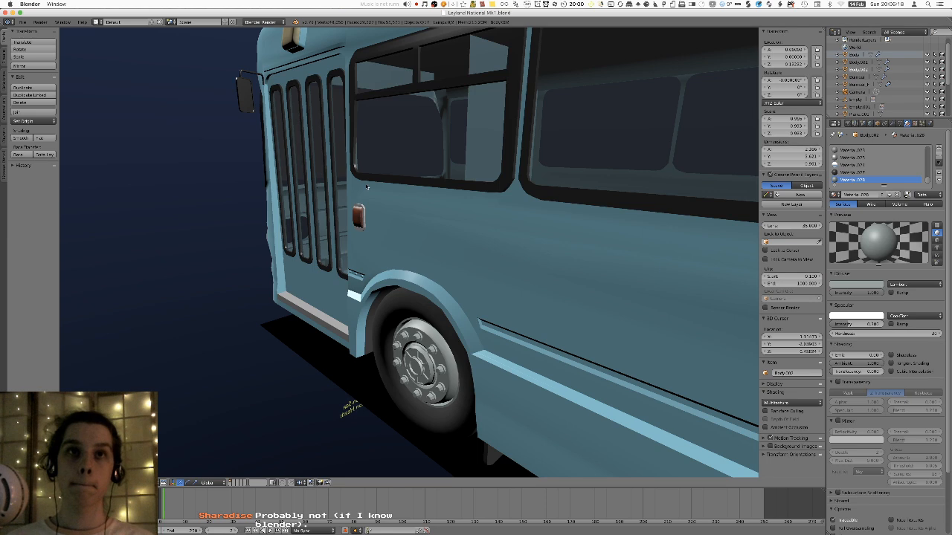
# - Examine the Leyland National bus model's side doors, windows, front wheel, windscreen and front end from several angles
pyautogui.scroll(-4, 401, 182)
pyautogui.scroll(-3, 403, 224)
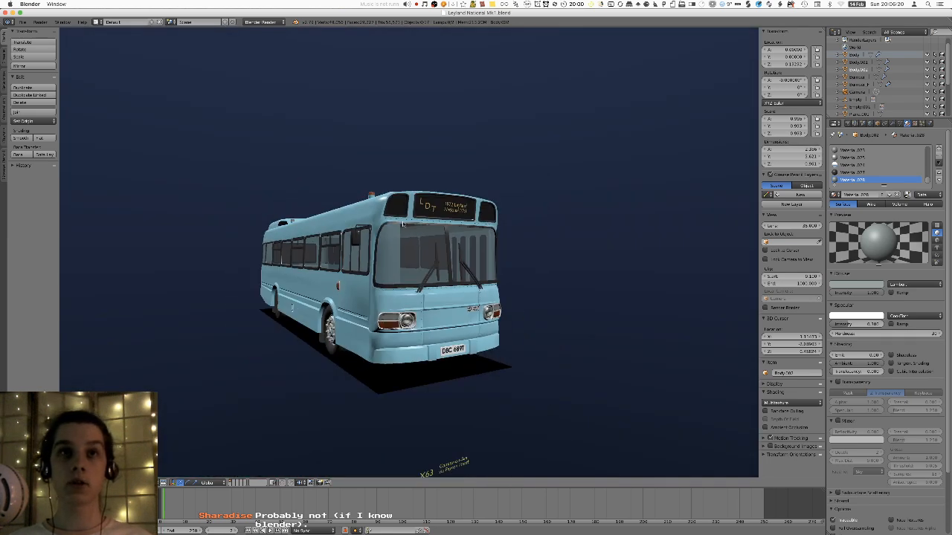
pyautogui.scroll(5, 440, 225)
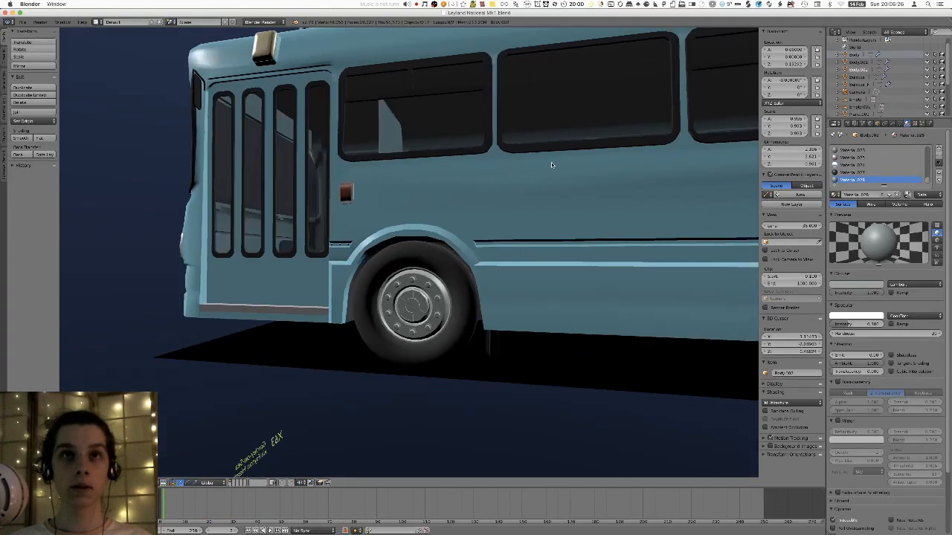
pyautogui.scroll(-4, 372, 171)
pyautogui.moveTo(485, 190); pyautogui.dragTo(532, 221, button='middle')
pyautogui.scroll(3, 470, 137)
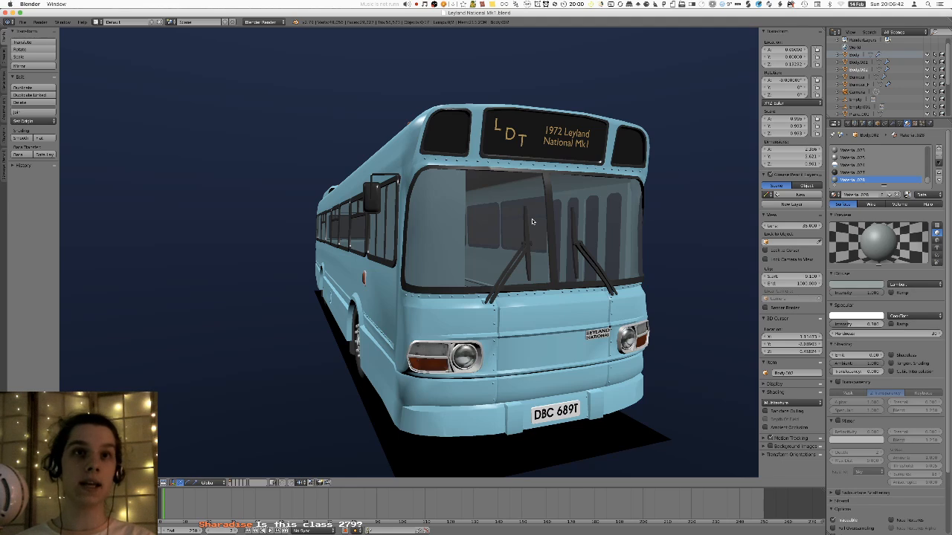
pyautogui.moveTo(532, 221); pyautogui.dragTo(446, 218, button='middle')
pyautogui.scroll(4, 508, 155)
# - Inspect a roof beacon's mesh by selecting its linked geometry in Edit Mode, deselect everything and return to Object Mode
pyautogui.rightClick(449, 244)
pyautogui.scroll(2, 448, 244)
pyautogui.press('a')
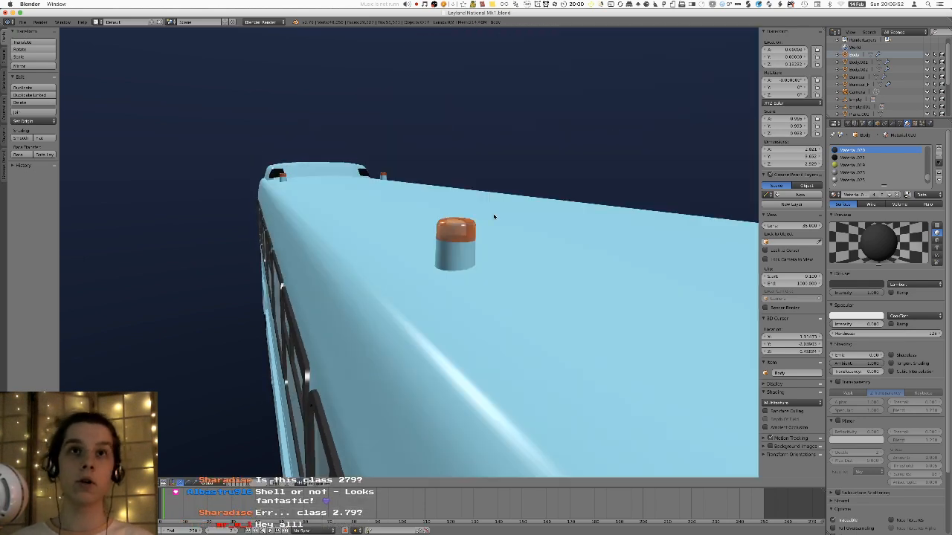
pyautogui.press('Tab')
pyautogui.moveTo(483, 231); pyautogui.dragTo(443, 232, button='middle')
pyautogui.press('l')
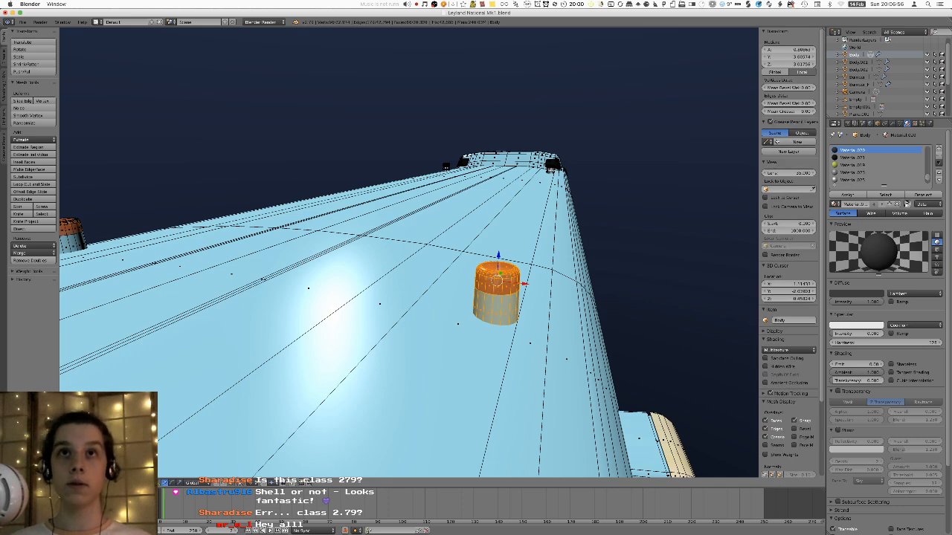
pyautogui.scroll(-5, 521, 193)
pyautogui.moveTo(454, 242); pyautogui.dragTo(387, 254, button='middle')
pyautogui.press('a')
pyautogui.scroll(5, 385, 255)
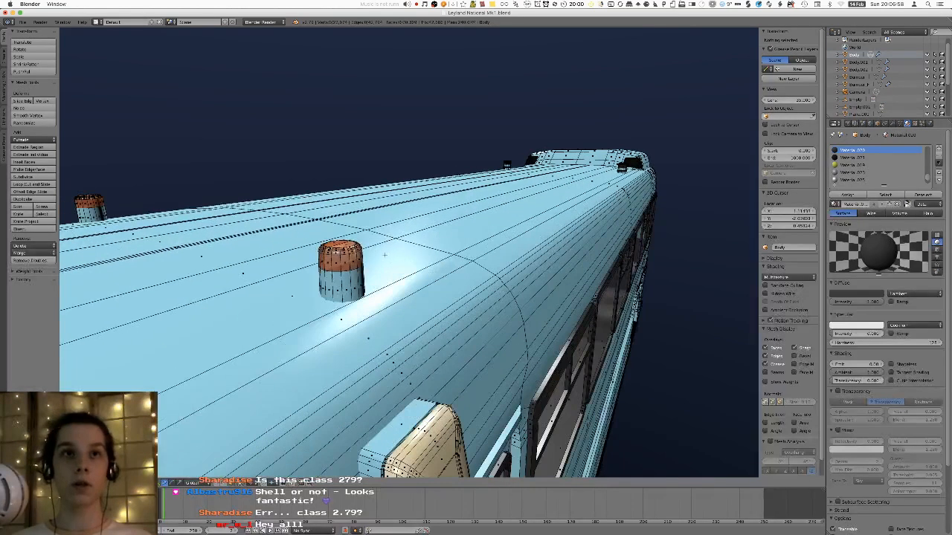
pyautogui.press('Tab')
# - Try moving the plain front bumper away from the bus to check the fog light bumper behind it, and cancel the move
pyautogui.scroll(3, 297, 273)
pyautogui.keyDown('shift'); pyautogui.moveTo(333, 288); pyautogui.dragTo(345, 191, button='middle'); pyautogui.keyUp('shift')
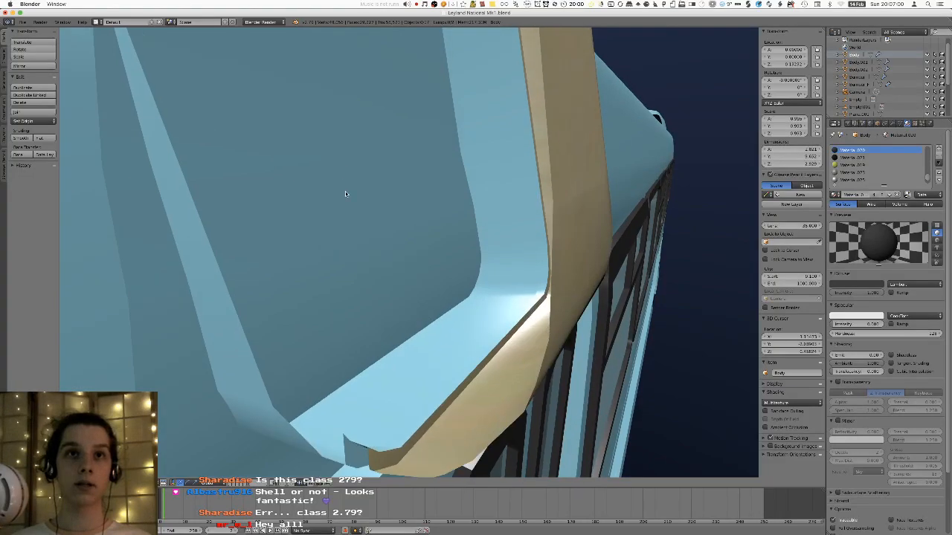
pyautogui.scroll(-4, 345, 192)
pyautogui.keyDown('shift'); pyautogui.moveTo(463, 232); pyautogui.dragTo(424, 178, button='middle'); pyautogui.keyUp('shift')
pyautogui.scroll(-6, 448, 173)
pyautogui.keyDown('shift'); pyautogui.moveTo(401, 335); pyautogui.dragTo(435, 255, button='middle'); pyautogui.keyUp('shift')
pyautogui.scroll(4, 436, 255)
pyautogui.rightClick(436, 256)
pyautogui.scroll(2, 478, 255)
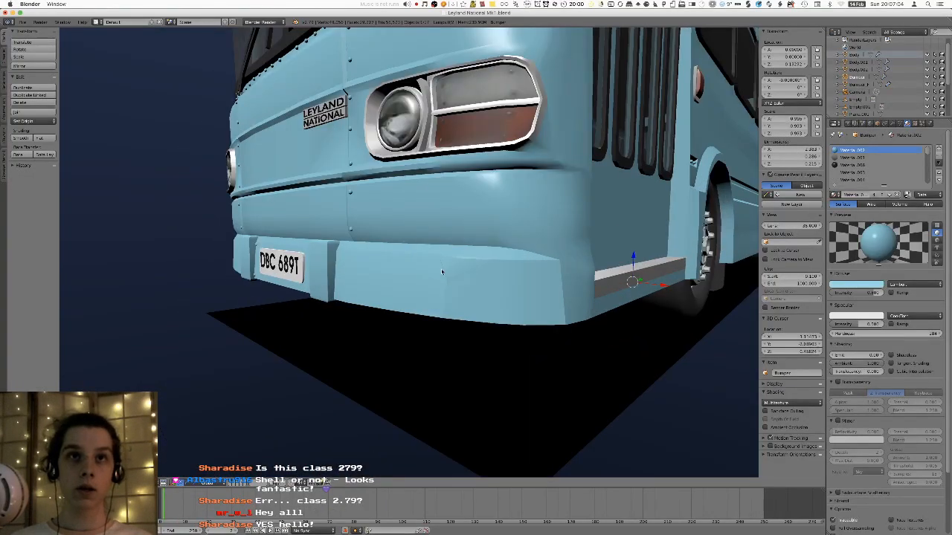
pyautogui.press('g')
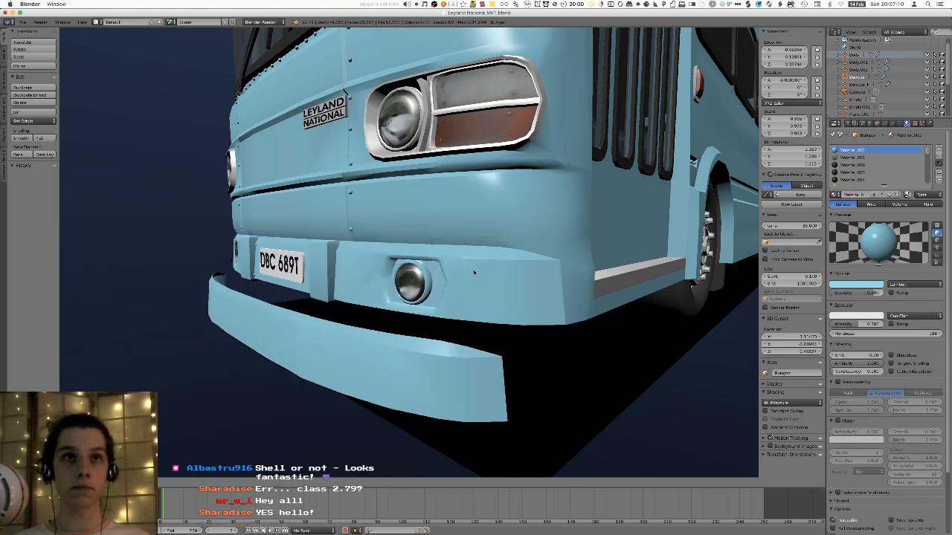
pyautogui.rightClick(460, 292)
pyautogui.moveTo(461, 292); pyautogui.dragTo(409, 212, button='middle')
pyautogui.press('g')
pyautogui.rightClick(502, 315)
# - Examine the destination blind above the windscreen and the spare destination texts placed below the bus
pyautogui.scroll(-3, 433, 337)
pyautogui.scroll(-4, 440, 353)
pyautogui.scroll(6, 433, 282)
pyautogui.keyDown('shift'); pyautogui.moveTo(426, 312); pyautogui.dragTo(436, 263, button='middle'); pyautogui.keyUp('shift')
pyautogui.moveTo(436, 263); pyautogui.dragTo(440, 274, button='middle')
pyautogui.scroll(-2, 406, 304)
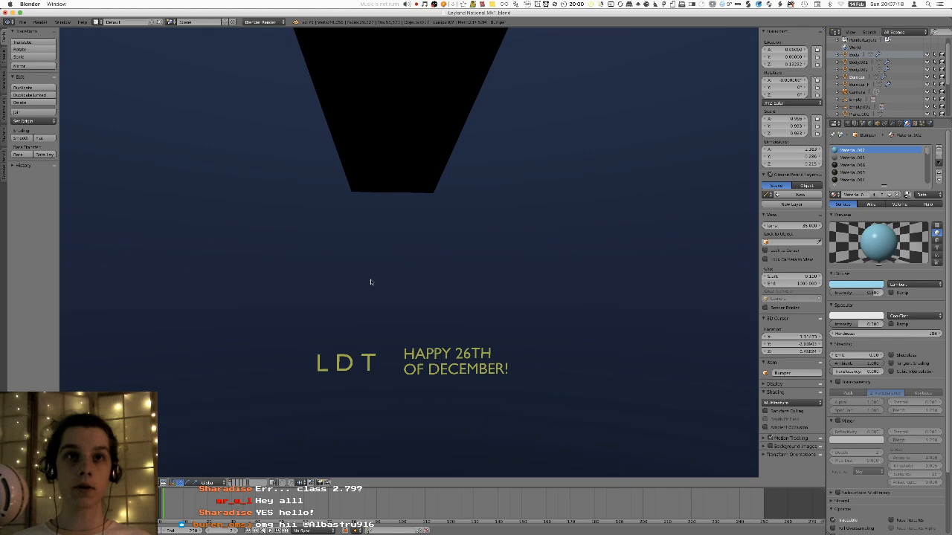
pyautogui.keyDown('shift'); pyautogui.moveTo(384, 192); pyautogui.dragTo(484, 320, button='middle'); pyautogui.keyUp('shift')
pyautogui.scroll(1, 485, 321)
pyautogui.scroll(1, 420, 255)
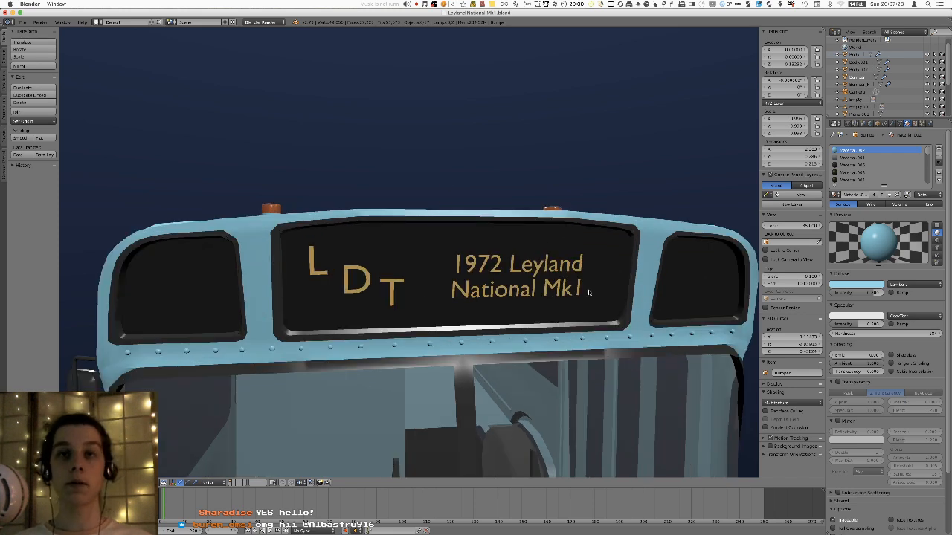
pyautogui.moveTo(524, 255); pyautogui.dragTo(452, 235, button='middle')
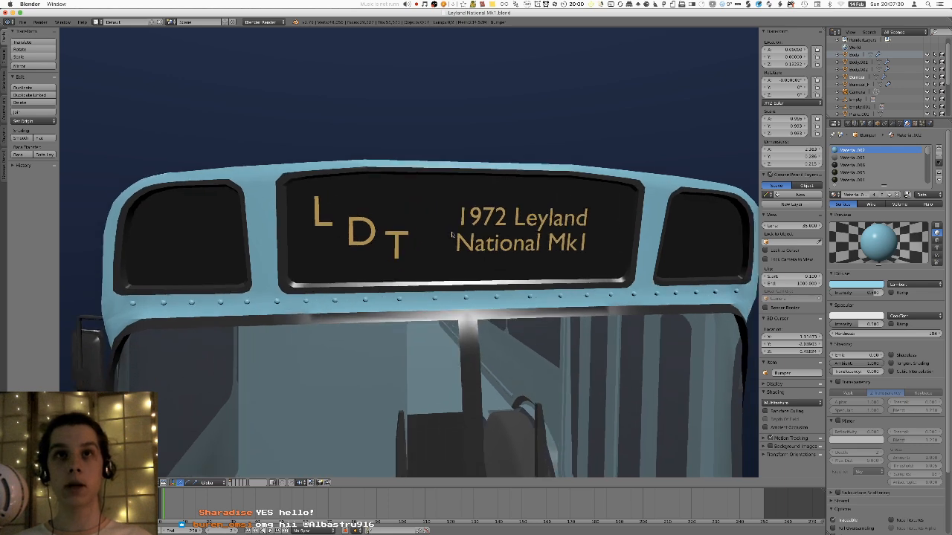
pyautogui.keyDown('shift'); pyautogui.moveTo(547, 321); pyautogui.dragTo(527, 287, button='middle'); pyautogui.keyUp('shift')
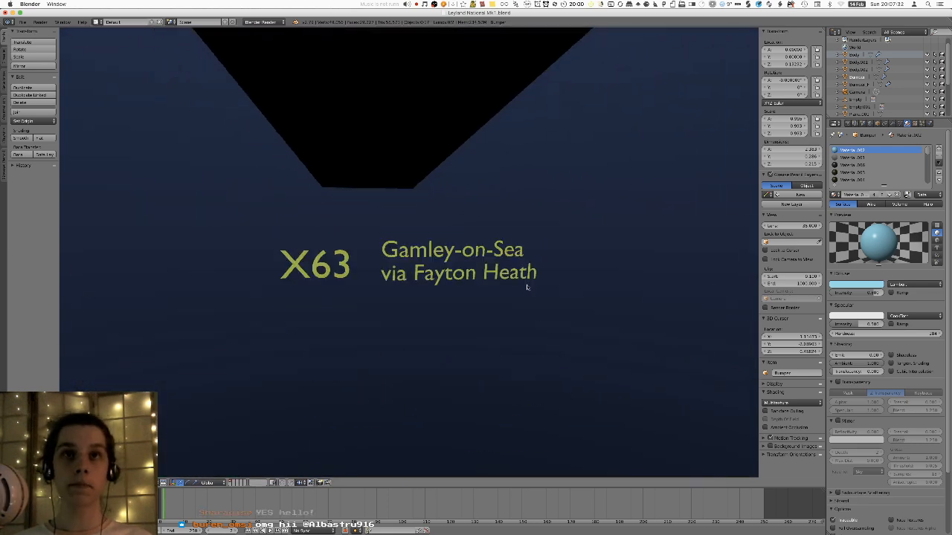
pyautogui.keyDown('shift'); pyautogui.moveTo(515, 323); pyautogui.dragTo(518, 33, button='middle'); pyautogui.keyUp('shift')
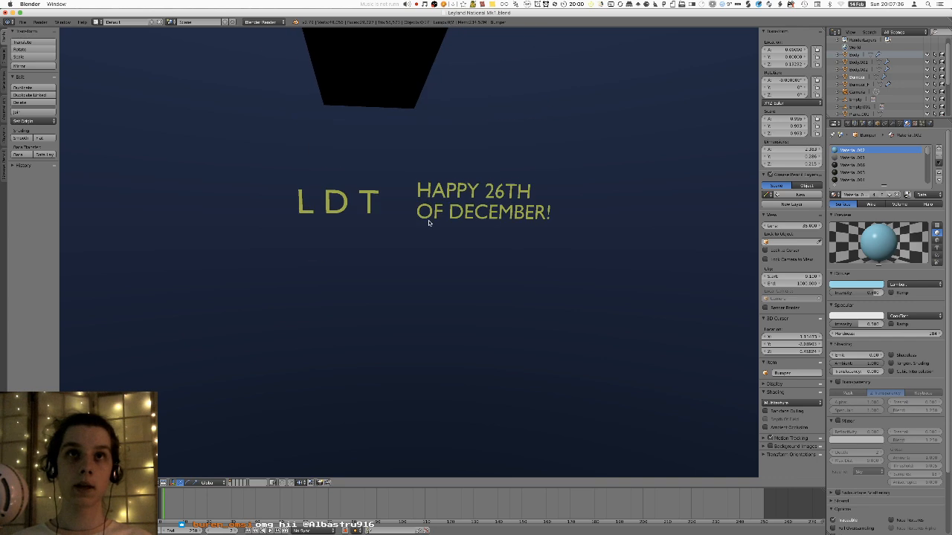
pyautogui.keyDown('shift'); pyautogui.moveTo(457, 116); pyautogui.dragTo(438, 241, button='middle'); pyautogui.keyUp('shift')
pyautogui.scroll(-6, 476, 227)
pyautogui.moveTo(435, 128); pyautogui.dragTo(476, 294, button='middle')
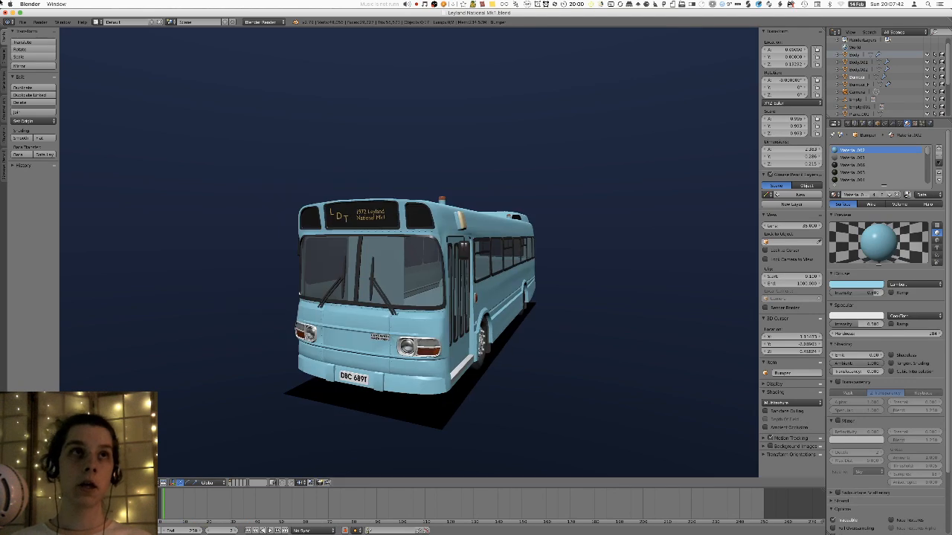
# - Start a new file from the default start-up scene
pyautogui.click(33, 23)
pyautogui.click(44, 32)
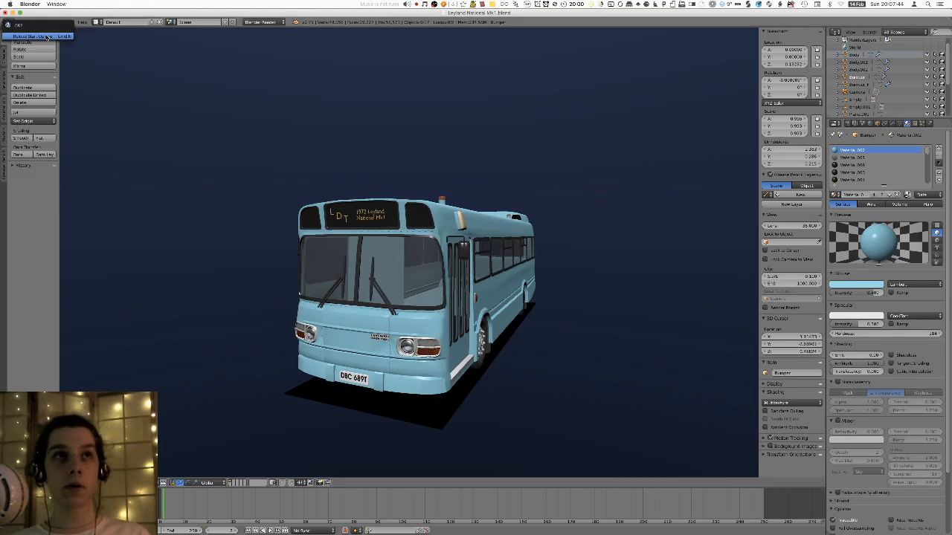
pyautogui.click(46, 36)
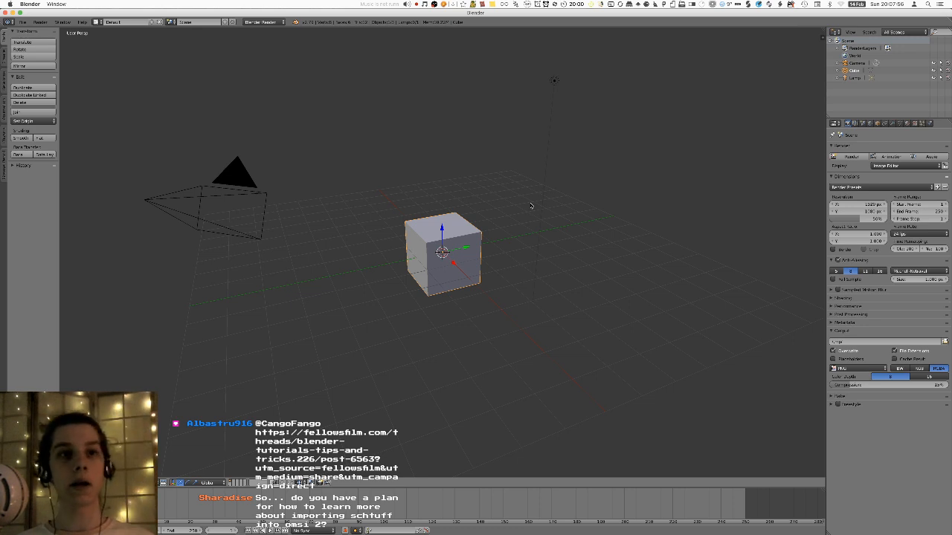
# - Switch to Safari and search the web for "BR Class 279"
pyautogui.press('super+Tab')
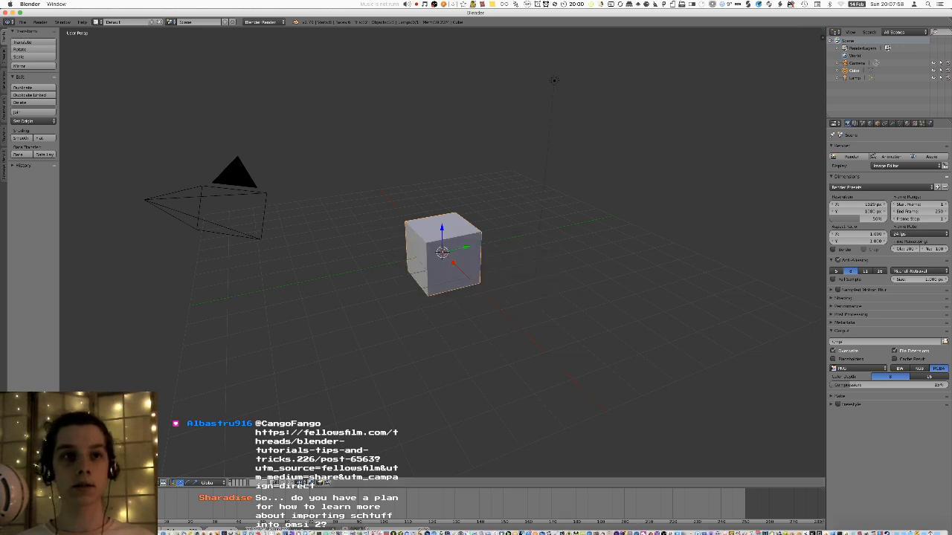
pyautogui.click(149, 523)
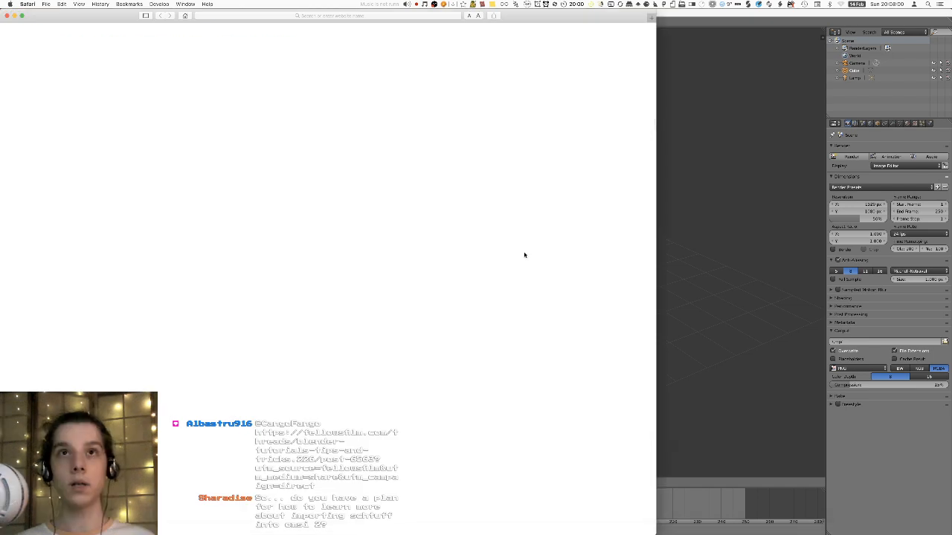
pyautogui.click(302, 16)
pyautogui.write('BR CLass 279')
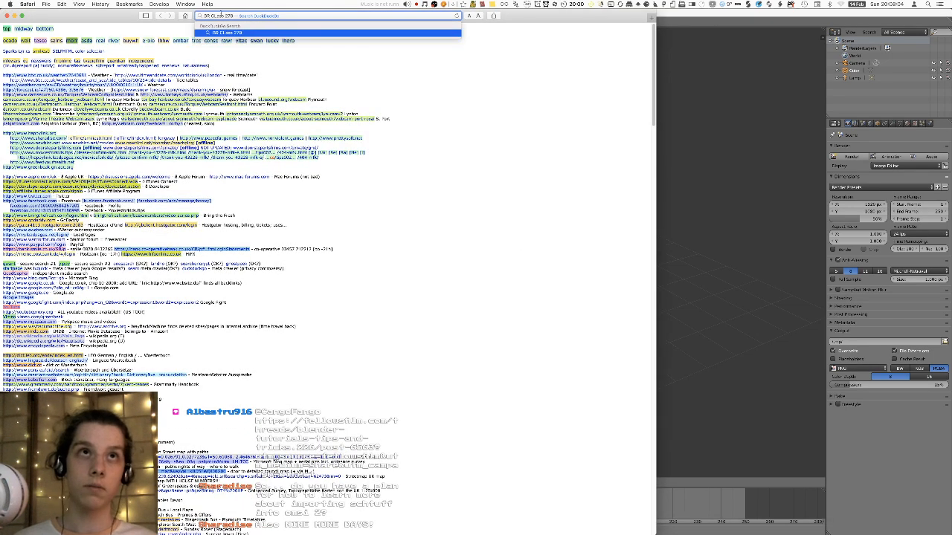
pyautogui.press('Left')
pyautogui.press('BackSpace')
pyautogui.write('l')
pyautogui.press('Return')
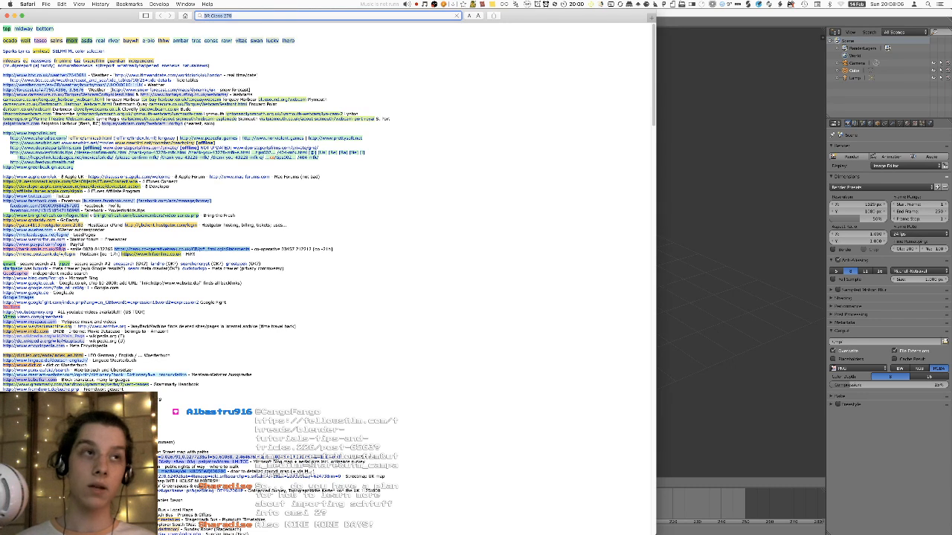
# - View the image results for BR Class 279, and quit Safari to return to Blender
pyautogui.click(81, 53)
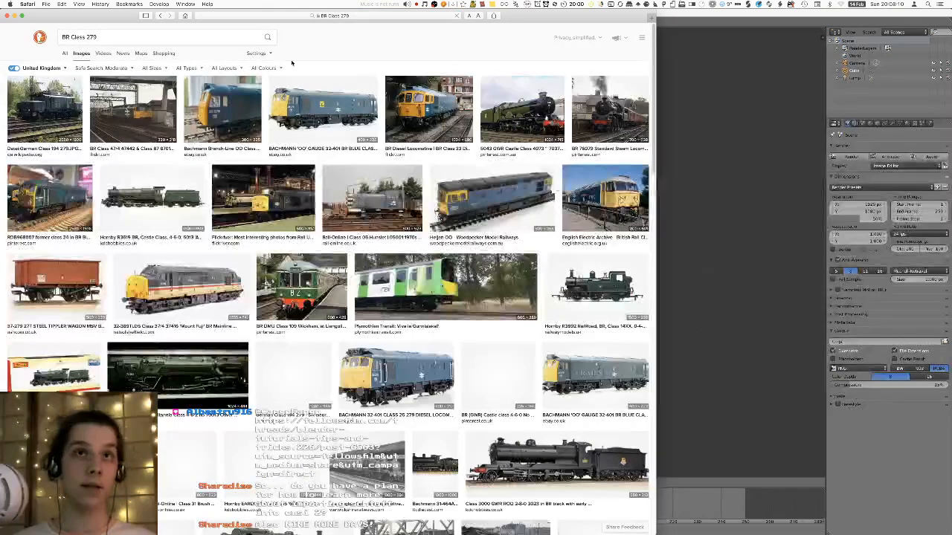
pyautogui.press('super+w')
pyautogui.press('super+q')
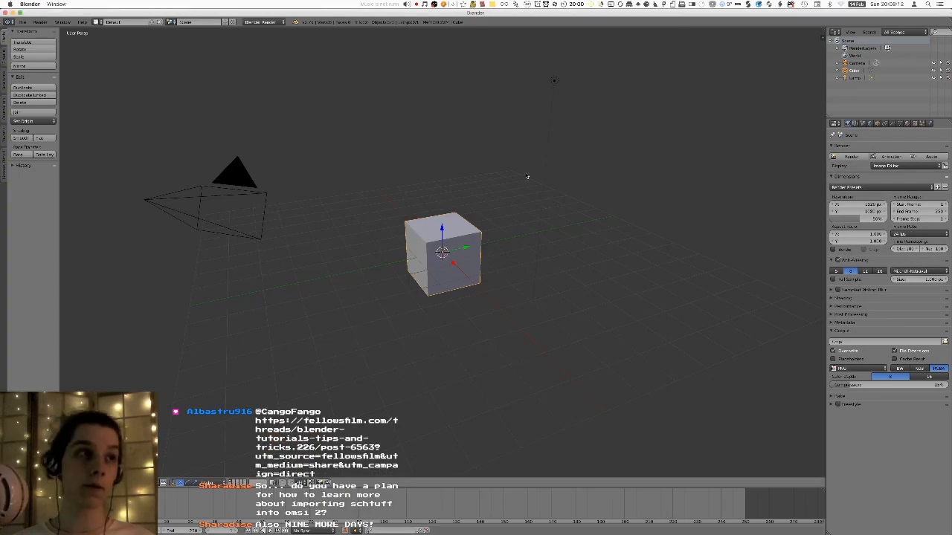
# - Delete all of the default cube's geometry in Edit Mode, keeping the empty mesh object
pyautogui.press('XF86MonBrightnessDown')
pyautogui.moveTo(453, 199); pyautogui.dragTo(485, 202, button='middle')
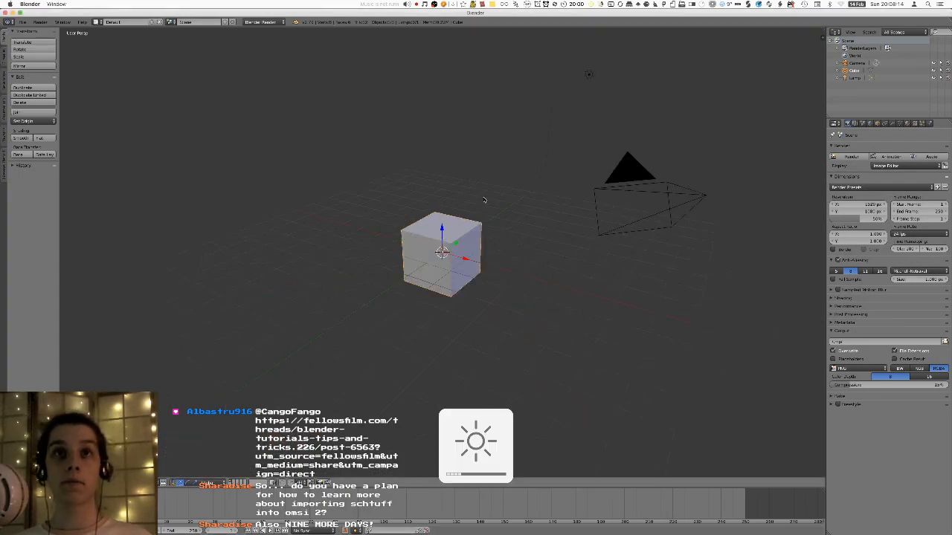
pyautogui.press('KP_1')
pyautogui.press('KP_5')
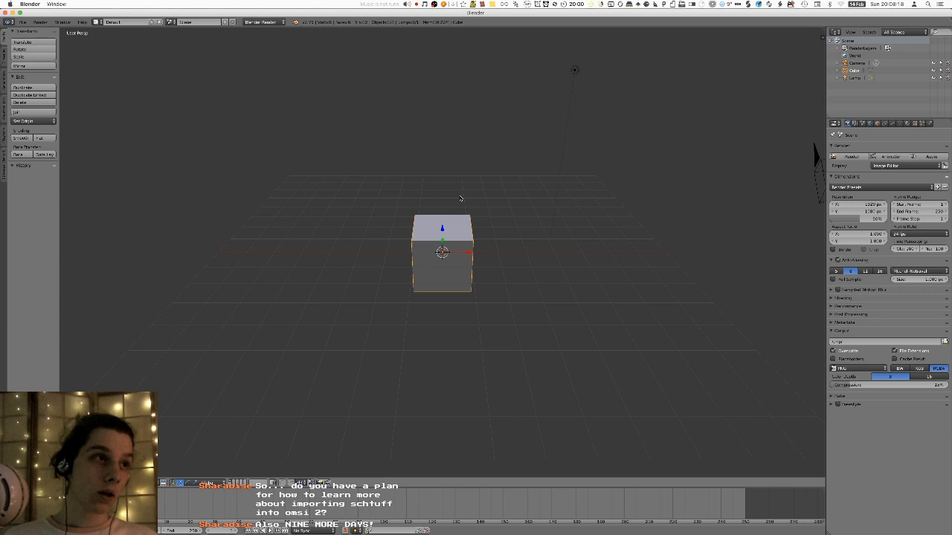
pyautogui.scroll(2, 448, 238)
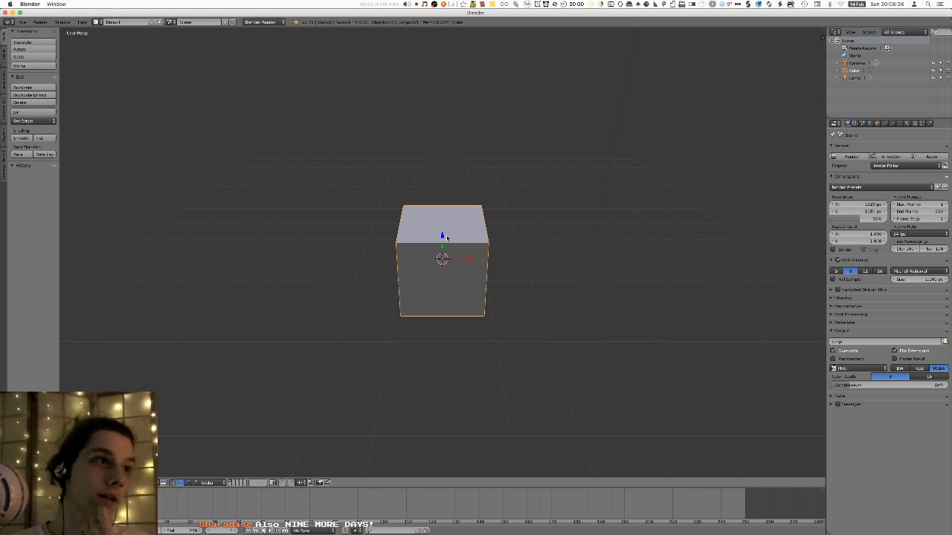
pyautogui.moveTo(507, 251); pyautogui.dragTo(439, 192, button='middle')
pyautogui.press('Tab')
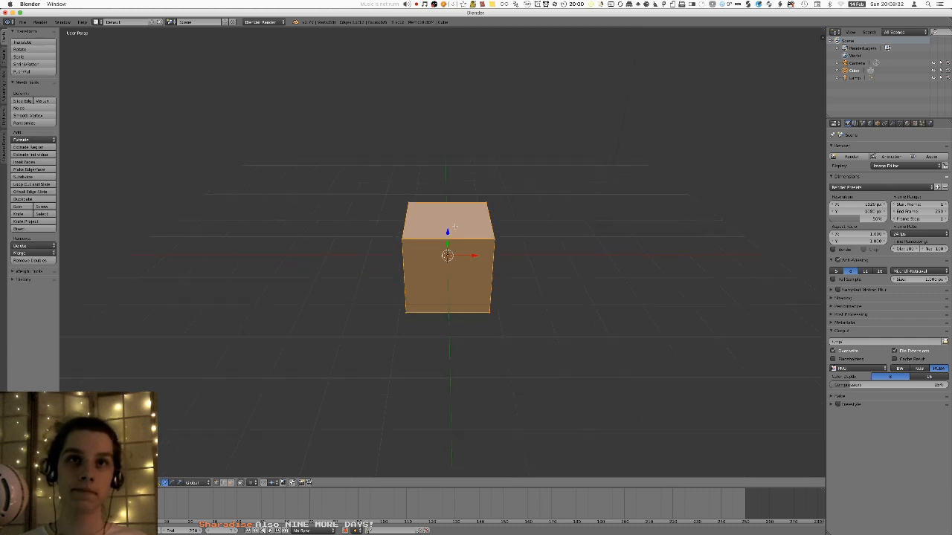
pyautogui.press('x')
pyautogui.click(476, 265)
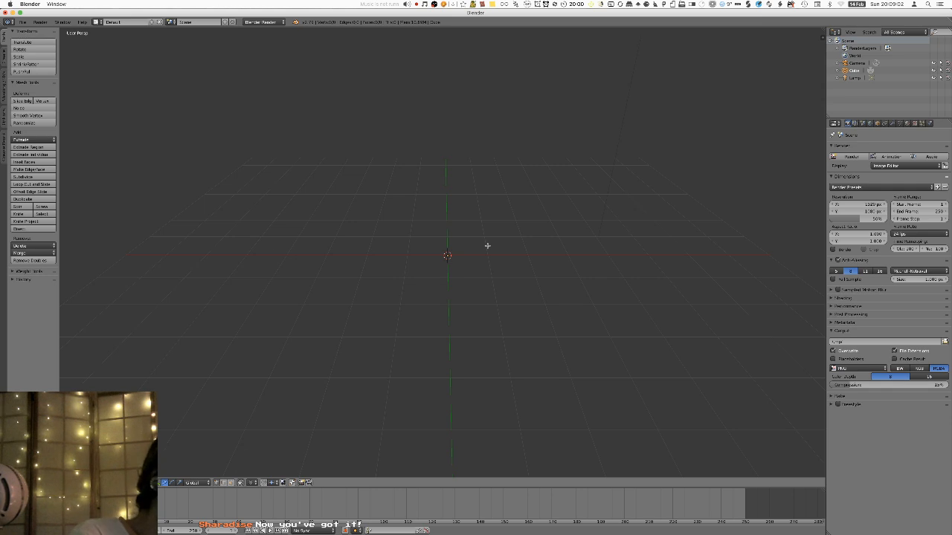
pyautogui.press('n')
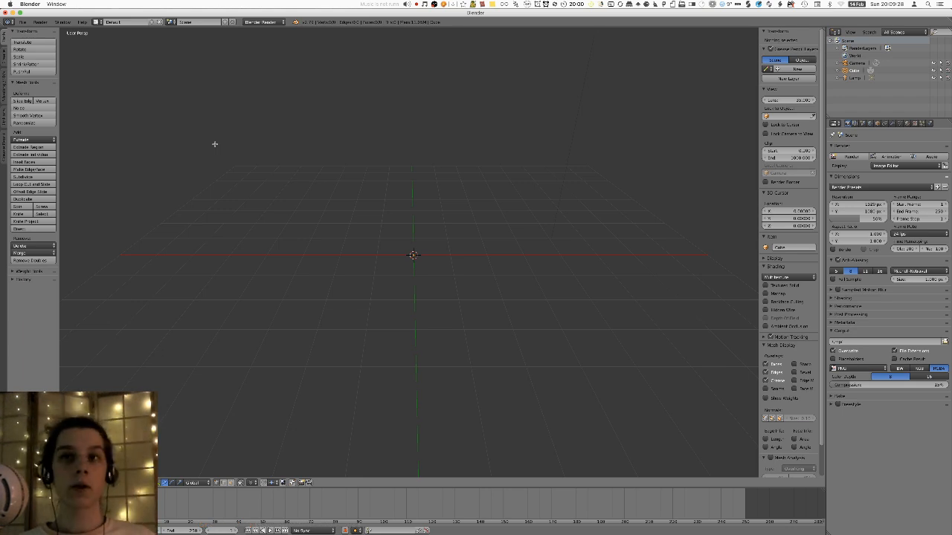
pyautogui.press('n')
pyautogui.moveTo(467, 208); pyautogui.dragTo(487, 205, button='middle')
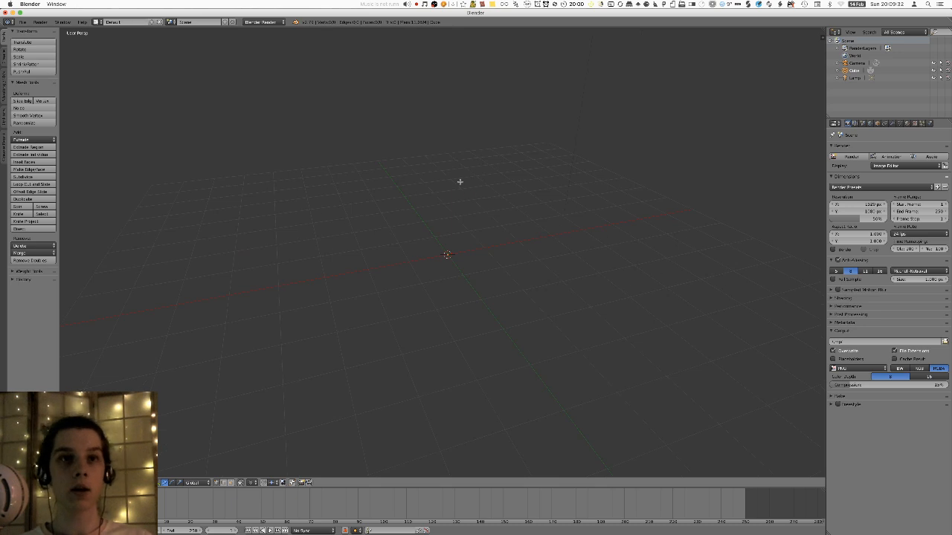
# - Add a cylinder to the emptied mesh at the 3D cursor
pyautogui.hotkey('shift', 'a')
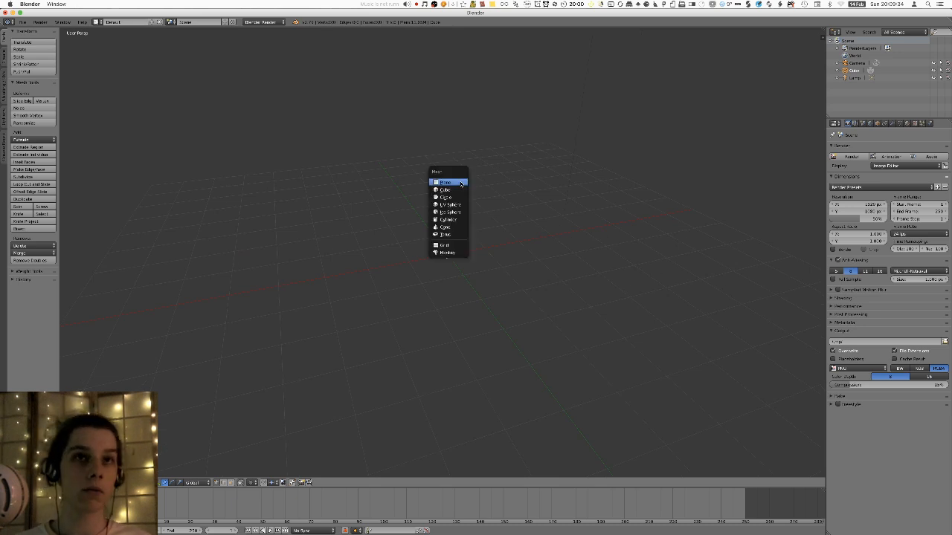
pyautogui.click(447, 219)
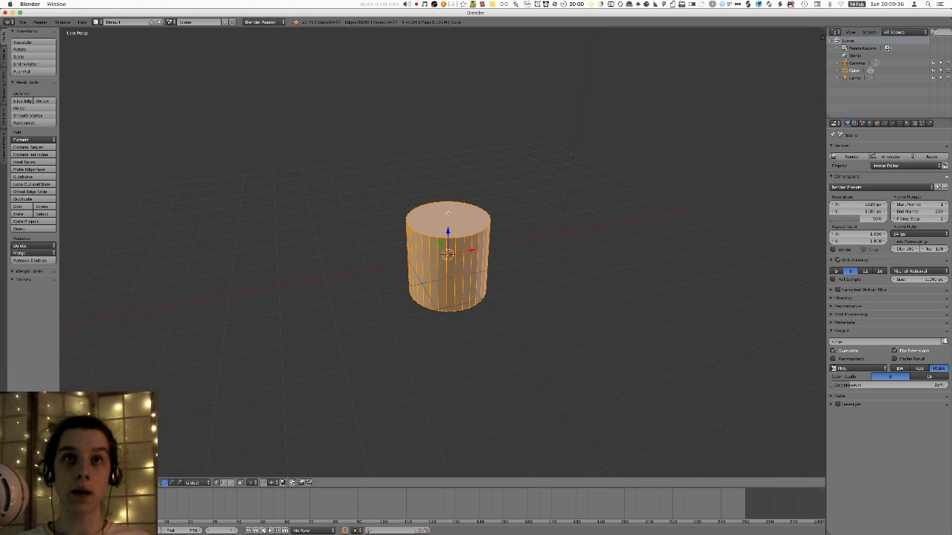
pyautogui.press('KP_Decimal')
pyautogui.press('KP_8')
pyautogui.press('KP_8')
pyautogui.press('KP_5')
pyautogui.scroll(-2, 448, 214)
pyautogui.press('KP_5')
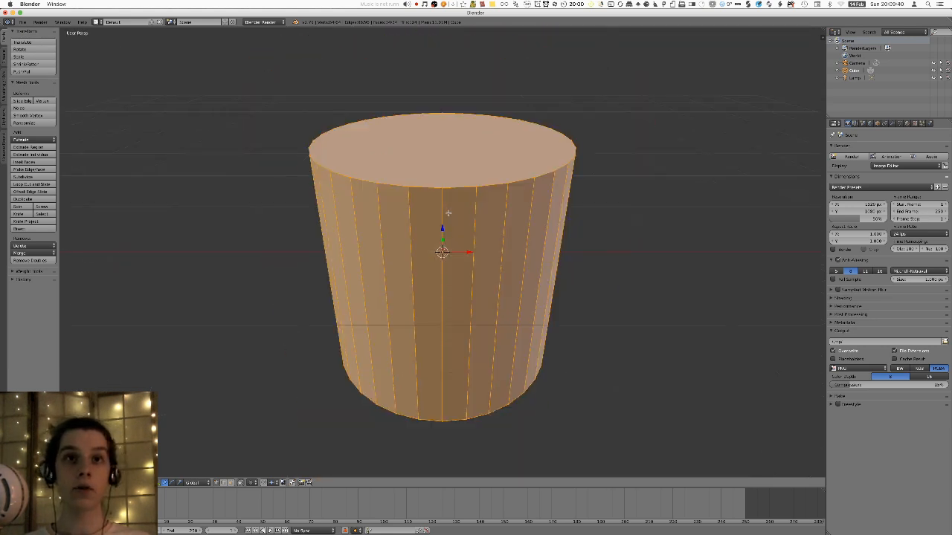
pyautogui.scroll(-1, 447, 212)
pyautogui.moveTo(447, 213); pyautogui.dragTo(480, 186, button='middle')
pyautogui.keyDown('shift'); pyautogui.moveTo(463, 106); pyautogui.dragTo(451, 175, button='middle'); pyautogui.keyUp('shift')
pyautogui.press('s')
pyautogui.press('z')
pyautogui.rightClick(421, 293)
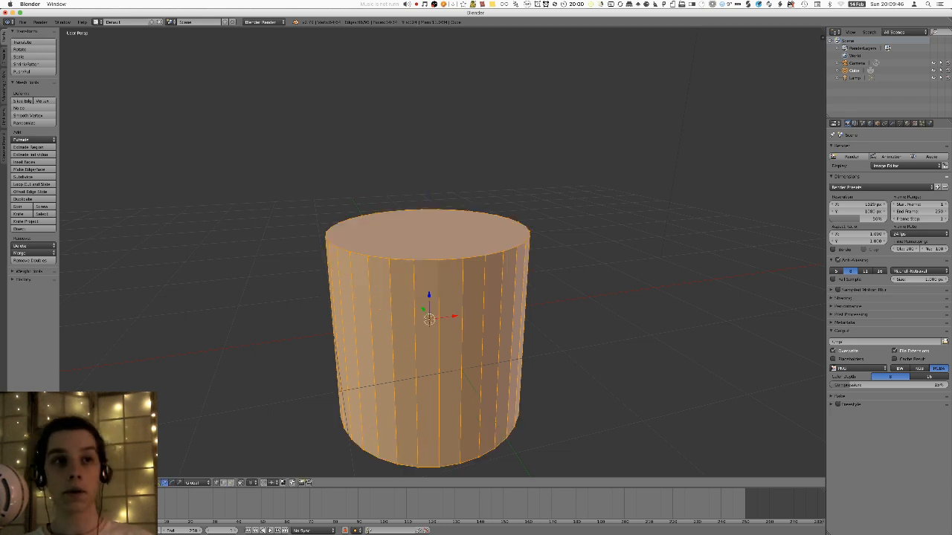
# - Reduce the number of vertices around the new cylinder
pyautogui.press('Return')
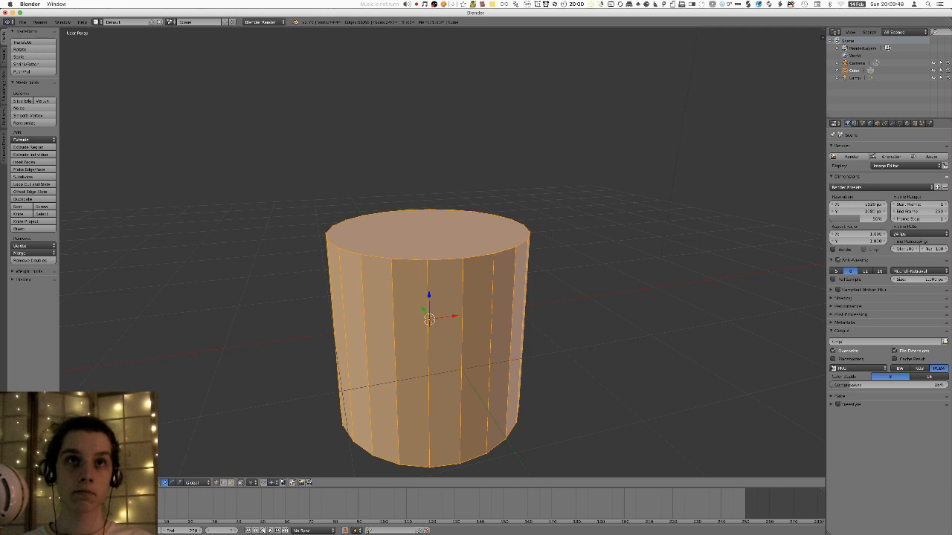
# - Confirm a lower vertex count for the cylinder and switch the mesh to face selection
pyautogui.press('Return')
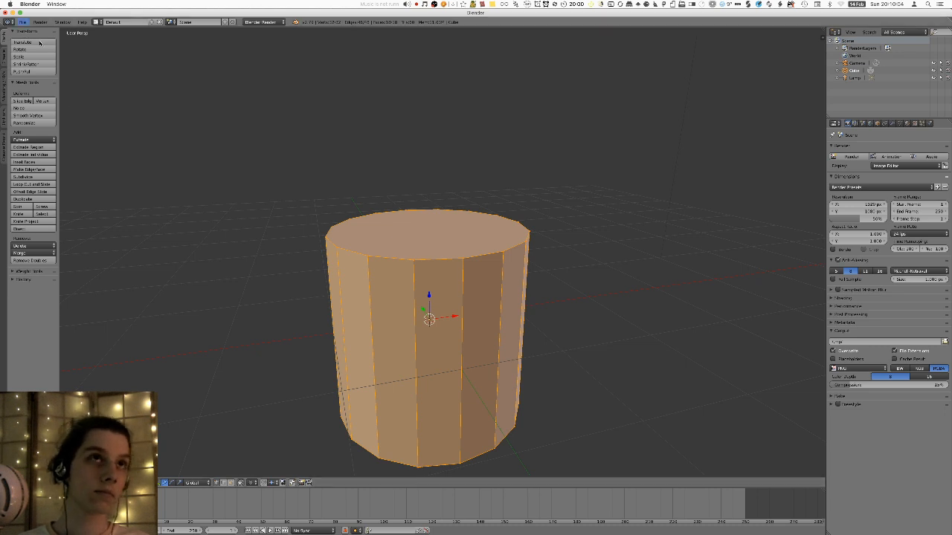
pyautogui.click(231, 482)
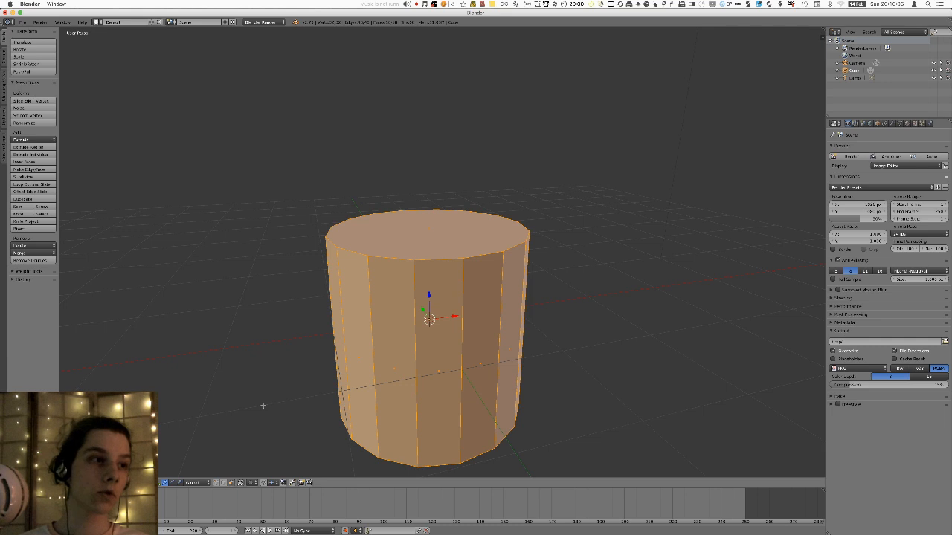
# - Scale the cylinder along Z and horizontally to adjust its height and width
pyautogui.scroll(-2, 264, 406)
pyautogui.moveTo(234, 342); pyautogui.dragTo(243, 331, button='middle')
pyautogui.moveTo(321, 329); pyautogui.dragTo(338, 342, button='middle')
pyautogui.press('s')
pyautogui.press('z')
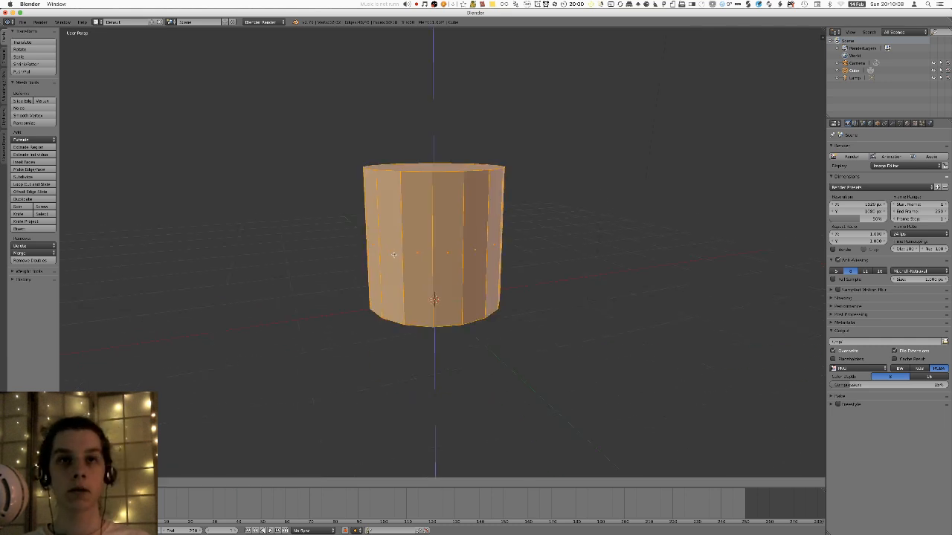
pyautogui.click(394, 250)
pyautogui.scroll(-3, 396, 251)
pyautogui.press('s')
pyautogui.hotkey('shift', 'z')
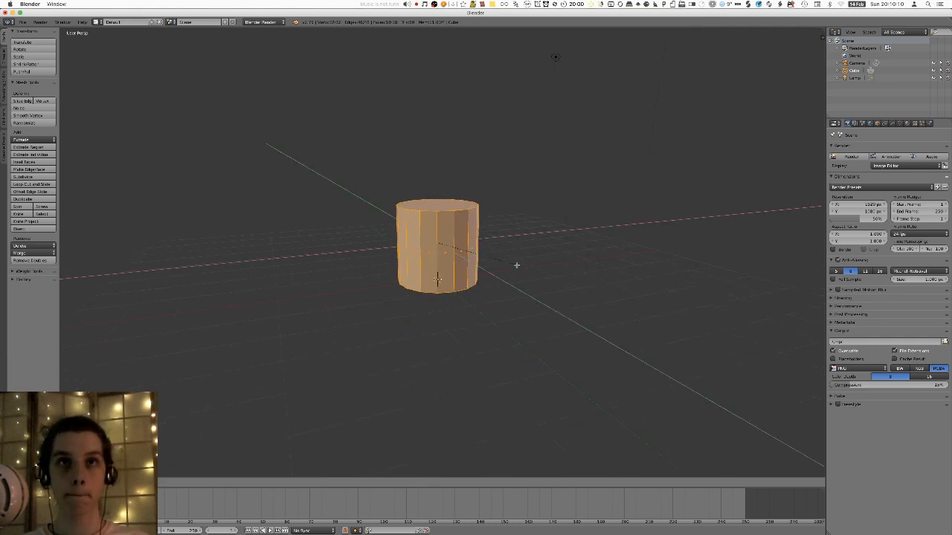
pyautogui.click(516, 264)
# - Examine the cylinder's proportions in front orthographic view, and return to a perspective view
pyautogui.press('KP_1')
pyautogui.press('KP_5')
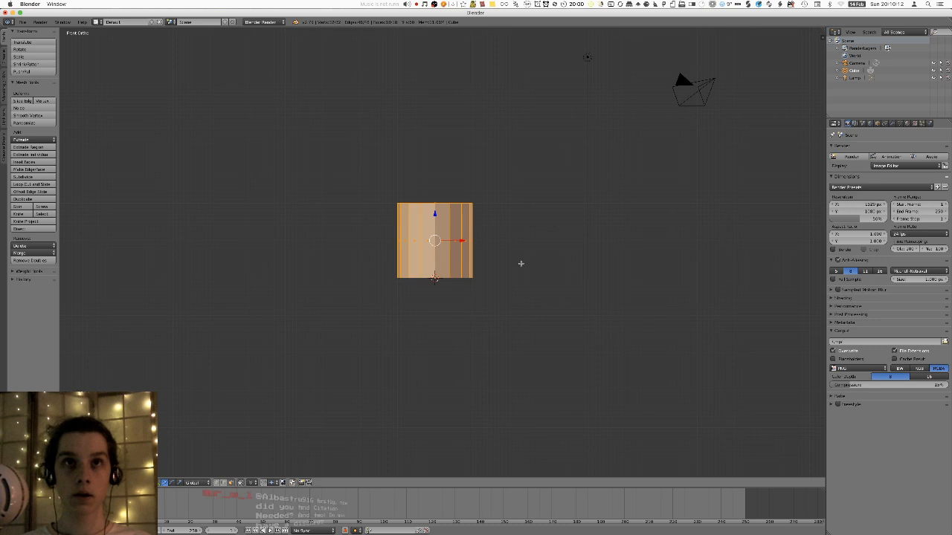
pyautogui.scroll(2, 477, 260)
pyautogui.moveTo(457, 260)
pyautogui.keyDown('shift'); pyautogui.mouseDown(button='middle')
pyautogui.moveTo(469, 276)
pyautogui.moveTo(464, 252)
pyautogui.mouseUp(button='middle'); pyautogui.keyUp('shift')
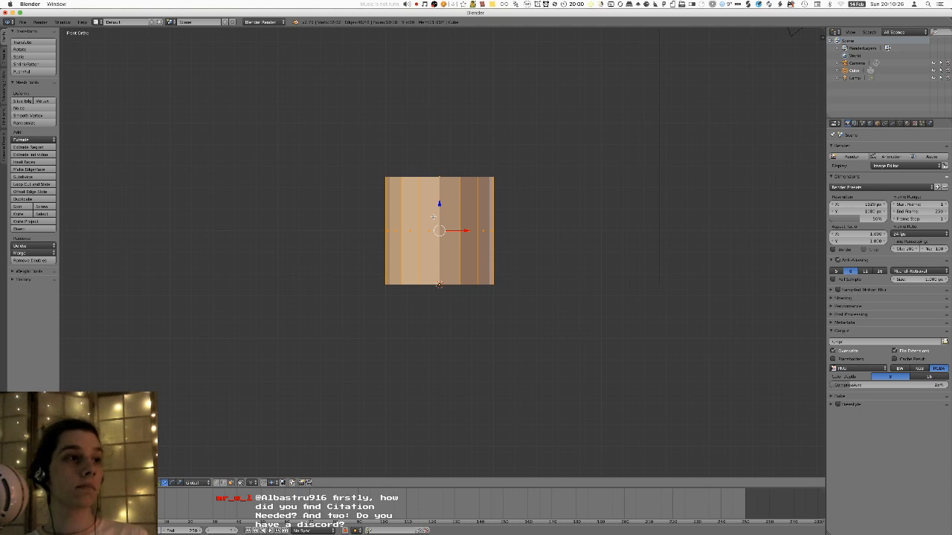
pyautogui.hotkey('shift', 's')
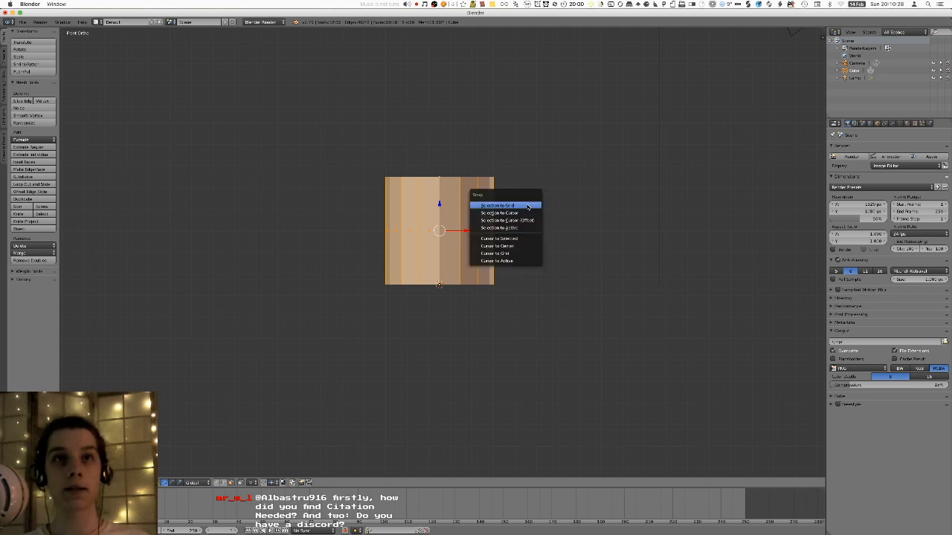
pyautogui.moveTo(515, 136); pyautogui.dragTo(511, 170, button='middle')
pyautogui.press('KP_5')
pyautogui.press('KP_4')
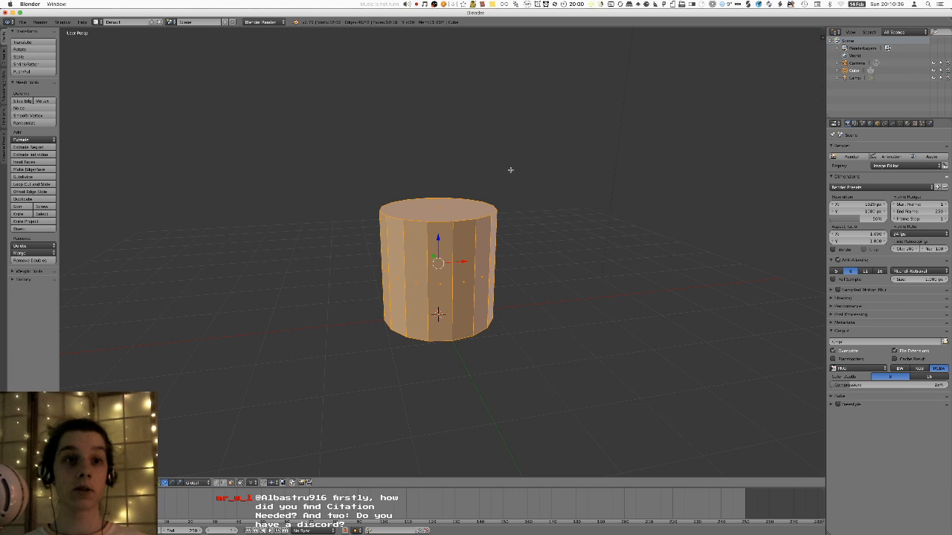
# - Scale the cylinder horizontally to make it wider while keeping its height
pyautogui.press('s')
pyautogui.hotkey('shift', 'z')
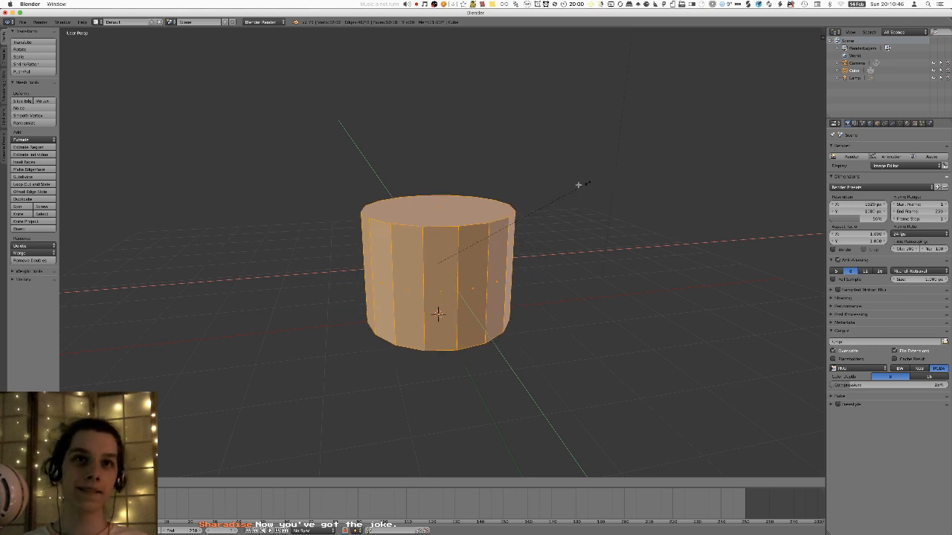
pyautogui.click(618, 173)
# - Raise the cylinder's top face along Z to turn it into a tall column
pyautogui.rightClick(450, 208)
pyautogui.keyDown('shift'); pyautogui.moveTo(481, 163); pyautogui.dragTo(505, 284, button='middle'); pyautogui.keyUp('shift')
pyautogui.scroll(-2, 512, 237)
pyautogui.scroll(-2, 506, 285)
pyautogui.press('g')
pyautogui.press('z')
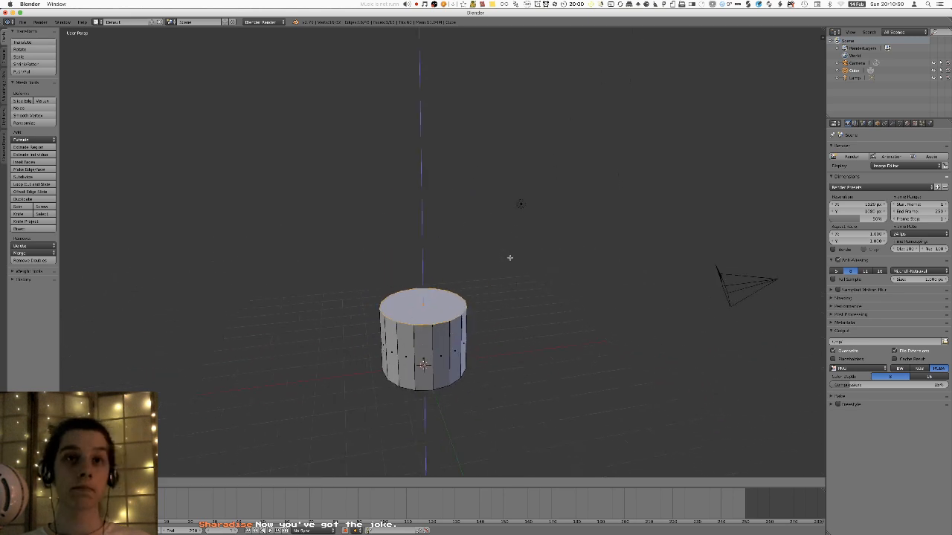
pyautogui.click(508, 159)
pyautogui.press('s')
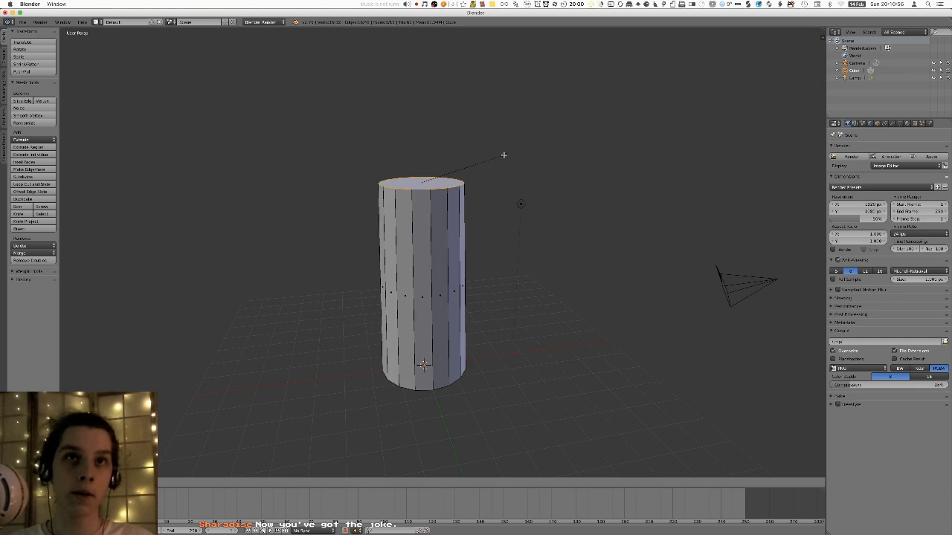
pyautogui.click(503, 154)
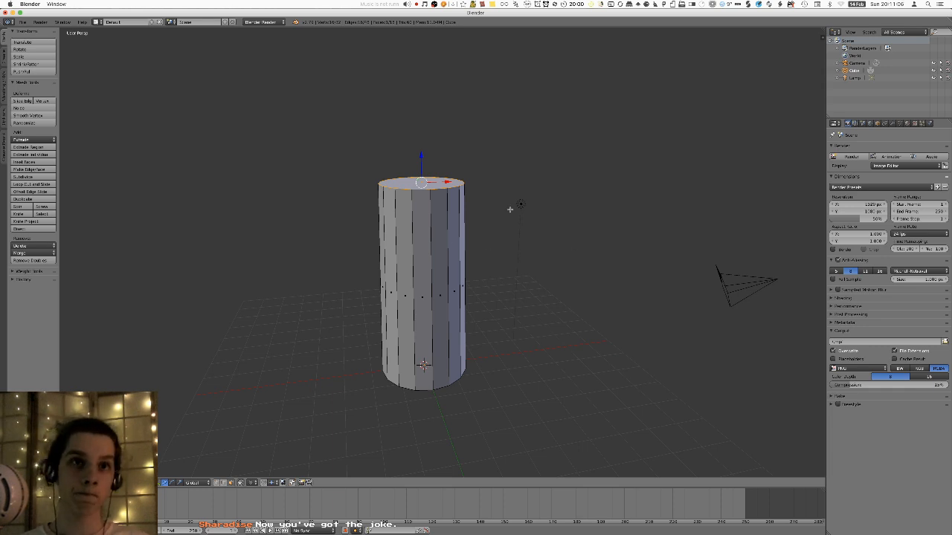
# - Add a cube at the column's foot and scale it horizontally so it extends beyond the column on all sides
pyautogui.keyDown('shift'); pyautogui.moveTo(429, 284); pyautogui.dragTo(423, 214, button='middle'); pyautogui.keyUp('shift')
pyautogui.hotkey('shift', 'a')
pyautogui.hotkey('shift', 'a')
pyautogui.click(433, 160)
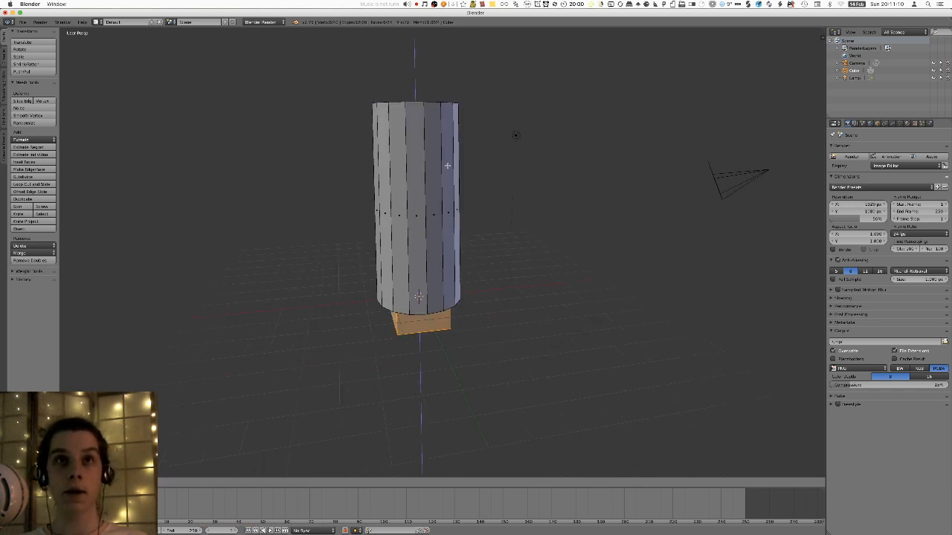
pyautogui.press('s')
pyautogui.hotkey('shift', 'z')
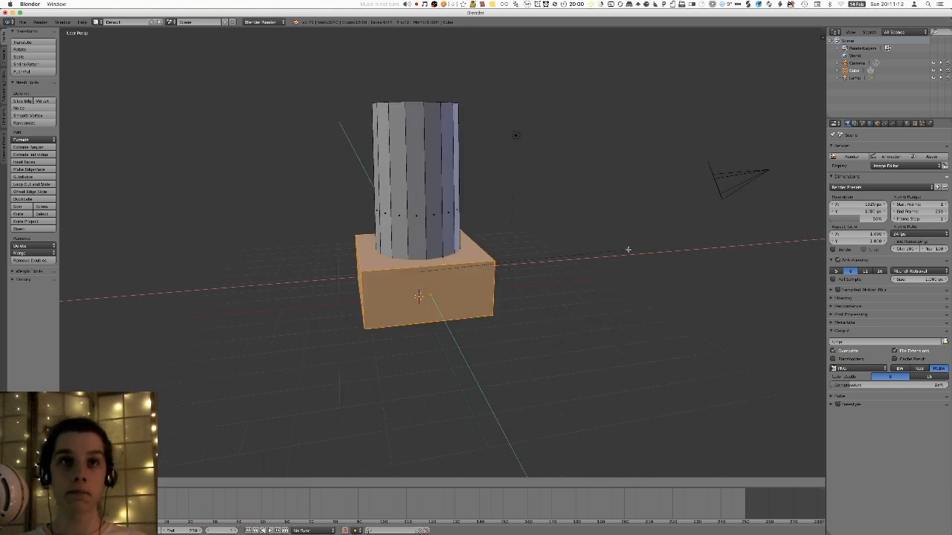
pyautogui.click(585, 243)
# - Lower the cube's top face along Z to leave a thin slab, and widen the slab horizontally around the column
pyautogui.rightClick(465, 239)
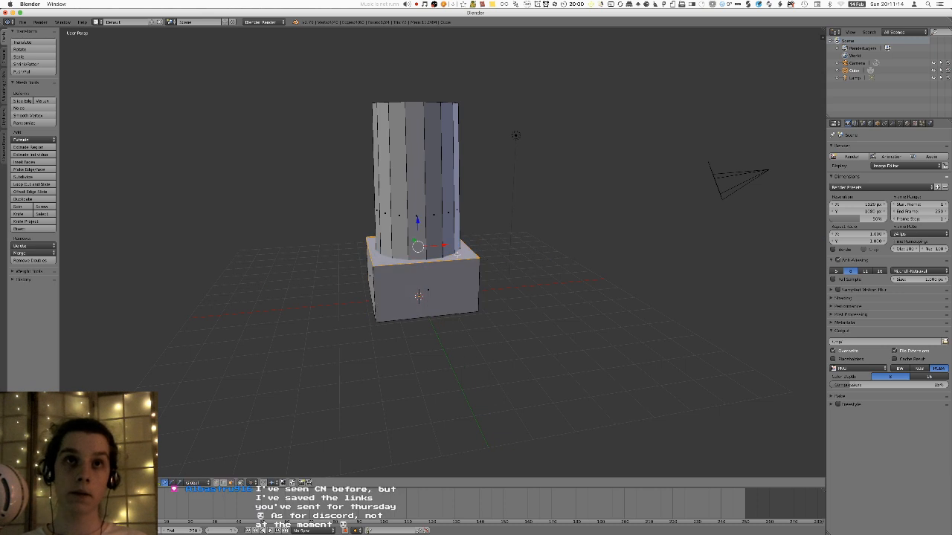
pyautogui.press('g')
pyautogui.press('z')
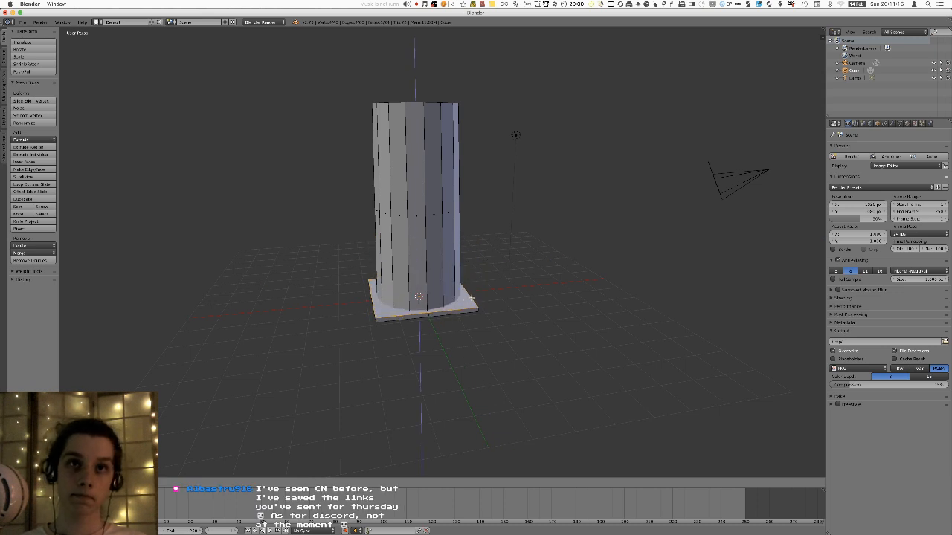
pyautogui.click(480, 289)
pyautogui.press('s')
pyautogui.hotkey('shift', 'z')
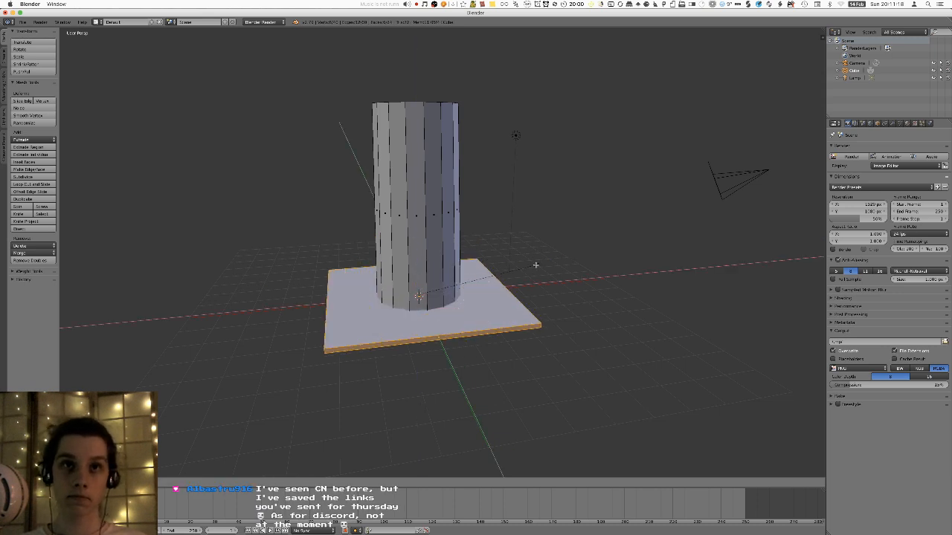
pyautogui.click(518, 265)
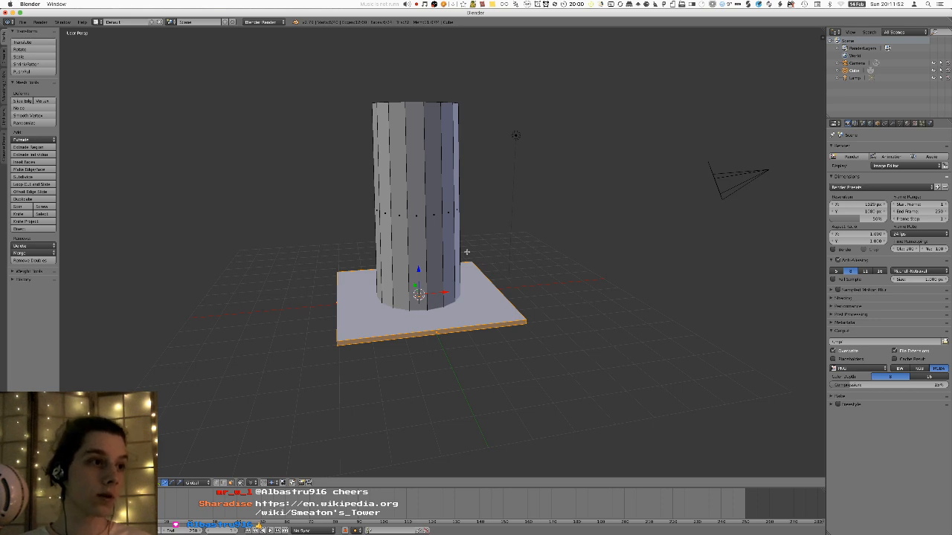
pyautogui.moveTo(455, 193); pyautogui.dragTo(379, 195, button='middle')
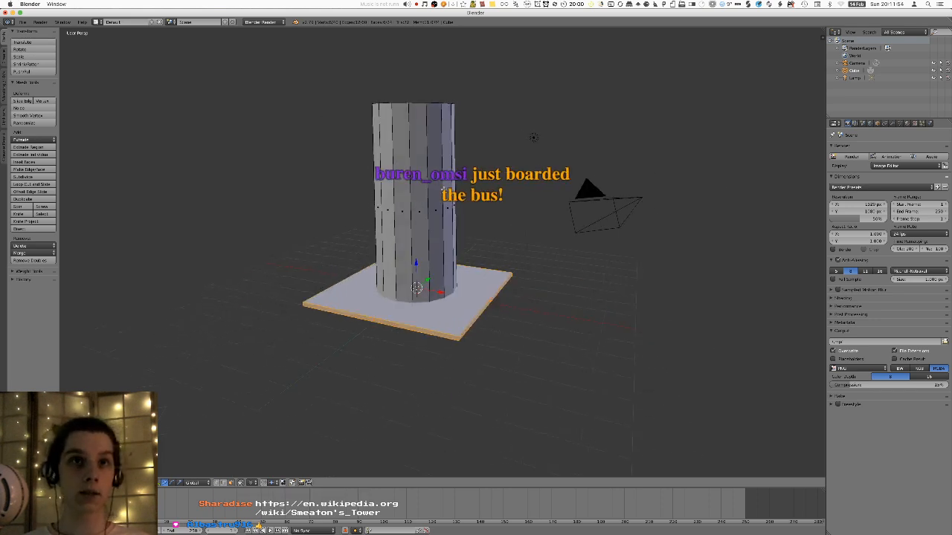
pyautogui.press('super+Tab')
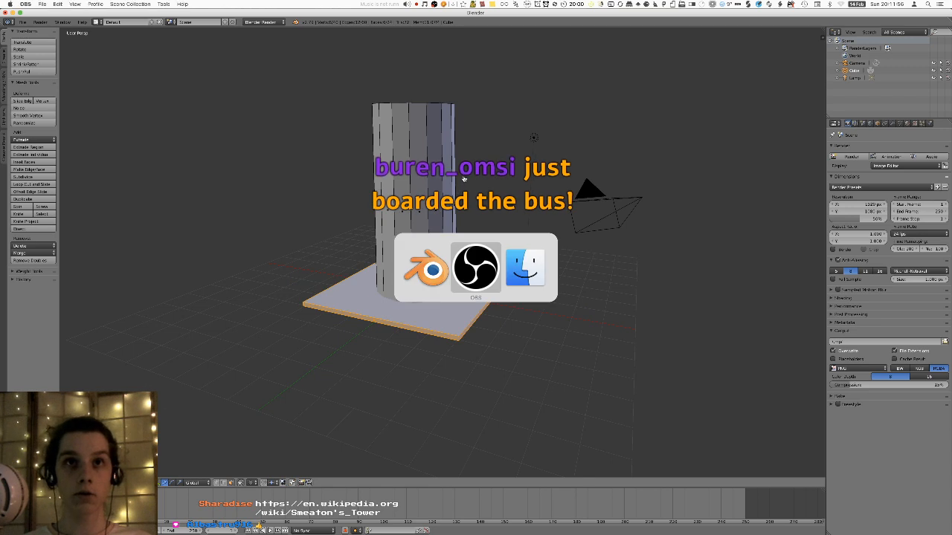
pyautogui.press('super+Tab')
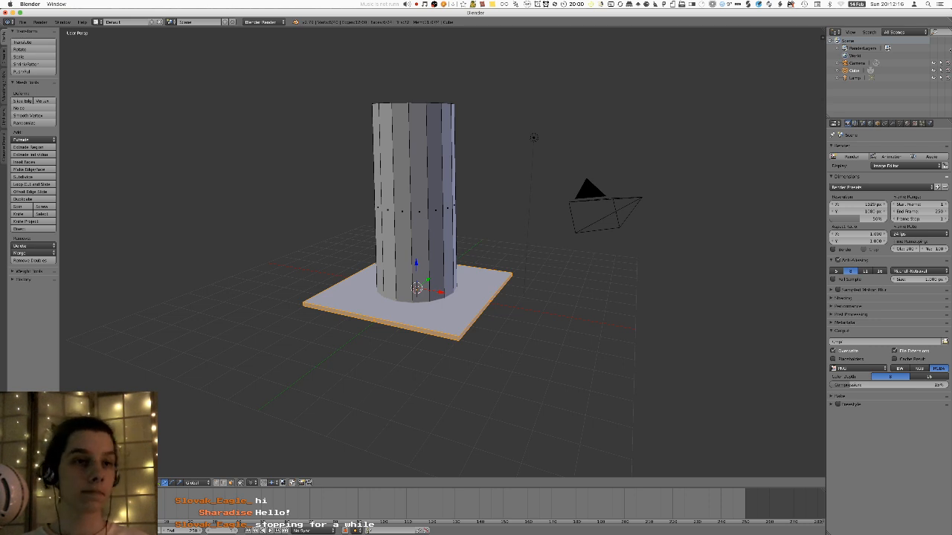
# - Select only the column's linked geometry and scale it slightly wider horizontally
pyautogui.moveTo(644, 96); pyautogui.dragTo(567, 212, button='middle')
pyautogui.press('l')
pyautogui.press('a')
pyautogui.press('l')
pyautogui.press('s')
pyautogui.hotkey('shift', 'z')
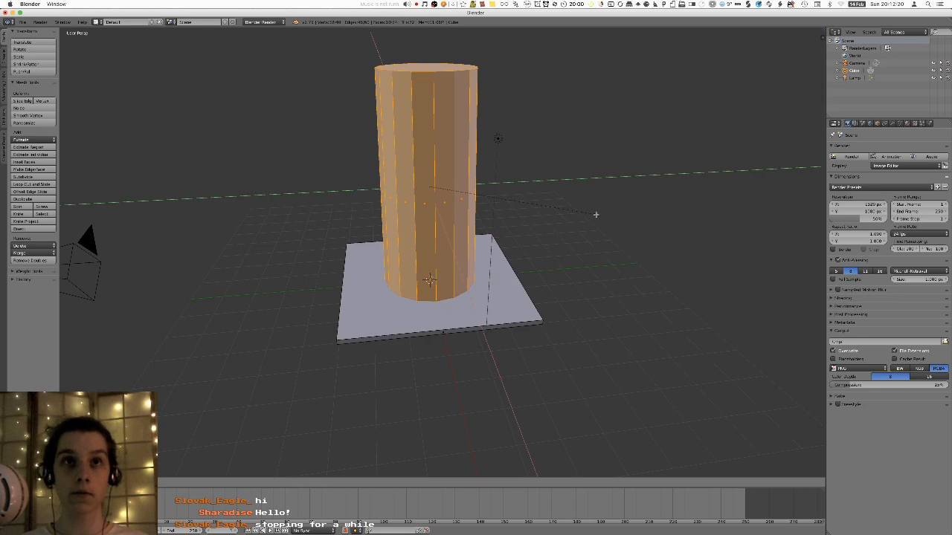
pyautogui.rightClick(632, 204)
pyautogui.moveTo(606, 203); pyautogui.dragTo(574, 185, button='middle')
pyautogui.press('s')
pyautogui.hotkey('shift', 'z')
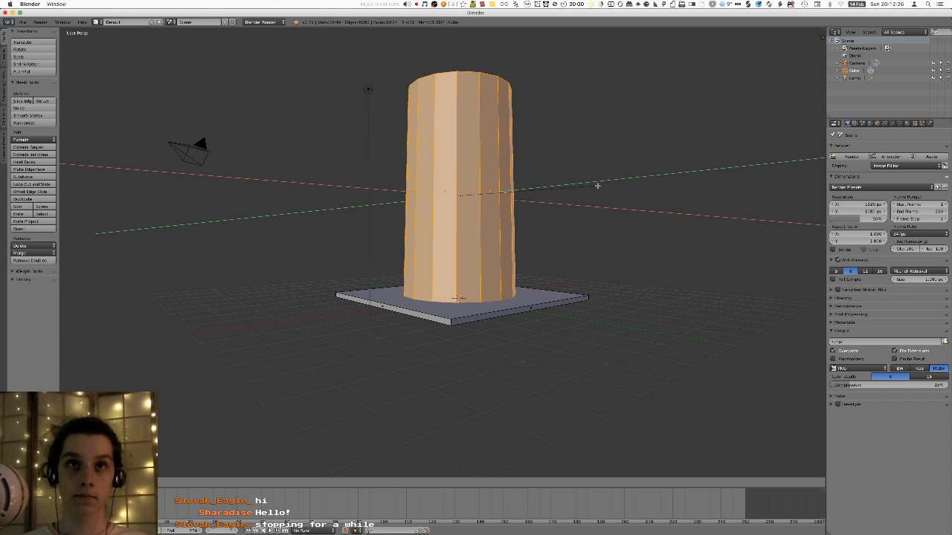
pyautogui.click(598, 183)
# - Select only the base slab's linked geometry and scale it slightly smaller horizontally
pyautogui.moveTo(598, 184); pyautogui.dragTo(585, 209, button='middle')
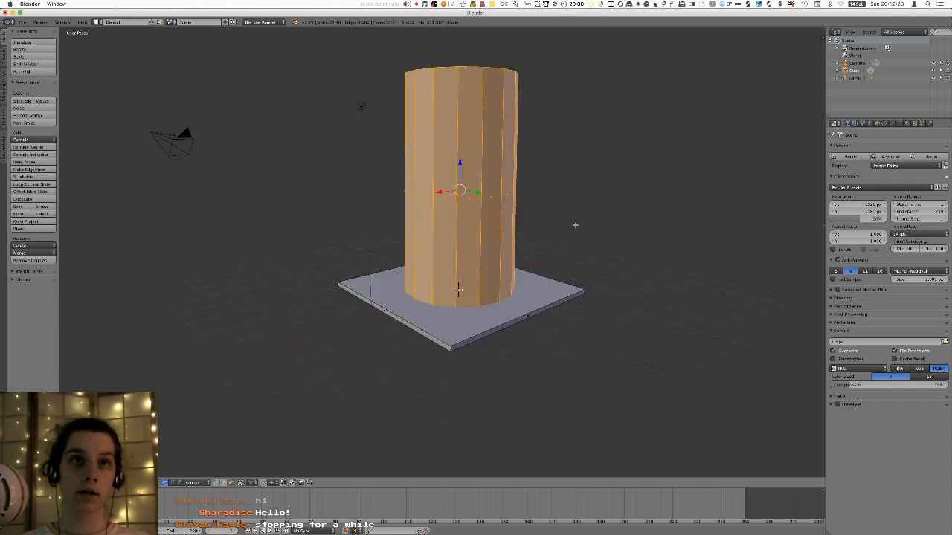
pyautogui.press('a')
pyautogui.press('l')
pyautogui.press('s')
pyautogui.hotkey('shift', 'z')
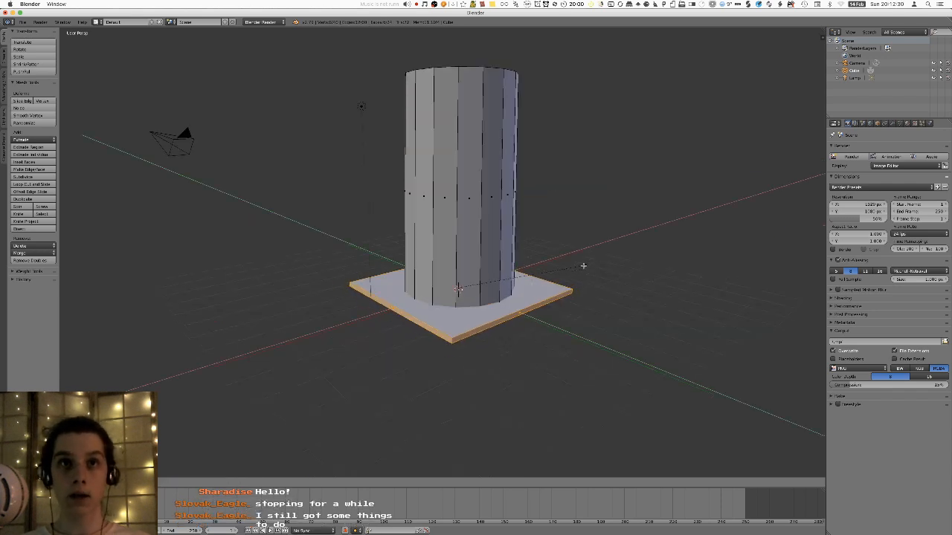
pyautogui.click(577, 265)
pyautogui.scroll(2, 499, 295)
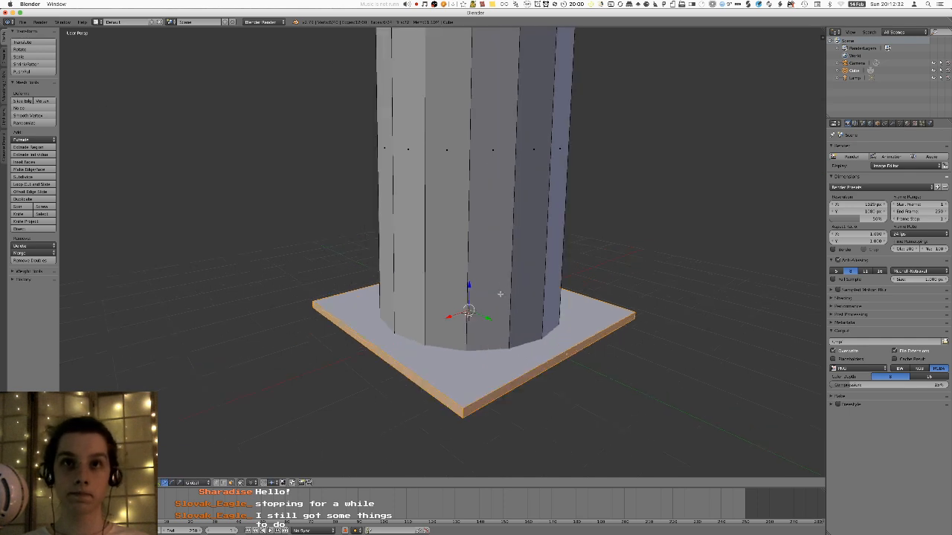
pyautogui.press('s')
pyautogui.hotkey('shift', 'z')
pyautogui.rightClick(572, 271)
# - Move the slab's bottom face down along Z to thicken the base, and clear the selection
pyautogui.moveTo(538, 300); pyautogui.dragTo(497, 407, button='middle')
pyautogui.rightClick(519, 312)
pyautogui.rightClick(509, 306)
pyautogui.press('g')
pyautogui.press('z')
pyautogui.click(514, 366)
pyautogui.scroll(-4, 478, 348)
pyautogui.press('l')
pyautogui.press('a')
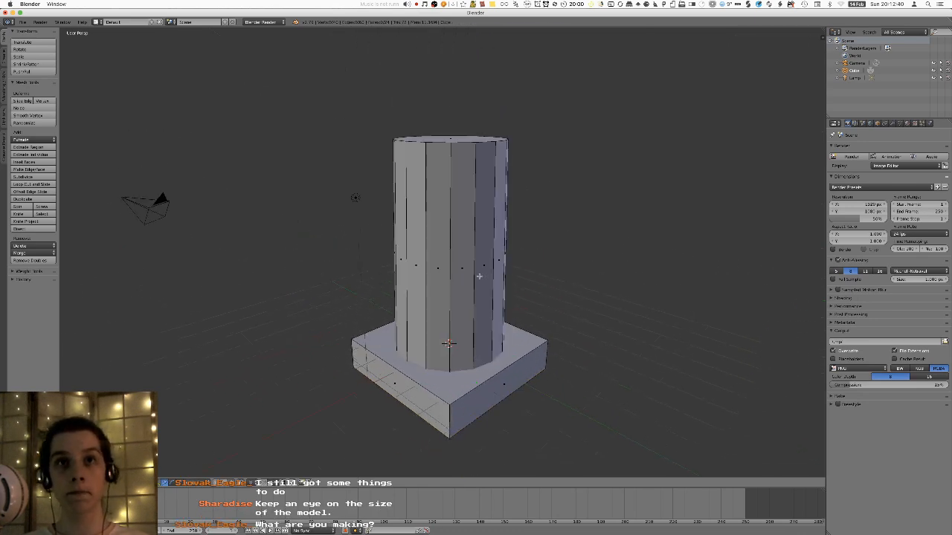
# - Apply smooth shading to the whole object in Object Mode
pyautogui.keyDown('shift'); pyautogui.moveTo(466, 221); pyautogui.dragTo(458, 299, button='middle'); pyautogui.keyUp('shift')
pyautogui.press('Tab')
pyautogui.press('space')
pyautogui.write('smoot')
pyautogui.press('Return')
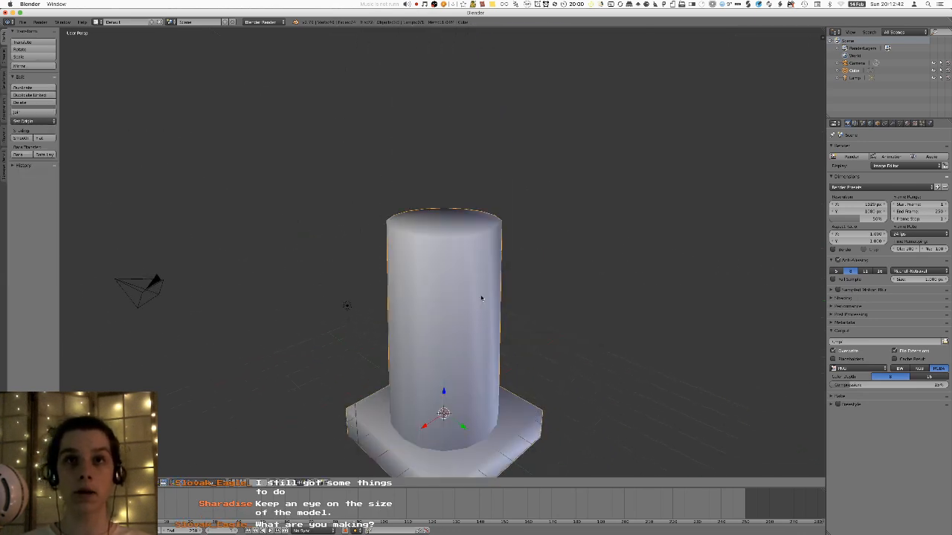
# - Add an Edge Split modifier to the object
pyautogui.click(892, 122)
pyautogui.click(869, 149)
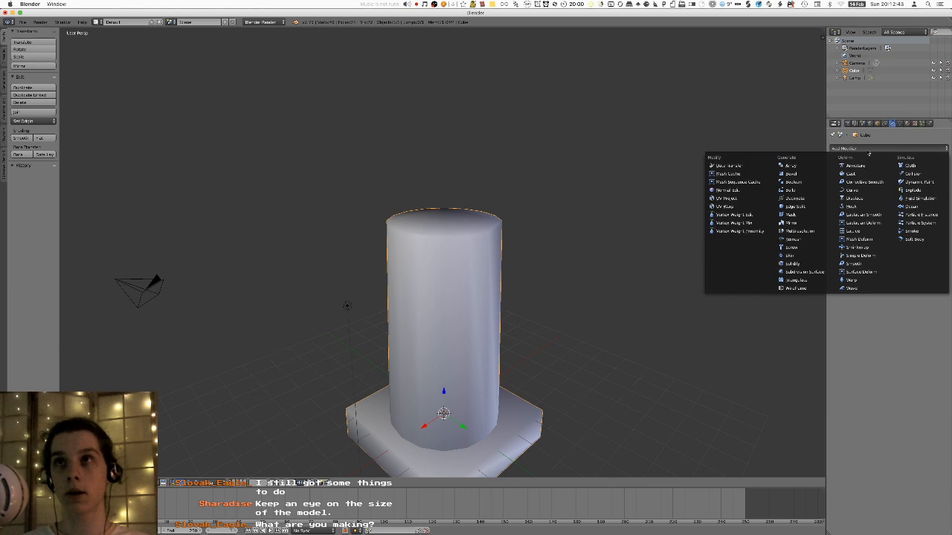
pyautogui.click(807, 206)
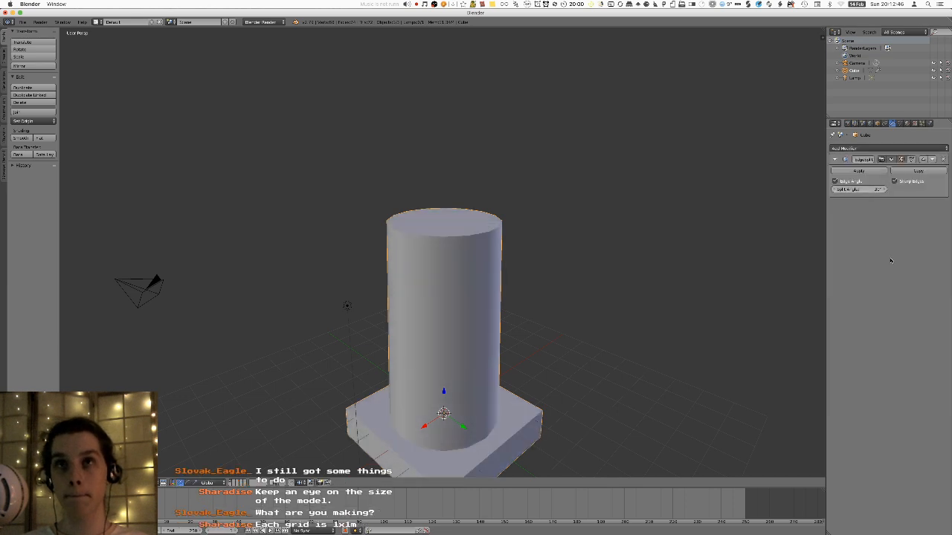
# - Raise the column's top face along Z in Edit Mode and scale it down to taper the tower
pyautogui.press('Tab')
pyautogui.press('e')
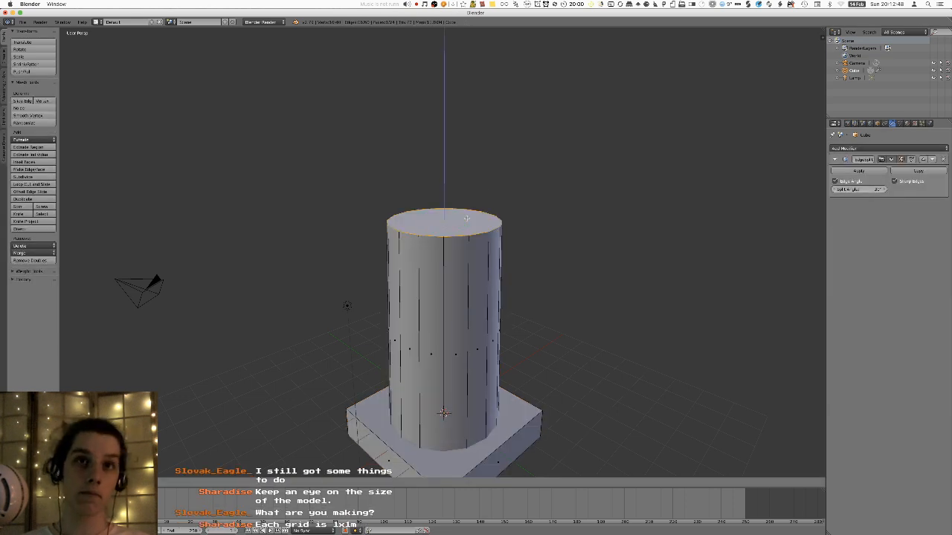
pyautogui.click(605, 124)
pyautogui.press('s')
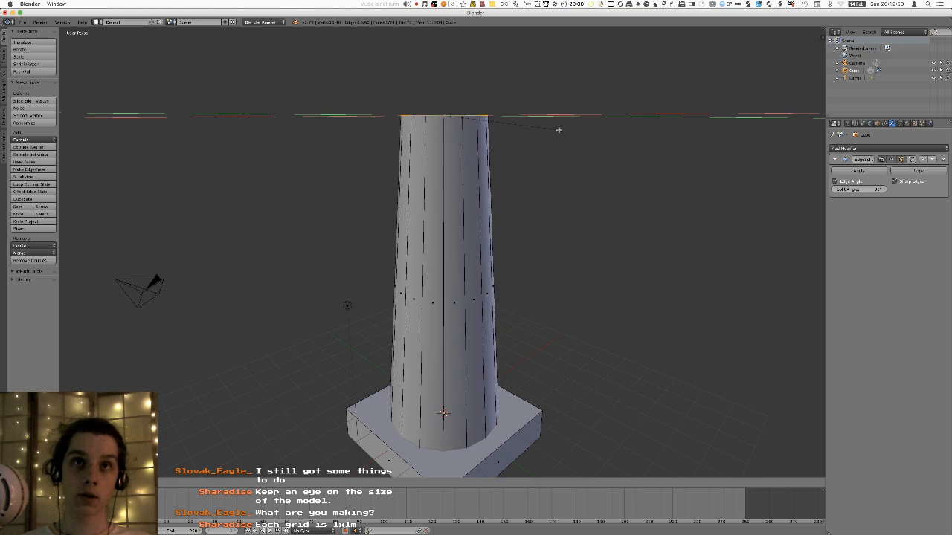
pyautogui.click(558, 132)
# - Select the entire tower mesh and move it slightly up along Z in the front orthographic view
pyautogui.scroll(-5, 511, 215)
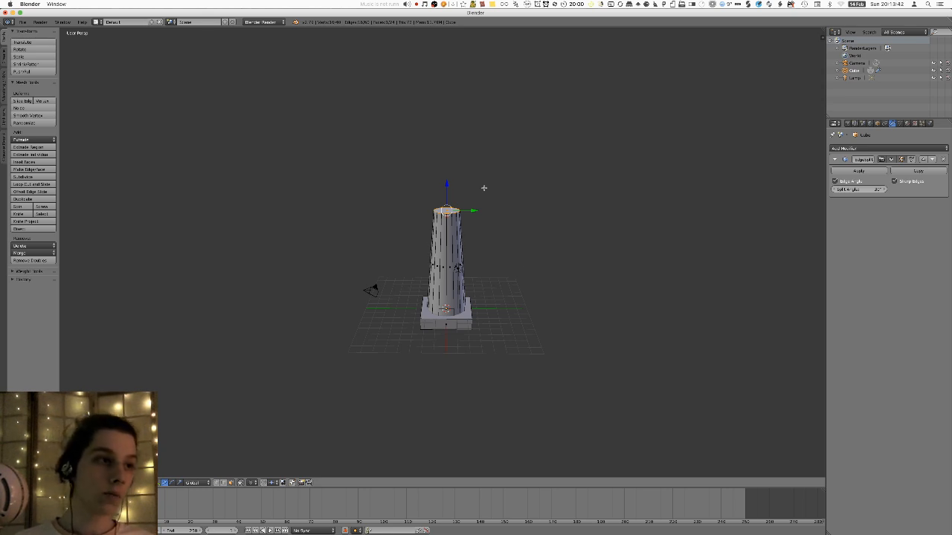
pyautogui.press('KP_1')
pyautogui.press('KP_5')
pyautogui.scroll(6, 472, 183)
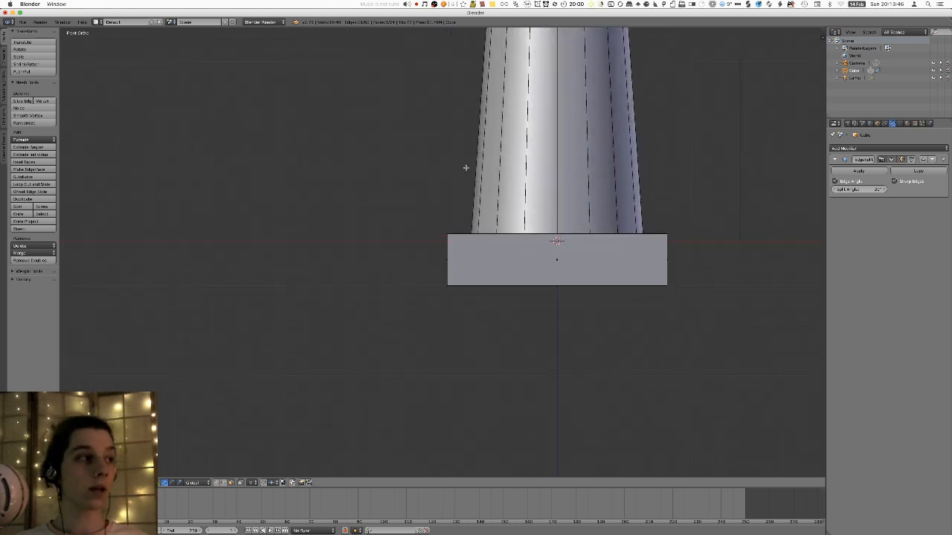
pyautogui.keyDown('shift'); pyautogui.moveTo(519, 161); pyautogui.dragTo(418, 212, button='middle'); pyautogui.keyUp('shift')
pyautogui.press('a')
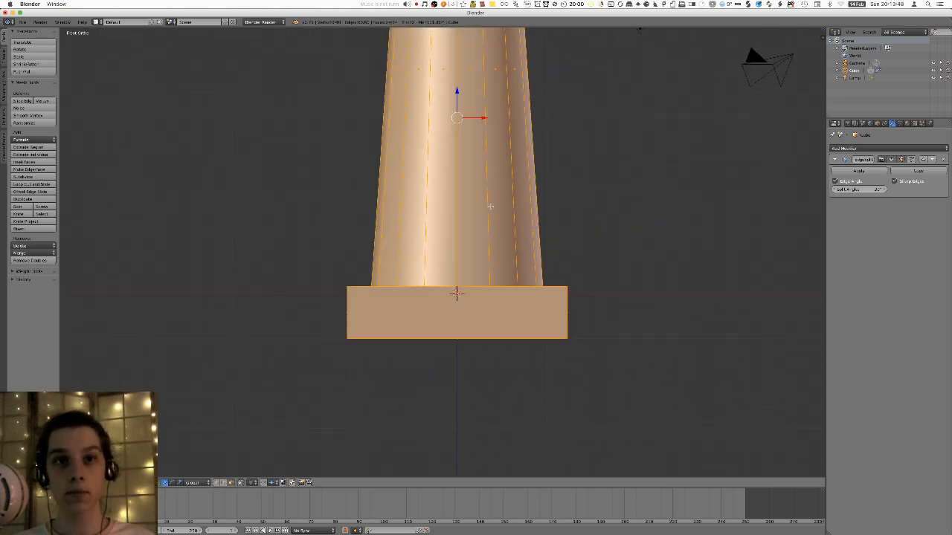
pyautogui.click(495, 191)
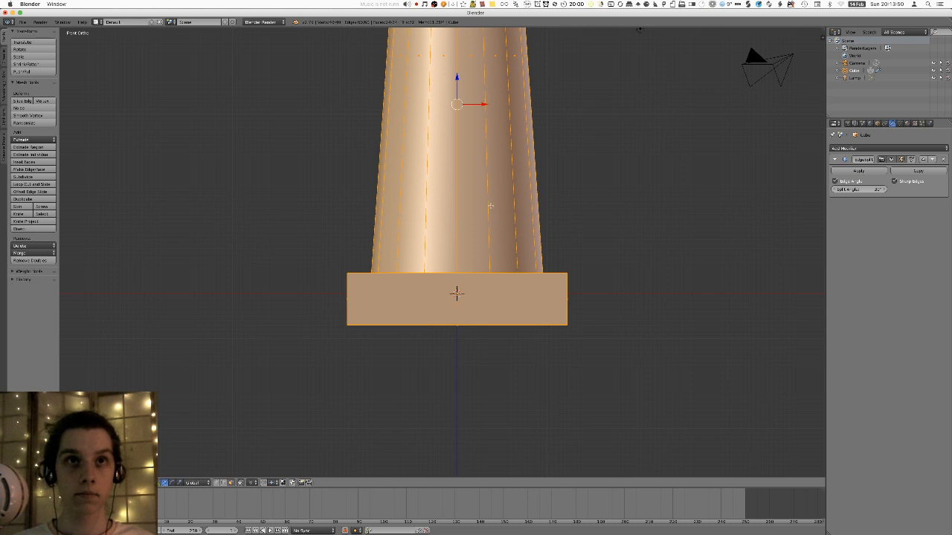
# - Select the linked base slab and move it along Z so its top face meets the column's lower end
pyautogui.moveTo(476, 350); pyautogui.dragTo(465, 311, button='middle')
pyautogui.rightClick(461, 314)
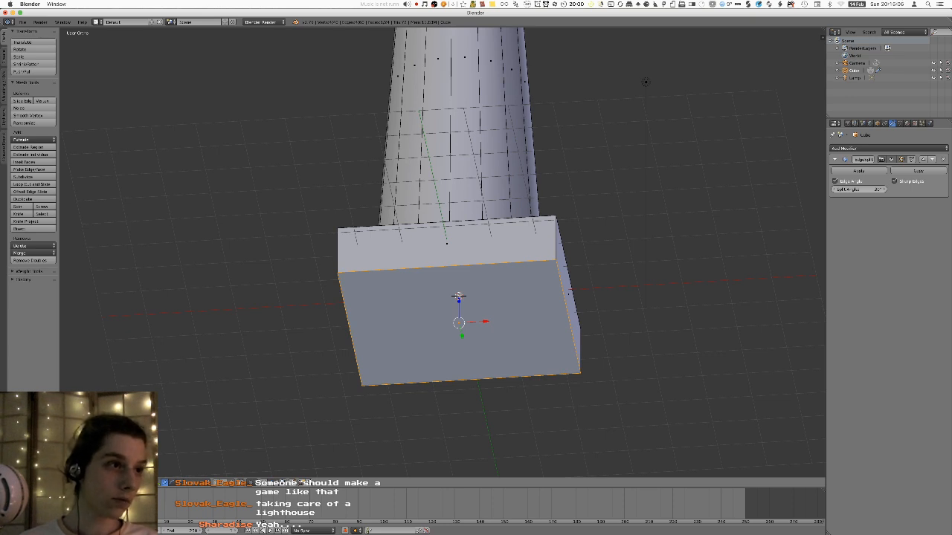
pyautogui.moveTo(402, 281); pyautogui.dragTo(400, 303, button='middle')
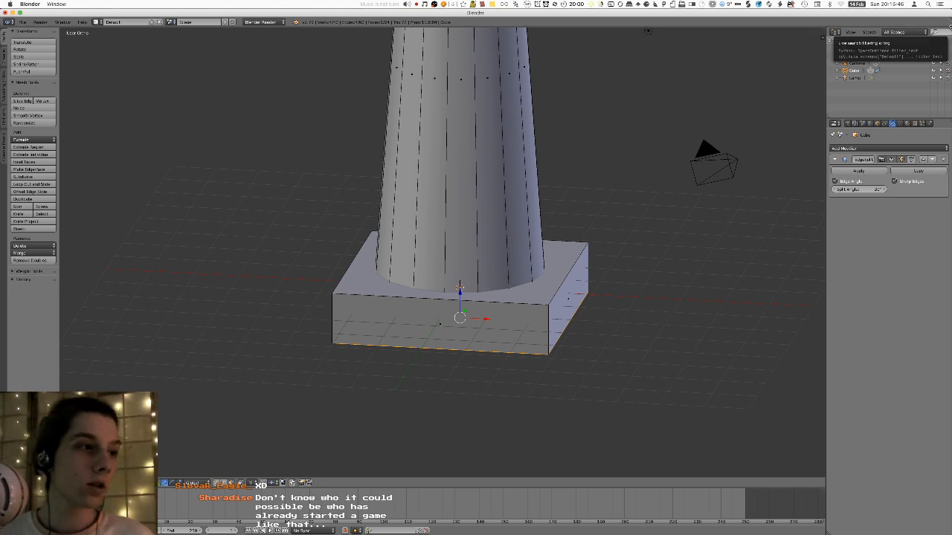
pyautogui.moveTo(598, 273); pyautogui.dragTo(418, 275, button='middle')
pyautogui.press('KP_1')
pyautogui.press('a')
pyautogui.press('l')
pyautogui.press('g')
pyautogui.press('z')
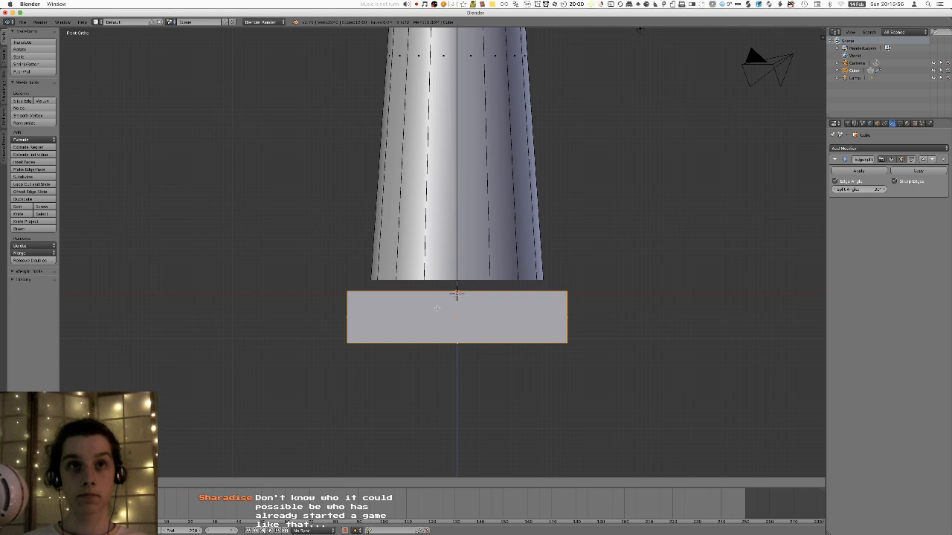
pyautogui.rightClick(437, 310)
pyautogui.press('g')
pyautogui.press('z')
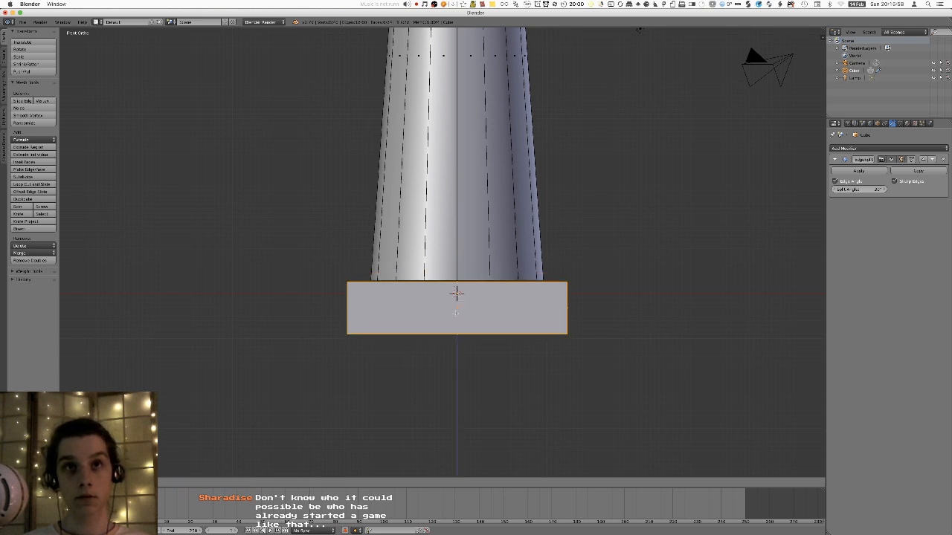
pyautogui.click(456, 293)
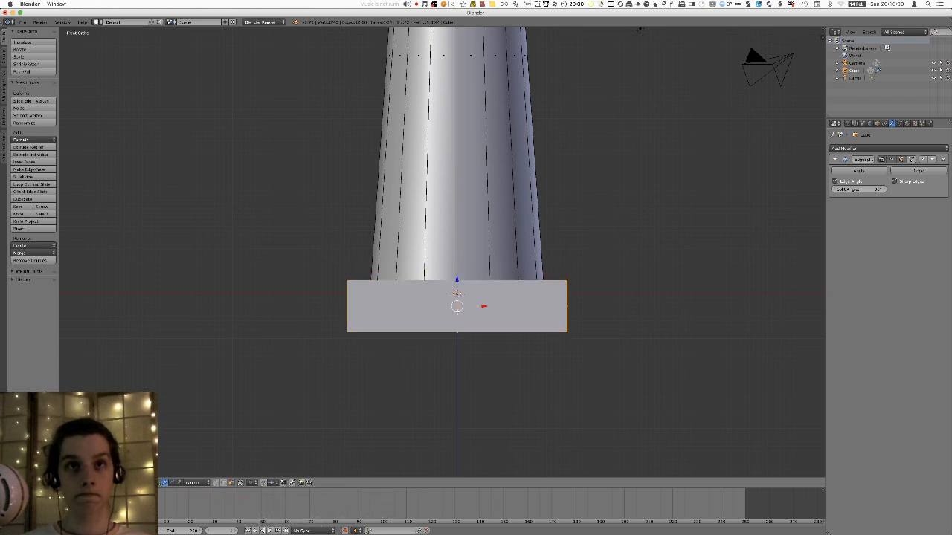
pyautogui.moveTo(511, 300); pyautogui.dragTo(487, 270, button='middle')
pyautogui.press('g')
pyautogui.press('y')
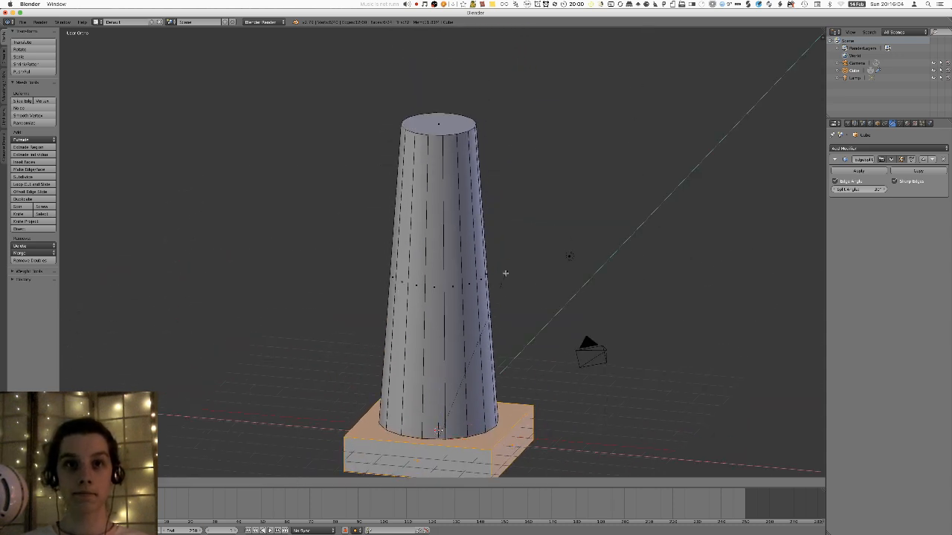
pyautogui.rightClick(617, 244)
pyautogui.scroll(-1, 453, 243)
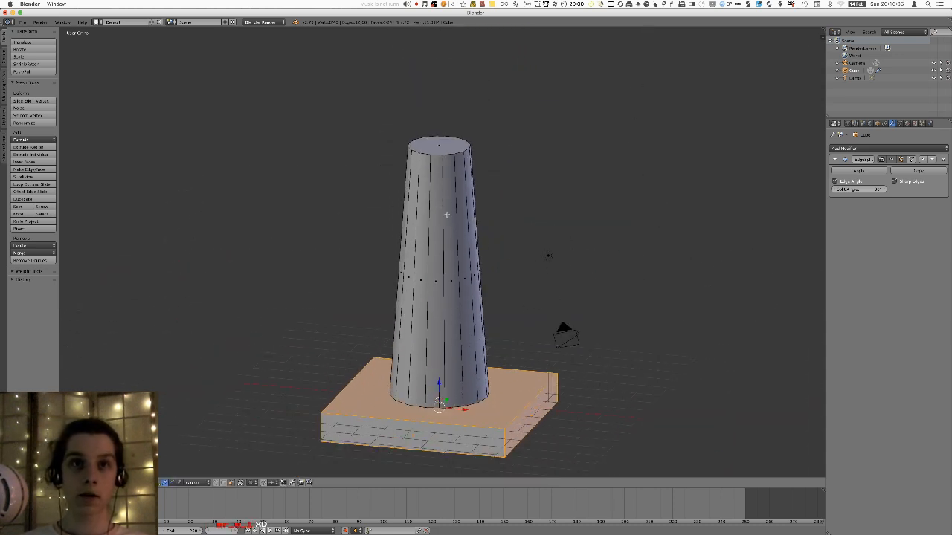
pyautogui.press('g')
pyautogui.press('z')
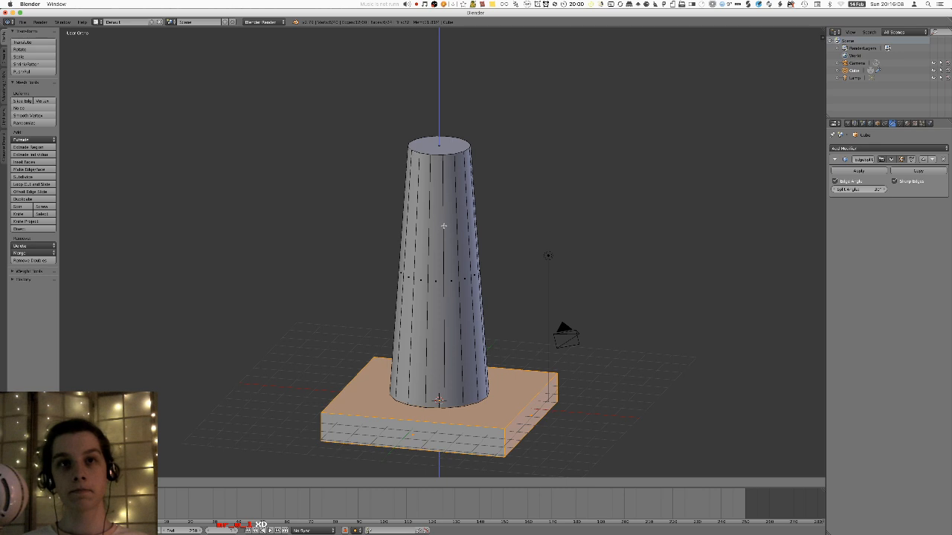
pyautogui.click(446, 222)
# - Enlarge the column's top face and adjust its height along Z
pyautogui.keyDown('shift'); pyautogui.moveTo(429, 183); pyautogui.dragTo(425, 218, button='middle'); pyautogui.keyUp('shift')
pyautogui.rightClick(441, 186)
pyautogui.press('s')
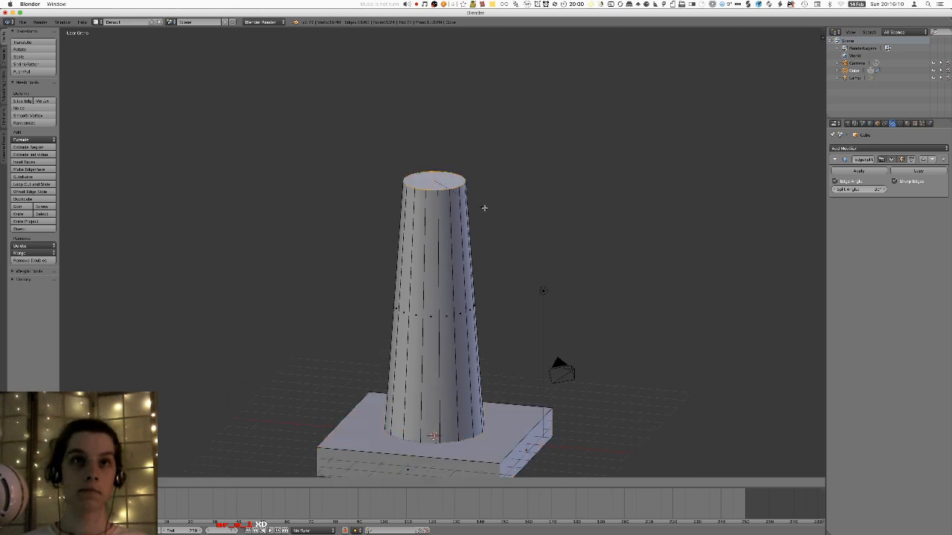
pyautogui.click(564, 187)
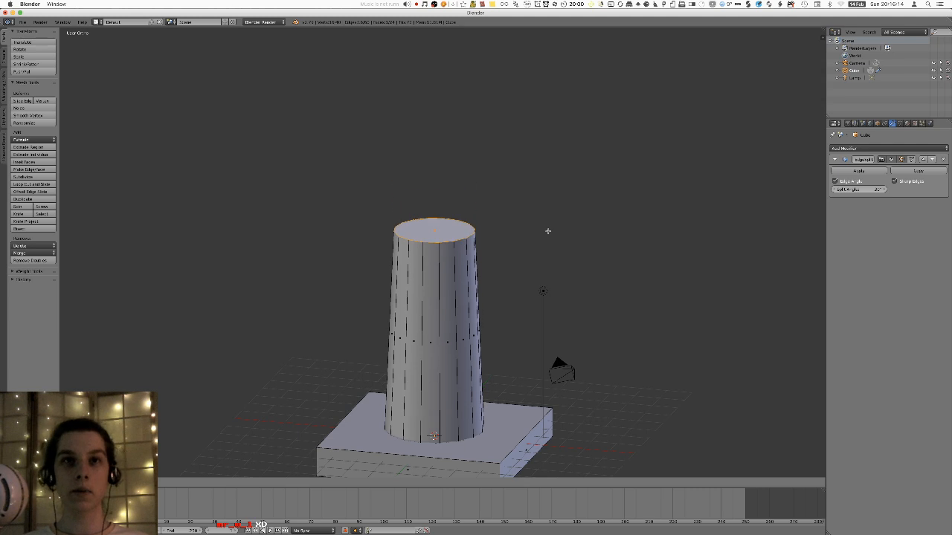
pyautogui.click(556, 182)
# - Examine the column's top and the overall tower proportions from the front and several raised perspective angles
pyautogui.moveTo(556, 183); pyautogui.dragTo(351, 195, button='middle')
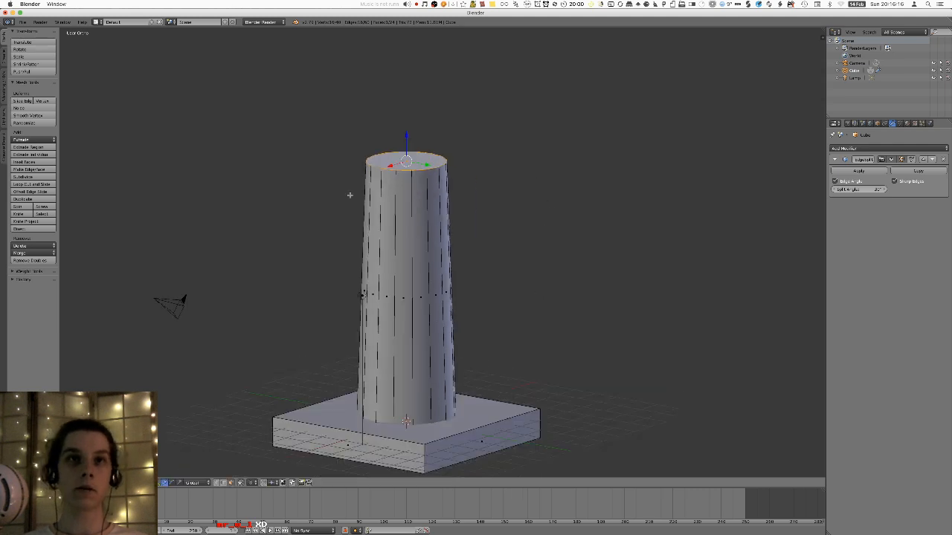
pyautogui.press('KP_Decimal')
pyautogui.scroll(-6, 357, 192)
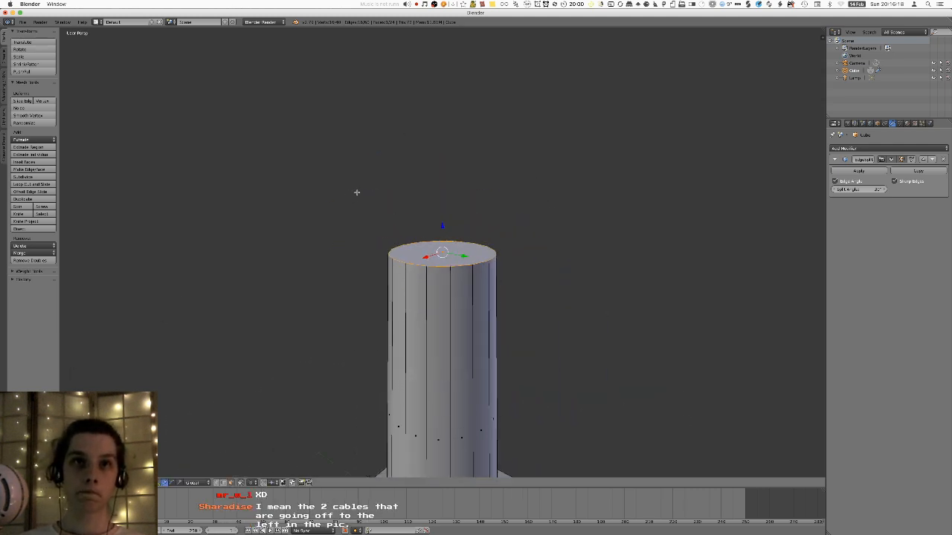
pyautogui.press('KP_1')
pyautogui.press('KP_8')
pyautogui.press('KP_6')
pyautogui.press('KP_6')
pyautogui.press('KP_8')
pyautogui.press('KP_4')
pyautogui.press('KP_4')
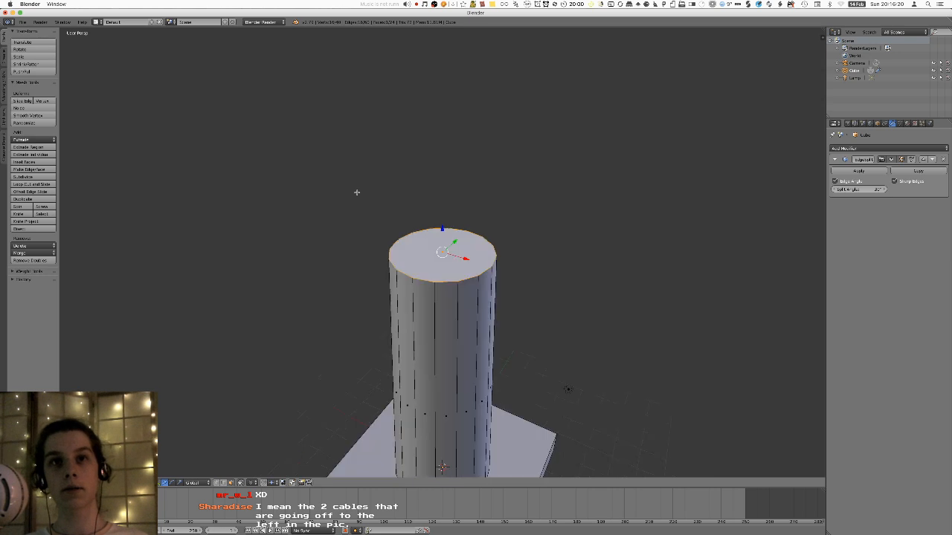
pyautogui.press('KP_1')
pyautogui.press('KP_8')
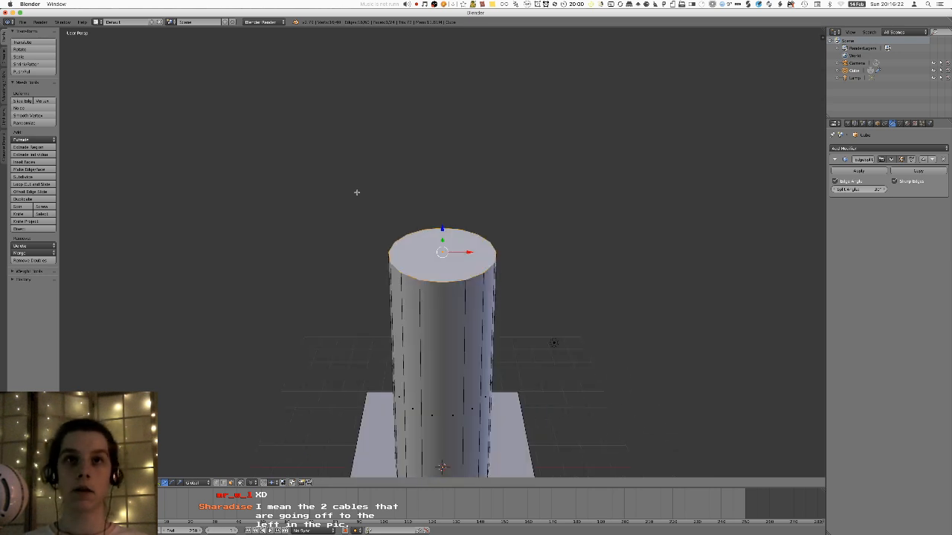
pyautogui.press('KP_4')
pyautogui.press('KP_1')
pyautogui.press('KP_8')
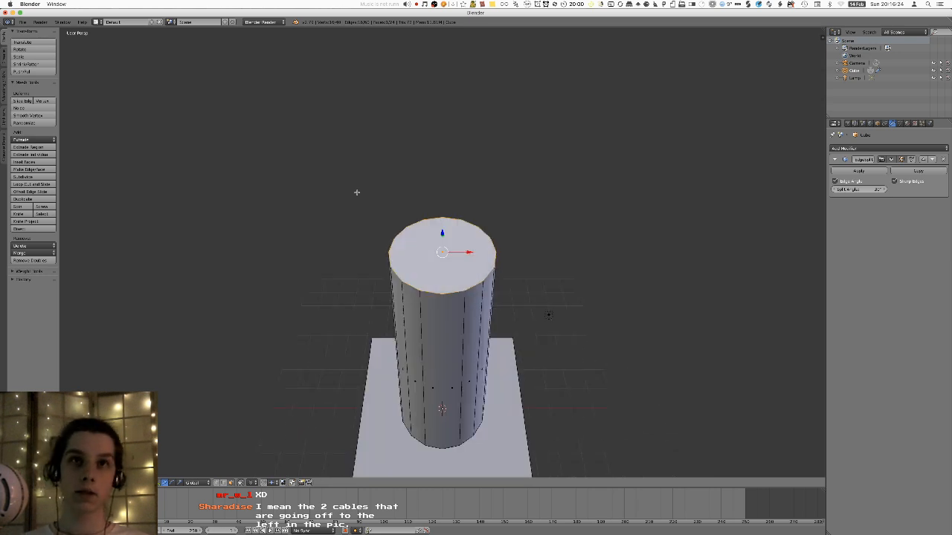
pyautogui.scroll(-5, 564, 311)
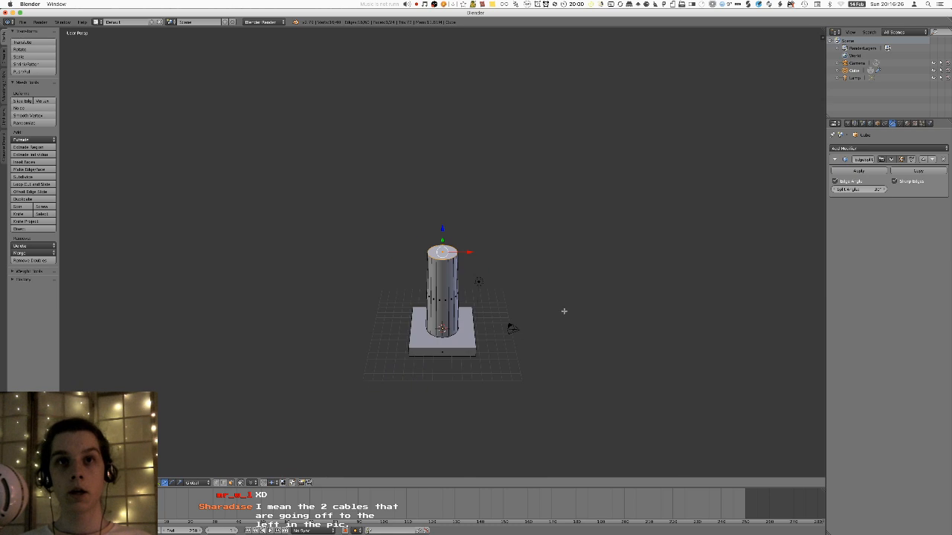
# - Try scaling the column's top face again
pyautogui.press('s')
pyautogui.click(512, 277)
pyautogui.scroll(5, 491, 245)
pyautogui.scroll(3, 481, 182)
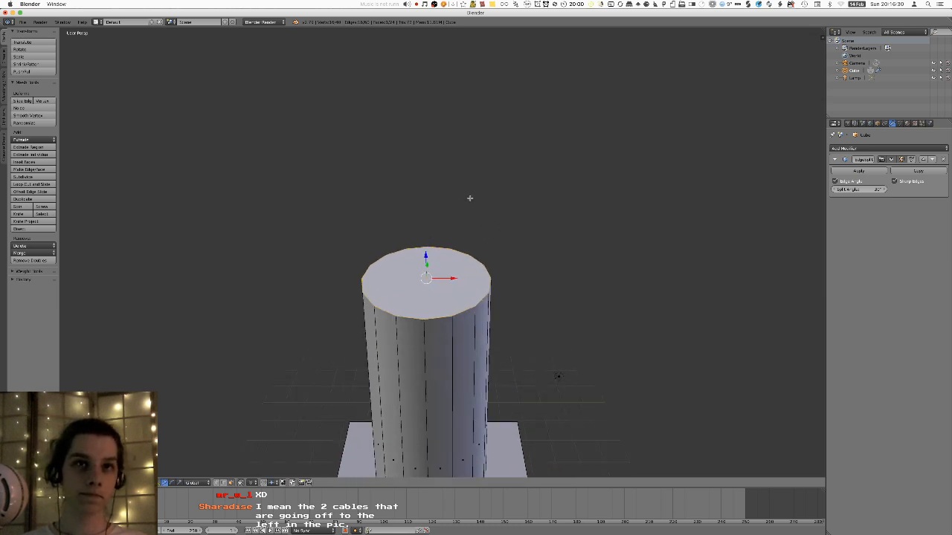
# - Try extruding the column's top face upward in small increments, narrowing it each time to form a rounded rim
pyautogui.press('e')
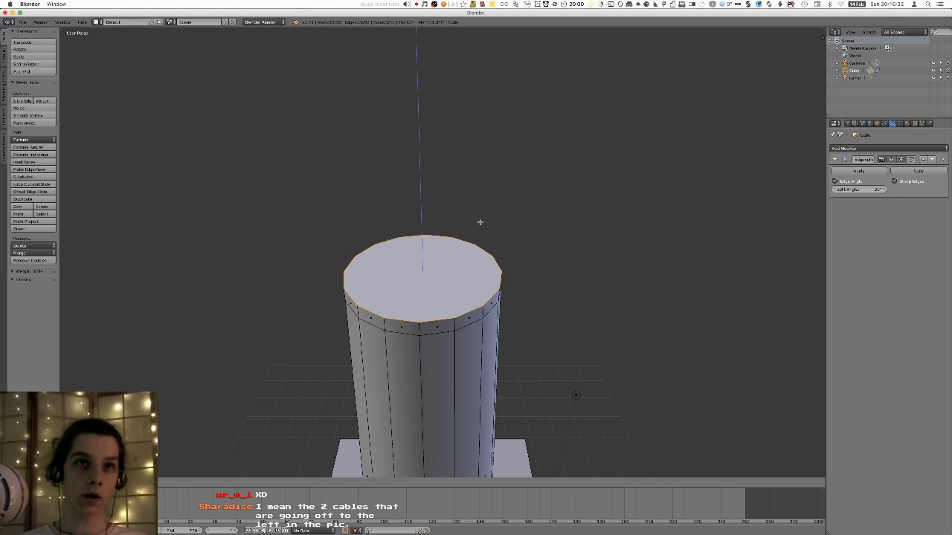
pyautogui.click(481, 227)
pyautogui.press('i')
pyautogui.rightClick(476, 236)
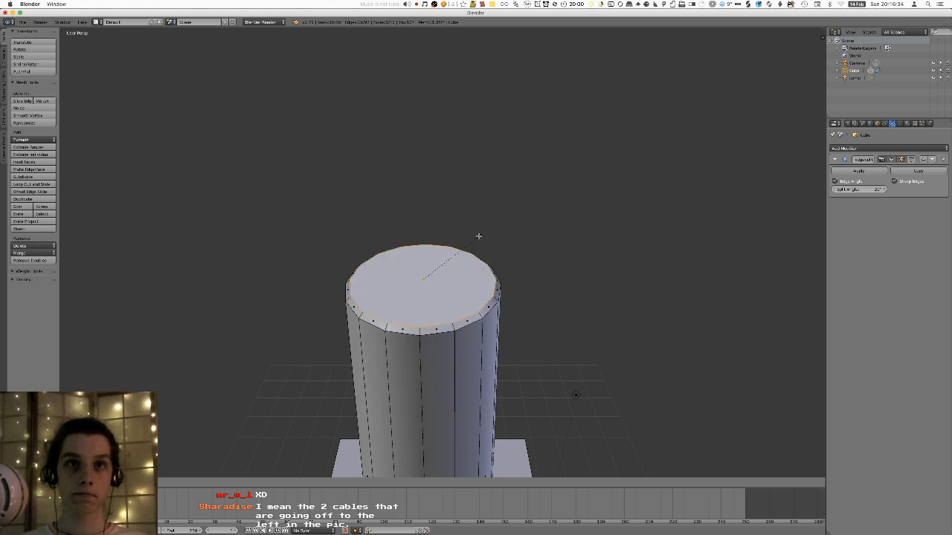
pyautogui.press('e')
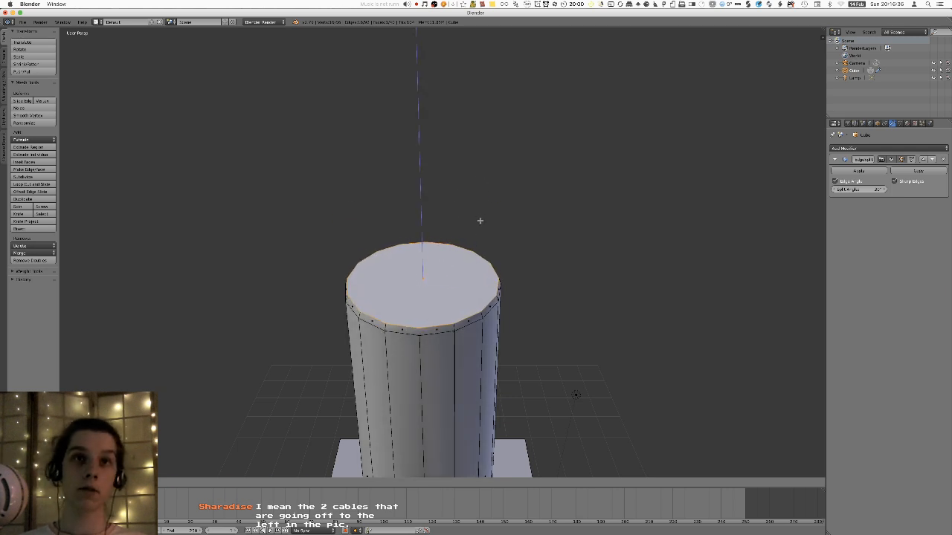
pyautogui.click(479, 216)
pyautogui.press('i')
pyautogui.rightClick(471, 215)
pyautogui.press('i')
pyautogui.rightClick(473, 214)
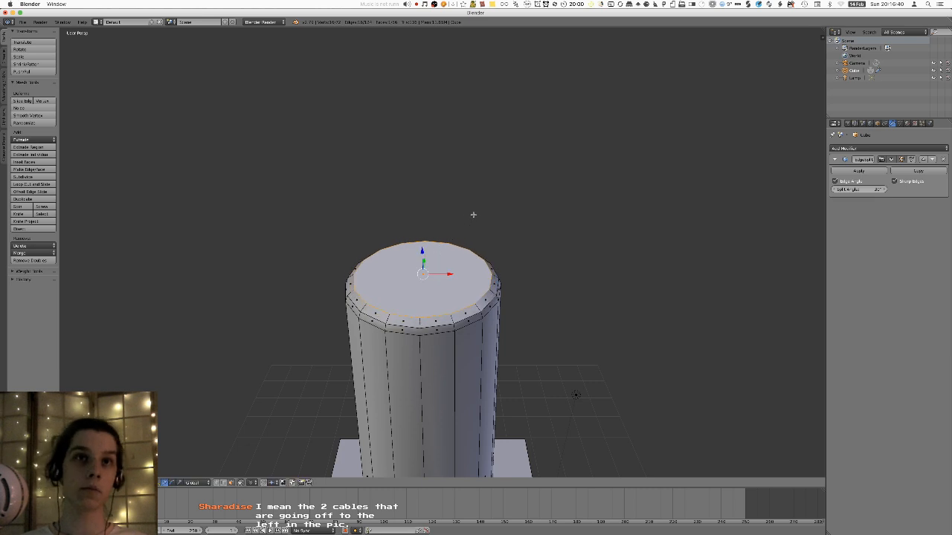
pyautogui.scroll(-6, 468, 223)
pyautogui.moveTo(468, 223); pyautogui.dragTo(494, 221, button='middle')
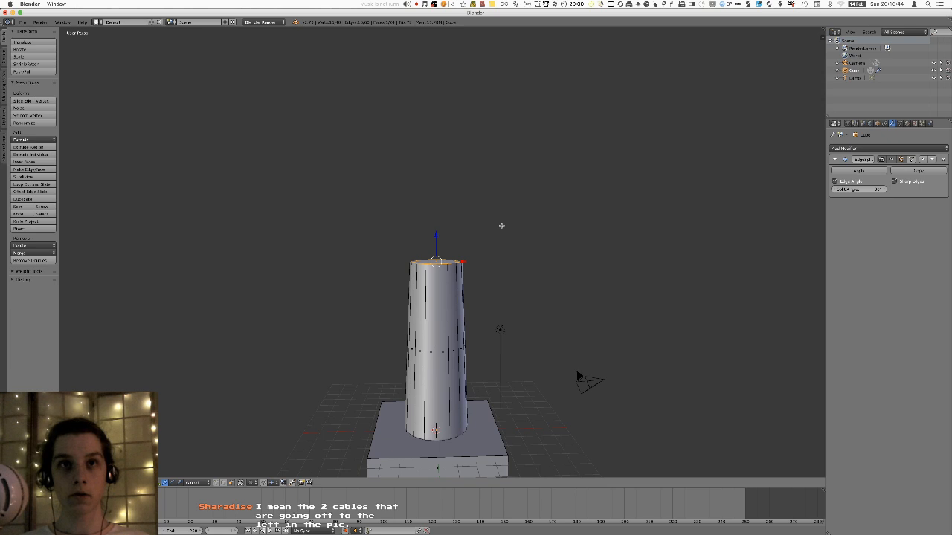
pyautogui.press('g')
pyautogui.press('z')
pyautogui.rightClick(518, 221)
# - Extrude the column's top face upward along Z in the right orthographic view to form a short band
pyautogui.keyDown('shift'); pyautogui.moveTo(474, 263); pyautogui.dragTo(468, 201, button='middle'); pyautogui.keyUp('shift')
pyautogui.press('KP_1')
pyautogui.press('KP_3')
pyautogui.press('KP_5')
pyautogui.scroll(5, 486, 268)
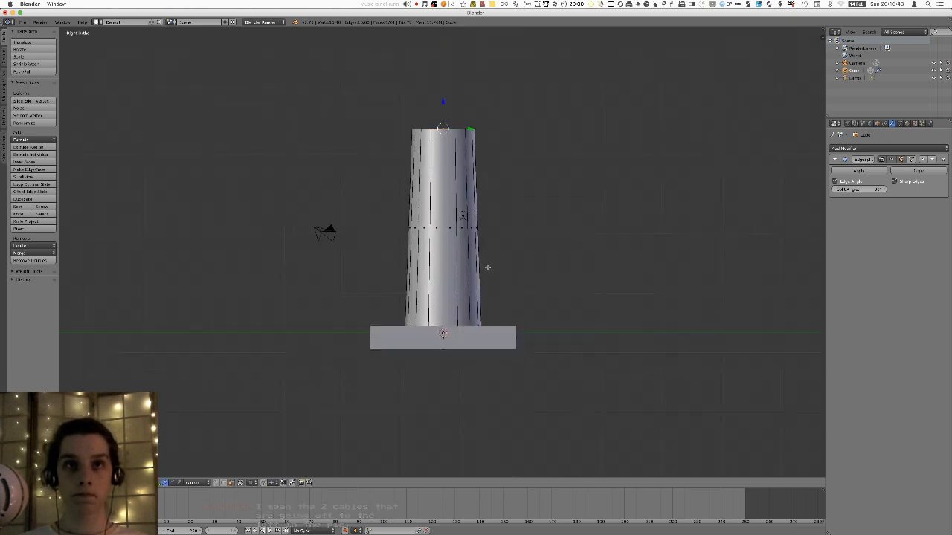
pyautogui.press('F2')
pyautogui.scroll(-4, 563, 392)
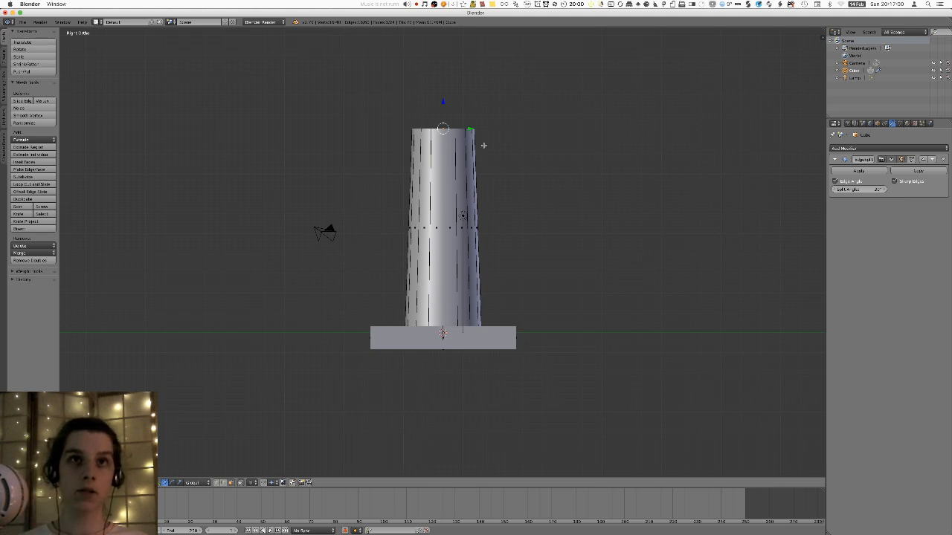
pyautogui.keyDown('shift'); pyautogui.moveTo(471, 240); pyautogui.dragTo(464, 294, button='middle'); pyautogui.keyUp('shift')
pyautogui.scroll(1, 464, 302)
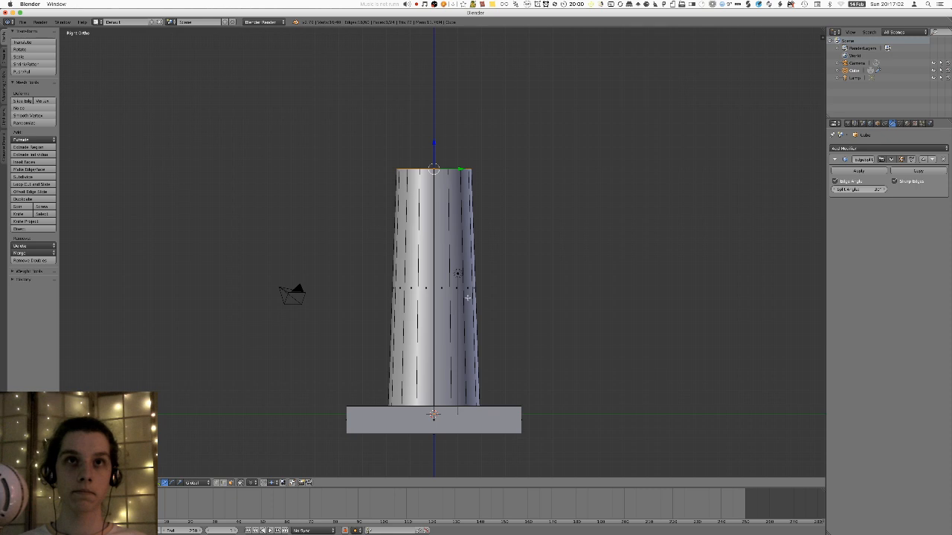
pyautogui.keyDown('shift'); pyautogui.moveTo(485, 180); pyautogui.dragTo(463, 284, button='middle'); pyautogui.keyUp('shift')
pyautogui.scroll(5, 463, 293)
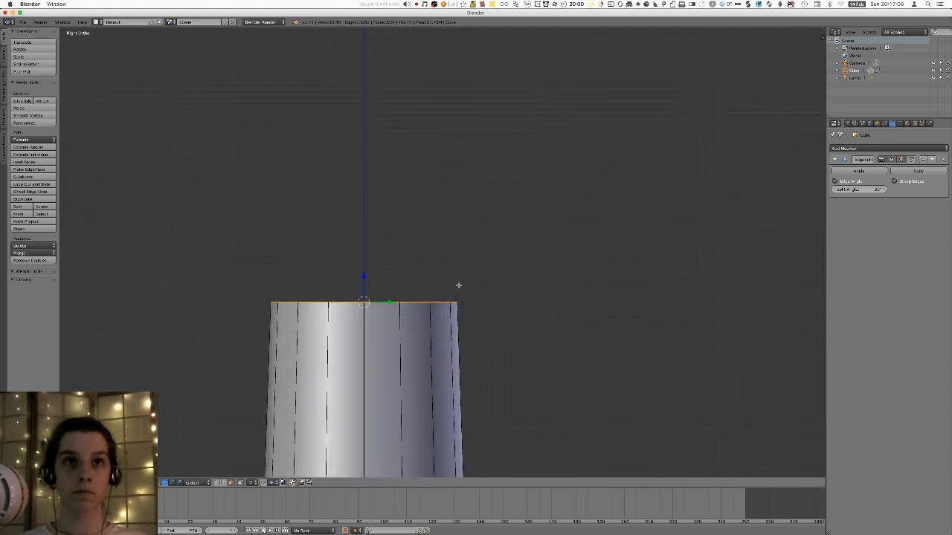
pyautogui.press('e')
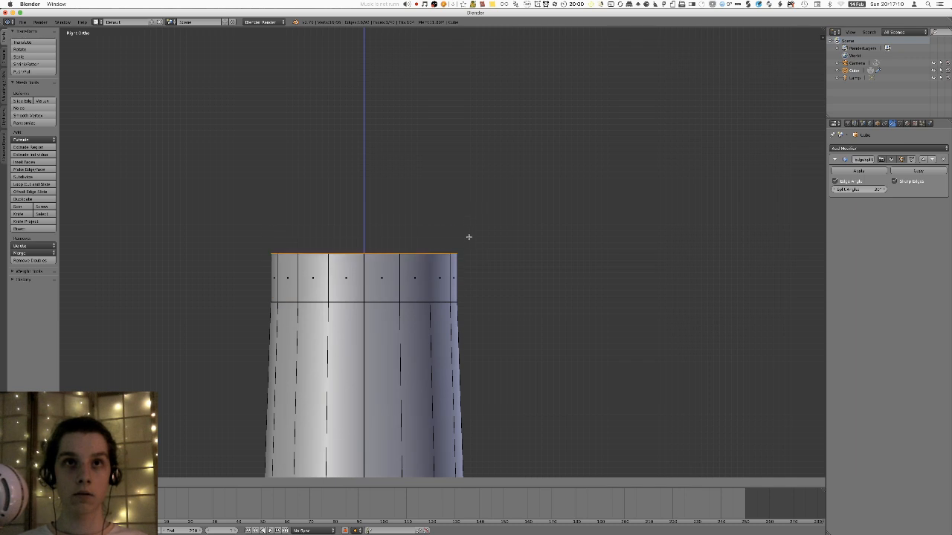
pyautogui.scroll(-4, 468, 237)
pyautogui.click(485, 275)
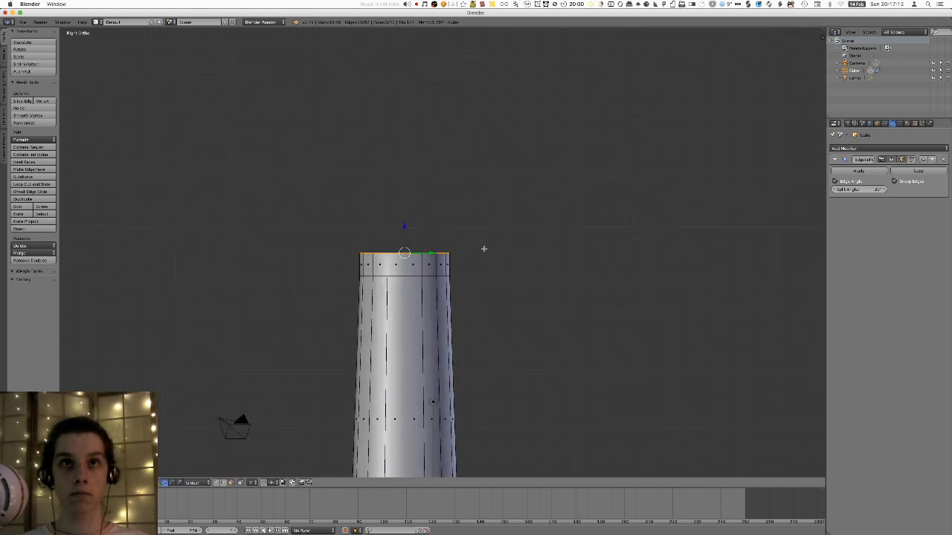
pyautogui.click(478, 249)
# - Select the face loop of the band at the column's top and move it slightly down along Z
pyautogui.keyDown('alt'); pyautogui.keyDown('shift'); pyautogui.rightClick(440, 262); pyautogui.keyUp('shift'); pyautogui.keyUp('alt')
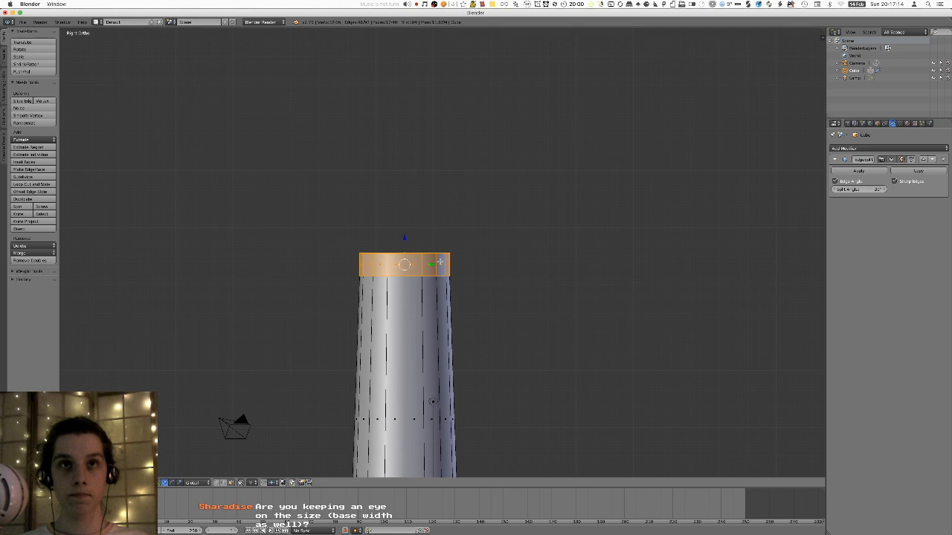
pyautogui.press('g')
pyautogui.press('z')
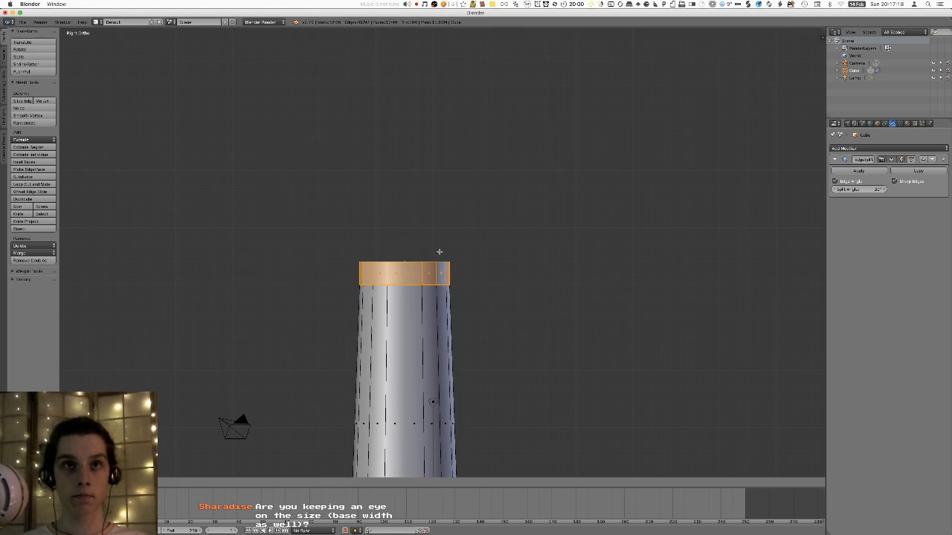
pyautogui.click(439, 252)
pyautogui.scroll(-4, 438, 251)
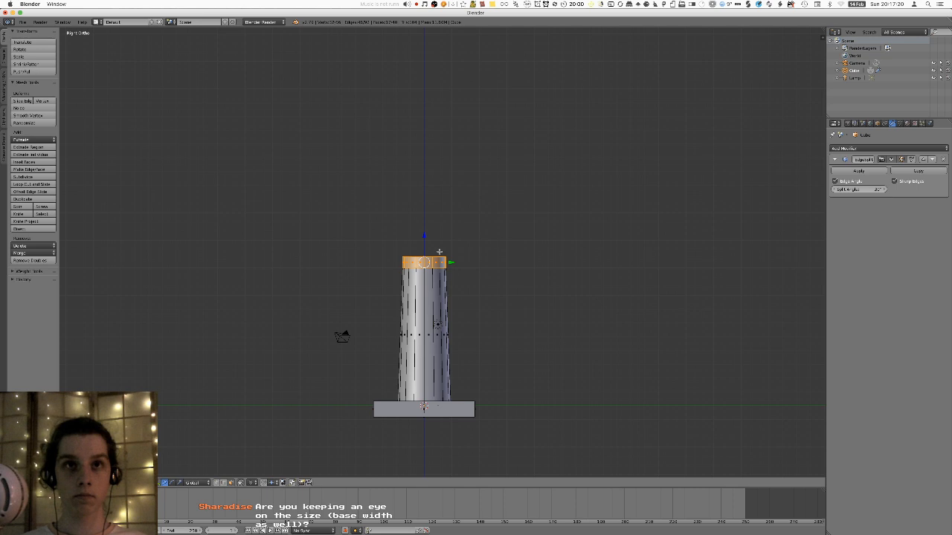
# - Readjust the position of the band at the column's top along Z
pyautogui.scroll(3, 459, 229)
pyautogui.press('g')
pyautogui.press('z')
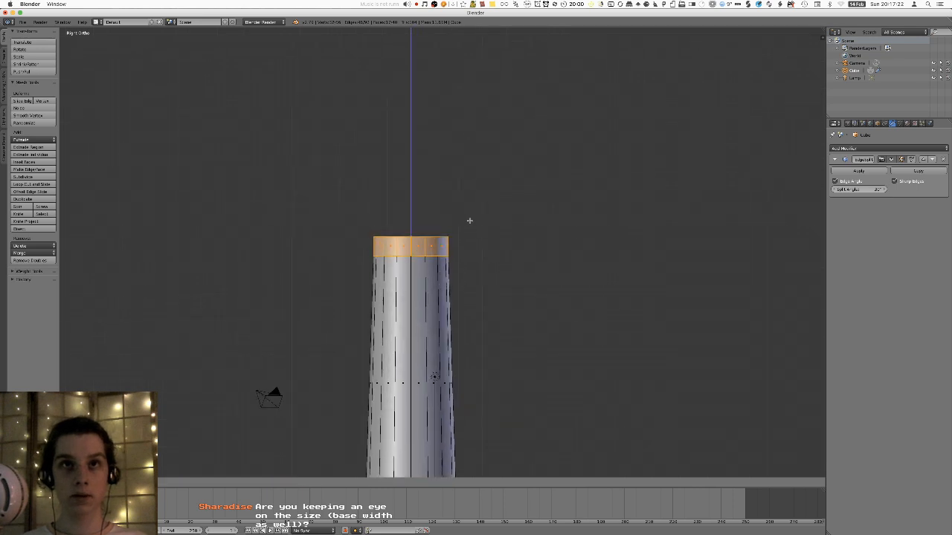
pyautogui.click(460, 216)
# - Extrude the column's top face in place and scale it slightly inward to form a thin rim
pyautogui.moveTo(460, 216); pyautogui.dragTo(473, 179, button='middle')
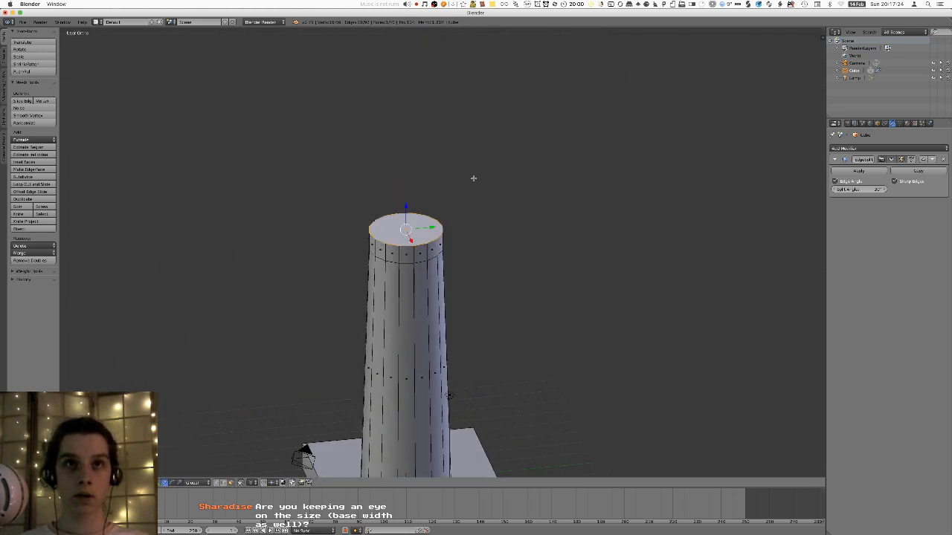
pyautogui.press('e')
pyautogui.rightClick(509, 179)
pyautogui.press('s')
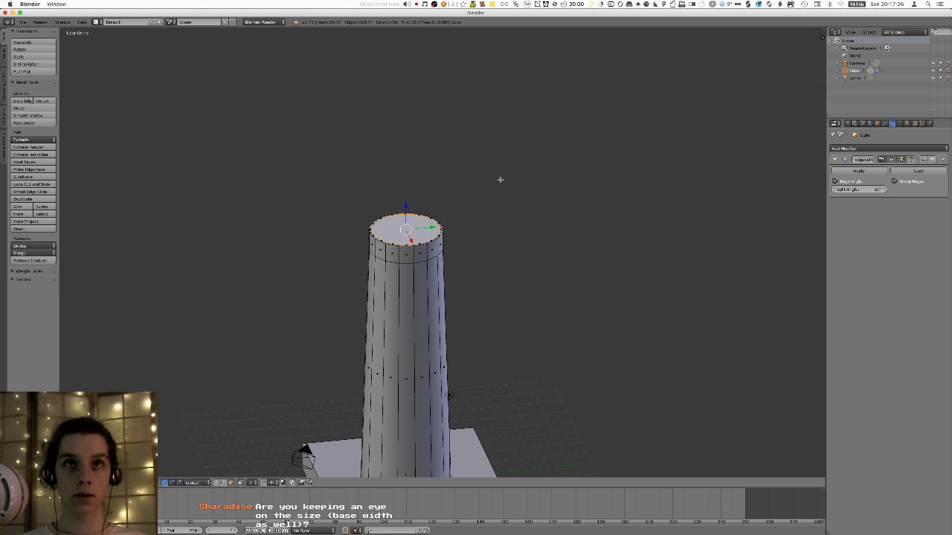
pyautogui.click(500, 181)
# - Extrude the inner top face down into the column and align the recess floor with the band's lower edge along Z
pyautogui.keyDown('shift'); pyautogui.moveTo(500, 180); pyautogui.dragTo(492, 239, button='middle'); pyautogui.keyUp('shift')
pyautogui.scroll(3, 437, 287)
pyautogui.scroll(3, 437, 287)
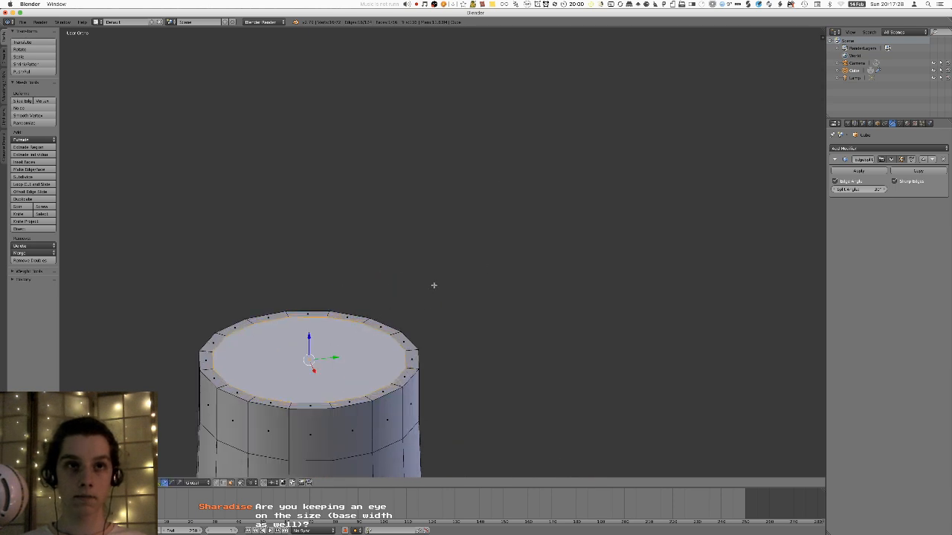
pyautogui.press('e')
pyautogui.click(425, 317)
pyautogui.press('KP_3')
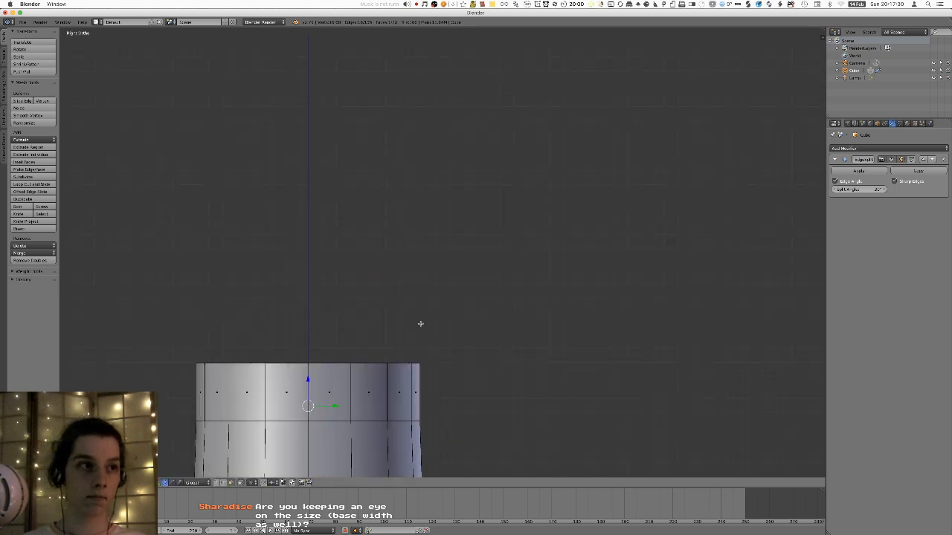
pyautogui.press('KP_Decimal')
pyautogui.press('z')
pyautogui.press('g')
pyautogui.press('z')
pyautogui.click(416, 336)
pyautogui.press('z')
pyautogui.keyDown('shift'); pyautogui.moveTo(459, 235); pyautogui.dragTo(451, 260, button='middle'); pyautogui.keyUp('shift')
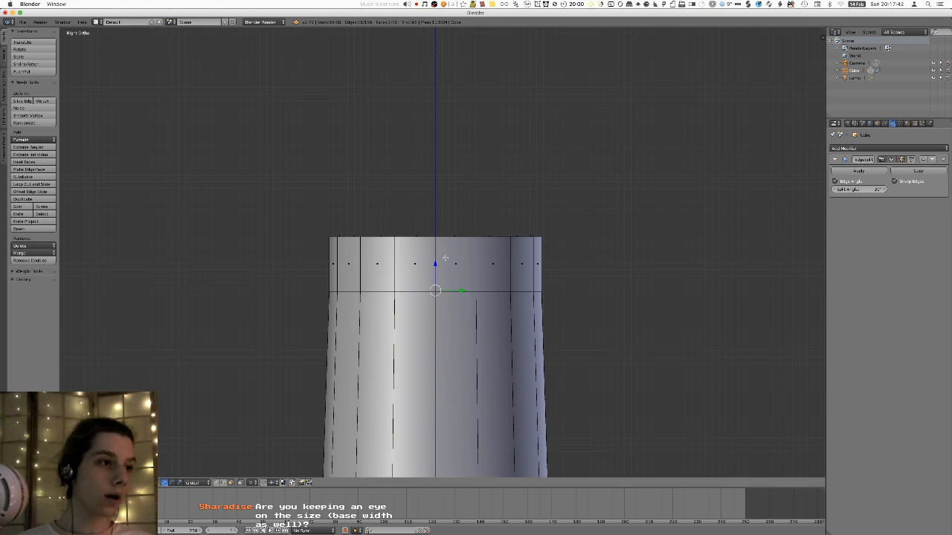
# - Select the whole linked column without the base and scale it narrower horizontally
pyautogui.scroll(-7, 444, 258)
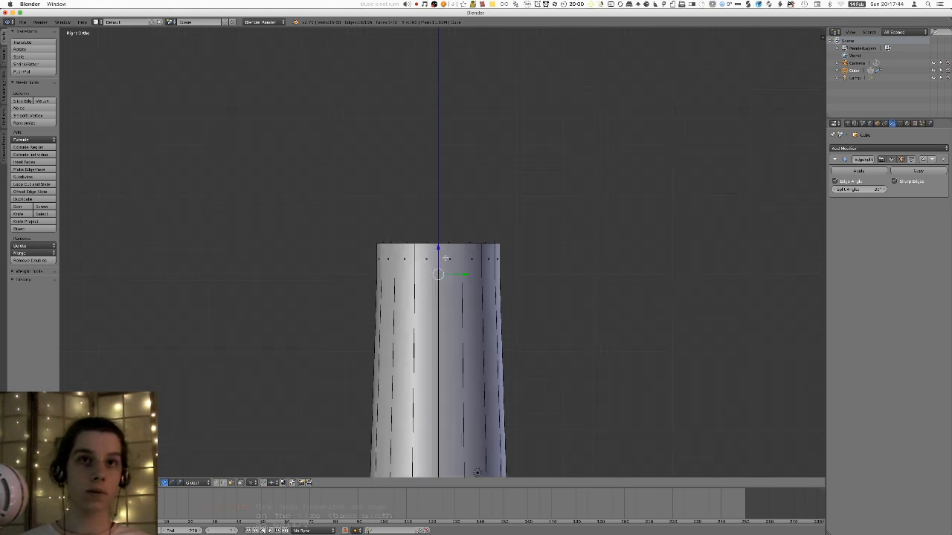
pyautogui.scroll(1, 451, 269)
pyautogui.keyDown('shift'); pyautogui.moveTo(462, 307); pyautogui.dragTo(463, 224, button='middle'); pyautogui.keyUp('shift')
pyautogui.press('l')
pyautogui.press('s')
pyautogui.press('y')
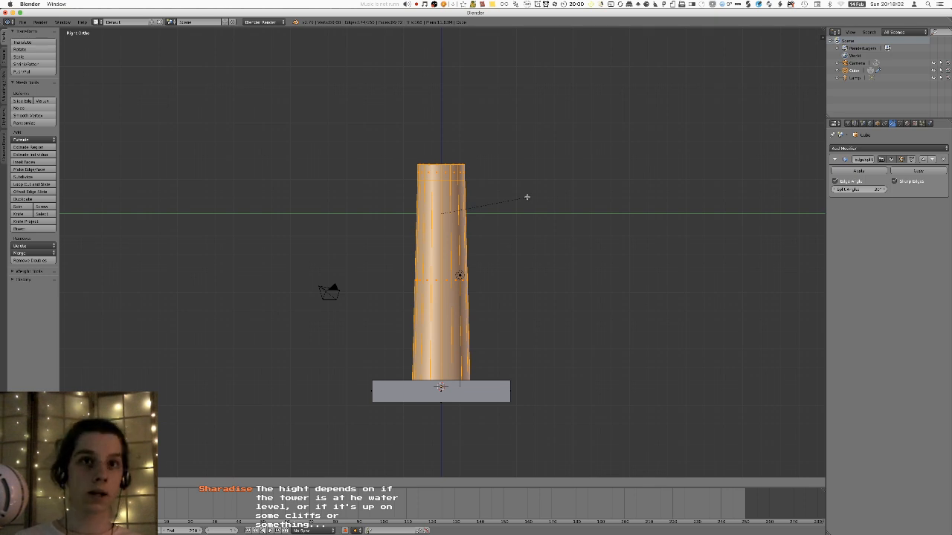
pyautogui.click(527, 197)
pyautogui.scroll(-1, 448, 386)
pyautogui.keyDown('shift'); pyautogui.moveTo(414, 467); pyautogui.dragTo(408, 350, button='middle'); pyautogui.keyUp('shift')
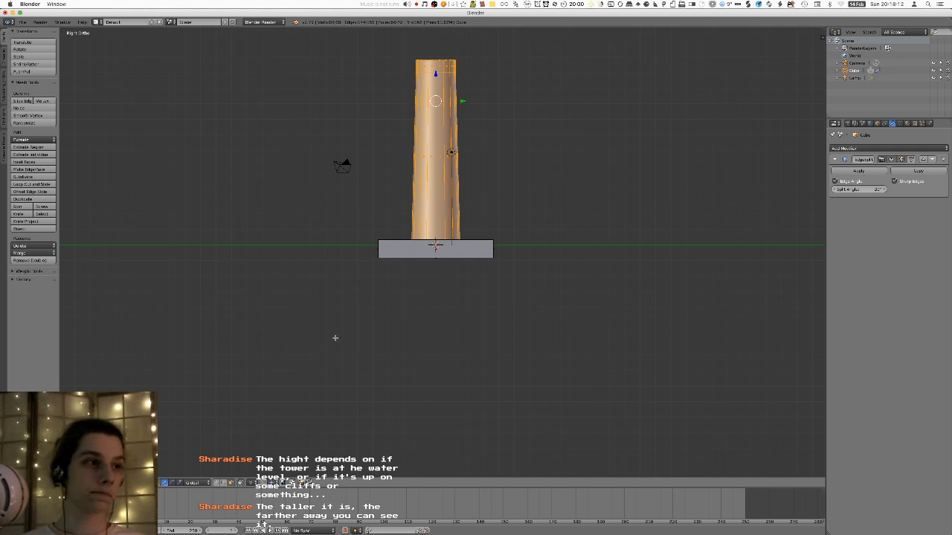
pyautogui.keyDown('shift'); pyautogui.moveTo(375, 238); pyautogui.dragTo(409, 357, button='middle'); pyautogui.keyUp('shift')
pyautogui.moveTo(397, 245); pyautogui.dragTo(382, 254, button='middle')
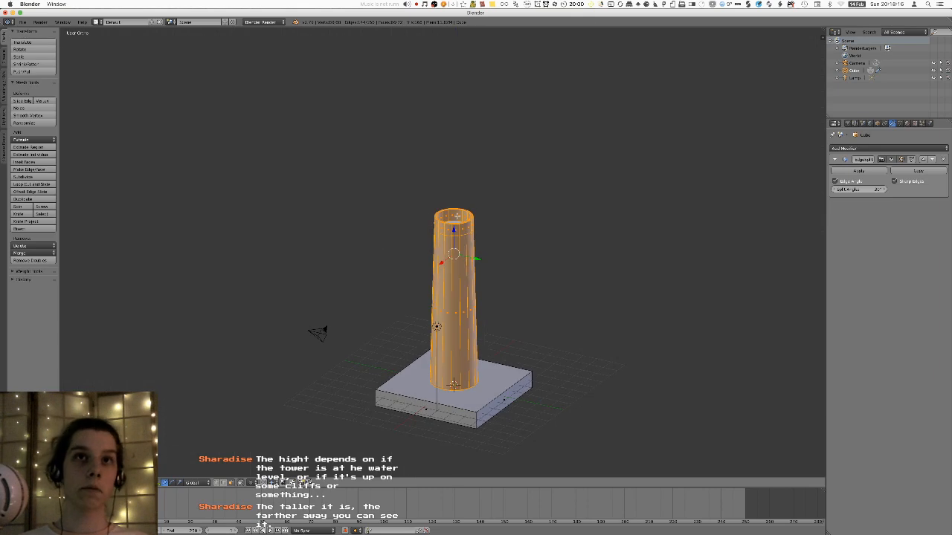
# - Select the recessed floor face inside the rim at the column's top
pyautogui.rightClick(449, 230)
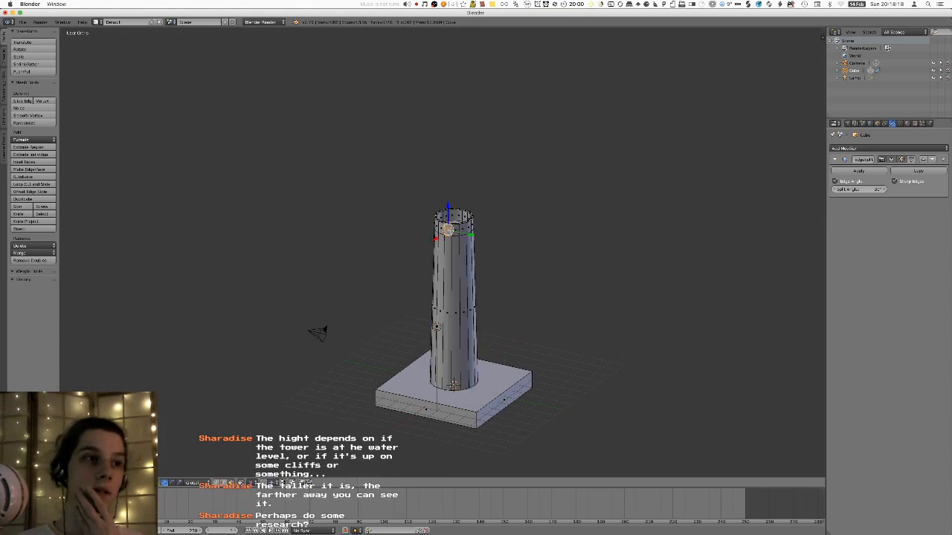
pyautogui.press('KP_Decimal')
pyautogui.scroll(-4, 476, 267)
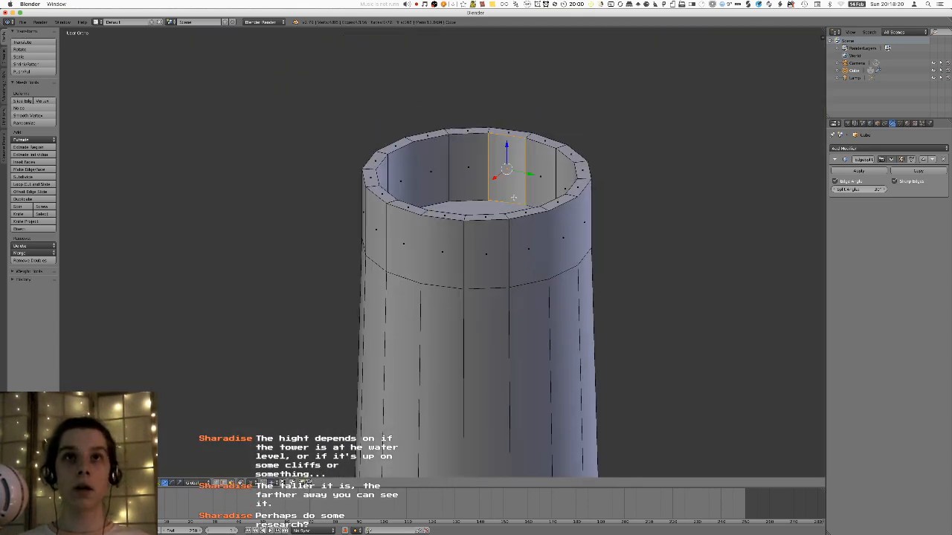
pyautogui.keyDown('shift'); pyautogui.moveTo(508, 211); pyautogui.dragTo(490, 286, button='middle'); pyautogui.keyUp('shift')
pyautogui.rightClick(497, 236)
pyautogui.press('g')
pyautogui.rightClick(529, 241)
pyautogui.hotkey('ctrl', 'z')
pyautogui.press('g')
pyautogui.rightClick(652, 280)
pyautogui.press('s')
pyautogui.rightClick(655, 206)
# - Extrude the recessed floor face in place and scale it inward to about half the column's width, leaving a walkway ring
pyautogui.press('e')
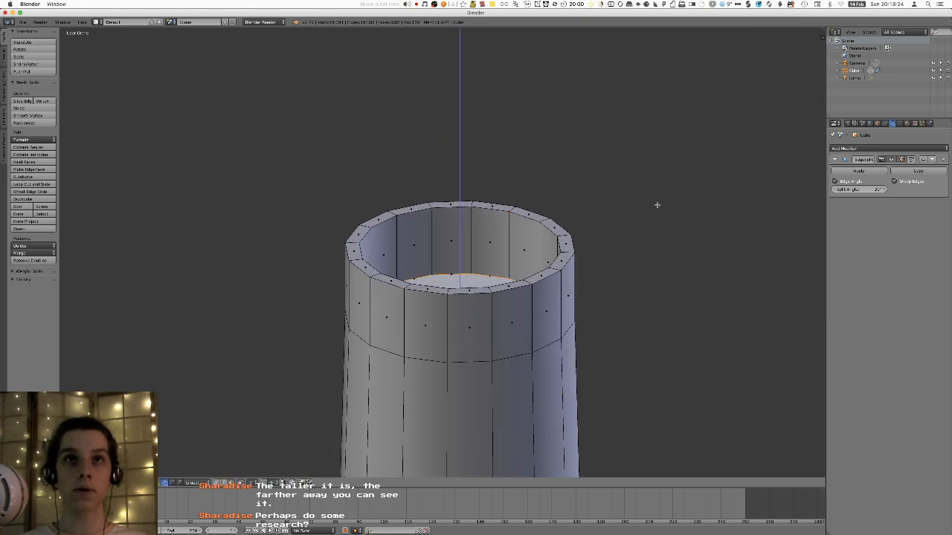
pyautogui.press('s')
pyautogui.click(603, 230)
pyautogui.moveTo(603, 230); pyautogui.dragTo(590, 270, button='middle')
pyautogui.press('e')
pyautogui.rightClick(598, 270)
pyautogui.press('s')
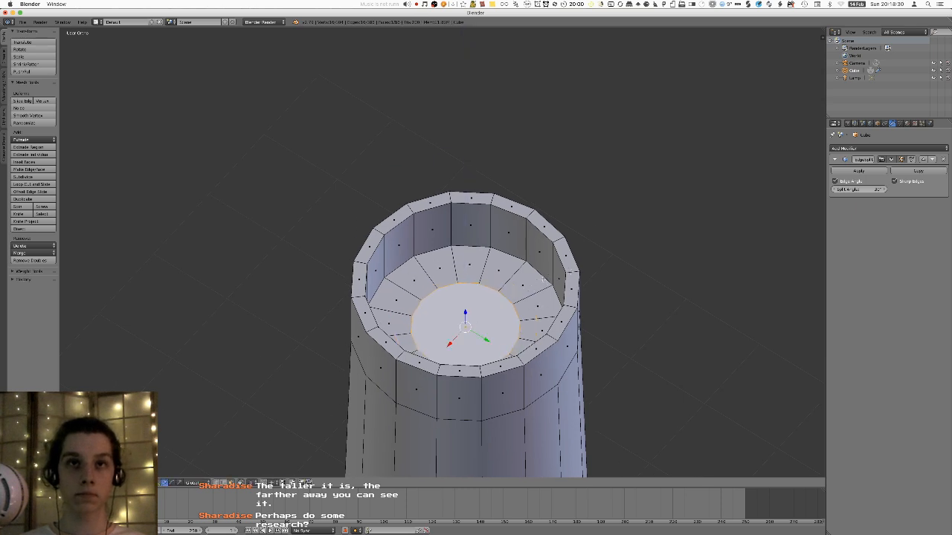
pyautogui.click(543, 280)
# - Extrude the central disc upward into a narrower cylinder above the rim and raise its top face slightly
pyautogui.moveTo(543, 280); pyautogui.dragTo(573, 274, button='middle')
pyautogui.press('e')
pyautogui.click(584, 171)
pyautogui.moveTo(584, 193); pyautogui.dragTo(597, 187, button='middle')
pyautogui.scroll(-6, 598, 187)
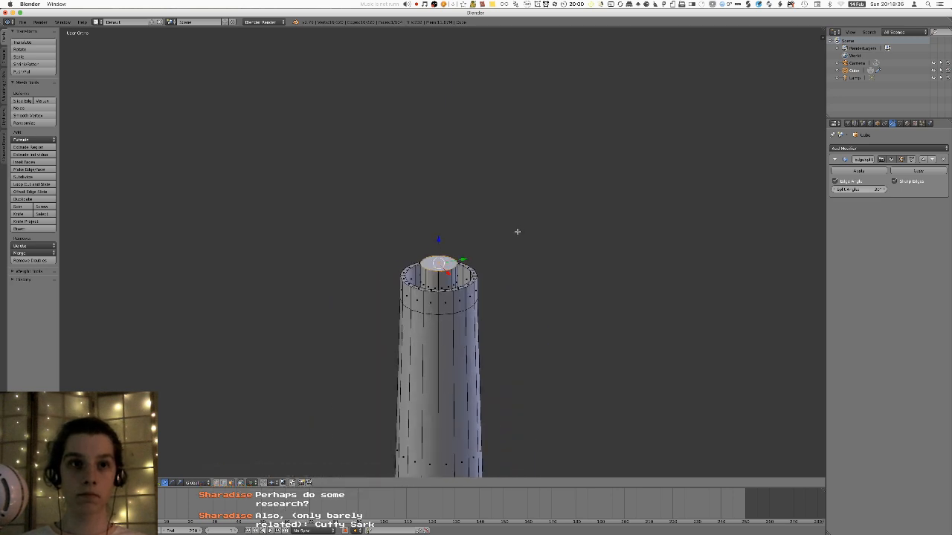
pyautogui.scroll(5, 518, 232)
pyautogui.moveTo(501, 236); pyautogui.dragTo(465, 226, button='middle')
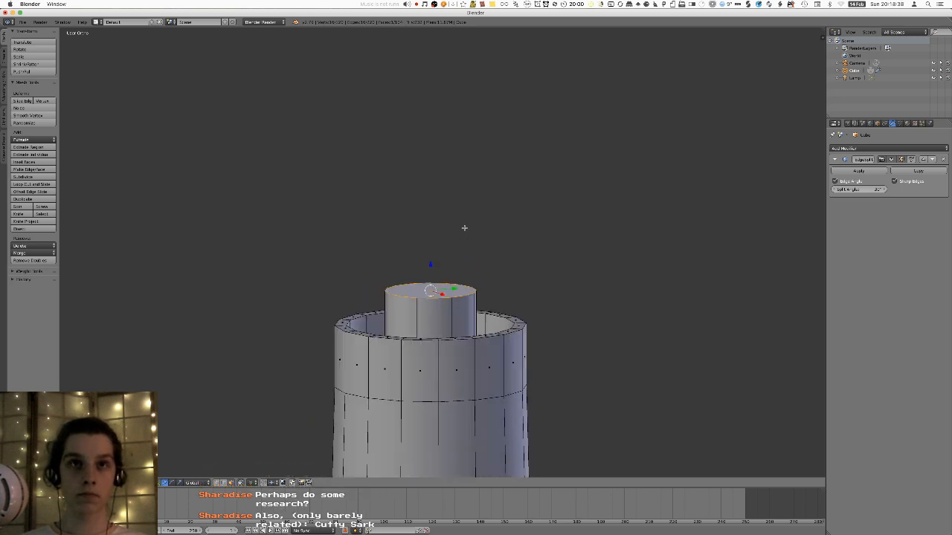
pyautogui.press('g')
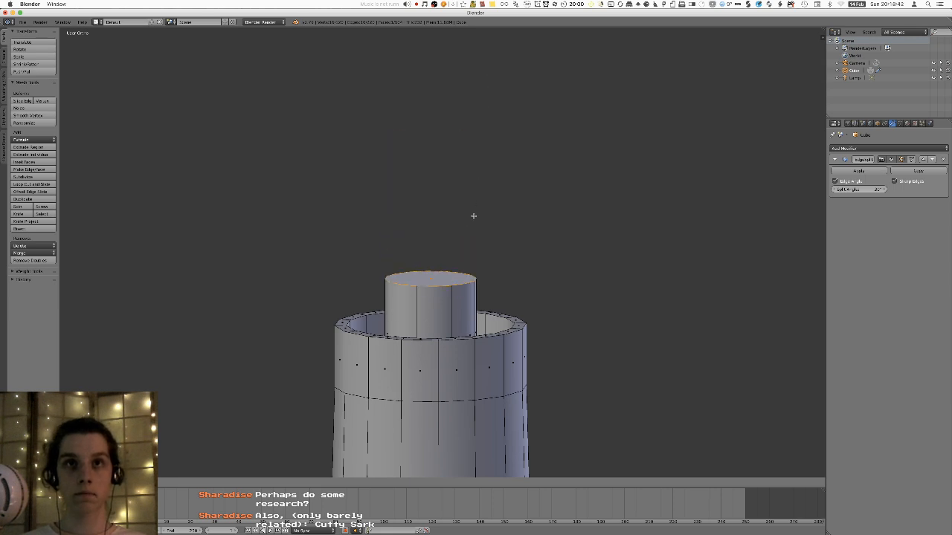
pyautogui.click(473, 236)
# - Extrude the central cylinder's top face upward three times, making a short, a tall and another short segment
pyautogui.press('e')
pyautogui.click(474, 228)
pyautogui.press('e')
pyautogui.click(471, 204)
pyautogui.press('e')
pyautogui.click(481, 268)
# - Select the central cylinder's top face and extrude it upward twice to add two more short segments
pyautogui.keyDown('alt'); pyautogui.rightClick(442, 300); pyautogui.keyUp('alt')
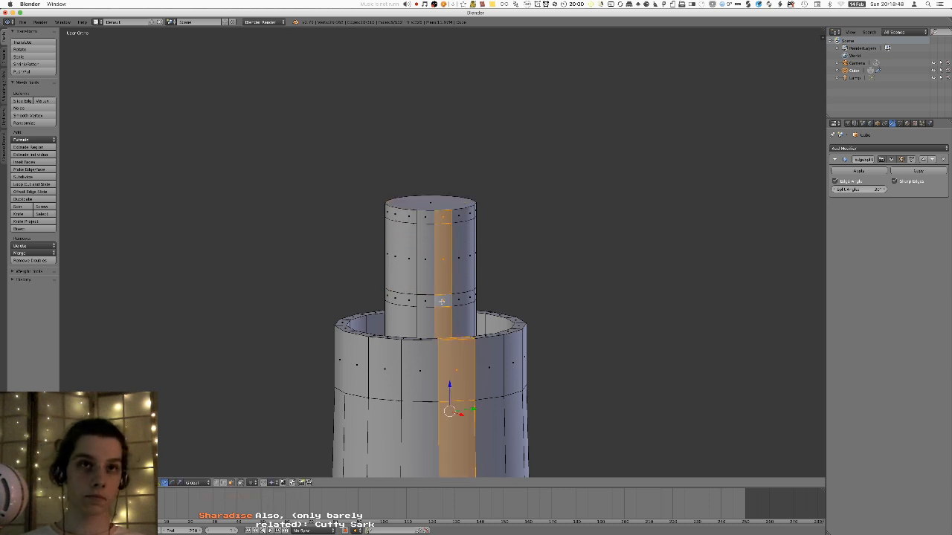
pyautogui.rightClick(440, 237)
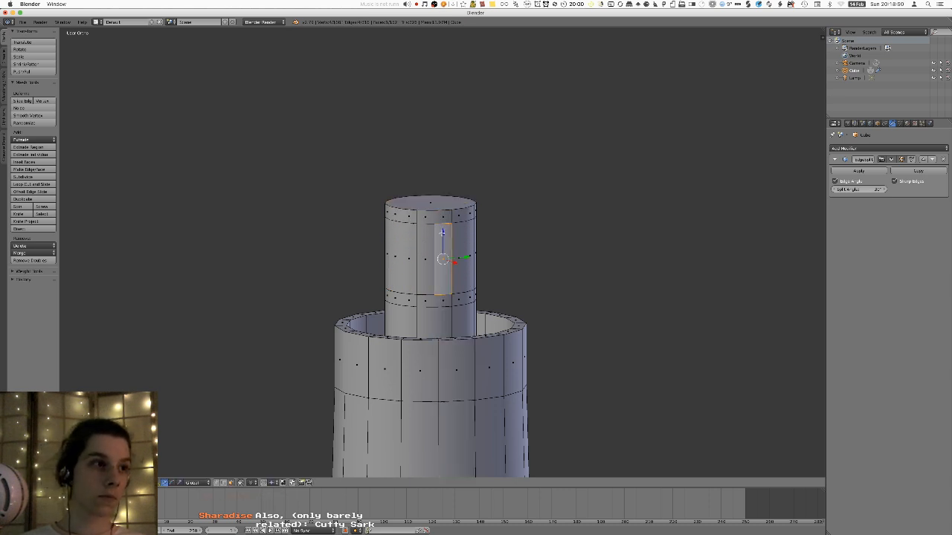
pyautogui.keyDown('shift'); pyautogui.moveTo(442, 233); pyautogui.dragTo(450, 277, button='middle'); pyautogui.keyUp('shift')
pyautogui.scroll(2, 450, 277)
pyautogui.rightClick(456, 260)
pyautogui.rightClick(467, 240)
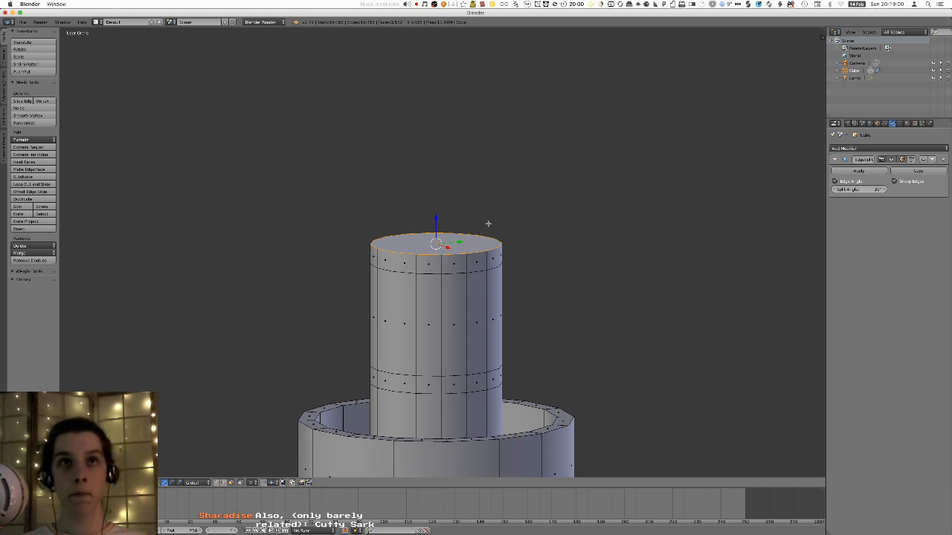
pyautogui.press('e')
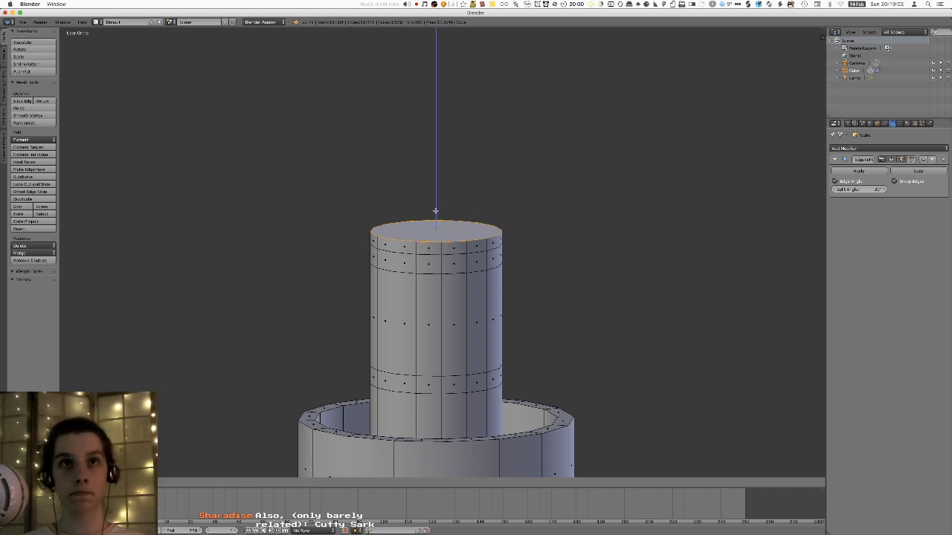
pyautogui.click(436, 211)
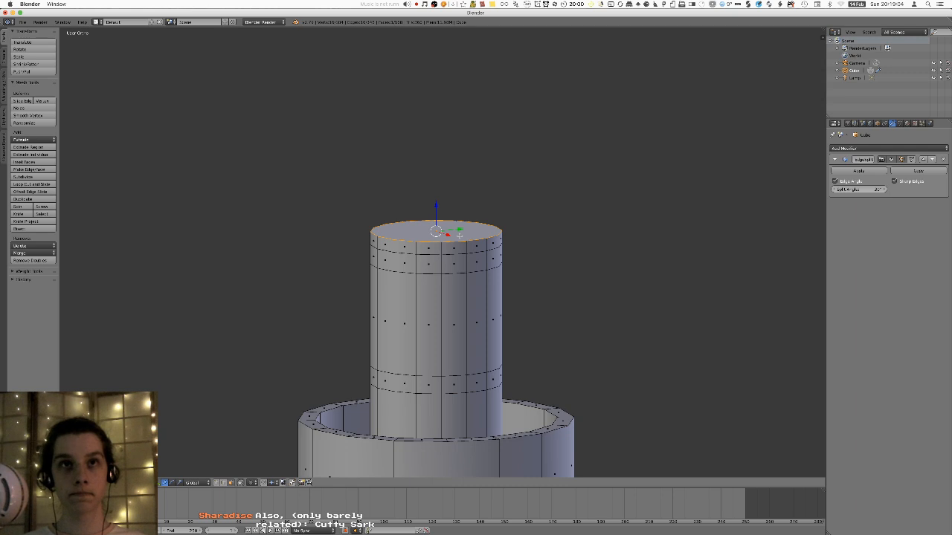
pyautogui.press('e')
pyautogui.click(461, 221)
# - Select the face loop of the topmost short segment and extrude it outward into a wide brim
pyautogui.keyDown('alt'); pyautogui.rightClick(450, 233); pyautogui.keyUp('alt')
pyautogui.keyDown('alt'); pyautogui.rightClick(447, 231); pyautogui.keyUp('alt')
pyautogui.press('e')
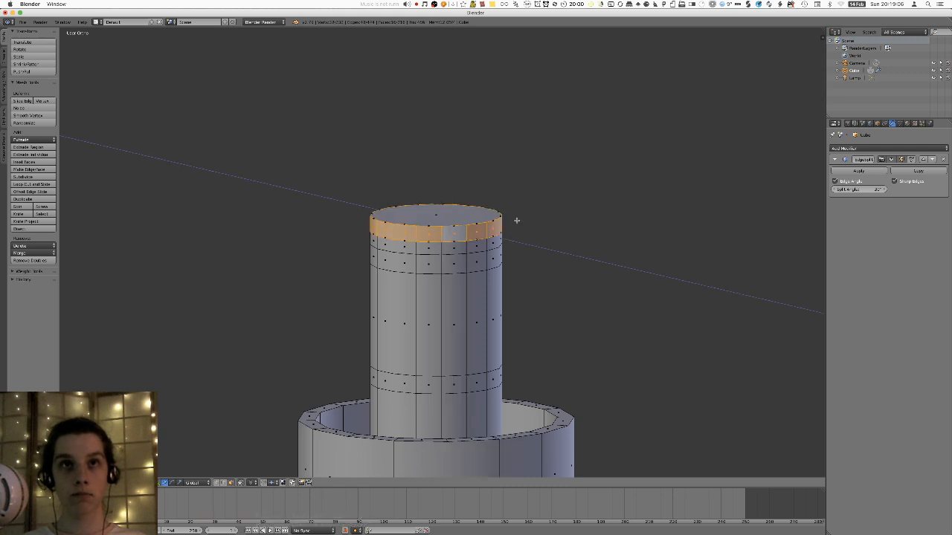
pyautogui.click(567, 215)
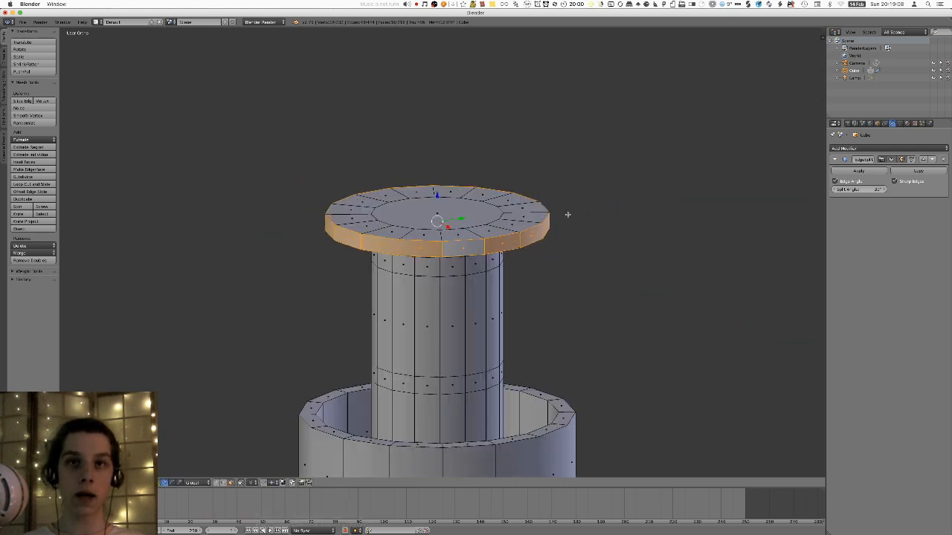
# - Select the brim's central top face and raise it along Z to form a sloped roof, fine-tuning its height
pyautogui.moveTo(568, 215)
pyautogui.mouseDown(button='middle')
pyautogui.moveTo(561, 244)
pyautogui.moveTo(563, 222)
pyautogui.mouseUp(button='middle')
pyautogui.rightClick(460, 197)
pyautogui.moveTo(459, 198); pyautogui.dragTo(458, 168, button='middle')
pyautogui.press('g')
pyautogui.press('z')
pyautogui.click(467, 154)
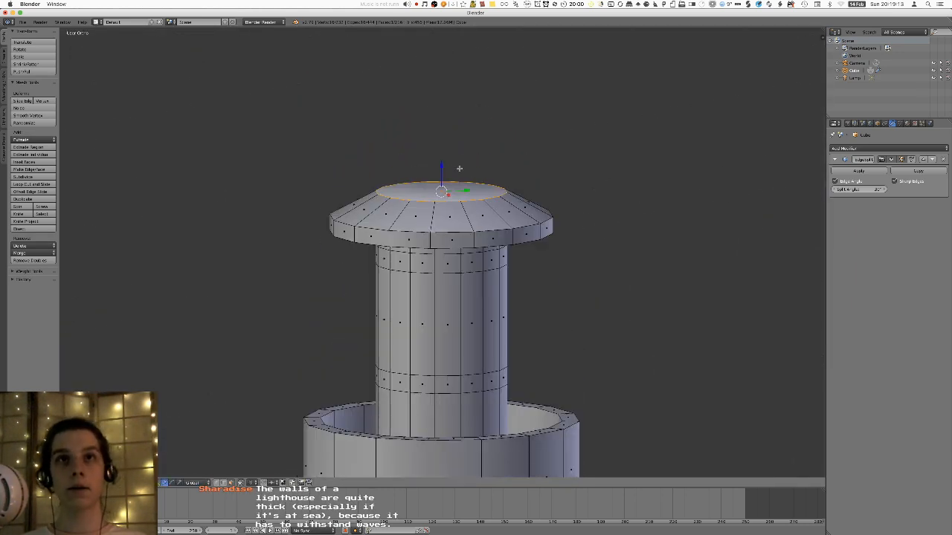
pyautogui.press('g')
pyautogui.press('z')
pyautogui.click(516, 170)
pyautogui.scroll(-2, 477, 174)
pyautogui.press('g')
pyautogui.press('z')
pyautogui.click(487, 190)
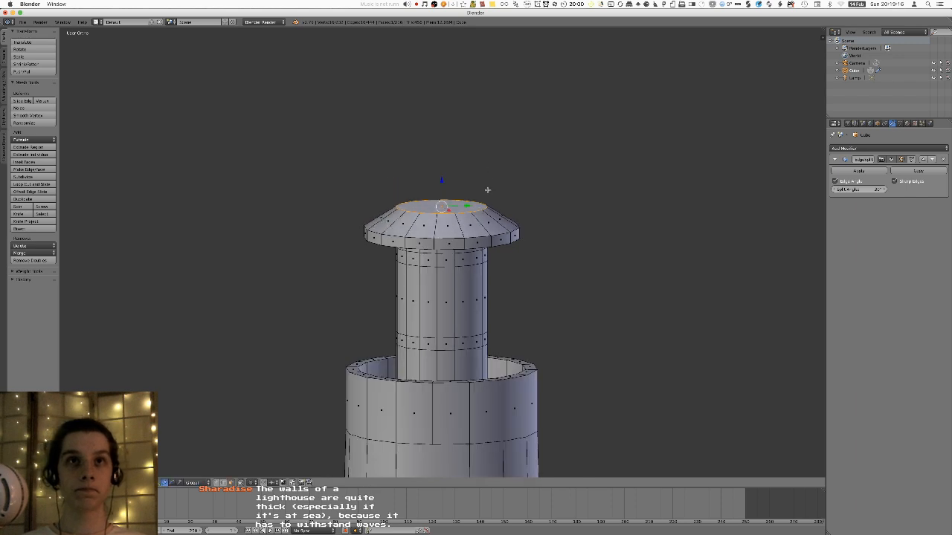
# - Extrude the roof's top face upward and scale it smaller to round the roof into a dome
pyautogui.press('Tab')
pyautogui.scroll(-6, 483, 195)
pyautogui.moveTo(459, 218); pyautogui.dragTo(466, 234, button='middle')
pyautogui.press('Tab')
pyautogui.scroll(6, 491, 227)
pyautogui.press('e')
pyautogui.press('s')
pyautogui.click(468, 164)
pyautogui.press('Tab')
pyautogui.scroll(-6, 464, 193)
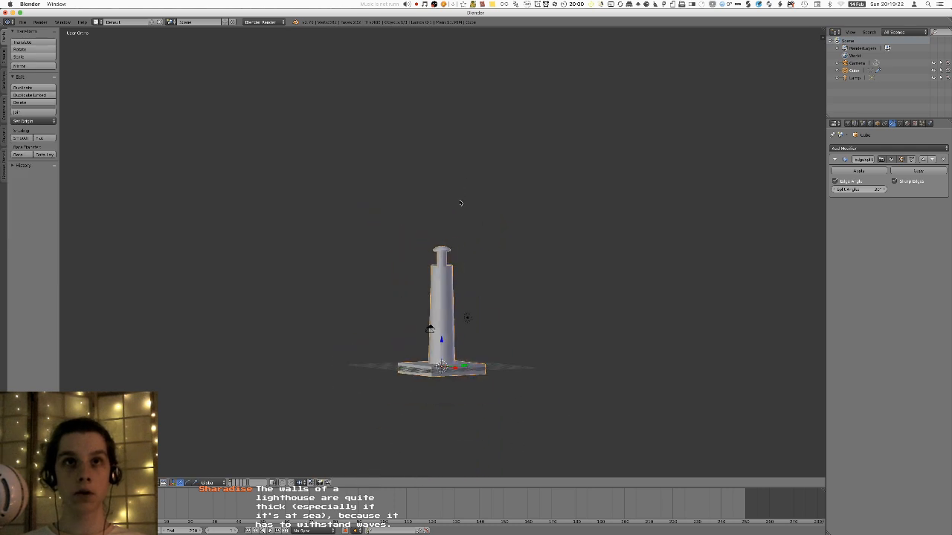
pyautogui.press('Tab')
pyautogui.scroll(7, 459, 203)
# - Select the short face loops above and below the tall lantern segment and extrude them outward as trim rings
pyautogui.keyDown('alt'); pyautogui.rightClick(450, 321); pyautogui.keyUp('alt')
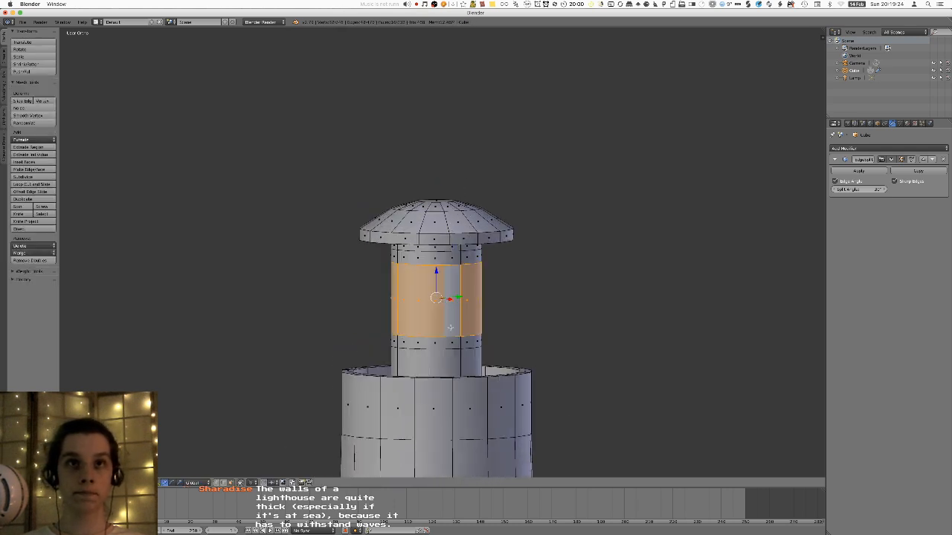
pyautogui.keyDown('alt'); pyautogui.rightClick(438, 257); pyautogui.keyUp('alt')
pyautogui.keyDown('alt'); pyautogui.keyDown('shift'); pyautogui.rightClick(438, 343); pyautogui.keyUp('shift'); pyautogui.keyUp('alt')
pyautogui.moveTo(536, 259); pyautogui.dragTo(539, 288, button='middle')
pyautogui.press('e')
pyautogui.press('s')
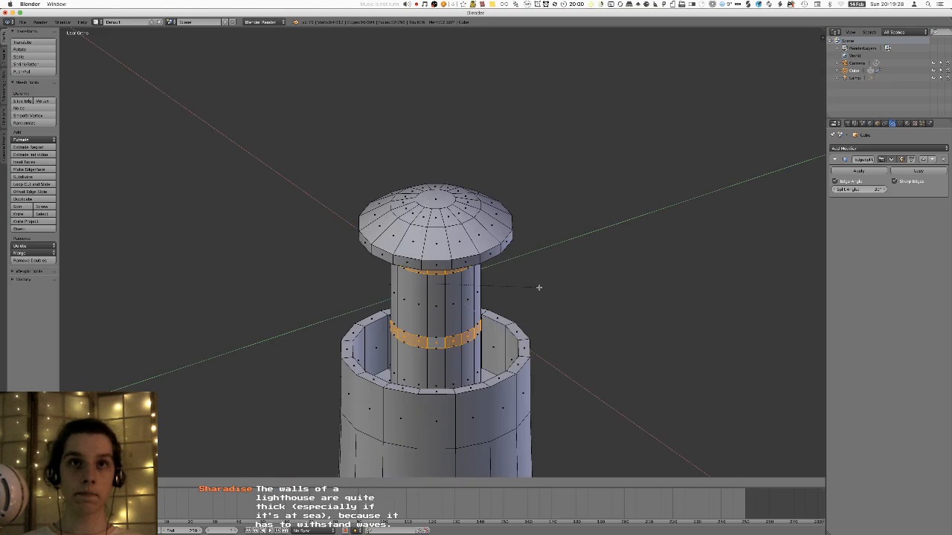
pyautogui.click(728, 208)
pyautogui.press('Tab')
# - Scale the two trim rings horizontally, keeping their height locked along Z
pyautogui.moveTo(654, 243); pyautogui.dragTo(639, 216, button='middle')
pyautogui.scroll(-8, 521, 250)
pyautogui.press('Tab')
pyautogui.scroll(8, 521, 250)
pyautogui.moveTo(509, 226); pyautogui.dragTo(497, 254, button='middle')
pyautogui.press('s')
pyautogui.hotkey('shift', 'z')
pyautogui.click(503, 252)
# - Select the face loop between the trim rings and examine the lantern section in perspective view
pyautogui.rightClick(481, 310)
pyautogui.moveTo(481, 310); pyautogui.dragTo(439, 304, button='middle')
pyautogui.keyDown('alt'); pyautogui.rightClick(480, 288); pyautogui.keyUp('alt')
pyautogui.scroll(1, 482, 288)
pyautogui.press('KP_Decimal')
pyautogui.scroll(-4, 453, 332)
pyautogui.press('KP_5')
pyautogui.scroll(10, 439, 280)
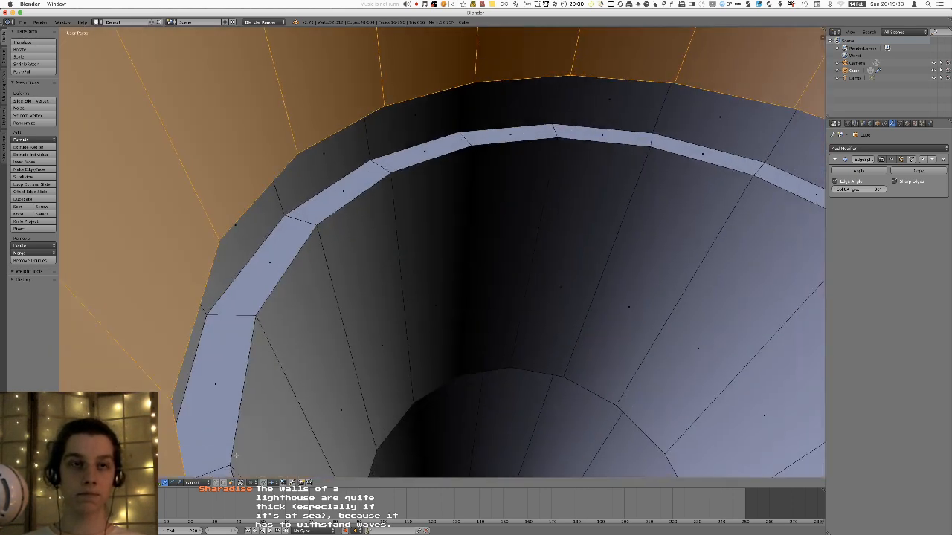
pyautogui.scroll(-8, 313, 349)
pyautogui.scroll(-10, 313, 347)
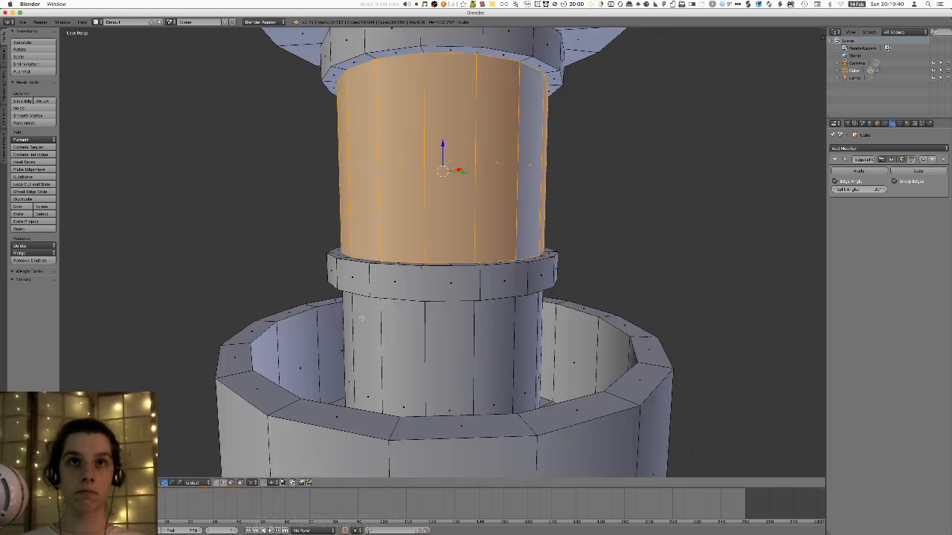
pyautogui.press('Tab')
pyautogui.moveTo(360, 317)
pyautogui.mouseDown(button='middle')
pyautogui.moveTo(389, 298)
pyautogui.moveTo(379, 285)
pyautogui.moveTo(361, 294)
pyautogui.moveTo(363, 336)
pyautogui.mouseUp(button='middle')
# - Select the face loop around the roof brim's edge and scale it wider horizontally, excluding Z
pyautogui.press('Tab')
pyautogui.keyDown('alt'); pyautogui.rightClick(470, 207); pyautogui.keyUp('alt')
pyautogui.press('s')
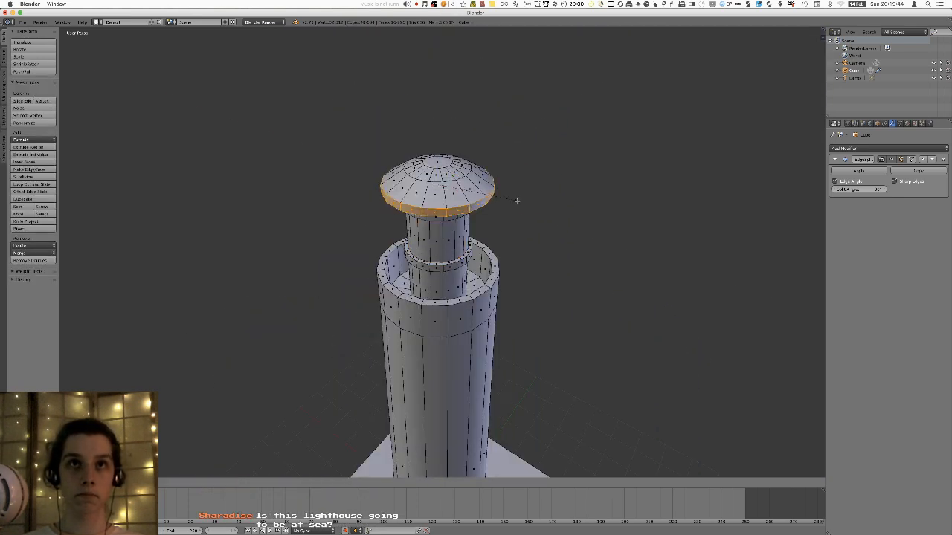
pyautogui.hotkey('shift', 'z')
pyautogui.click(534, 201)
pyautogui.press('Tab')
pyautogui.scroll(-8, 533, 194)
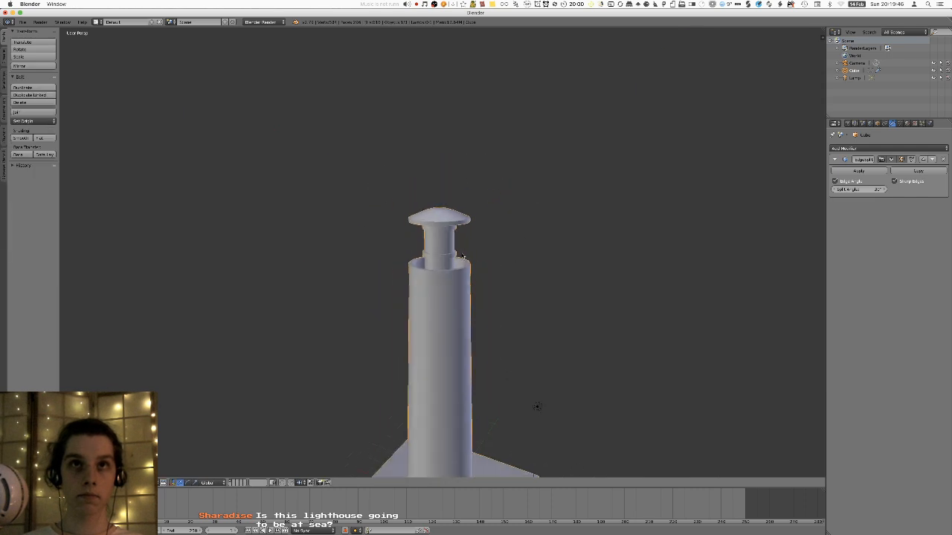
# - Select the outer, top and inner face loops of the walkway's parapet and scale them wider horizontally, excluding Z
pyautogui.moveTo(408, 285); pyautogui.dragTo(435, 281, button='middle')
pyautogui.press('Tab')
pyautogui.scroll(11, 498, 201)
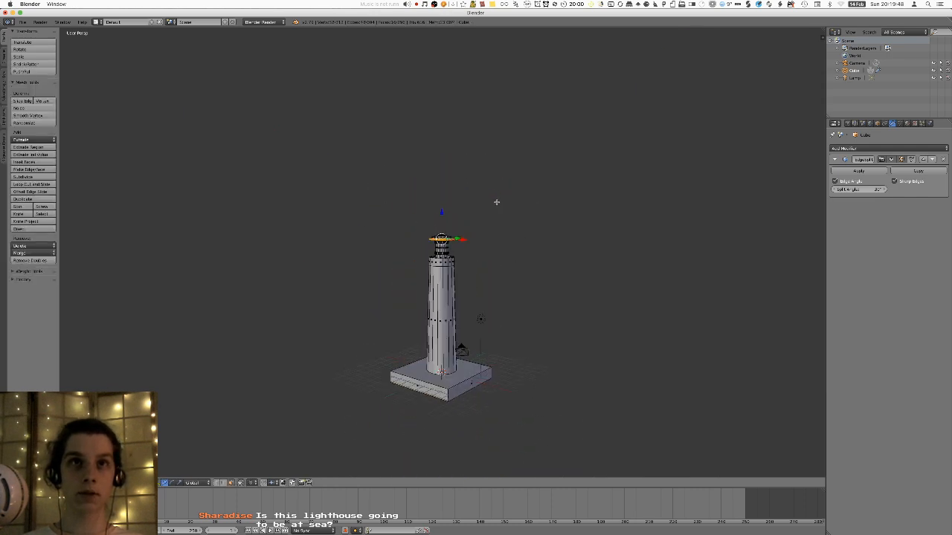
pyautogui.moveTo(459, 199); pyautogui.dragTo(452, 286, button='middle')
pyautogui.scroll(-4, 451, 298)
pyautogui.keyDown('alt'); pyautogui.rightClick(435, 370); pyautogui.keyUp('alt')
pyautogui.moveTo(435, 370); pyautogui.dragTo(437, 403, button='middle')
pyautogui.keyDown('alt'); pyautogui.keyDown('shift'); pyautogui.rightClick(436, 346); pyautogui.keyUp('shift'); pyautogui.keyUp('alt')
pyautogui.hotkey('ctrl', 'z')
pyautogui.keyDown('alt'); pyautogui.keyDown('shift'); pyautogui.rightClick(436, 346); pyautogui.keyUp('shift'); pyautogui.keyUp('alt')
pyautogui.moveTo(439, 201); pyautogui.dragTo(500, 221, button='middle')
pyautogui.scroll(6, 446, 220)
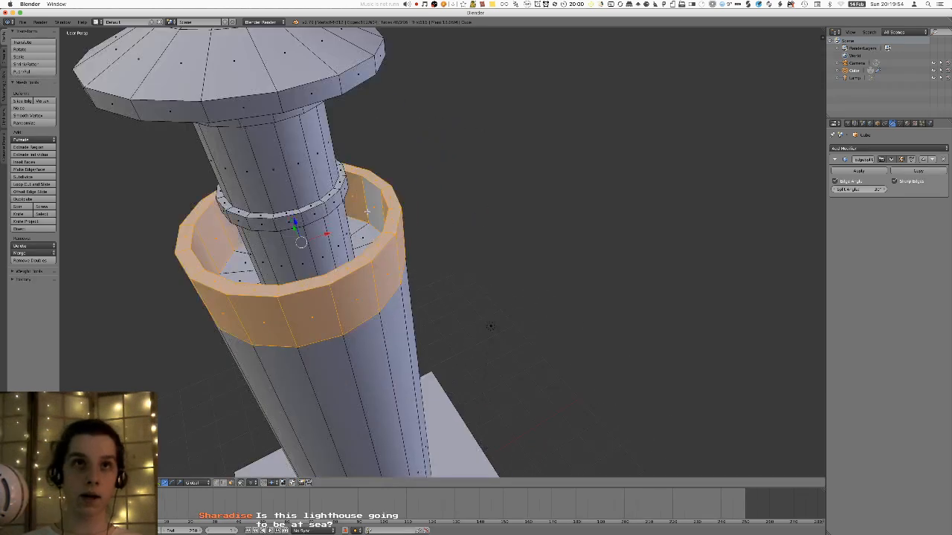
pyautogui.keyDown('alt'); pyautogui.keyDown('shift'); pyautogui.rightClick(366, 211); pyautogui.keyUp('shift'); pyautogui.keyUp('alt')
pyautogui.moveTo(367, 211); pyautogui.dragTo(371, 228, button='middle')
pyautogui.press('s')
pyautogui.hotkey('shift', 'z')
pyautogui.click(522, 215)
# - Select the column's bottom end at the square base and scale it wider horizontally, excluding Z
pyautogui.scroll(-8, 522, 215)
pyautogui.moveTo(398, 365); pyautogui.dragTo(372, 249, button='middle')
pyautogui.keyDown('shift'); pyautogui.moveTo(416, 365); pyautogui.dragTo(450, 207, button='middle'); pyautogui.keyUp('shift')
pyautogui.scroll(12, 439, 237)
pyautogui.rightClick(486, 300)
pyautogui.scroll(-12, 485, 298)
pyautogui.moveTo(439, 152); pyautogui.dragTo(442, 201, button='middle')
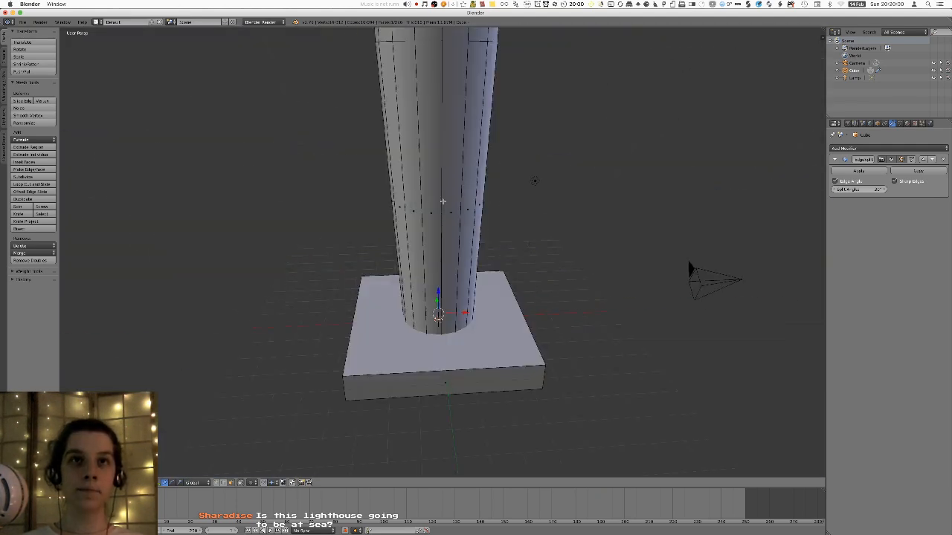
pyautogui.press('s')
pyautogui.hotkey('shift', 'z')
pyautogui.click(624, 165)
pyautogui.scroll(-3, 538, 216)
pyautogui.press('s')
pyautogui.hotkey('shift', 'z')
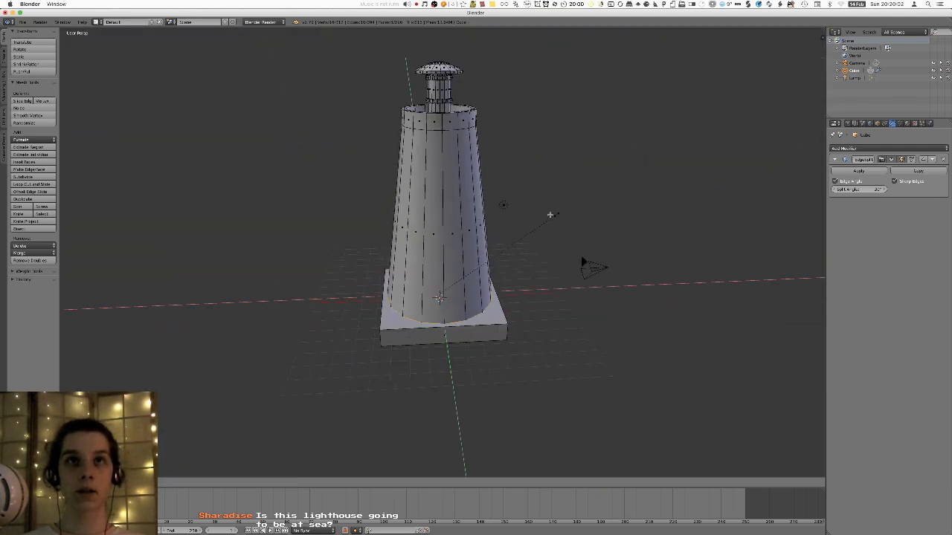
pyautogui.click(513, 221)
# - Raise the column's bottom end above the base along Z and narrow it horizontally to match the column's upper width
pyautogui.press('g')
pyautogui.press('z')
pyautogui.click(516, 173)
pyautogui.moveTo(516, 173); pyautogui.dragTo(519, 165, button='middle')
pyautogui.press('s')
pyautogui.hotkey('shift', 'z')
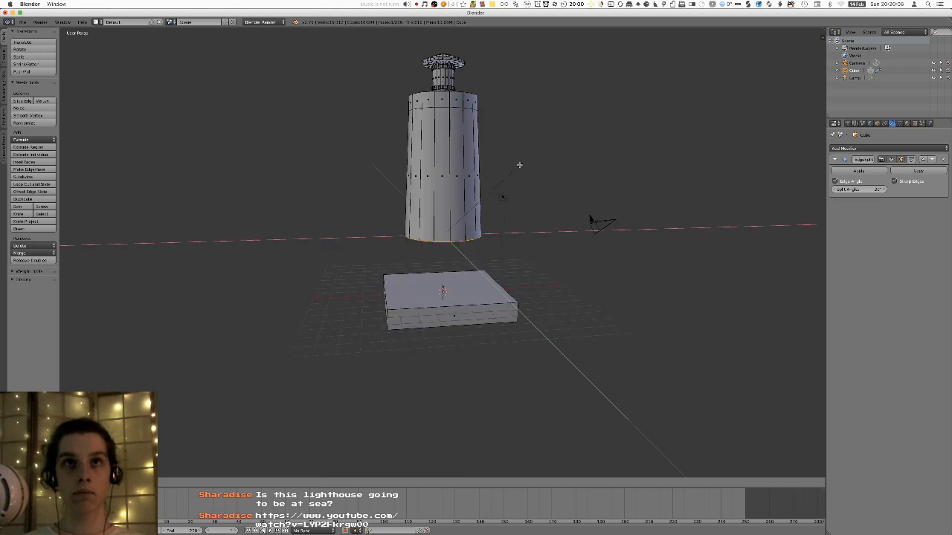
pyautogui.rightClick(513, 169)
pyautogui.press('s')
pyautogui.hotkey('shift', 'z')
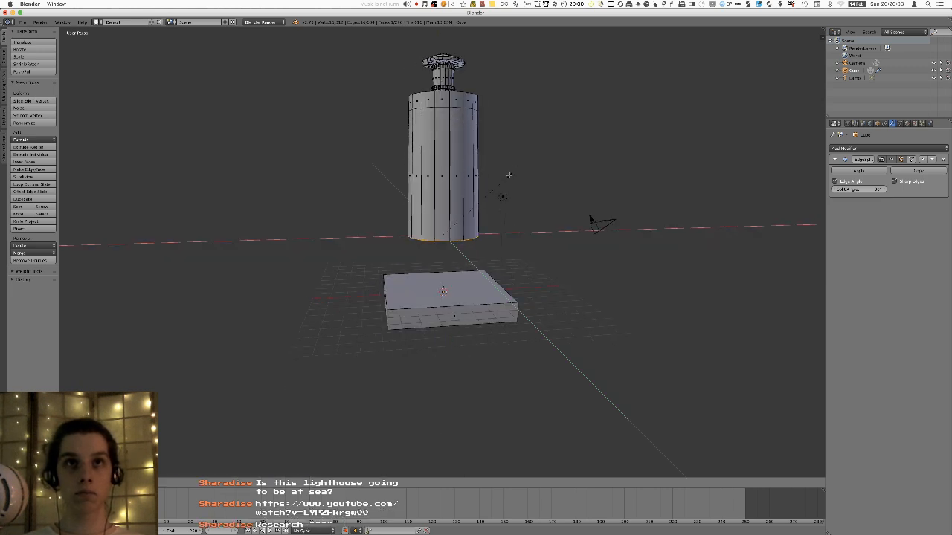
pyautogui.click(508, 179)
pyautogui.press('s')
pyautogui.hotkey('shift', 'z')
pyautogui.click(515, 174)
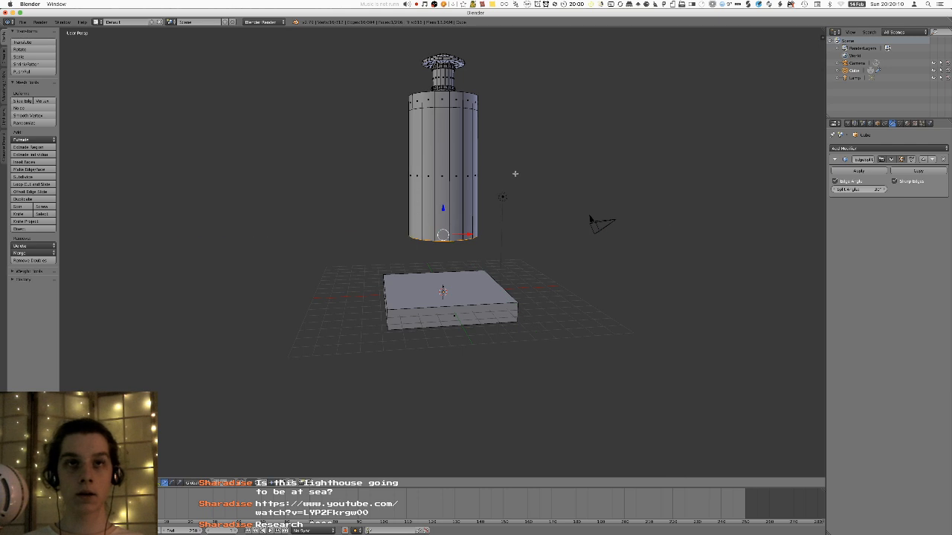
# - Extrude the column's bottom end down to the base in two segments and scale the lowest loop outward into a flared foot
pyautogui.press('e')
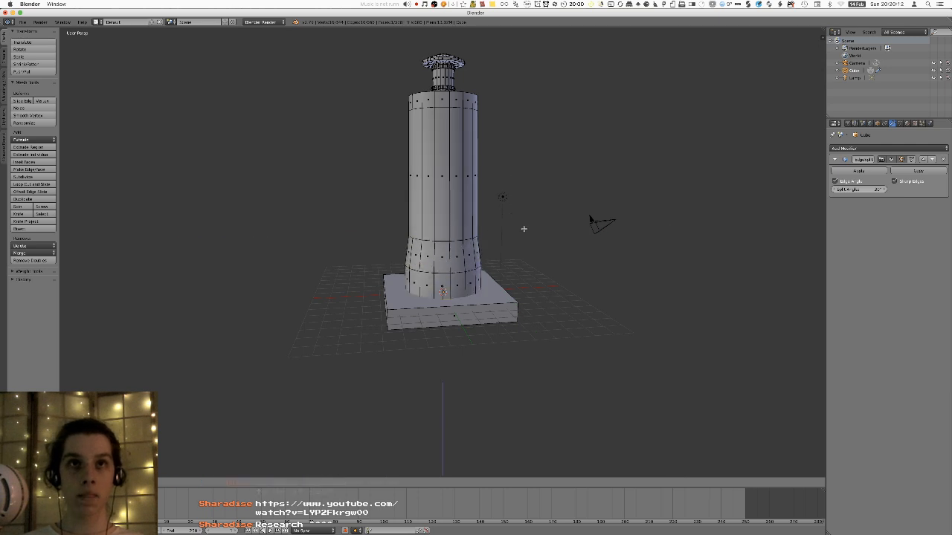
pyautogui.click(523, 230)
pyautogui.press('s')
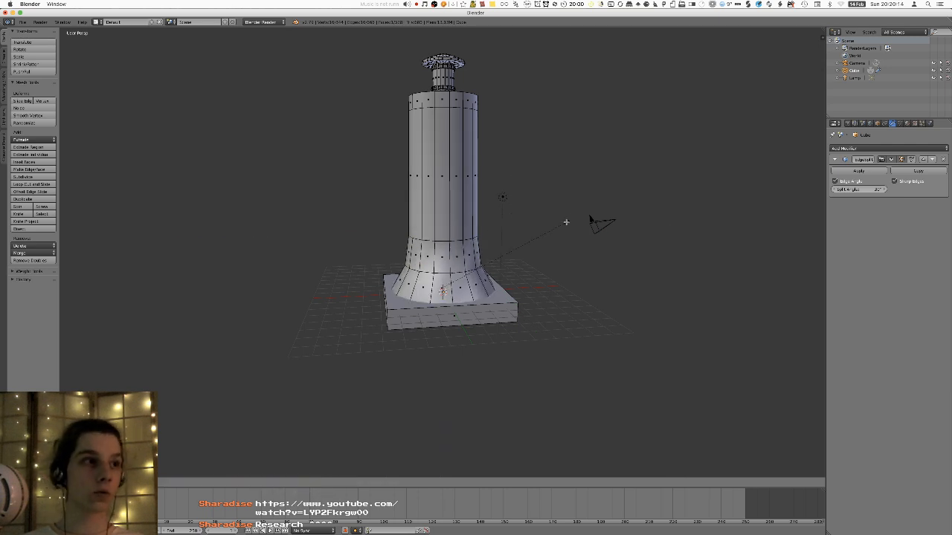
pyautogui.click(548, 217)
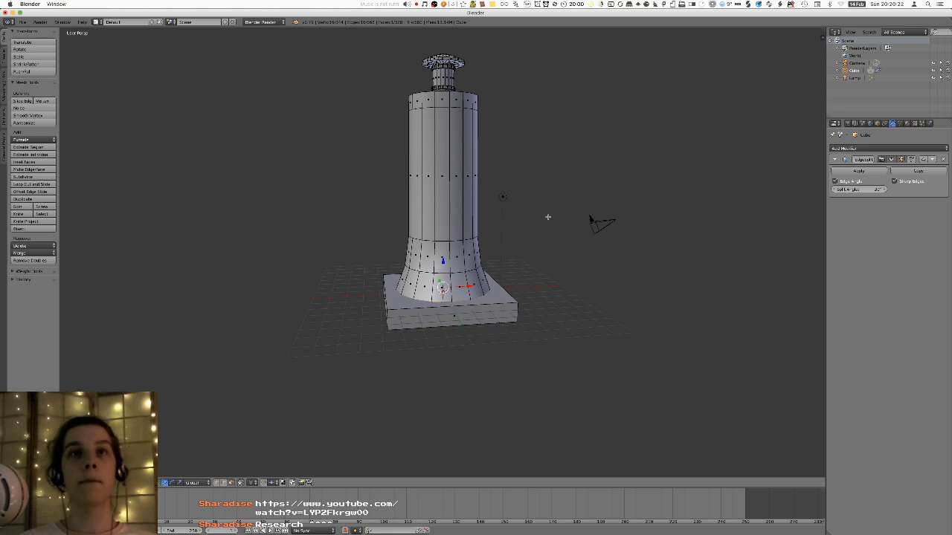
# - Lower the flared foot's bottom loop along Z so that it meets the square base
pyautogui.moveTo(472, 168)
pyautogui.mouseDown(button='middle')
pyautogui.moveTo(458, 181)
pyautogui.moveTo(483, 160)
pyautogui.mouseUp(button='middle')
pyautogui.scroll(1, 474, 161)
pyautogui.press('KP_3')
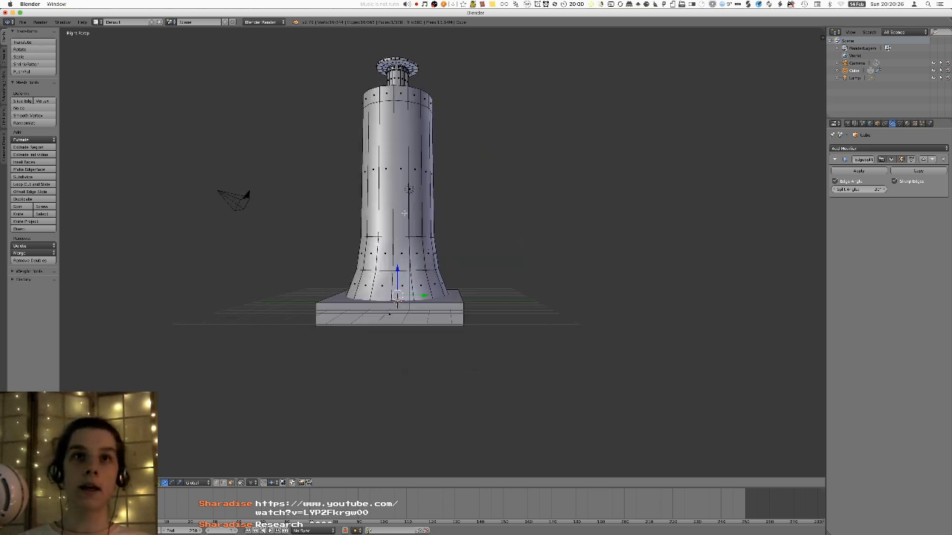
pyautogui.scroll(2, 470, 252)
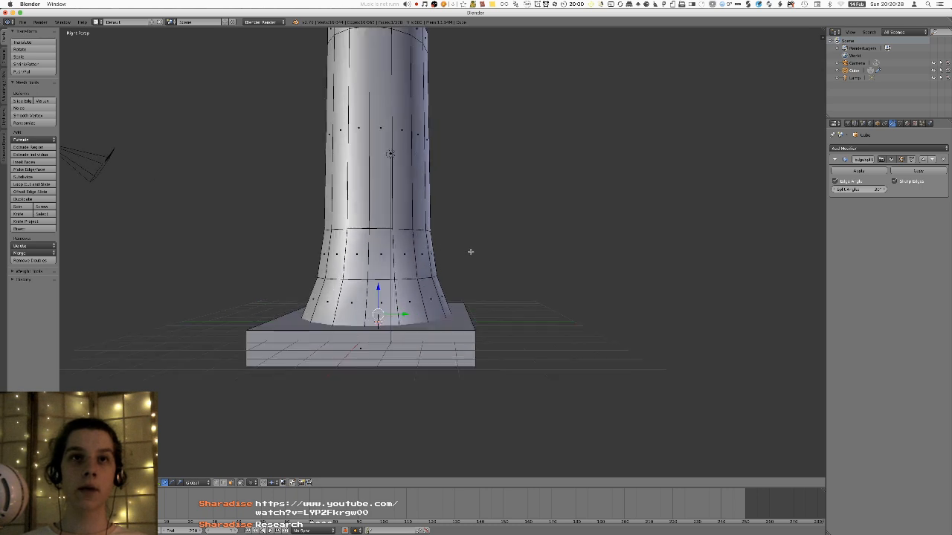
pyautogui.press('s')
pyautogui.rightClick(489, 245)
pyautogui.press('g')
pyautogui.press('z')
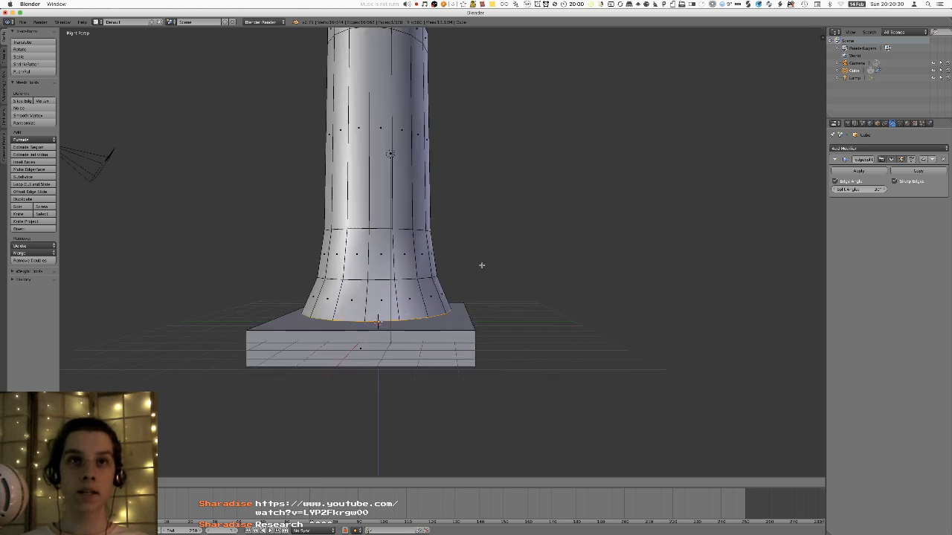
pyautogui.click(476, 293)
pyautogui.press('Tab')
pyautogui.scroll(-3, 469, 286)
pyautogui.keyDown('shift'); pyautogui.moveTo(388, 235); pyautogui.dragTo(458, 279, button='middle'); pyautogui.keyUp('shift')
pyautogui.press('Tab')
pyautogui.moveTo(458, 280); pyautogui.dragTo(439, 301, button='middle')
pyautogui.scroll(1, 430, 285)
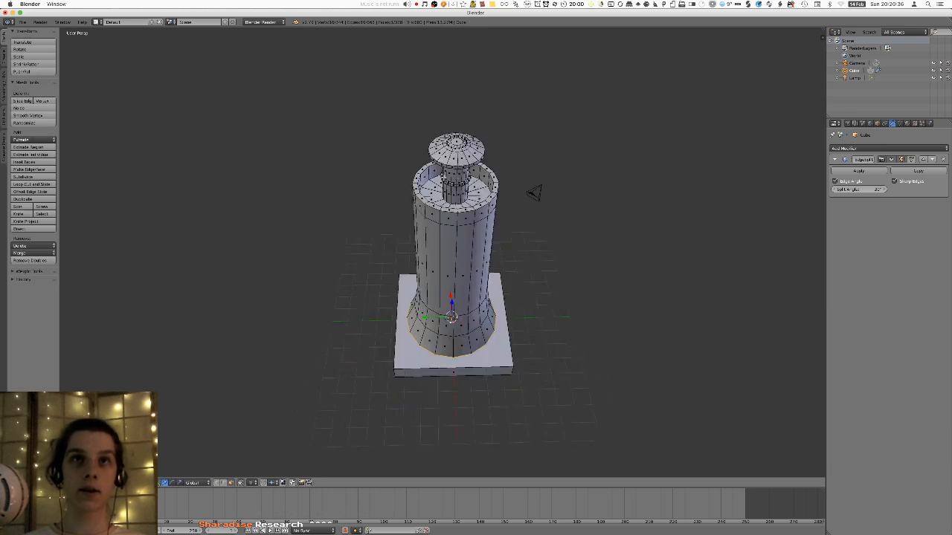
# - Select the lantern room from the walkway floor up through the roof by growing the selection, and scale it larger uniformly
pyautogui.keyDown('alt'); pyautogui.rightClick(464, 212); pyautogui.keyUp('alt')
pyautogui.keyDown('alt'); pyautogui.rightClick(461, 218); pyautogui.keyUp('alt')
pyautogui.keyDown('alt'); pyautogui.rightClick(458, 196); pyautogui.keyUp('alt')
pyautogui.press('KP_Decimal')
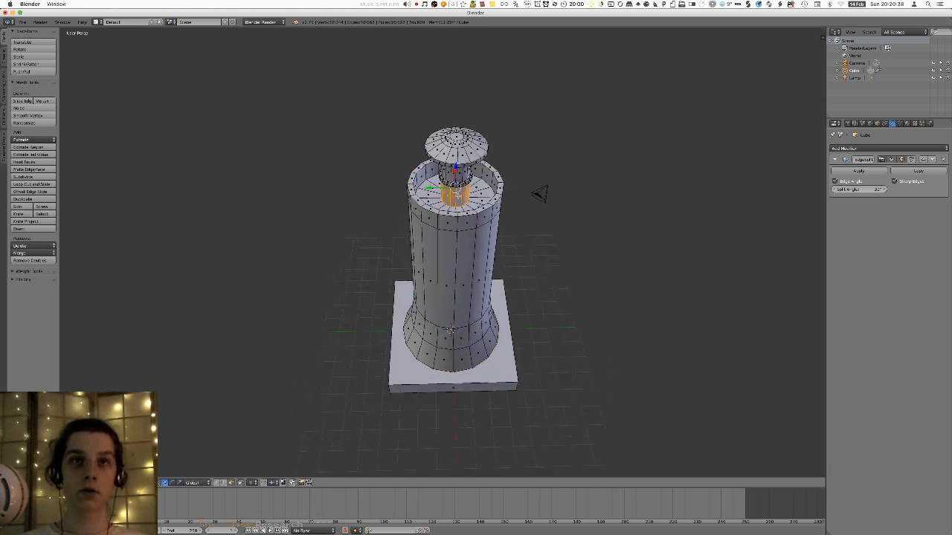
pyautogui.scroll(-3, 458, 197)
pyautogui.scroll(-3, 458, 195)
pyautogui.keyDown('alt'); pyautogui.rightClick(443, 222); pyautogui.keyUp('alt')
pyautogui.moveTo(443, 222); pyautogui.dragTo(412, 145, button='middle')
pyautogui.keyDown('alt'); pyautogui.rightClick(449, 129); pyautogui.keyUp('alt')
pyautogui.keyDown('alt'); pyautogui.rightClick(447, 130); pyautogui.keyUp('alt')
pyautogui.press('ctrl+KP_Add')
pyautogui.press('ctrl+KP_Add')
pyautogui.press('ctrl+KP_Add')
pyautogui.press('ctrl+KP_Add')
pyautogui.press('ctrl+KP_Add')
pyautogui.press('ctrl+KP_Add')
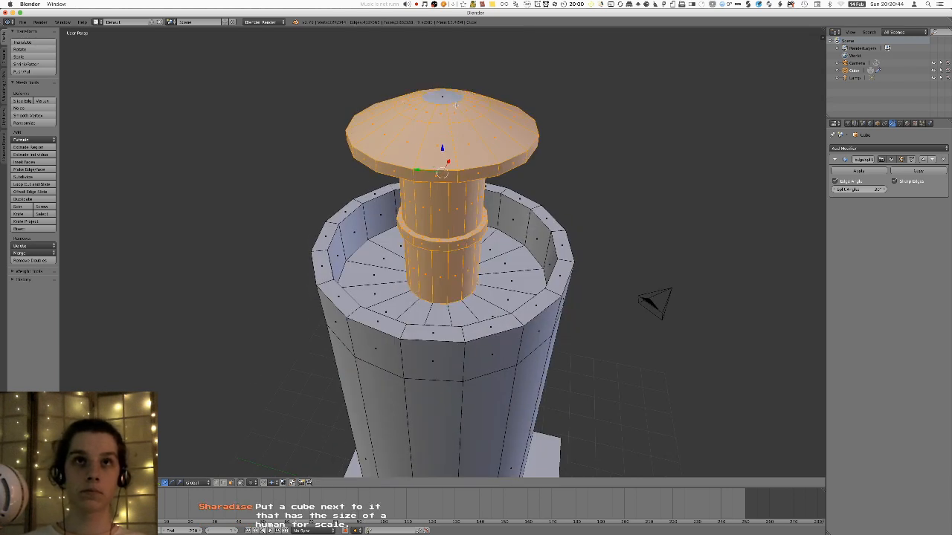
pyautogui.press('s')
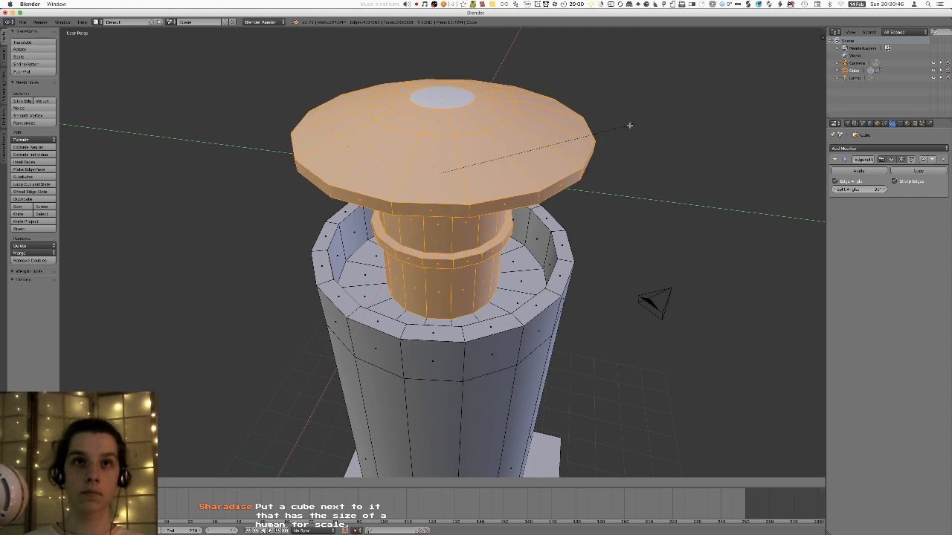
pyautogui.click(629, 124)
# - Select the roof's upper ring together with its central cap and raise them along Z for a steeper dome
pyautogui.moveTo(629, 123); pyautogui.dragTo(593, 92, button='middle')
pyautogui.scroll(-8, 593, 92)
pyautogui.press('Tab')
pyautogui.moveTo(510, 166); pyautogui.dragTo(484, 212, button='middle')
pyautogui.press('Tab')
pyautogui.scroll(7, 479, 219)
pyautogui.rightClick(426, 325)
pyautogui.rightClick(425, 318)
pyautogui.press('g')
pyautogui.press('z')
pyautogui.rightClick(439, 253)
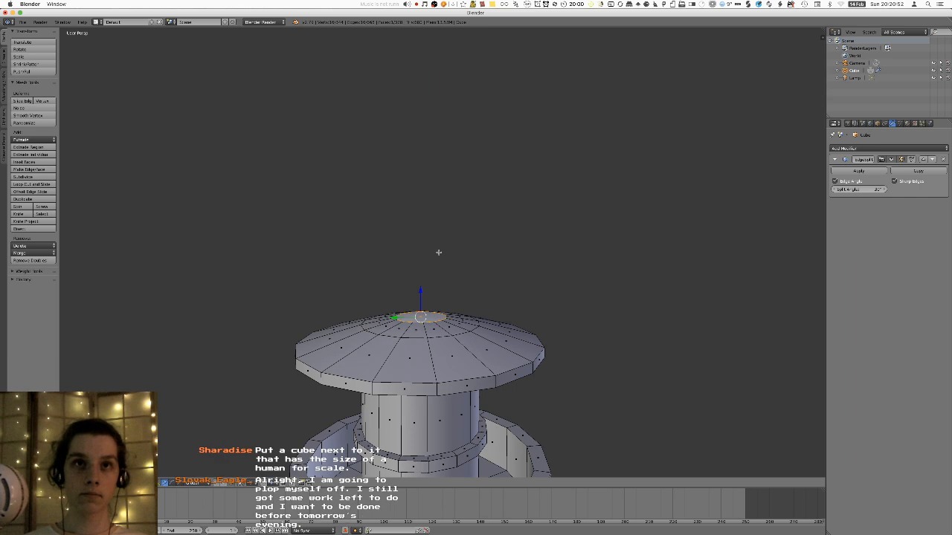
pyautogui.press('g')
pyautogui.press('z')
pyautogui.click(439, 282)
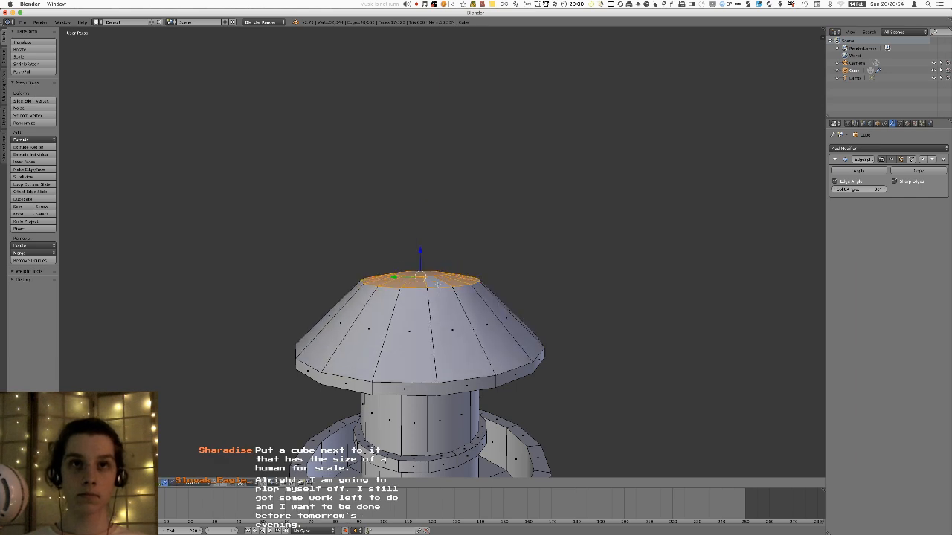
pyautogui.press('g')
pyautogui.press('z')
pyautogui.click(434, 285)
# - Raise only the roof's central cap along Z to round off the dome's peak
pyautogui.rightClick(430, 285)
pyautogui.press('g')
pyautogui.press('z')
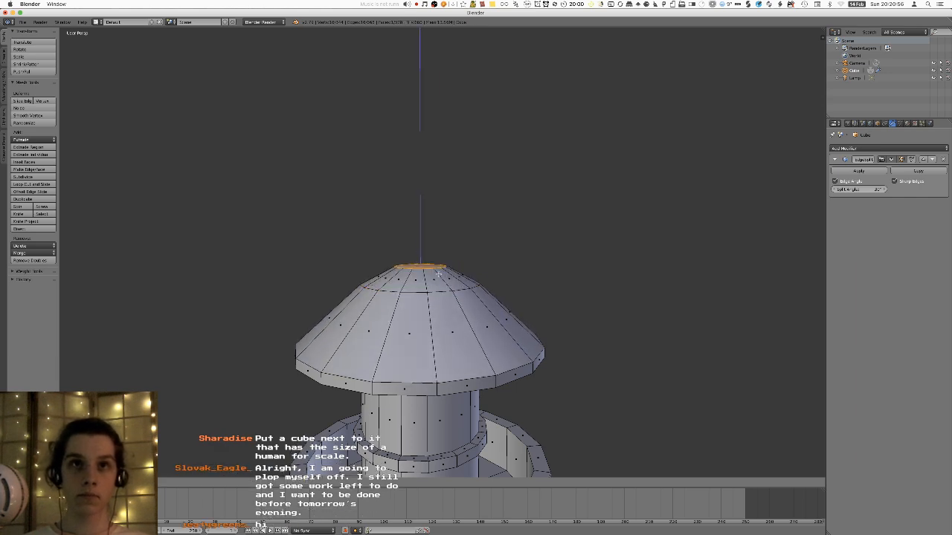
pyautogui.click(441, 275)
pyautogui.press('Tab')
pyautogui.scroll(-4, 455, 283)
pyautogui.scroll(-5, 455, 283)
pyautogui.press('super+Tab')
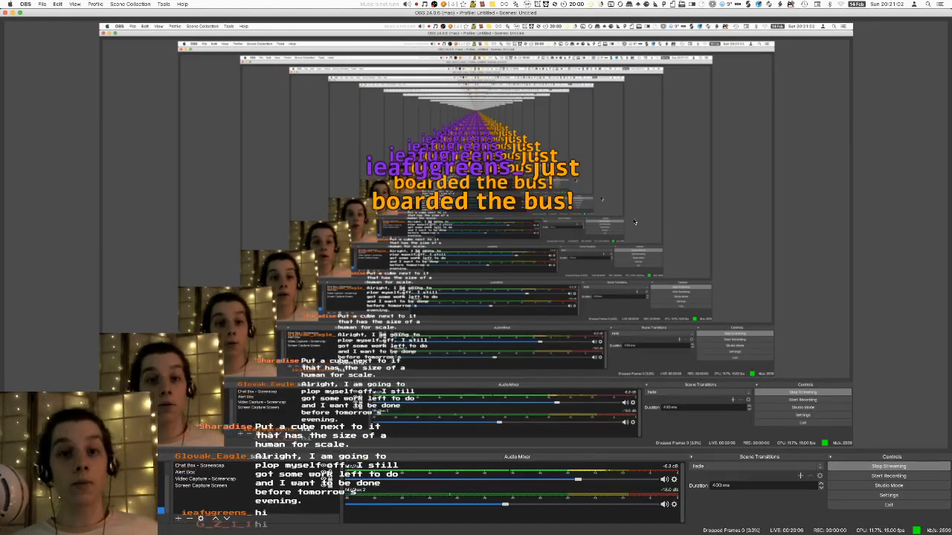
pyautogui.press('super+Tab')
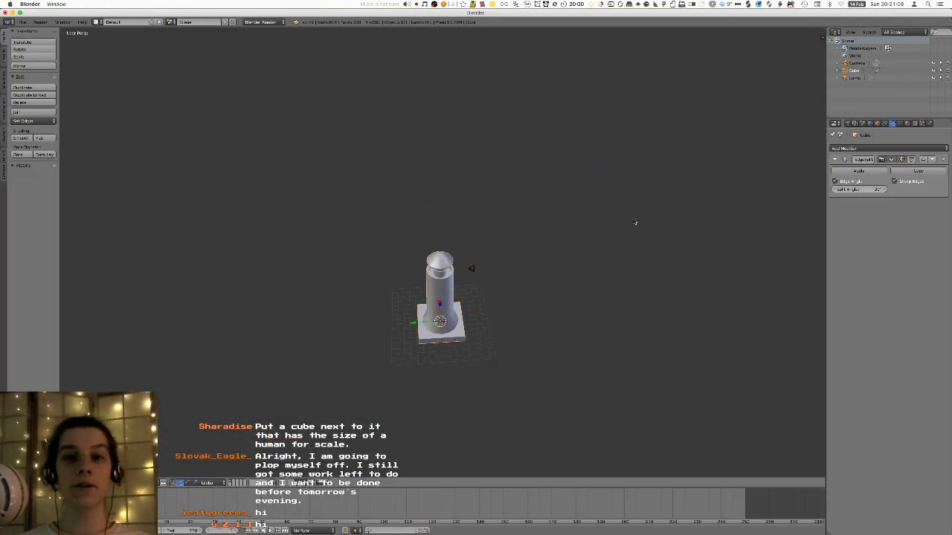
pyautogui.moveTo(553, 296); pyautogui.dragTo(544, 221, button='middle')
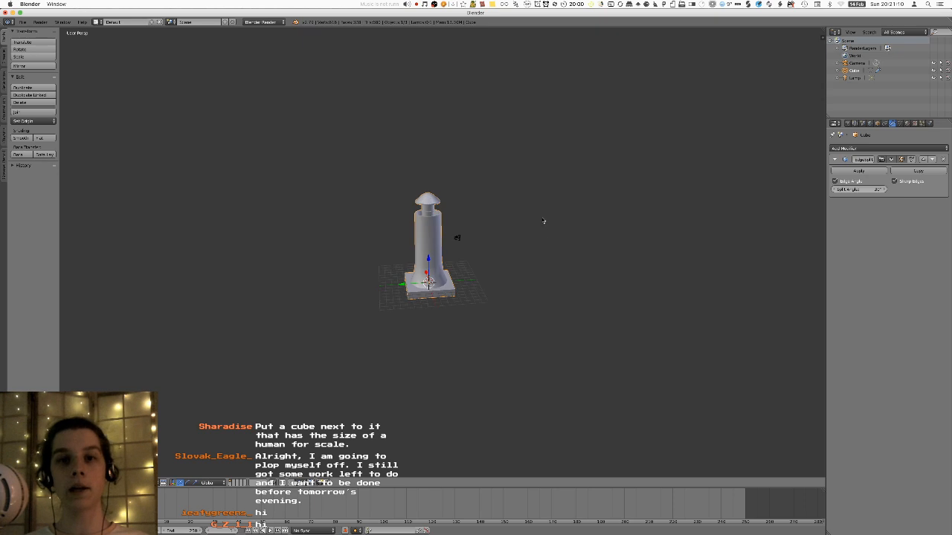
pyautogui.scroll(5, 543, 221)
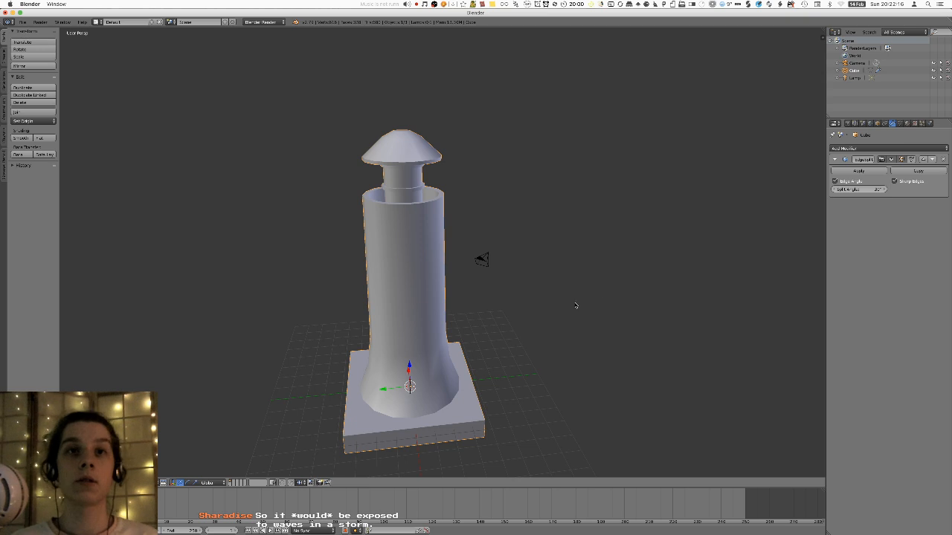
# - Examine the face loops of the lantern section and the walkway parapet up close
pyautogui.press('Tab')
pyautogui.scroll(2, 399, 261)
pyautogui.keyDown('shift'); pyautogui.moveTo(399, 262); pyautogui.dragTo(357, 305, button='middle'); pyautogui.keyUp('shift')
pyautogui.scroll(1, 421, 309)
pyautogui.rightClick(420, 306)
pyautogui.keyDown('alt'); pyautogui.rightClick(418, 303); pyautogui.keyUp('alt')
pyautogui.keyDown('alt'); pyautogui.rightClick(412, 306); pyautogui.keyUp('alt')
pyautogui.scroll(2, 380, 297)
pyautogui.keyDown('alt'); pyautogui.rightClick(348, 308); pyautogui.keyUp('alt')
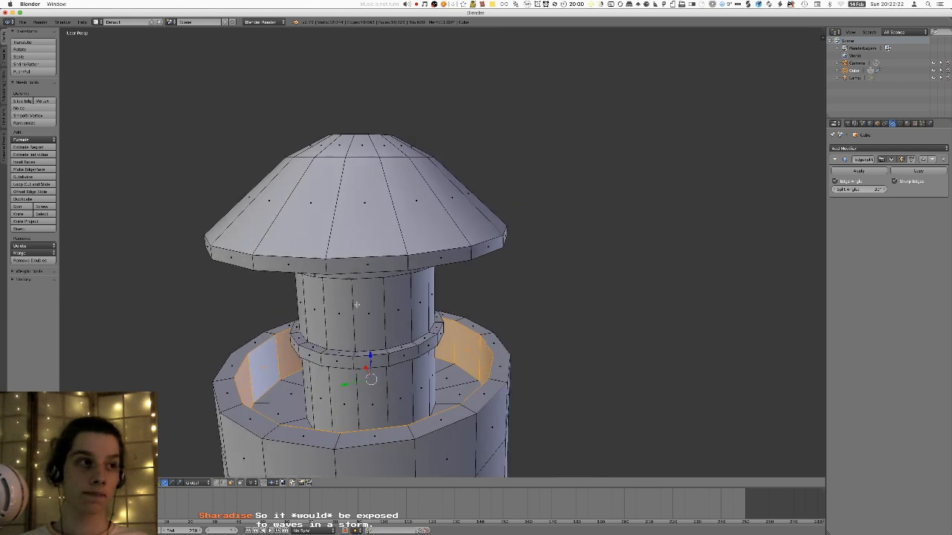
pyautogui.scroll(-2, 356, 306)
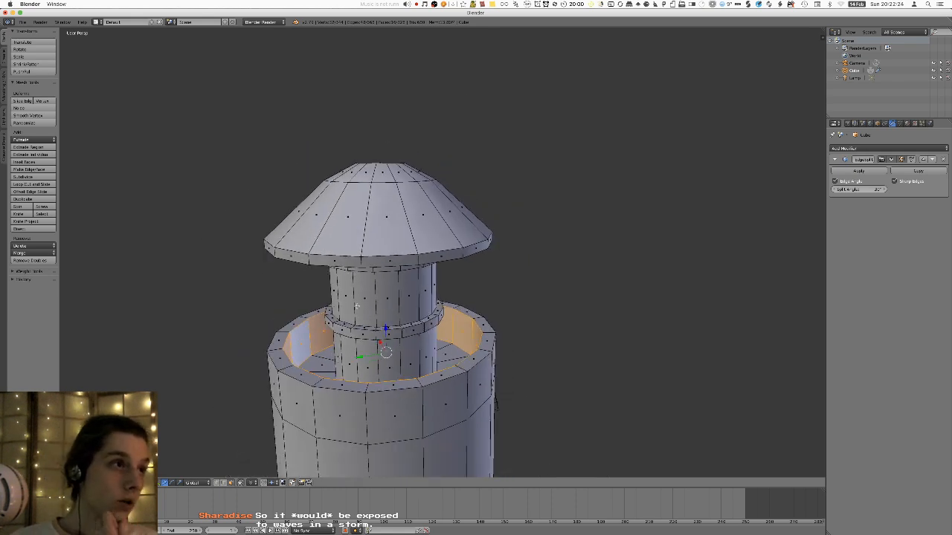
# - Add a cube to the mesh, move it along Y beside the column and adjust its height along Z above the base
pyautogui.scroll(-2, 357, 303)
pyautogui.keyDown('shift'); pyautogui.moveTo(329, 297); pyautogui.dragTo(316, 177, button='middle'); pyautogui.keyUp('shift')
pyautogui.keyDown('shift'); pyautogui.moveTo(343, 321); pyautogui.dragTo(365, 238, button='middle'); pyautogui.keyUp('shift')
pyautogui.hotkey('shift', 'a')
pyautogui.click(366, 238)
pyautogui.scroll(-2, 428, 261)
pyautogui.press('g')
pyautogui.press('y')
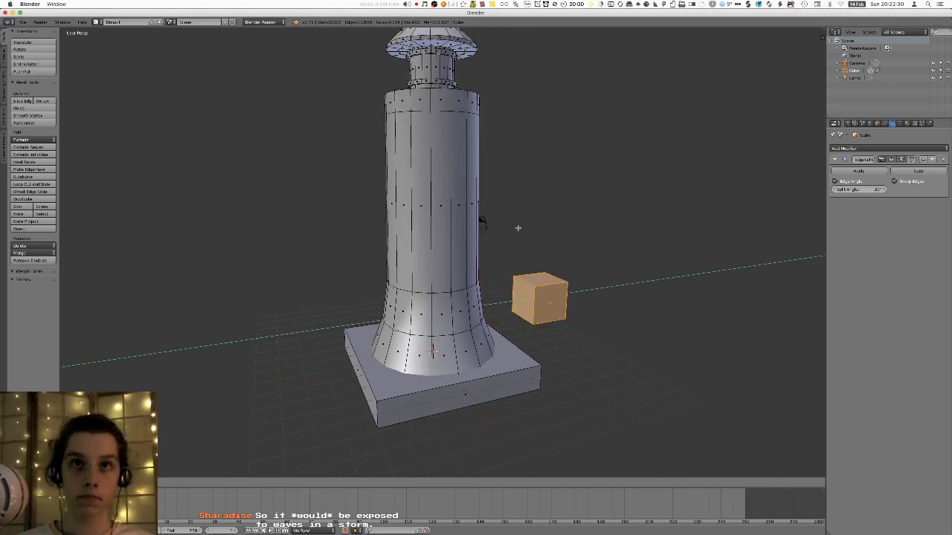
pyautogui.click(480, 239)
pyautogui.moveTo(480, 238); pyautogui.dragTo(444, 226, button='middle')
pyautogui.press('g')
pyautogui.press('z')
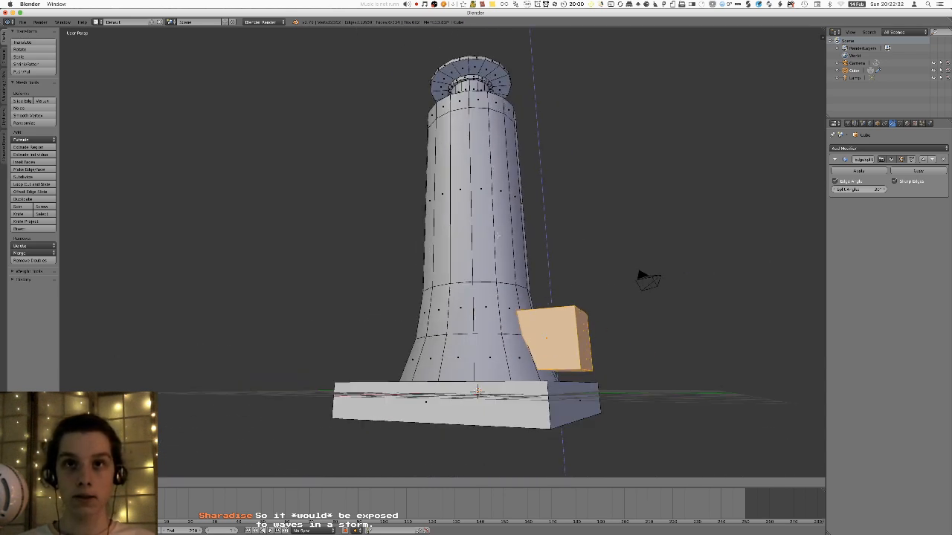
pyautogui.click(492, 248)
# - Scale the cube narrower horizontally into an upright person-sized reference block and move it along Y next to the column's foot
pyautogui.moveTo(492, 248); pyautogui.dragTo(428, 262, button='middle')
pyautogui.scroll(1, 428, 262)
pyautogui.keyDown('shift'); pyautogui.moveTo(611, 311); pyautogui.dragTo(525, 253, button='middle'); pyautogui.keyUp('shift')
pyautogui.rightClick(493, 253)
pyautogui.press('s')
pyautogui.hotkey('shift', 'z')
pyautogui.click(387, 280)
pyautogui.moveTo(387, 280); pyautogui.dragTo(446, 279, button='middle')
pyautogui.press('g')
pyautogui.press('y')
pyautogui.click(373, 284)
pyautogui.rightClick(440, 263)
pyautogui.rightClick(419, 277)
pyautogui.rightClick(402, 293)
pyautogui.press('k')
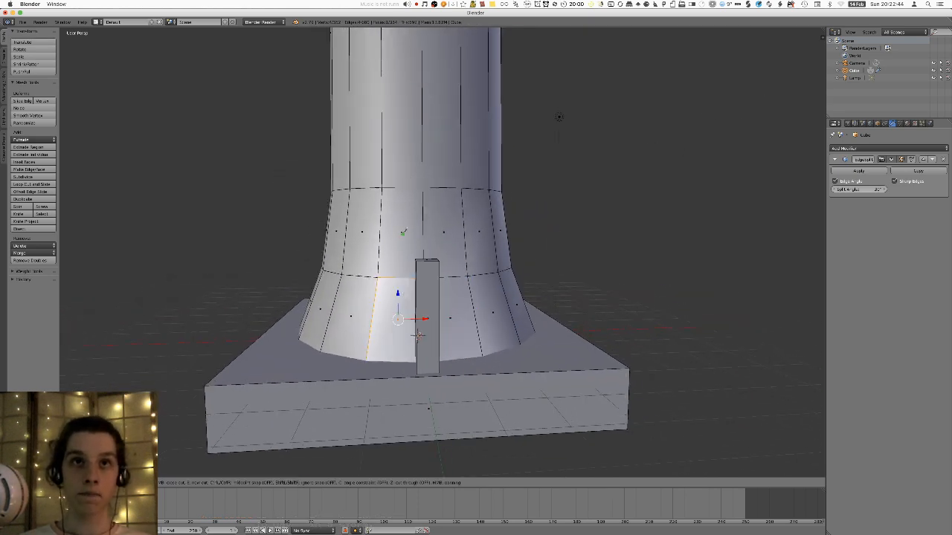
pyautogui.click(458, 233)
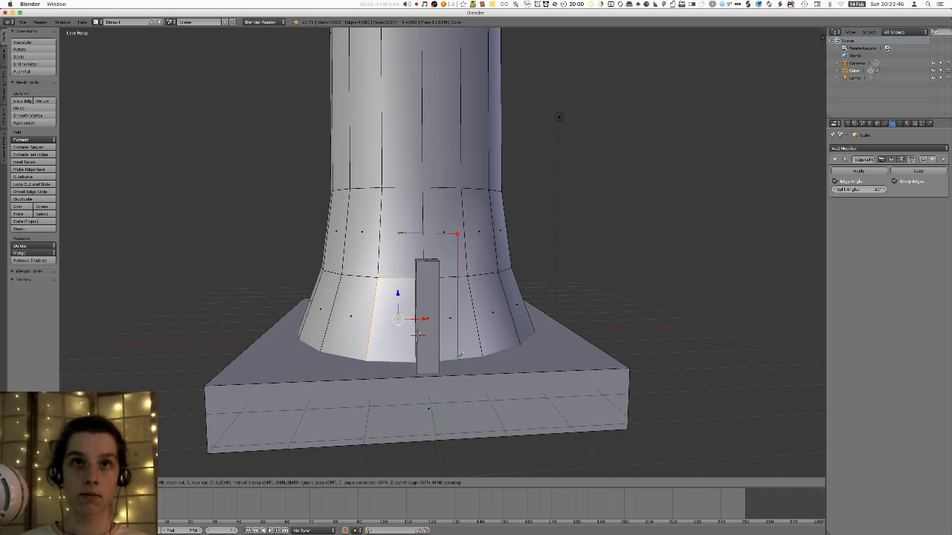
pyautogui.click(457, 357)
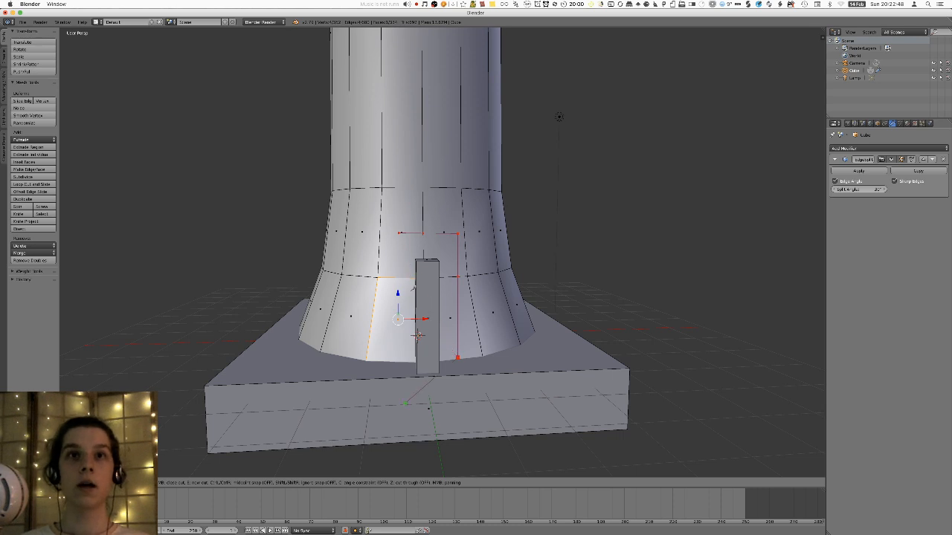
pyautogui.press('Escape')
pyautogui.moveTo(406, 349)
pyautogui.mouseDown(button='middle')
pyautogui.moveTo(449, 343)
pyautogui.moveTo(423, 348)
pyautogui.mouseUp(button='middle')
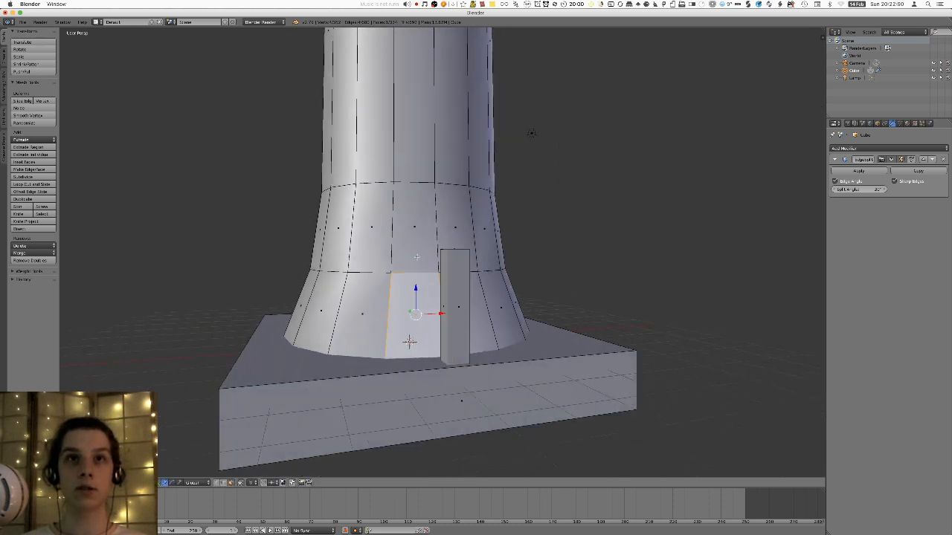
pyautogui.scroll(1, 421, 357)
pyautogui.press('k')
pyautogui.click(411, 386)
pyautogui.click(400, 223)
pyautogui.moveTo(506, 224); pyautogui.dragTo(460, 223, button='middle')
pyautogui.click(456, 224)
pyautogui.moveTo(454, 356); pyautogui.dragTo(485, 381, button='middle')
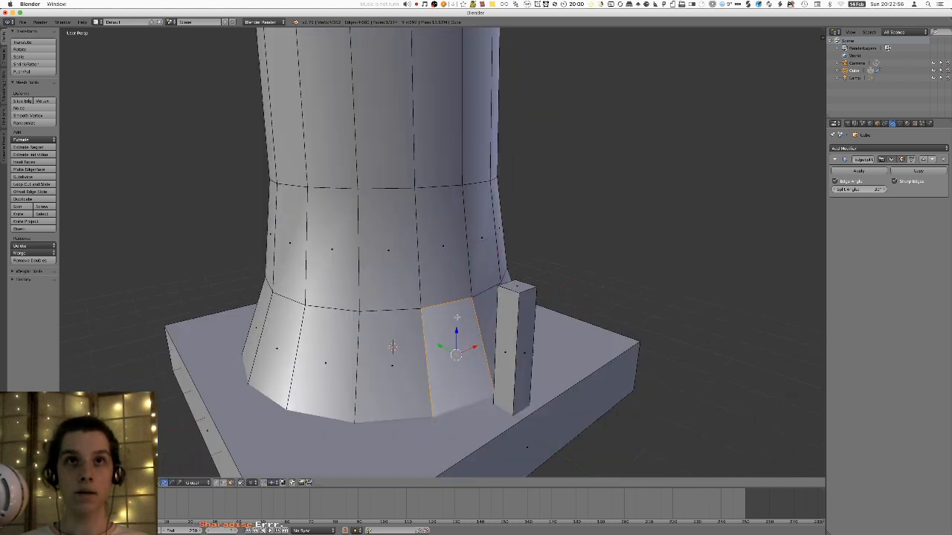
pyautogui.press('Escape')
pyautogui.keyDown('shift'); pyautogui.moveTo(443, 186); pyautogui.dragTo(441, 290, button='middle'); pyautogui.keyUp('shift')
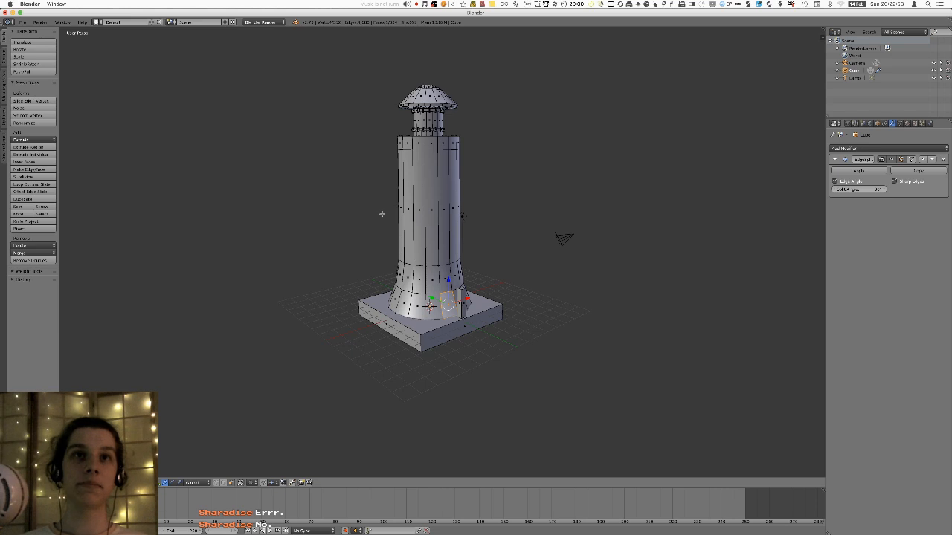
# - Delete all the faces of the old person-sized reference block beside the column
pyautogui.moveTo(418, 211)
pyautogui.mouseDown(button='middle')
pyautogui.moveTo(426, 227)
pyautogui.moveTo(414, 209)
pyautogui.mouseUp(button='middle')
pyautogui.scroll(3, 414, 209)
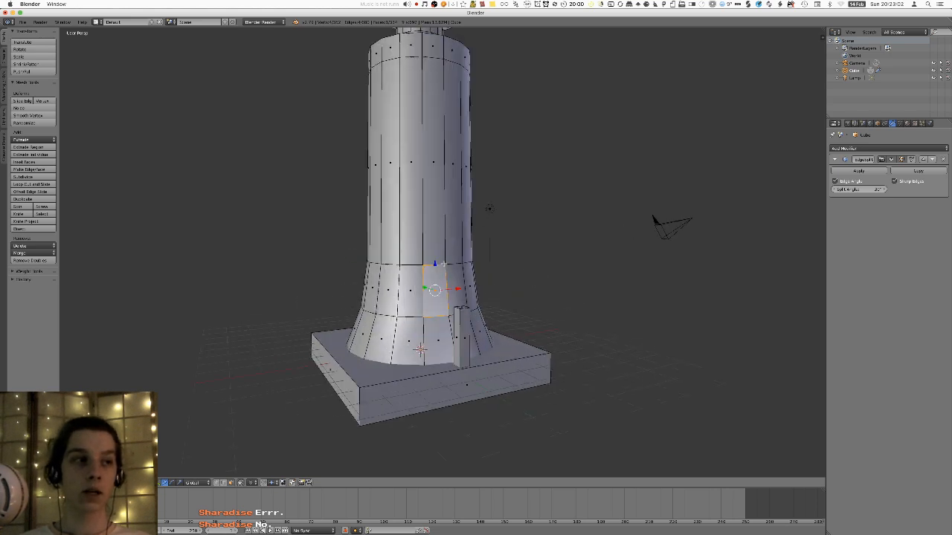
pyautogui.scroll(2, 442, 278)
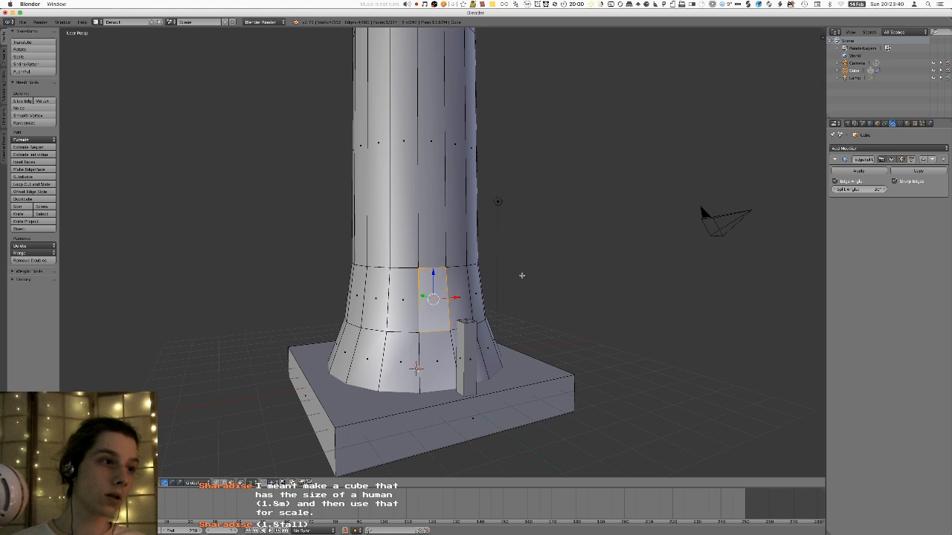
pyautogui.press('KP_3')
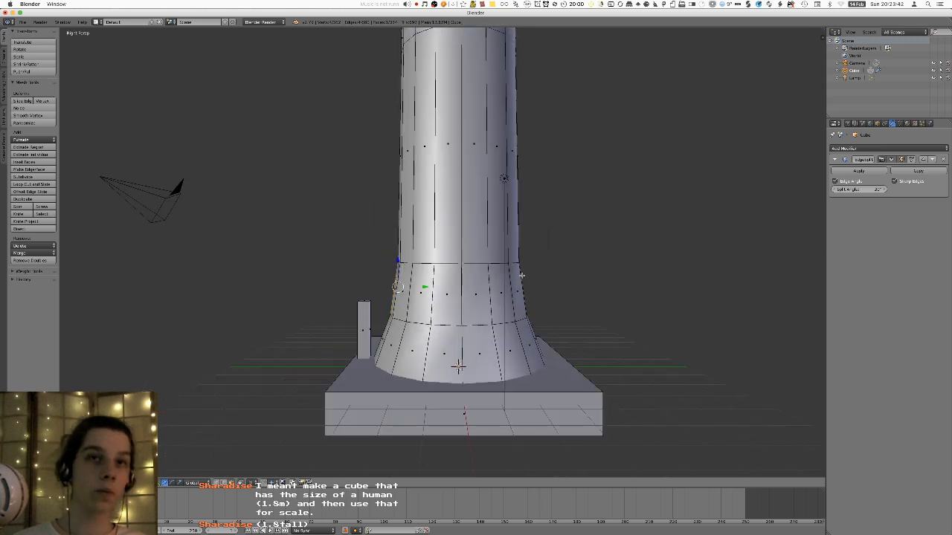
pyautogui.press('KP_5')
pyautogui.press('a')
pyautogui.press('l')
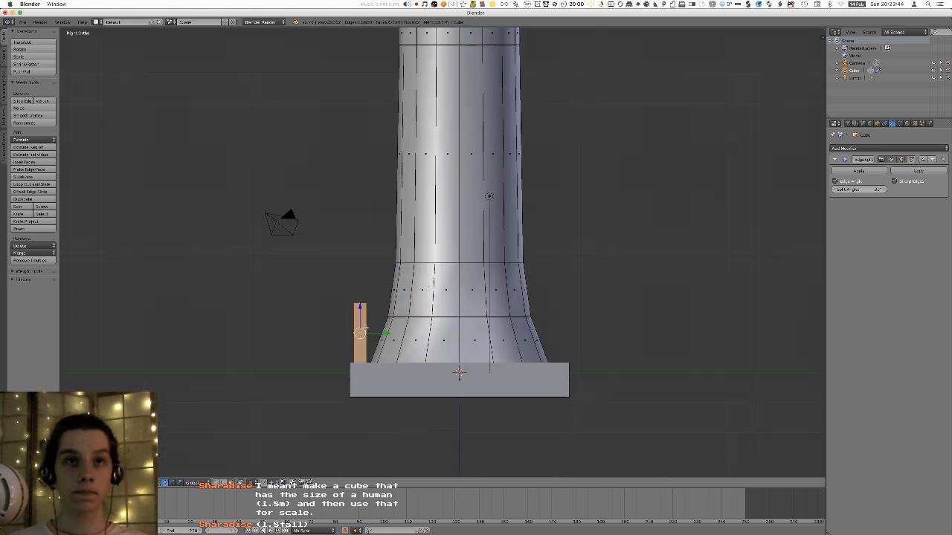
pyautogui.press('x')
pyautogui.press('g')
pyautogui.press('y')
pyautogui.rightClick(448, 308)
pyautogui.press('x')
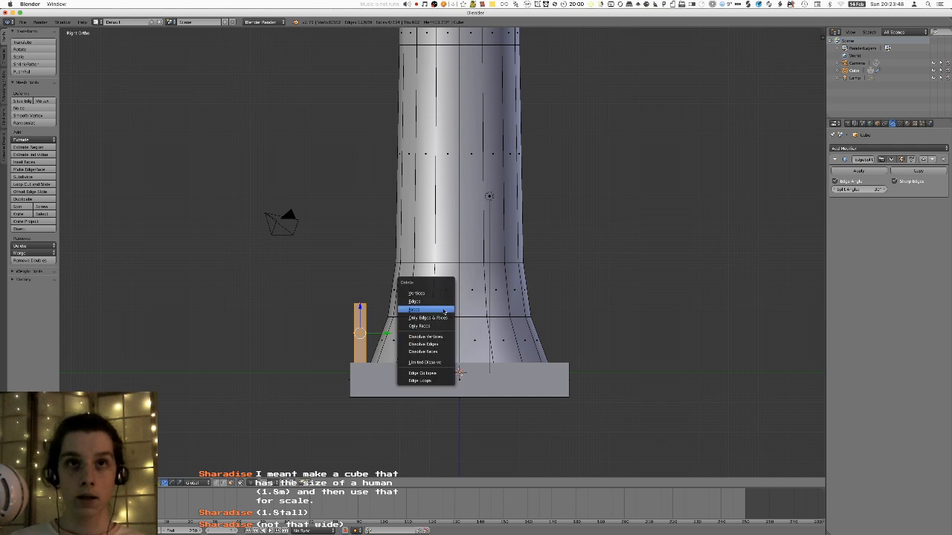
pyautogui.click(443, 310)
# - Add a fresh cube to the mesh and move it out beside the square base, resting at ground level
pyautogui.hotkey('shift', 'a')
pyautogui.click(442, 310)
pyautogui.keyDown('shift'); pyautogui.moveTo(442, 299); pyautogui.dragTo(533, 272, button='middle'); pyautogui.keyUp('shift')
pyautogui.press('g')
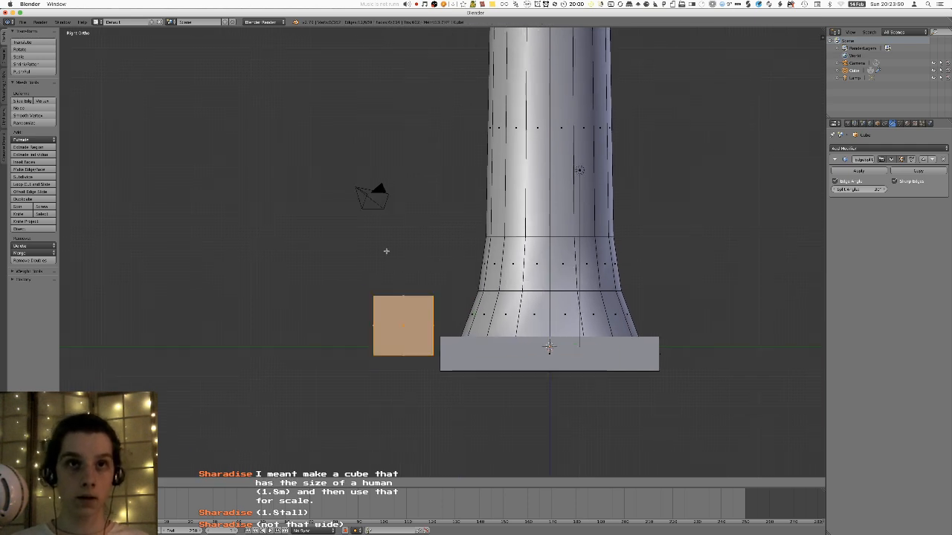
pyautogui.click(380, 242)
# - Set the Z position of the new cube's top face to 1.8 to give the cube human height
pyautogui.scroll(-3, 376, 293)
pyautogui.scroll(1, 377, 298)
pyautogui.moveTo(410, 278); pyautogui.dragTo(408, 286, button='middle')
pyautogui.rightClick(407, 275)
pyautogui.press('KP_3')
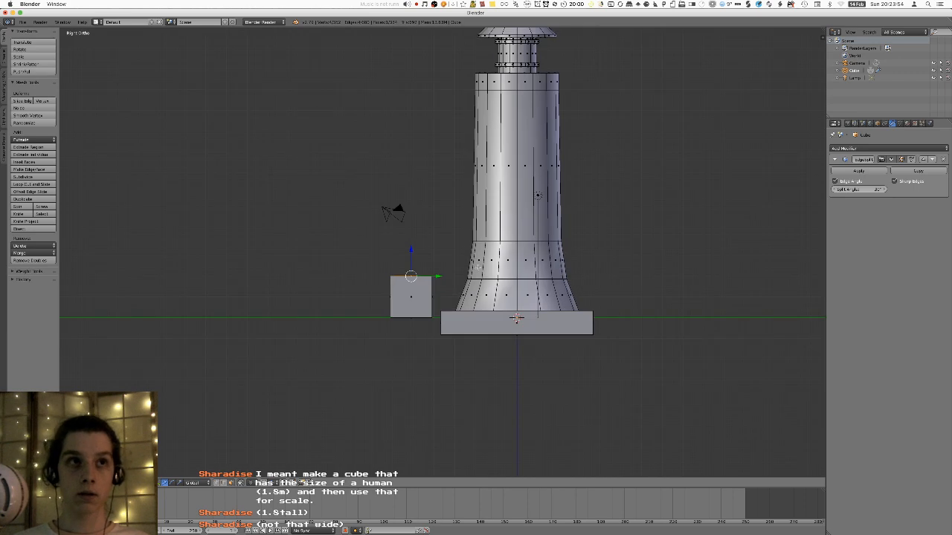
pyautogui.press('n')
pyautogui.press('g')
pyautogui.press('z')
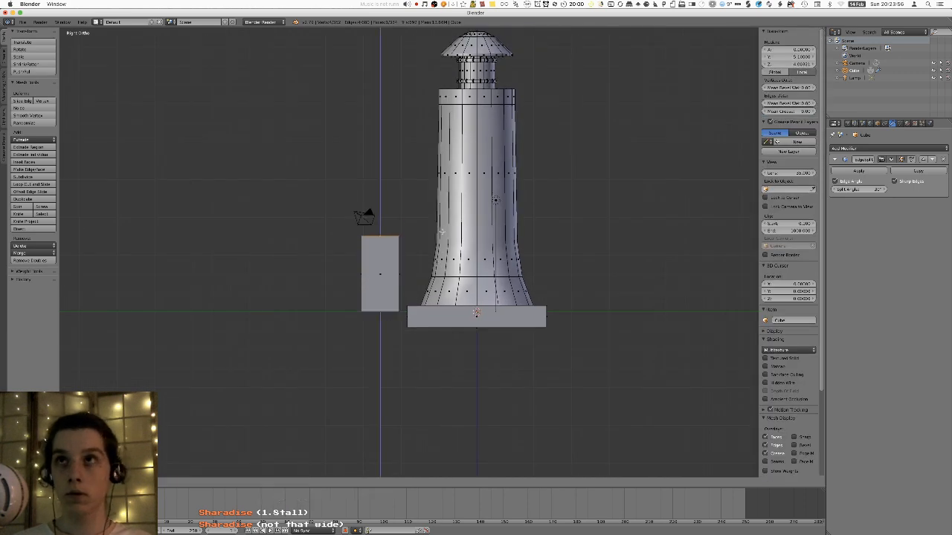
pyautogui.press('Escape')
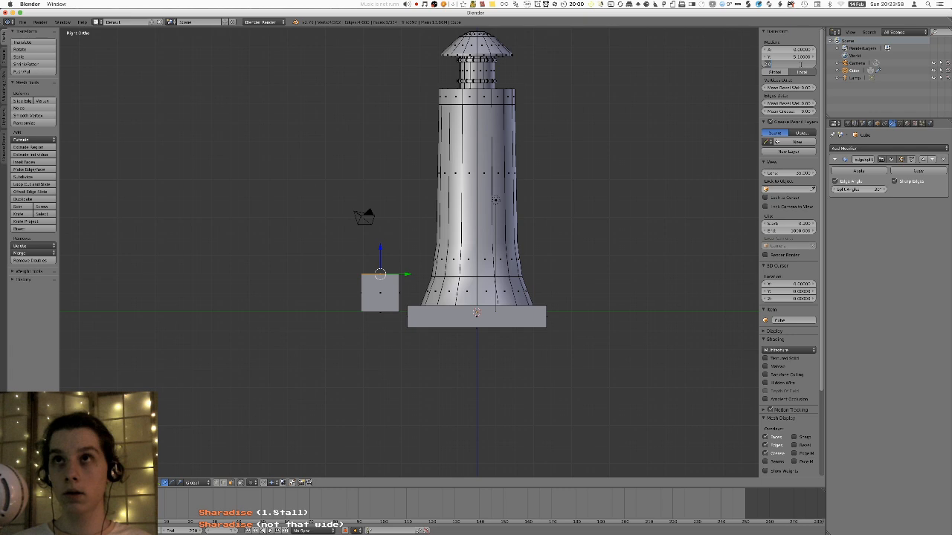
pyautogui.press('Return')
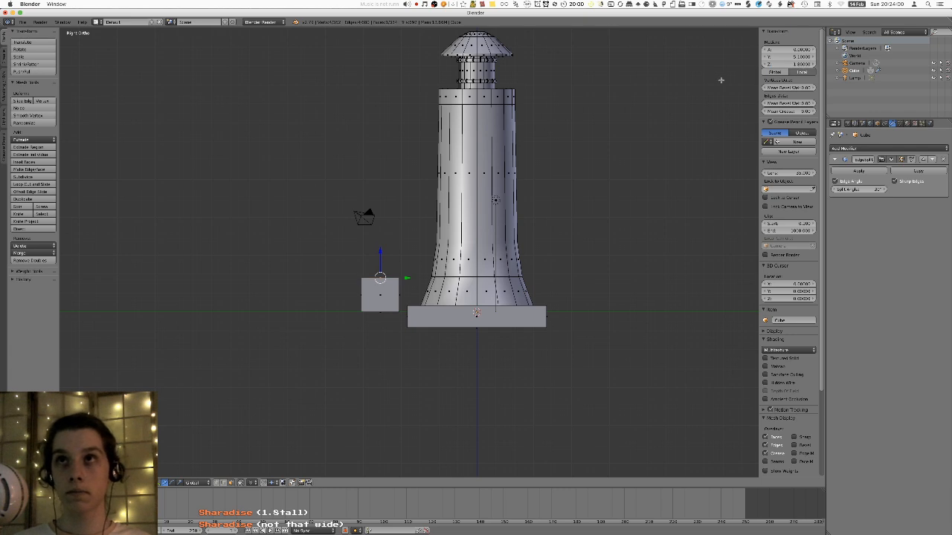
pyautogui.click(804, 58)
pyautogui.write('0')
pyautogui.press('Return')
pyautogui.press('super+z')
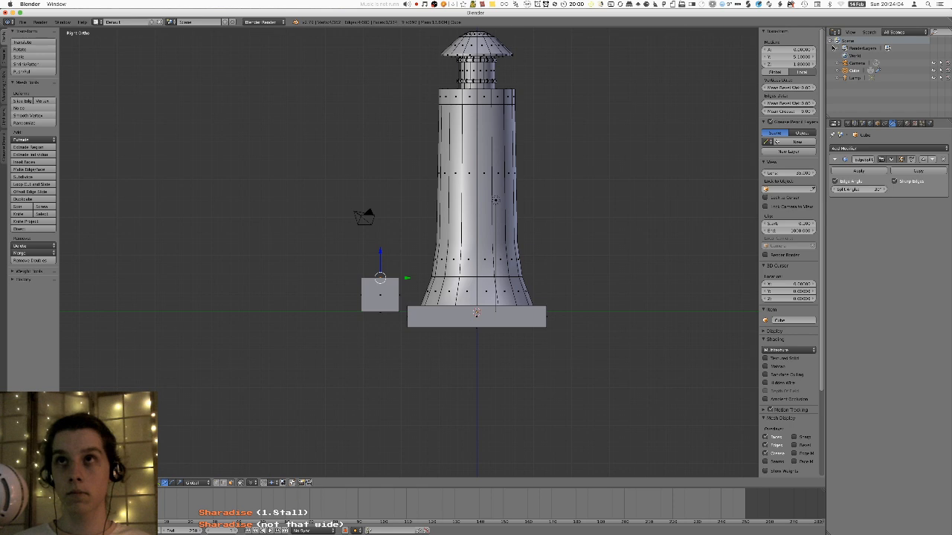
pyautogui.click(802, 65)
pyautogui.press('Return')
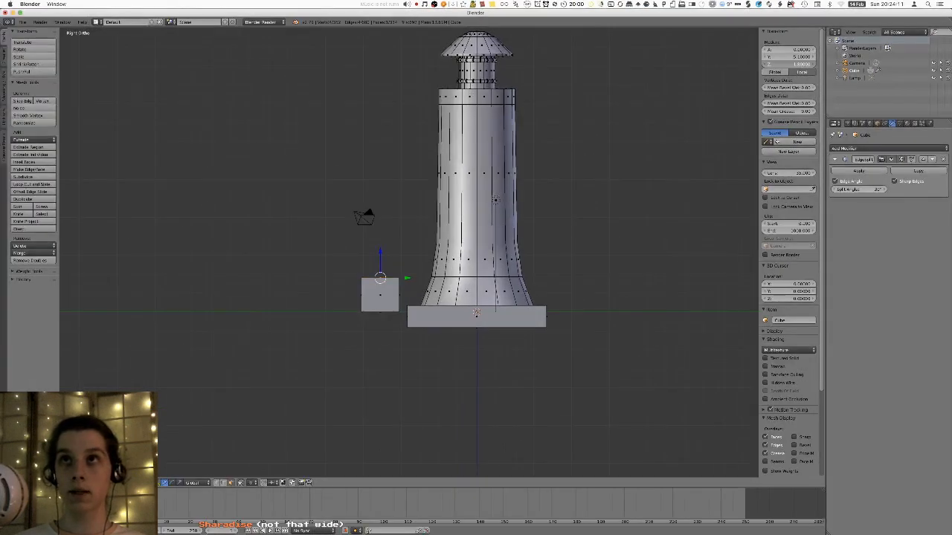
pyautogui.moveTo(790, 65); pyautogui.dragTo(768, 64)
pyautogui.hotkey('ctrl', 'z')
# - Select the whole reference cube and scale it in the horizontal plane only, keeping its height
pyautogui.moveTo(298, 101); pyautogui.dragTo(487, 232, button='middle')
pyautogui.press('l')
pyautogui.moveTo(406, 292); pyautogui.dragTo(480, 227, button='middle')
pyautogui.scroll(2, 494, 256)
pyautogui.press('s')
pyautogui.hotkey('shift', 'z')
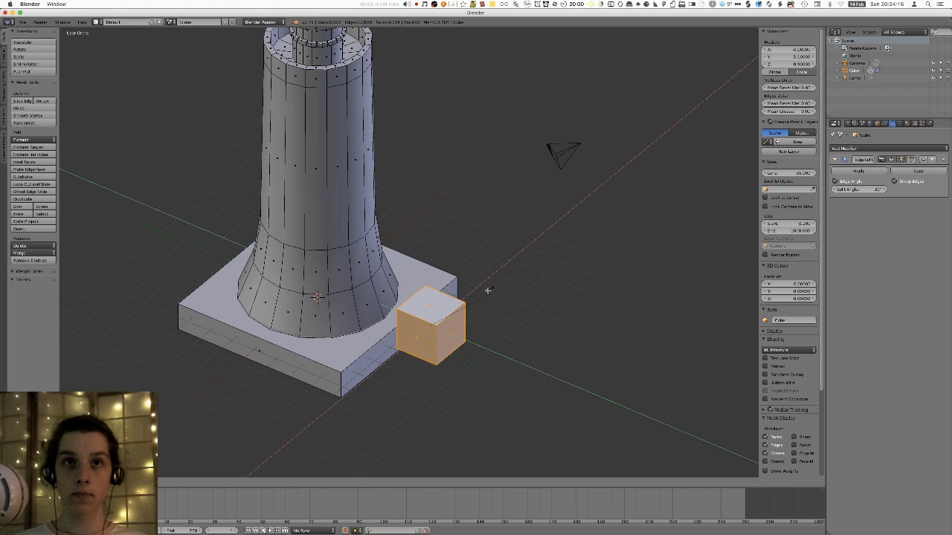
pyautogui.click(445, 315)
# - Narrow the reference block along X to a slim upright shape
pyautogui.moveTo(445, 316)
pyautogui.mouseDown(button='middle')
pyautogui.moveTo(470, 296)
pyautogui.moveTo(446, 301)
pyautogui.mouseUp(button='middle')
pyautogui.press('s')
pyautogui.press('x')
pyautogui.rightClick(496, 274)
pyautogui.press('KP_1')
pyautogui.press('KP_7')
pyautogui.press('s')
pyautogui.press('x')
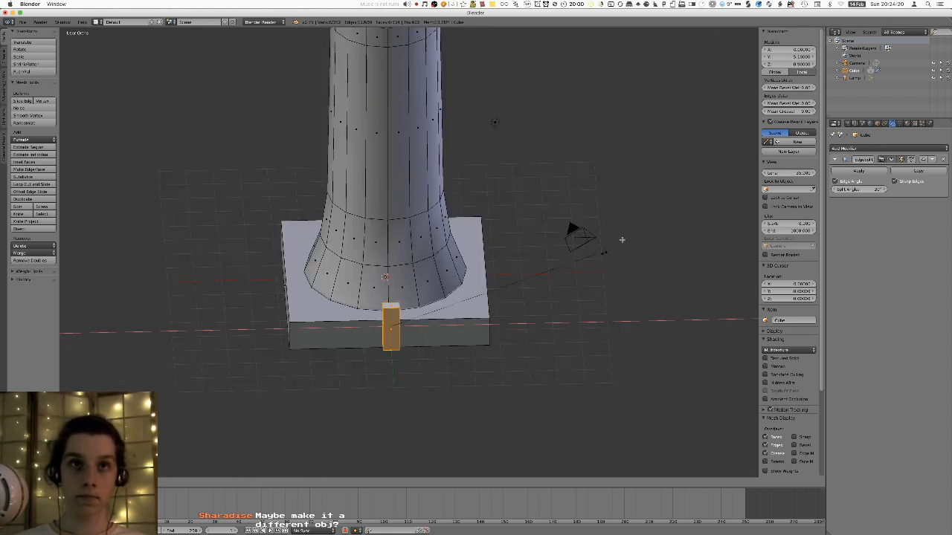
pyautogui.click(738, 225)
# - Move the reference block along Y onto the base beside the column and raise it along Z to the base's top surface
pyautogui.moveTo(384, 312); pyautogui.dragTo(484, 298, button='middle')
pyautogui.press('g')
pyautogui.press('y')
pyautogui.click(465, 294)
pyautogui.press('g')
pyautogui.press('z')
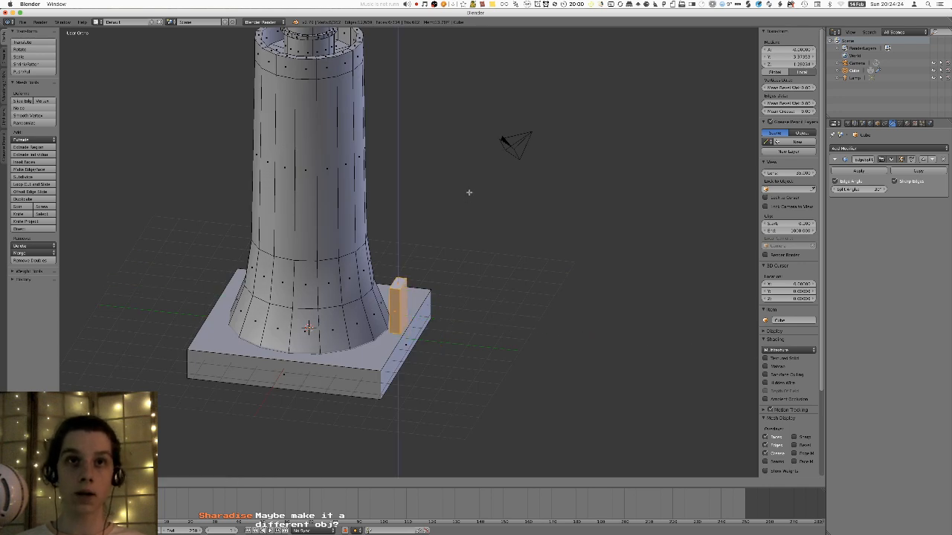
pyautogui.click(459, 226)
# - Scale the reference block along X to adjust its width
pyautogui.moveTo(459, 225); pyautogui.dragTo(439, 250, button='middle')
pyautogui.press('s')
pyautogui.press('y')
pyautogui.rightClick(439, 249)
pyautogui.press('s')
pyautogui.press('x')
pyautogui.click(431, 256)
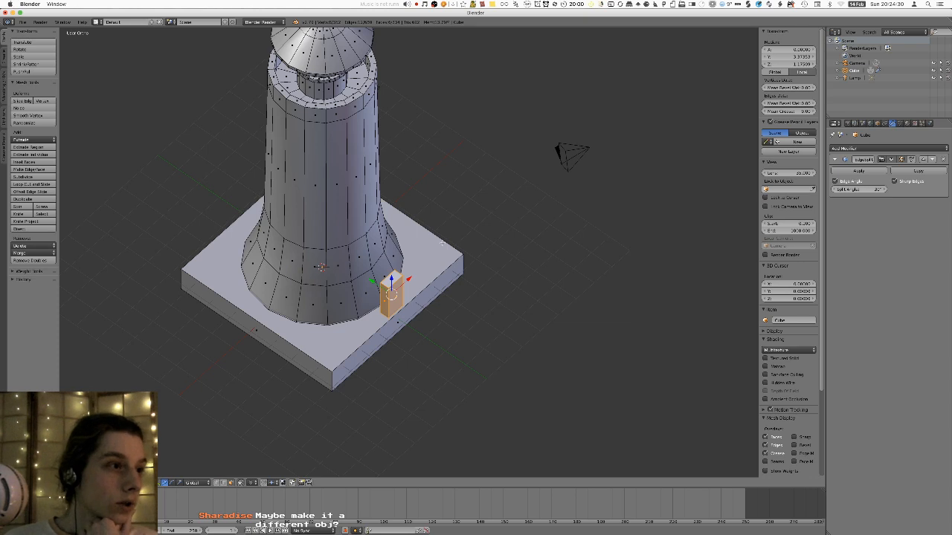
# - Scale the reference block along Y to adjust its depth
pyautogui.moveTo(412, 239); pyautogui.dragTo(423, 214, button='middle')
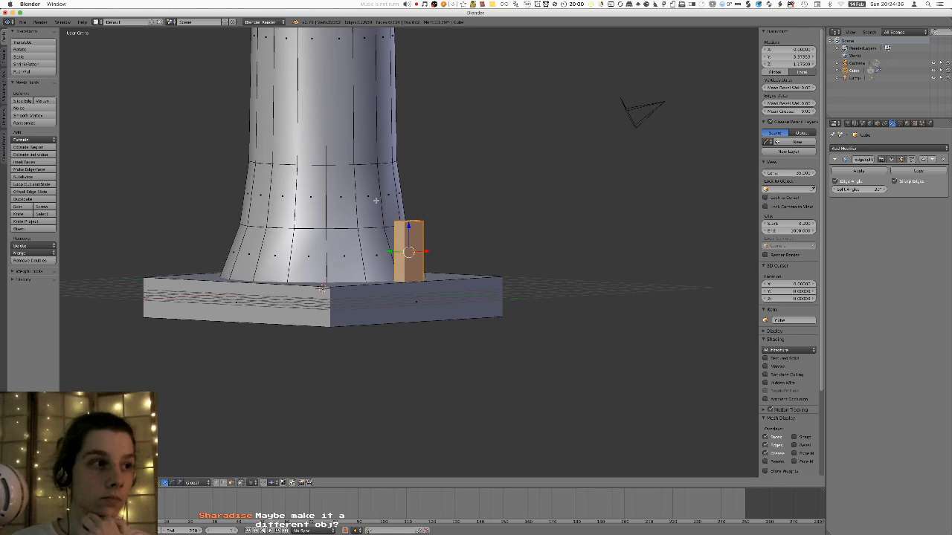
pyautogui.scroll(6, 384, 212)
pyautogui.keyDown('shift'); pyautogui.moveTo(447, 176); pyautogui.dragTo(450, 237, button='middle'); pyautogui.keyUp('shift')
pyautogui.moveTo(450, 238); pyautogui.dragTo(484, 298, button='middle')
pyautogui.press('s')
pyautogui.press('y')
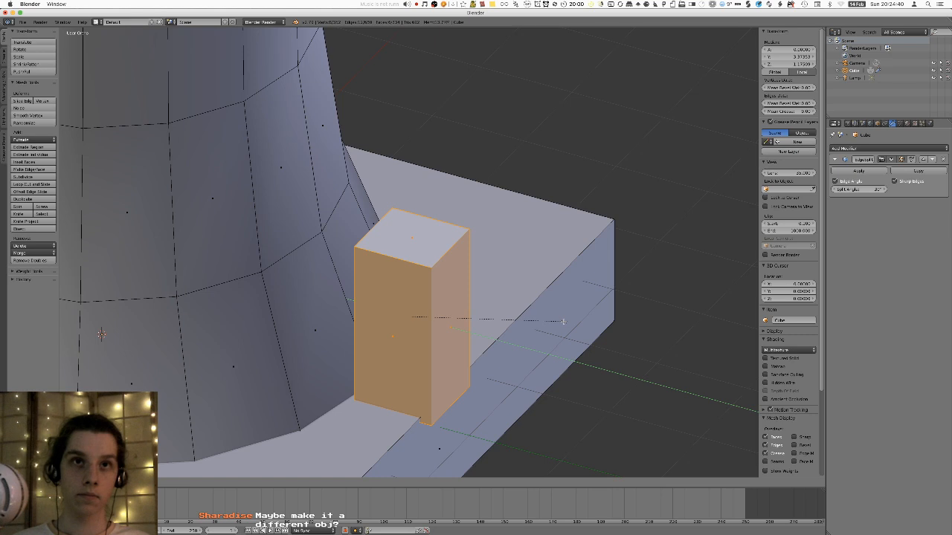
pyautogui.click(564, 322)
# - Fine-tune the reference block's height along Z so it stands on top of the base
pyautogui.scroll(-6, 556, 313)
pyautogui.moveTo(523, 249); pyautogui.dragTo(415, 182, button='middle')
pyautogui.scroll(2, 415, 181)
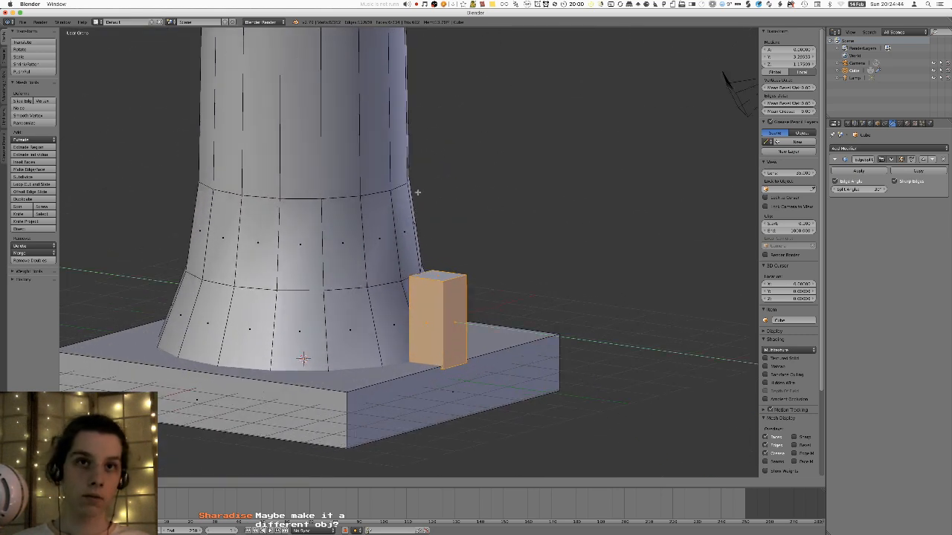
pyautogui.press('g')
pyautogui.press('z')
pyautogui.moveTo(410, 162); pyautogui.dragTo(424, 229, button='middle')
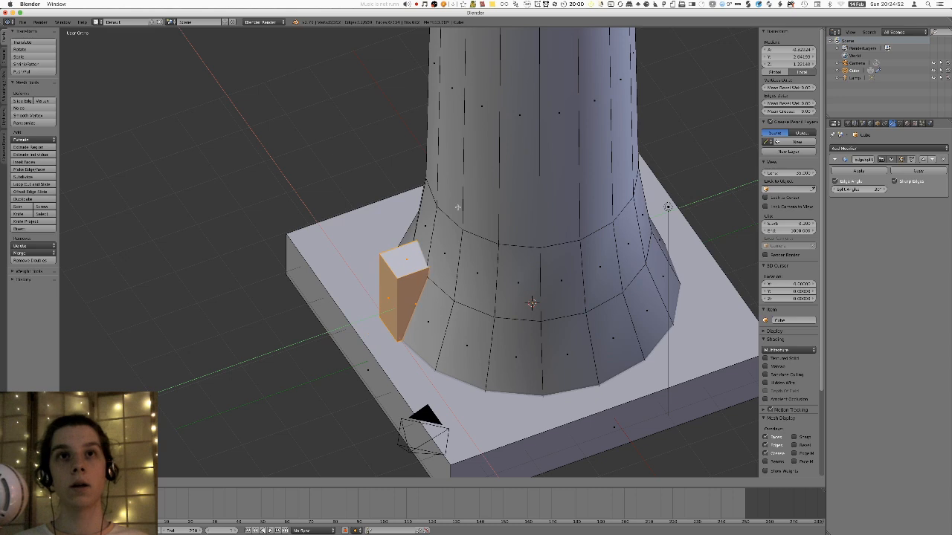
# - Try moving the reference block around inside the column to judge the interior space against a person
pyautogui.click(503, 210)
pyautogui.moveTo(480, 207); pyautogui.dragTo(452, 233, button='middle')
pyautogui.scroll(6, 452, 231)
pyautogui.scroll(-1, 457, 230)
pyautogui.press('KP_5')
pyautogui.moveTo(465, 193); pyautogui.dragTo(404, 170, button='middle')
pyautogui.scroll(2, 434, 182)
pyautogui.press('g')
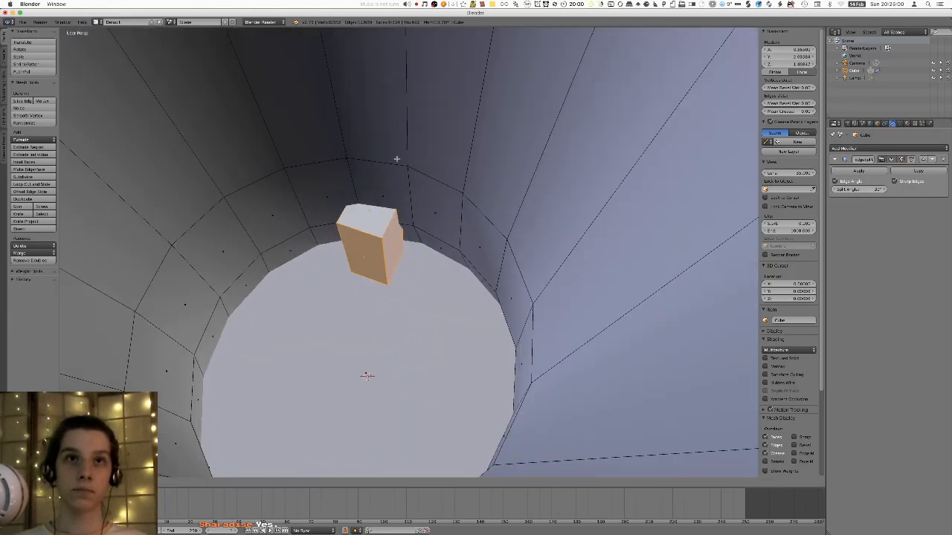
pyautogui.rightClick(394, 220)
pyautogui.moveTo(396, 222); pyautogui.dragTo(424, 212, button='middle')
pyautogui.press('g')
pyautogui.rightClick(380, 192)
pyautogui.press('g')
pyautogui.rightClick(439, 168)
# - Try the block at other spots on the column's inner floor, and undo the moves to return it outside
pyautogui.moveTo(439, 170); pyautogui.dragTo(464, 183, button='middle')
pyautogui.press('g')
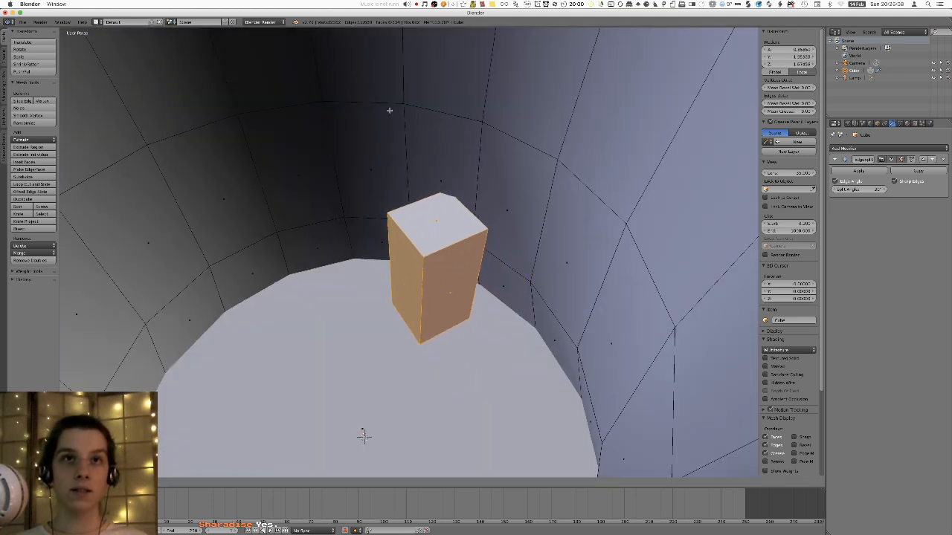
pyautogui.rightClick(129, 125)
pyautogui.moveTo(134, 128); pyautogui.dragTo(282, 174, button='middle')
pyautogui.scroll(-2, 282, 174)
pyautogui.press('g')
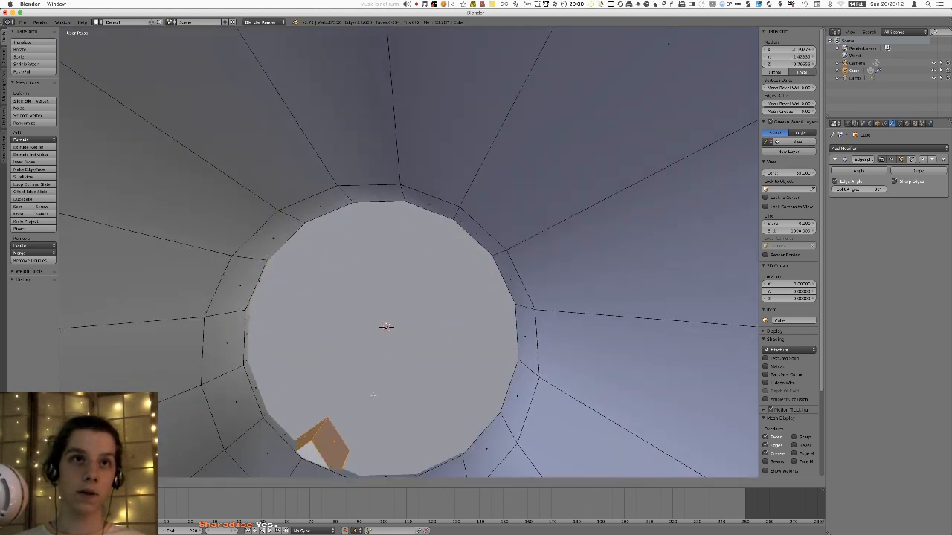
pyautogui.click(450, 176)
pyautogui.moveTo(451, 176); pyautogui.dragTo(478, 128, button='middle')
pyautogui.scroll(-4, 480, 394)
pyautogui.moveTo(439, 304); pyautogui.dragTo(425, 269, button='middle')
pyautogui.hotkey('ctrl', 'z')
pyautogui.press('a')
pyautogui.press('l')
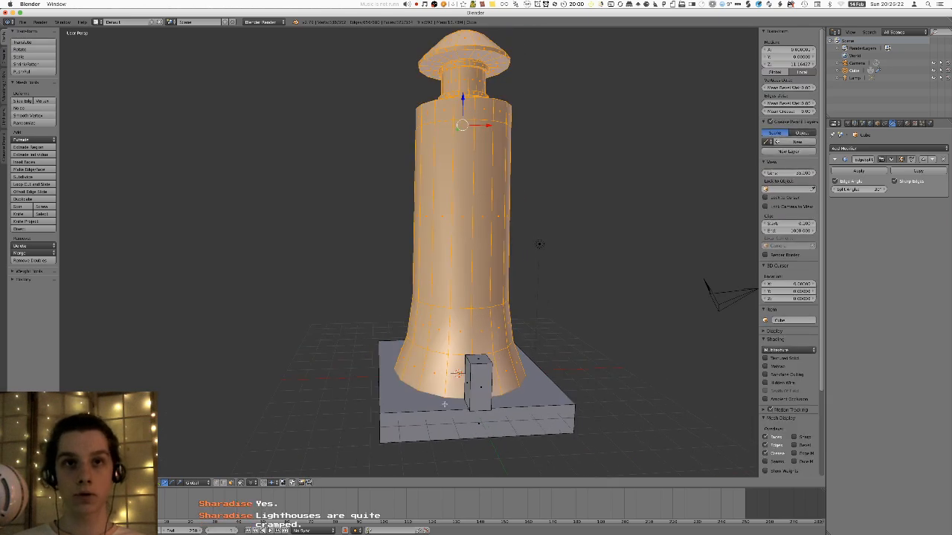
pyautogui.press('l')
pyautogui.moveTo(448, 176); pyautogui.dragTo(412, 42, button='middle')
pyautogui.scroll(10, 424, 71)
pyautogui.keyDown('shift'); pyautogui.moveTo(436, 95); pyautogui.dragTo(379, 298, button='middle'); pyautogui.keyUp('shift')
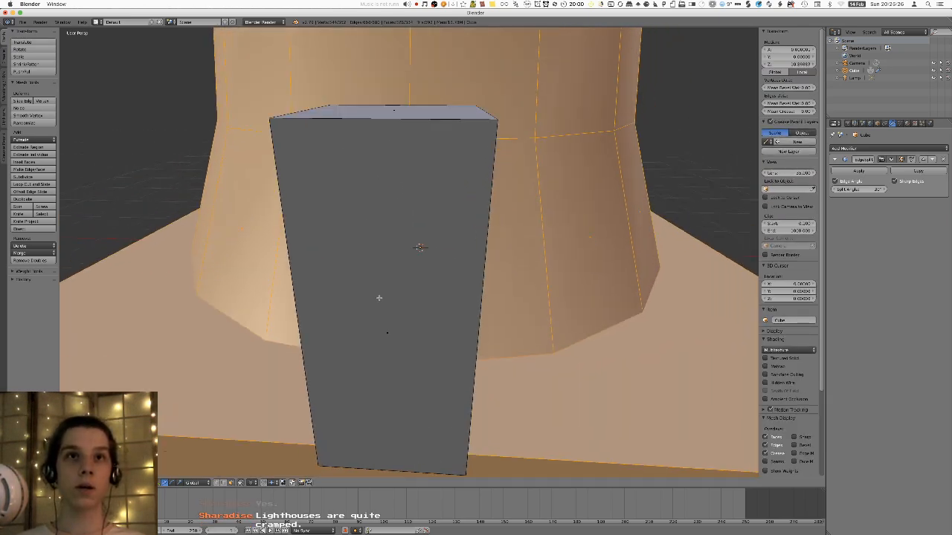
pyautogui.press('a')
# - Select the face ring just above the column's flared foot and scale it outward horizontally to straighten the flare
pyautogui.scroll(-6, 380, 298)
pyautogui.rightClick(388, 288)
pyautogui.rightClick(437, 142)
pyautogui.scroll(-5, 440, 152)
pyautogui.keyDown('alt'); pyautogui.rightClick(459, 191); pyautogui.keyUp('alt')
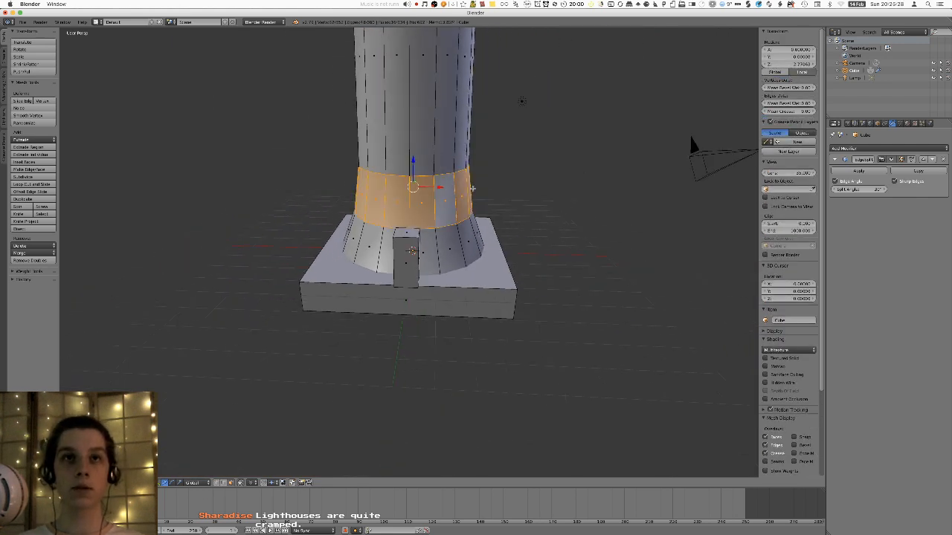
pyautogui.press('s')
pyautogui.hotkey('shift', 'z')
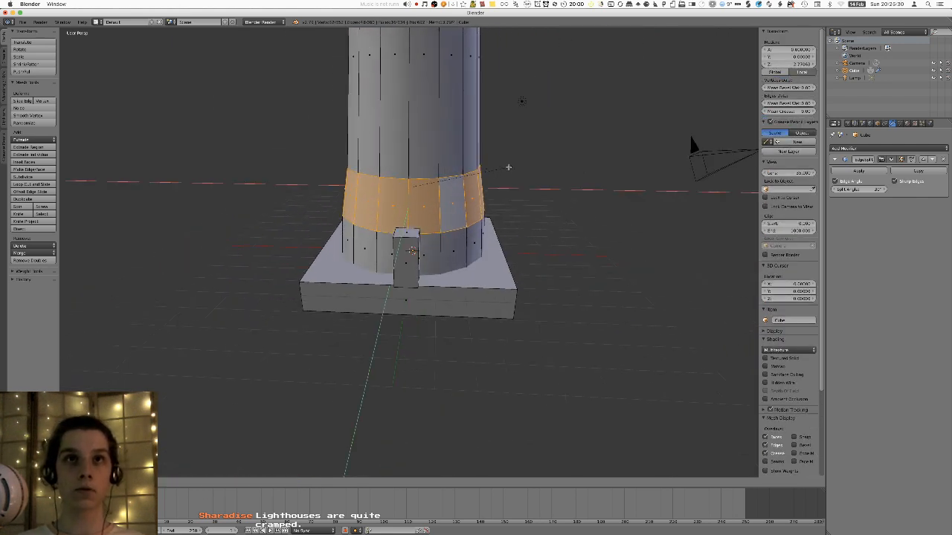
pyautogui.press('Escape')
# - Raise the widened face ring along Z to the column's upper part and check the silhouette in Object Mode
pyautogui.scroll(-6, 480, 230)
pyautogui.press('Tab')
pyautogui.press('KP_1')
pyautogui.press('Tab')
pyautogui.moveTo(470, 246); pyautogui.dragTo(479, 189, button='middle')
pyautogui.press('Tab')
pyautogui.scroll(2, 418, 248)
pyautogui.keyDown('shift'); pyautogui.moveTo(417, 184); pyautogui.dragTo(433, 225, button='middle'); pyautogui.keyUp('shift')
pyautogui.press('Tab')
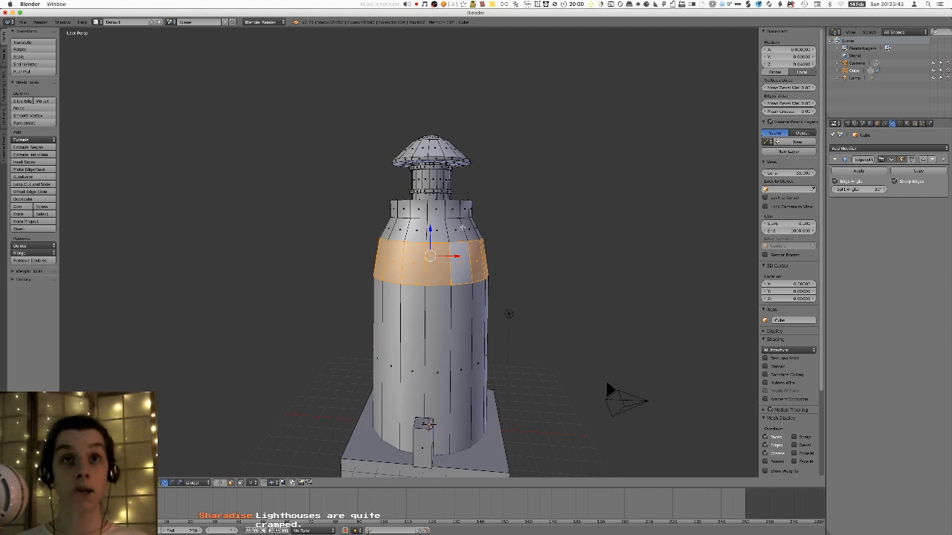
pyautogui.press('Tab')
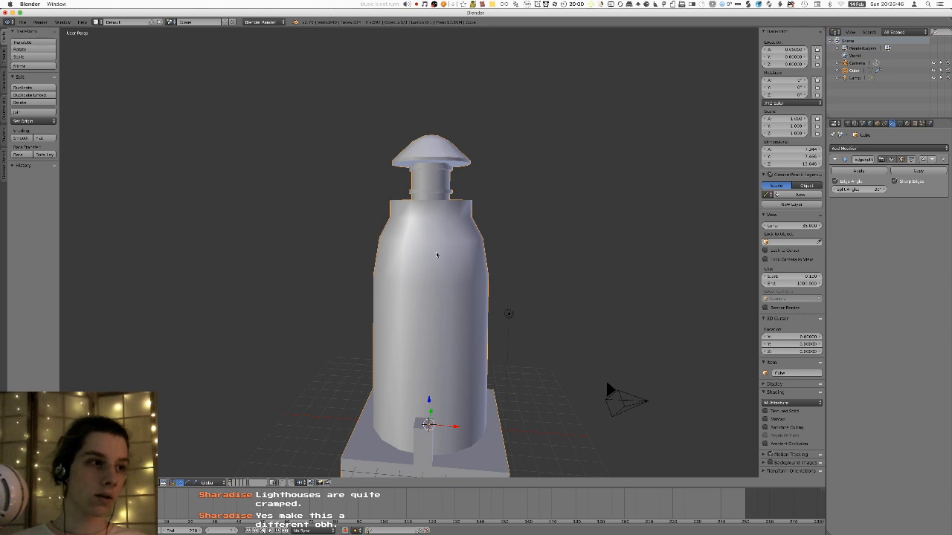
# - Select the whole reference block in Edit Mode and snap the 3D cursor to it
pyautogui.keyDown('shift'); pyautogui.moveTo(431, 290); pyautogui.dragTo(418, 103, button='middle'); pyautogui.keyUp('shift')
pyautogui.press('Tab')
pyautogui.rightClick(416, 268)
pyautogui.press('KP_Decimal')
pyautogui.press('a')
pyautogui.press('l')
pyautogui.moveTo(472, 260); pyautogui.dragTo(429, 276, button='middle')
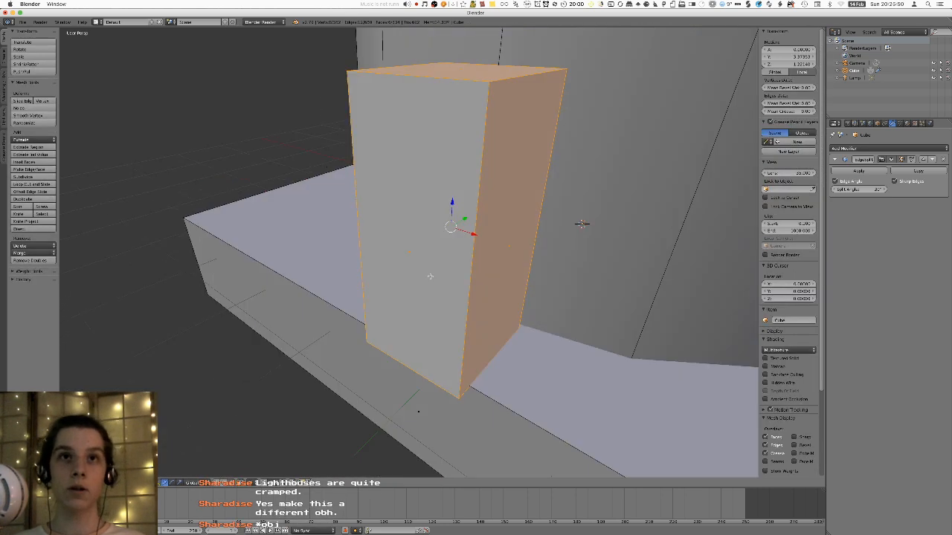
pyautogui.press('x')
pyautogui.hotkey('shift', 's')
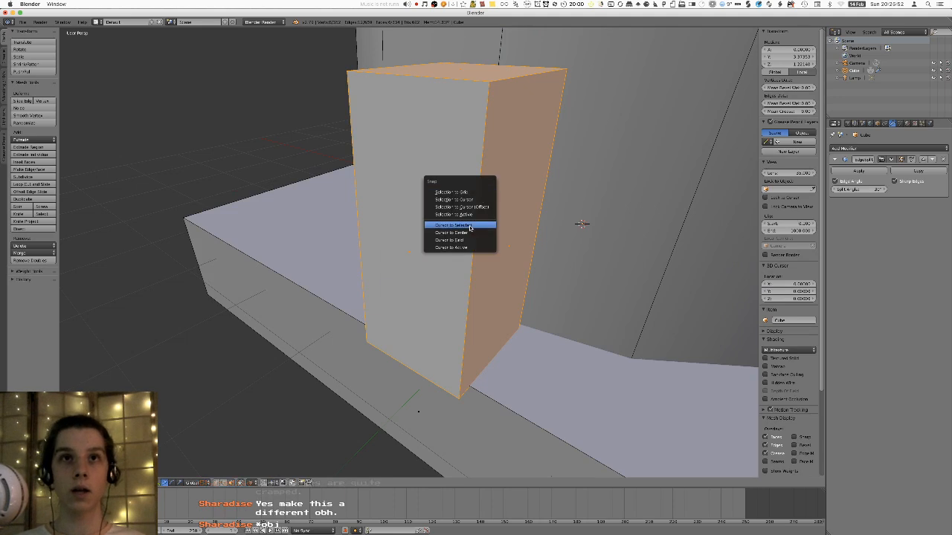
pyautogui.click(456, 224)
# - Add a cylinder at the 3D cursor and scale it down to roughly the reference block's width
pyautogui.hotkey('shift', 'a')
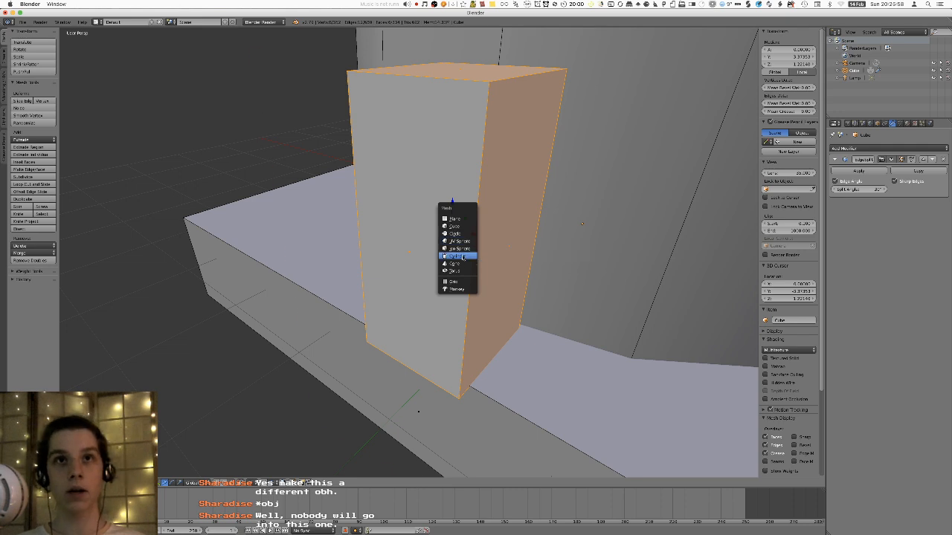
pyautogui.click(459, 256)
pyautogui.scroll(-4, 444, 293)
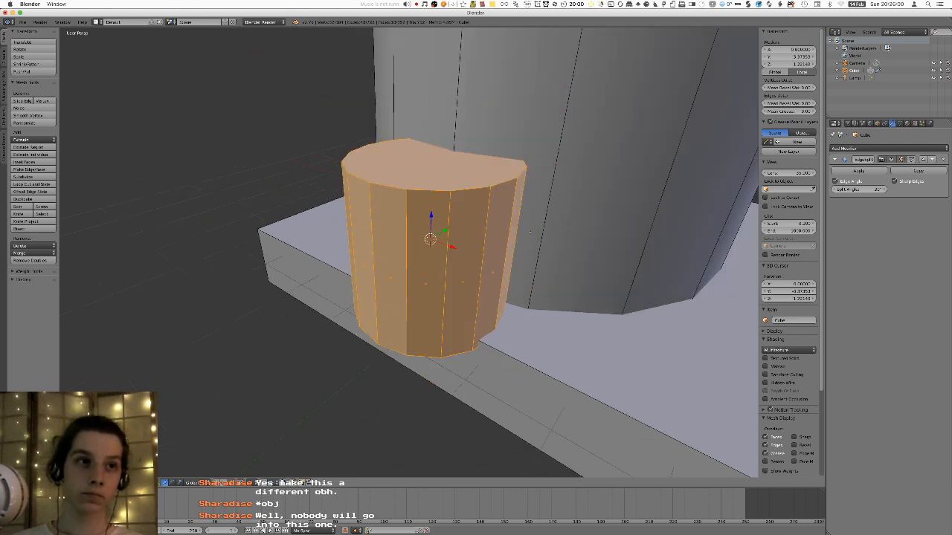
pyautogui.press('s')
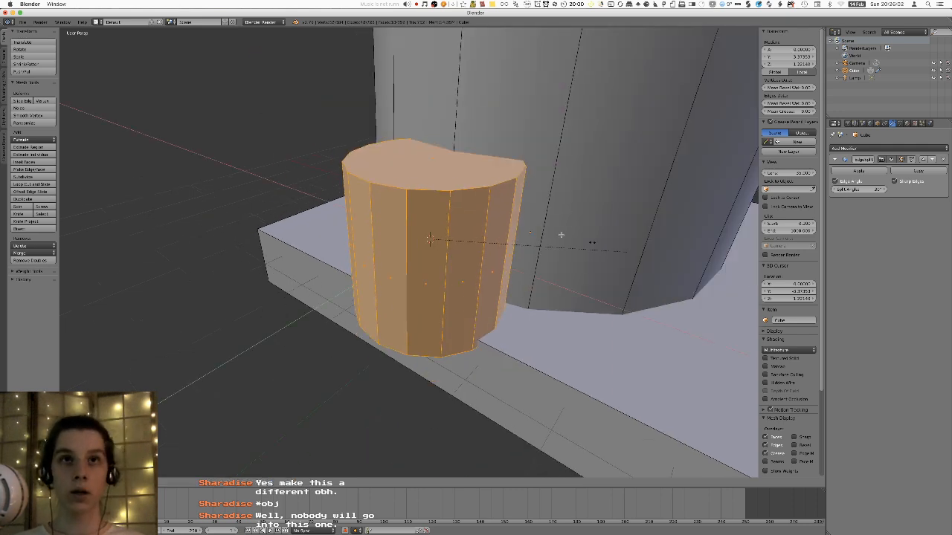
pyautogui.click(462, 205)
pyautogui.rightClick(445, 225)
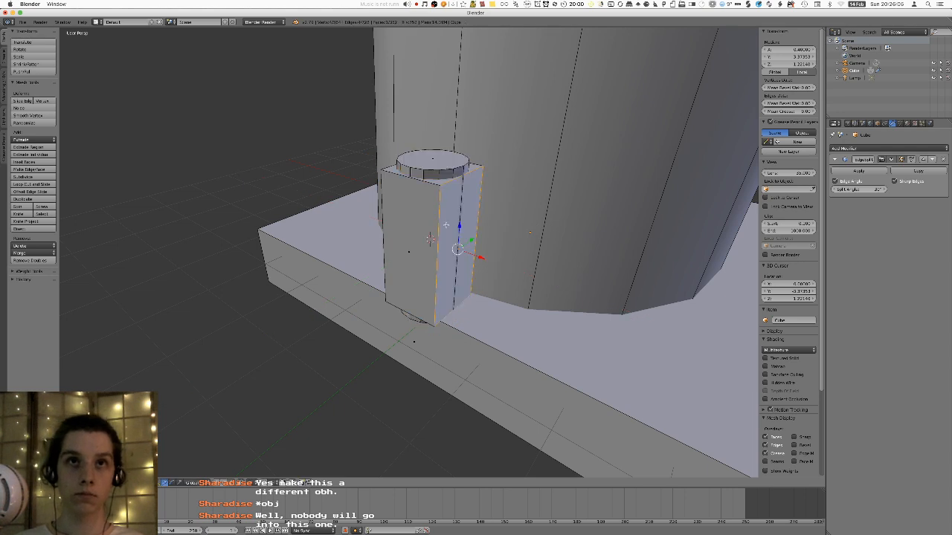
# - Select the new cylinder inside the reference block and scale it along Z to match the block's height
pyautogui.press('a')
pyautogui.press('l')
pyautogui.moveTo(441, 179); pyautogui.dragTo(450, 176, button='middle')
pyautogui.press('s')
pyautogui.press('z')
pyautogui.click(450, 175)
pyautogui.press('a')
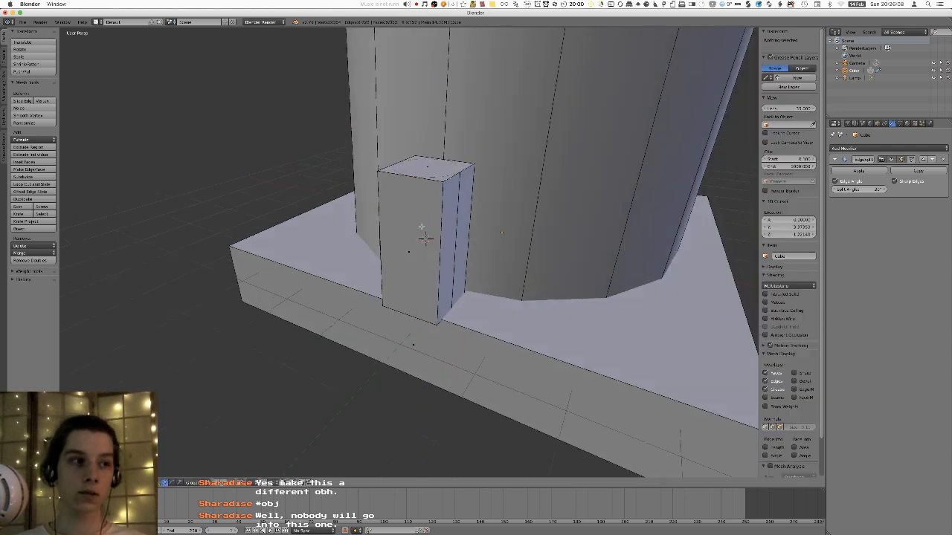
# - Select the whole rectangular reference block and delete it, keeping the cylinder as the human-sized reference
pyautogui.press('l')
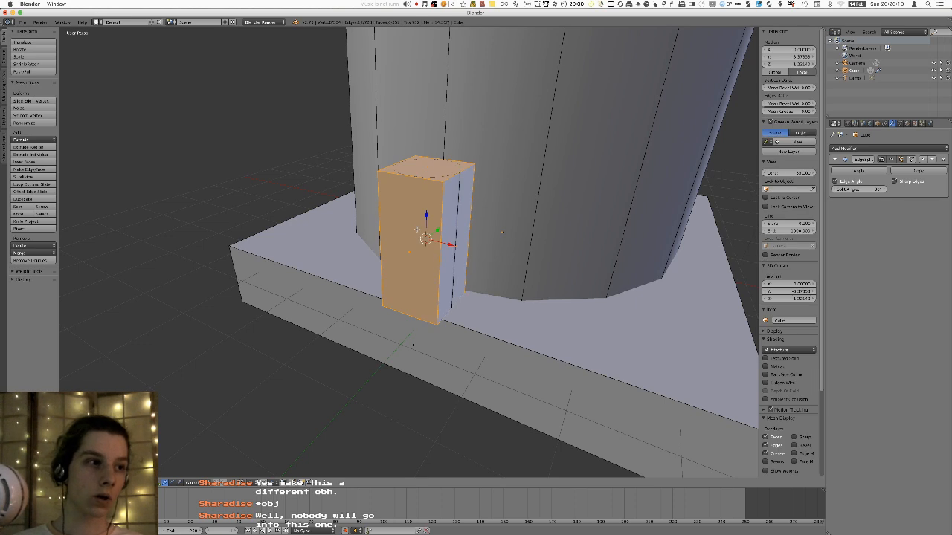
pyautogui.press('x')
pyautogui.click(429, 228)
pyautogui.moveTo(430, 229); pyautogui.dragTo(439, 304, button='middle')
pyautogui.rightClick(447, 244)
pyautogui.rightClick(440, 261)
pyautogui.moveTo(442, 263); pyautogui.dragTo(461, 230, button='middle')
# - Cut edge loops around the reference cylinder's upper part and scale the middle loop inward to form a neck
pyautogui.hotkey('ctrl', 'r')
pyautogui.click(453, 293)
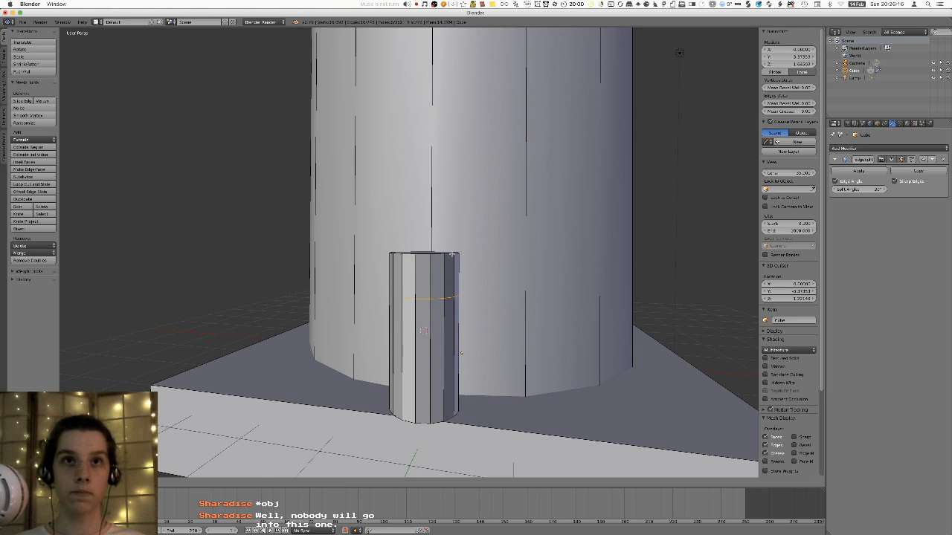
pyautogui.click(454, 302)
pyautogui.click(462, 262)
pyautogui.hotkey('ctrl', 'r')
pyautogui.click(453, 281)
pyautogui.click(451, 290)
pyautogui.hotkey('ctrl', 'z')
pyautogui.hotkey('ctrl', 'r')
pyautogui.click(449, 302)
pyautogui.click(450, 302)
pyautogui.press('s')
pyautogui.click(488, 286)
# - Examine the necked reference figure's size against the whole lighthouse, close up and from a distance
pyautogui.keyDown('shift'); pyautogui.moveTo(455, 340); pyautogui.dragTo(503, 300, button='middle'); pyautogui.keyUp('shift')
pyautogui.press('Tab')
pyautogui.scroll(-5, 423, 302)
pyautogui.scroll(3, 369, 262)
pyautogui.keyDown('shift'); pyautogui.moveTo(389, 234); pyautogui.dragTo(418, 282, button='middle'); pyautogui.keyUp('shift')
pyautogui.scroll(3, 365, 257)
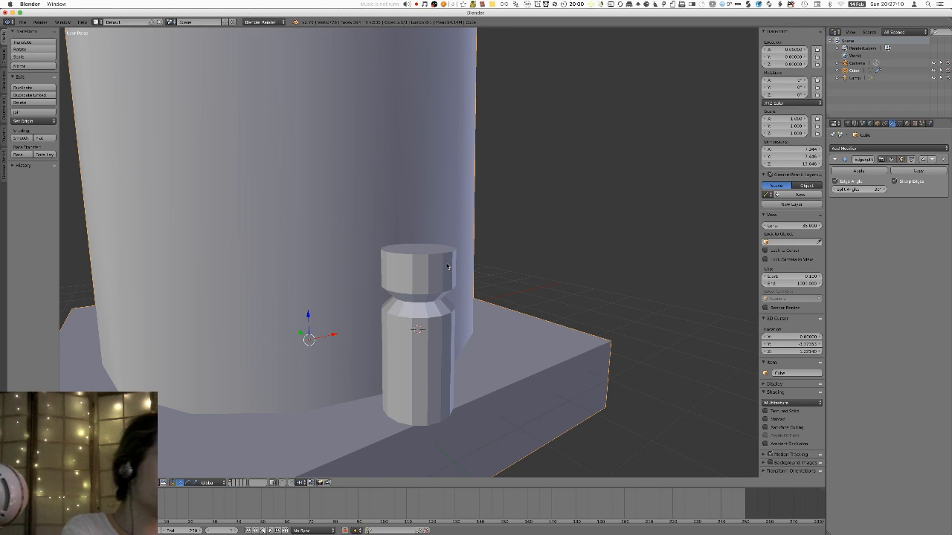
pyautogui.scroll(-4, 447, 267)
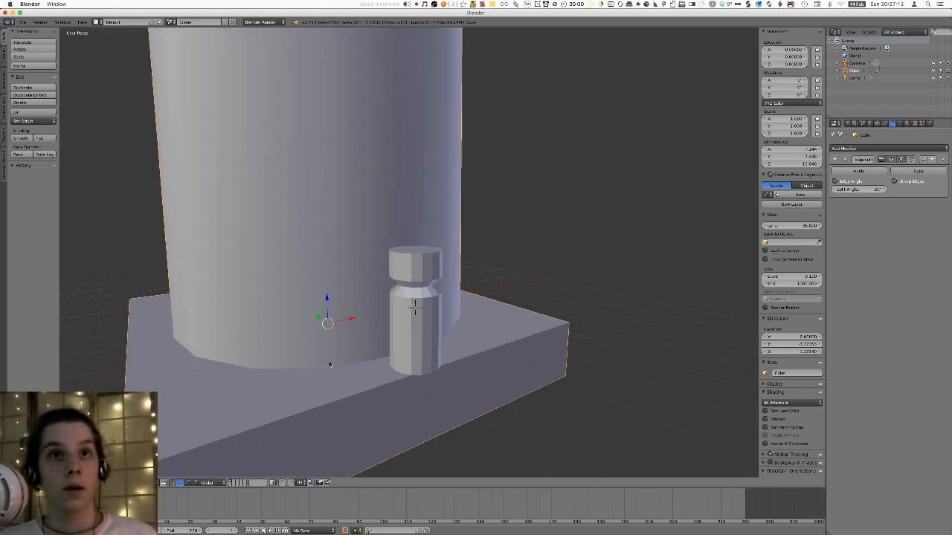
pyautogui.scroll(5, 414, 309)
pyautogui.keyDown('shift'); pyautogui.moveTo(413, 309); pyautogui.dragTo(380, 248, button='middle'); pyautogui.keyUp('shift')
pyautogui.press('Tab')
pyautogui.press('a')
pyautogui.press('l')
pyautogui.press('Tab')
pyautogui.scroll(-8, 380, 267)
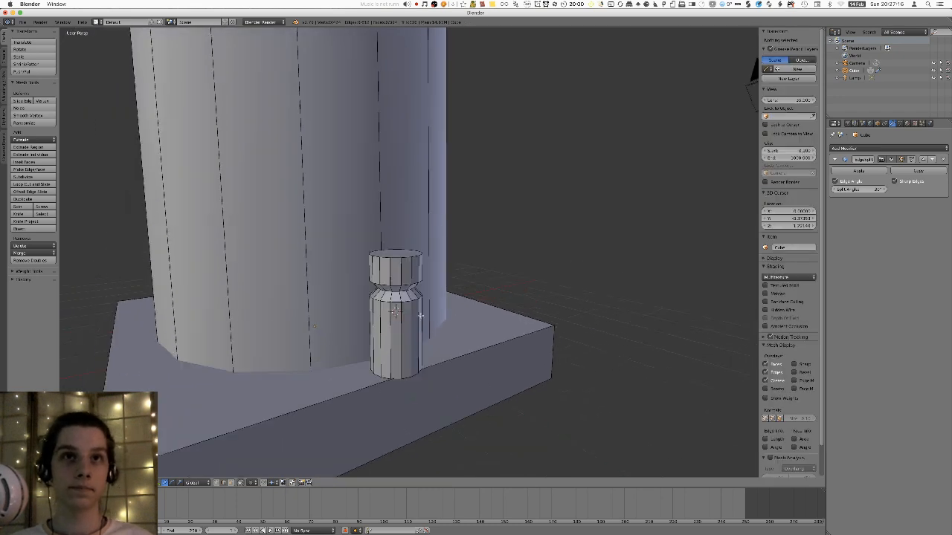
pyautogui.moveTo(490, 254)
pyautogui.mouseDown(button='middle')
pyautogui.moveTo(498, 259)
pyautogui.moveTo(486, 272)
pyautogui.moveTo(464, 245)
pyautogui.moveTo(493, 254)
pyautogui.mouseUp(button='middle')
pyautogui.hotkey('ctrl', 'r')
pyautogui.press('Escape')
pyautogui.press('Tab')
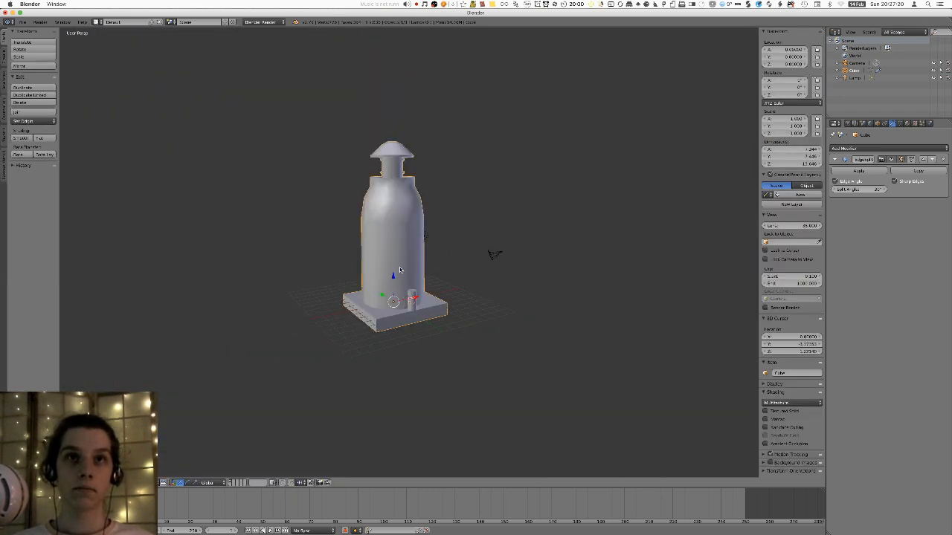
pyautogui.press('Tab')
pyautogui.keyDown('shift'); pyautogui.moveTo(403, 251); pyautogui.dragTo(427, 290, button='middle'); pyautogui.keyUp('shift')
pyautogui.press('Tab')
pyautogui.scroll(3, 431, 290)
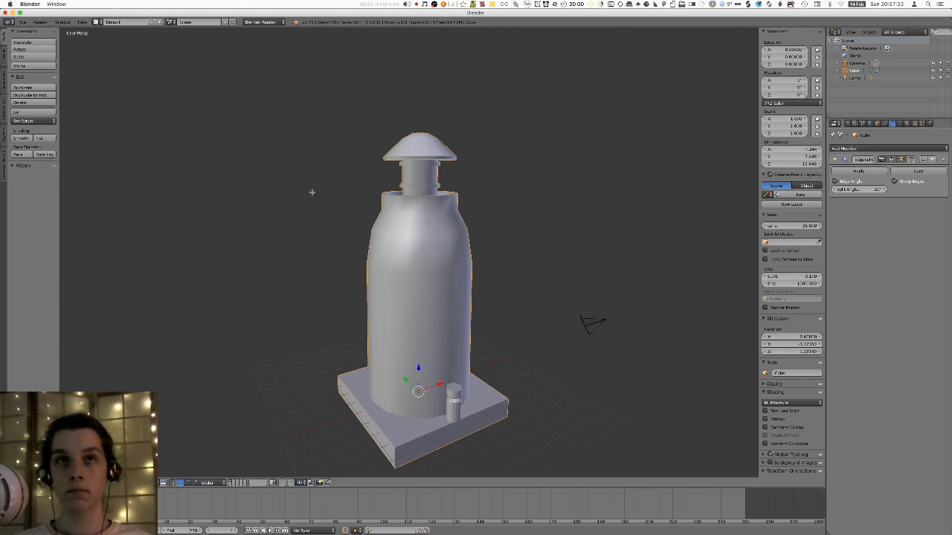
# - Select the entire lighthouse mesh and unwrap it with Smart UV Project using the default settings
pyautogui.press('Tab')
pyautogui.press('a')
pyautogui.press('u')
pyautogui.click(481, 227)
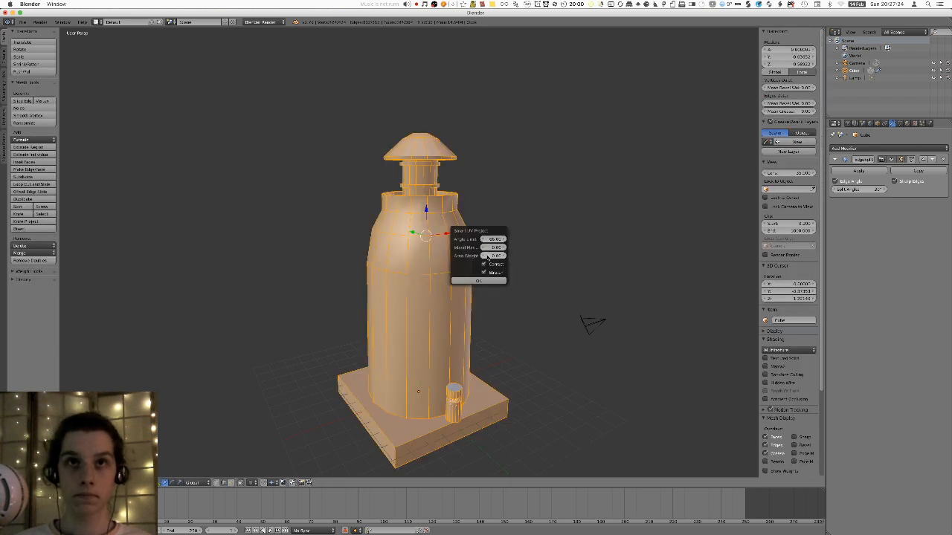
pyautogui.click(480, 281)
pyautogui.press('a')
pyautogui.press('Tab')
# - Switch to the UV Editing layout and display the blank lighthouse texture image in the image editor
pyautogui.click(107, 20)
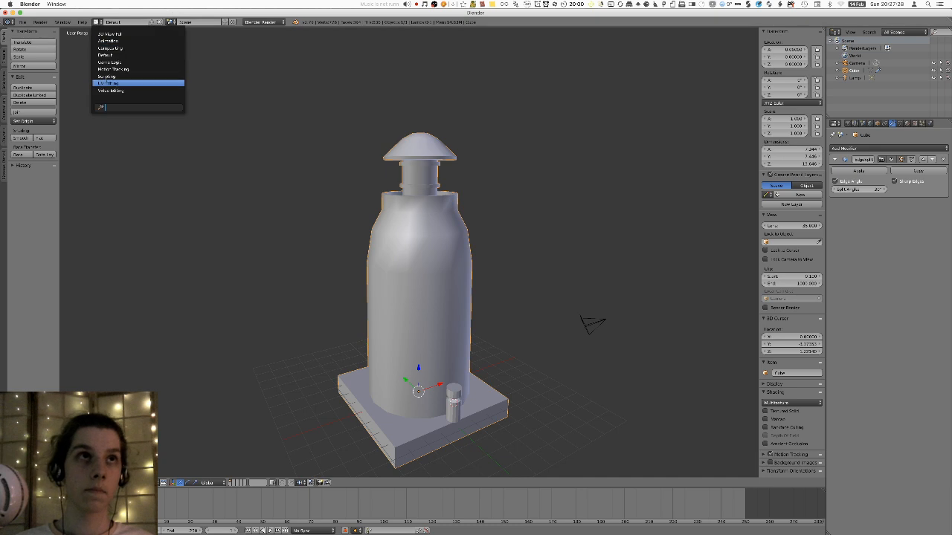
pyautogui.click(127, 79)
pyautogui.scroll(-10, 837, 273)
pyautogui.moveTo(836, 273); pyautogui.dragTo(866, 284, button='middle')
pyautogui.press('KP_Decimal')
pyautogui.press('n')
pyautogui.press('n')
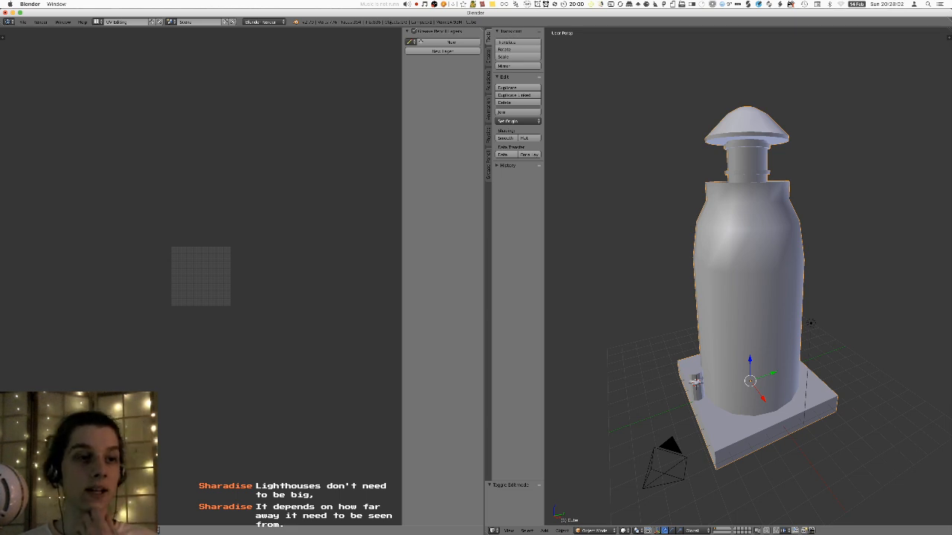
pyautogui.click(82, 455)
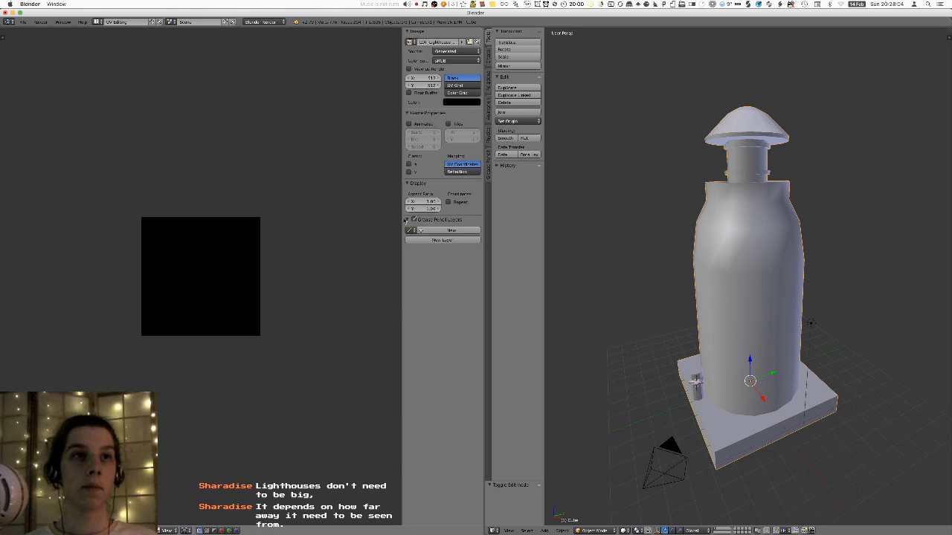
# - Select the entire mesh in Edit Mode and assign the blank lighthouse image to its UV layout
pyautogui.scroll(5, 189, 283)
pyautogui.scroll(-2, 300, 265)
pyautogui.press('Tab')
pyautogui.press('a')
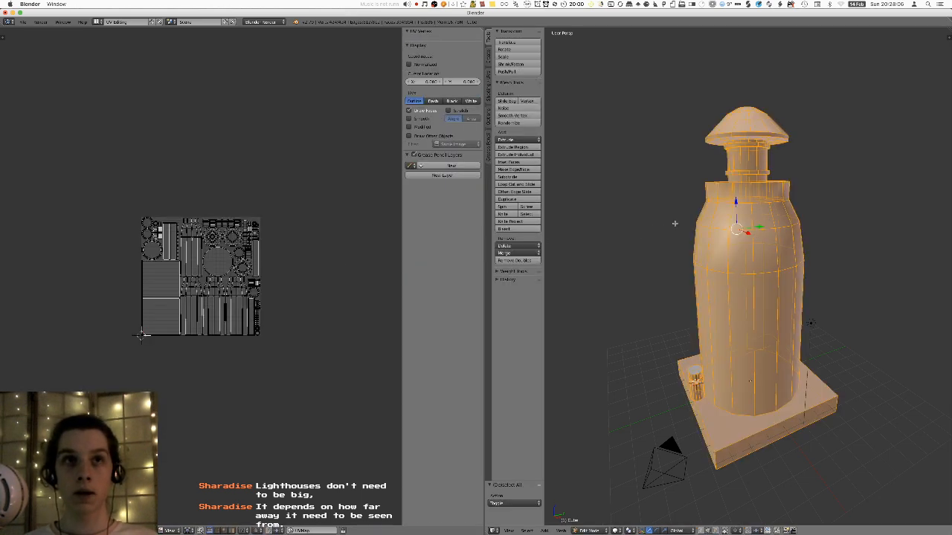
pyautogui.click(90, 531)
pyautogui.click(97, 456)
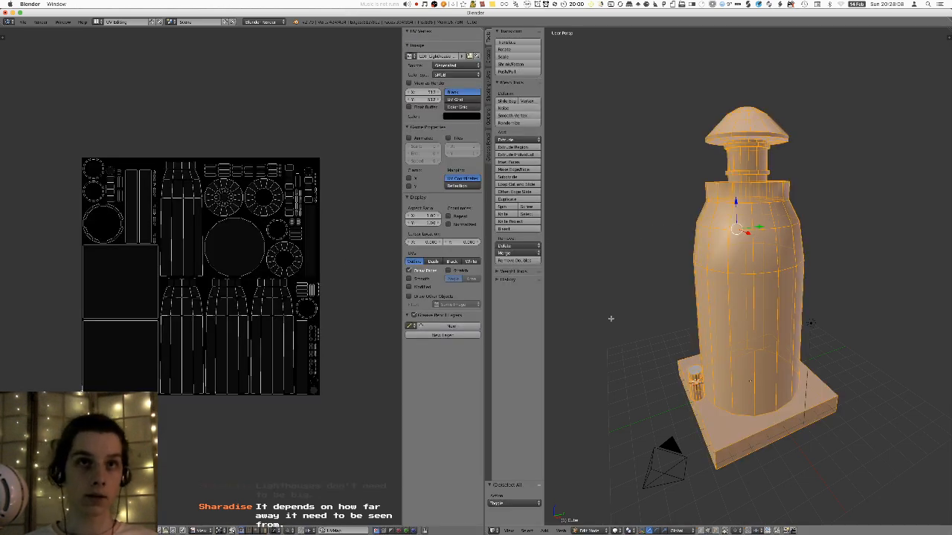
pyautogui.press('a')
pyautogui.press('Tab')
# - Return to the Default layout and set the render bake mode to Ambient Occlusion
pyautogui.click(119, 21)
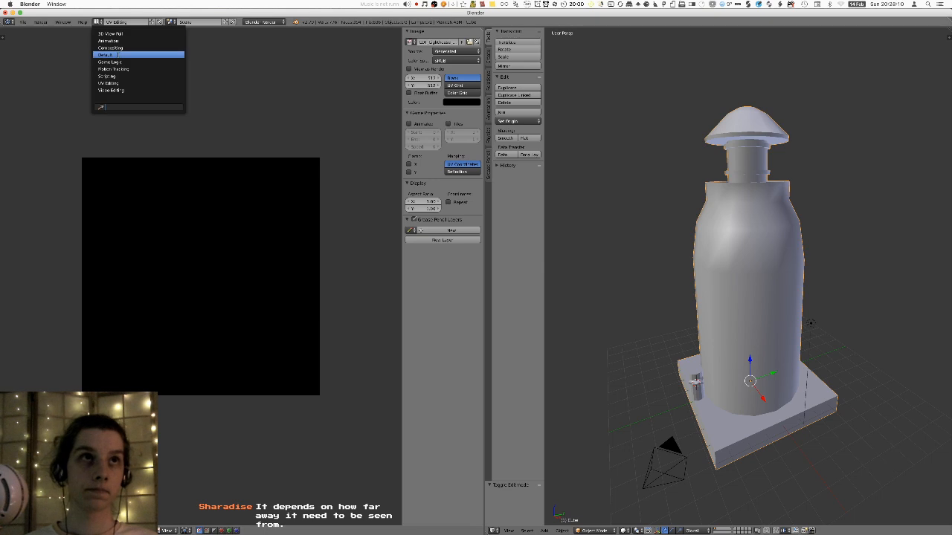
pyautogui.click(126, 52)
pyautogui.scroll(1, 550, 234)
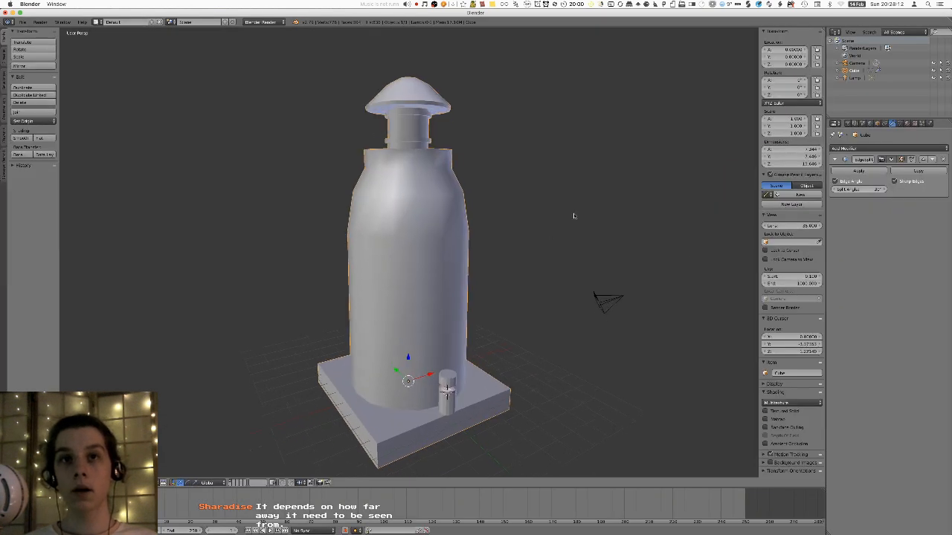
pyautogui.click(848, 124)
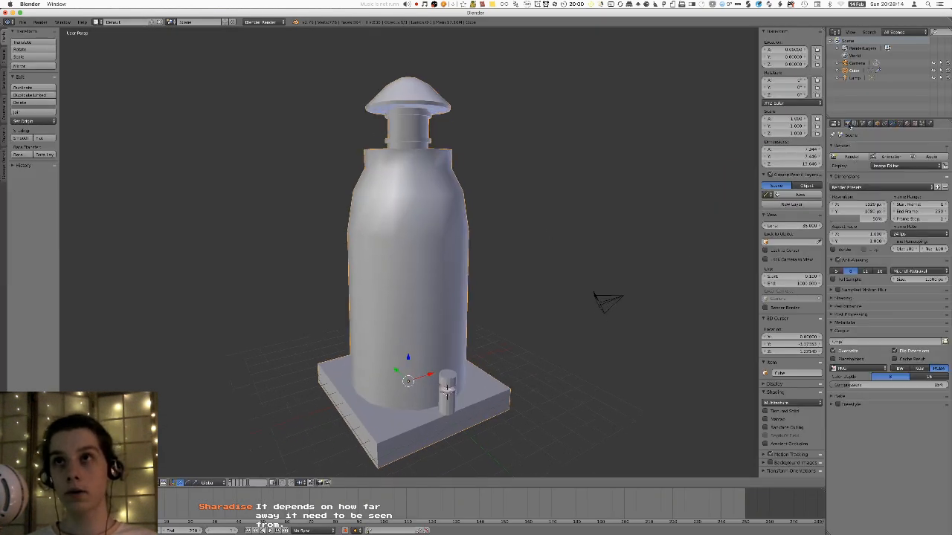
pyautogui.click(841, 397)
pyautogui.click(909, 417)
pyautogui.click(907, 394)
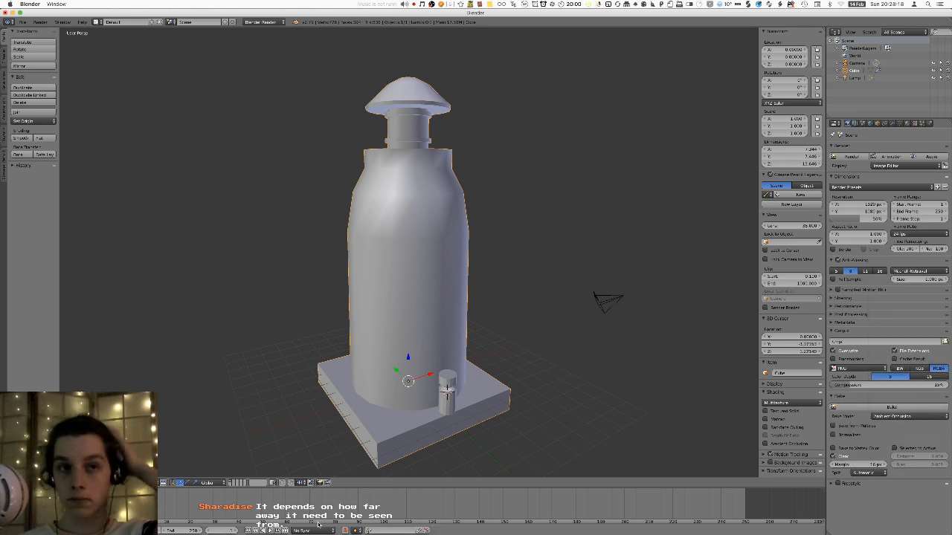
# - Set the viewport shading to Texture and bake the ambient occlusion onto the lighthouse image
pyautogui.click(142, 482)
pyautogui.click(145, 449)
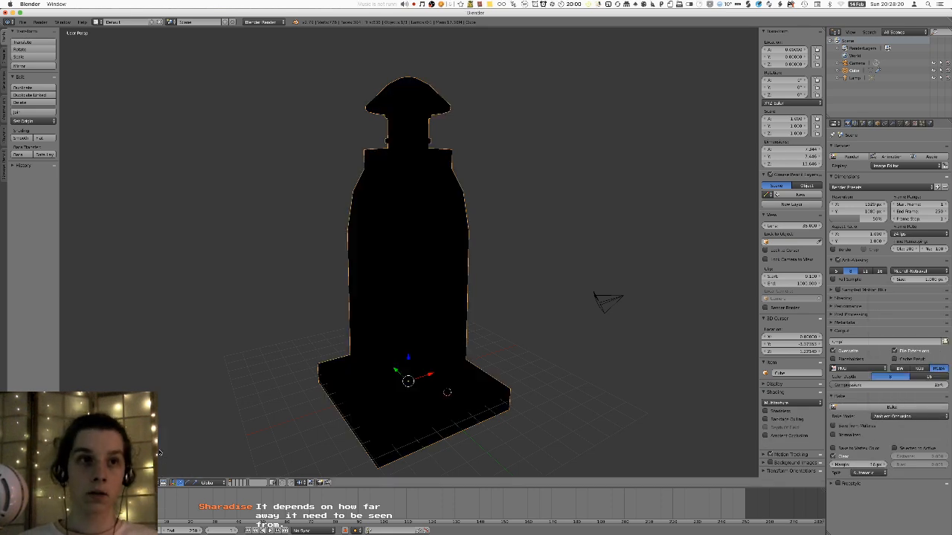
pyautogui.click(891, 407)
pyautogui.moveTo(542, 322); pyautogui.dragTo(472, 301, button='middle')
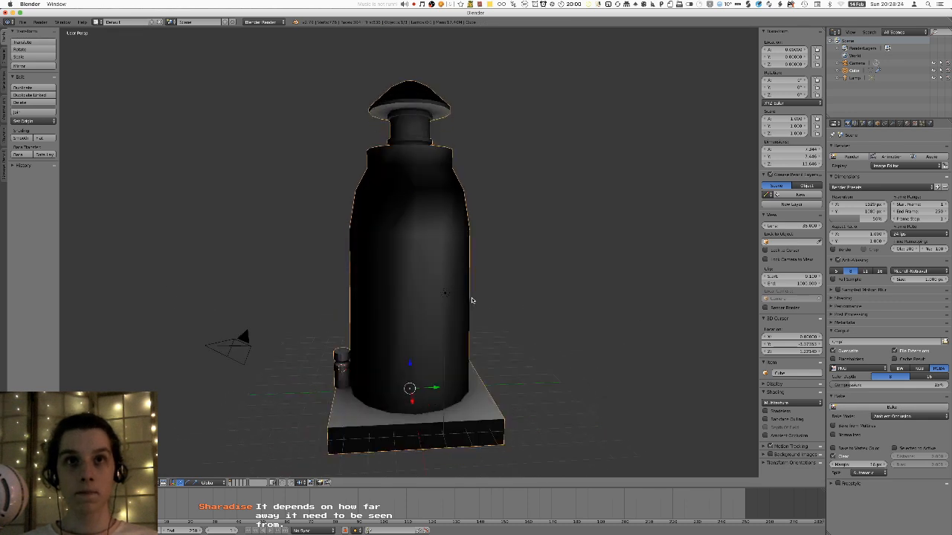
# - Delete the lamp and the camera from the scene
pyautogui.rightClick(446, 294)
pyautogui.press('x')
pyautogui.click(446, 294)
pyautogui.rightClick(207, 351)
pyautogui.press('x')
pyautogui.click(206, 348)
# - Examine the baked ambient occlusion shading on the lantern room, column and base
pyautogui.moveTo(206, 346); pyautogui.dragTo(410, 316, button='middle')
pyautogui.rightClick(410, 318)
pyautogui.scroll(4, 407, 350)
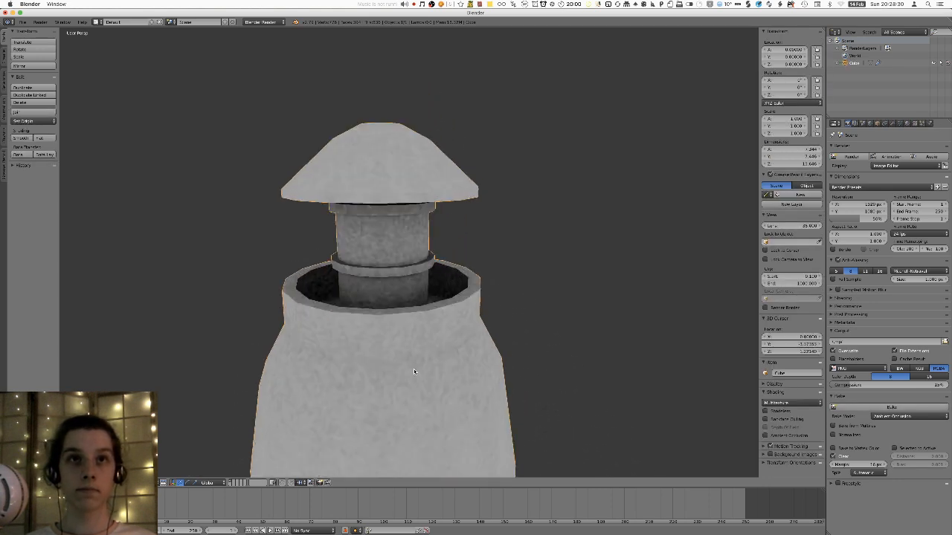
pyautogui.scroll(3, 413, 364)
pyautogui.scroll(-10, 348, 233)
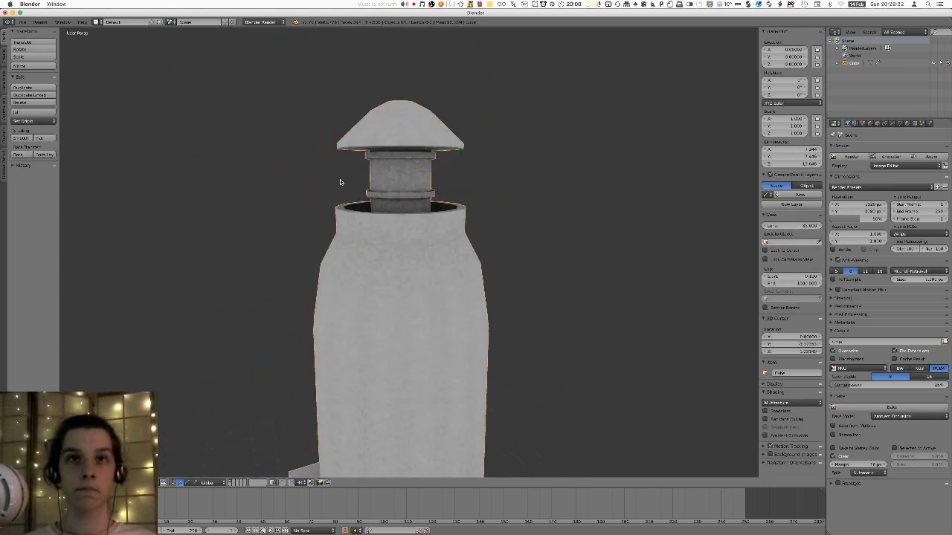
pyautogui.moveTo(325, 173); pyautogui.dragTo(280, 168, button='middle')
pyautogui.scroll(-6, 349, 168)
pyautogui.scroll(7, 297, 183)
pyautogui.press('Tab')
pyautogui.moveTo(411, 316)
pyautogui.mouseDown(button='middle')
pyautogui.moveTo(396, 336)
pyautogui.moveTo(390, 309)
pyautogui.moveTo(417, 307)
pyautogui.mouseUp(button='middle')
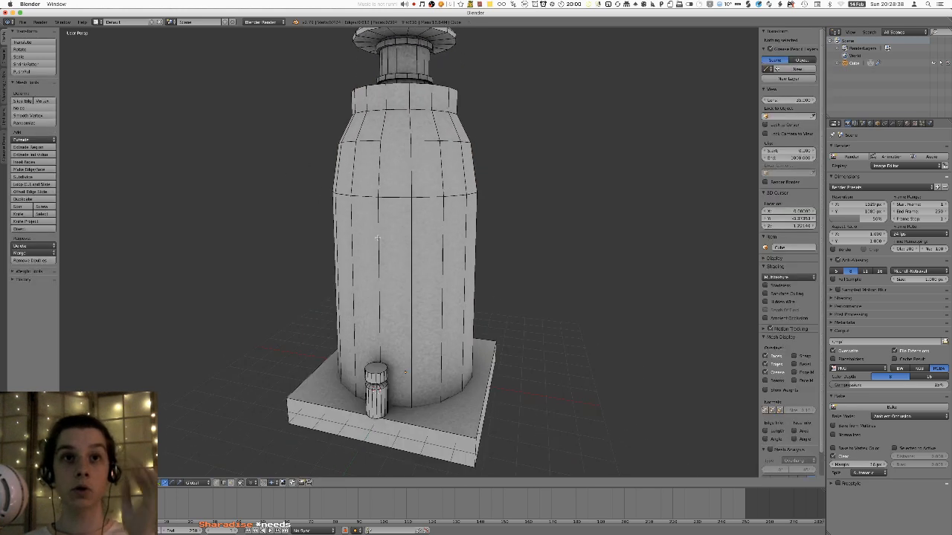
pyautogui.rightClick(451, 265)
pyautogui.moveTo(452, 265); pyautogui.dragTo(408, 245, button='middle')
pyautogui.keyDown('shift'); pyautogui.moveTo(401, 331); pyautogui.dragTo(407, 302, button='middle'); pyautogui.keyUp('shift')
pyautogui.scroll(4, 407, 301)
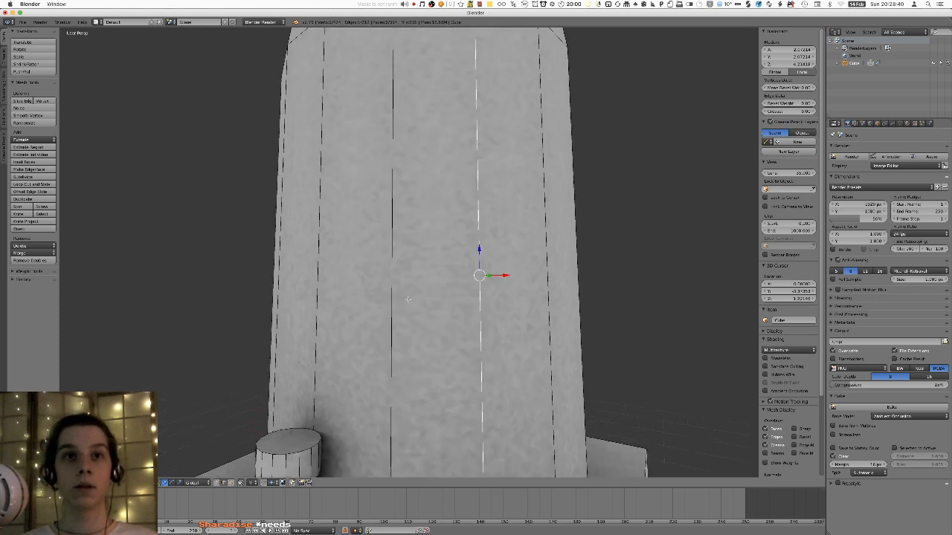
pyautogui.scroll(-2, 407, 301)
pyautogui.hotkey('ctrl', 'r')
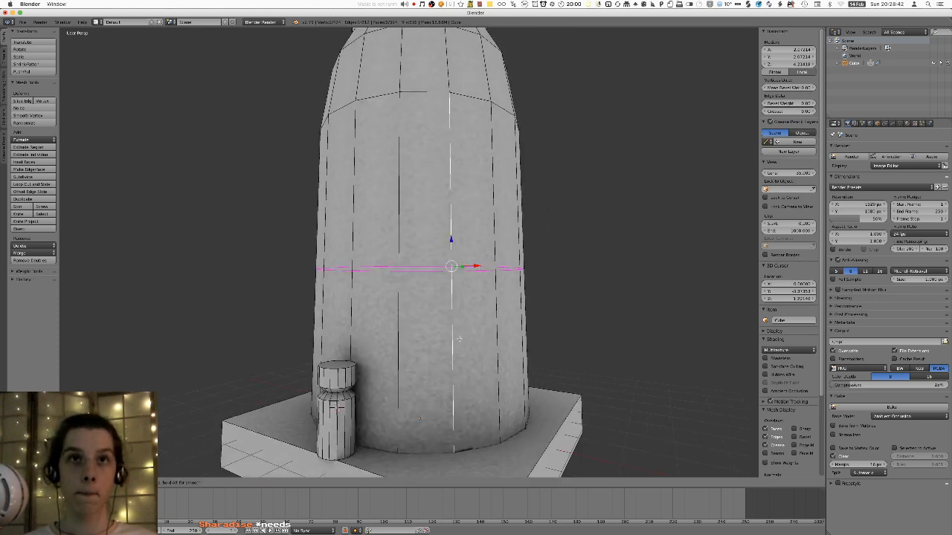
pyautogui.press('Escape')
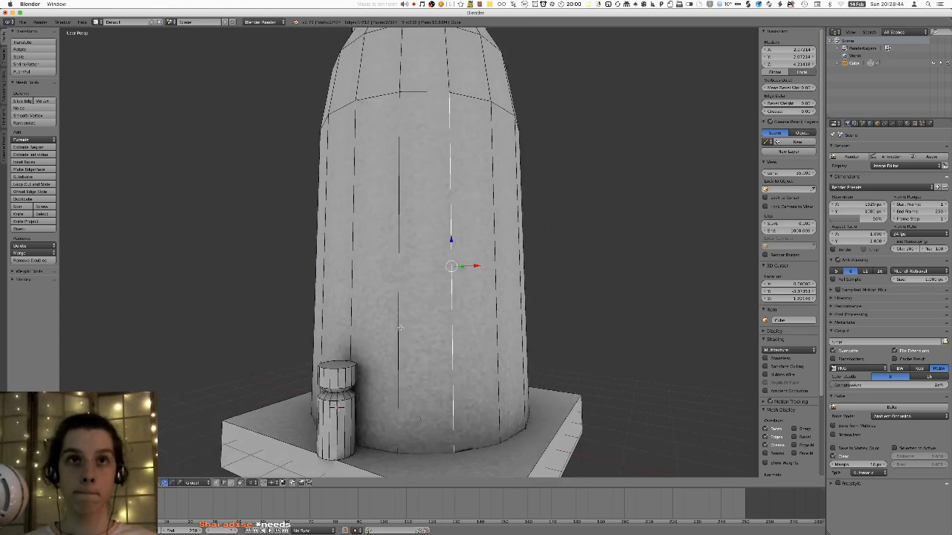
pyautogui.keyDown('shift'); pyautogui.moveTo(405, 289); pyautogui.dragTo(405, 325, button='middle'); pyautogui.keyUp('shift')
pyautogui.scroll(-3, 358, 305)
pyautogui.moveTo(317, 259); pyautogui.dragTo(321, 264, button='middle')
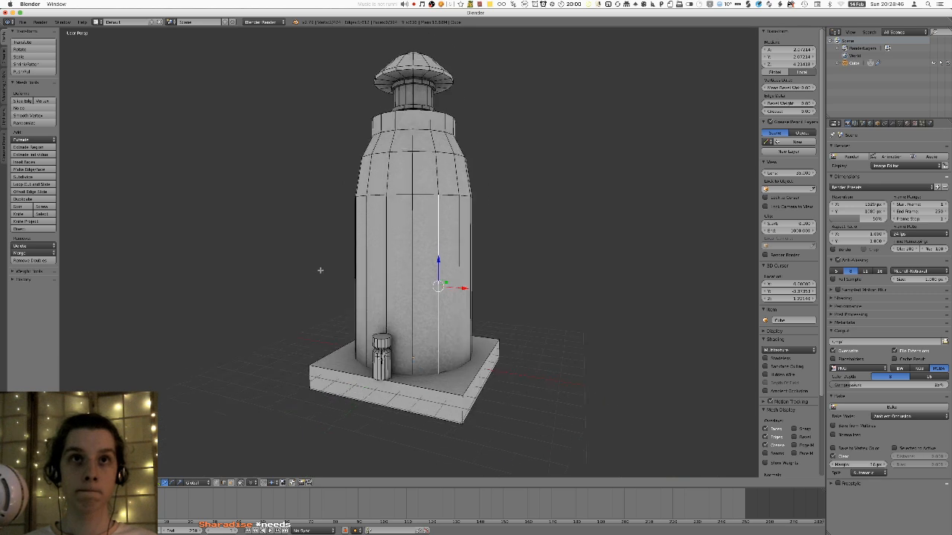
pyautogui.press('a')
# - Examine the lighthouse's overall proportions and the lantern room from above and below
pyautogui.moveTo(479, 244); pyautogui.dragTo(468, 258, button='middle')
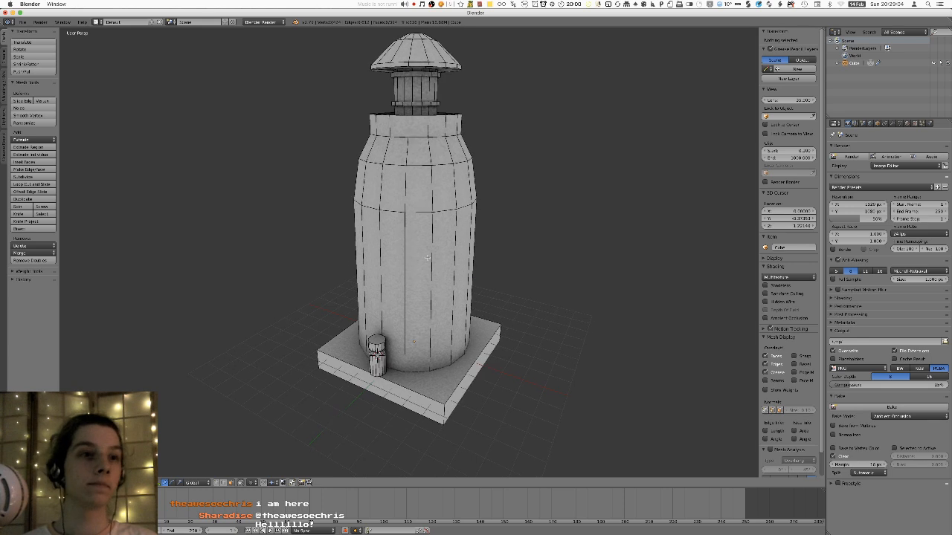
pyautogui.scroll(-2, 394, 257)
pyautogui.keyDown('shift'); pyautogui.moveTo(369, 258); pyautogui.dragTo(359, 309, button='middle'); pyautogui.keyUp('shift')
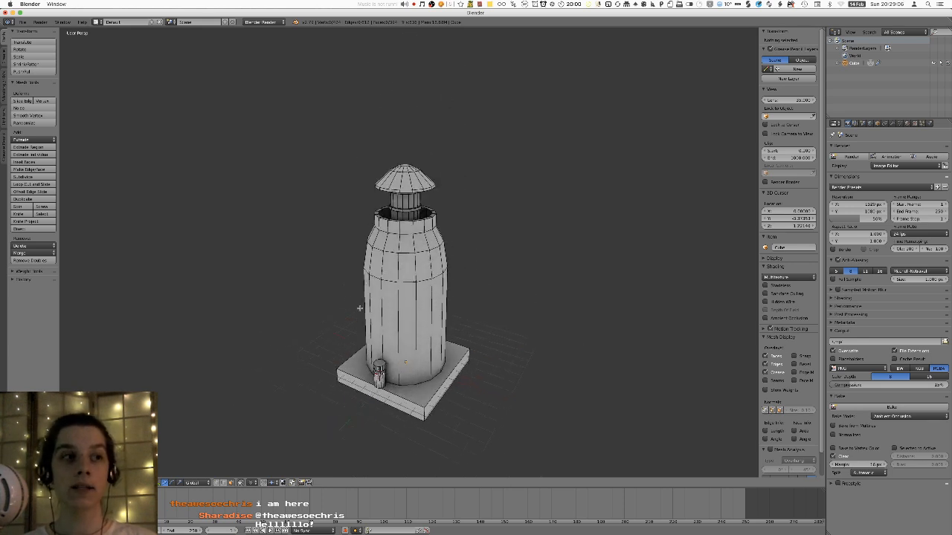
pyautogui.scroll(3, 360, 309)
pyautogui.rightClick(396, 262)
pyautogui.keyDown('shift'); pyautogui.moveTo(396, 262); pyautogui.dragTo(390, 357, button='middle'); pyautogui.keyUp('shift')
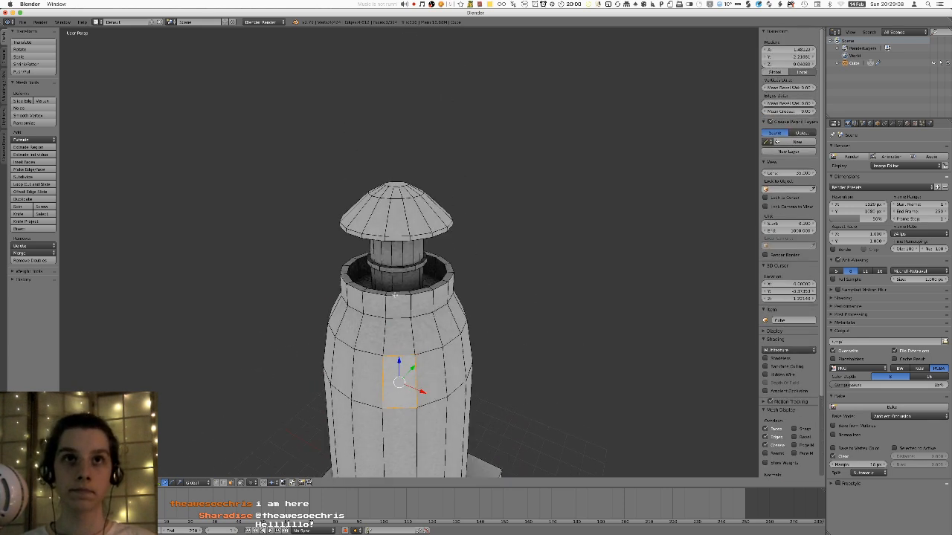
pyautogui.scroll(7, 389, 298)
pyautogui.press('Tab')
pyautogui.scroll(-5, 396, 285)
pyautogui.press('Tab')
pyautogui.moveTo(439, 249); pyautogui.dragTo(459, 189, button='middle')
pyautogui.rightClick(413, 202)
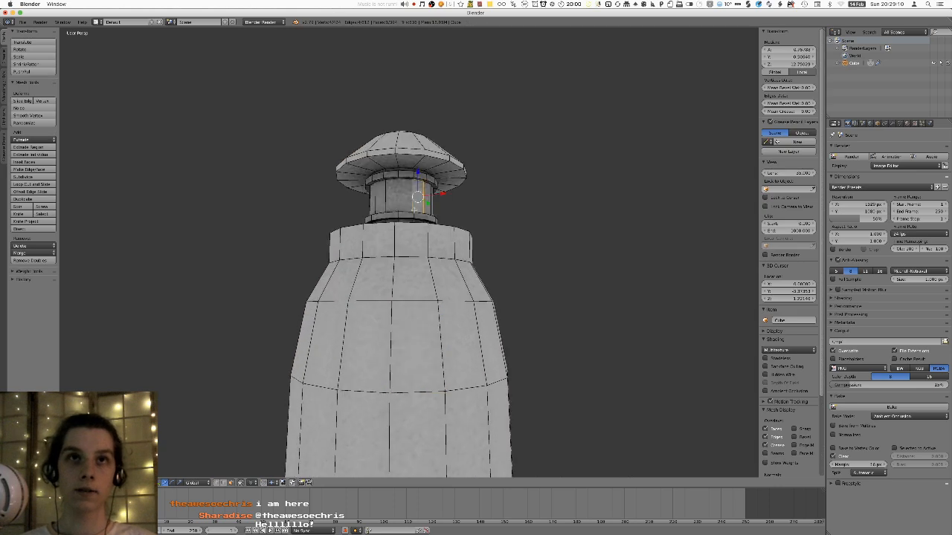
# - Select the domed roof's faces and grow the selection down to the ring just beneath the roof
pyautogui.keyDown('alt'); pyautogui.rightClick(403, 156); pyautogui.keyUp('alt')
pyautogui.keyDown('alt'); pyautogui.rightClick(378, 150); pyautogui.keyUp('alt')
pyautogui.press('ctrl+KP_Add')
pyautogui.press('ctrl+KP_Add')
pyautogui.press('ctrl+KP_Add')
pyautogui.press('ctrl+KP_Add')
pyautogui.press('ctrl+KP_Add')
pyautogui.press('ctrl+KP_Add')
pyautogui.press('ctrl+KP_Add')
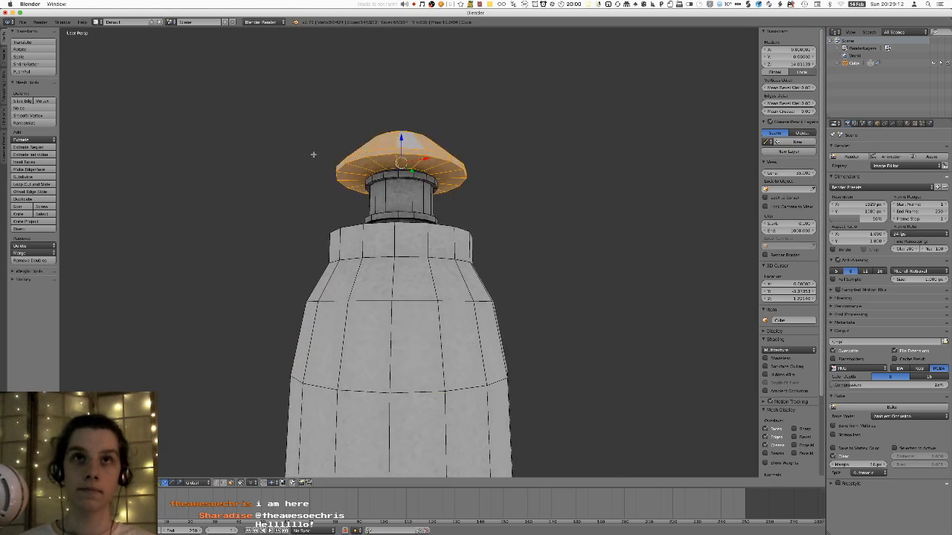
# - Raise the selected roof and upper ring along Z to heighten the lantern room, and check the silhouette in Object Mode
pyautogui.moveTo(339, 95); pyautogui.dragTo(344, 117, button='middle')
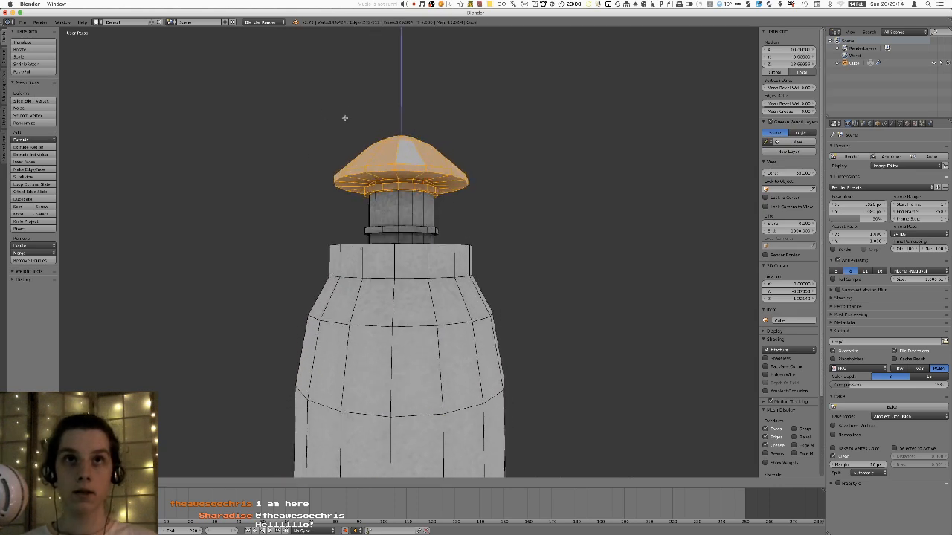
pyautogui.press('g')
pyautogui.press('z')
pyautogui.click(354, 83)
pyautogui.press('Tab')
pyautogui.moveTo(355, 82); pyautogui.dragTo(361, 90, button='middle')
pyautogui.scroll(-8, 379, 115)
pyautogui.scroll(10, 387, 119)
pyautogui.press('Tab')
# - Shrink the selection to the domed roof alone and raise it along Z off the upper ring
pyautogui.keyDown('shift'); pyautogui.moveTo(408, 41); pyautogui.dragTo(456, 122, button='middle'); pyautogui.keyUp('shift')
pyautogui.press('ctrl+KP_Subtract')
pyautogui.press('ctrl+KP_Subtract')
pyautogui.press('ctrl+KP_Subtract')
pyautogui.press('g')
pyautogui.press('z')
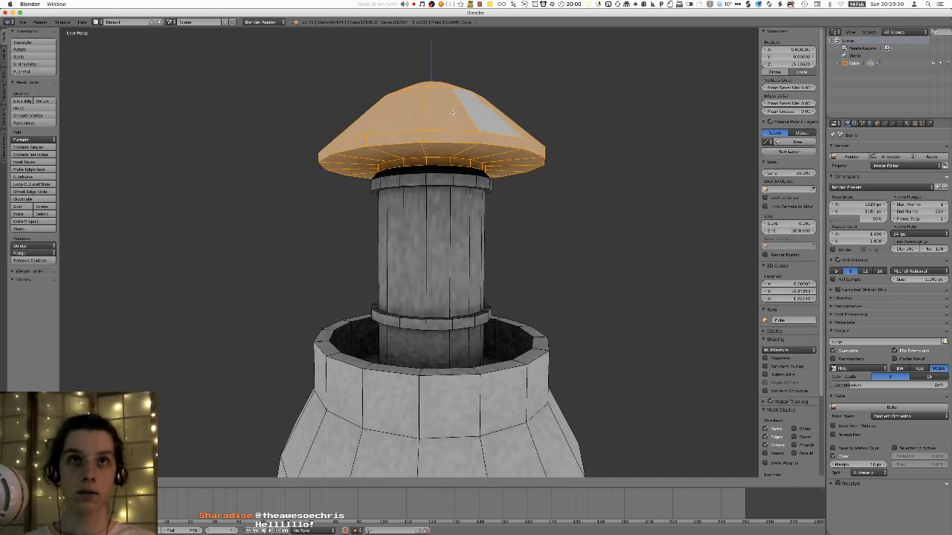
pyautogui.rightClick(338, 119)
pyautogui.press('ctrl+KP_Subtract')
pyautogui.press('g')
pyautogui.press('z')
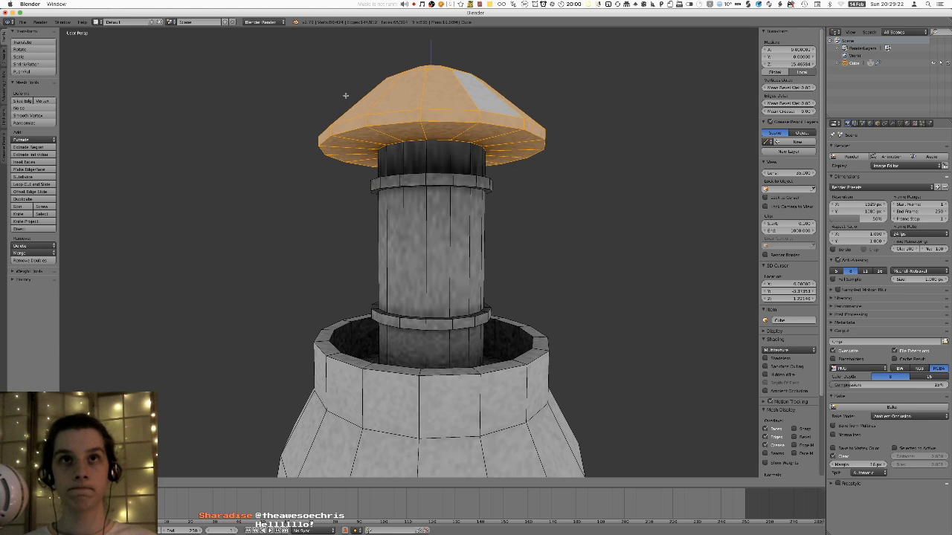
pyautogui.click(337, 112)
# - Fine-tune the domed roof's height along Z so a short neck remains above the upper ring
pyautogui.scroll(-3, 340, 136)
pyautogui.press('g')
pyautogui.press('z')
pyautogui.click(316, 180)
# - Examine the lighthouse's proportions in Object Mode, from the lantern room down to the base and reference figure
pyautogui.press('Tab')
pyautogui.scroll(-6, 440, 211)
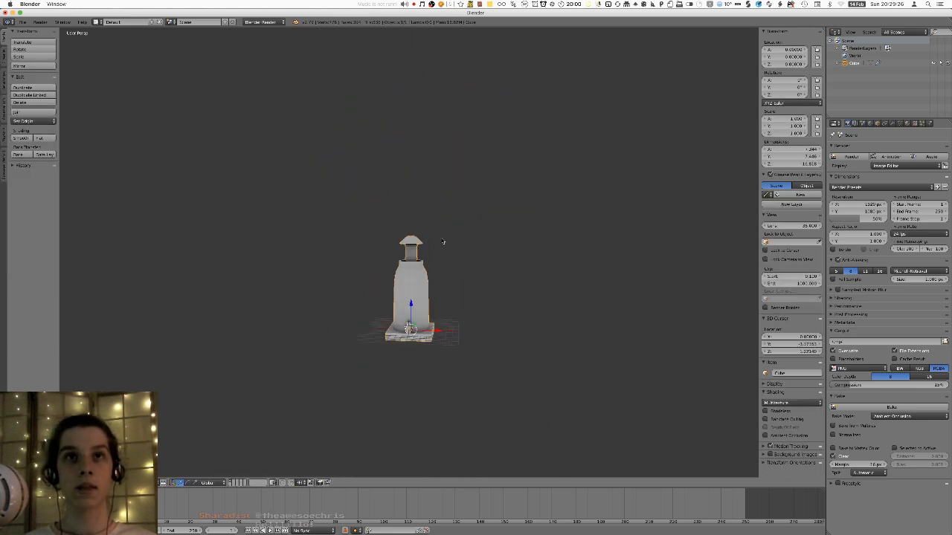
pyautogui.scroll(2, 446, 212)
pyautogui.scroll(5, 446, 212)
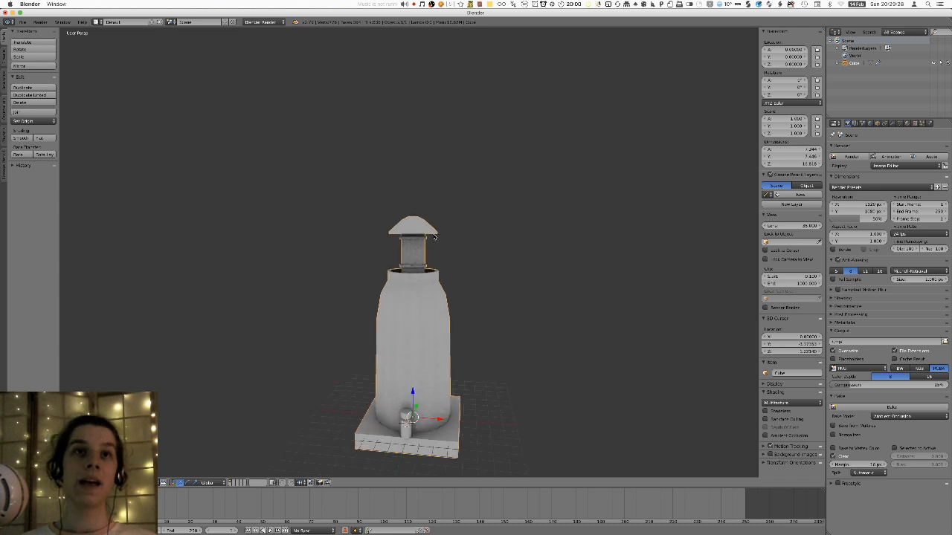
pyautogui.scroll(-2, 420, 238)
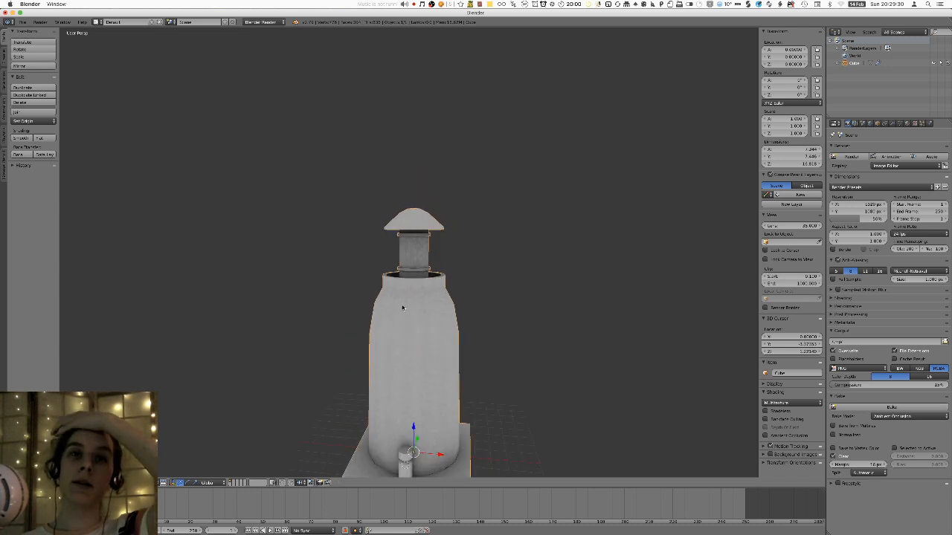
pyautogui.scroll(8, 408, 264)
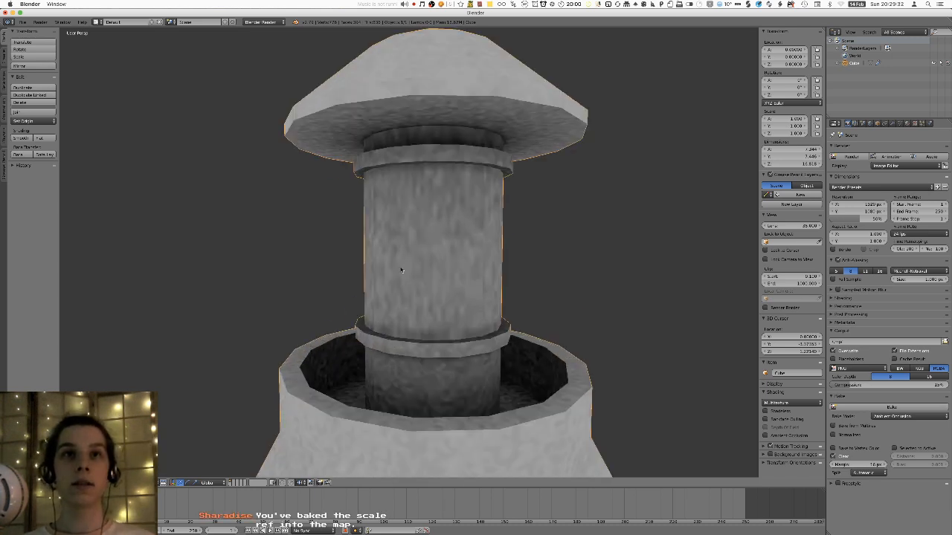
pyautogui.scroll(-5, 427, 162)
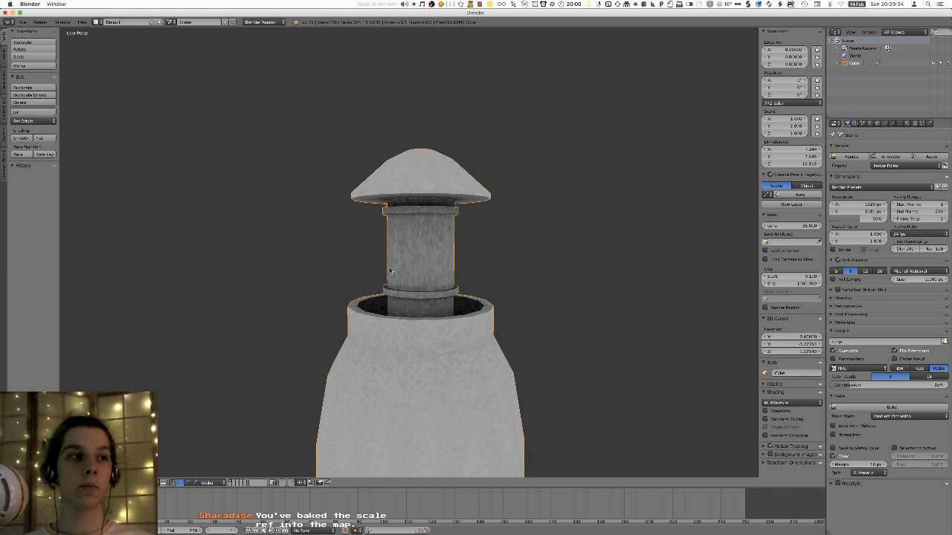
pyautogui.scroll(-7, 401, 239)
pyautogui.moveTo(402, 253); pyautogui.dragTo(384, 262, button='middle')
pyautogui.scroll(7, 384, 262)
pyautogui.moveTo(409, 233); pyautogui.dragTo(427, 297, button='middle')
pyautogui.scroll(-5, 294, 271)
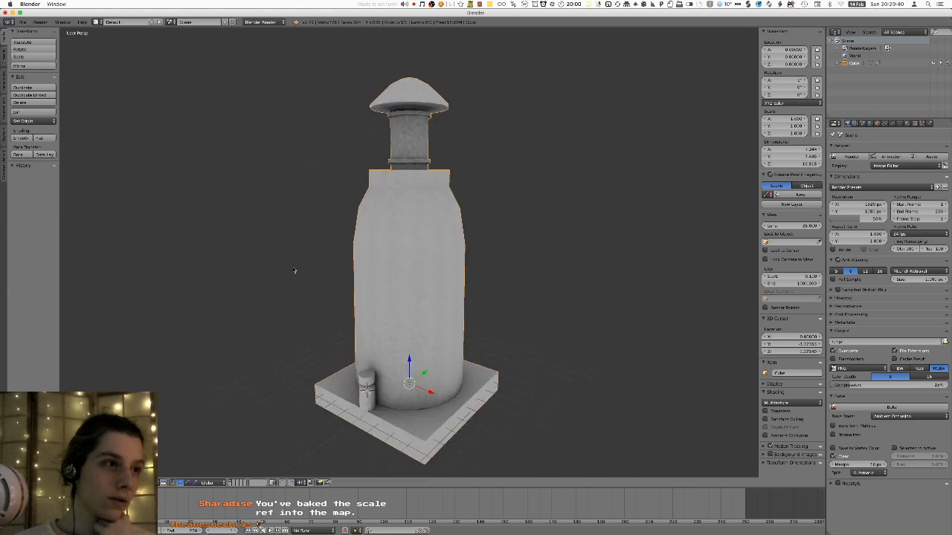
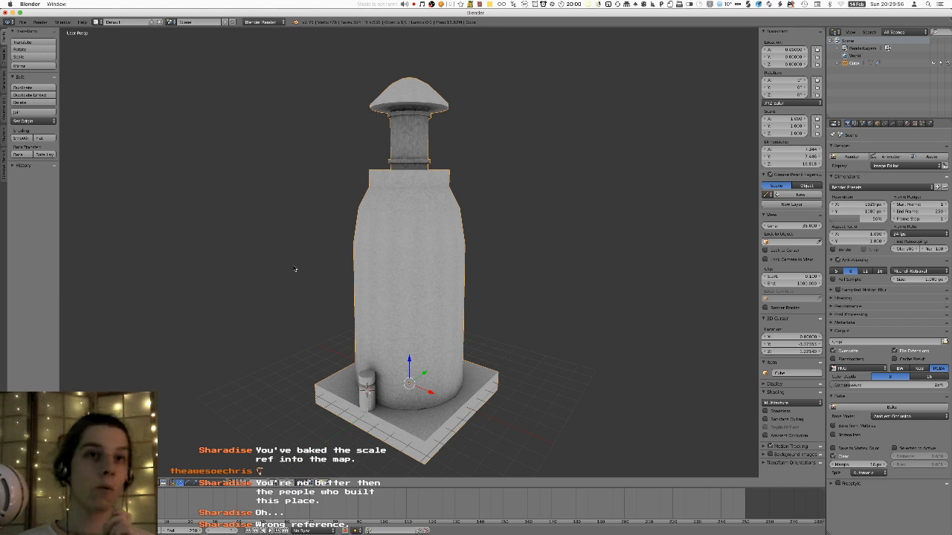
# - Try adding a horizontal edge loop around the domed roof and check its silhouette in Object Mode
pyautogui.press('Tab')
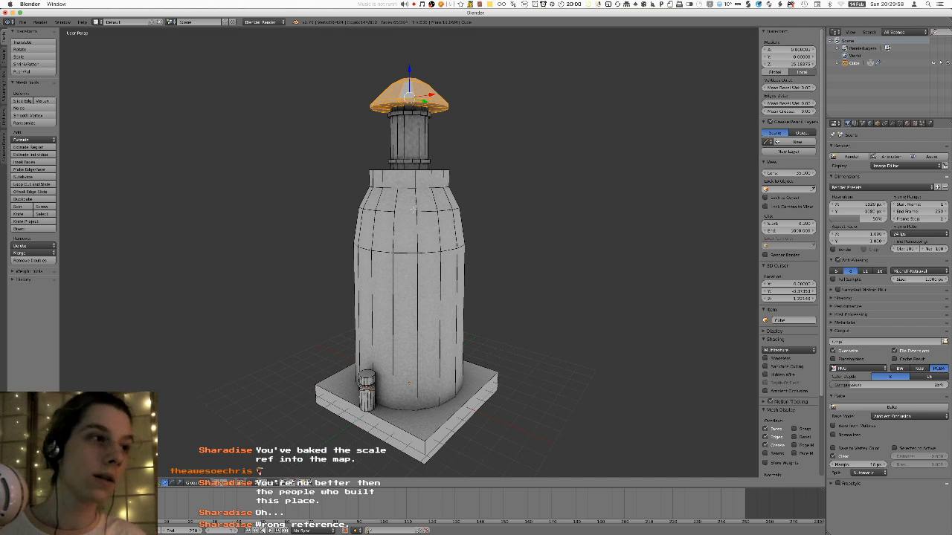
pyautogui.rightClick(415, 87)
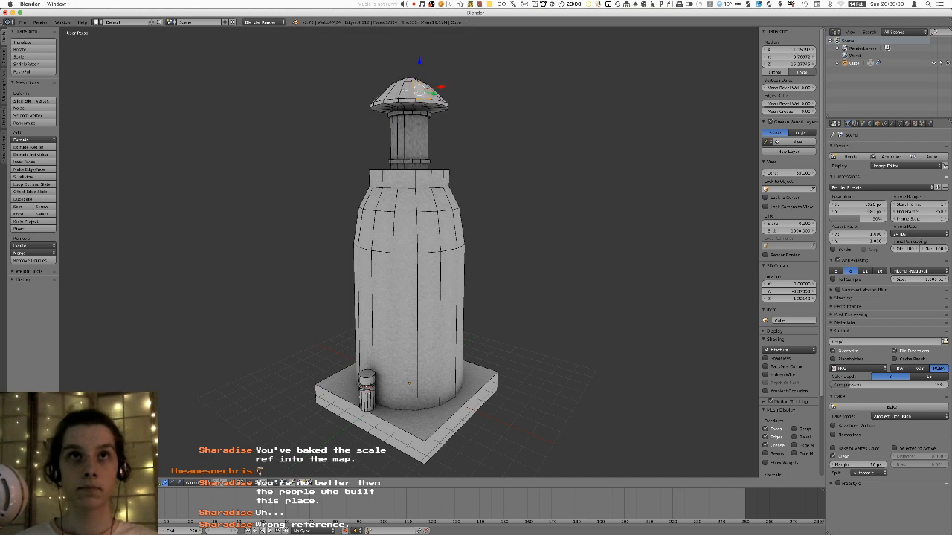
pyautogui.press('KP_Decimal')
pyautogui.scroll(-5, 416, 96)
pyautogui.hotkey('ctrl', 'r')
pyautogui.click(493, 227)
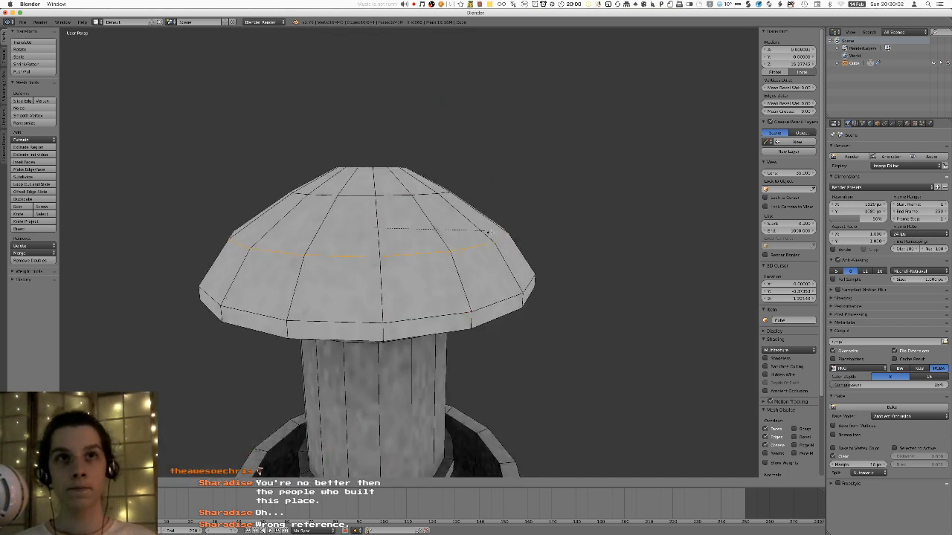
pyautogui.click(398, 216)
pyautogui.scroll(-4, 399, 217)
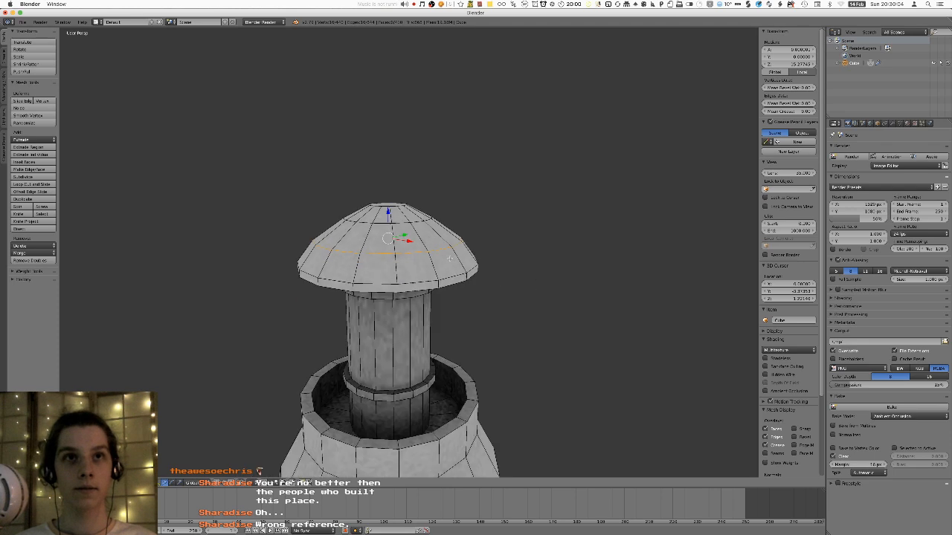
pyautogui.press('Tab')
pyautogui.moveTo(446, 272); pyautogui.dragTo(493, 244, button='middle')
pyautogui.scroll(-2, 487, 249)
# - Undo the edge loop added to the domed roof
pyautogui.press('Tab')
pyautogui.hotkey('ctrl', 'z')
pyautogui.hotkey('ctrl', 'z')
pyautogui.hotkey('ctrl', 'z')
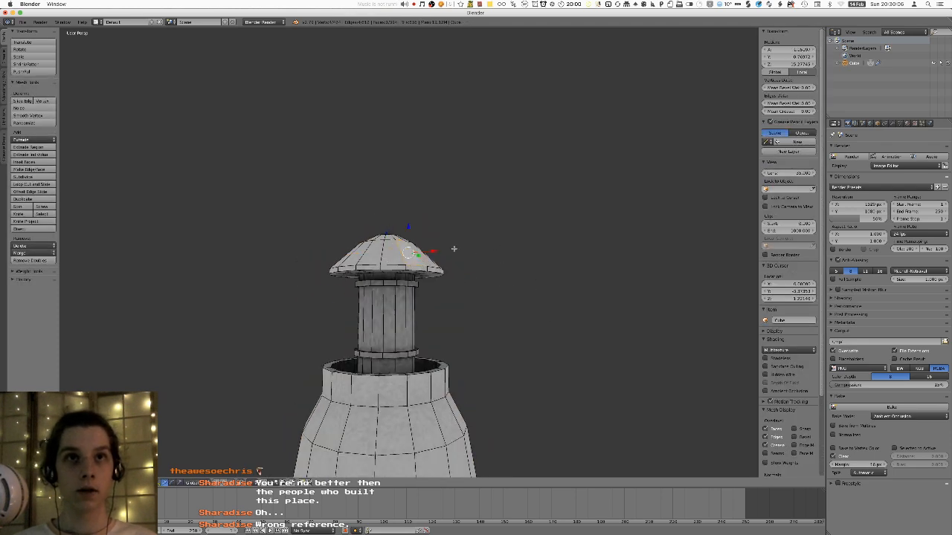
pyautogui.moveTo(454, 249); pyautogui.dragTo(395, 239, button='middle')
pyautogui.scroll(-1, 439, 261)
pyautogui.press('Tab')
pyautogui.press('Tab')
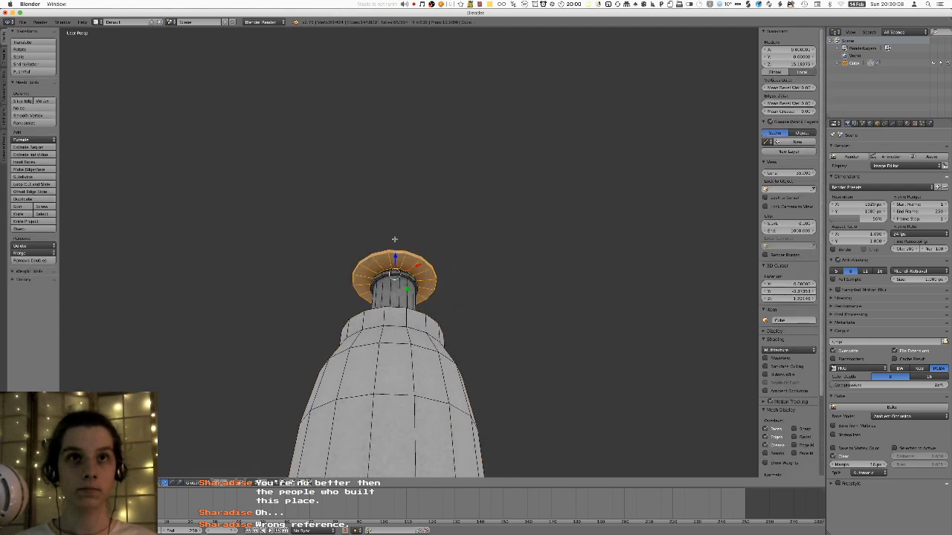
pyautogui.scroll(-5, 382, 269)
pyautogui.moveTo(375, 279); pyautogui.dragTo(406, 306, button='middle')
pyautogui.keyDown('shift'); pyautogui.moveTo(406, 307); pyautogui.dragTo(393, 254, button='middle'); pyautogui.keyUp('shift')
pyautogui.scroll(4, 393, 254)
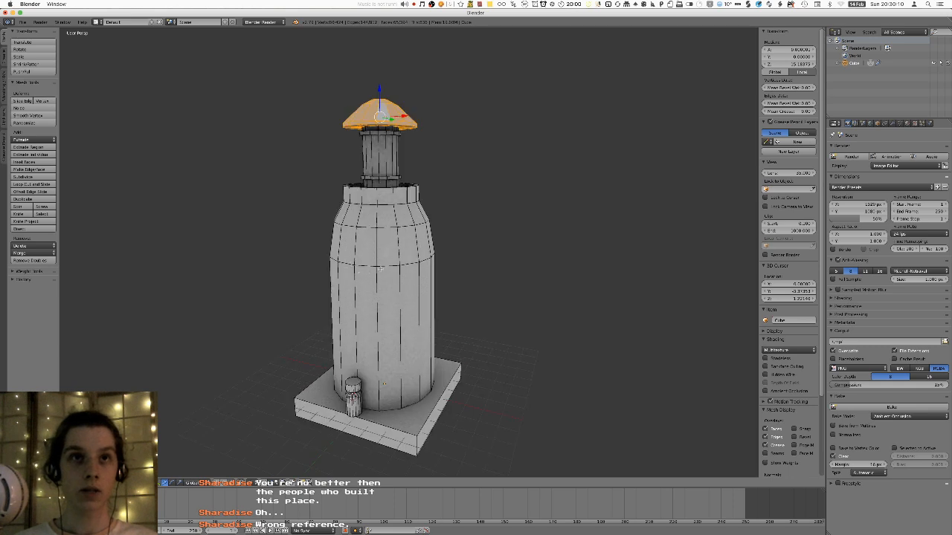
pyautogui.rightClick(421, 283)
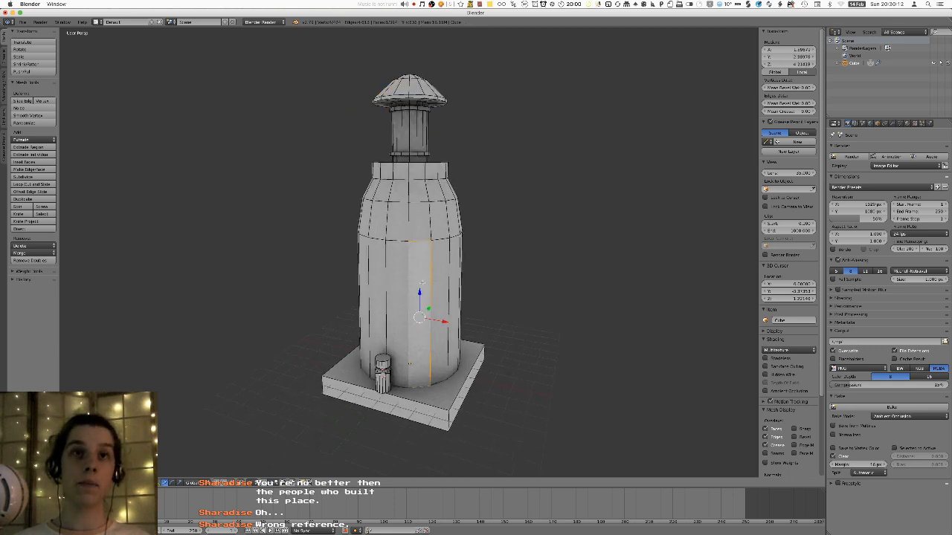
pyautogui.scroll(3, 374, 306)
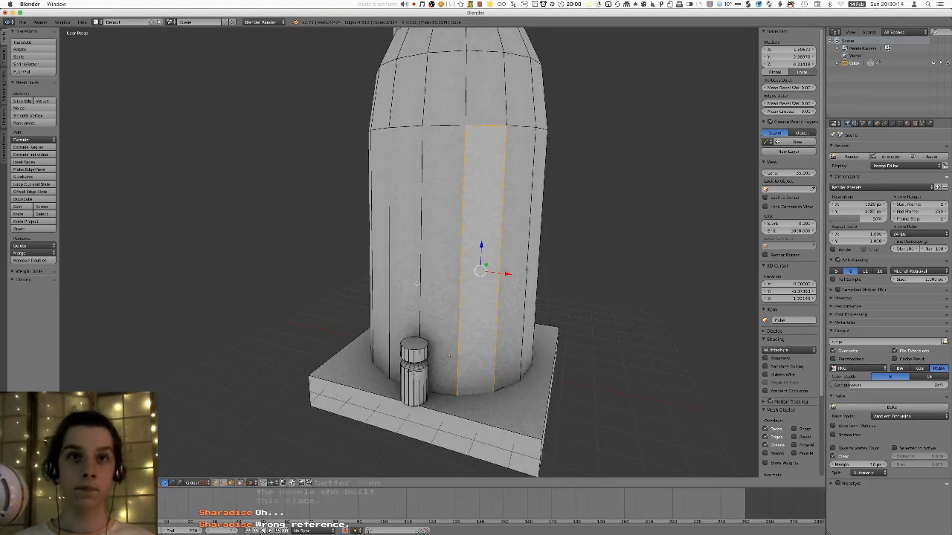
pyautogui.hotkey('ctrl', 'r')
pyautogui.press('Escape')
pyautogui.moveTo(460, 274); pyautogui.dragTo(440, 270, button='middle')
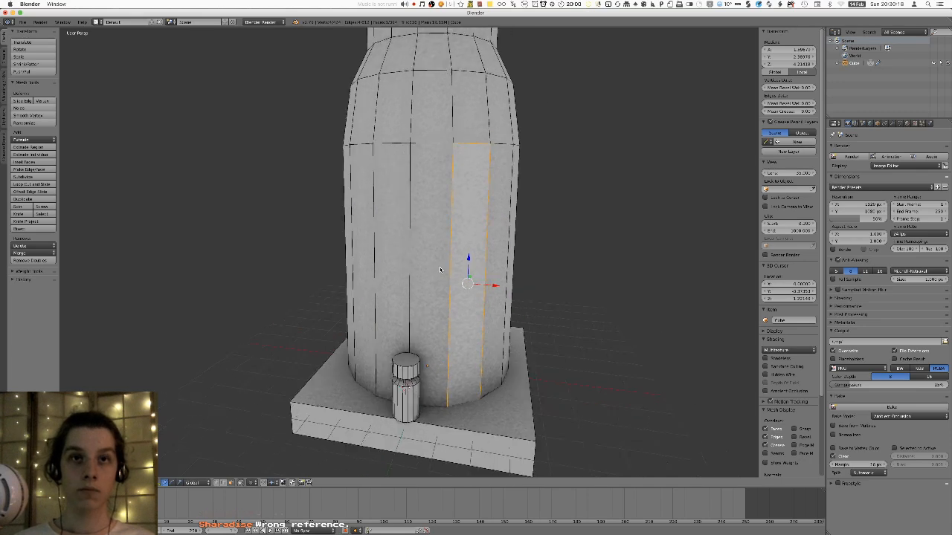
# - Add a cube to the mesh at the reference figure and scale it down
pyautogui.hotkey('shift', 'a')
pyautogui.click(440, 238)
pyautogui.moveTo(540, 236); pyautogui.dragTo(516, 260, button='middle')
pyautogui.scroll(-1, 516, 261)
pyautogui.press('s')
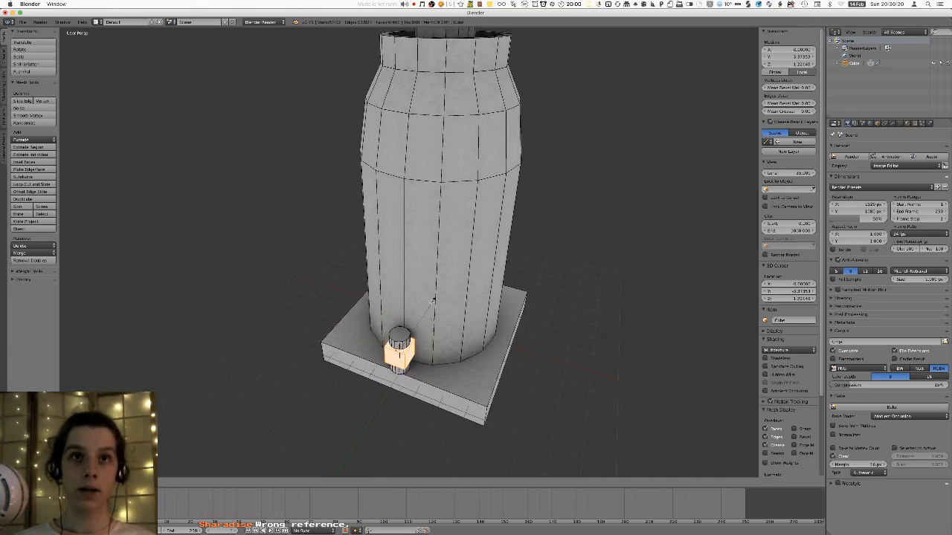
pyautogui.click(415, 327)
# - Move the small cube up from the reference figure and scale it along Z into an upright window block
pyautogui.moveTo(415, 327); pyautogui.dragTo(417, 309, button='middle')
pyautogui.press('g')
pyautogui.click(430, 274)
pyautogui.moveTo(430, 273); pyautogui.dragTo(436, 268, button='middle')
pyautogui.press('s')
pyautogui.press('z')
pyautogui.click(426, 214)
# - Position the window block on the tower wall above the reference figure and adjust its height along Z
pyautogui.press('g')
pyautogui.click(365, 177)
pyautogui.moveTo(365, 176); pyautogui.dragTo(476, 190, button='middle')
pyautogui.press('g')
pyautogui.press('z')
pyautogui.click(371, 155)
# - Flatten the window block along Y and slide it along Y until it sits partly in the tower wall
pyautogui.press('s')
pyautogui.press('y')
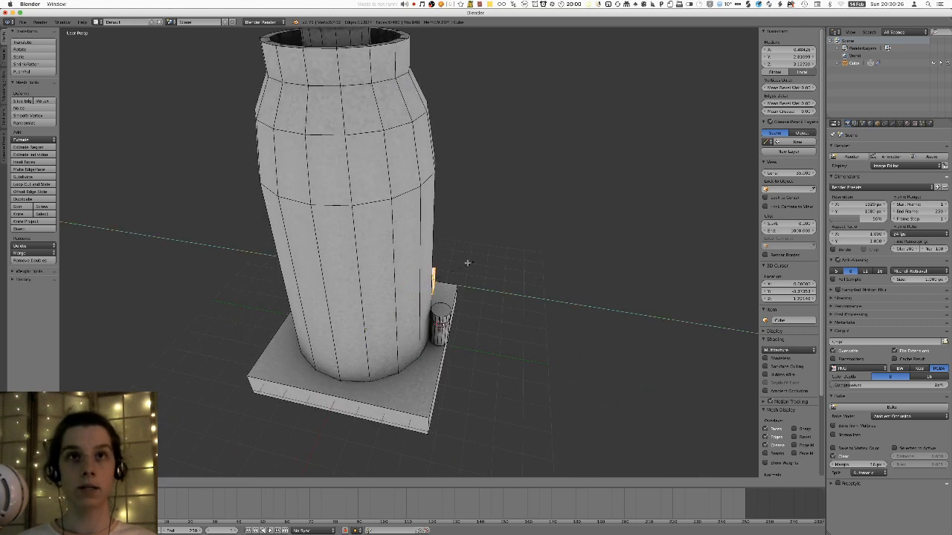
pyautogui.click(467, 263)
pyautogui.moveTo(468, 263); pyautogui.dragTo(451, 271, button='middle')
pyautogui.press('g')
pyautogui.press('y')
pyautogui.click(497, 294)
pyautogui.press('g')
pyautogui.press('y')
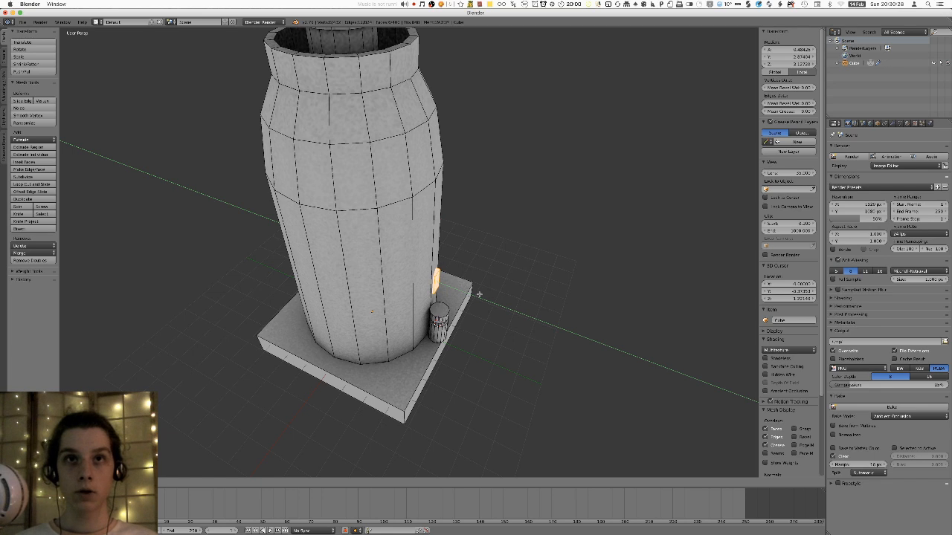
pyautogui.click(470, 290)
# - Check the window block's depth in wireframe, switch the viewport to solid shading, and adjust the block along Z
pyautogui.press('z')
pyautogui.press('z')
pyautogui.moveTo(470, 290); pyautogui.dragTo(476, 253, button='middle')
pyautogui.press('z')
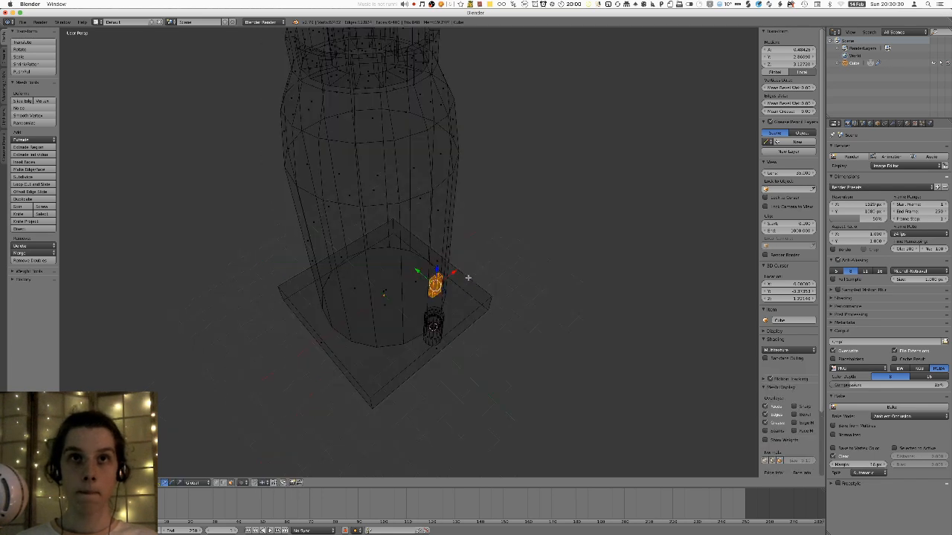
pyautogui.press('z')
pyautogui.press('g')
pyautogui.press('z')
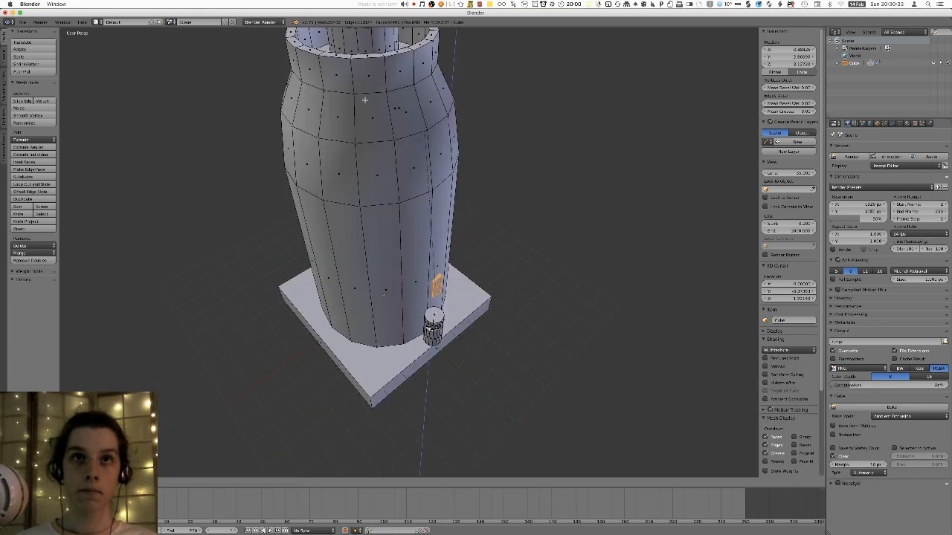
pyautogui.click(333, 456)
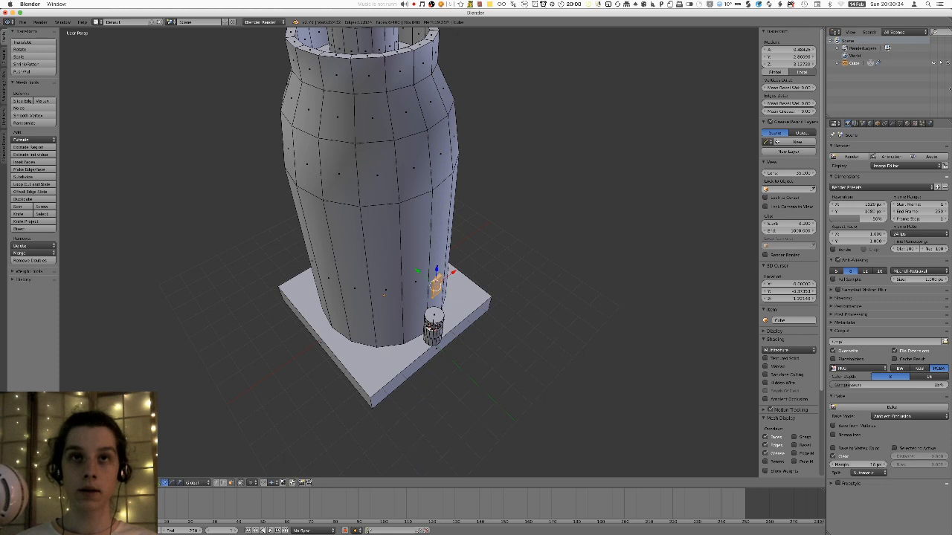
# - Set the lighthouse material's diffuse intensity to 1.000 and brighten its diffuse color to white
pyautogui.press('Tab')
pyautogui.click(906, 123)
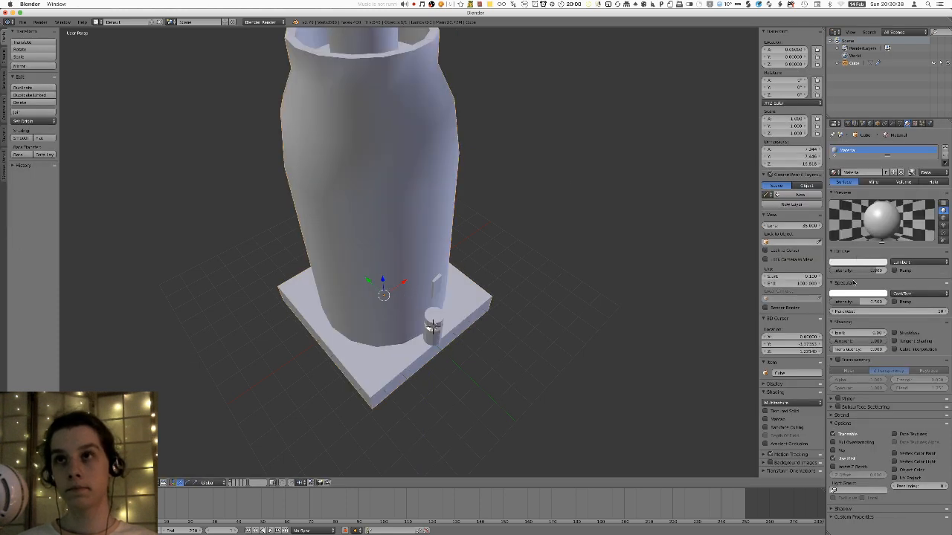
pyautogui.moveTo(849, 271); pyautogui.dragTo(881, 271)
pyautogui.press('Tab')
pyautogui.press('Tab')
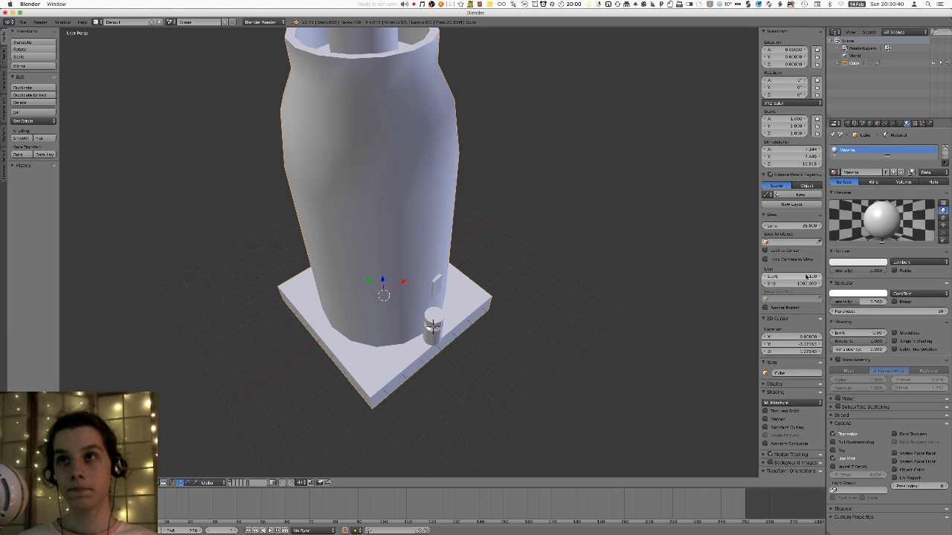
pyautogui.click(878, 262)
pyautogui.moveTo(880, 174)
pyautogui.mouseDown()
pyautogui.moveTo(881, 194)
pyautogui.moveTo(880, 160)
pyautogui.mouseUp()
# - Try duplicating the window block in Edit Mode, and undo the duplicate
pyautogui.press('Tab')
pyautogui.moveTo(325, 378); pyautogui.dragTo(363, 333, button='middle')
pyautogui.moveTo(431, 303); pyautogui.dragTo(356, 318, button='middle')
pyautogui.hotkey('shift', 'd')
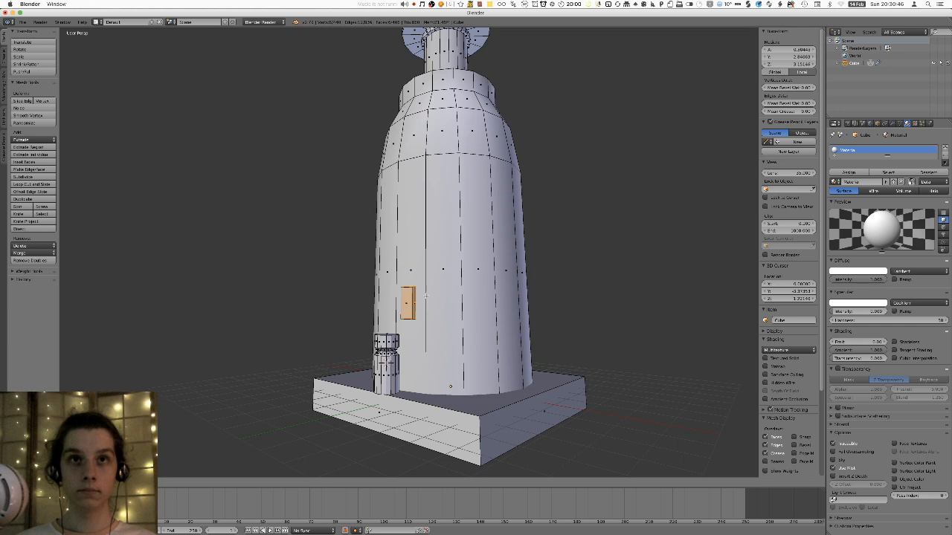
pyautogui.rightClick(430, 220)
pyautogui.moveTo(431, 220); pyautogui.dragTo(431, 282, button='middle')
pyautogui.hotkey('ctrl', 'z')
# - Move the window block around to another tower facet and slide it along Y against the wall
pyautogui.scroll(3, 411, 343)
pyautogui.press('g')
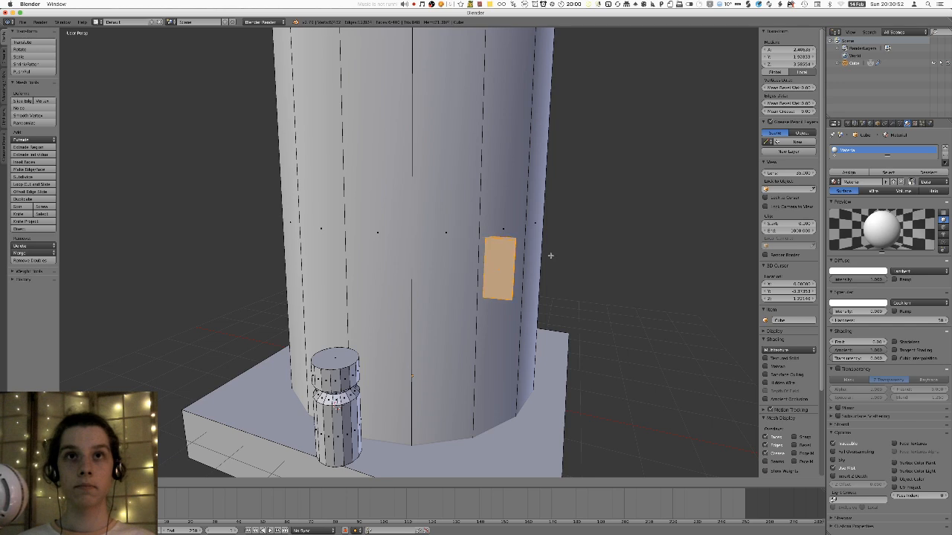
pyautogui.click(515, 243)
pyautogui.moveTo(514, 243); pyautogui.dragTo(500, 299, button='middle')
pyautogui.press('g')
pyautogui.press('y')
pyautogui.click(480, 267)
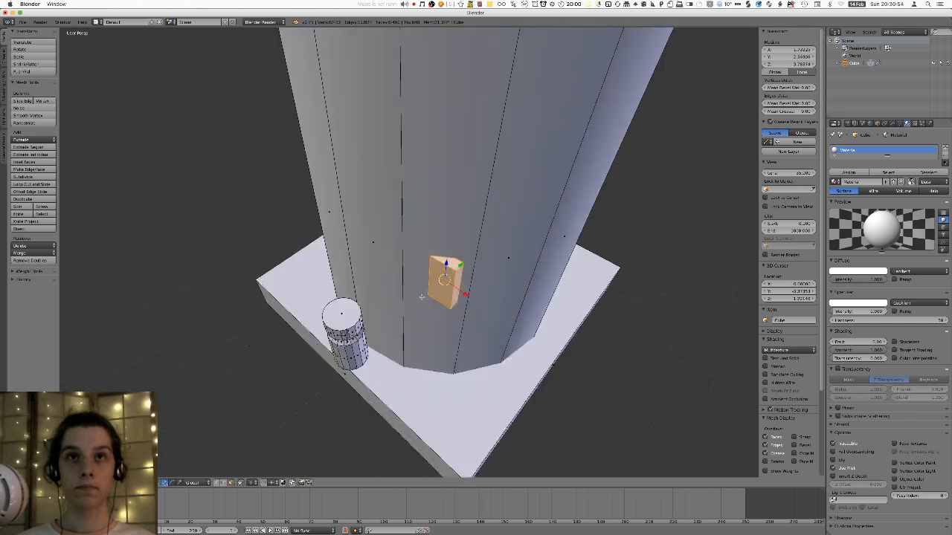
# - Rotate the window block about Z to follow the curved wall, and check it in Object Mode
pyautogui.press('r')
pyautogui.press('z')
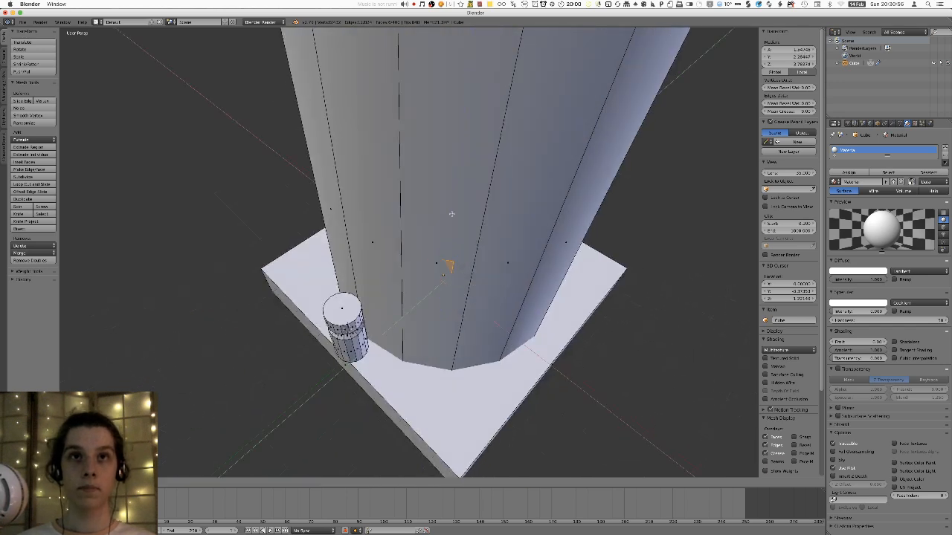
pyautogui.click(442, 231)
pyautogui.moveTo(442, 231)
pyautogui.mouseDown(button='middle')
pyautogui.moveTo(442, 186)
pyautogui.moveTo(471, 247)
pyautogui.moveTo(435, 303)
pyautogui.moveTo(470, 299)
pyautogui.moveTo(355, 344)
pyautogui.moveTo(409, 326)
pyautogui.moveTo(500, 317)
pyautogui.mouseUp(button='middle')
pyautogui.press('Tab')
pyautogui.press('Tab')
# - Move the window block slightly higher and further around the tower wall
pyautogui.press('g')
pyautogui.click(506, 280)
pyautogui.press('g')
pyautogui.moveTo(505, 280); pyautogui.dragTo(456, 327, button='middle')
pyautogui.click(486, 276)
# - Rotate the window block about Z to align it with its new wall facet
pyautogui.press('z')
pyautogui.press('z')
pyautogui.press('r')
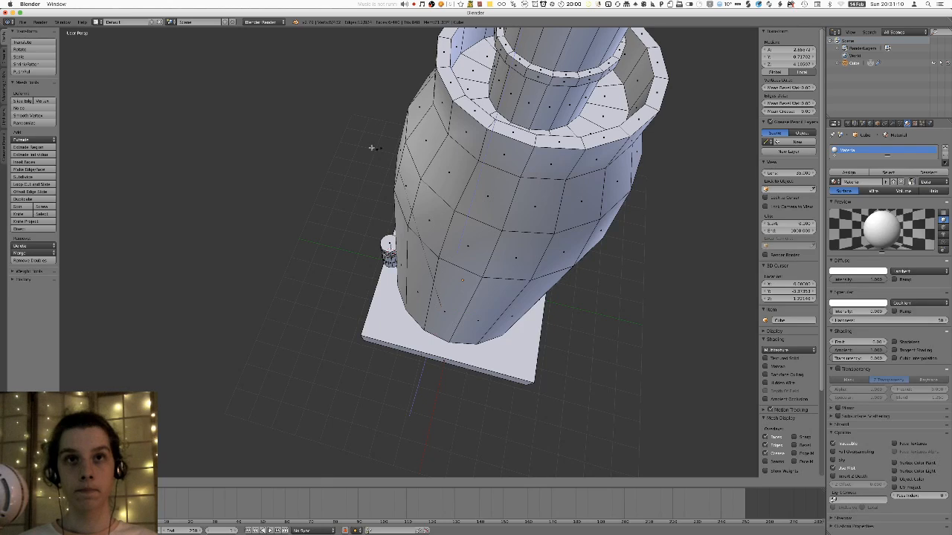
pyautogui.press('y')
pyautogui.press('z')
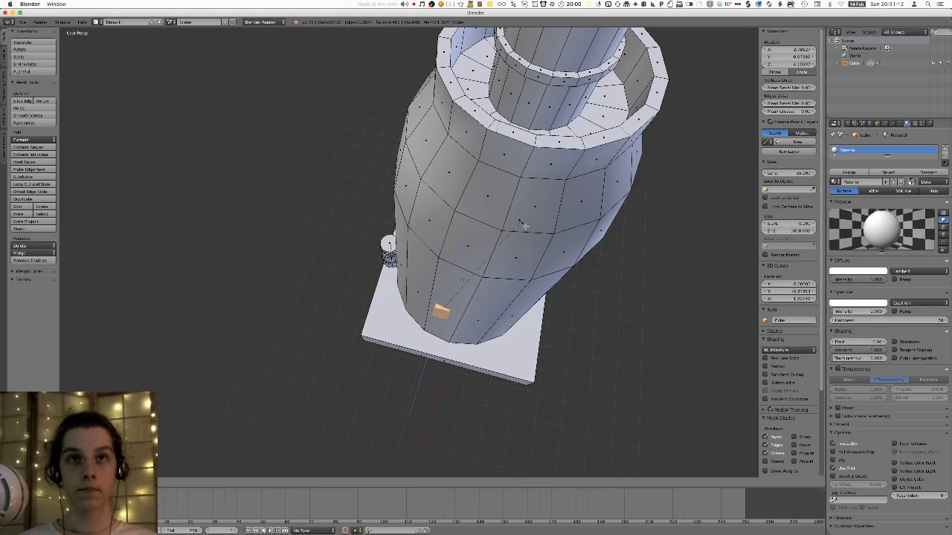
pyautogui.click(533, 247)
# - Place a window block on the next side of the tower, higher up the wall
pyautogui.moveTo(532, 247); pyautogui.dragTo(397, 247, button='middle')
pyautogui.scroll(-1, 397, 247)
pyautogui.press('g')
pyautogui.click(405, 152)
pyautogui.moveTo(405, 152); pyautogui.dragTo(426, 173, button='middle')
# - Rotate the window block about Z and slide it horizontally into place against its tower facet
pyautogui.press('r')
pyautogui.click(497, 203)
pyautogui.press('r')
pyautogui.press('z')
pyautogui.click(450, 168)
pyautogui.press('g')
pyautogui.hotkey('shift', 'z')
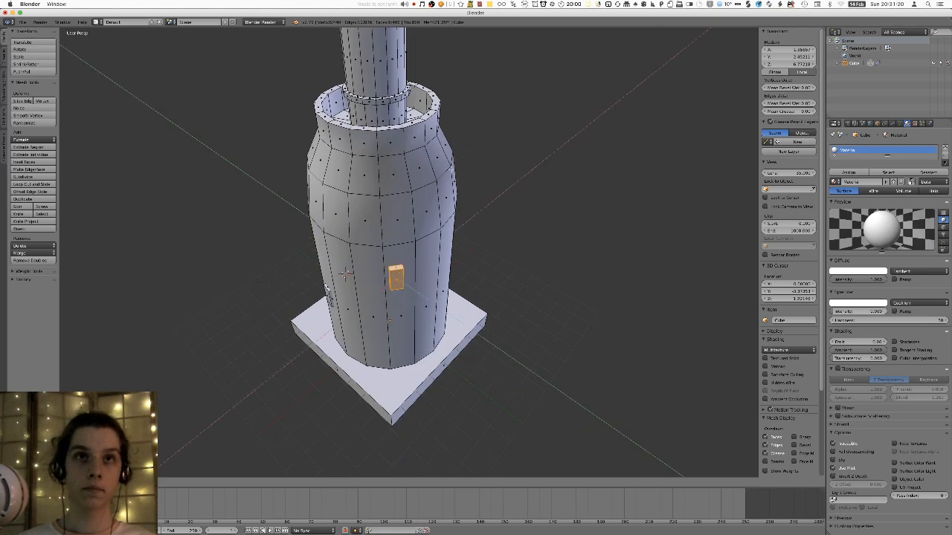
pyautogui.click(457, 108)
# - Try to move the window block vertically, and check its placement in Object Mode
pyautogui.moveTo(463, 233); pyautogui.dragTo(392, 278, button='middle')
pyautogui.press('g')
pyautogui.press('z')
pyautogui.rightClick(471, 202)
pyautogui.press('Tab')
pyautogui.scroll(-3, 488, 215)
pyautogui.press('Tab')
# - Duplicate the window block and place the copy higher up on another side of the tower
pyautogui.scroll(5, 427, 245)
pyautogui.scroll(-2, 374, 246)
pyautogui.hotkey('shift', 'd')
pyautogui.rightClick(381, 303)
pyautogui.press('g')
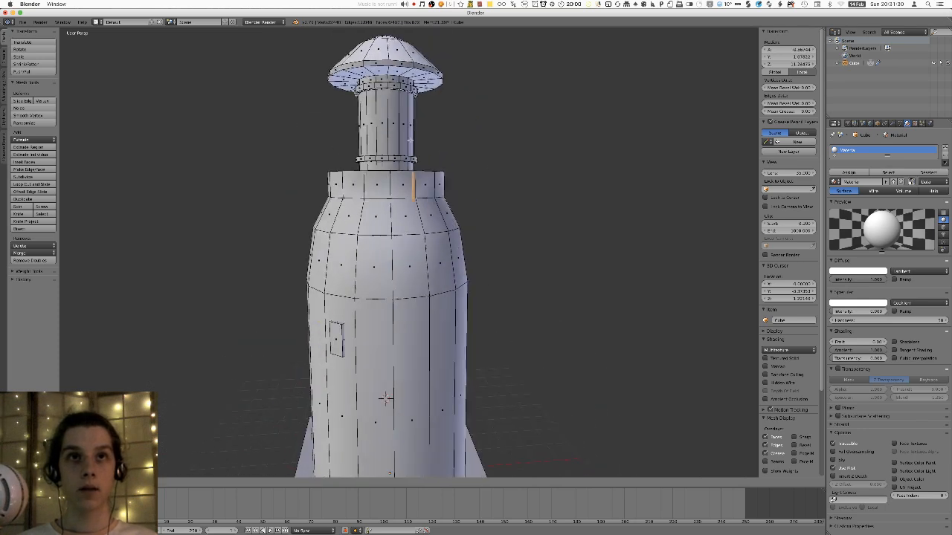
pyautogui.click(516, 168)
pyautogui.scroll(-5, 493, 183)
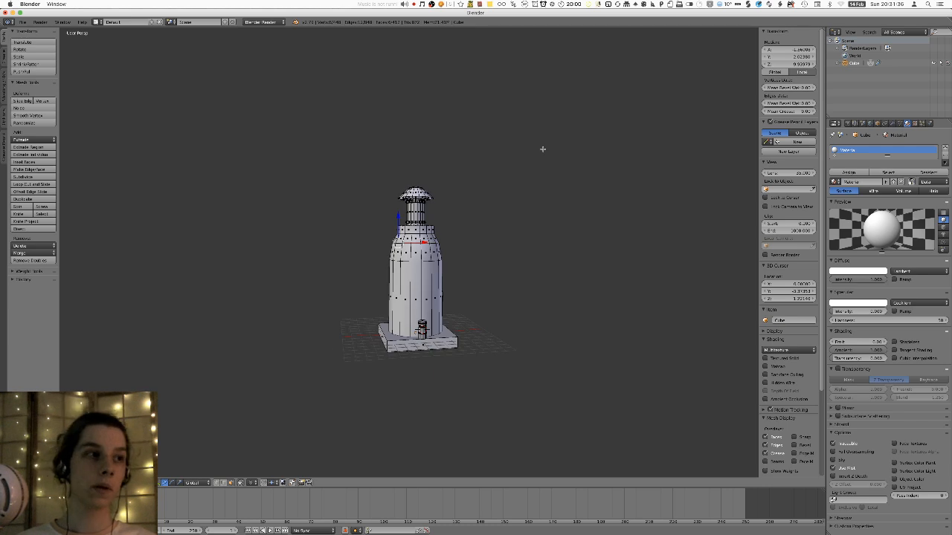
# - Rotate the copied window block about Z to follow the direction of its tower wall
pyautogui.scroll(3, 526, 172)
pyautogui.moveTo(524, 172); pyautogui.dragTo(475, 216, button='middle')
pyautogui.press('r')
pyautogui.press('z')
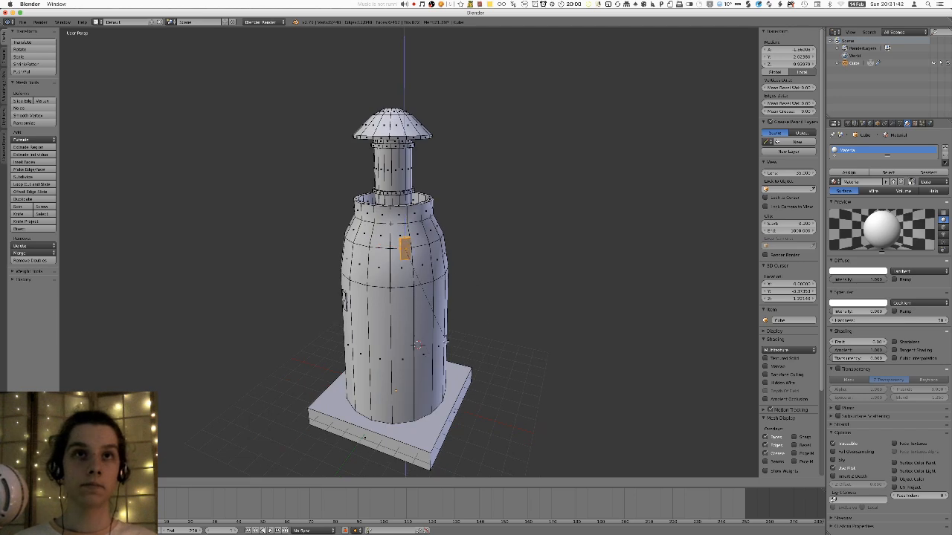
pyautogui.click(438, 343)
pyautogui.moveTo(438, 343); pyautogui.dragTo(494, 281, button='middle')
# - Move the copied window block down along Z and around to a facet on the lower tower wall
pyautogui.press('g')
pyautogui.press('z')
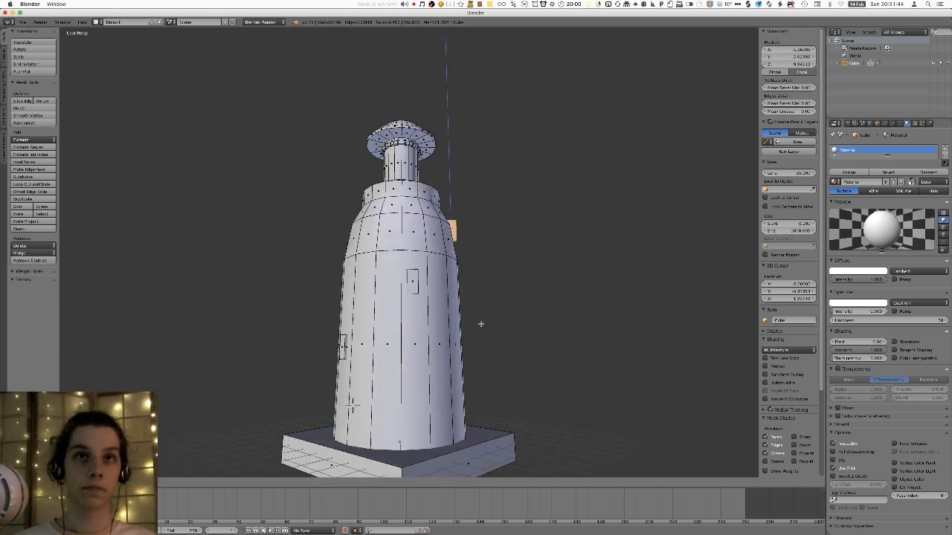
pyautogui.click(477, 345)
pyautogui.moveTo(478, 346); pyautogui.dragTo(500, 371, button='middle')
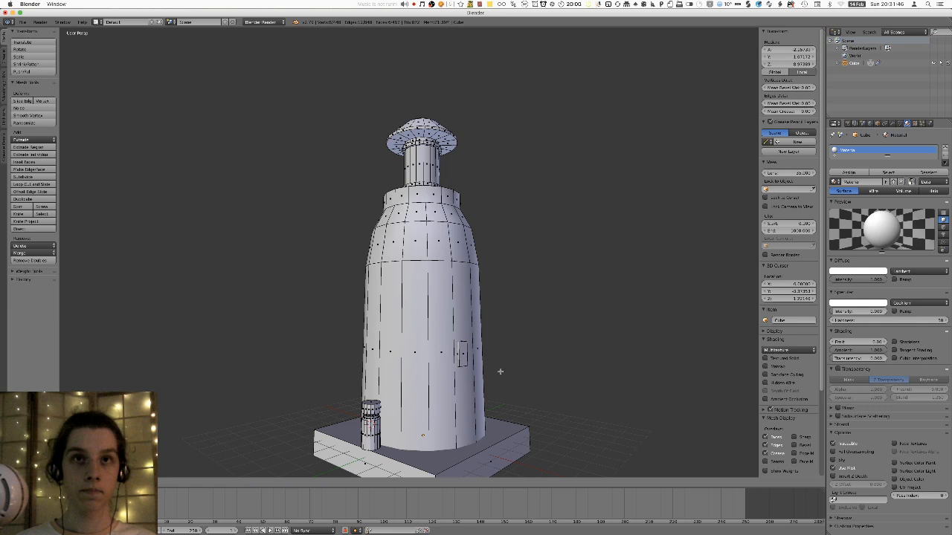
pyautogui.moveTo(452, 448); pyautogui.dragTo(537, 319, button='middle')
# - Try to scale the window block along Y, and nudge it sideways on its lower wall facet
pyautogui.press('y')
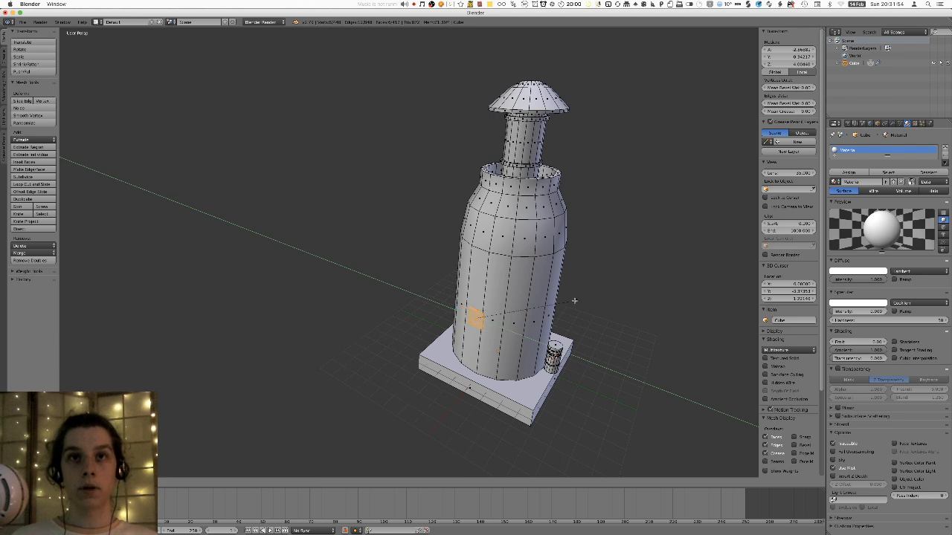
pyautogui.rightClick(582, 301)
pyautogui.moveTo(575, 302); pyautogui.dragTo(603, 301, button='middle')
pyautogui.press('s')
pyautogui.press('y')
pyautogui.rightClick(639, 301)
pyautogui.scroll(4, 484, 286)
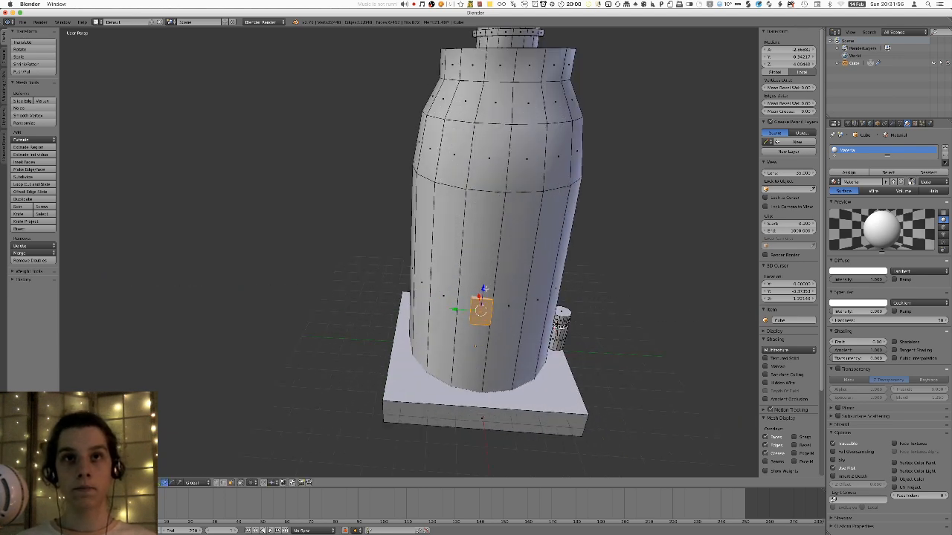
pyautogui.press('g')
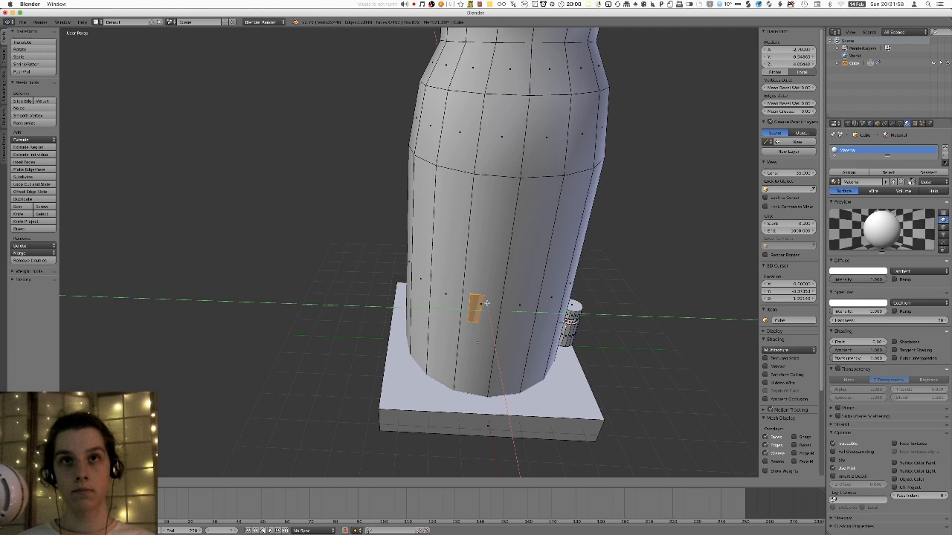
pyautogui.click(491, 322)
# - Duplicate the lower window block and offset the copy along Y onto the neighbouring facet
pyautogui.press('z')
pyautogui.rightClick(516, 310)
pyautogui.hotkey('ctrl', 'z')
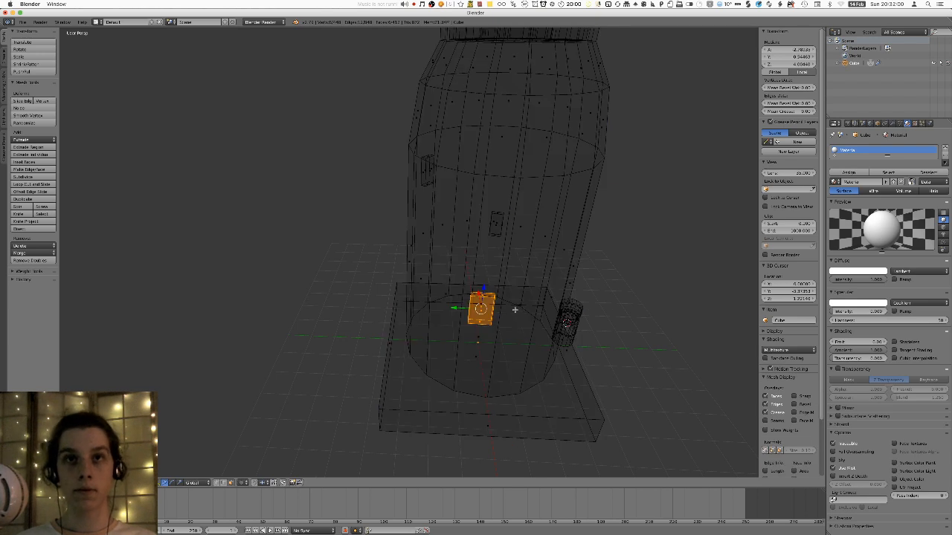
pyautogui.press('y')
pyautogui.click(557, 315)
pyautogui.press('z')
pyautogui.press('g')
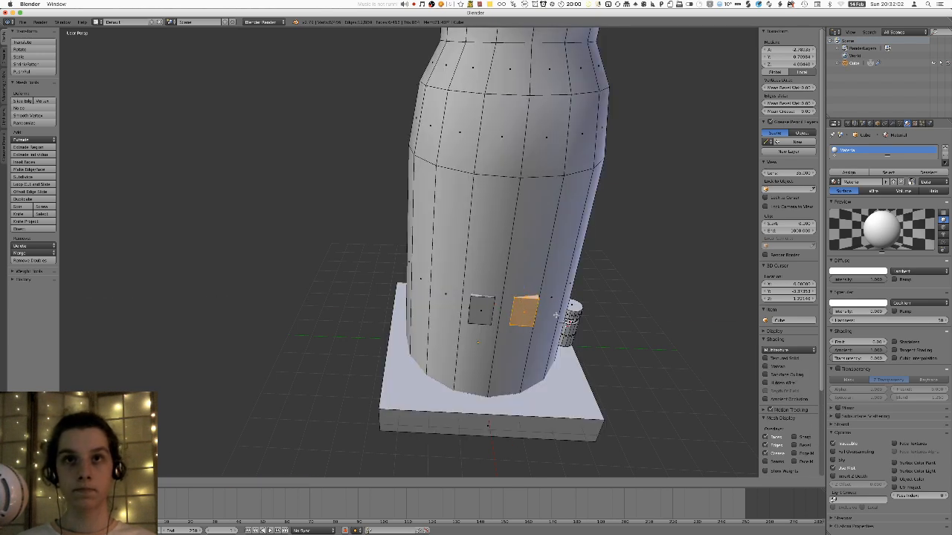
# - Select both adjacent window blocks, move them together along X, and check the fit in Object Mode
pyautogui.keyDown('shift'); pyautogui.rightClick(484, 307); pyautogui.keyUp('shift')
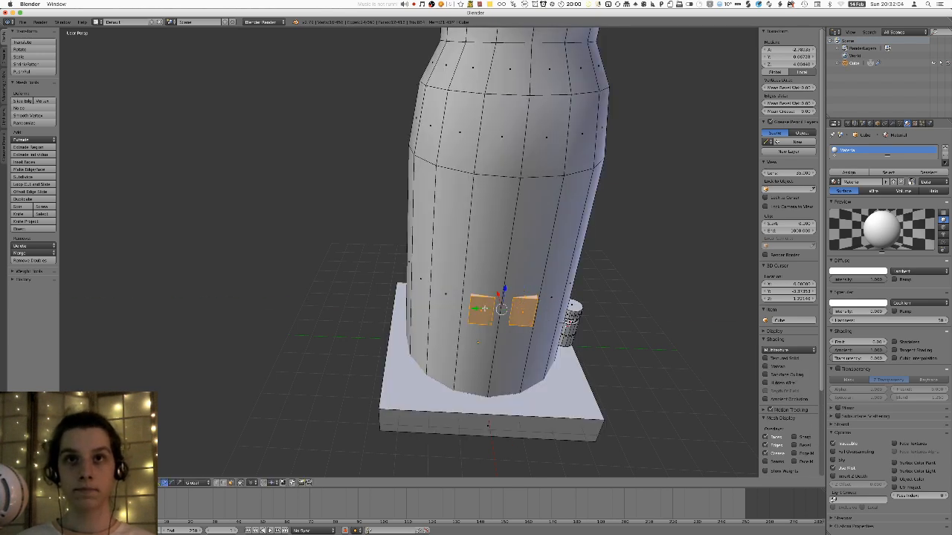
pyautogui.rightClick(484, 313)
pyautogui.press('g')
pyautogui.press('x')
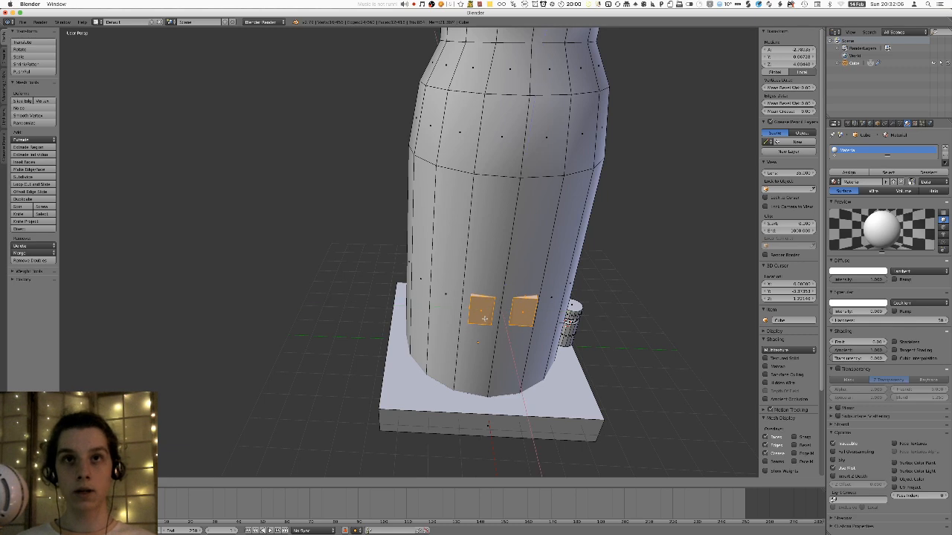
pyautogui.click(484, 323)
pyautogui.press('Tab')
pyautogui.moveTo(485, 322); pyautogui.dragTo(497, 317, button='middle')
pyautogui.scroll(-4, 497, 319)
pyautogui.moveTo(500, 356); pyautogui.dragTo(497, 280, button='middle')
pyautogui.press('Tab')
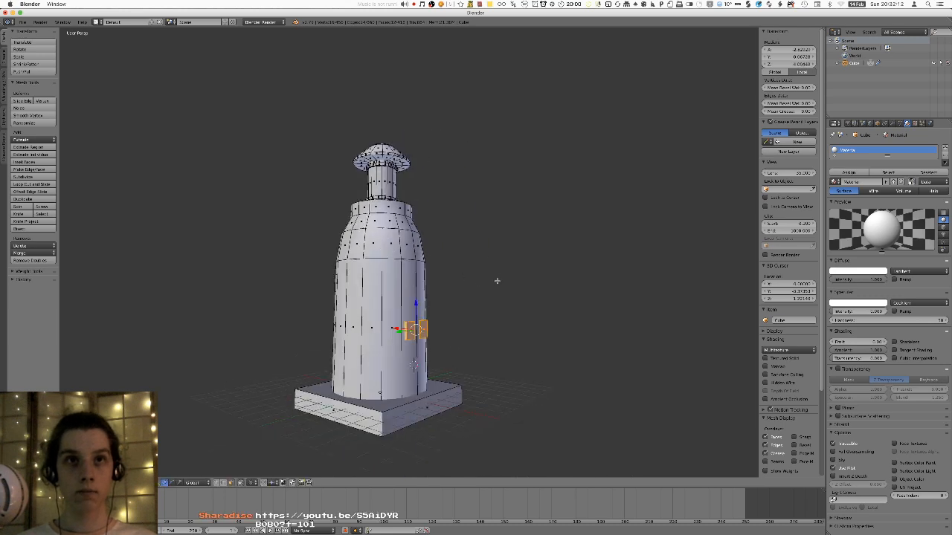
# - Duplicate the pair of window blocks and place the copies directly above the originals along Z
pyautogui.press('g')
pyautogui.click(506, 164)
pyautogui.moveTo(506, 163)
pyautogui.mouseDown(button='middle')
pyautogui.moveTo(554, 170)
pyautogui.moveTo(504, 166)
pyautogui.moveTo(521, 170)
pyautogui.mouseUp(button='middle')
pyautogui.press('g')
pyautogui.press('z')
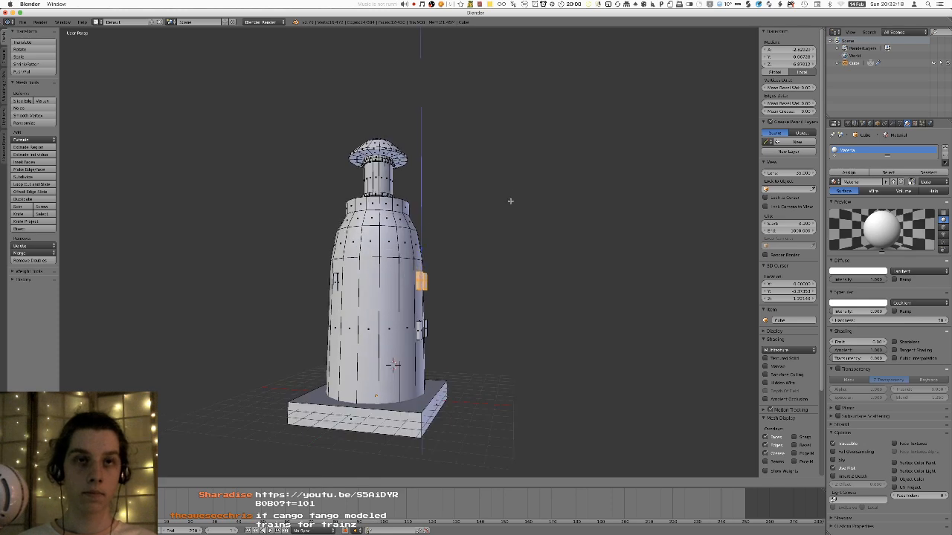
pyautogui.click(498, 202)
# - Check the window placement in Object Mode and set the viewport shading to Texture
pyautogui.moveTo(493, 204)
pyautogui.mouseDown(button='middle')
pyautogui.moveTo(448, 213)
pyautogui.moveTo(384, 277)
pyautogui.mouseUp(button='middle')
pyautogui.press('Tab')
pyautogui.keyDown('shift'); pyautogui.moveTo(474, 312); pyautogui.dragTo(473, 273, button='middle'); pyautogui.keyUp('shift')
pyautogui.press('Tab')
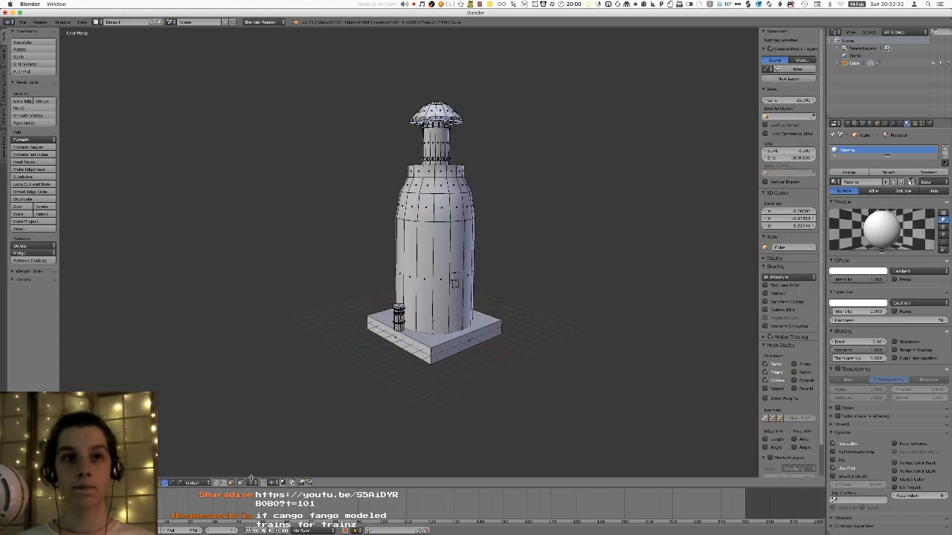
pyautogui.press('Tab')
pyautogui.click(148, 482)
pyautogui.click(153, 450)
pyautogui.press('Tab')
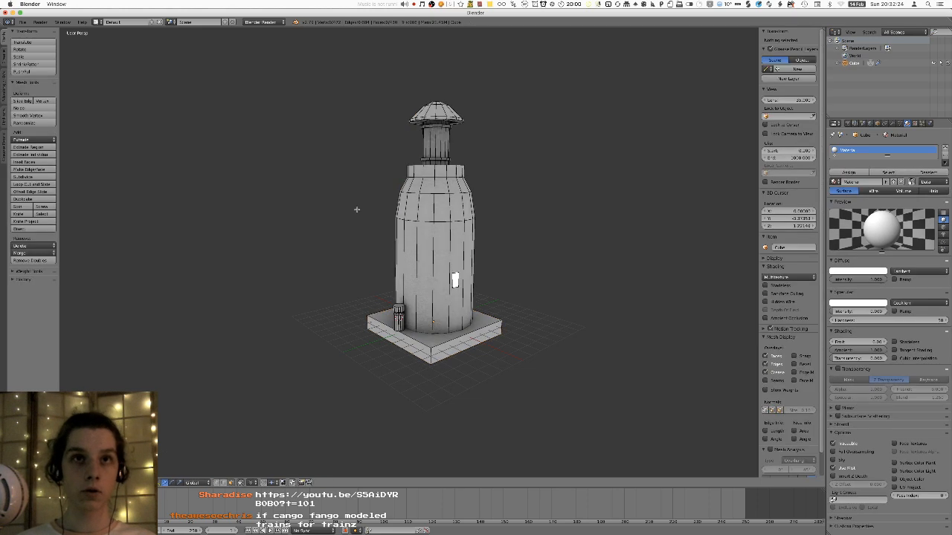
# - Unwrap the entire lighthouse mesh with Smart UV Project at its default settings in the UV Editing layout
pyautogui.click(98, 22)
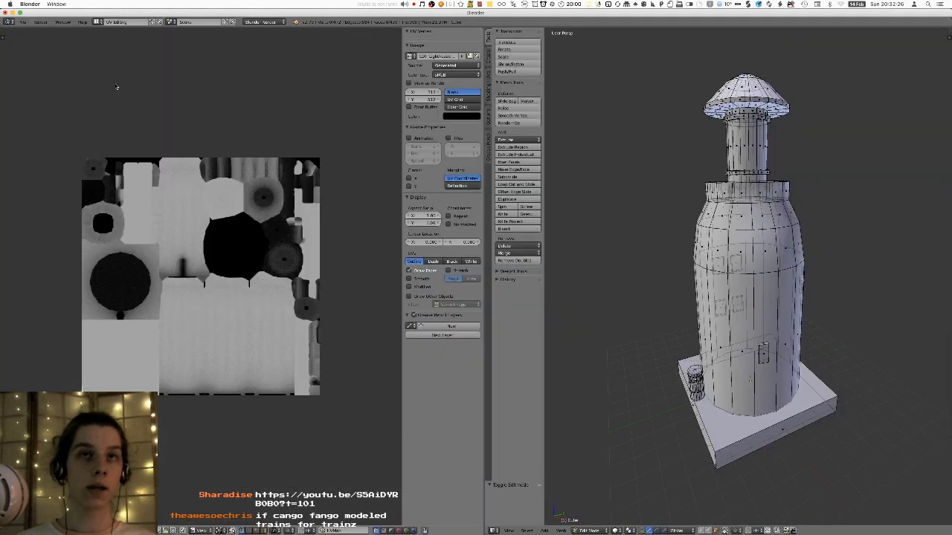
pyautogui.click(108, 83)
pyautogui.press('a')
pyautogui.press('u')
pyautogui.click(550, 251)
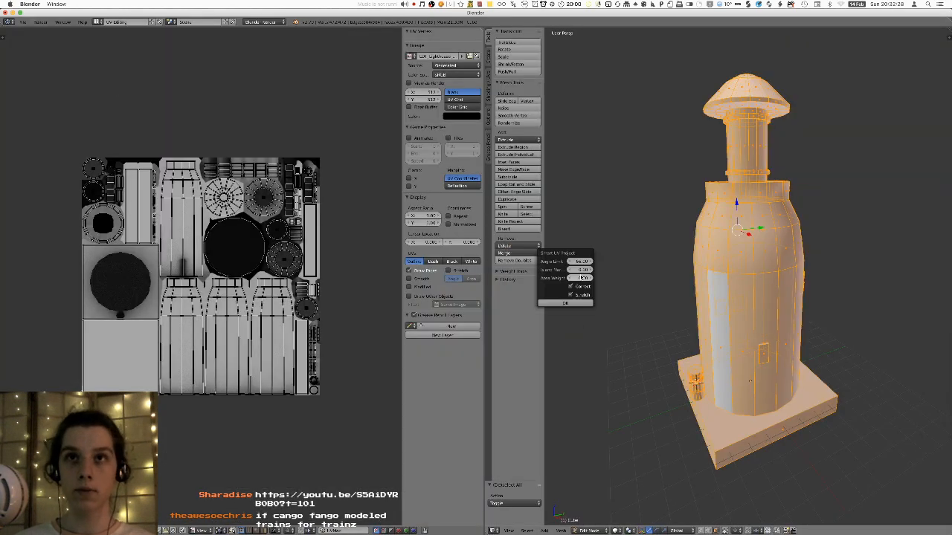
pyautogui.click(565, 303)
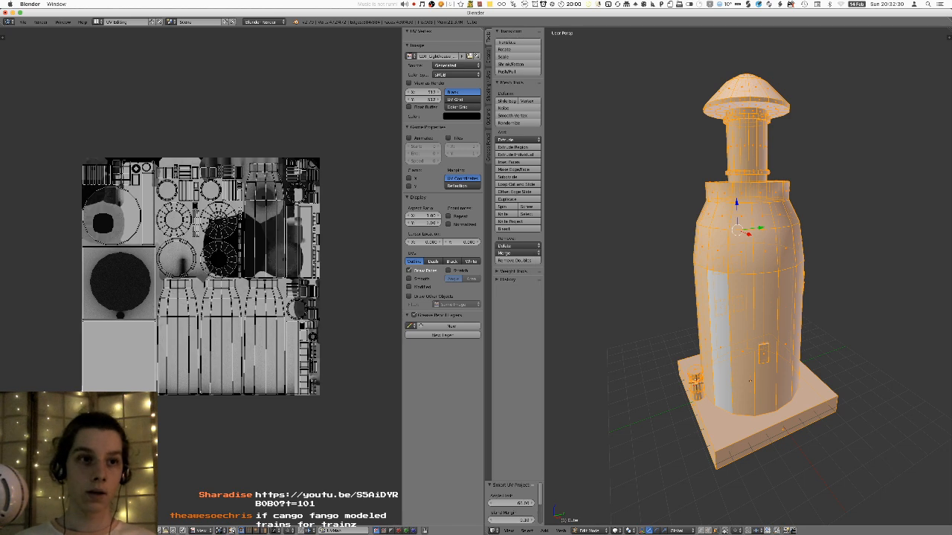
# - Return the lighthouse to Object Mode and display it with Texture viewport shading
pyautogui.click(94, 531)
pyautogui.press('a')
pyautogui.press('a')
pyautogui.press('a')
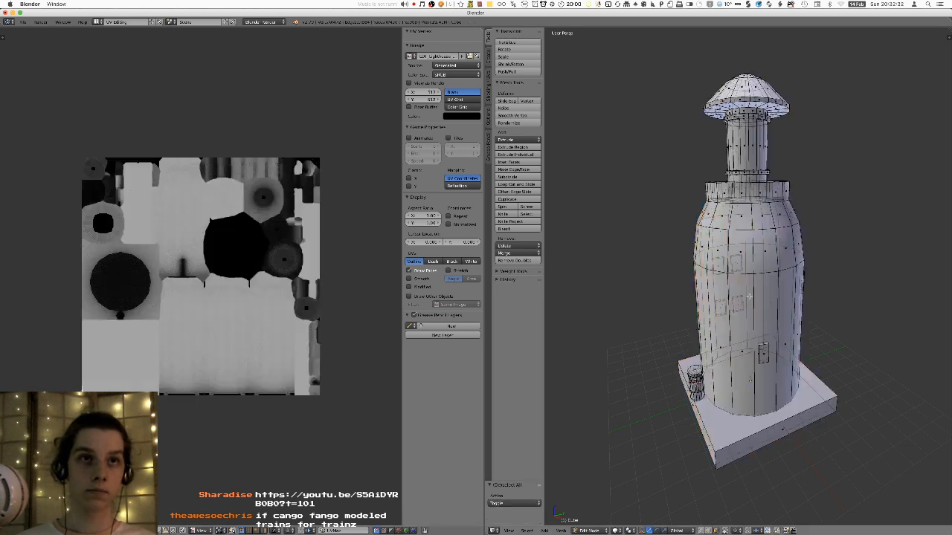
pyautogui.press('Tab')
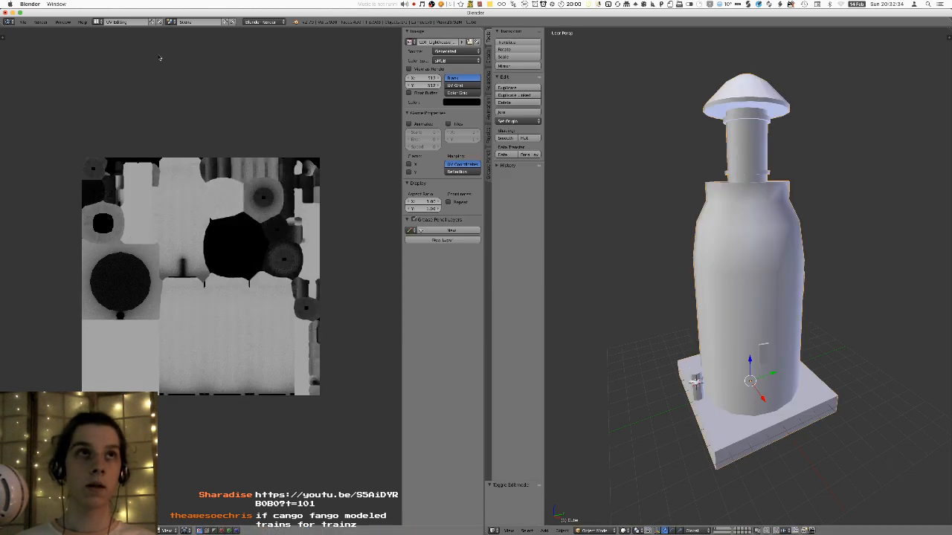
pyautogui.click(98, 22)
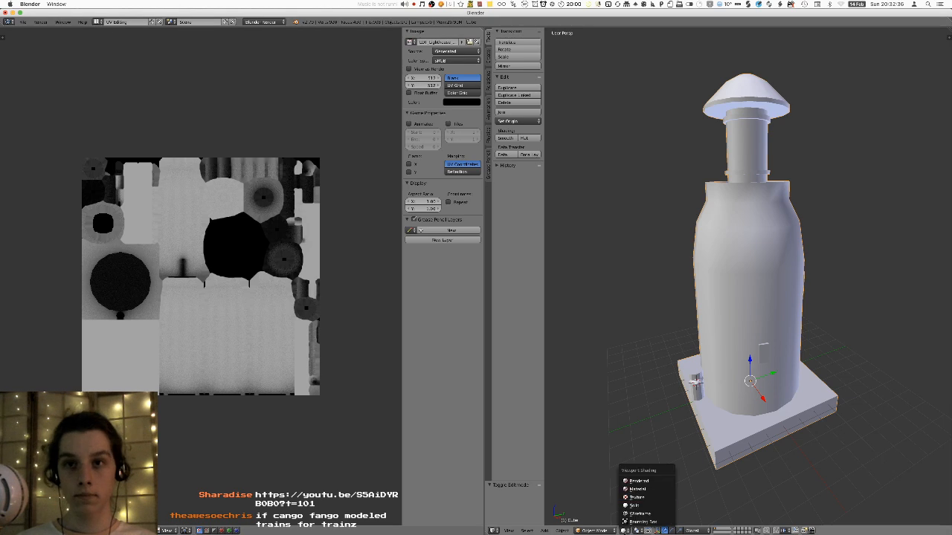
pyautogui.click(625, 531)
pyautogui.click(634, 494)
# - Bake ambient occlusion for the lighthouse from the Default layout and view the texture in the UV Editing layout
pyautogui.click(97, 22)
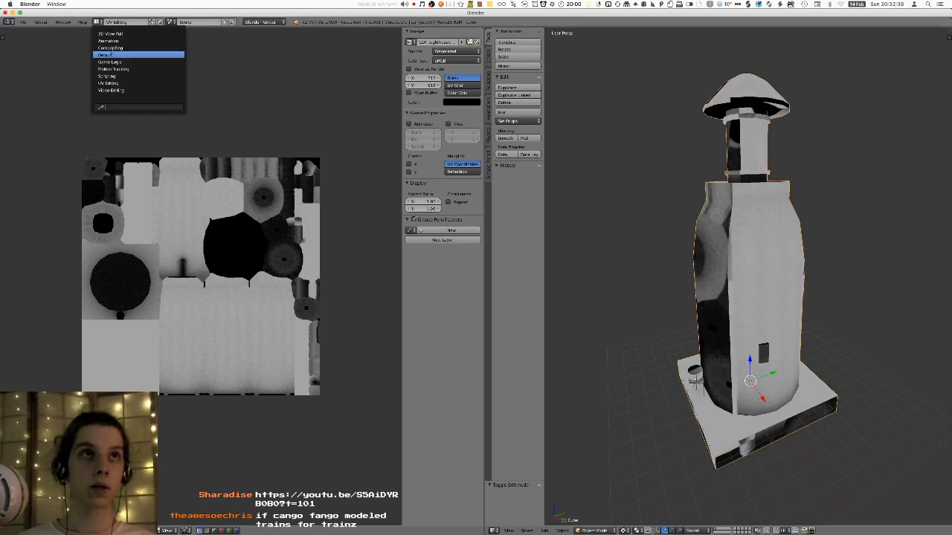
pyautogui.click(110, 56)
pyautogui.scroll(1, 476, 229)
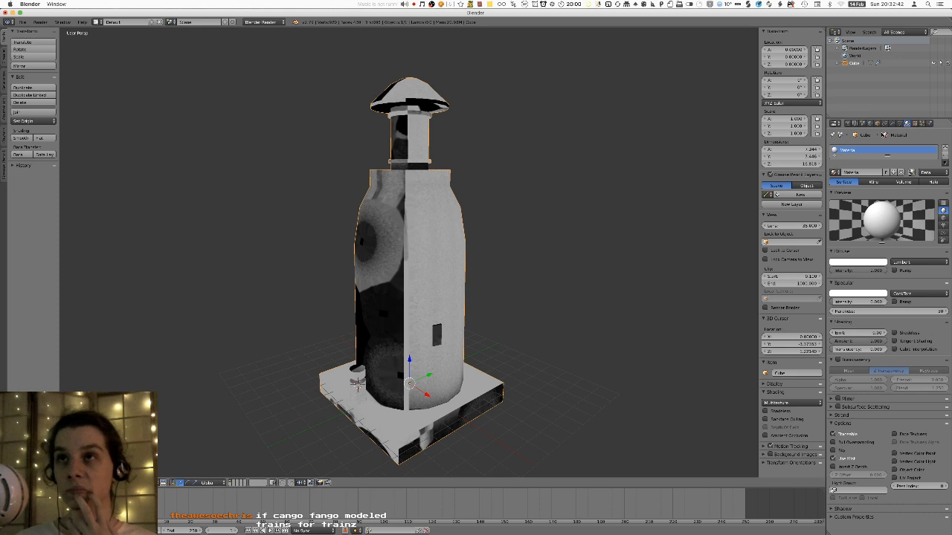
pyautogui.click(849, 124)
pyautogui.click(851, 407)
pyautogui.click(98, 22)
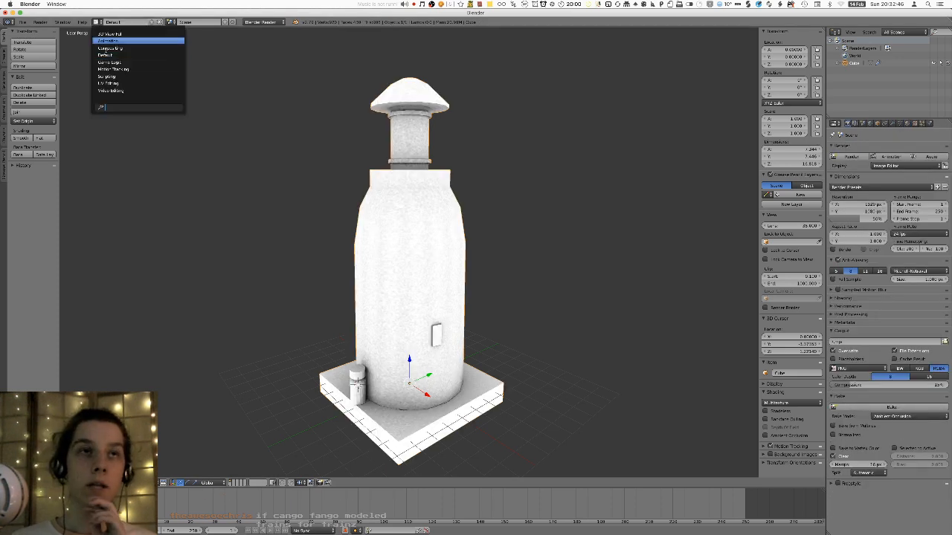
pyautogui.click(112, 82)
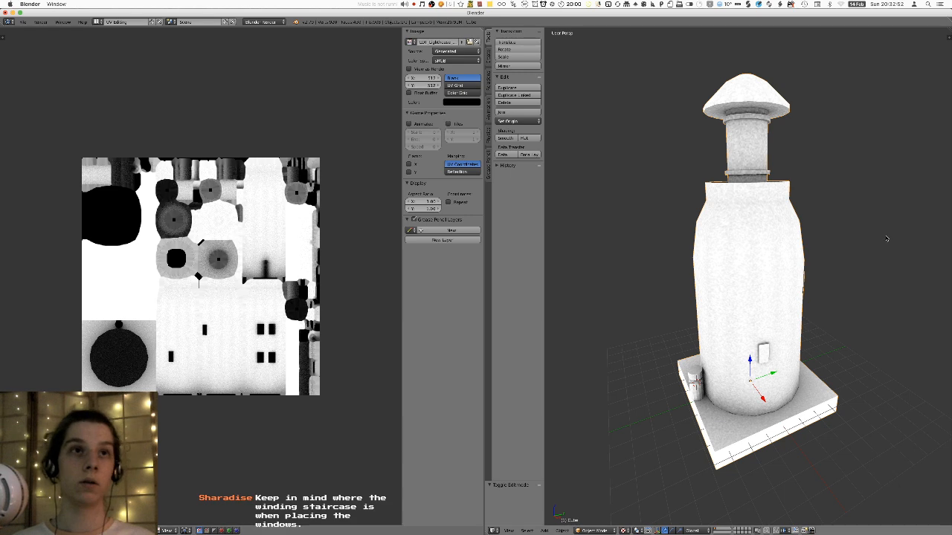
pyautogui.press('Tab')
pyautogui.press('a')
pyautogui.press('u')
pyautogui.click(710, 379)
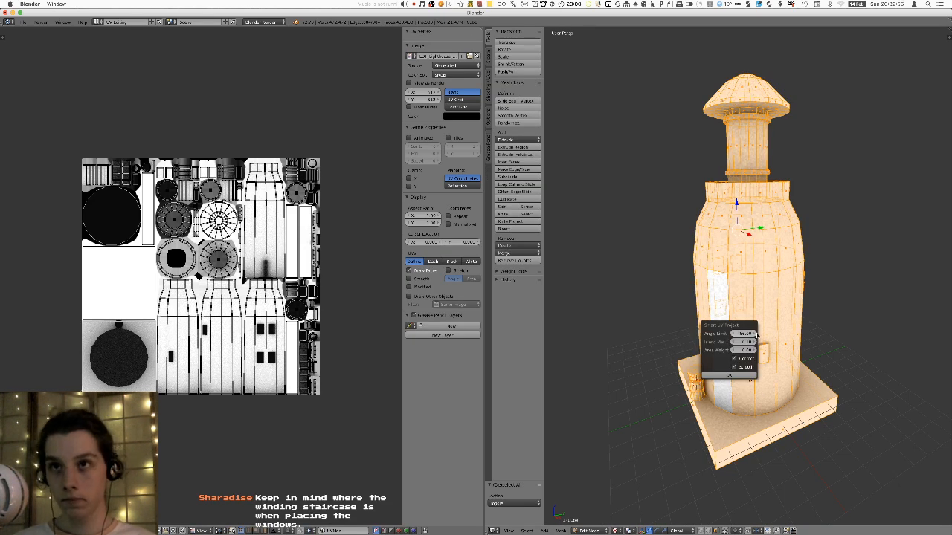
pyautogui.press('Escape')
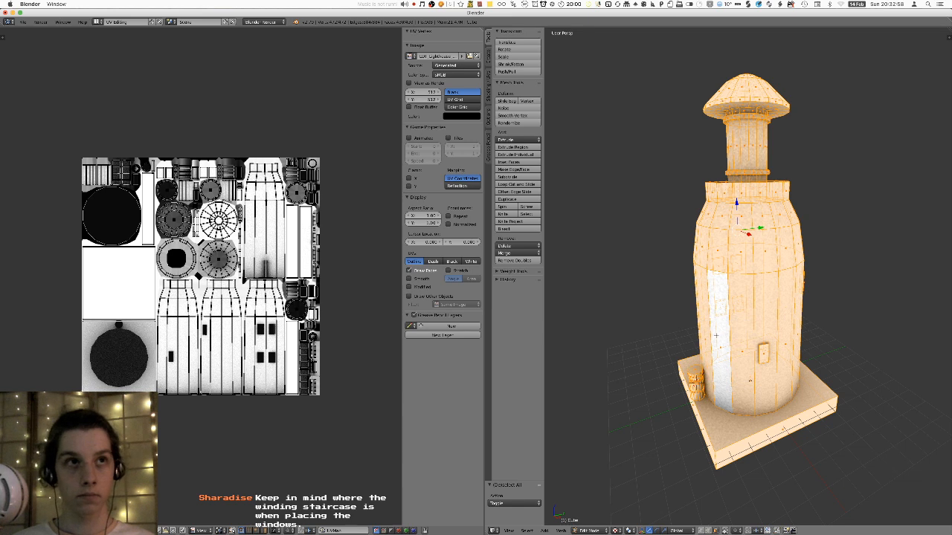
pyautogui.press('Tab')
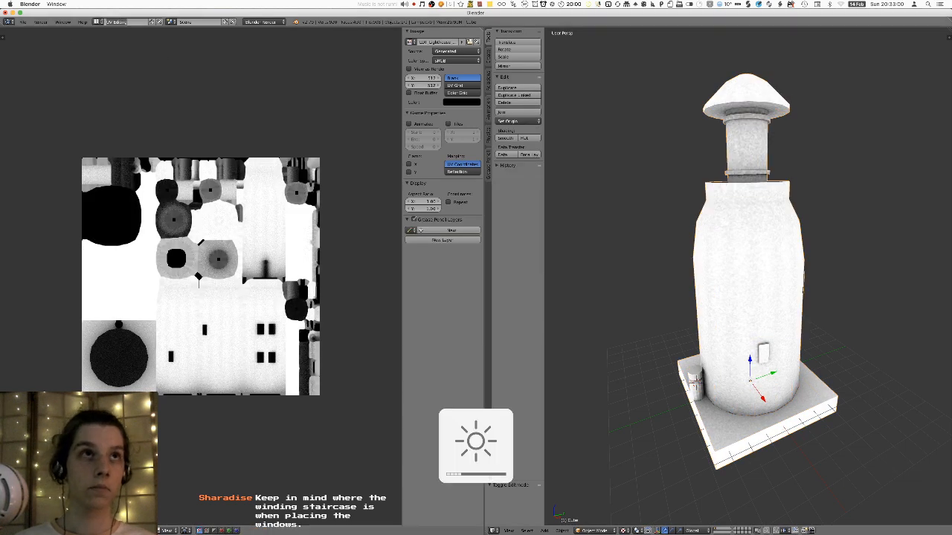
# - Rebake the ambient occlusion with a margin of 2 px and inspect the texture in the UV Editing layout
pyautogui.click(99, 21)
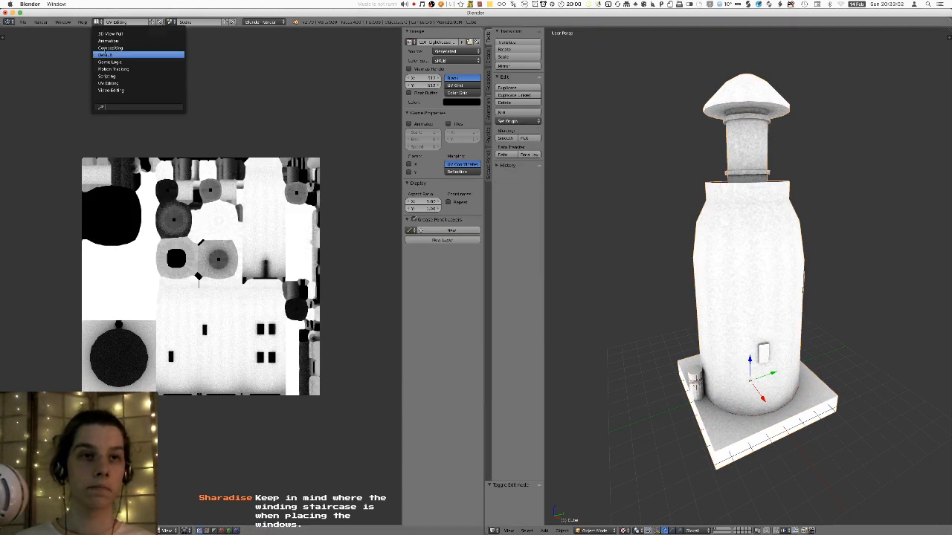
pyautogui.click(111, 54)
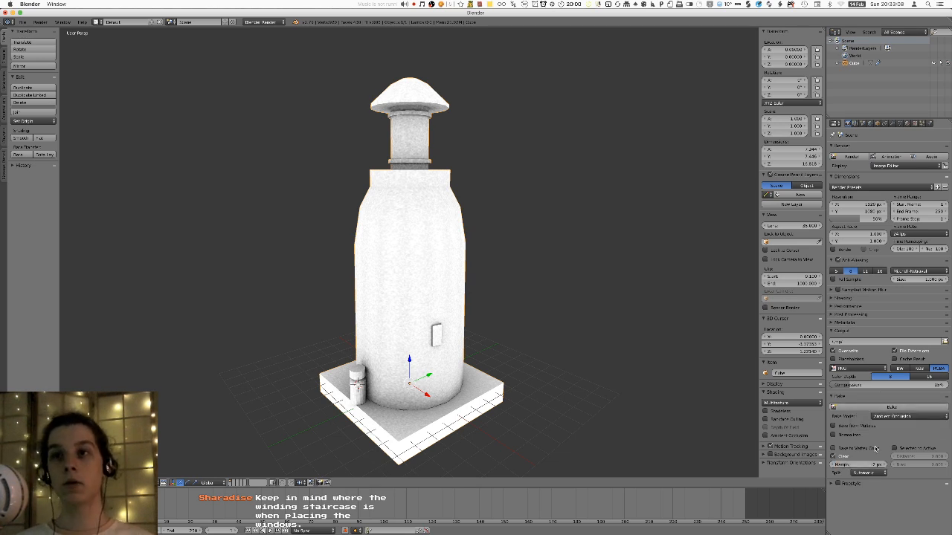
pyautogui.click(101, 22)
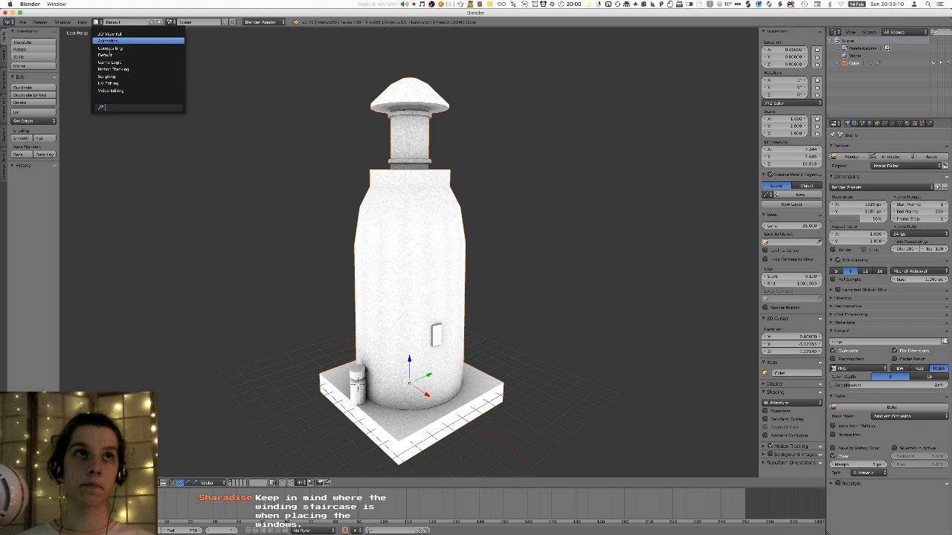
pyautogui.click(123, 79)
pyautogui.scroll(-3, 178, 223)
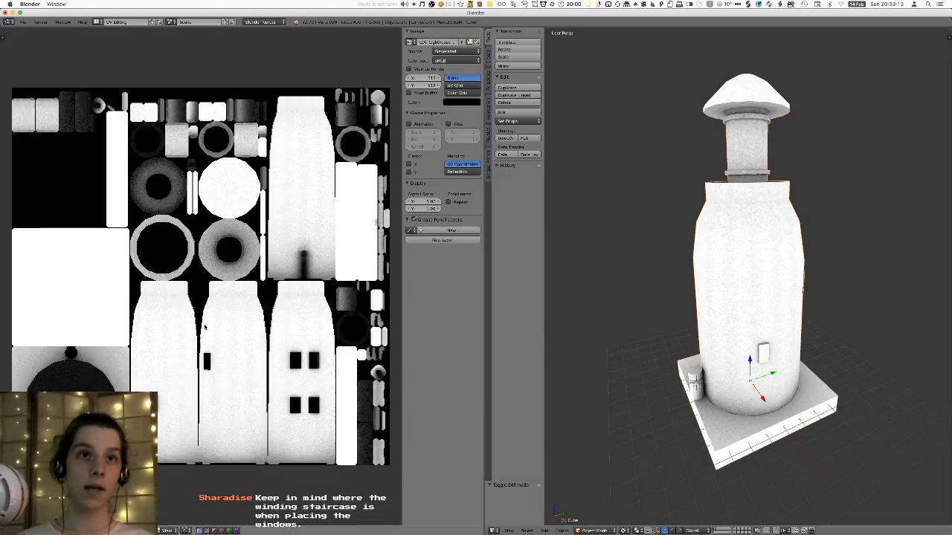
pyautogui.press('XF86MonBrightnessDown')
pyautogui.click(100, 22)
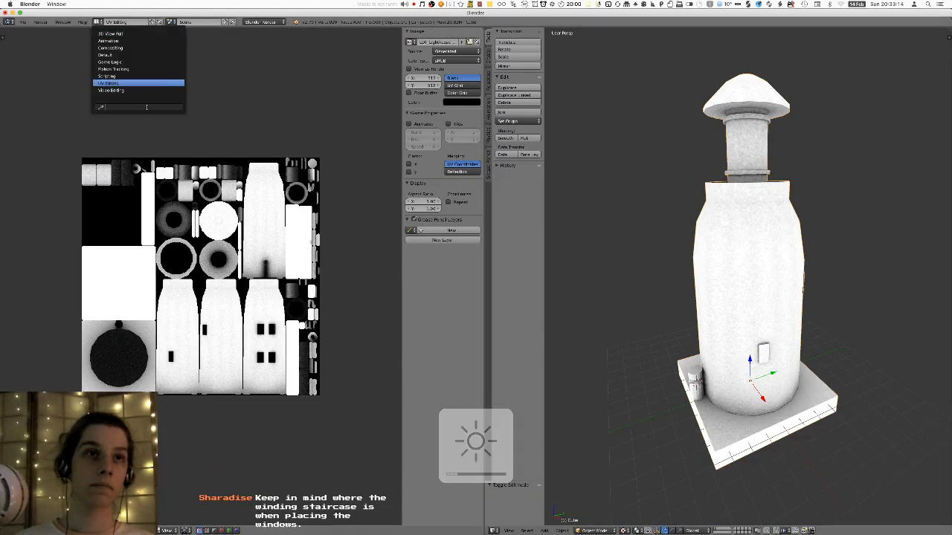
# - Examine the baked ambient occlusion texture up close, and return to the Default layout
pyautogui.scroll(7, 257, 326)
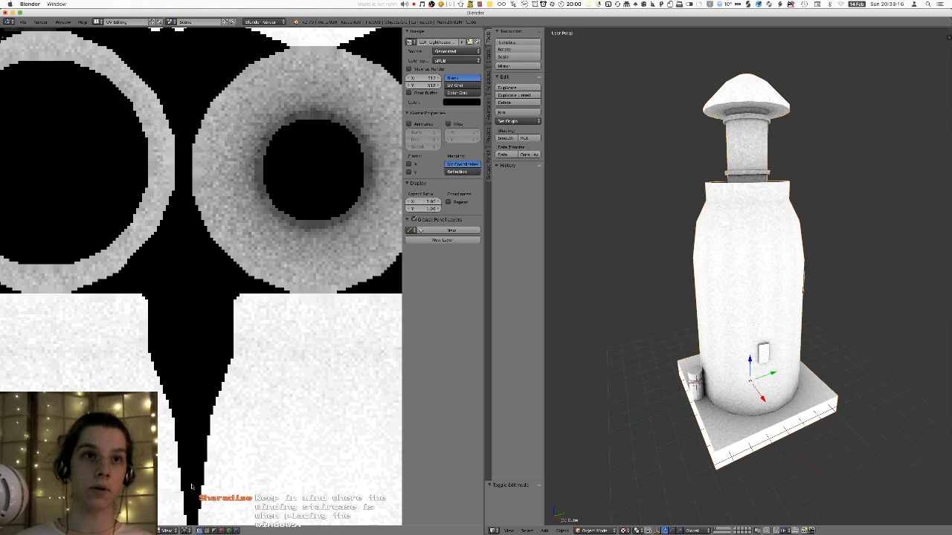
pyautogui.press('Home')
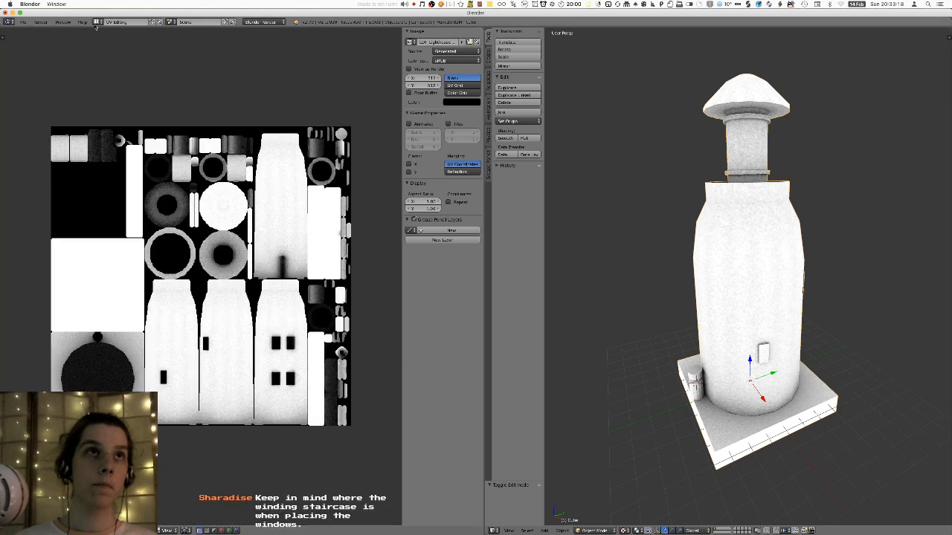
pyautogui.click(98, 22)
pyautogui.click(107, 55)
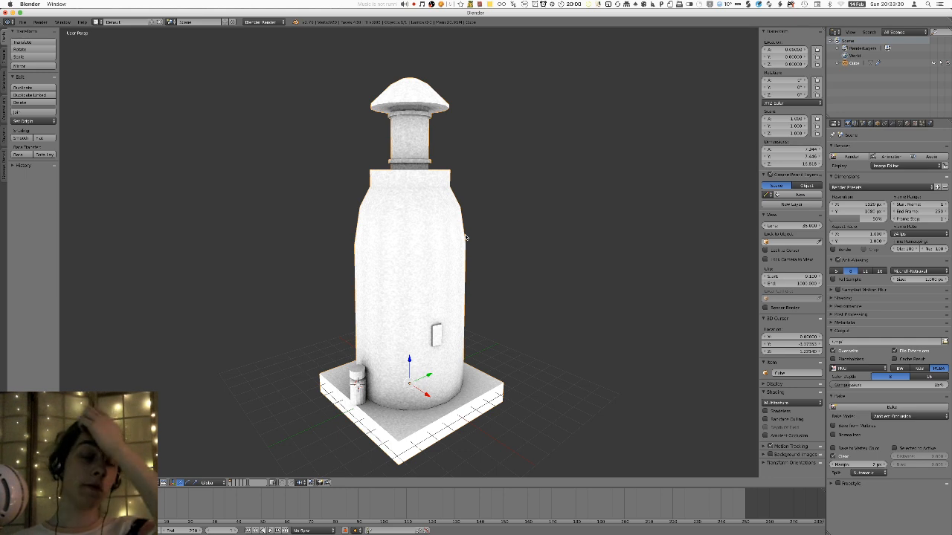
pyautogui.moveTo(466, 237); pyautogui.dragTo(503, 257, button='middle')
# - Start saving the blend file and browse to the LDT_Props folder inside Sceneryobjects/LDT
pyautogui.hotkey('ctrl', 's')
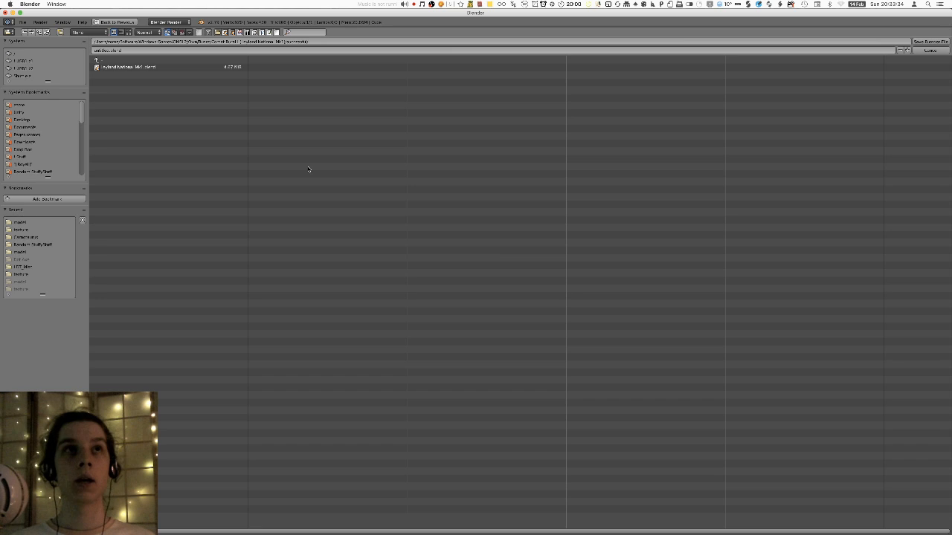
pyautogui.click(135, 60)
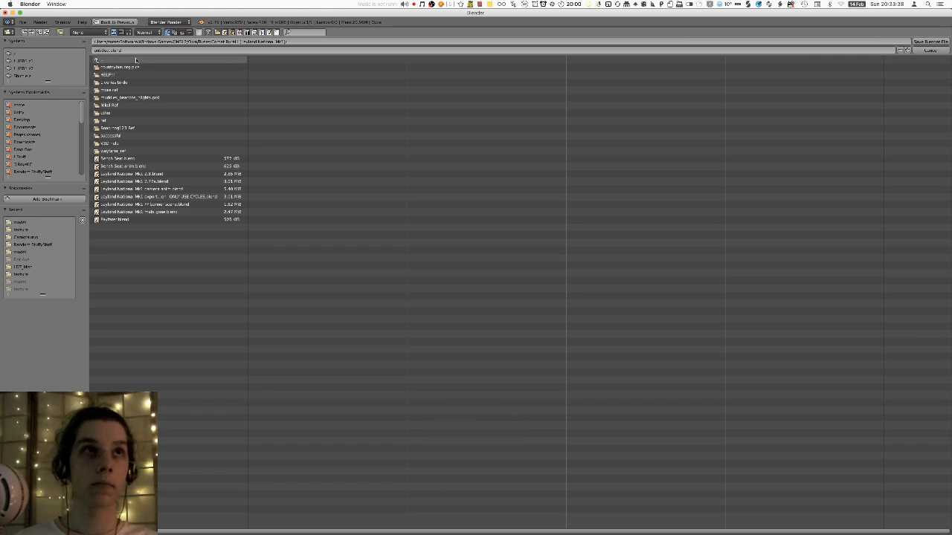
pyautogui.click(136, 60)
pyautogui.click(135, 59)
pyautogui.click(122, 120)
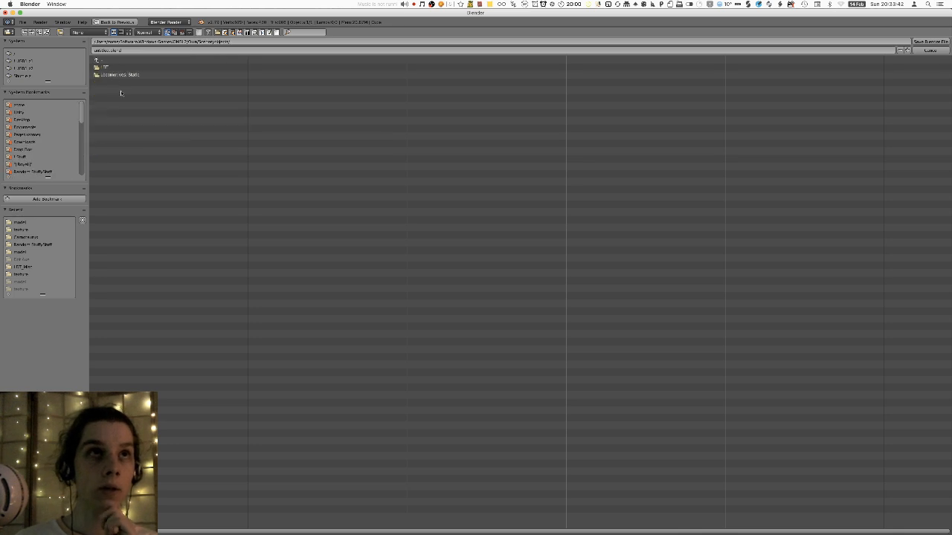
pyautogui.click(107, 67)
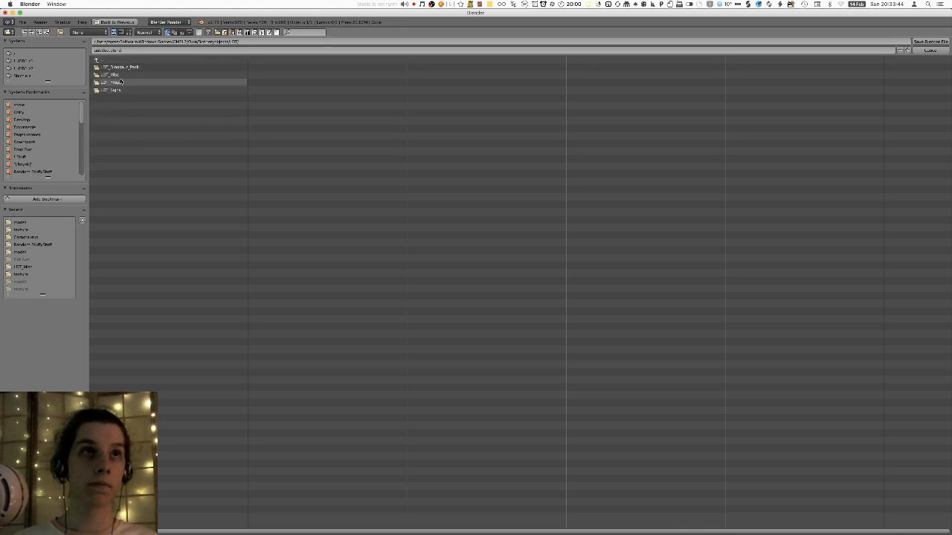
pyautogui.click(130, 82)
# - Create a new folder named LDT_Lighthouse inside LDT_Props and open it
pyautogui.click(134, 51)
pyautogui.press('BackSpace')
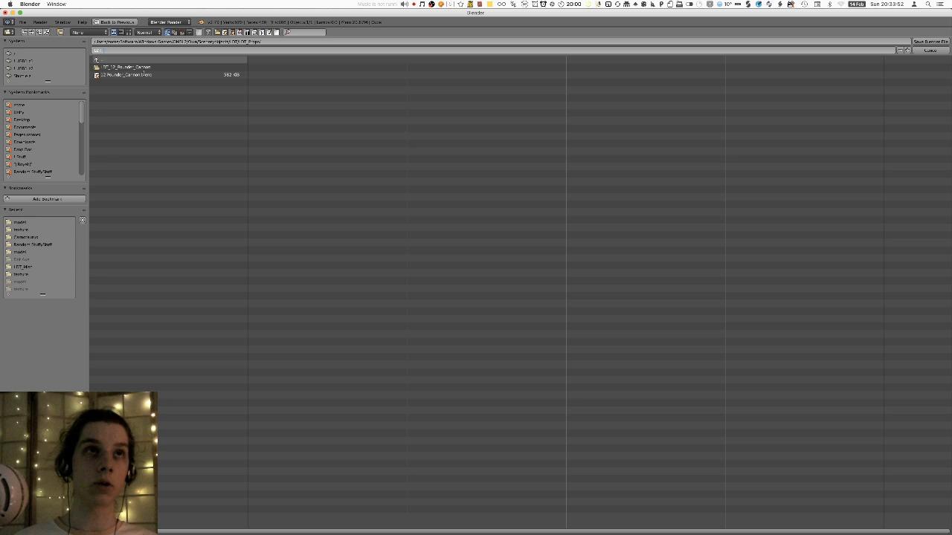
pyautogui.click(169, 118)
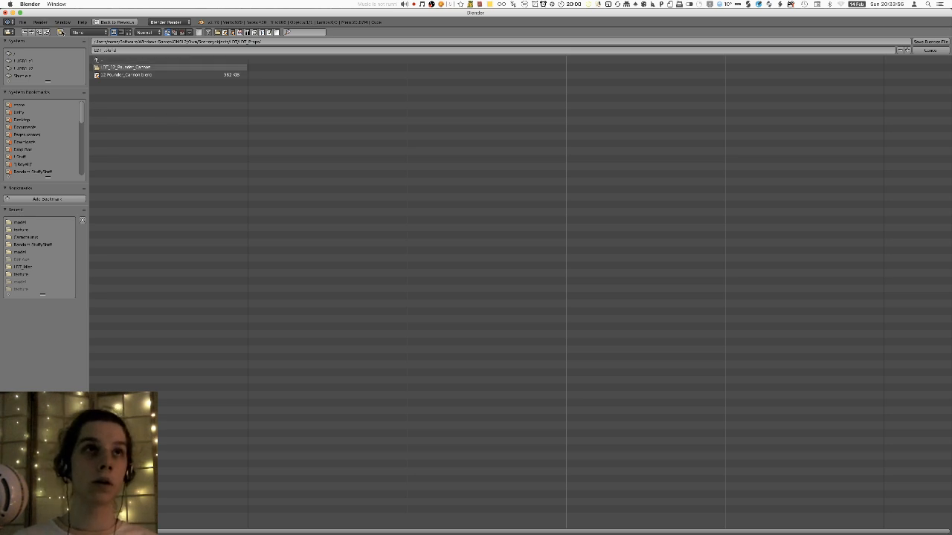
pyautogui.click(61, 32)
pyautogui.write('LDT_Lighthouse')
pyautogui.press('Return')
pyautogui.click(130, 74)
# - Name the file LDT Lighthouse.blend and save it in the new folder
pyautogui.click(130, 51)
pyautogui.click(130, 51)
pyautogui.write('Lighthouse')
pyautogui.press('Return')
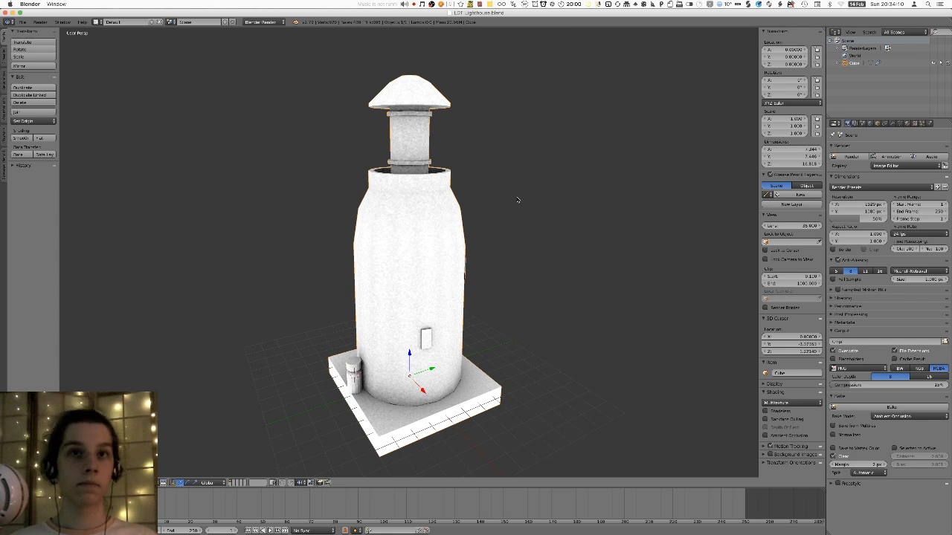
# - Examine the baked lighthouse up close and from several sides, including the four-window wall
pyautogui.moveTo(489, 195); pyautogui.dragTo(416, 298, button='middle')
pyautogui.scroll(-4, 405, 197)
pyautogui.scroll(3, 405, 197)
pyautogui.scroll(4, 446, 265)
pyautogui.keyDown('shift'); pyautogui.moveTo(464, 250); pyautogui.dragTo(436, 178, button='middle'); pyautogui.keyUp('shift')
pyautogui.press('XF86MonBrightnessDown')
pyautogui.moveTo(364, 195); pyautogui.dragTo(442, 316, button='middle')
pyautogui.press('a')
pyautogui.scroll(-4, 409, 257)
pyautogui.press('Tab')
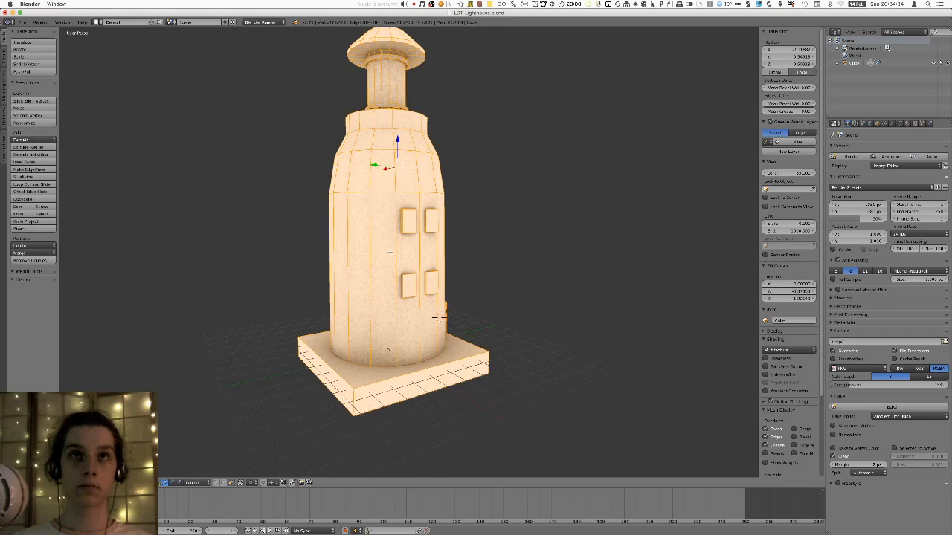
pyautogui.press('a')
pyautogui.press('l')
pyautogui.moveTo(403, 224); pyautogui.dragTo(424, 229, button='middle')
pyautogui.hotkey('shift', 'd')
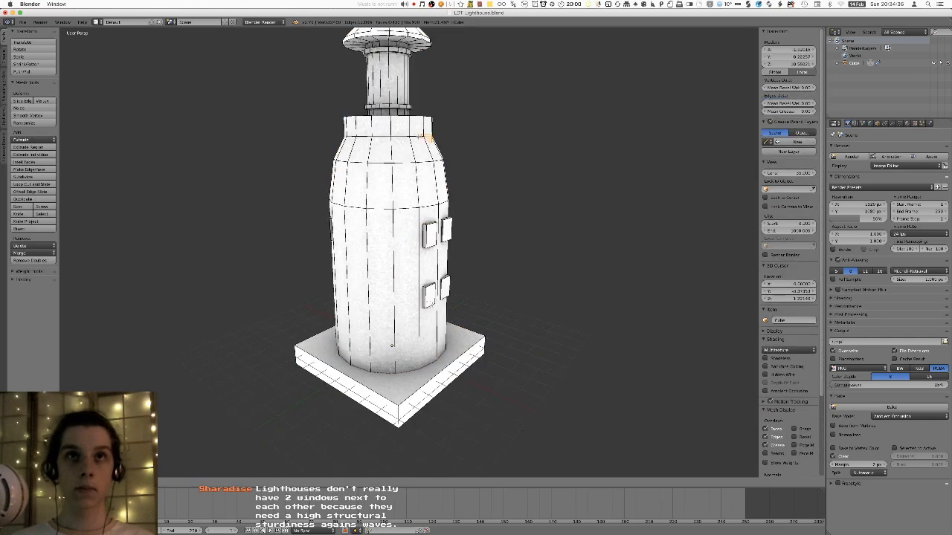
pyautogui.press('Escape')
pyautogui.hotkey('ctrl', 'z')
pyautogui.hotkey('ctrl', 'z')
pyautogui.moveTo(422, 154); pyautogui.dragTo(456, 153, button='middle')
pyautogui.scroll(-3, 454, 146)
pyautogui.press('Tab')
pyautogui.press('a')
pyautogui.scroll(4, 454, 153)
pyautogui.moveTo(431, 188); pyautogui.dragTo(407, 193, button='middle')
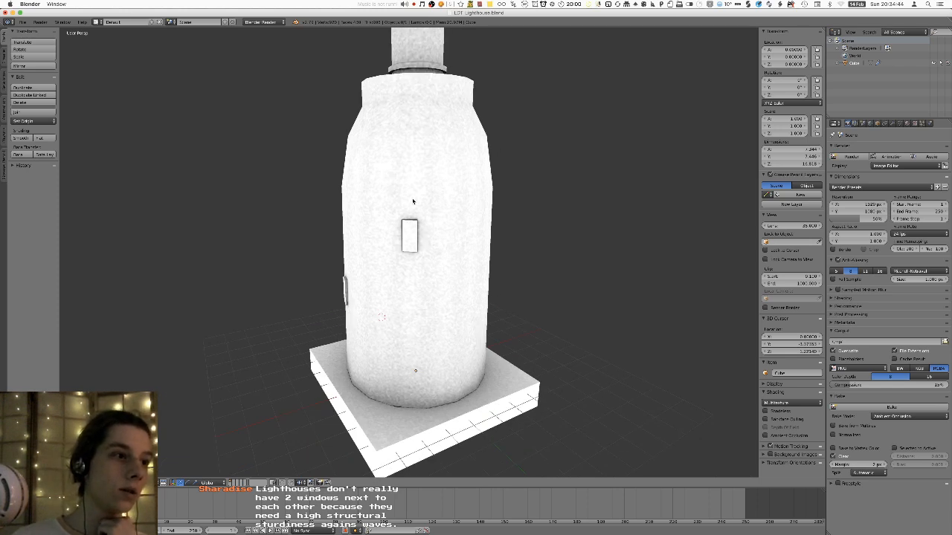
# - Delete one vertical column of two windows from the four-window group in Edit Mode
pyautogui.press('Tab')
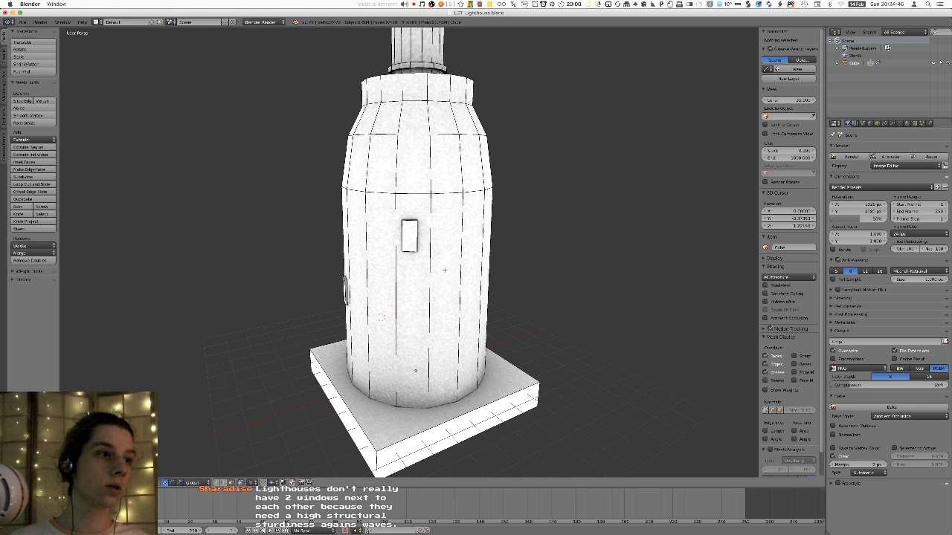
pyautogui.moveTo(413, 201); pyautogui.dragTo(441, 321, button='middle')
pyautogui.press('l')
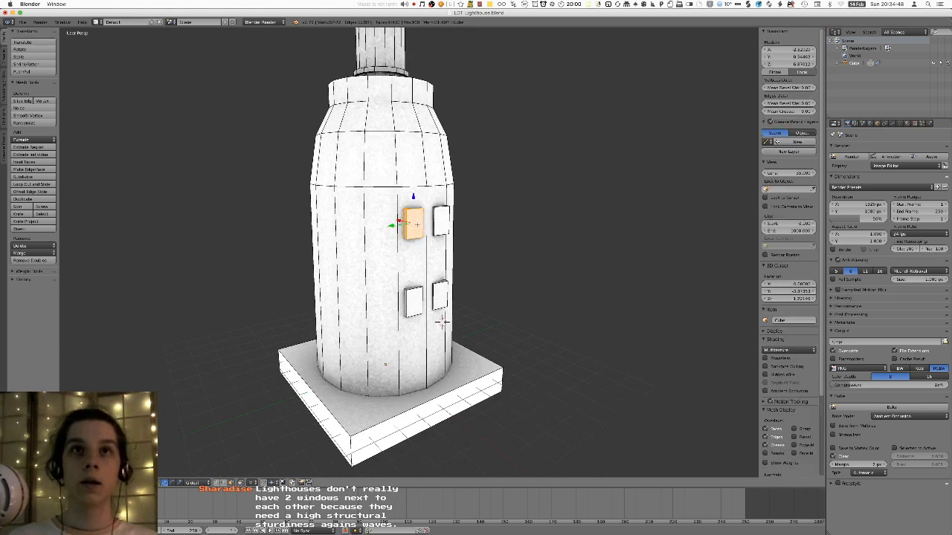
pyautogui.moveTo(414, 232); pyautogui.dragTo(409, 247, button='middle')
pyautogui.press('l')
pyautogui.press('x')
pyautogui.click(414, 318)
# - Move the two remaining windows along Y to centre them on the wall and adjust their depth along X
pyautogui.press('l')
pyautogui.press('l')
pyautogui.moveTo(439, 233); pyautogui.dragTo(423, 226, button='middle')
pyautogui.press('g')
pyautogui.press('y')
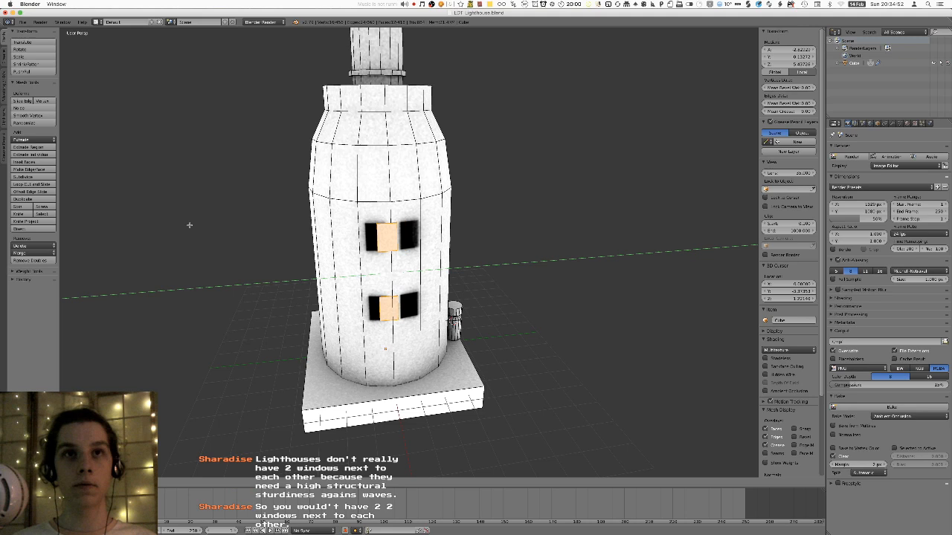
pyautogui.click(245, 225)
pyautogui.moveTo(245, 226); pyautogui.dragTo(266, 237, button='middle')
pyautogui.press('g')
pyautogui.press('x')
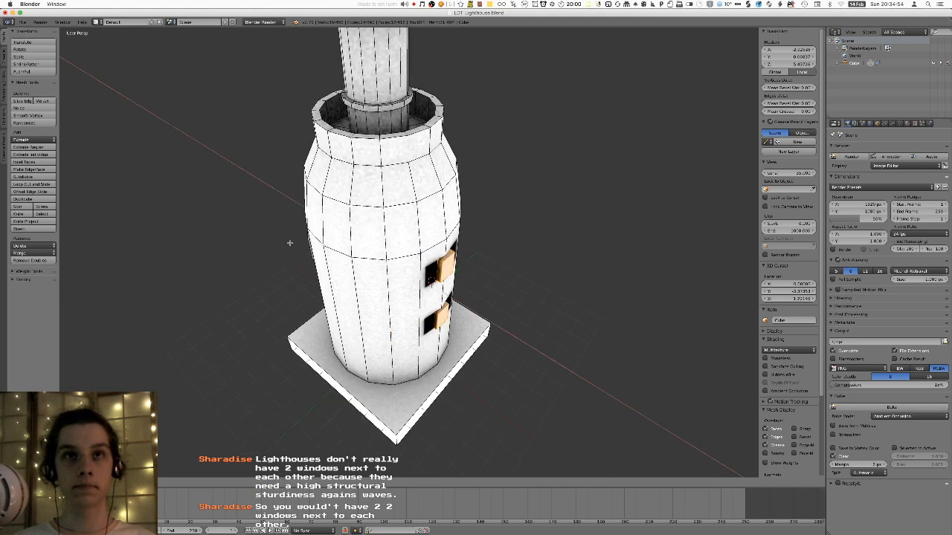
pyautogui.click(285, 240)
pyautogui.press('a')
# - Unwrap the whole edited lighthouse mesh with Smart UV Project at its default settings and return to Object Mode
pyautogui.press('Tab')
pyautogui.press('Tab')
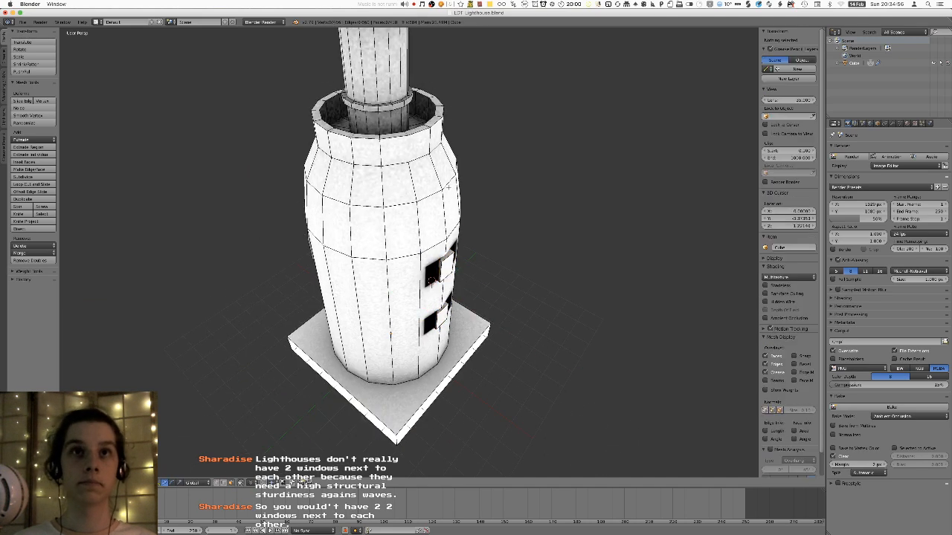
pyautogui.press('a')
pyautogui.press('u')
pyautogui.click(426, 184)
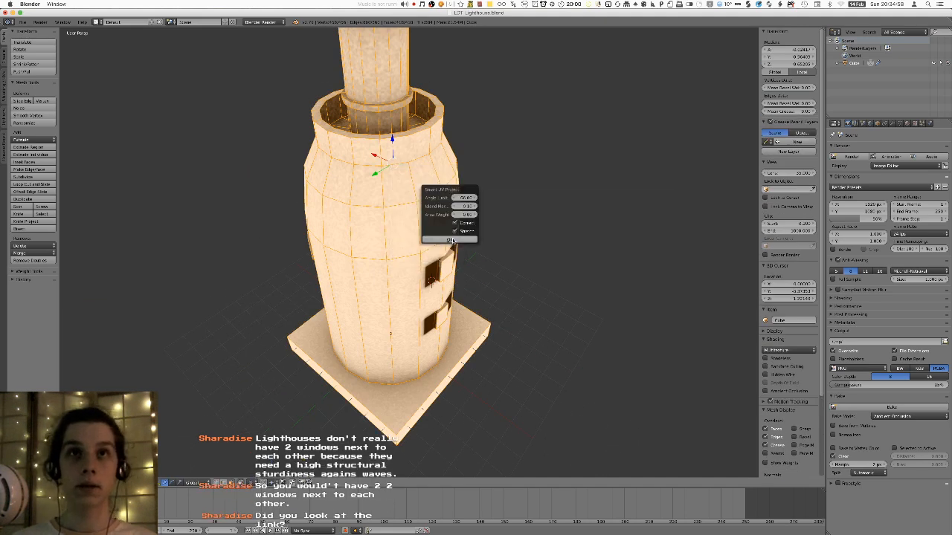
pyautogui.click(449, 240)
pyautogui.press('Tab')
# - Bake the ambient occlusion for the newly unwrapped lighthouse
pyautogui.click(890, 407)
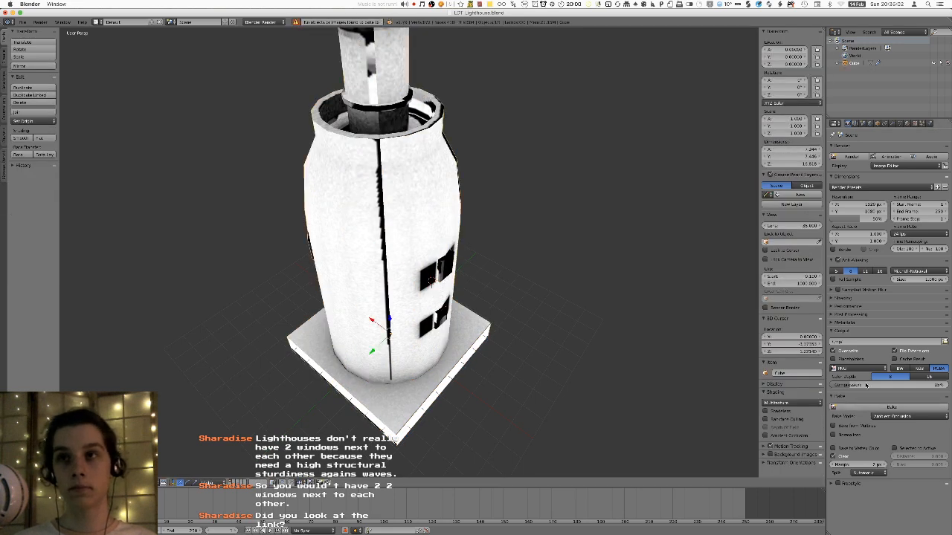
pyautogui.click(872, 407)
pyautogui.moveTo(602, 319); pyautogui.dragTo(584, 268, button='middle')
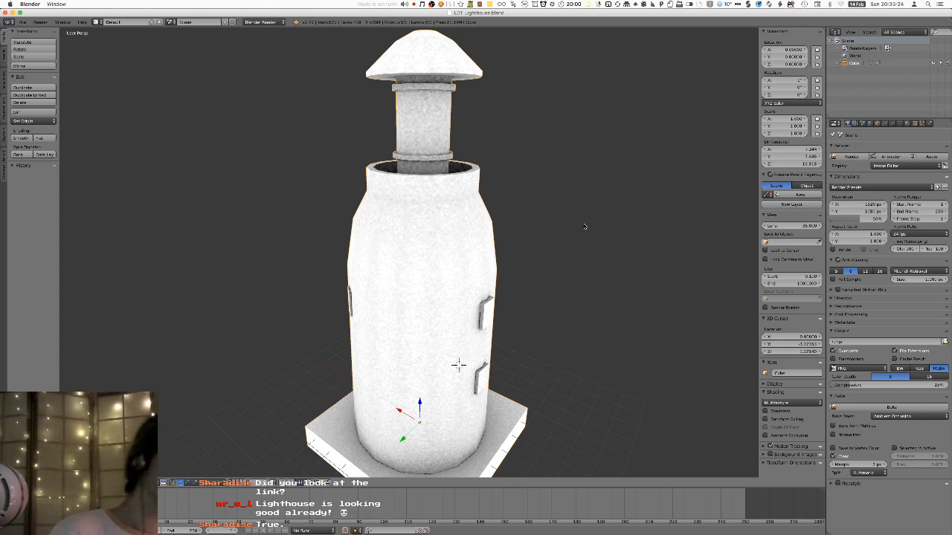
pyautogui.press('XF86AudioRaiseVolume')
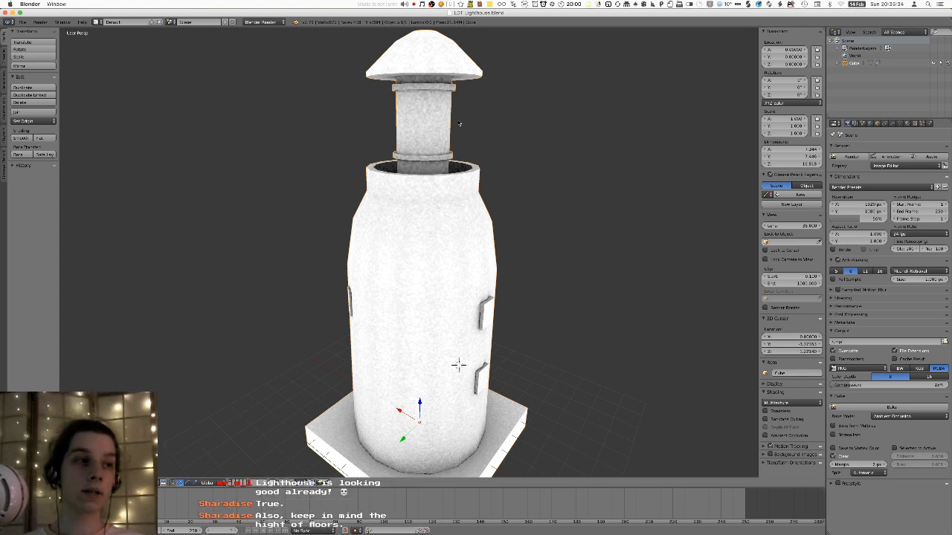
# - Inspect the baked lantern room and parapet, and put the lighthouse mesh into Edit Mode
pyautogui.moveTo(430, 210); pyautogui.dragTo(446, 242, button='middle')
pyautogui.keyDown('shift'); pyautogui.moveTo(446, 201); pyautogui.dragTo(461, 274, button='middle'); pyautogui.keyUp('shift')
pyautogui.moveTo(461, 274); pyautogui.dragTo(465, 254, button='middle')
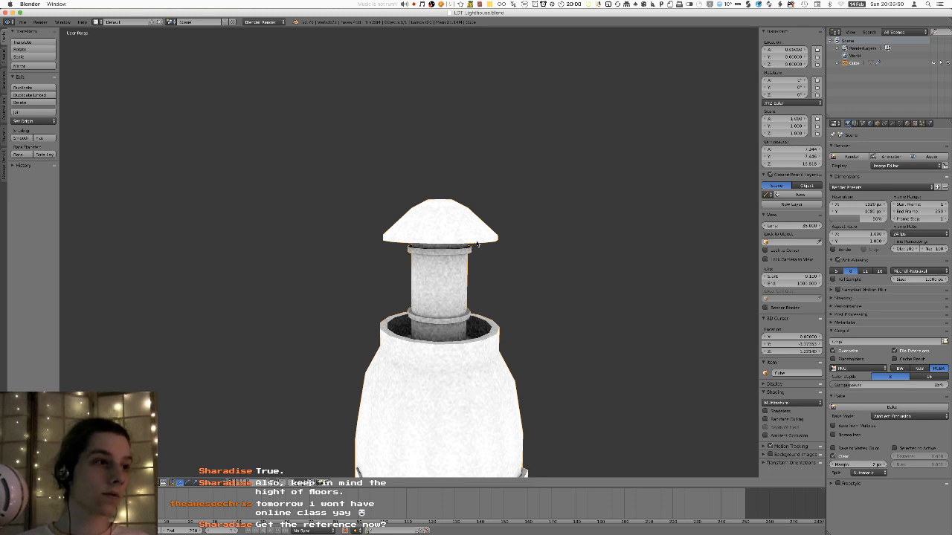
pyautogui.keyDown('ctrl'); pyautogui.moveTo(495, 263); pyautogui.dragTo(481, 432, button='middle'); pyautogui.keyUp('ctrl')
pyautogui.press('Tab')
pyautogui.keyDown('shift'); pyautogui.moveTo(474, 296); pyautogui.dragTo(469, 258, button='middle'); pyautogui.keyUp('shift')
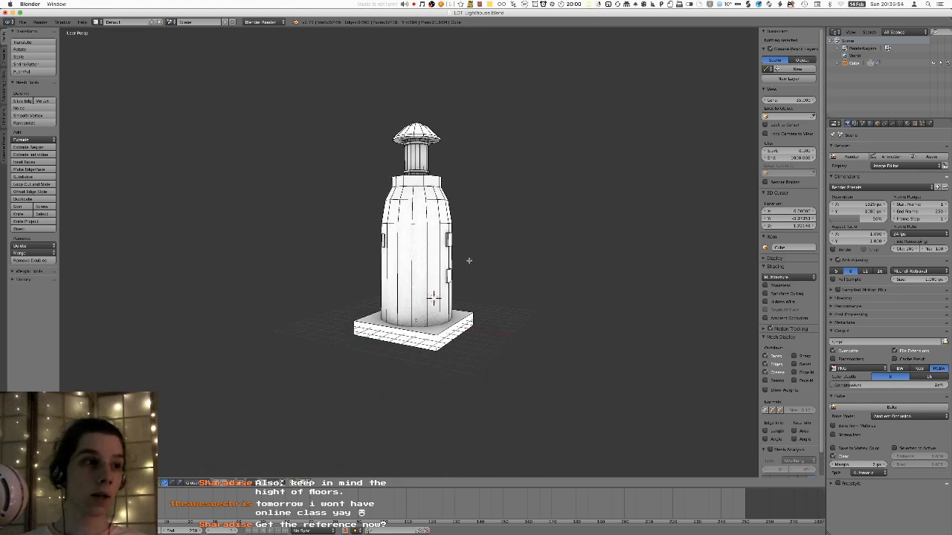
pyautogui.scroll(2, 469, 261)
pyautogui.hotkey('shift', 'a')
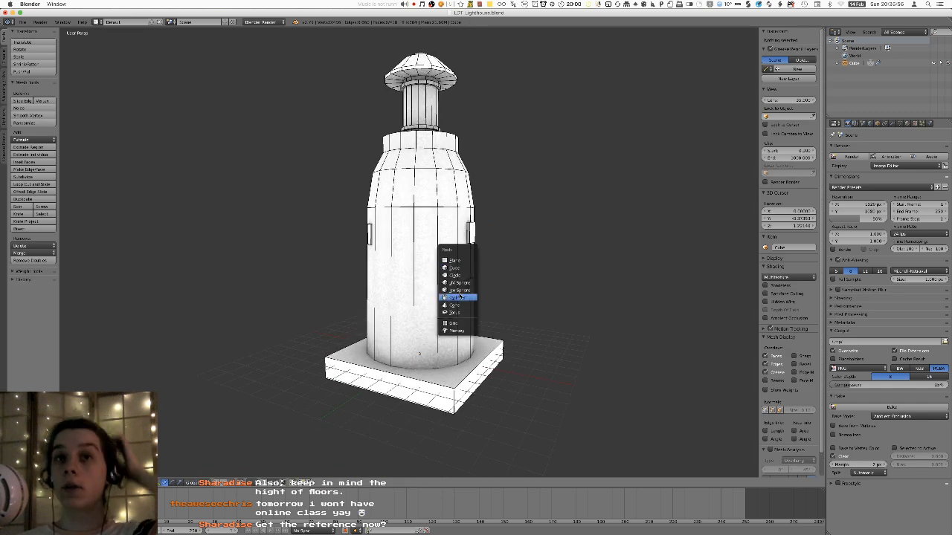
pyautogui.click(459, 297)
pyautogui.moveTo(453, 294); pyautogui.dragTo(433, 270, button='middle')
pyautogui.press('x')
pyautogui.click(431, 279)
# - Snap the 3D cursor to the centre of the entire lighthouse mesh and clear the selection
pyautogui.press('a')
pyautogui.hotkey('shift', 's')
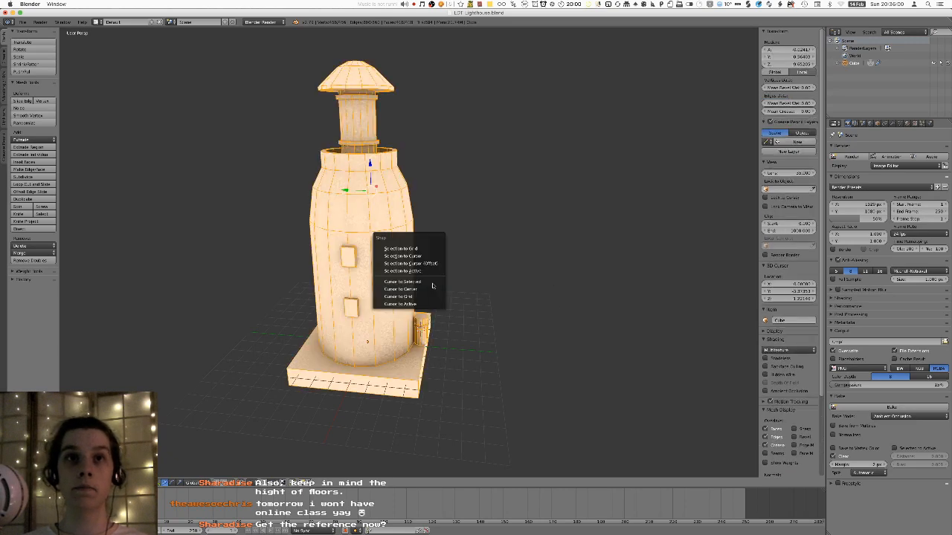
pyautogui.click(430, 282)
pyautogui.press('a')
# - Add a cylinder at the cursor and scale it into a thin, wide floor band around the lower tower
pyautogui.press('s')
pyautogui.hotkey('shift', 'z')
pyautogui.click(627, 228)
pyautogui.press('s')
pyautogui.press('z')
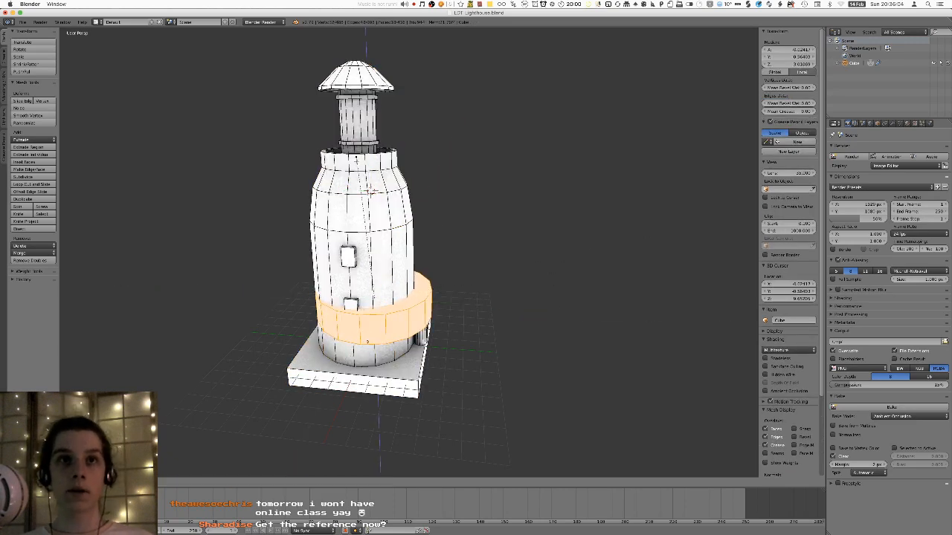
pyautogui.click(363, 251)
pyautogui.moveTo(362, 254); pyautogui.dragTo(408, 250, button='middle')
pyautogui.press('s')
pyautogui.click(397, 213)
pyautogui.scroll(4, 417, 253)
# - Centre the floor band on the tower along Y and widen it horizontally so it protrudes from the wall all round
pyautogui.press('g')
pyautogui.press('y')
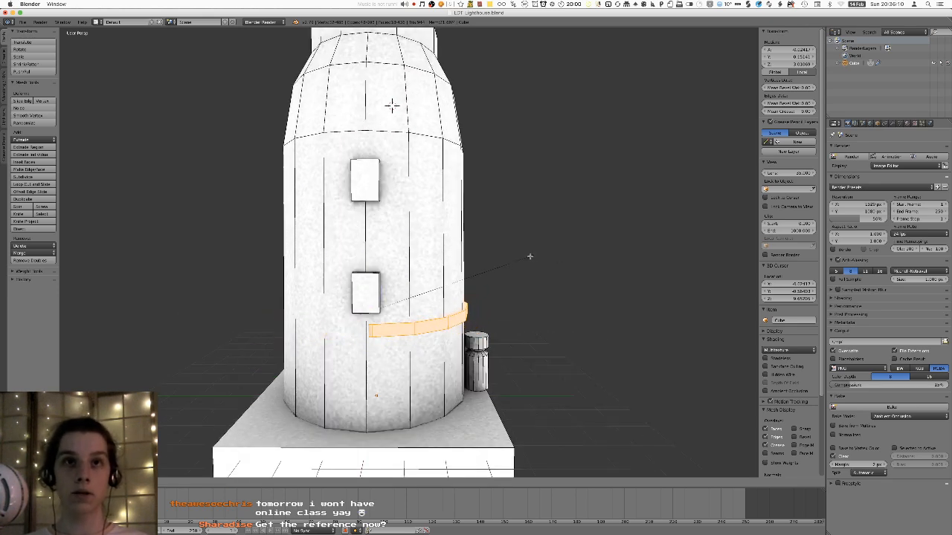
pyautogui.click(532, 254)
pyautogui.press('g')
pyautogui.press('y')
pyautogui.click(530, 255)
pyautogui.moveTo(531, 254); pyautogui.dragTo(496, 244, button='middle')
pyautogui.moveTo(427, 211); pyautogui.dragTo(404, 200, button='middle')
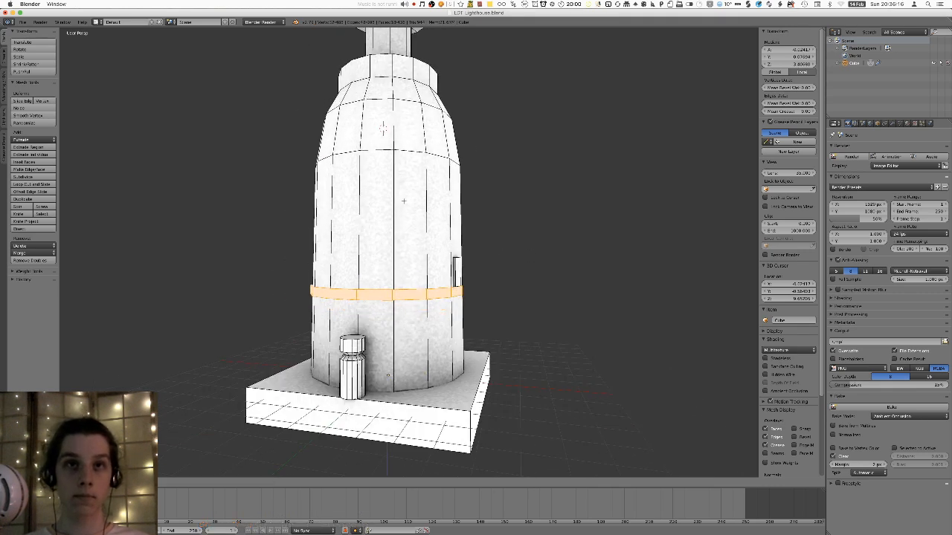
pyautogui.hotkey('shift', 'z')
pyautogui.click(473, 166)
pyautogui.moveTo(474, 166); pyautogui.dragTo(429, 204, button='middle')
# - Raise the low window near the small cylindrical figure vertically so it sits above the floor band
pyautogui.press('a')
pyautogui.press('l')
pyautogui.moveTo(442, 279); pyautogui.dragTo(523, 253, button='middle')
pyautogui.press('g')
pyautogui.press('z')
pyautogui.click(453, 249)
# - Raise the lower window of the two-window wall vertically so it clears the floor band
pyautogui.press('a')
pyautogui.press('l')
pyautogui.moveTo(393, 307); pyautogui.dragTo(415, 289, button='middle')
pyautogui.press('g')
pyautogui.press('z')
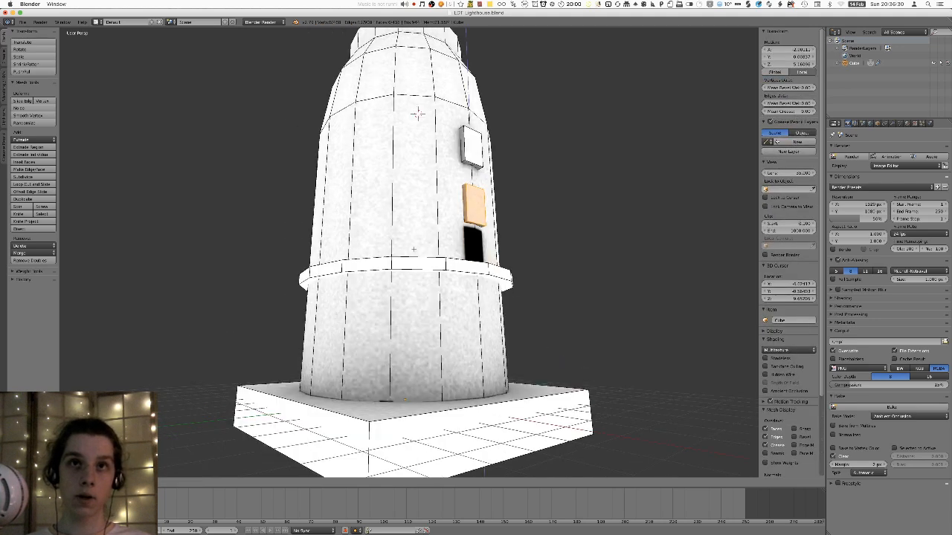
pyautogui.click(406, 269)
# - Try lifting the small cylindrical figure onto the floor band to compare its height with the windows
pyautogui.moveTo(406, 270); pyautogui.dragTo(344, 265, button='middle')
pyautogui.press('a')
pyautogui.press('l')
pyautogui.moveTo(446, 354); pyautogui.dragTo(470, 355, button='middle')
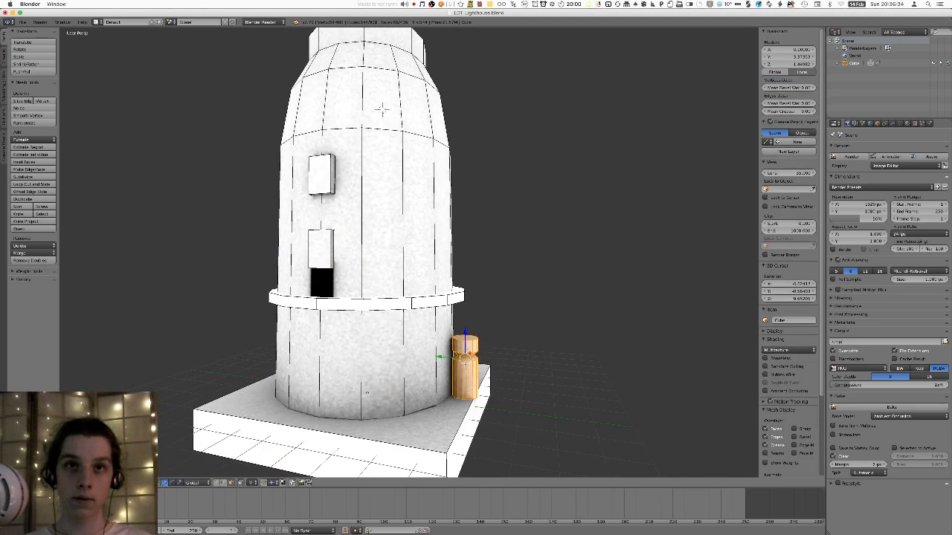
pyautogui.press('g')
pyautogui.press('z')
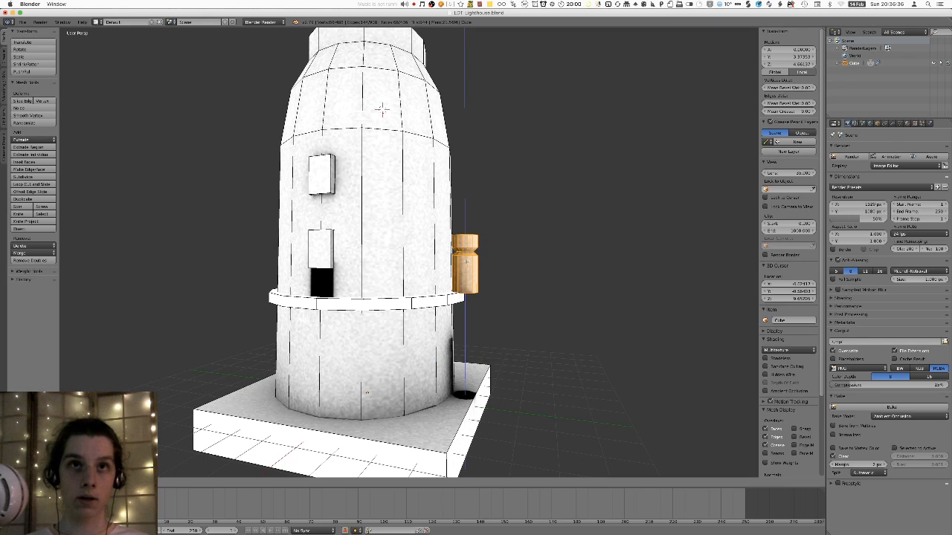
pyautogui.rightClick(466, 262)
pyautogui.moveTo(467, 262); pyautogui.dragTo(353, 262, button='middle')
# - Duplicate the floor band and place the copy higher up the tower to mark the next floor
pyautogui.press('a')
pyautogui.moveTo(521, 351); pyautogui.dragTo(463, 347, button='middle')
pyautogui.press('l')
pyautogui.hotkey('shift', 'd')
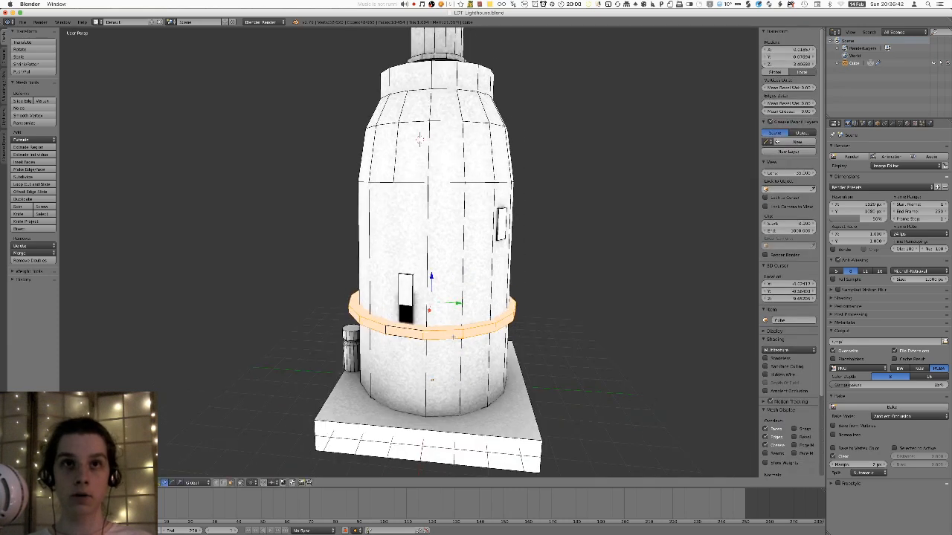
pyautogui.press('z')
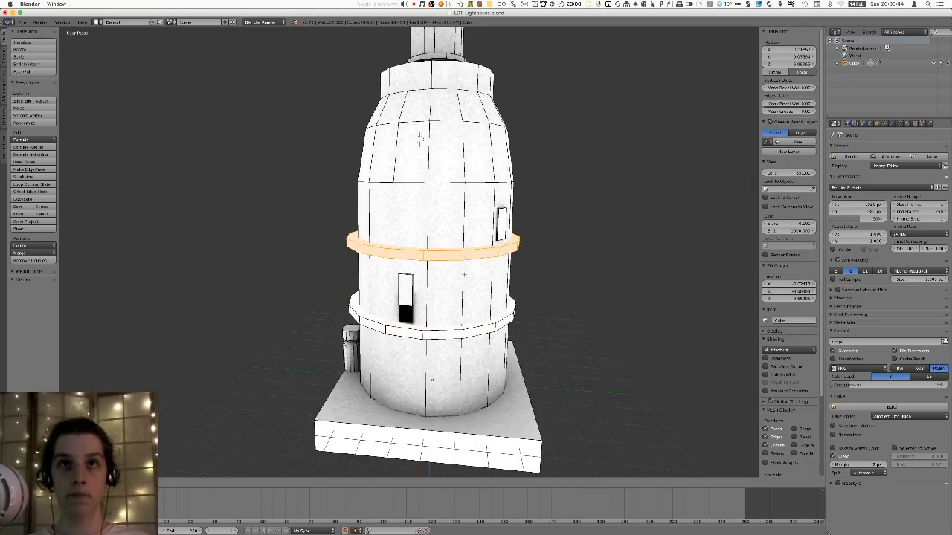
pyautogui.click(466, 269)
# - Fine-tune the vertical position of the upper floor band between the lower and upper windows
pyautogui.moveTo(466, 269)
pyautogui.mouseDown(button='middle')
pyautogui.moveTo(488, 249)
pyautogui.moveTo(461, 258)
pyautogui.mouseUp(button='middle')
pyautogui.press('g')
pyautogui.press('z')
pyautogui.click(481, 253)
pyautogui.press('g')
pyautogui.press('z')
pyautogui.click(461, 255)
# - Raise the side wall's single upper window vertically so it sits above the upper floor band
pyautogui.press('a')
pyautogui.press('l')
pyautogui.moveTo(499, 214); pyautogui.dragTo(499, 228, button='middle')
pyautogui.press('g')
pyautogui.press('z')
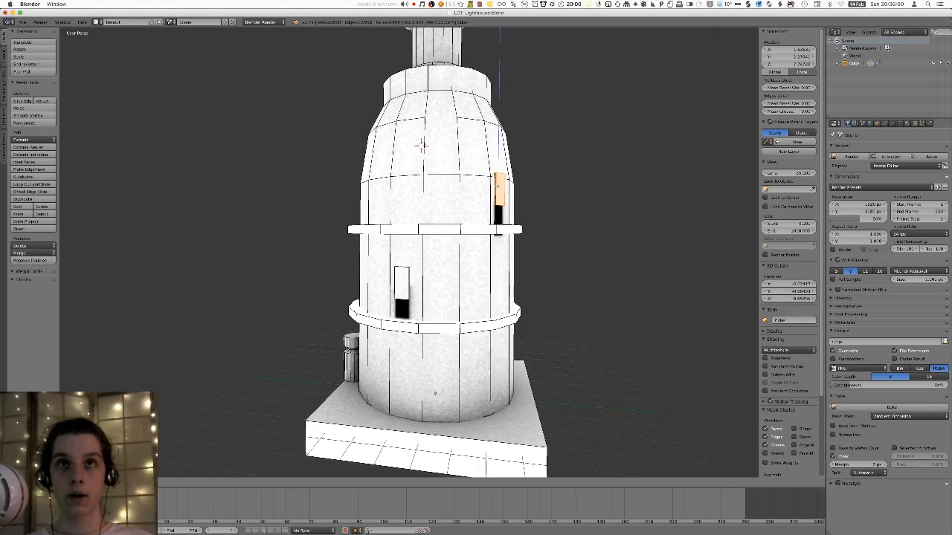
pyautogui.click(422, 146)
# - Move the upper window of the two-window wall vertically so it clears the upper floor band
pyautogui.moveTo(421, 145); pyautogui.dragTo(453, 151, button='middle')
pyautogui.press('a')
pyautogui.press('l')
pyautogui.moveTo(335, 248); pyautogui.dragTo(336, 207, button='middle')
pyautogui.press('z')
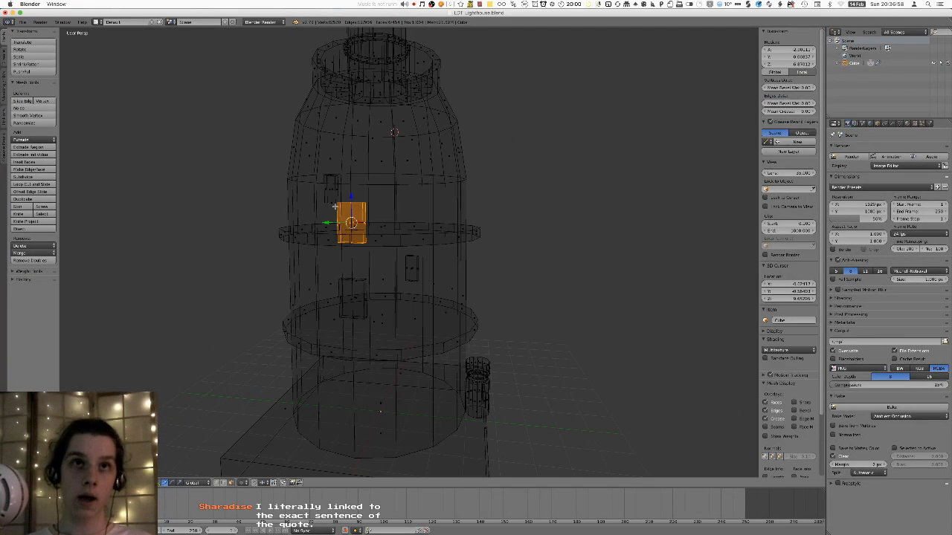
pyautogui.press('z')
pyautogui.press('g')
pyautogui.press('z')
pyautogui.click(345, 154)
pyautogui.moveTo(345, 155); pyautogui.dragTo(361, 154, button='middle')
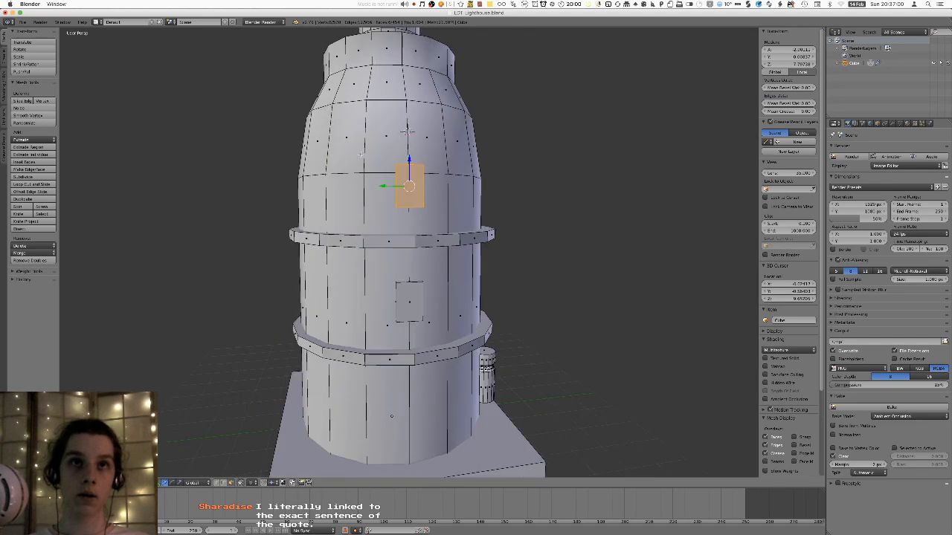
# - Fine-tune the height of the two-window wall's upper window above the upper floor band
pyautogui.press('g')
pyautogui.press('z')
pyautogui.click(363, 201)
pyautogui.scroll(-4, 363, 202)
pyautogui.moveTo(474, 300)
pyautogui.mouseDown(button='middle')
pyautogui.moveTo(412, 278)
pyautogui.moveTo(451, 215)
pyautogui.mouseUp(button='middle')
pyautogui.press('g')
pyautogui.press('z')
pyautogui.click(452, 293)
pyautogui.press('z')
pyautogui.press('z')
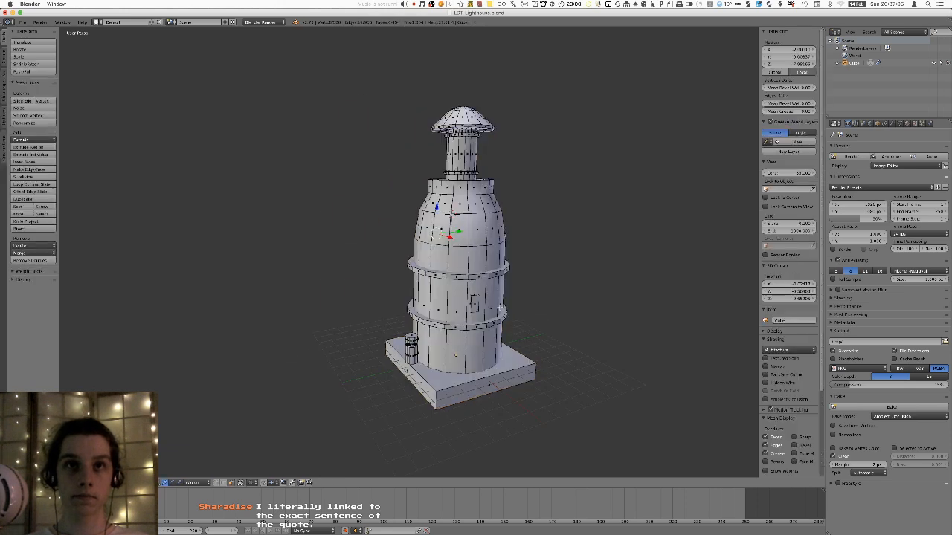
# - Clear the selection, leave mesh editing and examine the floor bands and windows on the smooth-shaded tower
pyautogui.moveTo(501, 307); pyautogui.dragTo(514, 310, button='middle')
pyautogui.press('a')
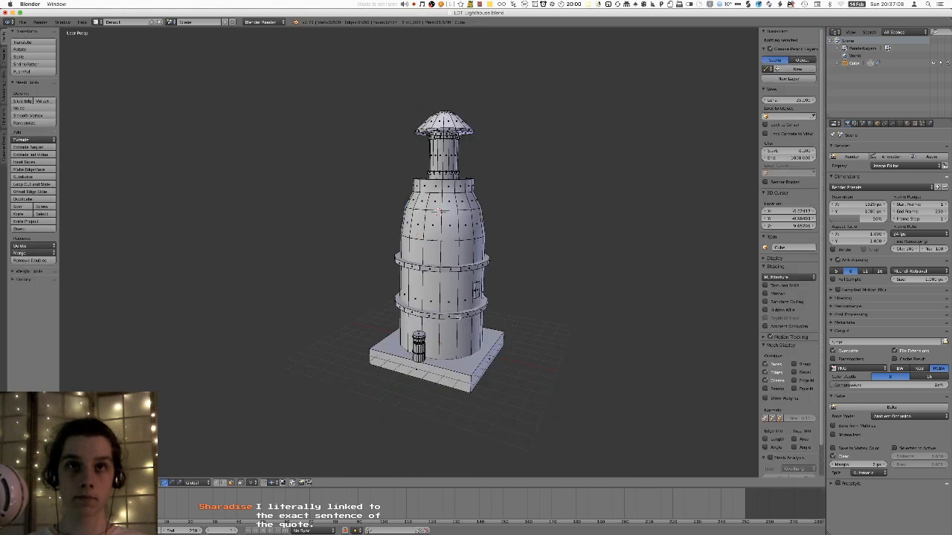
pyautogui.press('l')
pyautogui.press('l')
pyautogui.keyDown('shift'); pyautogui.moveTo(474, 271); pyautogui.dragTo(460, 272, button='middle'); pyautogui.keyUp('shift')
pyautogui.press('Tab')
pyautogui.scroll(4, 459, 280)
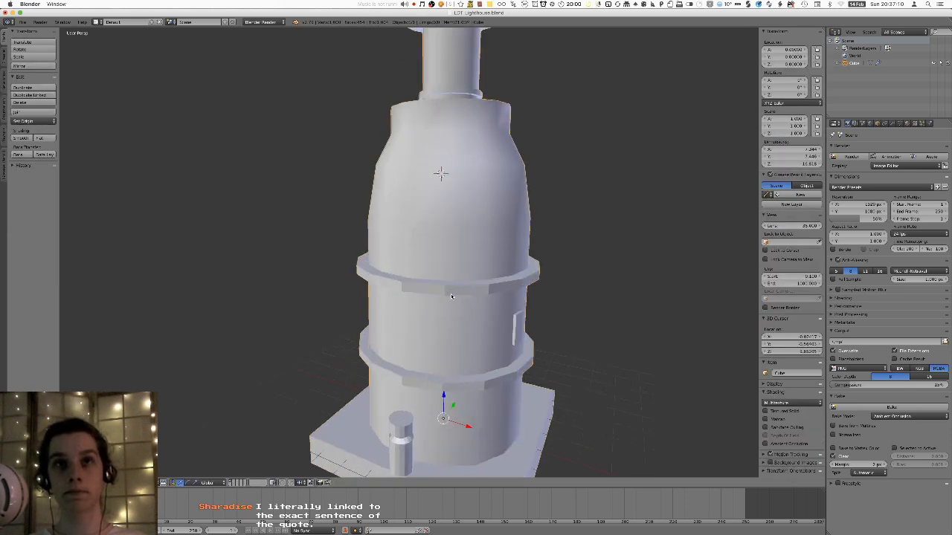
pyautogui.press('Tab')
pyautogui.press('Tab')
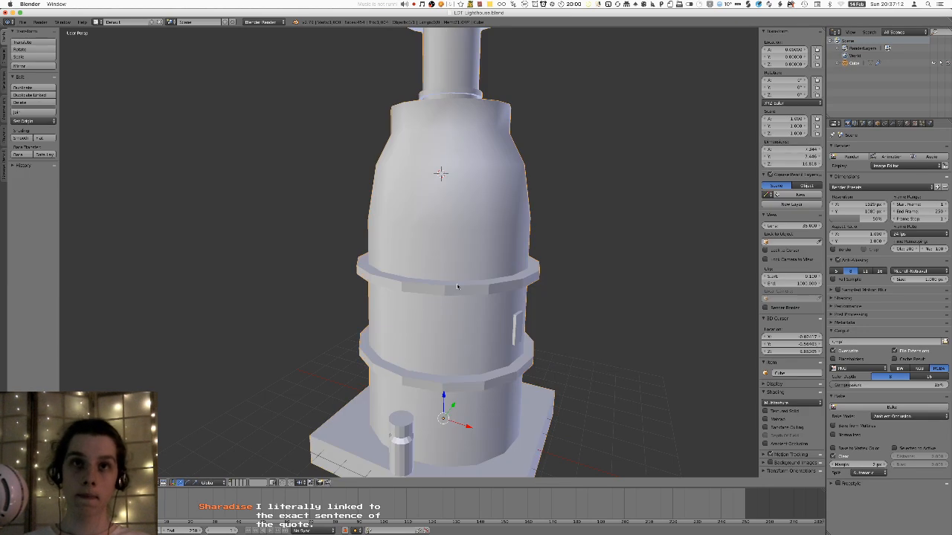
pyautogui.press('Tab')
pyautogui.press('Tab')
pyautogui.press('space')
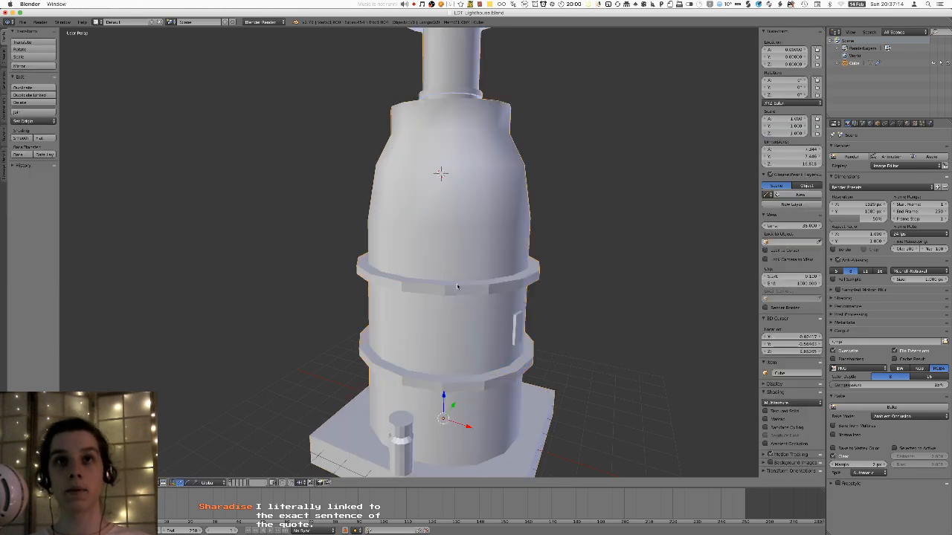
# - Switch the viewport shading to textured so the baked image shows on the lighthouse
pyautogui.press('Return')
pyautogui.press('Tab')
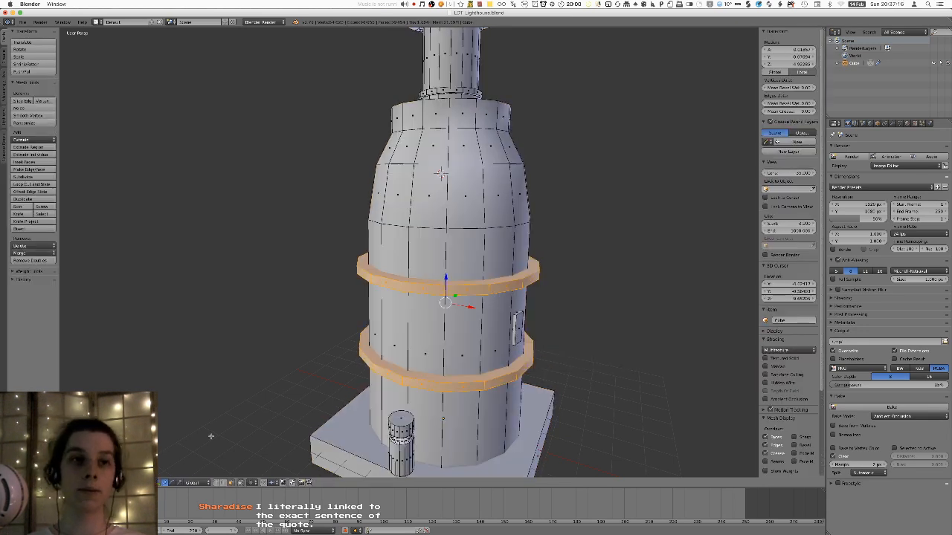
pyautogui.click(136, 482)
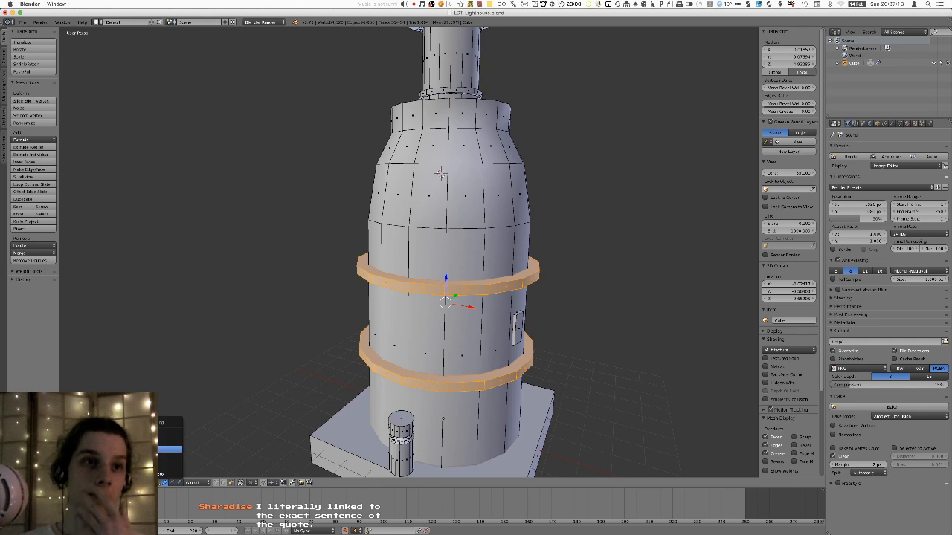
pyautogui.click(170, 449)
pyautogui.press('Tab')
pyautogui.press('Tab')
pyautogui.press('Tab')
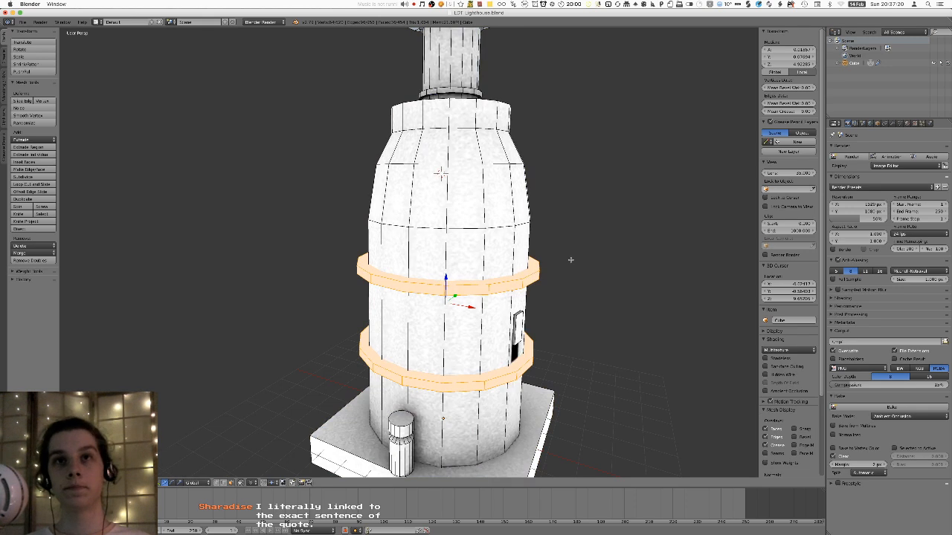
# - Bake the ambient occlusion onto the lighthouse and check the shading around the ring bands
pyautogui.click(892, 407)
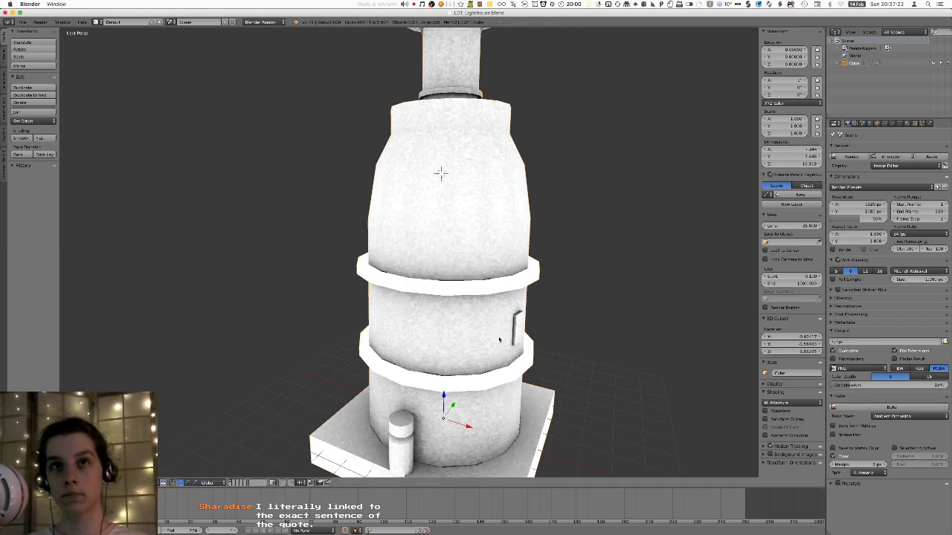
pyautogui.scroll(-6, 521, 336)
pyautogui.scroll(6, 521, 336)
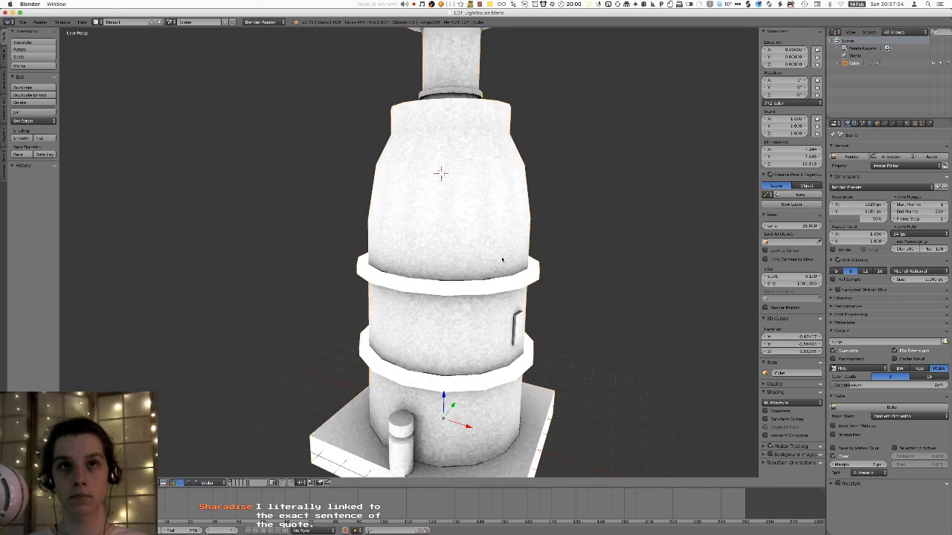
pyautogui.moveTo(503, 261); pyautogui.dragTo(453, 269, button='middle')
pyautogui.scroll(-4, 452, 269)
pyautogui.moveTo(544, 303); pyautogui.dragTo(650, 308, button='middle')
# - Unwrap the two selected ring bands with Smart UV Project using the offered settings, and deselect them
pyautogui.press('Tab')
pyautogui.scroll(3, 650, 305)
pyautogui.scroll(-1, 516, 308)
pyautogui.press('u')
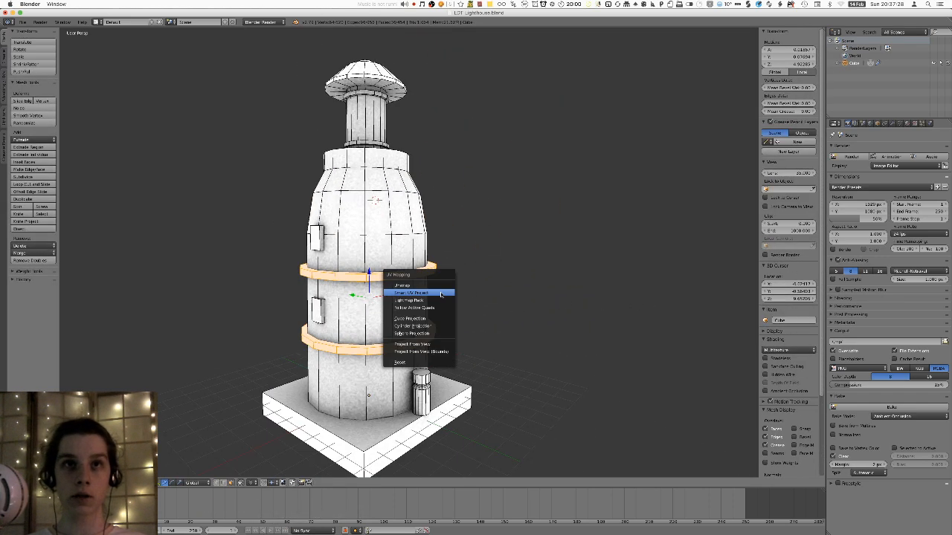
pyautogui.click(439, 299)
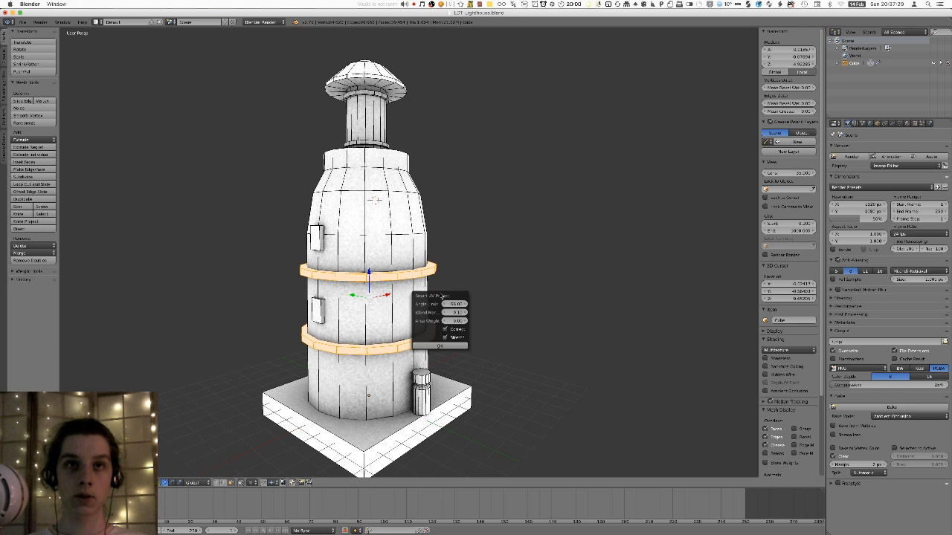
pyautogui.click(449, 346)
pyautogui.press('a')
pyautogui.press('Tab')
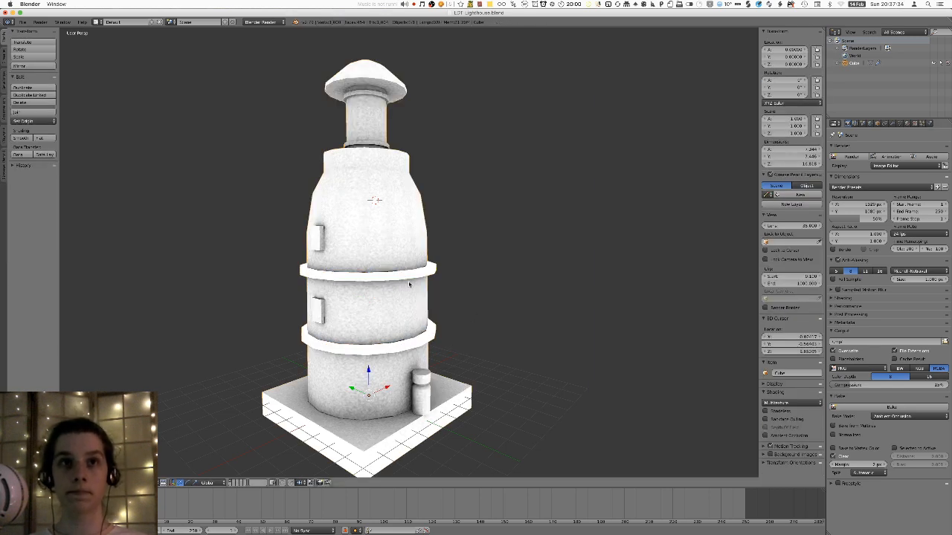
# - Select the whole lighthouse mesh in the UV Editing layout and assign the LDT Lighthouse image to all faces
pyautogui.scroll(3, 394, 284)
pyautogui.press('Tab')
pyautogui.click(112, 22)
pyautogui.click(119, 83)
pyautogui.press('a')
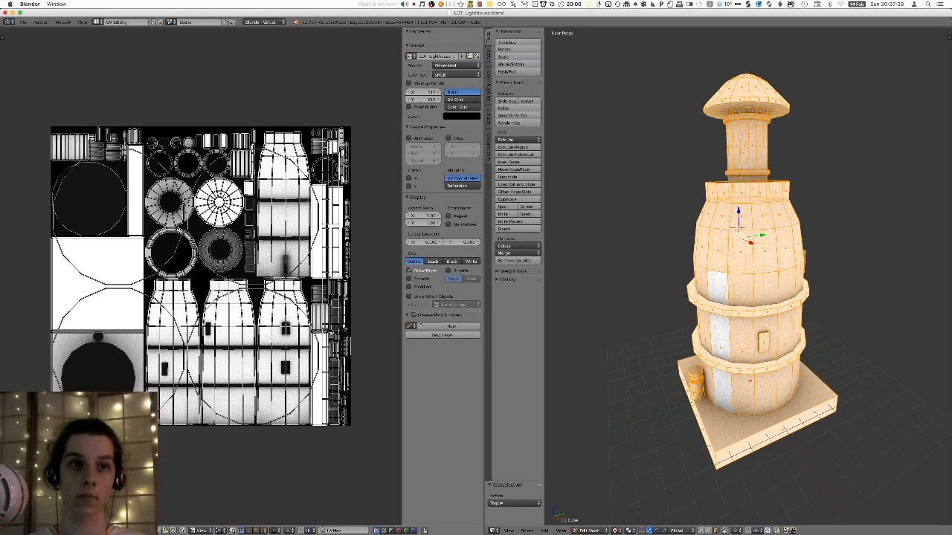
pyautogui.click(98, 530)
pyautogui.click(119, 453)
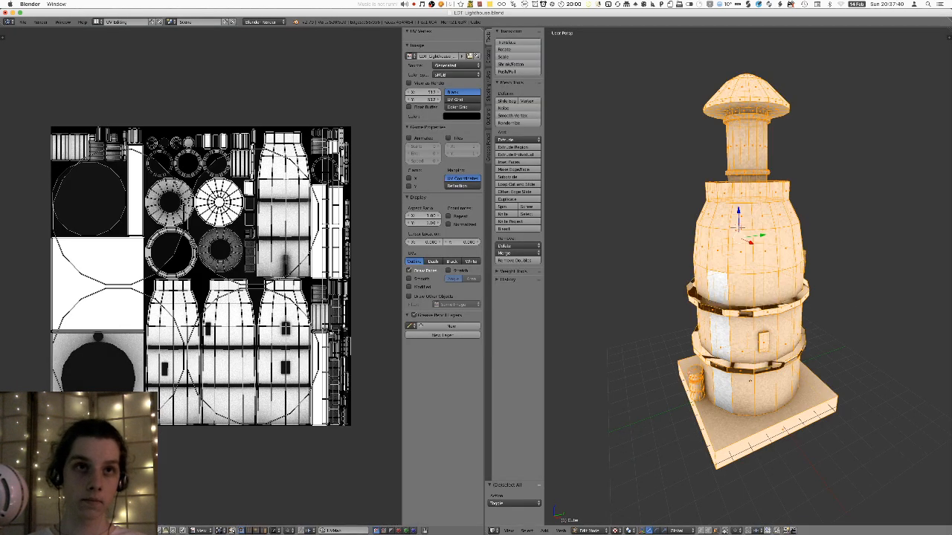
pyautogui.press('Tab')
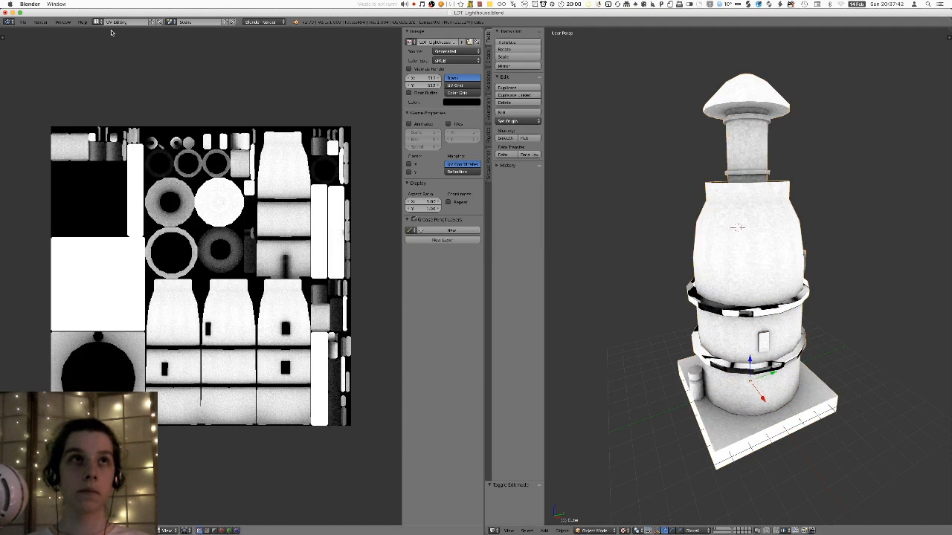
# - Return to the Default layout and bake the ambient occlusion with the ring bands included
pyautogui.click(111, 22)
pyautogui.click(108, 55)
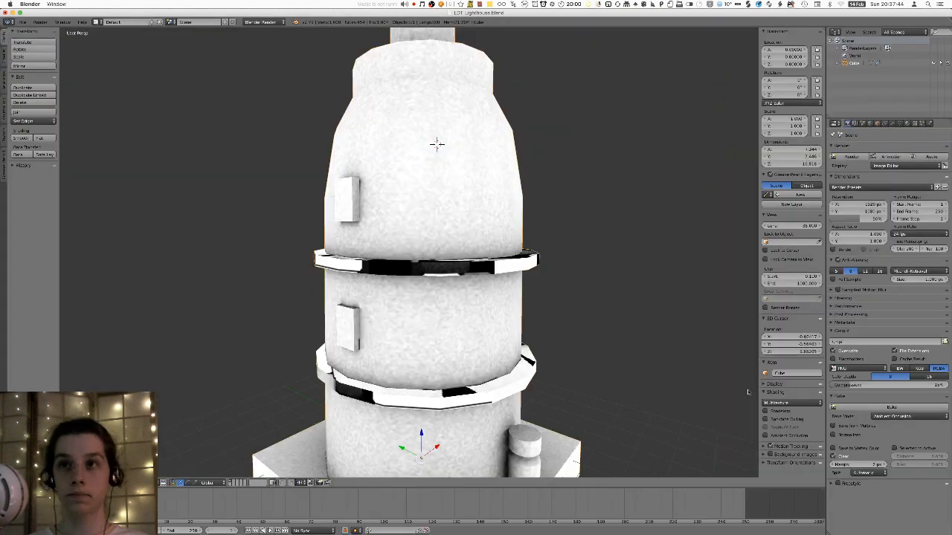
pyautogui.hotkey('alt', 'z')
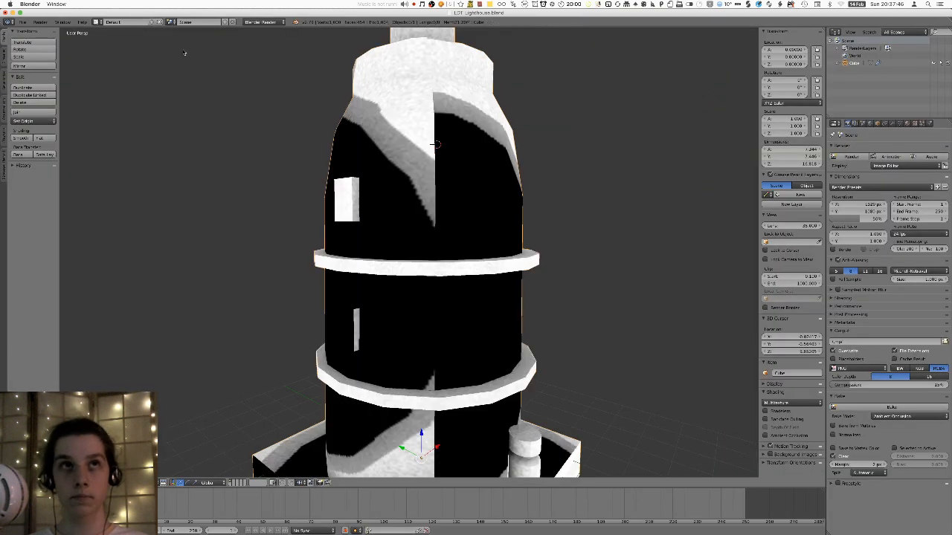
# - Unwrap the entire lighthouse mesh with Smart UV Project in the UV Editing layout, accepting the offered settings
pyautogui.click(112, 22)
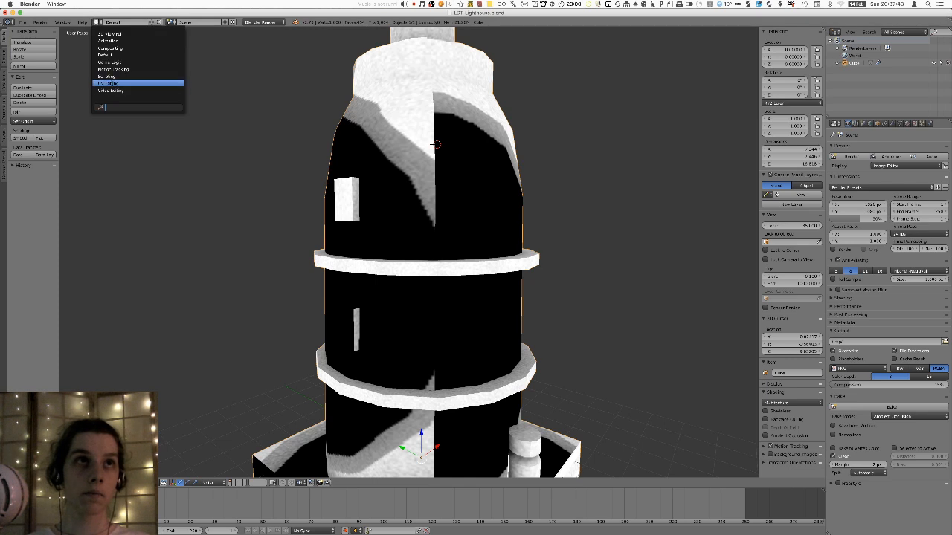
pyautogui.click(108, 83)
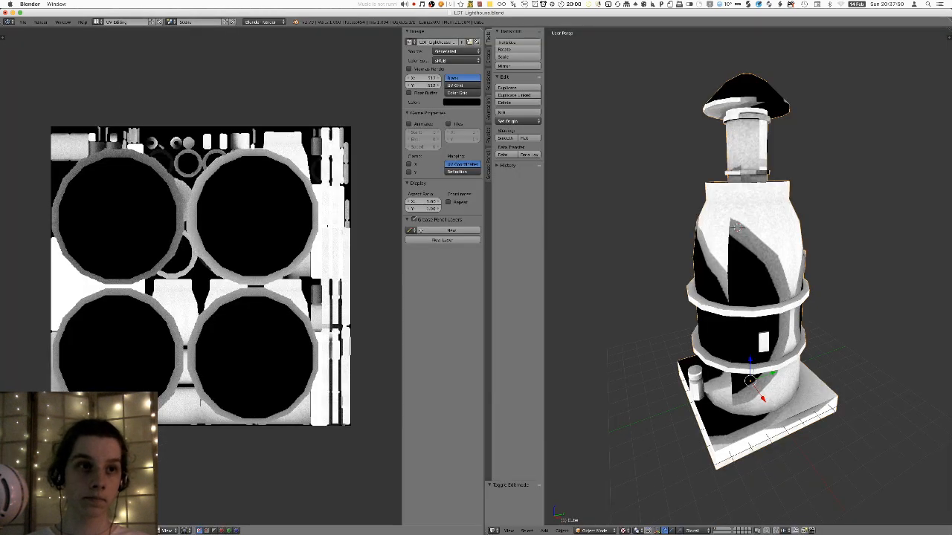
pyautogui.press('Tab')
pyautogui.press('u')
pyautogui.click(687, 363)
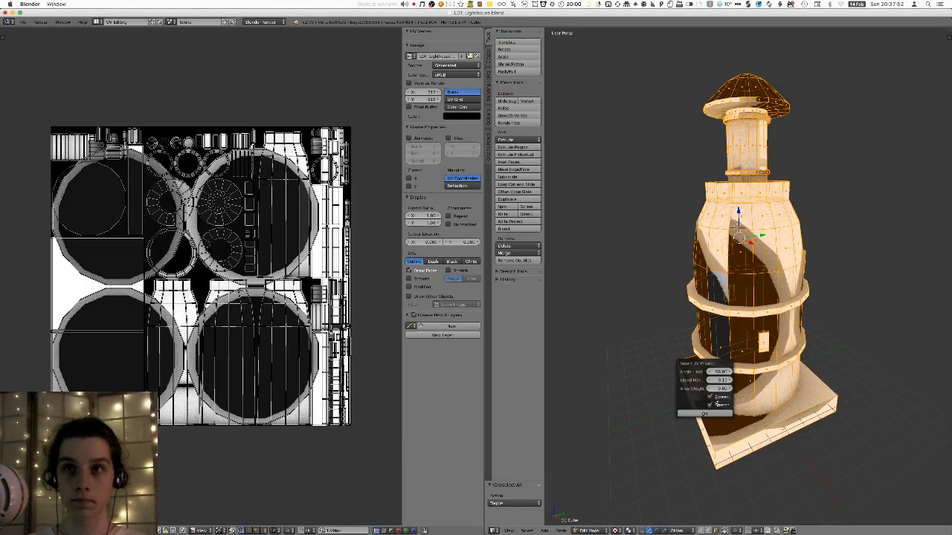
pyautogui.click(704, 415)
pyautogui.press('Tab')
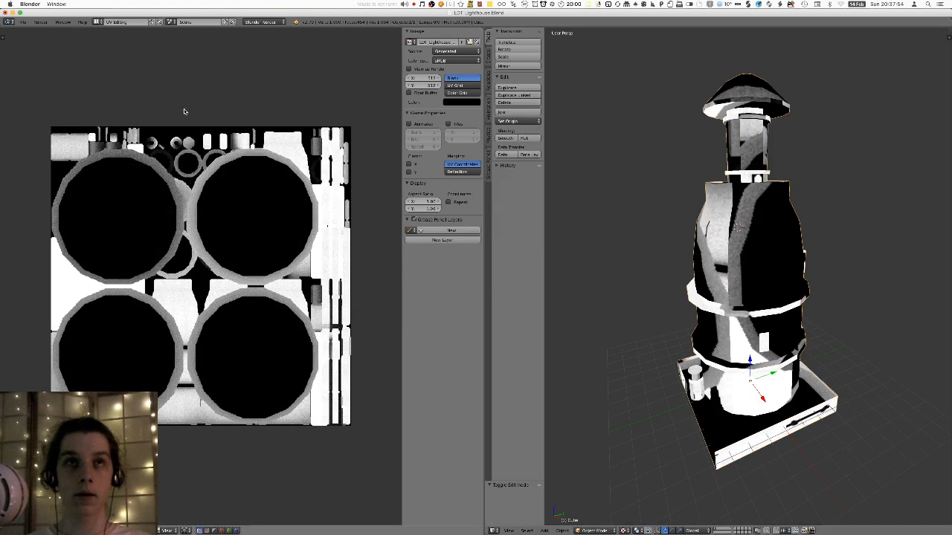
# - Bake the ambient occlusion onto the new UV layout from the Default layout, and save the file over the existing one
pyautogui.click(101, 22)
pyautogui.click(111, 60)
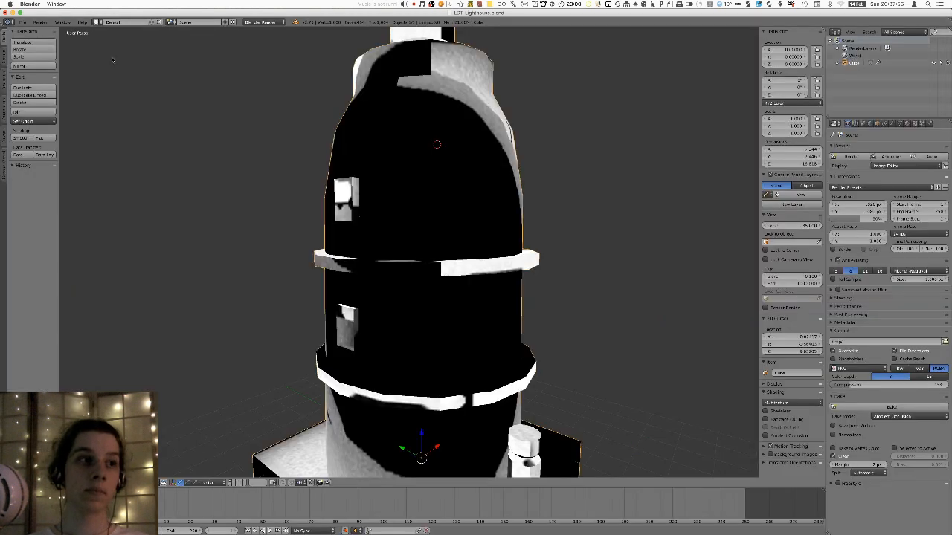
pyautogui.click(865, 404)
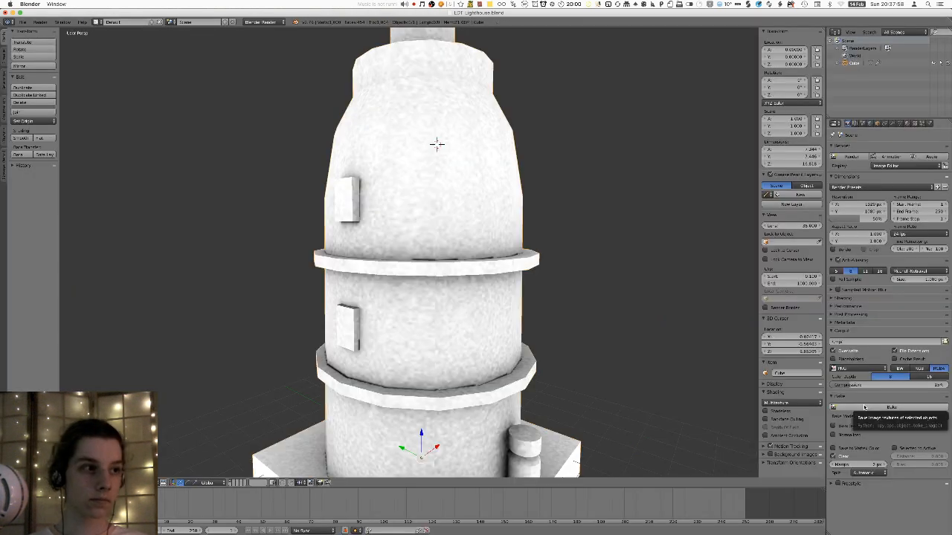
pyautogui.hotkey('ctrl', 's')
pyautogui.click(506, 322)
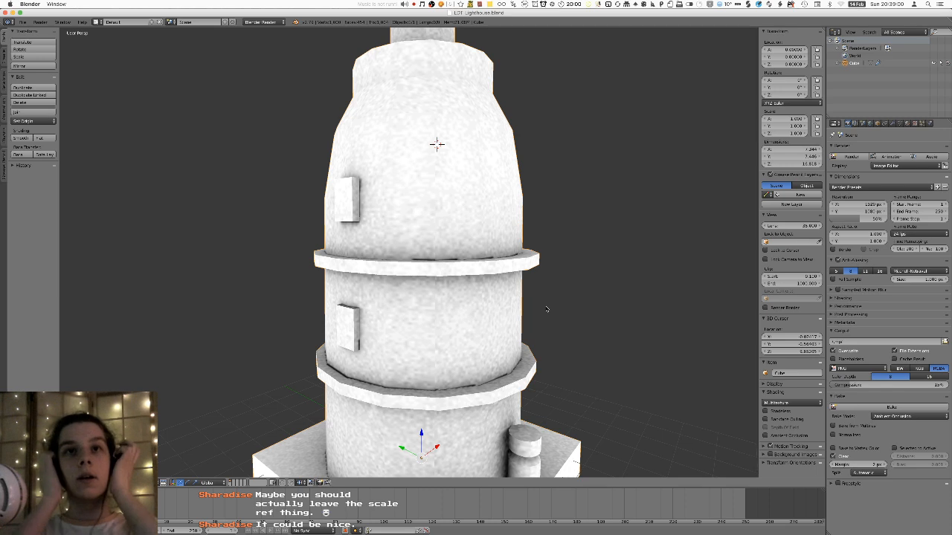
pyautogui.scroll(-5, 536, 200)
pyautogui.press('Tab')
pyautogui.press('Tab')
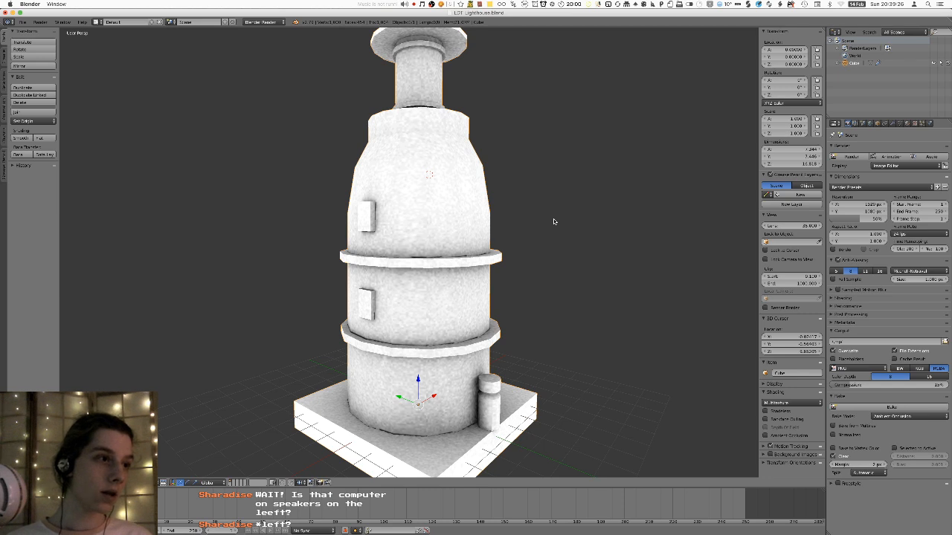
pyautogui.press('Tab')
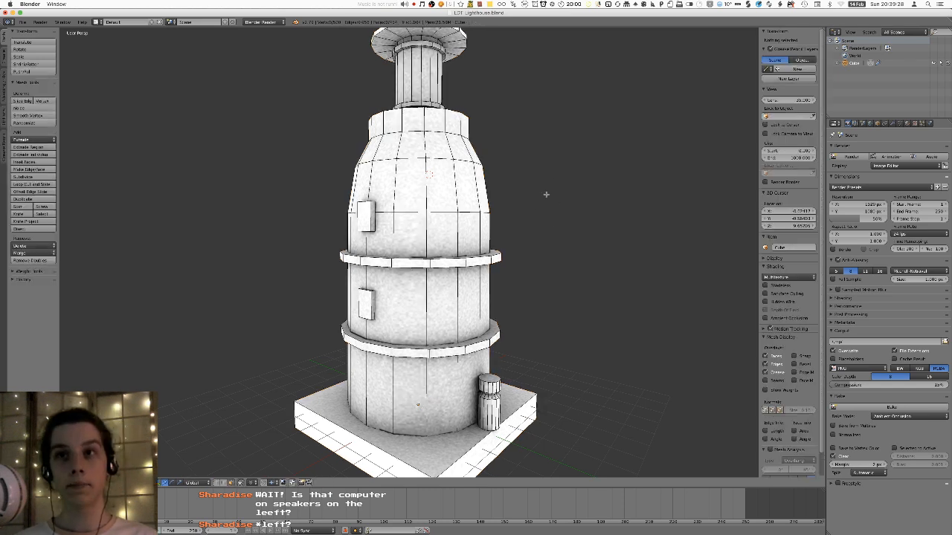
pyautogui.press('Tab')
pyautogui.scroll(2, 533, 228)
pyautogui.keyDown('shift'); pyautogui.moveTo(534, 228); pyautogui.dragTo(565, 124, button='middle'); pyautogui.keyUp('shift')
# - Select the small scale figure beside the tower and try to raise it along the Z axis
pyautogui.press('Tab')
pyautogui.press('a')
pyautogui.press('a')
pyautogui.press('l')
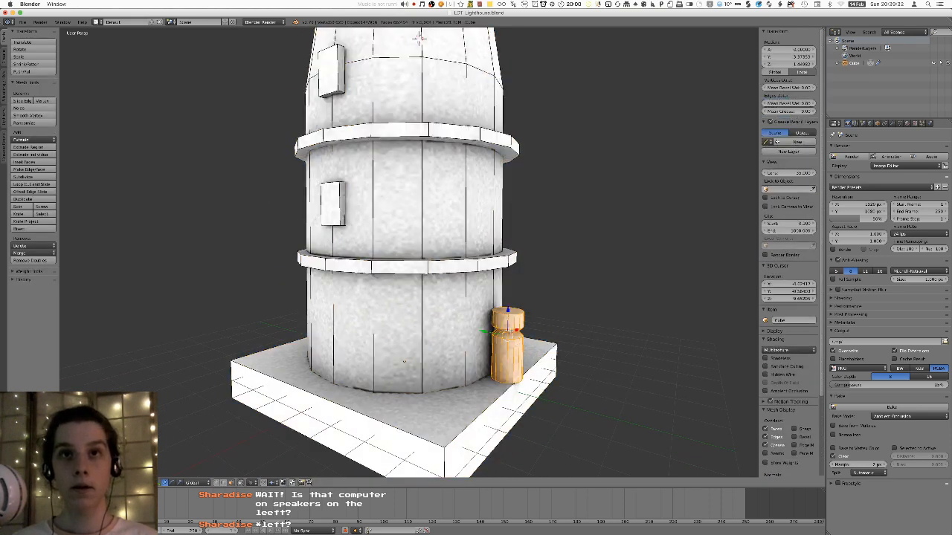
pyautogui.moveTo(554, 328); pyautogui.dragTo(527, 325, button='middle')
pyautogui.press('g')
pyautogui.press('z')
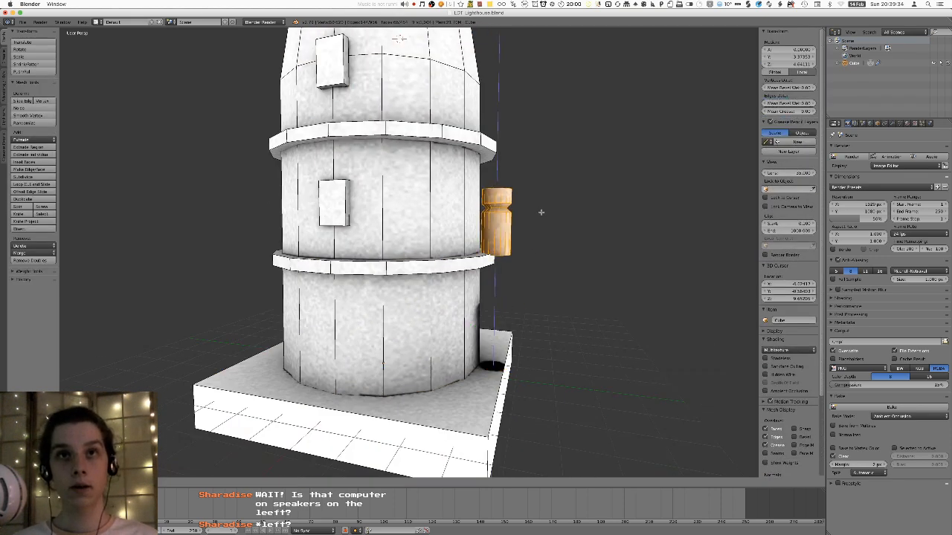
pyautogui.rightClick(535, 190)
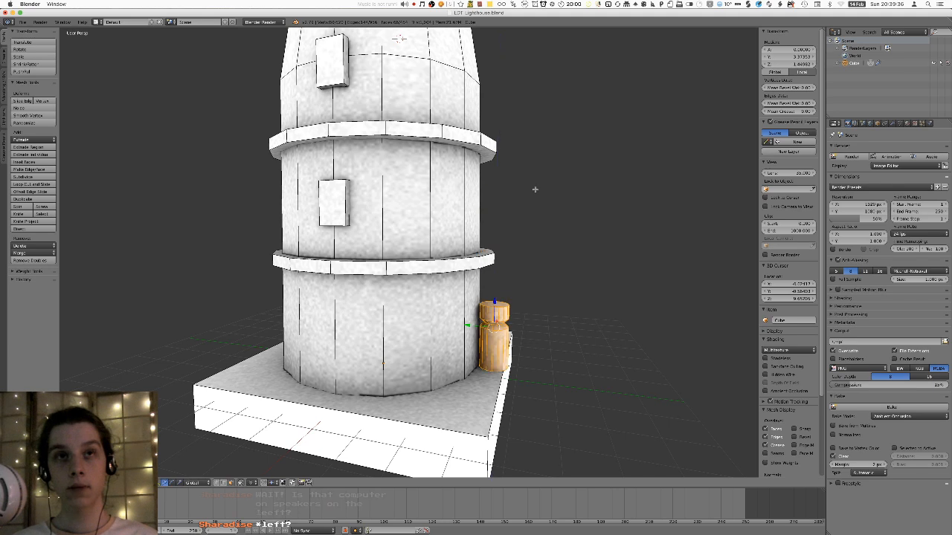
# - Try to move the small scale figure freely away from its baked shadow at the tower base
pyautogui.moveTo(629, 205); pyautogui.dragTo(566, 203, button='middle')
pyautogui.press('g')
pyautogui.rightClick(531, 103)
pyautogui.moveTo(531, 103); pyautogui.dragTo(462, 146, button='middle')
pyautogui.press('g')
pyautogui.rightClick(436, 61)
pyautogui.moveTo(436, 60); pyautogui.dragTo(457, 71, button='middle')
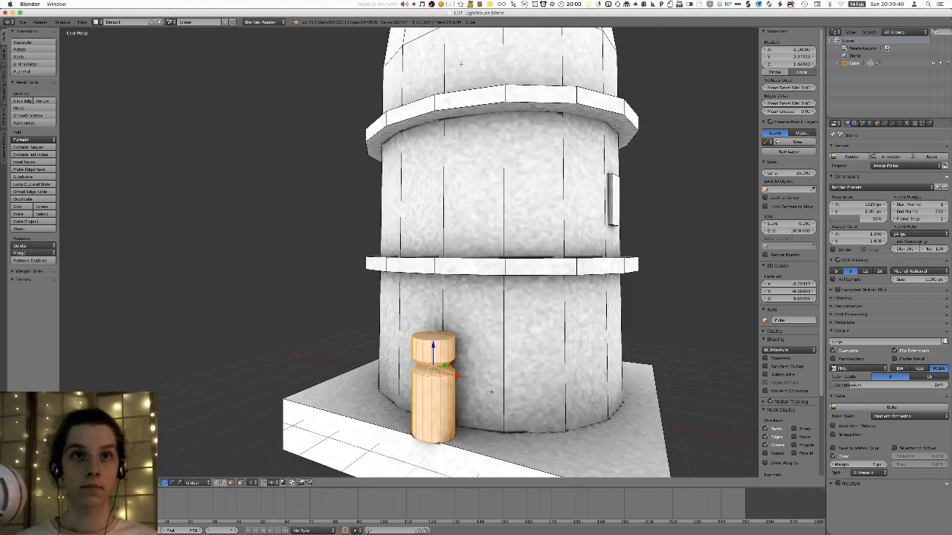
pyautogui.press('g')
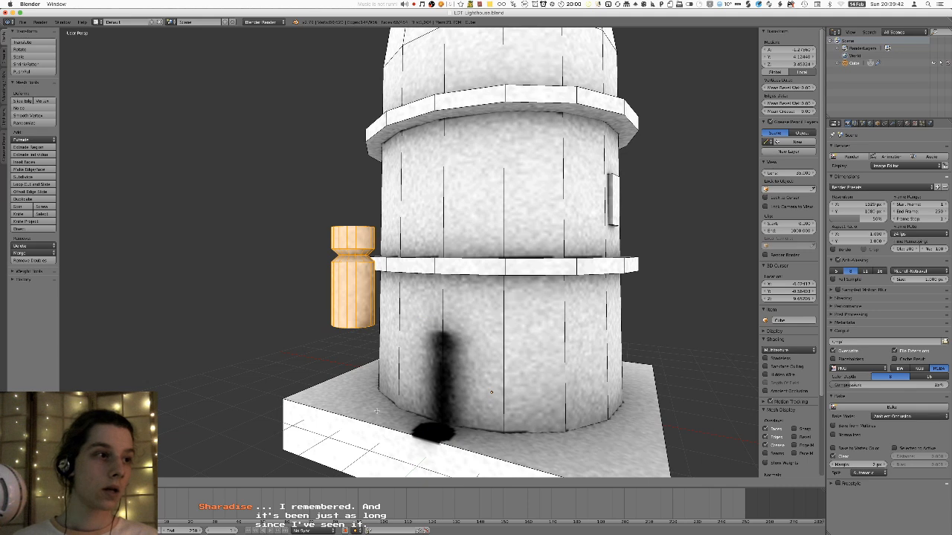
pyautogui.rightClick(491, 392)
pyautogui.moveTo(491, 392); pyautogui.dragTo(394, 363, button='middle')
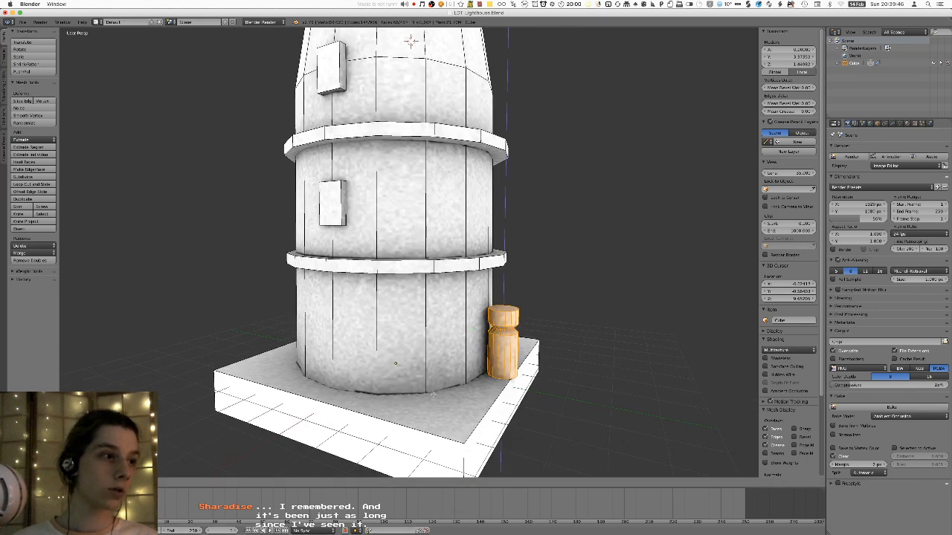
# - Try once more to move the small scale figure along the Z axis, and deselect it
pyautogui.press('g')
pyautogui.press('z')
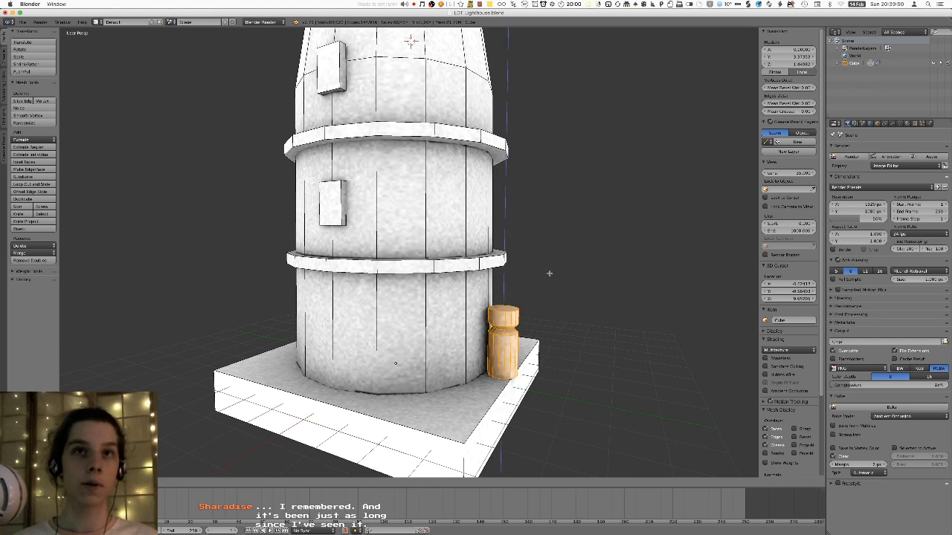
pyautogui.rightClick(565, 185)
pyautogui.press('a')
pyautogui.press('Tab')
pyautogui.moveTo(565, 186); pyautogui.dragTo(550, 206, button='middle')
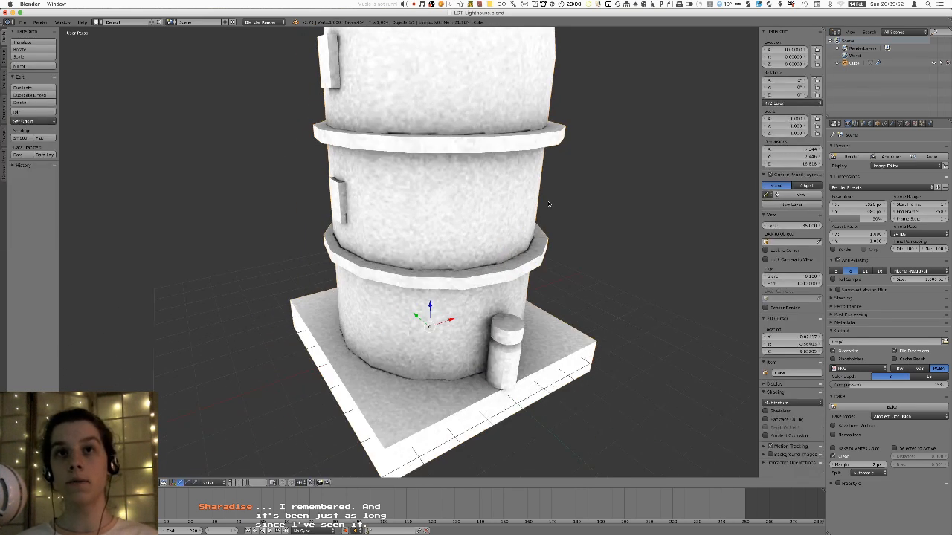
# - Show the material settings of the lighthouse and bring its upper section into view
pyautogui.click(907, 124)
pyautogui.press('Tab')
pyautogui.keyDown('shift'); pyautogui.moveTo(449, 71); pyautogui.dragTo(440, 185, button='middle'); pyautogui.keyUp('shift')
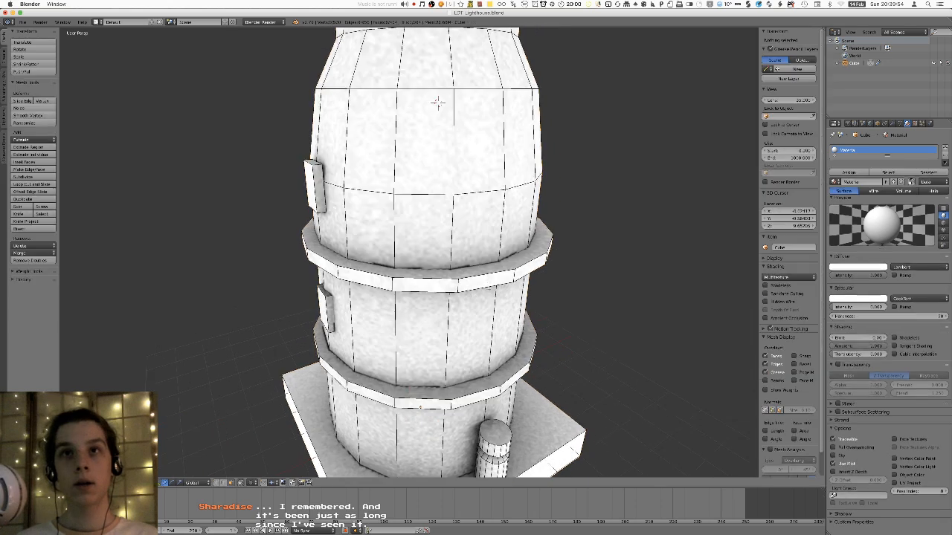
pyautogui.moveTo(494, 269); pyautogui.dragTo(478, 355, button='middle')
pyautogui.press('Tab')
pyautogui.scroll(-4, 499, 235)
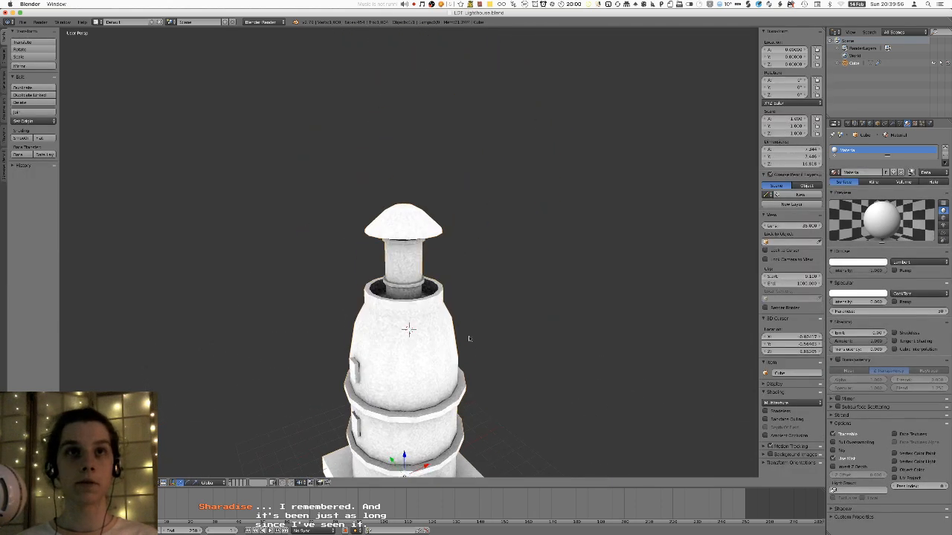
# - Select the ring of faces around the lantern section between the two collars beneath the roof
pyautogui.press('Tab')
pyautogui.scroll(7, 461, 334)
pyautogui.rightClick(420, 333)
pyautogui.moveTo(420, 332)
pyautogui.mouseDown(button='middle')
pyautogui.moveTo(418, 307)
pyautogui.moveTo(414, 324)
pyautogui.mouseUp(button='middle')
pyautogui.keyDown('alt'); pyautogui.rightClick(414, 286); pyautogui.keyUp('alt')
pyautogui.moveTo(415, 285); pyautogui.dragTo(409, 298, button='middle')
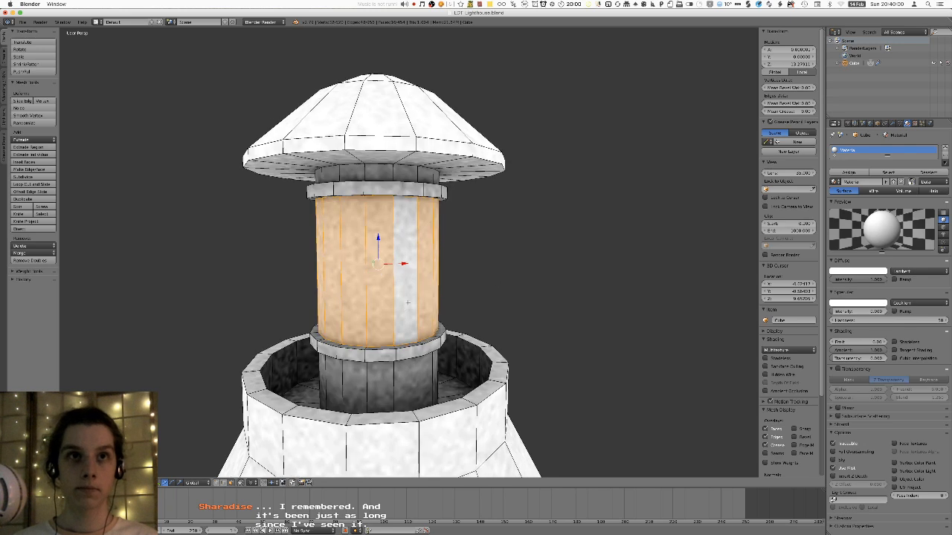
pyautogui.press('e')
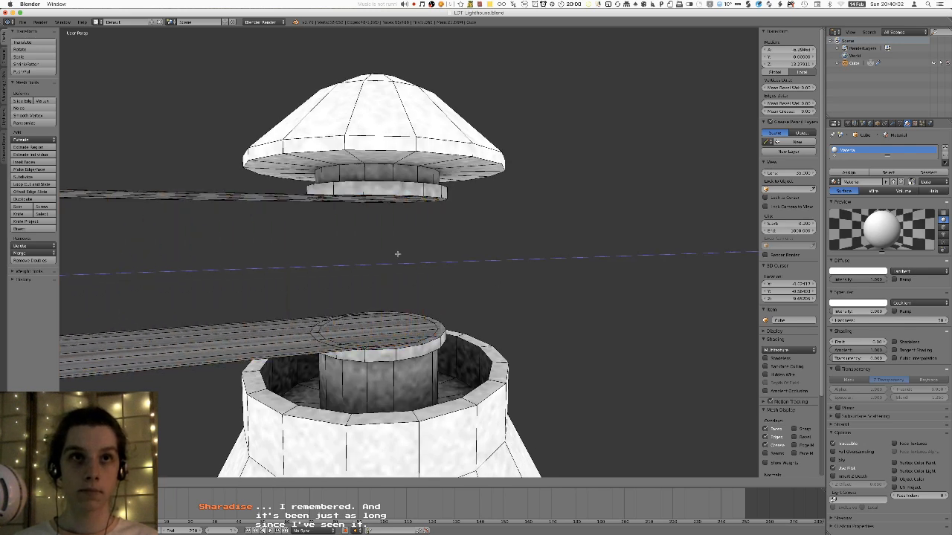
pyautogui.rightClick(478, 220)
pyautogui.hotkey('ctrl', 'z')
# - Scale the selected ring of lantern faces between the two collars beneath the roof
pyautogui.moveTo(478, 220); pyautogui.dragTo(501, 183, button='middle')
pyautogui.press('s')
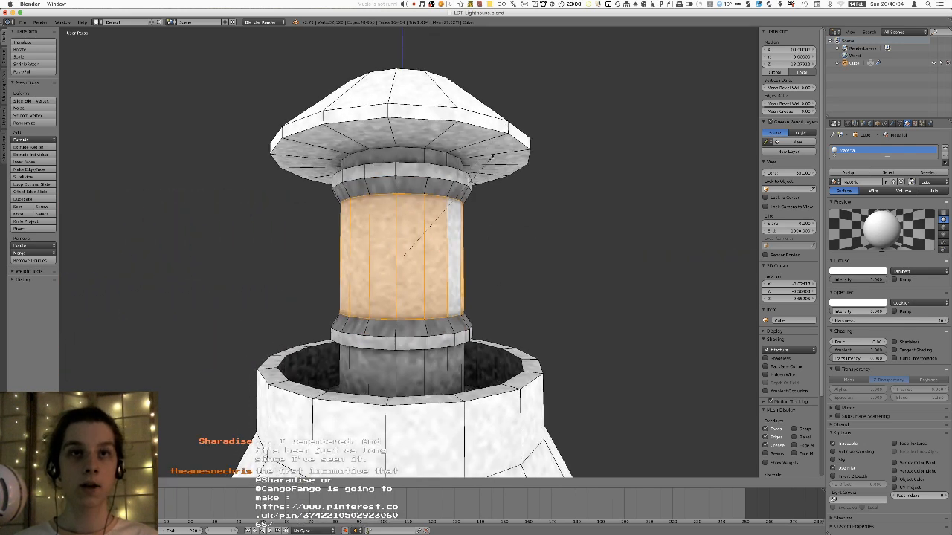
pyautogui.click(497, 156)
# - Inspect the lantern section with and without its mesh edges, and view the whole lighthouse from a distance
pyautogui.scroll(-6, 496, 157)
pyautogui.moveTo(514, 205)
pyautogui.mouseDown(button='middle')
pyautogui.moveTo(538, 204)
pyautogui.moveTo(527, 210)
pyautogui.mouseUp(button='middle')
pyautogui.press('Tab')
pyautogui.scroll(4, 523, 223)
pyautogui.press('Tab')
pyautogui.scroll(3, 523, 225)
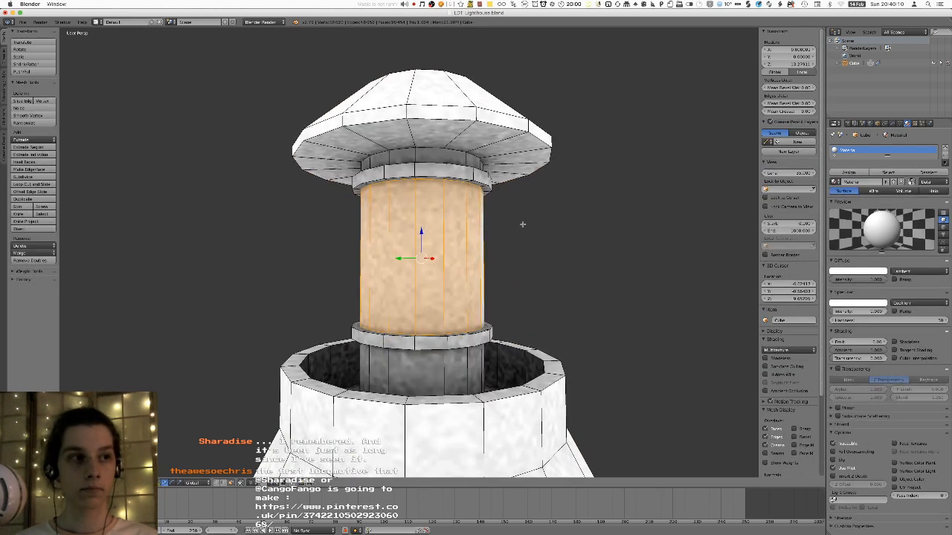
pyautogui.scroll(-5, 482, 245)
pyautogui.scroll(-3, 469, 255)
pyautogui.moveTo(469, 255); pyautogui.dragTo(490, 194, button='middle')
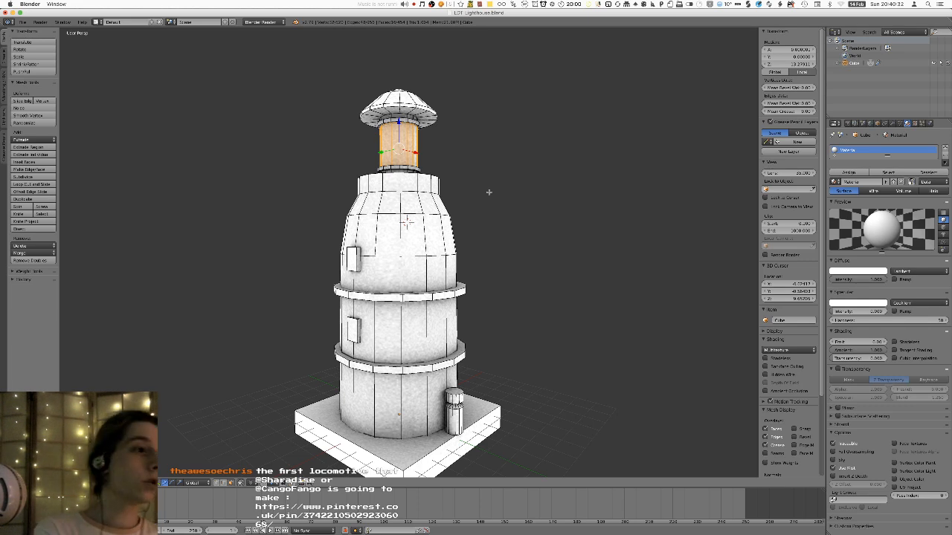
# - Switch to Finder and preview Second Thundercloud Render.png from the Locomotives folder, examining the locomotive's wheels up close
pyautogui.press('super+Tab')
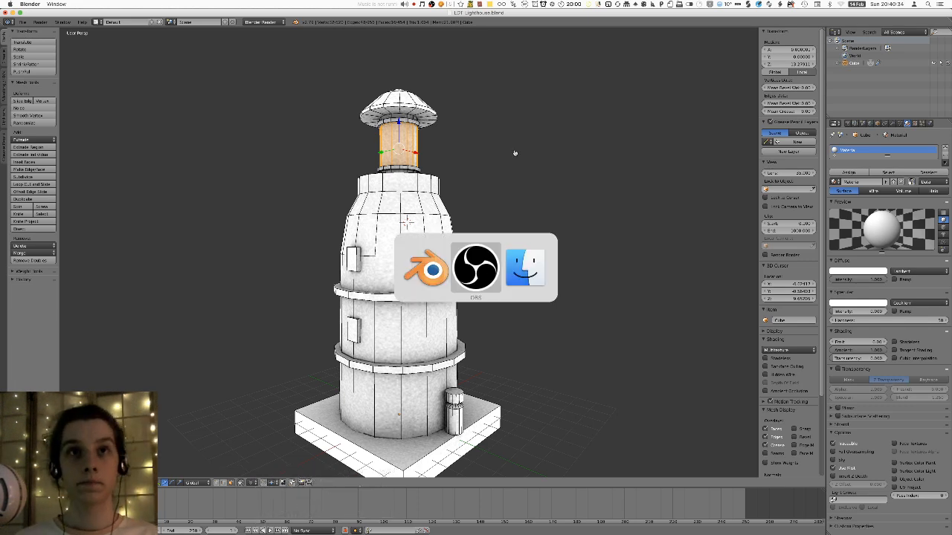
pyautogui.press('super+Tab')
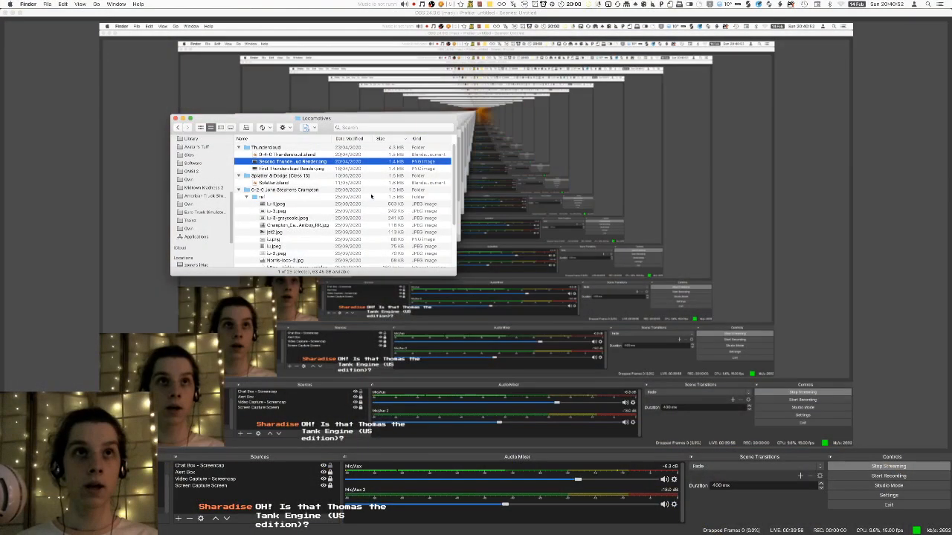
pyautogui.press('space')
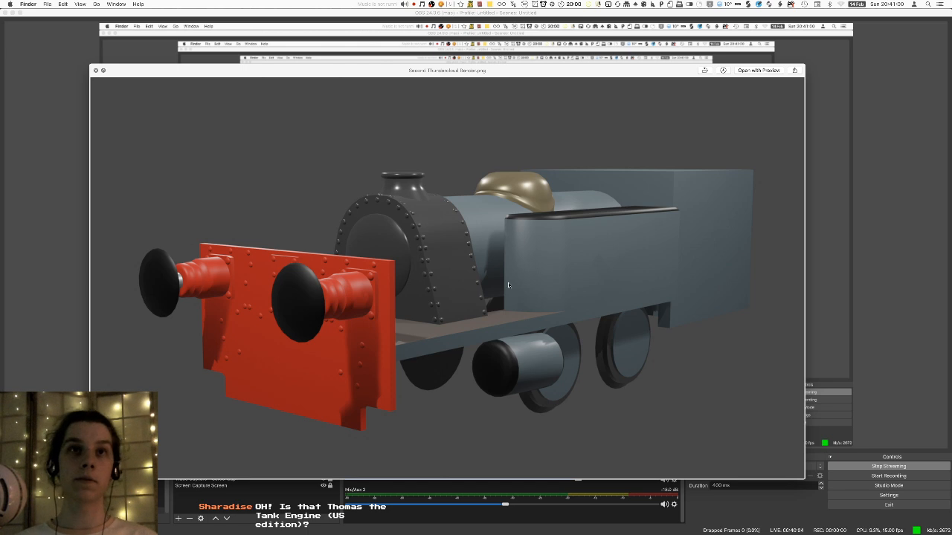
pyautogui.press('XF86MonBrightnessDown')
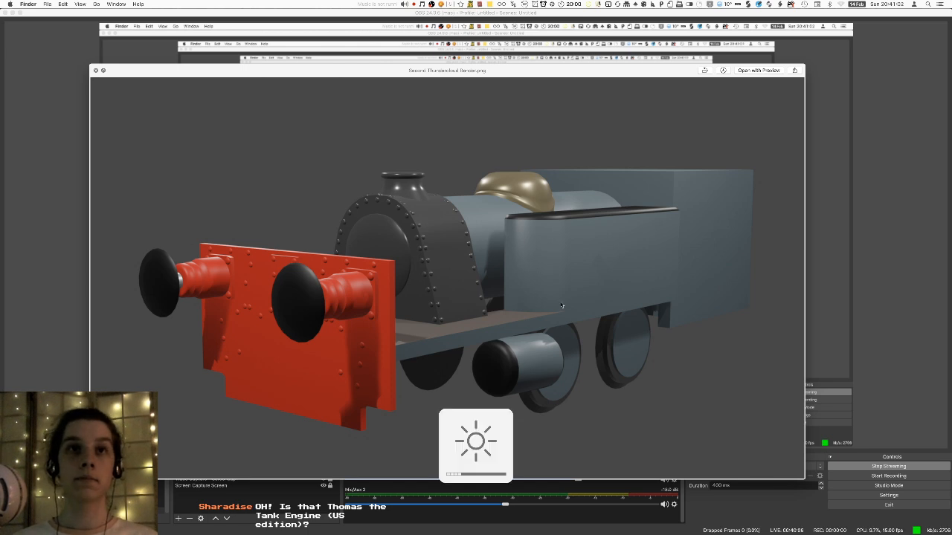
pyautogui.keyDown('ctrl'); pyautogui.scroll(5, 602, 357); pyautogui.keyUp('ctrl')
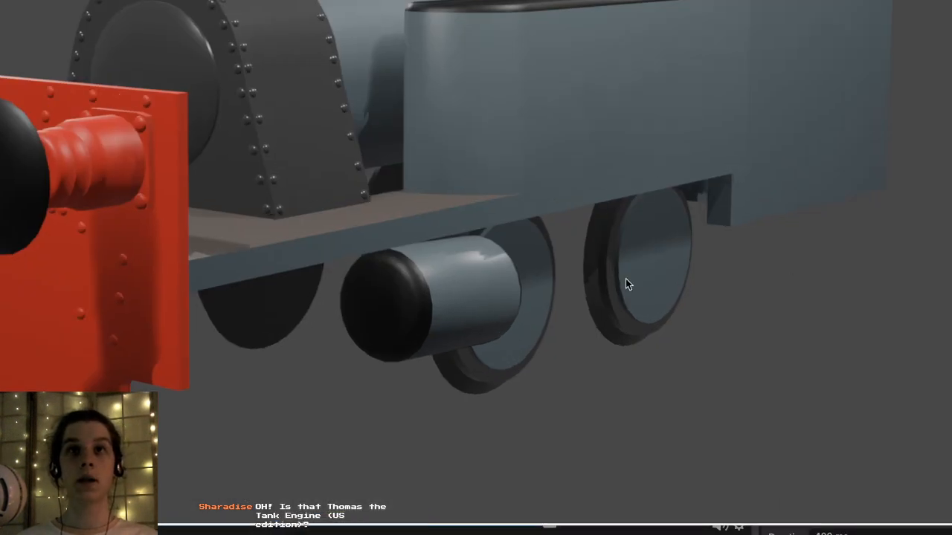
pyautogui.keyDown('ctrl'); pyautogui.scroll(-6, 468, 372); pyautogui.keyUp('ctrl')
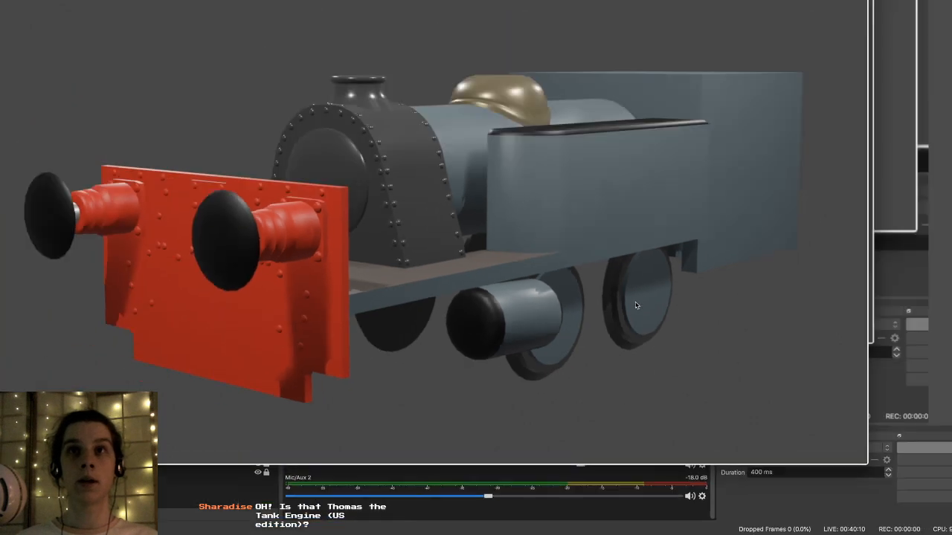
pyautogui.keyDown('ctrl'); pyautogui.scroll(-2, 682, 298); pyautogui.keyUp('ctrl')
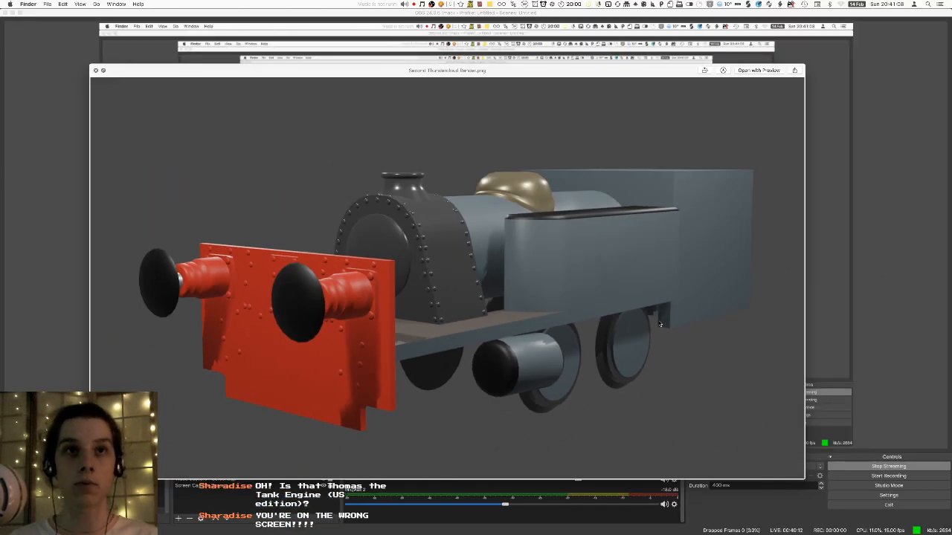
pyautogui.press('XF86MonBrightnessDown')
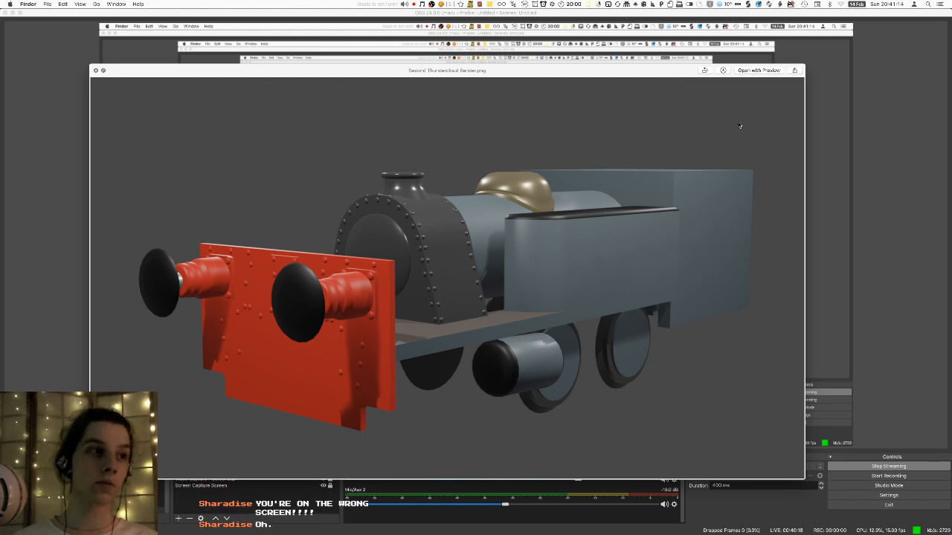
# - Close the render preview and the Locomotives folder window, and switch back to Blender
pyautogui.press('space')
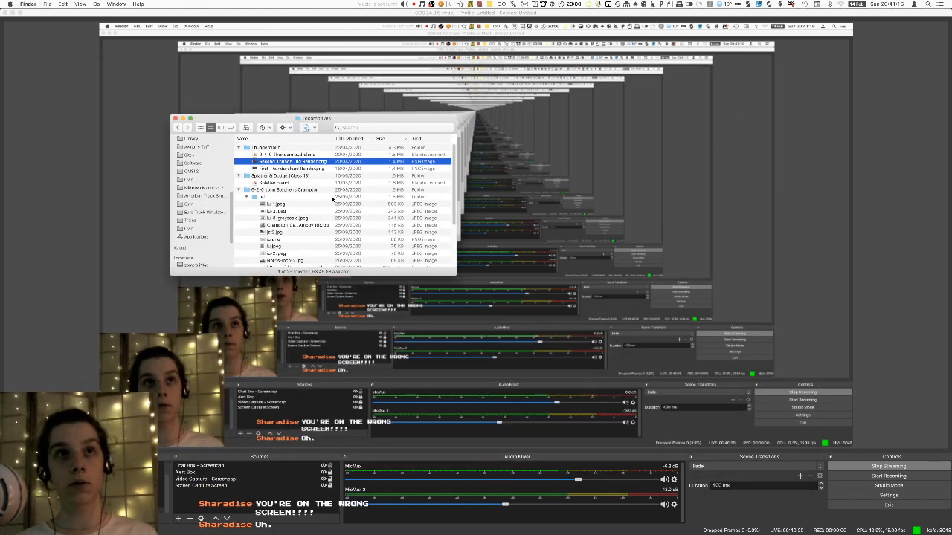
pyautogui.scroll(-5, 334, 201)
pyautogui.press('super+w')
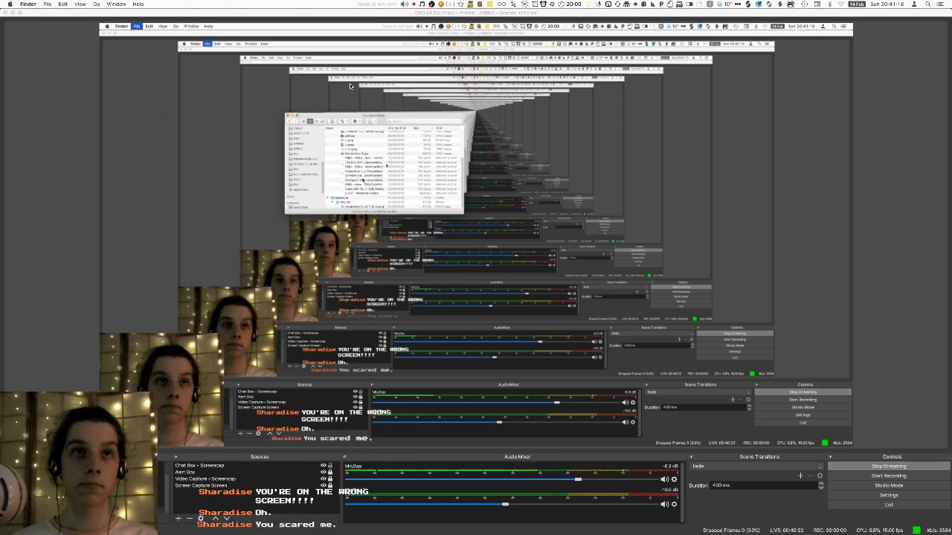
pyautogui.click(406, 13)
pyautogui.press('super+Tab')
pyautogui.press('super+Tab')
pyautogui.moveTo(326, 83); pyautogui.dragTo(338, 100, button='middle')
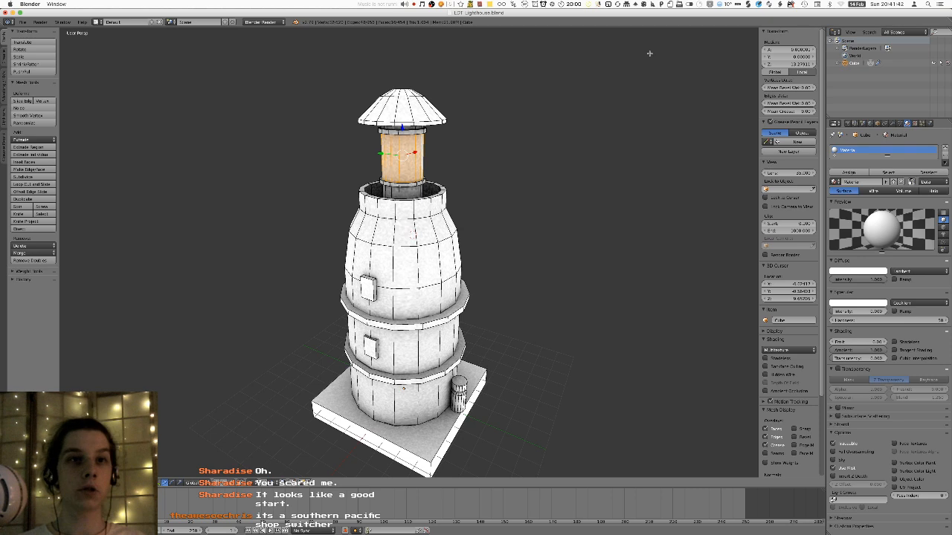
pyautogui.moveTo(522, 176); pyautogui.dragTo(469, 239, button='middle')
pyautogui.scroll(3, 466, 204)
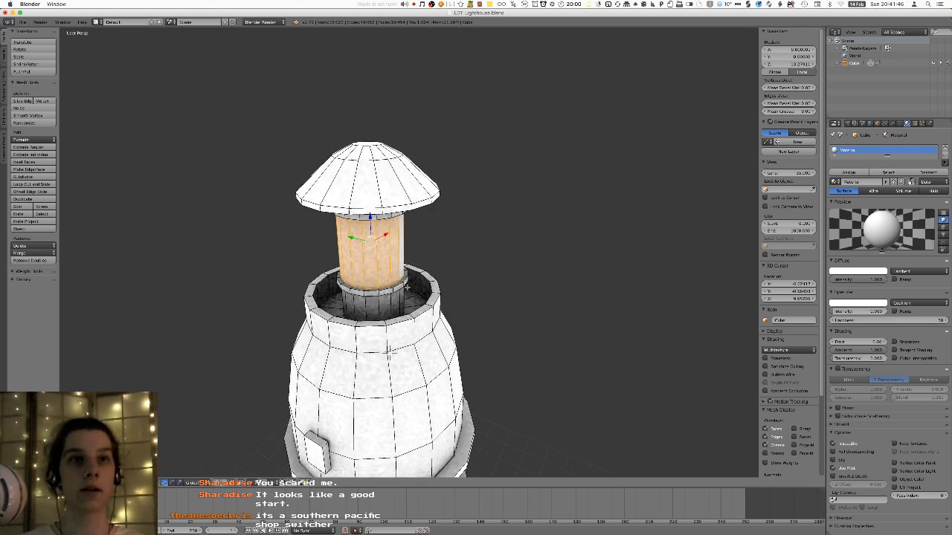
pyautogui.moveTo(415, 280); pyautogui.dragTo(342, 284, button='middle')
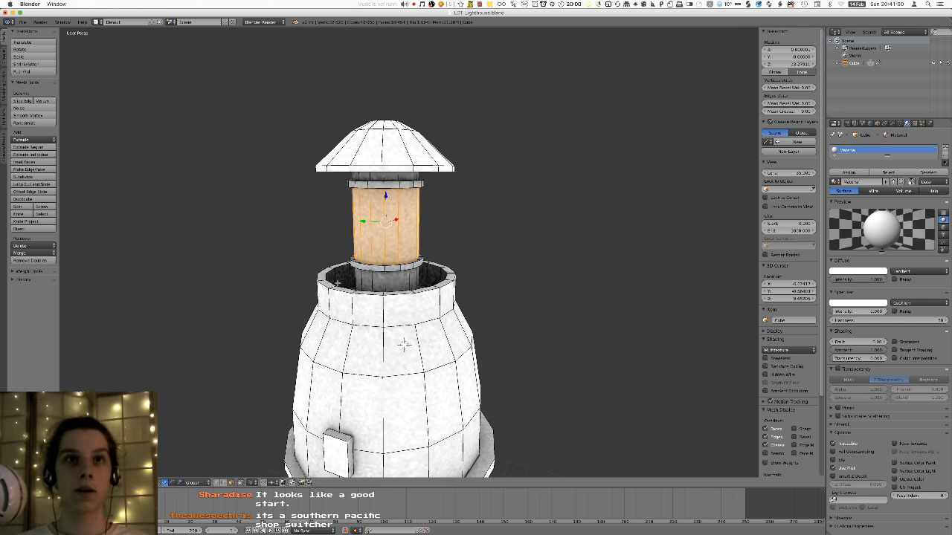
pyautogui.scroll(5, 336, 284)
pyautogui.keyDown('shift'); pyautogui.moveTo(336, 284); pyautogui.dragTo(338, 319, button='middle'); pyautogui.keyUp('shift')
pyautogui.press('g')
pyautogui.rightClick(549, 228)
pyautogui.press('s')
pyautogui.rightClick(535, 230)
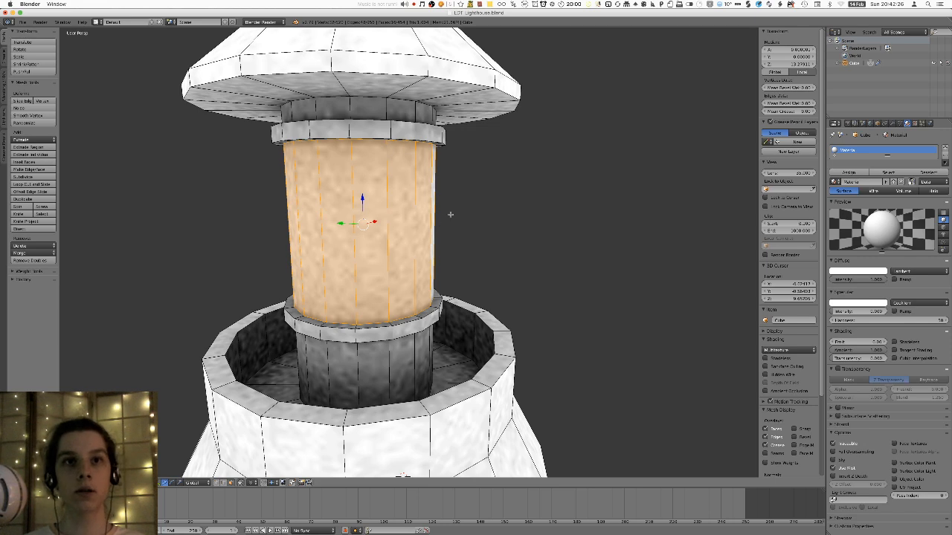
pyautogui.moveTo(451, 215); pyautogui.dragTo(441, 213, button='middle')
pyautogui.scroll(-5, 438, 212)
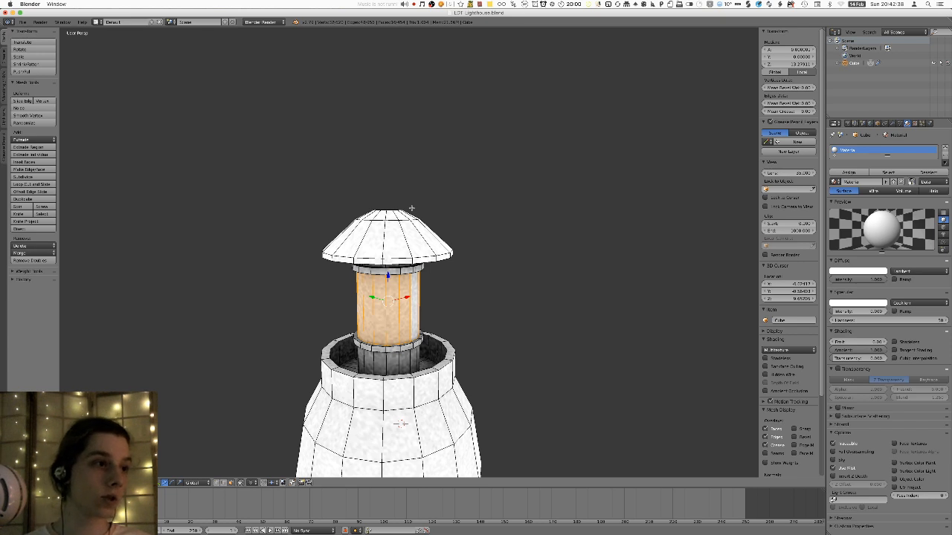
pyautogui.press('KP_Decimal')
pyautogui.scroll(-8, 503, 289)
pyautogui.press('g')
pyautogui.rightClick(512, 269)
pyautogui.press('s')
pyautogui.rightClick(519, 254)
# - Select the entire linked foundation slab under the tower and enlarge it in the horizontal plane only, excluding the Z axis
pyautogui.scroll(-4, 450, 261)
pyautogui.moveTo(479, 284); pyautogui.dragTo(449, 259, button='middle')
pyautogui.moveTo(405, 233); pyautogui.dragTo(415, 290, button='middle')
pyautogui.keyDown('shift'); pyautogui.moveTo(415, 290); pyautogui.dragTo(421, 174, button='middle'); pyautogui.keyUp('shift')
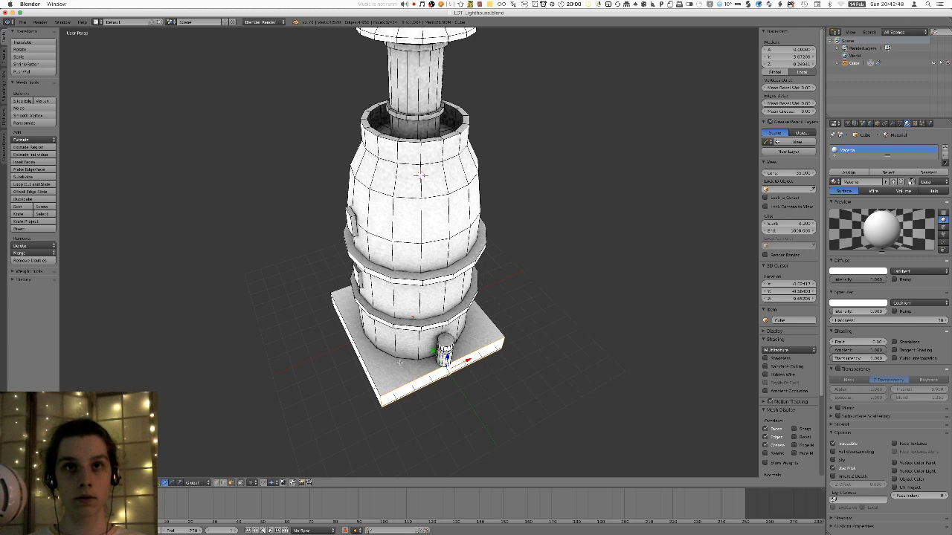
pyautogui.moveTo(400, 363); pyautogui.dragTo(402, 338, button='middle')
pyautogui.hotkey('ctrl', 'l')
pyautogui.press('s')
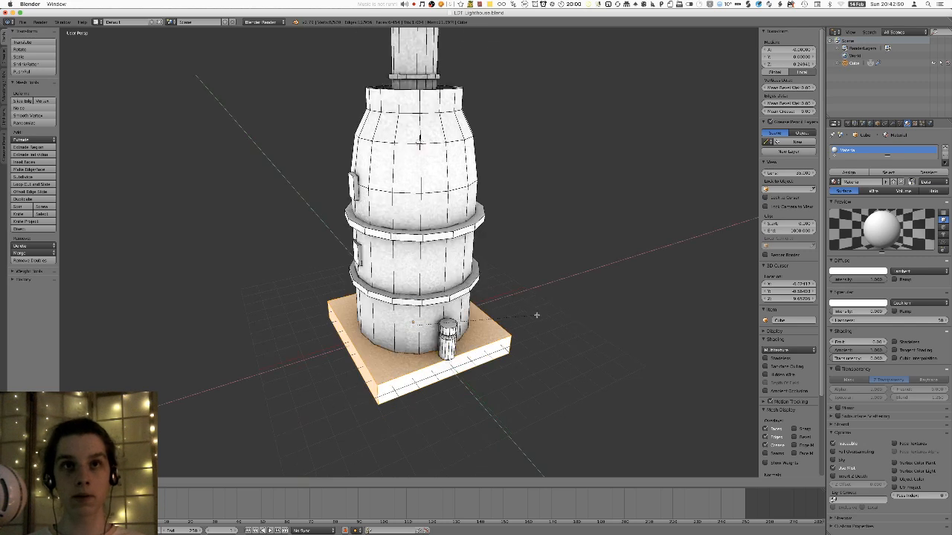
pyautogui.hotkey('shift', 'z')
pyautogui.click(576, 306)
# - Adjust the foundation slab's horizontal size once more without scaling its height, and return to Object Mode
pyautogui.moveTo(584, 304); pyautogui.dragTo(549, 301, button='middle')
pyautogui.press('s')
pyautogui.hotkey('shift', 'z')
pyautogui.click(536, 292)
pyautogui.press('Tab')
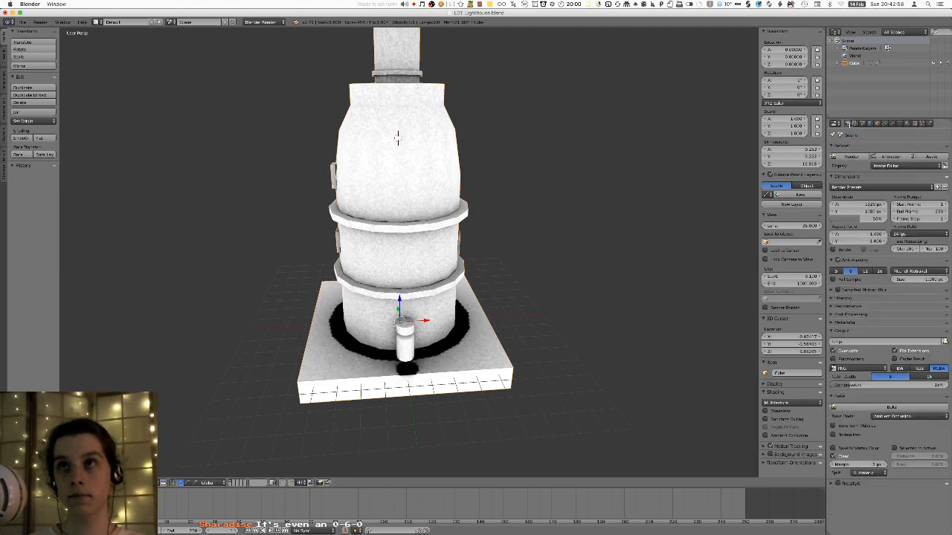
# - Unwrap the entire lighthouse mesh again using Smart UV Project with the offered settings
pyautogui.press('Tab')
pyautogui.press('u')
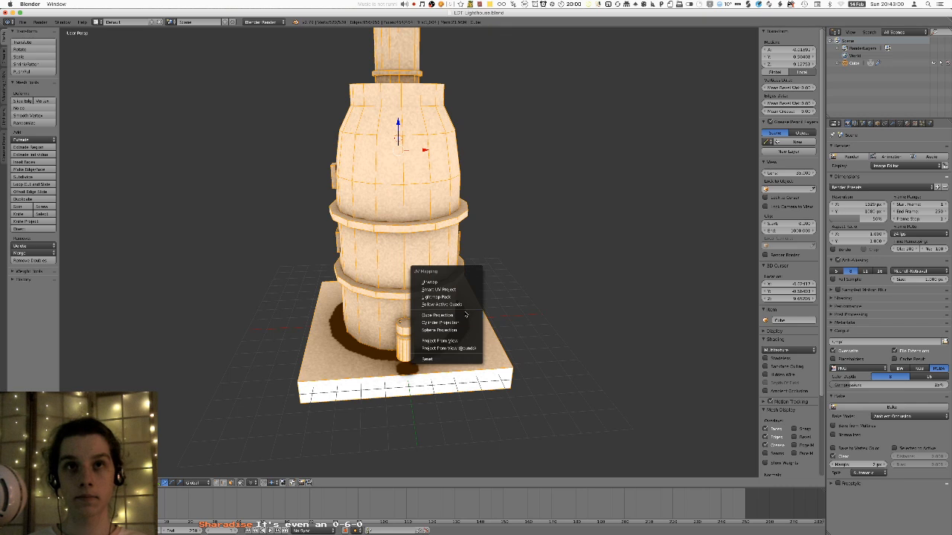
pyautogui.click(467, 289)
pyautogui.click(462, 343)
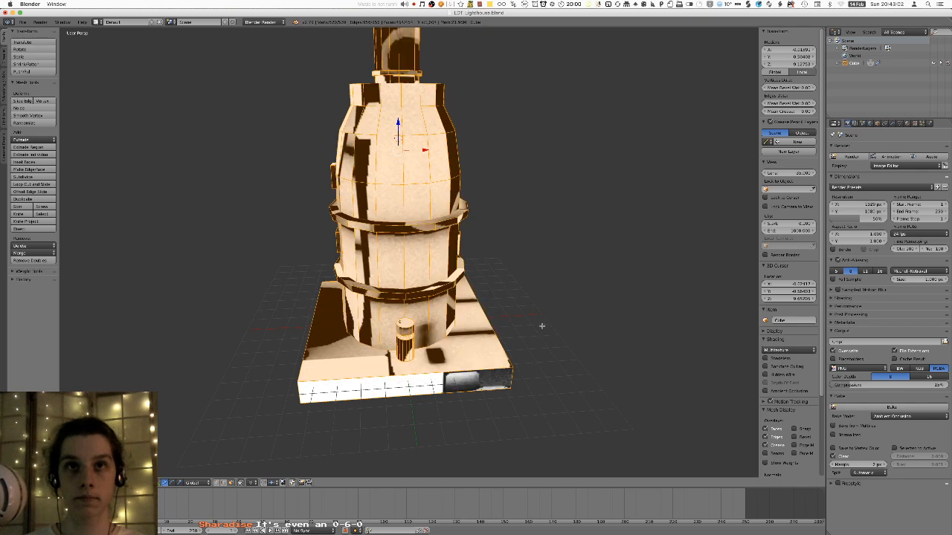
# - Bake the ambient occlusion texture again in Object Mode and check the shading from the foundation up to the lantern
pyautogui.press('Tab')
pyautogui.hotkey('ctrl', 'alt', 'b')
pyautogui.moveTo(464, 317); pyautogui.dragTo(492, 309, button='middle')
pyautogui.keyDown('shift'); pyautogui.moveTo(442, 225); pyautogui.dragTo(460, 282, button='middle'); pyautogui.keyUp('shift')
pyautogui.scroll(-4, 418, 356)
pyautogui.scroll(4, 442, 327)
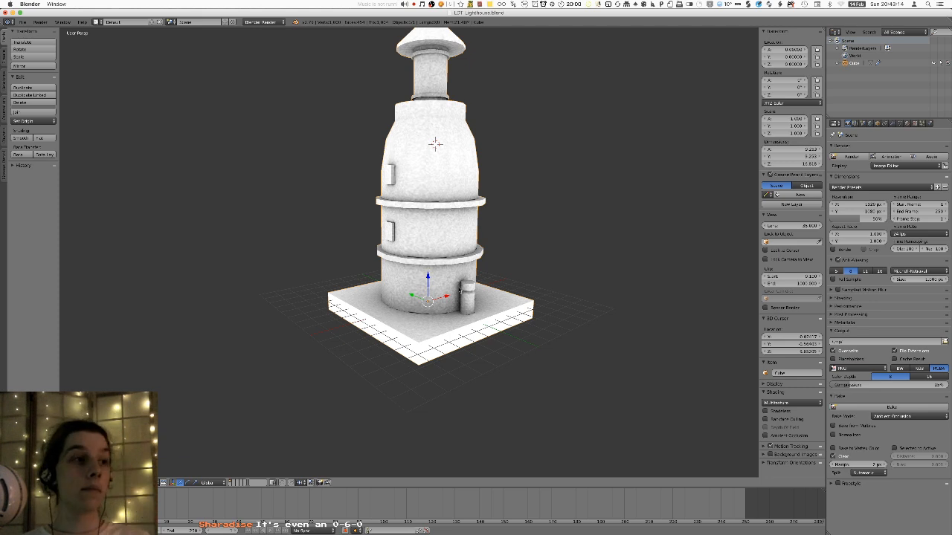
pyautogui.moveTo(459, 285)
pyautogui.mouseDown(button='middle')
pyautogui.moveTo(449, 318)
pyautogui.moveTo(450, 269)
pyautogui.mouseUp(button='middle')
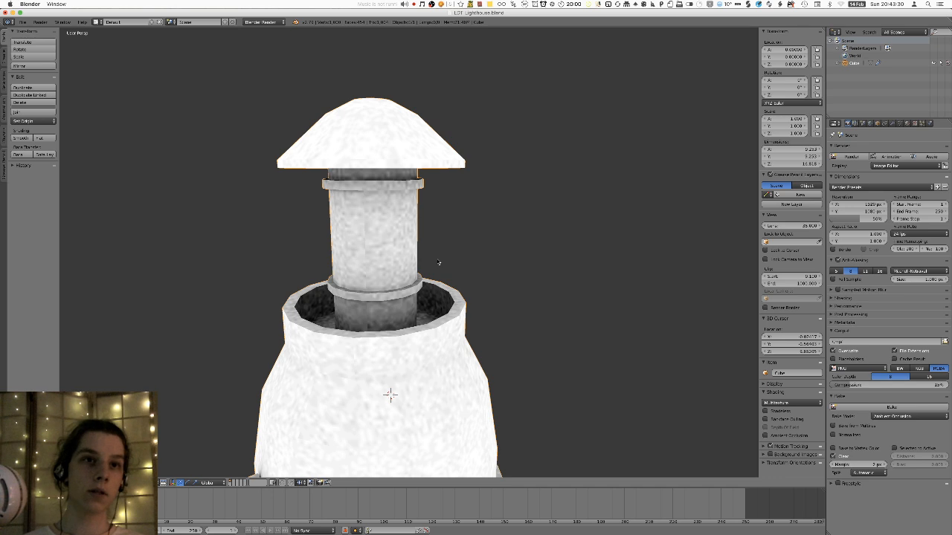
pyautogui.scroll(-6, 439, 263)
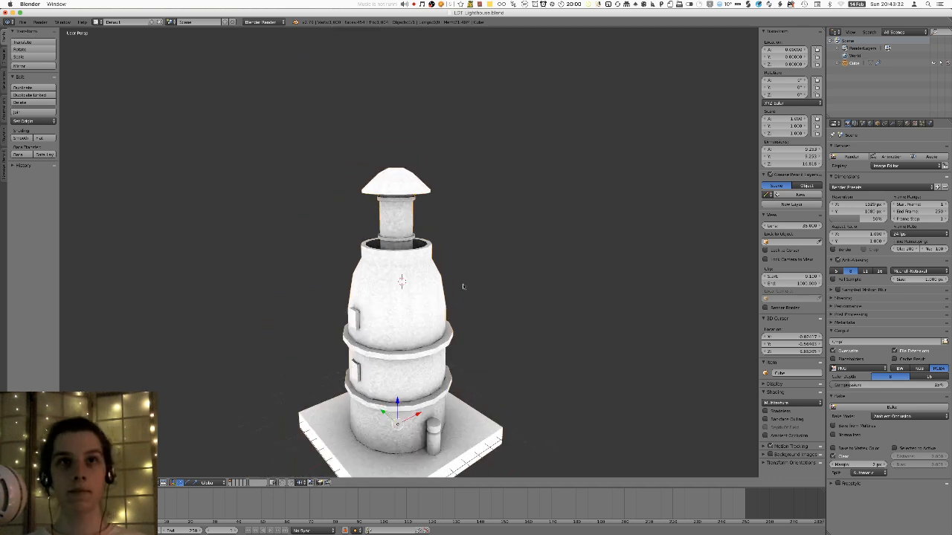
# - Try to move the ring of faces just below the tower's upper rim along the Z axis in Edit Mode
pyautogui.press('Tab')
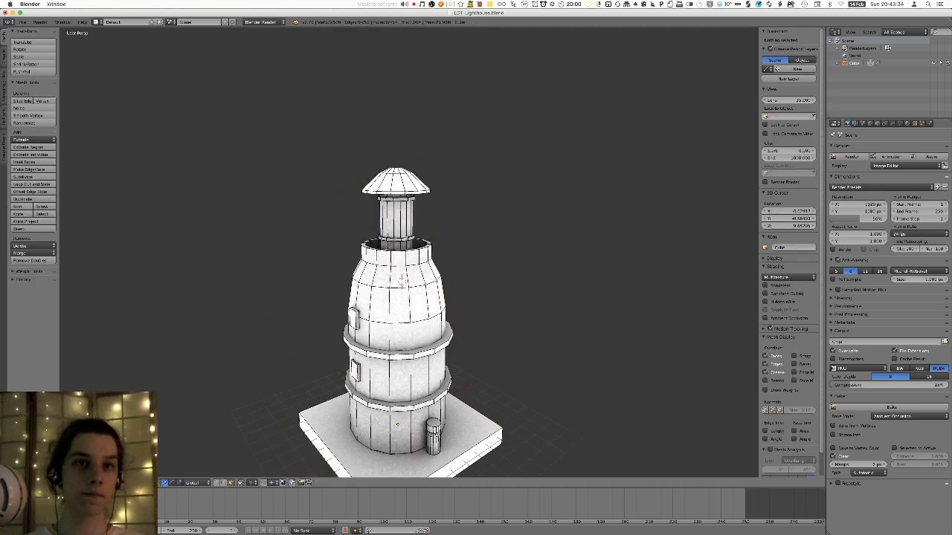
pyautogui.rightClick(416, 256)
pyautogui.rightClick(415, 276)
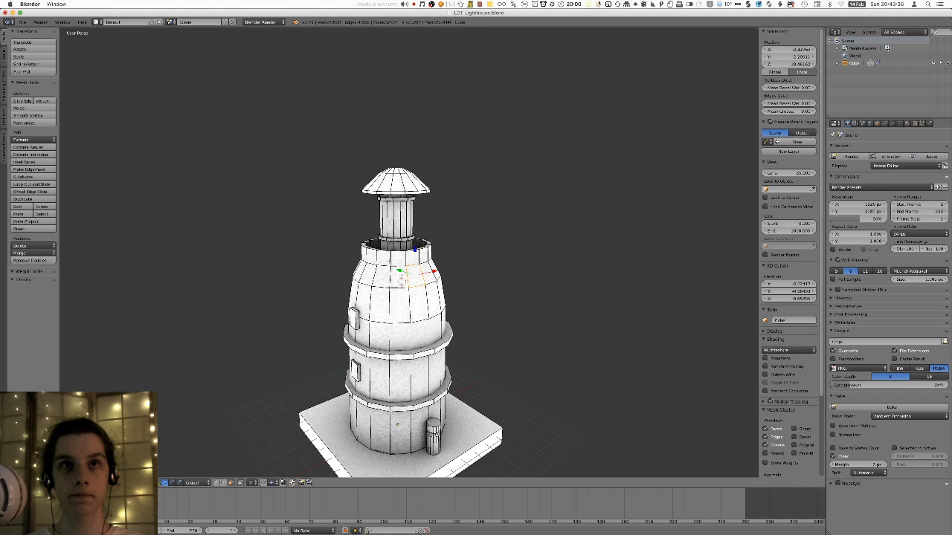
pyautogui.keyDown('shift'); pyautogui.moveTo(418, 277); pyautogui.dragTo(422, 283, button='middle'); pyautogui.keyUp('shift')
pyautogui.keyDown('alt'); pyautogui.rightClick(421, 282); pyautogui.keyUp('alt')
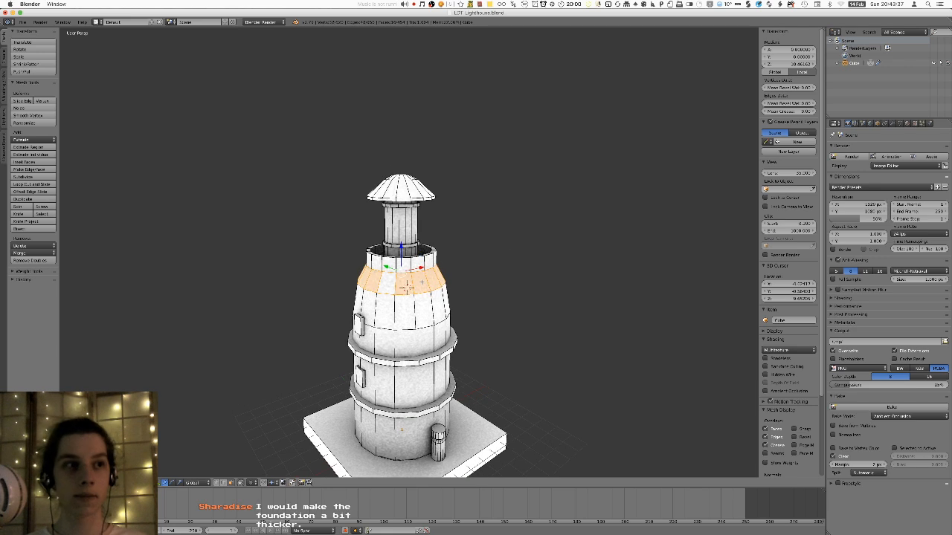
pyautogui.press('g')
pyautogui.press('z')
pyautogui.rightClick(587, 203)
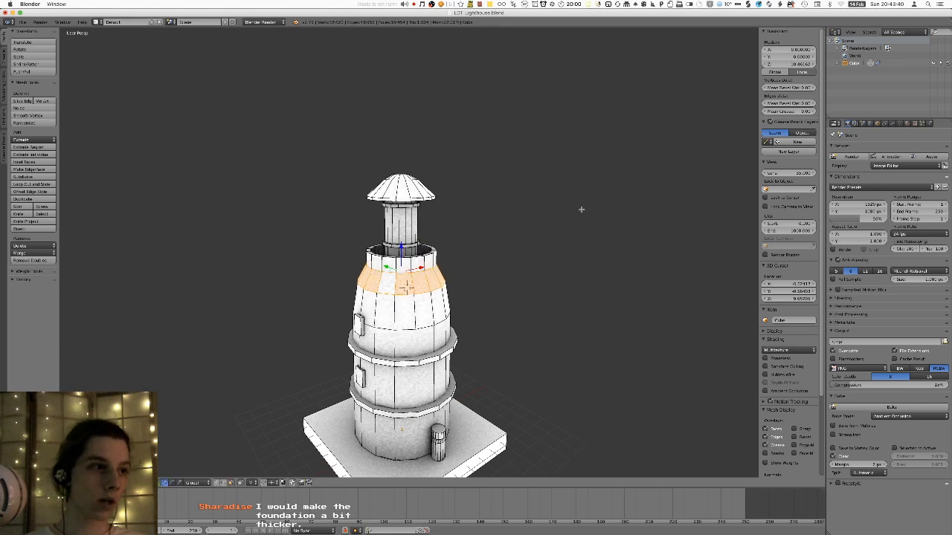
# - Move the bottom face of the square foundation down along the Z axis to make the base much thicker
pyautogui.scroll(1, 575, 223)
pyautogui.keyDown('shift'); pyautogui.moveTo(567, 244); pyautogui.dragTo(577, 120, button='middle'); pyautogui.keyUp('shift')
pyautogui.rightClick(473, 372)
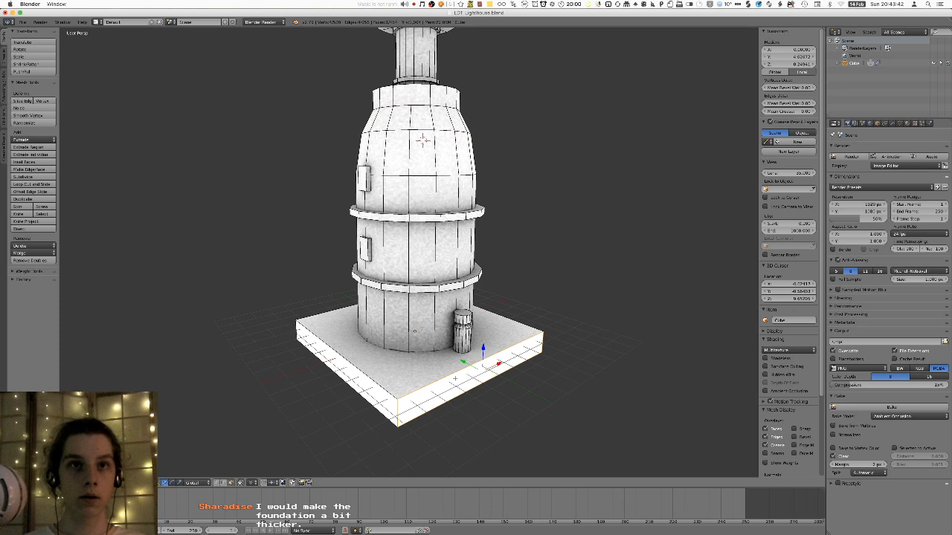
pyautogui.moveTo(467, 417); pyautogui.dragTo(456, 344, button='middle')
pyautogui.rightClick(452, 337)
pyautogui.press('g')
pyautogui.press('z')
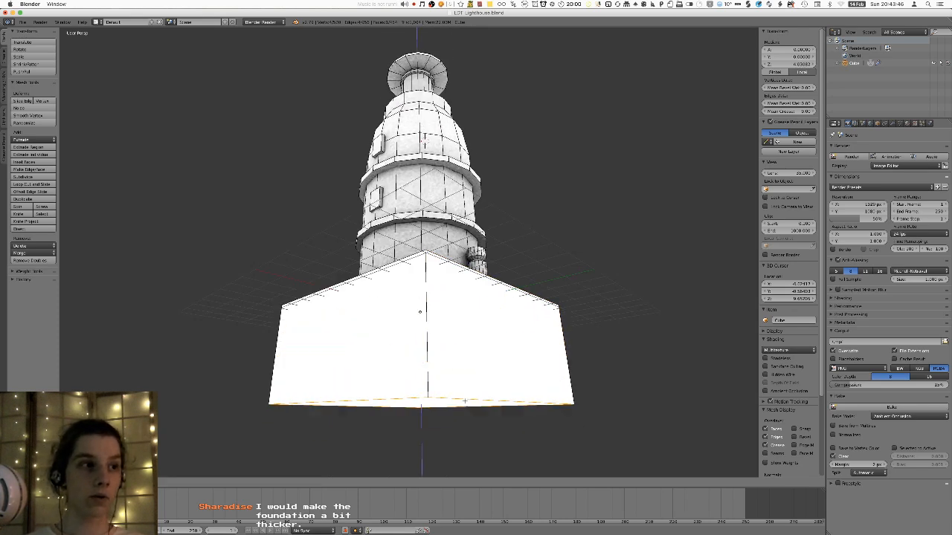
pyautogui.click(458, 417)
pyautogui.moveTo(458, 416); pyautogui.dragTo(445, 473, button='middle')
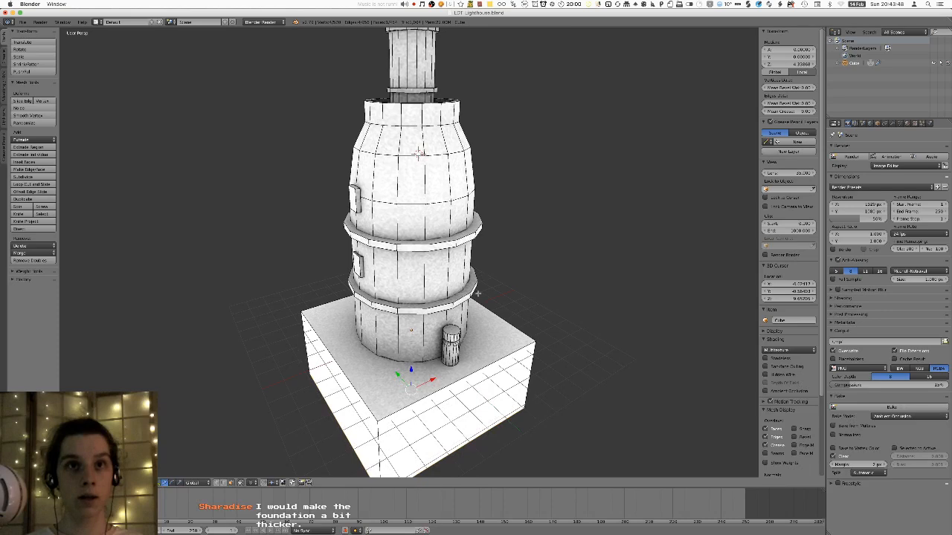
# - Unwrap the entire lighthouse mesh with Smart UV Project and bake its ambient occlusion texture for the thickened foundation
pyautogui.press('Tab')
pyautogui.press('a')
pyautogui.scroll(-2, 482, 313)
pyautogui.press('Tab')
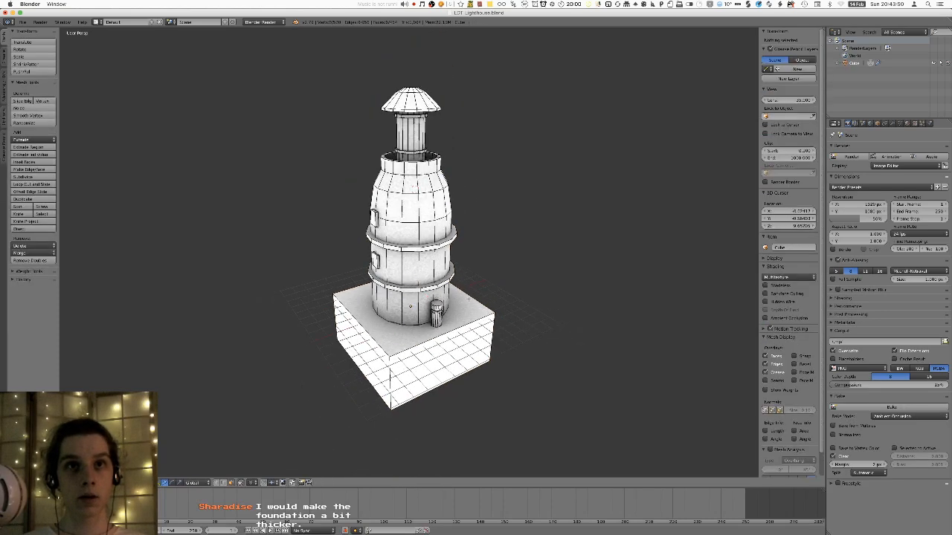
pyautogui.press('a')
pyautogui.press('u')
pyautogui.click(472, 300)
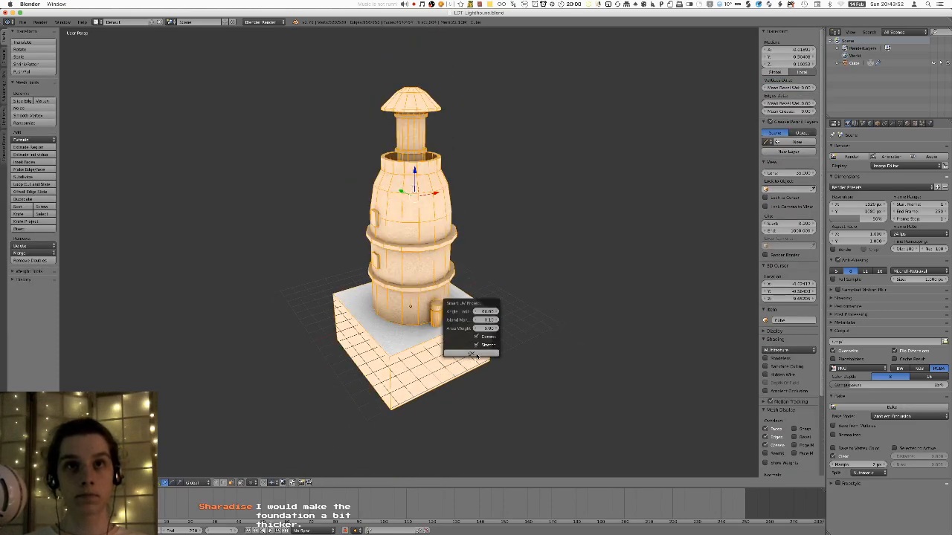
pyautogui.click(474, 354)
pyautogui.press('Tab')
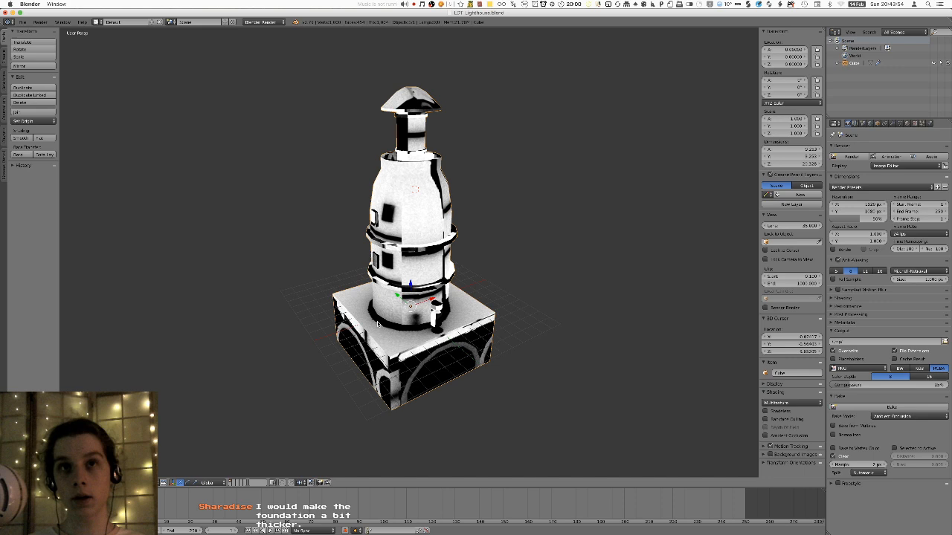
pyautogui.click(841, 407)
# - Cut an edge loop around the foundation's side walls a short distance below its upper edge
pyautogui.press('Tab')
pyautogui.press('a')
pyautogui.moveTo(521, 289); pyautogui.dragTo(500, 202, button='middle')
pyautogui.hotkey('ctrl', 'r')
pyautogui.scroll(2, 384, 273)
pyautogui.click(376, 274)
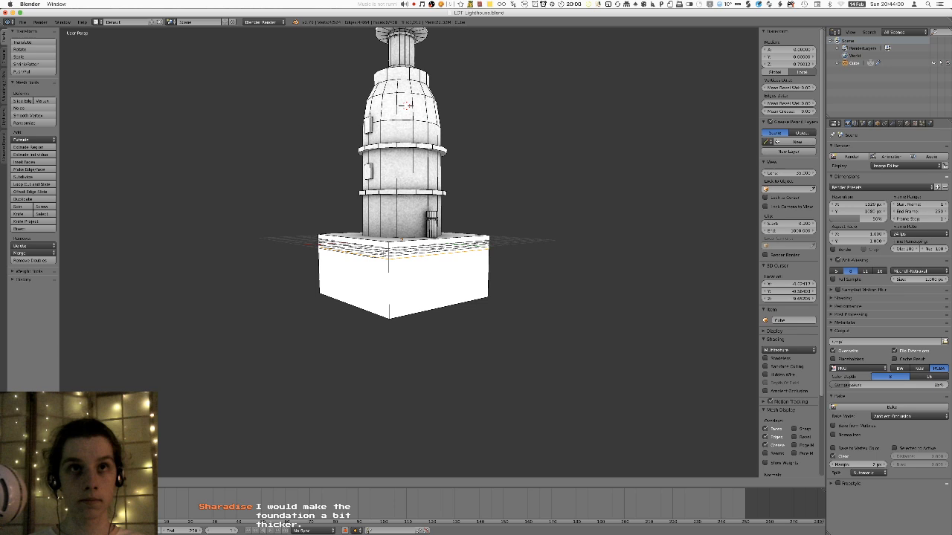
pyautogui.scroll(2, 429, 270)
pyautogui.press('a')
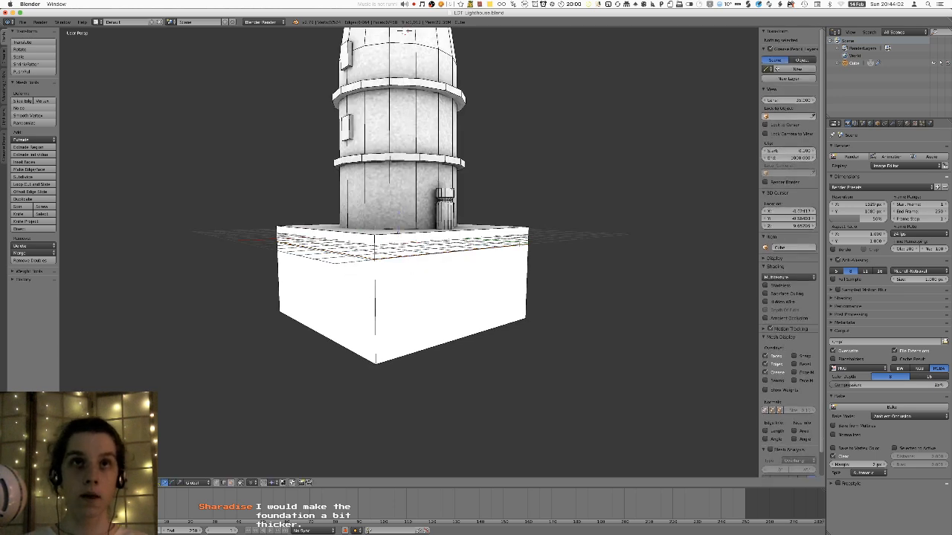
# - Widen the narrow ring of faces along the foundation's upper edge horizontally into an overhanging ledge
pyautogui.press('l')
pyautogui.moveTo(429, 269); pyautogui.dragTo(425, 287, button='middle')
pyautogui.click(513, 237)
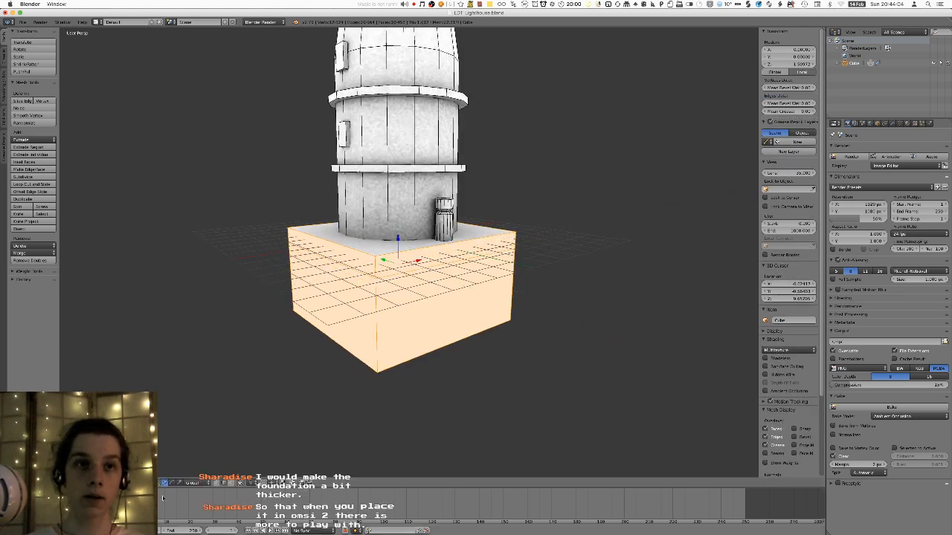
pyautogui.hotkey('ctrl', 'z')
pyautogui.hotkey('ctrl', 'shift', 'z')
pyautogui.keyDown('alt'); pyautogui.rightClick(375, 267); pyautogui.keyUp('alt')
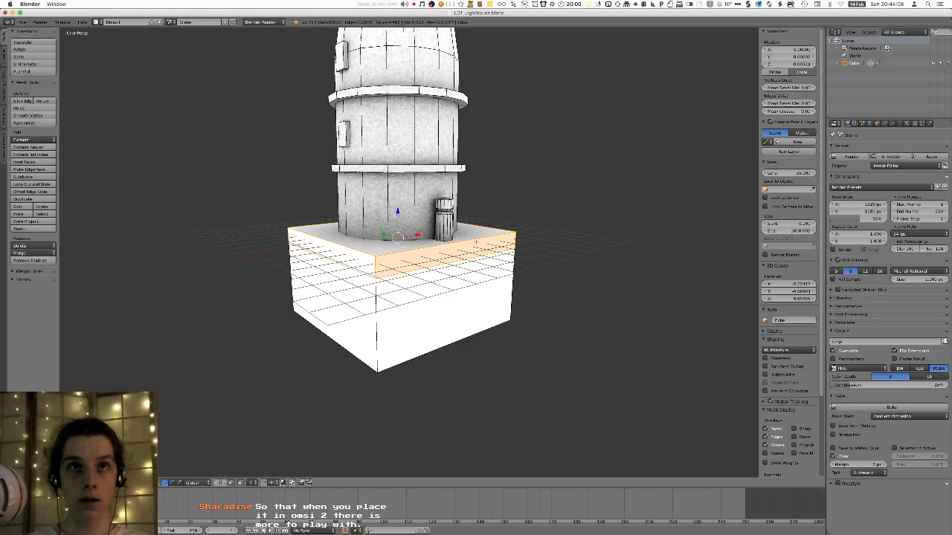
pyautogui.press('s')
pyautogui.hotkey('shift', 'z')
pyautogui.click(489, 239)
# - Unwrap the whole mesh, including the foundation's new ledge, using Smart UV Project with the offered settings
pyautogui.press('Tab')
pyautogui.moveTo(489, 239); pyautogui.dragTo(484, 223, button='middle')
pyautogui.press('Tab')
pyautogui.press('a')
pyautogui.moveTo(499, 384); pyautogui.dragTo(494, 397, button='middle')
pyautogui.press('a')
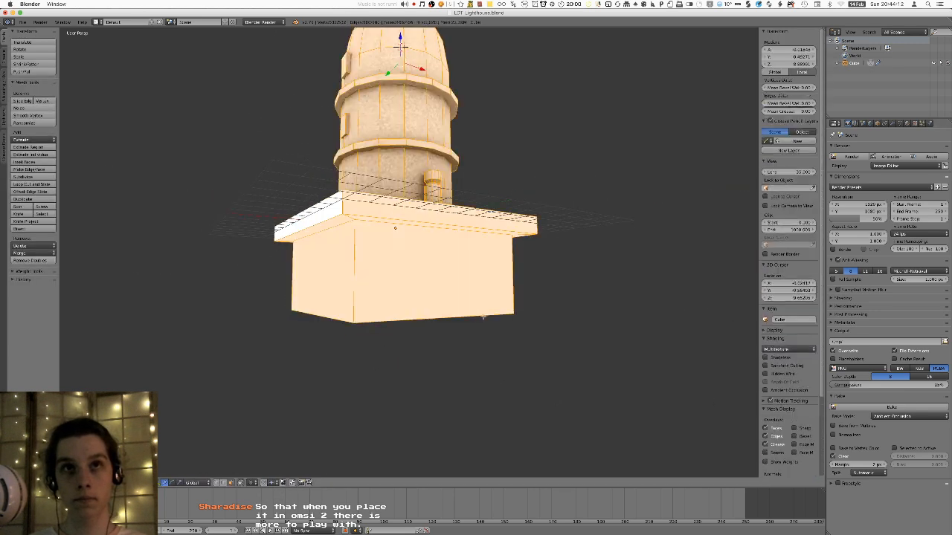
pyautogui.moveTo(486, 319); pyautogui.dragTo(476, 334, button='middle')
pyautogui.press('u')
pyautogui.click(481, 336)
pyautogui.click(478, 391)
pyautogui.moveTo(478, 388); pyautogui.dragTo(485, 355, button='middle')
pyautogui.press('a')
pyautogui.rightClick(470, 220)
pyautogui.moveTo(470, 220); pyautogui.dragTo(467, 212, button='middle')
pyautogui.keyDown('shift'); pyautogui.rightClick(465, 222); pyautogui.keyUp('shift')
pyautogui.keyDown('shift'); pyautogui.rightClick(460, 261); pyautogui.keyUp('shift')
pyautogui.moveTo(460, 262); pyautogui.dragTo(474, 248, button='middle')
pyautogui.press('g')
pyautogui.press('y')
pyautogui.rightClick(534, 301)
# - Move the foundation's end geometry outward along the X axis to stretch the base into a long platform
pyautogui.press('a')
pyautogui.rightClick(425, 211)
pyautogui.keyDown('shift'); pyautogui.rightClick(430, 202); pyautogui.keyUp('shift')
pyautogui.keyDown('shift'); pyautogui.rightClick(436, 192); pyautogui.keyUp('shift')
pyautogui.press('g')
pyautogui.rightClick(476, 244)
pyautogui.press('g')
pyautogui.press('x')
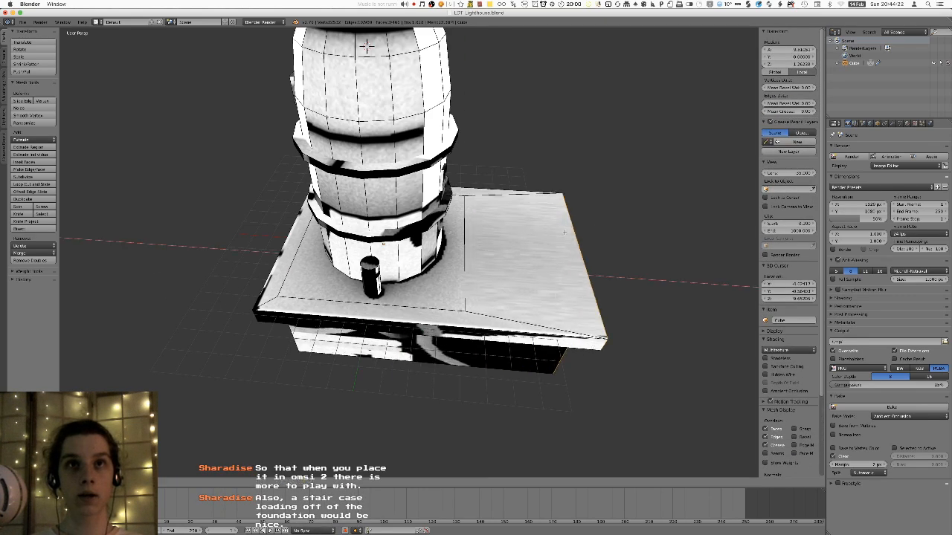
pyautogui.scroll(-5, 521, 234)
pyautogui.rightClick(459, 236)
pyautogui.press('g')
pyautogui.press('x')
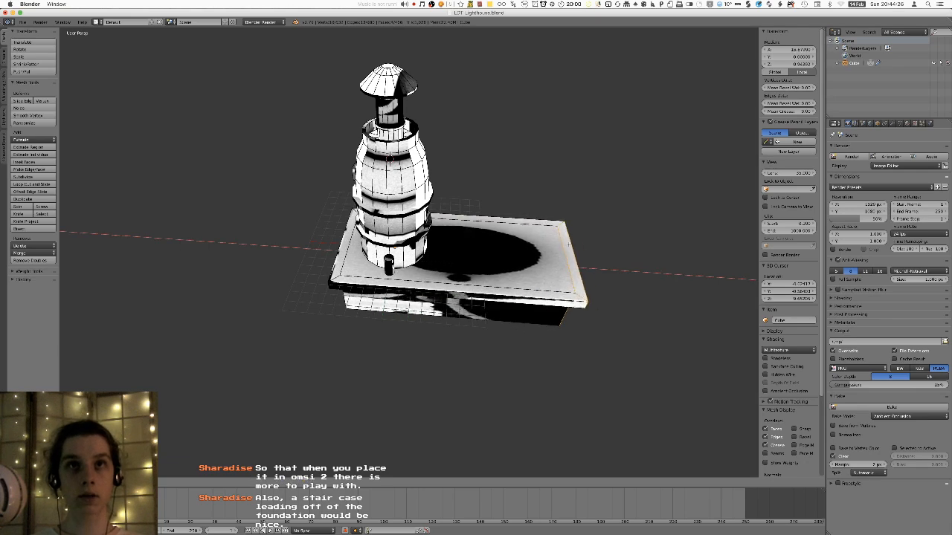
pyautogui.click(589, 246)
# - Unwrap the complete mesh with the lengthened foundation using Smart UV Project with the offered settings
pyautogui.moveTo(455, 231); pyautogui.dragTo(501, 255, button='middle')
pyautogui.press('Tab')
pyautogui.press('Tab')
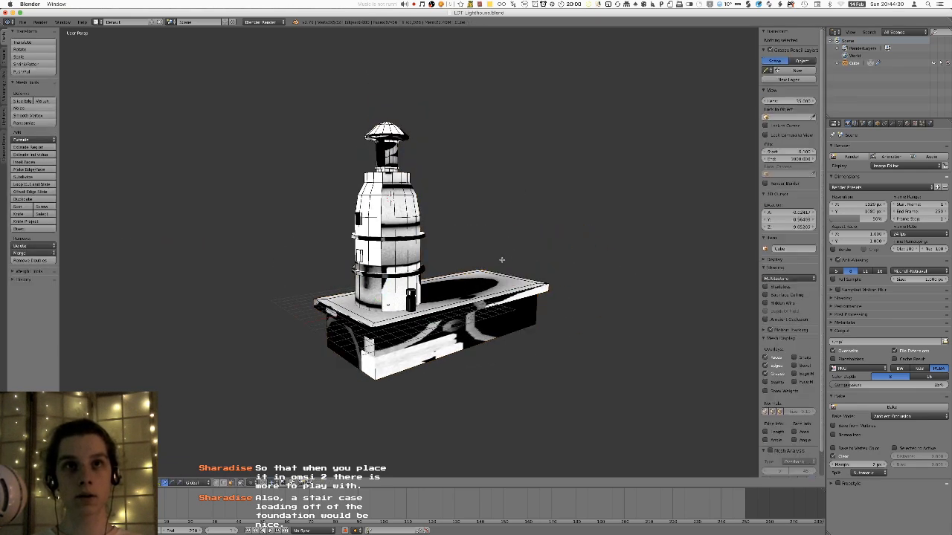
pyautogui.press('a')
pyautogui.press('u')
pyautogui.click(523, 345)
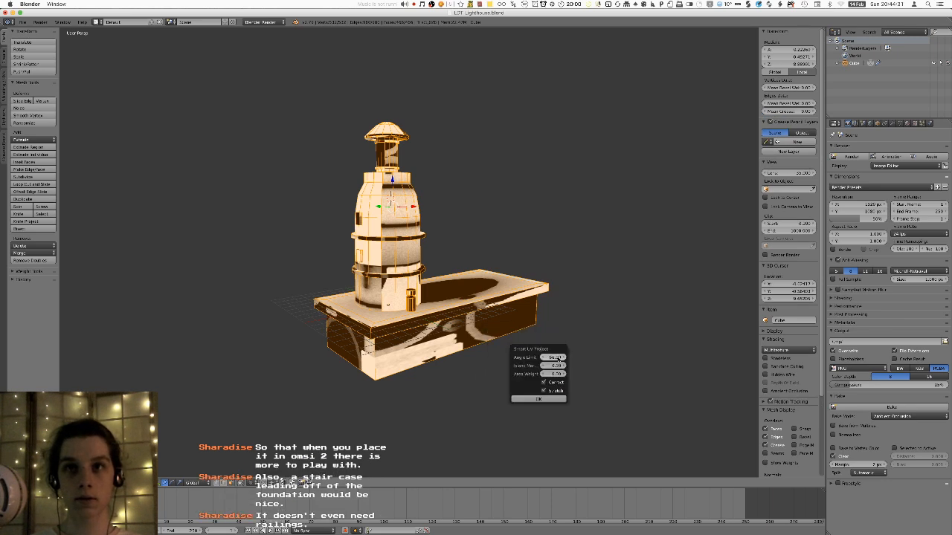
pyautogui.click(538, 399)
# - Bake the ambient occlusion texture in Object Mode and check the shading of the lengthened foundation from several sides
pyautogui.press('Tab')
pyautogui.click(868, 405)
pyautogui.moveTo(642, 314); pyautogui.dragTo(638, 159, button='middle')
pyautogui.scroll(2, 595, 313)
pyautogui.scroll(-2, 551, 315)
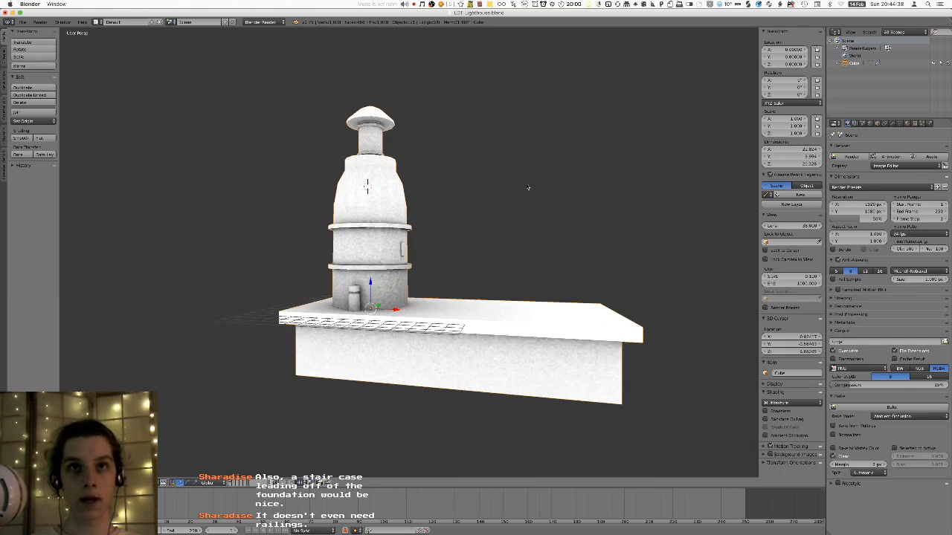
pyautogui.moveTo(510, 321); pyautogui.dragTo(504, 270, button='middle')
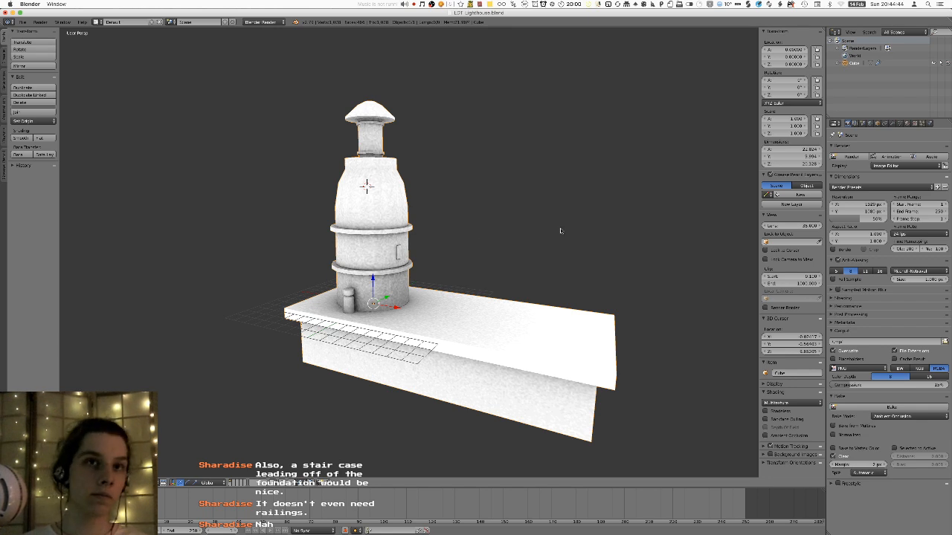
pyautogui.moveTo(478, 233); pyautogui.dragTo(504, 247, button='middle')
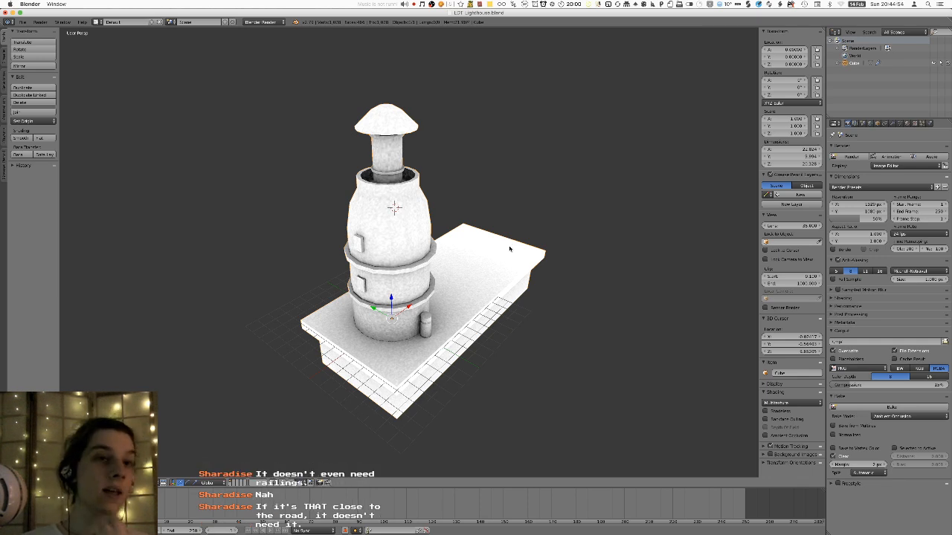
pyautogui.moveTo(512, 238); pyautogui.dragTo(448, 276, button='middle')
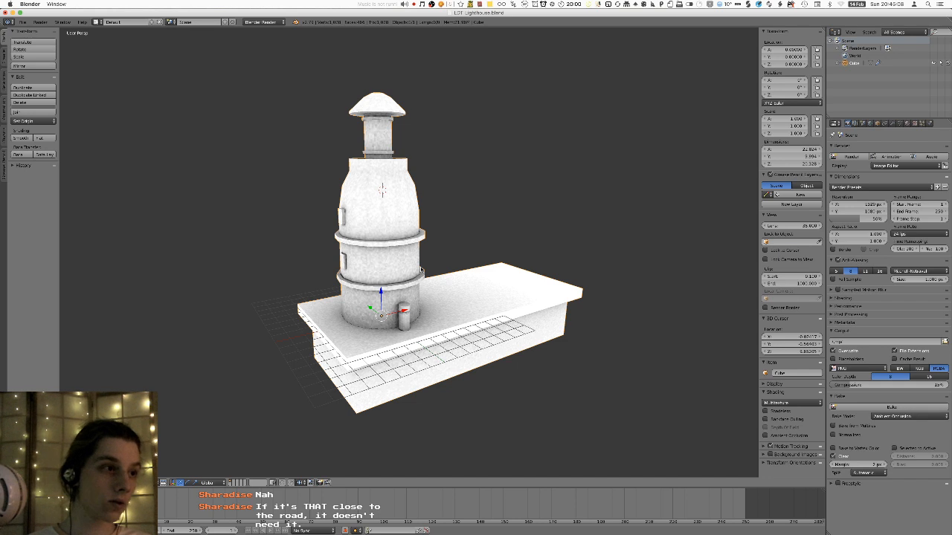
# - Add a cube to the mesh in Edit Mode and move it well away from the lighthouse along the X axis
pyautogui.press('Tab')
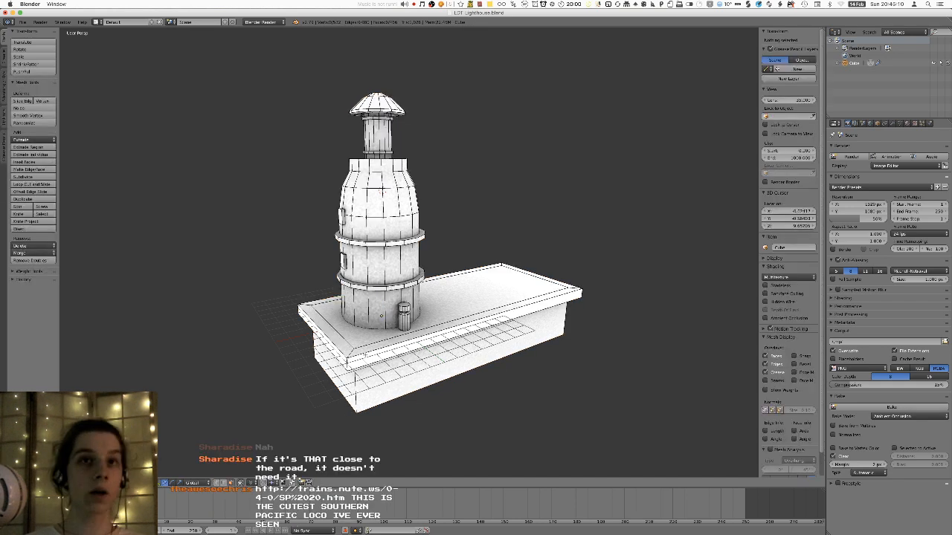
pyautogui.scroll(-2, 312, 219)
pyautogui.keyDown('shift'); pyautogui.moveTo(313, 220); pyautogui.dragTo(345, 240, button='middle'); pyautogui.keyUp('shift')
pyautogui.scroll(-2, 333, 245)
pyautogui.keyDown('shift'); pyautogui.moveTo(400, 250); pyautogui.dragTo(421, 226, button='middle'); pyautogui.keyUp('shift')
pyautogui.hotkey('shift', 'a')
pyautogui.click(430, 198)
pyautogui.moveTo(492, 214); pyautogui.dragTo(471, 219, button='middle')
pyautogui.moveTo(471, 219); pyautogui.dragTo(329, 228)
pyautogui.moveTo(342, 232); pyautogui.dragTo(413, 261, button='middle')
# - Scale the new cube along the Y, X and Z axes to form a long, wide, flat slab
pyautogui.press('s')
pyautogui.press('y')
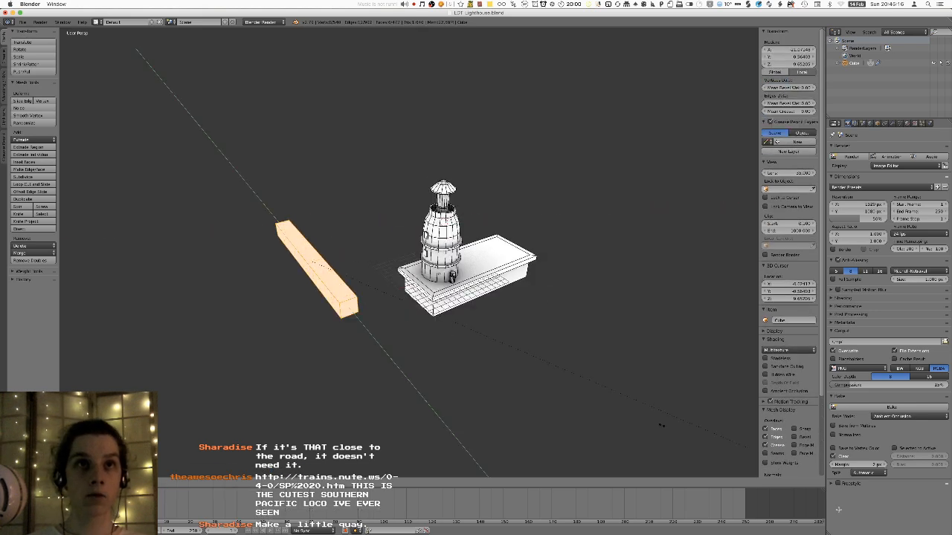
pyautogui.click(372, 78)
pyautogui.press('s')
pyautogui.press('x')
pyautogui.click(593, 93)
pyautogui.press('s')
pyautogui.press('z')
pyautogui.click(405, 102)
# - Reposition the slab along the Z and X axes relative to the lighthouse
pyautogui.moveTo(368, 119); pyautogui.dragTo(431, 190, button='middle')
pyautogui.press('g')
pyautogui.press('z')
pyautogui.click(428, 199)
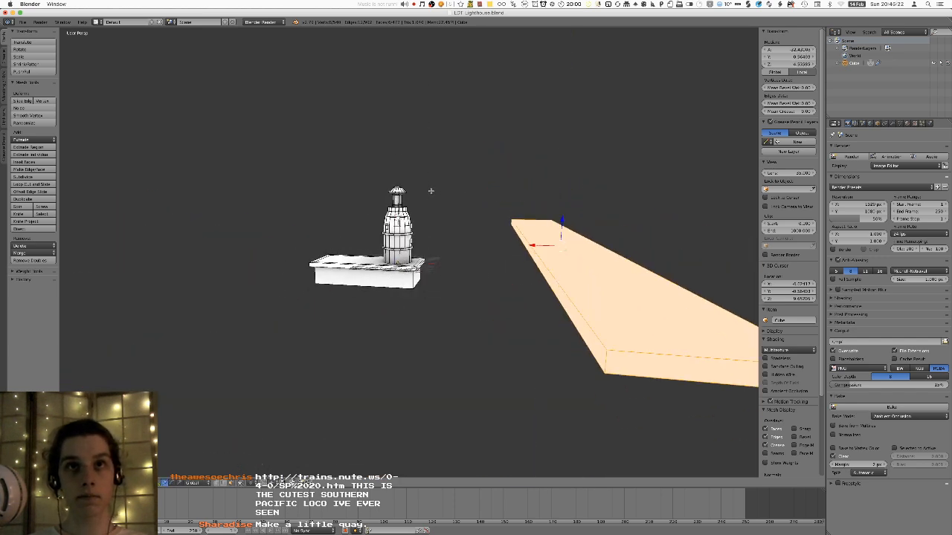
pyautogui.press('g')
pyautogui.press('x')
pyautogui.click(399, 190)
# - Make the slab thinner along the Z axis and adjust its height beside the lighthouse
pyautogui.press('s')
pyautogui.press('z')
pyautogui.click(525, 177)
pyautogui.moveTo(525, 176); pyautogui.dragTo(366, 239, button='middle')
pyautogui.press('g')
pyautogui.press('z')
pyautogui.click(324, 269)
pyautogui.press('g')
pyautogui.press('z')
pyautogui.click(447, 236)
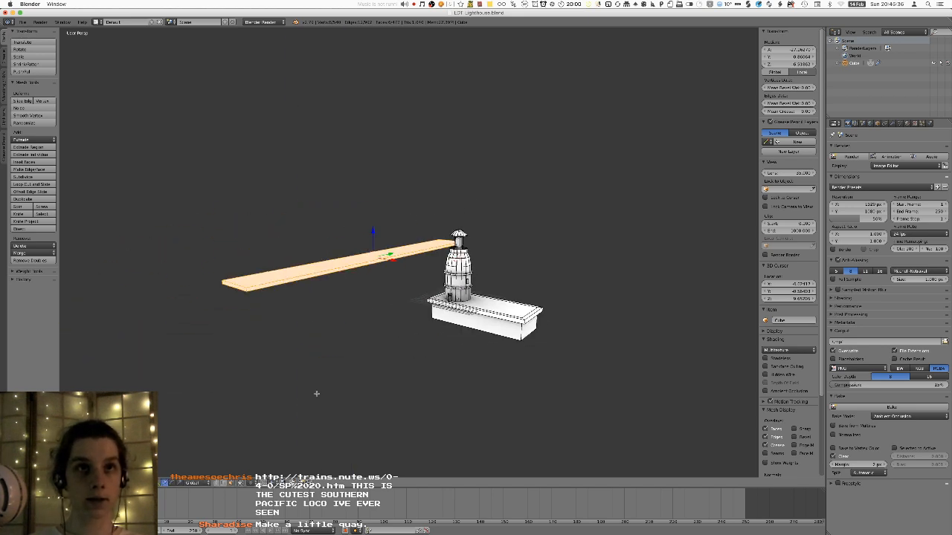
# - Delete the slab beside the lighthouse from the mesh
pyautogui.moveTo(370, 200); pyautogui.dragTo(395, 282, button='middle')
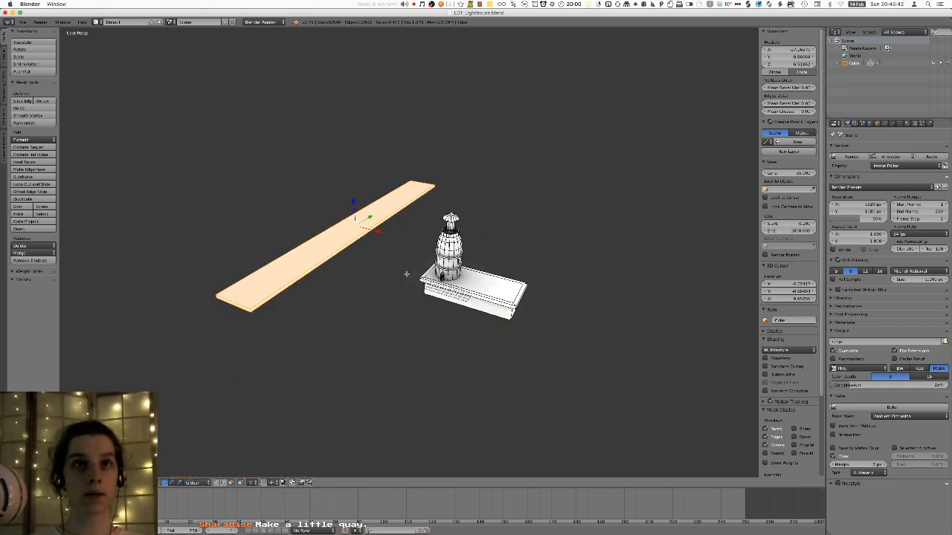
pyautogui.moveTo(526, 242); pyautogui.dragTo(449, 246, button='middle')
pyautogui.scroll(2, 348, 236)
pyautogui.press('x')
pyautogui.click(348, 236)
pyautogui.keyDown('shift'); pyautogui.moveTo(325, 233); pyautogui.dragTo(321, 177, button='middle'); pyautogui.keyUp('shift')
pyautogui.scroll(7, 455, 254)
# - Undo the slab work and the foundation's extension, going back to the square base with its overhanging ledge
pyautogui.hotkey('ctrl', 'z')
pyautogui.hotkey('ctrl', 'z')
pyautogui.hotkey('ctrl', 'z')
pyautogui.hotkey('ctrl', 'z')
pyautogui.hotkey('ctrl', 'z')
pyautogui.hotkey('ctrl', 'z')
pyautogui.hotkey('ctrl', 'z')
pyautogui.hotkey('ctrl', 'z')
pyautogui.hotkey('ctrl', 'z')
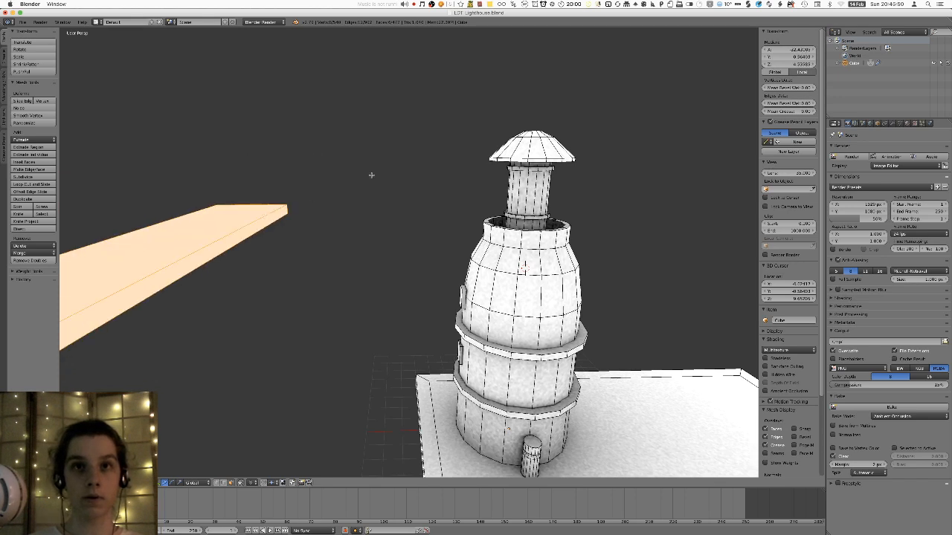
pyautogui.hotkey('ctrl', 'z')
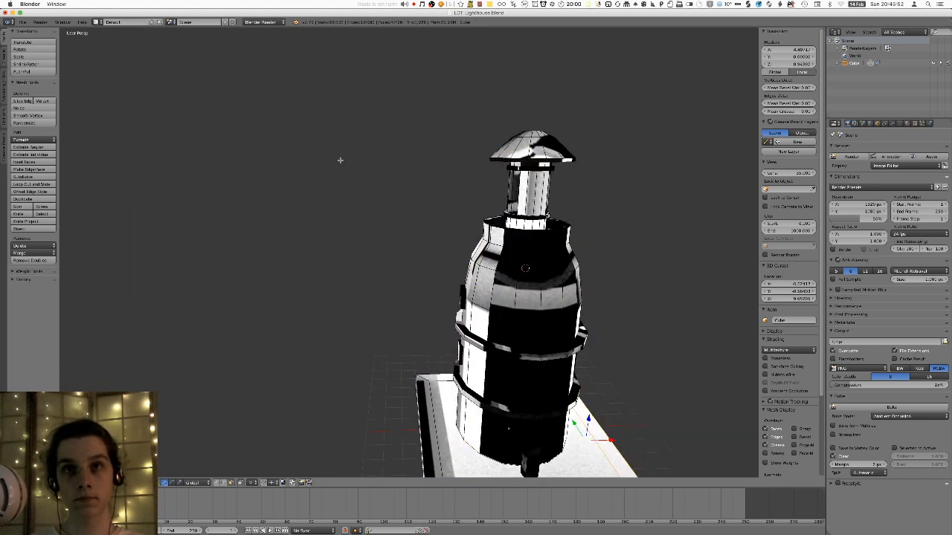
# - Unwrap the whole lighthouse mesh with Smart UV Project and bake its ambient occlusion texture again in Object Mode
pyautogui.scroll(-4, 351, 196)
pyautogui.moveTo(435, 297); pyautogui.dragTo(446, 256, button='middle')
pyautogui.scroll(-1, 416, 222)
pyautogui.press('a')
pyautogui.press('a')
pyautogui.press('u')
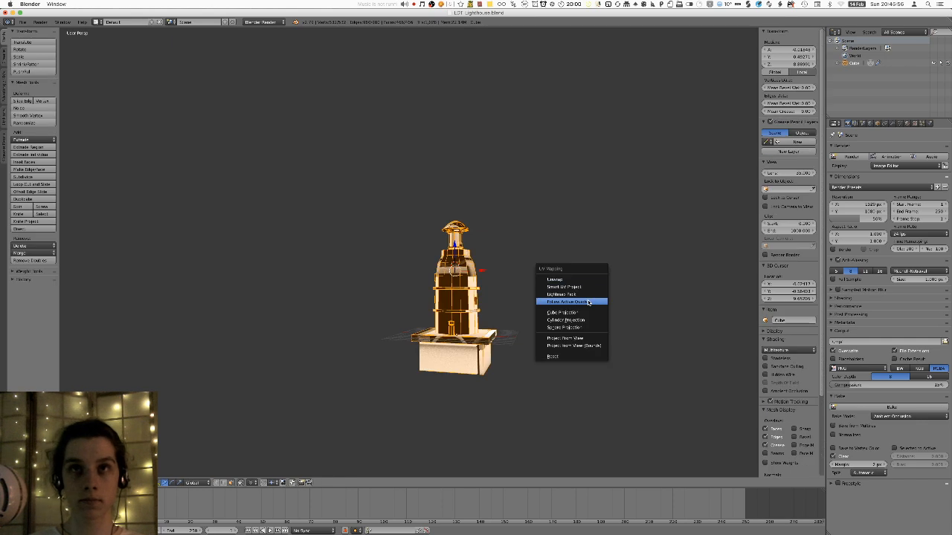
pyautogui.click(591, 287)
pyautogui.click(591, 337)
pyautogui.press('Tab')
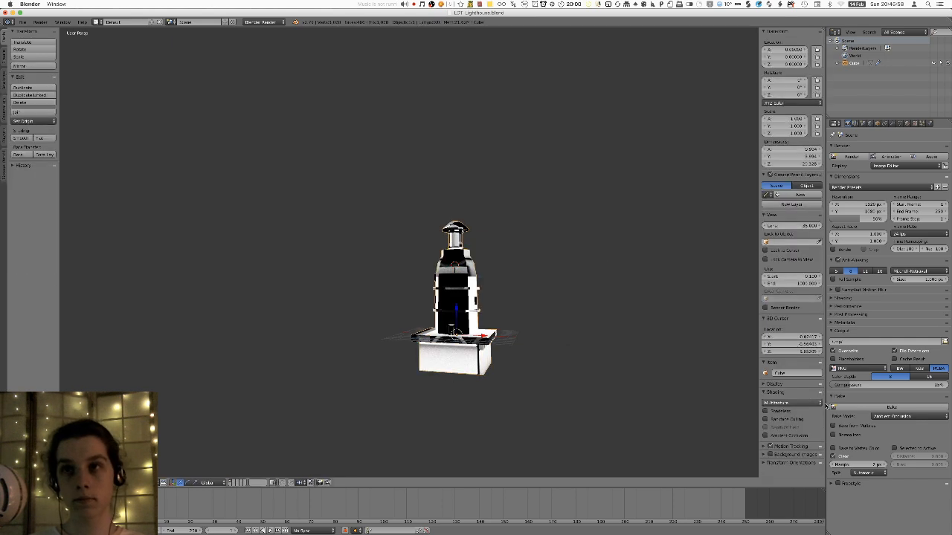
pyautogui.press('KP_Decimal')
pyautogui.moveTo(463, 316); pyautogui.dragTo(488, 339, button='middle')
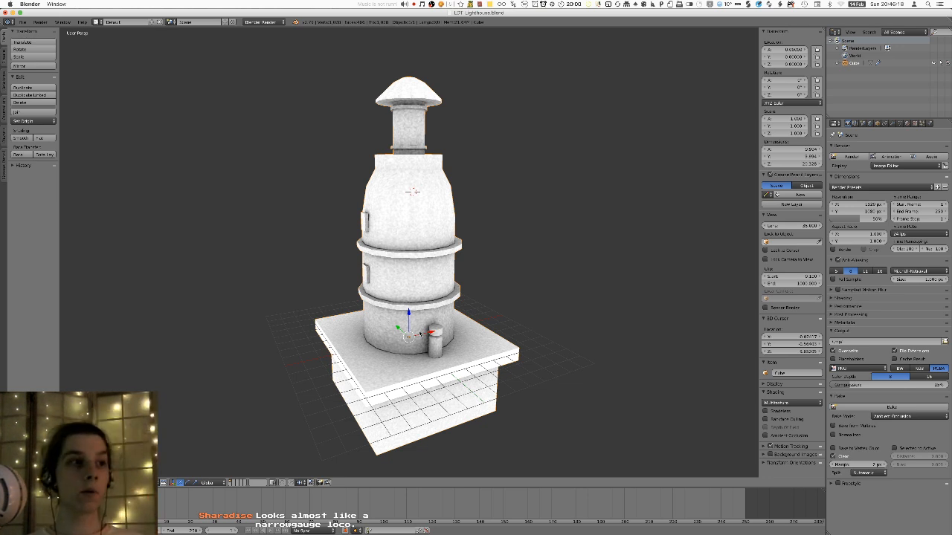
# - Add a cube to the lighthouse mesh in Edit Mode and move it down along the Z axis towards the foundation
pyautogui.press('Tab')
pyautogui.moveTo(418, 333); pyautogui.dragTo(343, 327, button='middle')
pyautogui.keyDown('shift'); pyautogui.moveTo(461, 394); pyautogui.dragTo(448, 344, button='middle'); pyautogui.keyUp('shift')
pyautogui.moveTo(448, 343); pyautogui.dragTo(476, 327, button='middle')
pyautogui.scroll(2, 424, 310)
pyautogui.scroll(1, 423, 309)
pyautogui.rightClick(443, 342)
pyautogui.scroll(-4, 442, 355)
pyautogui.press('a')
pyautogui.hotkey('shift', 'a')
pyautogui.click(458, 338)
pyautogui.press('g')
pyautogui.press('z')
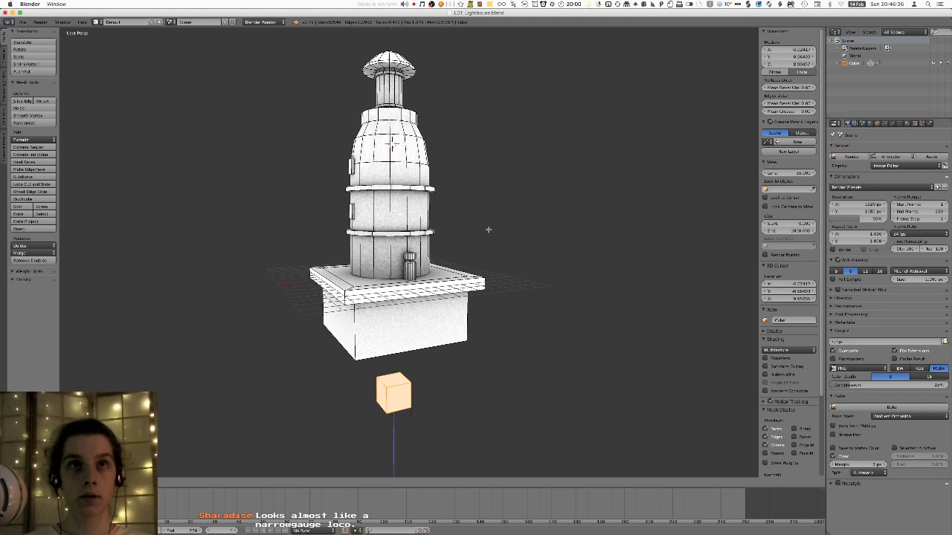
pyautogui.click(512, 57)
# - Move the cube along the Z and X axes to the side of the foundation, at the height of its ledge
pyautogui.moveTo(512, 58); pyautogui.dragTo(474, 153, button='middle')
pyautogui.press('g')
pyautogui.press('z')
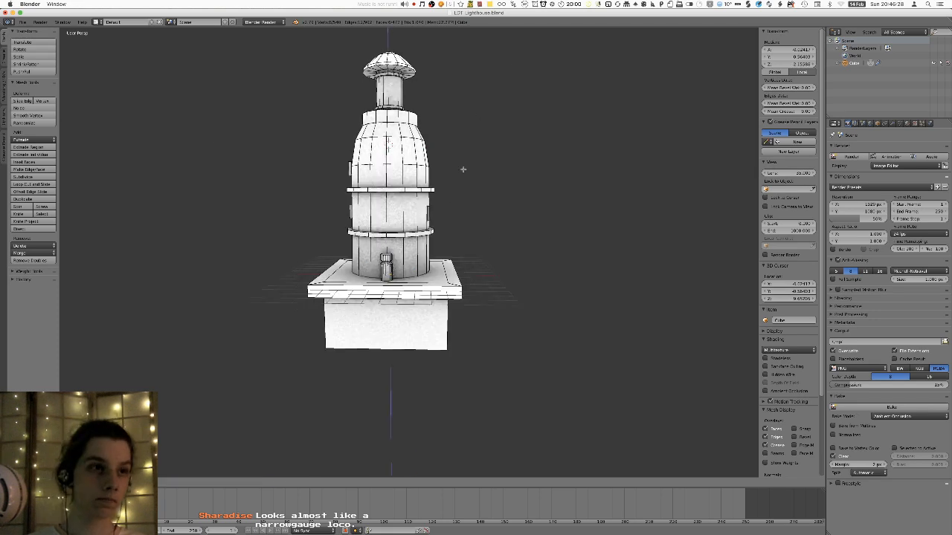
pyautogui.press('x')
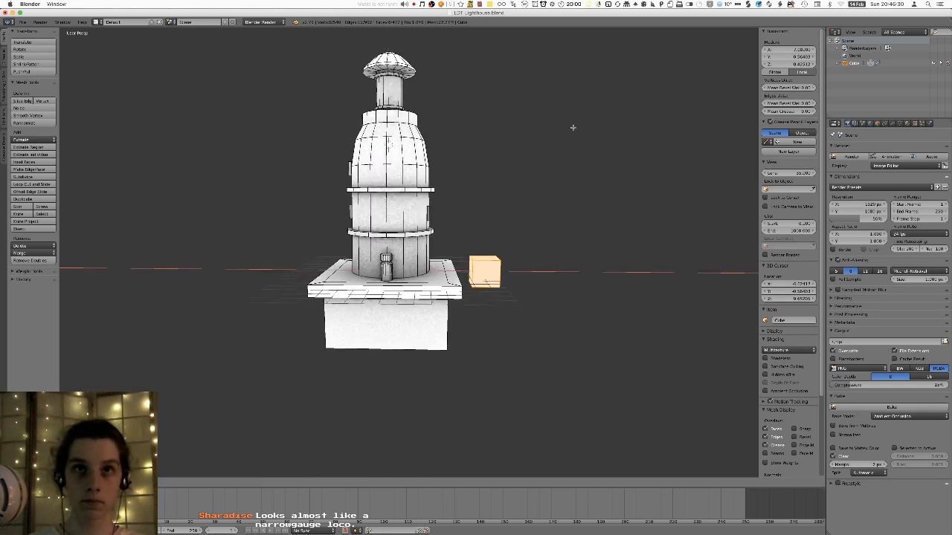
pyautogui.press('z')
pyautogui.click(501, 270)
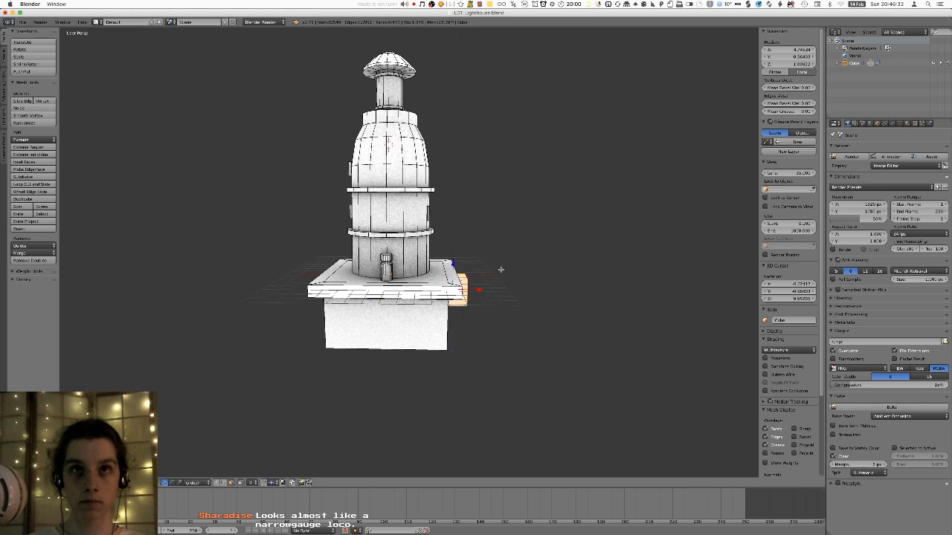
# - Lower the cube along the Z axis and move it in the horizontal plane to the front side of the foundation
pyautogui.moveTo(501, 270); pyautogui.dragTo(482, 270, button='middle')
pyautogui.press('g')
pyautogui.press('z')
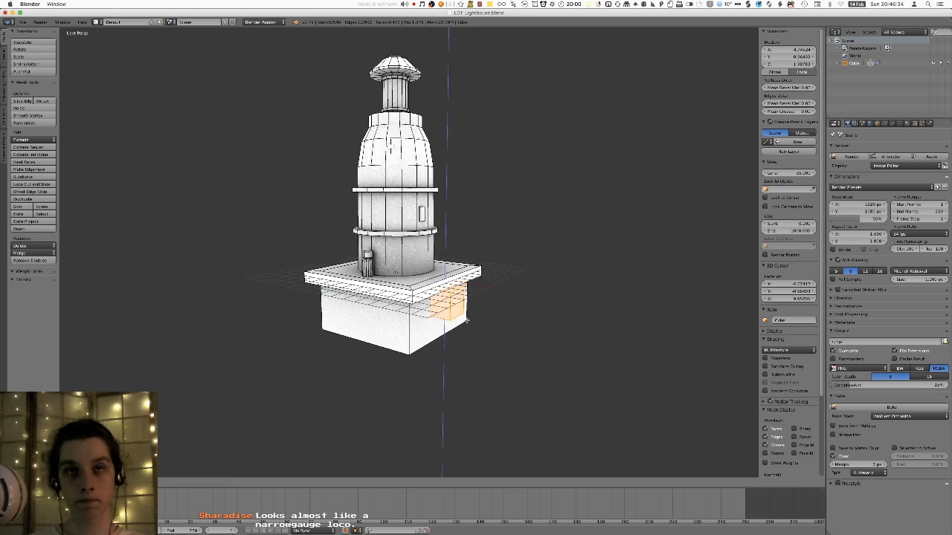
pyautogui.click(467, 319)
pyautogui.moveTo(467, 320); pyautogui.dragTo(473, 298, button='middle')
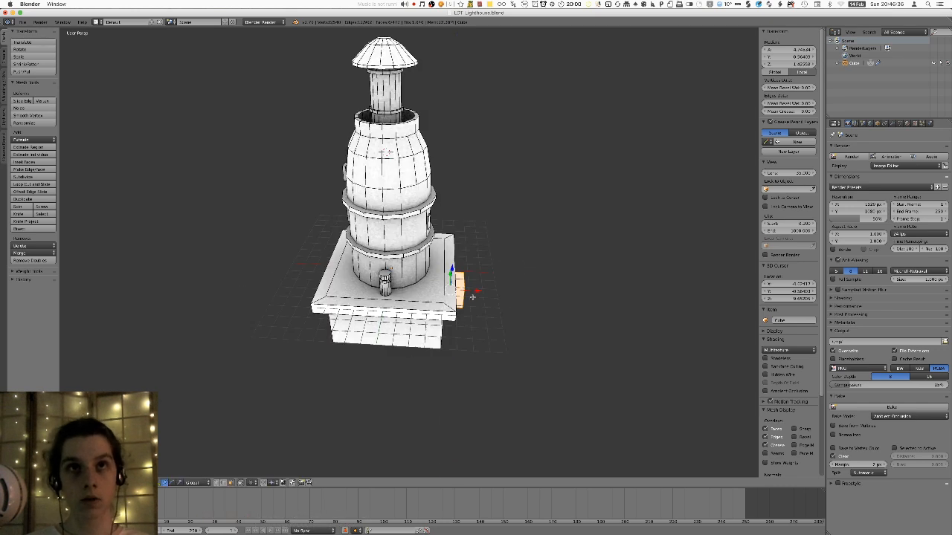
pyautogui.press('g')
pyautogui.hotkey('shift', 'z')
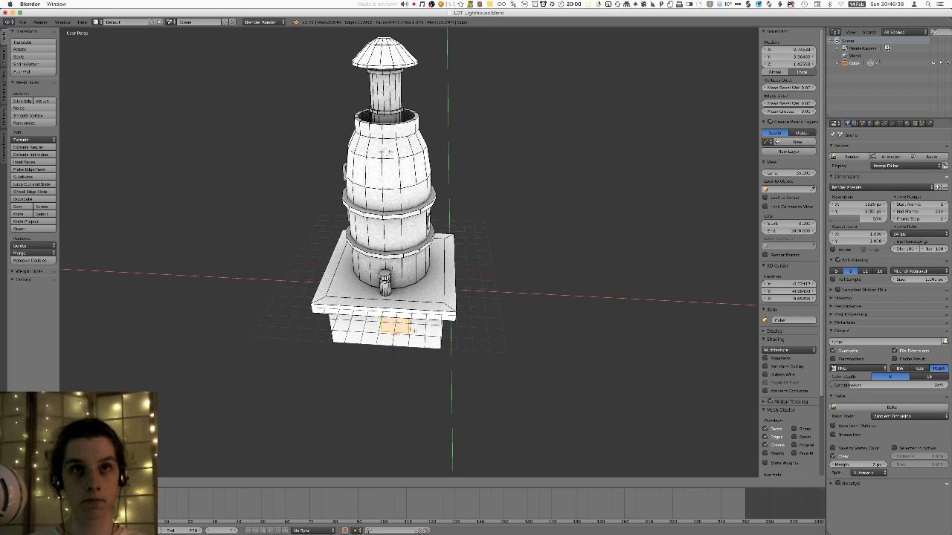
pyautogui.click(403, 330)
# - Delete the cube's faces from the lighthouse mesh and return to Object Mode
pyautogui.press('x')
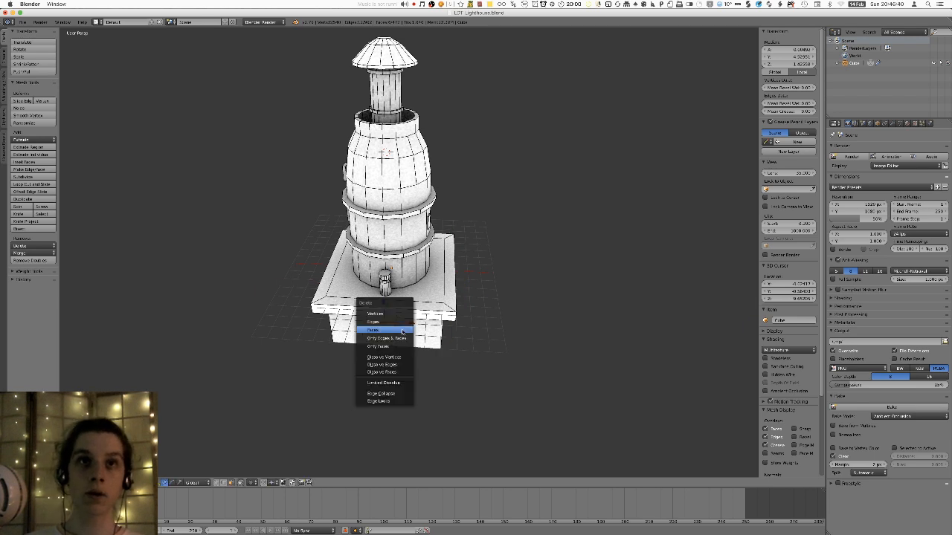
pyautogui.click(404, 330)
pyautogui.press('Tab')
# - Switch to Safari and search the web for images of "quay"
pyautogui.moveTo(201, 530)
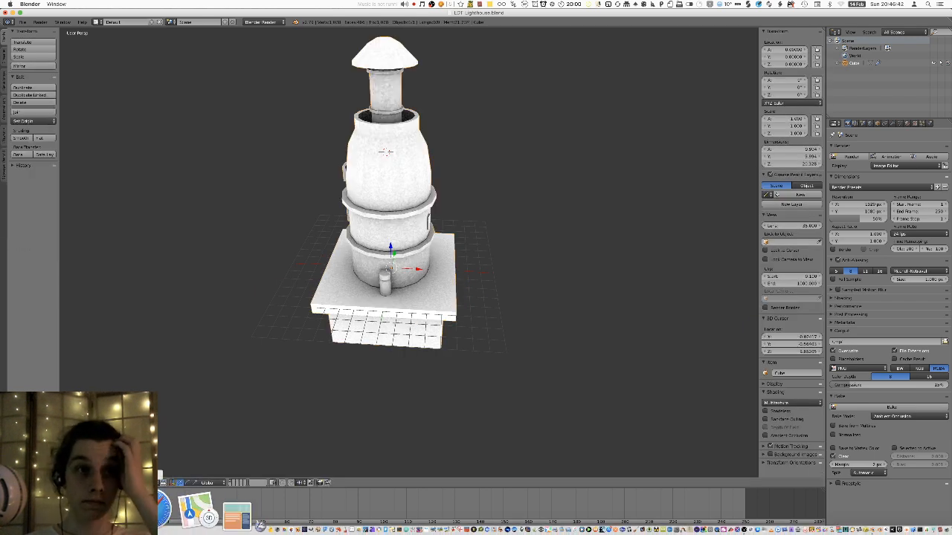
pyautogui.click(158, 523)
pyautogui.click(363, 16)
pyautogui.write('quay')
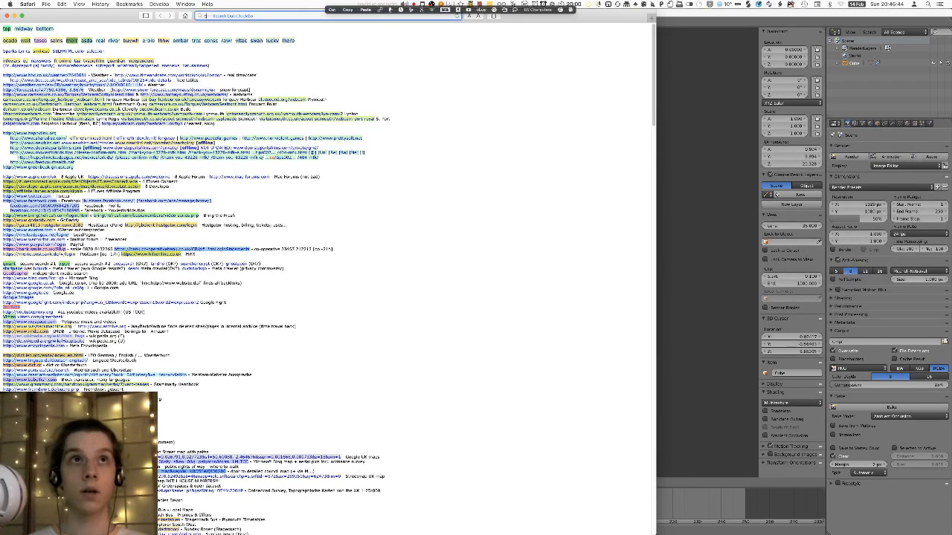
pyautogui.press('Return')
pyautogui.click(81, 53)
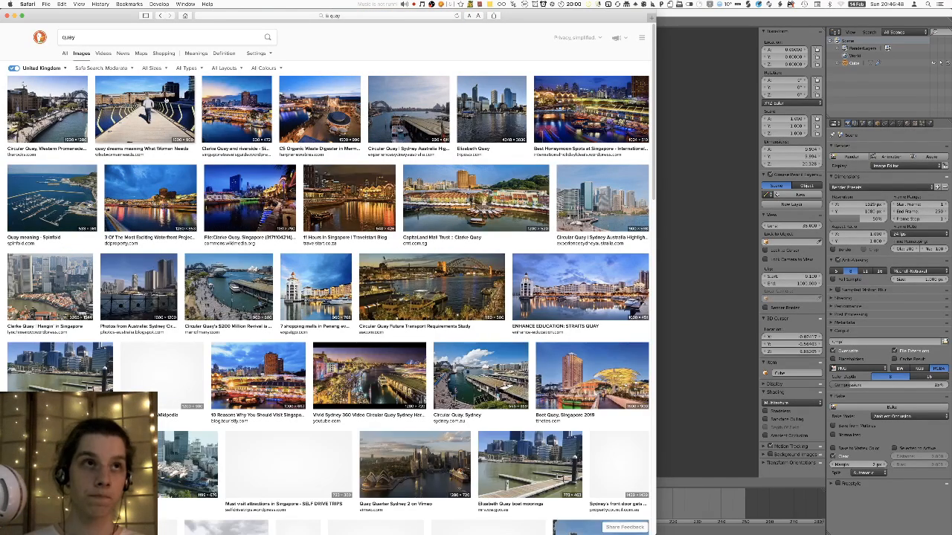
# - Refine the image search to "british quay"
pyautogui.click(102, 34)
pyautogui.moveTo(65, 39); pyautogui.dragTo(61, 39)
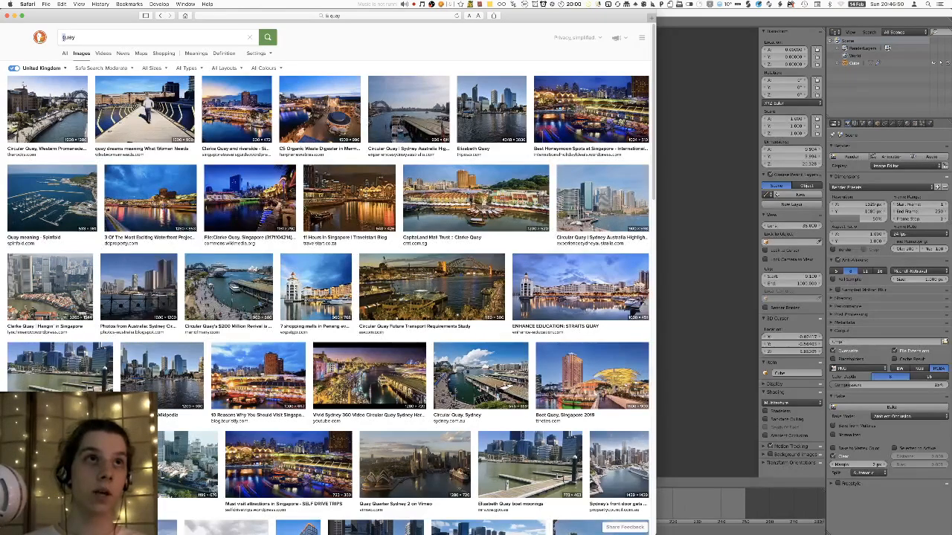
pyautogui.write('british')
pyautogui.press('Return')
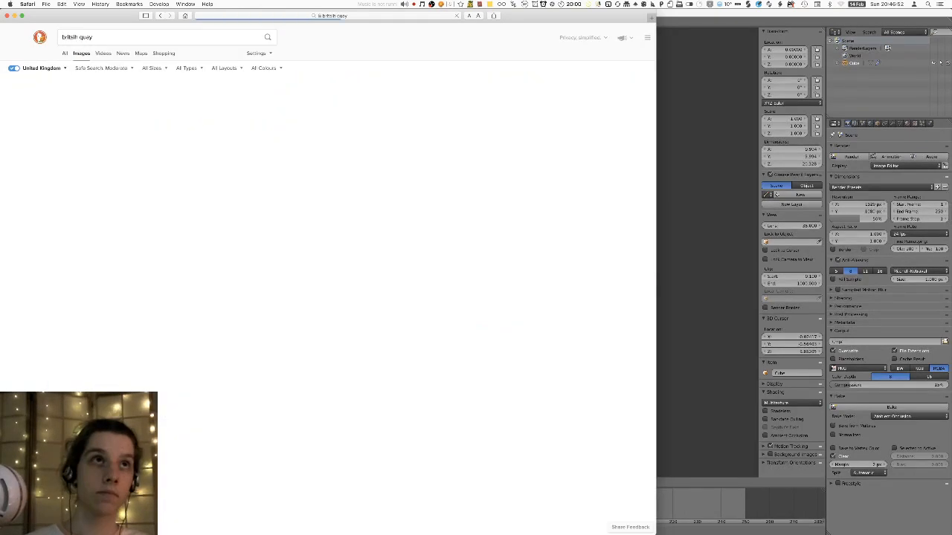
pyautogui.click(79, 38)
pyautogui.press('BackSpace')
pyautogui.press('BackSpace')
pyautogui.press('BackSpace')
pyautogui.write('ish')
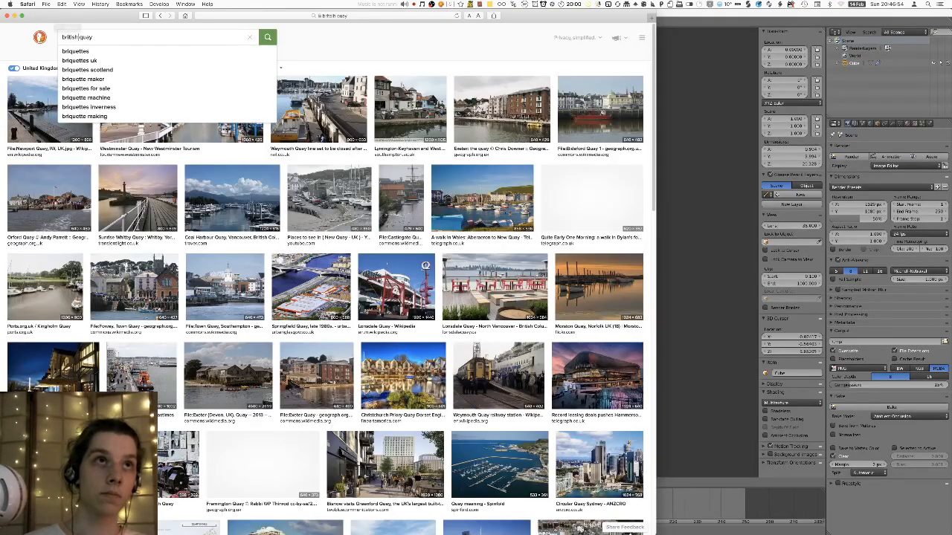
pyautogui.press('Return')
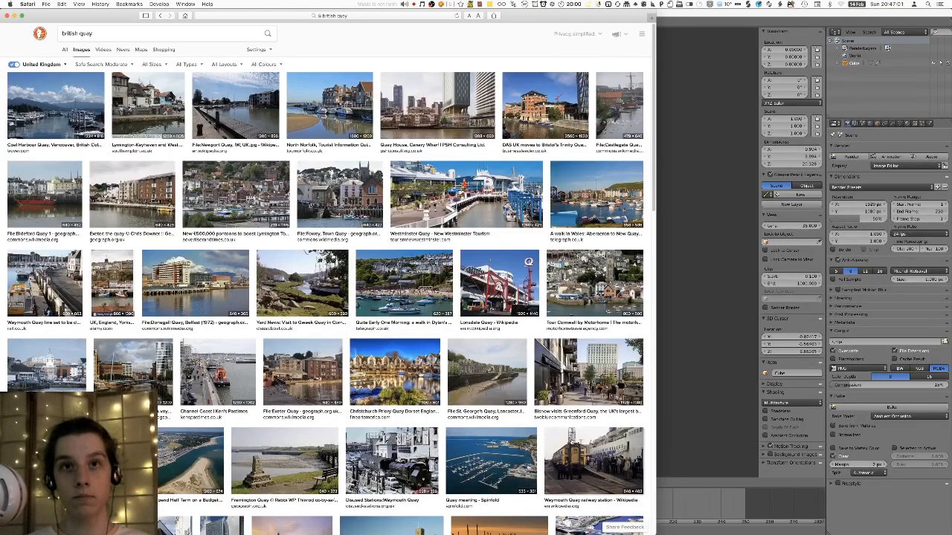
# - Preview the Weymouth Quay railway station, Coal Harbour Quay, Lymington-Keyhaven and Newport Quay photos as references
pyautogui.click(565, 457)
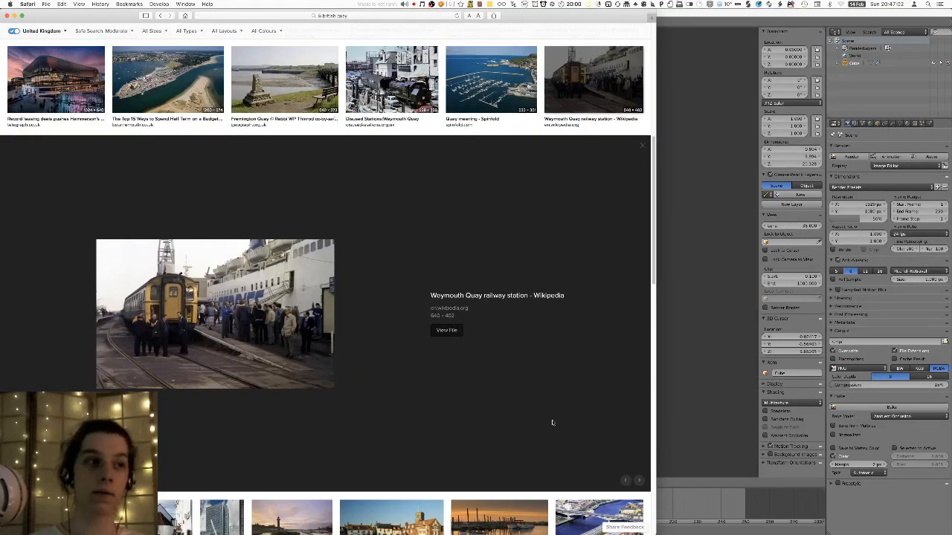
pyautogui.scroll(10, 562, 399)
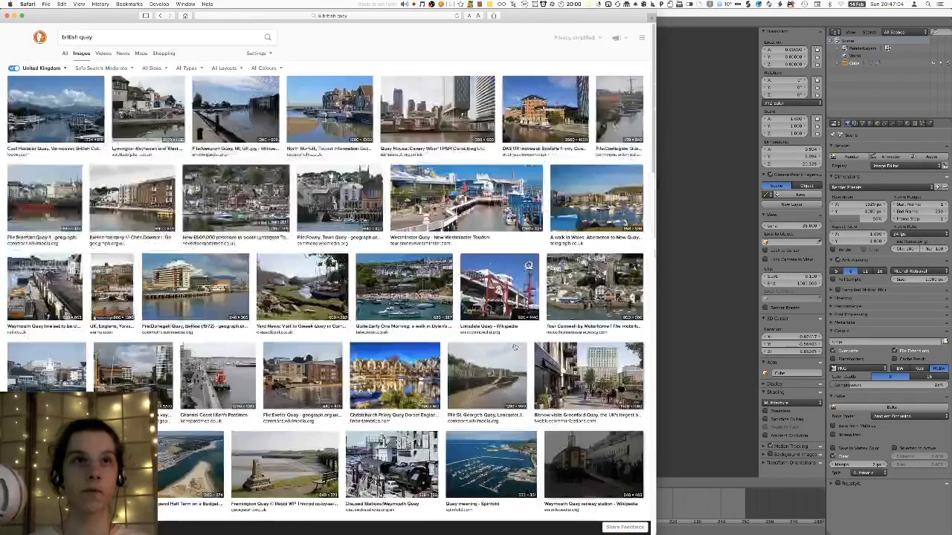
pyautogui.click(55, 108)
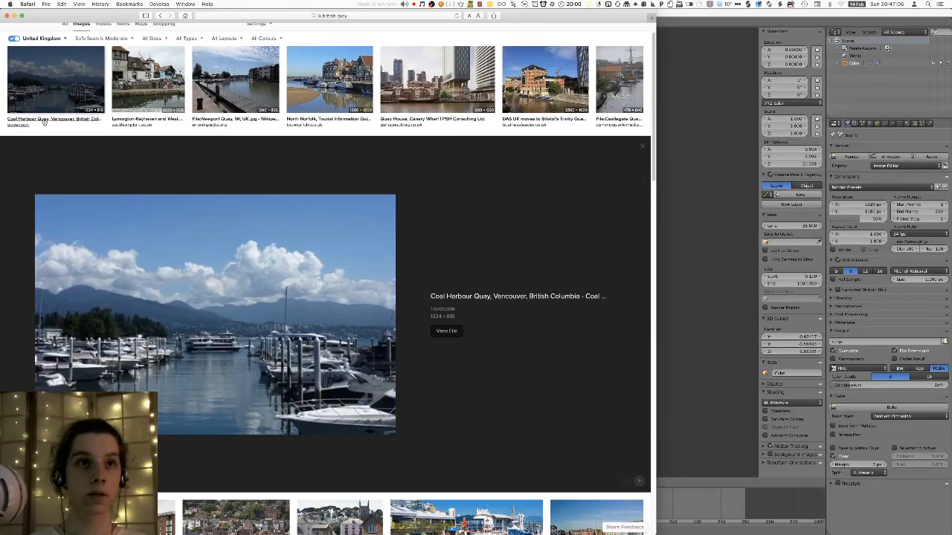
pyautogui.click(165, 87)
pyautogui.scroll(2, 165, 87)
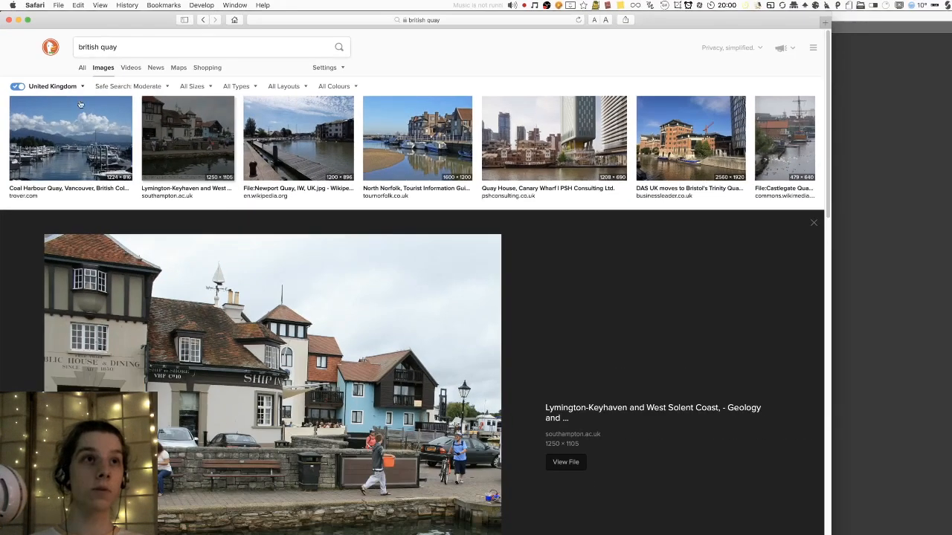
pyautogui.click(80, 104)
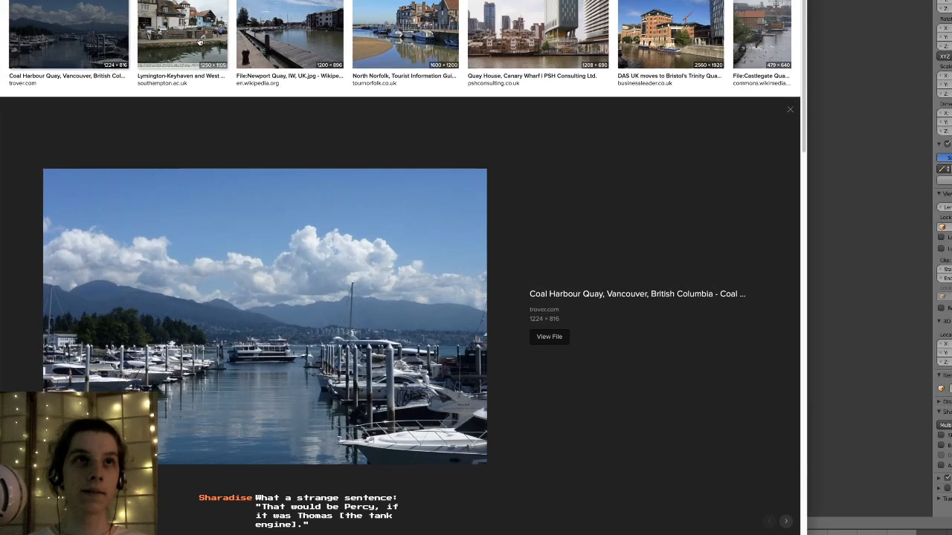
pyautogui.click(199, 44)
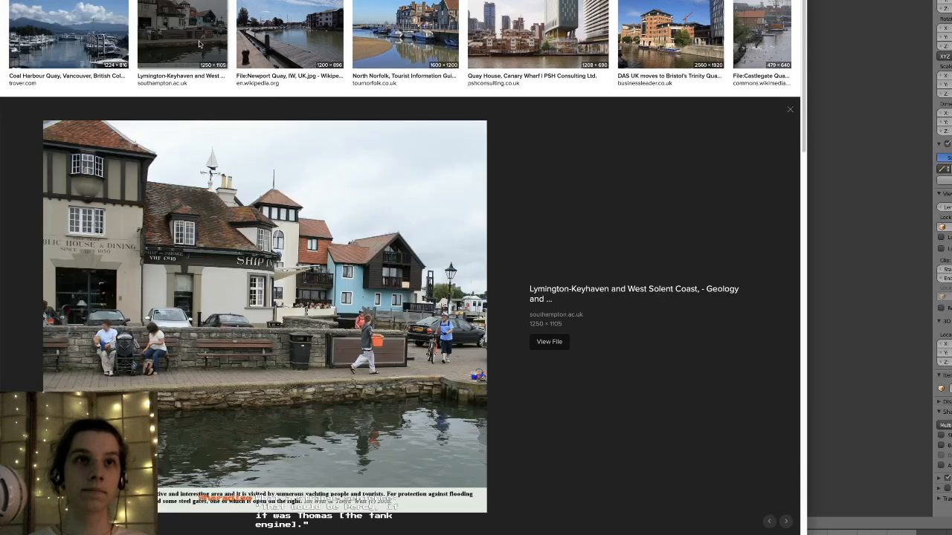
pyautogui.click(263, 43)
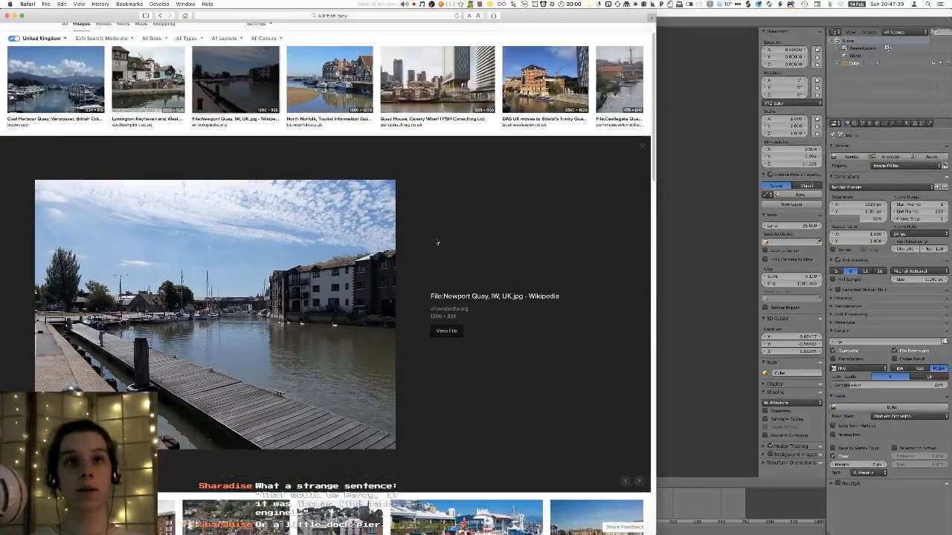
# - Preview the Lymington Town Quay pontoons and Exeter quay photos, and close the browser window
pyautogui.scroll(-3, 684, 175)
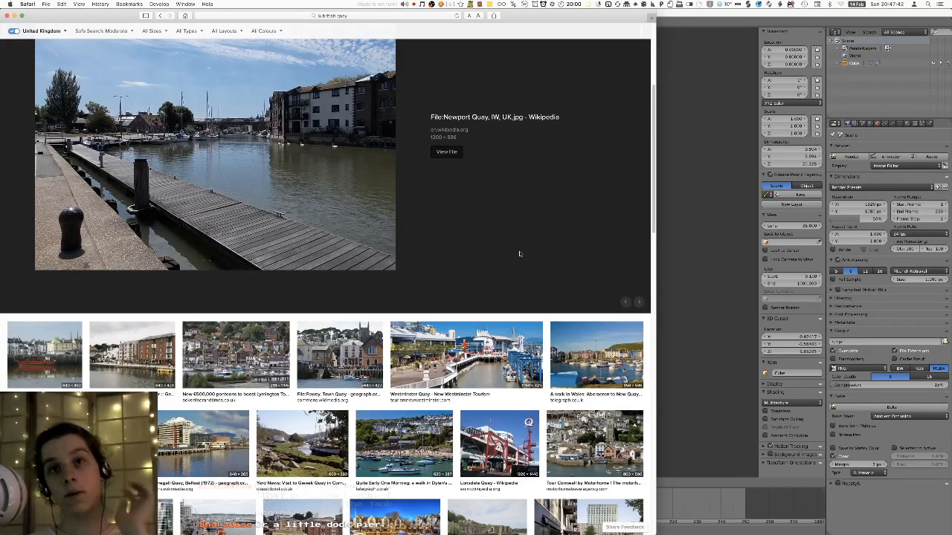
pyautogui.click(240, 352)
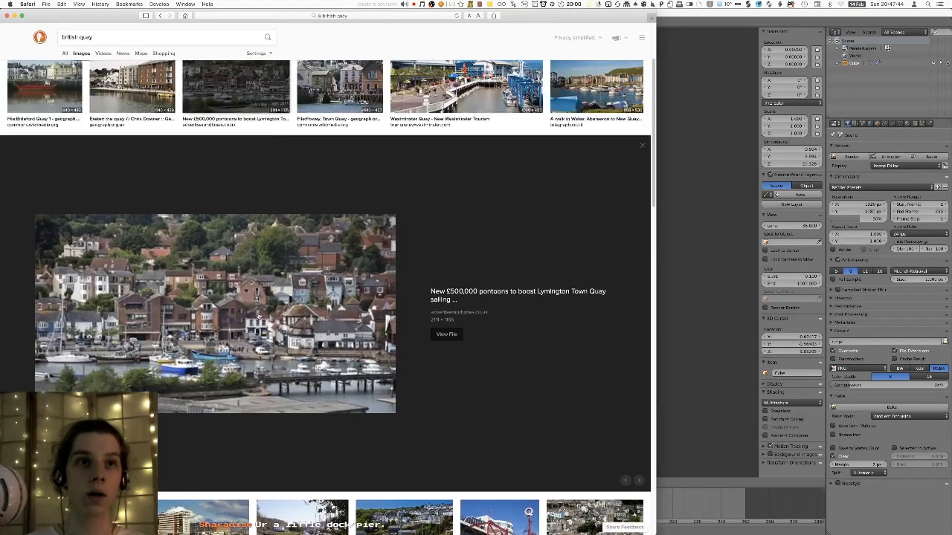
pyautogui.scroll(3, 223, 171)
pyautogui.click(100, 179)
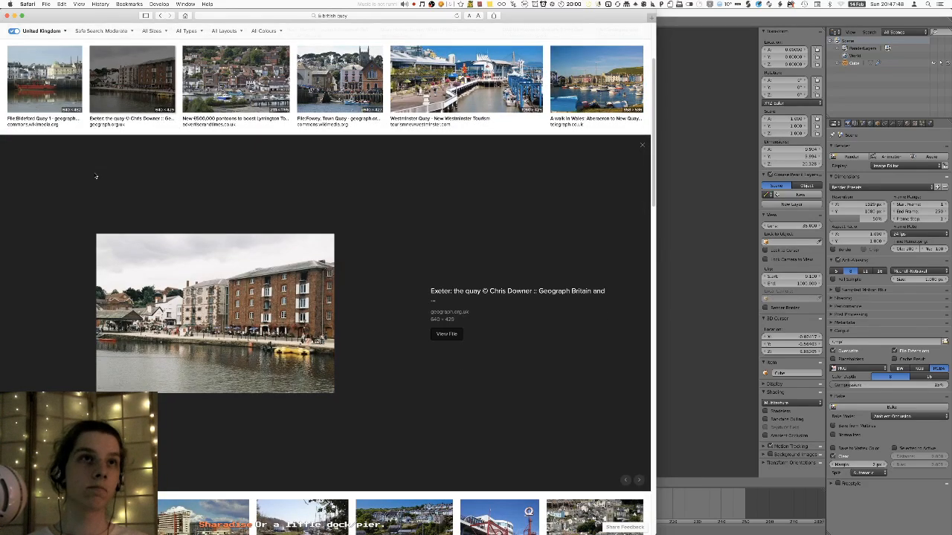
pyautogui.click(73, 92)
pyautogui.press('super+w')
# - Switch back to Blender and save the lighthouse file
pyautogui.moveTo(247, 129); pyautogui.dragTo(368, 203, button='middle')
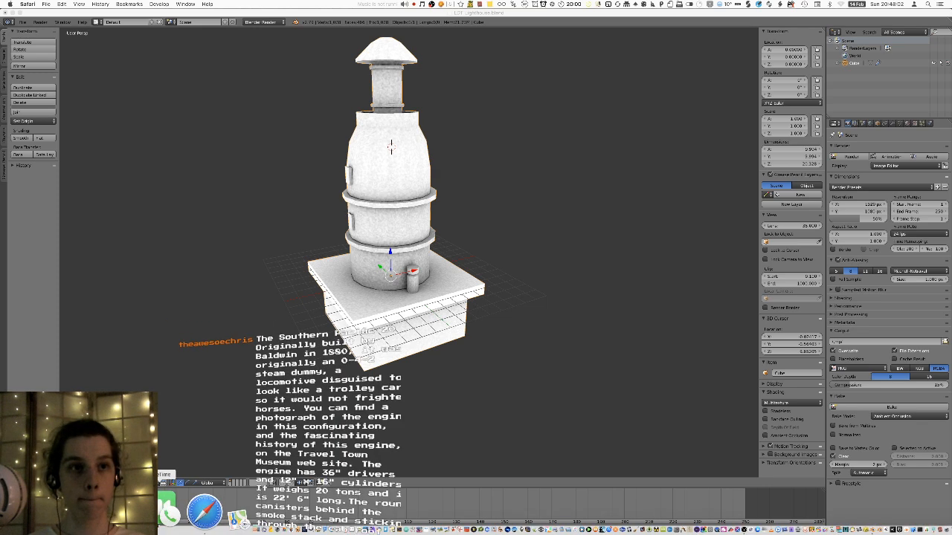
pyautogui.moveTo(212, 400); pyautogui.dragTo(387, 267, button='middle')
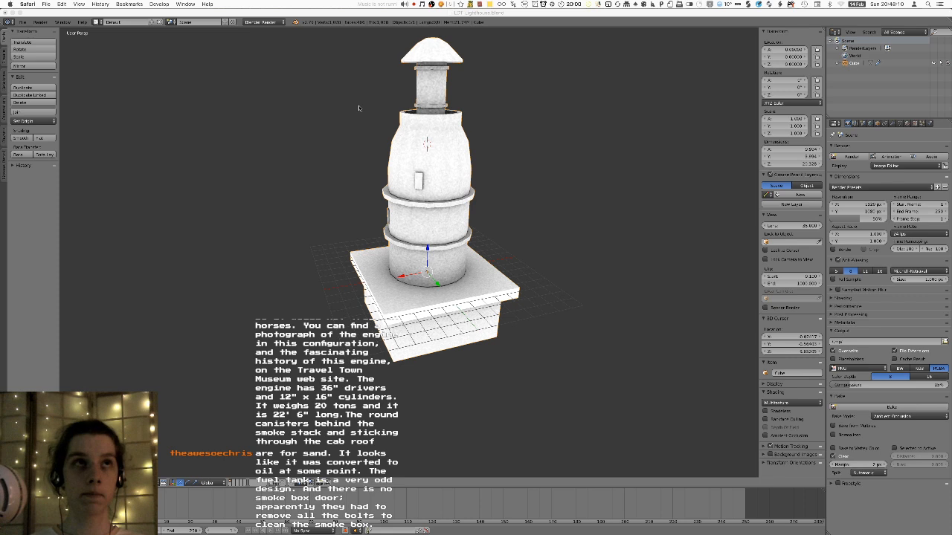
pyautogui.moveTo(368, 134); pyautogui.dragTo(377, 199, button='middle')
pyautogui.scroll(1, 377, 199)
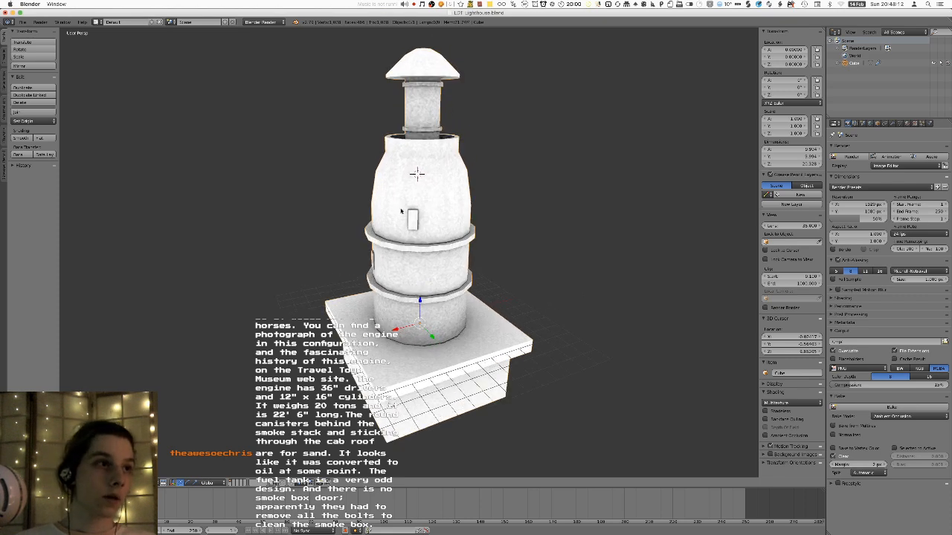
pyautogui.hotkey('ctrl', 's')
pyautogui.click(502, 295)
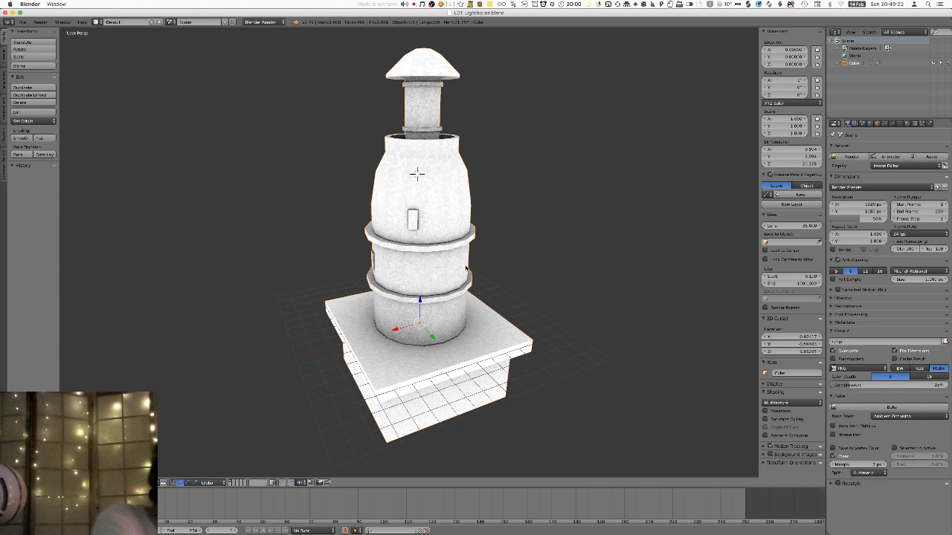
# - Enter Edit Mode and undo the recent edits, going back past the unwrap until only the foundation's side face is selected
pyautogui.press('Tab')
pyautogui.keyDown('shift'); pyautogui.moveTo(455, 319); pyautogui.dragTo(455, 270, button='middle'); pyautogui.keyUp('shift')
pyautogui.moveTo(454, 271); pyautogui.dragTo(521, 284, button='middle')
pyautogui.scroll(4, 365, 325)
pyautogui.moveTo(409, 293)
pyautogui.mouseDown(button='middle')
pyautogui.moveTo(387, 285)
pyautogui.moveTo(402, 279)
pyautogui.moveTo(415, 294)
pyautogui.mouseUp(button='middle')
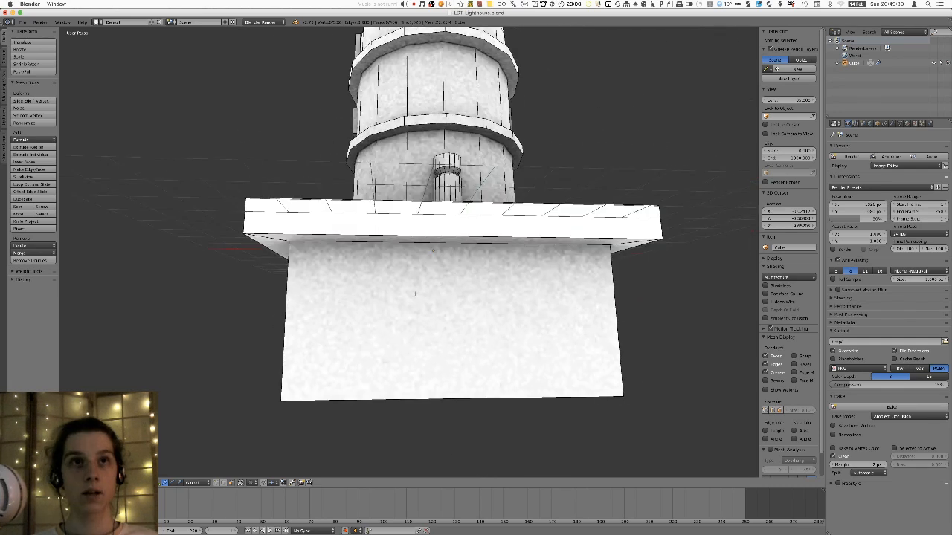
pyautogui.rightClick(415, 294)
pyautogui.press('super+z')
pyautogui.press('super+z')
pyautogui.press('super+z')
pyautogui.press('super+z')
pyautogui.press('super+z')
pyautogui.press('super+z')
pyautogui.press('super+z')
pyautogui.press('super+z')
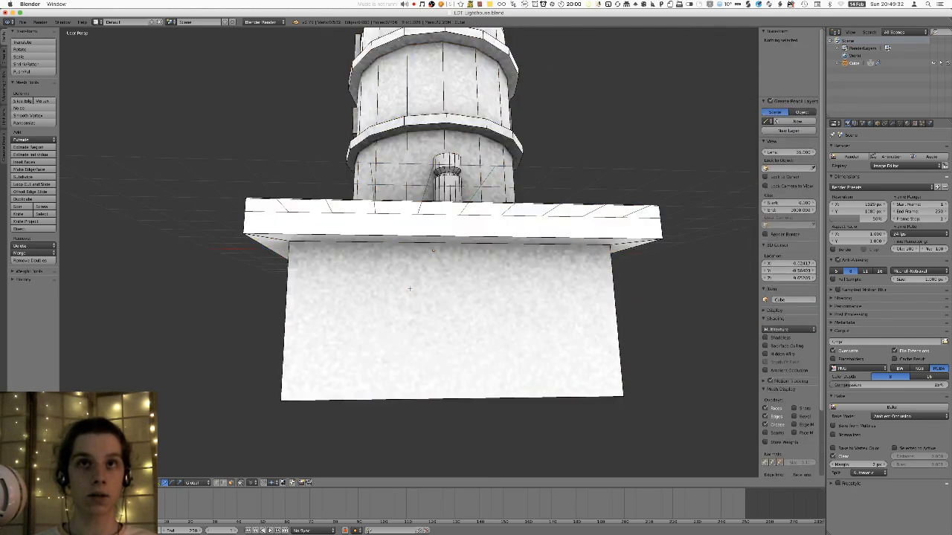
pyautogui.press('super+z')
pyautogui.press('super+z')
pyautogui.press('super+z')
pyautogui.press('super+z')
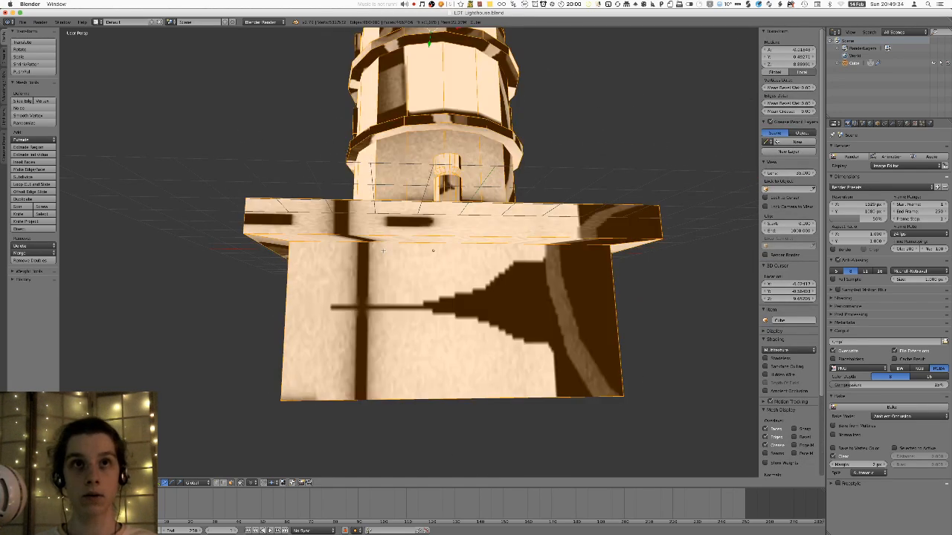
pyautogui.moveTo(499, 275); pyautogui.dragTo(478, 278, button='middle')
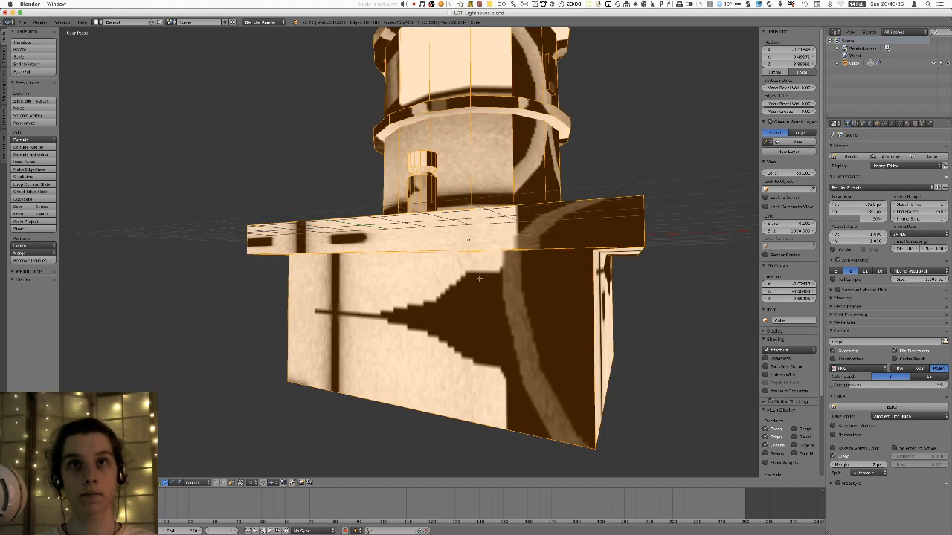
pyautogui.press('super+z')
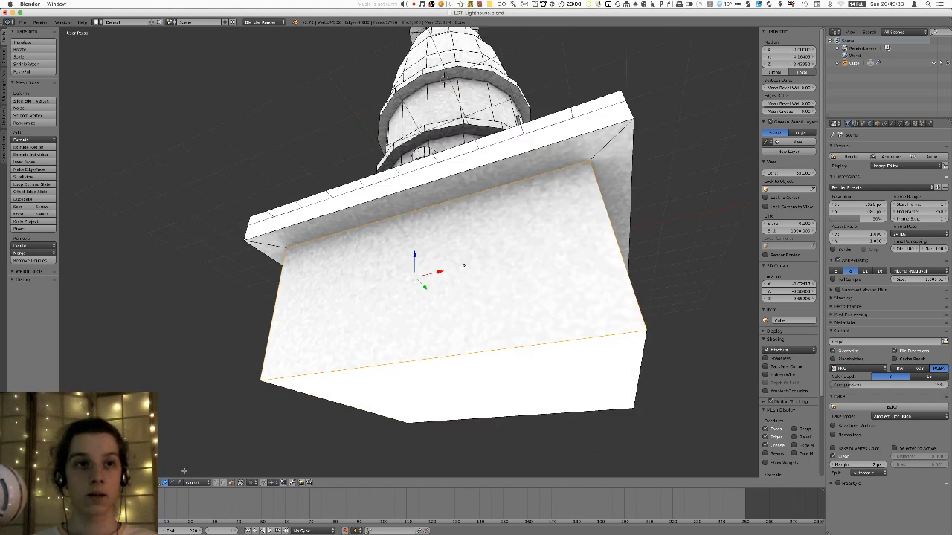
# - Merge the ledge's lower outer corner vertex with the foundation's adjacent upper corner vertex
pyautogui.rightClick(289, 247)
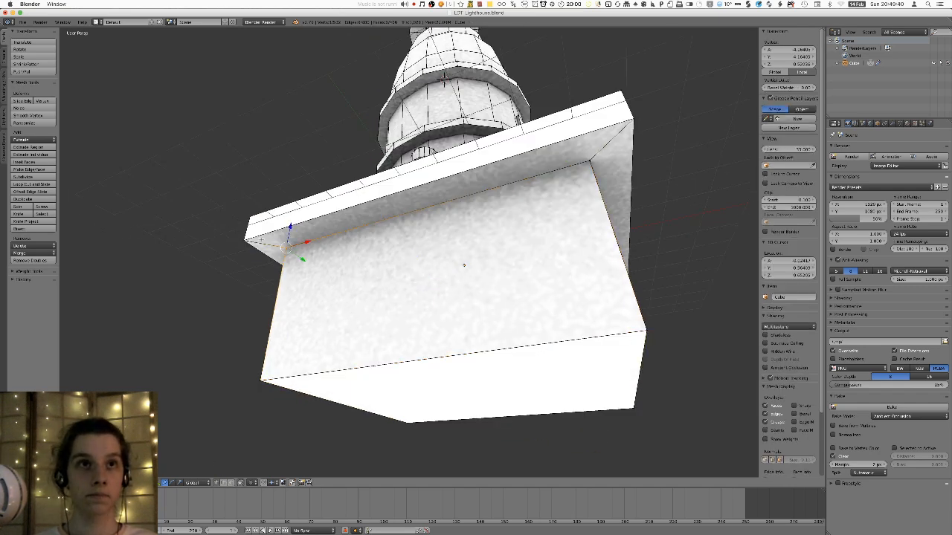
pyautogui.keyDown('shift'); pyautogui.rightClick(292, 252); pyautogui.keyUp('shift')
pyautogui.moveTo(292, 252); pyautogui.dragTo(290, 260, button='middle')
pyautogui.hotkey('alt', 'm')
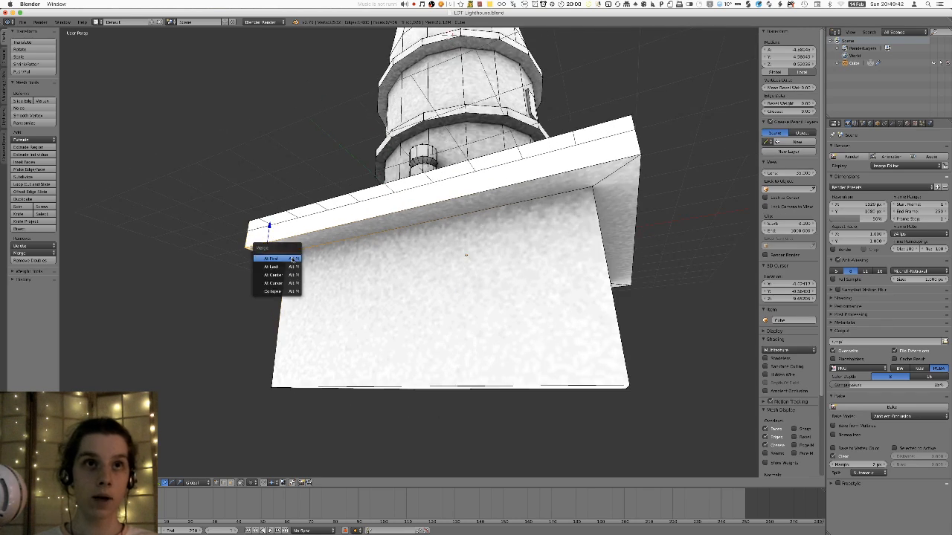
pyautogui.click(290, 265)
# - Try to merge that corner vertex with the ledge's upper corner vertex, and undo the merge
pyautogui.keyDown('shift'); pyautogui.rightClick(249, 221); pyautogui.keyUp('shift')
pyautogui.hotkey('alt', 'm')
pyautogui.click(249, 225)
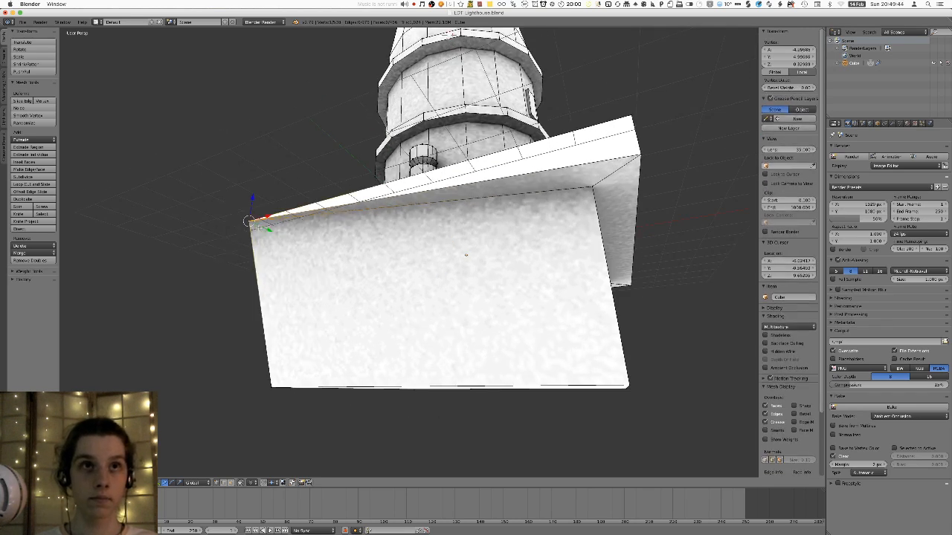
pyautogui.hotkey('ctrl', 'z')
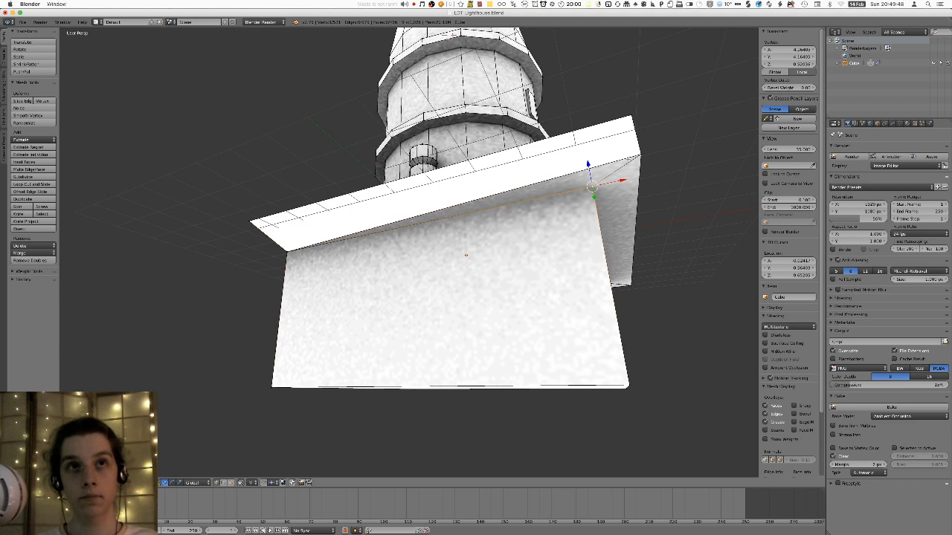
# - Merge the foundation's corner vertex with the ledge's outer corner vertex at the other end of the same side
pyautogui.keyDown('shift'); pyautogui.rightClick(589, 159); pyautogui.keyUp('shift')
pyautogui.hotkey('alt', 'm')
pyautogui.click(600, 181)
pyautogui.moveTo(600, 181); pyautogui.dragTo(514, 210, button='middle')
# - Undo the corner merges at both ends of the side, going back to the full overhanging ledge
pyautogui.hotkey('ctrl', 'z')
pyautogui.hotkey('ctrl', 'z')
pyautogui.hotkey('ctrl', 'z')
pyautogui.hotkey('ctrl', 'z')
pyautogui.hotkey('ctrl', 'z')
pyautogui.hotkey('ctrl', 'z')
pyautogui.hotkey('ctrl', 'z')
pyautogui.hotkey('ctrl', 'z')
pyautogui.scroll(-3, 582, 196)
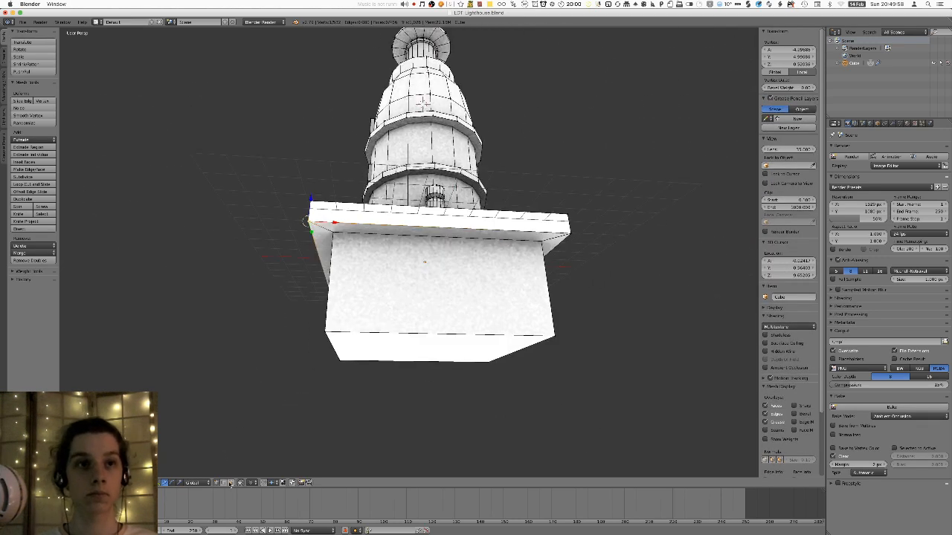
# - Select the foundation together with its overhanging ledge and delete their faces, keeping only the flat square under the tower
pyautogui.click(230, 484)
pyautogui.moveTo(257, 426); pyautogui.dragTo(288, 395, button='middle')
pyautogui.rightClick(386, 333)
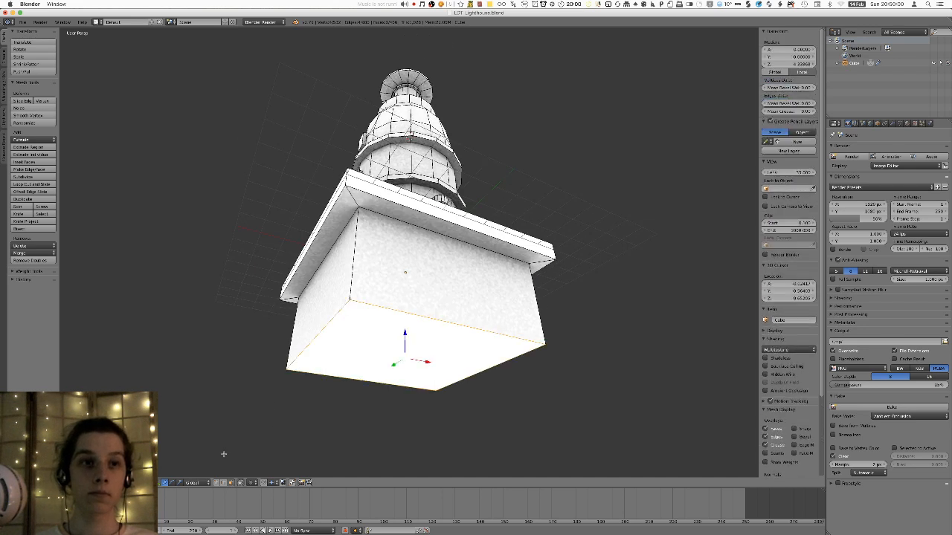
pyautogui.press('ctrl+KP_Add')
pyautogui.press('ctrl+KP_Add')
pyautogui.press('ctrl+KP_Add')
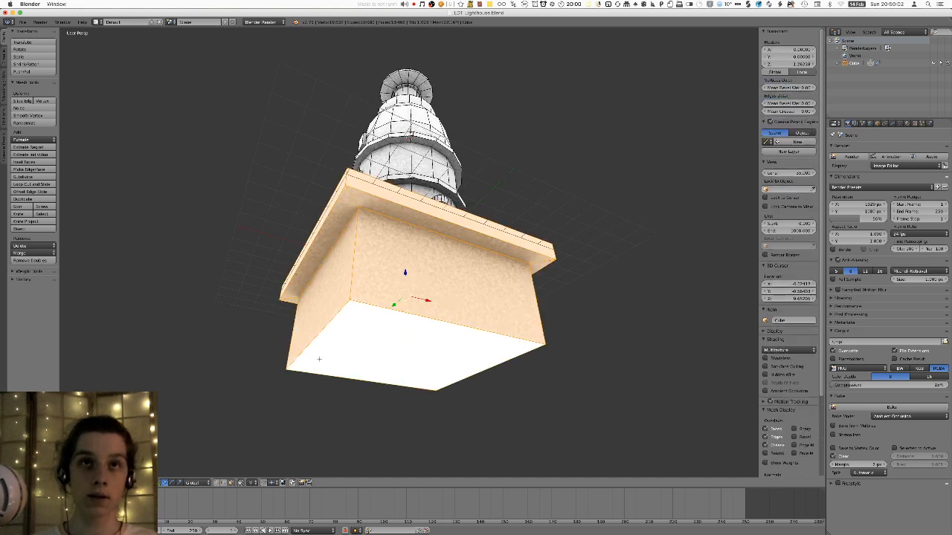
pyautogui.moveTo(315, 369); pyautogui.dragTo(320, 381, button='middle')
pyautogui.press('ctrl+KP_Subtract')
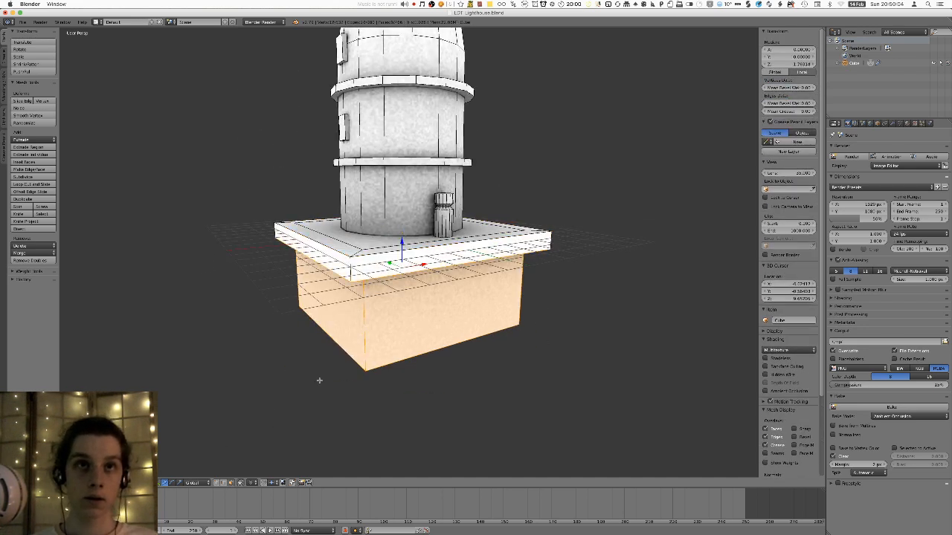
pyautogui.press('ctrl+KP_Add')
pyautogui.press('x')
pyautogui.click(331, 372)
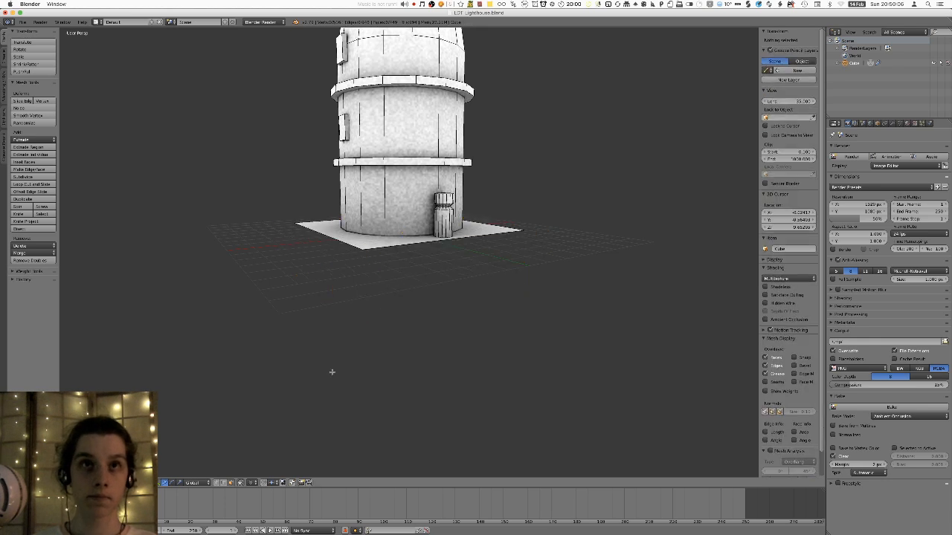
# - Select the border edges of the square under the tower and extrude them straight down into a tall box foundation
pyautogui.press('a')
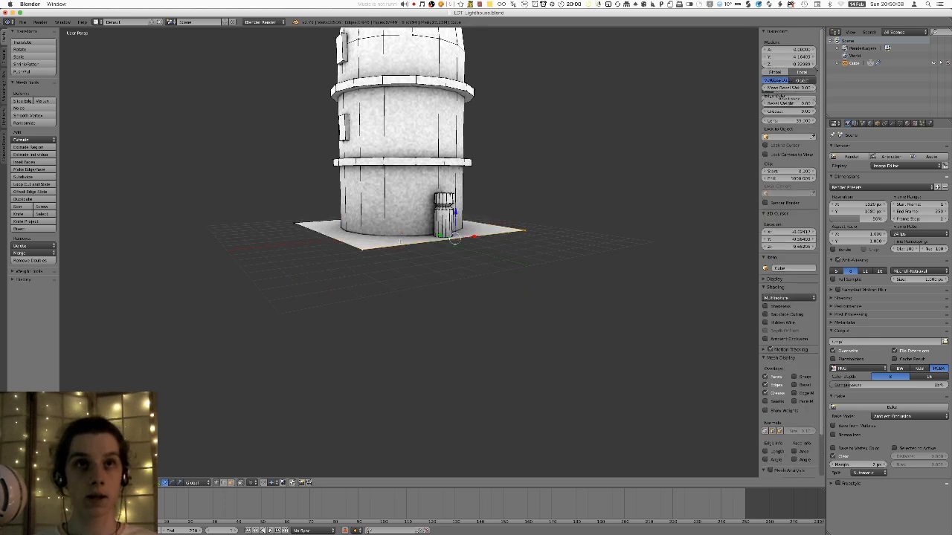
pyautogui.moveTo(404, 240); pyautogui.dragTo(418, 241, button='middle')
pyautogui.press('e')
pyautogui.rightClick(429, 283)
pyautogui.press('z')
pyautogui.press('g')
pyautogui.rightClick(425, 308)
pyautogui.press('z')
pyautogui.press('e')
pyautogui.click(394, 433)
# - Select all linked faces of the new foundation box in solid shading and flip their normals
pyautogui.press('z')
pyautogui.press('z')
pyautogui.click(231, 483)
pyautogui.rightClick(329, 306)
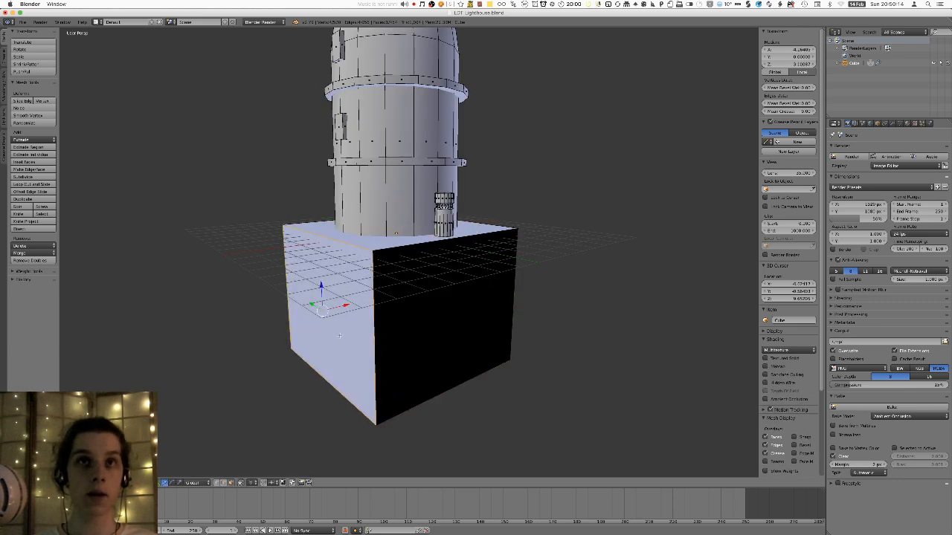
pyautogui.press('a')
pyautogui.moveTo(331, 301); pyautogui.dragTo(342, 340, button='middle')
pyautogui.press('l')
pyautogui.press('space')
pyautogui.write('flip n')
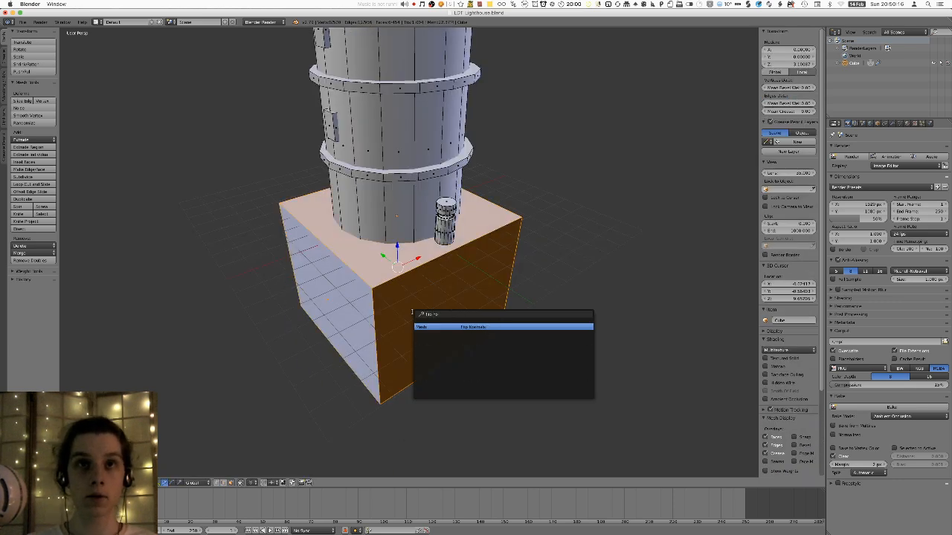
pyautogui.press('Return')
# - Unwrap the entire lighthouse mesh with Smart UV Project and bake its ambient occlusion
pyautogui.press('Tab')
pyautogui.press('KP_1')
pyautogui.press('z')
pyautogui.press('z')
pyautogui.hotkey('alt', 'z')
pyautogui.press('Tab')
pyautogui.moveTo(414, 36); pyautogui.dragTo(426, 53, button='middle')
pyautogui.press('a')
pyautogui.press('u')
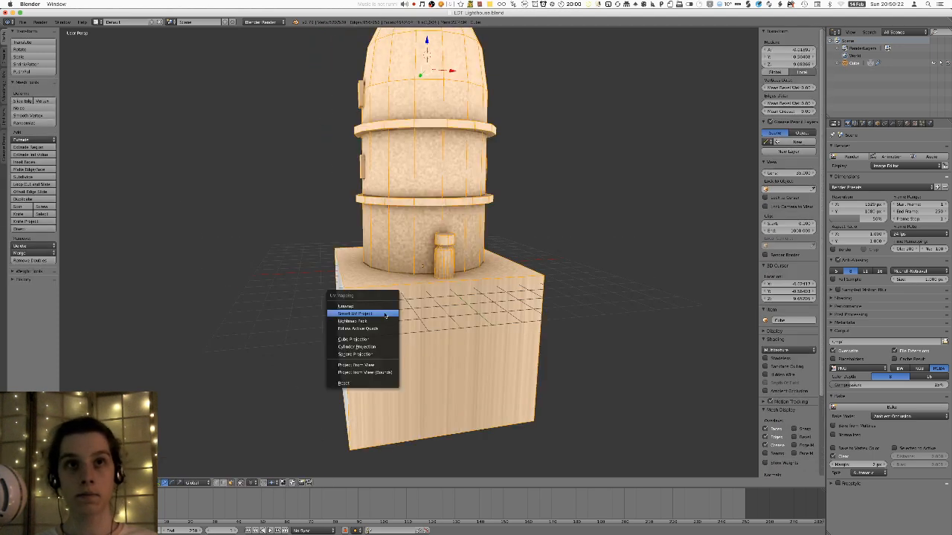
pyautogui.click(375, 315)
pyautogui.click(384, 366)
pyautogui.press('Tab')
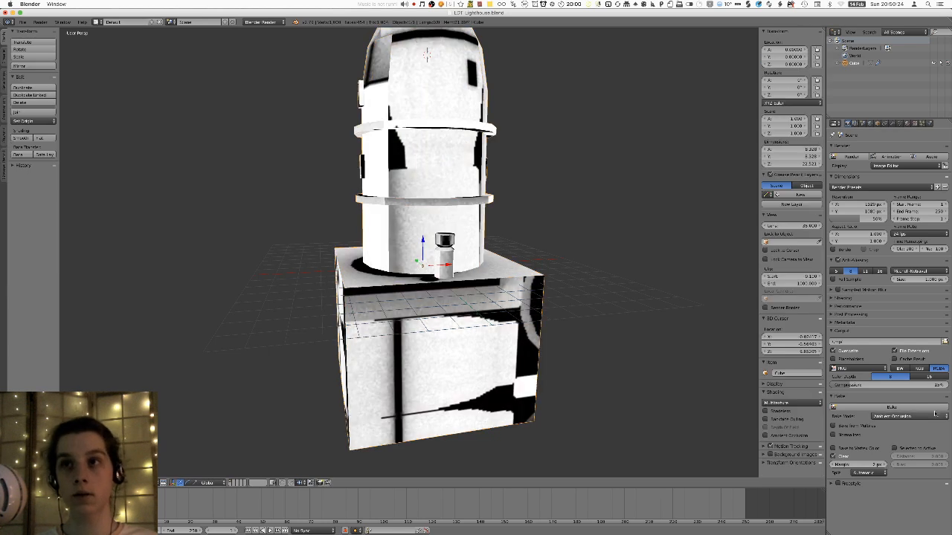
pyautogui.click(906, 410)
# - Examine the baked shading on the lighthouse and its box foundation from several sides
pyautogui.moveTo(389, 328); pyautogui.dragTo(424, 330, button='middle')
pyautogui.scroll(-5, 425, 329)
pyautogui.press('Tab')
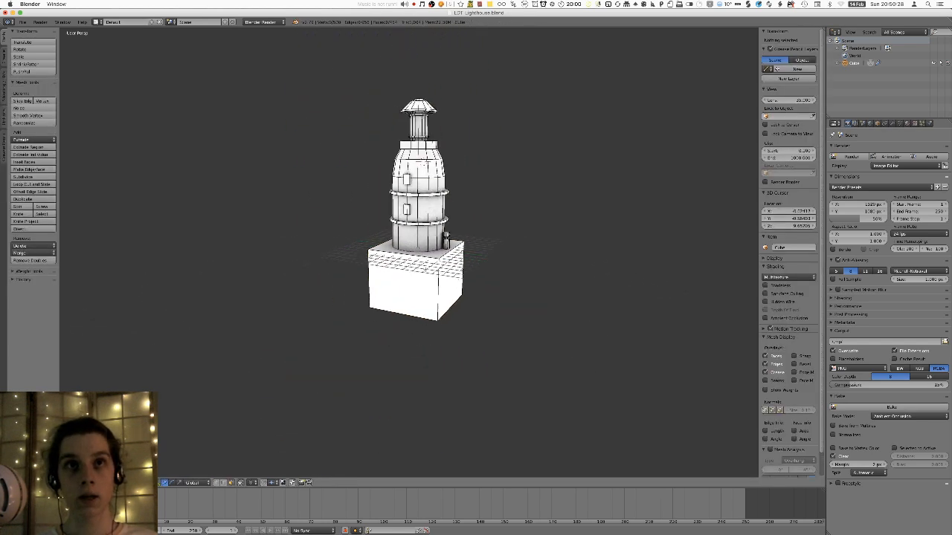
pyautogui.scroll(8, 424, 331)
pyautogui.press('KP_1')
pyautogui.keyDown('shift'); pyautogui.moveTo(422, 267); pyautogui.dragTo(425, 261, button='middle'); pyautogui.keyUp('shift')
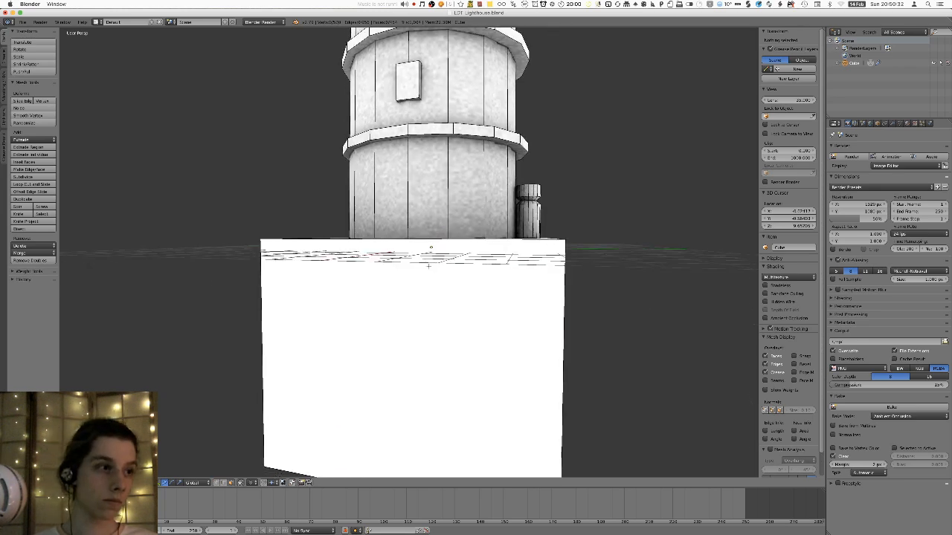
pyautogui.moveTo(430, 264); pyautogui.dragTo(414, 252, button='middle')
pyautogui.rightClick(438, 291)
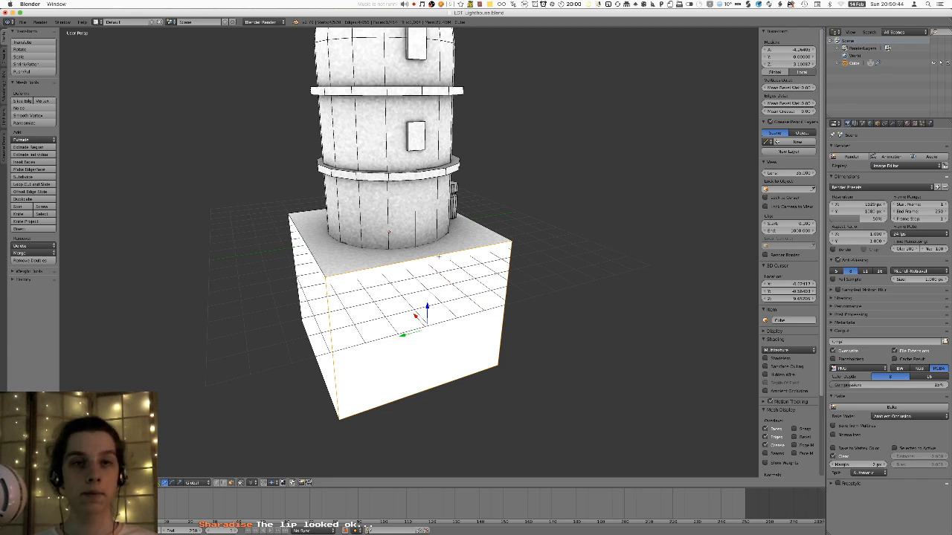
# - Add a cube to the mesh and lower it to the upper part of the foundation's side
pyautogui.hotkey('shift', 'a')
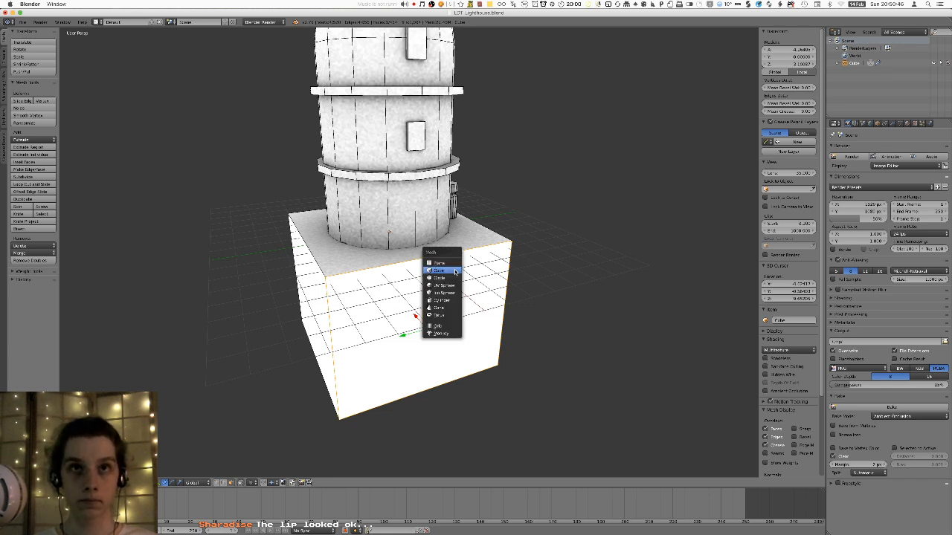
pyautogui.click(455, 272)
pyautogui.moveTo(455, 273); pyautogui.dragTo(500, 291, button='middle')
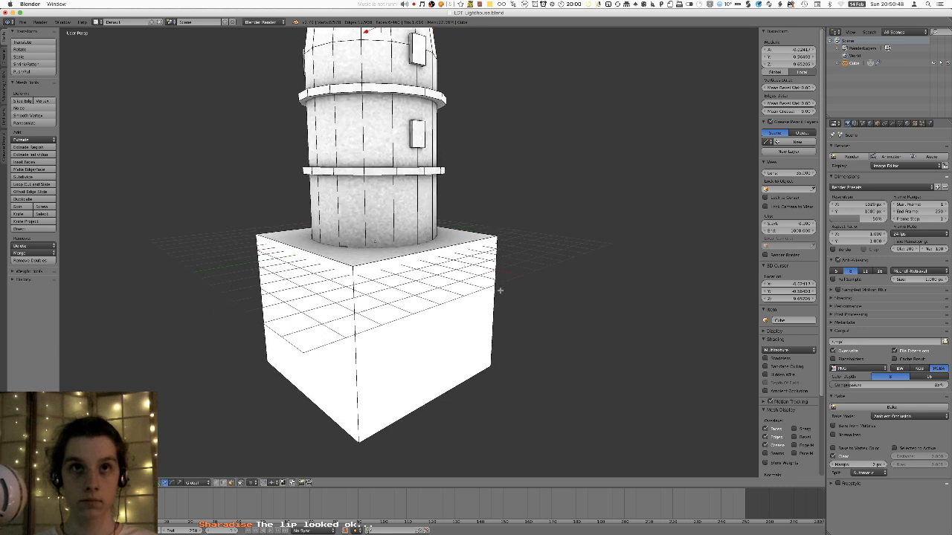
pyautogui.scroll(-3, 500, 291)
pyautogui.press('g')
pyautogui.press('z')
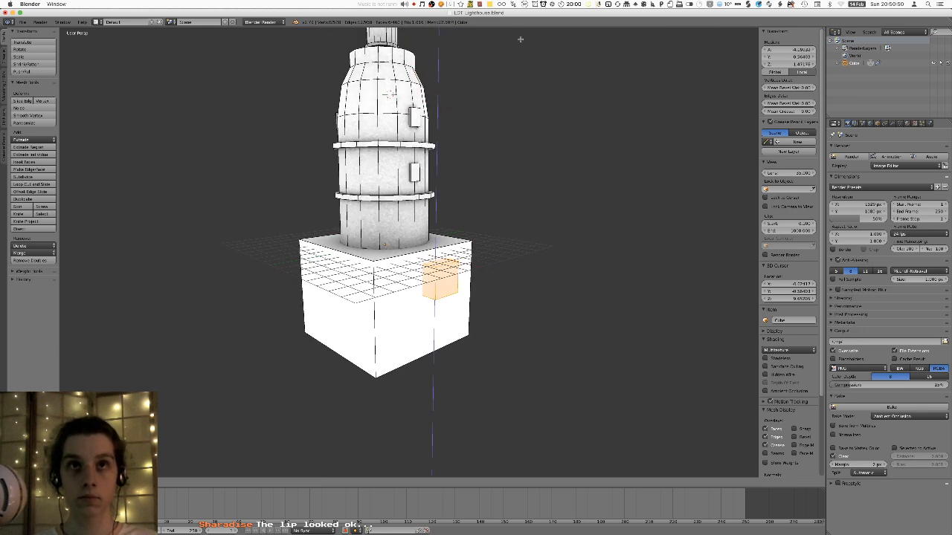
pyautogui.click(520, 473)
pyautogui.scroll(5, 450, 383)
pyautogui.press('g')
pyautogui.press('z')
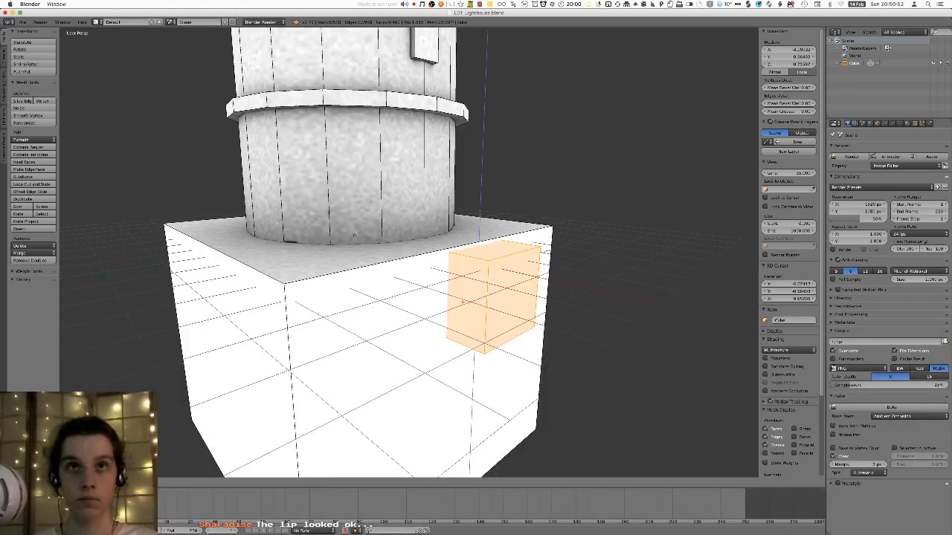
pyautogui.click(446, 399)
# - Move the cube outward and along the foundation's side to its corner, and raise it to the foundation's top
pyautogui.press('g')
pyautogui.press('y')
pyautogui.rightClick(458, 394)
pyautogui.press('g')
pyautogui.press('x')
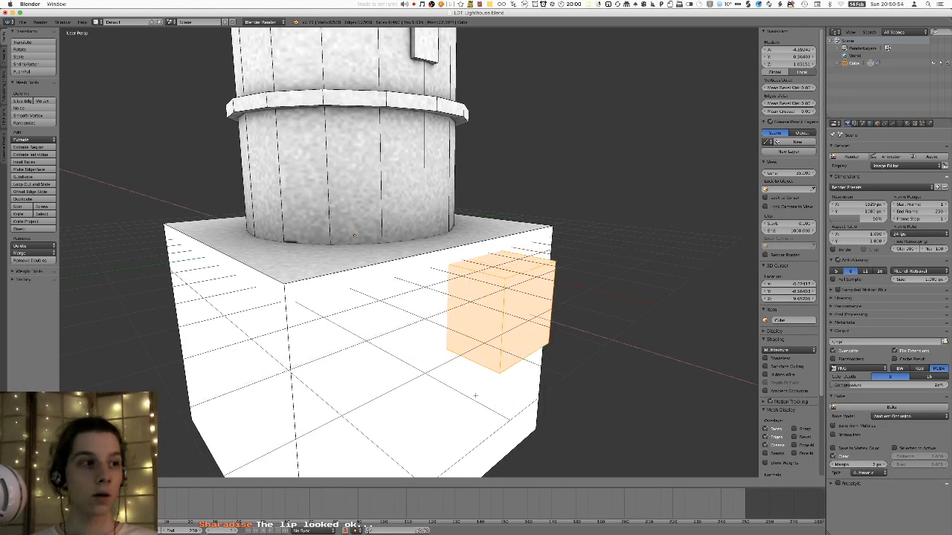
pyautogui.click(452, 364)
pyautogui.moveTo(452, 364); pyautogui.dragTo(439, 326, button='middle')
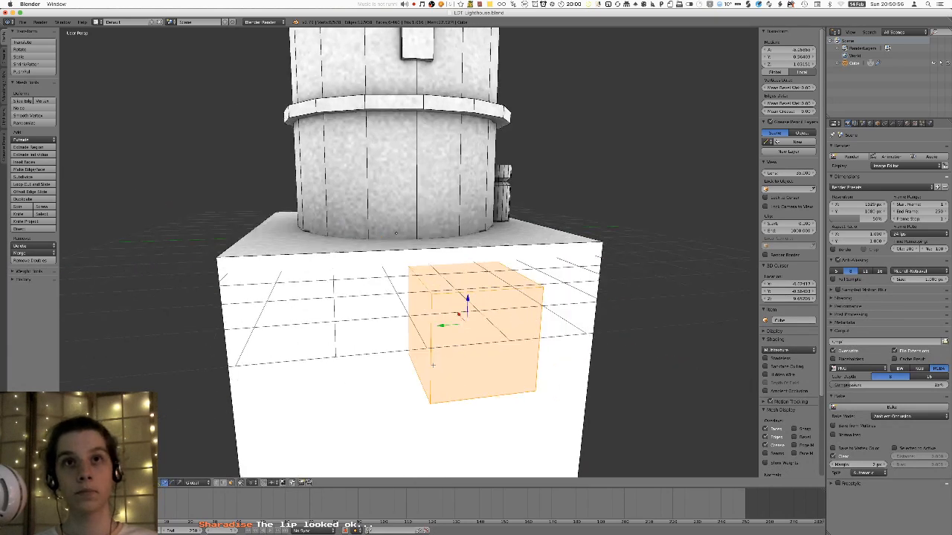
pyautogui.press('g')
pyautogui.press('y')
pyautogui.click(547, 337)
pyautogui.moveTo(546, 337); pyautogui.dragTo(595, 304, button='middle')
pyautogui.press('g')
pyautogui.press('z')
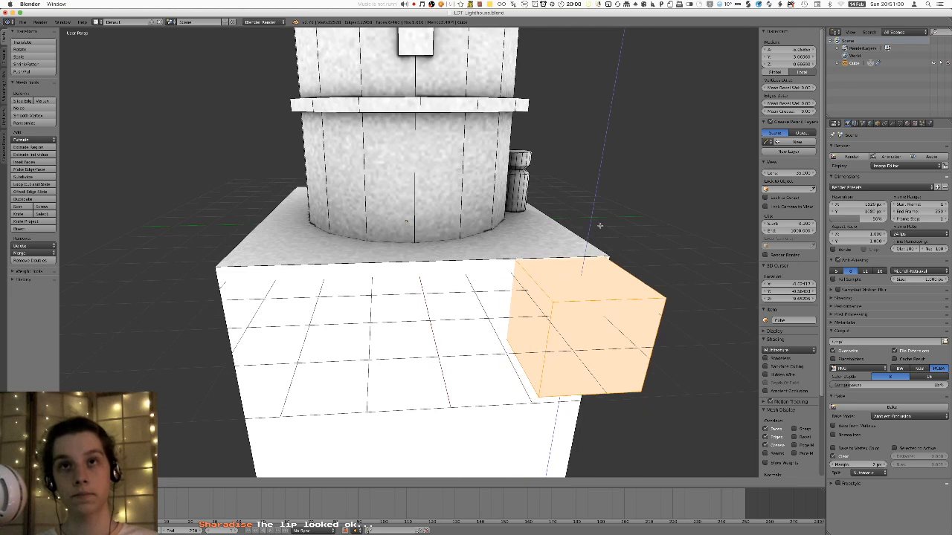
pyautogui.click(602, 215)
# - Move the cube's underside vertically down to the foundation's base, forming a tall corner column
pyautogui.moveTo(602, 215); pyautogui.dragTo(512, 220, button='middle')
pyautogui.scroll(-5, 513, 219)
pyautogui.press('g')
pyautogui.press('z')
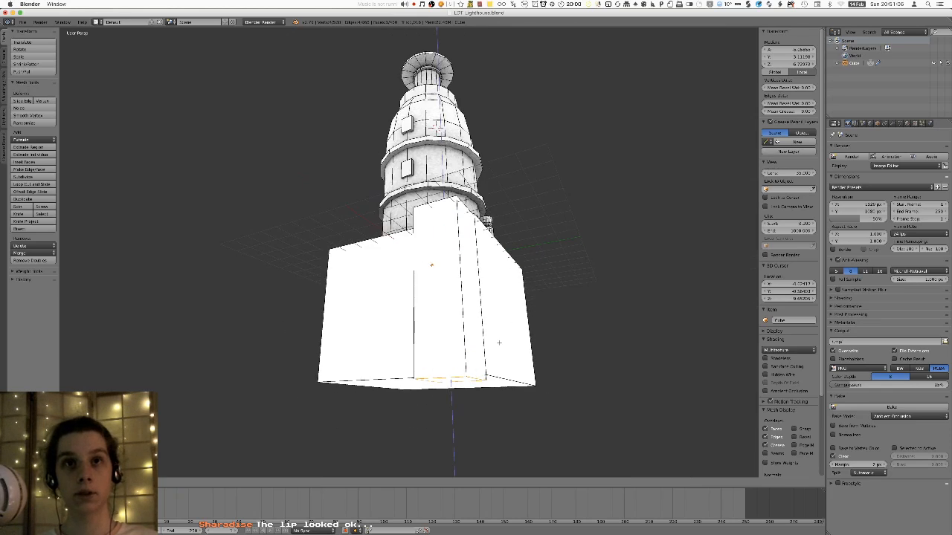
pyautogui.click(499, 343)
pyautogui.moveTo(499, 343); pyautogui.dragTo(399, 55, button='middle')
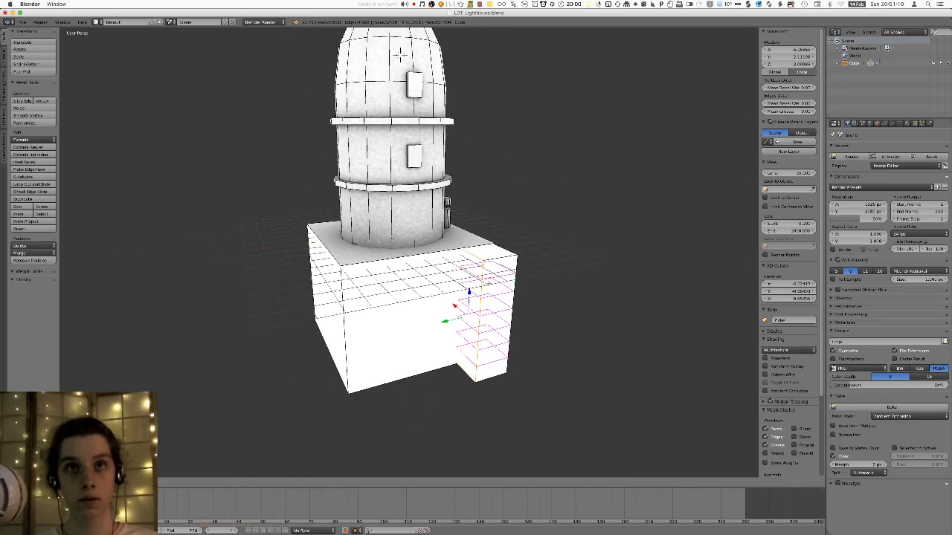
# - Try dividing the corner column with evenly spaced horizontal loop cuts, and undo them
pyautogui.click(487, 283)
pyautogui.keyDown('shift'); pyautogui.moveTo(487, 282); pyautogui.dragTo(477, 253, button='middle'); pyautogui.keyUp('shift')
pyautogui.scroll(3, 477, 253)
pyautogui.hotkey('ctrl', 'z')
pyautogui.hotkey('ctrl', 'r')
pyautogui.scroll(9, 509, 275)
pyautogui.click(509, 275)
pyautogui.moveTo(509, 275); pyautogui.dragTo(339, 467, button='middle')
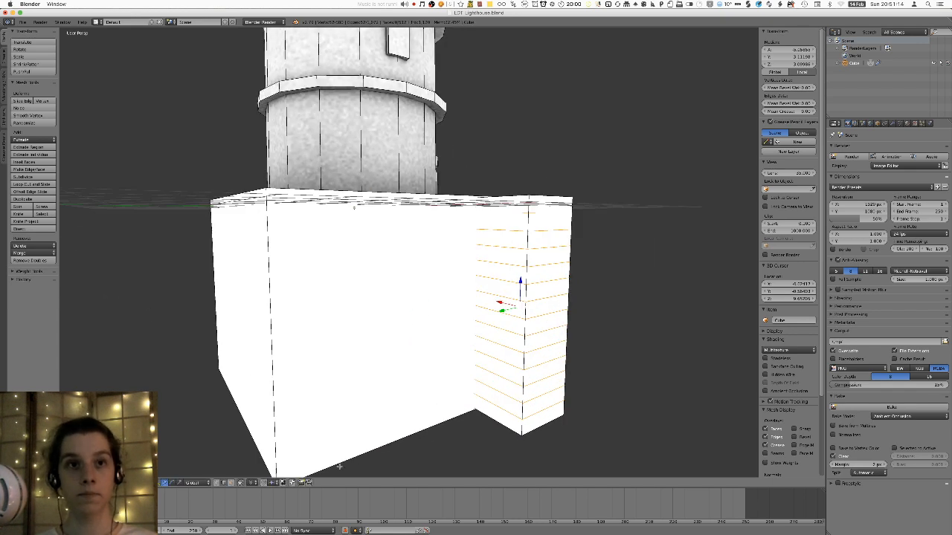
pyautogui.hotkey('ctrl', 'z')
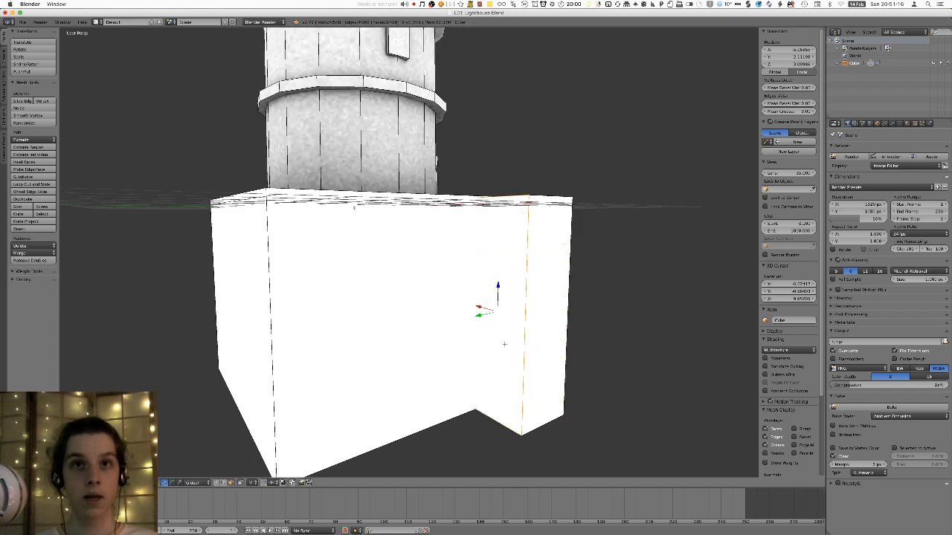
# - Cut a stack of horizontal loops around the corner column, squash their spacing vertically and shift them toward the top
pyautogui.hotkey('ctrl', 'r')
pyautogui.scroll(10, 539, 330)
pyautogui.click(528, 333)
pyautogui.click(527, 334)
pyautogui.press('s')
pyautogui.press('z')
pyautogui.click(533, 232)
pyautogui.press('g')
pyautogui.press('z')
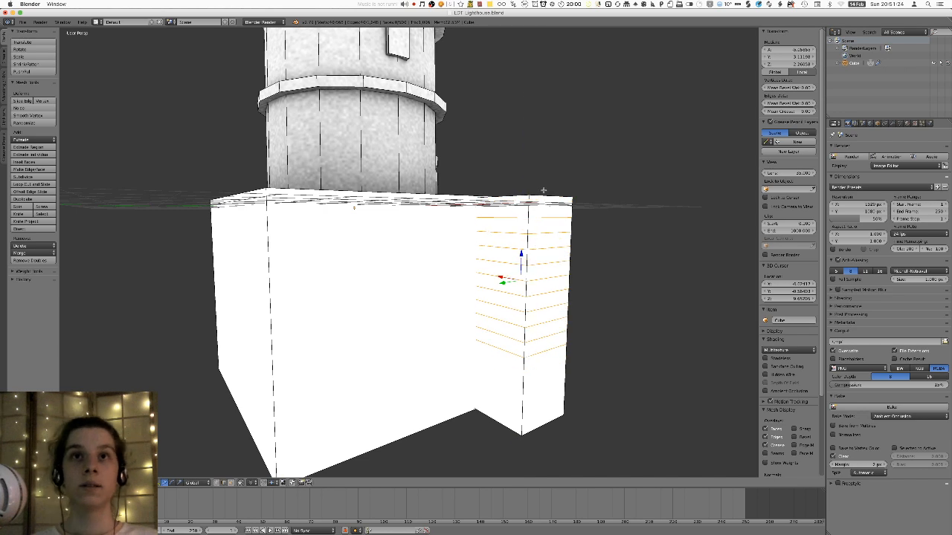
pyautogui.click(546, 188)
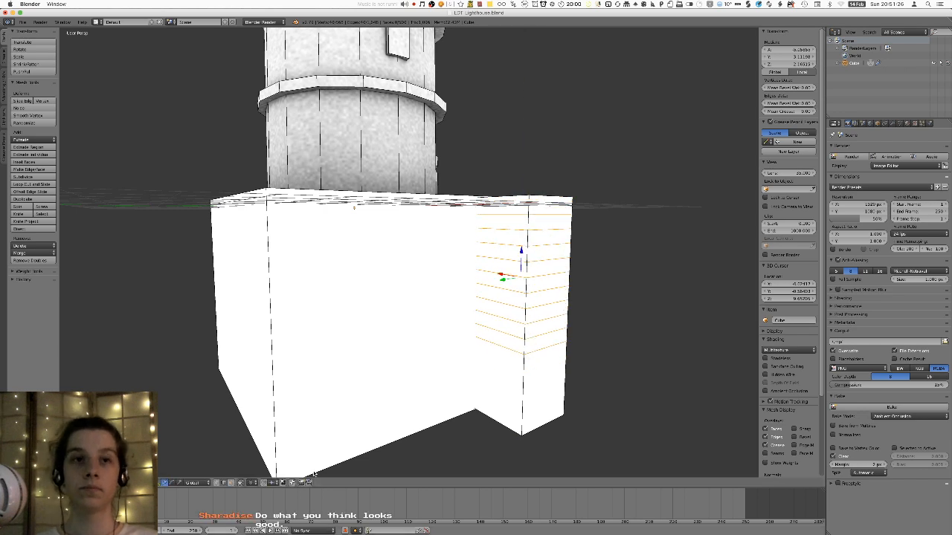
# - Select the column's side faces below the topmost strip and extrude them outward as the first stair step
pyautogui.click(231, 484)
pyautogui.rightClick(532, 345)
pyautogui.rightClick(509, 365)
pyautogui.keyDown('shift'); pyautogui.rightClick(502, 339); pyautogui.keyUp('shift')
pyautogui.keyDown('shift'); pyautogui.rightClick(501, 325); pyautogui.keyUp('shift')
pyautogui.keyDown('shift'); pyautogui.rightClick(500, 296); pyautogui.keyUp('shift')
pyautogui.keyDown('shift'); pyautogui.rightClick(499, 282); pyautogui.keyUp('shift')
pyautogui.keyDown('shift'); pyautogui.rightClick(498, 251); pyautogui.keyUp('shift')
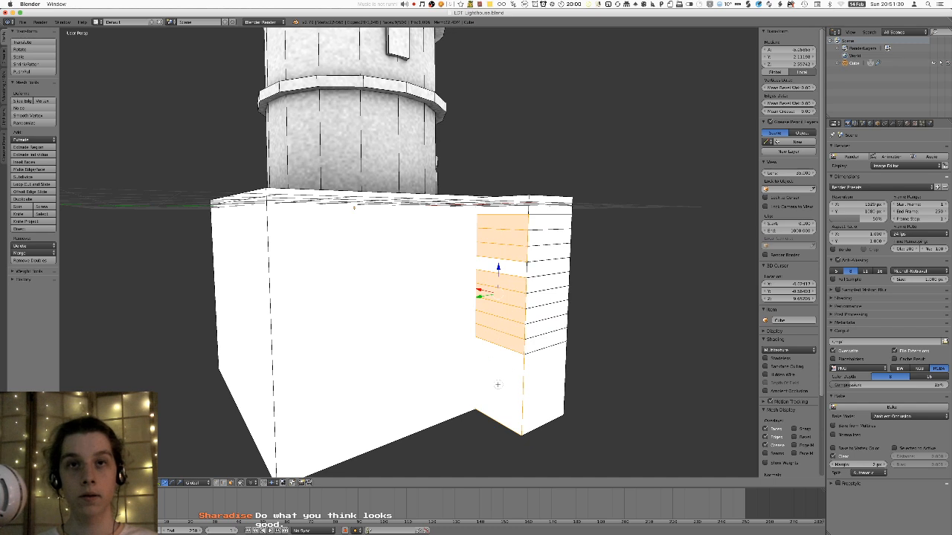
pyautogui.press('z')
pyautogui.press('z')
pyautogui.moveTo(508, 268); pyautogui.dragTo(503, 279, button='middle')
pyautogui.press('e')
pyautogui.click(482, 269)
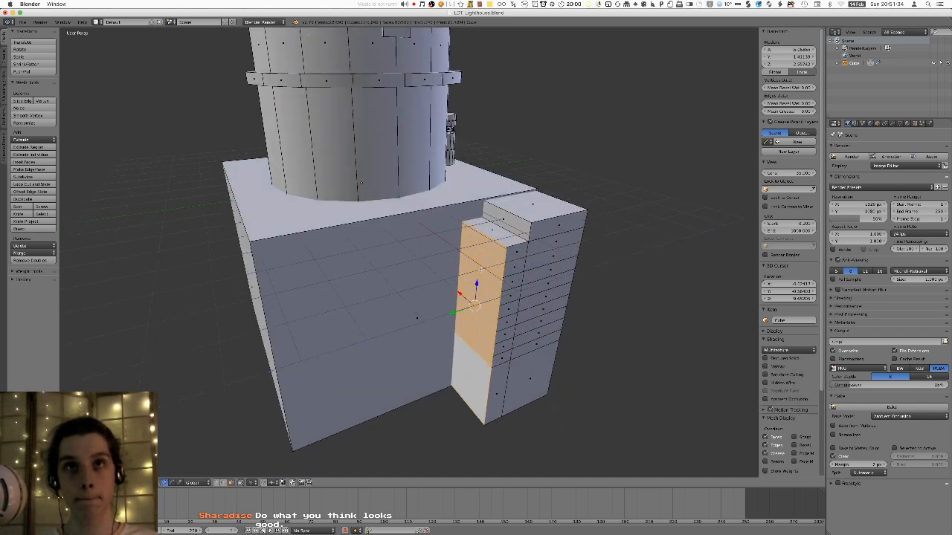
# - Extrude four more stair steps along the foundation, leaving out the uppermost selected face each time
pyautogui.press('e')
pyautogui.click(474, 247)
pyautogui.keyDown('shift'); pyautogui.rightClick(464, 250); pyautogui.keyUp('shift')
pyautogui.moveTo(456, 245); pyautogui.dragTo(473, 251, button='middle')
pyautogui.press('e')
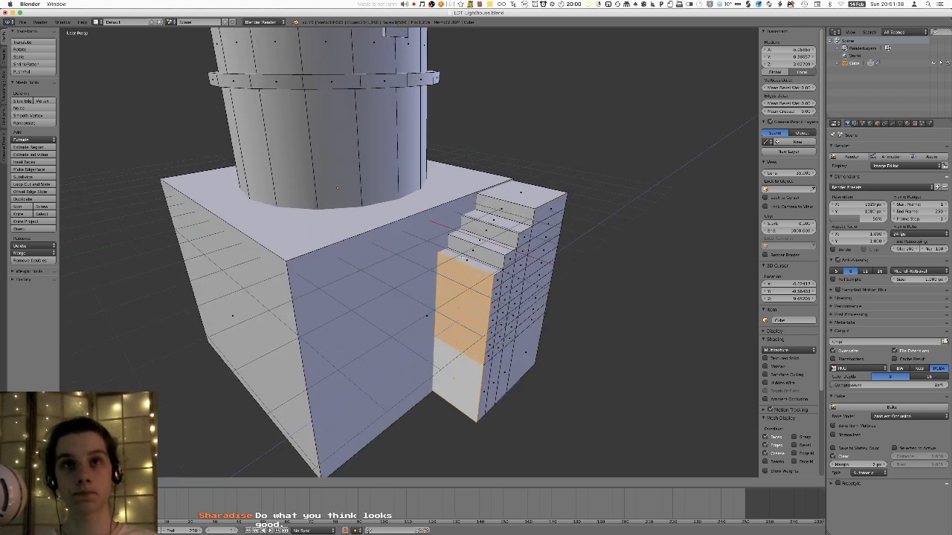
pyautogui.click(462, 257)
pyautogui.keyDown('shift'); pyautogui.rightClick(460, 266); pyautogui.keyUp('shift')
pyautogui.press('e')
pyautogui.click(450, 275)
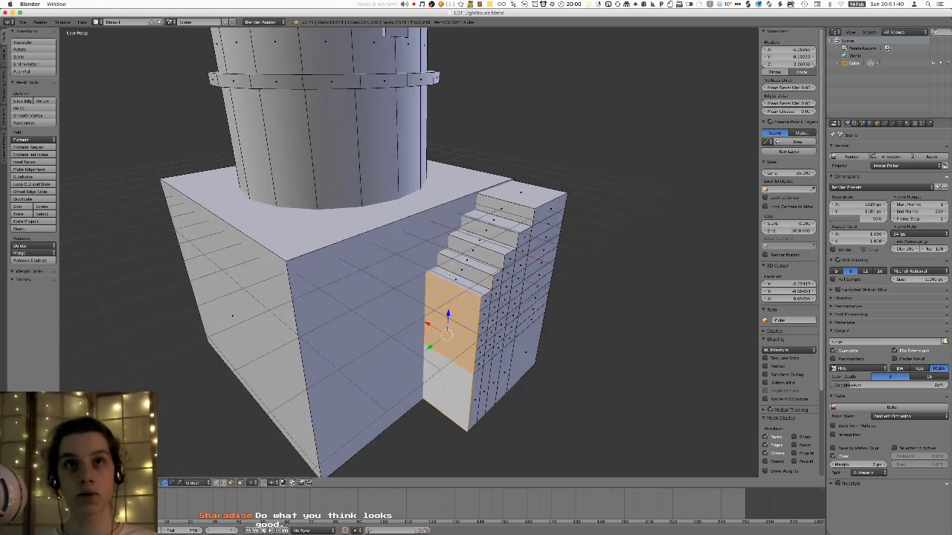
pyautogui.press('e')
pyautogui.click(435, 294)
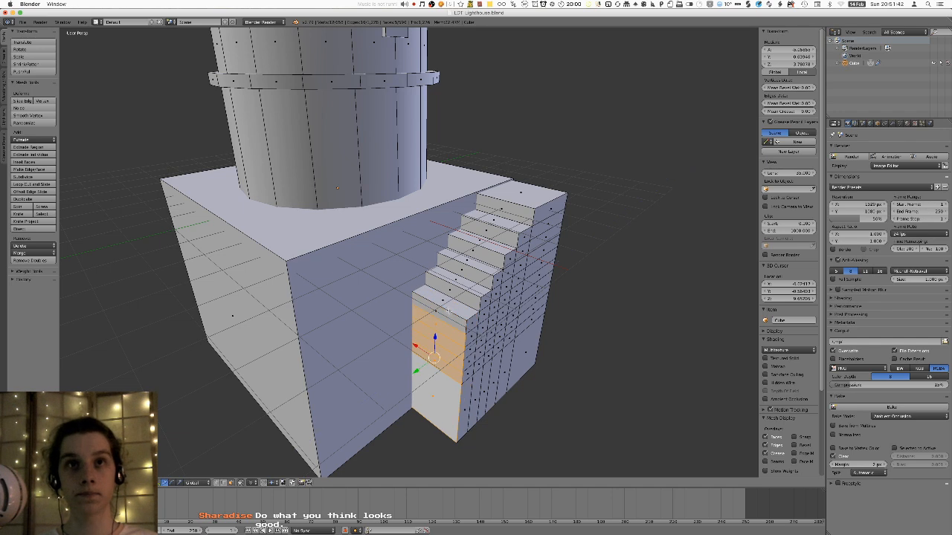
# - Continue the staircase downward with the remaining four step extrusions, ending at the tall bottom face
pyautogui.moveTo(448, 313); pyautogui.dragTo(447, 285, button='middle')
pyautogui.press('e')
pyautogui.click(430, 285)
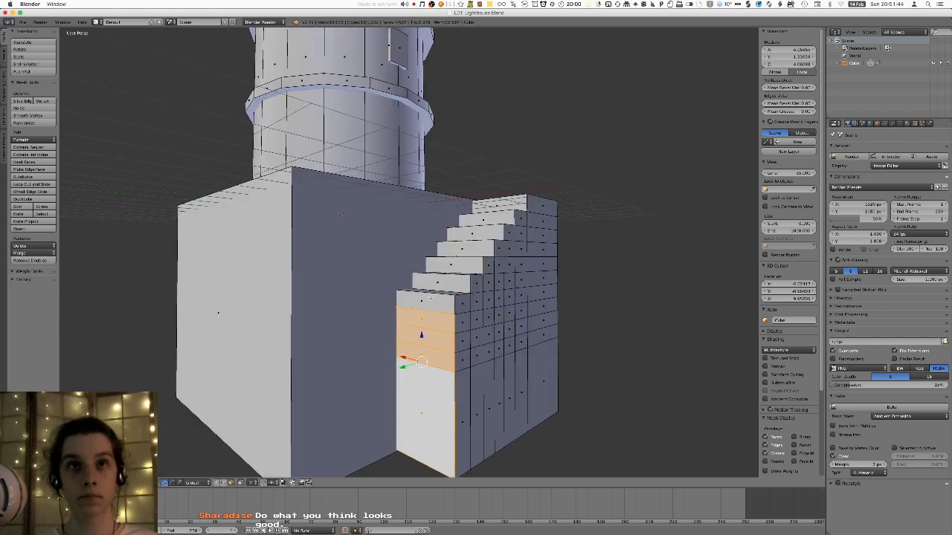
pyautogui.press('e')
pyautogui.click(414, 303)
pyautogui.keyDown('shift'); pyautogui.rightClick(411, 313); pyautogui.keyUp('shift')
pyautogui.press('e')
pyautogui.click(410, 342)
pyautogui.press('e')
pyautogui.click(377, 324)
# - Extrude the lowest stair face into a long landing that reaches past the foundation's corner
pyautogui.press('e')
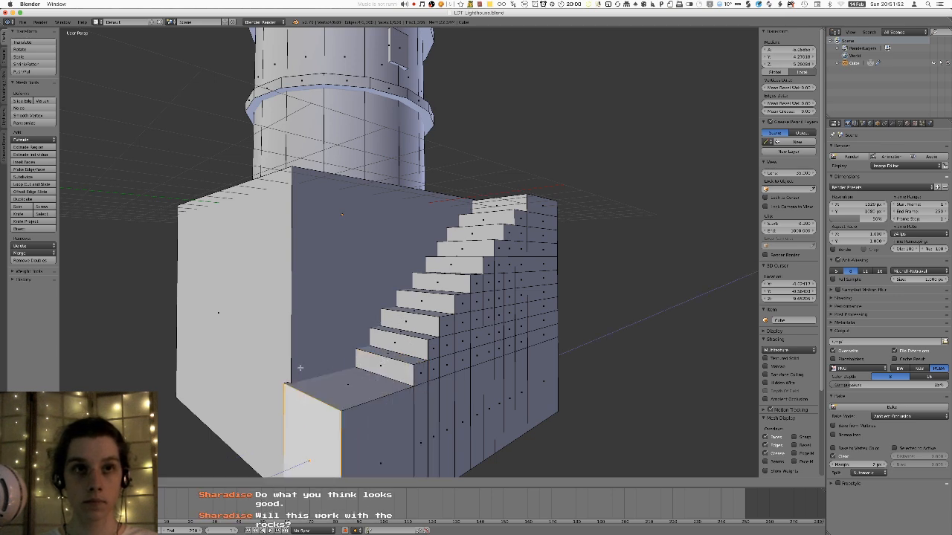
pyautogui.click(301, 367)
pyautogui.moveTo(301, 367); pyautogui.dragTo(506, 225, button='middle')
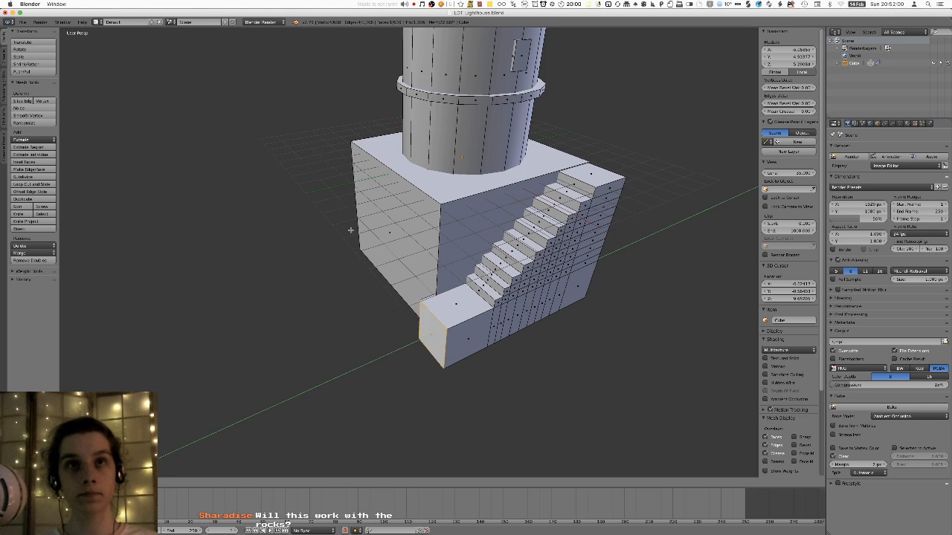
pyautogui.click(202, 260)
# - Extrude the end of the landing around the foundation's corner into a long walkway running past the adjacent side
pyautogui.moveTo(201, 259); pyautogui.dragTo(357, 273, button='middle')
pyautogui.rightClick(437, 283)
pyautogui.moveTo(437, 282); pyautogui.dragTo(463, 292, button='middle')
pyautogui.press('e')
pyautogui.click(248, 360)
pyautogui.moveTo(248, 360); pyautogui.dragTo(409, 296, button='middle')
pyautogui.press('e')
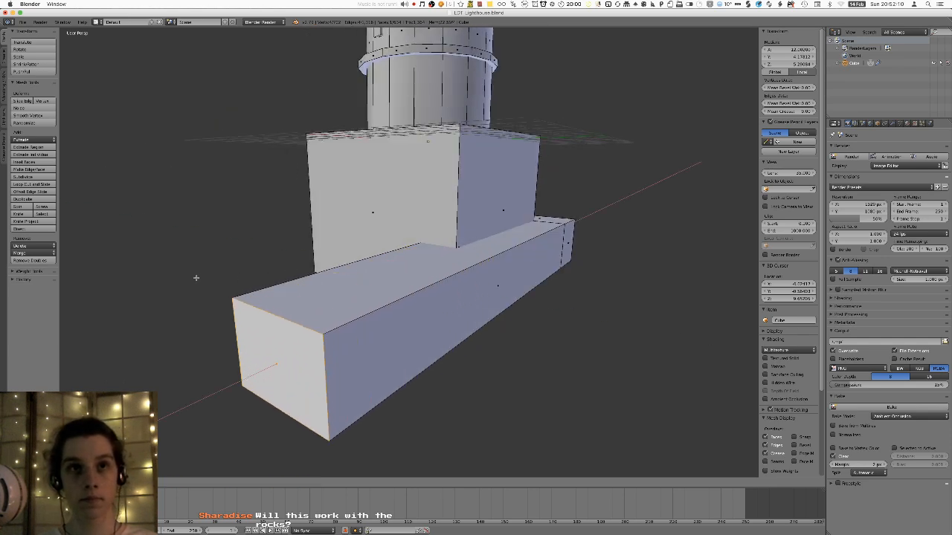
pyautogui.click(143, 276)
pyautogui.scroll(-4, 313, 257)
pyautogui.moveTo(439, 238); pyautogui.dragTo(440, 214, button='middle')
pyautogui.scroll(8, 531, 162)
pyautogui.scroll(-6, 502, 226)
pyautogui.moveTo(501, 225); pyautogui.dragTo(471, 241, button='middle')
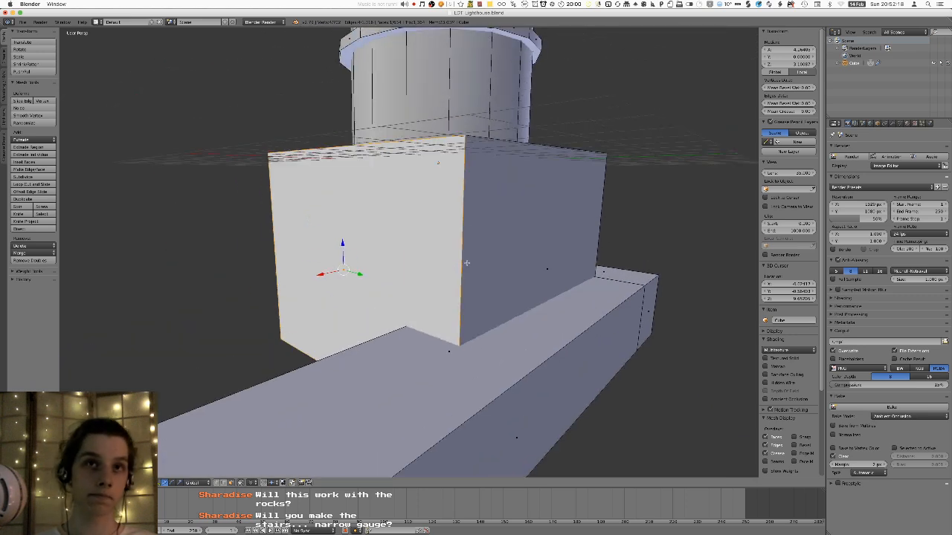
# - Add a torus to the lighthouse mesh and lower its ring and cross-section segment counts
pyautogui.hotkey('shift', 'a')
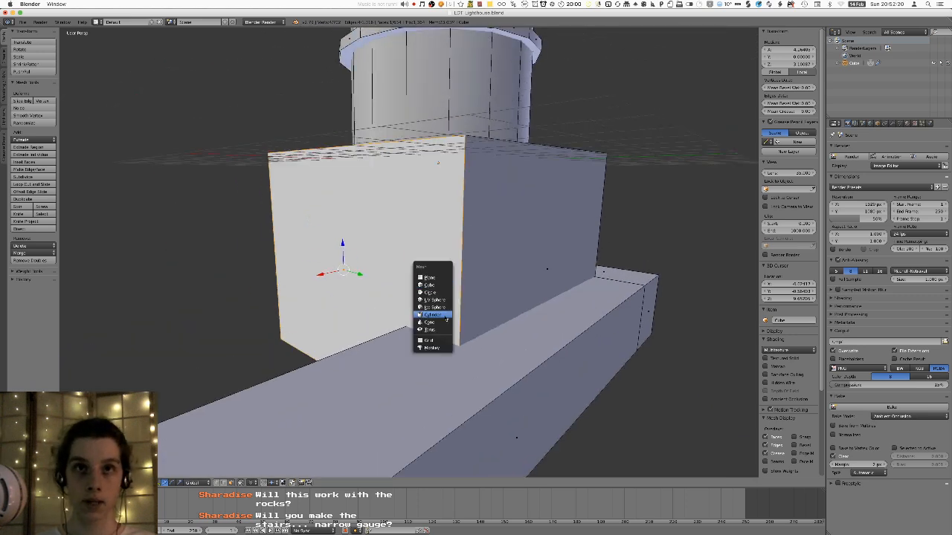
pyautogui.click(446, 318)
pyautogui.scroll(-8, 468, 291)
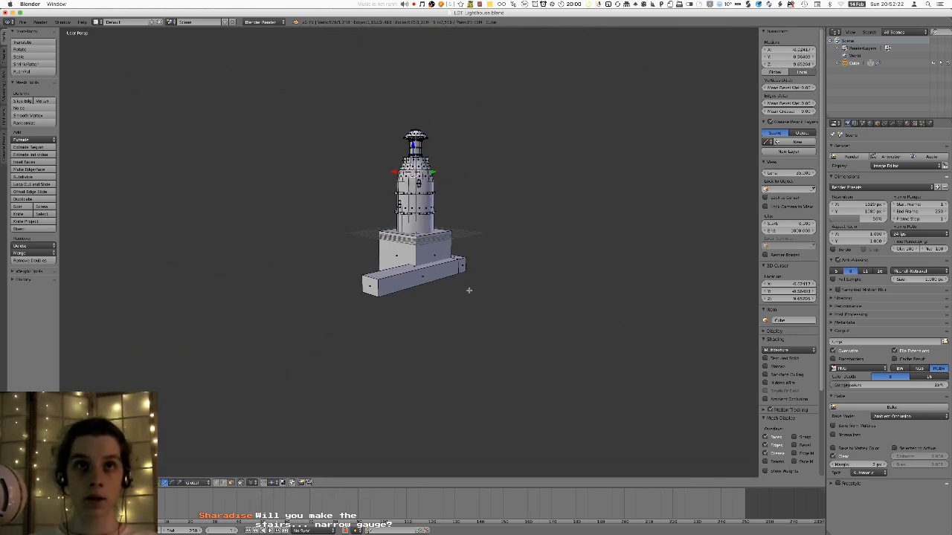
pyautogui.moveTo(469, 290); pyautogui.dragTo(491, 238, button='middle')
pyautogui.scroll(2, 511, 184)
pyautogui.press('KP_Decimal')
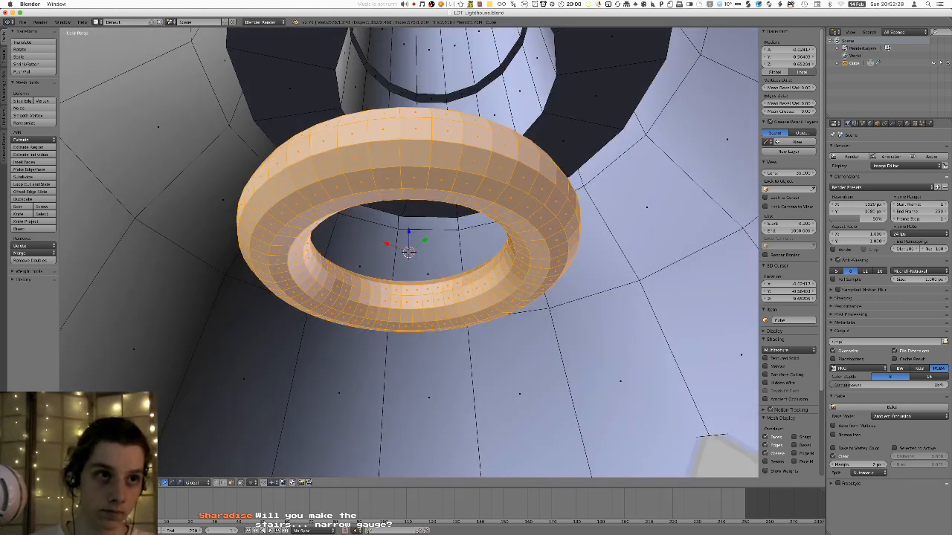
pyautogui.press('Return')
pyautogui.press('Return')
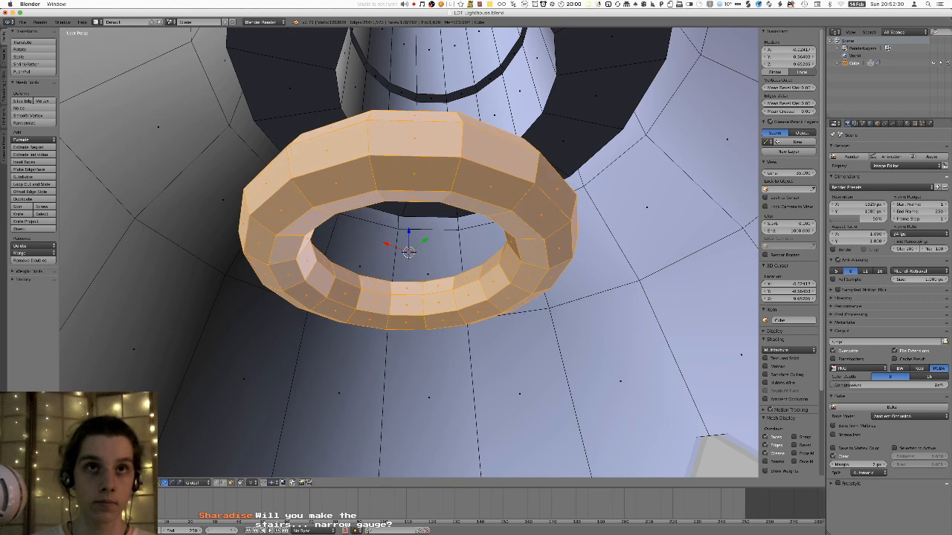
pyautogui.moveTo(200, 371); pyautogui.dragTo(190, 396, button='middle')
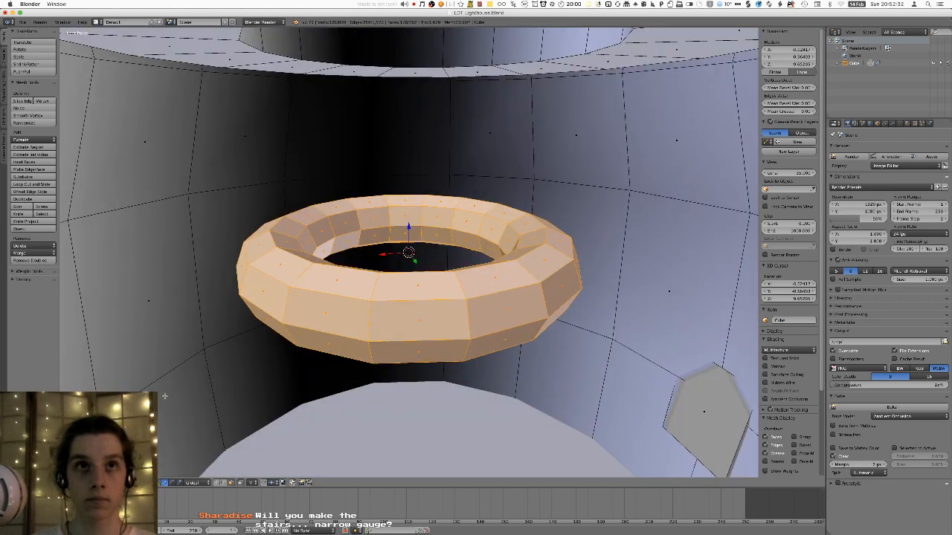
# - Coarsen the torus into a low-poly ring with 6 minor segments
pyautogui.moveTo(33, 446); pyautogui.dragTo(16, 447)
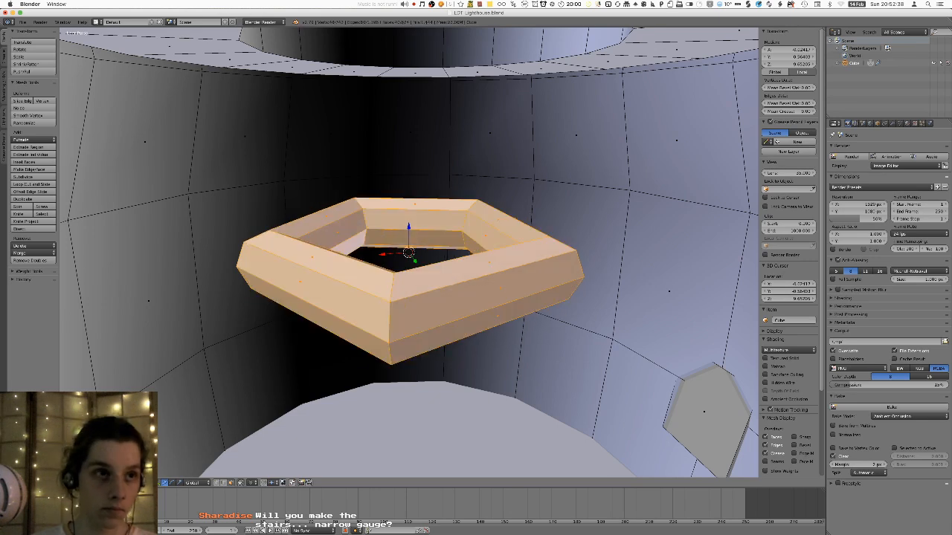
pyautogui.write('3')
pyautogui.press('Return')
pyautogui.click(33, 446)
pyautogui.write('6')
pyautogui.press('Return')
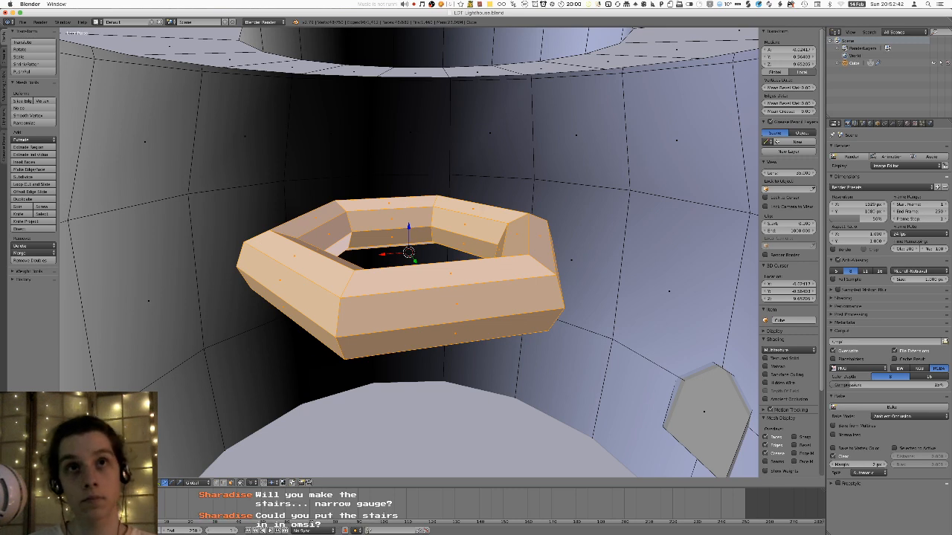
pyautogui.moveTo(33, 446); pyautogui.dragTo(36, 446)
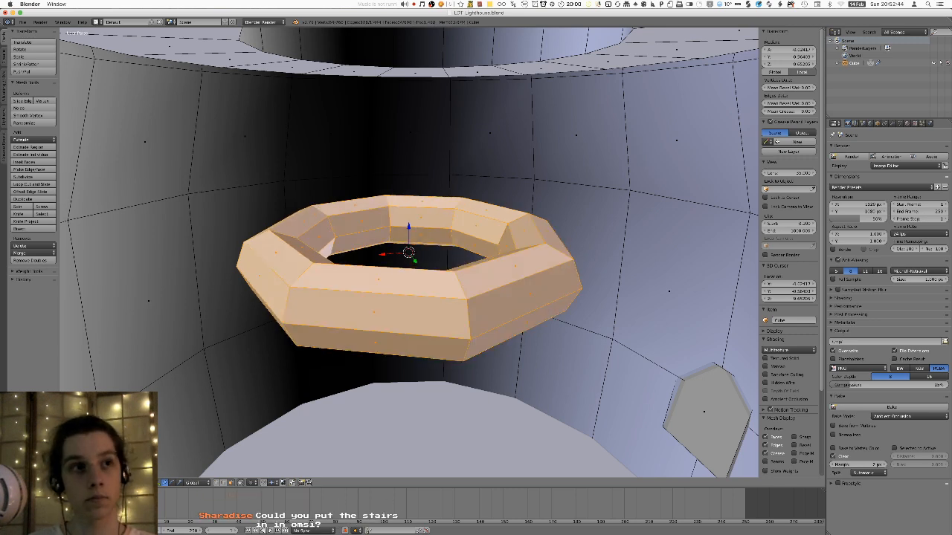
pyautogui.write('6')
pyautogui.press('Return')
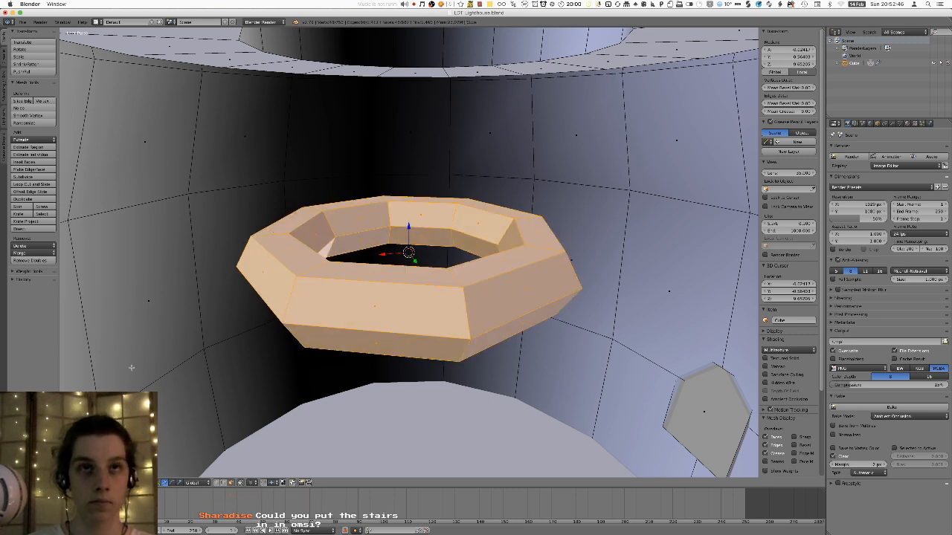
# - Fine-tune the torus's major segments, ending with a ten-sided ring
pyautogui.scroll(-10, 209, 349)
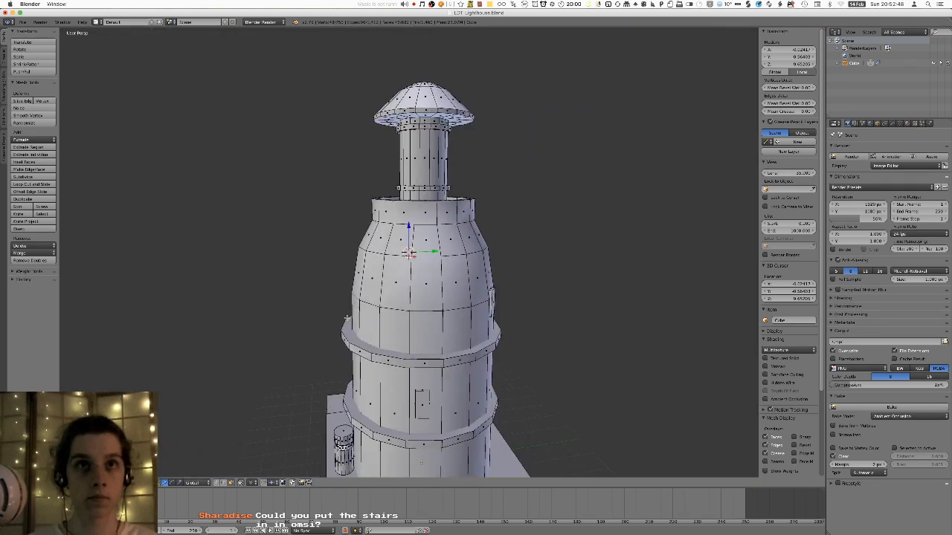
pyautogui.scroll(10, 302, 288)
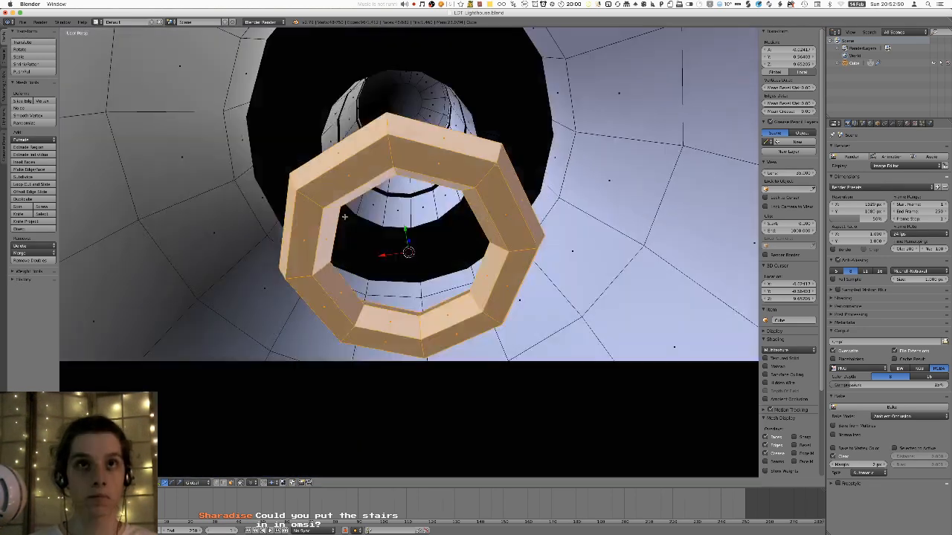
pyautogui.click(52, 439)
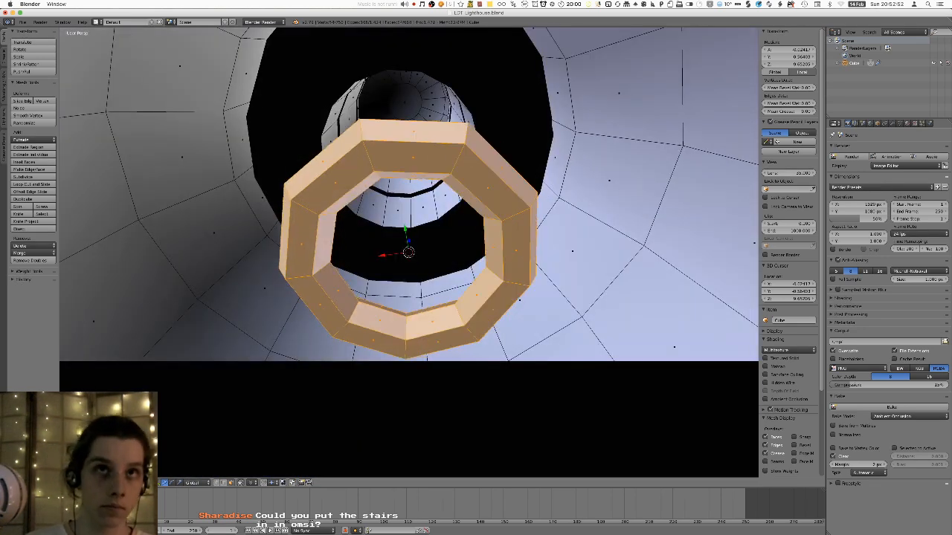
pyautogui.click(52, 439)
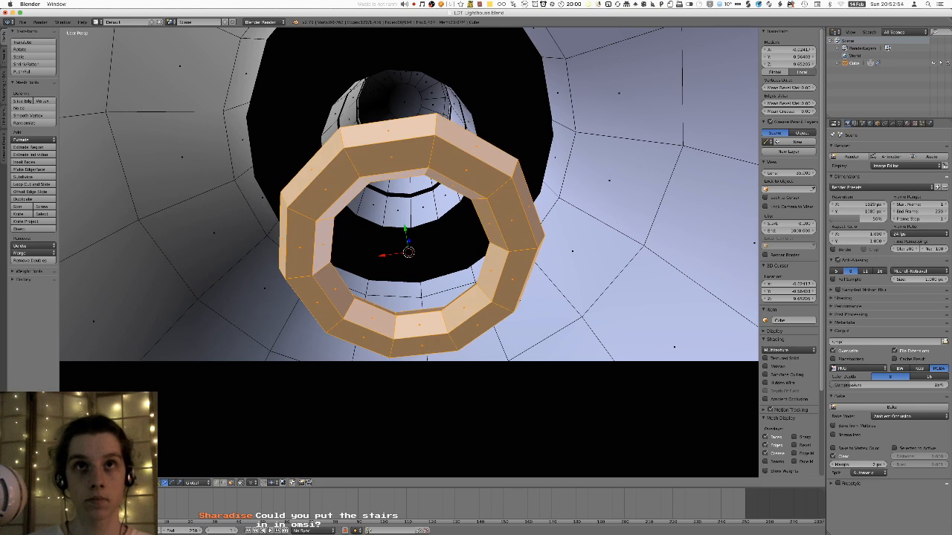
pyautogui.click(15, 438)
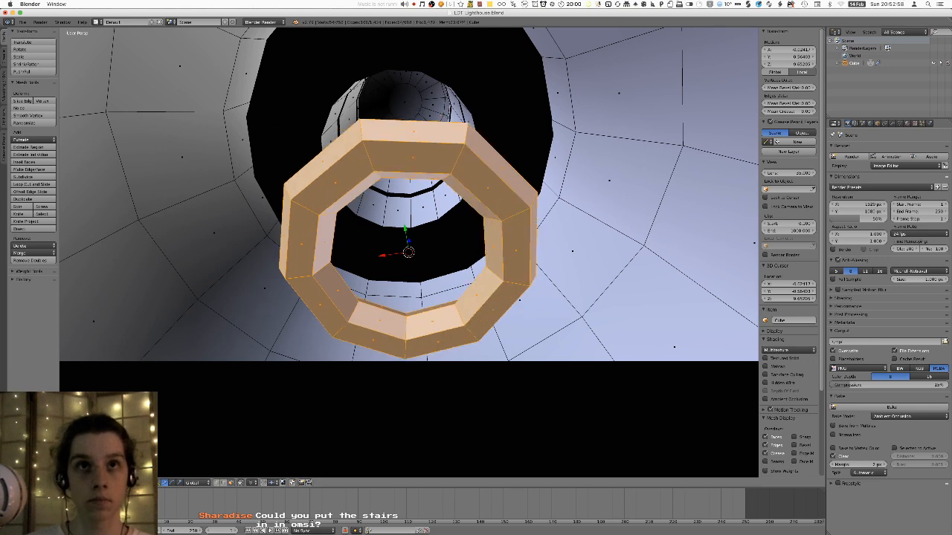
pyautogui.moveTo(177, 377)
pyautogui.mouseDown(button='middle')
pyautogui.moveTo(191, 373)
pyautogui.moveTo(169, 383)
pyautogui.mouseUp(button='middle')
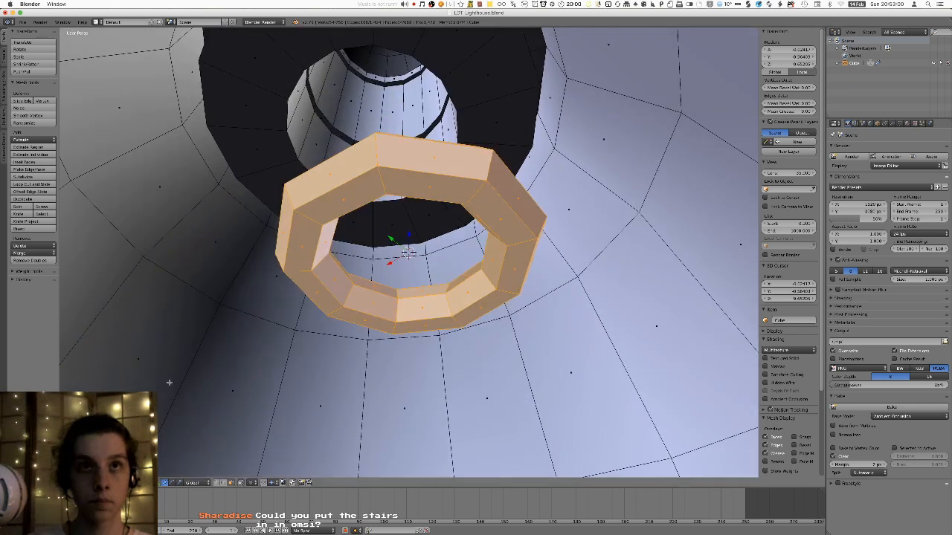
pyautogui.click(52, 439)
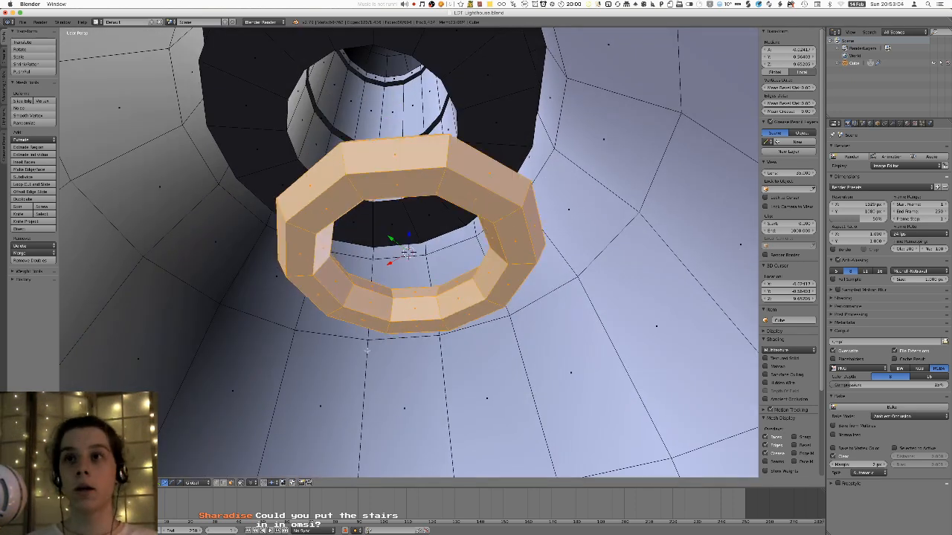
pyautogui.scroll(-10, 367, 351)
pyautogui.scroll(11, 262, 193)
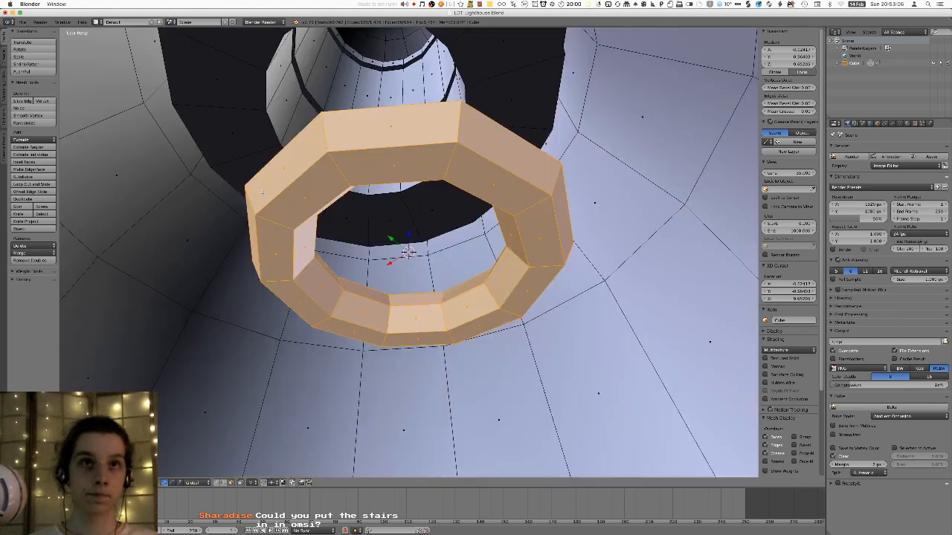
# - Move the torus down out of the tower to the foundation's height and outward along X
pyautogui.moveTo(372, 206); pyautogui.dragTo(363, 264, button='middle')
pyautogui.scroll(-12, 370, 201)
pyautogui.scroll(-3, 339, 247)
pyautogui.press('g')
pyautogui.press('z')
pyautogui.click(341, 274)
pyautogui.press('g')
pyautogui.press('x')
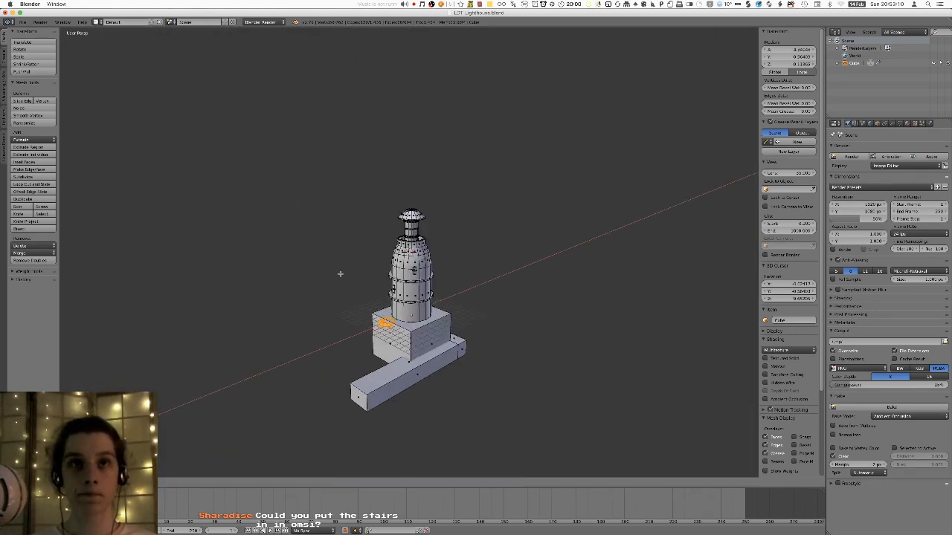
pyautogui.click(336, 275)
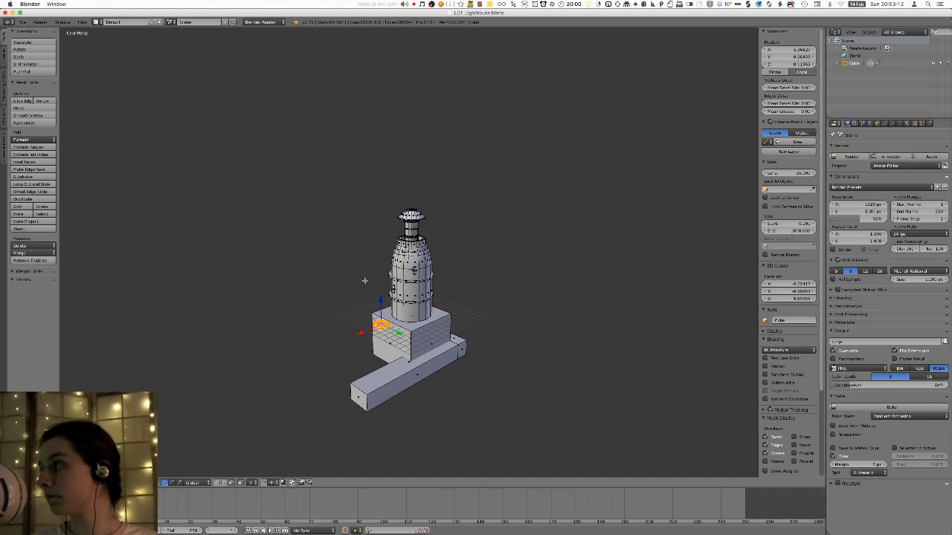
# - Lower the torus along Z towards the foundation's base and adjust its distance along X
pyautogui.press('g')
pyautogui.press('z')
pyautogui.click(370, 307)
pyautogui.press('g')
pyautogui.press('x')
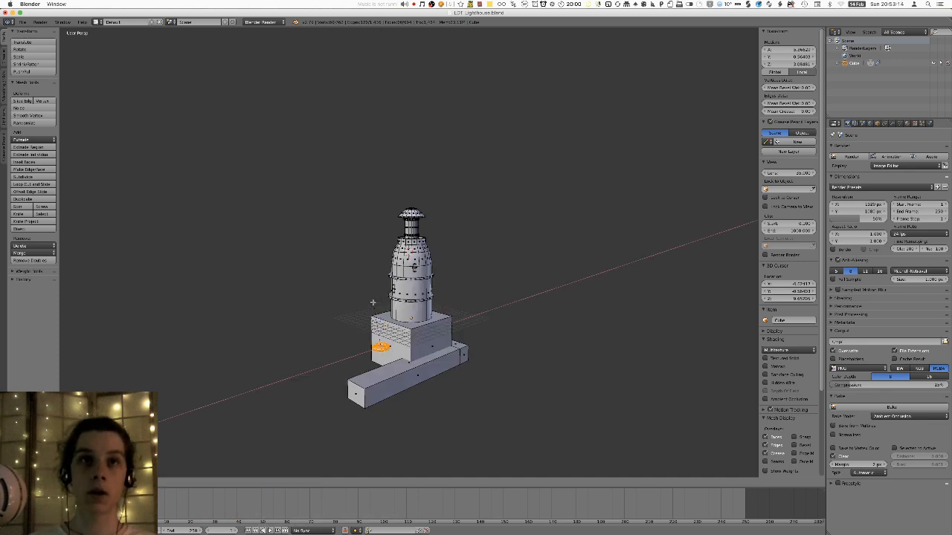
pyautogui.click(373, 303)
# - Stand the torus upright beside the foundation's corner above the walkway and scale it down
pyautogui.moveTo(445, 252); pyautogui.dragTo(446, 259, button='middle')
pyautogui.press('g')
pyautogui.hotkey('shift', 'z')
pyautogui.click(479, 263)
pyautogui.press('KP_Decimal')
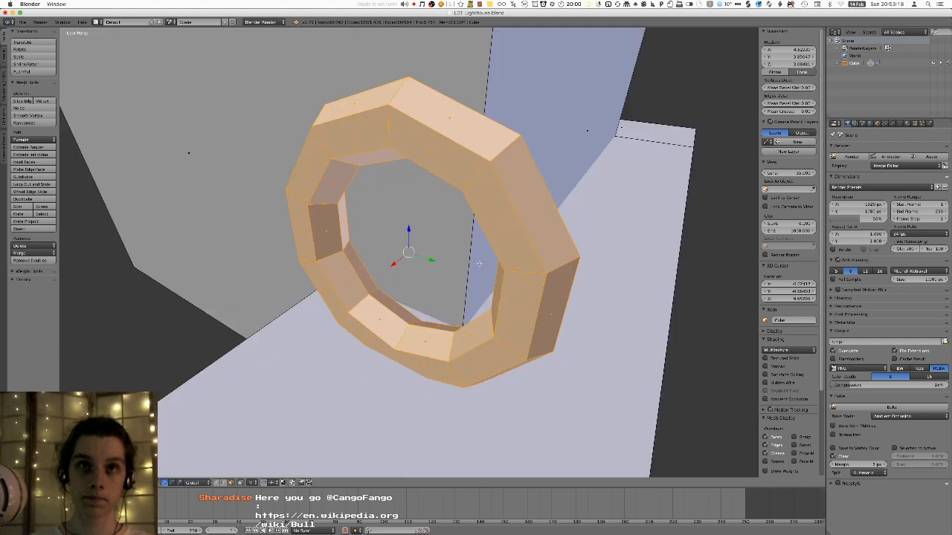
pyautogui.scroll(-5, 479, 263)
pyautogui.moveTo(480, 264); pyautogui.dragTo(507, 245, button='middle')
pyautogui.press('s')
pyautogui.click(447, 231)
# - Position the small ring along Y, Z and X against the foundation wall near its lower corner
pyautogui.moveTo(446, 232); pyautogui.dragTo(478, 220, button='middle')
pyautogui.press('g')
pyautogui.press('y')
pyautogui.click(421, 238)
pyautogui.press('g')
pyautogui.press('z')
pyautogui.click(447, 229)
pyautogui.press('KP_1')
pyautogui.press('g')
pyautogui.press('x')
pyautogui.click(467, 219)
# - Leave mesh editing, apply Shade Smooth to the lighthouse and view the ring on the foundation
pyautogui.scroll(-5, 467, 219)
pyautogui.press('Tab')
pyautogui.moveTo(467, 218); pyautogui.dragTo(454, 241, button='middle')
pyautogui.scroll(-4, 455, 241)
pyautogui.scroll(3, 454, 241)
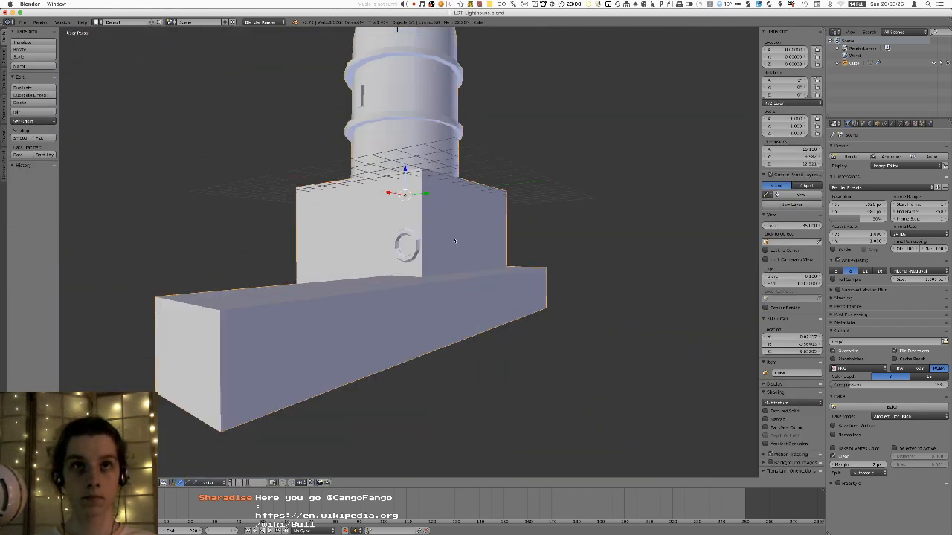
pyautogui.press('space')
pyautogui.write('shade s')
pyautogui.press('Return')
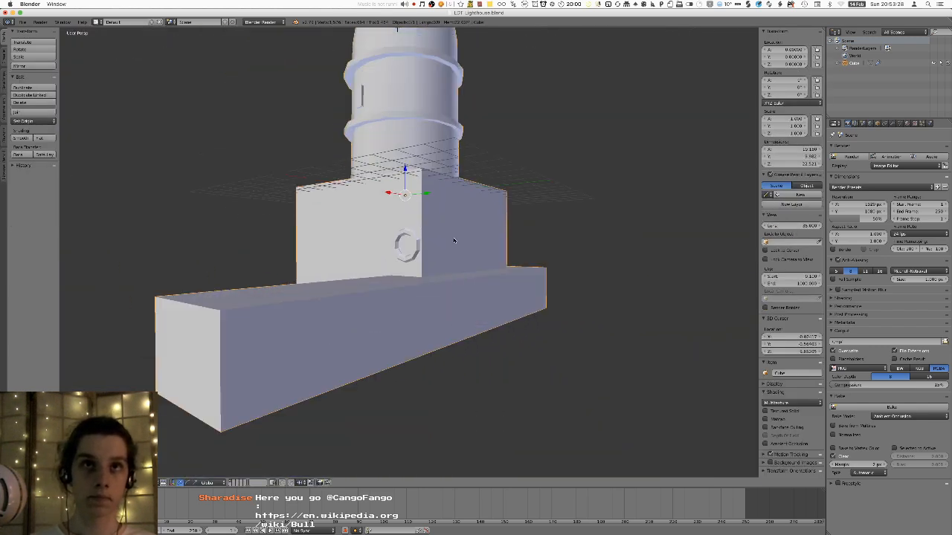
pyautogui.moveTo(453, 240); pyautogui.dragTo(431, 269, button='middle')
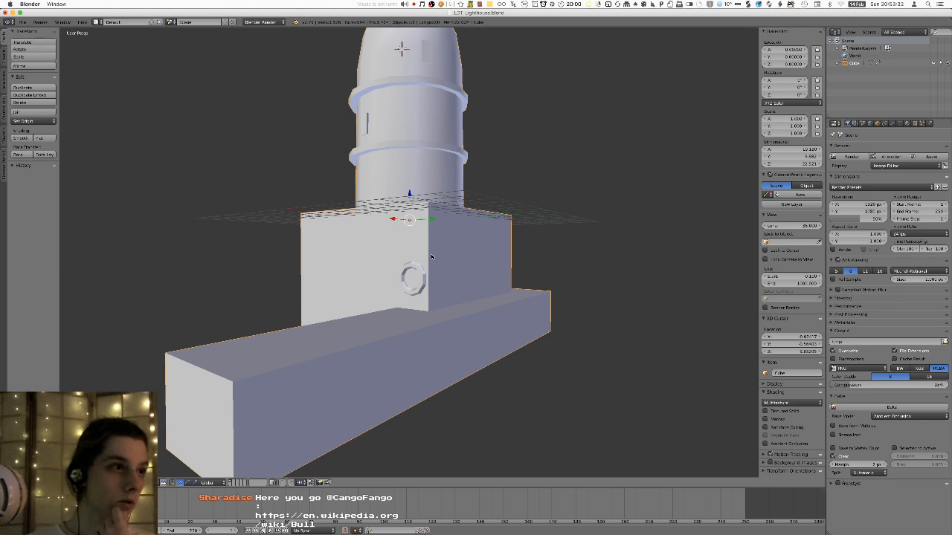
pyautogui.moveTo(432, 257); pyautogui.dragTo(427, 261, button='middle')
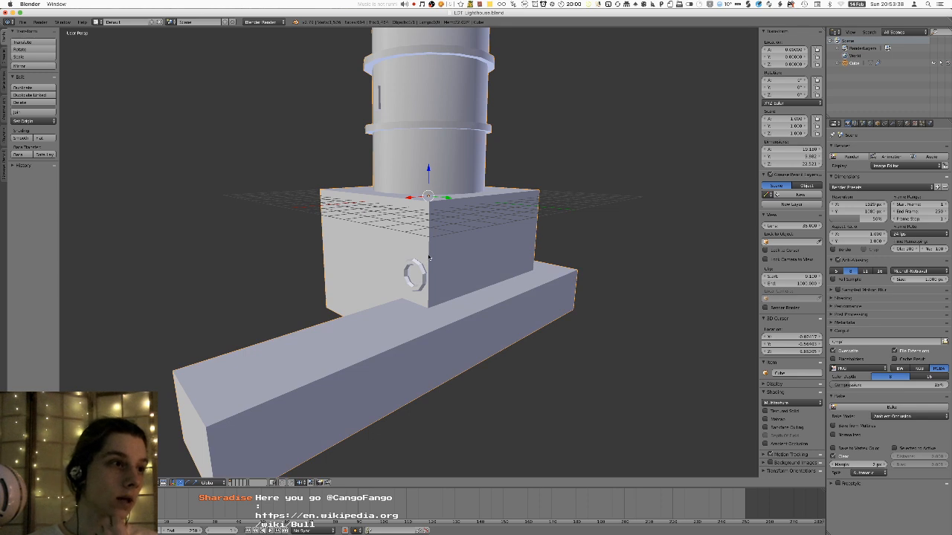
# - Select all outer side faces beneath the staircase, together with the adjoining side of the landing
pyautogui.moveTo(436, 248); pyautogui.dragTo(293, 227, button='middle')
pyautogui.press('Tab')
pyautogui.rightClick(495, 325)
pyautogui.keyDown('ctrl'); pyautogui.keyDown('shift'); pyautogui.rightClick(485, 353); pyautogui.keyUp('shift'); pyautogui.keyUp('ctrl')
pyautogui.keyDown('ctrl'); pyautogui.keyDown('shift'); pyautogui.rightClick(473, 374); pyautogui.keyUp('shift'); pyautogui.keyUp('ctrl')
pyautogui.keyDown('ctrl'); pyautogui.keyDown('shift'); pyautogui.rightClick(454, 385); pyautogui.keyUp('shift'); pyautogui.keyUp('ctrl')
pyautogui.keyDown('ctrl'); pyautogui.keyDown('shift'); pyautogui.rightClick(525, 359); pyautogui.keyUp('shift'); pyautogui.keyUp('ctrl')
pyautogui.moveTo(562, 329)
pyautogui.mouseDown()
pyautogui.moveTo(590, 291)
pyautogui.moveTo(541, 347)
pyautogui.moveTo(513, 326)
pyautogui.moveTo(507, 354)
pyautogui.moveTo(537, 287)
pyautogui.moveTo(521, 299)
pyautogui.moveTo(557, 292)
pyautogui.moveTo(523, 350)
pyautogui.mouseUp()
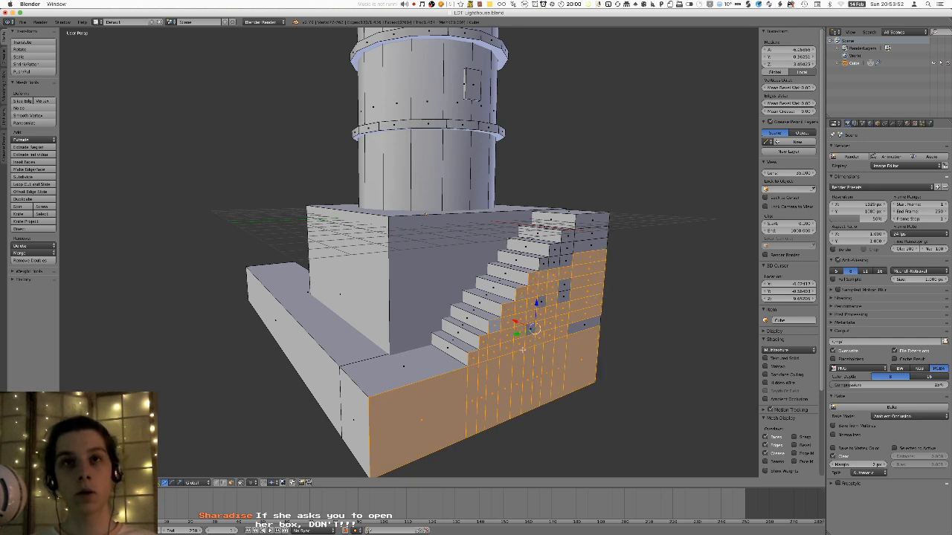
pyautogui.keyDown('shift'); pyautogui.rightClick(582, 325); pyautogui.keyUp('shift')
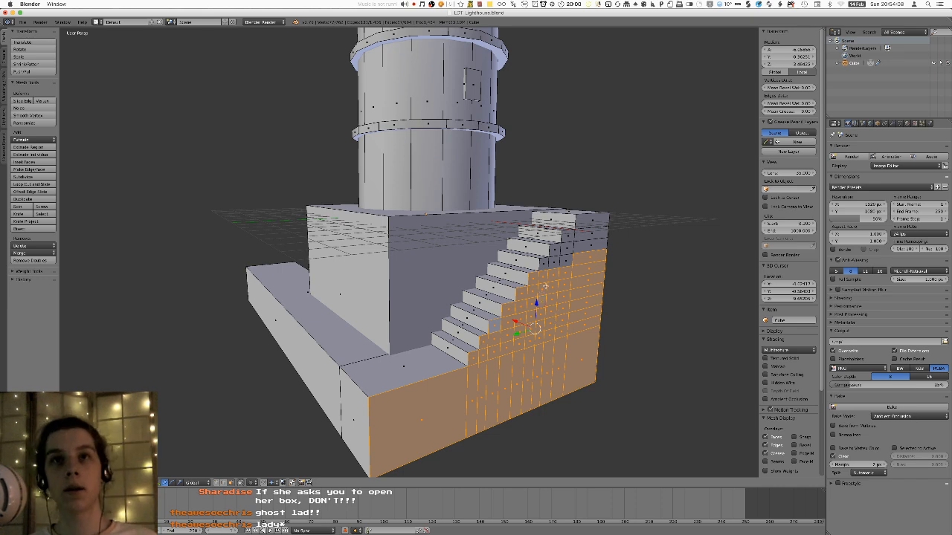
# - Move the staircase's outer side along X to adjust the width of the stairs and landing
pyautogui.moveTo(556, 268); pyautogui.dragTo(591, 225)
pyautogui.moveTo(591, 227); pyautogui.dragTo(500, 267, button='middle')
pyautogui.press('g')
pyautogui.press('x')
pyautogui.click(585, 237)
pyautogui.press('Tab')
pyautogui.press('Tab')
pyautogui.press('Tab')
pyautogui.press('Tab')
# - Select the walkway's long outer side faces and move them outward along Y to widen the walkway
pyautogui.rightClick(417, 362)
pyautogui.rightClick(411, 388)
pyautogui.press('a')
pyautogui.moveTo(439, 394); pyautogui.dragTo(293, 395, button='middle')
pyautogui.rightClick(424, 400)
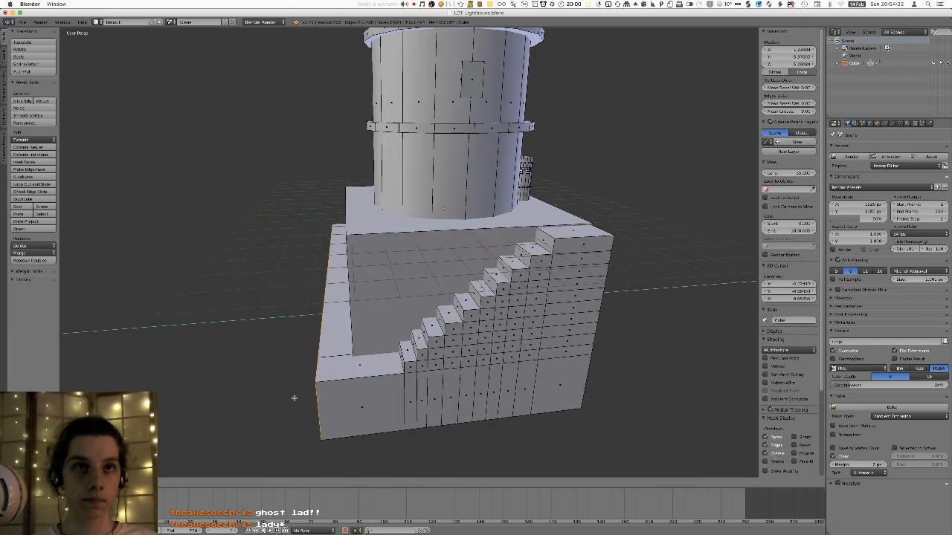
pyautogui.press('e')
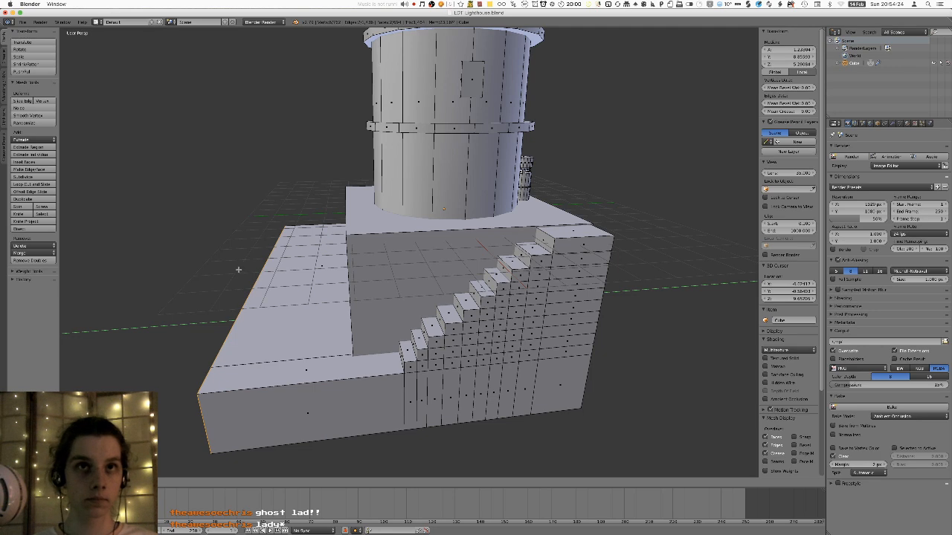
pyautogui.rightClick(256, 265)
pyautogui.moveTo(260, 263); pyautogui.dragTo(269, 259, button='middle')
pyautogui.press('g')
pyautogui.press('y')
pyautogui.click(154, 282)
# - Examine the walkway, staircase and ring from several sides, and select the foundation wall behind the ring
pyautogui.moveTo(154, 282); pyautogui.dragTo(233, 220, button='middle')
pyautogui.scroll(-2, 232, 272)
pyautogui.moveTo(320, 201); pyautogui.dragTo(304, 216, button='middle')
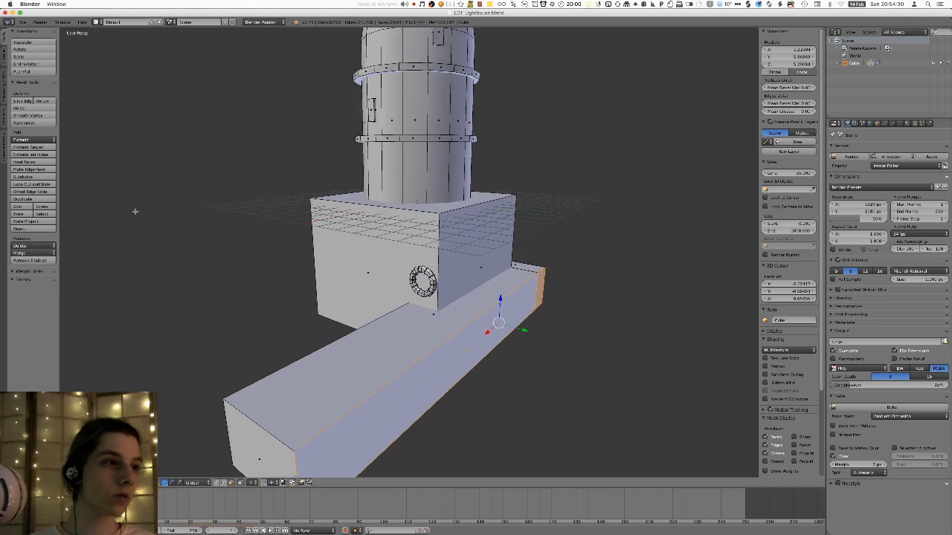
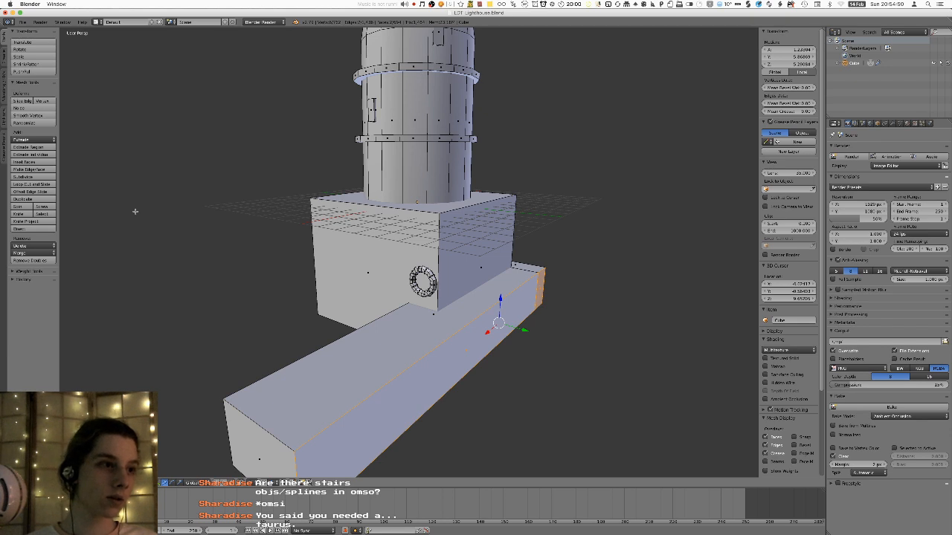
pyautogui.moveTo(253, 149); pyautogui.dragTo(226, 149, button='middle')
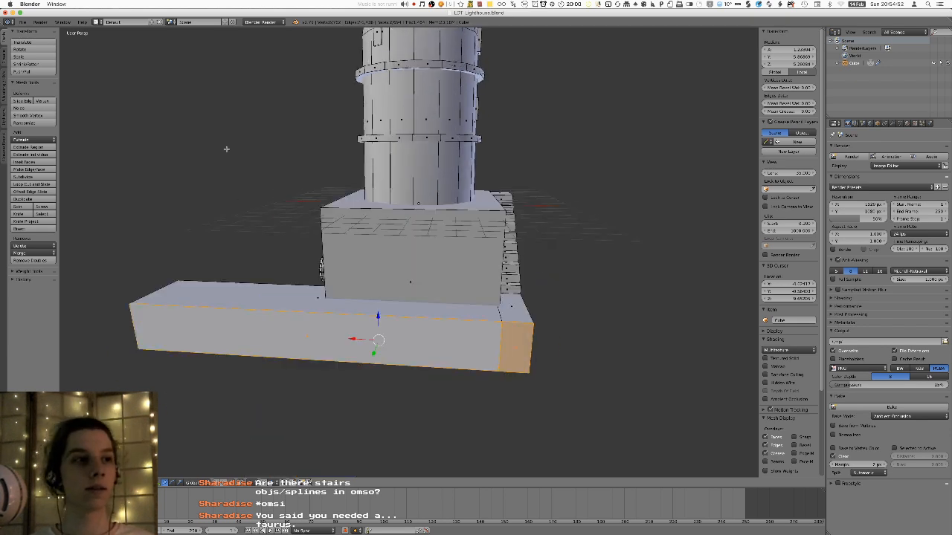
pyautogui.moveTo(749, 348); pyautogui.dragTo(642, 319, button='middle')
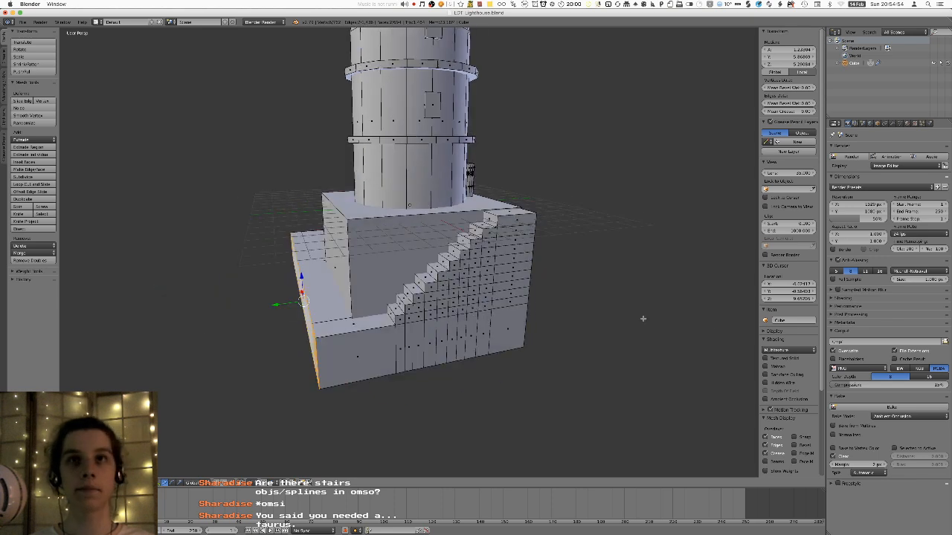
pyautogui.scroll(3, 437, 271)
pyautogui.moveTo(437, 270); pyautogui.dragTo(494, 254, button='middle')
pyautogui.moveTo(415, 182); pyautogui.dragTo(442, 276, button='middle')
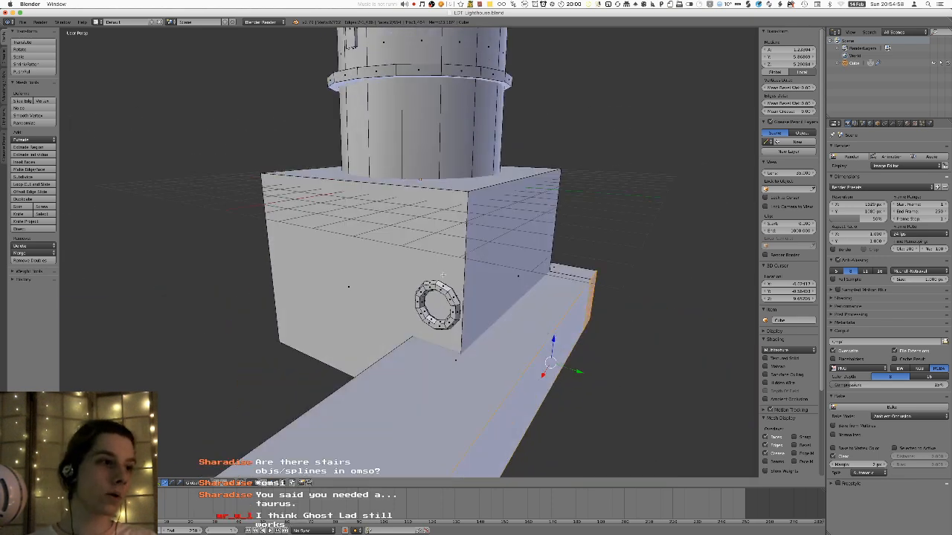
pyautogui.moveTo(443, 275); pyautogui.dragTo(455, 239, button='middle')
pyautogui.rightClick(456, 238)
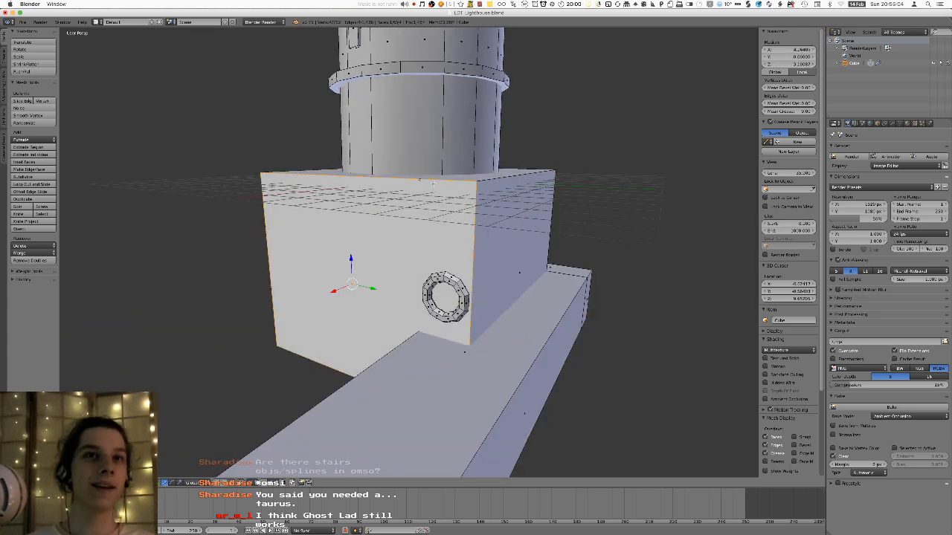
# - Examine the ring on the foundation wall up close, selecting individual segments to compare their spacing around it
pyautogui.hotkey('shift', 'a')
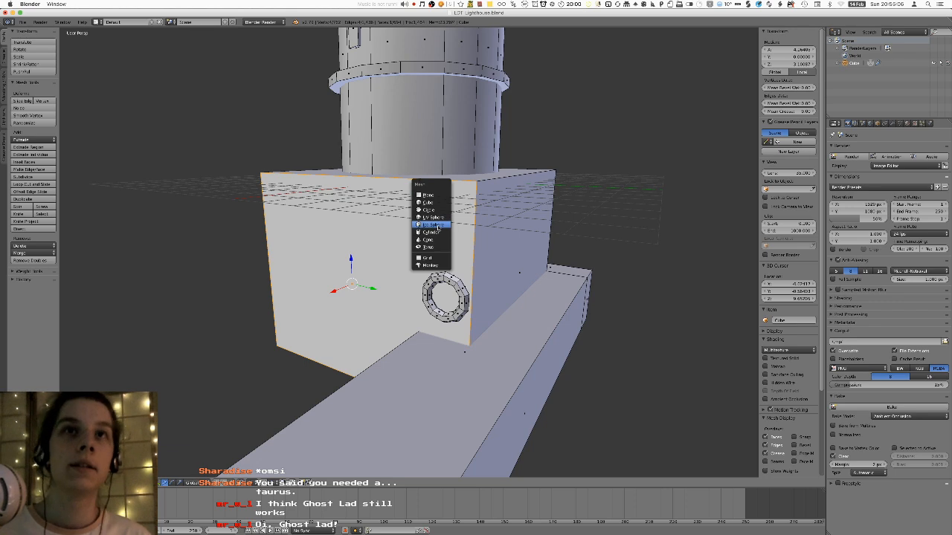
pyautogui.press('KP_Decimal')
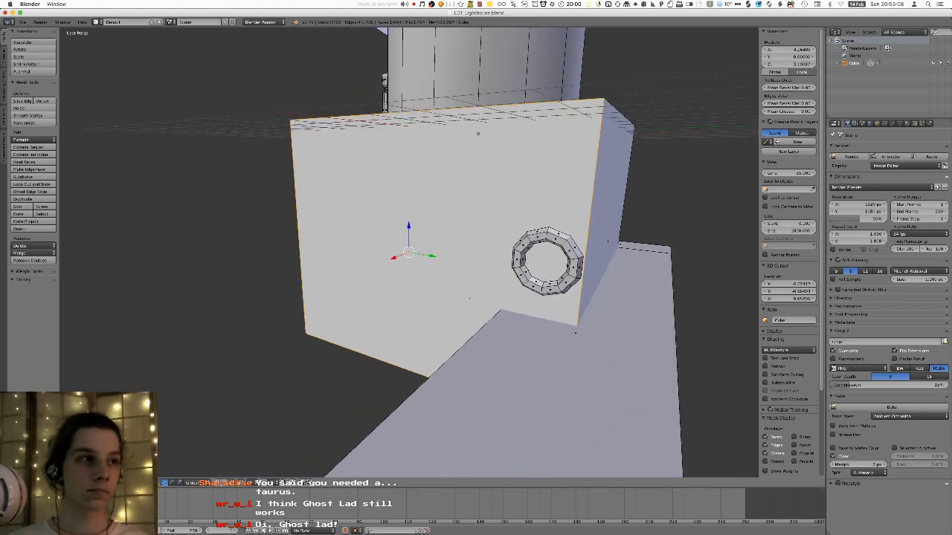
pyautogui.rightClick(555, 294)
pyautogui.press('KP_Decimal')
pyautogui.scroll(-10, 556, 293)
pyautogui.keyDown('shift'); pyautogui.moveTo(342, 226); pyautogui.dragTo(439, 261, button='middle'); pyautogui.keyUp('shift')
pyautogui.rightClick(460, 251)
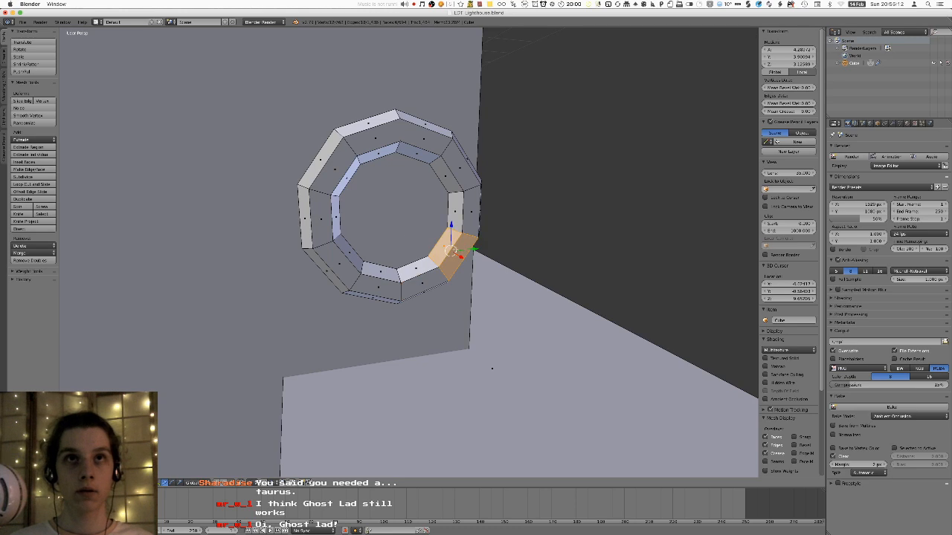
pyautogui.keyDown('alt'); pyautogui.keyDown('shift'); pyautogui.rightClick(347, 257); pyautogui.keyUp('shift'); pyautogui.keyUp('alt')
pyautogui.moveTo(347, 258); pyautogui.dragTo(68, 228, button='middle')
pyautogui.moveTo(407, 191); pyautogui.dragTo(429, 207, button='middle')
pyautogui.press('a')
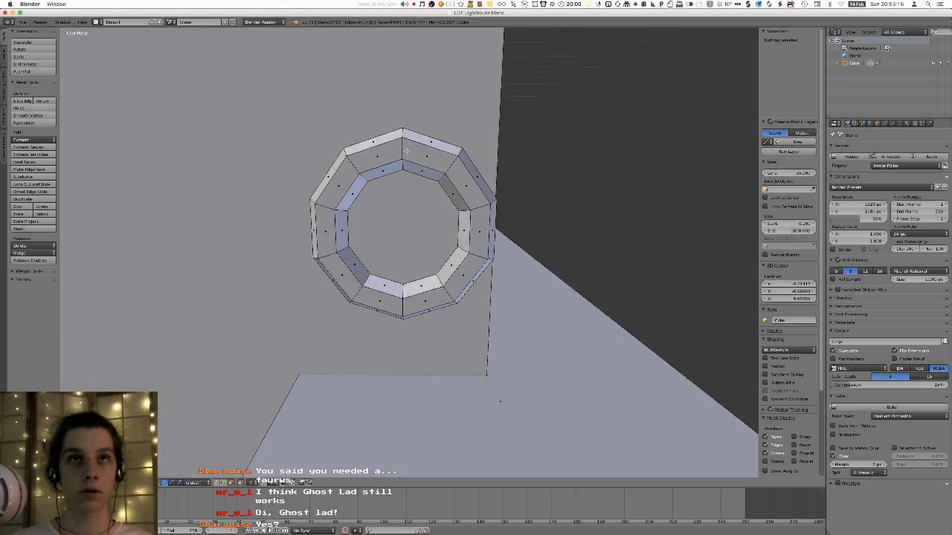
# - Snap the 3D cursor to the wall ring's centre, delete the ring's faces, and add a new torus there
pyautogui.press('l')
pyautogui.hotkey('shift', 's')
pyautogui.click(410, 157)
pyautogui.press('x')
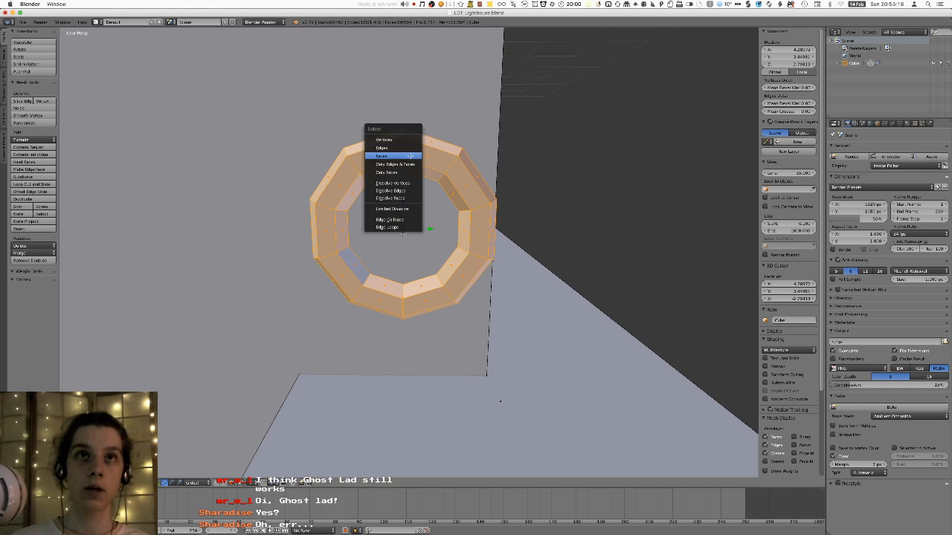
pyautogui.click(410, 157)
pyautogui.hotkey('shift', 'a')
pyautogui.click(411, 157)
pyautogui.scroll(-6, 411, 157)
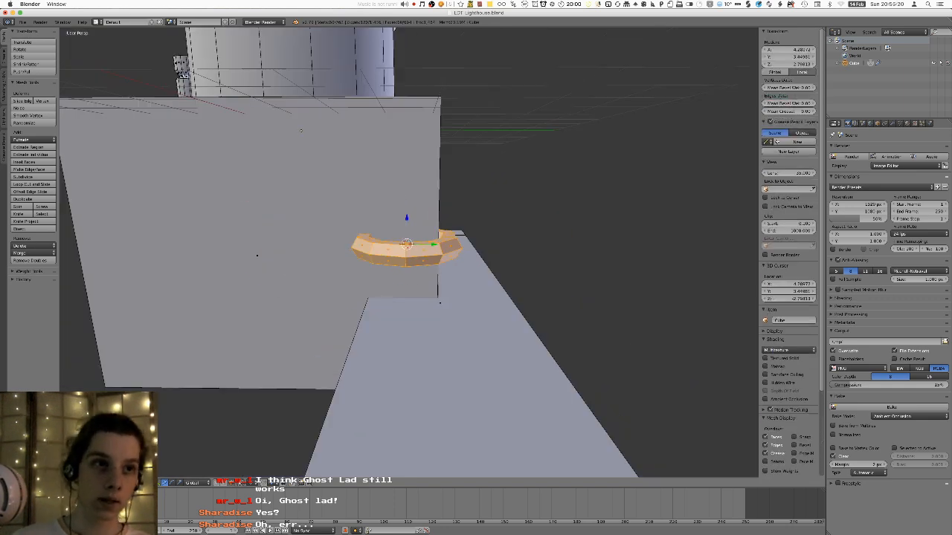
pyautogui.moveTo(194, 291); pyautogui.dragTo(169, 331, button='middle')
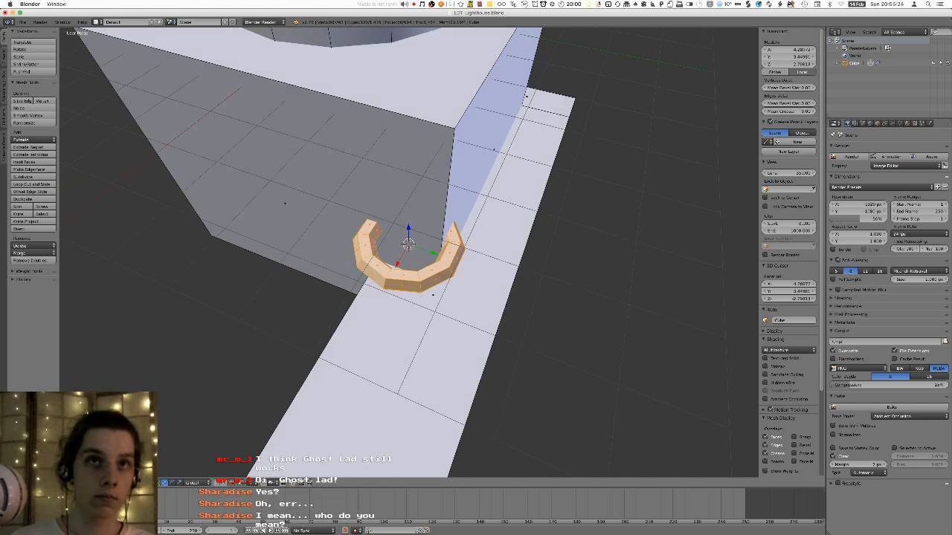
pyautogui.moveTo(189, 355); pyautogui.dragTo(237, 339, button='middle')
pyautogui.press('r')
pyautogui.press('x')
pyautogui.press('y')
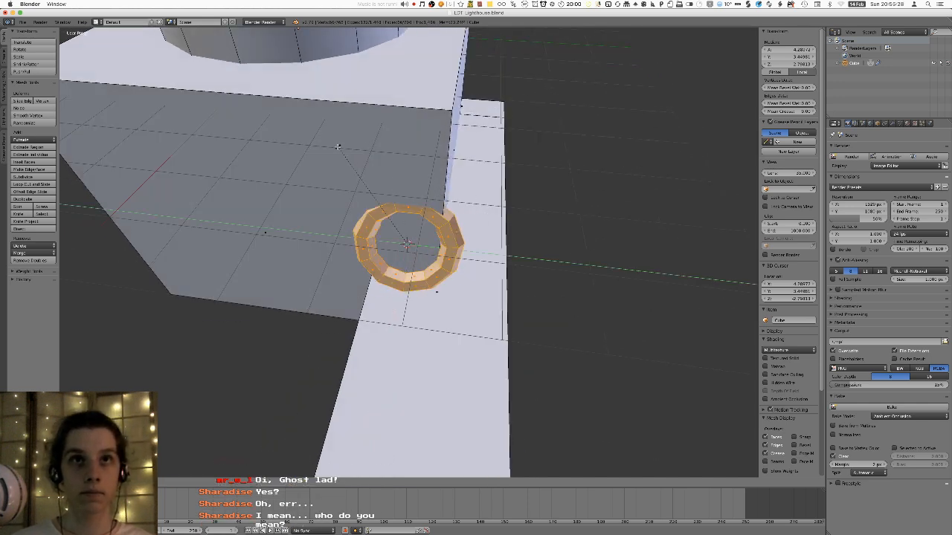
pyautogui.rightClick(337, 147)
# - Increase the new torus's segment count and rotate it 90 degrees about Y so it faces out from the wall
pyautogui.click(53, 440)
pyautogui.press('x')
pyautogui.press('l')
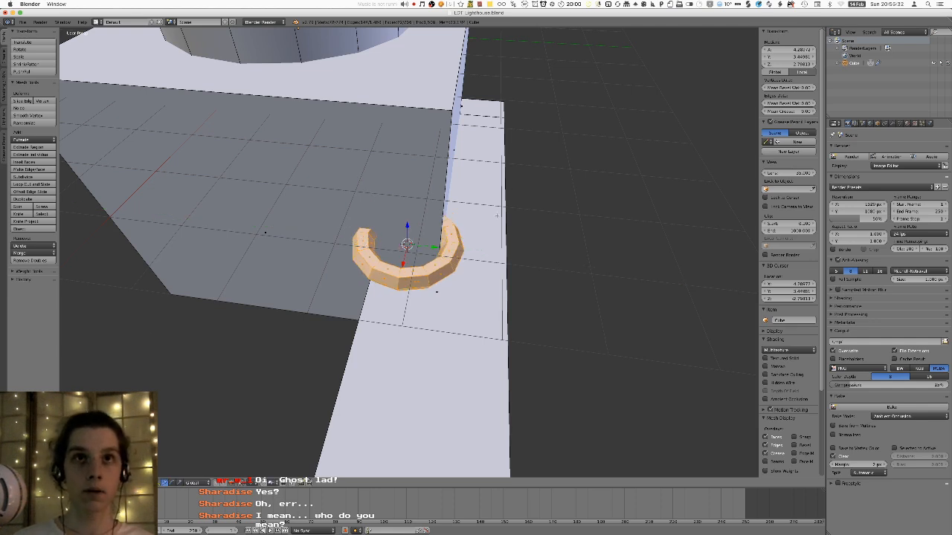
pyautogui.write('ry90')
pyautogui.press('Return')
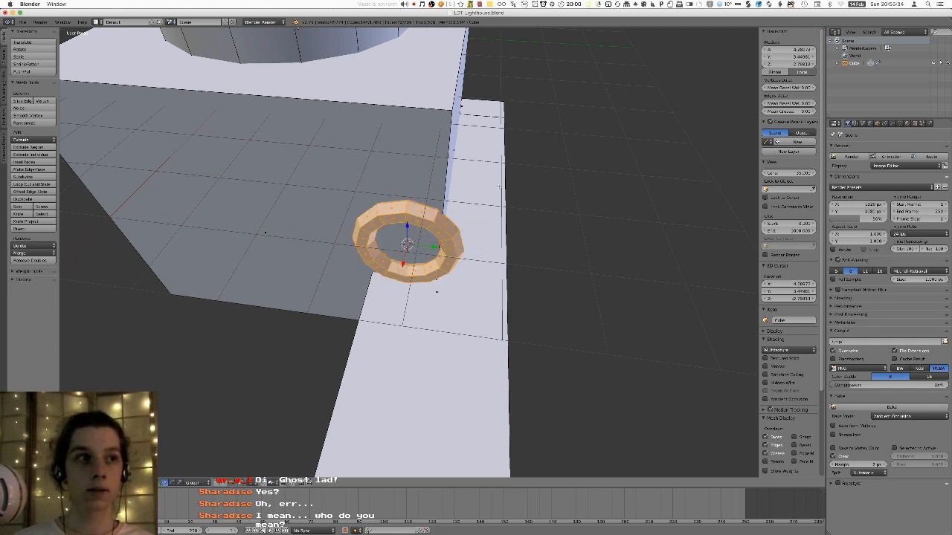
# - Scale the upright torus to suit the foundation wall near its corner
pyautogui.moveTo(497, 214); pyautogui.dragTo(501, 169, button='middle')
pyautogui.scroll(6, 485, 185)
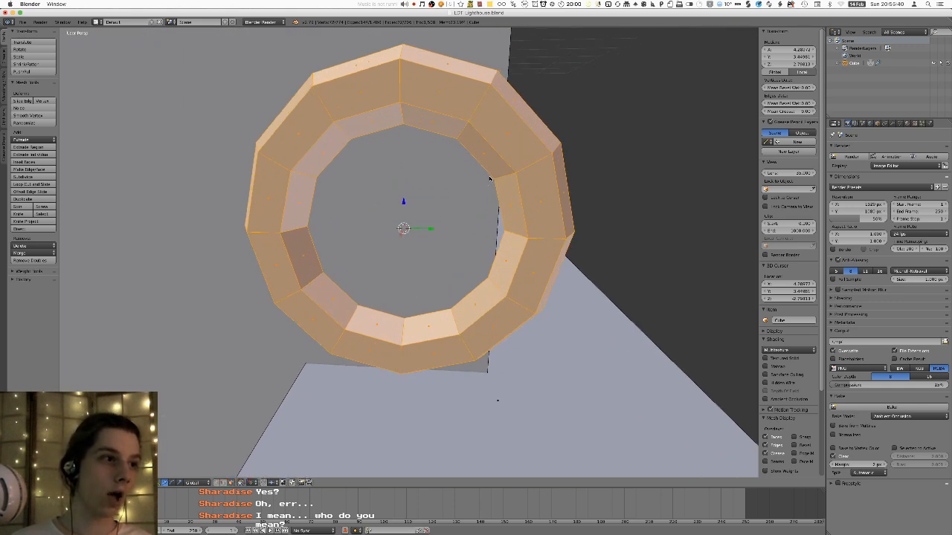
pyautogui.moveTo(510, 176); pyautogui.dragTo(556, 183, button='middle')
pyautogui.press('s')
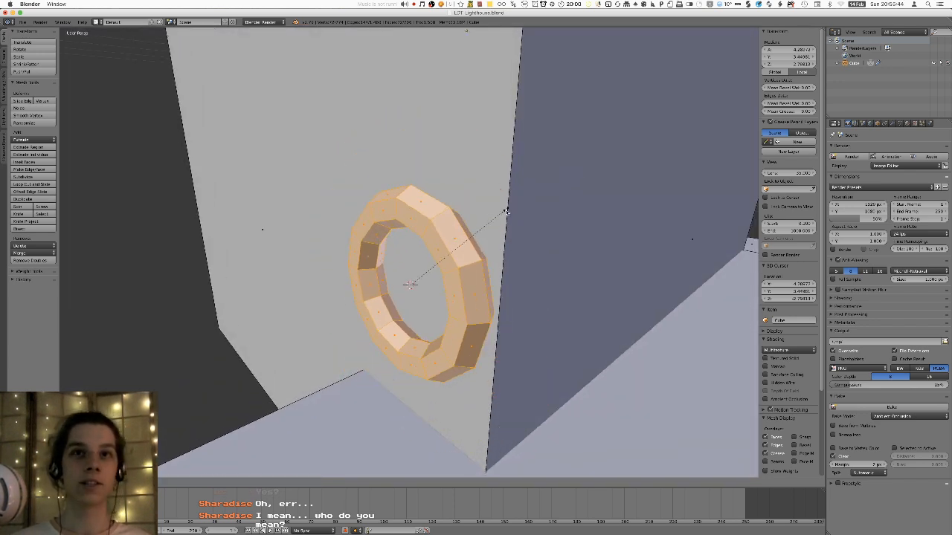
pyautogui.click(503, 204)
# - Apply smooth shading to the lighthouse object and raise its Edge Split modifier's split angle so the ring shades smoothly
pyautogui.press('Tab')
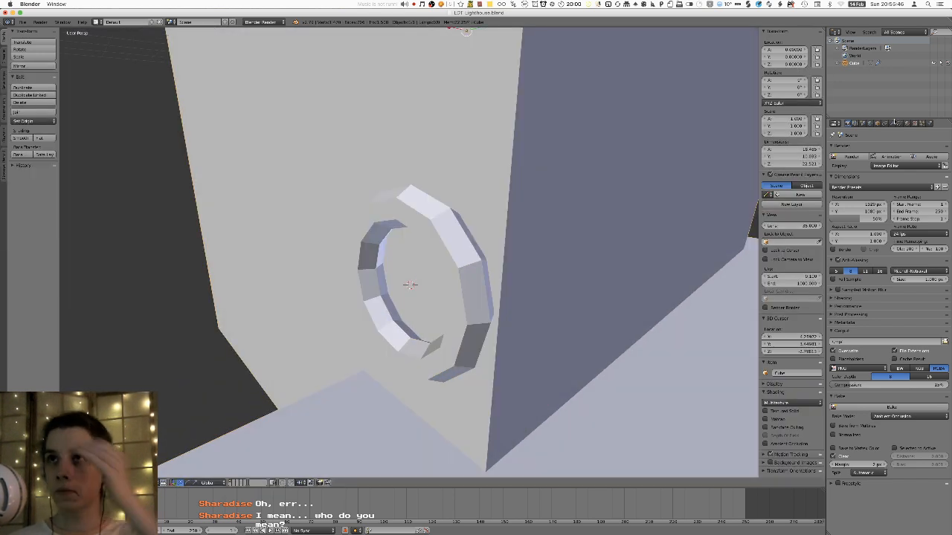
pyautogui.click(892, 122)
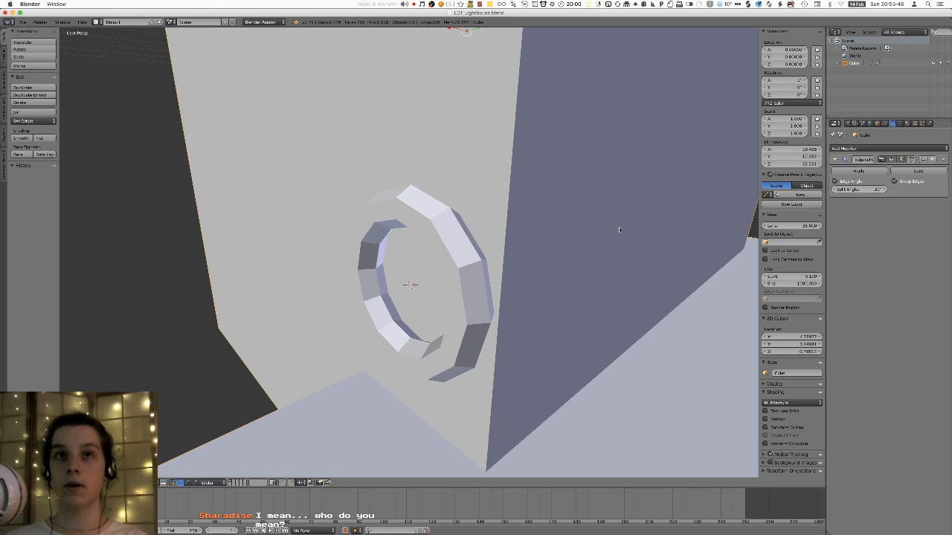
pyautogui.press('Tab')
pyautogui.press('Tab')
pyautogui.scroll(-5, 619, 230)
pyautogui.press('space')
pyautogui.press('Return')
pyautogui.scroll(4, 616, 229)
pyautogui.moveTo(858, 190); pyautogui.dragTo(892, 190)
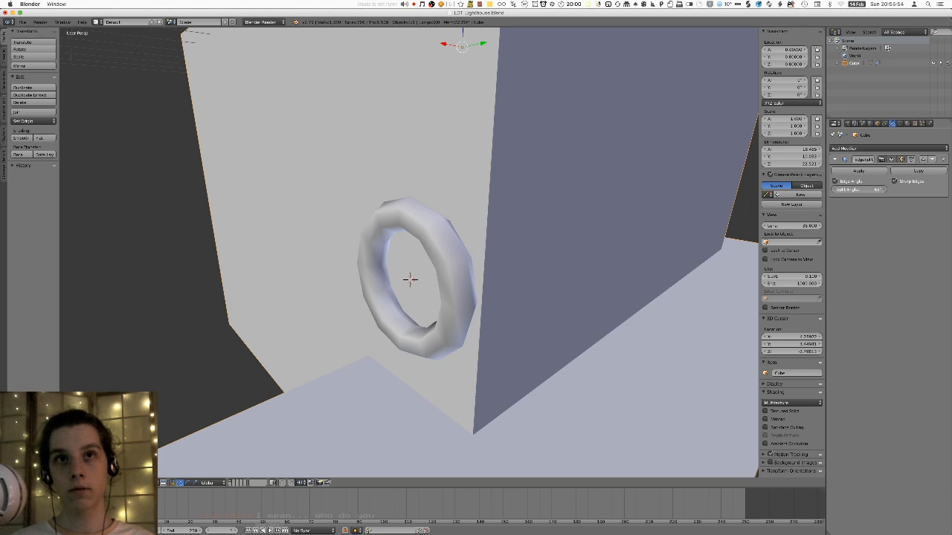
# - Try Edge Split angles of 90 and 80 degrees to compare the shading of the ring and foundation
pyautogui.click(847, 189)
pyautogui.write('8')
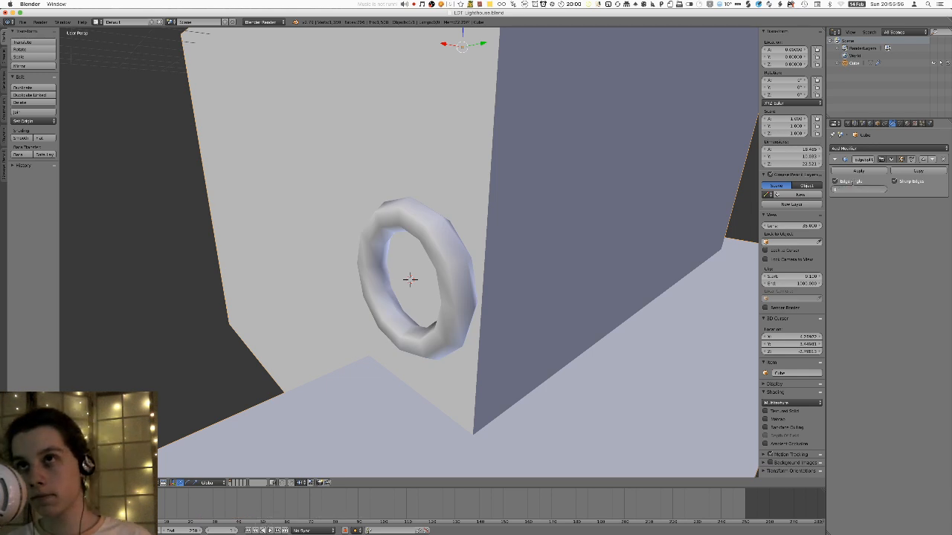
pyautogui.press('Return')
pyautogui.click(852, 182)
pyautogui.click(853, 182)
pyautogui.click(849, 191)
pyautogui.write('90')
pyautogui.press('Return')
pyautogui.click(849, 192)
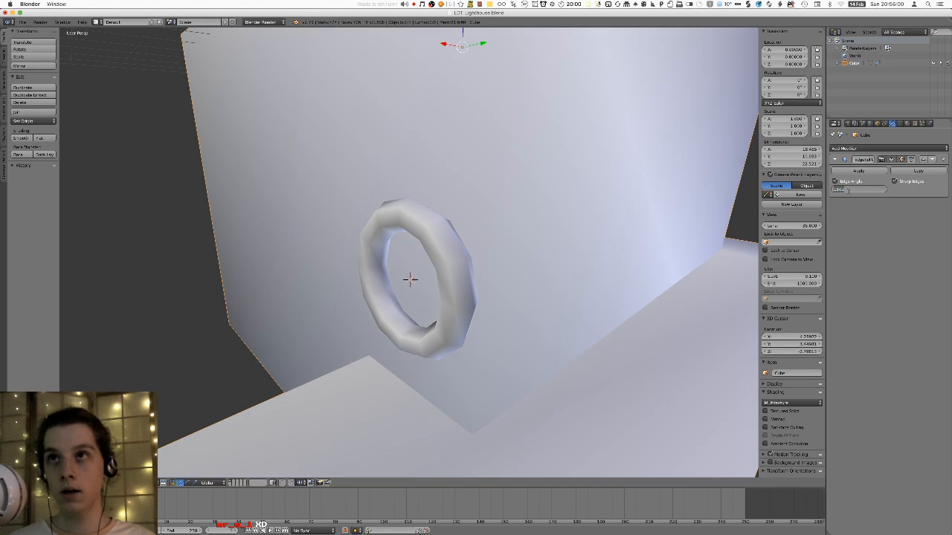
pyautogui.write('80')
pyautogui.press('Return')
pyautogui.click(849, 192)
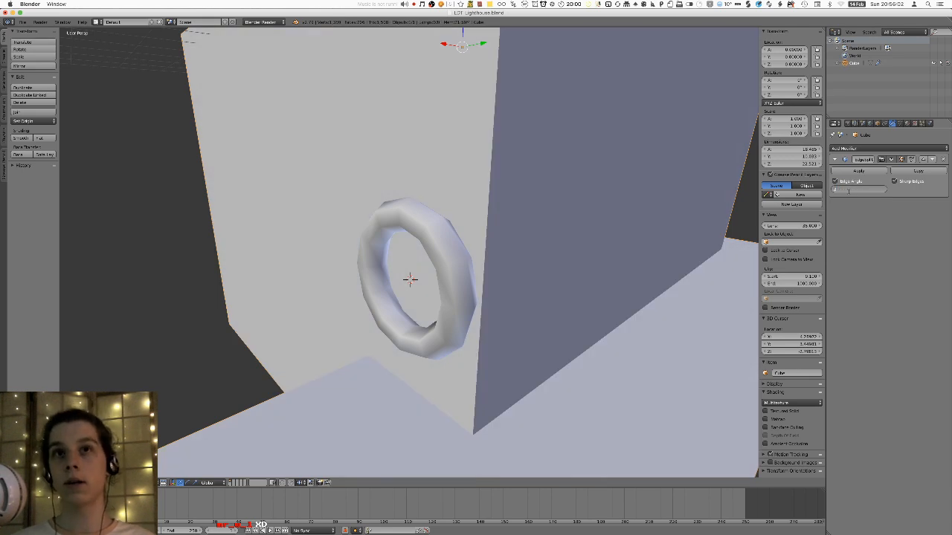
pyautogui.press('Return')
# - Try Edge Split angles of 75, 70, 60 and 65 degrees on the lighthouse
pyautogui.click(848, 192)
pyautogui.write('75')
pyautogui.press('Return')
pyautogui.click(849, 191)
pyautogui.write('70')
pyautogui.press('Return')
pyautogui.click(850, 192)
pyautogui.write('60')
pyautogui.press('Return')
pyautogui.click(849, 193)
pyautogui.write('65')
pyautogui.press('Return')
# - Set the Edge Split modifier's split angle to 61 degrees
pyautogui.click(848, 191)
pyautogui.write('61')
pyautogui.press('Return')
# - Move the ring along X to adjust its depth against the foundation wall, and check it in object mode
pyautogui.moveTo(403, 231); pyautogui.dragTo(320, 145, button='middle')
pyautogui.press('Tab')
pyautogui.press('g')
pyautogui.press('x')
pyautogui.click(471, 238)
pyautogui.scroll(-5, 471, 238)
pyautogui.press('Tab')
pyautogui.scroll(-2, 344, 224)
pyautogui.press('Tab')
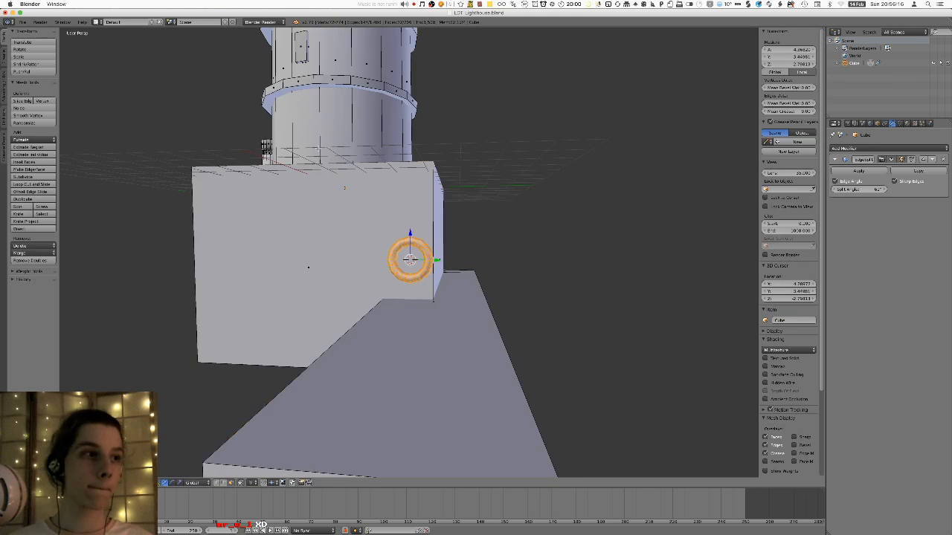
# - Select individual segment loops on the ring to check how they divide its circumference
pyautogui.scroll(3, 384, 320)
pyautogui.press('Tab')
pyautogui.moveTo(404, 229)
pyautogui.mouseDown(button='middle')
pyautogui.moveTo(436, 223)
pyautogui.moveTo(407, 235)
pyautogui.mouseUp(button='middle')
pyautogui.keyDown('alt'); pyautogui.keyDown('shift'); pyautogui.rightClick(404, 224); pyautogui.keyUp('shift'); pyautogui.keyUp('alt')
pyautogui.keyDown('alt'); pyautogui.keyDown('shift'); pyautogui.rightClick(430, 223); pyautogui.keyUp('shift'); pyautogui.keyUp('alt')
pyautogui.press('a')
# - Snap the 3D cursor to the smooth ring, delete its faces, and add a fresh torus in the same place
pyautogui.press('a')
pyautogui.hotkey('shift', 's')
pyautogui.click(408, 229)
pyautogui.press('x')
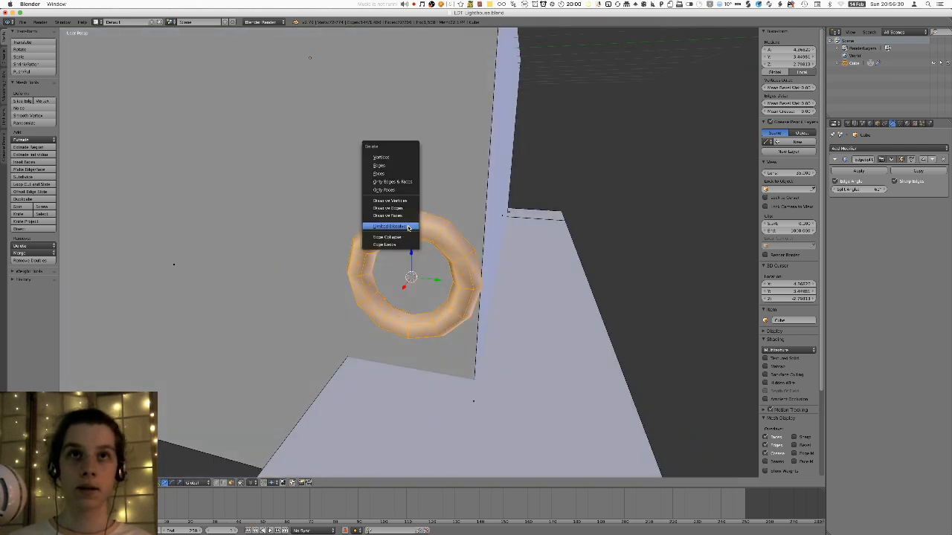
pyautogui.click(401, 176)
pyautogui.hotkey('shift', 'a')
pyautogui.click(401, 175)
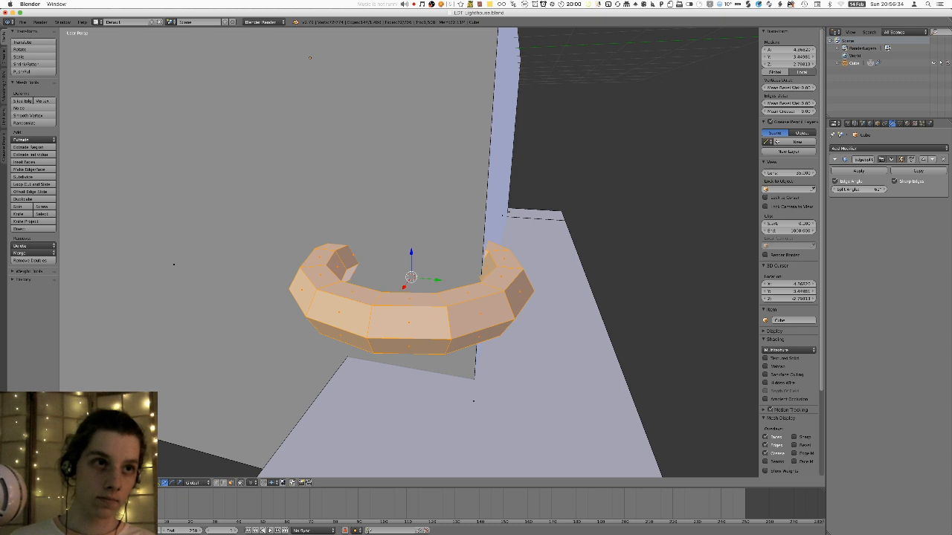
# - Reduce the fresh torus's major segment count by one
pyautogui.click(54, 431)
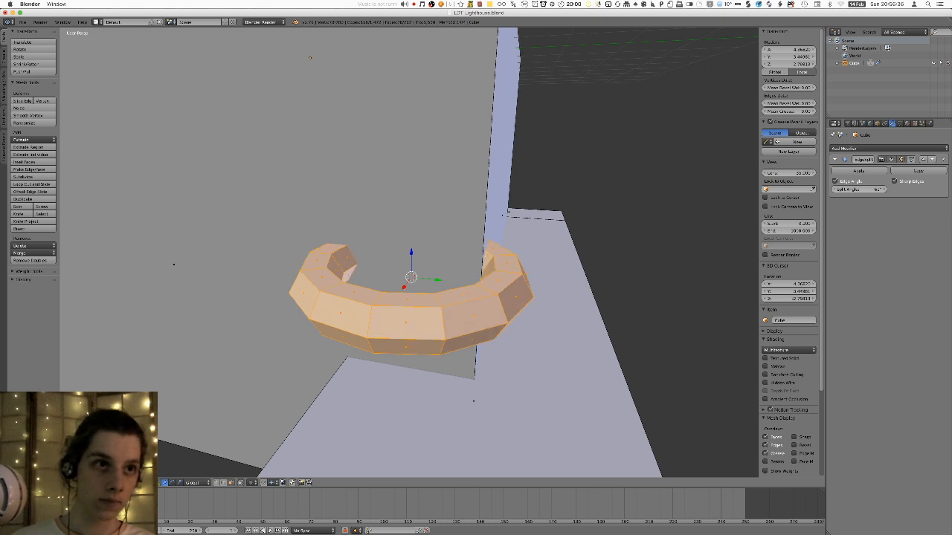
pyautogui.click(14, 431)
pyautogui.click(14, 432)
pyautogui.write('x')
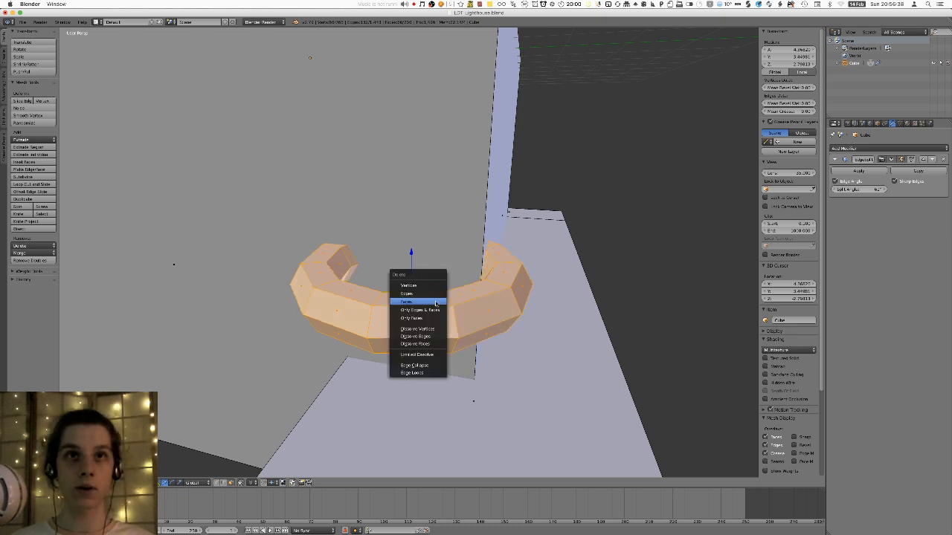
pyautogui.write('rx90')
pyautogui.press('Escape')
# - Rotate the fresh torus 90 degrees about Y so it stands parallel to the foundation wall
pyautogui.write('r')
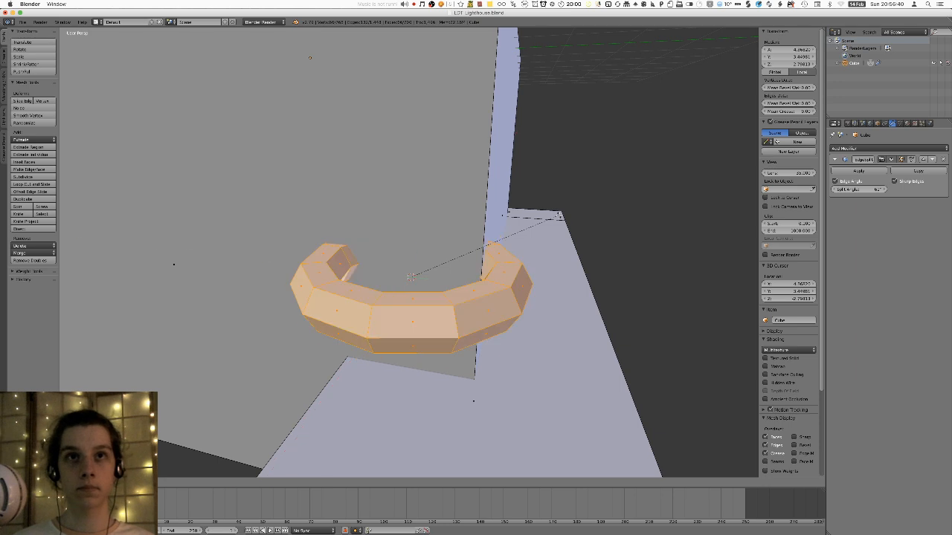
pyautogui.write('y90')
pyautogui.press('Return')
pyautogui.moveTo(513, 243); pyautogui.dragTo(530, 219, button='middle')
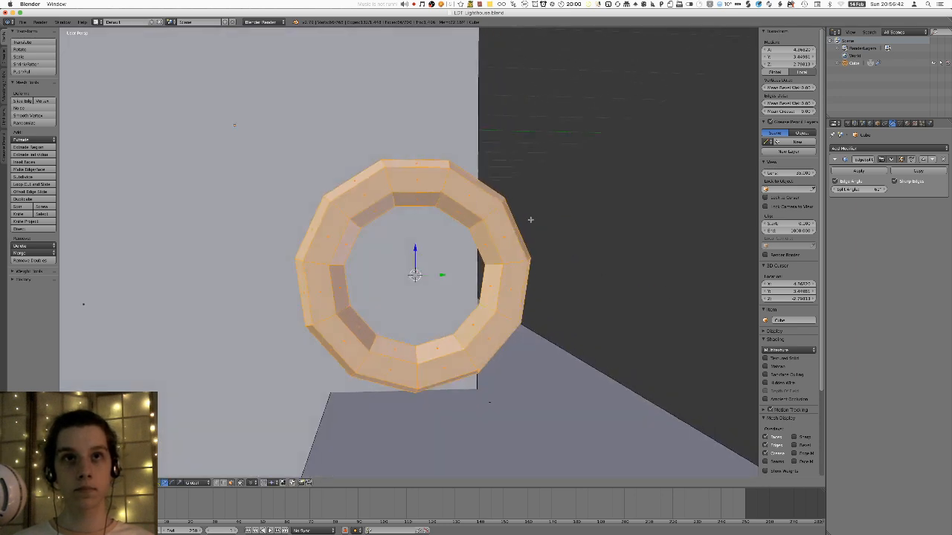
# - Select faces at the ring's top, lower left and lower right to check the spacing of three segments, and clear the selection
pyautogui.rightClick(334, 339)
pyautogui.keyDown('shift'); pyautogui.rightClick(491, 340); pyautogui.keyUp('shift')
pyautogui.keyDown('shift'); pyautogui.rightClick(394, 177); pyautogui.keyUp('shift')
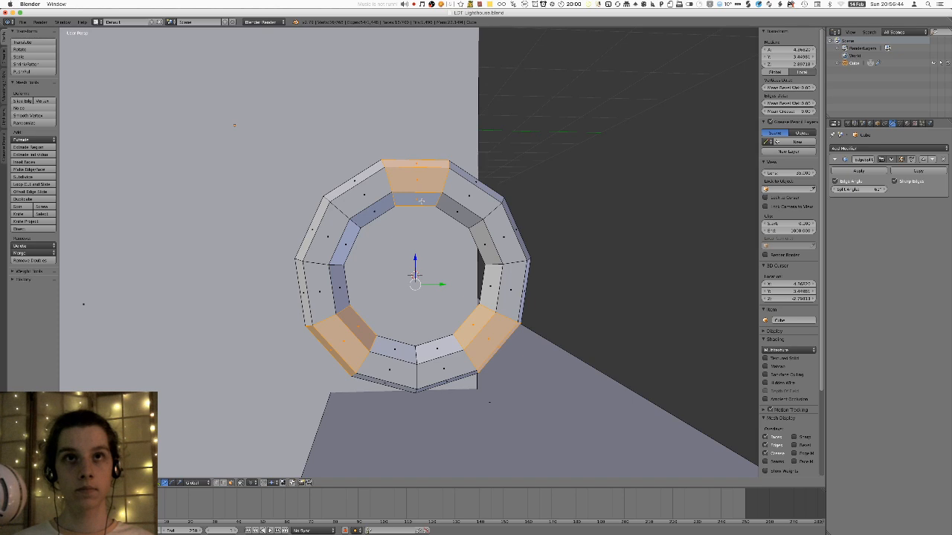
pyautogui.moveTo(394, 177); pyautogui.dragTo(389, 222, button='middle')
pyautogui.scroll(-4, 390, 222)
pyautogui.press('a')
# - Select the whole ring and scale it to suit its place on the foundation wall
pyautogui.press('l')
pyautogui.press('s')
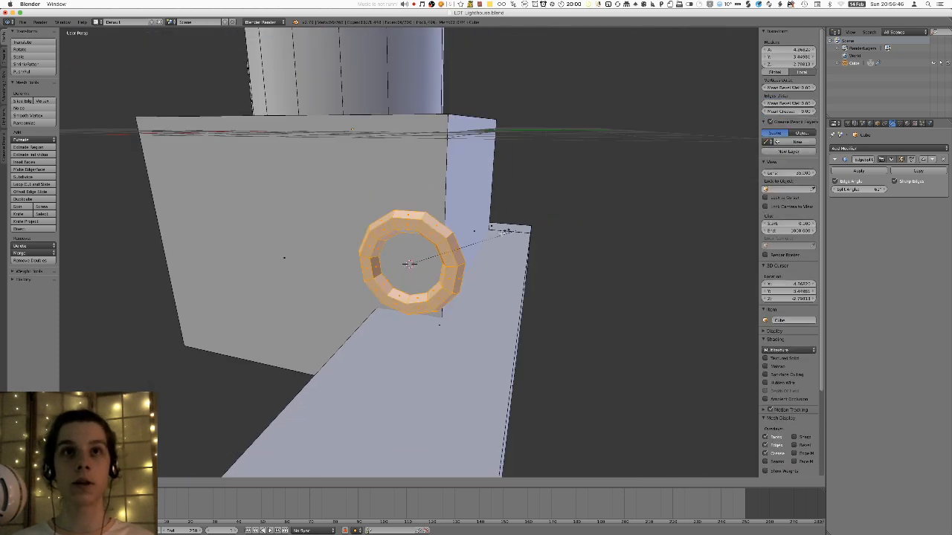
pyautogui.click(474, 241)
pyautogui.scroll(5, 474, 241)
pyautogui.moveTo(475, 241); pyautogui.dragTo(454, 267, button='middle')
pyautogui.press('s')
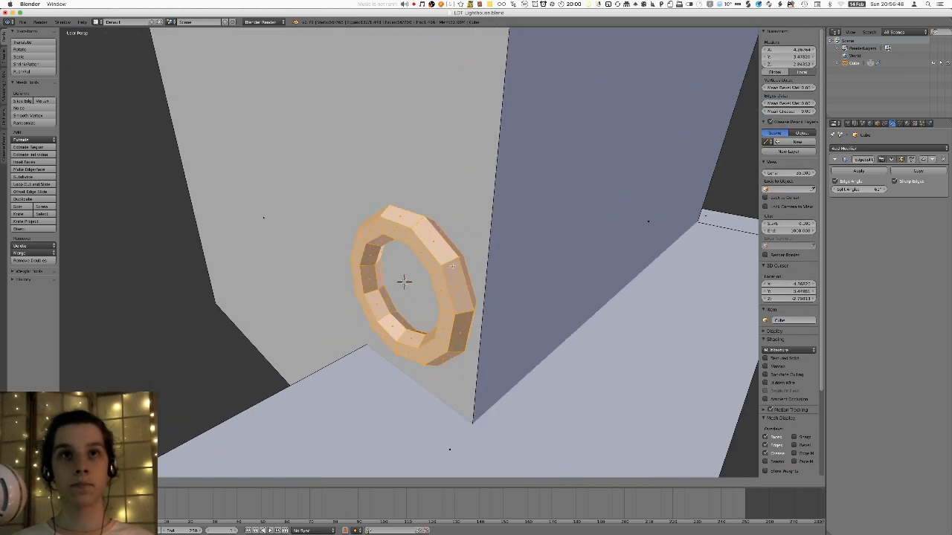
pyautogui.click(452, 266)
# - Apply Shade Smooth to the lighthouse object again so it covers the replacement ring
pyautogui.press('Tab')
pyautogui.press('space')
pyautogui.write('s')
pyautogui.press('Escape')
pyautogui.press('space')
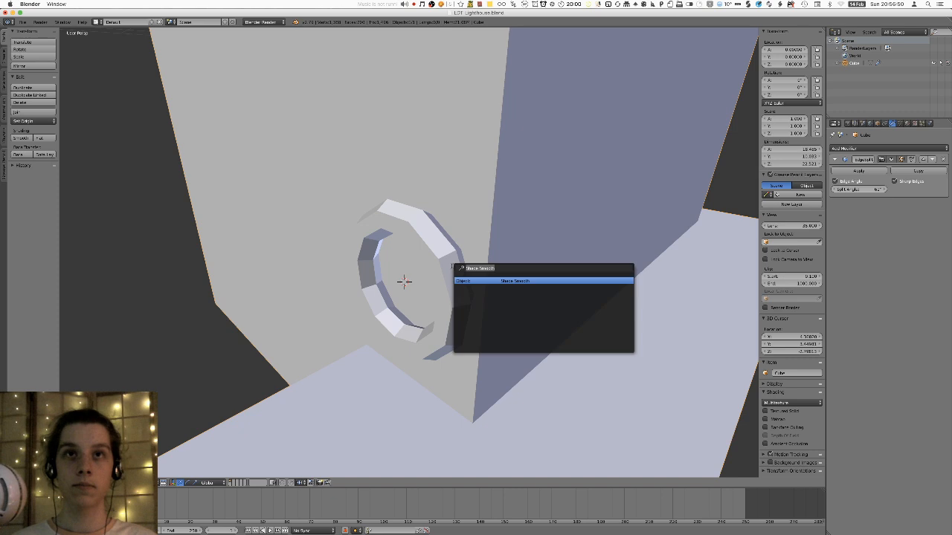
pyautogui.press('Return')
pyautogui.press('Tab')
pyautogui.press('Tab')
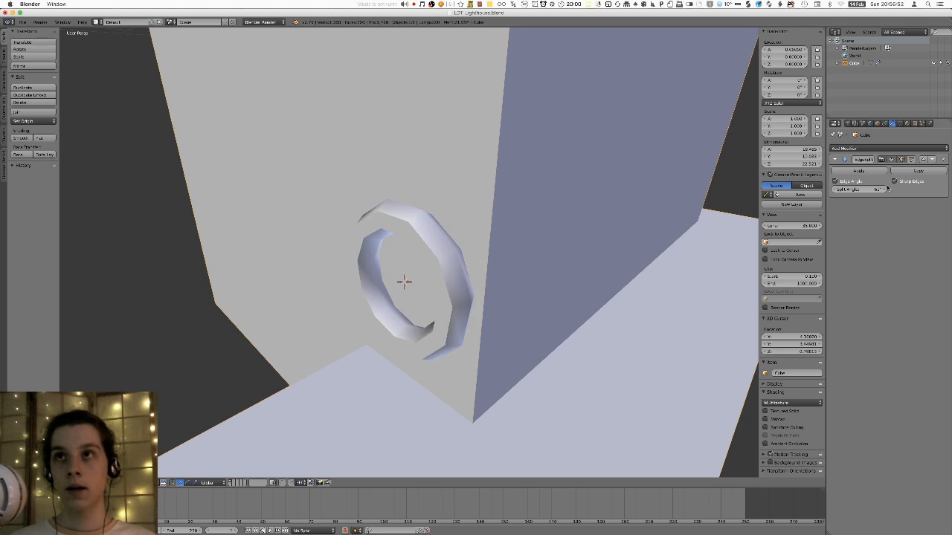
# - Try different Edge Split angles on the replacement ring, including 60 degrees
pyautogui.moveTo(859, 189); pyautogui.dragTo(863, 189)
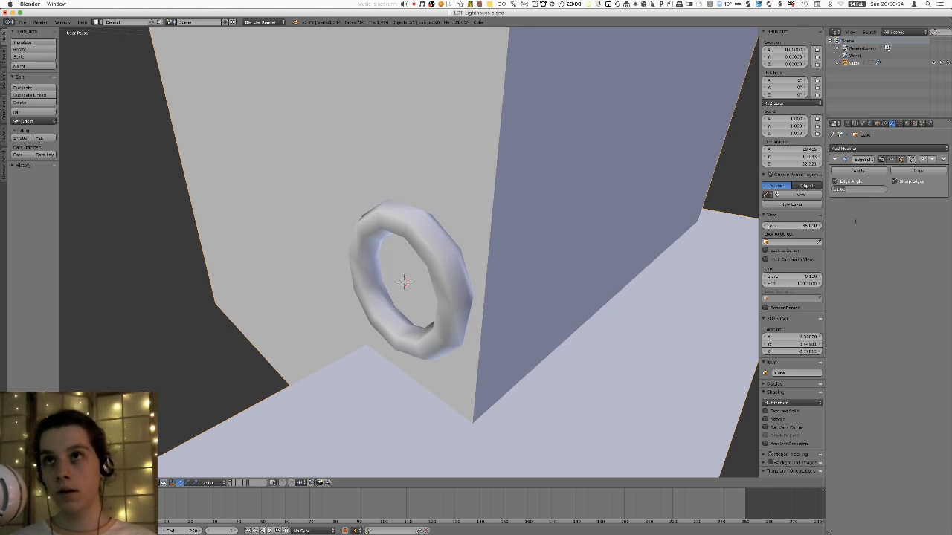
pyautogui.write('60')
pyautogui.press('Return')
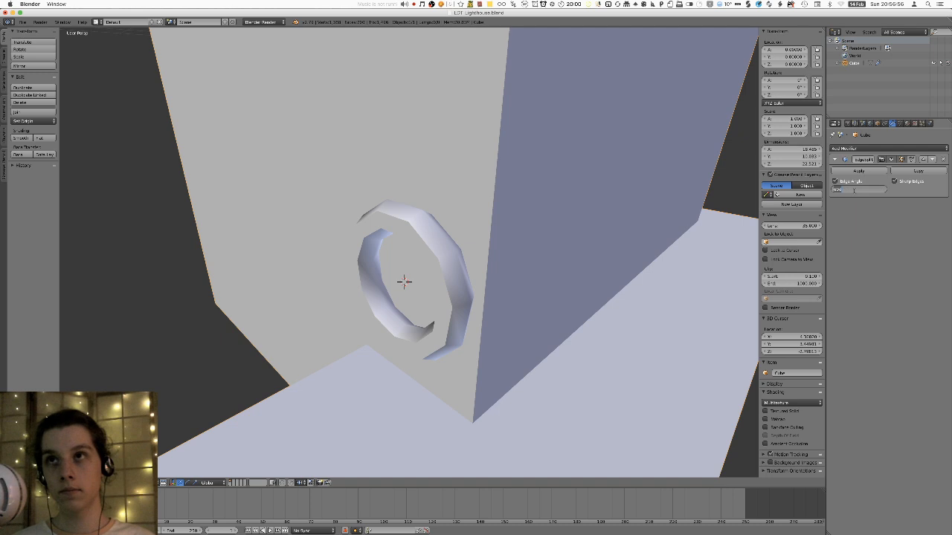
pyautogui.press('Return')
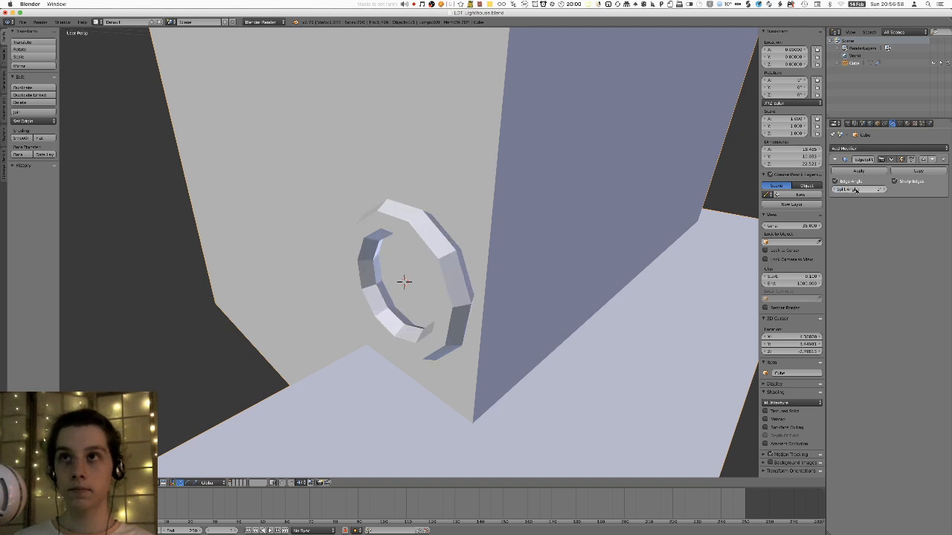
pyautogui.press('Return')
# - Set the Edge Split modifier's split angle to 62 degrees
pyautogui.click(855, 193)
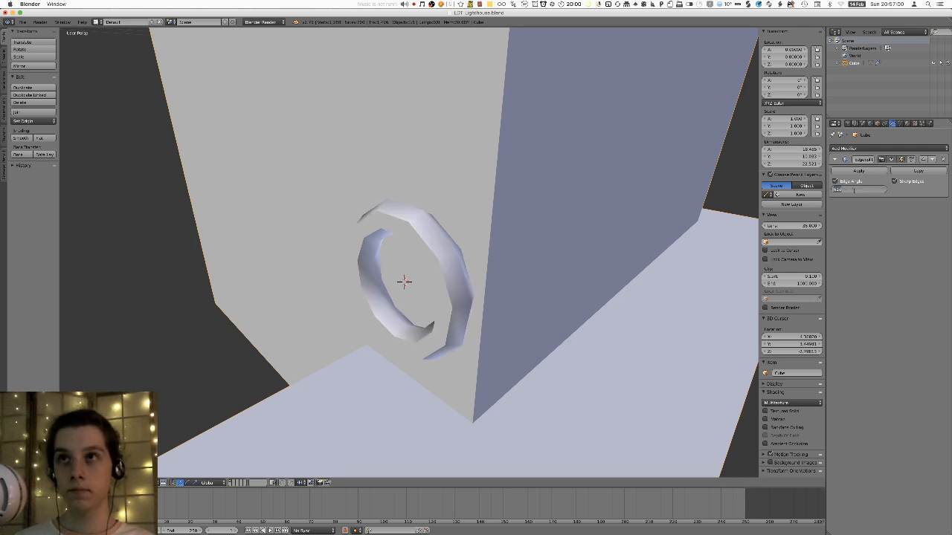
pyautogui.write('62')
pyautogui.press('Return')
# - Select the cross-section bands of faces at the ring's top, lower left and lower right in edit mode
pyautogui.press('Tab')
pyautogui.moveTo(589, 278); pyautogui.dragTo(551, 272, button='middle')
pyautogui.moveTo(485, 276); pyautogui.dragTo(546, 280, button='middle')
pyautogui.keyDown('alt'); pyautogui.rightClick(465, 323); pyautogui.keyUp('alt')
pyautogui.keyDown('alt'); pyautogui.keyDown('shift'); pyautogui.rightClick(365, 325); pyautogui.keyUp('shift'); pyautogui.keyUp('alt')
pyautogui.keyDown('alt'); pyautogui.keyDown('shift'); pyautogui.rightClick(423, 223); pyautogui.keyUp('shift'); pyautogui.keyUp('alt')
pyautogui.moveTo(424, 225); pyautogui.dragTo(504, 261, button='middle')
pyautogui.scroll(2, 503, 261)
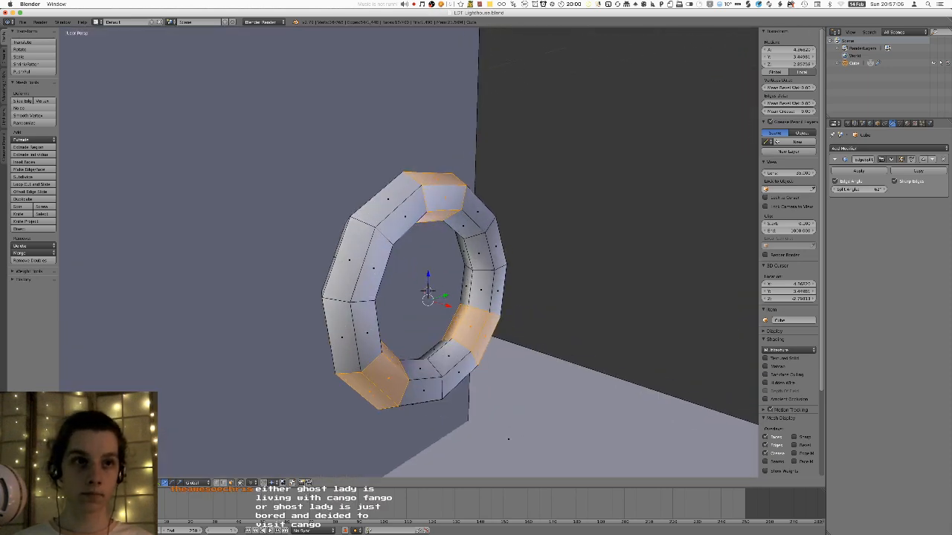
# - Try to enlarge the ring's three selected bands about their individual origins, and undo the scaling and the multi-band selection
pyautogui.click(147, 483)
pyautogui.click(171, 457)
pyautogui.press('s')
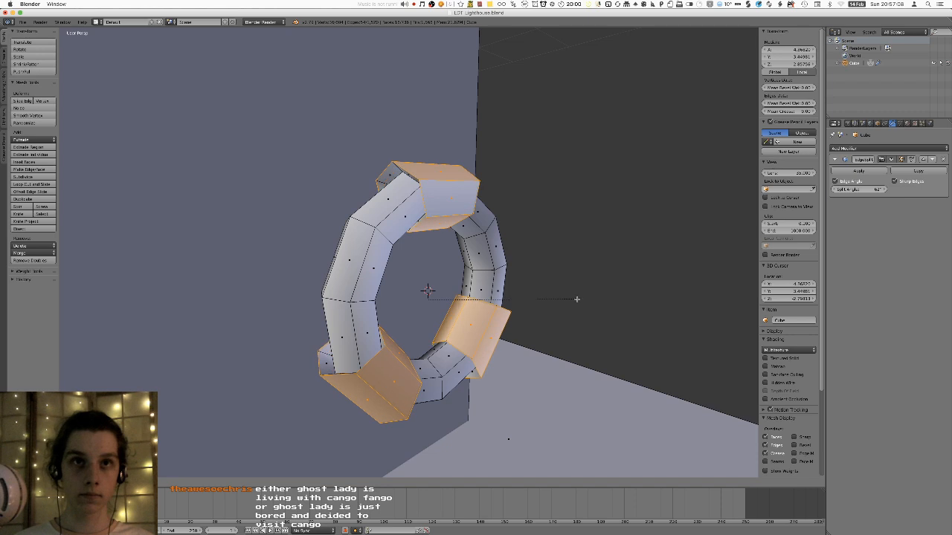
pyautogui.click(580, 298)
pyautogui.moveTo(580, 298); pyautogui.dragTo(543, 292, button='middle')
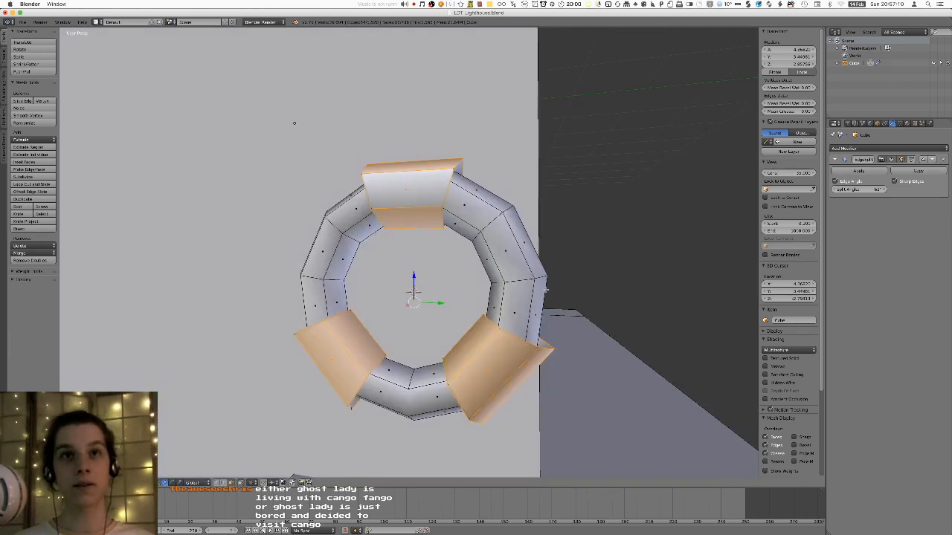
pyautogui.press('s')
pyautogui.click(491, 292)
pyautogui.moveTo(491, 293); pyautogui.dragTo(482, 340, button='middle')
pyautogui.hotkey('ctrl', 'z')
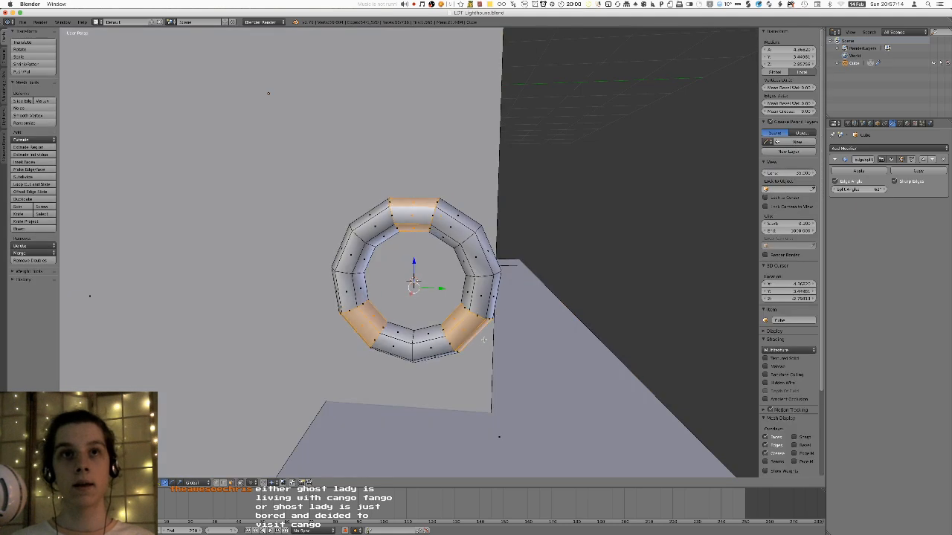
pyautogui.scroll(2, 477, 316)
pyautogui.hotkey('ctrl', 'z')
pyautogui.hotkey('ctrl', 'z')
pyautogui.moveTo(502, 216); pyautogui.dragTo(481, 223, button='middle')
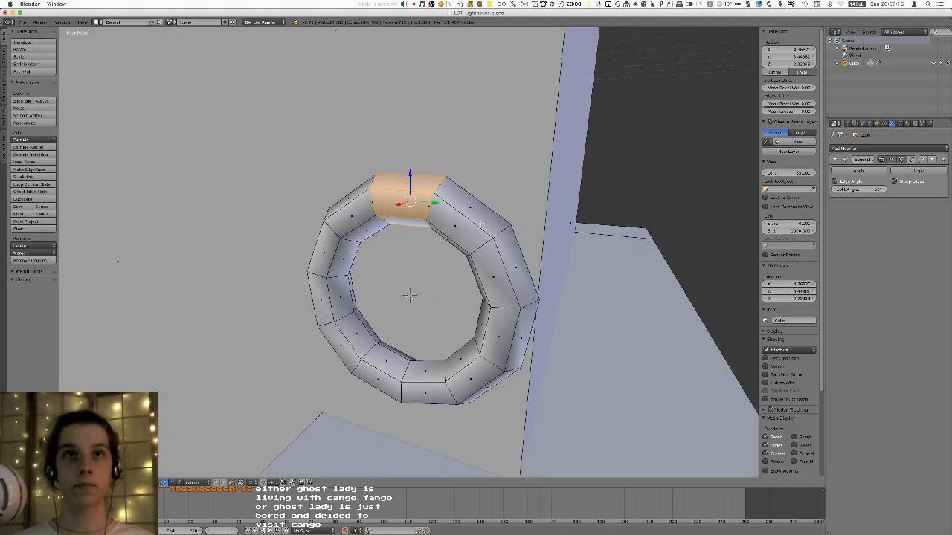
pyautogui.rightClick(465, 370)
pyautogui.rightClick(347, 332)
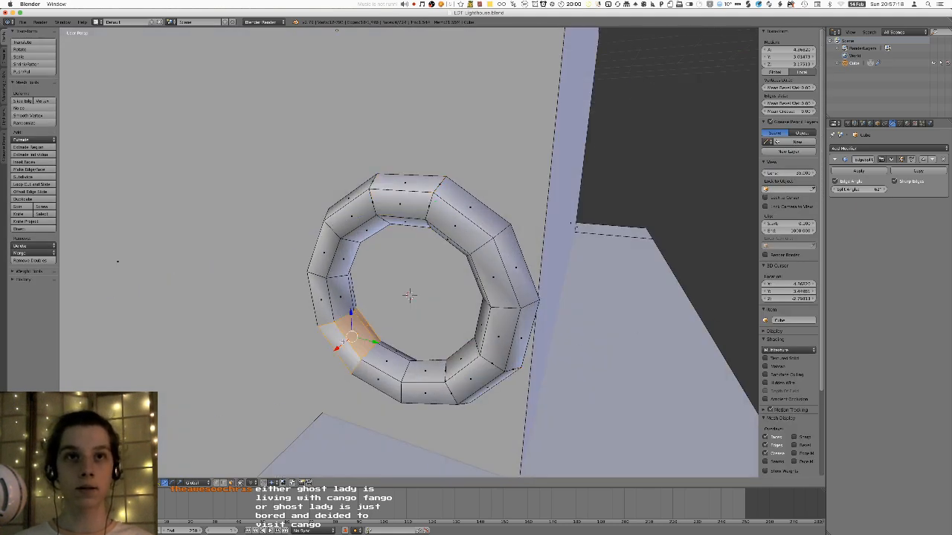
pyautogui.keyDown('shift'); pyautogui.rightClick(469, 368); pyautogui.keyUp('shift')
pyautogui.keyDown('shift'); pyautogui.rightClick(416, 219); pyautogui.keyUp('shift')
pyautogui.press('s')
pyautogui.rightClick(644, 213)
# - Select the ring's top band of faces and enlarge it along X and Z only
pyautogui.moveTo(476, 229); pyautogui.dragTo(517, 236, button='middle')
pyautogui.keyDown('alt'); pyautogui.rightClick(431, 192); pyautogui.keyUp('alt')
pyautogui.moveTo(450, 201); pyautogui.dragTo(542, 231, button='middle')
pyautogui.rightClick(574, 228)
pyautogui.press('s')
pyautogui.hotkey('shift', 'x')
pyautogui.rightClick(591, 227)
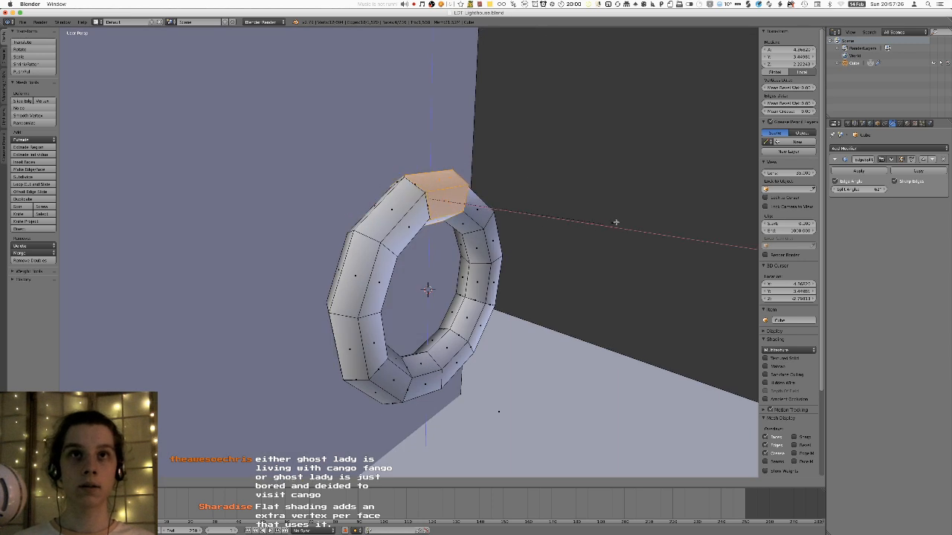
pyautogui.click(626, 226)
# - Select the ring's lower-left band of faces and enlarge it so it stands out around the tube
pyautogui.press('Tab')
pyautogui.moveTo(583, 262); pyautogui.dragTo(438, 286, button='middle')
pyautogui.press('Tab')
pyautogui.keyDown('alt'); pyautogui.rightClick(359, 343); pyautogui.keyUp('alt')
pyautogui.keyDown('shift'); pyautogui.moveTo(369, 342); pyautogui.dragTo(377, 324, button='middle'); pyautogui.keyUp('shift')
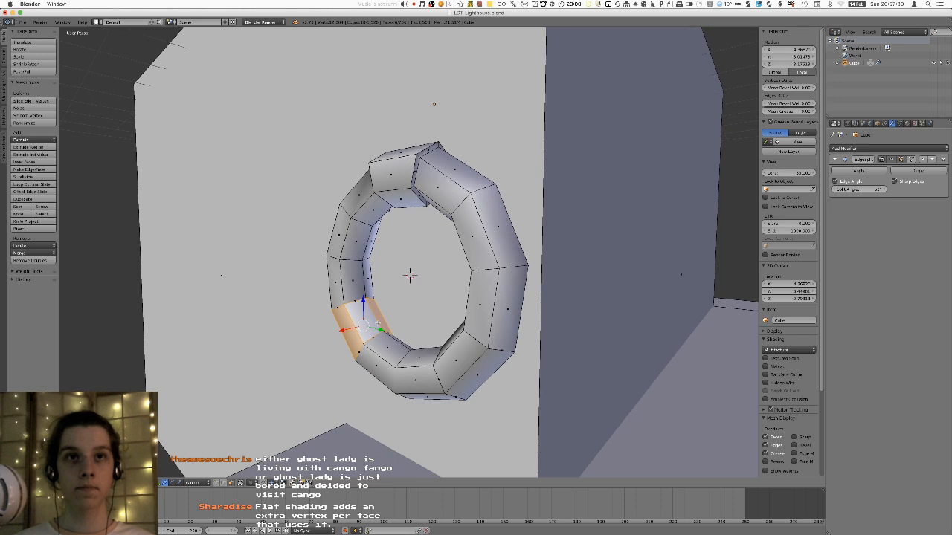
pyautogui.press('KP_1')
pyautogui.press('KP_8')
pyautogui.press('KP_8')
pyautogui.press('KP_8')
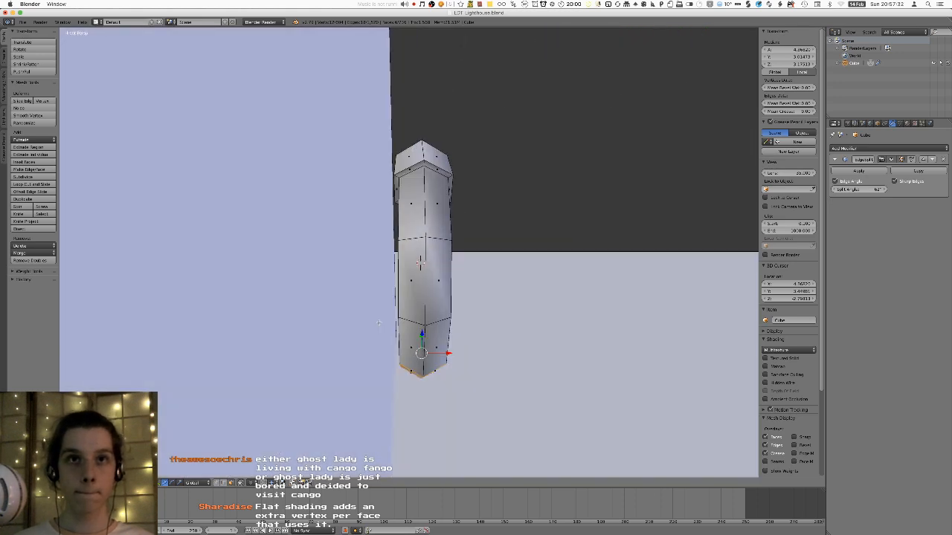
pyautogui.press('KP_5')
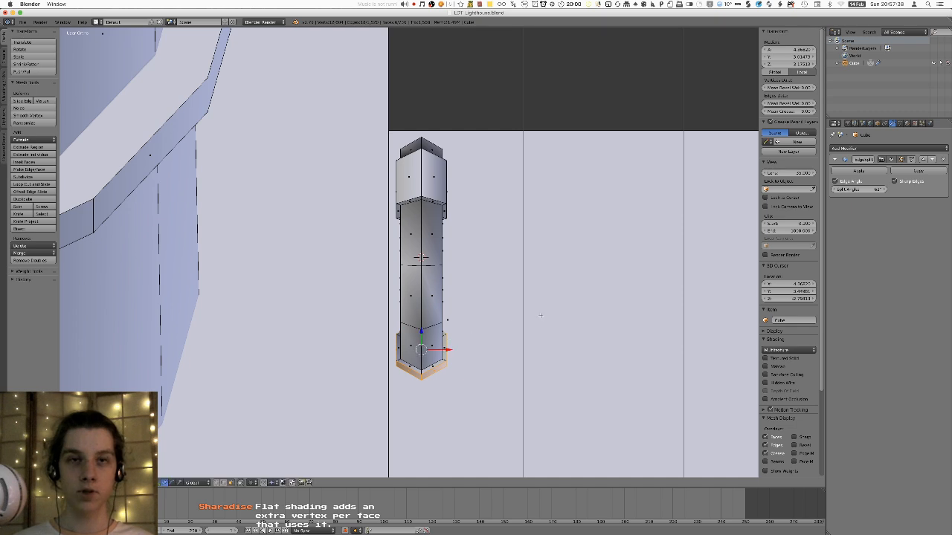
# - Select the ring's lower-right band of faces and enlarge it around the tube to match the other bands
pyautogui.press('KP_6')
pyautogui.press('KP_6')
pyautogui.press('KP_6')
pyautogui.rightClick(493, 287)
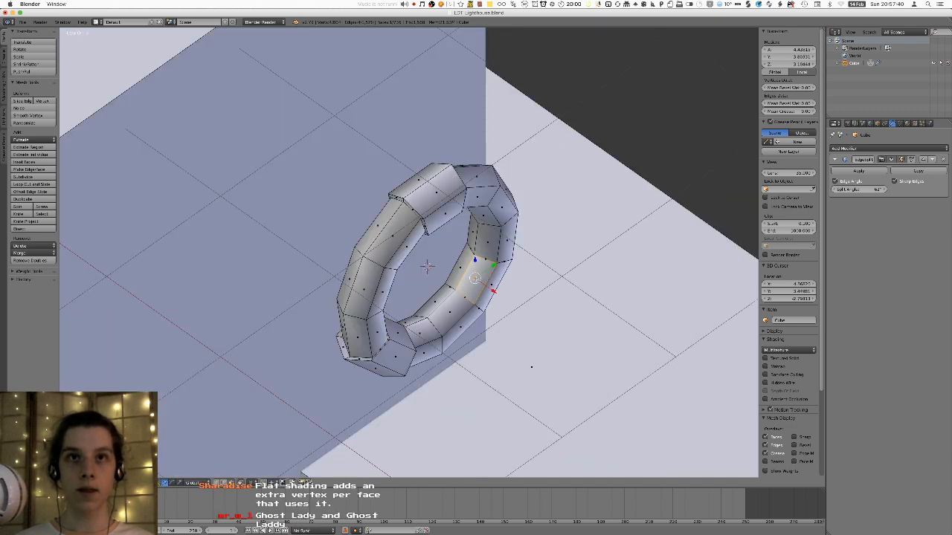
pyautogui.keyDown('alt'); pyautogui.rightClick(496, 288); pyautogui.keyUp('alt')
pyautogui.press('KP_6')
pyautogui.press('KP_6')
pyautogui.press('KP_6')
pyautogui.press('KP_6')
pyautogui.press('KP_6')
pyautogui.press('KP_6')
pyautogui.press('KP_6')
pyautogui.press('KP_6')
pyautogui.press('KP_6')
pyautogui.press('KP_6')
pyautogui.press('KP_4')
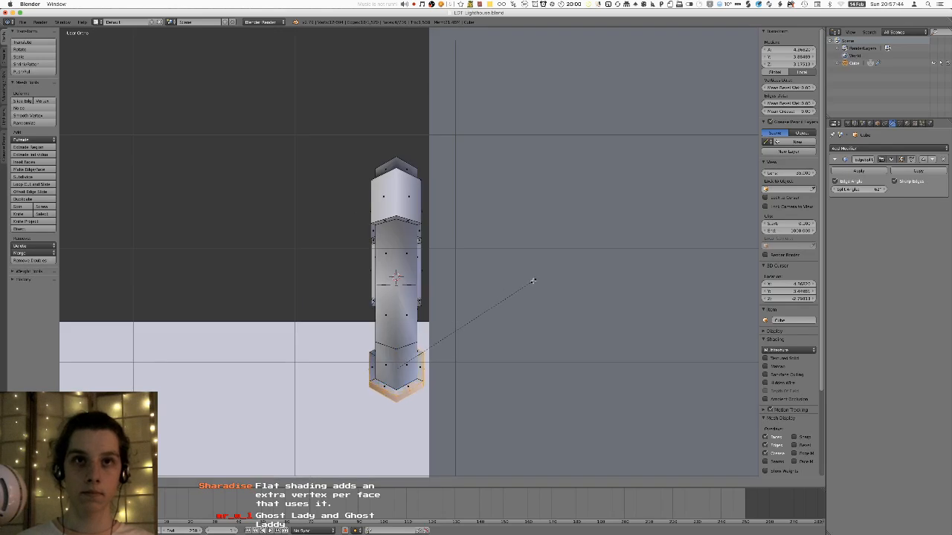
pyautogui.moveTo(489, 285); pyautogui.dragTo(544, 238, button='middle')
# - Examine the ring and its three raised bands in object and edit mode with nothing selected
pyautogui.press('a')
pyautogui.scroll(-2, 531, 274)
pyautogui.press('KP_5')
pyautogui.scroll(-4, 511, 295)
pyautogui.press('Tab')
pyautogui.scroll(-5, 478, 253)
pyautogui.press('Tab')
pyautogui.scroll(12, 496, 232)
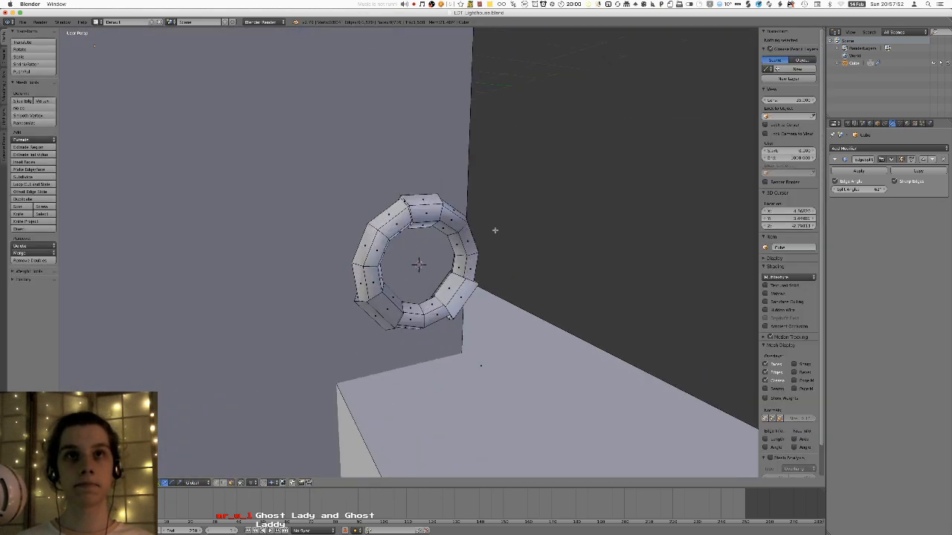
pyautogui.moveTo(459, 287); pyautogui.dragTo(475, 269, button='middle')
# - Select the upper edge loops of the two lower bands in vertex mode and move them along Z
pyautogui.click(218, 483)
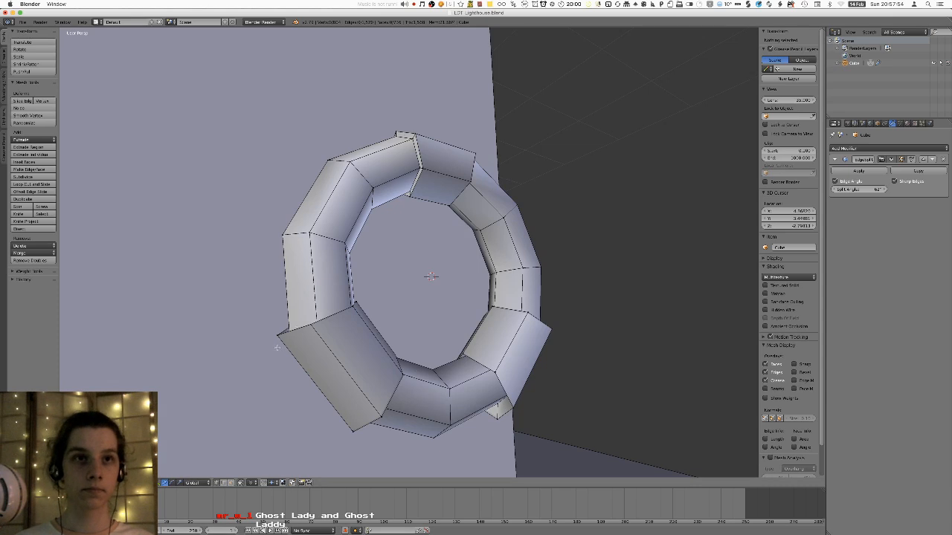
pyautogui.keyDown('alt'); pyautogui.rightClick(305, 329); pyautogui.keyUp('alt')
pyautogui.moveTo(304, 330); pyautogui.dragTo(487, 324, button='middle')
pyautogui.keyDown('alt'); pyautogui.keyDown('shift'); pyautogui.rightClick(526, 314); pyautogui.keyUp('shift'); pyautogui.keyUp('alt')
pyautogui.press('super+z')
pyautogui.keyDown('alt'); pyautogui.keyDown('shift'); pyautogui.rightClick(519, 308); pyautogui.keyUp('shift'); pyautogui.keyUp('alt')
pyautogui.press('g')
pyautogui.press('z')
pyautogui.press('Escape')
pyautogui.click(542, 302)
pyautogui.moveTo(507, 324); pyautogui.dragTo(492, 341, button='middle')
pyautogui.press('g')
pyautogui.press('z')
pyautogui.click(487, 343)
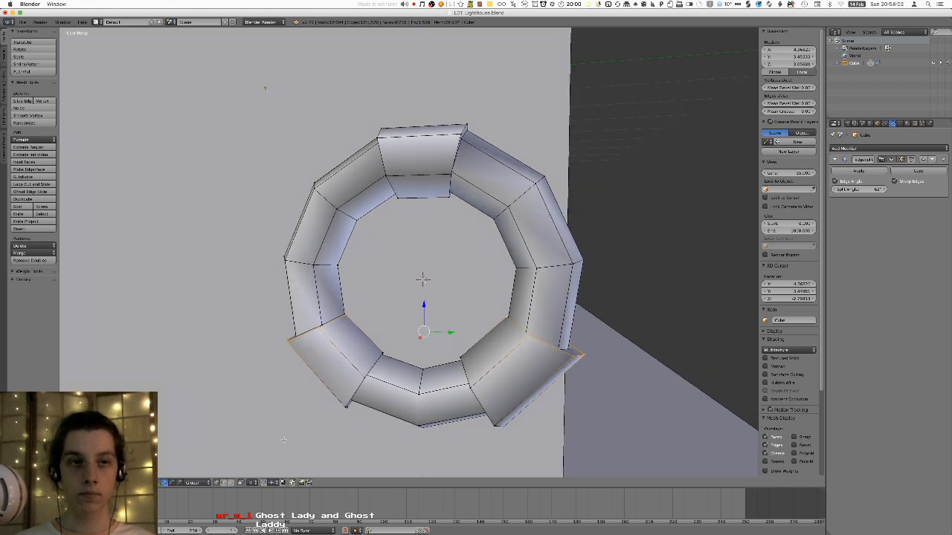
# - Scale the upper edge loops of the two lower bands closer together along Y and adjust their height
pyautogui.press('s')
pyautogui.press('y')
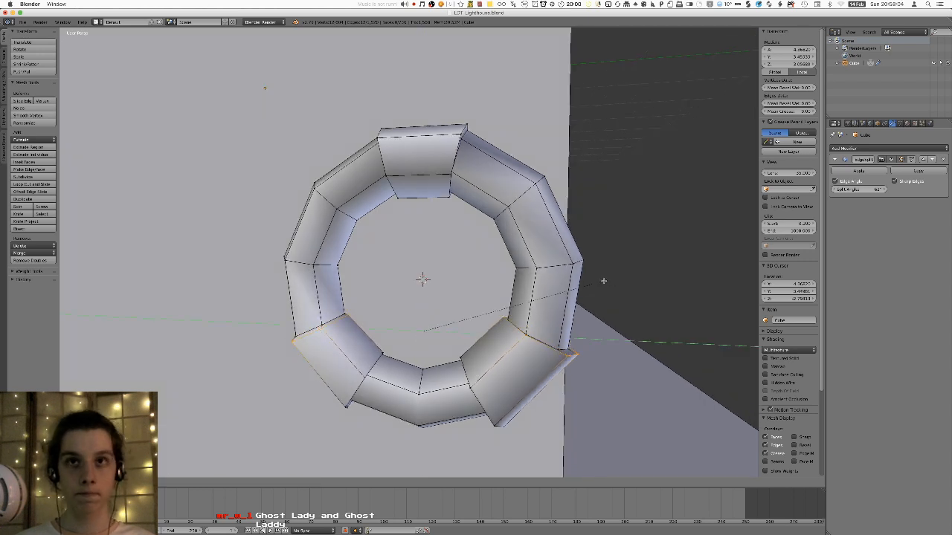
pyautogui.click(568, 279)
pyautogui.moveTo(568, 279); pyautogui.dragTo(525, 339, button='middle')
pyautogui.press('g')
pyautogui.press('z')
pyautogui.press('Tab')
pyautogui.press('Tab')
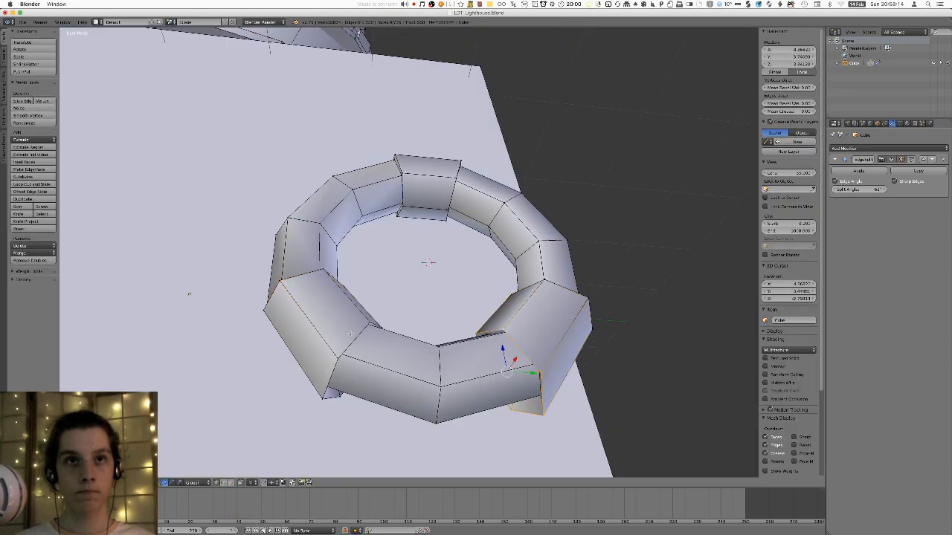
# - Select the lower edge loops of both lower bands and scale them along Y and Z
pyautogui.keyDown('alt'); pyautogui.keyDown('shift'); pyautogui.rightClick(349, 333); pyautogui.keyUp('shift'); pyautogui.keyUp('alt')
pyautogui.moveTo(351, 333); pyautogui.dragTo(374, 356, button='middle')
pyautogui.press('s')
pyautogui.press('x')
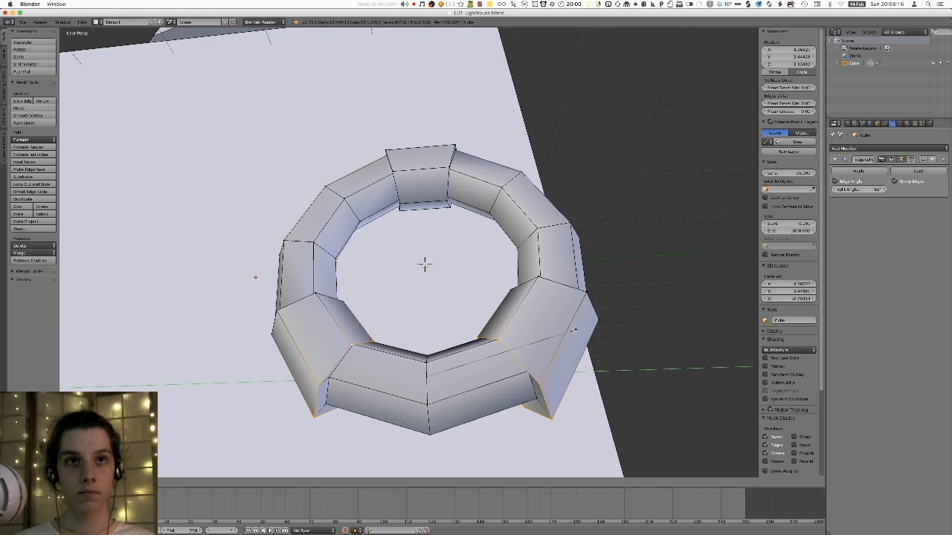
pyautogui.press('s')
pyautogui.press('z')
pyautogui.click(577, 320)
# - Check the shape of the two lower bands on the ring from several distances and angles
pyautogui.moveTo(576, 320); pyautogui.dragTo(567, 331, button='middle')
pyautogui.press('Tab')
pyautogui.scroll(-4, 503, 329)
pyautogui.moveTo(502, 329); pyautogui.dragTo(489, 348, button='middle')
pyautogui.scroll(-3, 483, 344)
pyautogui.moveTo(455, 316)
pyautogui.mouseDown(button='middle')
pyautogui.moveTo(444, 307)
pyautogui.moveTo(447, 319)
pyautogui.mouseUp(button='middle')
pyautogui.scroll(3, 447, 319)
pyautogui.press('Tab')
pyautogui.scroll(4, 448, 319)
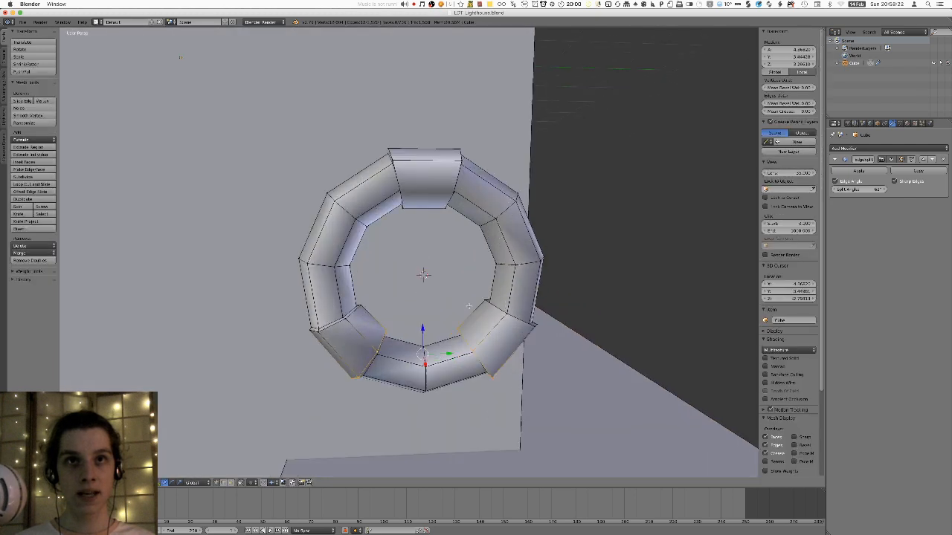
# - Reselect the upper edge loops of the two lower bands, move them down along Z and narrow them along Y
pyautogui.press('a')
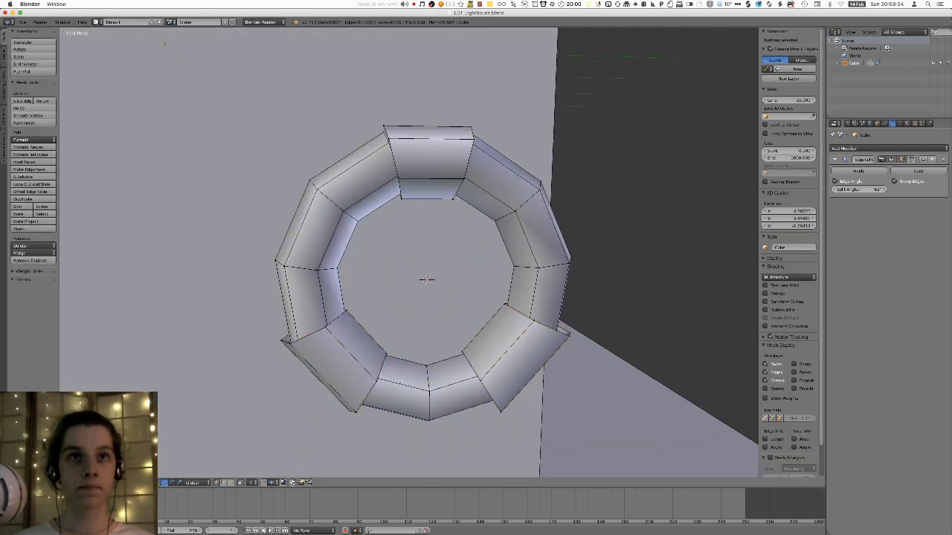
pyautogui.hotkey('ctrl', 'alt', 'shift', 'm')
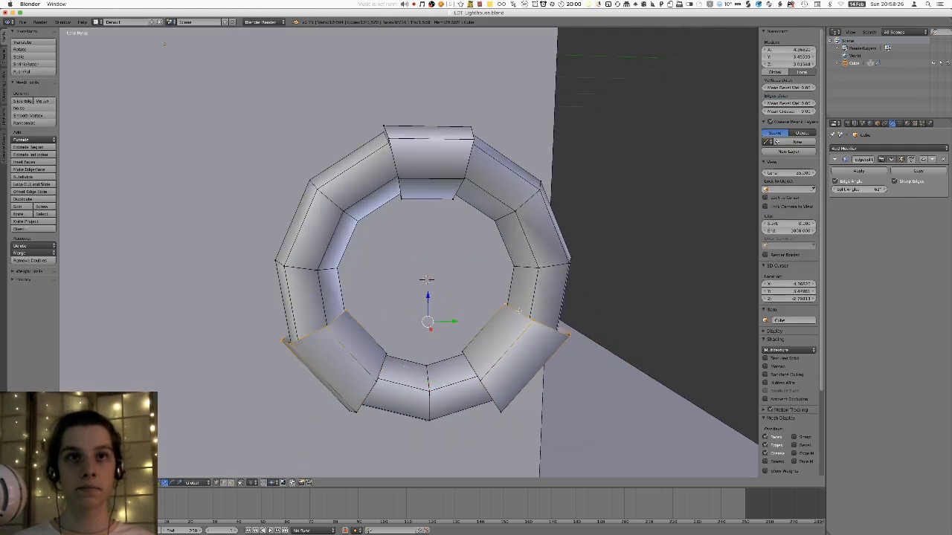
pyautogui.press('g')
pyautogui.press('z')
pyautogui.click(516, 348)
pyautogui.moveTo(516, 348); pyautogui.dragTo(547, 311, button='middle')
pyautogui.press('s')
pyautogui.press('y')
pyautogui.click(540, 333)
pyautogui.press('g')
pyautogui.press('z')
pyautogui.click(548, 317)
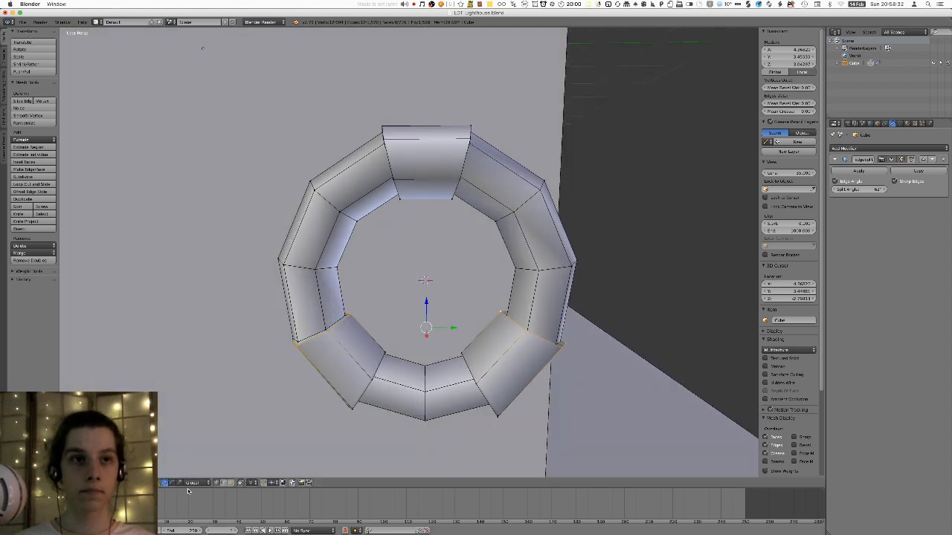
# - Set the pivot to Individual Origins and scale up the upper edge loops of the two lower bands
pyautogui.click(149, 483)
pyautogui.click(161, 450)
pyautogui.click(149, 482)
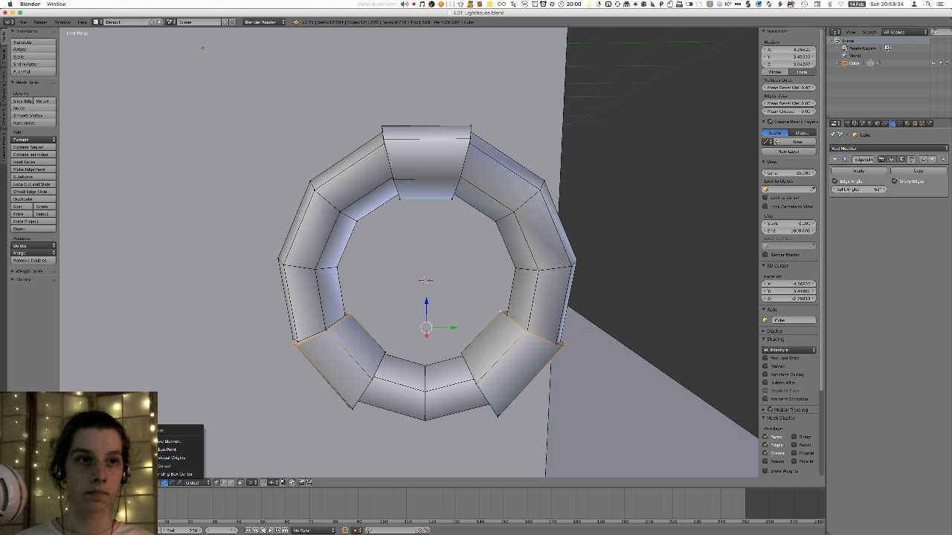
pyautogui.click(173, 458)
pyautogui.press('s')
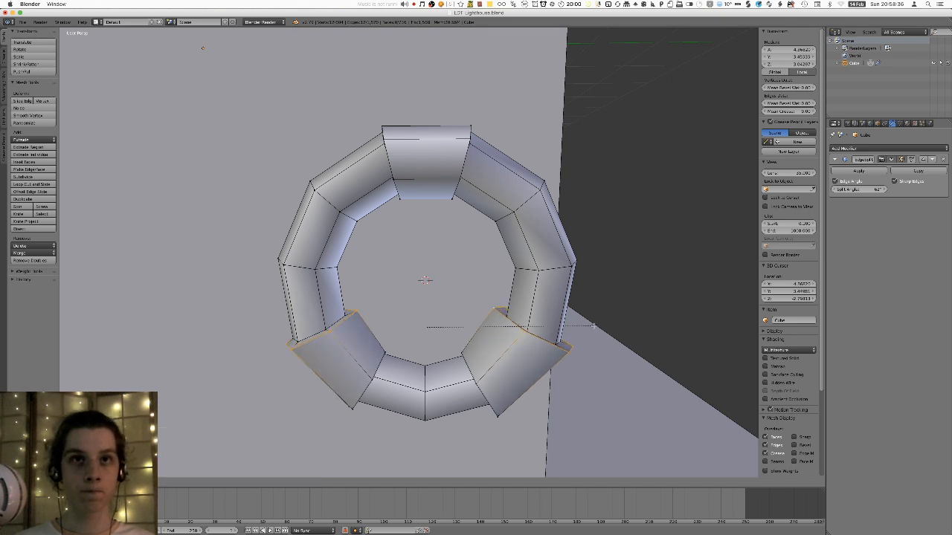
pyautogui.click(594, 326)
# - Select the lower edge loops of the two lower bands and scale them along Y and Z about the median point
pyautogui.press('Tab')
pyautogui.moveTo(593, 327); pyautogui.dragTo(348, 380, button='middle')
pyautogui.press('Tab')
pyautogui.keyDown('alt'); pyautogui.keyDown('shift'); pyautogui.rightClick(339, 393); pyautogui.keyUp('shift'); pyautogui.keyUp('alt')
pyautogui.hotkey('ctrl', 'z')
pyautogui.moveTo(532, 368); pyautogui.dragTo(548, 367, button='middle')
pyautogui.press('s')
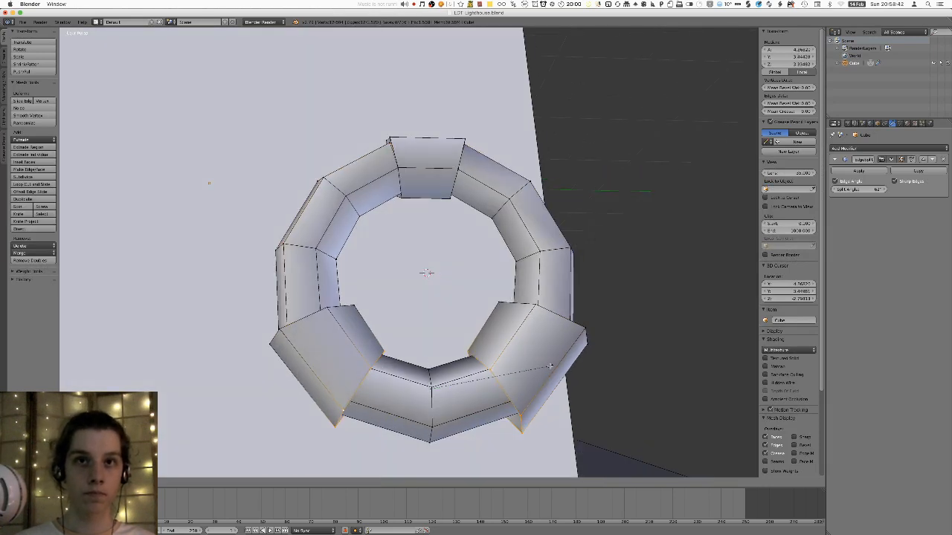
pyautogui.rightClick(550, 366)
pyautogui.click(146, 483)
pyautogui.click(152, 450)
pyautogui.press('s')
pyautogui.press('y')
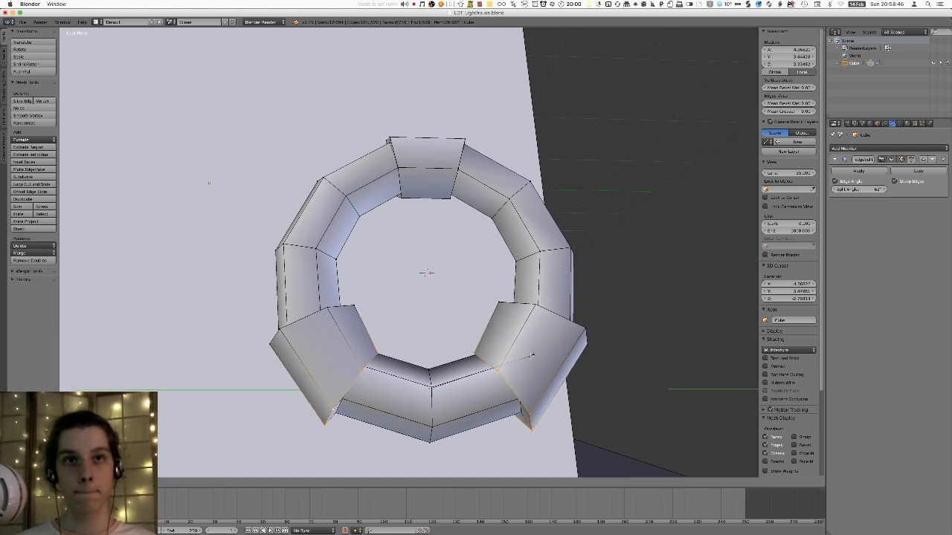
pyautogui.press('z')
pyautogui.click(531, 349)
# - Inspect the finished bands on the ring from several angles, comparing object mode and edit mode
pyautogui.press('Tab')
pyautogui.press('Tab')
pyautogui.scroll(-3, 473, 374)
pyautogui.moveTo(473, 374); pyautogui.dragTo(439, 398, button='middle')
pyautogui.press('a')
pyautogui.scroll(-6, 357, 380)
pyautogui.press('Tab')
pyautogui.moveTo(349, 379); pyautogui.dragTo(431, 317, button='middle')
pyautogui.scroll(7, 420, 302)
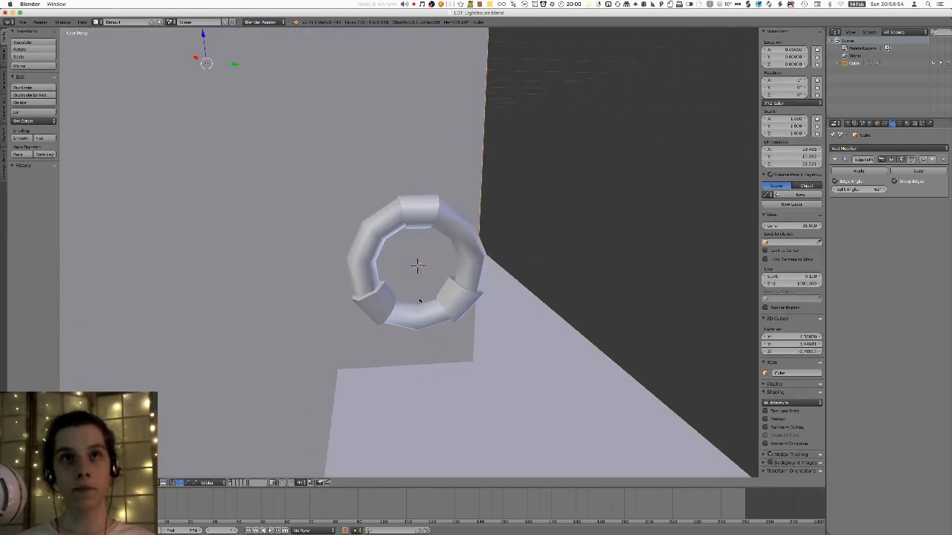
pyautogui.press('Tab')
pyautogui.moveTo(455, 278); pyautogui.dragTo(486, 272, button='middle')
pyautogui.press('Tab')
pyautogui.scroll(-2, 391, 331)
pyautogui.scroll(-1, 372, 327)
pyautogui.press('Tab')
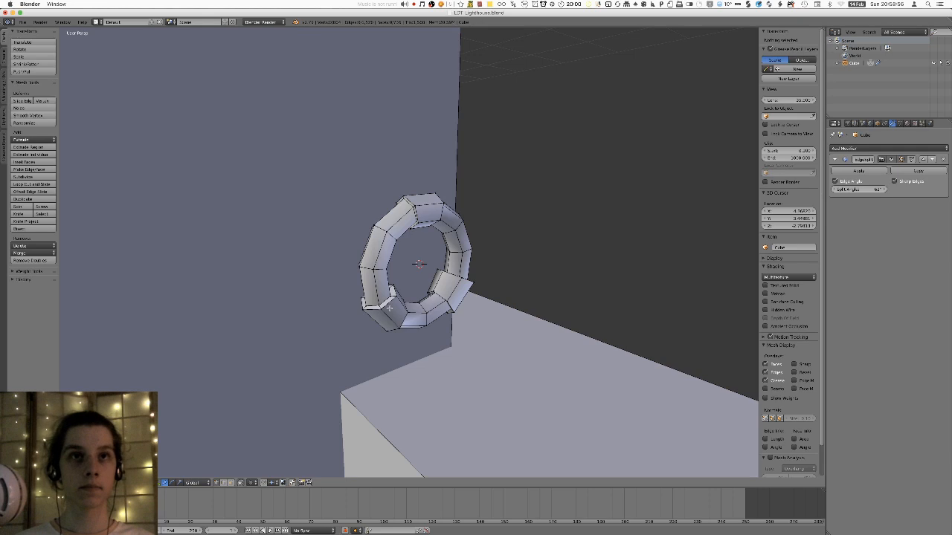
pyautogui.press('Tab')
pyautogui.scroll(-3, 391, 304)
pyautogui.press('Tab')
pyautogui.moveTo(397, 251); pyautogui.dragTo(356, 277, button='middle')
pyautogui.scroll(5, 370, 285)
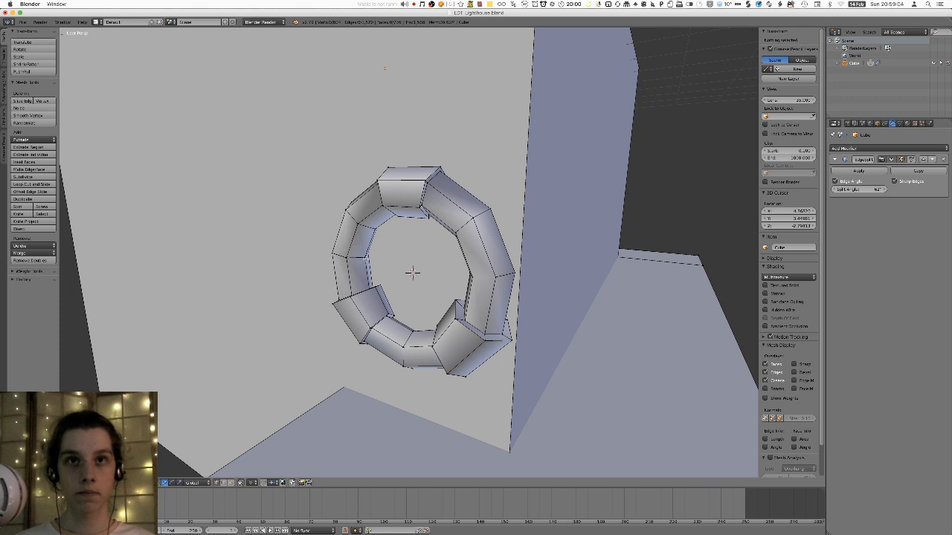
# - Add a torus at the 3D cursor, rotate it 90 degrees about X and scale it down to a small loop
pyautogui.hotkey('shift', 'a')
pyautogui.moveTo(356, 277); pyautogui.dragTo(432, 261, button='middle')
pyautogui.click(375, 230)
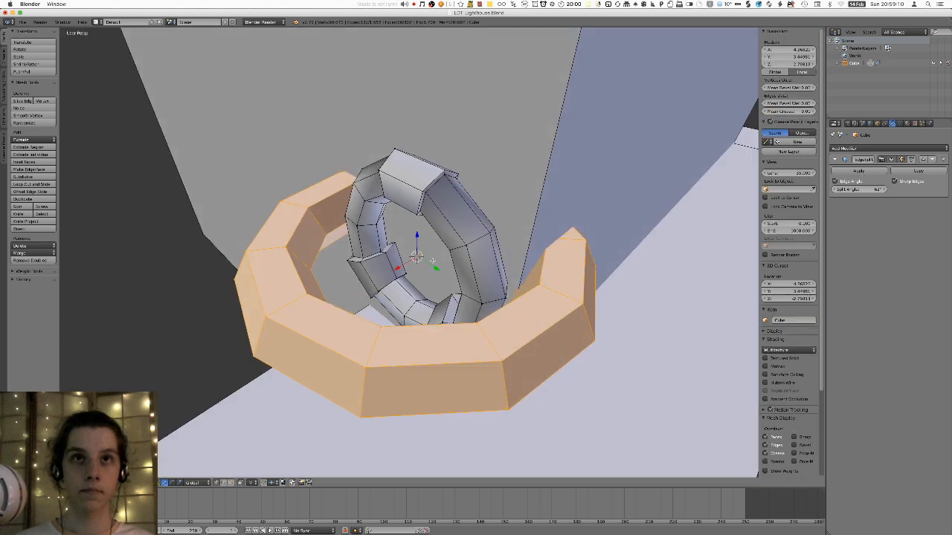
pyautogui.write('rx90')
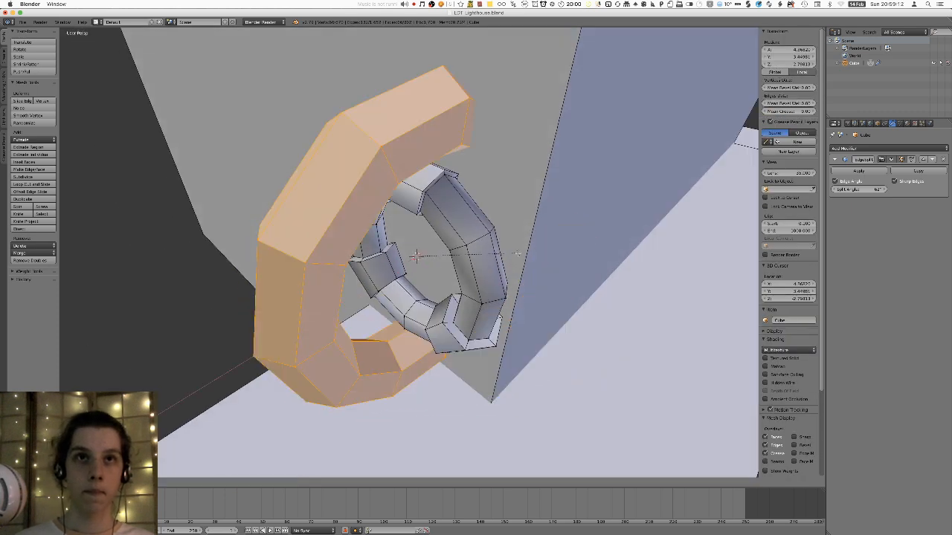
pyautogui.press('Return')
pyautogui.moveTo(518, 254); pyautogui.dragTo(487, 235, button='middle')
pyautogui.press('s')
pyautogui.click(455, 229)
# - Raise the small torus along Z around the life ring's top band and fine-tune its size
pyautogui.press('g')
pyautogui.press('z')
pyautogui.click(493, 157)
pyautogui.press('s')
pyautogui.click(504, 146)
pyautogui.moveTo(486, 141); pyautogui.dragTo(547, 197, button='middle')
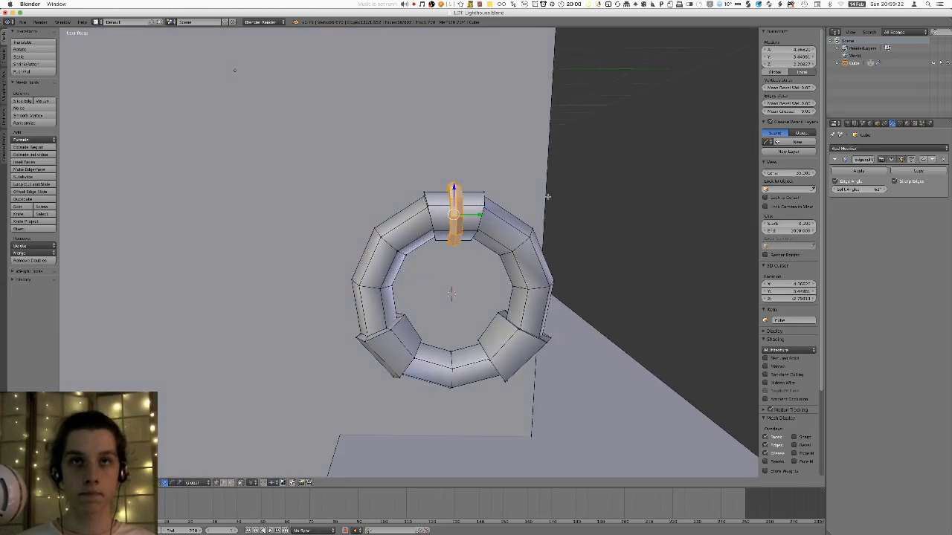
pyautogui.moveTo(547, 197); pyautogui.dragTo(474, 217, button='middle')
pyautogui.press('Tab')
pyautogui.press('Tab')
# - Move the life ring, its bands and the small torus along X away from the wall, and reselect only the small torus
pyautogui.moveTo(401, 239); pyautogui.dragTo(408, 240, button='middle')
pyautogui.press('l')
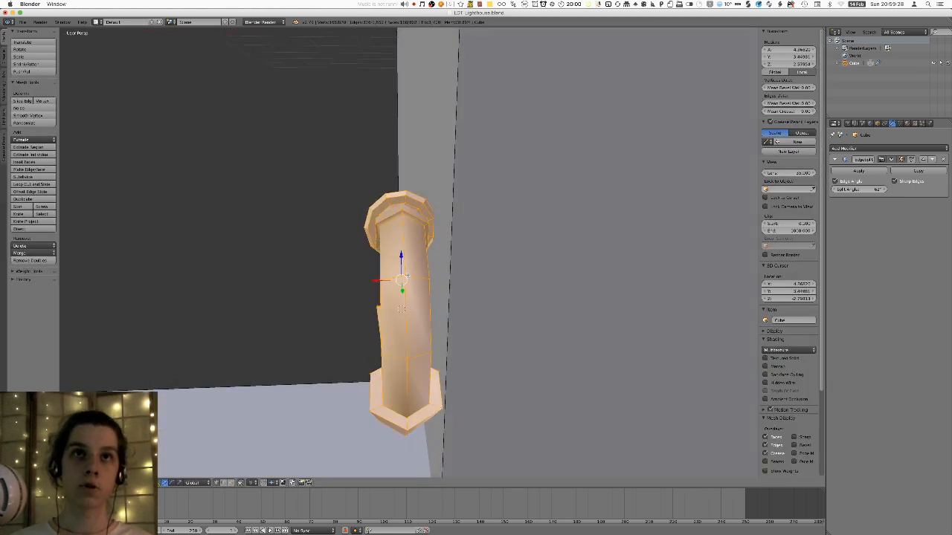
pyautogui.press('x')
pyautogui.click(328, 257)
pyautogui.moveTo(331, 241); pyautogui.dragTo(391, 213, button='middle')
pyautogui.press('a')
pyautogui.press('l')
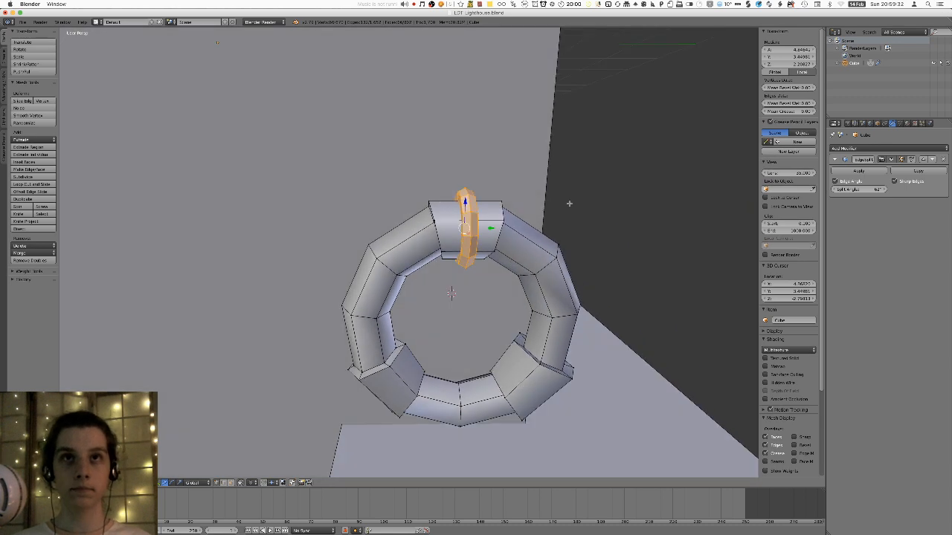
# - Try moving the small torus along Y and Z beside the top band, and undo the moves
pyautogui.press('g')
pyautogui.press('y')
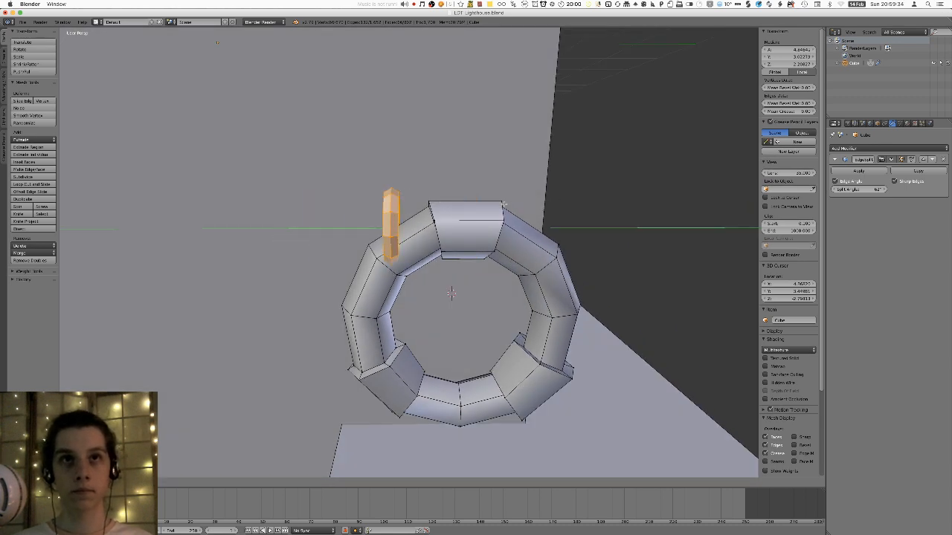
pyautogui.click(529, 204)
pyautogui.press('g')
pyautogui.press('z')
pyautogui.click(531, 203)
pyautogui.moveTo(531, 204); pyautogui.dragTo(561, 207, button='middle')
pyautogui.press('g')
pyautogui.press('z')
pyautogui.hotkey('ctrl', 'z')
pyautogui.moveTo(537, 209); pyautogui.dragTo(441, 238, button='middle')
pyautogui.hotkey('ctrl', 'z')
pyautogui.scroll(-2, 485, 235)
pyautogui.keyDown('shift'); pyautogui.moveTo(411, 204); pyautogui.dragTo(380, 235, button='middle'); pyautogui.keyUp('shift')
pyautogui.scroll(4, 411, 229)
pyautogui.hotkey('shift', 'a')
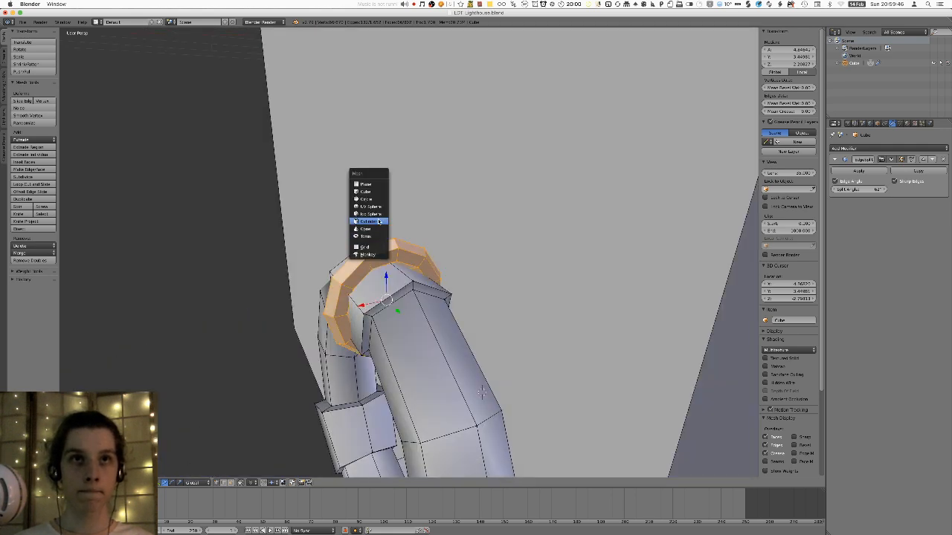
pyautogui.click(379, 222)
pyautogui.scroll(-4, 409, 235)
pyautogui.hotkey('ctrl', 'z')
# - Snap the 3D cursor to the selected small torus, add a cube there and scale it down
pyautogui.hotkey('shift', 's')
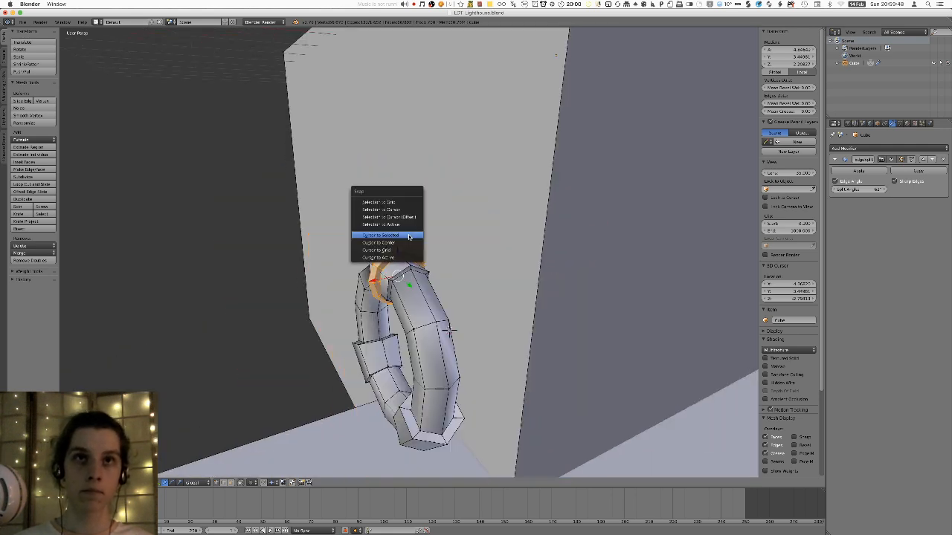
pyautogui.click(409, 237)
pyautogui.hotkey('shift', 'a')
pyautogui.click(407, 207)
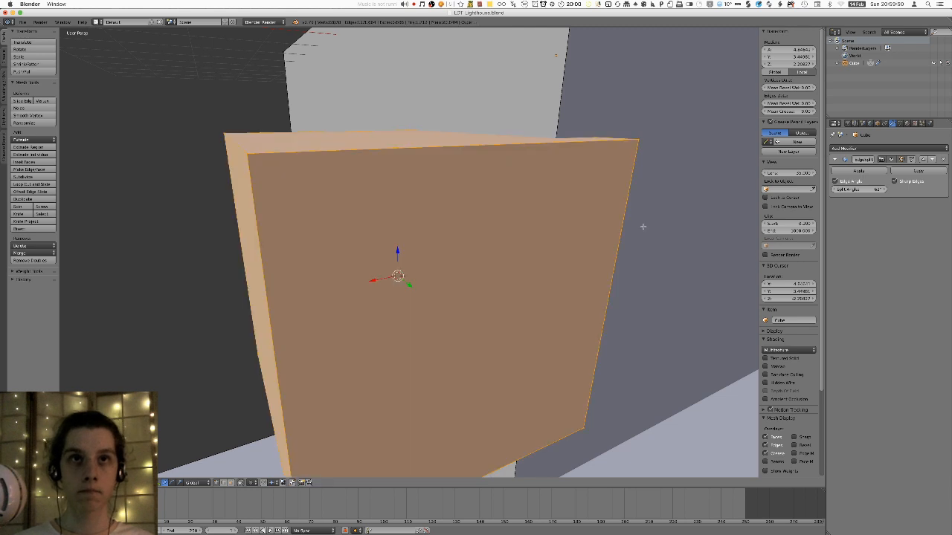
pyautogui.press('s')
pyautogui.click(447, 254)
pyautogui.press('s')
pyautogui.click(458, 246)
# - Raise the cube along Z to the top of the small torus and narrow it in X and Y
pyautogui.press('g')
pyautogui.press('z')
pyautogui.click(487, 224)
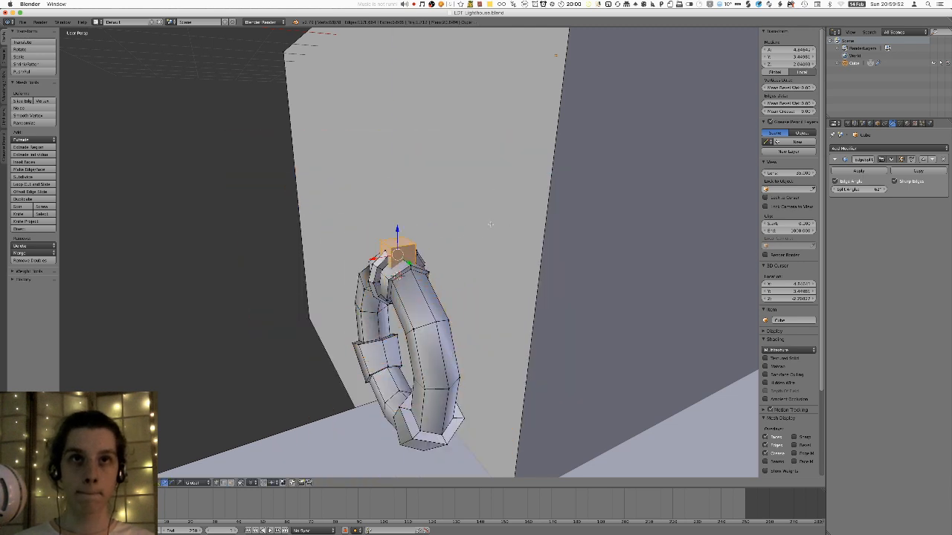
pyautogui.press('s')
pyautogui.hotkey('shift', 'z')
pyautogui.click(413, 241)
pyautogui.press('g')
pyautogui.press('z')
pyautogui.click(416, 231)
# - Refine the narrow post's thickness in X and Y and its height along Z above the small torus
pyautogui.press('s')
pyautogui.hotkey('shift', 'z')
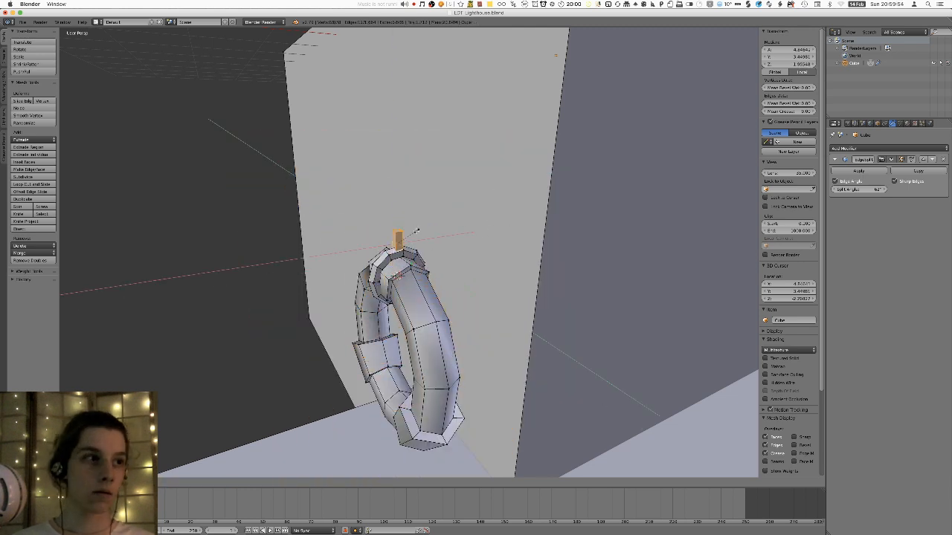
pyautogui.click(425, 229)
pyautogui.press('g')
pyautogui.press('z')
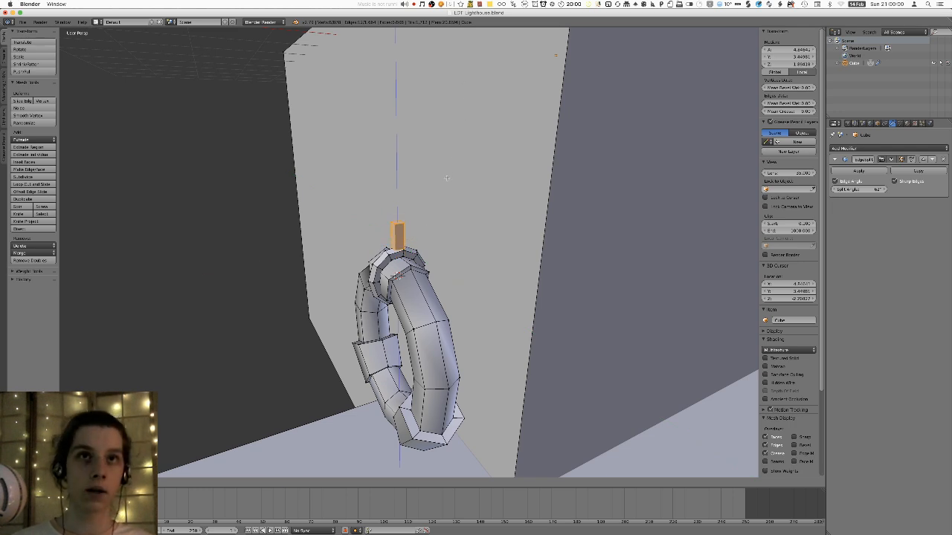
pyautogui.click(433, 217)
pyautogui.press('s')
pyautogui.hotkey('shift', 'z')
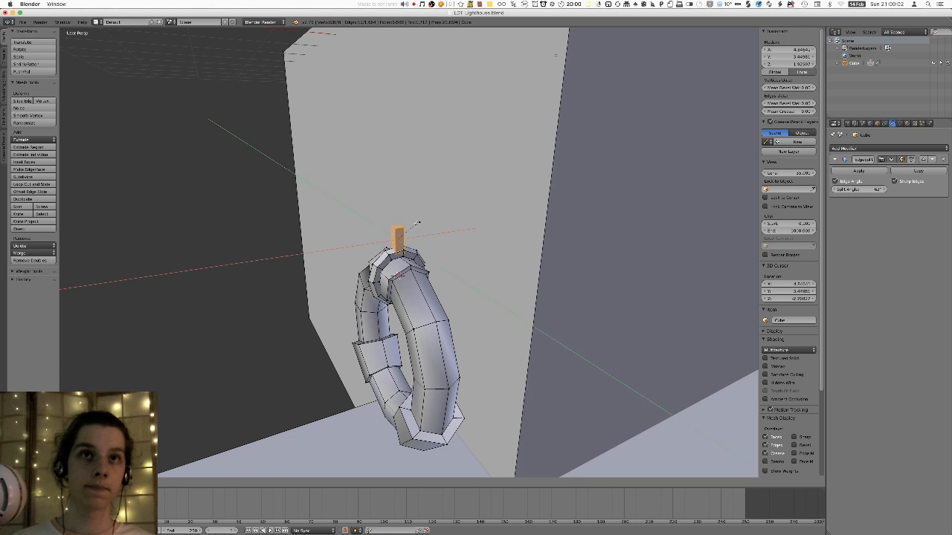
pyautogui.click(411, 225)
# - Switch to face selection and extrude the post's top face a short way upward along Z in front orthographic view
pyautogui.moveTo(413, 191); pyautogui.dragTo(432, 201, button='middle')
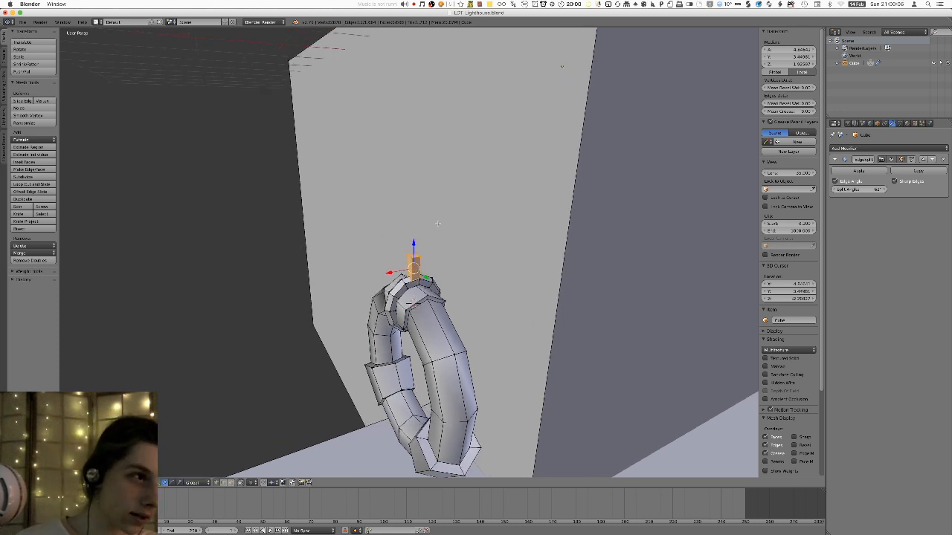
pyautogui.moveTo(437, 218); pyautogui.dragTo(454, 211, button='middle')
pyautogui.scroll(3, 454, 211)
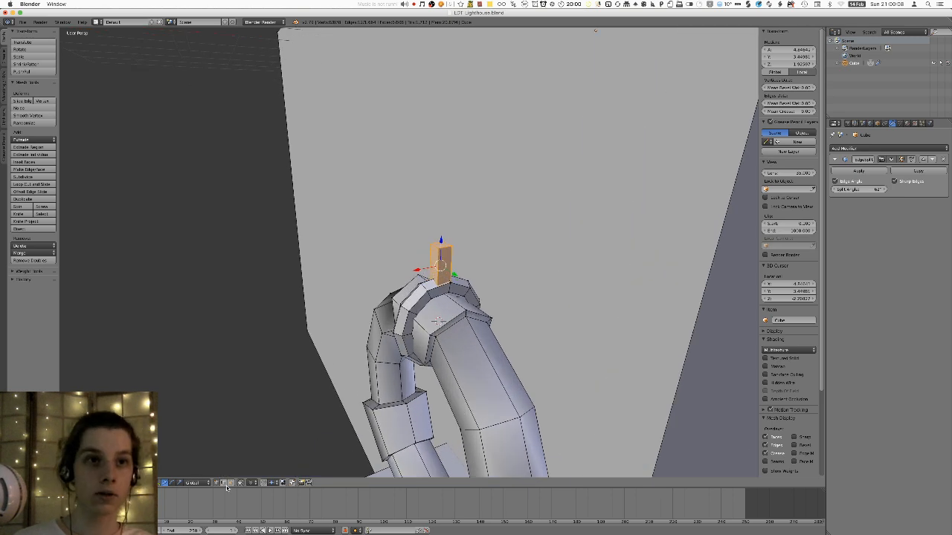
pyautogui.moveTo(456, 272); pyautogui.dragTo(395, 311, button='middle')
pyautogui.moveTo(422, 94); pyautogui.dragTo(692, 35, button='middle')
pyautogui.press('KP_3')
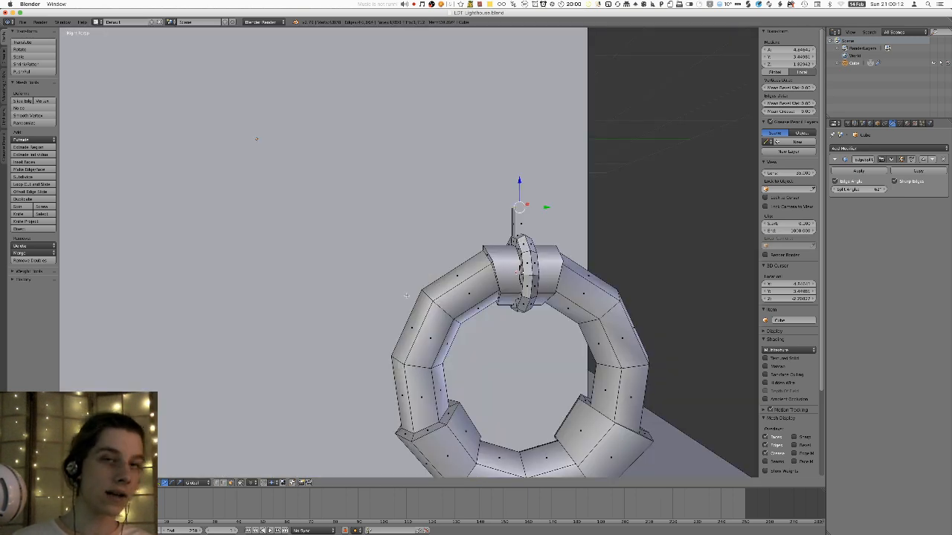
pyautogui.press('KP_5')
pyautogui.press('KP_1')
pyautogui.press('KP_3')
pyautogui.press('KP_1')
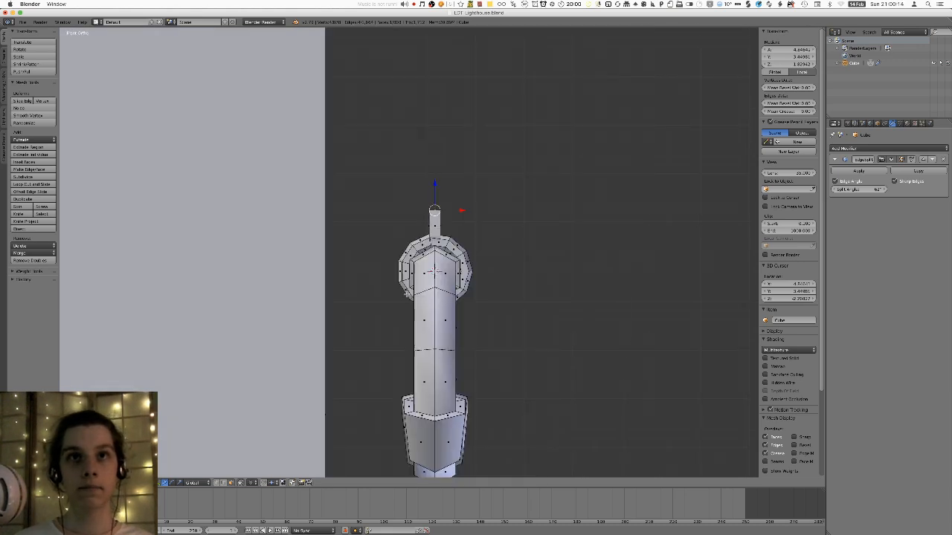
pyautogui.scroll(2, 433, 144)
pyautogui.press('g')
pyautogui.press('z')
pyautogui.click(454, 216)
pyautogui.moveTo(454, 215)
pyautogui.mouseDown(button='middle')
pyautogui.moveTo(462, 216)
pyautogui.moveTo(454, 232)
pyautogui.mouseUp(button='middle')
pyautogui.scroll(5, 424, 244)
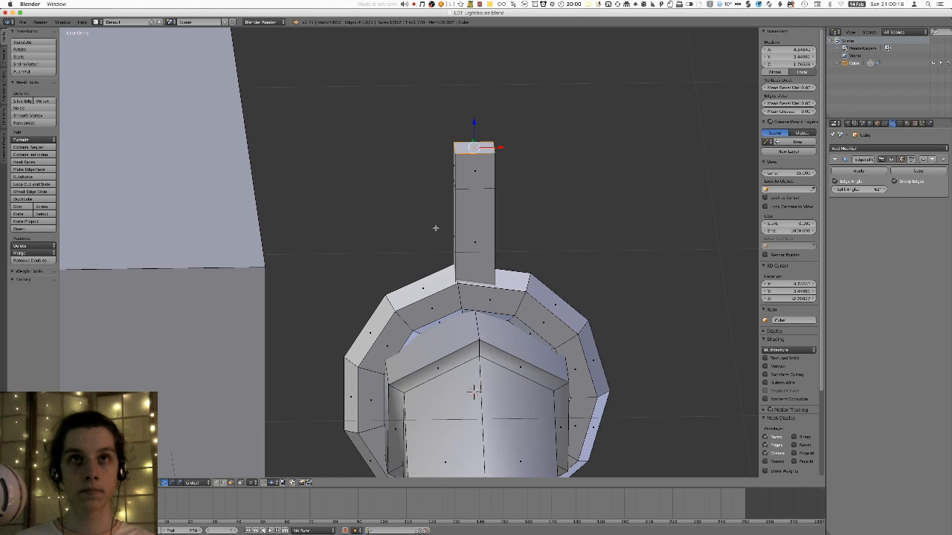
# - Extrude the wall-facing side of the post's top segment along X into an arm, ending with a short extra segment
pyautogui.scroll(5, 424, 244)
pyautogui.rightClick(546, 45)
pyautogui.rightClick(544, 40)
pyautogui.moveTo(530, 61); pyautogui.dragTo(530, 61, button='middle')
pyautogui.press('KP_1')
pyautogui.scroll(-6, 618, 200)
pyautogui.scroll(-4, 370, 250)
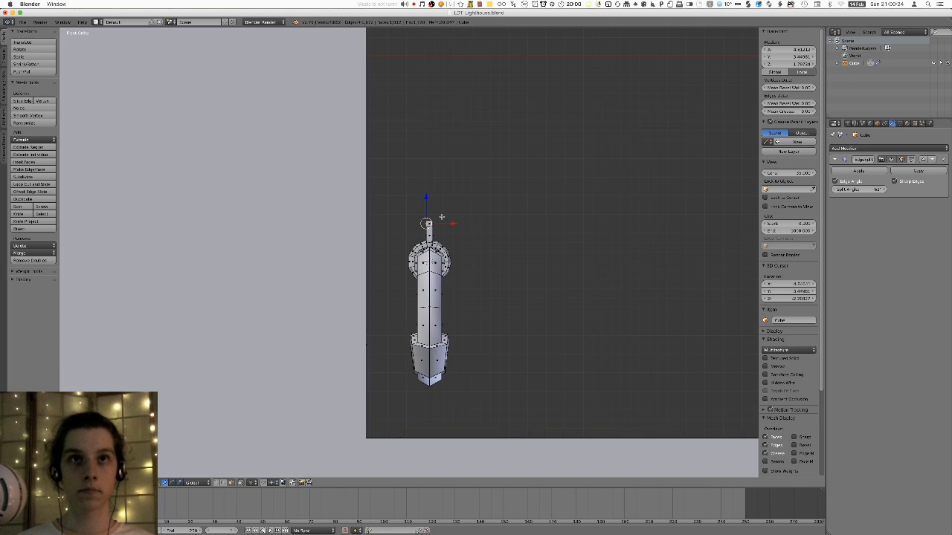
pyautogui.click(456, 223)
pyautogui.press('e')
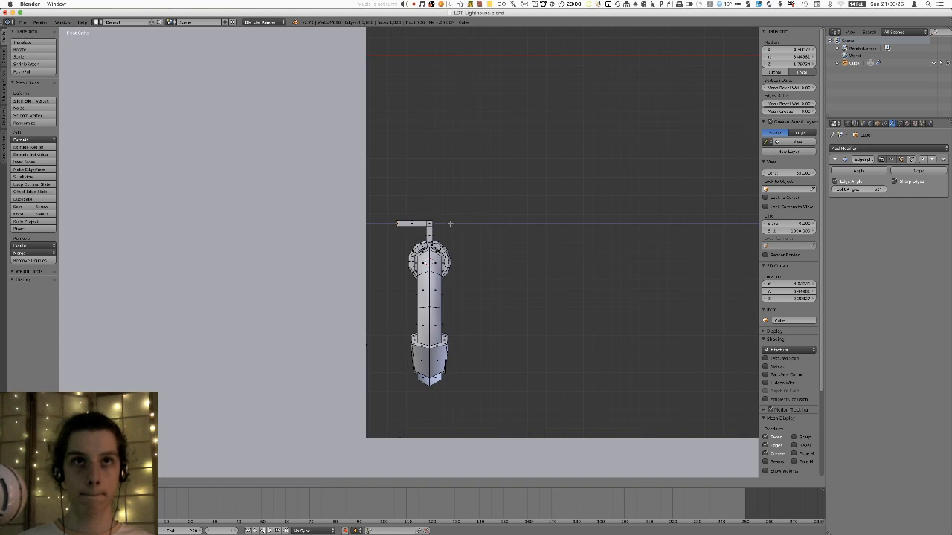
pyautogui.click(464, 219)
# - Extrude the underside of the arm's end segment down along the wall to just below the life ring
pyautogui.scroll(4, 463, 216)
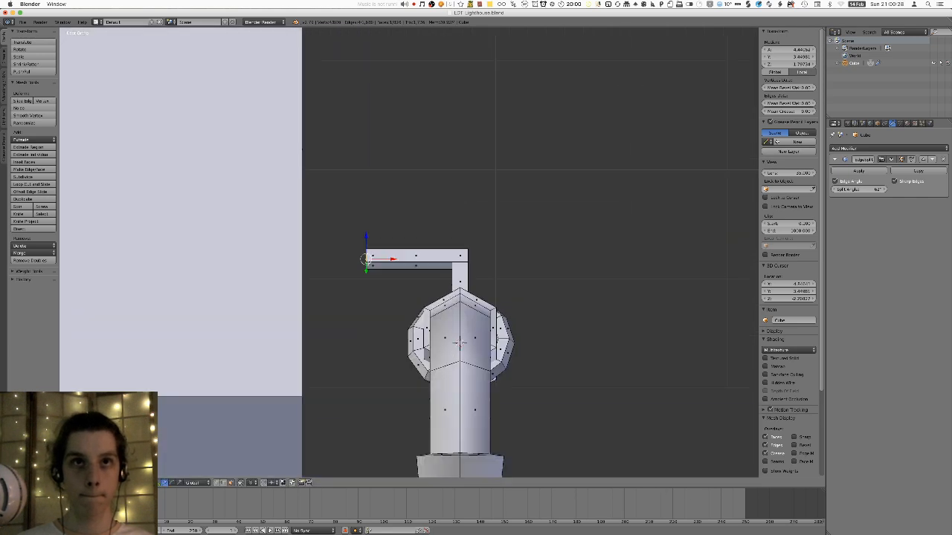
pyautogui.moveTo(382, 224); pyautogui.dragTo(335, 260, button='middle')
pyautogui.scroll(-6, 372, 238)
pyautogui.press('e')
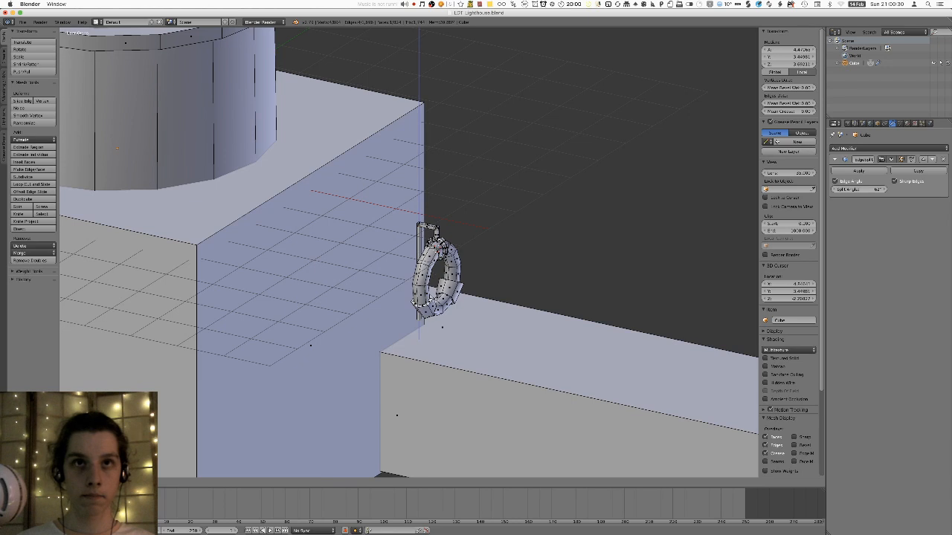
pyautogui.click(439, 323)
pyautogui.moveTo(439, 323); pyautogui.dragTo(449, 273, button='middle')
pyautogui.press('KP_Decimal')
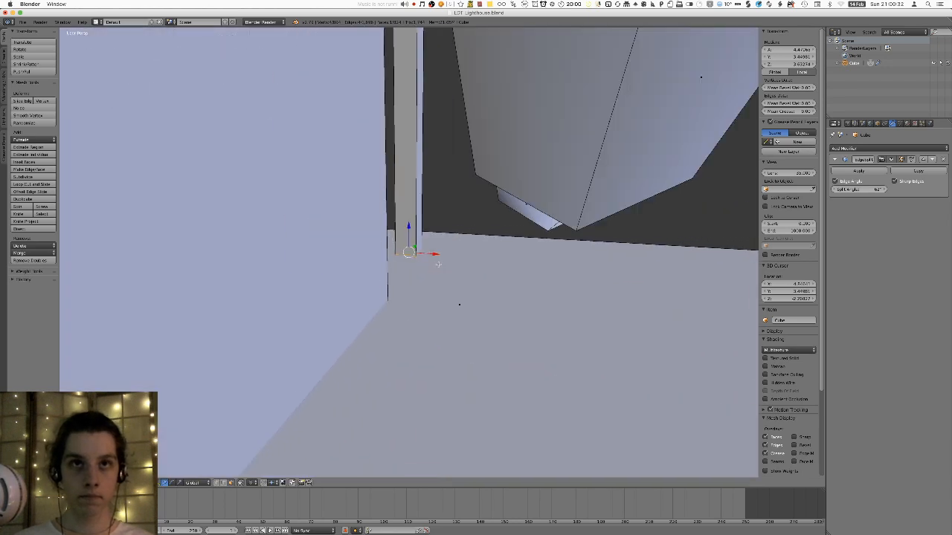
# - Extend the vertical bar's lower end with a short segment and a longer one reaching down toward the ledge
pyautogui.scroll(-2, 455, 242)
pyautogui.press('e')
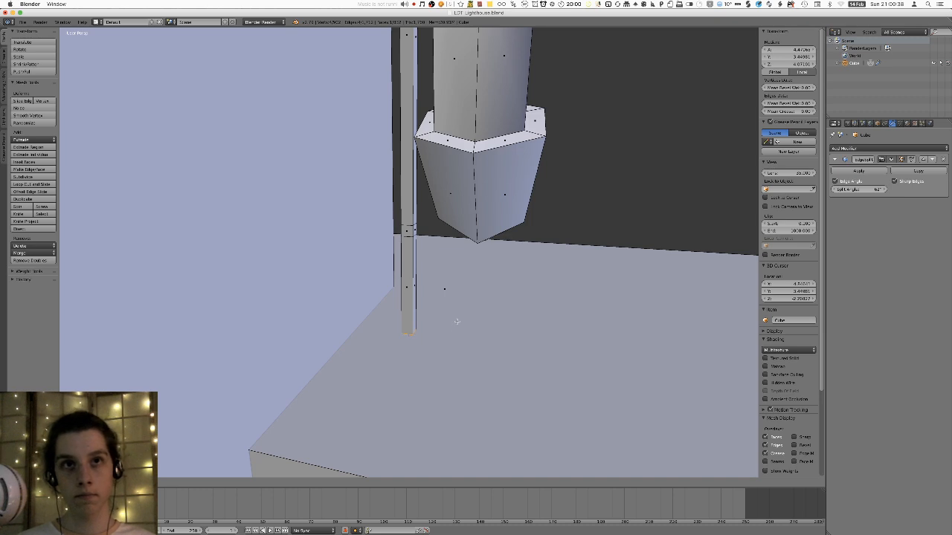
pyautogui.click(457, 333)
# - Select the two opposite side faces of the vertical bar's short segment below the ring
pyautogui.rightClick(409, 231)
pyautogui.moveTo(411, 231); pyautogui.dragTo(290, 221, button='middle')
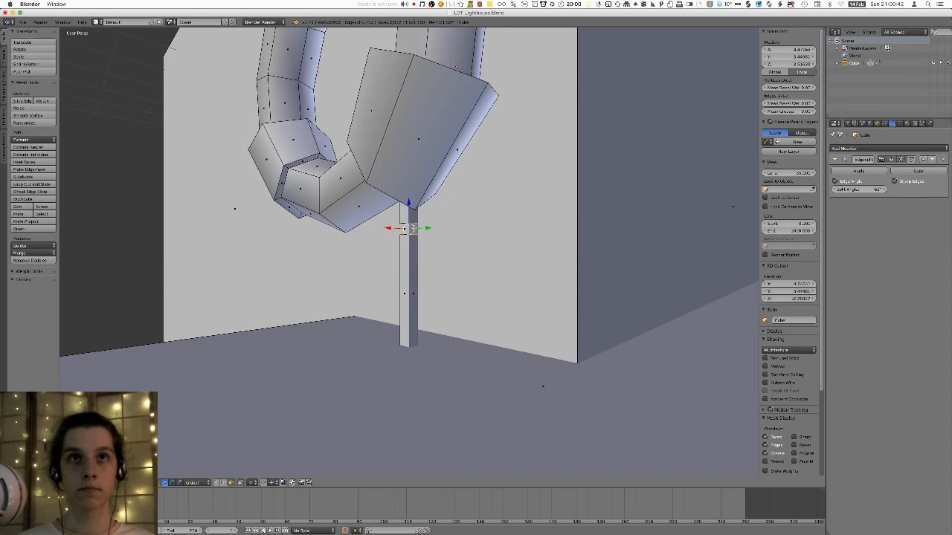
pyautogui.keyDown('shift'); pyautogui.rightClick(415, 228); pyautogui.keyUp('shift')
pyautogui.moveTo(414, 228); pyautogui.dragTo(439, 227, button='middle')
# - Try extruding the short segment's side faces into a wide crossbar along Y and repositioning it, and undo the changes
pyautogui.press('e')
pyautogui.rightClick(437, 227)
pyautogui.press('s')
pyautogui.press('y')
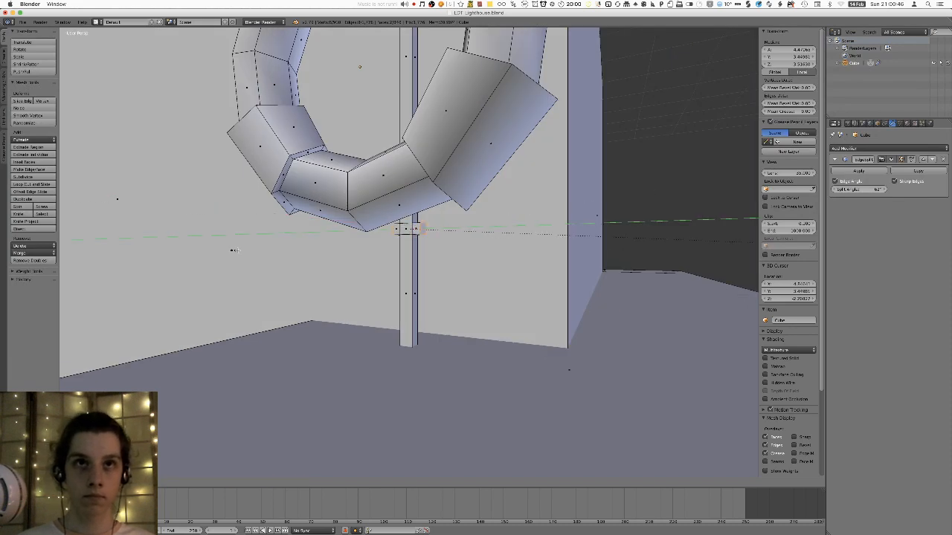
pyautogui.click(355, 122)
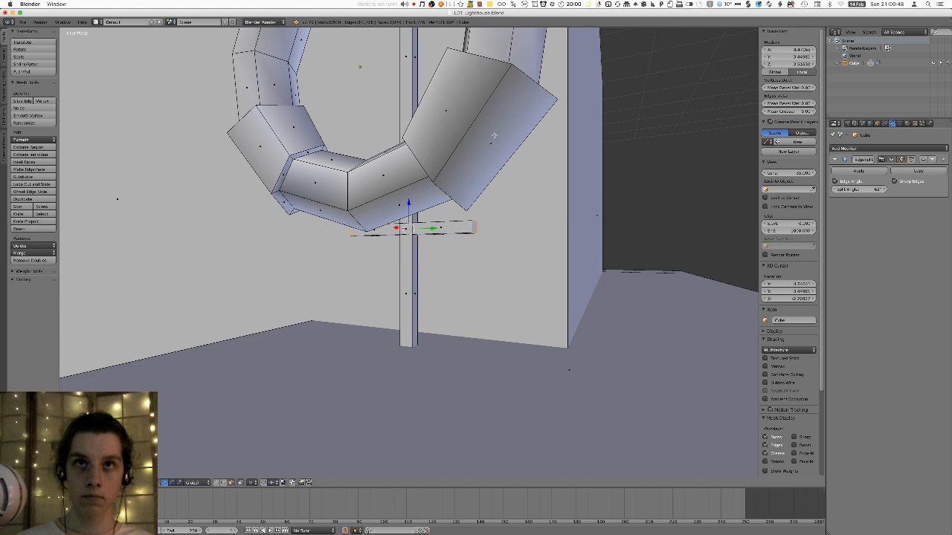
pyautogui.moveTo(355, 122); pyautogui.dragTo(510, 149, button='middle')
pyautogui.press('g')
pyautogui.press('z')
pyautogui.click(510, 263)
pyautogui.moveTo(509, 263); pyautogui.dragTo(544, 265, button='middle')
pyautogui.press('x')
pyautogui.click(538, 266)
pyautogui.hotkey('ctrl', 'z')
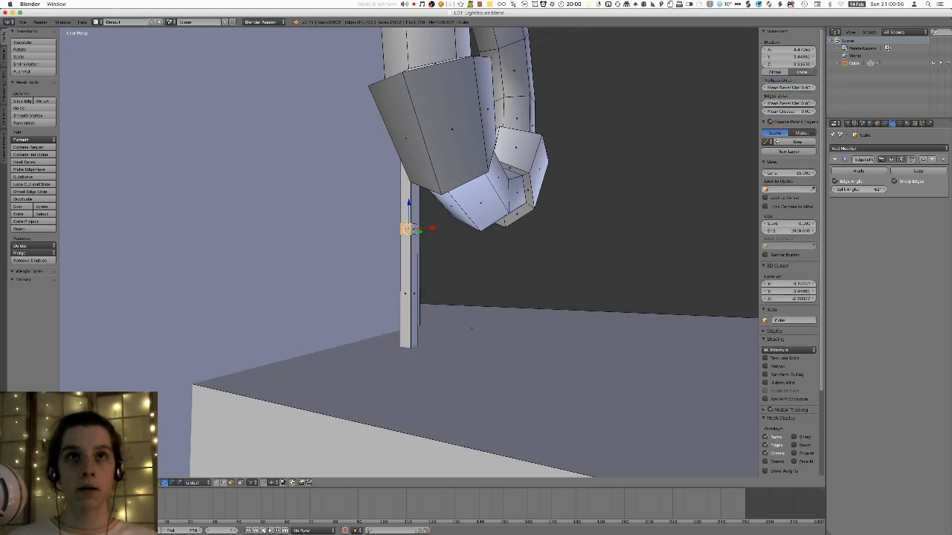
# - Extrude the short segment's two side faces in place and scale them along Y into a short crossbar
pyautogui.moveTo(541, 238); pyautogui.dragTo(470, 231, button='middle')
pyautogui.press('e')
pyautogui.press('Escape')
pyautogui.press('s')
pyautogui.press('Escape')
pyautogui.press('s')
pyautogui.press('y')
pyautogui.click(478, 231)
pyautogui.press('e')
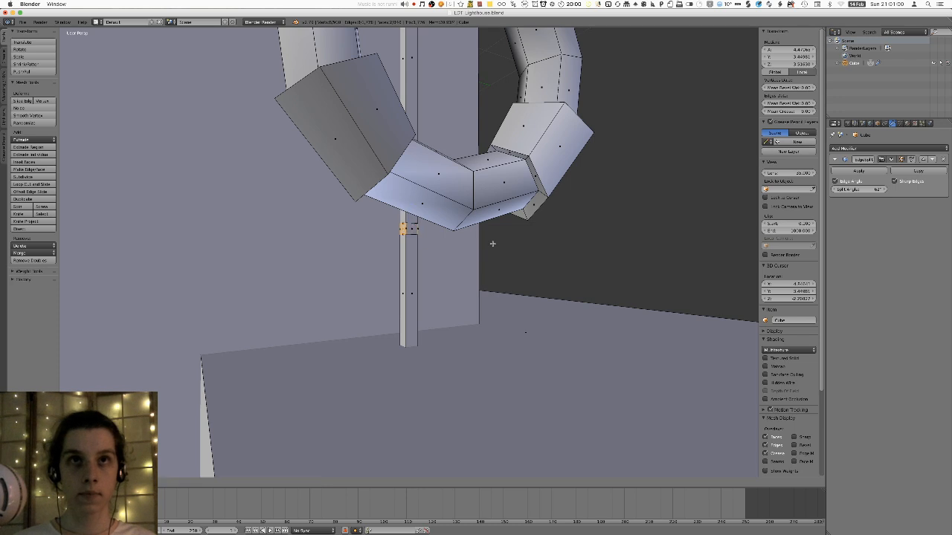
pyautogui.press('Escape')
# - Rotate the crossbar's -Y end face in right orthographic view so it slants inward toward the bottom
pyautogui.rightClick(379, 230)
pyautogui.rightClick(386, 230)
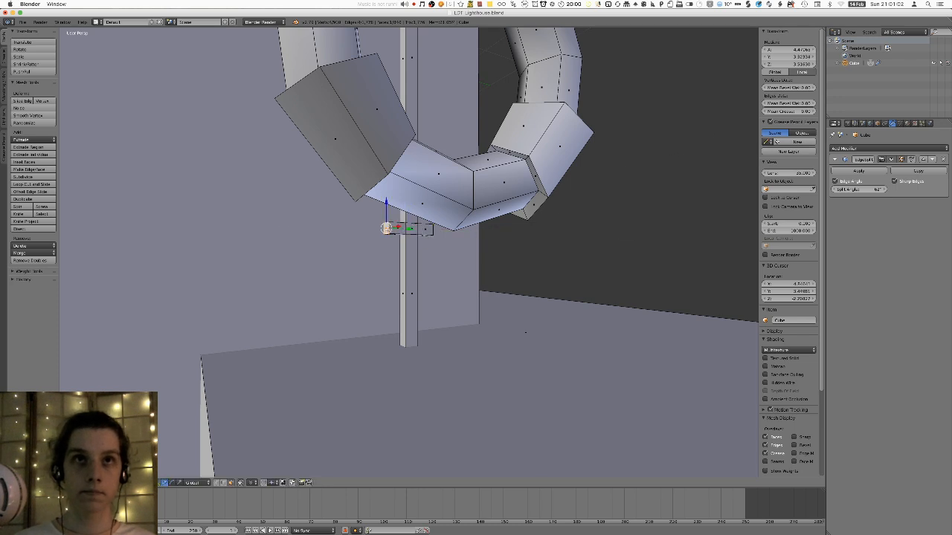
pyautogui.scroll(4, 472, 223)
pyautogui.moveTo(473, 223); pyautogui.dragTo(455, 217, button='middle')
pyautogui.press('KP_1')
pyautogui.press('KP_3')
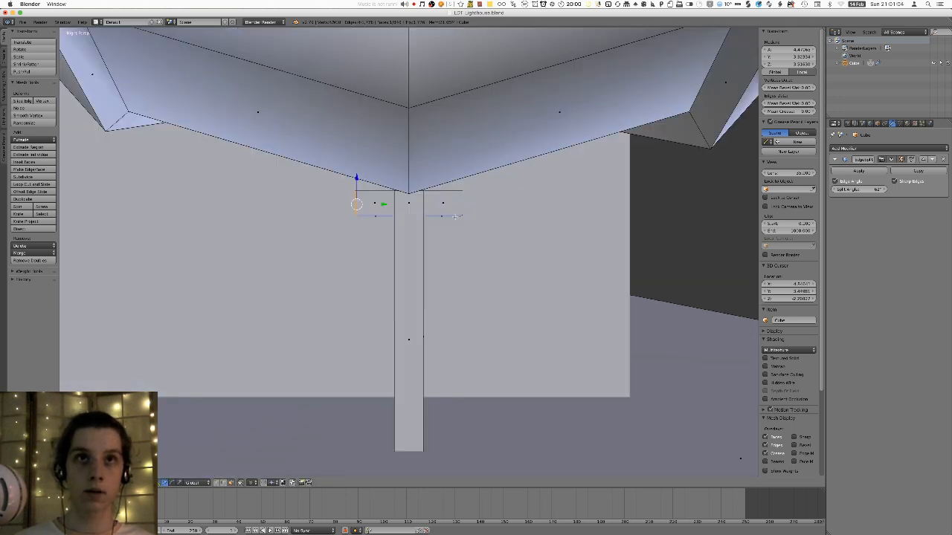
pyautogui.press('KP_5')
pyautogui.press('s')
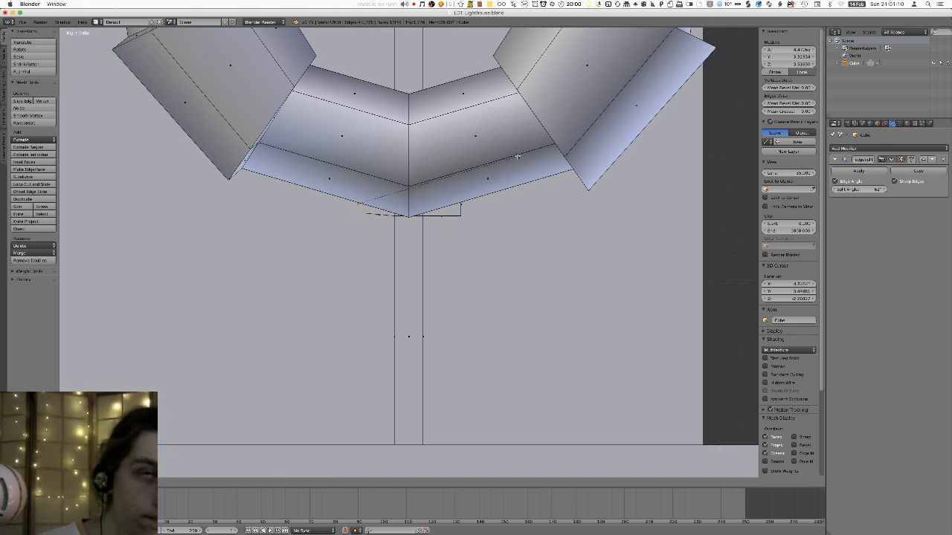
pyautogui.click(518, 157)
pyautogui.moveTo(518, 156); pyautogui.dragTo(475, 182, button='middle')
# - Rotate the crossbar's +Y end face the opposite way in right view to mirror the other end's slant
pyautogui.rightClick(455, 207)
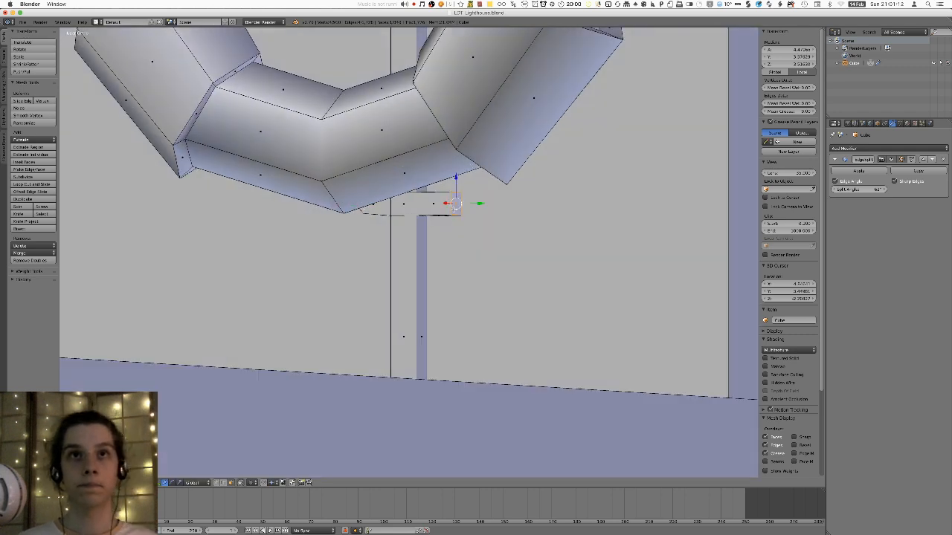
pyautogui.press('KP_3')
pyautogui.press('r')
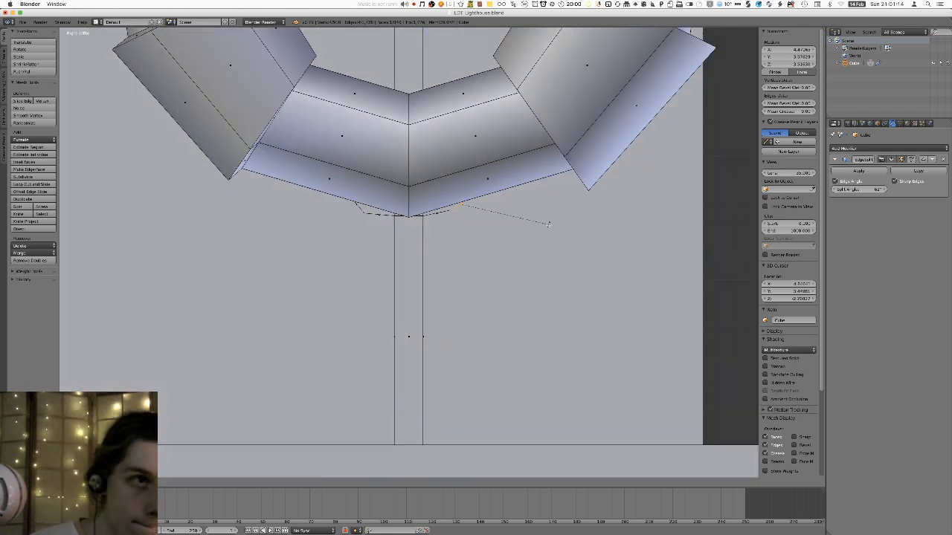
pyautogui.click(556, 192)
pyautogui.moveTo(556, 192); pyautogui.dragTo(482, 188, button='middle')
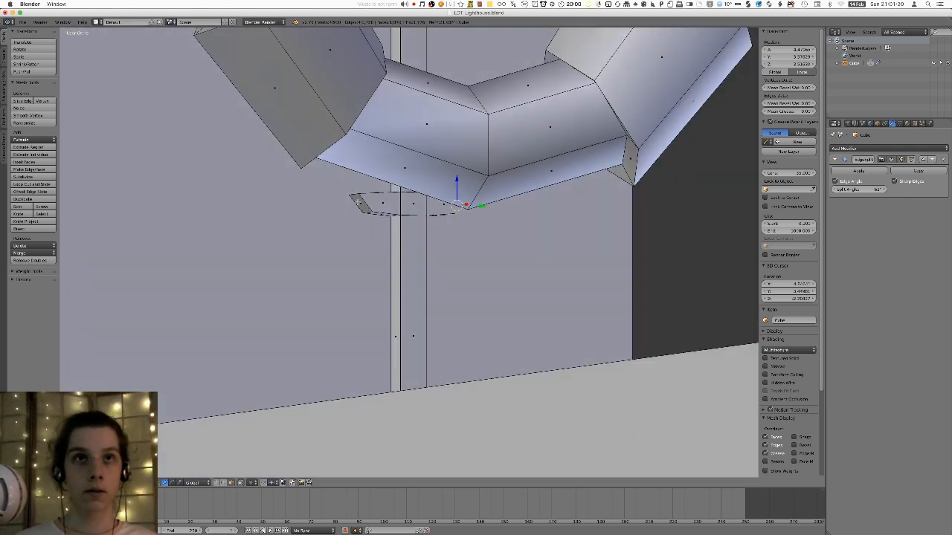
# - Lower the crossbar's two end faces so both arms slope downward, and extrude the -Y end face down toward the walkway as a leg
pyautogui.press('r')
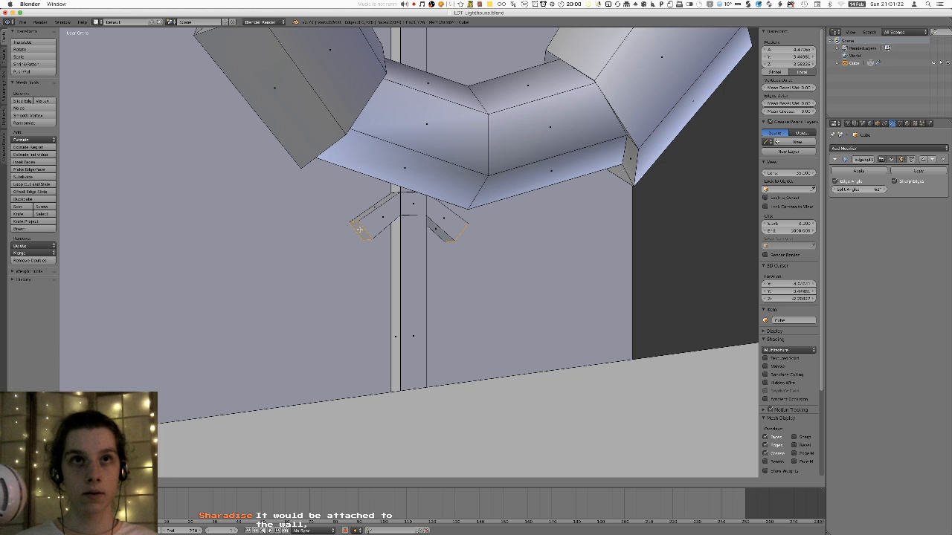
pyautogui.click(359, 229)
pyautogui.moveTo(360, 230); pyautogui.dragTo(422, 281, button='middle')
pyautogui.rightClick(360, 232)
pyautogui.scroll(-3, 365, 235)
pyautogui.press('e')
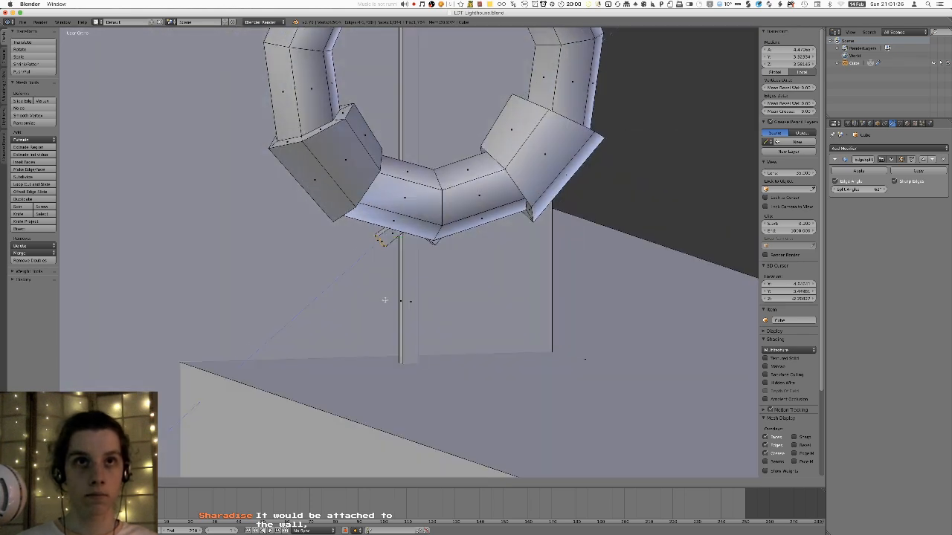
pyautogui.click(370, 318)
# - Extrude the crossbar's +Y end face down to the walkway to form the matching second leg
pyautogui.moveTo(371, 317); pyautogui.dragTo(440, 281, button='middle')
pyautogui.rightClick(432, 240)
pyautogui.press('e')
pyautogui.click(563, 355)
# - Examine the life ring, its loop and the legged stand from several sides in perspective view
pyautogui.press('Tab')
pyautogui.scroll(-4, 563, 355)
pyautogui.moveTo(563, 355); pyautogui.dragTo(372, 181, button='middle')
pyautogui.press('Tab')
pyautogui.scroll(-4, 536, 264)
pyautogui.scroll(3, 459, 238)
pyautogui.scroll(3, 460, 238)
pyautogui.scroll(2, 468, 239)
pyautogui.scroll(-6, 446, 267)
pyautogui.press('Tab')
pyautogui.scroll(4, 344, 186)
pyautogui.press('KP_5')
pyautogui.keyDown('shift'); pyautogui.moveTo(411, 114); pyautogui.dragTo(440, 239, button='middle'); pyautogui.keyUp('shift')
pyautogui.scroll(-2, 440, 239)
pyautogui.moveTo(440, 239); pyautogui.dragTo(478, 236, button='middle')
pyautogui.press('space')
pyautogui.press('Return')
pyautogui.scroll(4, 398, 255)
pyautogui.keyDown('shift'); pyautogui.moveTo(504, 127); pyautogui.dragTo(455, 197, button='middle'); pyautogui.keyUp('shift')
pyautogui.keyDown('shift'); pyautogui.moveTo(365, 289); pyautogui.dragTo(423, 230, button='middle'); pyautogui.keyUp('shift')
pyautogui.scroll(-6, 350, 231)
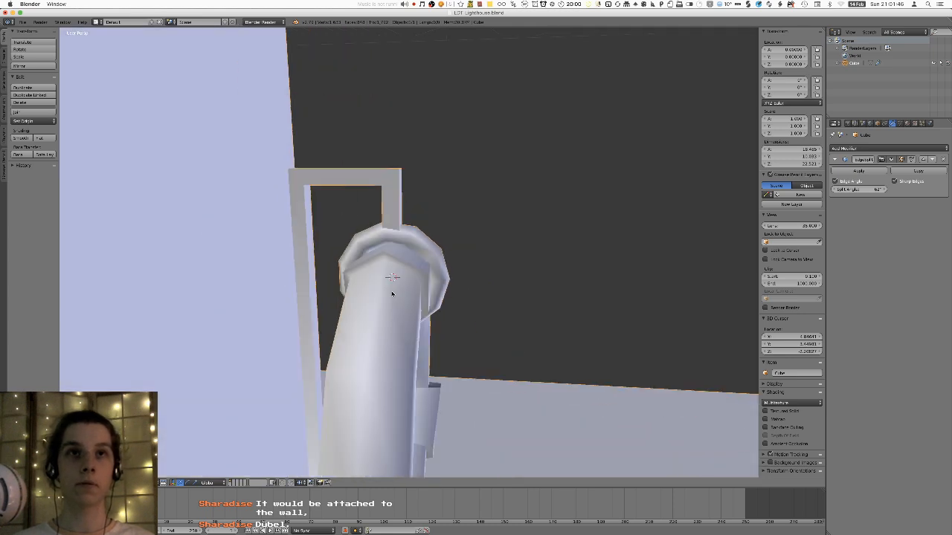
pyautogui.moveTo(349, 230); pyautogui.dragTo(447, 244, button='middle')
pyautogui.scroll(8, 446, 263)
pyautogui.scroll(-3, 395, 251)
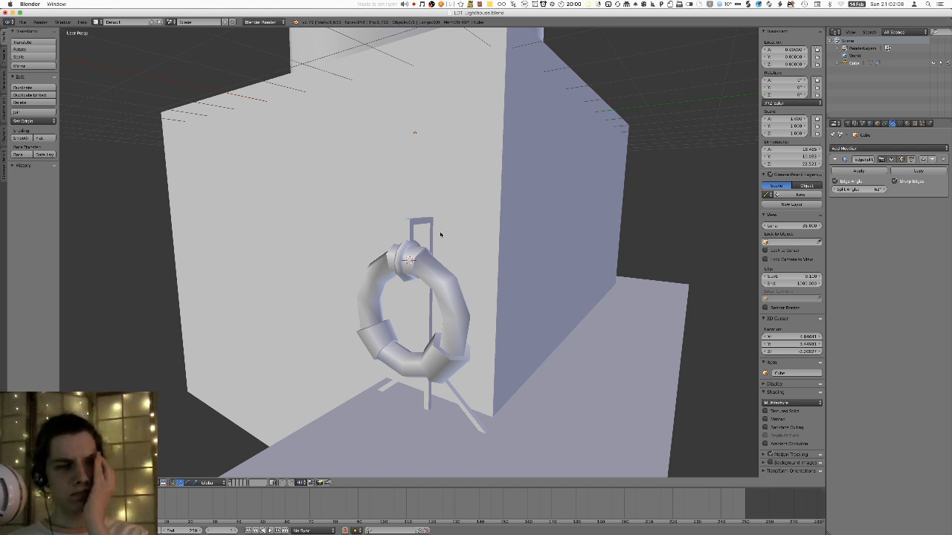
# - Try moving the top outer corner edge of the stand within the XZ plane to chamfer the corner, and undo it
pyautogui.moveTo(437, 228); pyautogui.dragTo(418, 255, button='middle')
pyautogui.scroll(6, 419, 230)
pyautogui.press('Tab')
pyautogui.rightClick(407, 261)
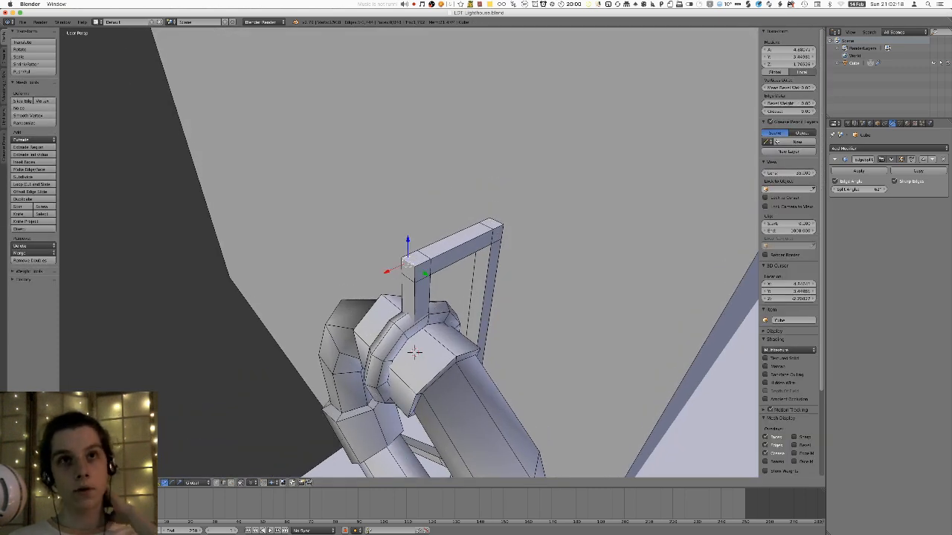
pyautogui.press('KP_Decimal')
pyautogui.moveTo(528, 358); pyautogui.dragTo(551, 299, button='middle')
pyautogui.press('g')
pyautogui.hotkey('shift', 'y')
pyautogui.click(530, 293)
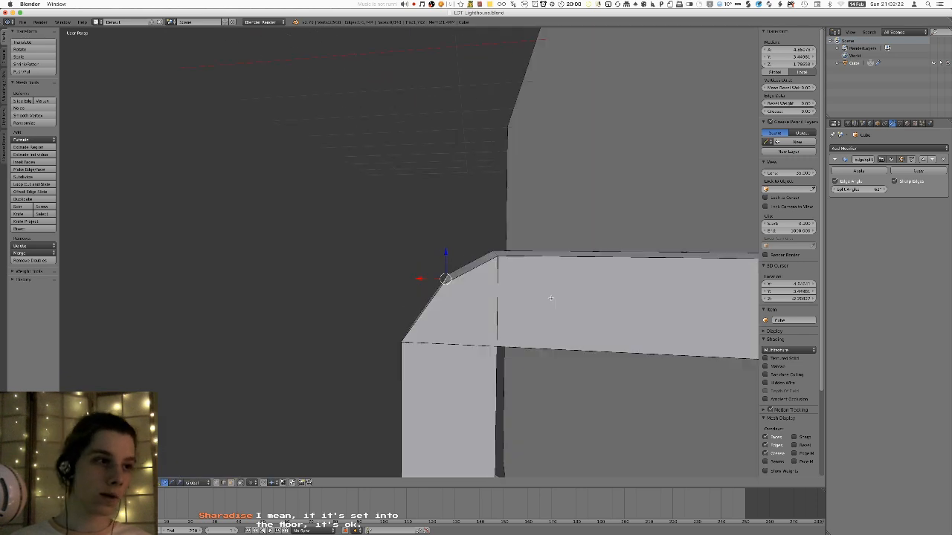
pyautogui.scroll(-3, 541, 298)
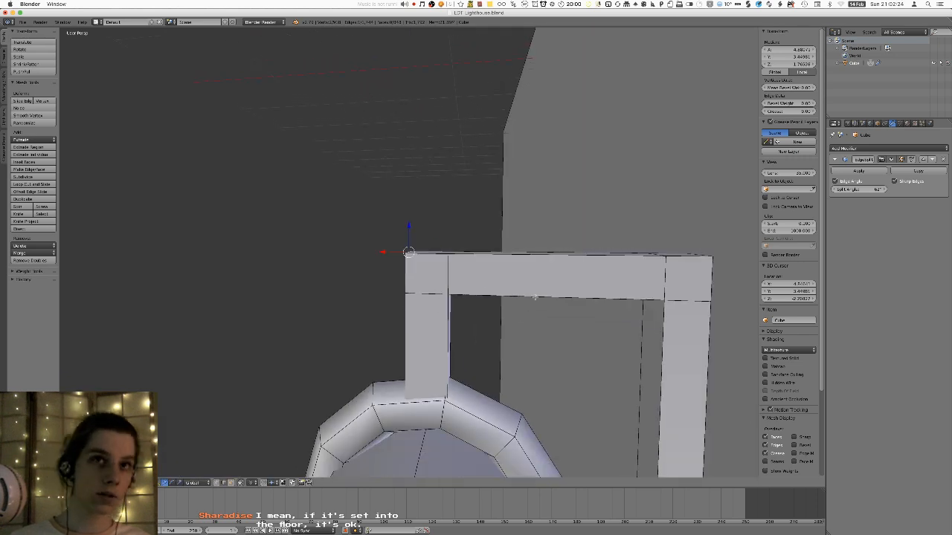
# - Examine the stand's legs on the walkway and how the stand reads against the whole lighthouse
pyautogui.scroll(-11, 534, 297)
pyautogui.keyDown('shift'); pyautogui.moveTo(536, 296); pyautogui.dragTo(450, 269, button='middle'); pyautogui.keyUp('shift')
pyautogui.scroll(6, 450, 269)
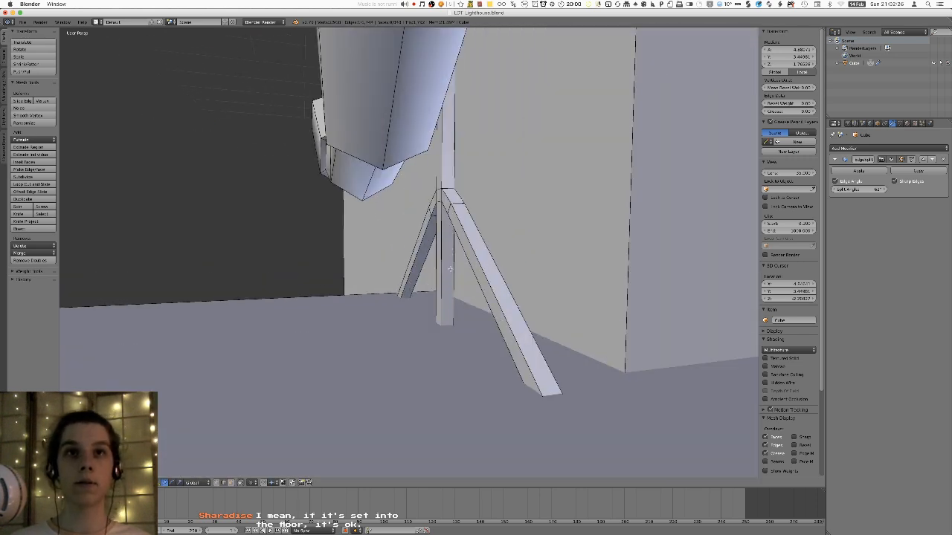
pyautogui.scroll(-8, 450, 268)
pyautogui.press('Tab')
pyautogui.scroll(-5, 512, 261)
pyautogui.moveTo(491, 245); pyautogui.dragTo(446, 223, button='middle')
# - Select the whole lighthouse mesh and unwrap it with Smart UV Project in the Default layout
pyautogui.press('Tab')
pyautogui.press('z')
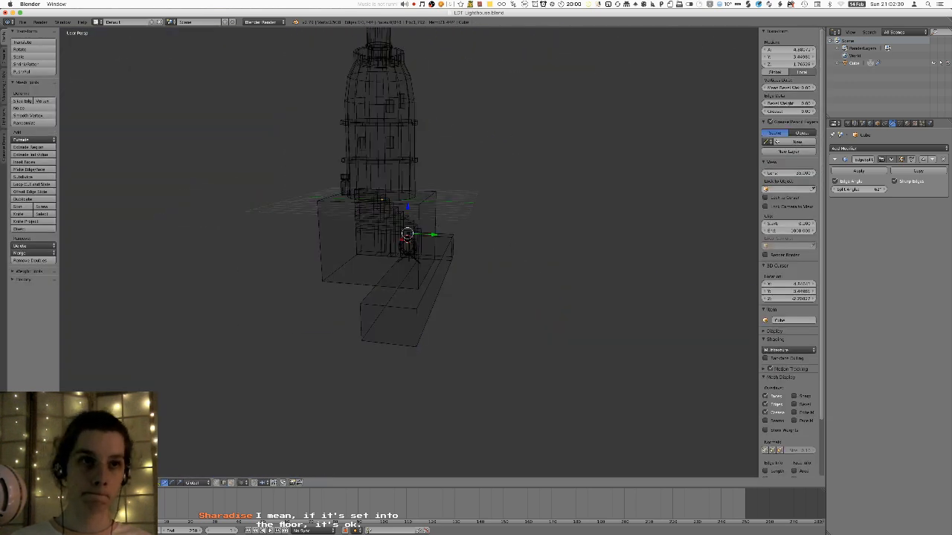
pyautogui.press('z')
pyautogui.press('a')
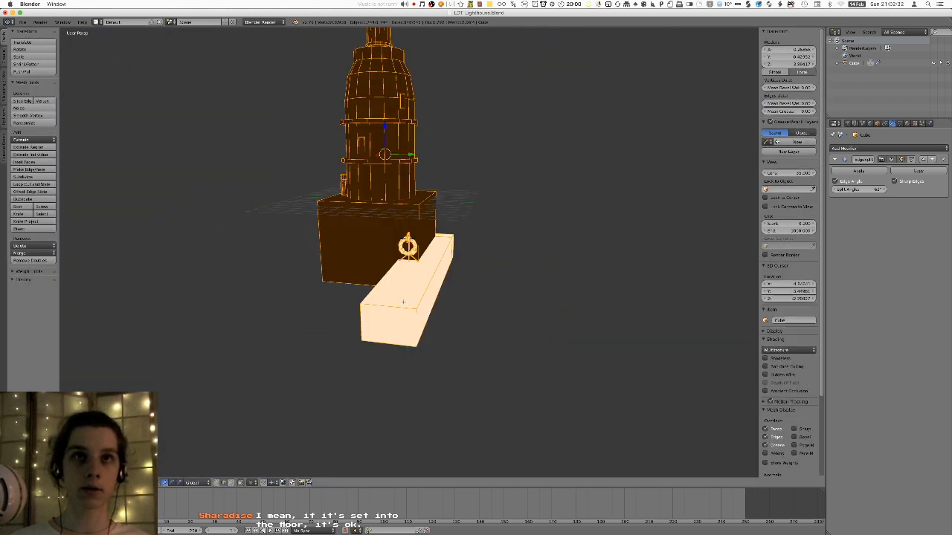
pyautogui.moveTo(403, 301); pyautogui.dragTo(413, 287, button='middle')
pyautogui.press('u')
pyautogui.click(411, 289)
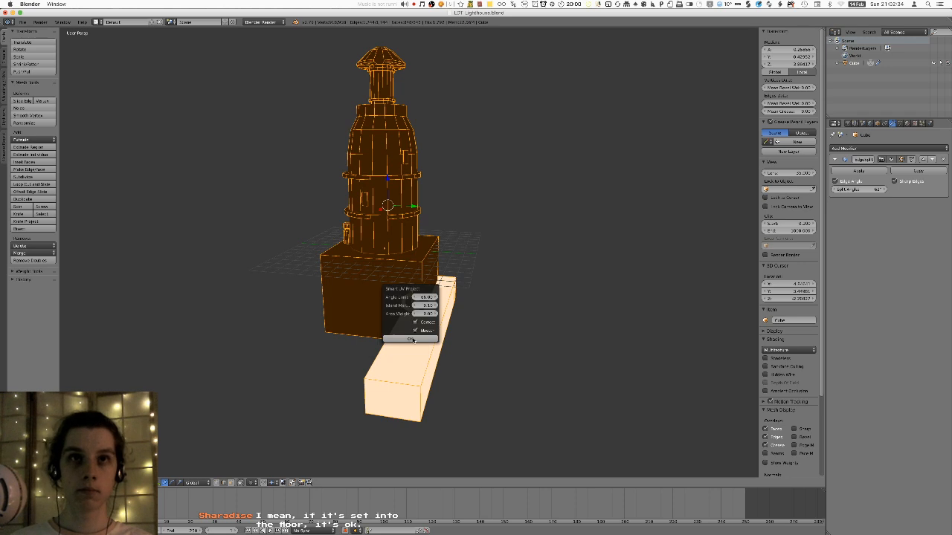
pyautogui.click(409, 341)
pyautogui.click(409, 302)
pyautogui.press('Tab')
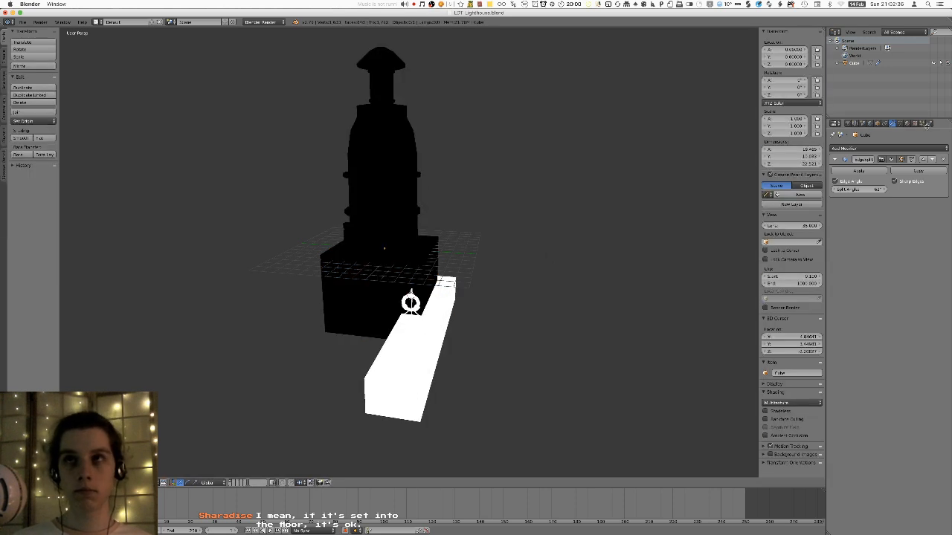
# - Switch the screen layout to UV Editing
pyautogui.click(112, 22)
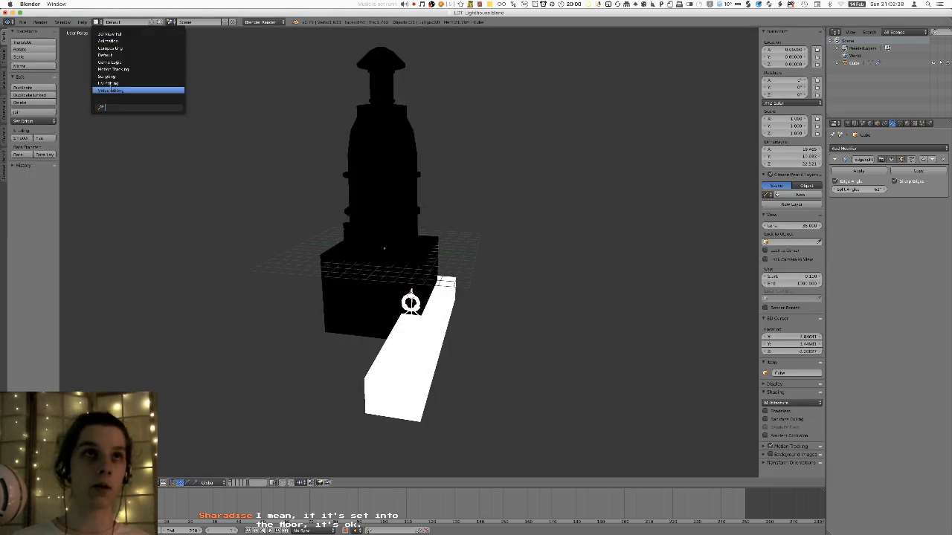
pyautogui.click(111, 90)
pyautogui.click(119, 22)
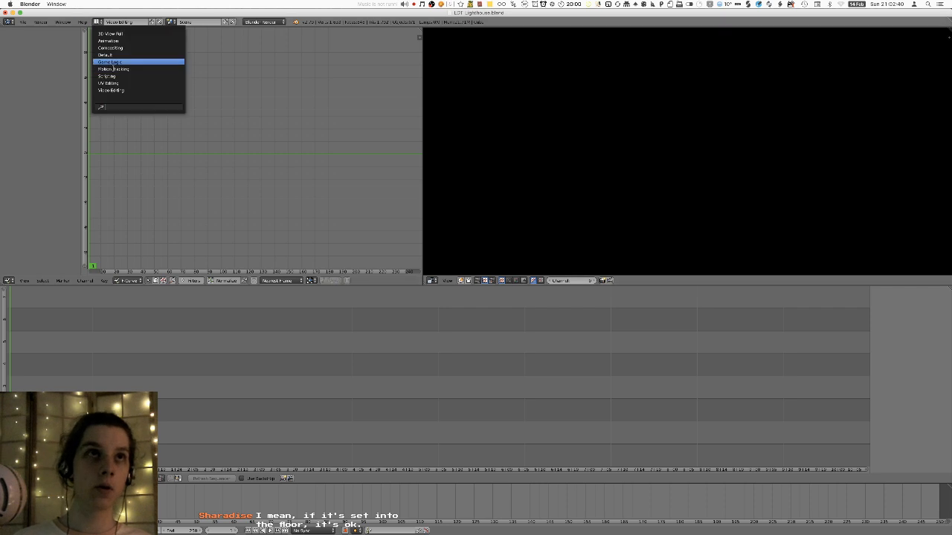
pyautogui.click(109, 85)
# - Select all of the lighthouse's faces and unwrap them with Smart UV Project in the UV Editing layout
pyautogui.press('Tab')
pyautogui.press('a')
pyautogui.press('a')
pyautogui.press('u')
pyautogui.click(644, 344)
pyautogui.click(643, 396)
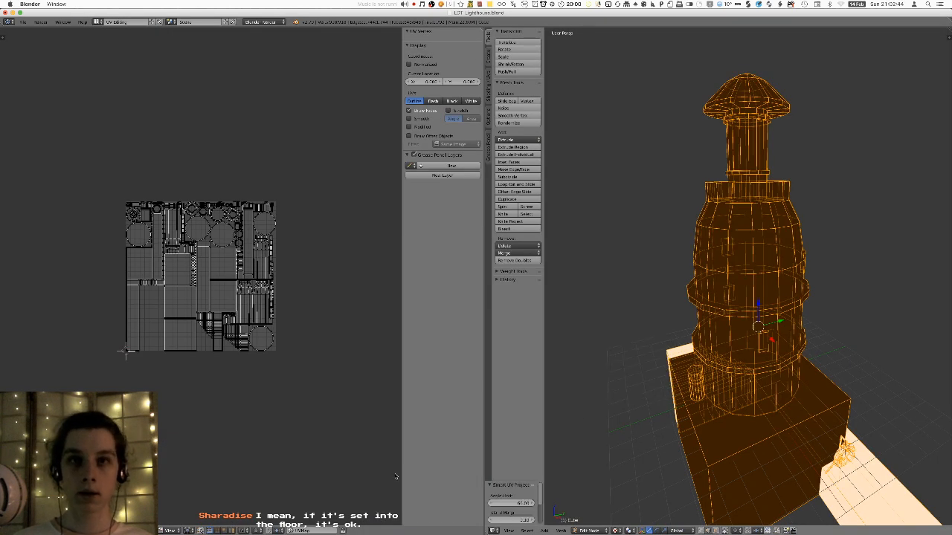
# - Assign the existing lighthouse image to the unwrapped faces and return to the Default layout in Object Mode
pyautogui.click(96, 531)
pyautogui.click(112, 457)
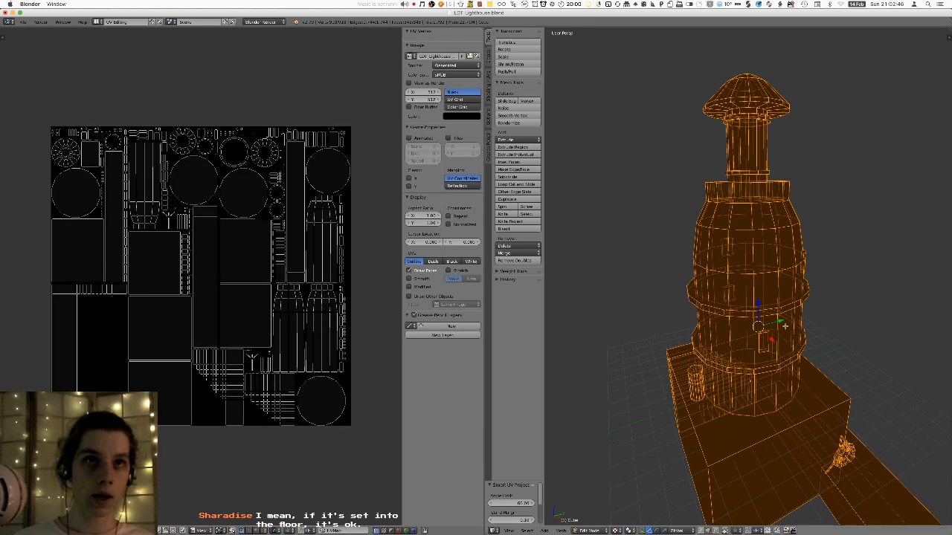
pyautogui.press('Tab')
pyautogui.click(97, 22)
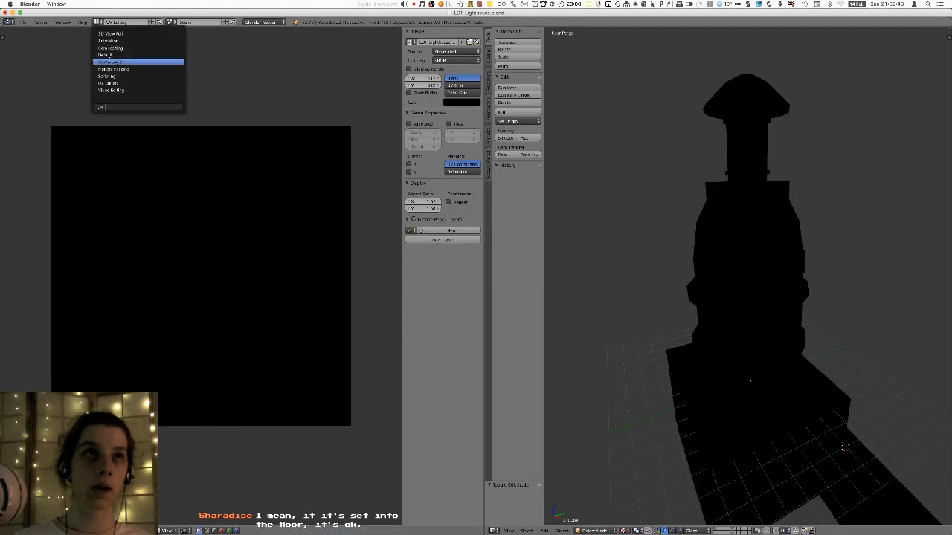
pyautogui.click(111, 59)
# - Select the lighthouse, snap the 3D cursor to the origin and bake its Ambient Occlusion to the image
pyautogui.rightClick(420, 282)
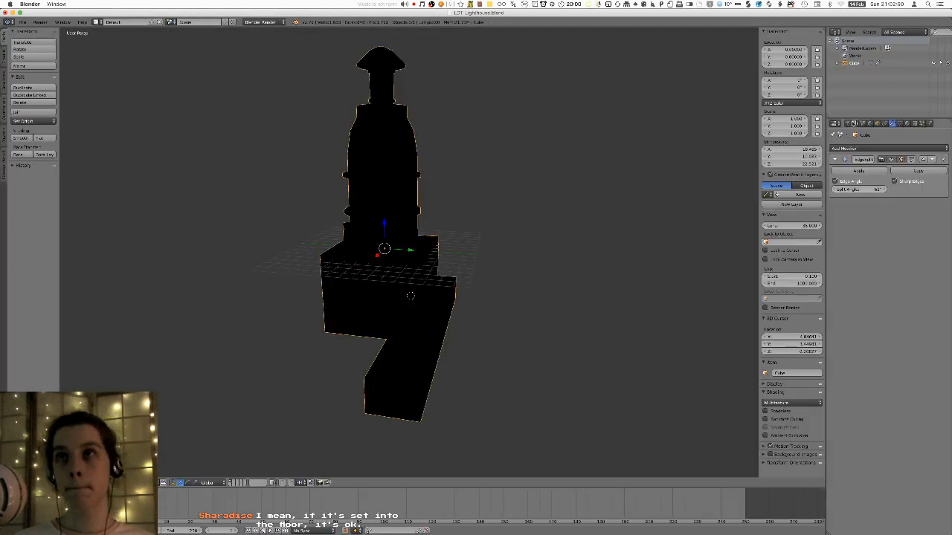
pyautogui.hotkey('shift', 's')
pyautogui.click(573, 252)
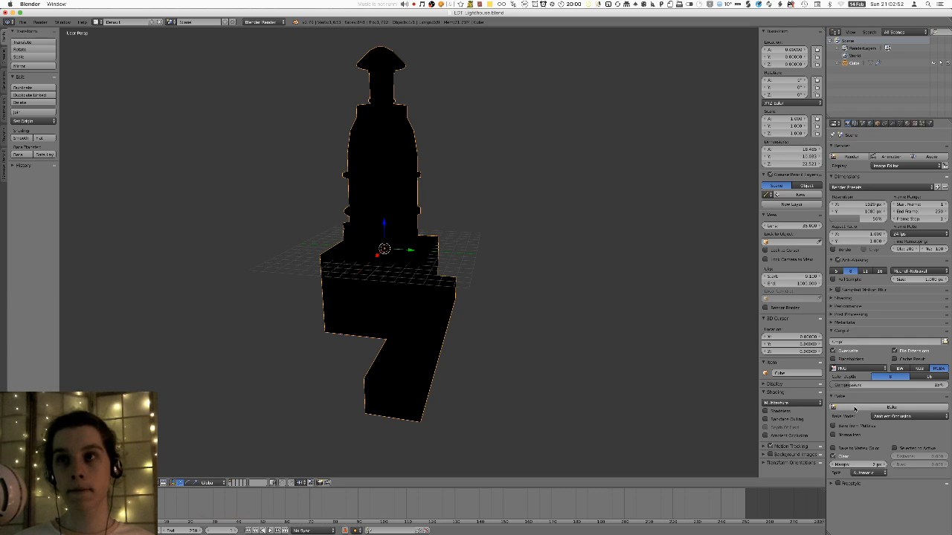
pyautogui.moveTo(626, 303); pyautogui.dragTo(523, 290, button='middle')
pyautogui.scroll(4, 521, 289)
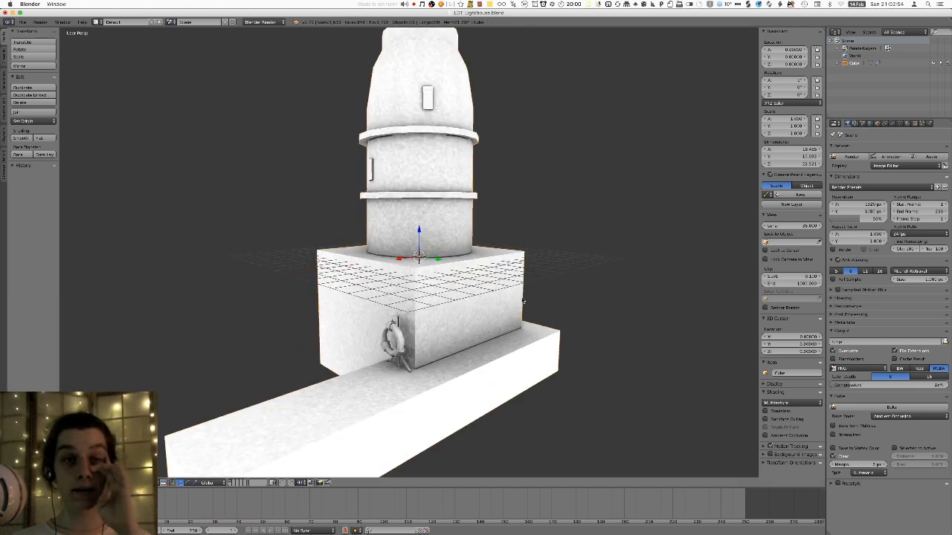
# - Examine the baked ambient occlusion on the tower, the foundation walls and the side of the life ring stand
pyautogui.scroll(-1, 481, 303)
pyautogui.keyDown('shift'); pyautogui.moveTo(452, 236); pyautogui.dragTo(446, 123, button='middle'); pyautogui.keyUp('shift')
pyautogui.scroll(3, 435, 227)
pyautogui.scroll(-9, 458, 202)
pyautogui.moveTo(367, 174); pyautogui.dragTo(433, 211, button='middle')
pyautogui.scroll(2, 421, 191)
pyautogui.scroll(-3, 427, 191)
pyautogui.moveTo(433, 211); pyautogui.dragTo(393, 153, button='middle')
pyautogui.scroll(1, 447, 206)
pyautogui.scroll(-3, 476, 198)
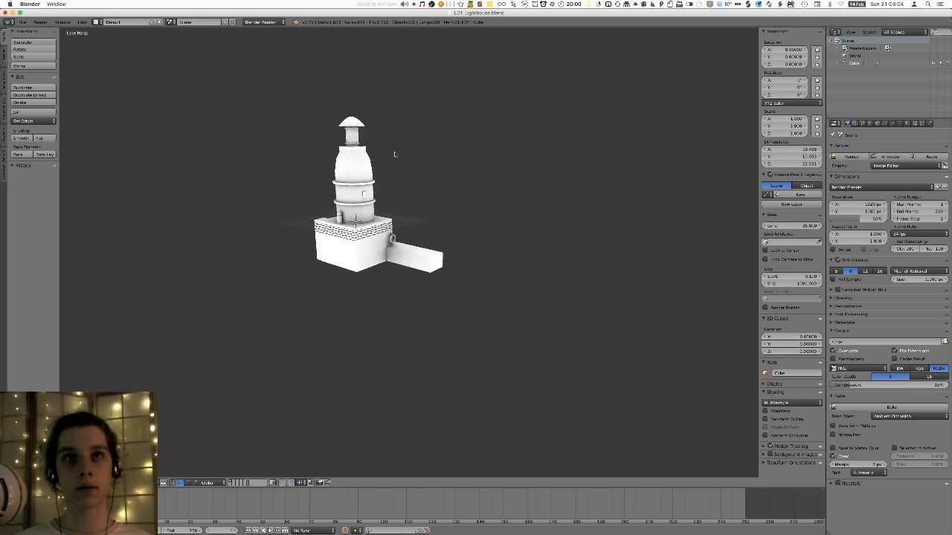
pyautogui.scroll(10, 364, 180)
pyautogui.moveTo(434, 212); pyautogui.dragTo(461, 238, button='middle')
pyautogui.scroll(3, 461, 238)
pyautogui.moveTo(461, 238); pyautogui.dragTo(238, 111, button='middle')
pyautogui.keyDown('shift'); pyautogui.moveTo(238, 112); pyautogui.dragTo(520, 111, button='middle'); pyautogui.keyUp('shift')
pyautogui.scroll(-7, 534, 212)
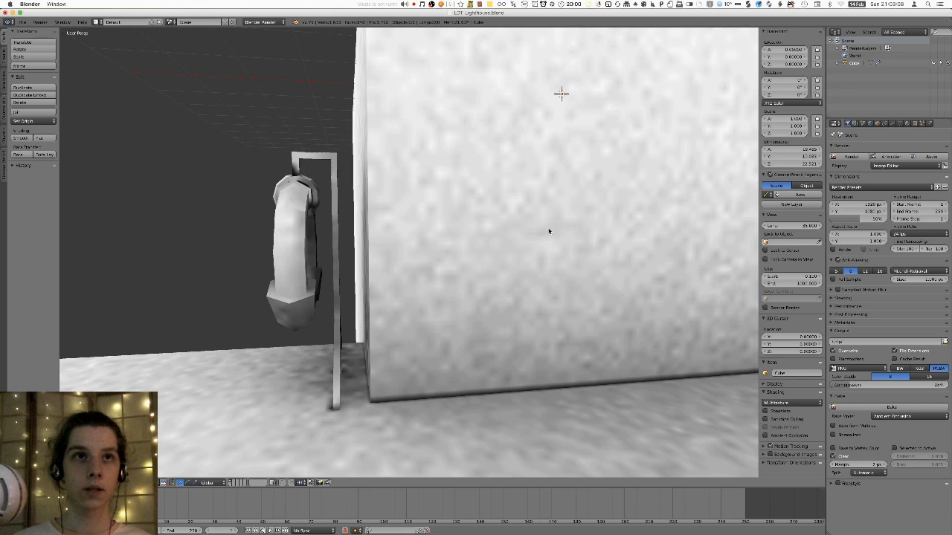
# - Examine the baked shading on the side staircase and the lower part of the tower
pyautogui.moveTo(465, 149); pyautogui.dragTo(440, 151, button='middle')
pyautogui.press('F1')
pyautogui.scroll(-3, 469, 132)
pyautogui.scroll(-5, 482, 124)
pyautogui.moveTo(482, 124); pyautogui.dragTo(467, 176, button='middle')
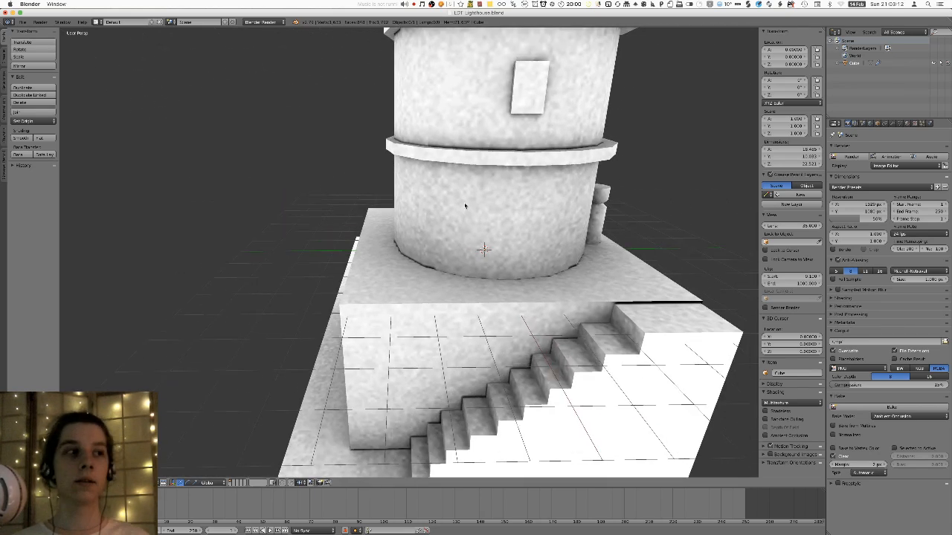
pyautogui.moveTo(464, 206); pyautogui.dragTo(537, 198, button='middle')
pyautogui.keyDown('shift'); pyautogui.moveTo(417, 136); pyautogui.dragTo(444, 199, button='middle'); pyautogui.keyUp('shift')
pyautogui.press('F1')
# - Examine the baked shading on the life ring, its stand legs and the foundation corner up close
pyautogui.keyDown('shift'); pyautogui.moveTo(440, 277); pyautogui.dragTo(414, 206, button='middle'); pyautogui.keyUp('shift')
pyautogui.scroll(5, 410, 193)
pyautogui.scroll(-3, 410, 193)
pyautogui.keyDown('shift'); pyautogui.moveTo(405, 249); pyautogui.dragTo(430, 209, button='middle'); pyautogui.keyUp('shift')
pyautogui.scroll(5, 429, 209)
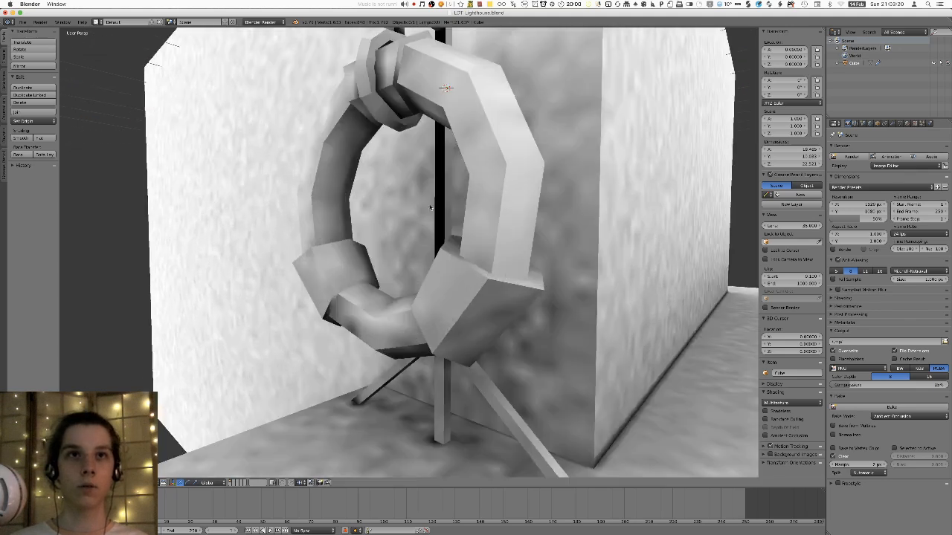
pyautogui.moveTo(461, 288); pyautogui.dragTo(457, 85, button='middle')
pyautogui.scroll(-5, 446, 181)
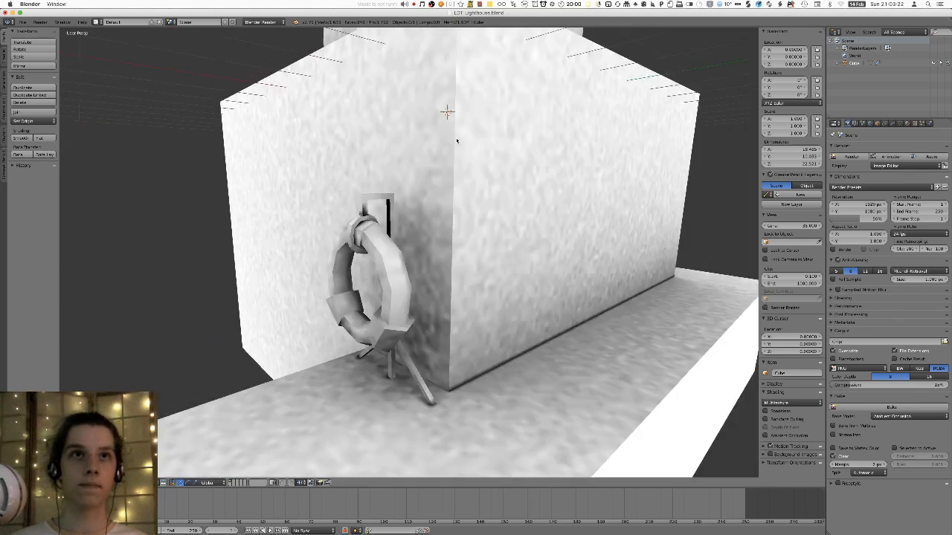
pyautogui.keyDown('shift'); pyautogui.moveTo(446, 181); pyautogui.dragTo(461, 316, button='middle'); pyautogui.keyUp('shift')
pyautogui.moveTo(482, 184); pyautogui.dragTo(445, 216, button='middle')
pyautogui.scroll(-2, 400, 216)
# - Select the small linked canister beside the tower in Edit Mode and snap the 3D cursor to it
pyautogui.press('Tab')
pyautogui.press('l')
pyautogui.moveTo(436, 334); pyautogui.dragTo(459, 366, button='middle')
pyautogui.rightClick(434, 352)
pyautogui.press('a')
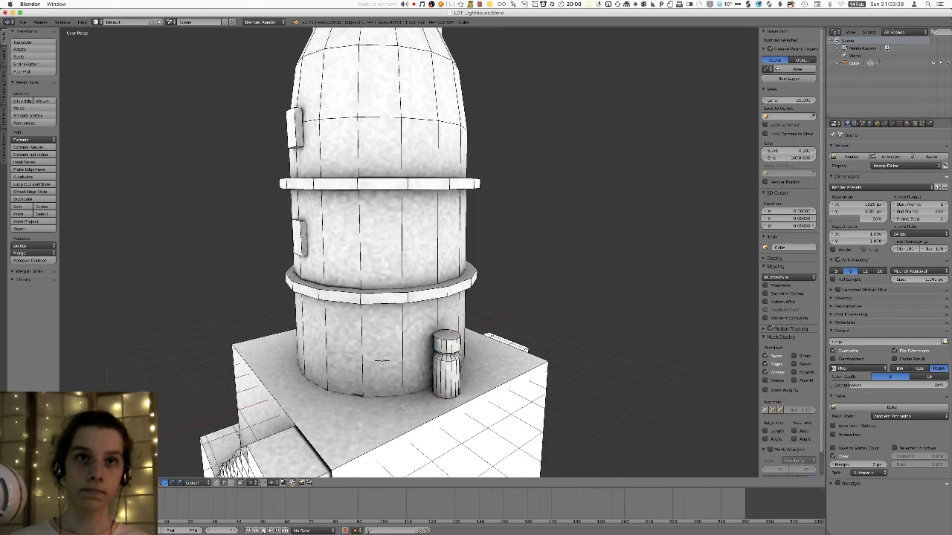
pyautogui.press('l')
pyautogui.moveTo(304, 238); pyautogui.dragTo(303, 255, button='middle')
pyautogui.rightClick(443, 365)
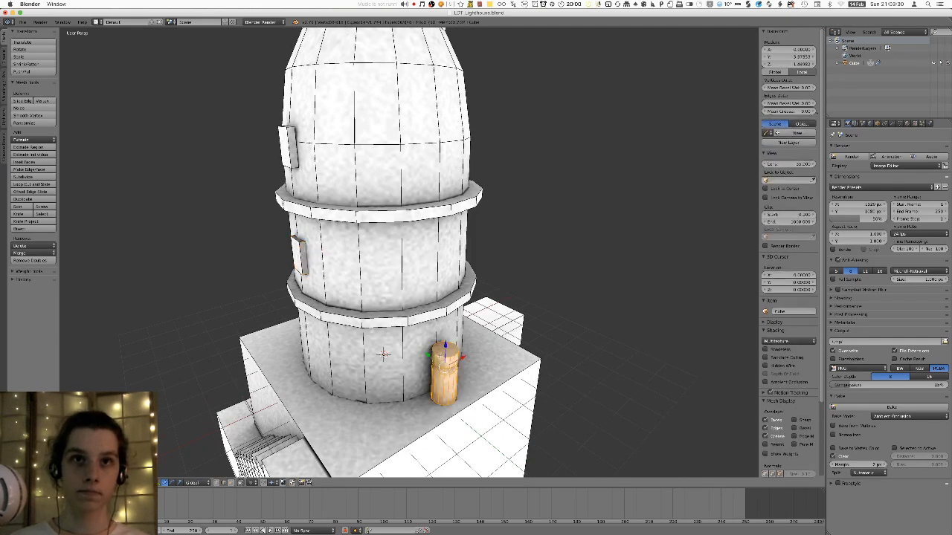
pyautogui.hotkey('shift', 's')
pyautogui.click(442, 352)
# - Add a cube at the 3D cursor and flatten it into a thin upright slab beside the canister
pyautogui.hotkey('shift', 'a')
pyautogui.click(441, 351)
pyautogui.moveTo(443, 351); pyautogui.dragTo(471, 359, button='middle')
pyautogui.press('s')
pyautogui.press('x')
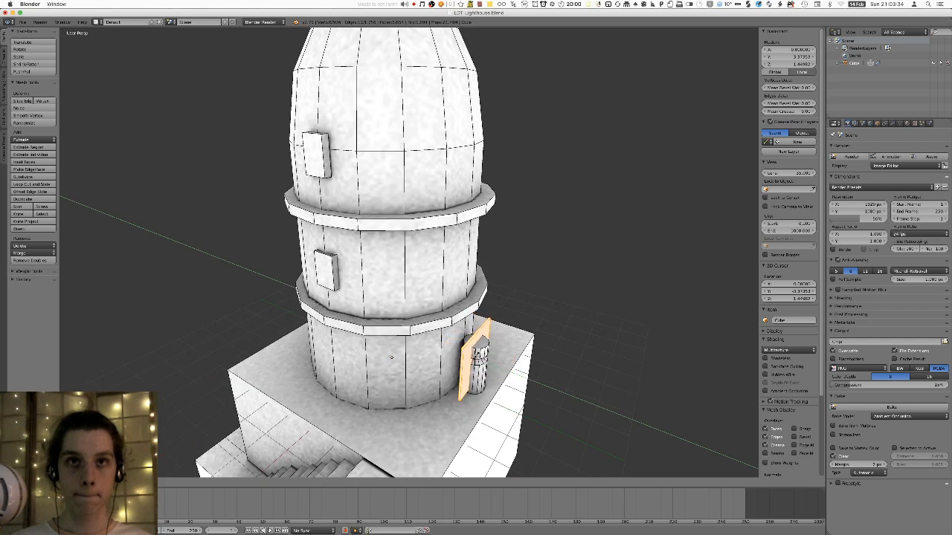
pyautogui.click(507, 357)
# - Move the slab along Y so it sits between the tower wall and the canister
pyautogui.moveTo(507, 357); pyautogui.dragTo(485, 327, button='middle')
pyautogui.press('g')
pyautogui.press('y')
pyautogui.click(490, 351)
pyautogui.moveTo(482, 233); pyautogui.dragTo(484, 244, button='middle')
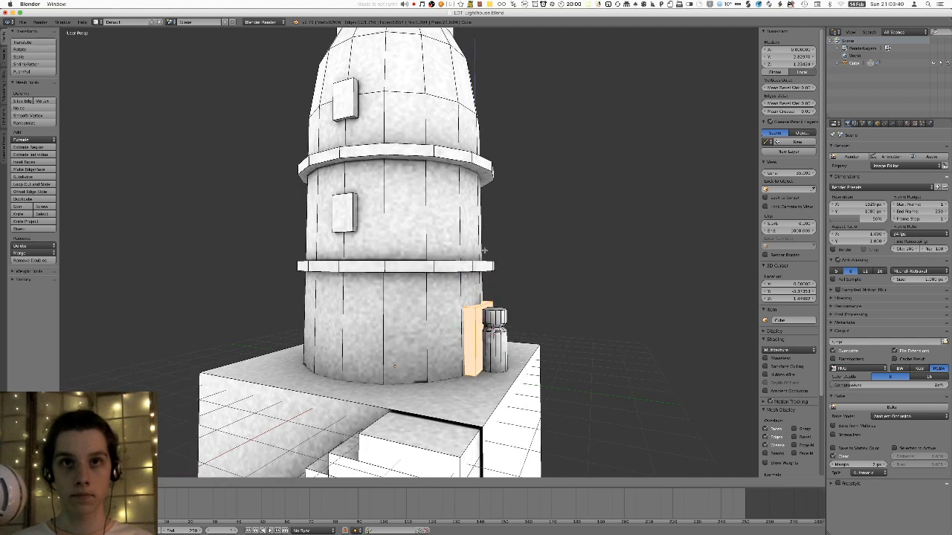
# - Move the slab along Z so its base rests on the foundation's top, using wireframe shading to align it
pyautogui.press('z')
pyautogui.moveTo(485, 248); pyautogui.dragTo(496, 224, button='middle')
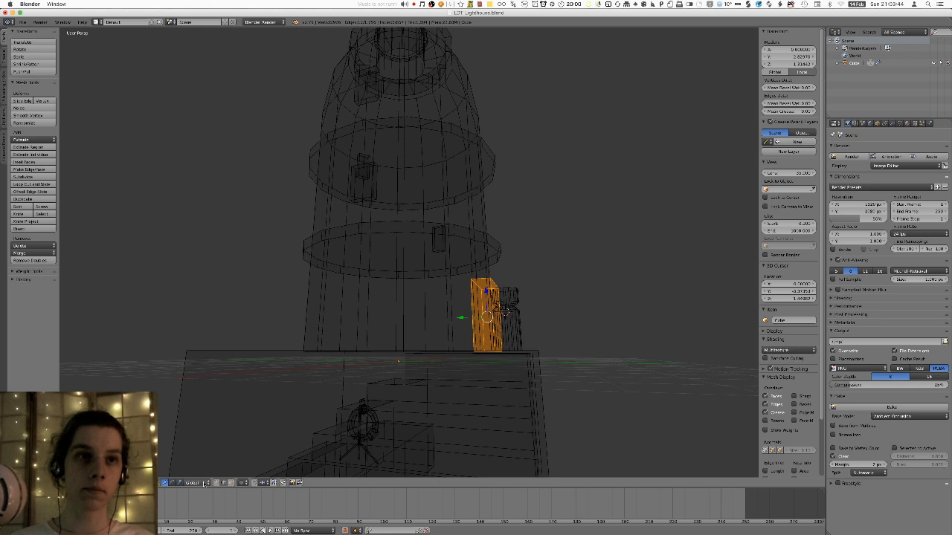
pyautogui.click(360, 396)
pyautogui.moveTo(360, 396); pyautogui.dragTo(365, 384, button='middle')
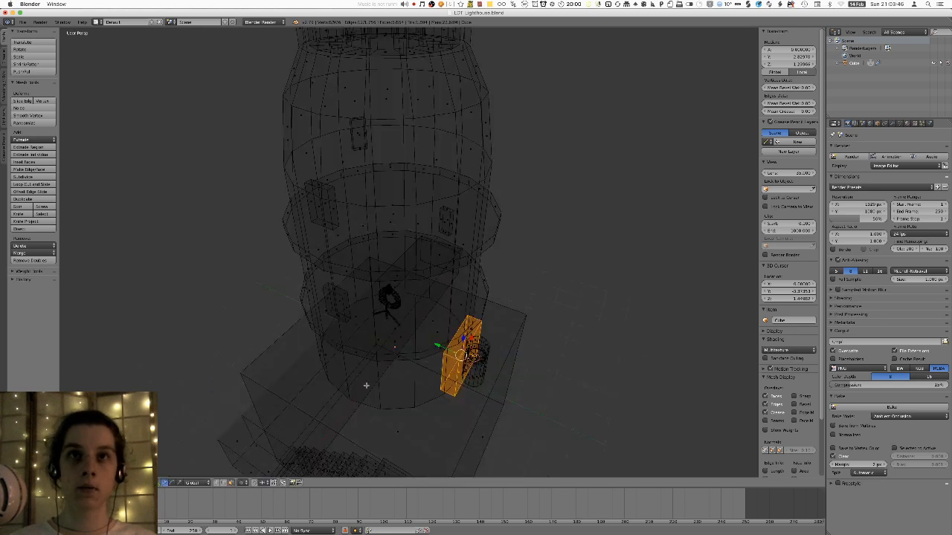
pyautogui.press('z')
pyautogui.press('g')
pyautogui.press('z')
pyautogui.moveTo(459, 350)
pyautogui.mouseDown(button='middle')
pyautogui.moveTo(463, 315)
pyautogui.moveTo(371, 324)
pyautogui.moveTo(437, 351)
pyautogui.mouseUp(button='middle')
pyautogui.click(467, 320)
pyautogui.press('g')
pyautogui.press('z')
pyautogui.click(431, 320)
pyautogui.press('z')
pyautogui.press('z')
# - Restore textured viewport shading and unwrap the whole mesh, including the new slab, with Smart UV Project
pyautogui.click(133, 483)
pyautogui.click(134, 449)
pyautogui.press('a')
pyautogui.press('a')
pyautogui.press('u')
pyautogui.click(437, 351)
pyautogui.click(437, 400)
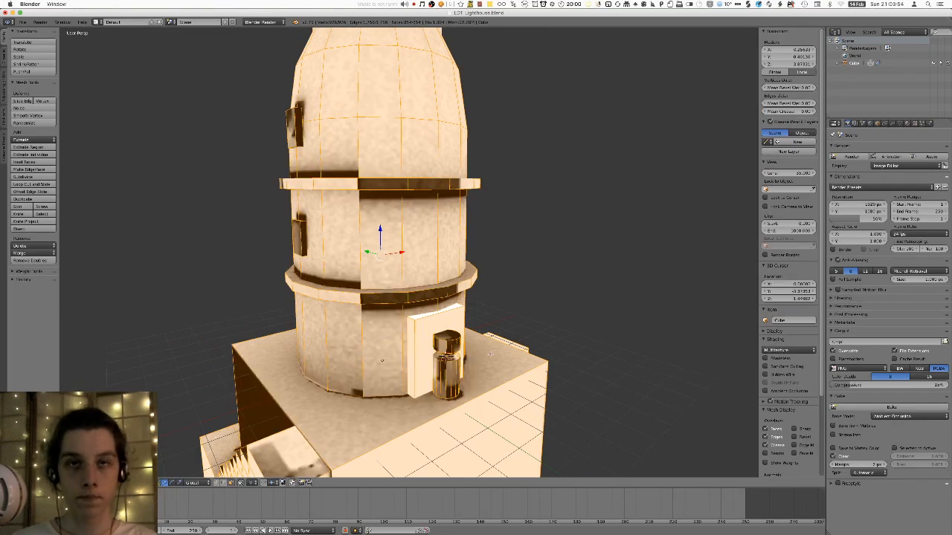
pyautogui.press('Tab')
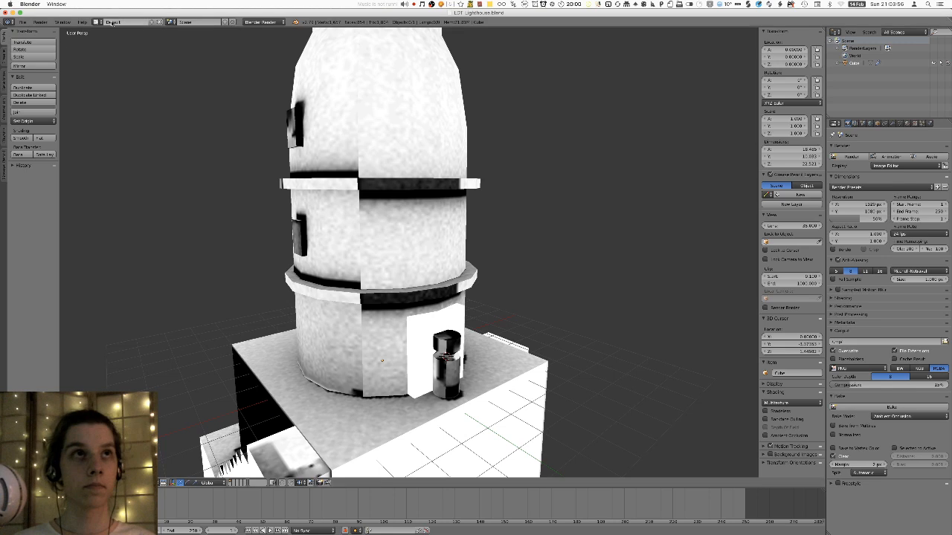
# - Open the UV Editing layout and assign the existing LDT Lighthouse image to the whole mesh's new UVs
pyautogui.click(97, 22)
pyautogui.click(108, 83)
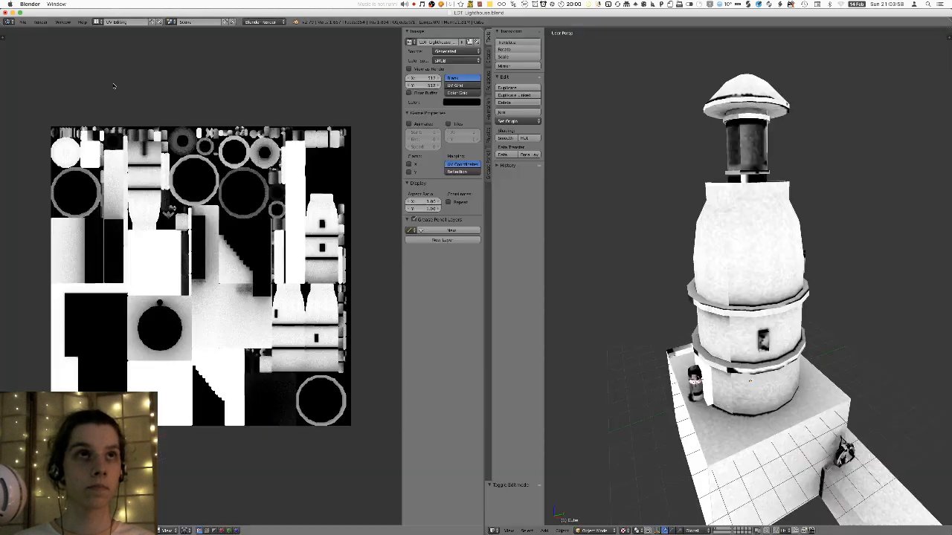
pyautogui.press('Tab')
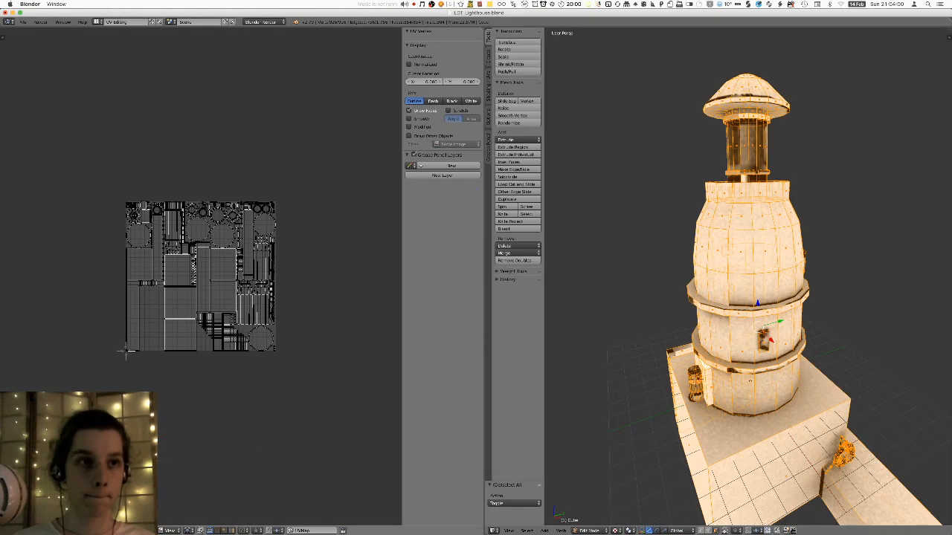
pyautogui.click(101, 531)
pyautogui.click(113, 456)
pyautogui.press('a')
pyautogui.press('Tab')
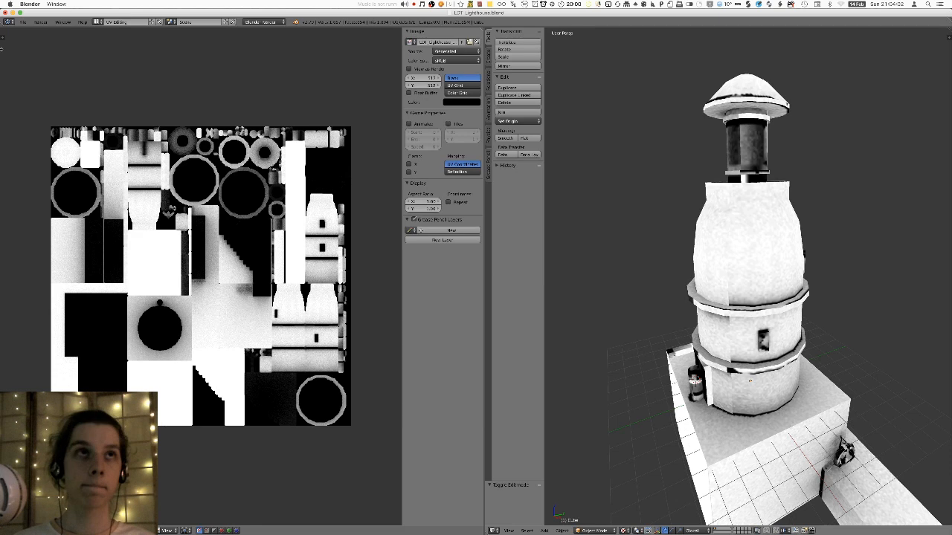
# - Return to the Default layout and bake the ambient occlusion for the newly unwrapped lighthouse
pyautogui.click(97, 22)
pyautogui.click(108, 54)
pyautogui.click(898, 408)
pyautogui.click(892, 406)
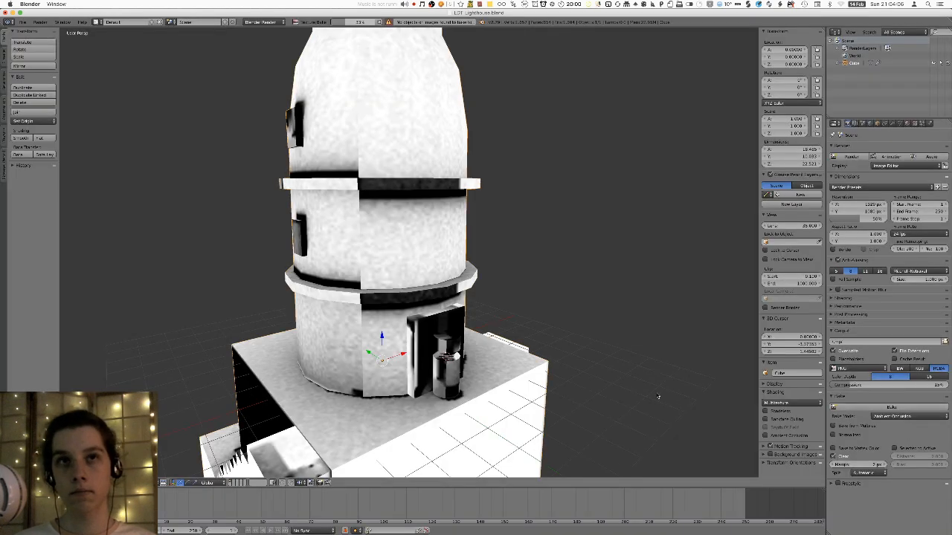
# - Select the linked geometry of the slab behind the canister and move it along Y toward the canister
pyautogui.scroll(-3, 408, 366)
pyautogui.press('a')
pyautogui.moveTo(407, 327); pyautogui.dragTo(473, 323, button='middle')
pyautogui.scroll(3, 454, 305)
pyautogui.press('Tab')
pyautogui.press('l')
pyautogui.press('g')
pyautogui.press('y')
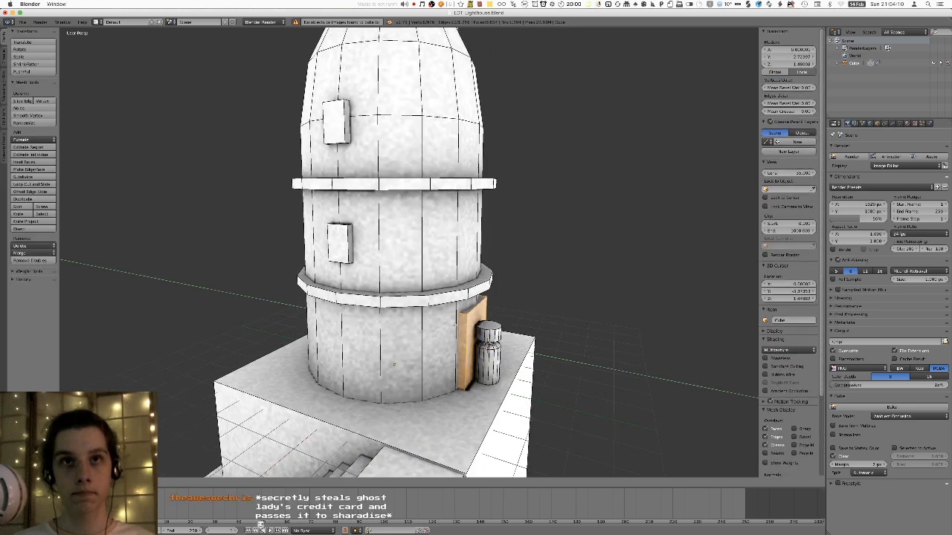
pyautogui.click(439, 331)
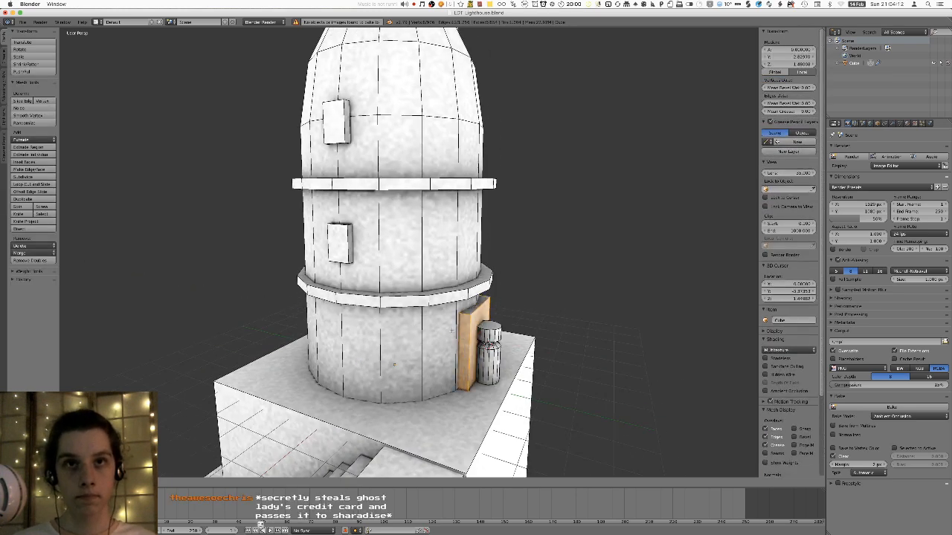
pyautogui.click(437, 331)
# - Try shifting the slab along Y again in a close-up view and undo the repositioning
pyautogui.moveTo(438, 332); pyautogui.dragTo(478, 281, button='middle')
pyautogui.press('KP_Decimal')
pyautogui.press('g')
pyautogui.press('y')
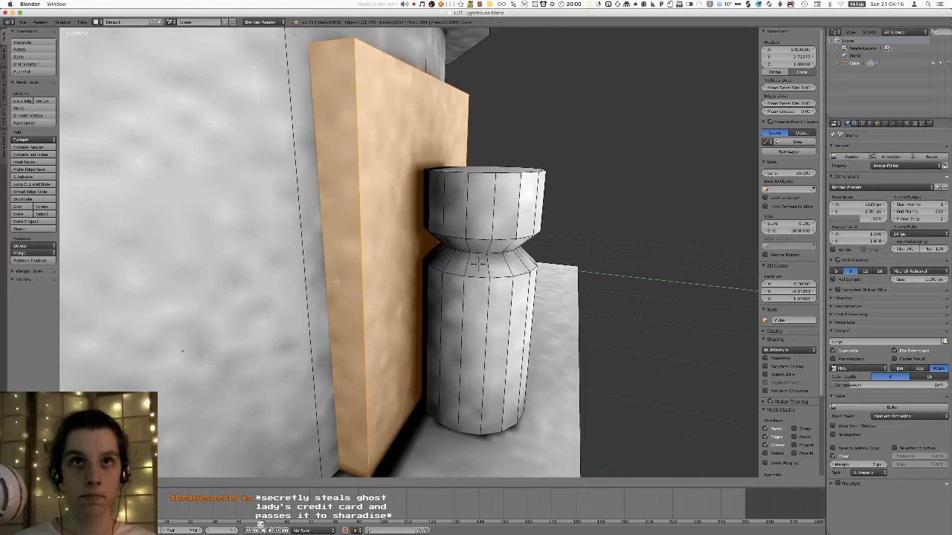
pyautogui.click(295, 282)
pyautogui.moveTo(295, 282); pyautogui.dragTo(352, 281, button='middle')
pyautogui.press('g')
pyautogui.press('y')
pyautogui.hotkey('ctrl', 'z')
# - Select only the canister and move it along Y, away from the slab
pyautogui.press('a')
pyautogui.press('l')
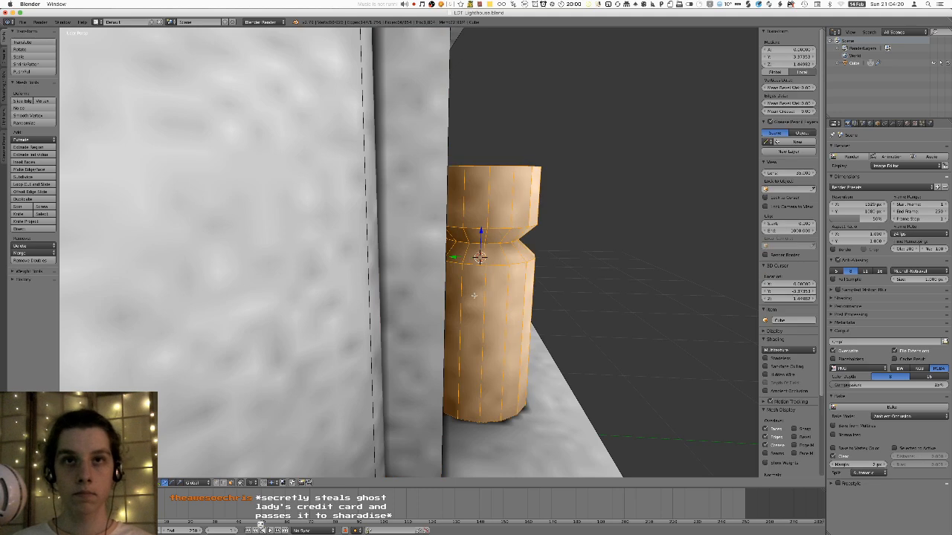
pyautogui.moveTo(500, 279); pyautogui.dragTo(463, 290, button='middle')
pyautogui.press('g')
pyautogui.press('y')
pyautogui.click(514, 302)
# - Select only the slab, move it along Y back toward the tower wall, and leave Edit Mode
pyautogui.press('a')
pyautogui.press('l')
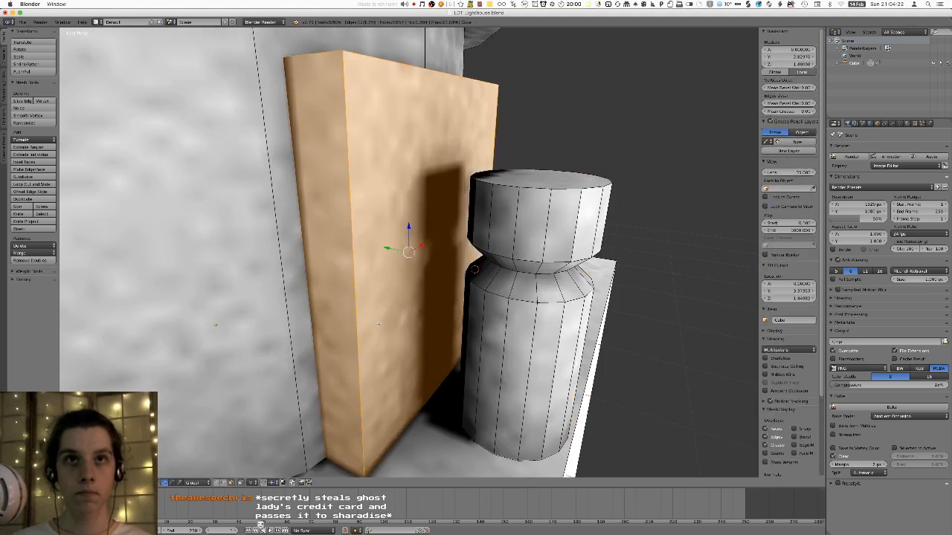
pyautogui.moveTo(305, 333); pyautogui.dragTo(326, 317, button='middle')
pyautogui.press('g')
pyautogui.press('y')
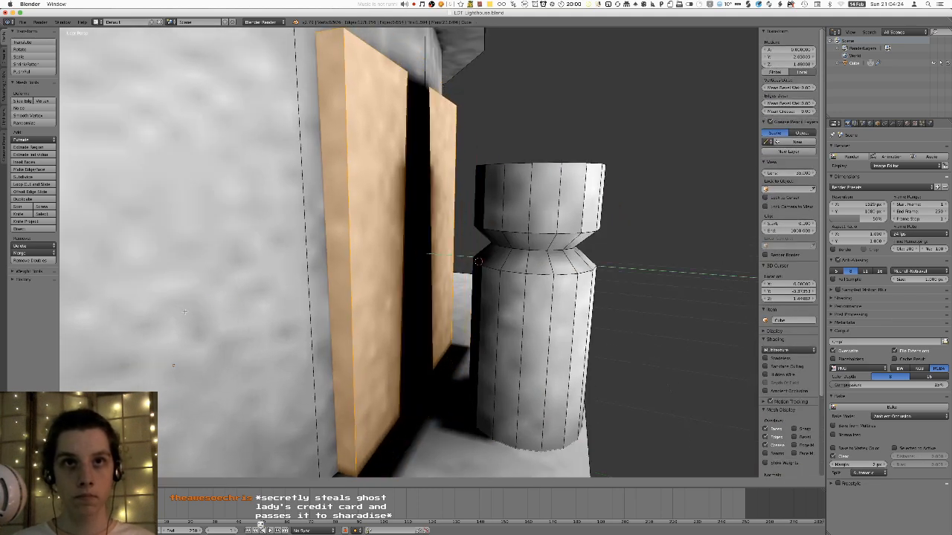
pyautogui.click(328, 304)
pyautogui.scroll(-5, 328, 304)
pyautogui.press('Tab')
pyautogui.moveTo(328, 304); pyautogui.dragTo(306, 324, button='middle')
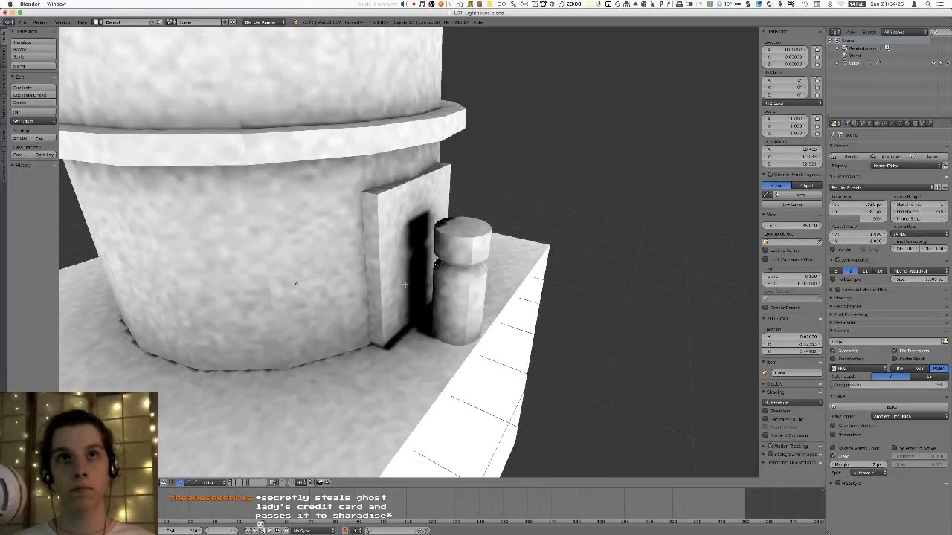
# - Add two vertical loop cuts to the slab and scale them apart along X toward its side edges
pyautogui.press('Tab')
pyautogui.rightClick(421, 200)
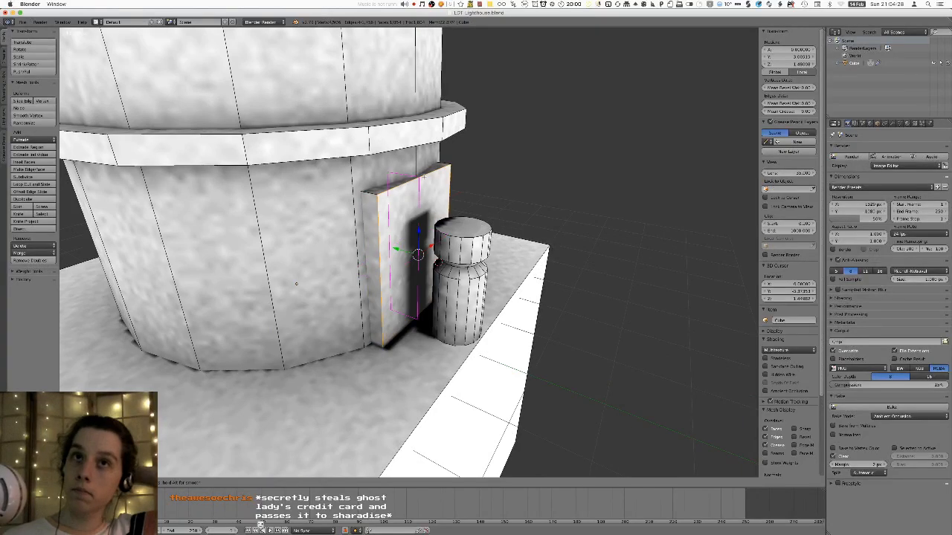
pyautogui.scroll(1, 424, 177)
pyautogui.click(423, 177)
pyautogui.rightClick(424, 177)
pyautogui.moveTo(424, 177); pyautogui.dragTo(398, 193, button='middle')
pyautogui.press('s')
pyautogui.press('x')
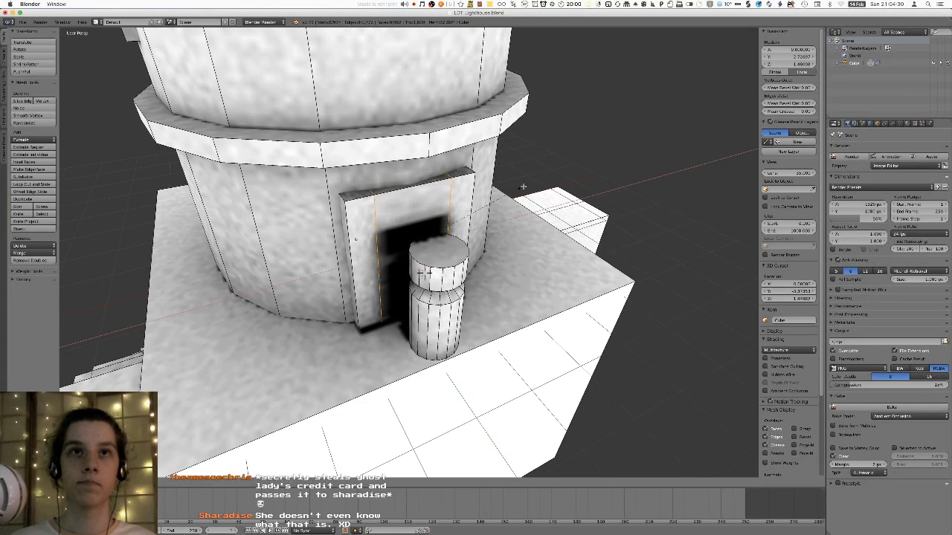
pyautogui.moveTo(539, 176); pyautogui.dragTo(413, 222, button='middle')
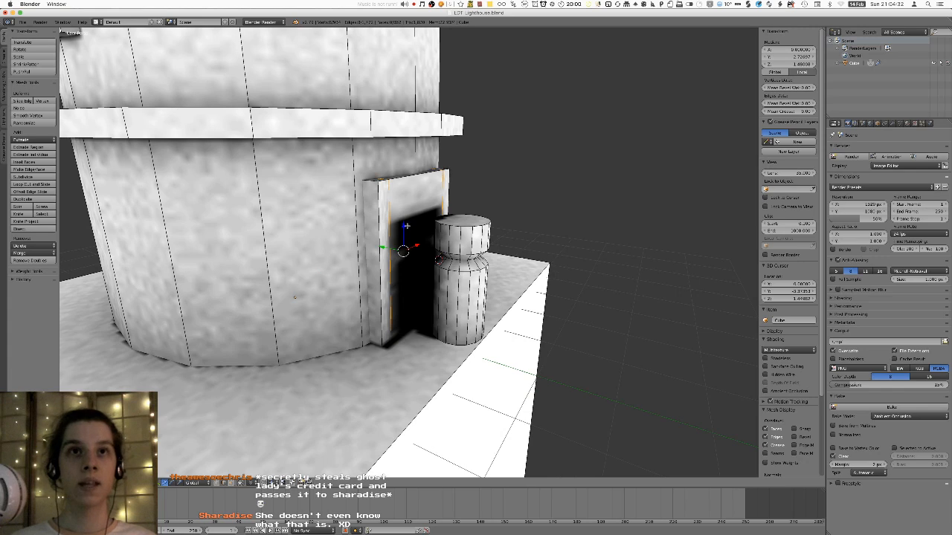
# - Add a horizontal loop cut across the door frame, close to its upper edge
pyautogui.click(396, 234)
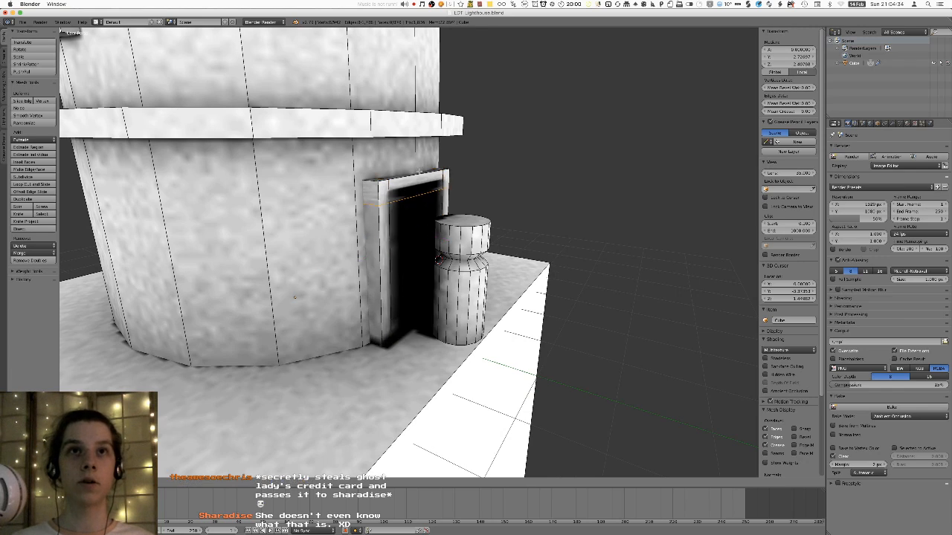
pyautogui.click(419, 171)
pyautogui.press('Tab')
pyautogui.moveTo(420, 173); pyautogui.dragTo(420, 239, button='middle')
pyautogui.press('Tab')
pyautogui.scroll(1, 413, 177)
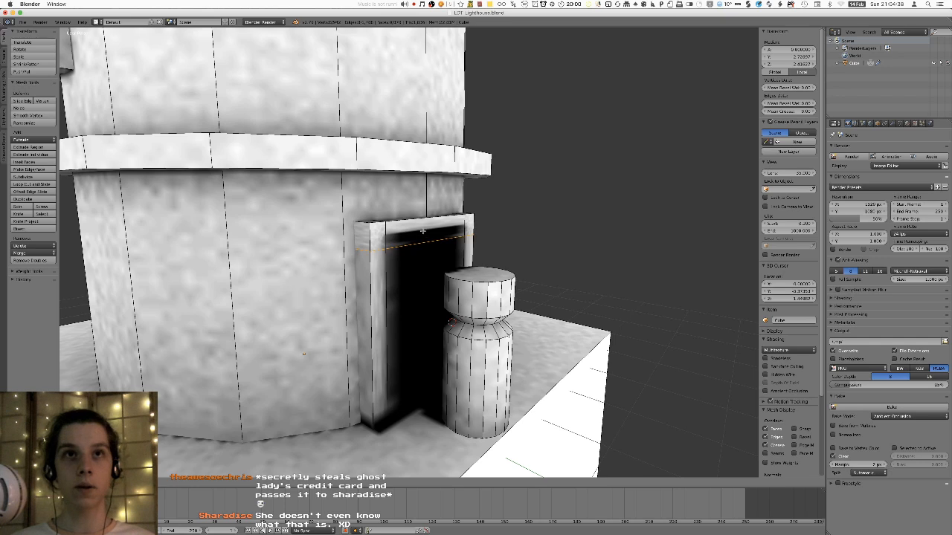
pyautogui.click(388, 121)
pyautogui.press('Tab')
pyautogui.press('Tab')
# - Extrude the front face of the door post outward from the tower wall
pyautogui.press('a')
pyautogui.rightClick(375, 320)
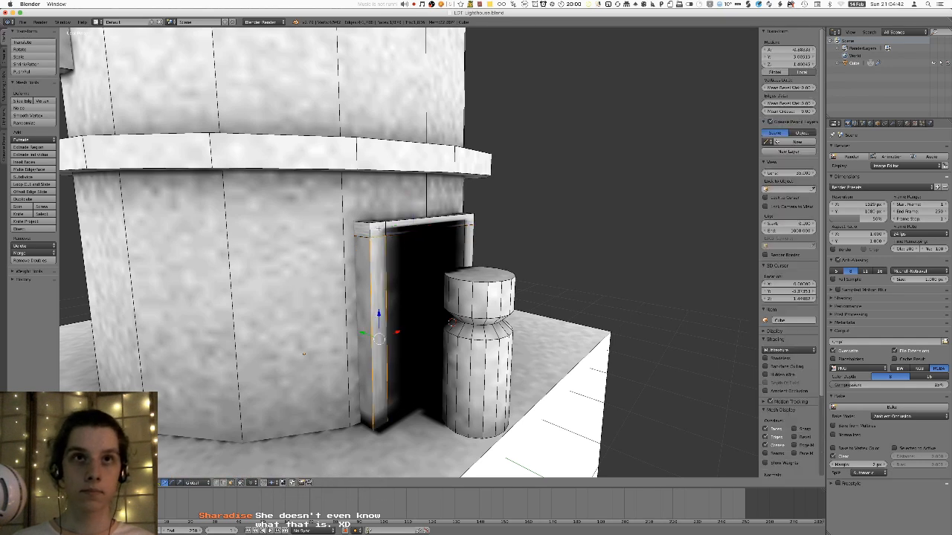
pyautogui.scroll(-3, 470, 235)
pyautogui.moveTo(470, 234)
pyautogui.mouseDown(button='middle')
pyautogui.moveTo(514, 244)
pyautogui.moveTo(467, 231)
pyautogui.moveTo(461, 247)
pyautogui.mouseUp(button='middle')
pyautogui.press('e')
pyautogui.click(531, 251)
pyautogui.press('Tab')
pyautogui.press('Tab')
pyautogui.press('a')
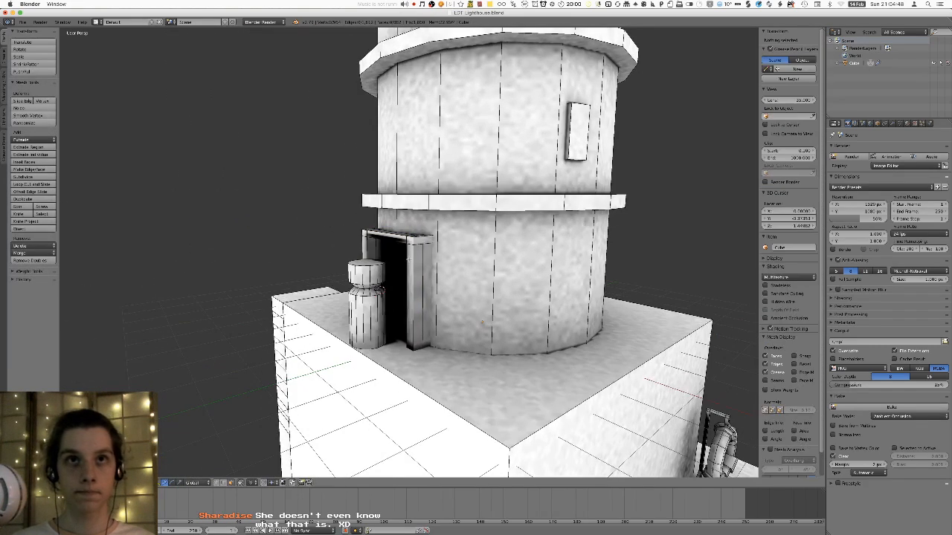
# - Extrude the front faces of the door lintel outward so it overhangs the posts
pyautogui.rightClick(412, 240)
pyautogui.keyDown('shift'); pyautogui.rightClick(394, 237); pyautogui.keyUp('shift')
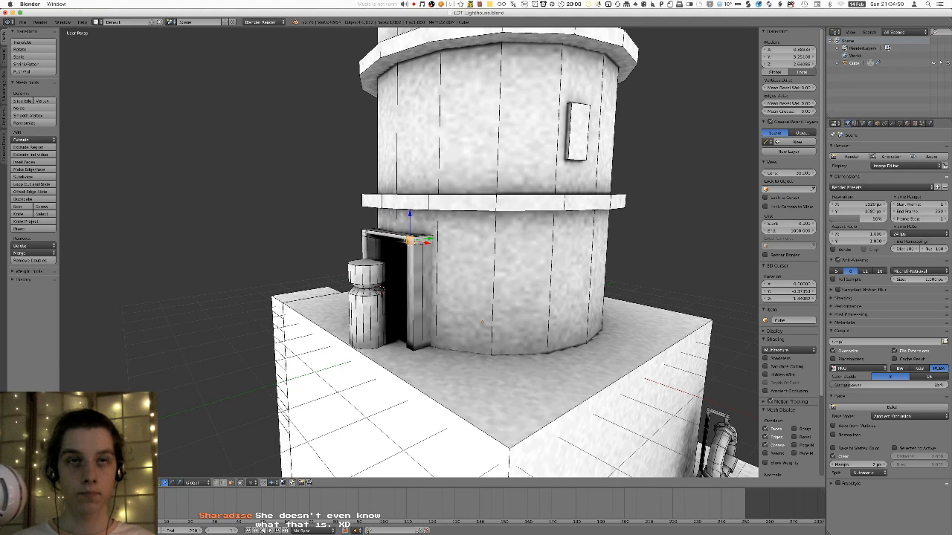
pyautogui.moveTo(394, 237); pyautogui.dragTo(416, 262, button='middle')
pyautogui.press('Tab')
pyautogui.press('Tab')
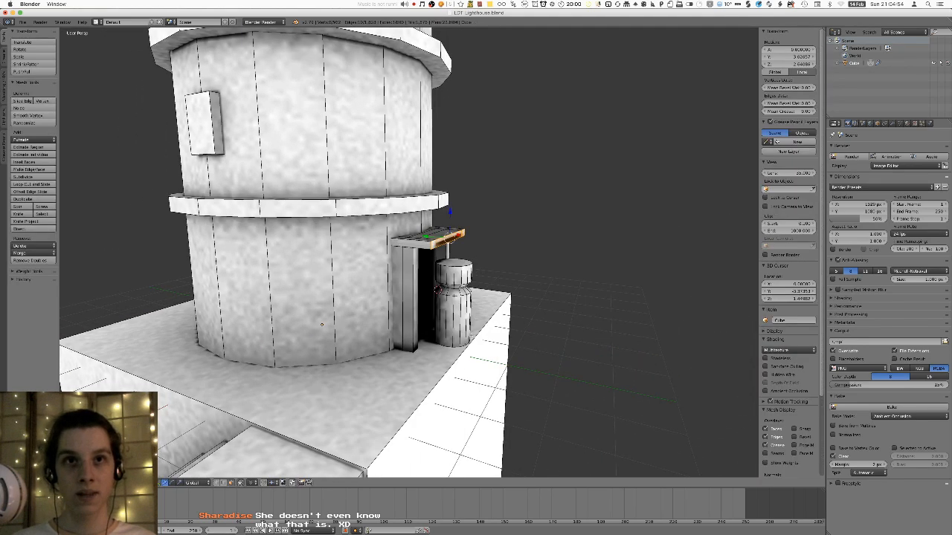
# - Move the base block's side face in front of the doorway outward along Y
pyautogui.scroll(-3, 418, 266)
pyautogui.rightClick(416, 318)
pyautogui.keyDown('shift'); pyautogui.moveTo(414, 300); pyautogui.dragTo(325, 290, button='middle'); pyautogui.keyUp('shift')
pyautogui.press('g')
pyautogui.press('y')
pyautogui.click(423, 227)
# - Circle-select the end faces of the stair block and move them along Y to follow the enlarged base
pyautogui.press('c')
pyautogui.moveTo(326, 286)
pyautogui.mouseDown()
pyautogui.moveTo(330, 409)
pyautogui.moveTo(318, 407)
pyautogui.mouseUp()
pyautogui.middleClick(304, 407)
pyautogui.moveTo(325, 285); pyautogui.dragTo(342, 296, button='middle')
pyautogui.press('g')
pyautogui.press('y')
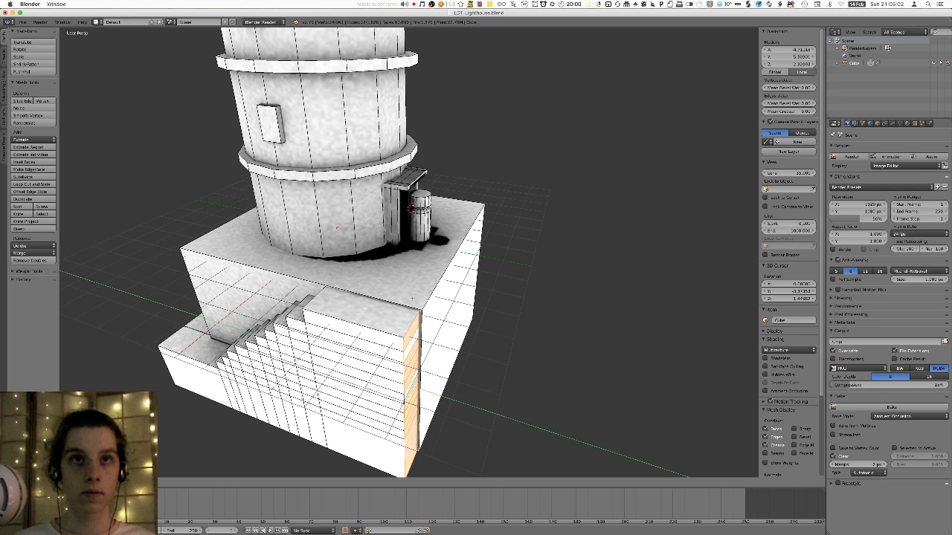
pyautogui.click(418, 298)
pyautogui.press('Tab')
# - Select the whole bollard beside the doorway and move it along Y
pyautogui.moveTo(508, 244); pyautogui.dragTo(438, 211, button='middle')
pyautogui.press('Tab')
pyautogui.press('l')
pyautogui.press('g')
pyautogui.press('y')
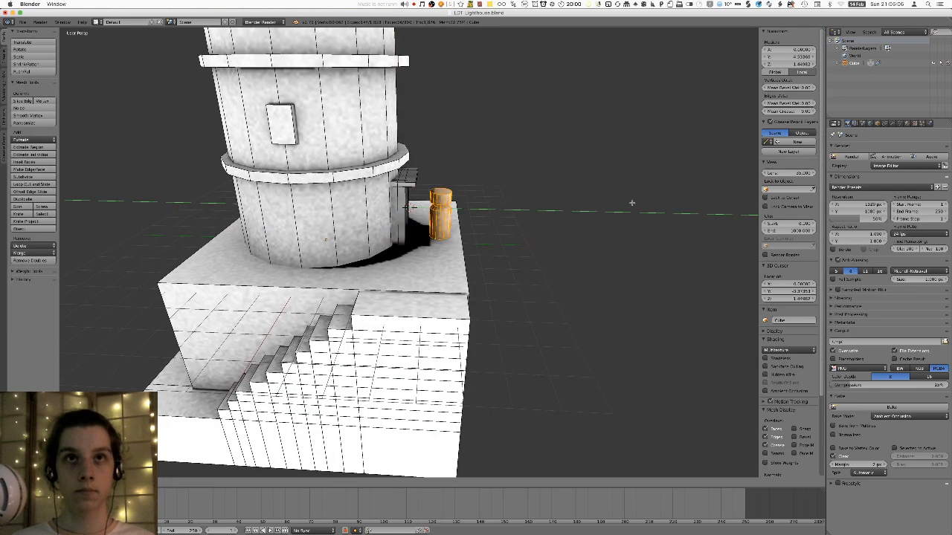
pyautogui.click(590, 211)
pyautogui.moveTo(589, 212); pyautogui.dragTo(557, 202, button='middle')
# - Select the entire mesh and snap the 3D cursor to the scene centre
pyautogui.press('a')
pyautogui.click(472, 196)
pyautogui.keyDown('shift'); pyautogui.moveTo(472, 195); pyautogui.dragTo(439, 261, button='middle'); pyautogui.keyUp('shift')
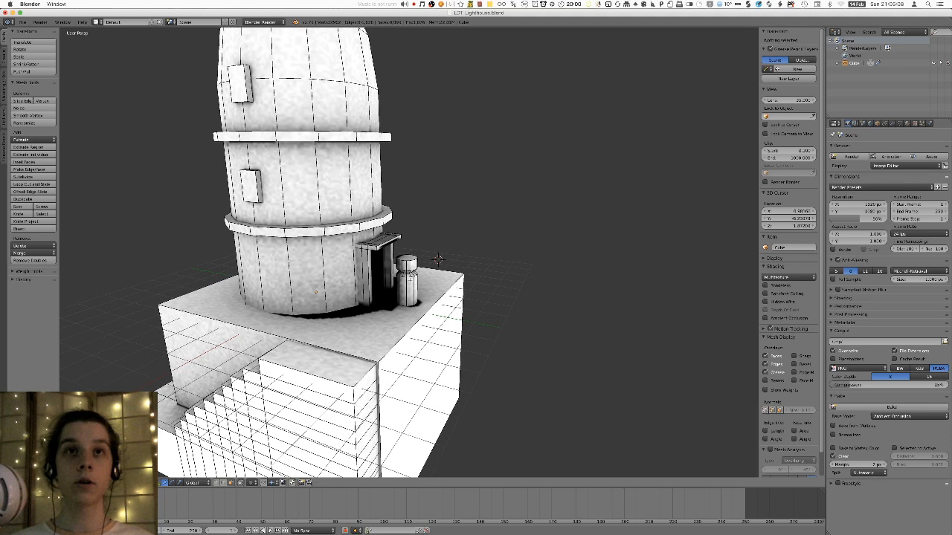
pyautogui.scroll(5, 439, 261)
pyautogui.hotkey('shift', 's')
pyautogui.hotkey('shift', 'a')
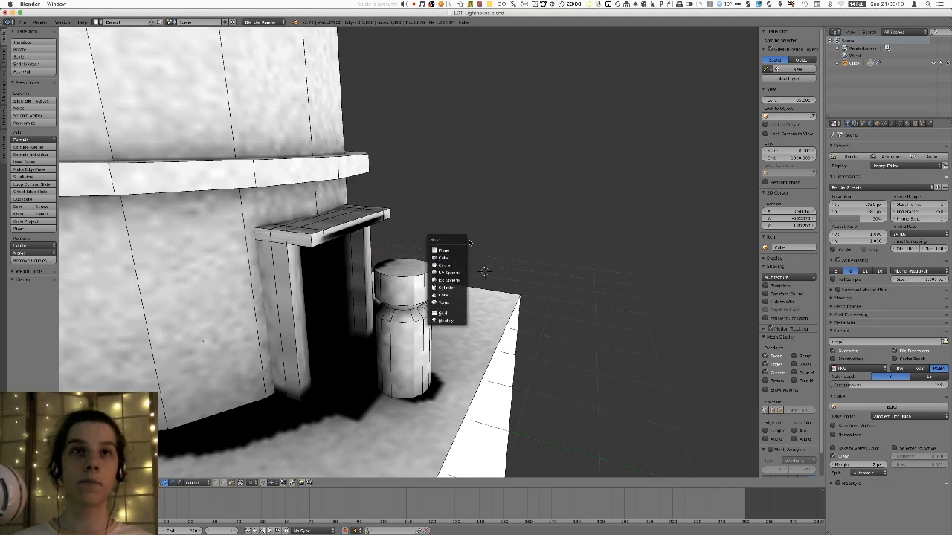
pyautogui.press('a')
pyautogui.hotkey('shift', 'a')
pyautogui.hotkey('shift', 's')
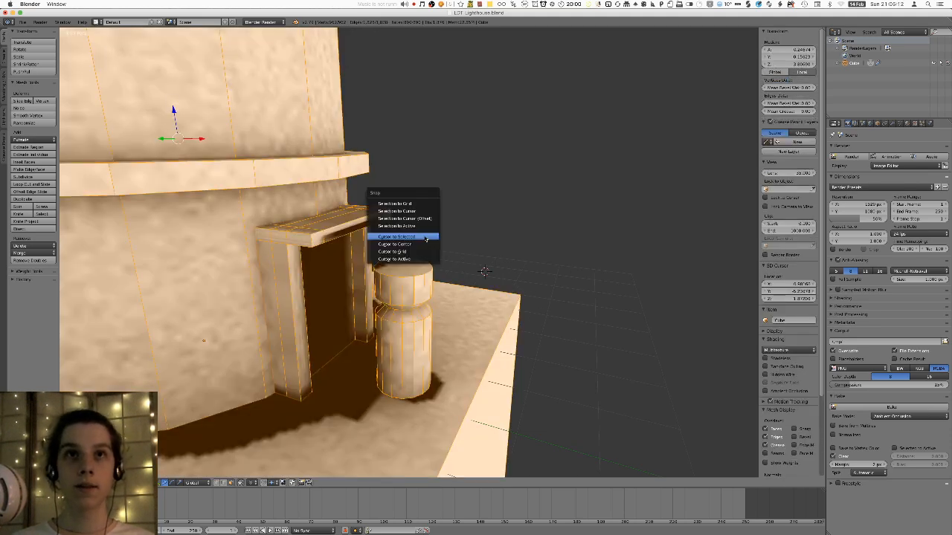
pyautogui.click(428, 236)
# - Unwrap the whole lighthouse mesh with Smart UV Project and check the shading around the tower
pyautogui.press('u')
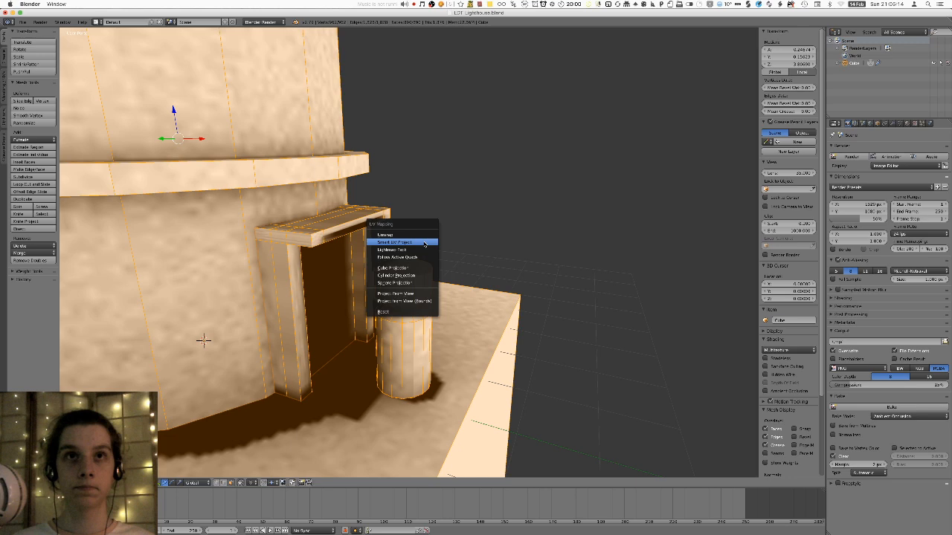
pyautogui.click(425, 239)
pyautogui.click(435, 293)
pyautogui.press('Tab')
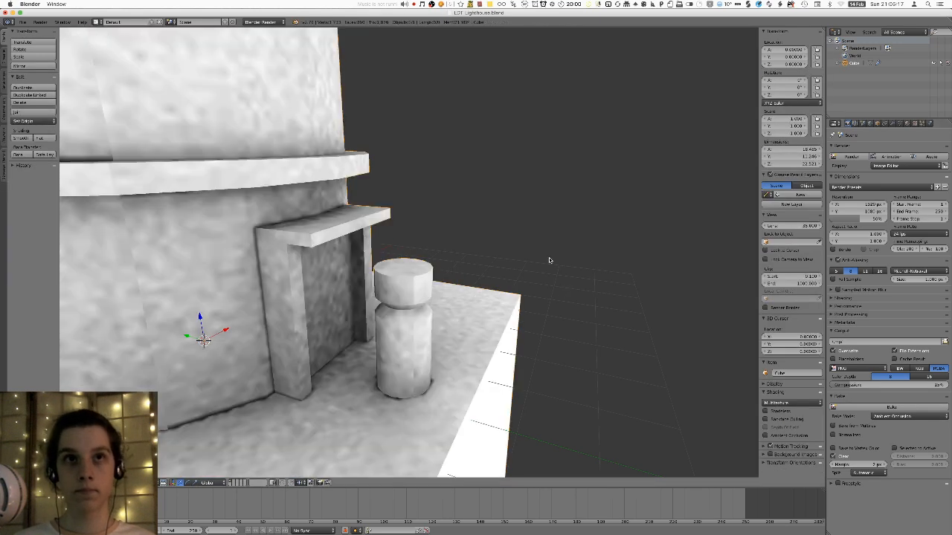
pyautogui.moveTo(550, 259); pyautogui.dragTo(499, 247, button='middle')
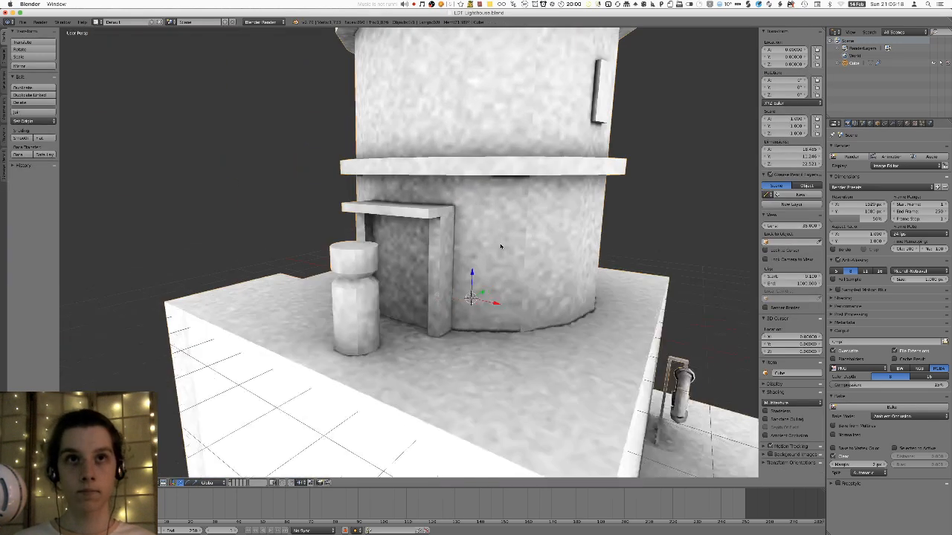
pyautogui.scroll(-4, 544, 208)
pyautogui.scroll(-3, 525, 207)
pyautogui.moveTo(543, 207); pyautogui.dragTo(488, 232, button='middle')
pyautogui.scroll(2, 487, 212)
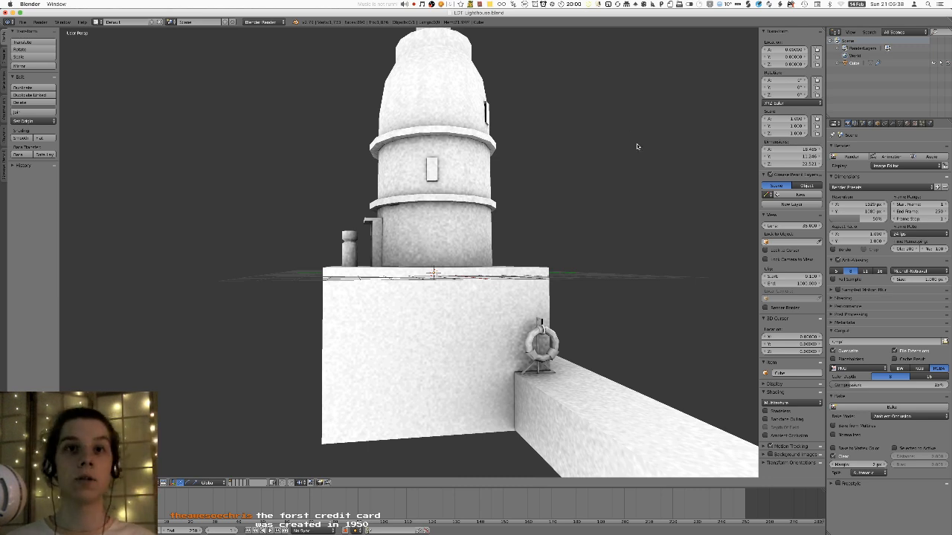
# - Try to add a horizontal loop cut around the base block
pyautogui.moveTo(580, 126); pyautogui.dragTo(551, 158, button='middle')
pyautogui.press('Tab')
pyautogui.rightClick(446, 319)
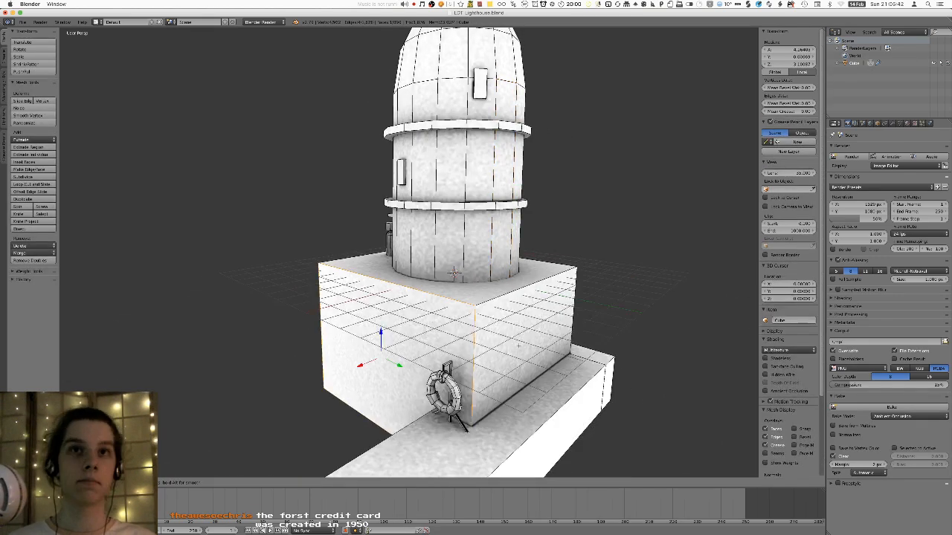
pyautogui.click(470, 343)
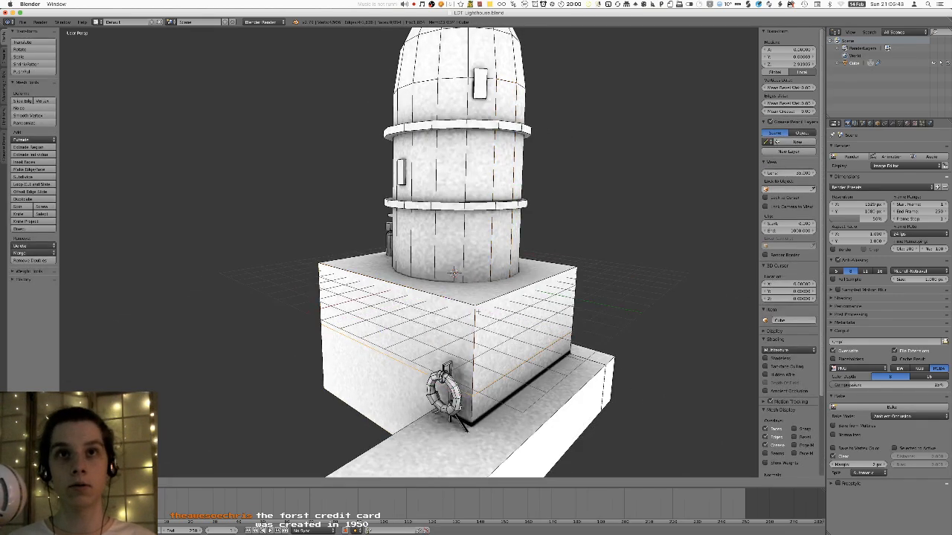
pyautogui.rightClick(490, 263)
pyautogui.hotkey('ctrl', 'z')
# - Try to lengthen the walkway platform by moving its end face along X
pyautogui.moveTo(489, 263); pyautogui.dragTo(588, 265, button='middle')
pyautogui.moveTo(480, 315); pyautogui.dragTo(512, 319, button='middle')
pyautogui.moveTo(267, 419); pyautogui.dragTo(368, 241, button='middle')
pyautogui.rightClick(376, 291)
pyautogui.moveTo(372, 334); pyautogui.dragTo(367, 342, button='middle')
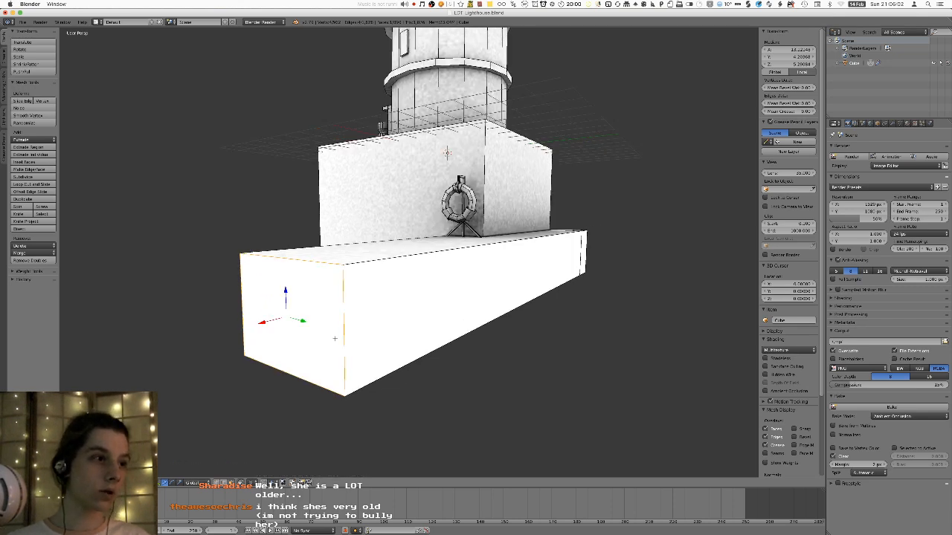
pyautogui.moveTo(333, 321)
pyautogui.mouseDown(button='middle')
pyautogui.moveTo(382, 322)
pyautogui.moveTo(230, 362)
pyautogui.moveTo(250, 303)
pyautogui.moveTo(325, 330)
pyautogui.mouseUp(button='middle')
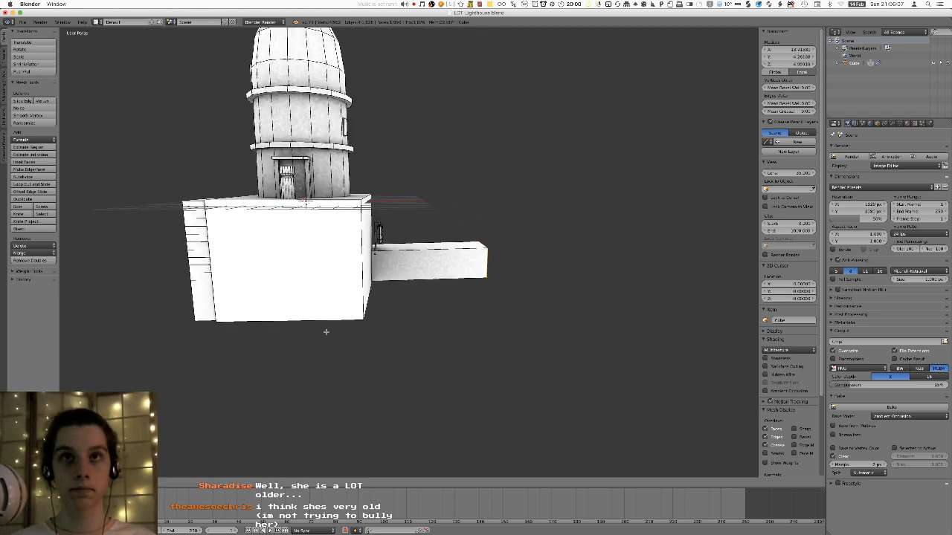
pyautogui.rightClick(565, 301)
pyautogui.scroll(-5, 565, 301)
pyautogui.moveTo(565, 301); pyautogui.dragTo(445, 294, button='middle')
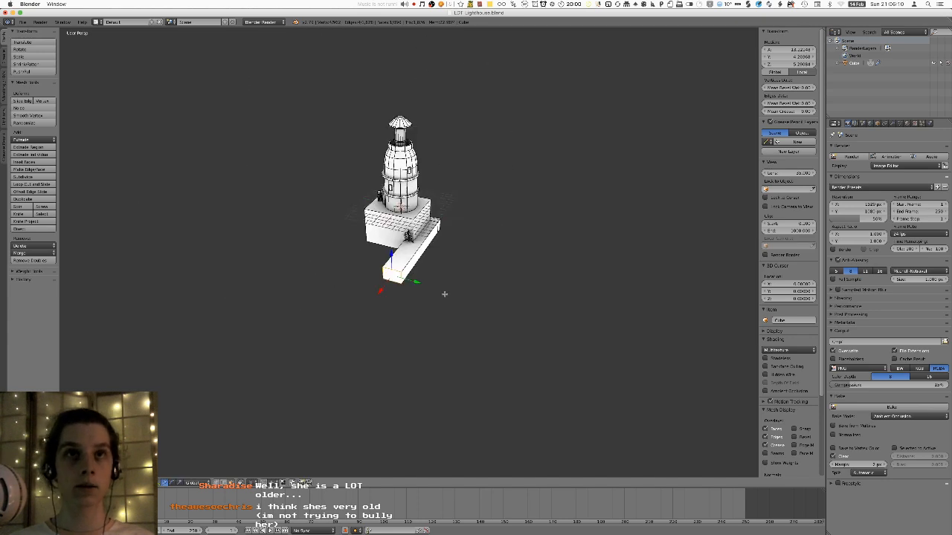
pyautogui.press('g')
pyautogui.press('x')
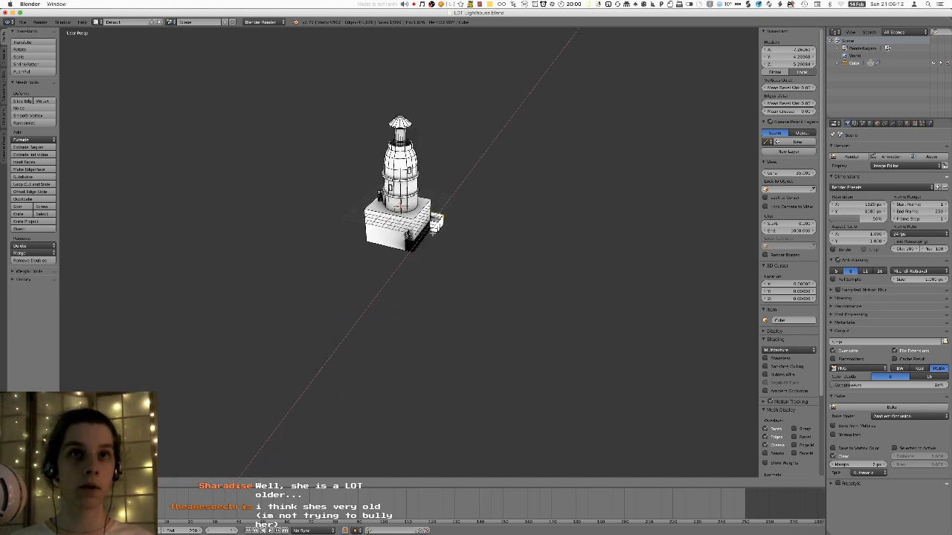
pyautogui.click(151, 374)
pyautogui.moveTo(255, 329)
pyautogui.mouseDown(button='middle')
pyautogui.moveTo(200, 323)
pyautogui.moveTo(257, 344)
pyautogui.mouseUp(button='middle')
pyautogui.scroll(5, 257, 345)
pyautogui.scroll(-5, 287, 298)
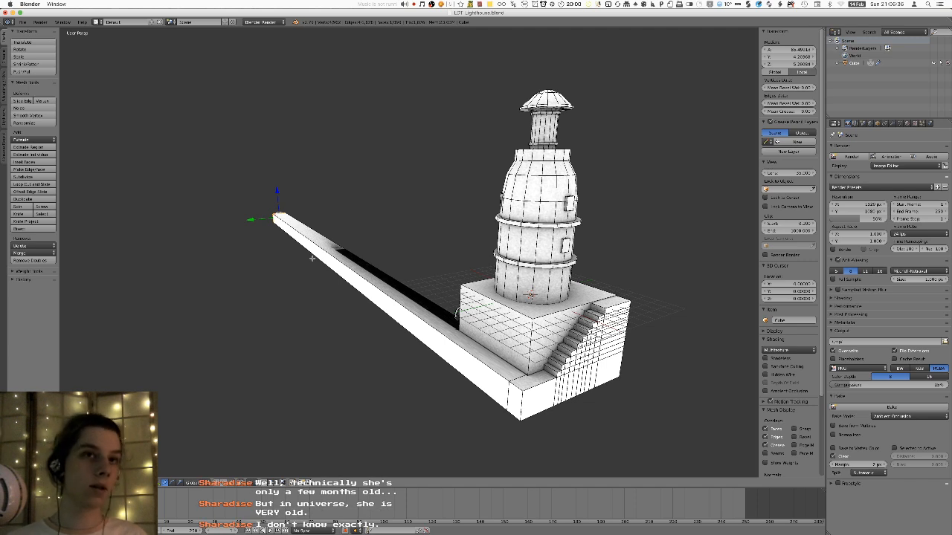
pyautogui.hotkey('ctrl', 'z')
# - Widen the walkway platform by moving its long outer side faces outward along Y
pyautogui.moveTo(452, 263); pyautogui.dragTo(446, 227, button='middle')
pyautogui.scroll(3, 499, 300)
pyautogui.moveTo(446, 227); pyautogui.dragTo(406, 282, button='middle')
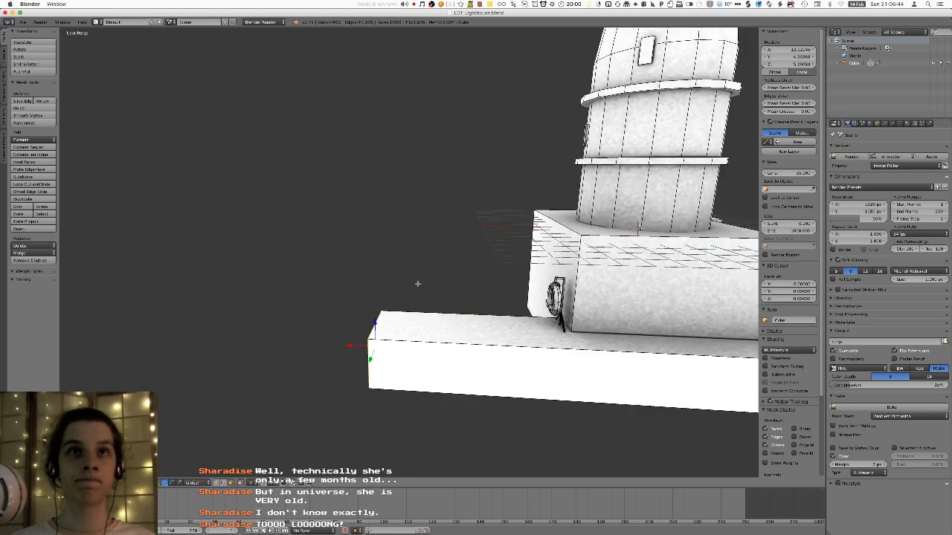
pyautogui.rightClick(524, 336)
pyautogui.rightClick(535, 368)
pyautogui.keyDown('shift'); pyautogui.moveTo(535, 368); pyautogui.dragTo(221, 360, button='middle'); pyautogui.keyUp('shift')
pyautogui.keyDown('shift'); pyautogui.rightClick(437, 405); pyautogui.keyUp('shift')
pyautogui.moveTo(478, 382); pyautogui.dragTo(289, 386, button='middle')
pyautogui.click(318, 359)
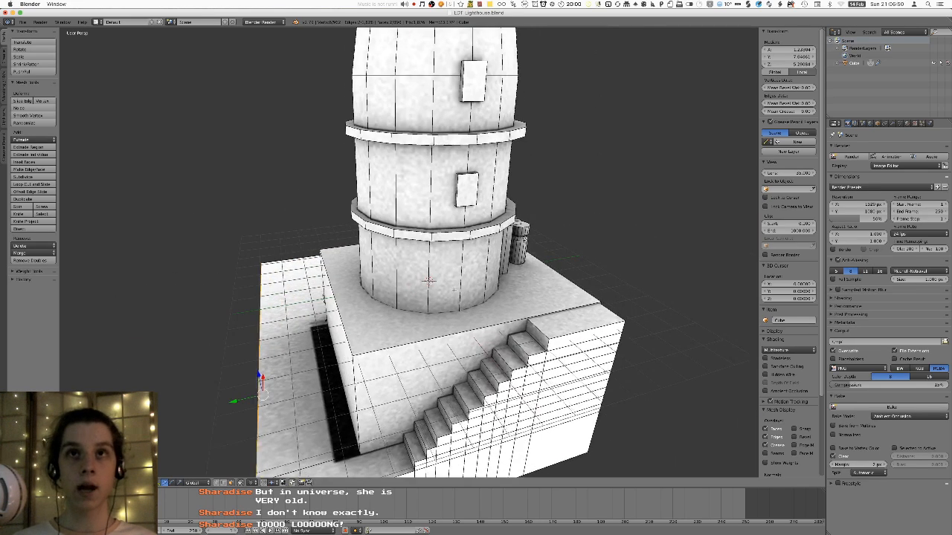
# - Duplicate the bollard by the door and place the copy on the lower walkway
pyautogui.press('a')
pyautogui.press('l')
pyautogui.keyDown('shift'); pyautogui.moveTo(401, 293); pyautogui.dragTo(417, 254, button='middle'); pyautogui.keyUp('shift')
pyautogui.hotkey('shift', 'd')
pyautogui.rightClick(416, 255)
pyautogui.press('g')
pyautogui.hotkey('shift', 'y')
pyautogui.hotkey('shift', 'x')
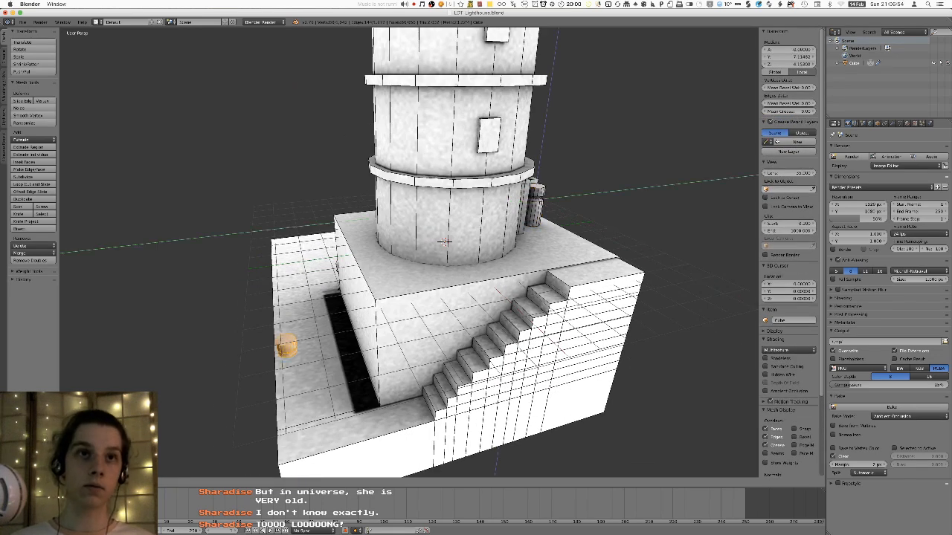
pyautogui.click(113, 117)
# - Scale the bollard copy down and move it along Z to sit on the walkway surface
pyautogui.press('s')
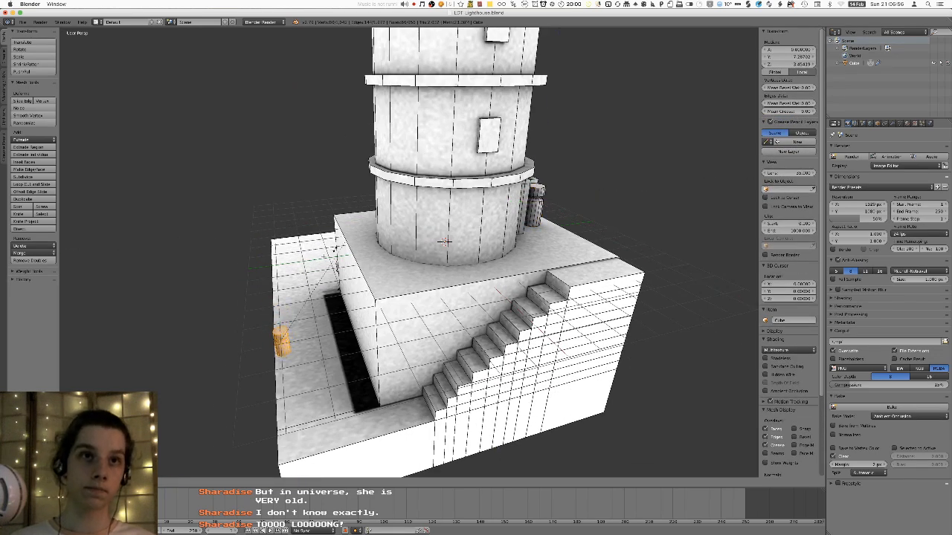
pyautogui.click(319, 284)
pyautogui.moveTo(319, 284); pyautogui.dragTo(332, 254, button='middle')
pyautogui.press('g')
pyautogui.press('z')
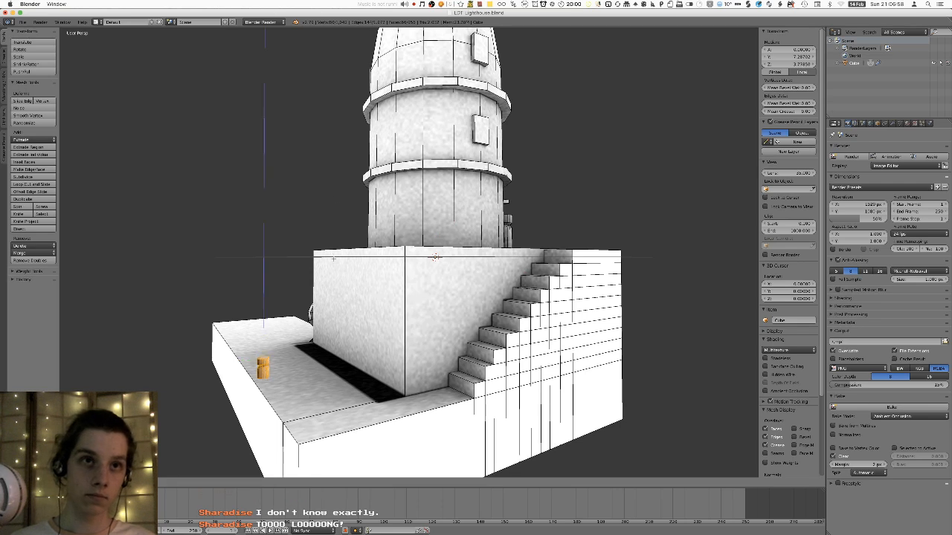
pyautogui.click(330, 229)
# - Move the small bollard along X toward the stair end of the walkway
pyautogui.moveTo(330, 229); pyautogui.dragTo(383, 296, button='middle')
pyautogui.scroll(-3, 383, 296)
pyautogui.press('g')
pyautogui.press('y')
pyautogui.press('z')
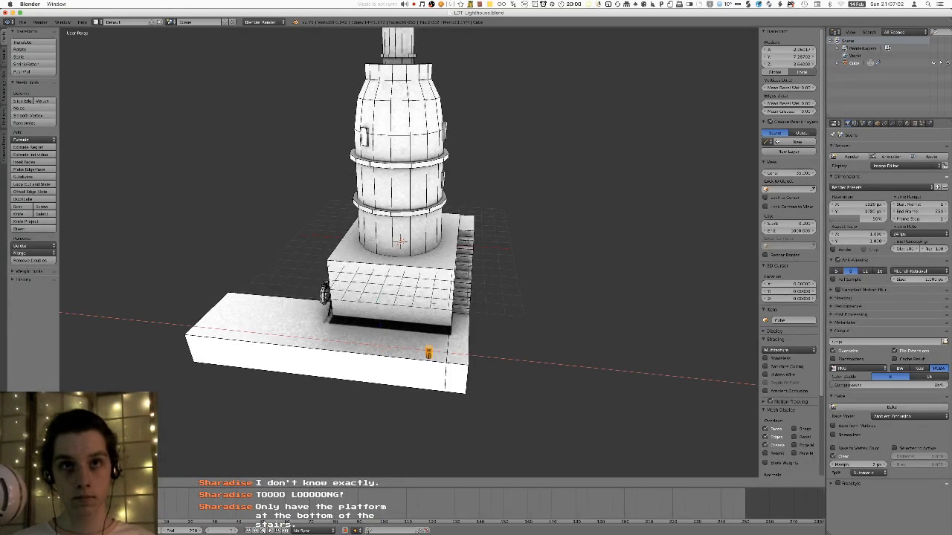
pyautogui.click(435, 304)
# - Duplicate the small bollard along X to make a second one farther down the walkway
pyautogui.keyDown('shift'); pyautogui.moveTo(435, 304); pyautogui.dragTo(483, 222, button='middle'); pyautogui.keyUp('shift')
pyautogui.moveTo(395, 260); pyautogui.dragTo(437, 247, button='middle')
pyautogui.hotkey('shift', 'd')
pyautogui.press('x')
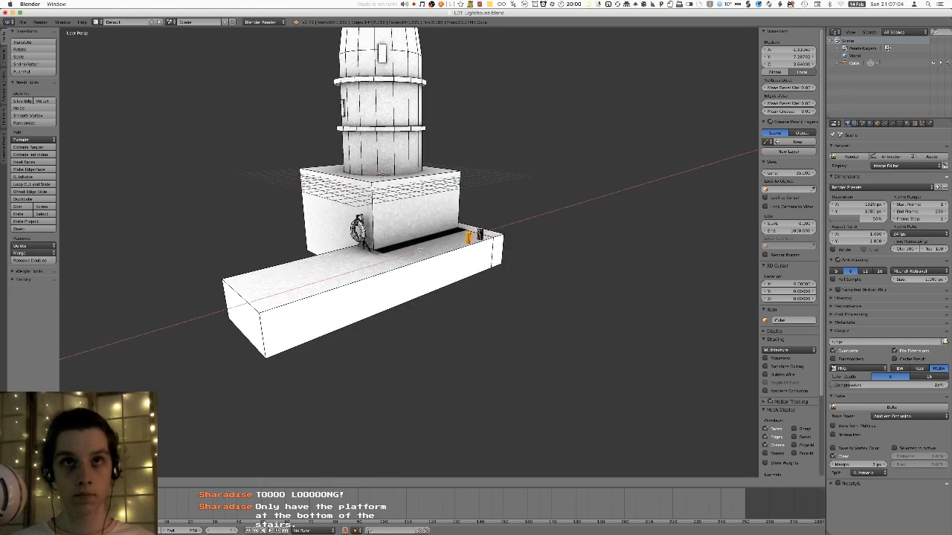
pyautogui.click(401, 258)
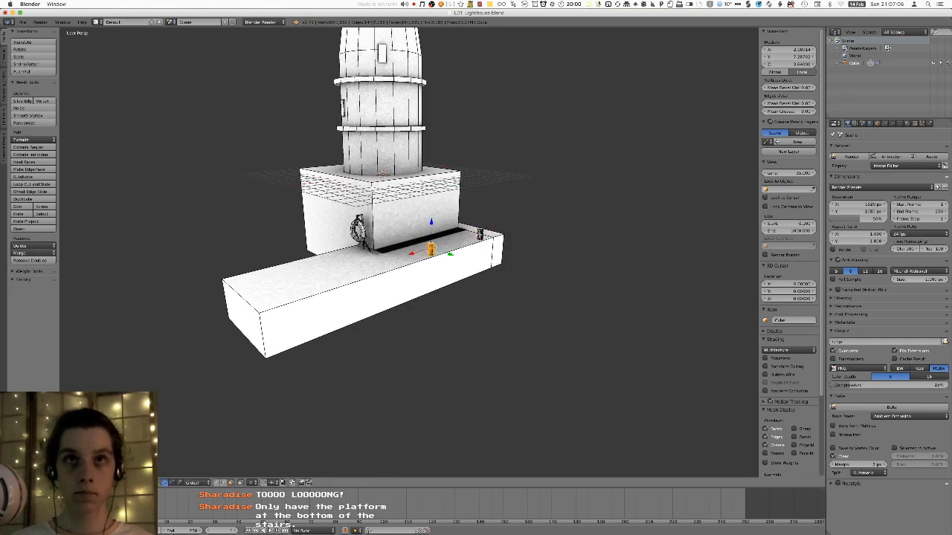
# - Select both walkway bollards and duplicate them along X to form a row of four
pyautogui.moveTo(428, 242); pyautogui.dragTo(433, 262, button='middle')
pyautogui.press('l')
pyautogui.moveTo(485, 236)
pyautogui.mouseDown(button='middle')
pyautogui.moveTo(438, 254)
pyautogui.moveTo(494, 237)
pyautogui.mouseUp(button='middle')
pyautogui.hotkey('shift', 'd')
pyautogui.press('x')
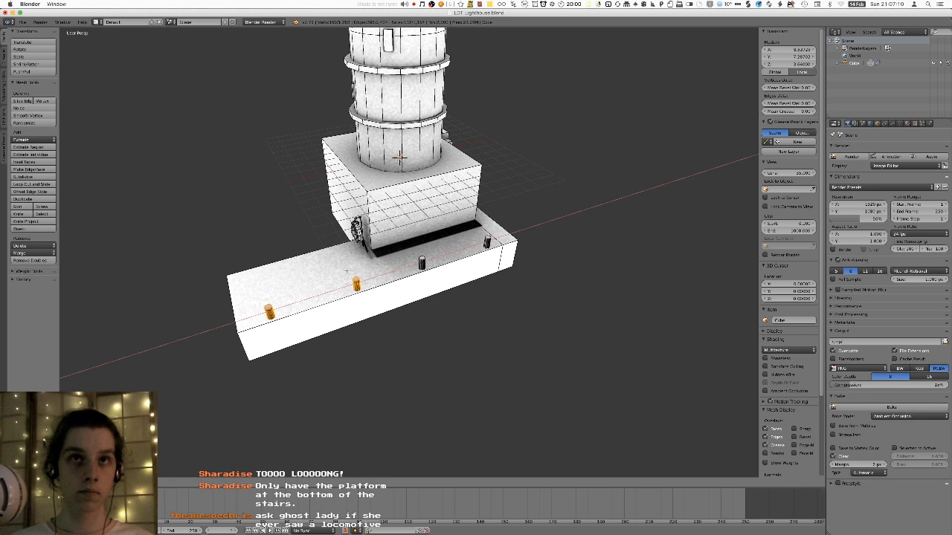
pyautogui.click(355, 274)
# - Even out the spacing of the walkway bollards by moving them individually along X
pyautogui.moveTo(370, 274); pyautogui.dragTo(353, 263, button='middle')
pyautogui.press('a')
pyautogui.press('l')
pyautogui.press('g')
pyautogui.press('x')
pyautogui.click(336, 267)
pyautogui.press('a')
pyautogui.moveTo(408, 262); pyautogui.dragTo(383, 270, button='middle')
pyautogui.press('l')
pyautogui.press('g')
pyautogui.press('x')
pyautogui.click(454, 260)
pyautogui.press('a')
pyautogui.press('l')
pyautogui.press('g')
pyautogui.press('x')
pyautogui.click(363, 254)
# - Select the third walkway bollard from the stair end and move it along X to adjust its spacing
pyautogui.press('a')
pyautogui.scroll(-3, 429, 310)
pyautogui.scroll(4, 383, 269)
pyautogui.press('l')
pyautogui.press('g')
pyautogui.press('x')
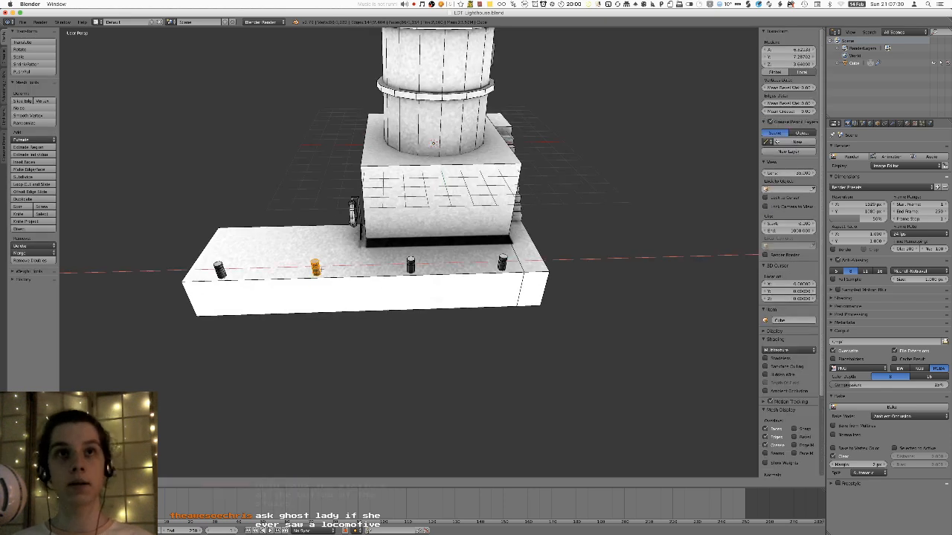
pyautogui.click(363, 315)
# - Move another of the middle walkway bollards along X to match the gaps between its neighbours
pyautogui.scroll(-6, 363, 314)
pyautogui.moveTo(363, 314); pyautogui.dragTo(305, 243, button='middle')
pyautogui.scroll(7, 306, 243)
pyautogui.press('a')
pyautogui.press('l')
pyautogui.press('g')
pyautogui.press('x')
pyautogui.moveTo(400, 241); pyautogui.dragTo(403, 270, button='middle')
pyautogui.click(445, 245)
# - Refine the bollard row with one more single-bollard shift along X
pyautogui.scroll(-7, 441, 283)
pyautogui.scroll(7, 404, 270)
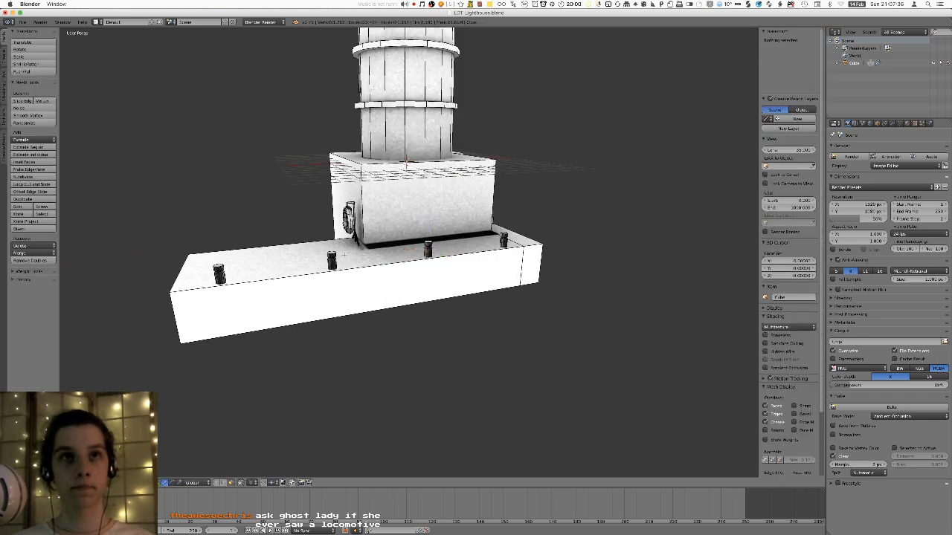
pyautogui.press('a')
pyautogui.press('l')
pyautogui.press('g')
pyautogui.press('x')
pyautogui.click(316, 263)
# - Unwrap the entire lighthouse mesh with Smart UV Project using the default settings
pyautogui.press('a')
pyautogui.press('Tab')
pyautogui.moveTo(320, 251); pyautogui.dragTo(405, 270, button='middle')
pyautogui.press('Tab')
pyautogui.press('a')
pyautogui.press('u')
pyautogui.click(404, 269)
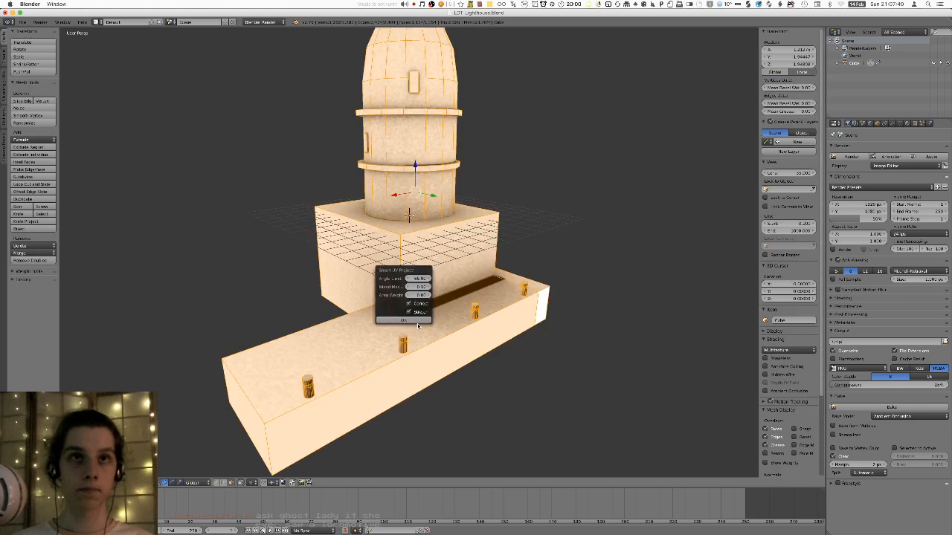
pyautogui.click(403, 323)
# - Bake the lighthouse's ambient occlusion in Object Mode
pyautogui.press('Tab')
pyautogui.click(871, 406)
pyautogui.moveTo(514, 324); pyautogui.dragTo(517, 306, button='middle')
pyautogui.press('a')
pyautogui.click(866, 407)
pyautogui.moveTo(445, 231); pyautogui.dragTo(499, 233, button='middle')
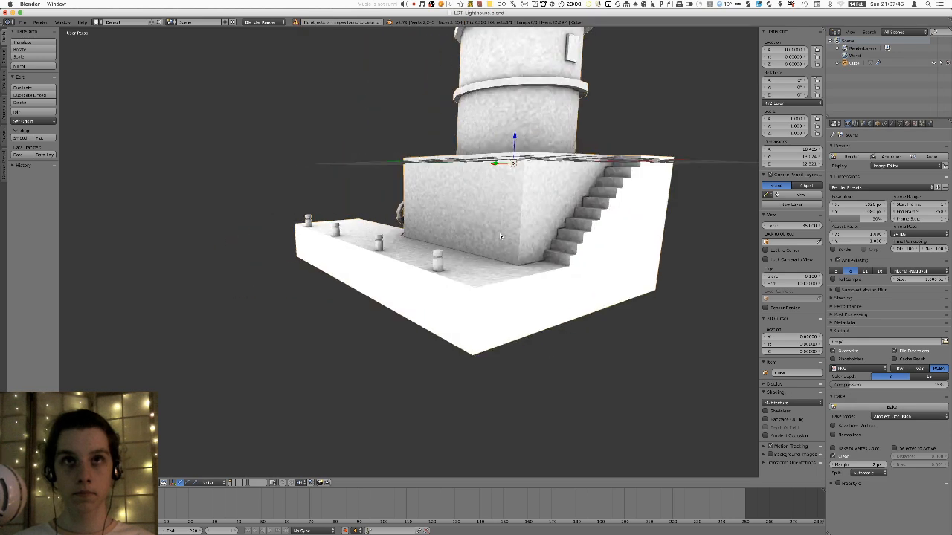
# - Select the cap bands of all four walkway bollards and widen them in X and Y only, each about its own centre
pyautogui.press('Tab')
pyautogui.scroll(6, 474, 254)
pyautogui.keyDown('alt'); pyautogui.rightClick(541, 259); pyautogui.keyUp('alt')
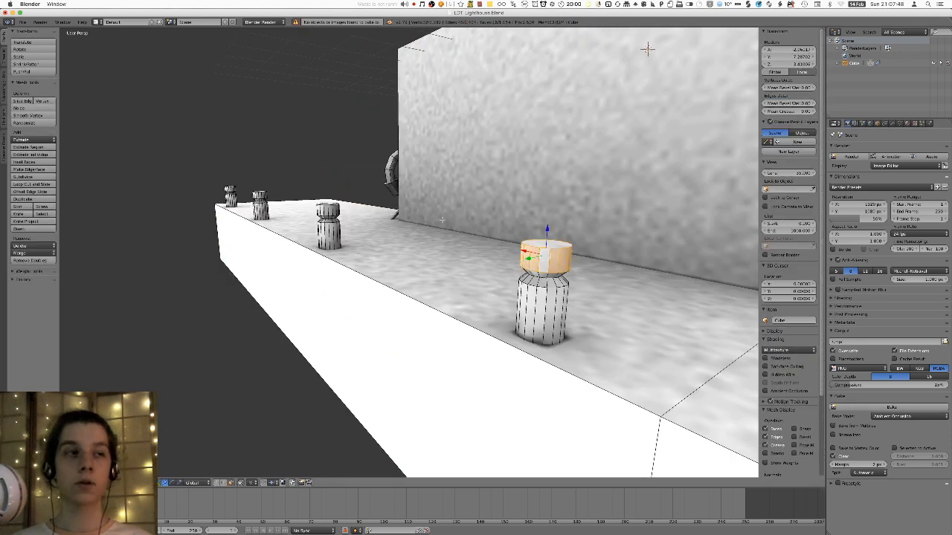
pyautogui.keyDown('shift'); pyautogui.moveTo(648, 49); pyautogui.dragTo(685, 86, button='middle'); pyautogui.keyUp('shift')
pyautogui.keyDown('alt'); pyautogui.keyDown('shift'); pyautogui.rightClick(378, 259); pyautogui.keyUp('shift'); pyautogui.keyUp('alt')
pyautogui.keyDown('alt'); pyautogui.keyDown('shift'); pyautogui.rightClick(288, 223); pyautogui.keyUp('shift'); pyautogui.keyUp('alt')
pyautogui.keyDown('alt'); pyautogui.keyDown('shift'); pyautogui.rightClick(256, 213); pyautogui.keyUp('shift'); pyautogui.keyUp('alt')
pyautogui.moveTo(470, 221); pyautogui.dragTo(436, 222, button='middle')
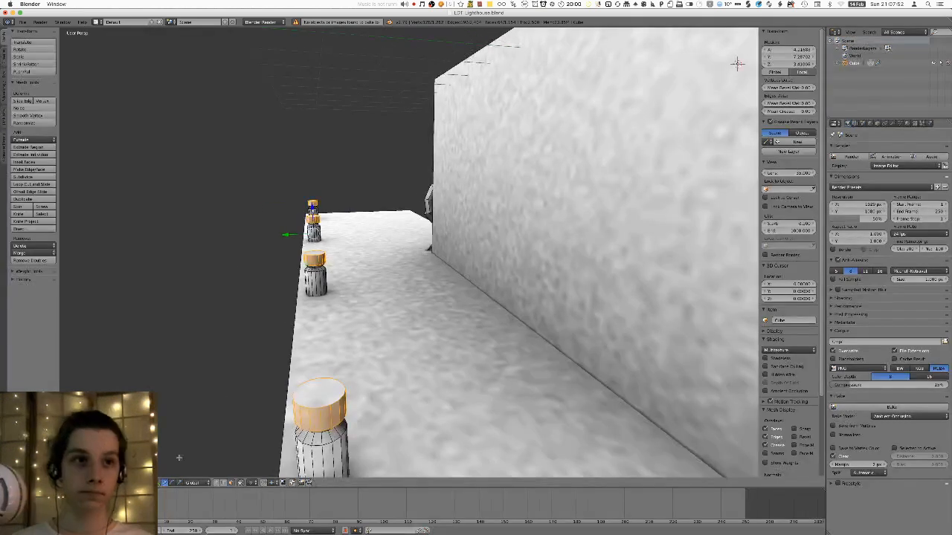
pyautogui.click(149, 482)
pyautogui.click(165, 458)
pyautogui.keyDown('shift'); pyautogui.moveTo(191, 438); pyautogui.dragTo(211, 423, button='middle'); pyautogui.keyUp('shift')
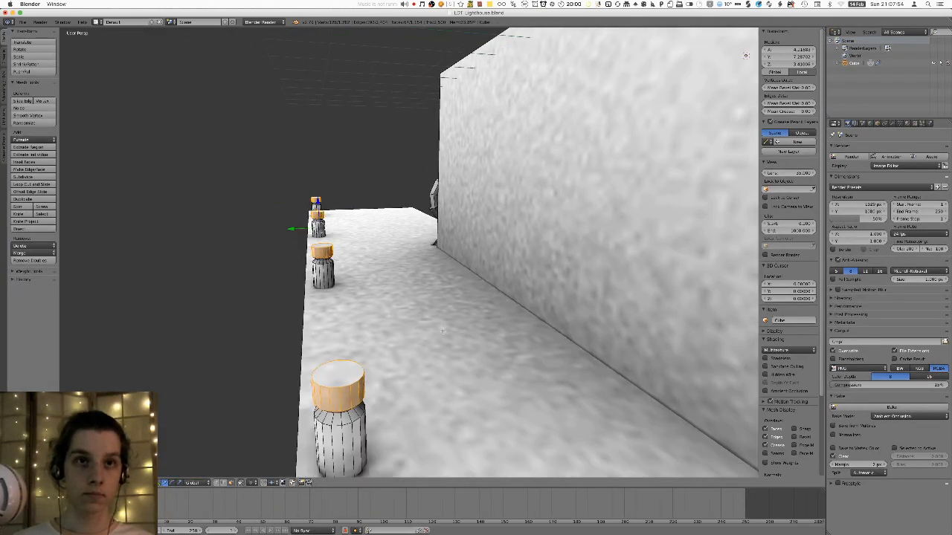
pyautogui.press('s')
pyautogui.press('Escape')
pyautogui.press('s')
pyautogui.hotkey('shift', 'z')
pyautogui.click(233, 195)
# - Fine-tune the size of the four bollard caps by scaling them once more
pyautogui.press('Tab')
pyautogui.scroll(-3, 347, 225)
pyautogui.moveTo(347, 225); pyautogui.dragTo(543, 193, button='middle')
pyautogui.press('Tab')
pyautogui.press('s')
pyautogui.click(556, 184)
# - Unwrap the whole mesh again with Smart UV Project and rebake its ambient occlusion
pyautogui.press('a')
pyautogui.press('a')
pyautogui.press('u')
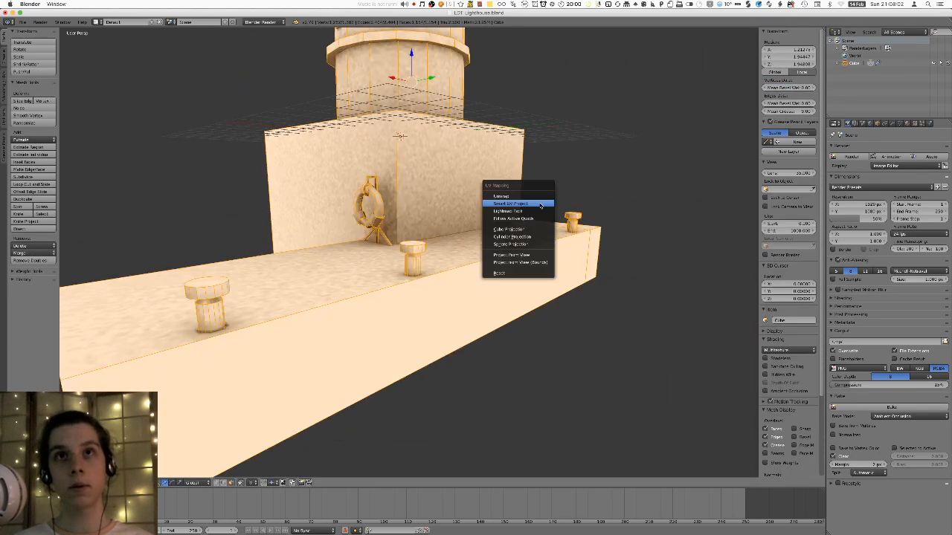
pyautogui.click(540, 204)
pyautogui.click(540, 256)
pyautogui.press('Tab')
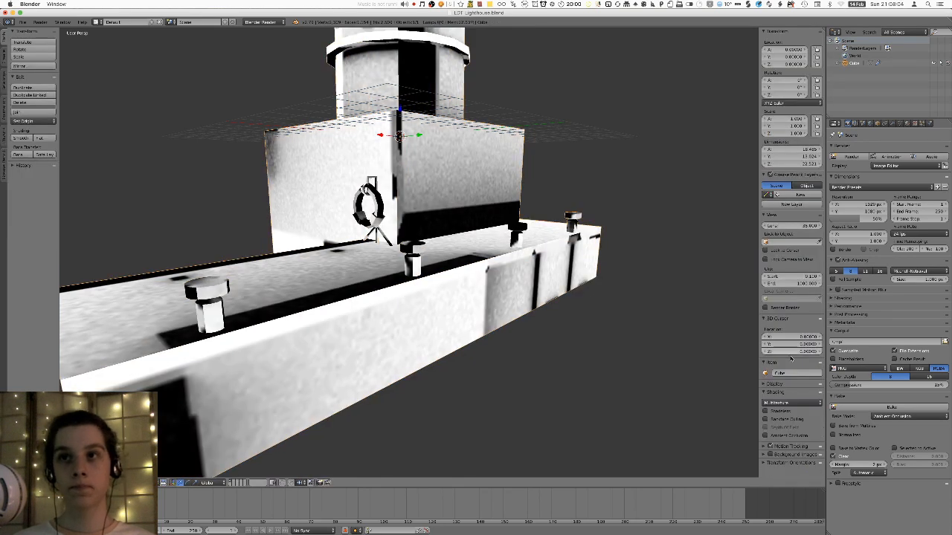
pyautogui.moveTo(572, 290); pyautogui.dragTo(569, 234, button='middle')
pyautogui.scroll(4, 515, 199)
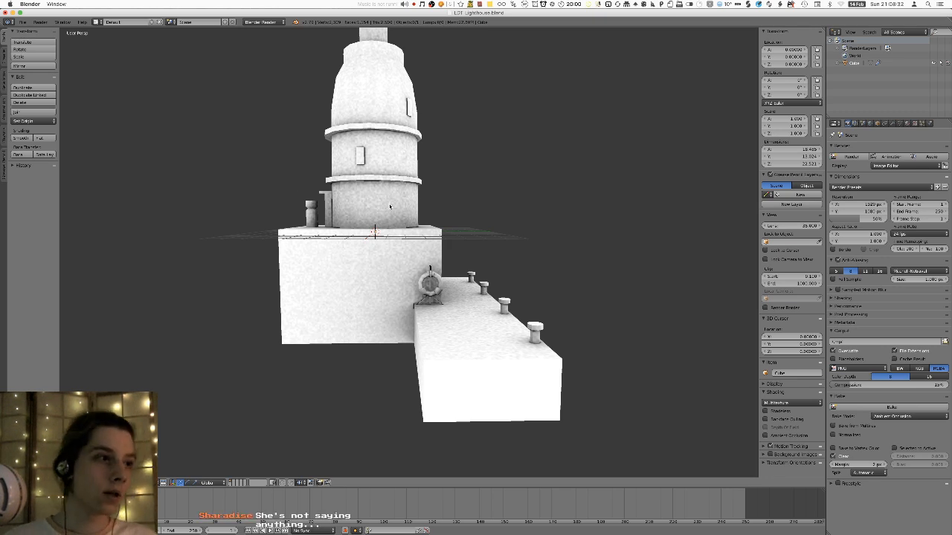
# - Examine the baked lighthouse, the walkway bollards and the lifebuoy stand from several sides
pyautogui.moveTo(397, 212); pyautogui.dragTo(356, 216, button='middle')
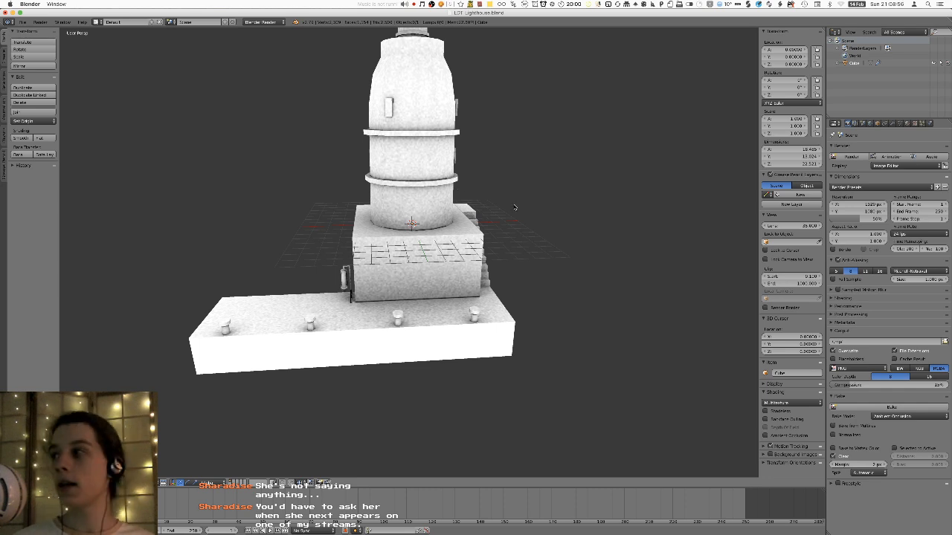
pyautogui.moveTo(466, 243); pyautogui.dragTo(494, 224, button='middle')
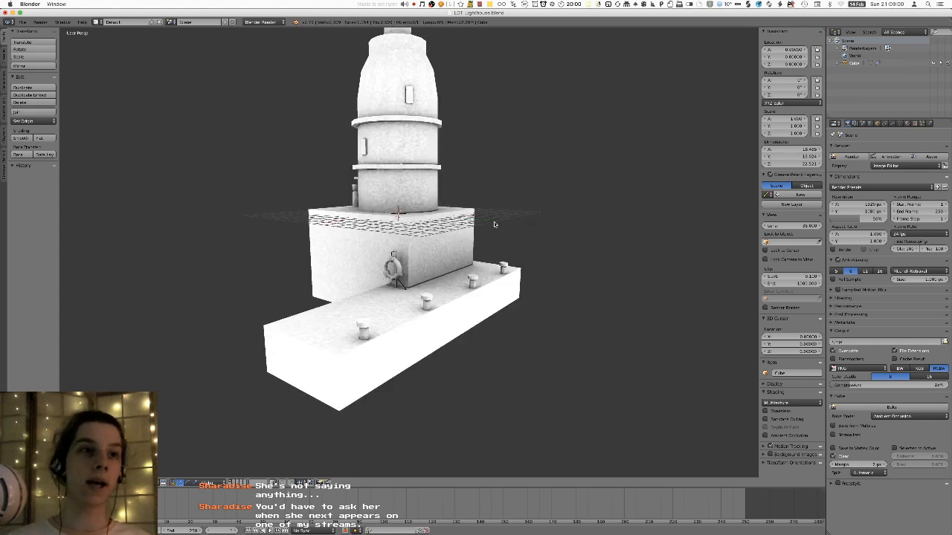
pyautogui.scroll(5, 454, 216)
pyautogui.moveTo(514, 243); pyautogui.dragTo(466, 193, button='middle')
pyautogui.press('XF86MonBrightnessDown')
pyautogui.press('Tab')
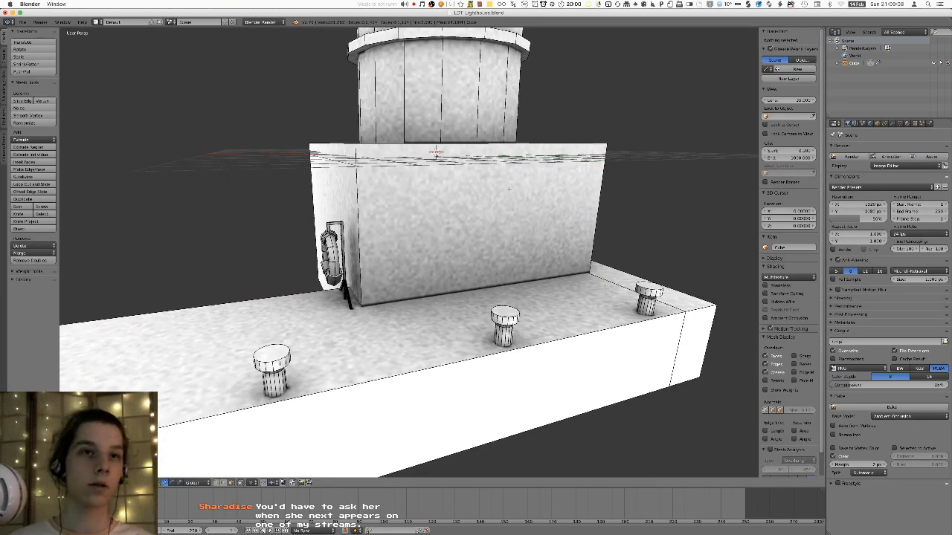
pyautogui.moveTo(500, 237); pyautogui.dragTo(309, 199, button='middle')
pyautogui.scroll(5, 403, 295)
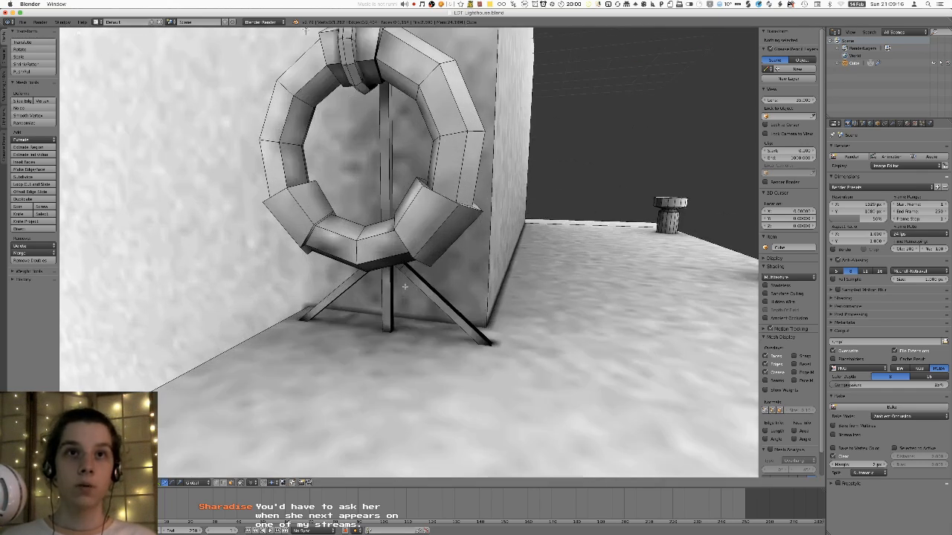
pyautogui.moveTo(423, 292); pyautogui.dragTo(432, 205, button='middle')
pyautogui.scroll(-4, 357, 286)
pyautogui.scroll(-4, 433, 204)
pyautogui.rightClick(440, 254)
pyautogui.moveTo(387, 247); pyautogui.dragTo(463, 255, button='middle')
pyautogui.scroll(-5, 462, 255)
# - Duplicate the tower's doorway and move the copy in the YZ plane out over the walkway side
pyautogui.keyDown('shift'); pyautogui.moveTo(419, 195); pyautogui.dragTo(435, 231, button='middle'); pyautogui.keyUp('shift')
pyautogui.press('a')
pyautogui.keyDown('shift'); pyautogui.moveTo(331, 133); pyautogui.dragTo(355, 227, button='middle'); pyautogui.keyUp('shift')
pyautogui.scroll(2, 331, 199)
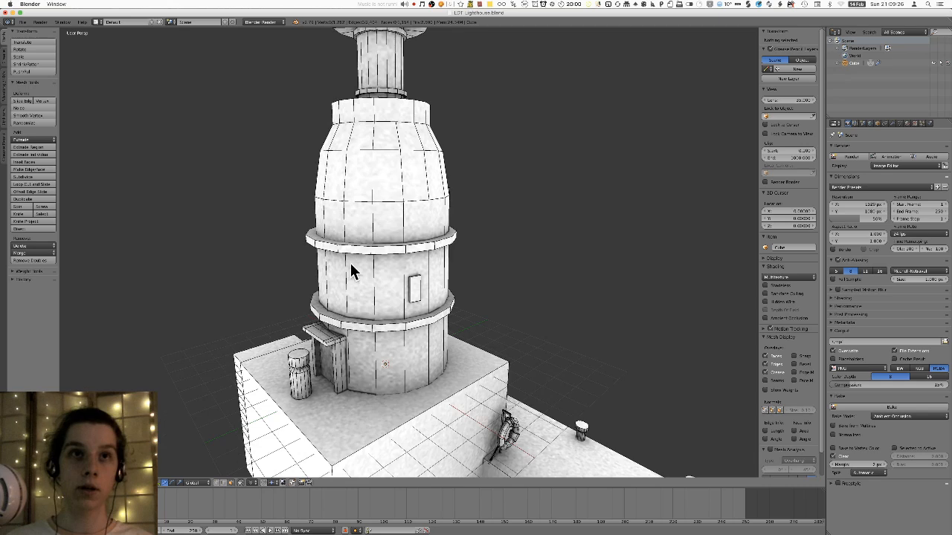
pyautogui.press('l')
pyautogui.moveTo(329, 344); pyautogui.dragTo(348, 229, button='middle')
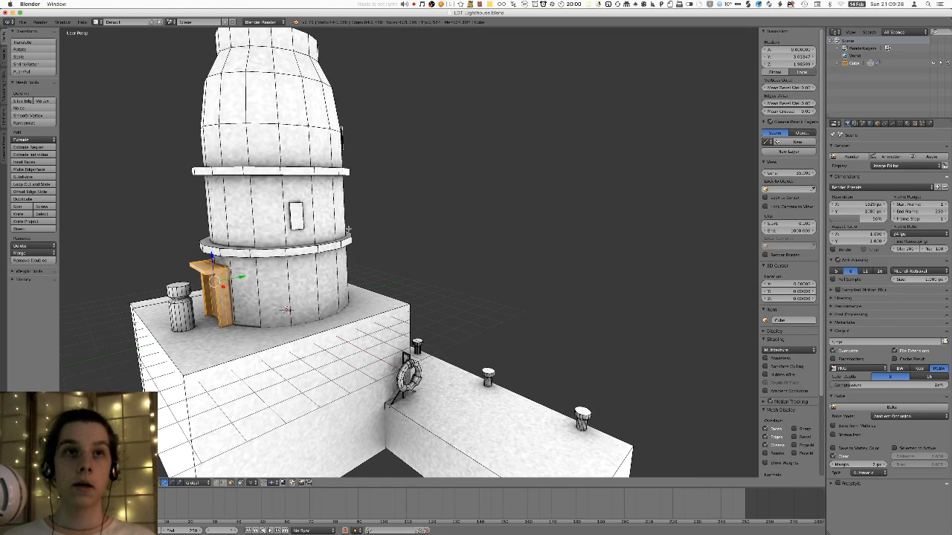
pyautogui.press('g')
pyautogui.hotkey('shift', 'x')
pyautogui.click(549, 292)
# - Rotate the doorway copy 180° about Z and lower it along Z towards the walkway
pyautogui.moveTo(548, 292); pyautogui.dragTo(487, 295, button='middle')
pyautogui.write('rz180')
pyautogui.press('Return')
pyautogui.press('g')
pyautogui.press('z')
pyautogui.click(486, 253)
# - Position the doorway copy in the YZ plane on the walkway beside the base wall
pyautogui.moveTo(486, 253); pyautogui.dragTo(500, 241, button='middle')
pyautogui.press('g')
pyautogui.hotkey('shift', 'x')
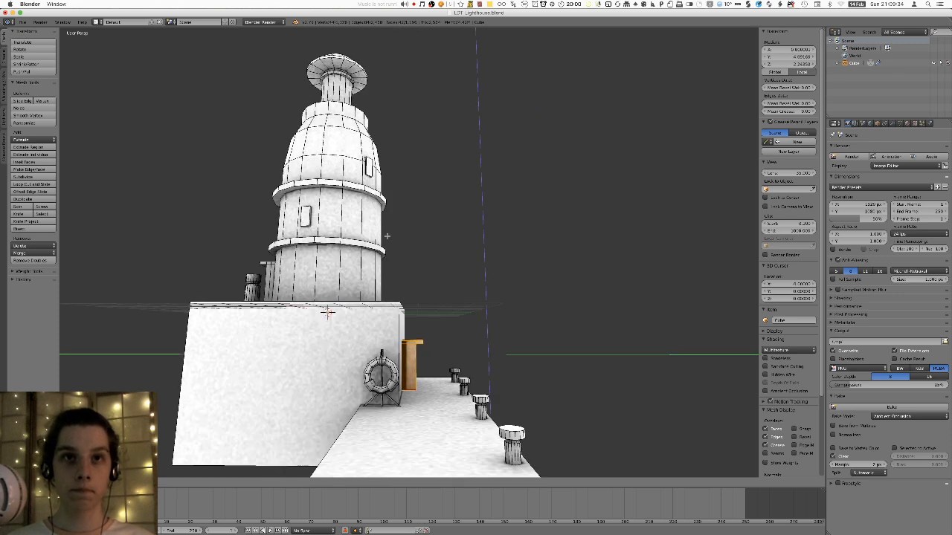
pyautogui.click(389, 275)
# - Push the doorway copy along Y so its back sits in the base wall
pyautogui.moveTo(389, 275); pyautogui.dragTo(298, 291, button='middle')
pyautogui.scroll(3, 394, 275)
pyautogui.keyDown('shift'); pyautogui.moveTo(476, 327); pyautogui.dragTo(447, 270, button='middle'); pyautogui.keyUp('shift')
pyautogui.scroll(3, 448, 269)
pyautogui.press('g')
pyautogui.press('y')
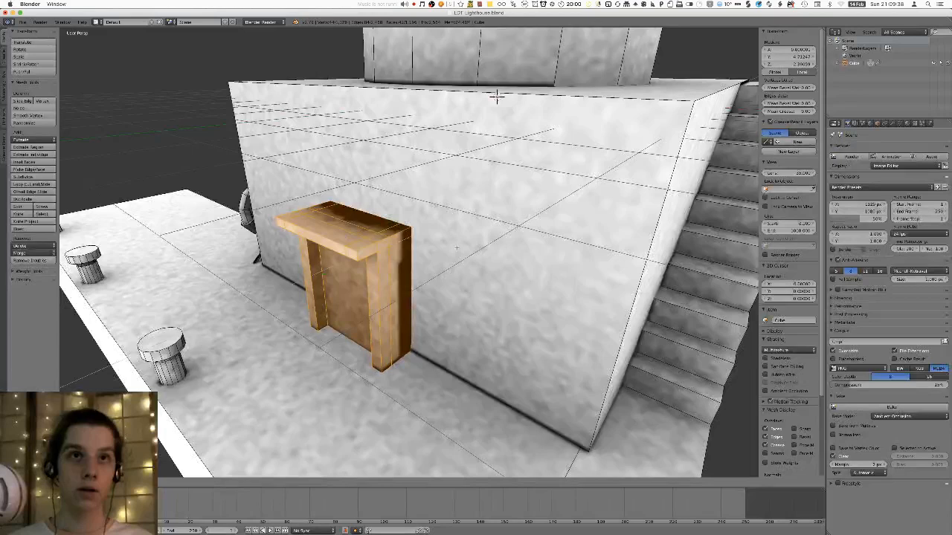
pyautogui.click(461, 245)
# - Slide the doorway copy along X to the stair end of the base wall
pyautogui.moveTo(461, 245); pyautogui.dragTo(531, 241, button='middle')
pyautogui.scroll(-6, 532, 242)
pyautogui.moveTo(343, 236); pyautogui.dragTo(406, 237, button='middle')
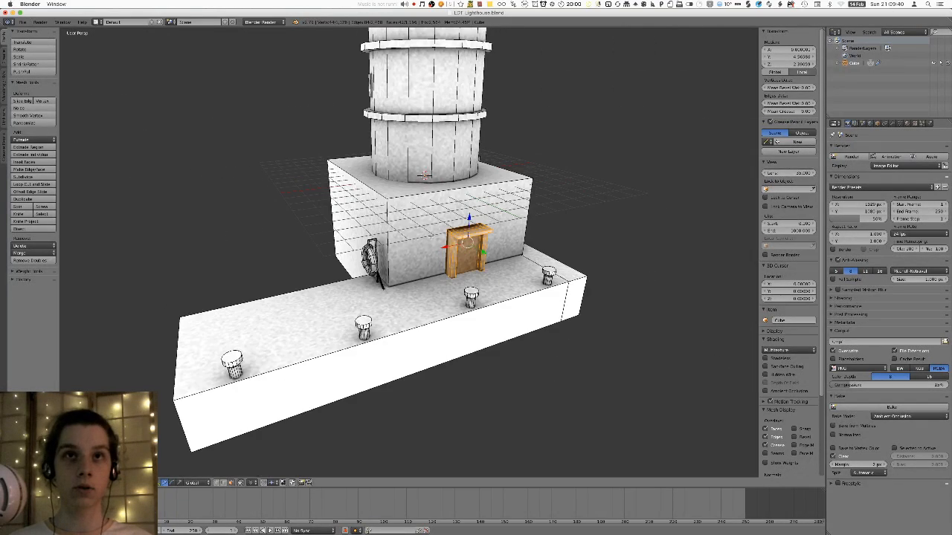
pyautogui.press('g')
pyautogui.press('x')
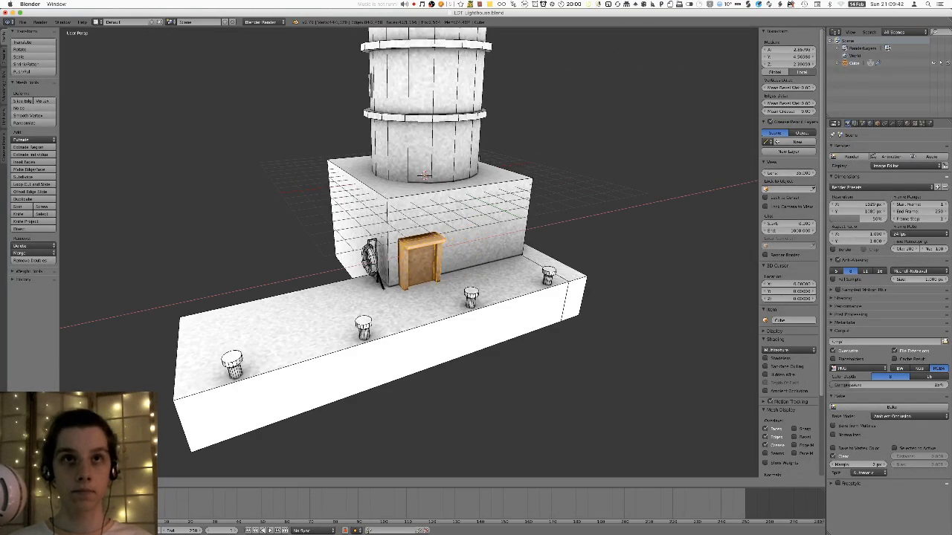
pyautogui.click(506, 246)
pyautogui.moveTo(506, 245); pyautogui.dragTo(483, 219, button='middle')
pyautogui.moveTo(459, 250); pyautogui.dragTo(520, 248, button='middle')
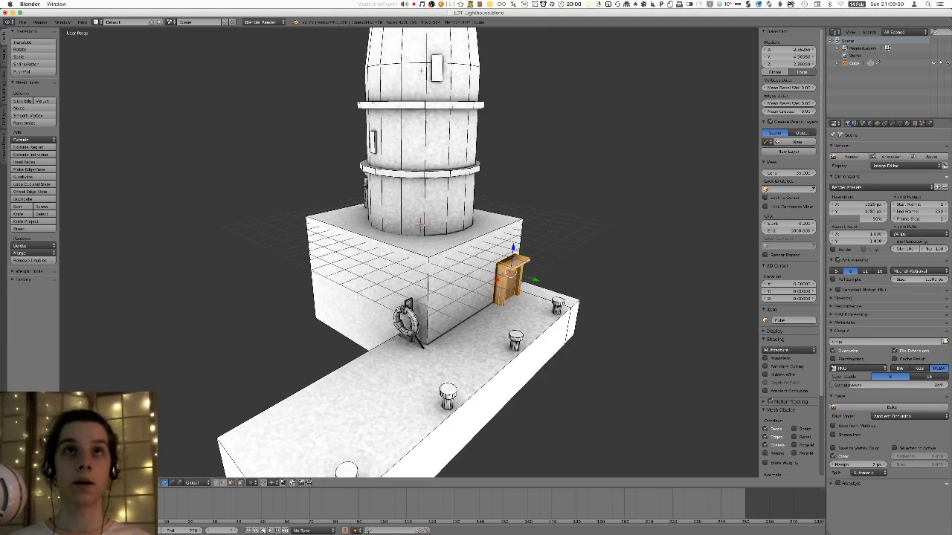
# - Select the tower's lower window on the stair side and duplicate it in place
pyautogui.press('a')
pyautogui.moveTo(366, 134); pyautogui.dragTo(531, 139, button='middle')
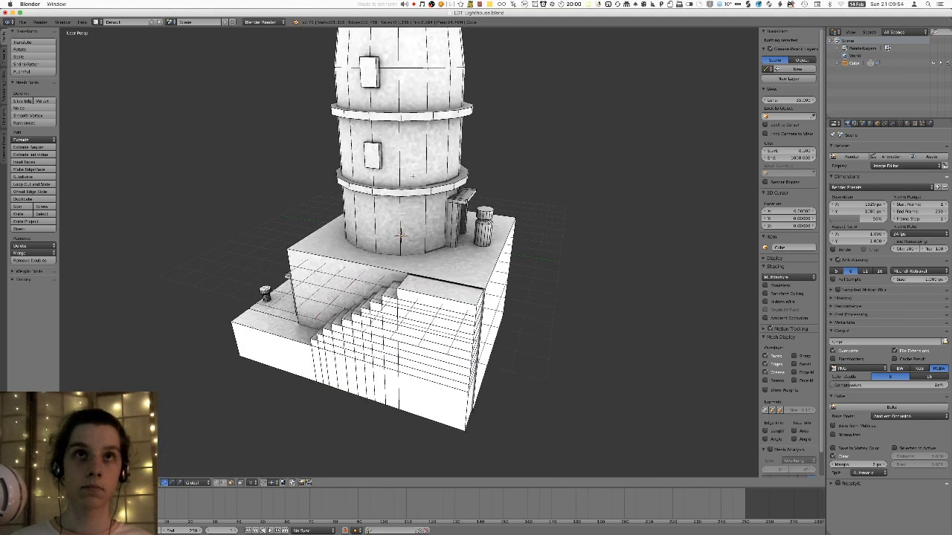
pyautogui.press('l')
pyautogui.moveTo(377, 158); pyautogui.dragTo(417, 168, button='middle')
pyautogui.hotkey('shift', 'd')
pyautogui.rightClick(416, 168)
pyautogui.moveTo(476, 169); pyautogui.dragTo(438, 164, button='middle')
pyautogui.press('g')
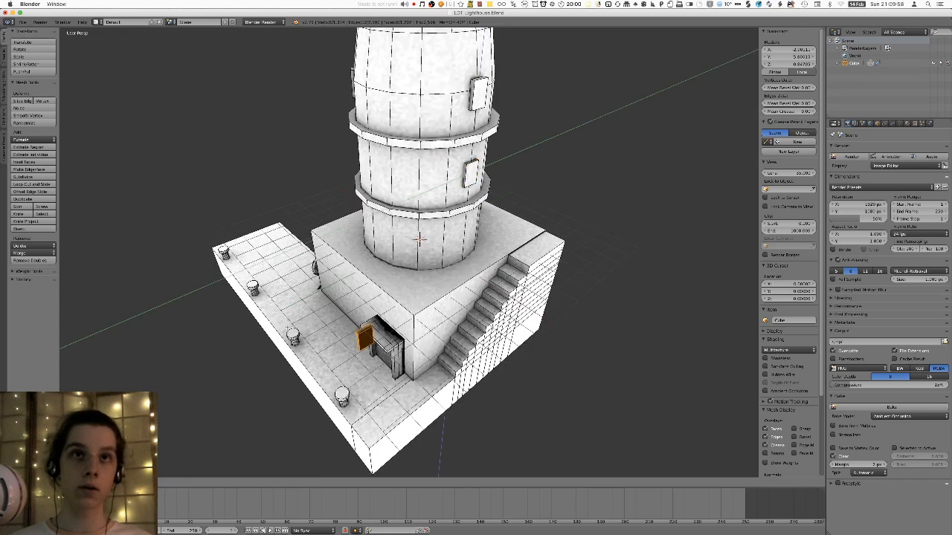
pyautogui.rightClick(445, 238)
pyautogui.press('g')
pyautogui.press('x')
pyautogui.rightClick(394, 335)
pyautogui.press('g')
pyautogui.press('y')
pyautogui.rightClick(346, 430)
# - Move the duplicated window in the YZ plane down to the walkway in front of the new doorway
pyautogui.press('g')
pyautogui.hotkey('shift', 'x')
pyautogui.click(242, 165)
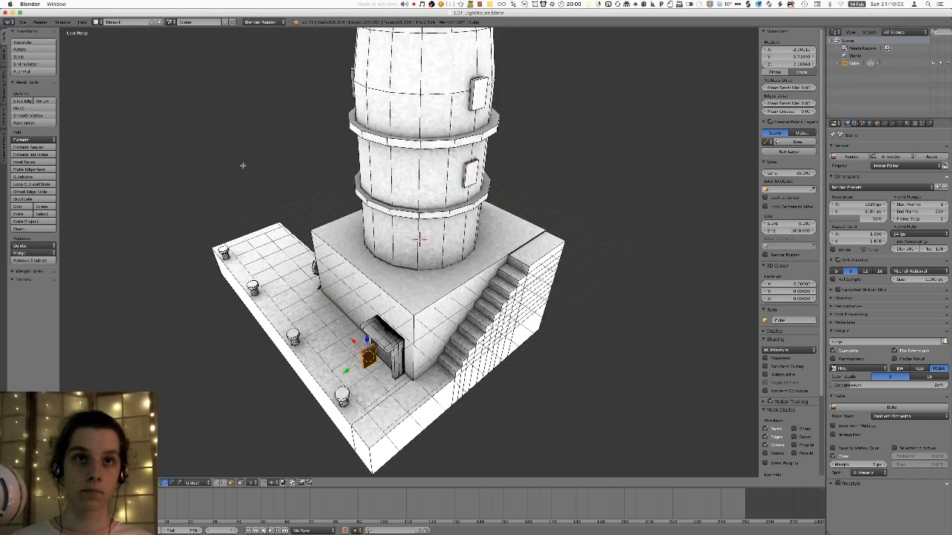
# - Move the duplicated window in the XY plane into the base wall beside the doorway and adjust its height along Z
pyautogui.press('a')
pyautogui.moveTo(368, 357); pyautogui.dragTo(454, 343, button='middle')
pyautogui.press('g')
pyautogui.hotkey('shift', 'z')
pyautogui.click(433, 239)
pyautogui.moveTo(432, 239); pyautogui.dragTo(392, 185, button='middle')
pyautogui.press('g')
pyautogui.press('z')
pyautogui.click(432, 246)
# - Duplicate the tall grooved post beside the tower and move the copy in the YZ plane out over the walkway
pyautogui.moveTo(433, 246); pyautogui.dragTo(513, 259, button='middle')
pyautogui.press('a')
pyautogui.press('l')
pyautogui.hotkey('shift', 'd')
pyautogui.press('g')
pyautogui.hotkey('shift', 'x')
pyautogui.press('Escape')
pyautogui.press('g')
pyautogui.hotkey('shift', 'x')
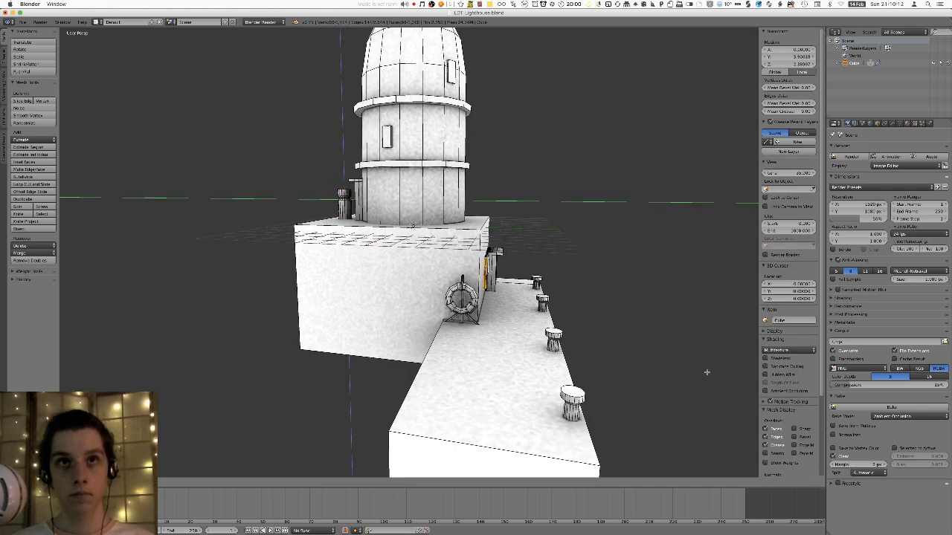
pyautogui.click(679, 59)
pyautogui.moveTo(679, 60); pyautogui.dragTo(542, 61, button='middle')
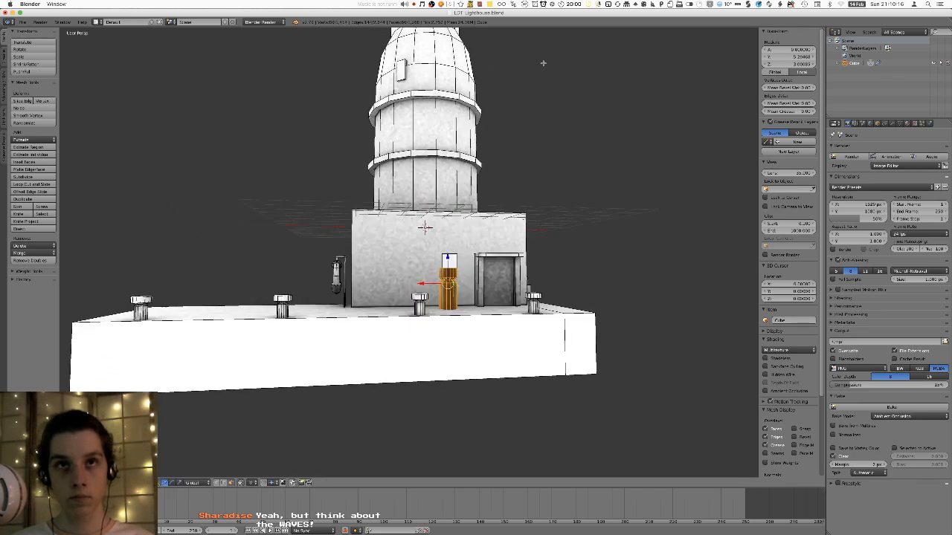
# - Move the post copy along Z so it stands on the walkway floor
pyautogui.scroll(3, 416, 269)
pyautogui.moveTo(417, 270); pyautogui.dragTo(412, 249, button='middle')
pyautogui.press('g')
pyautogui.press('z')
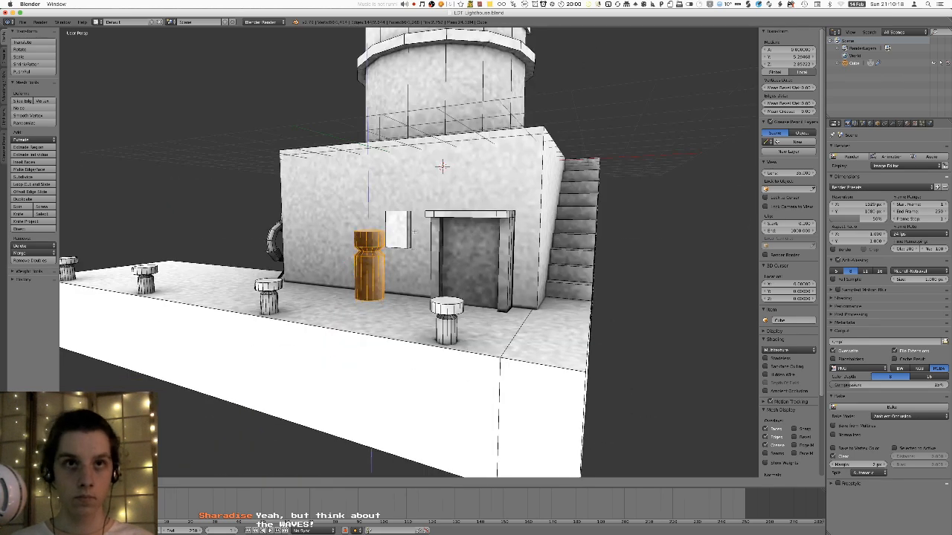
pyautogui.click(405, 286)
# - Select the window beside the doorway and lower it slightly along Z
pyautogui.press('a')
pyautogui.press('l')
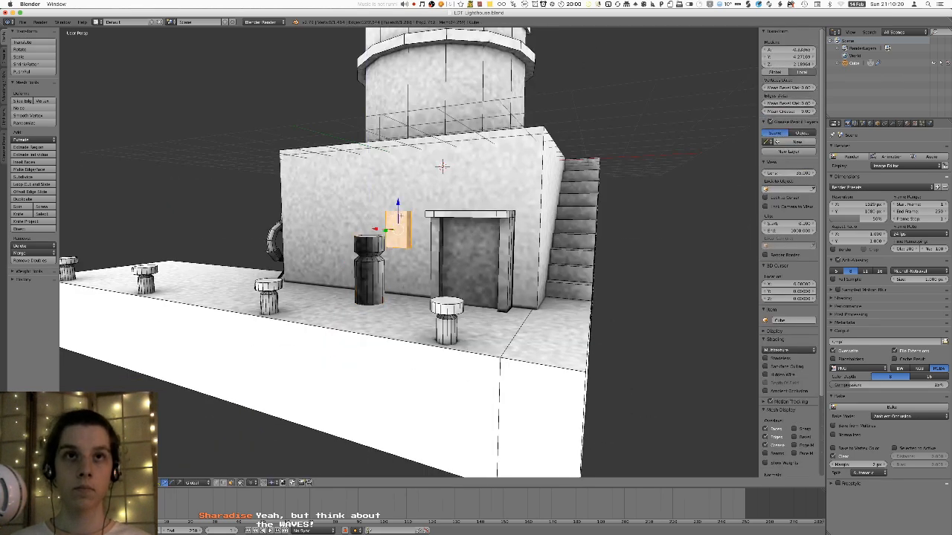
pyautogui.moveTo(393, 229); pyautogui.dragTo(406, 217, button='middle')
pyautogui.press('g')
pyautogui.press('z')
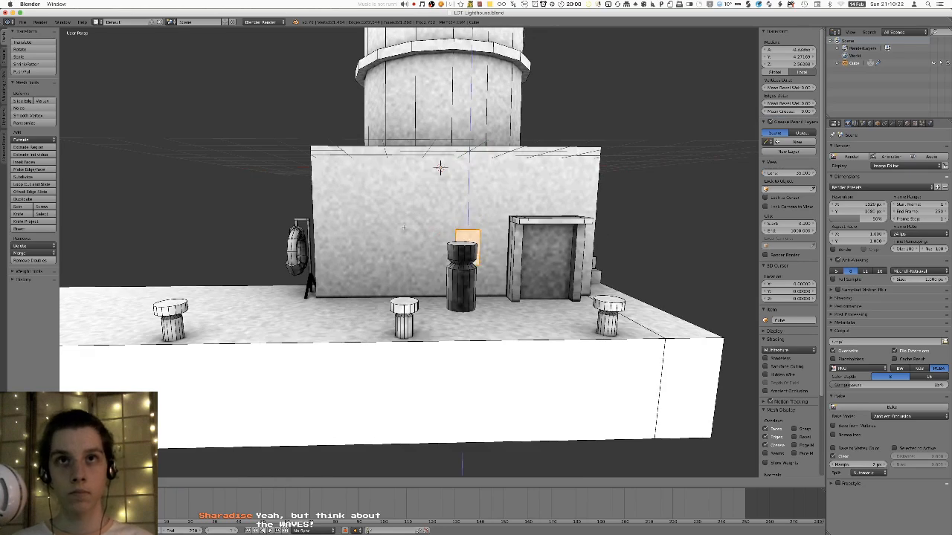
pyautogui.click(407, 220)
# - Duplicate the base window in place and slide the copy along X toward the life ring end of the wall
pyautogui.moveTo(408, 220); pyautogui.dragTo(428, 224, button='middle')
pyautogui.hotkey('shift', 'd')
pyautogui.rightClick(428, 223)
pyautogui.press('g')
pyautogui.press('x')
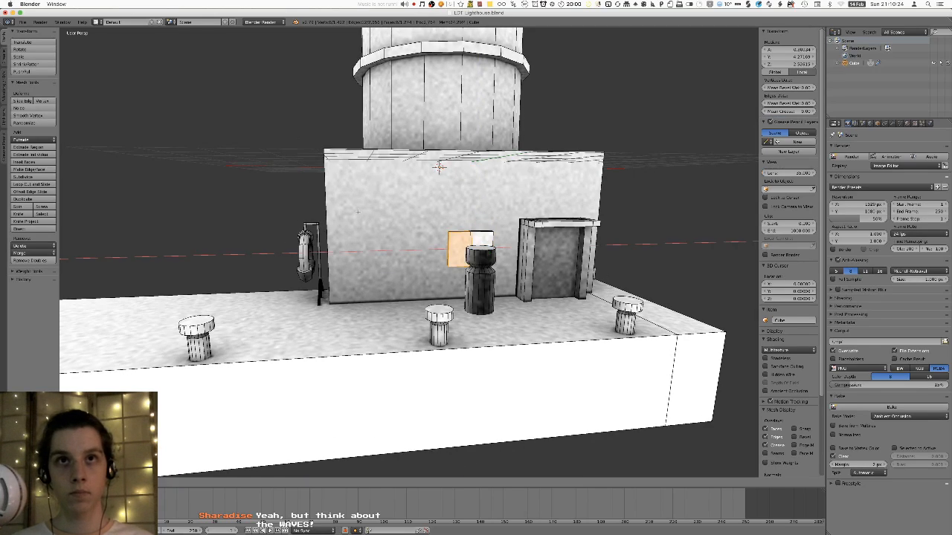
pyautogui.click(315, 213)
# - Select the window copy nearest the life ring and adjust its spacing on the base wall along X
pyautogui.press('Tab')
pyautogui.moveTo(315, 214); pyautogui.dragTo(364, 238, button='middle')
pyautogui.press('Tab')
pyautogui.scroll(-3, 441, 254)
pyautogui.press('Tab')
pyautogui.press('Tab')
pyautogui.press('l')
pyautogui.moveTo(468, 257); pyautogui.dragTo(393, 224, button='middle')
pyautogui.press('a')
pyautogui.scroll(1, 393, 224)
pyautogui.press('l')
pyautogui.scroll(2, 364, 254)
pyautogui.moveTo(364, 254); pyautogui.dragTo(394, 262, button='middle')
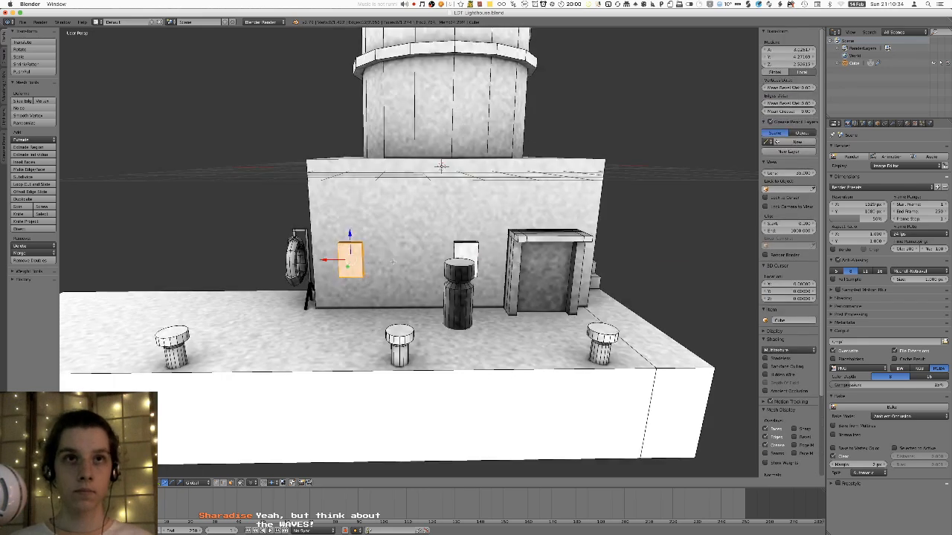
pyautogui.press('g')
pyautogui.press('x')
pyautogui.click(411, 259)
# - Select the window nearest the doorway and adjust its position on the wall along X
pyautogui.press('a')
pyautogui.press('l')
pyautogui.moveTo(468, 244); pyautogui.dragTo(447, 232, button='middle')
pyautogui.press('g')
pyautogui.press('x')
pyautogui.click(456, 254)
pyautogui.press('a')
pyautogui.scroll(-2, 450, 238)
pyautogui.press('Tab')
pyautogui.press('Tab')
pyautogui.scroll(1, 380, 262)
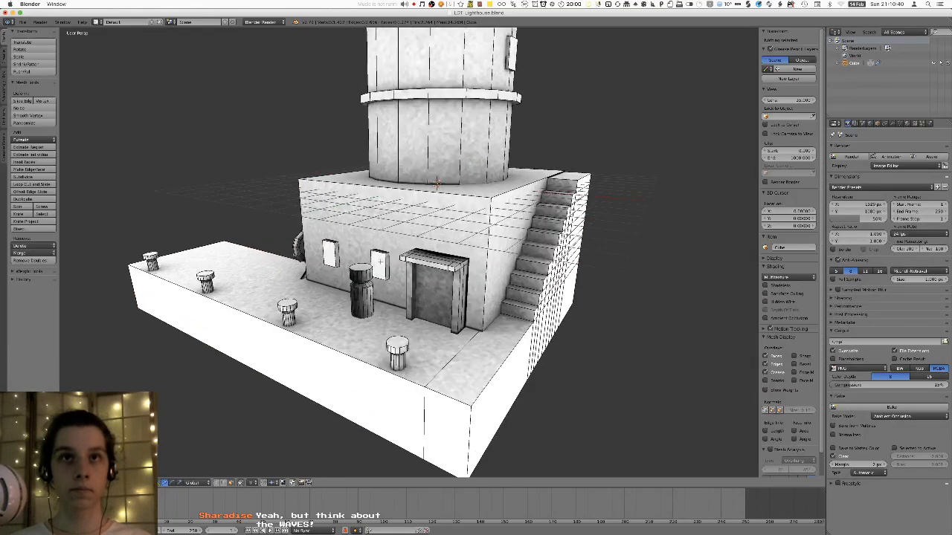
# - Delete the faces of the tall post on the walkway and undo the deletion
pyautogui.moveTo(363, 249); pyautogui.dragTo(444, 251, button='middle')
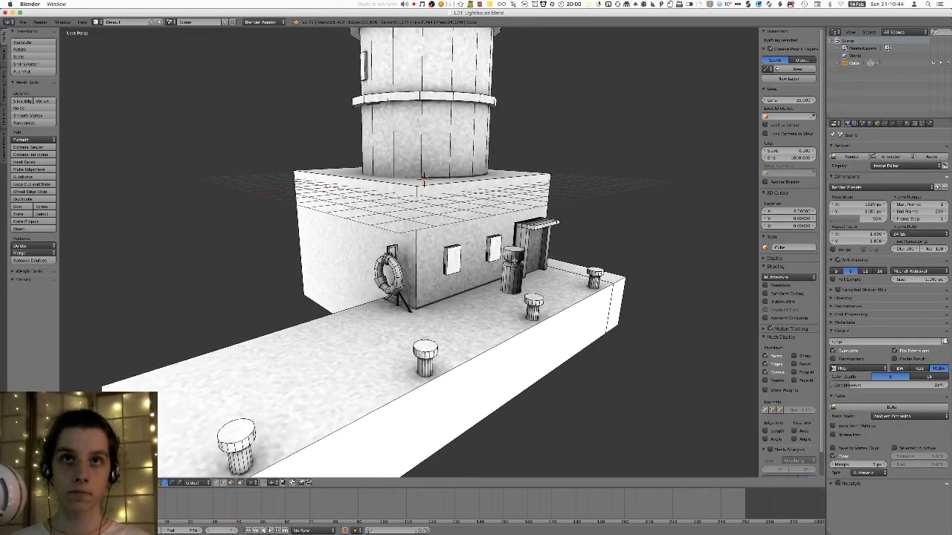
pyautogui.press('l')
pyautogui.moveTo(512, 255); pyautogui.dragTo(454, 289, button='middle')
pyautogui.scroll(3, 454, 289)
pyautogui.press('x')
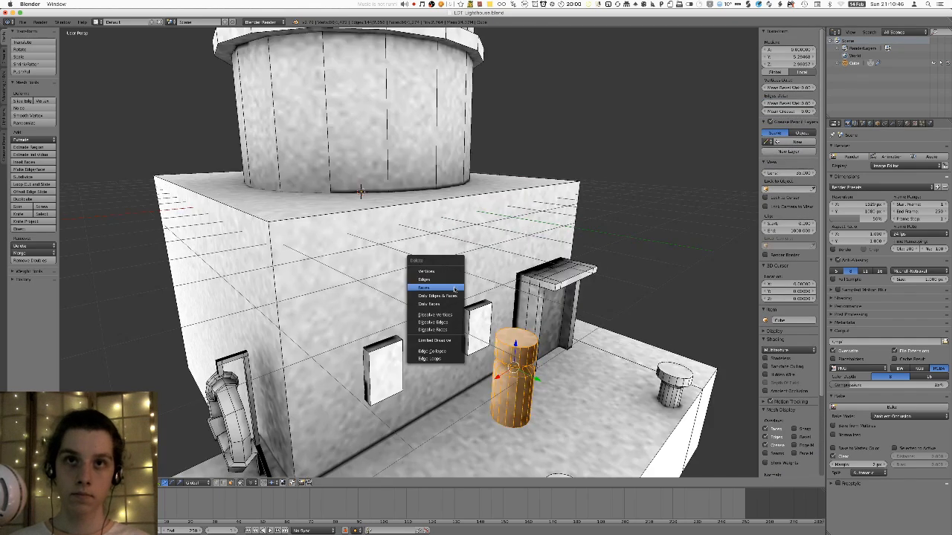
pyautogui.click(454, 289)
pyautogui.scroll(-3, 454, 289)
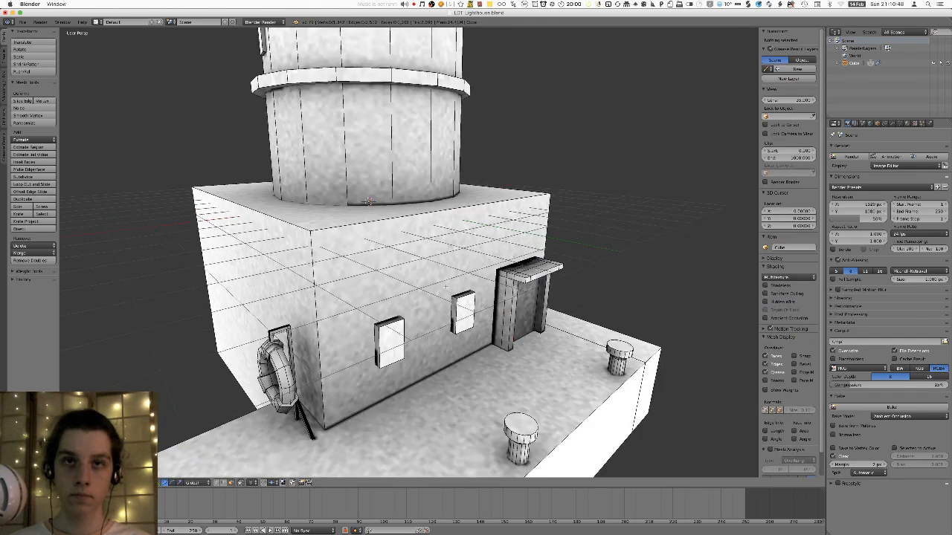
pyautogui.hotkey('ctrl', 'z')
# - Select the whole mesh, unwrap its UVs again and return to Object Mode
pyautogui.press('a')
pyautogui.scroll(-1, 444, 289)
pyautogui.press('a')
pyautogui.press('u')
pyautogui.click(449, 285)
pyautogui.click(476, 337)
pyautogui.press('Tab')
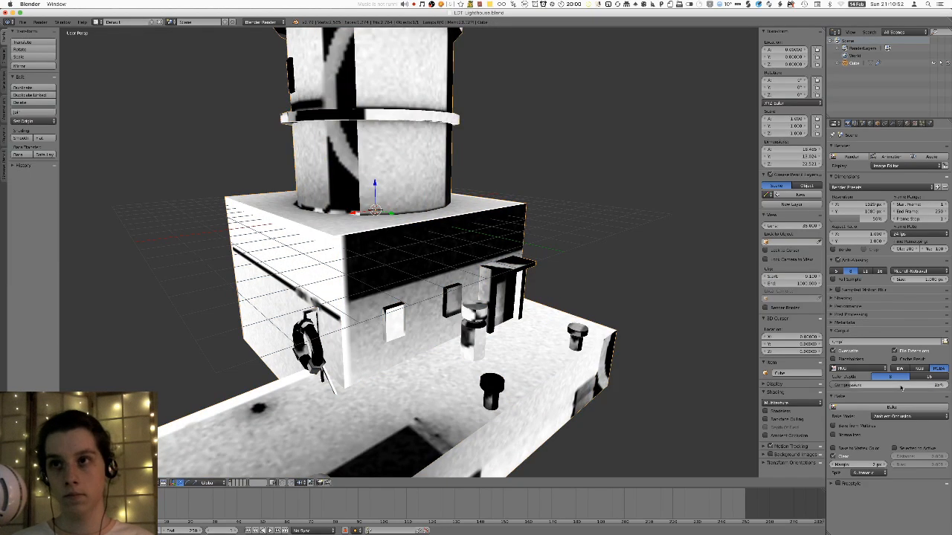
# - Bake the ambient occlusion onto the updated model and save the file over the existing one
pyautogui.click(889, 408)
pyautogui.scroll(-1, 654, 311)
pyautogui.moveTo(655, 311); pyautogui.dragTo(559, 273, button='middle')
pyautogui.scroll(1, 559, 274)
pyautogui.hotkey('ctrl', 's')
pyautogui.click(559, 272)
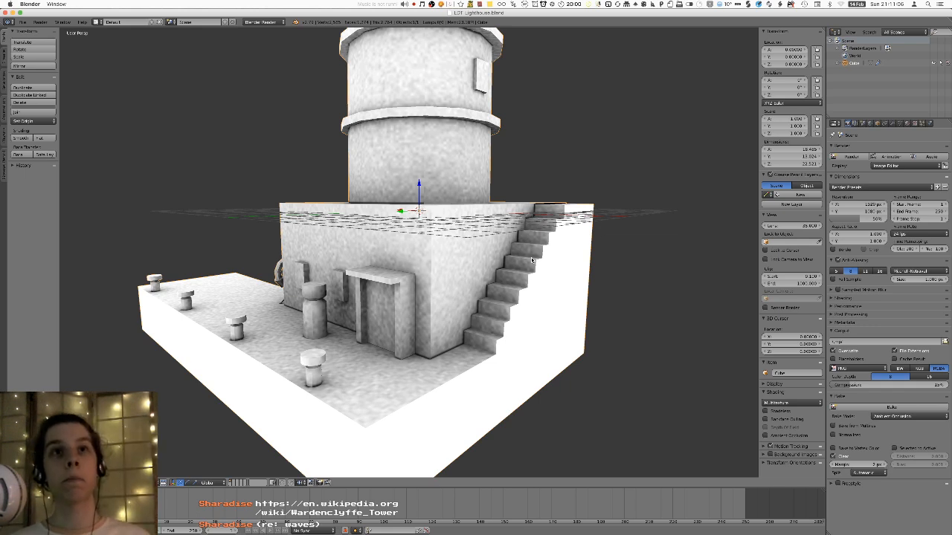
# - Examine the baked shading on the base, doorway, windows and walkway from several angles in Edit Mode
pyautogui.moveTo(446, 305); pyautogui.dragTo(496, 303, button='middle')
pyautogui.scroll(2, 520, 297)
pyautogui.press('Tab')
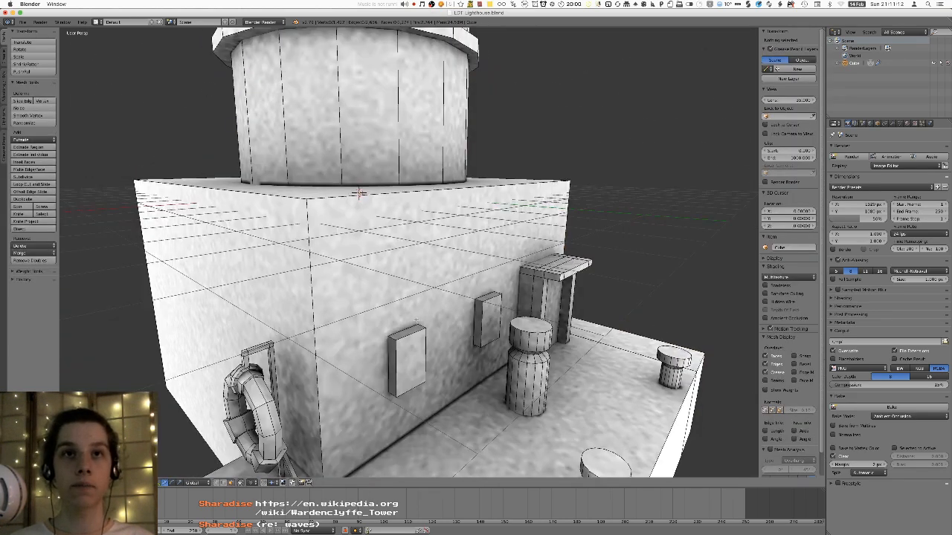
pyautogui.scroll(-9, 417, 321)
pyautogui.moveTo(288, 168); pyautogui.dragTo(295, 233, button='middle')
pyautogui.scroll(5, 263, 242)
pyautogui.moveTo(331, 261); pyautogui.dragTo(380, 226, button='middle')
pyautogui.scroll(10, 417, 263)
pyautogui.moveTo(382, 274); pyautogui.dragTo(490, 290, button='middle')
pyautogui.scroll(-9, 482, 261)
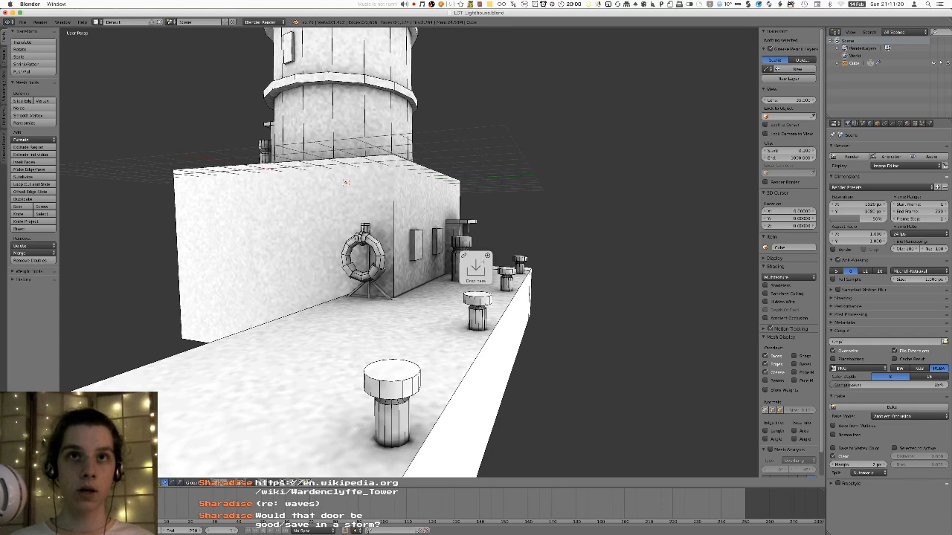
pyautogui.hotkey('shift', 'f')
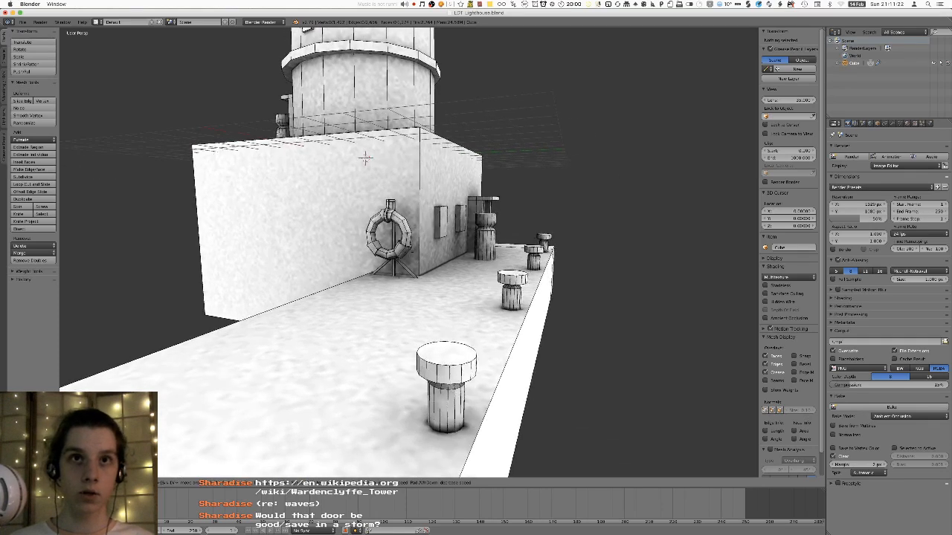
pyautogui.press('w')
pyautogui.moveTo(429, 236); pyautogui.dragTo(436, 234, button='middle')
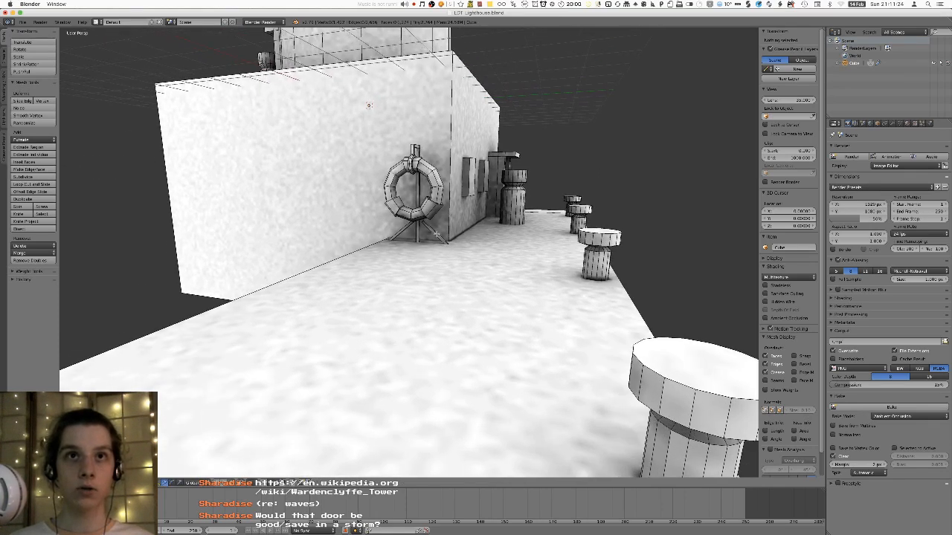
pyautogui.hotkey('shift', 'f')
pyautogui.press('Escape')
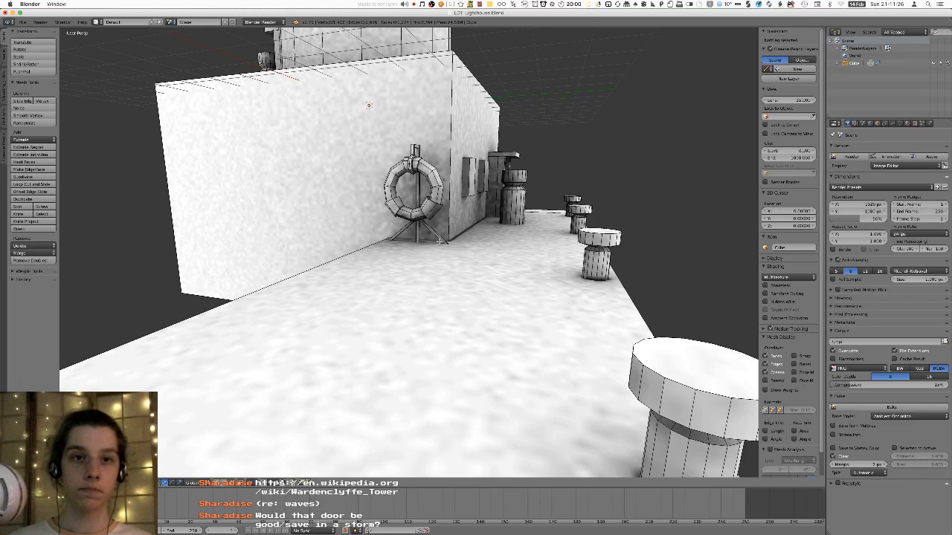
# - Enlarge the 3D view to full screen and fly along the walkway to examine the life ring up close
pyautogui.hotkey('ctrl', 'alt', 'space')
pyautogui.hotkey('shift', 'f')
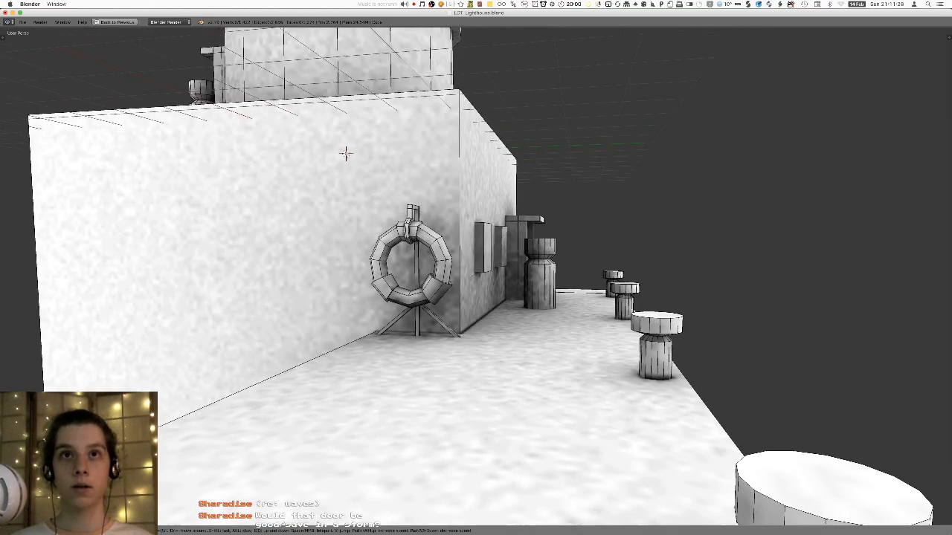
pyautogui.press('w')
pyautogui.press('w')
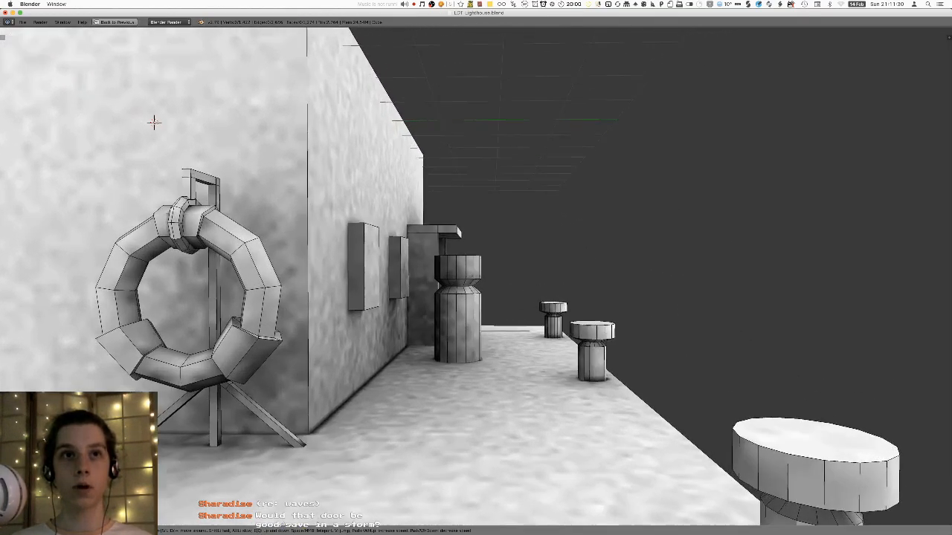
pyautogui.press('w')
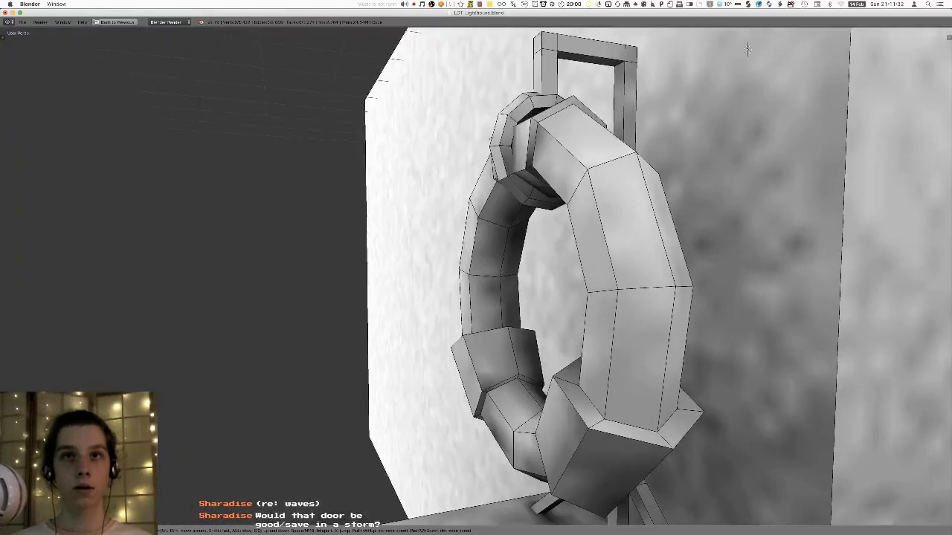
pyautogui.press('s')
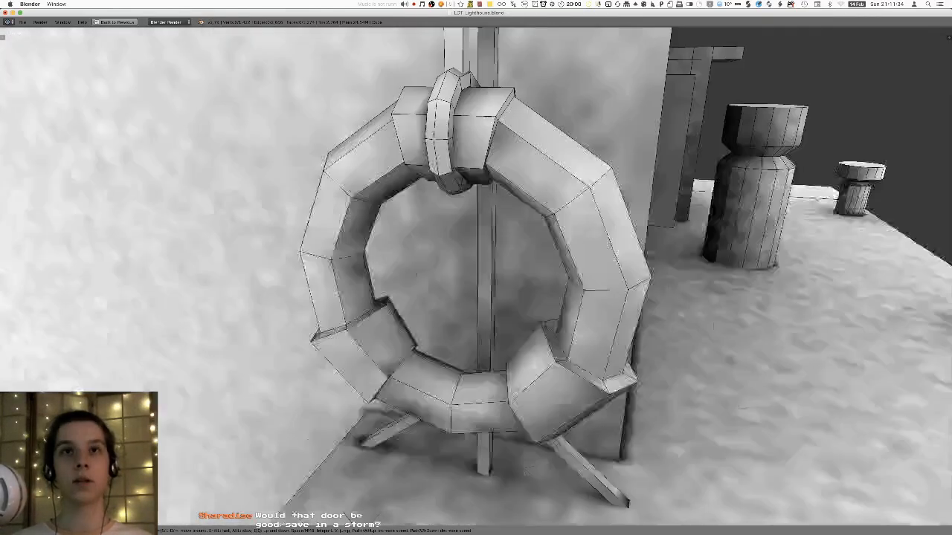
pyautogui.press('d')
pyautogui.press('a')
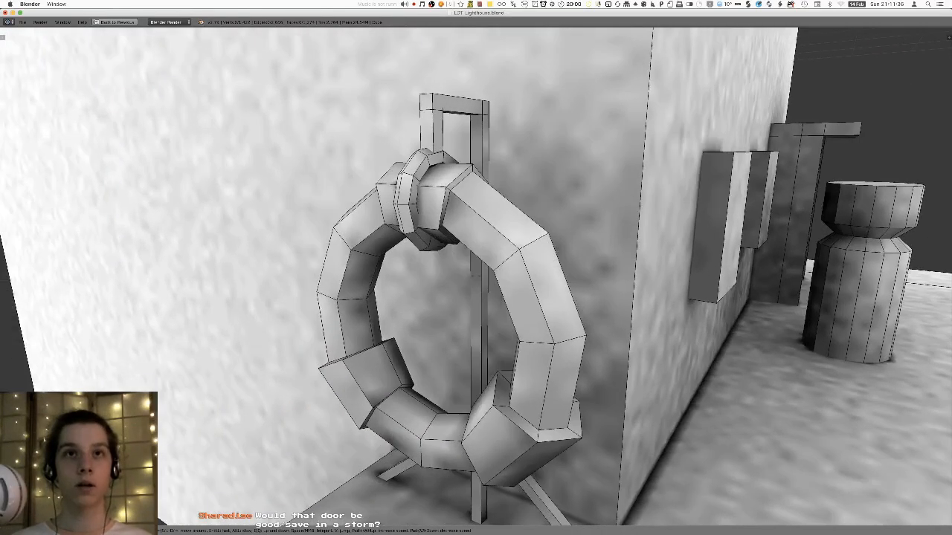
pyautogui.press('w')
pyautogui.press('d')
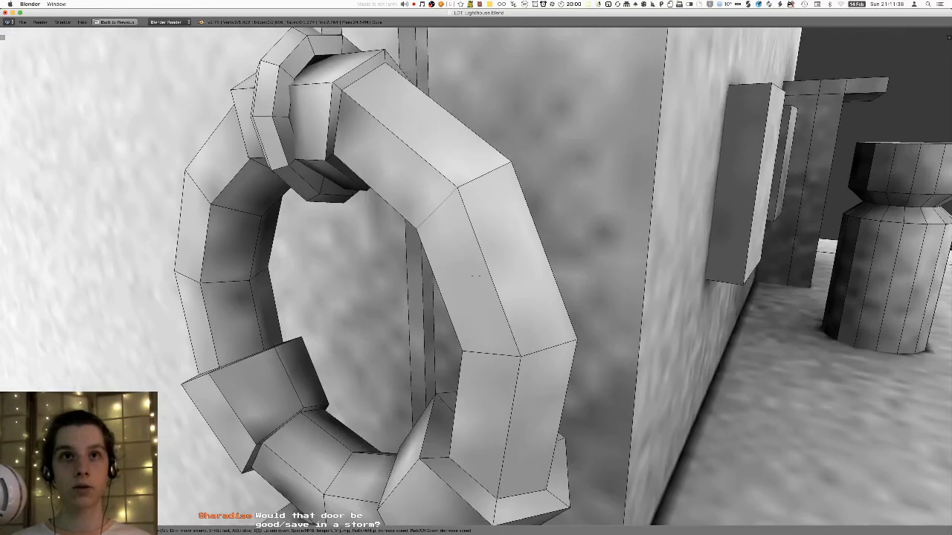
pyautogui.press('Escape')
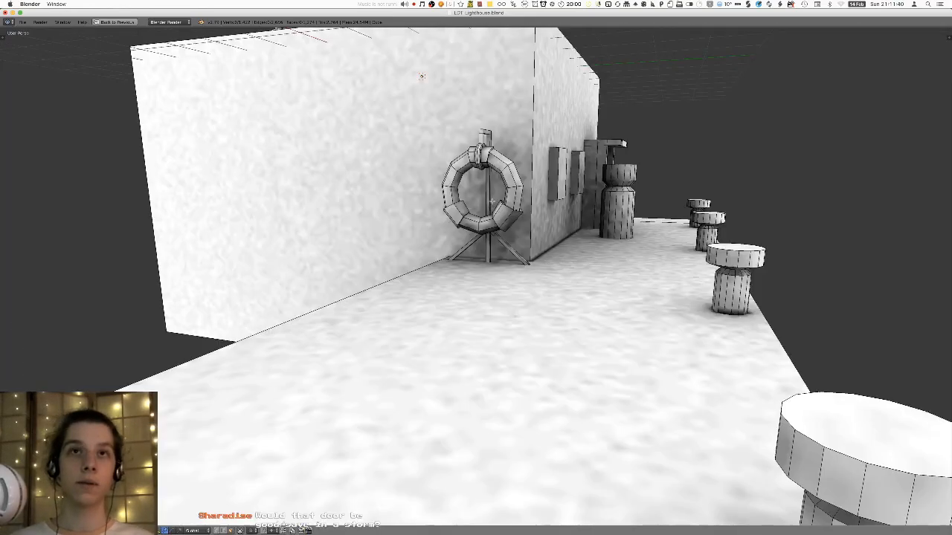
# - Select the life ring without its stand, frame it and scale it down
pyautogui.moveTo(493, 206); pyautogui.dragTo(454, 244, button='middle')
pyautogui.scroll(-2, 453, 244)
pyautogui.press('l')
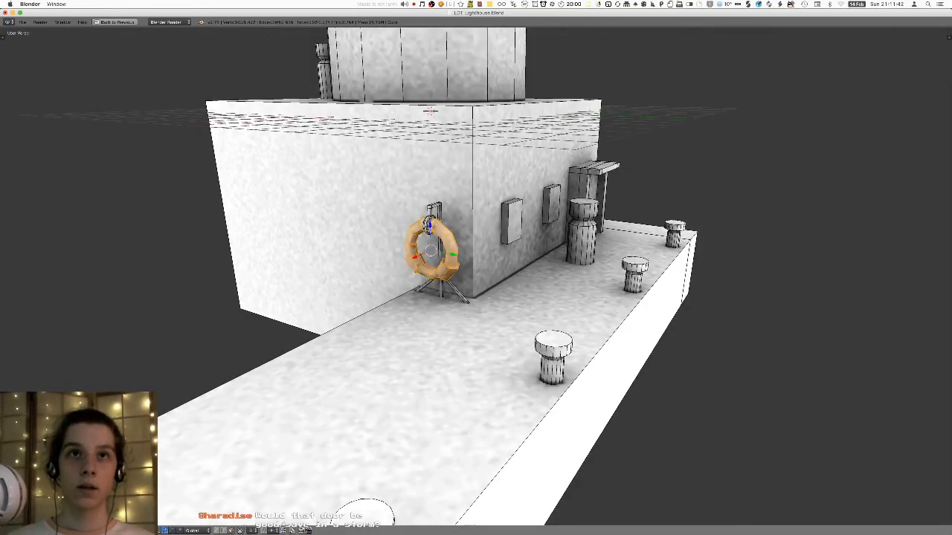
pyautogui.press('KP_Decimal')
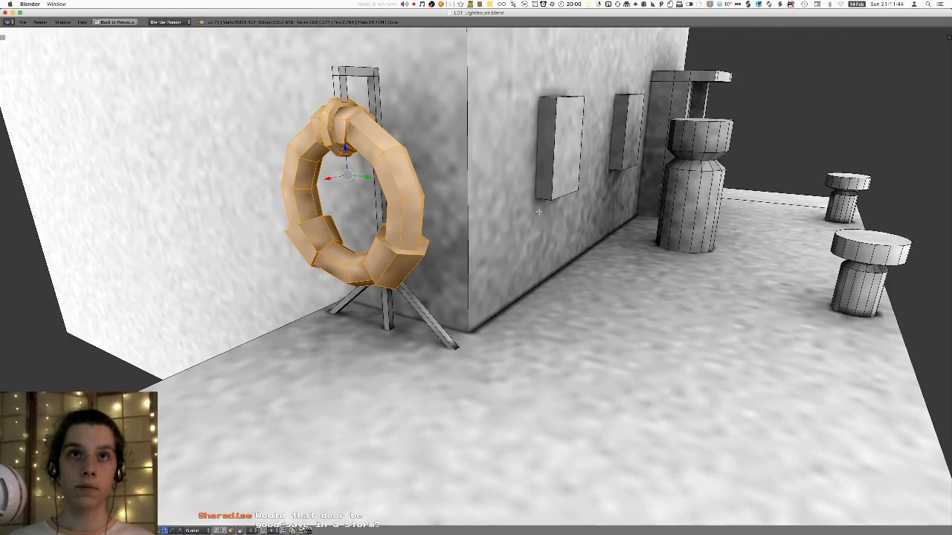
pyautogui.press('KP_4')
pyautogui.press('KP_4')
pyautogui.press('KP_4')
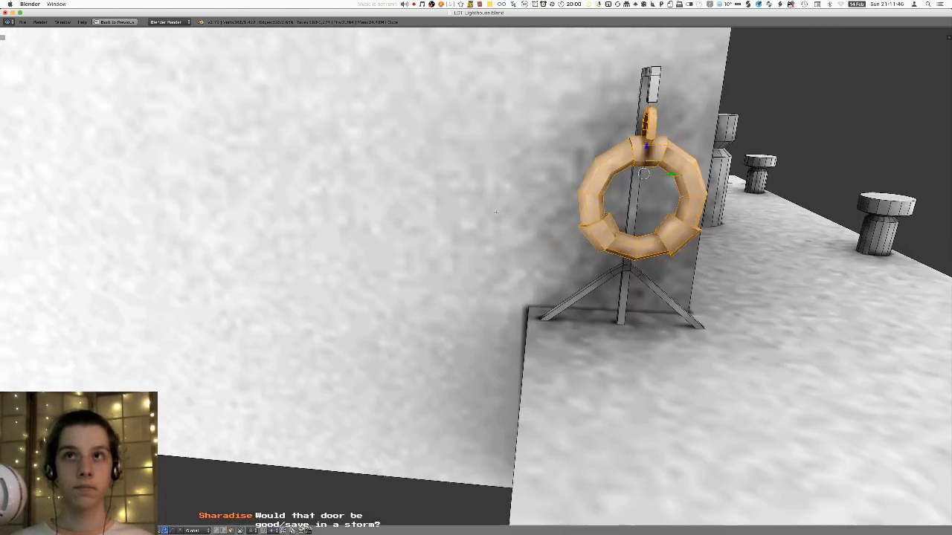
pyautogui.press('KP_6')
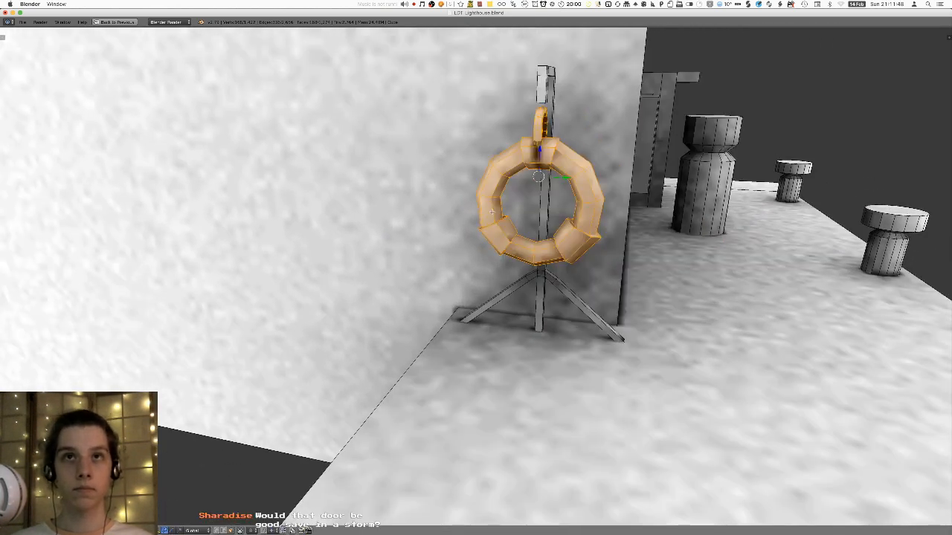
pyautogui.hotkey('ctrl', 'z')
pyautogui.press('s')
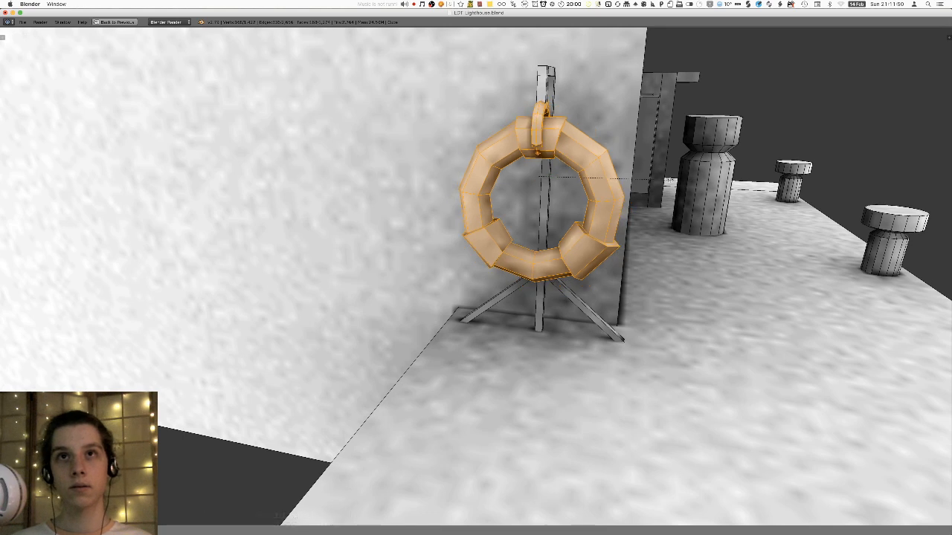
pyautogui.click(660, 180)
pyautogui.press('KP_6')
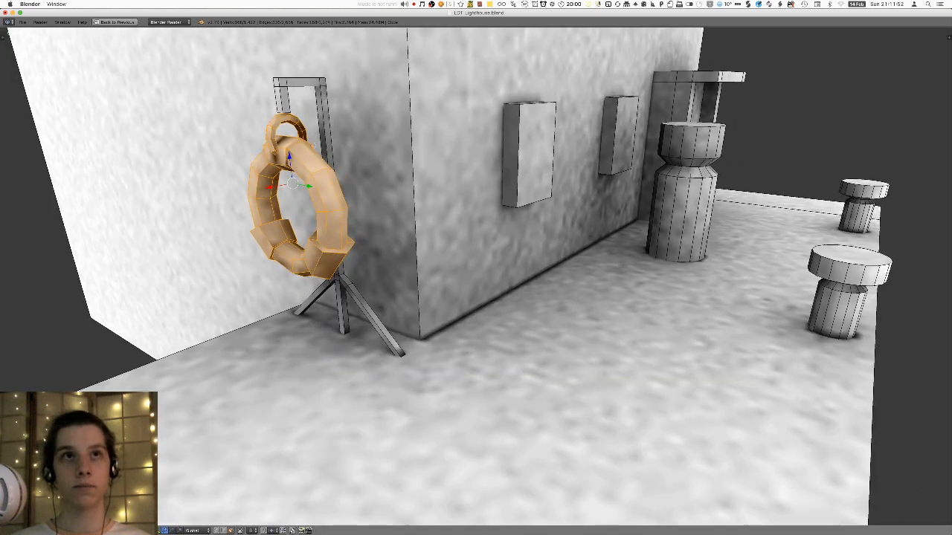
# - Move the scaled life ring lower on its stand and check its placement in Object Mode
pyautogui.press('g')
pyautogui.click(416, 162)
pyautogui.press('Tab')
pyautogui.press('KP_4')
pyautogui.press('KP_4')
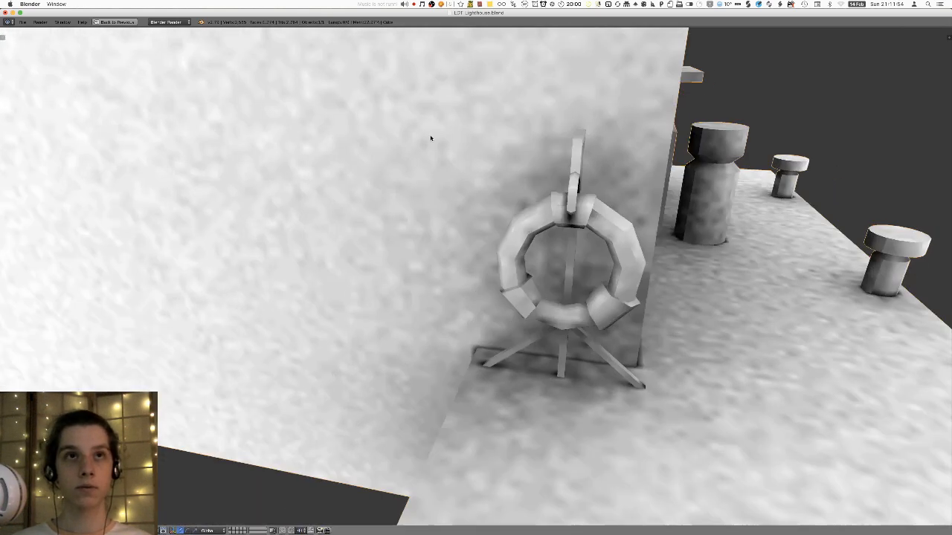
pyautogui.moveTo(433, 138); pyautogui.dragTo(419, 137, button='middle')
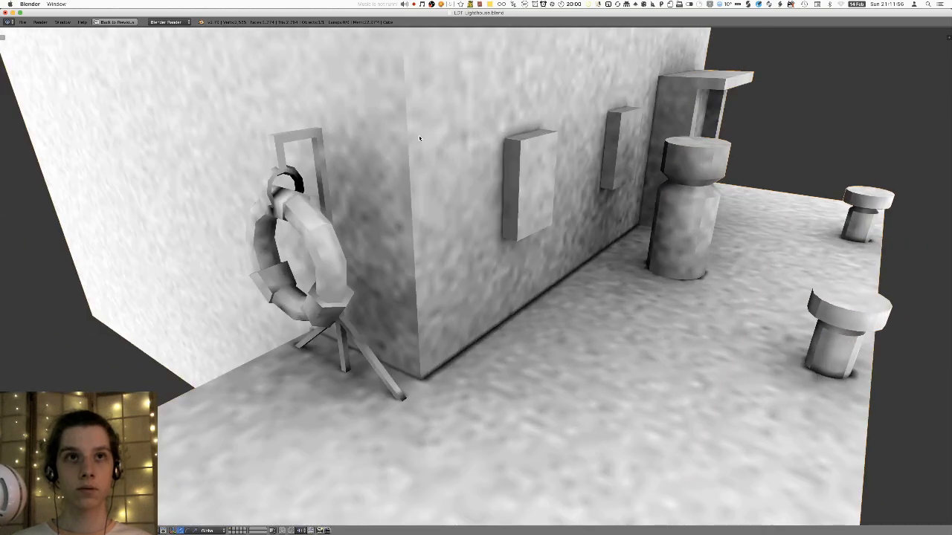
# - Return to Edit Mode and undo the recent changes to the life ring
pyautogui.press('Tab')
pyautogui.press('super+z')
pyautogui.press('super+z')
pyautogui.press('super+z')
pyautogui.press('super+shift+z')
# - Scale the life ring and its stand down together, lower them along Z onto the walkway, and restore the full layout
pyautogui.press('a')
pyautogui.press('r')
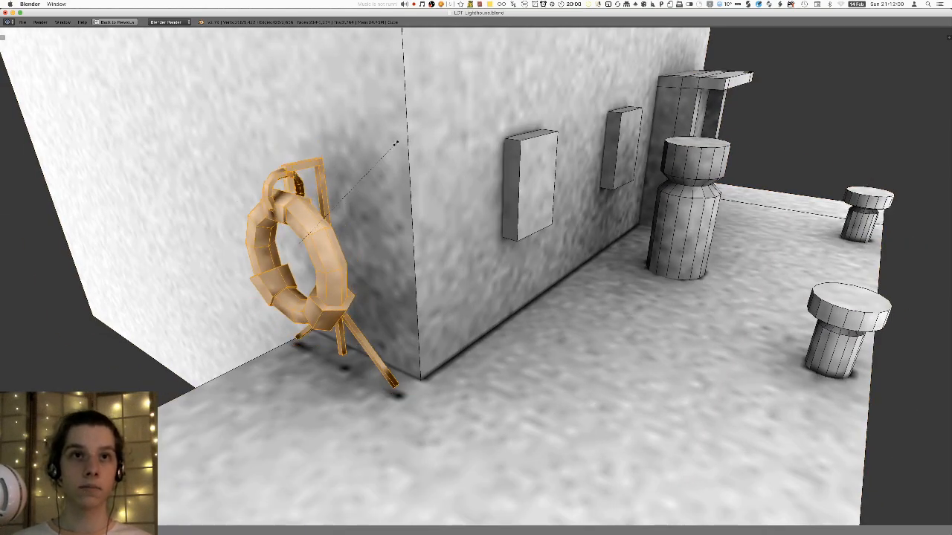
pyautogui.click(396, 143)
pyautogui.moveTo(396, 143); pyautogui.dragTo(412, 168, button='middle')
pyautogui.press('g')
pyautogui.press('z')
pyautogui.click(410, 167)
pyautogui.hotkey('ctrl', 'Up')
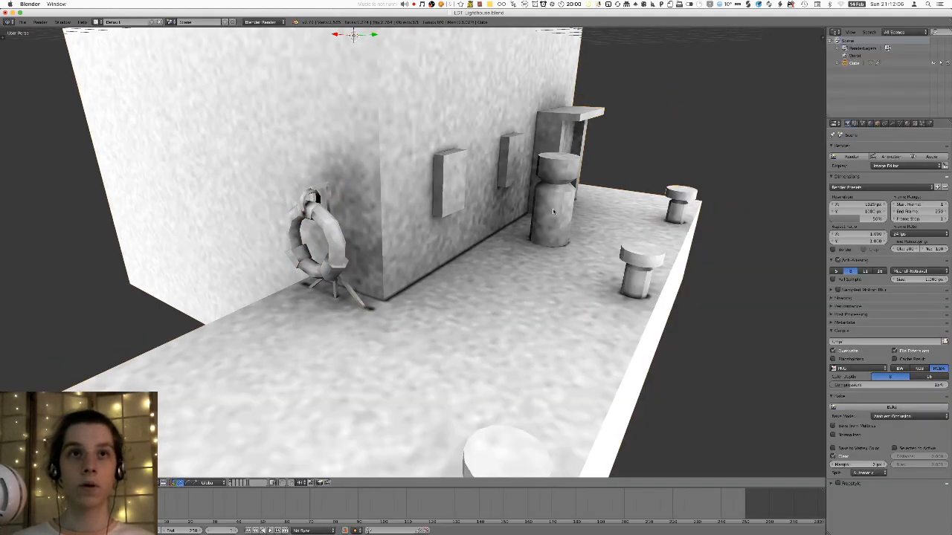
# - Save the lighthouse file over the existing version in Object Mode
pyautogui.press('Tab')
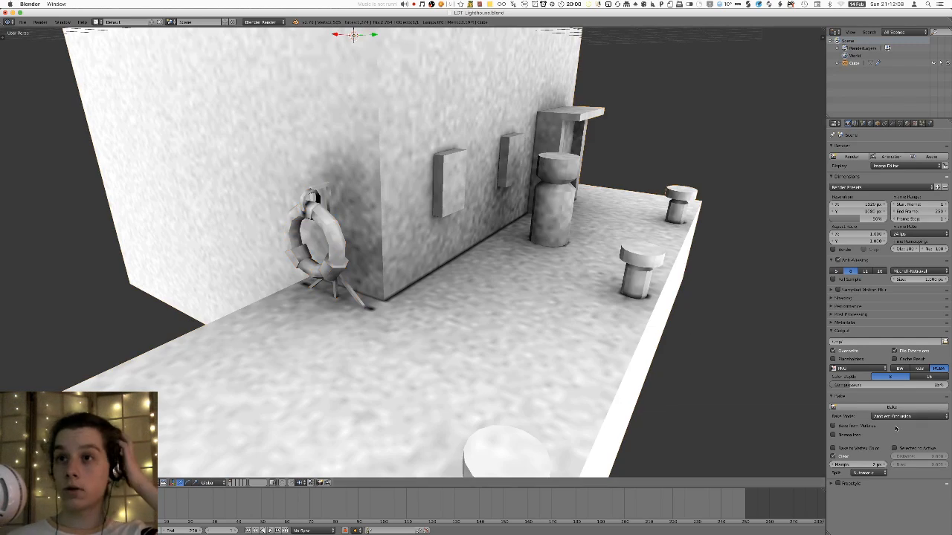
pyautogui.moveTo(578, 330); pyautogui.dragTo(527, 298, button='middle')
pyautogui.hotkey('ctrl', 's')
pyautogui.click(550, 297)
pyautogui.scroll(5, 527, 297)
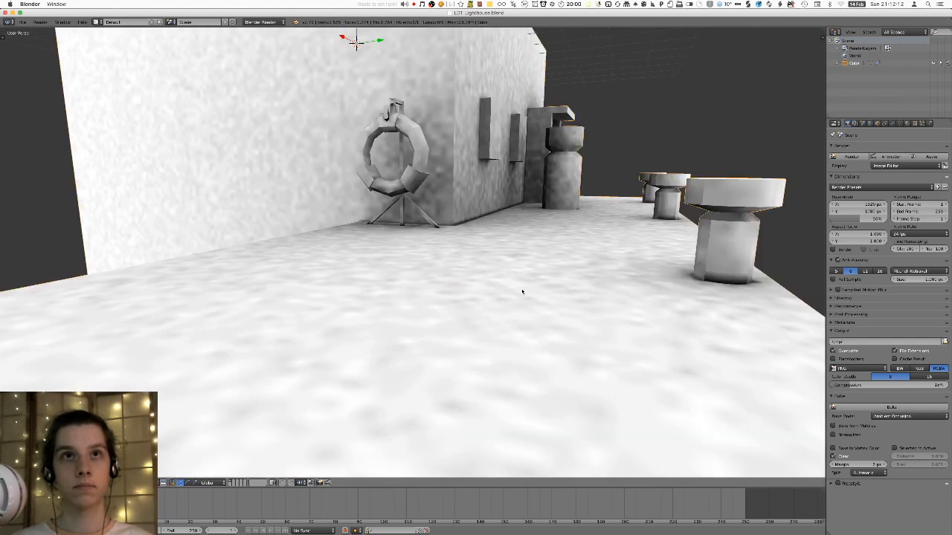
# - Unwrap the whole lighthouse mesh with Smart UV Project using the default settings and bake its ambient occlusion
pyautogui.press('Tab')
pyautogui.press('a')
pyautogui.press('a')
pyautogui.press('u')
pyautogui.click(521, 286)
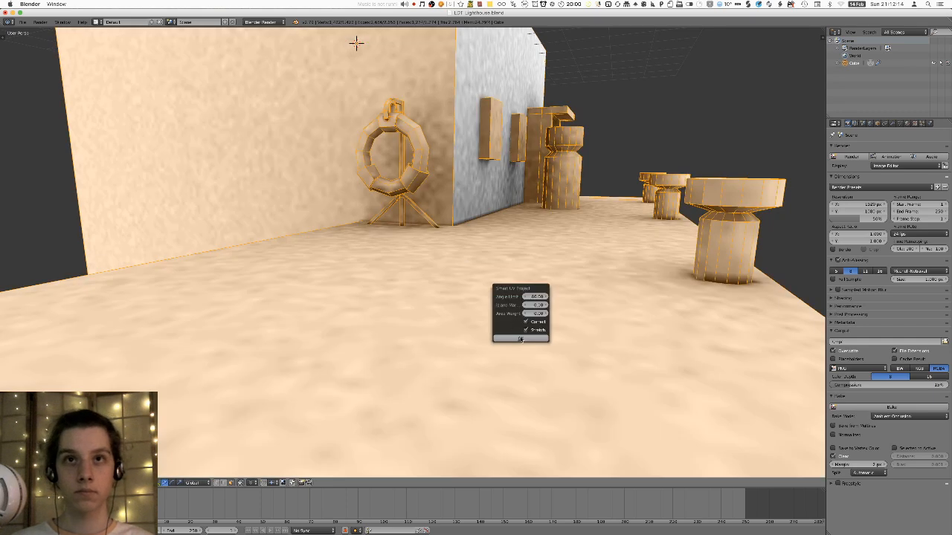
pyautogui.click(520, 338)
pyautogui.press('Tab')
pyautogui.click(877, 408)
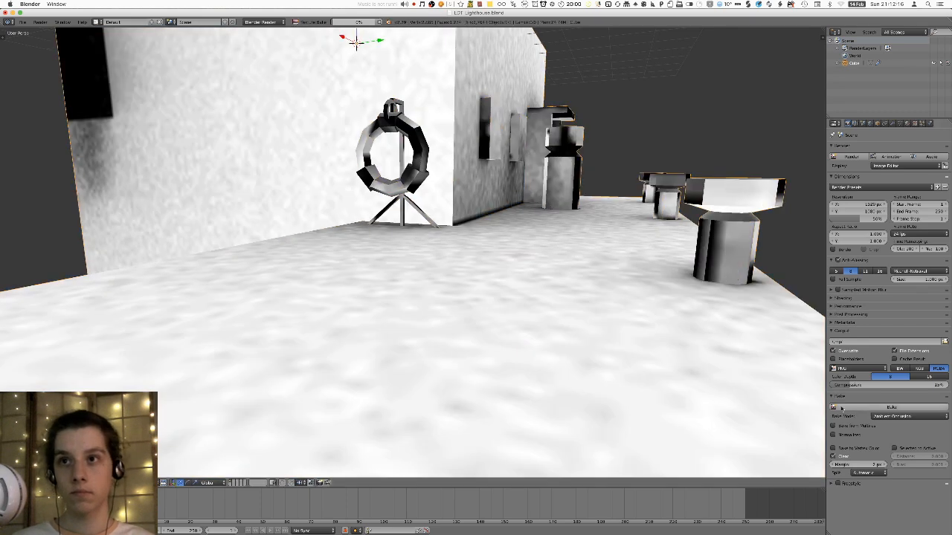
# - Maximize the 3D view and save the file with the new bake
pyautogui.moveTo(523, 304)
pyautogui.mouseDown(button='middle')
pyautogui.moveTo(531, 329)
pyautogui.moveTo(498, 295)
pyautogui.mouseUp(button='middle')
pyautogui.hotkey('ctrl', 'Up')
pyautogui.hotkey('ctrl', 's')
pyautogui.click(592, 298)
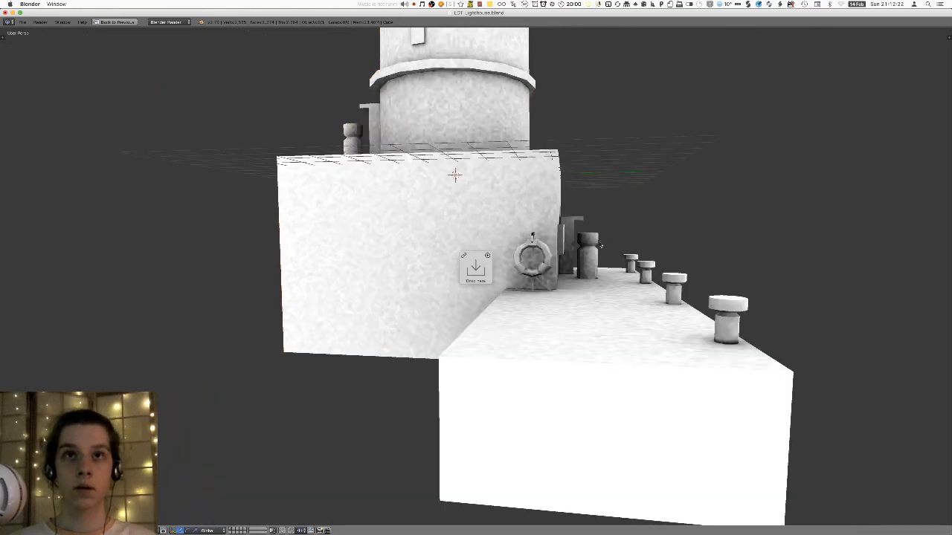
# - Fly along the walkway and inspect the baked shading on the life ring, bollards and whole lighthouse
pyautogui.hotkey('shift', 'f')
pyautogui.press('w')
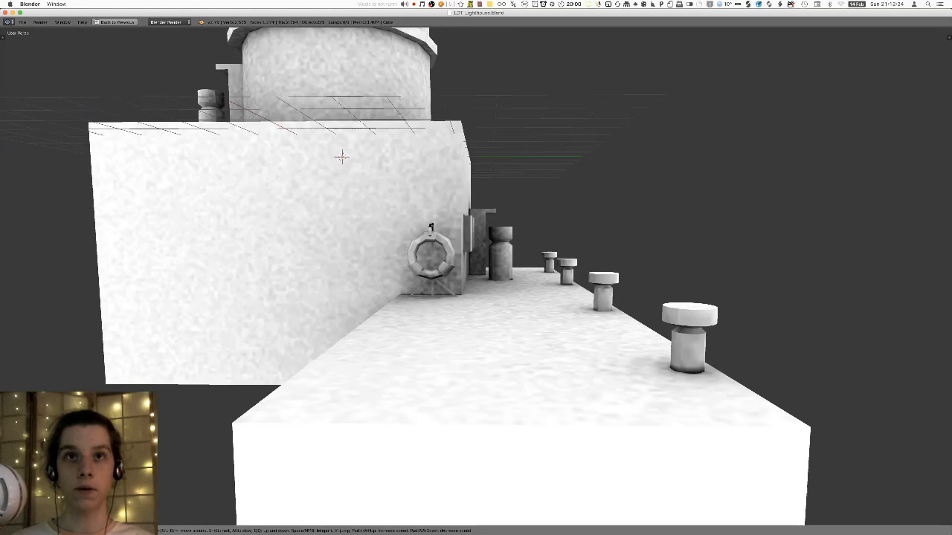
pyautogui.press('w')
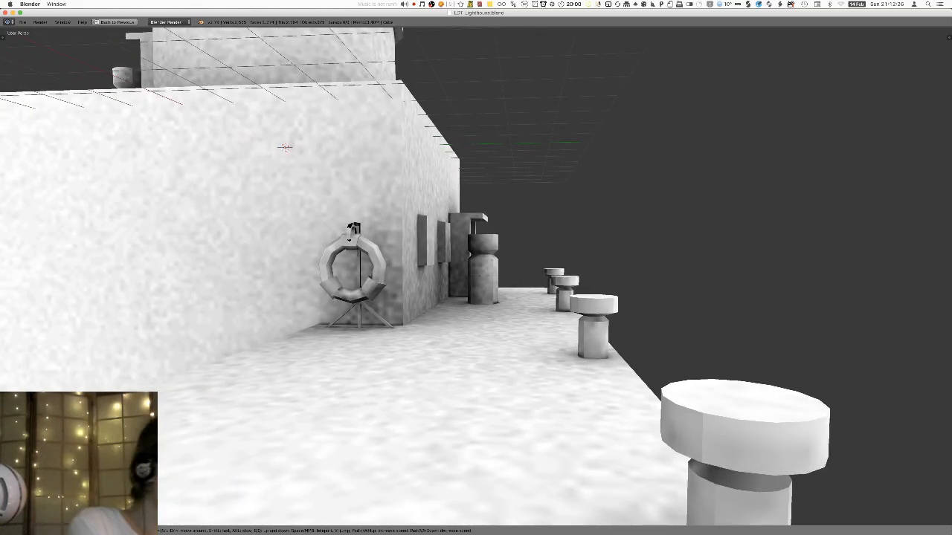
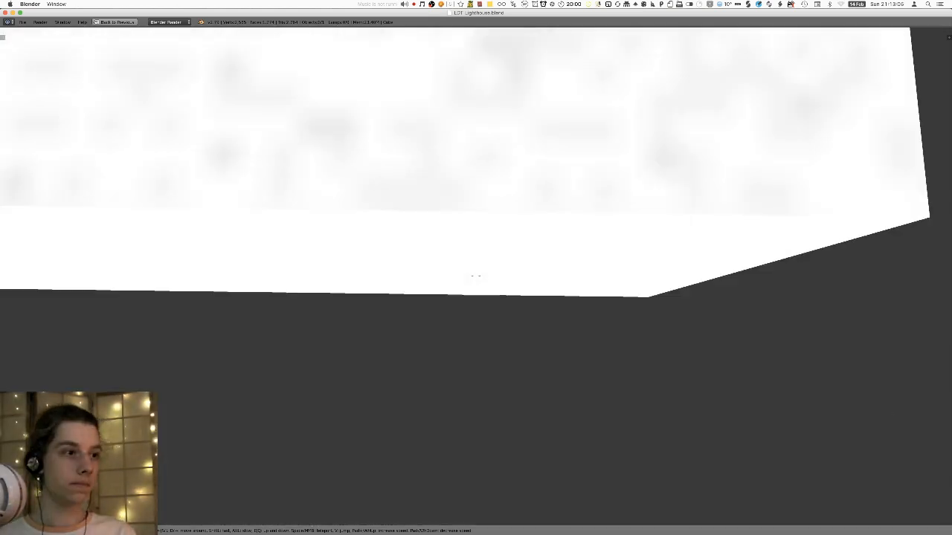
pyautogui.press('Escape')
pyautogui.moveTo(435, 245); pyautogui.dragTo(423, 261, button='middle')
pyautogui.scroll(-3, 429, 238)
pyautogui.scroll(-6, 424, 261)
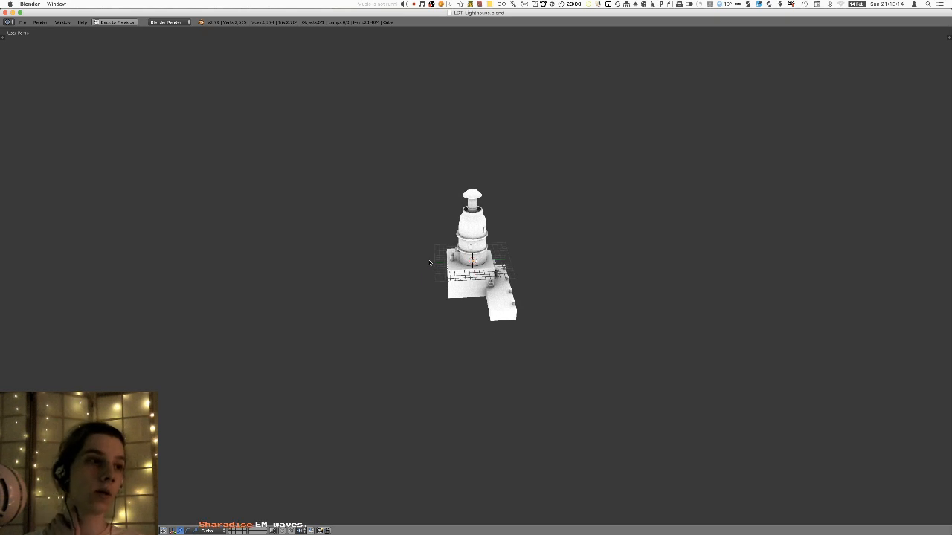
pyautogui.moveTo(430, 263); pyautogui.dragTo(453, 267, button='middle')
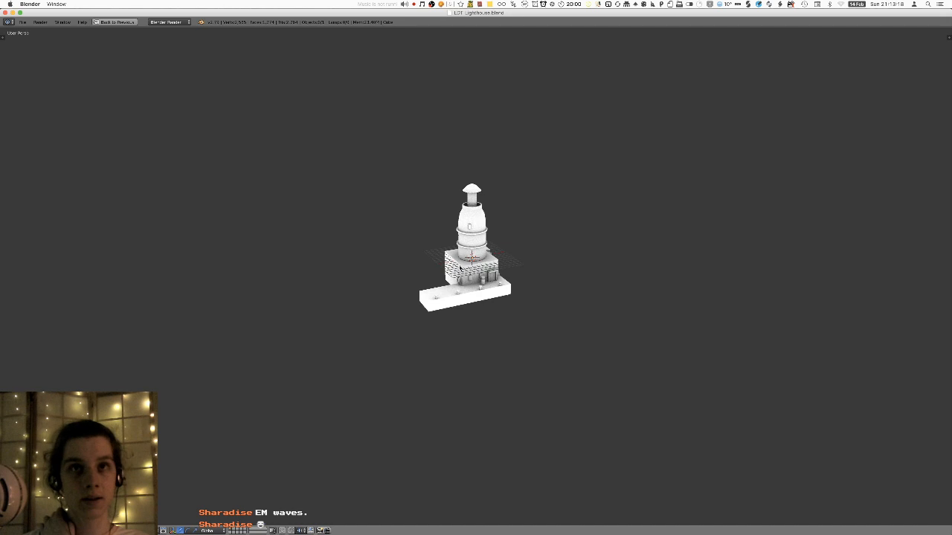
# - In Edit Mode, select the small hanging loop and move it down along Z around the life ring's top
pyautogui.scroll(8, 402, 383)
pyautogui.moveTo(462, 387); pyautogui.dragTo(483, 364, button='middle')
pyautogui.scroll(5, 493, 373)
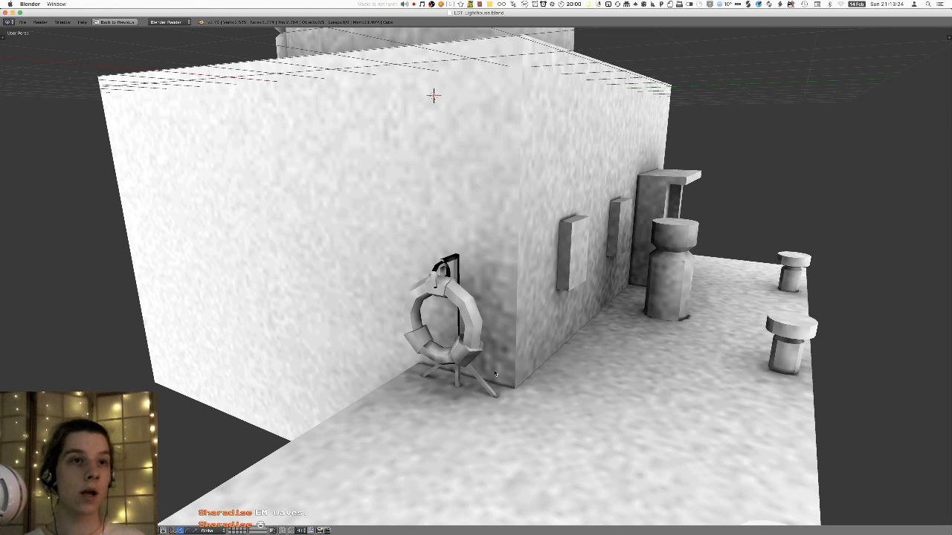
pyautogui.scroll(5, 500, 290)
pyautogui.press('Tab')
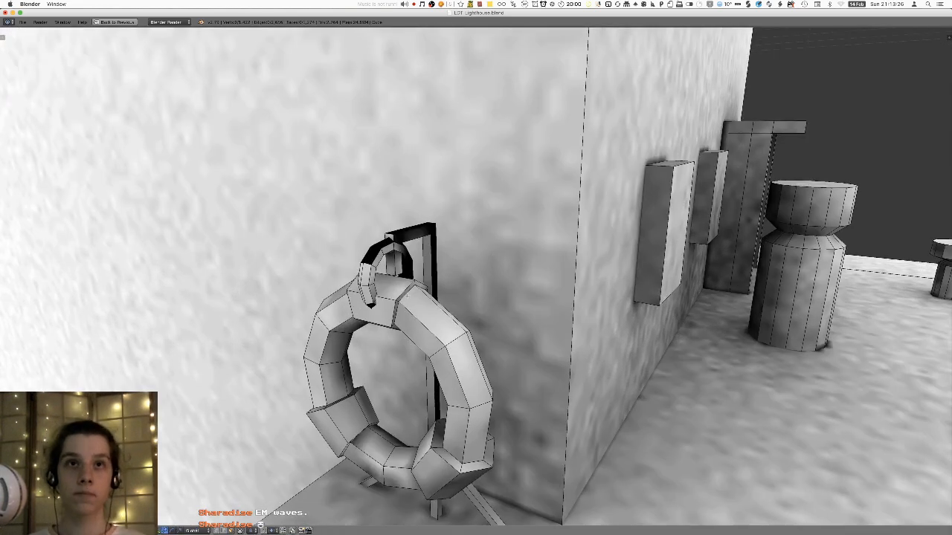
pyautogui.press('l')
pyautogui.press('g')
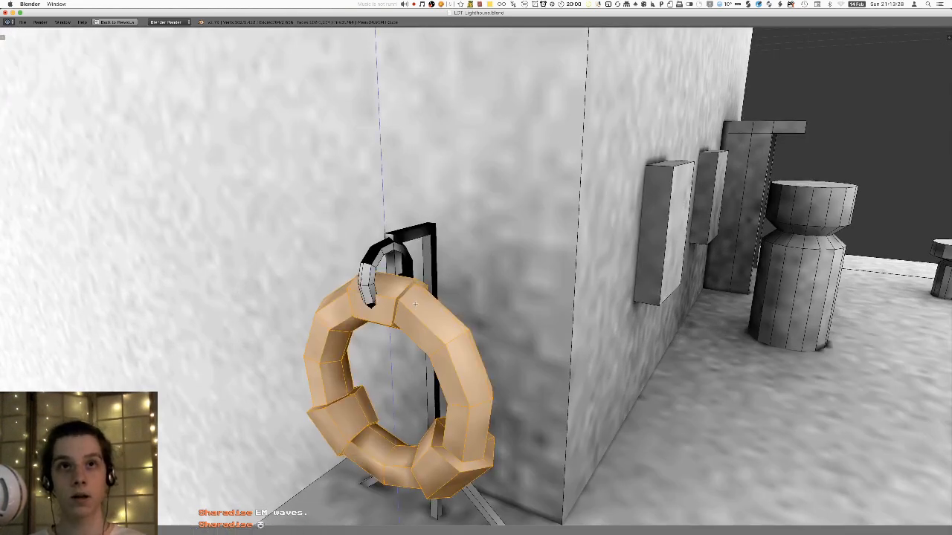
pyautogui.rightClick(414, 297)
pyautogui.press('l')
pyautogui.press('a')
pyautogui.press('l')
pyautogui.press('g')
pyautogui.press('z')
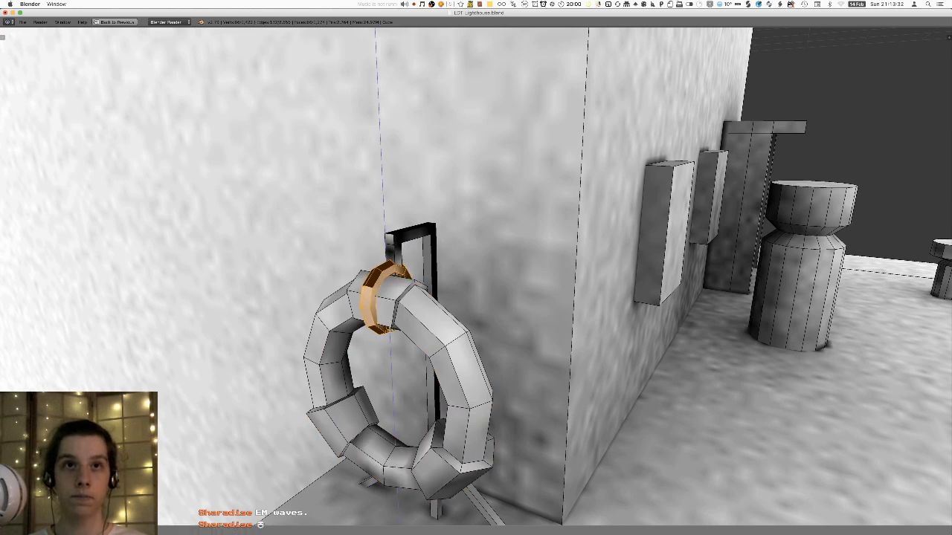
pyautogui.click(389, 361)
# - Switch the view to solid shading and try moving the small hanging loop again
pyautogui.moveTo(415, 307); pyautogui.dragTo(427, 257, button='middle')
pyautogui.press('KP_Decimal')
pyautogui.press('z')
pyautogui.press('z')
pyautogui.press('g')
pyautogui.rightClick(506, 244)
# - Snap the 3D cursor to the small hanging loop and delete the loop from the life ring
pyautogui.scroll(-5, 515, 274)
pyautogui.moveTo(515, 274); pyautogui.dragTo(523, 271, button='middle')
pyautogui.press('x')
pyautogui.press('x')
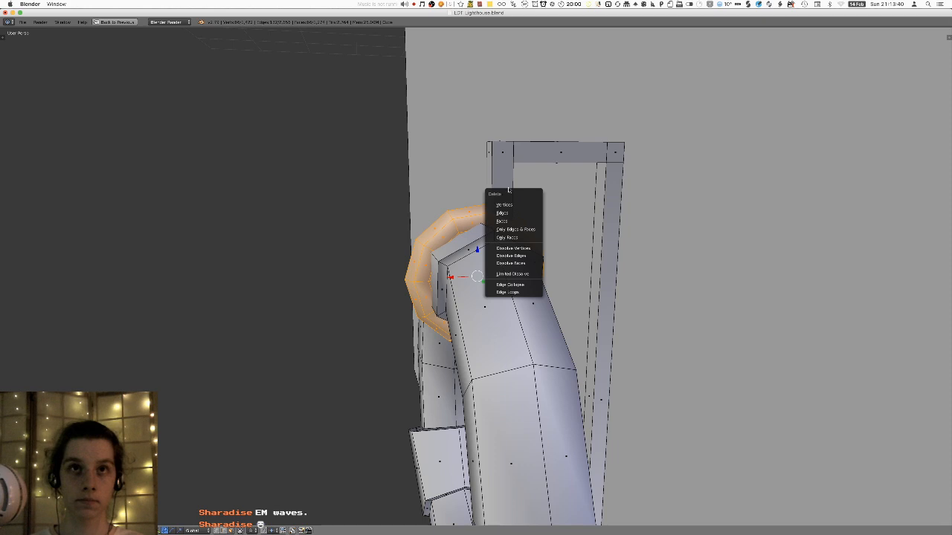
pyautogui.moveTo(424, 211); pyautogui.dragTo(662, 193, button='middle')
pyautogui.moveTo(491, 320); pyautogui.dragTo(492, 321, button='middle')
pyautogui.press('x')
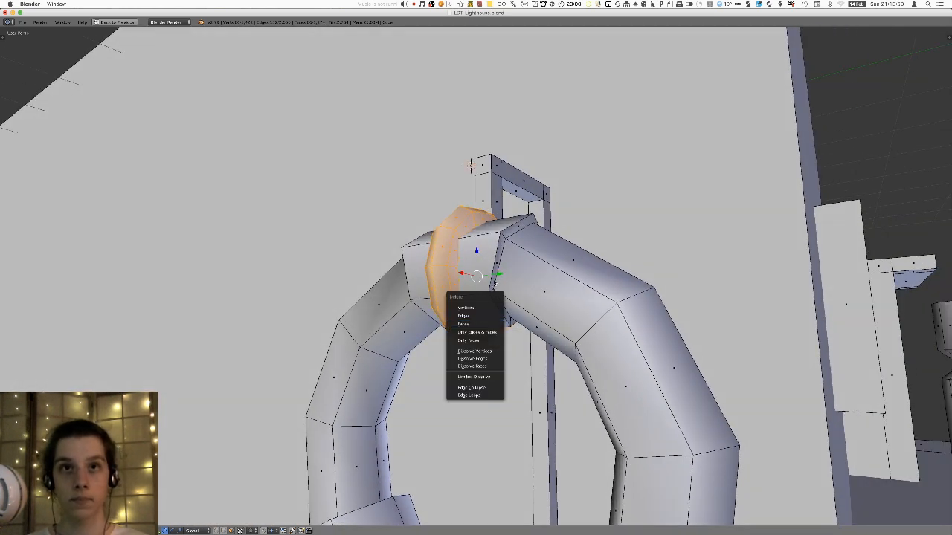
pyautogui.hotkey('shift', 's')
pyautogui.click(498, 257)
pyautogui.moveTo(499, 257); pyautogui.dragTo(500, 263, button='middle')
pyautogui.press('x')
pyautogui.click(500, 263)
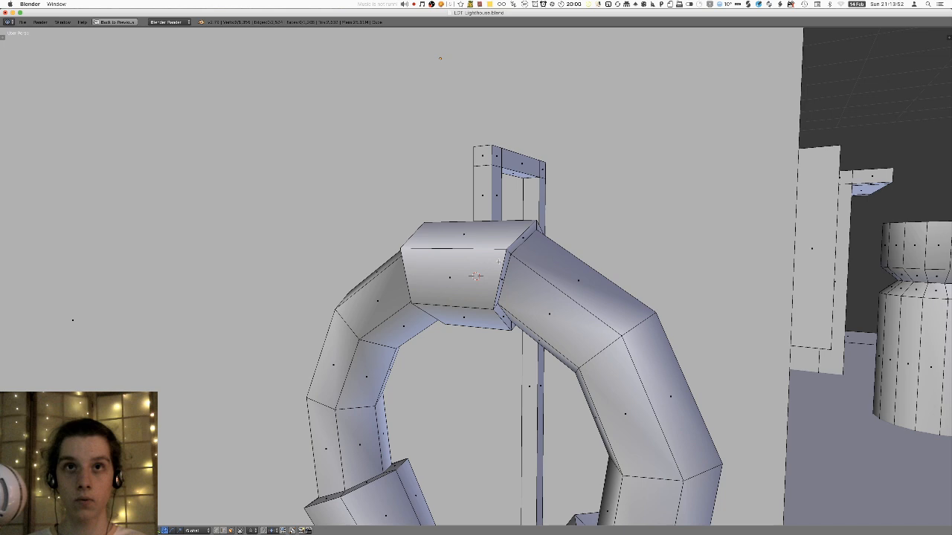
# - Try adding a torus at the 3D cursor and undo the additions
pyautogui.hotkey('shift', 'a')
pyautogui.click(488, 292)
pyautogui.scroll(-7, 487, 292)
pyautogui.moveTo(269, 414); pyautogui.dragTo(240, 455, button='middle')
pyautogui.hotkey('ctrl', 'z')
pyautogui.hotkey('shift', 'a')
pyautogui.click(265, 415)
pyautogui.rightClick(265, 414)
pyautogui.hotkey('ctrl', 'z')
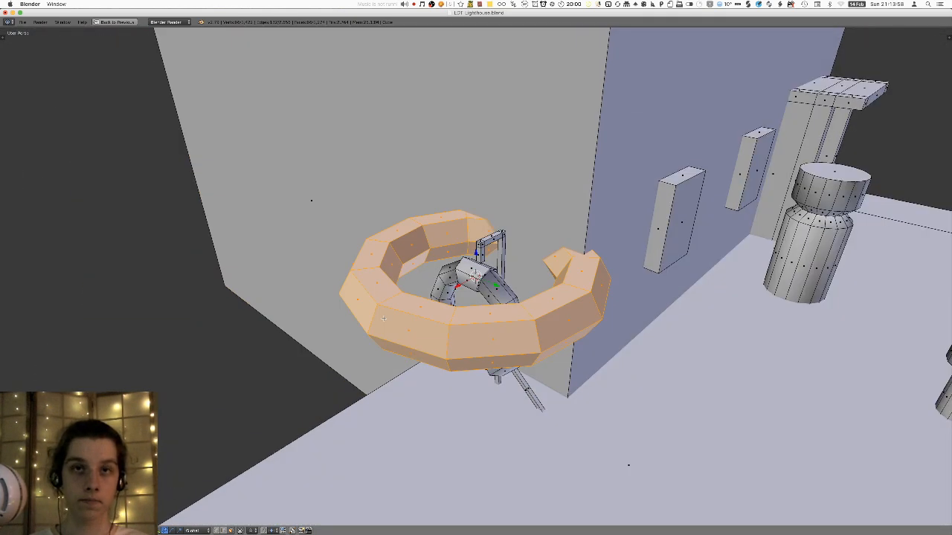
pyautogui.hotkey('ctrl', 'z')
# - Add a torus at the 3D cursor, restore the full layout and reduce the torus's major segments
pyautogui.hotkey('shift', 'a')
pyautogui.click(379, 312)
pyautogui.hotkey('ctrl', 'alt', 'space')
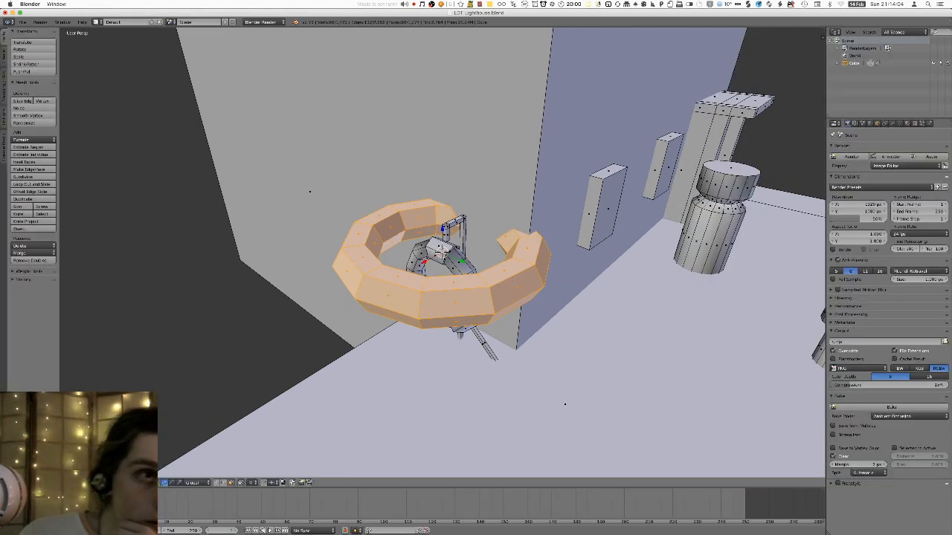
pyautogui.moveTo(37, 438)
pyautogui.mouseDown()
pyautogui.moveTo(26, 446)
pyautogui.moveTo(45, 446)
pyautogui.mouseUp()
pyautogui.click(53, 446)
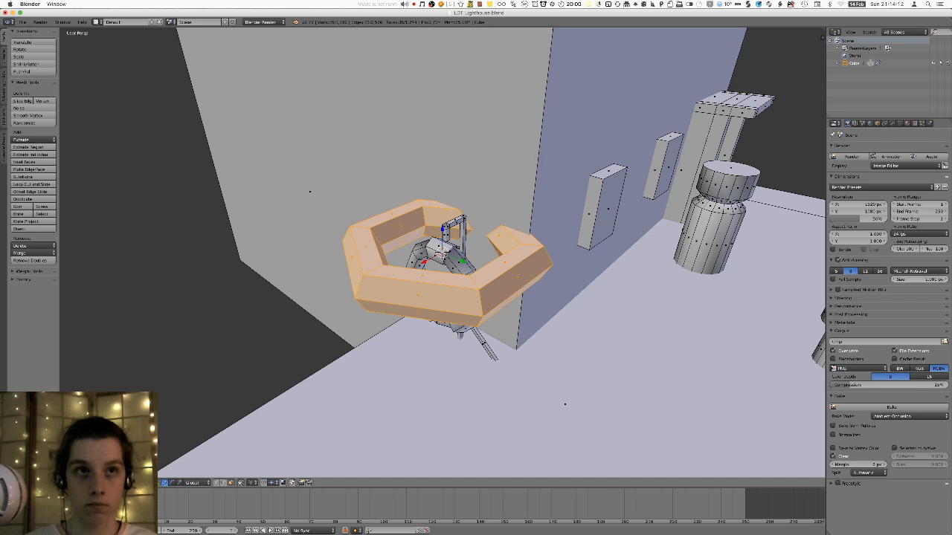
pyautogui.moveTo(44, 446); pyautogui.dragTo(59, 446)
# - Lower the new torus's minor segments for a simpler cross-section
pyautogui.moveTo(379, 339); pyautogui.dragTo(325, 293, button='middle')
pyautogui.scroll(8, 323, 237)
pyautogui.moveTo(323, 215); pyautogui.dragTo(401, 239, button='middle')
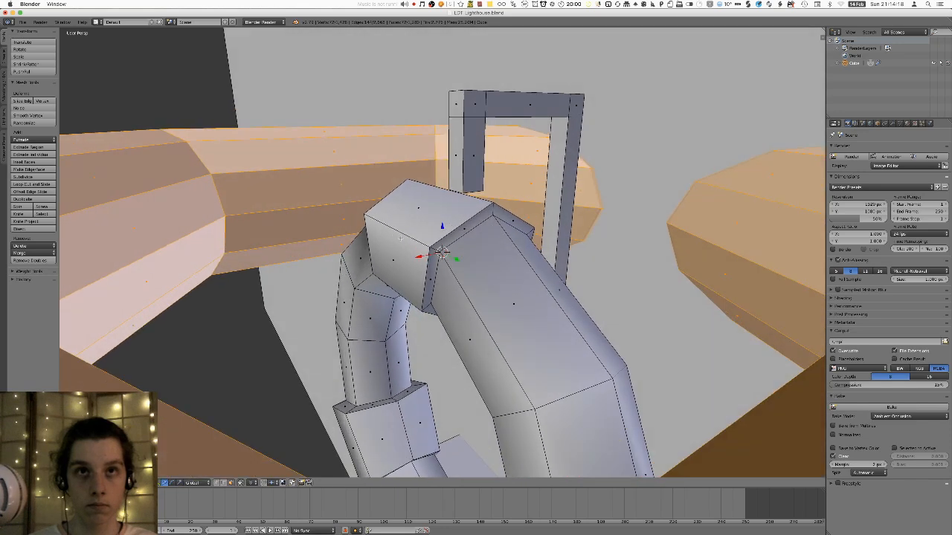
pyautogui.scroll(-3, 400, 239)
pyautogui.moveTo(399, 363); pyautogui.dragTo(400, 386, button='middle')
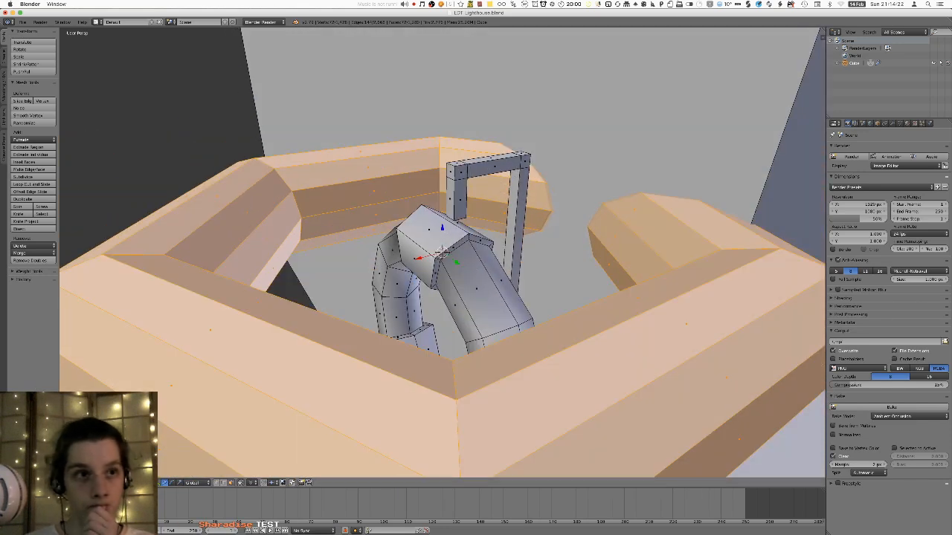
pyautogui.moveTo(139, 380); pyautogui.dragTo(182, 377, button='middle')
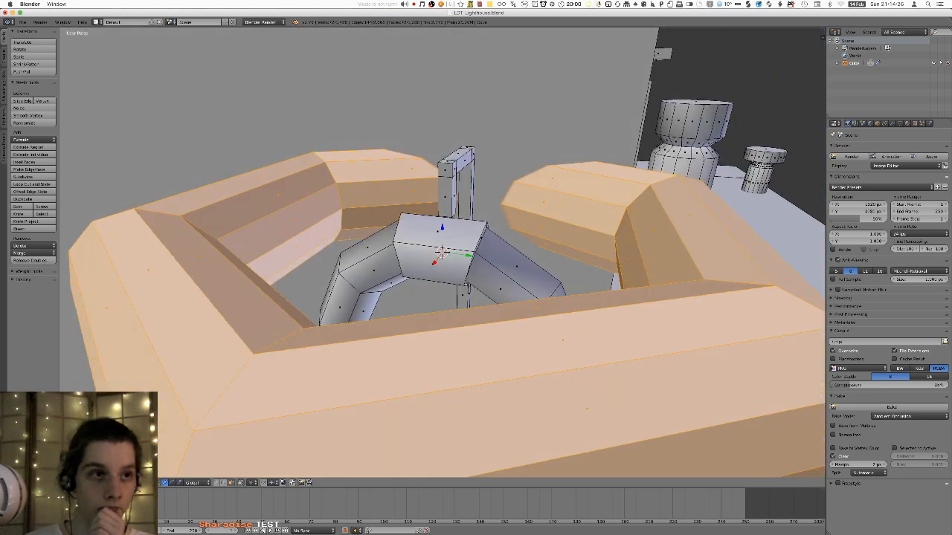
pyautogui.click(14, 446)
pyautogui.moveTo(413, 317); pyautogui.dragTo(396, 322, button='middle')
pyautogui.scroll(-2, 397, 322)
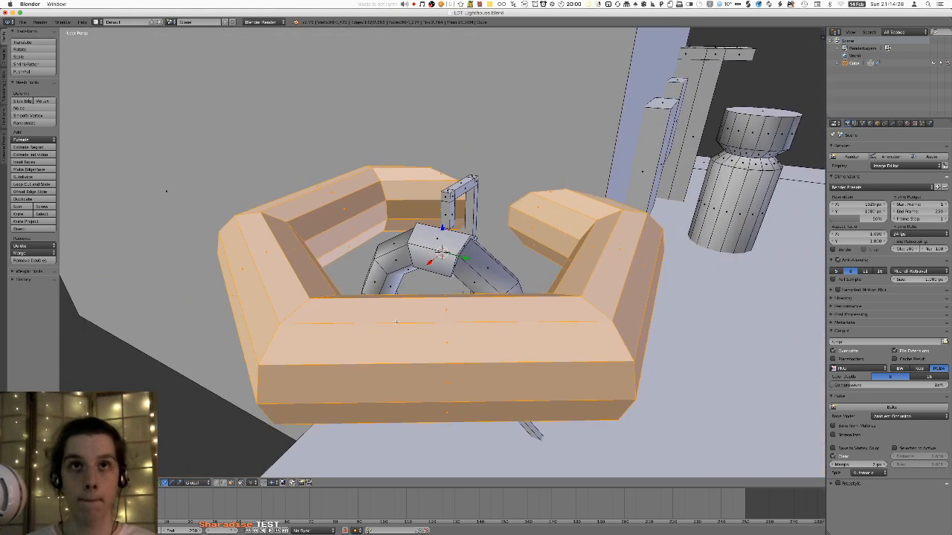
# - Rotate the torus upright and scale it down into a small loop around the life ring's top
pyautogui.press('r')
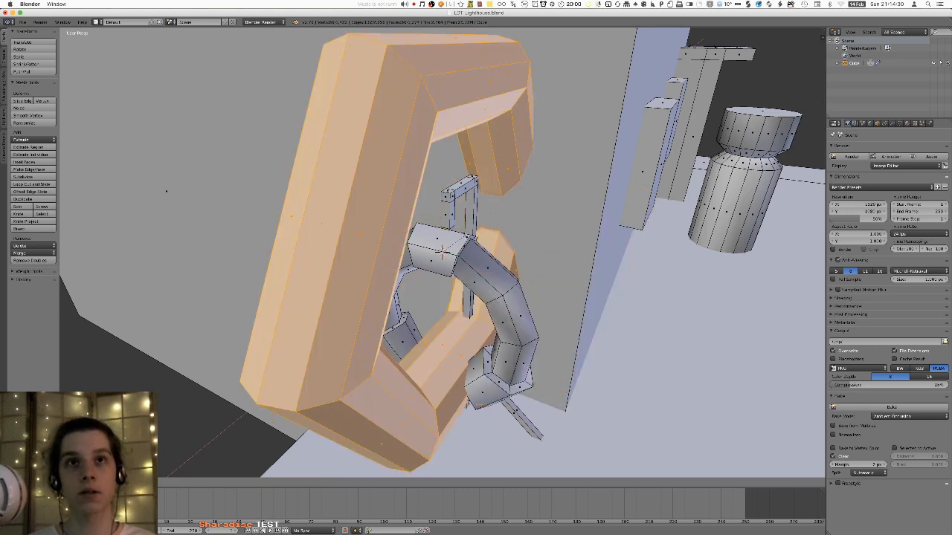
pyautogui.press('s')
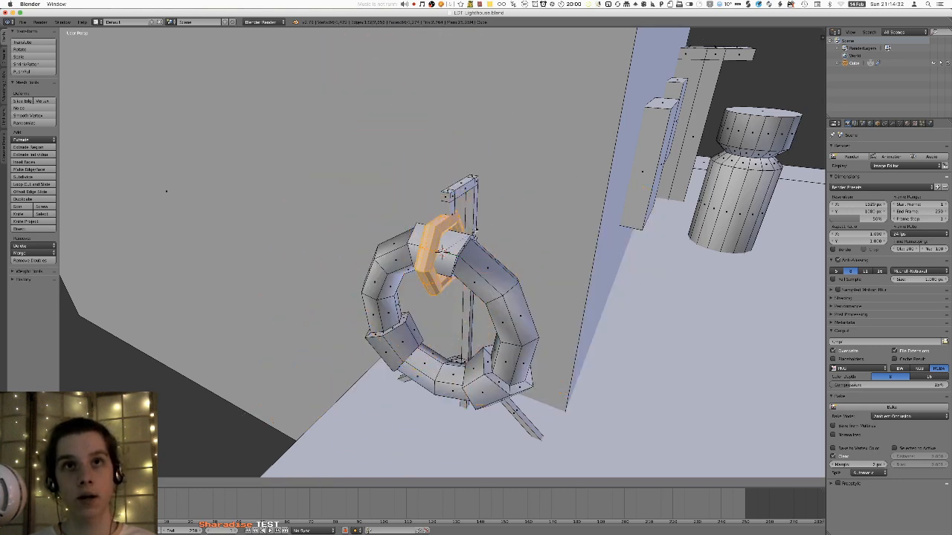
pyautogui.press('KP_Decimal')
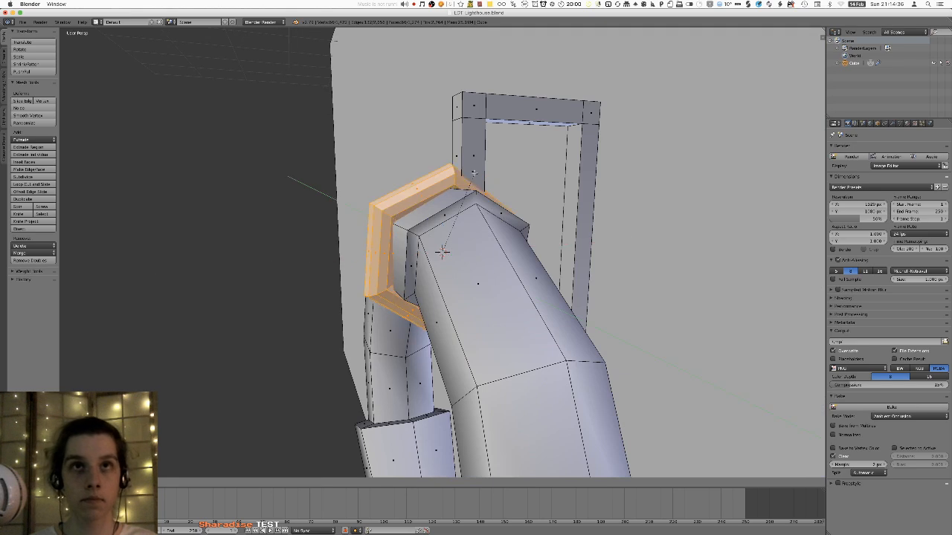
pyautogui.click(470, 170)
pyautogui.moveTo(471, 169); pyautogui.dragTo(479, 241, button='middle')
# - Delete the small rotated torus from the top of the life ring
pyautogui.press('Tab')
pyautogui.press('Tab')
pyautogui.press('x')
pyautogui.click(491, 239)
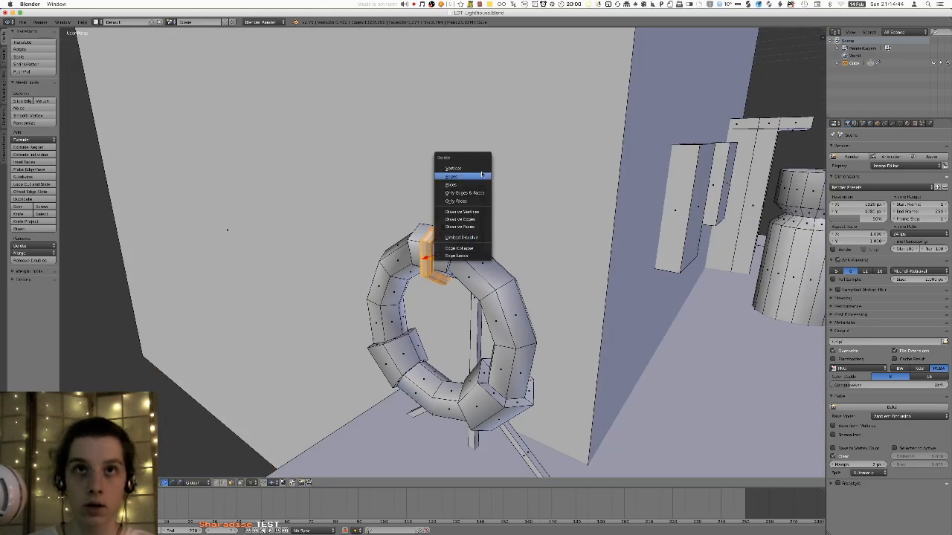
# - Add a new low-poly torus at the 3D cursor and reduce its minor segments
pyautogui.hotkey('shift', 'a')
pyautogui.click(472, 191)
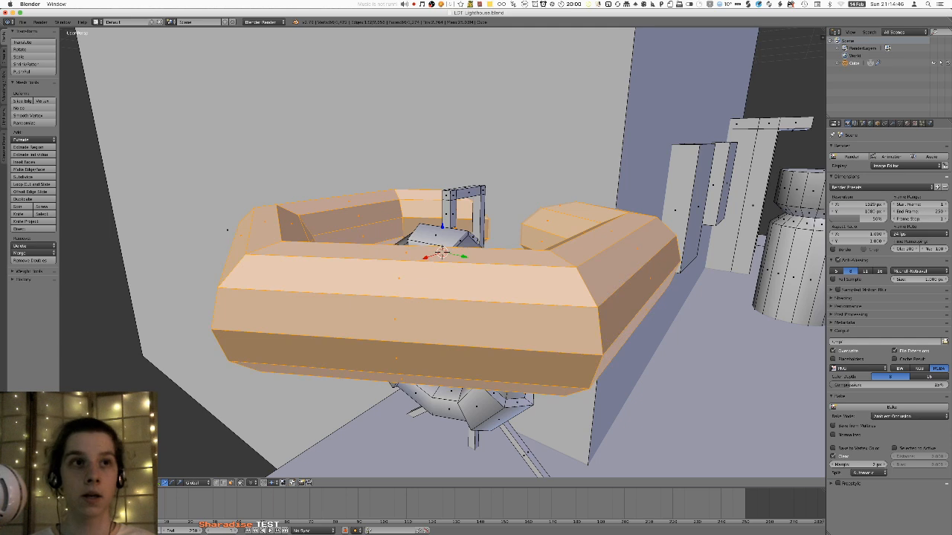
pyautogui.moveTo(37, 439); pyautogui.dragTo(26, 439)
# - Rotate the torus 90 degrees about X and scale it down to loop around the life ring's top
pyautogui.moveTo(213, 348); pyautogui.dragTo(204, 344, button='middle')
pyautogui.press('r')
pyautogui.press('x')
pyautogui.press('9')
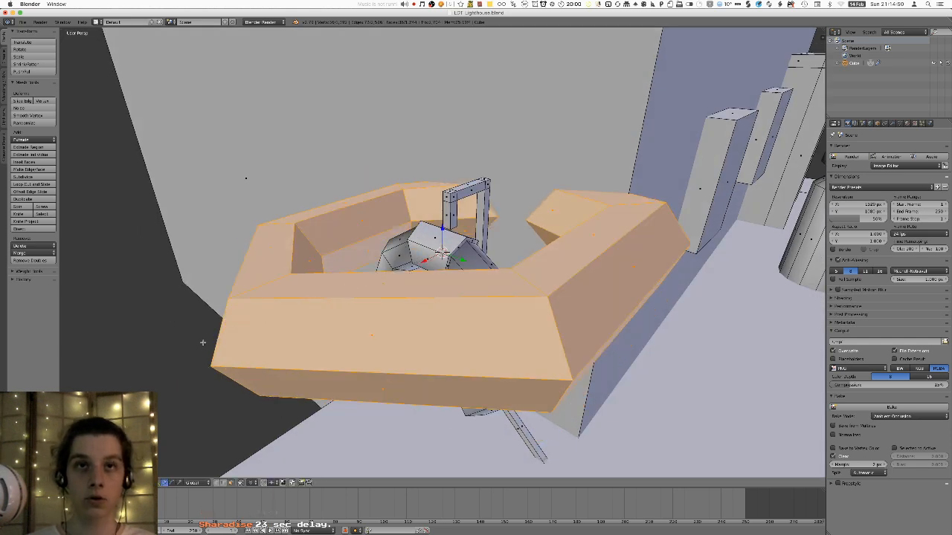
pyautogui.write('0')
pyautogui.press('Return')
pyautogui.press('s')
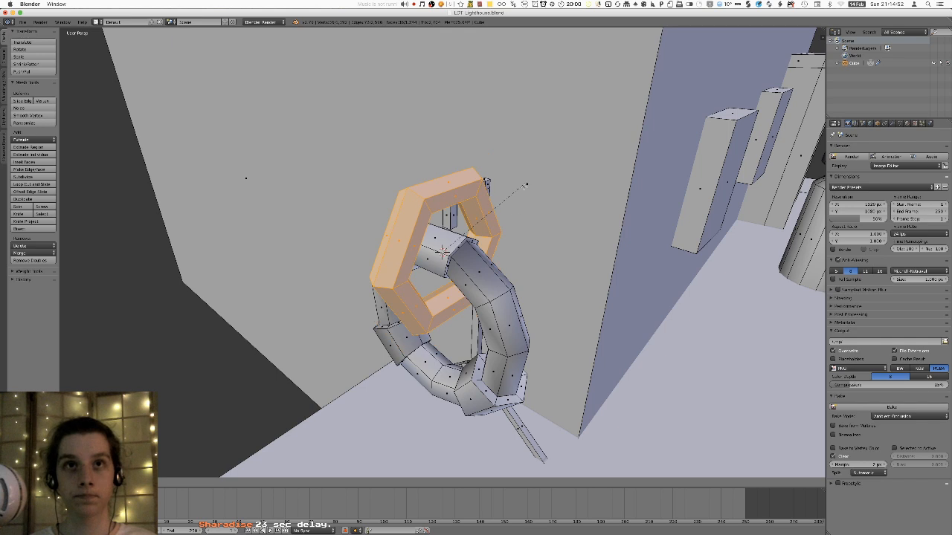
pyautogui.click(483, 220)
# - Rotate the hexagonal loop so a corner points up and scale it closer to the life ring
pyautogui.scroll(3, 610, 200)
pyautogui.moveTo(613, 201); pyautogui.dragTo(575, 189, button='middle')
pyautogui.press('r')
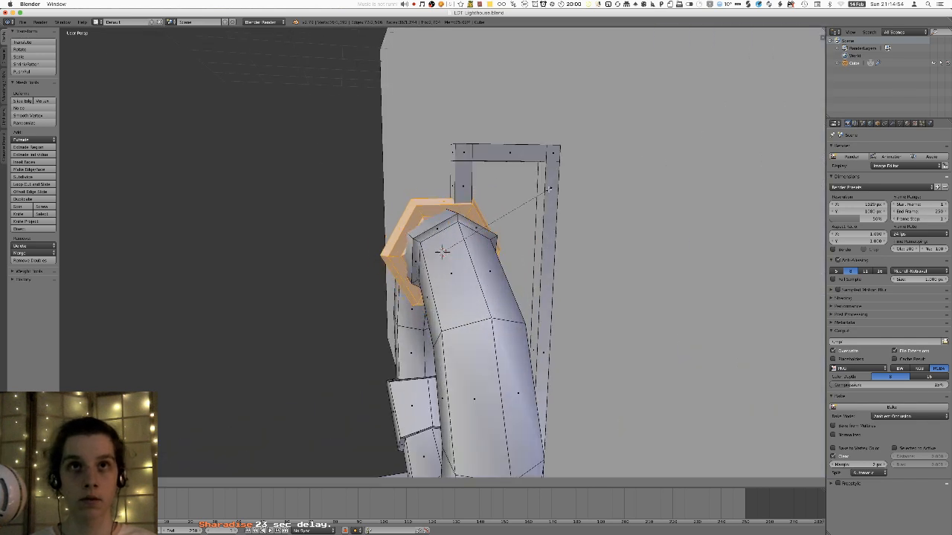
pyautogui.click(515, 141)
pyautogui.moveTo(515, 141); pyautogui.dragTo(493, 166, button='middle')
pyautogui.press('s')
pyautogui.click(510, 170)
# - Select the faces of the stand's downward hook end and shift them along X over the loop's centre
pyautogui.rightClick(466, 178)
pyautogui.press('ctrl+KP_Add')
pyautogui.press('ctrl+KP_Subtract')
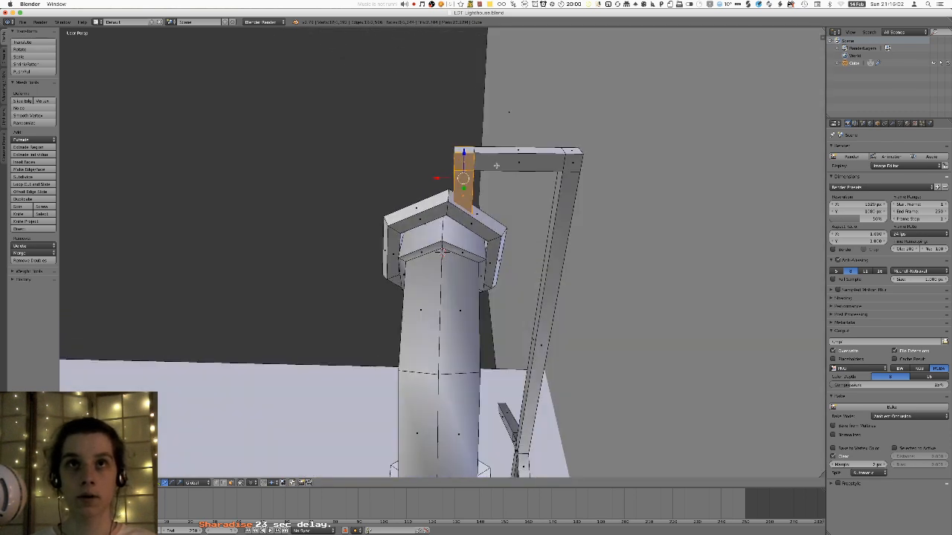
pyautogui.press('g')
pyautogui.press('x')
pyautogui.rightClick(484, 166)
pyautogui.press('g')
pyautogui.press('x')
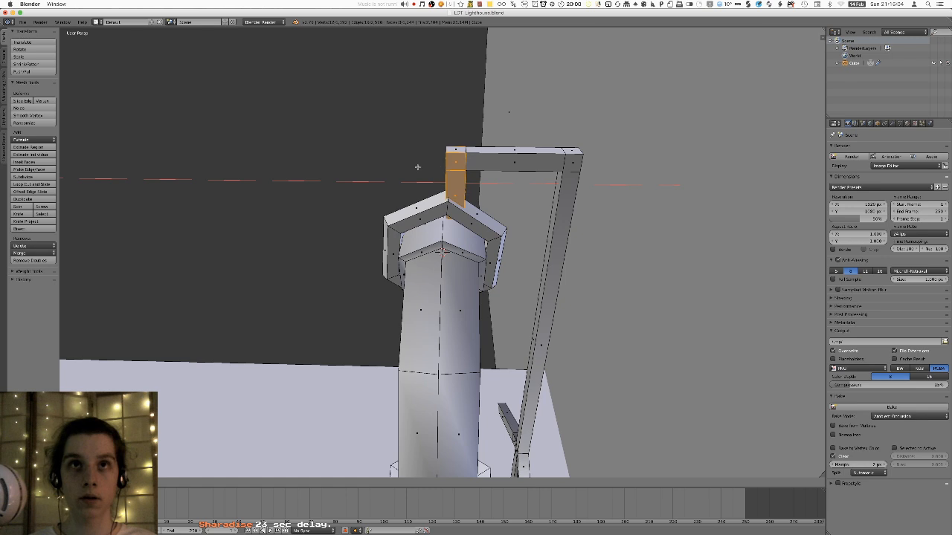
pyautogui.click(357, 170)
pyautogui.moveTo(356, 170); pyautogui.dragTo(360, 163, button='middle')
pyautogui.press('g')
pyautogui.press('x')
pyautogui.click(317, 165)
# - Undo the hook end moves and the loop's last rotation and scaling
pyautogui.press('super+z')
pyautogui.press('super+z')
pyautogui.press('super+z')
pyautogui.press('super+z')
pyautogui.press('super+z')
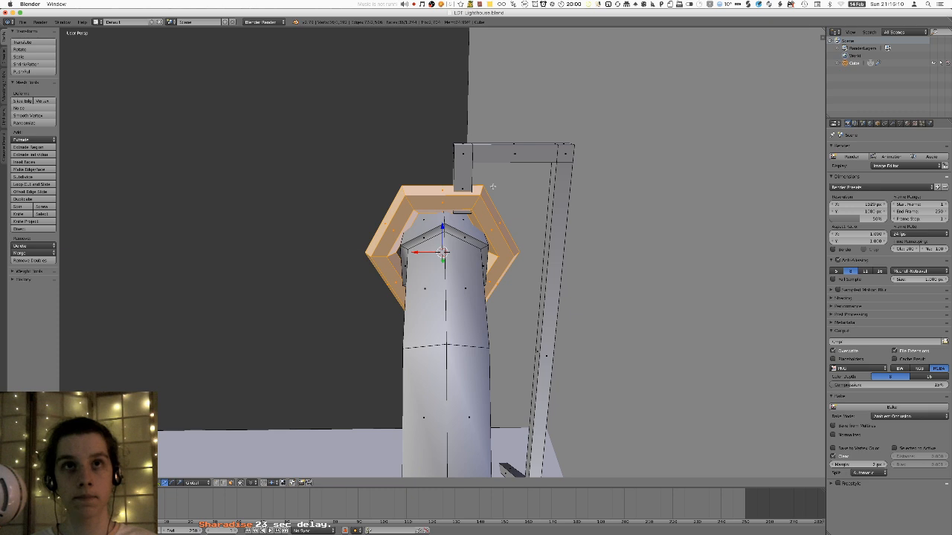
# - Rotate the hexagonal loop about Y so a corner points up, then reposition and scale it around the life ring's top
pyautogui.press('r')
pyautogui.press('x')
pyautogui.press('y')
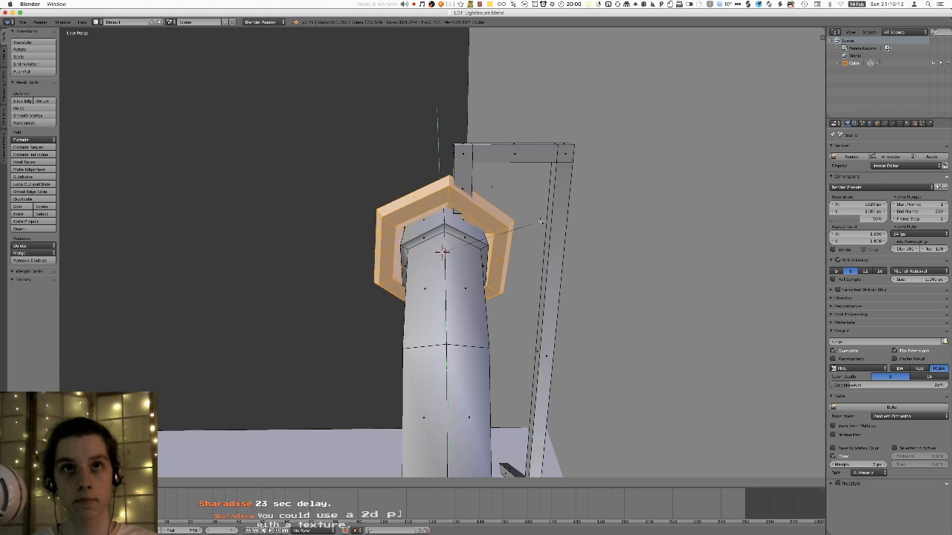
pyautogui.click(535, 211)
pyautogui.moveTo(535, 211); pyautogui.dragTo(526, 202, button='middle')
pyautogui.press('g')
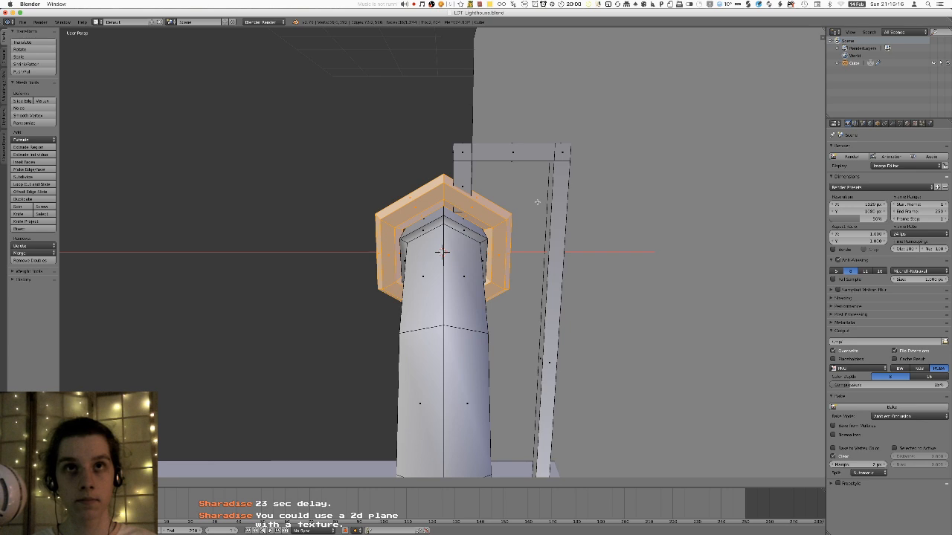
pyautogui.click(540, 201)
pyautogui.moveTo(540, 202); pyautogui.dragTo(514, 202, button='middle')
pyautogui.press('s')
pyautogui.click(557, 199)
# - Select the downward hook end of the life ring's stand and shift it along X over the loop's top corner
pyautogui.press('a')
pyautogui.hotkey('ctrl', 'l')
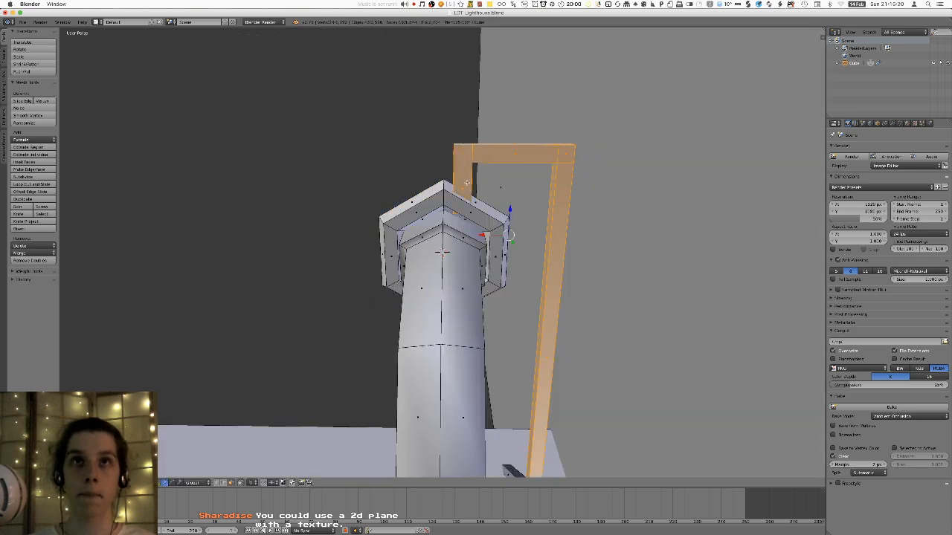
pyautogui.keyDown('alt'); pyautogui.keyDown('shift'); pyautogui.rightClick(550, 201); pyautogui.keyUp('shift'); pyautogui.keyUp('alt')
pyautogui.keyDown('alt'); pyautogui.keyDown('shift'); pyautogui.rightClick(563, 158); pyautogui.keyUp('shift'); pyautogui.keyUp('alt')
pyautogui.moveTo(563, 158); pyautogui.dragTo(457, 297, button='middle')
pyautogui.press('g')
pyautogui.press('x')
pyautogui.click(495, 144)
pyautogui.press('g')
pyautogui.press('x')
pyautogui.click(508, 142)
# - Move the bottom face of the stand's hook along Z to meet the loop's top corner
pyautogui.press('Tab')
pyautogui.press('Tab')
pyautogui.rightClick(449, 261)
pyautogui.press('g')
pyautogui.press('z')
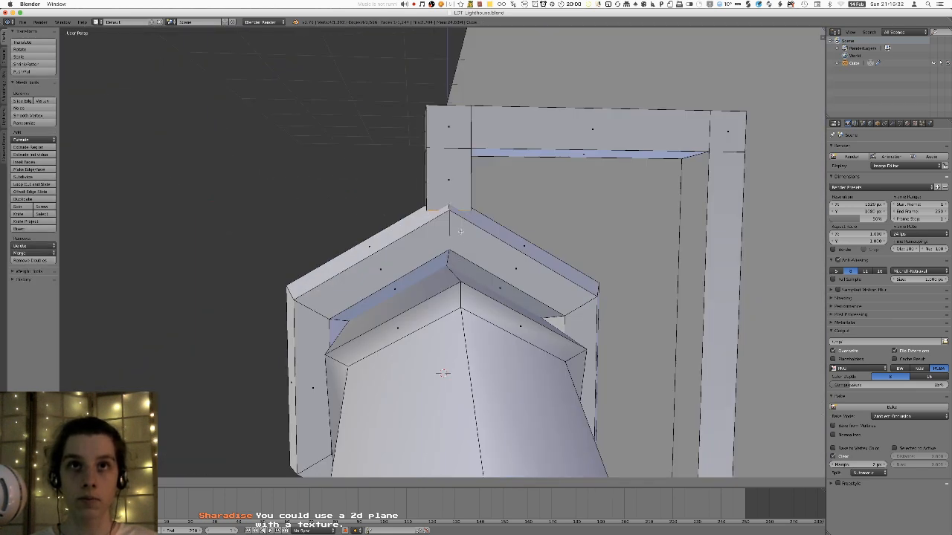
pyautogui.click(459, 249)
pyautogui.scroll(-3, 459, 249)
pyautogui.moveTo(459, 249); pyautogui.dragTo(502, 256, button='middle')
# - Return to Object Mode, snap the 3D cursor to the scene's centre and save the file
pyautogui.press('Tab')
pyautogui.scroll(-8, 461, 249)
pyautogui.moveTo(427, 241)
pyautogui.mouseDown(button='middle')
pyautogui.moveTo(471, 253)
pyautogui.moveTo(473, 240)
pyautogui.moveTo(532, 212)
pyautogui.moveTo(556, 249)
pyautogui.moveTo(529, 251)
pyautogui.mouseUp(button='middle')
pyautogui.press('Tab')
pyautogui.press('Tab')
pyautogui.scroll(8, 475, 238)
pyautogui.press('Tab')
pyautogui.press('Tab')
pyautogui.press('space')
pyautogui.press('Return')
pyautogui.scroll(-8, 509, 229)
pyautogui.hotkey('shift', 's')
pyautogui.click(546, 257)
pyautogui.hotkey('ctrl', 's')
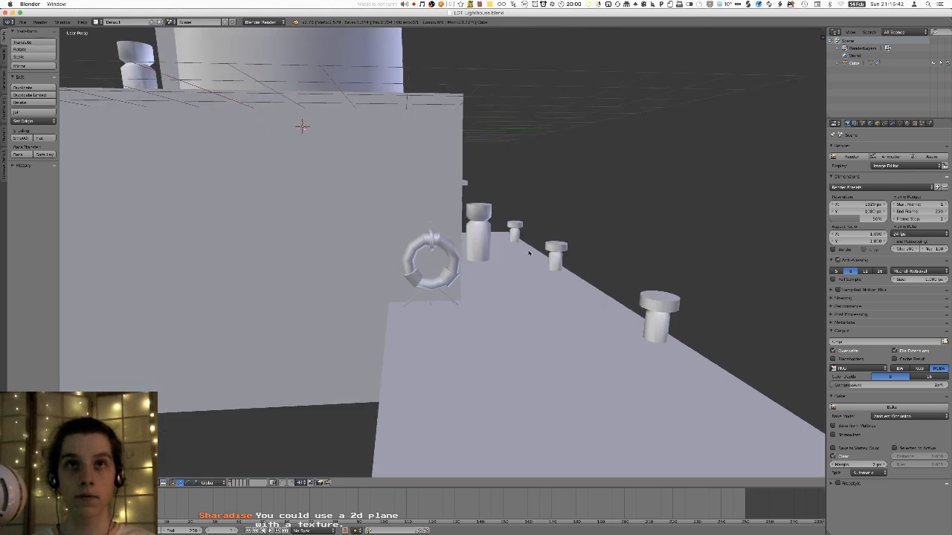
# - Walk through the scene along the dock and inspect the life ring's hanging loop up close
pyautogui.click(529, 251)
pyautogui.hotkey('shift', 'f')
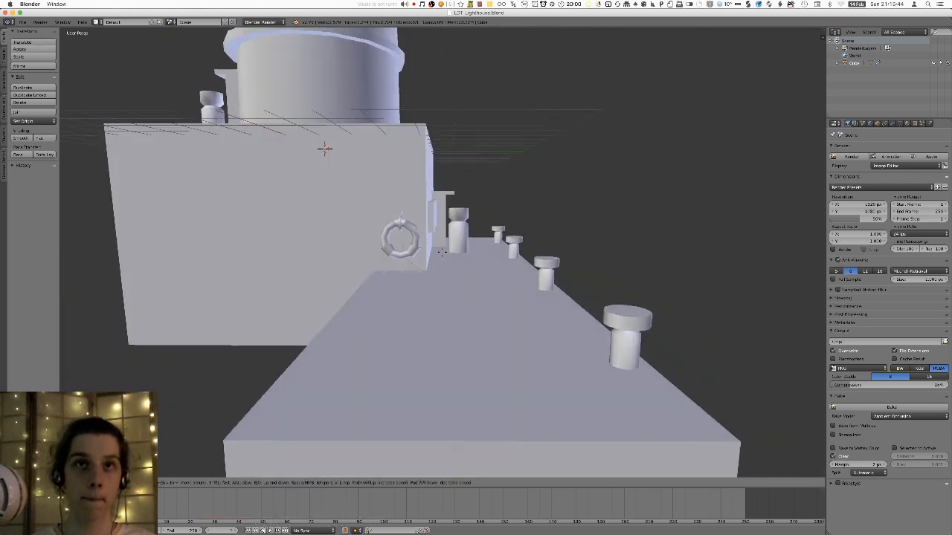
pyautogui.press('w')
pyautogui.press('d')
pyautogui.press('a')
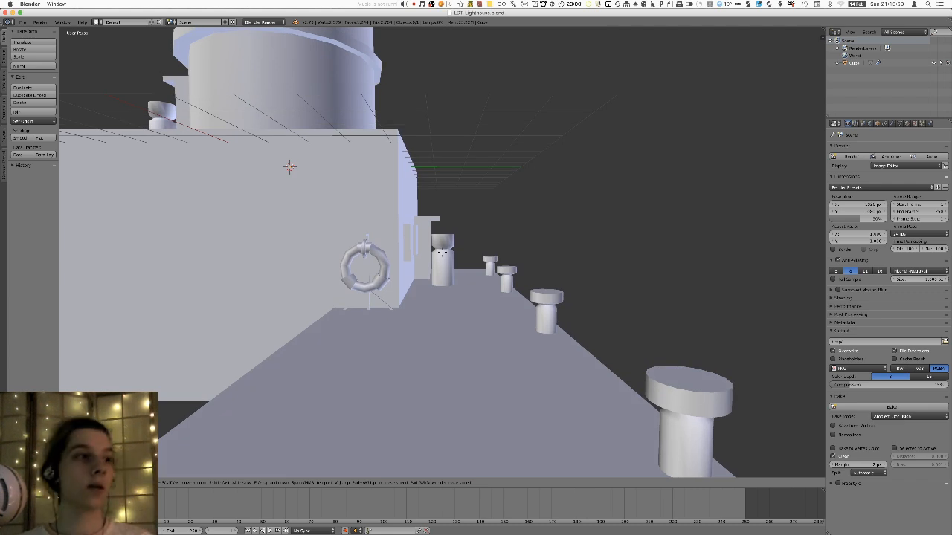
pyautogui.press('w')
pyautogui.press('s')
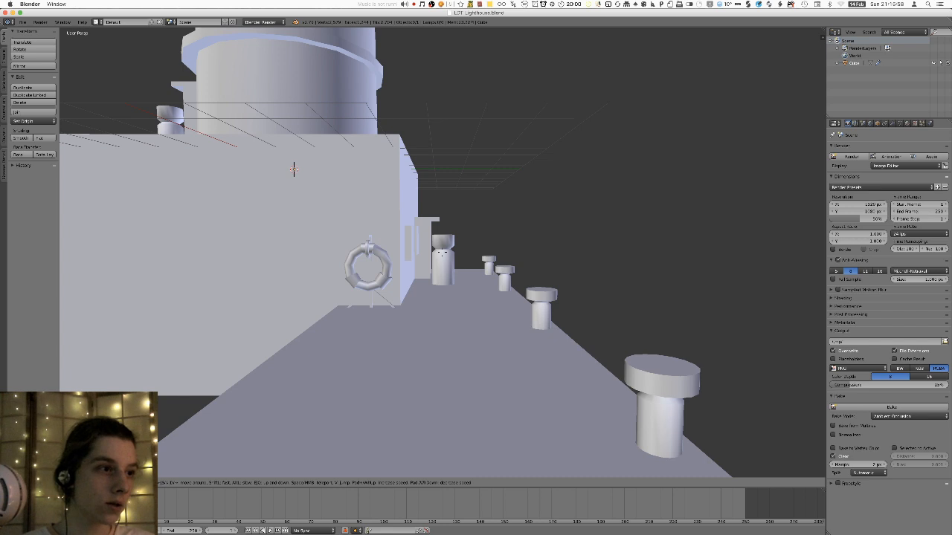
pyautogui.press('w')
pyautogui.press('s')
pyautogui.press('w')
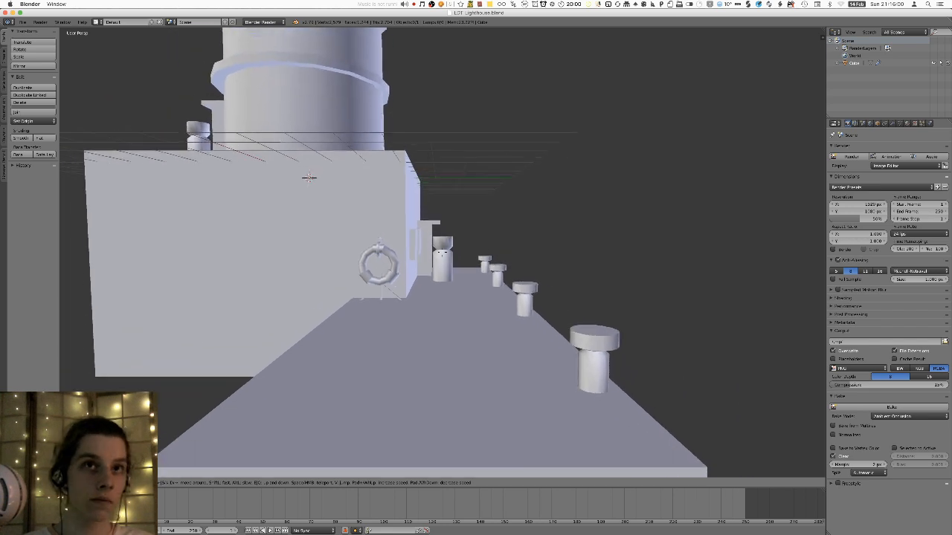
pyautogui.press('s')
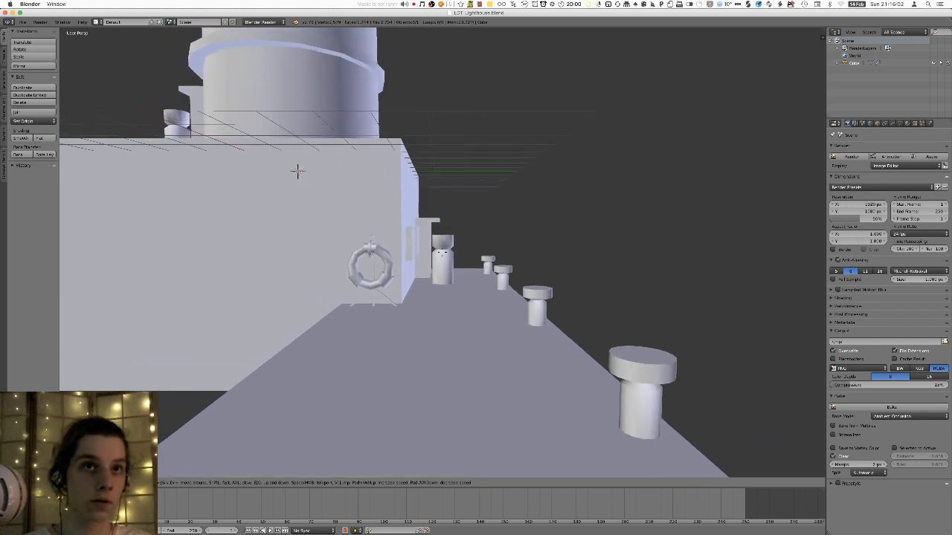
pyautogui.press('w')
pyautogui.press('s')
pyautogui.press('w')
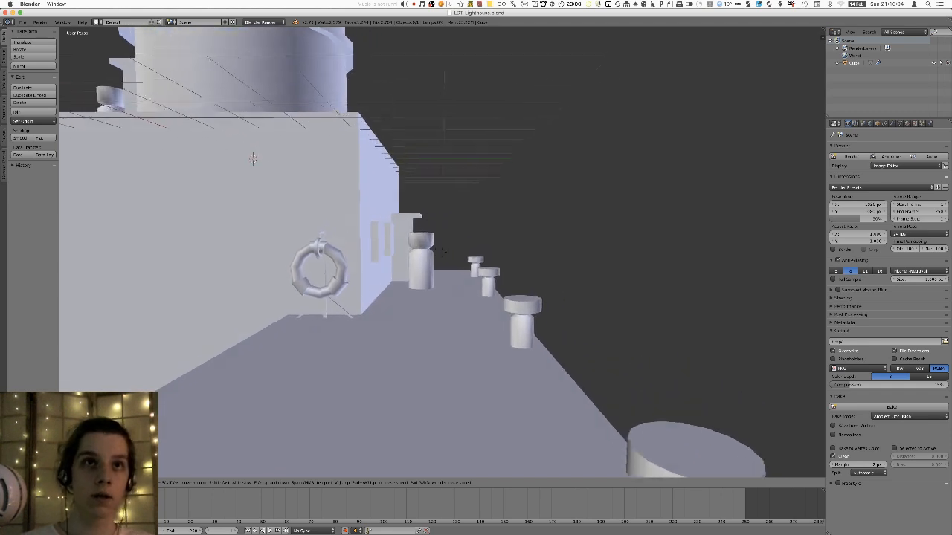
pyautogui.press('s')
pyautogui.press('w')
pyautogui.press('w')
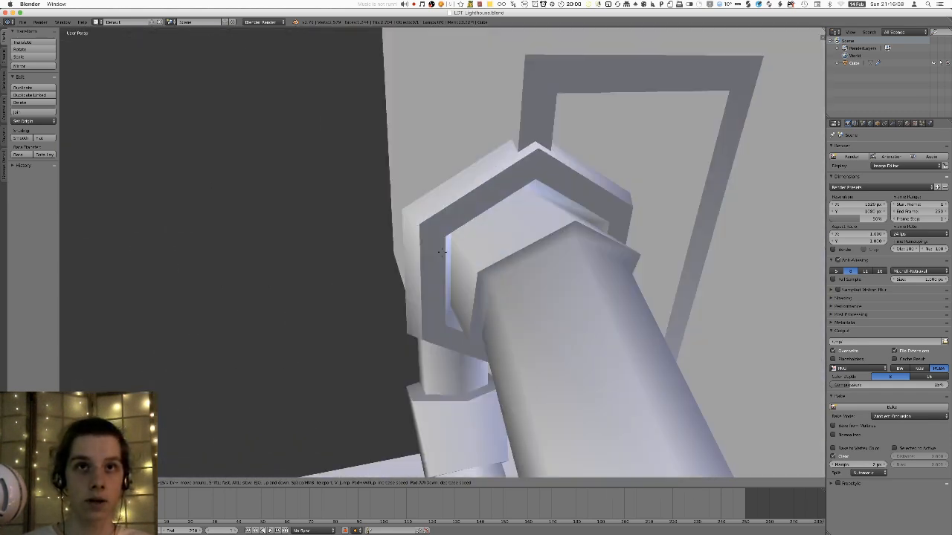
pyautogui.press('d')
pyautogui.press('w')
pyautogui.press('s')
pyautogui.press('w')
pyautogui.press('w')
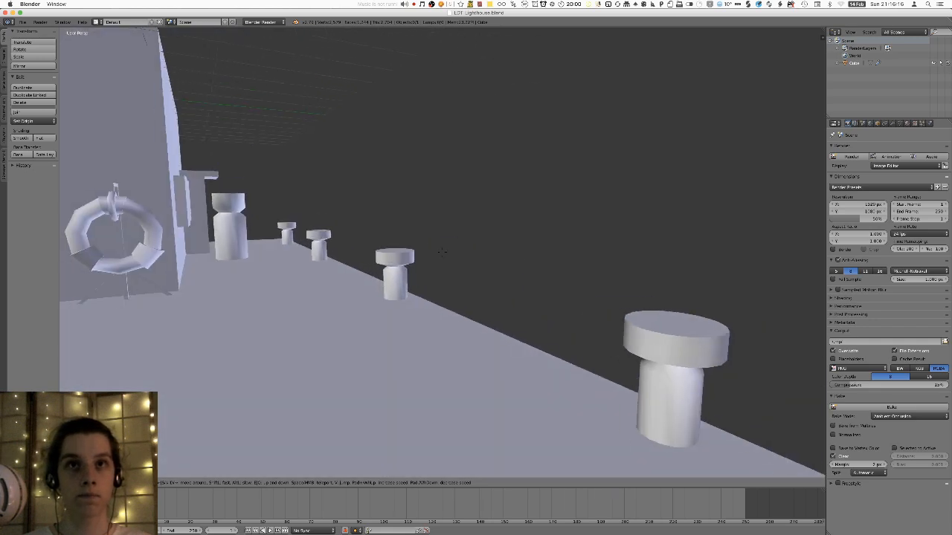
# - Walk past the building and bollards and examine the lighthouse's lantern top and the dock from above
pyautogui.press('w')
pyautogui.press('w')
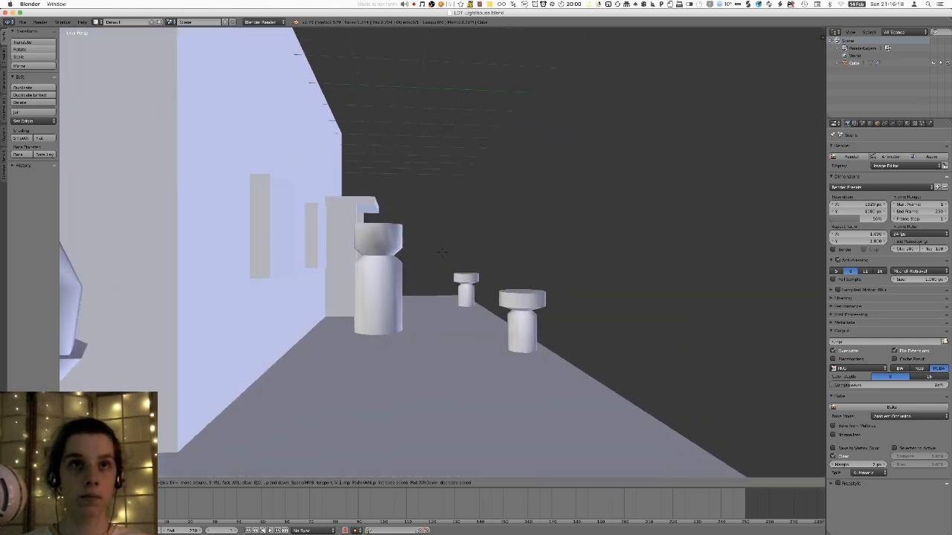
pyautogui.press('s')
pyautogui.press('w')
pyautogui.press('w')
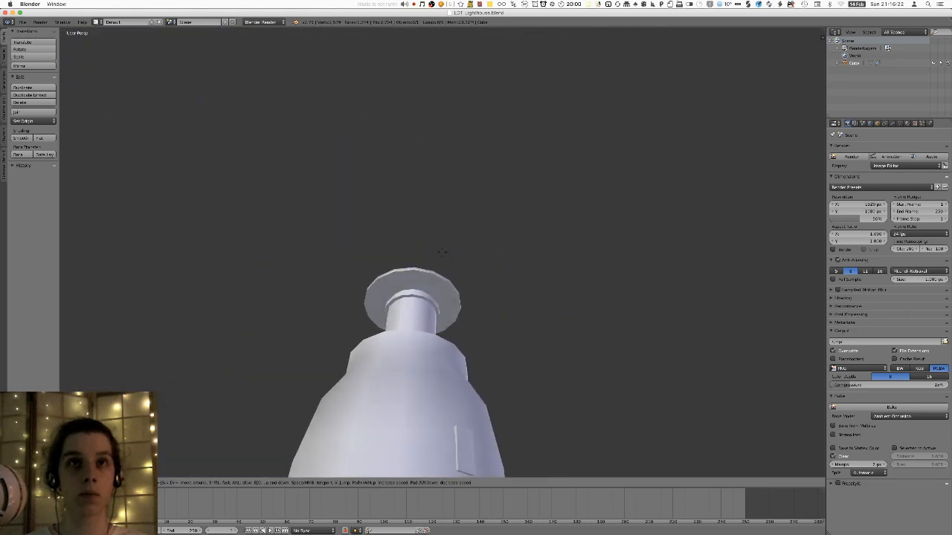
pyautogui.press('s')
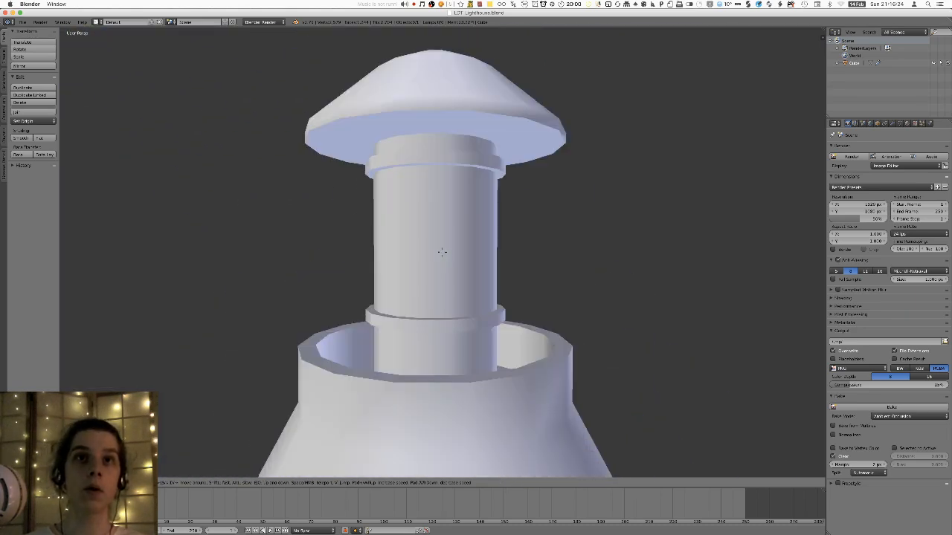
pyautogui.press('w')
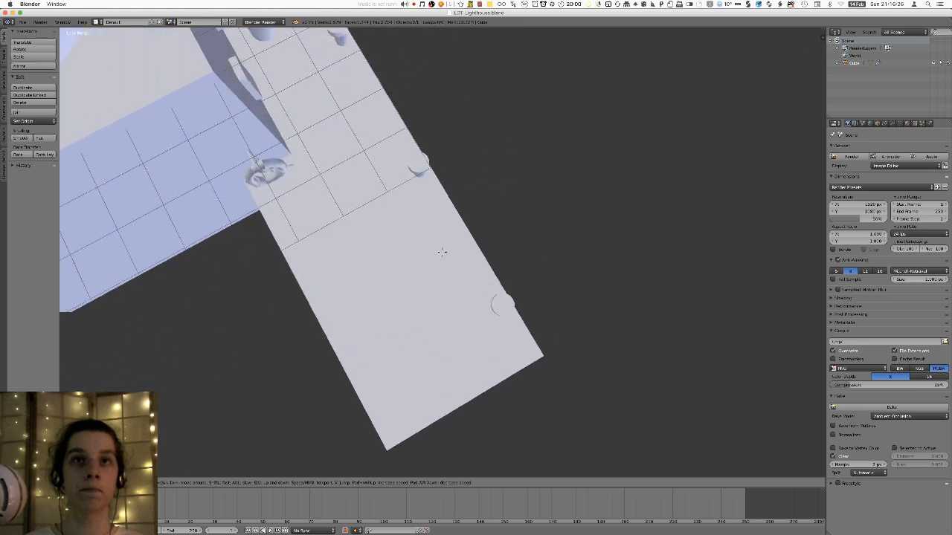
pyautogui.press('s')
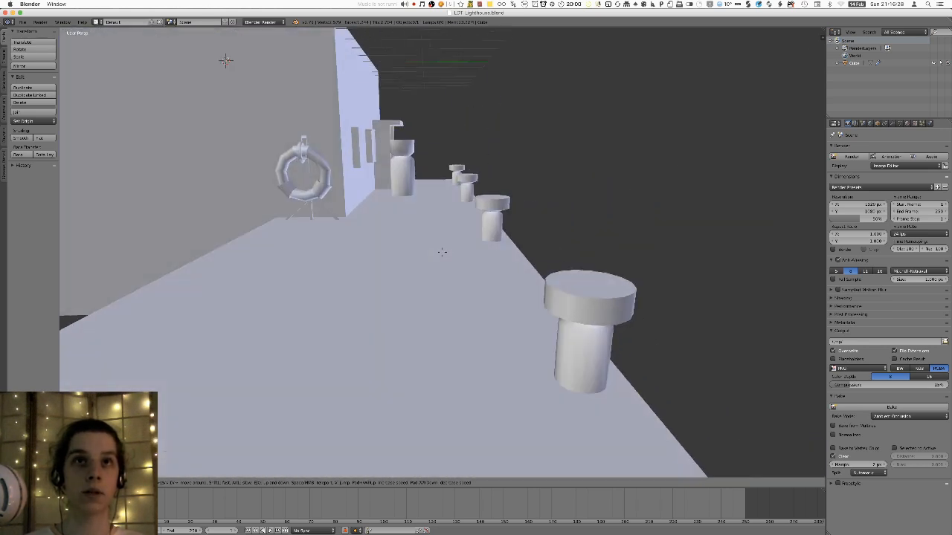
pyautogui.press('w')
pyautogui.press('w')
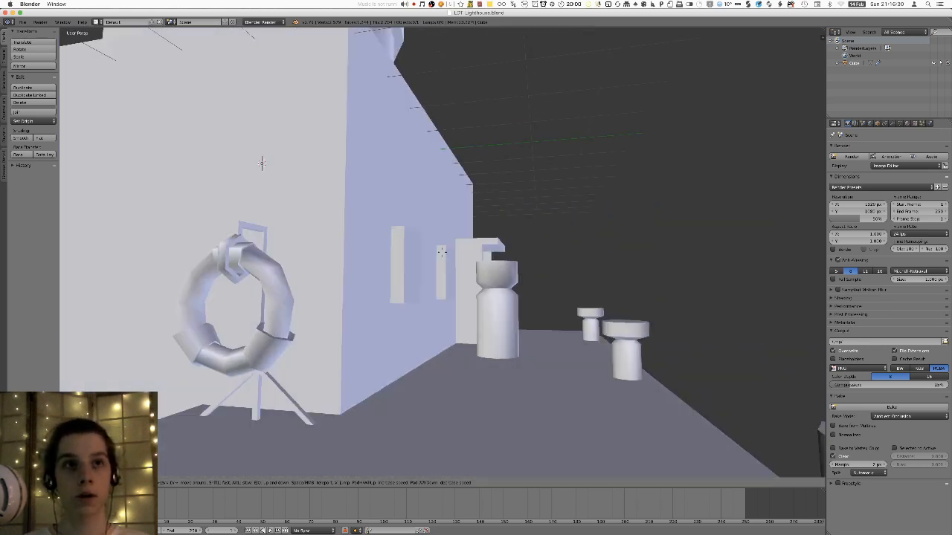
pyautogui.press('s')
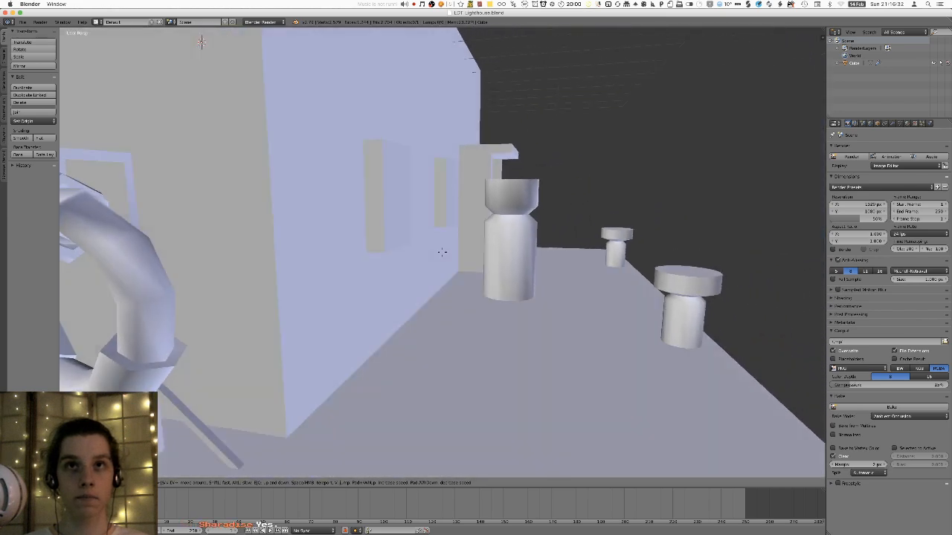
pyautogui.press('w')
pyautogui.press('w')
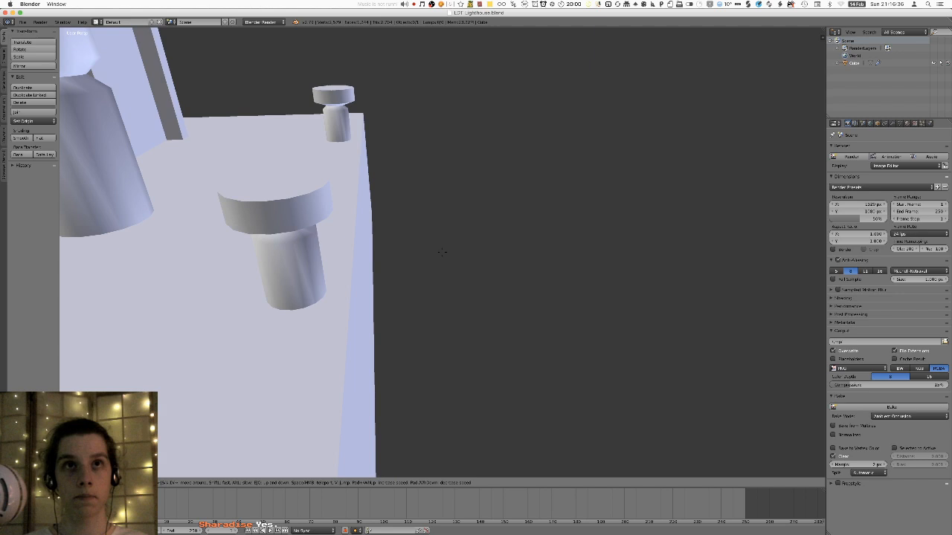
pyautogui.press('Escape')
# - Add a large water plane around the base of the lighthouse building and dock, and deselect it
pyautogui.moveTo(462, 218); pyautogui.dragTo(459, 253, button='middle')
pyautogui.press('Tab')
pyautogui.hotkey('shift', 'a')
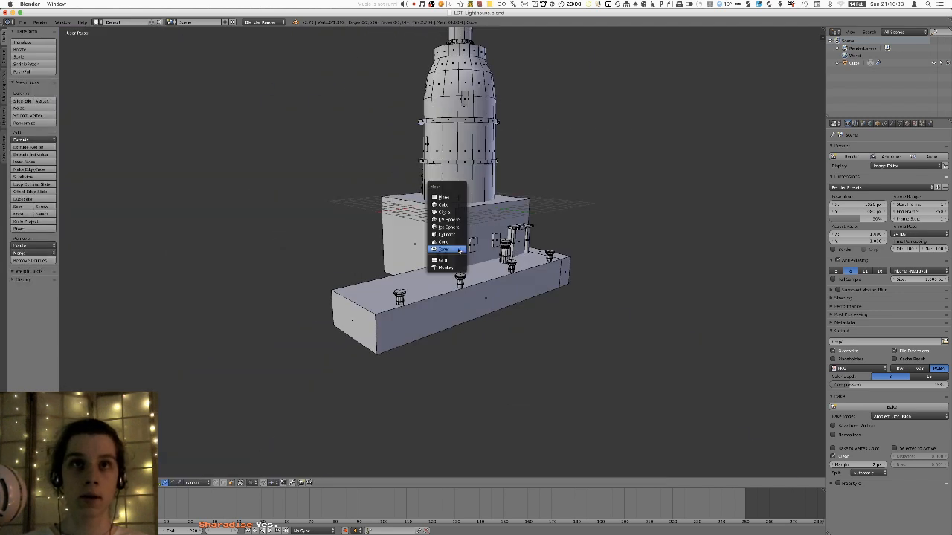
pyautogui.click(459, 197)
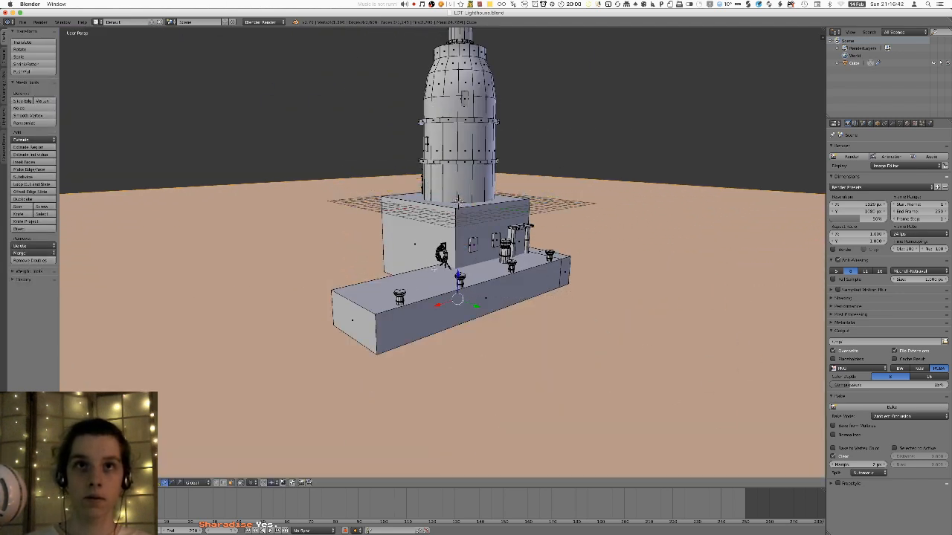
pyautogui.moveTo(433, 269); pyautogui.dragTo(502, 246, button='middle')
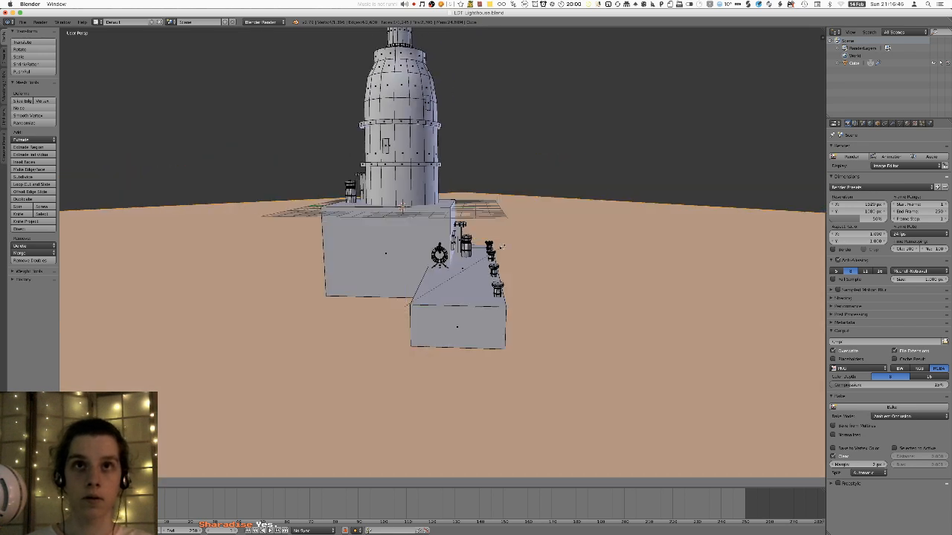
pyautogui.moveTo(502, 246); pyautogui.dragTo(628, 196, button='middle')
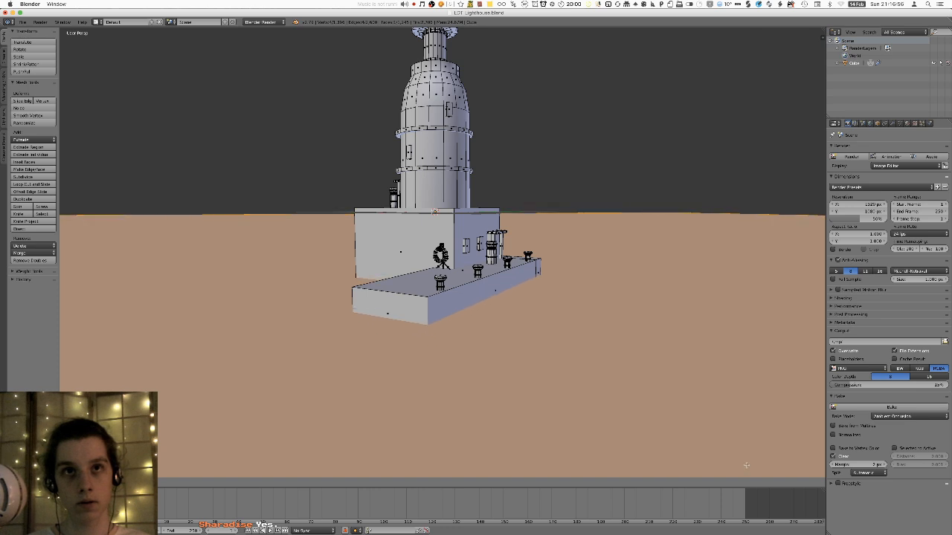
pyautogui.press('a')
pyautogui.moveTo(638, 198); pyautogui.dragTo(623, 234, button='middle')
pyautogui.press('Tab')
# - Switch the viewport shading to display the model's baked texture
pyautogui.scroll(2, 623, 234)
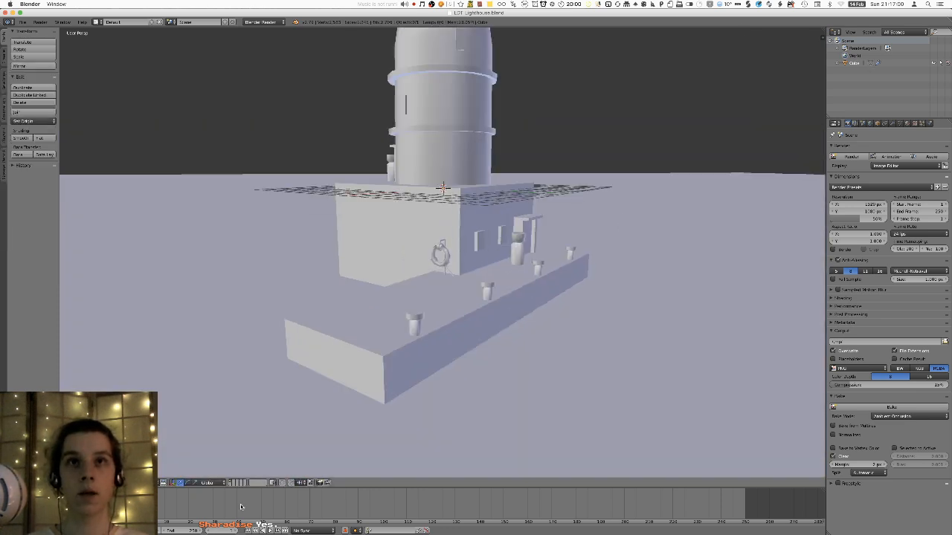
pyautogui.click(180, 434)
pyautogui.moveTo(180, 434)
pyautogui.mouseDown(button='middle')
pyautogui.moveTo(278, 379)
pyautogui.moveTo(449, 333)
pyautogui.mouseUp(button='middle')
# - Unwrap the whole mesh including the plane with Smart UV Project and bake its ambient occlusion
pyautogui.press('Tab')
pyautogui.press('a')
pyautogui.press('u')
pyautogui.click(615, 358)
pyautogui.click(614, 411)
pyautogui.press('Tab')
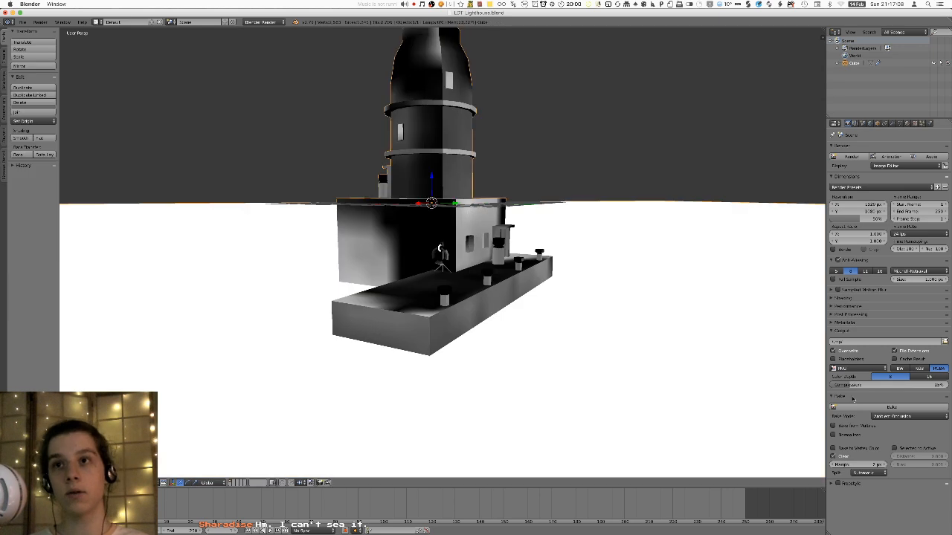
pyautogui.click(849, 407)
pyautogui.scroll(6, 563, 335)
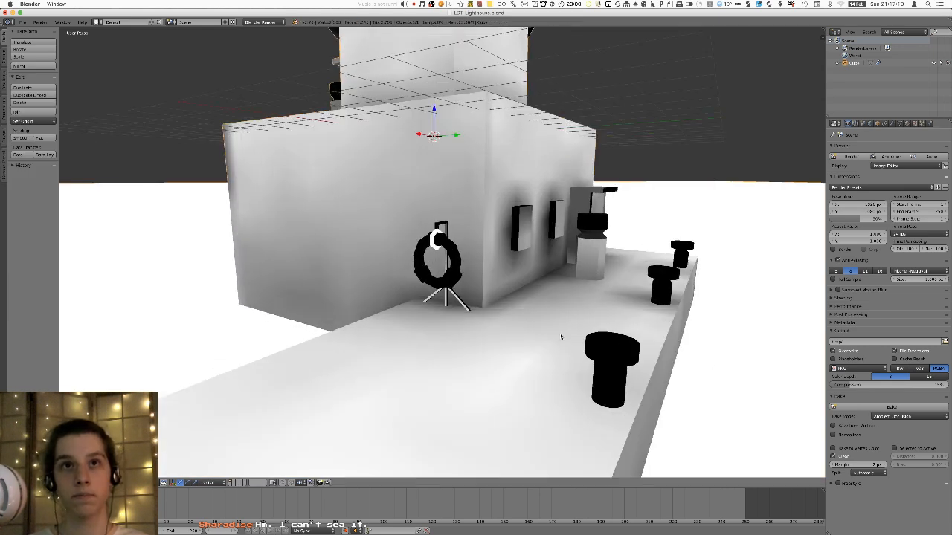
pyautogui.scroll(-6, 548, 333)
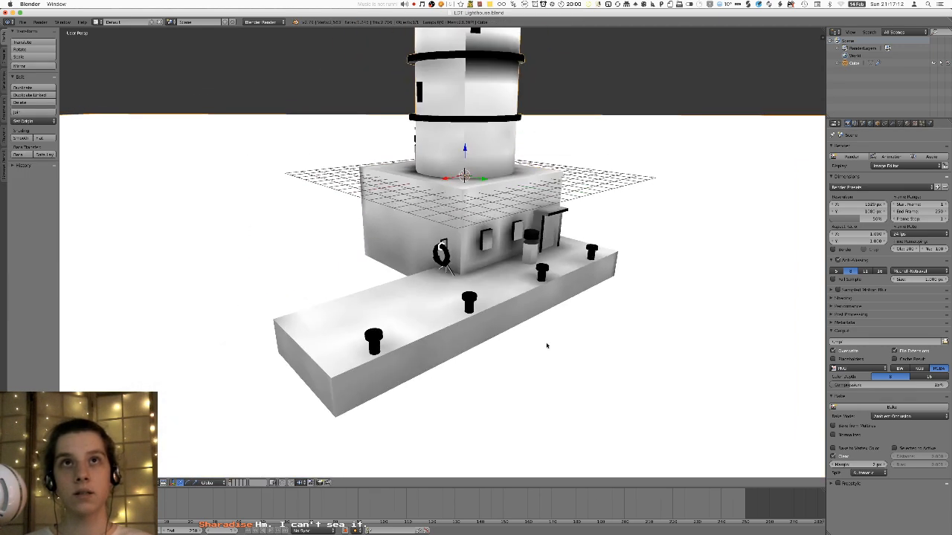
# - Delete the water plane's face from the lighthouse mesh
pyautogui.press('Tab')
pyautogui.press('Tab')
pyautogui.click(97, 21)
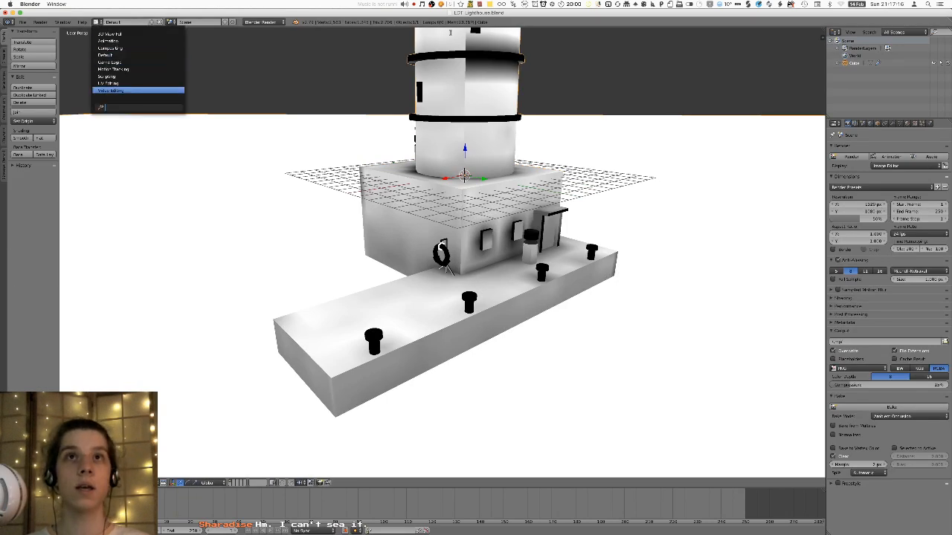
pyautogui.press('Escape')
pyautogui.scroll(-1, 416, 89)
pyautogui.press('Tab')
pyautogui.rightClick(324, 227)
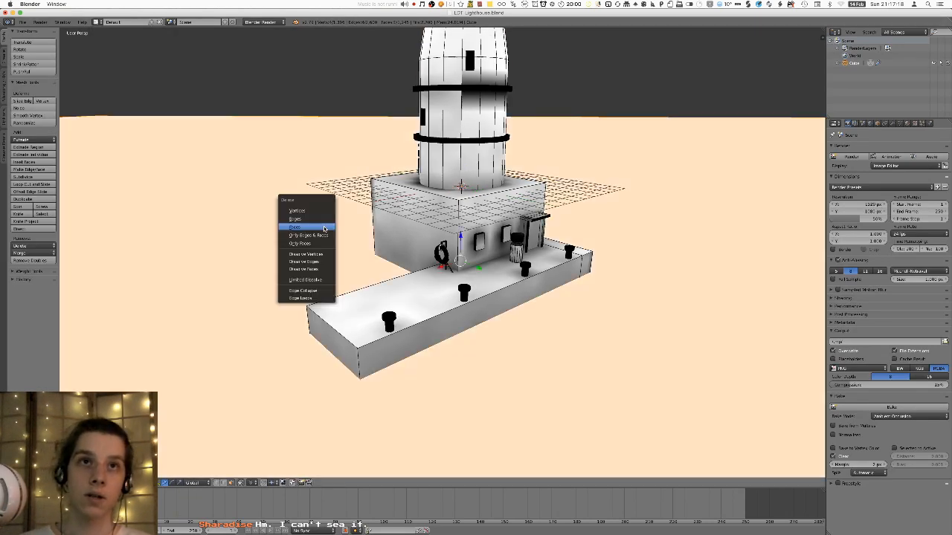
# - Unwrap the remaining lighthouse mesh with Smart UV Project and bake the ambient occlusion again
pyautogui.press('a')
pyautogui.press('a')
pyautogui.press('u')
pyautogui.click(438, 265)
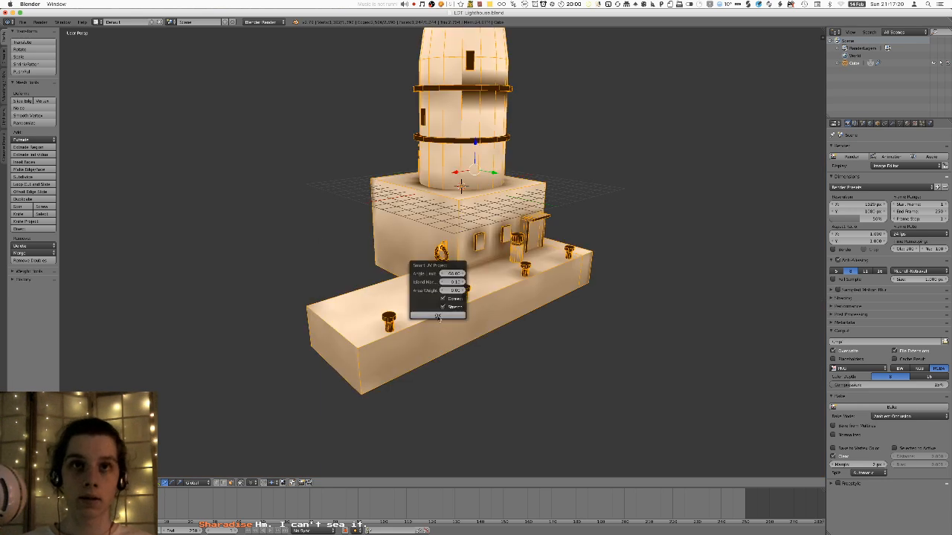
pyautogui.click(439, 316)
pyautogui.press('Tab')
pyautogui.click(890, 407)
pyautogui.moveTo(643, 362); pyautogui.dragTo(518, 331, button='middle')
# - Add a plane to the lighthouse mesh at dock level, enlarge it into a wide water surface and rotate it
pyautogui.press('Tab')
pyautogui.press('a')
pyautogui.hotkey('shift', 'a')
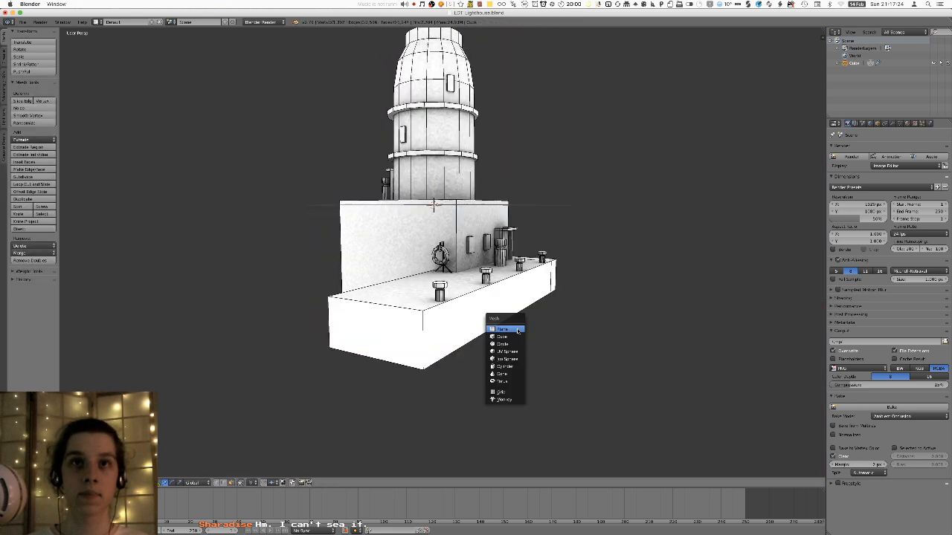
pyautogui.click(520, 332)
pyautogui.scroll(-4, 595, 292)
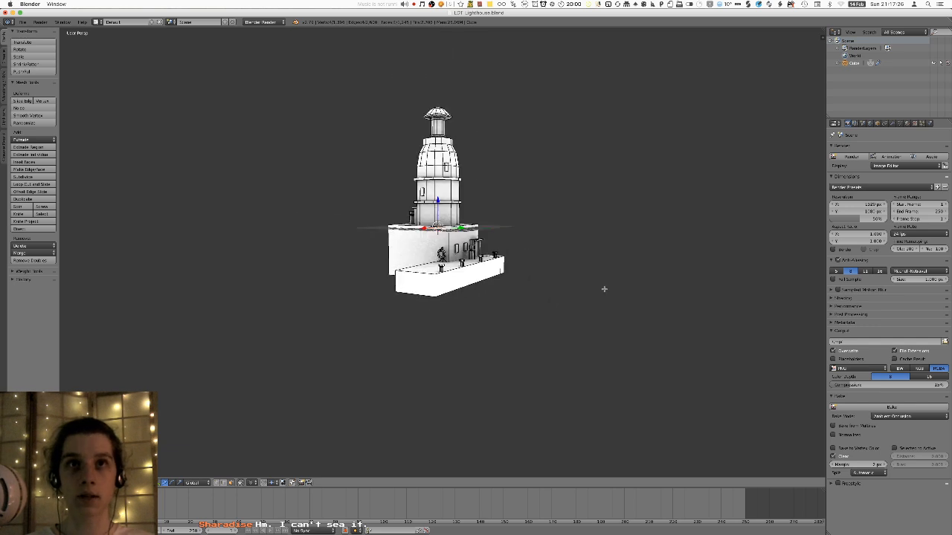
pyautogui.click(603, 336)
pyautogui.press('s')
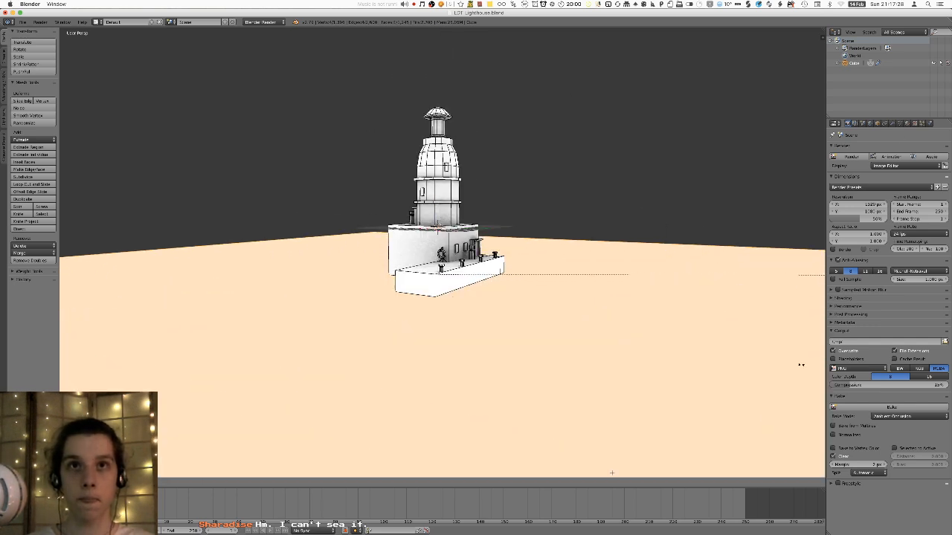
pyautogui.click(457, 374)
pyautogui.click(479, 304)
pyautogui.press('r')
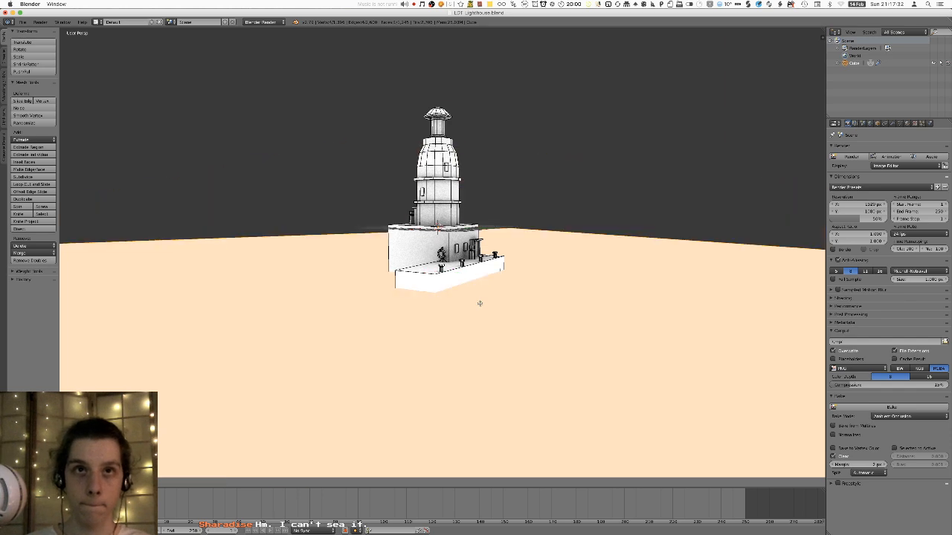
pyautogui.click(479, 303)
# - Deselect the mesh, return to Object Mode and set the viewport shading to Texture
pyautogui.moveTo(480, 304); pyautogui.dragTo(491, 309, button='middle')
pyautogui.scroll(8, 492, 310)
pyautogui.press('z')
pyautogui.press('z')
pyautogui.press('a')
pyautogui.scroll(-4, 491, 309)
pyautogui.press('Tab')
pyautogui.moveTo(489, 306)
pyautogui.mouseDown(button='middle')
pyautogui.moveTo(482, 296)
pyautogui.moveTo(499, 299)
pyautogui.moveTo(489, 300)
pyautogui.mouseUp(button='middle')
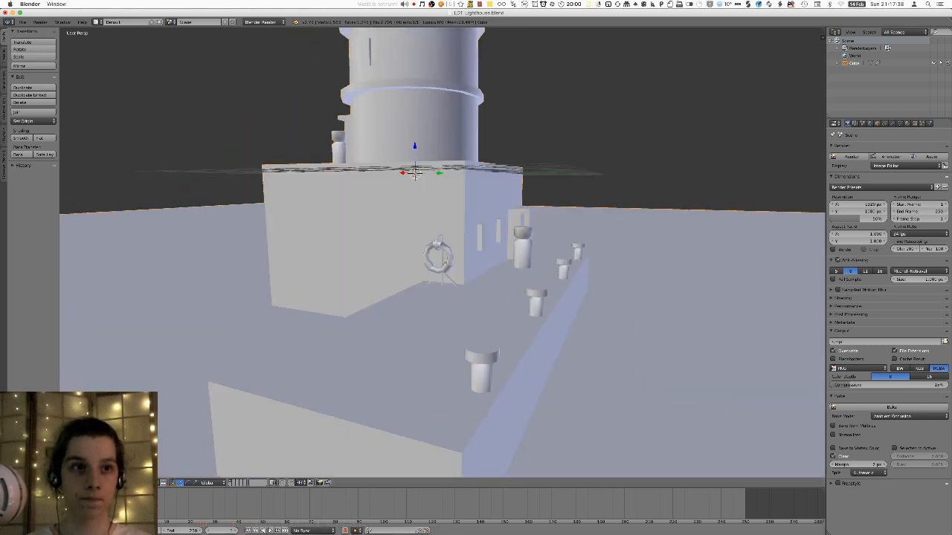
pyautogui.click(150, 483)
pyautogui.click(152, 449)
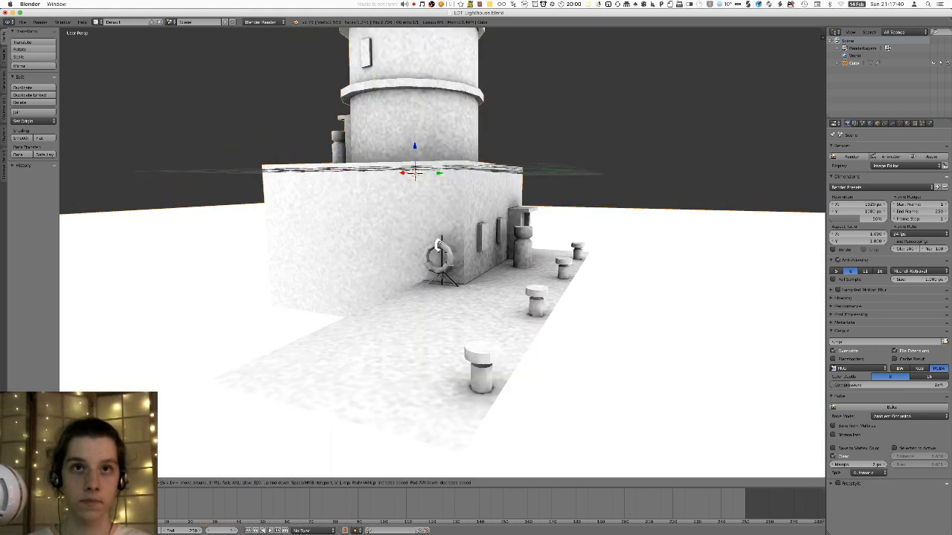
# - Fly through the scene to examine the baked shading on the doorway, stairs, tower and top gallery
pyautogui.hotkey('shift', 'f')
pyautogui.press('w')
pyautogui.press('w')
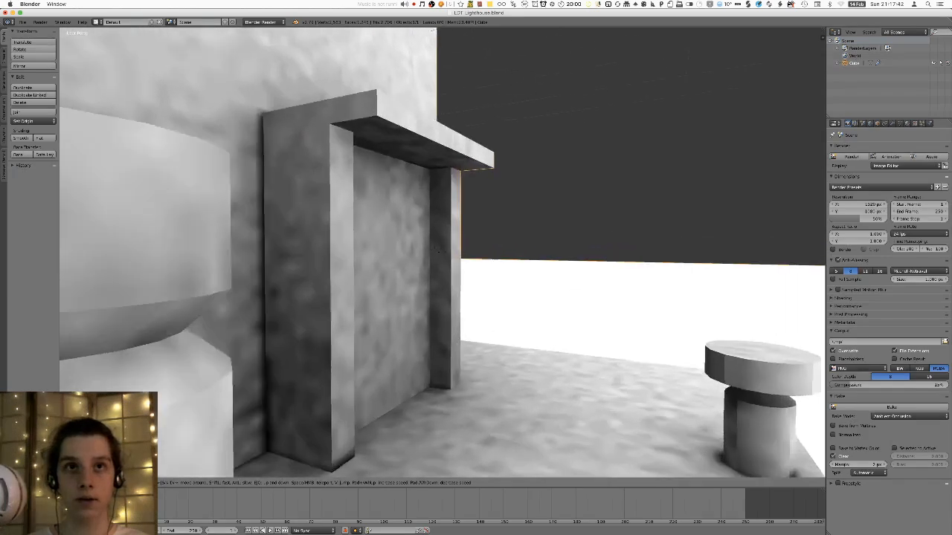
pyautogui.press('w')
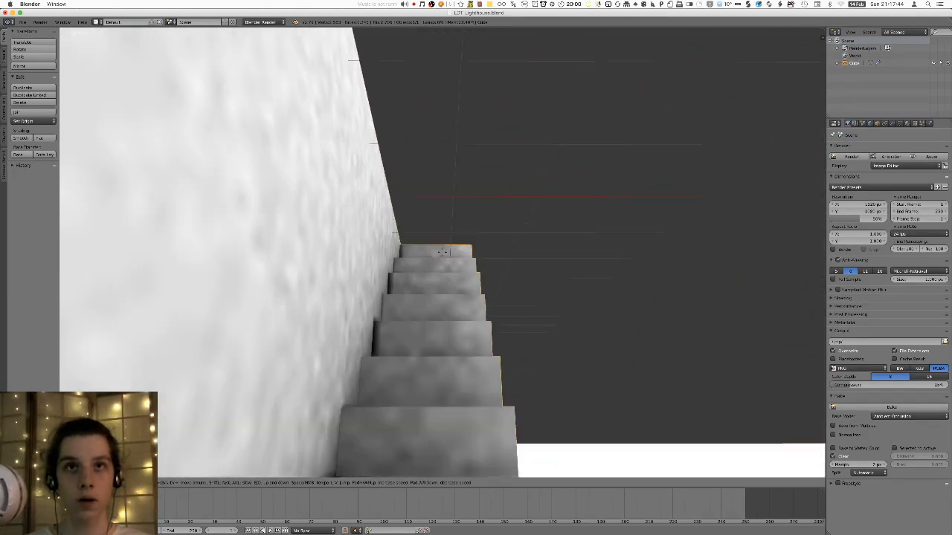
pyautogui.press('w')
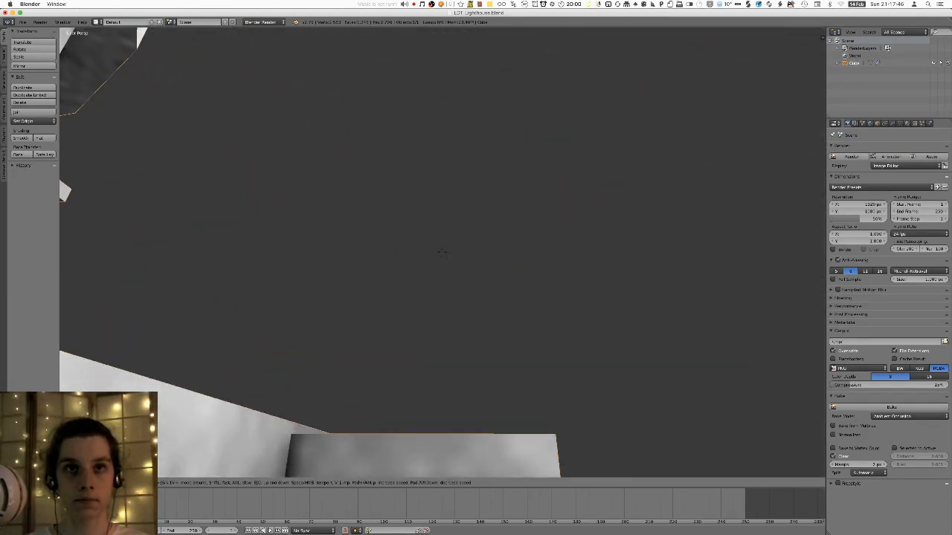
pyautogui.press('w')
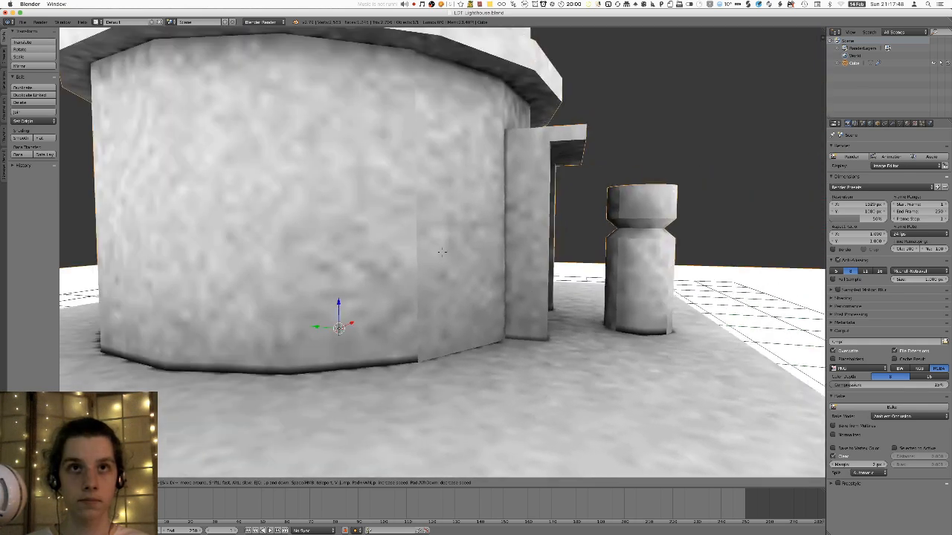
pyautogui.press('a')
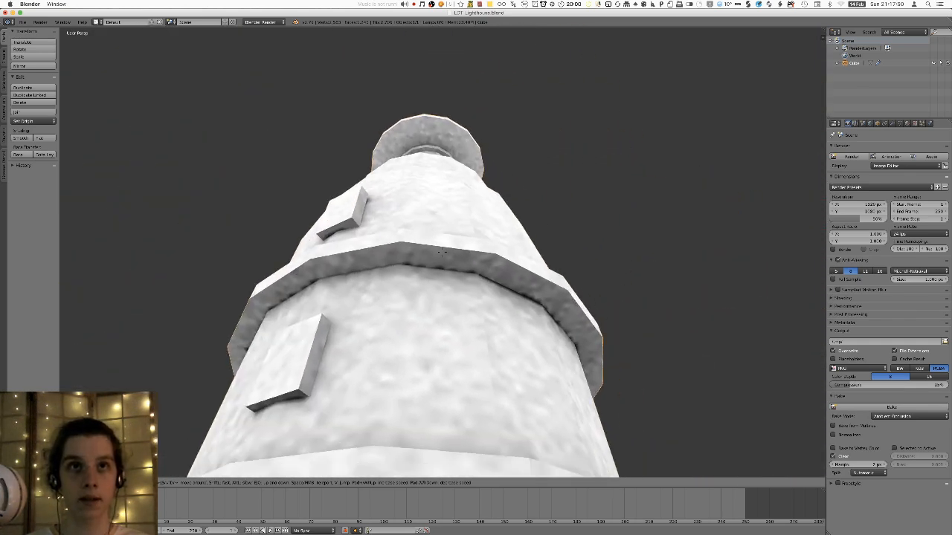
pyautogui.press('w')
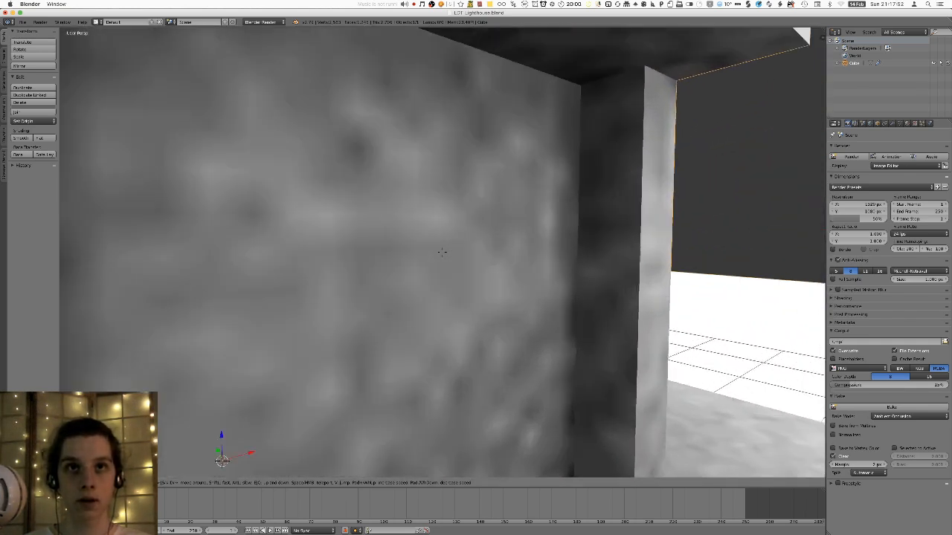
pyautogui.press('w')
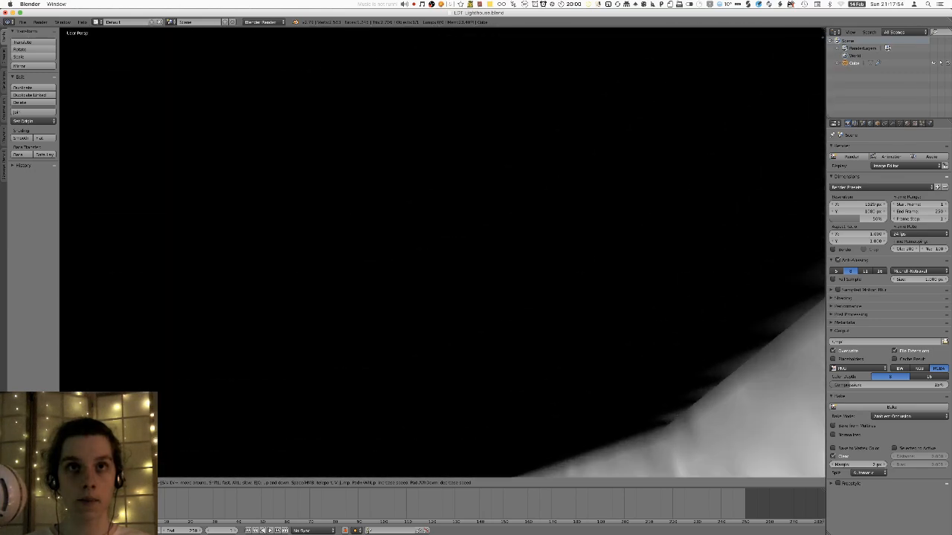
pyautogui.press('s')
pyautogui.press('w')
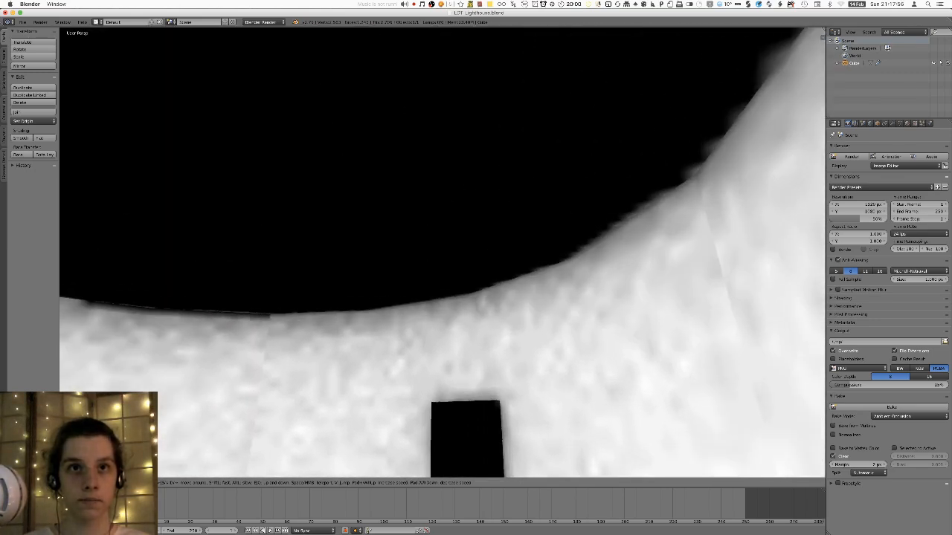
pyautogui.press('w')
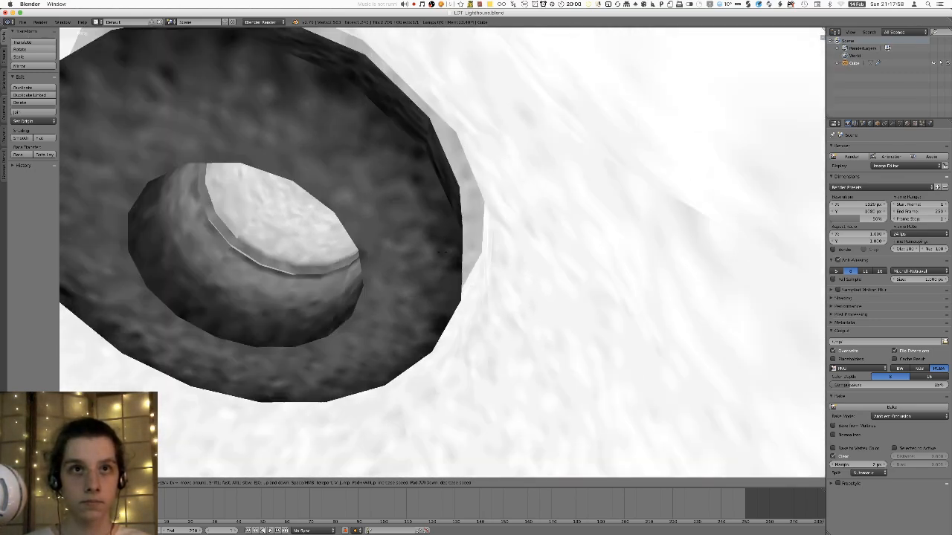
pyautogui.press('w')
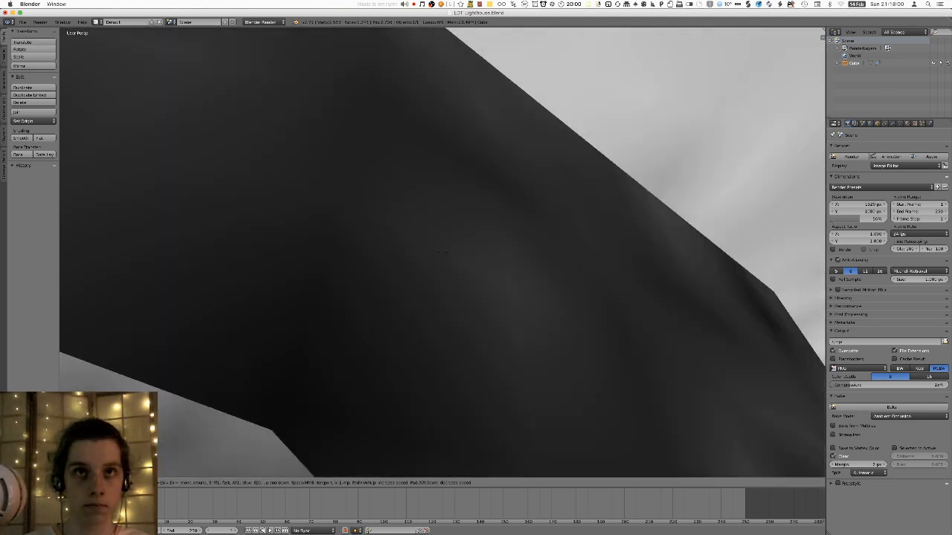
pyautogui.press('w')
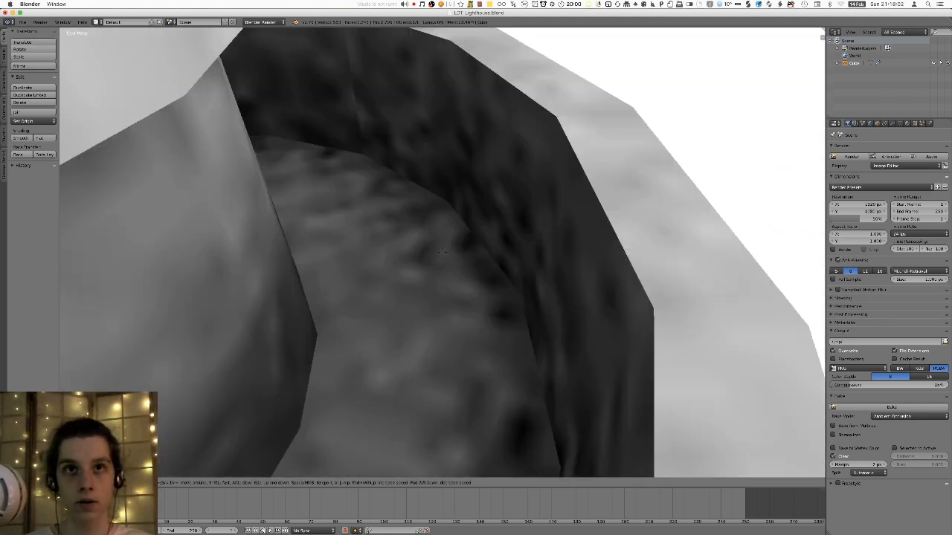
pyautogui.press('s')
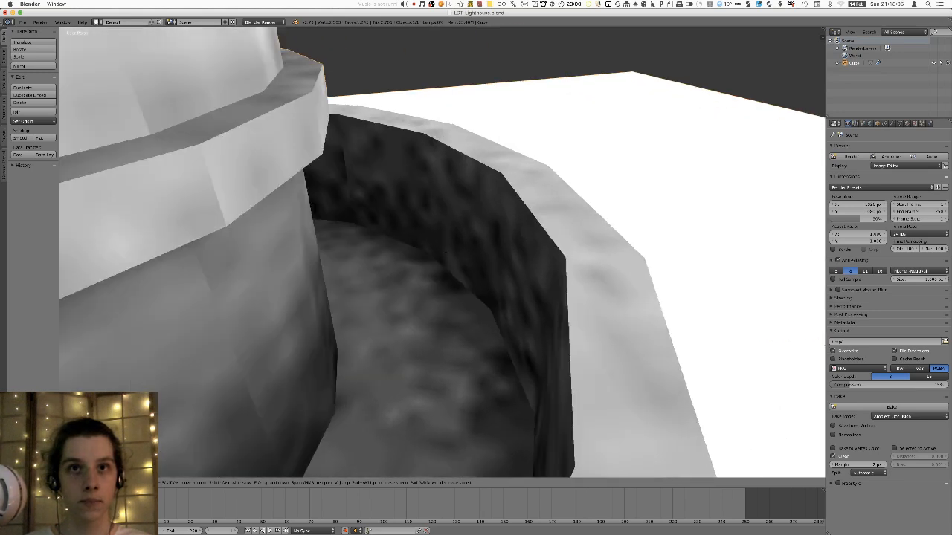
pyautogui.press('Escape')
# - Select the face loops of the parapet ring around the tower's top gallery and scale them outward horizontally, excluding the Z axis
pyautogui.press('Tab')
pyautogui.moveTo(532, 82); pyautogui.dragTo(536, 217, button='middle')
pyautogui.keyDown('shift'); pyautogui.moveTo(580, 185); pyautogui.dragTo(545, 432, button='middle'); pyautogui.keyUp('shift')
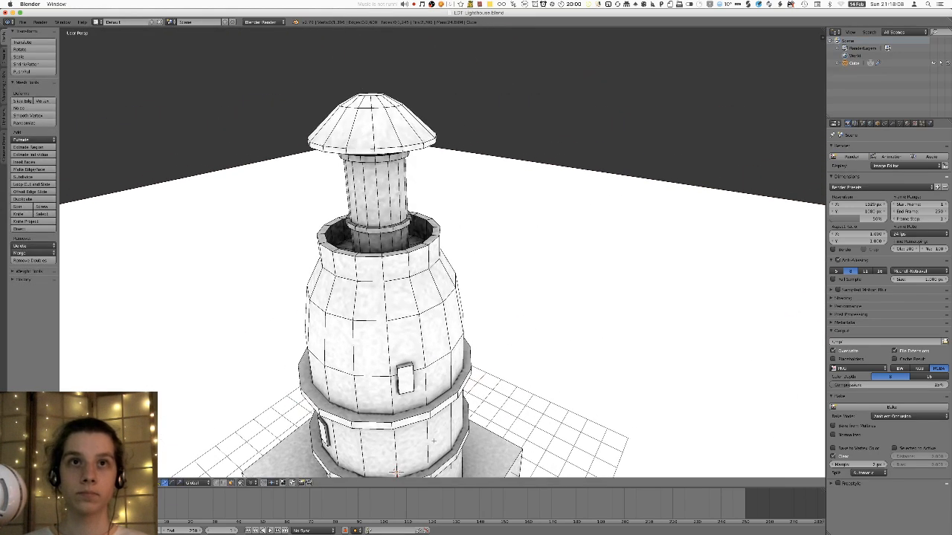
pyautogui.scroll(6, 406, 266)
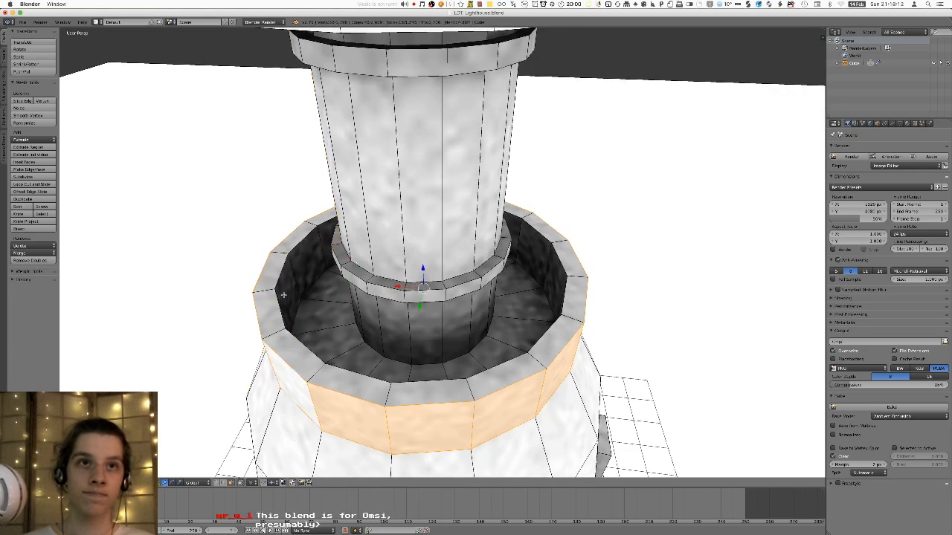
pyautogui.keyDown('alt'); pyautogui.keyDown('shift'); pyautogui.rightClick(277, 290); pyautogui.keyUp('shift'); pyautogui.keyUp('alt')
pyautogui.scroll(-5, 270, 292)
pyautogui.press('s')
pyautogui.hotkey('shift', 'z')
pyautogui.click(487, 297)
# - Examine the gallery parapet's proportions against the whole tower, with and without the mesh edges shown
pyautogui.moveTo(487, 297); pyautogui.dragTo(460, 257, button='middle')
pyautogui.press('Tab')
pyautogui.scroll(-5, 499, 255)
pyautogui.press('Tab')
pyautogui.scroll(5, 513, 275)
pyautogui.scroll(4, 503, 296)
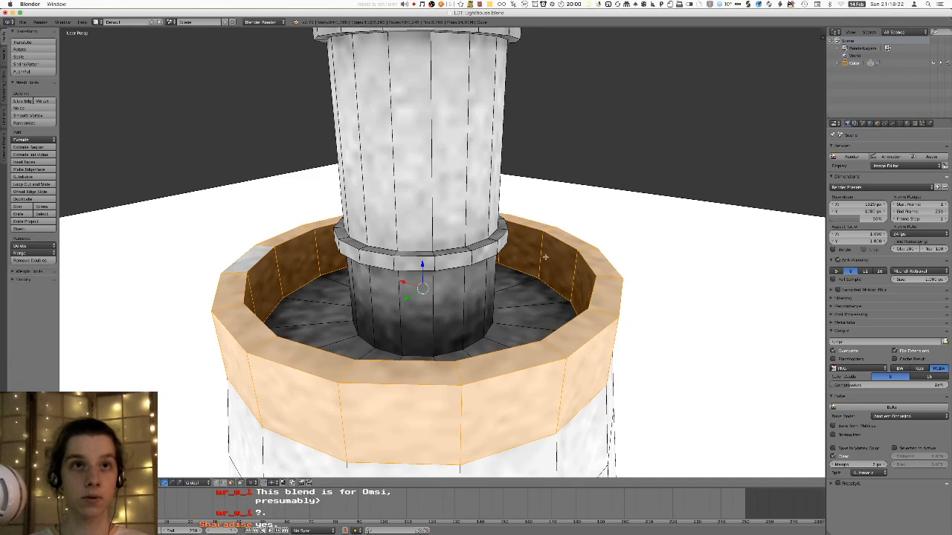
pyautogui.scroll(-6, 551, 259)
pyautogui.moveTo(548, 260); pyautogui.dragTo(497, 198, button='middle')
pyautogui.press('Tab')
pyautogui.scroll(-3, 522, 270)
pyautogui.press('Tab')
pyautogui.moveTo(542, 323); pyautogui.dragTo(546, 300, button='middle')
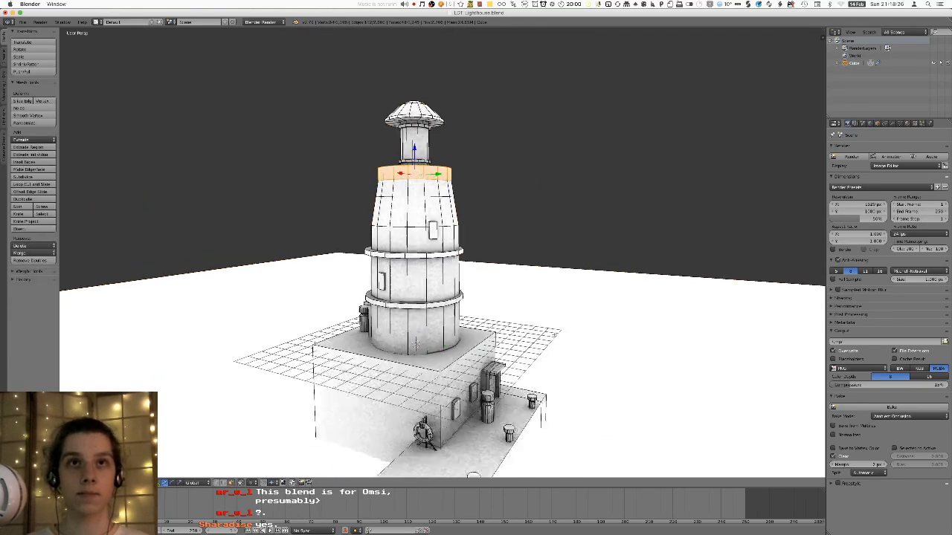
# - Delete the linked water plane from the lighthouse mesh
pyautogui.moveTo(562, 335); pyautogui.dragTo(552, 336, button='middle')
pyautogui.press('a')
pyautogui.press('l')
pyautogui.press('x')
pyautogui.click(552, 336)
# - Unwrap the entire lighthouse mesh with Smart UV Project and bake its ambient occlusion
pyautogui.press('a')
pyautogui.press('u')
pyautogui.click(553, 336)
pyautogui.click(554, 385)
pyautogui.press('a')
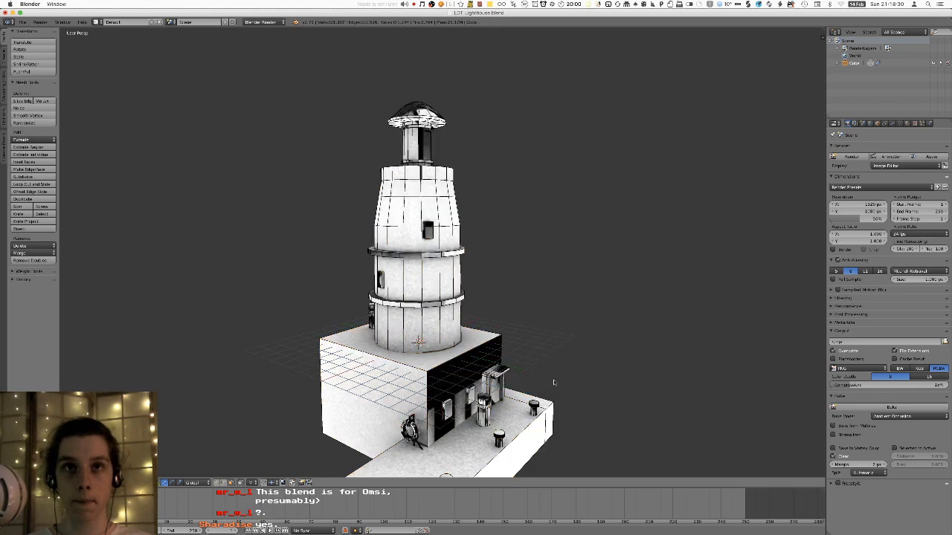
pyautogui.press('Tab')
pyautogui.click(883, 410)
# - Inspect the baked shading on the life ring up close and switch to the UV Editing screen layout
pyautogui.keyDown('shift'); pyautogui.moveTo(683, 393); pyautogui.dragTo(691, 342, button='middle'); pyautogui.keyUp('shift')
pyautogui.click(688, 352)
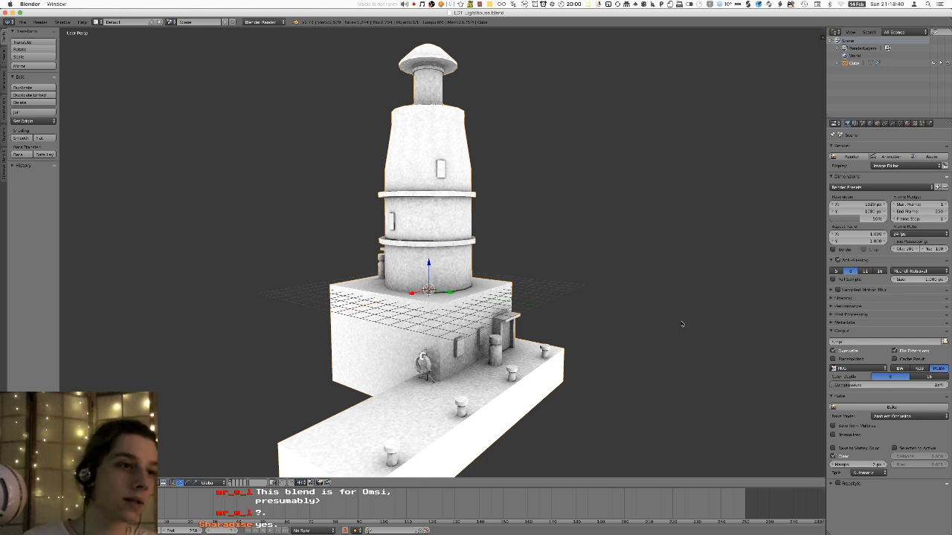
pyautogui.keyDown('shift'); pyautogui.moveTo(682, 325); pyautogui.dragTo(575, 257, button='middle'); pyautogui.keyUp('shift')
pyautogui.scroll(5, 597, 187)
pyautogui.scroll(4, 575, 257)
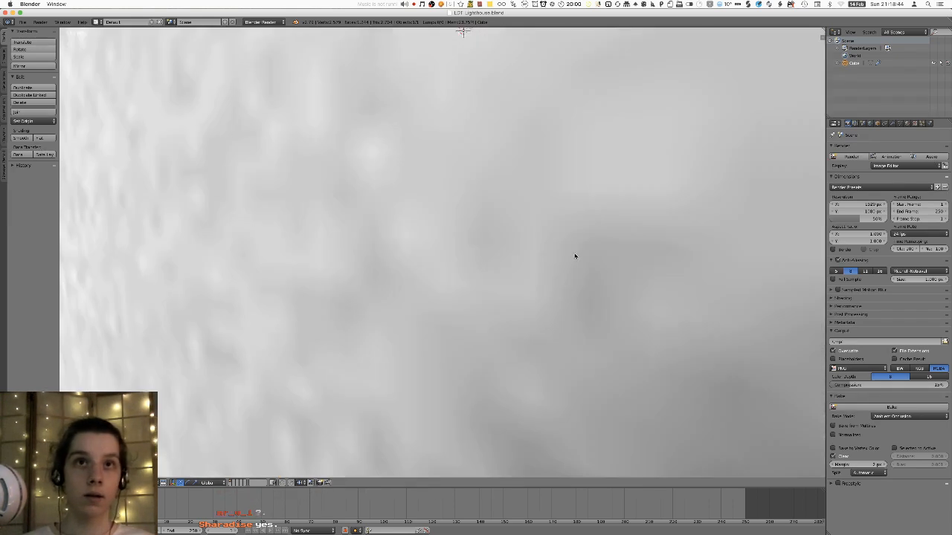
pyautogui.scroll(-2, 574, 257)
pyautogui.press('Tab')
pyautogui.click(97, 23)
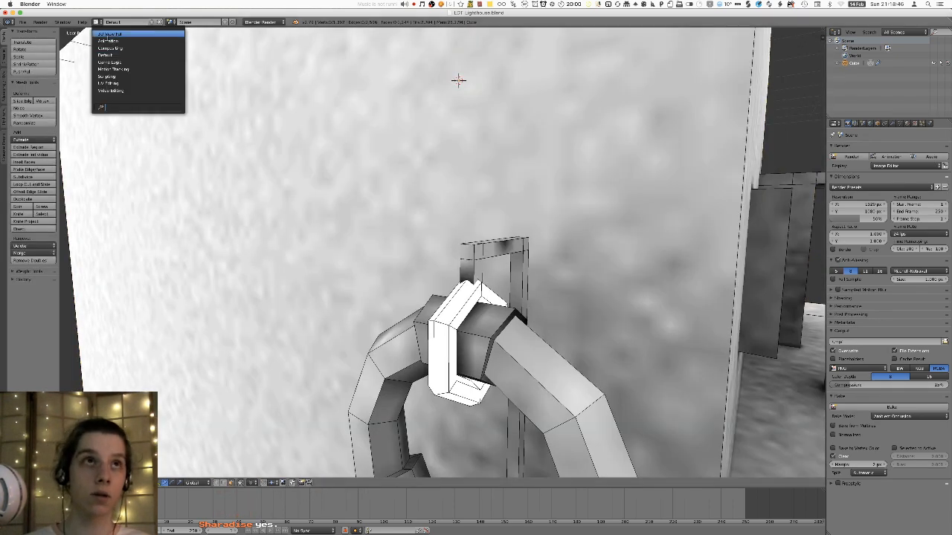
pyautogui.click(109, 83)
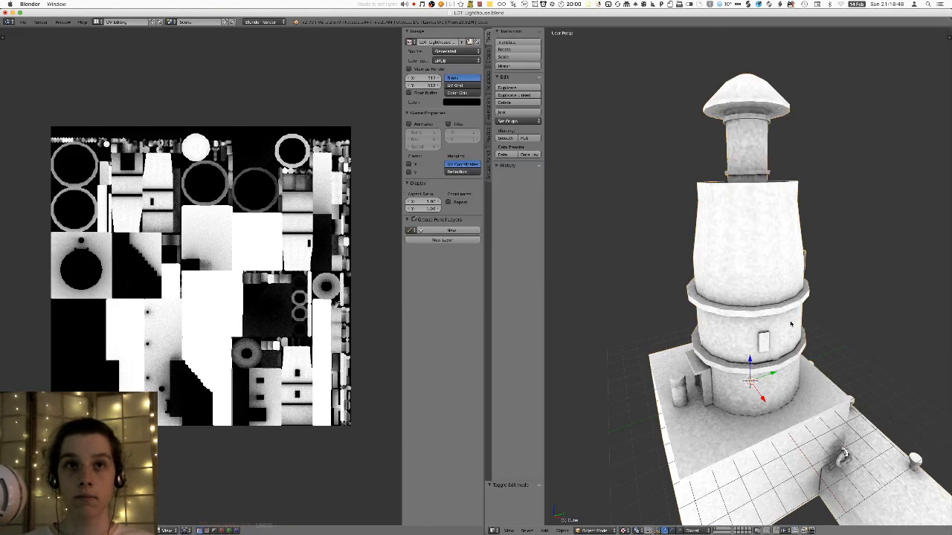
# - Unwrap the whole mesh again with Smart UV Project and return to the Default screen layout
pyautogui.press('a')
pyautogui.press('u')
pyautogui.click(749, 381)
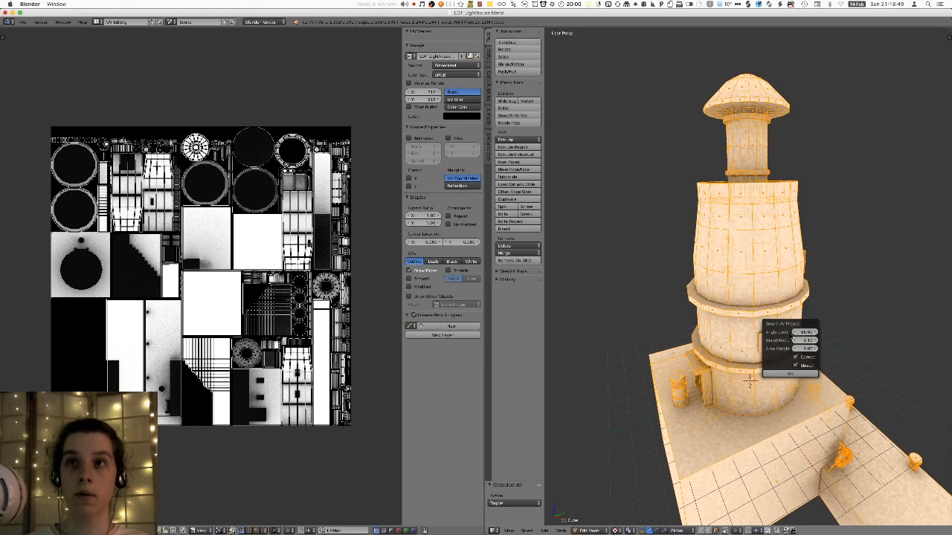
pyautogui.click(787, 373)
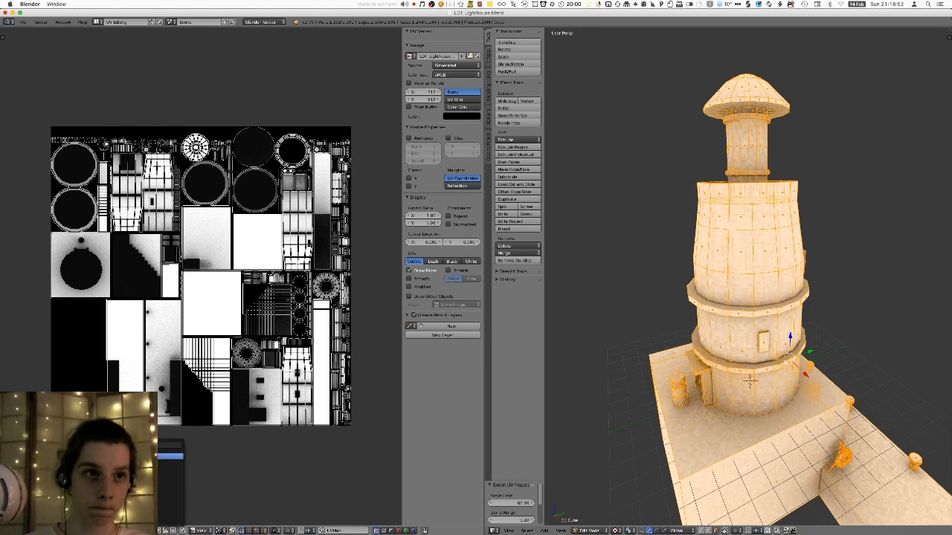
pyautogui.press('a')
pyautogui.press('Tab')
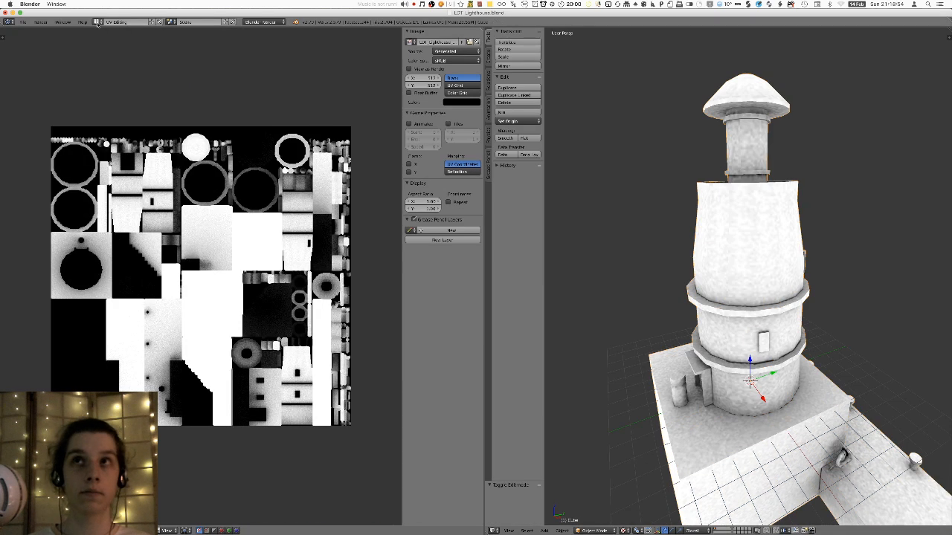
pyautogui.click(97, 22)
pyautogui.click(115, 55)
# - Rebake the lighthouse's ambient occlusion in Object Mode and save the Blender file over the existing one
pyautogui.press('Tab')
pyautogui.scroll(-12, 476, 223)
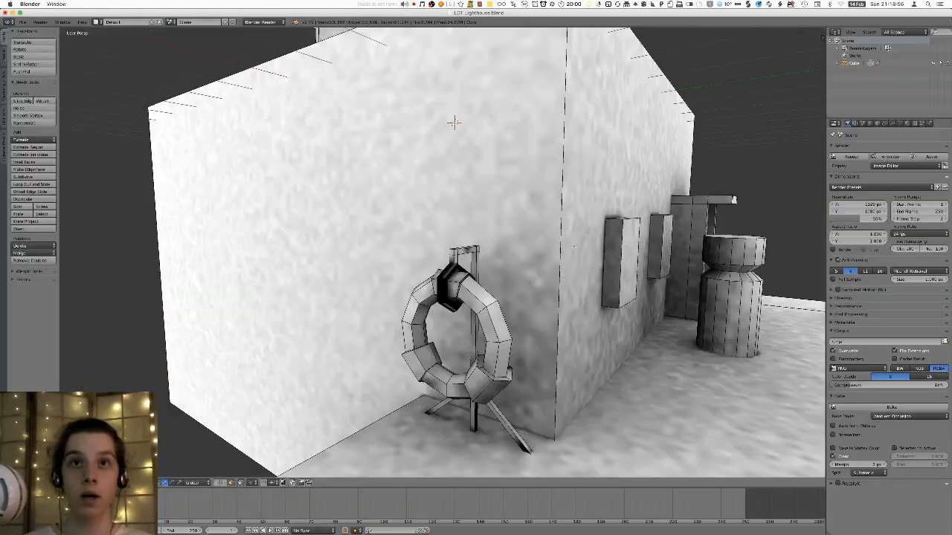
pyautogui.press('a')
pyautogui.press('a')
pyautogui.press('Tab')
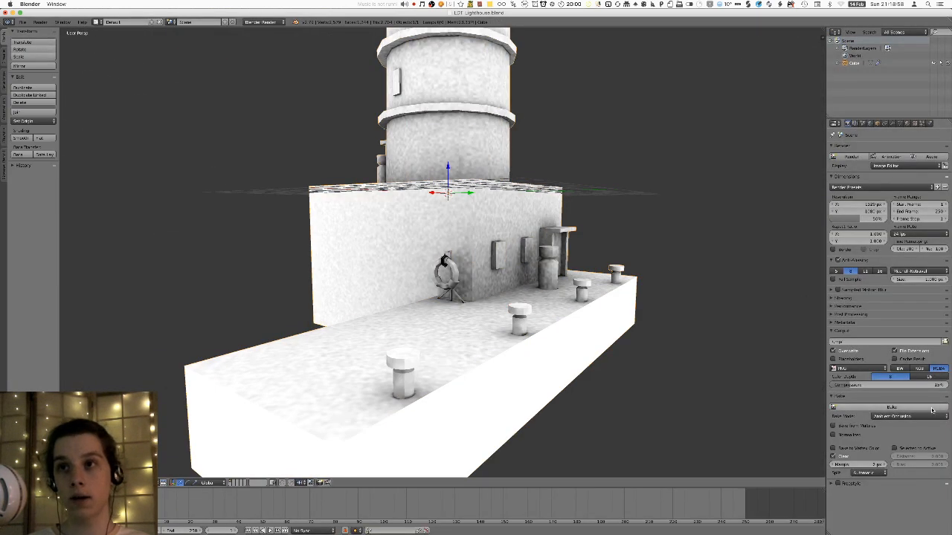
pyautogui.scroll(7, 583, 311)
pyautogui.press('super+s')
pyautogui.click(514, 288)
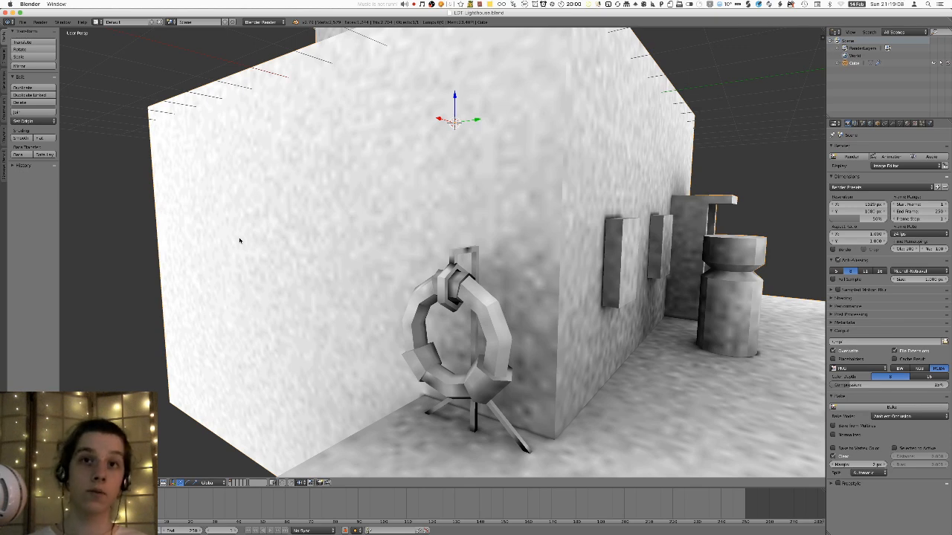
pyautogui.scroll(-6, 282, 238)
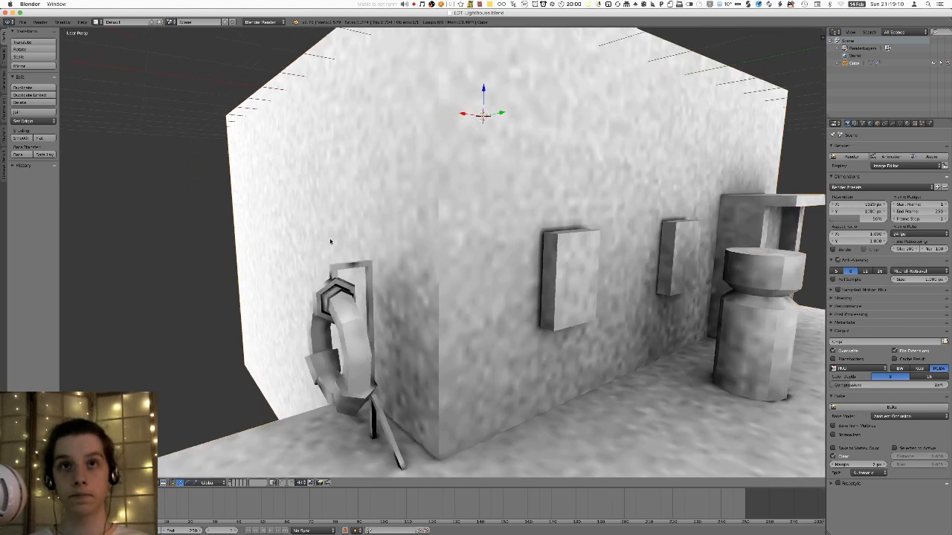
pyautogui.moveTo(360, 182); pyautogui.dragTo(447, 226, button='middle')
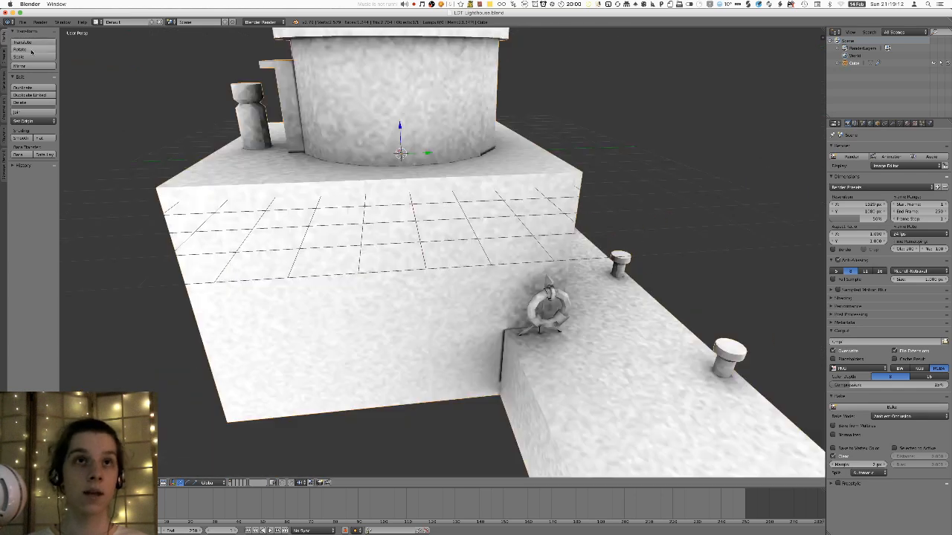
# - Find the DirectX X Format import-export add-on in the user preferences with the search term "direct" and enable it
pyautogui.click(23, 22)
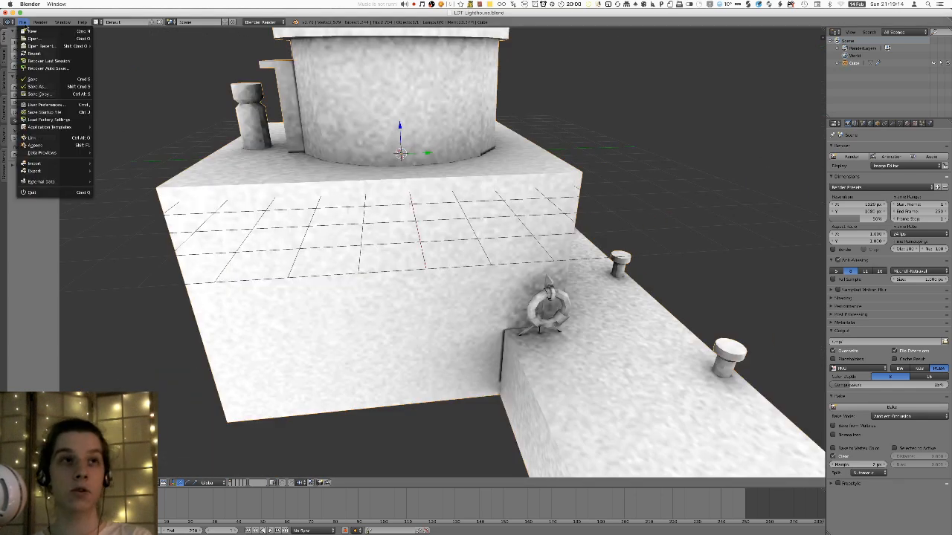
pyautogui.moveTo(81, 154)
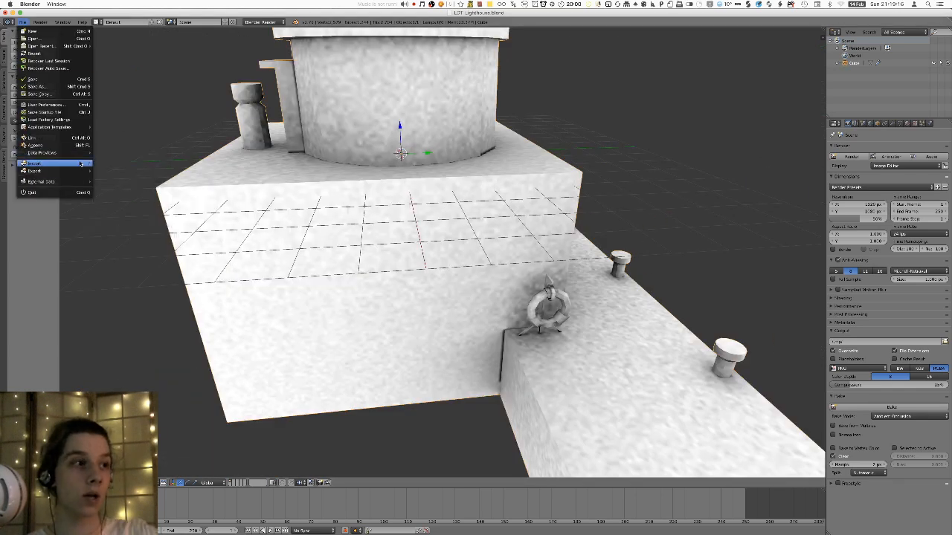
pyautogui.click(79, 105)
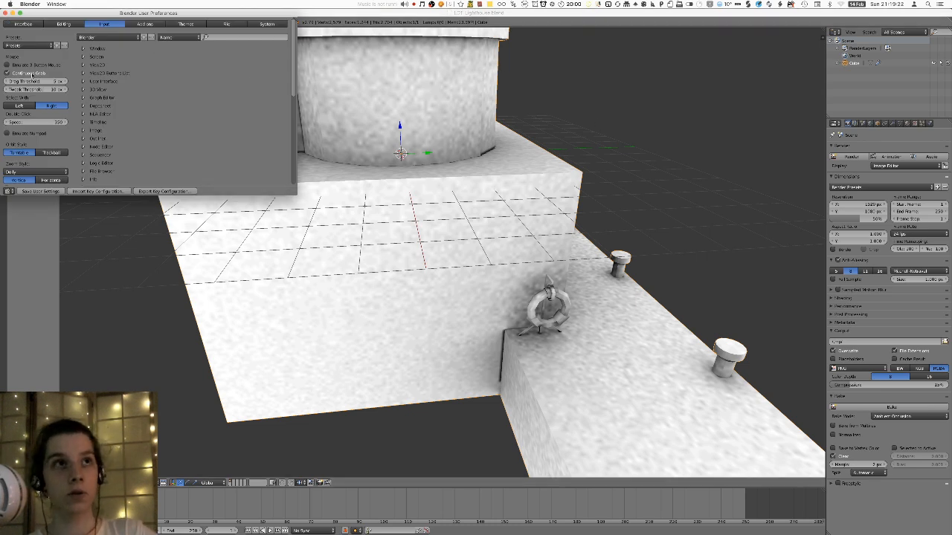
pyautogui.click(146, 23)
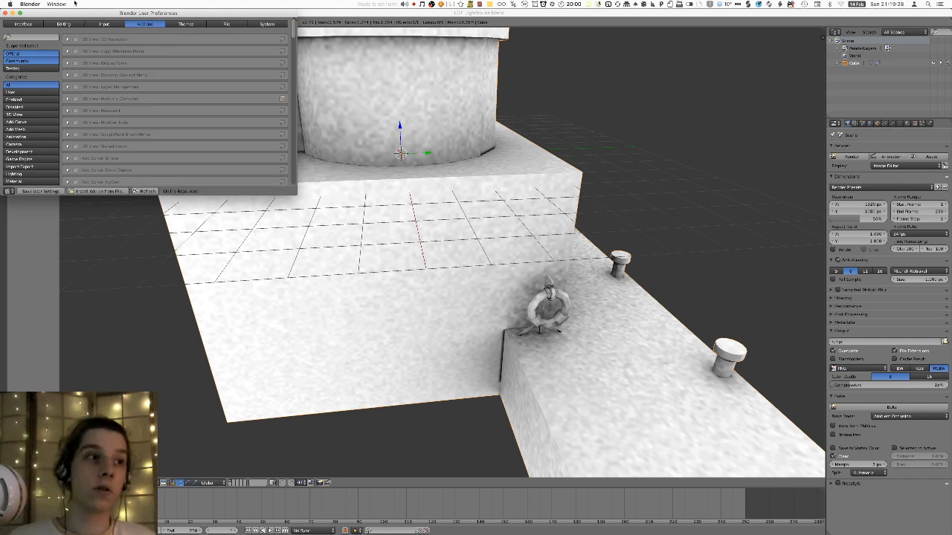
pyautogui.click(22, 35)
pyautogui.write('direct')
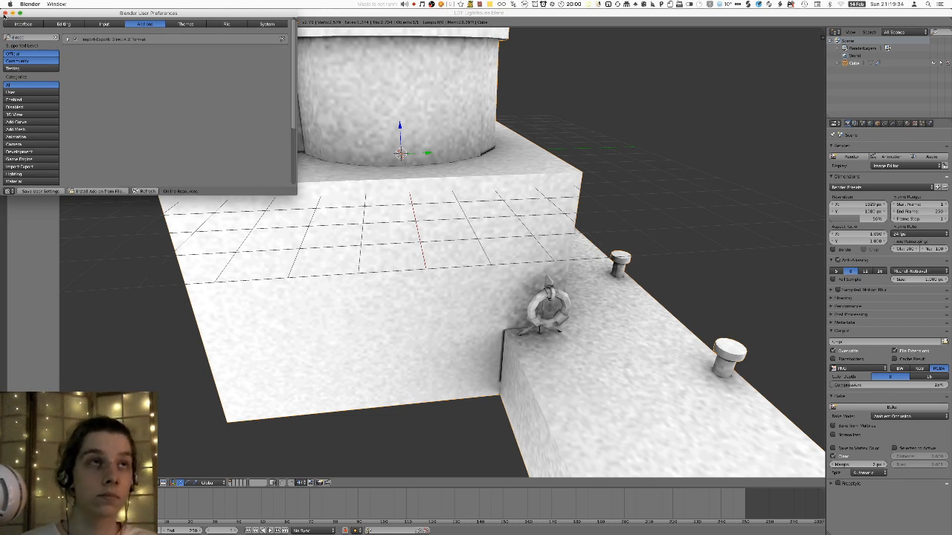
pyautogui.click(4, 14)
pyautogui.moveTo(455, 221); pyautogui.dragTo(430, 237, button='middle')
pyautogui.scroll(-3, 444, 197)
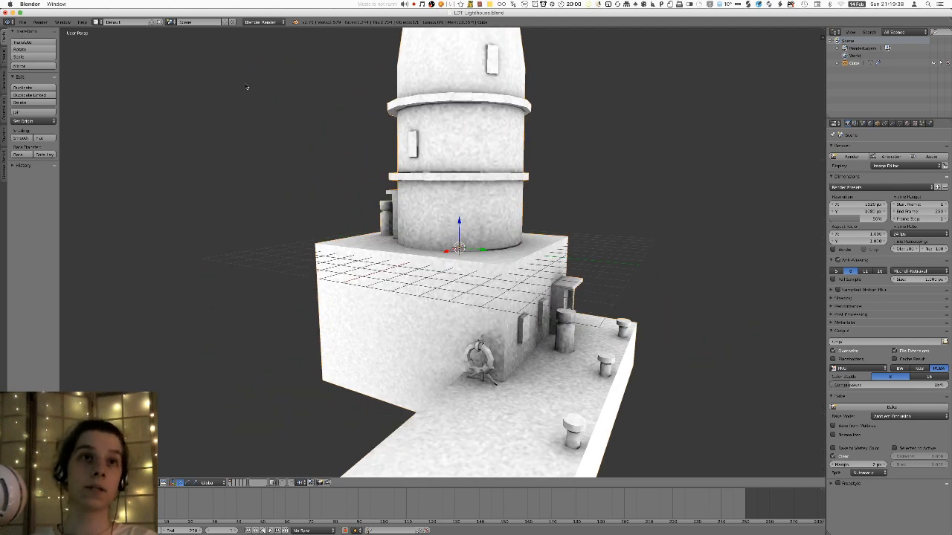
# - Export the lighthouse in DirectX format under the name LDT_Lighthouse.x
pyautogui.click(23, 21)
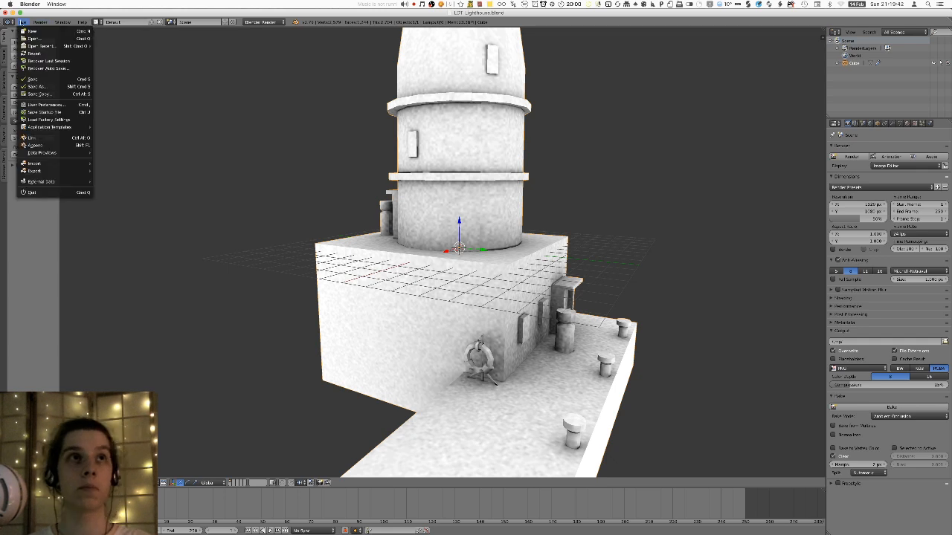
pyautogui.moveTo(43, 171)
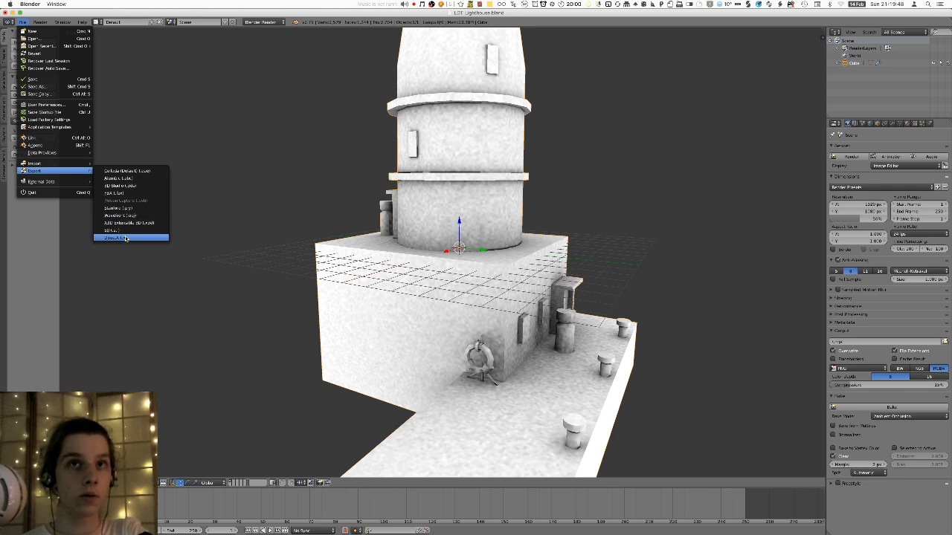
pyautogui.click(21, 22)
pyautogui.click(23, 22)
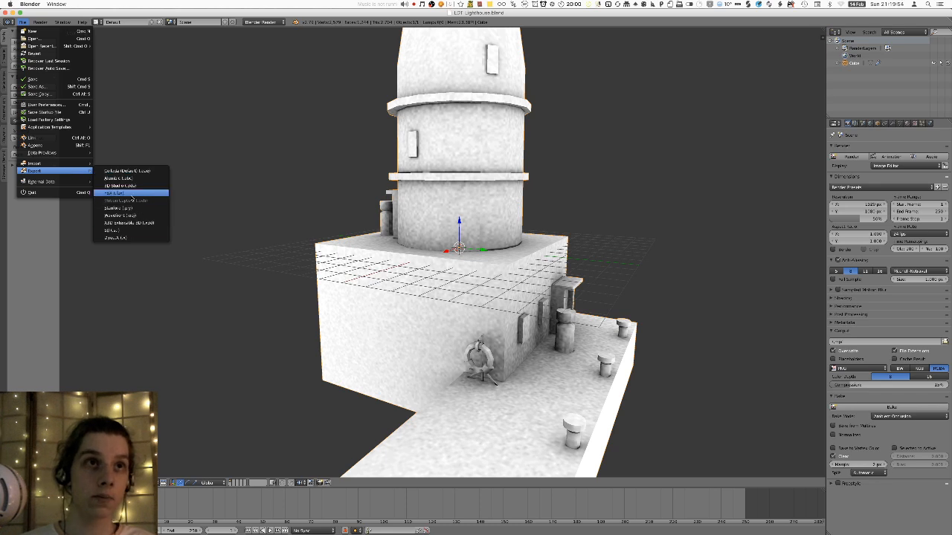
pyautogui.click(122, 238)
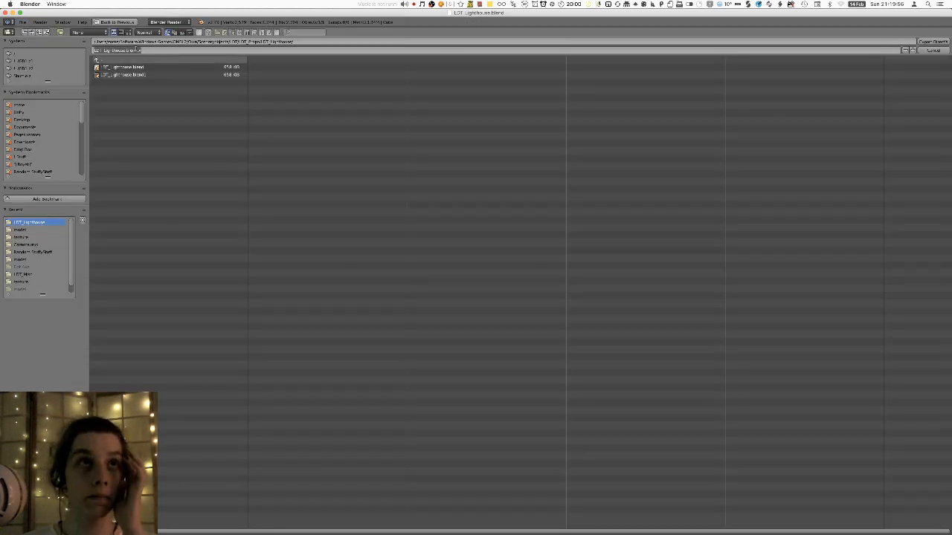
pyautogui.click(131, 100)
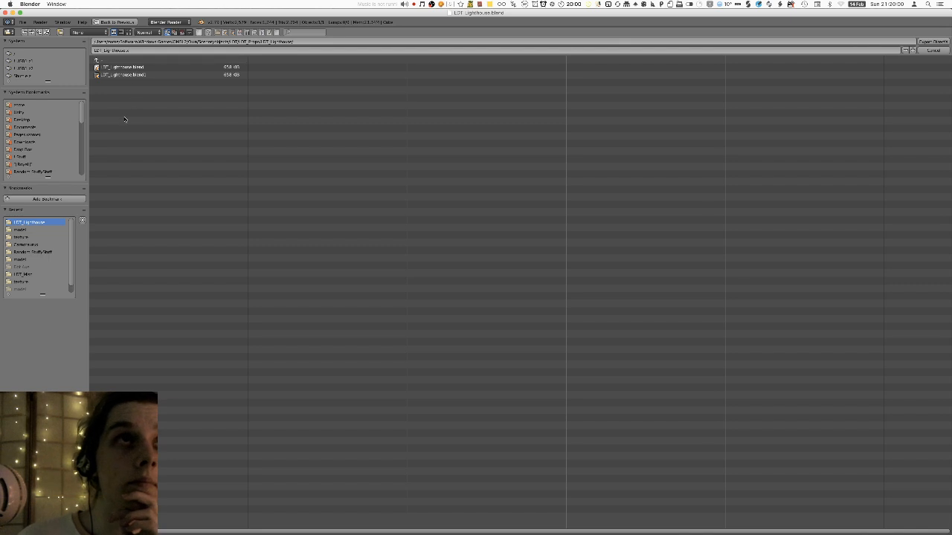
pyautogui.press('Escape')
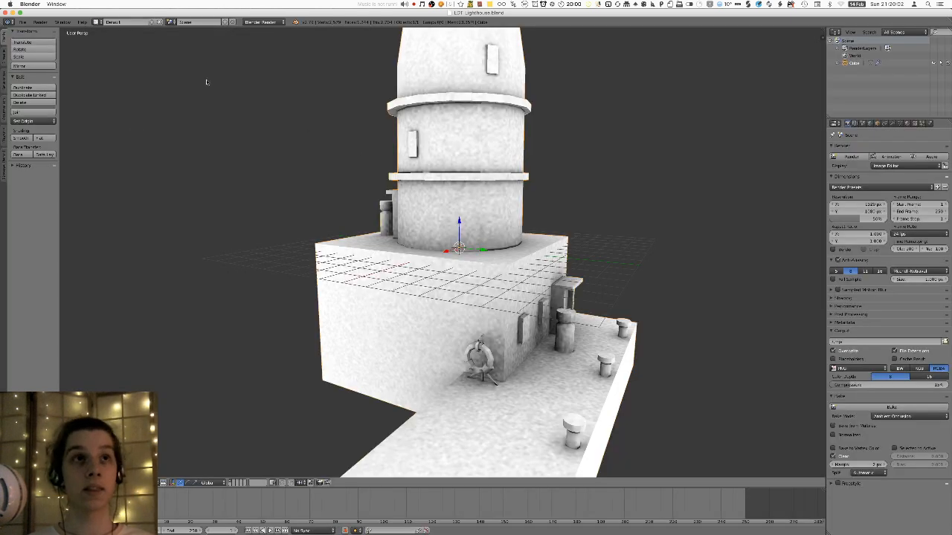
# - Export the lighthouse in DirectX format over the existing LDT_Lighthouse.x and save the Blender file
pyautogui.scroll(-4, 466, 258)
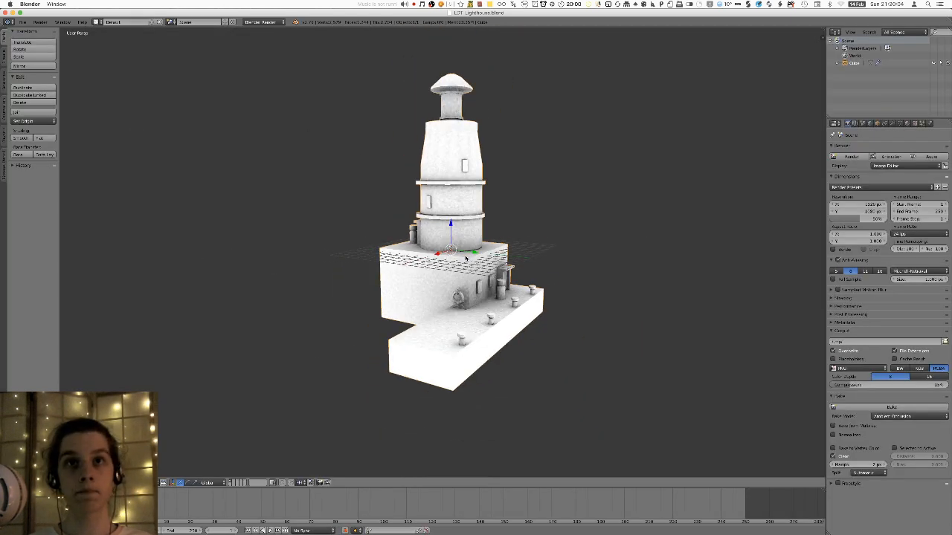
pyautogui.click(22, 21)
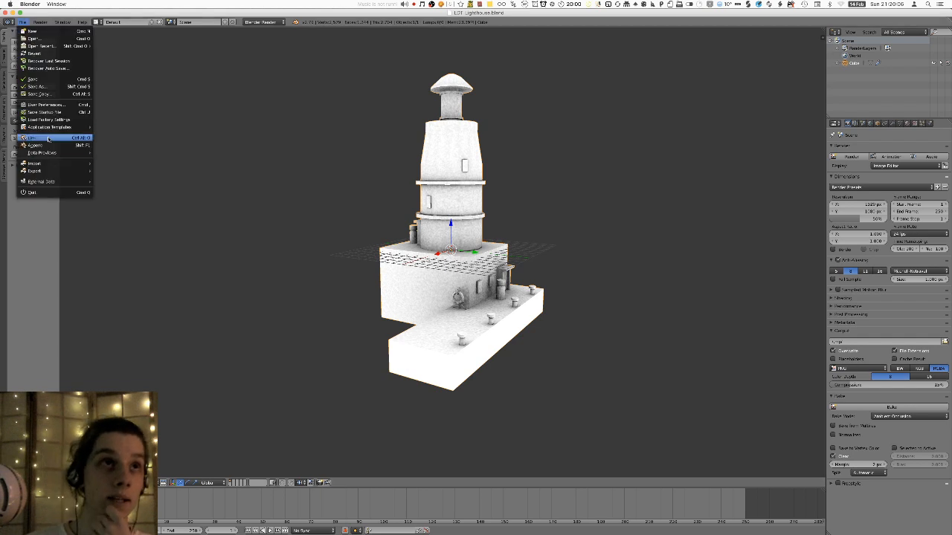
pyautogui.moveTo(66, 171)
pyautogui.click(122, 238)
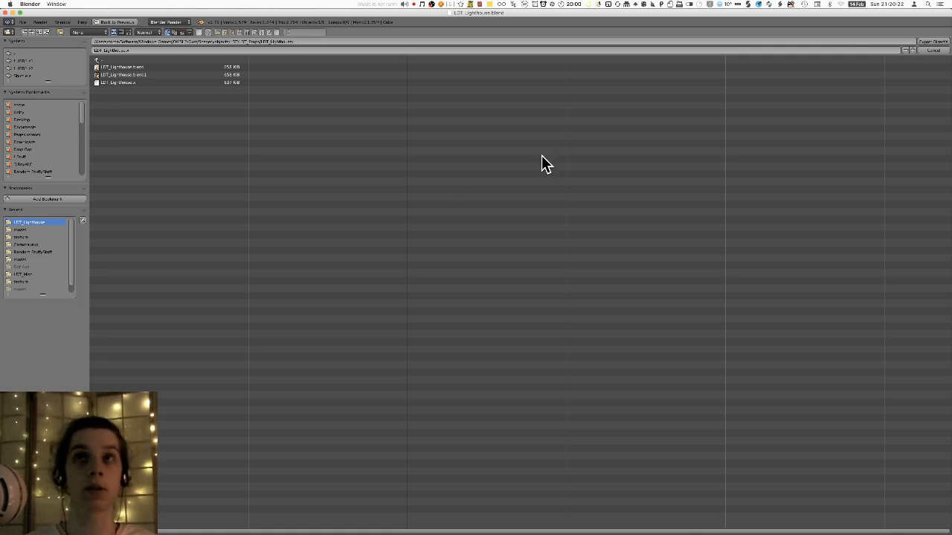
pyautogui.click(928, 43)
pyautogui.press('super+s')
pyautogui.click(561, 182)
pyautogui.press('super+Tab')
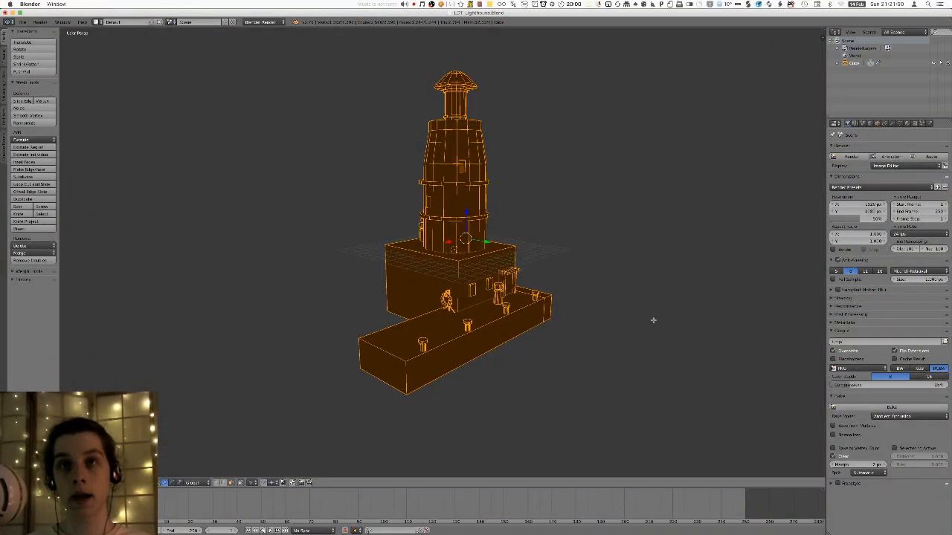
# - Return to Object Mode, switch to the UV Editing layout and save the baked ambient occlusion image as a PNG in the LDT_Lighthouse folder
pyautogui.hotkey('alt', 'z')
pyautogui.press('Tab')
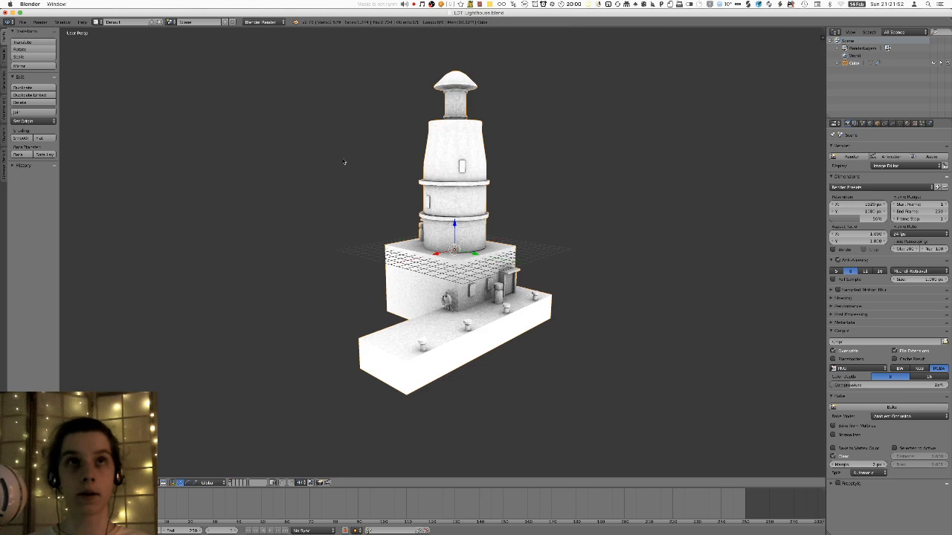
pyautogui.click(97, 22)
pyautogui.click(109, 84)
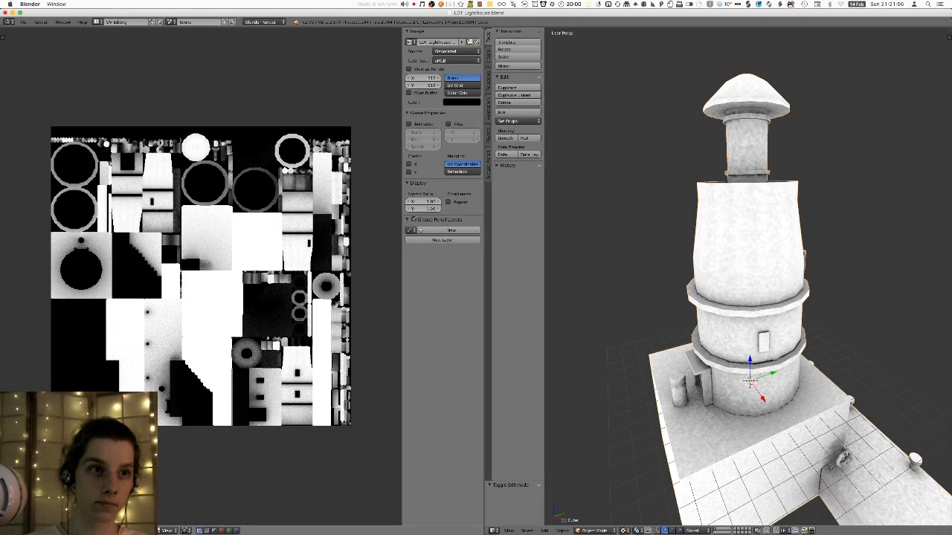
pyautogui.press('F3')
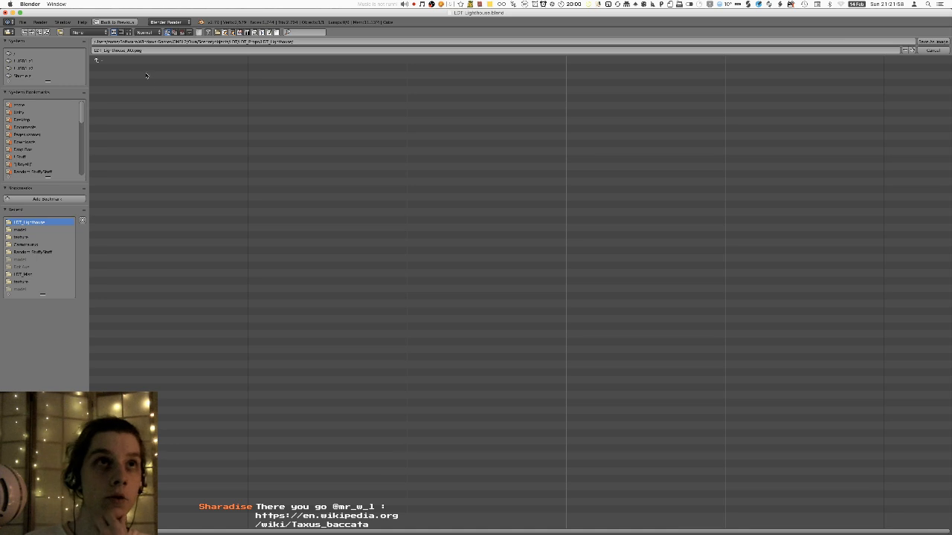
pyautogui.click(932, 40)
pyautogui.press('super+Tab')
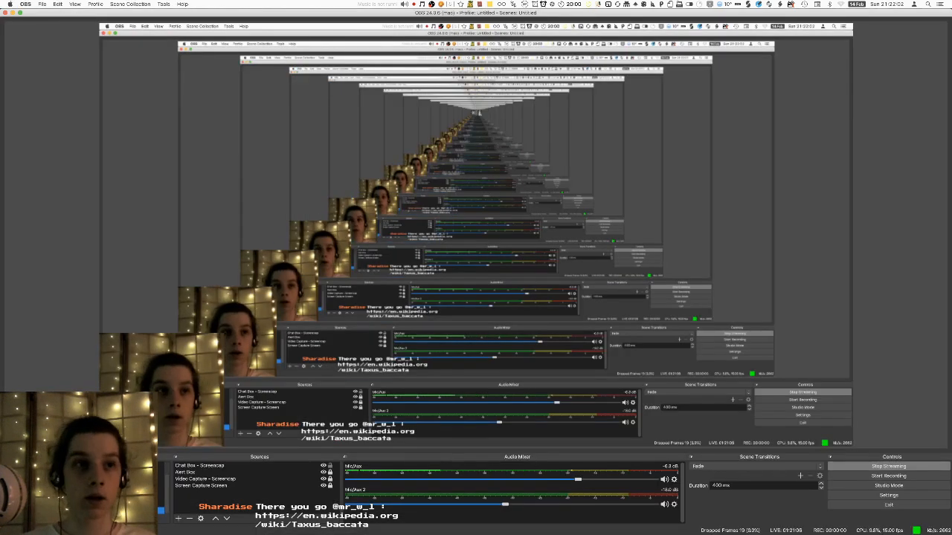
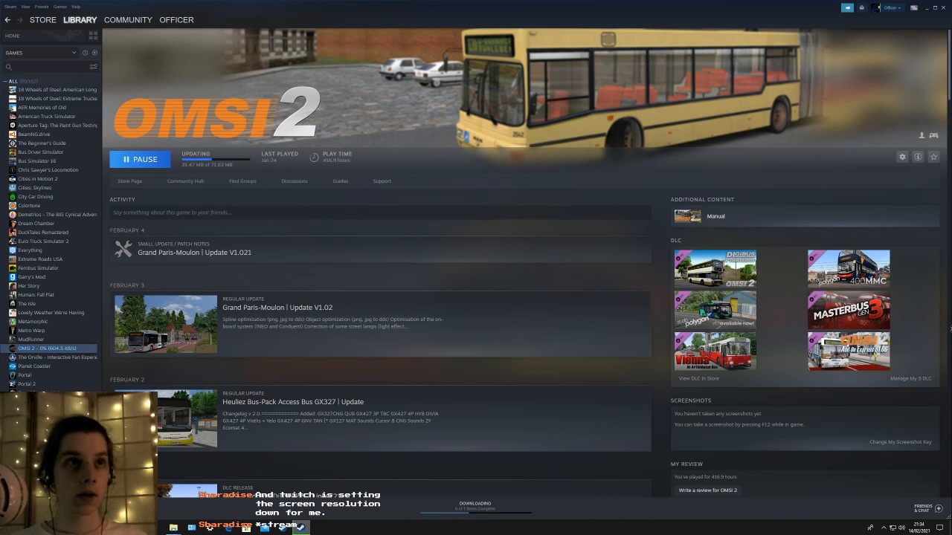
# - Check the OMSI 2 update in Steam's download queue and return to the game's library page
pyautogui.scroll(-3, 9, 299)
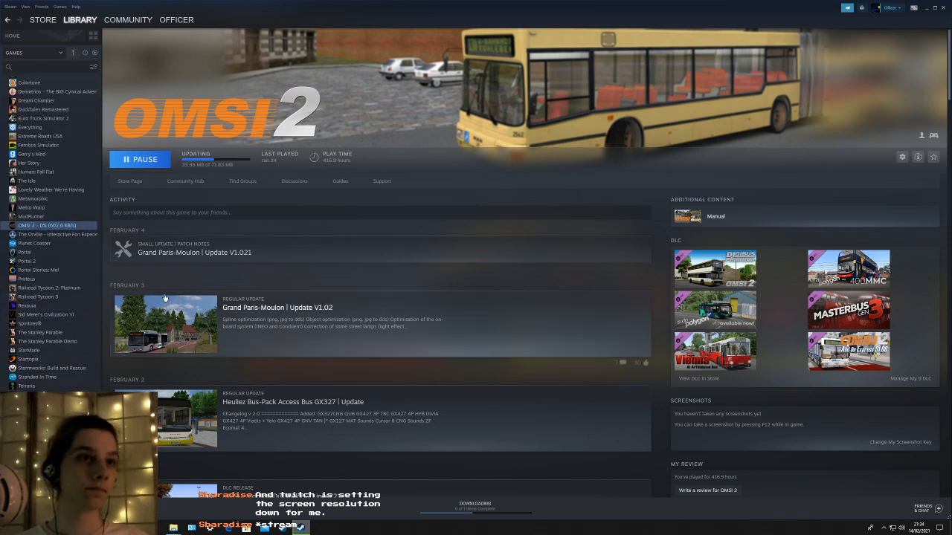
pyautogui.scroll(3, 76, 300)
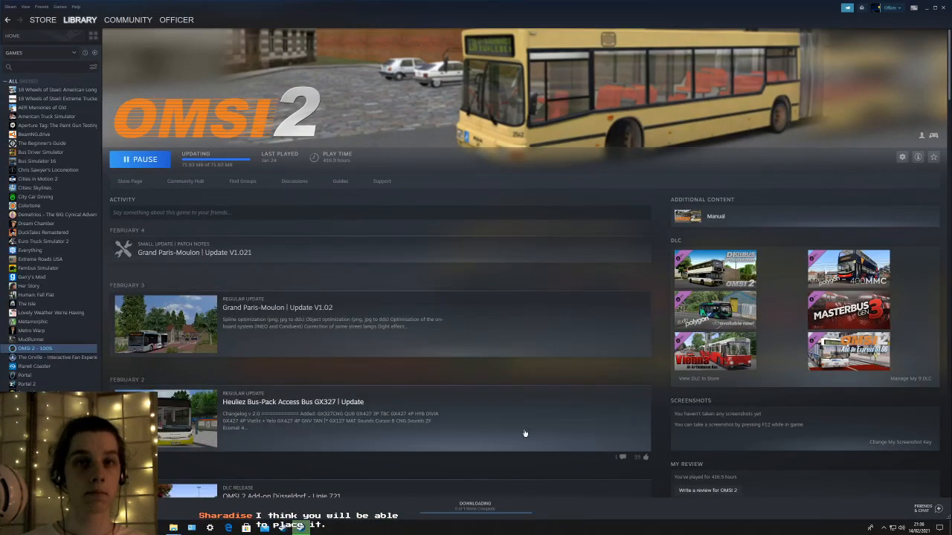
pyautogui.click(473, 506)
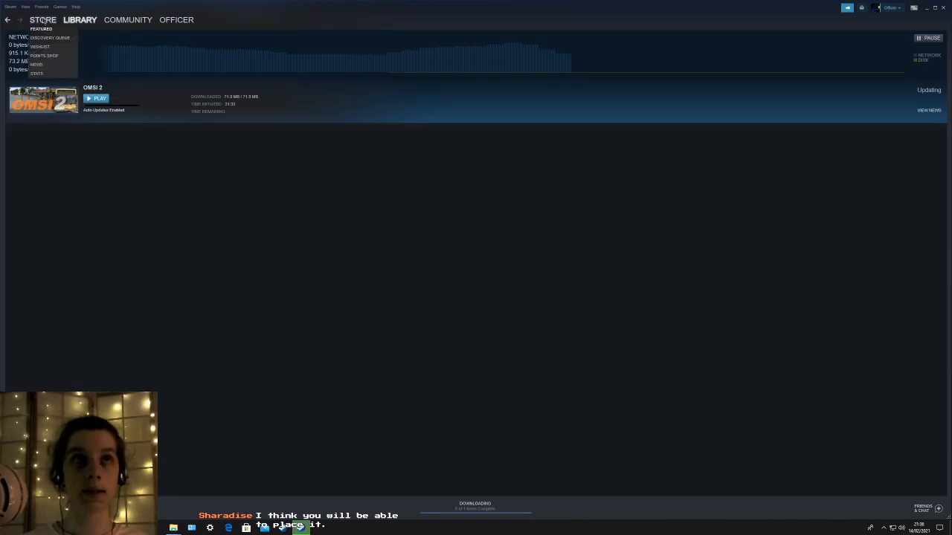
pyautogui.click(73, 36)
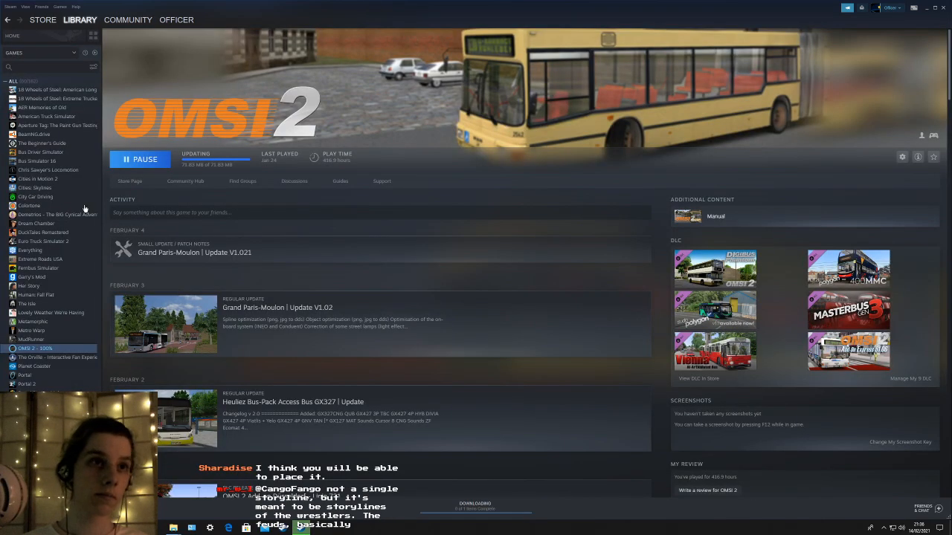
pyautogui.click(73, 36)
pyautogui.click(69, 348)
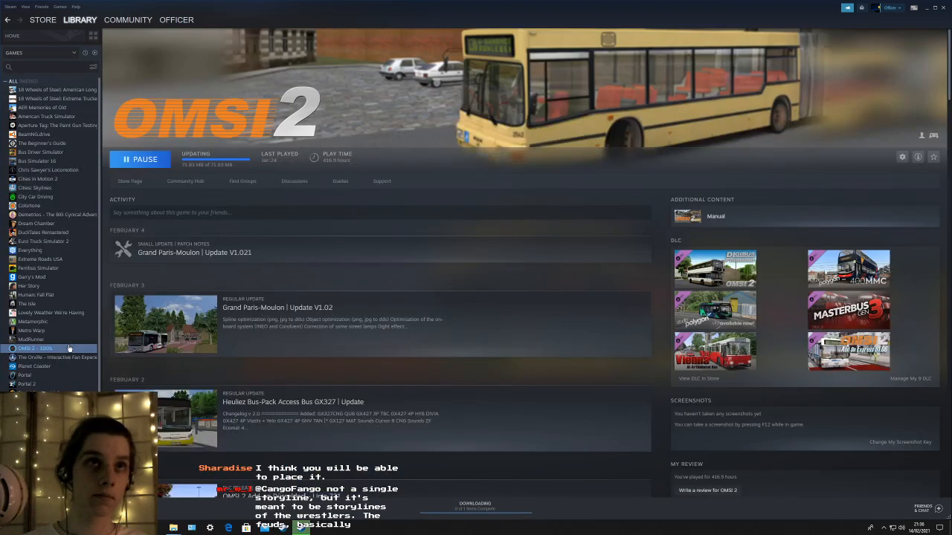
# - Check the download queue and the account notifications again, and open the store's featured page
pyautogui.click(479, 506)
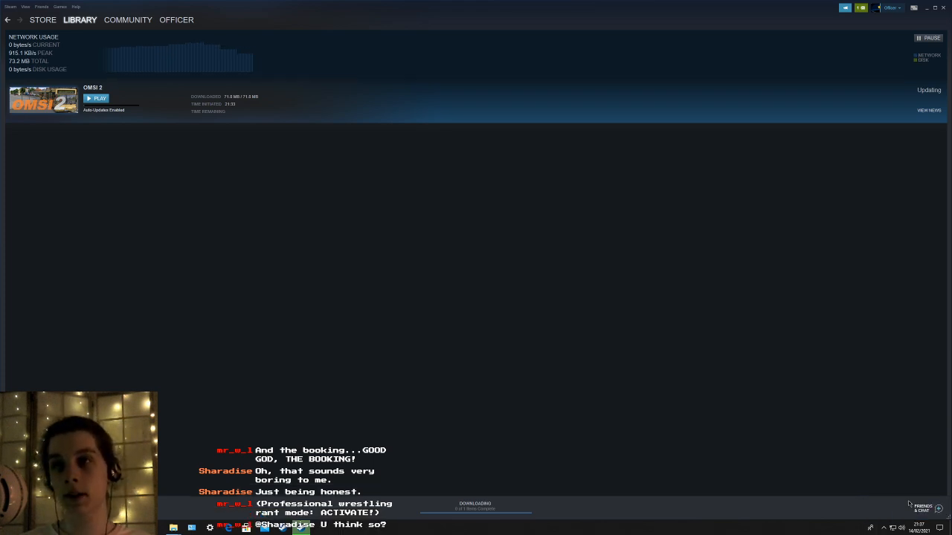
pyautogui.click(862, 9)
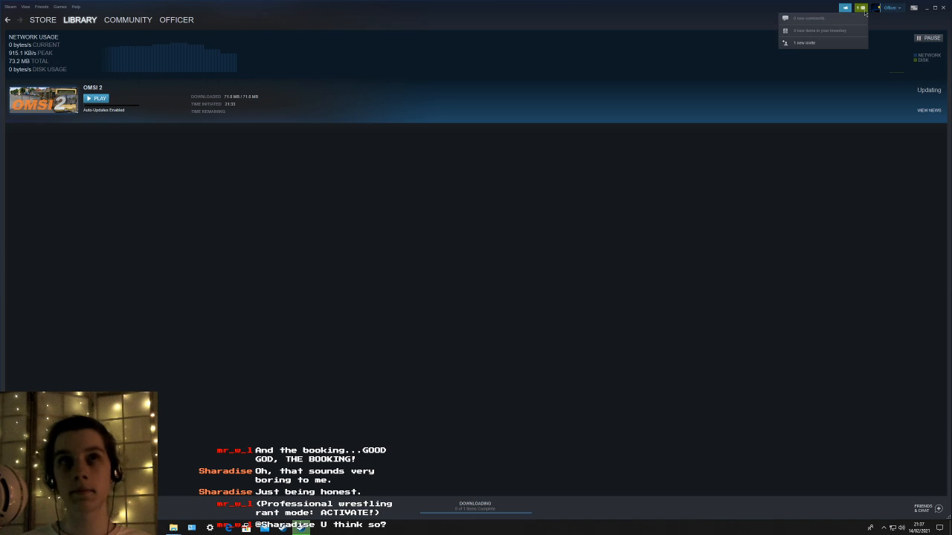
pyautogui.moveTo(47, 18)
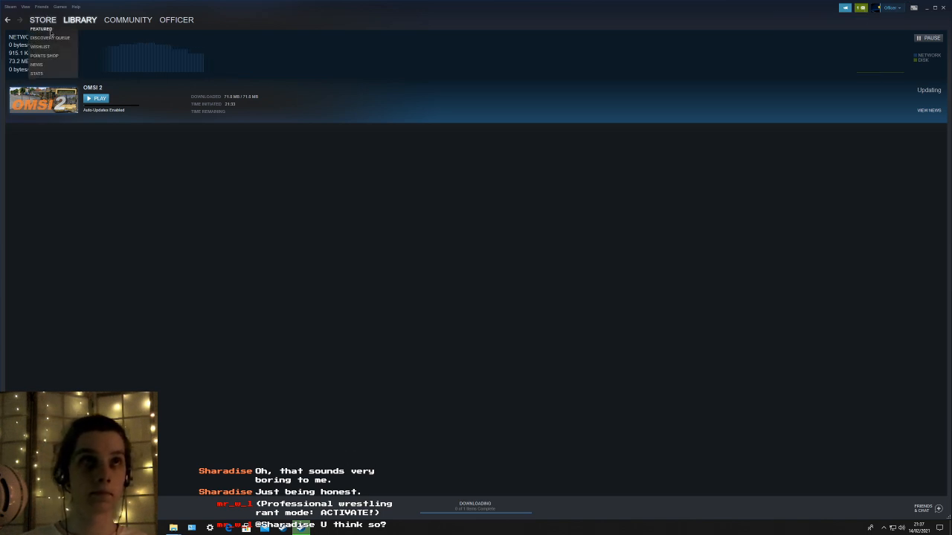
pyautogui.click(51, 32)
# - Return to OMSI 2 in the game library and pause its update
pyautogui.moveTo(74, 25)
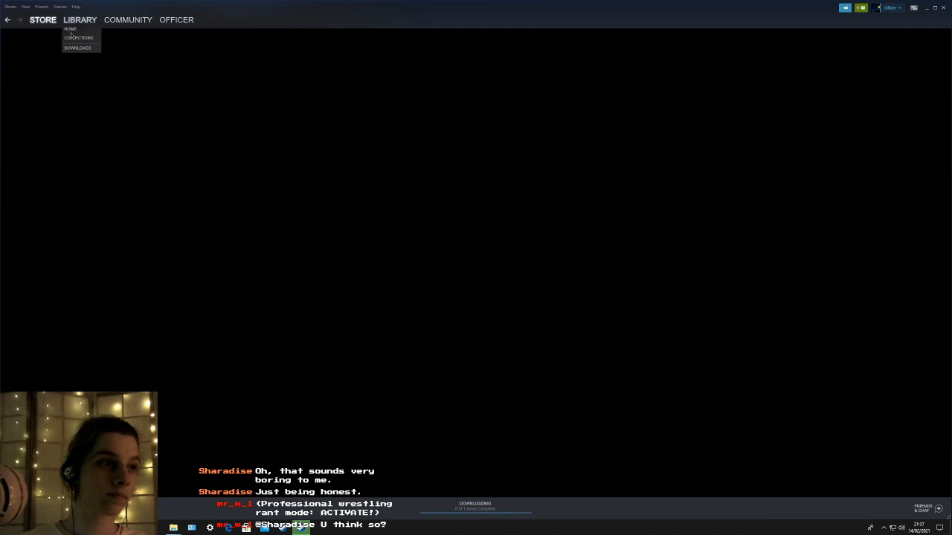
pyautogui.click(71, 35)
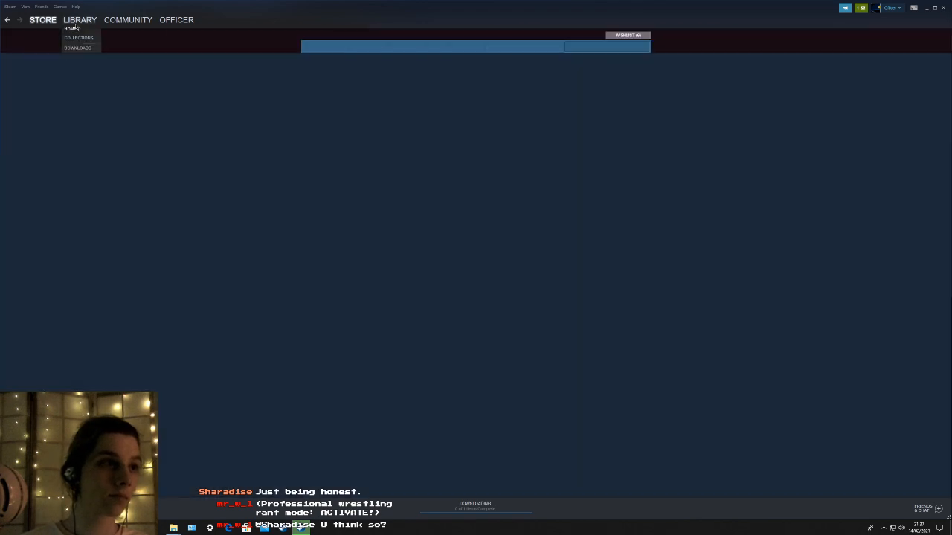
pyautogui.click(75, 29)
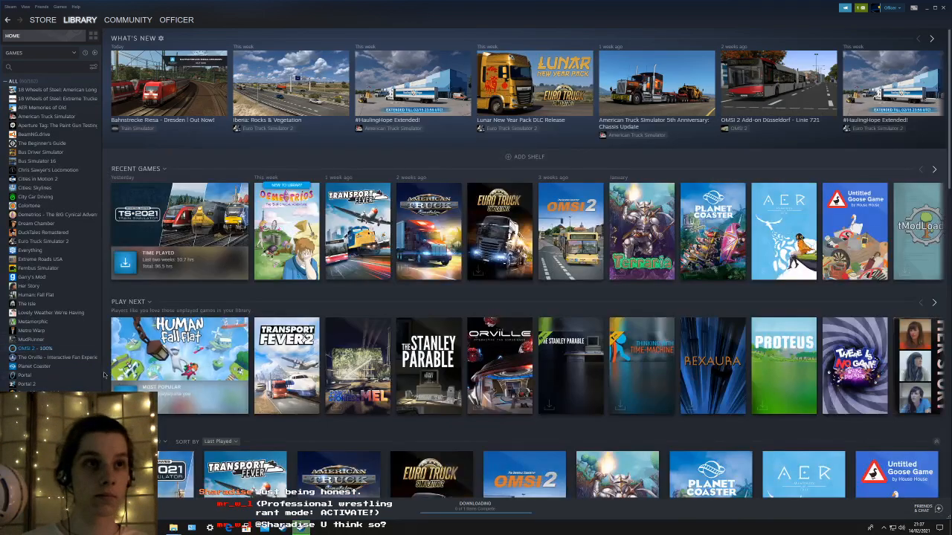
pyautogui.click(65, 350)
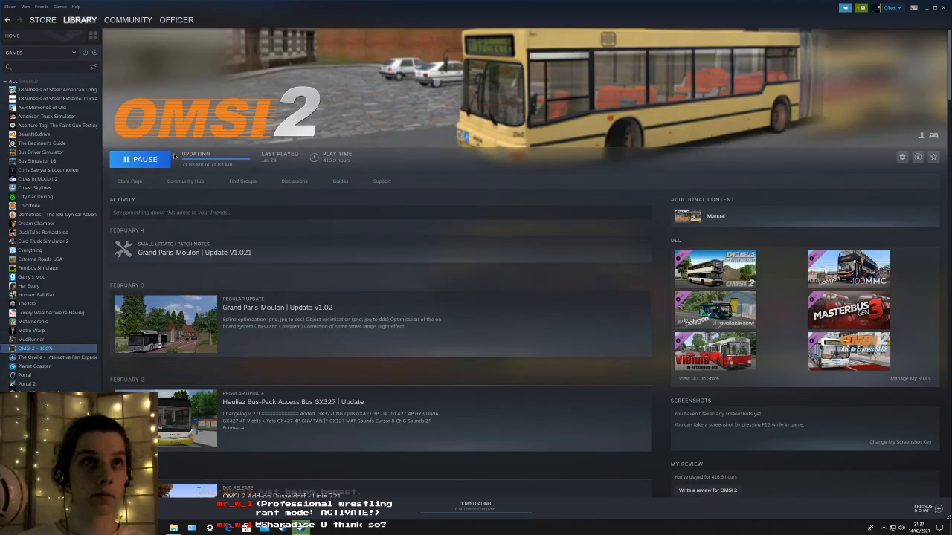
pyautogui.click(144, 159)
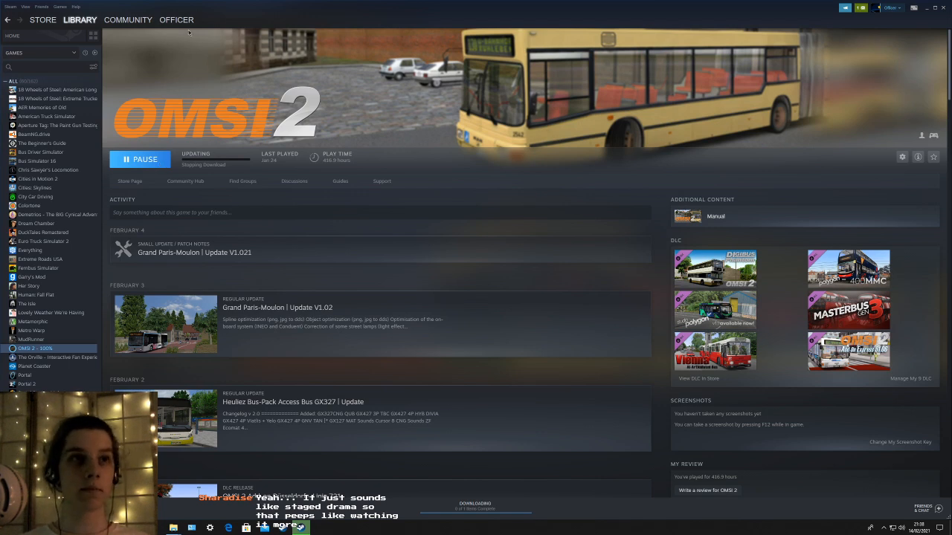
pyautogui.moveTo(72, 30)
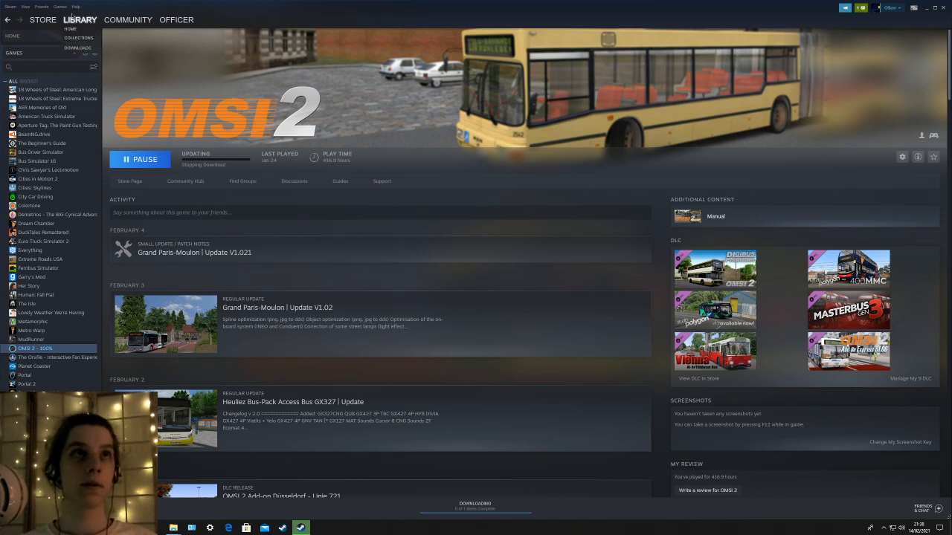
# - Reload OMSI 2's library page by way of the library home and open the game's options in the list
pyautogui.click(77, 26)
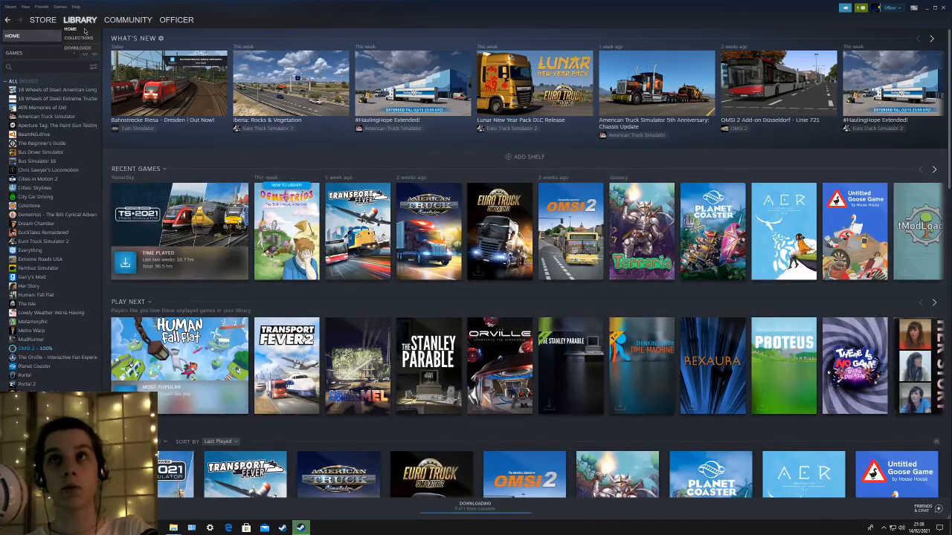
pyautogui.click(43, 347)
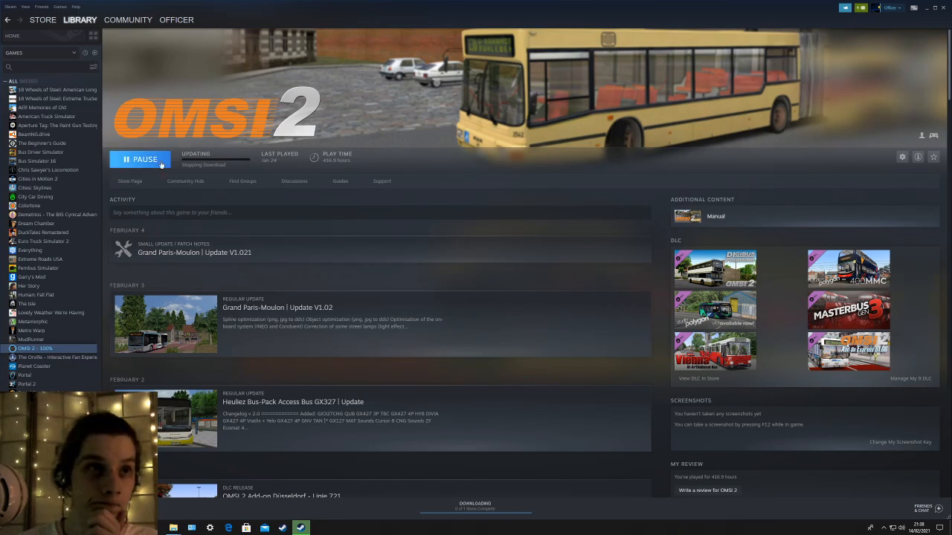
pyautogui.rightClick(64, 349)
pyautogui.click(75, 357)
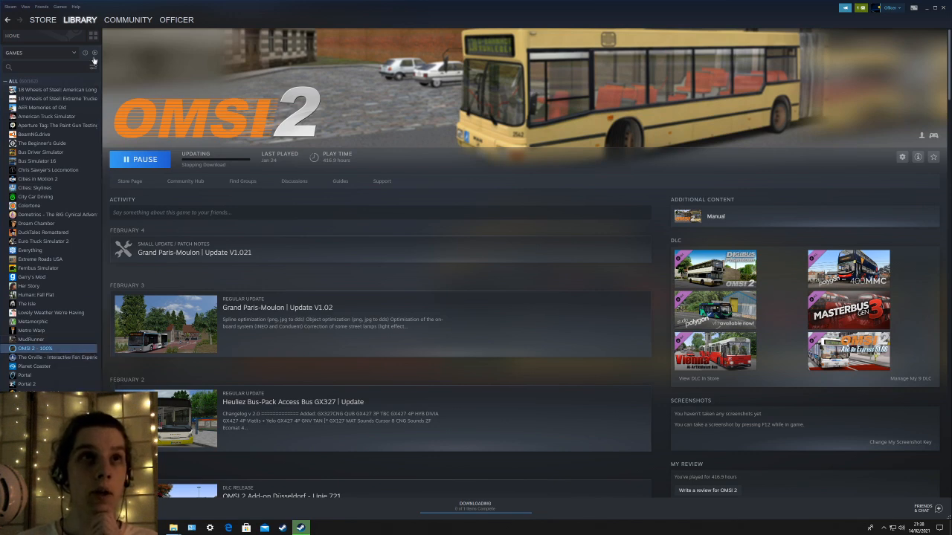
# - Try to restart Steam in Offline Mode, and cancel the shutdown while the OMSI 2 download is stopping
pyautogui.click(10, 6)
pyautogui.click(22, 22)
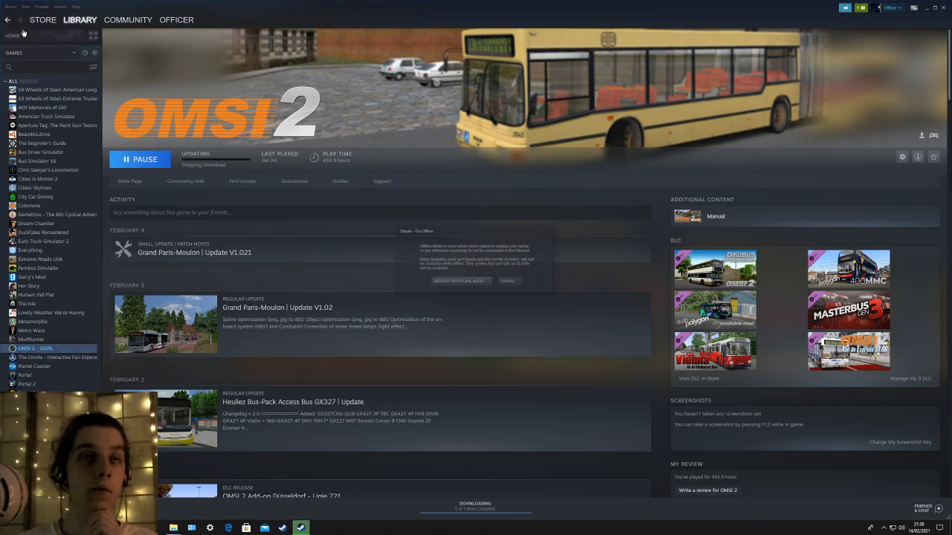
pyautogui.click(466, 282)
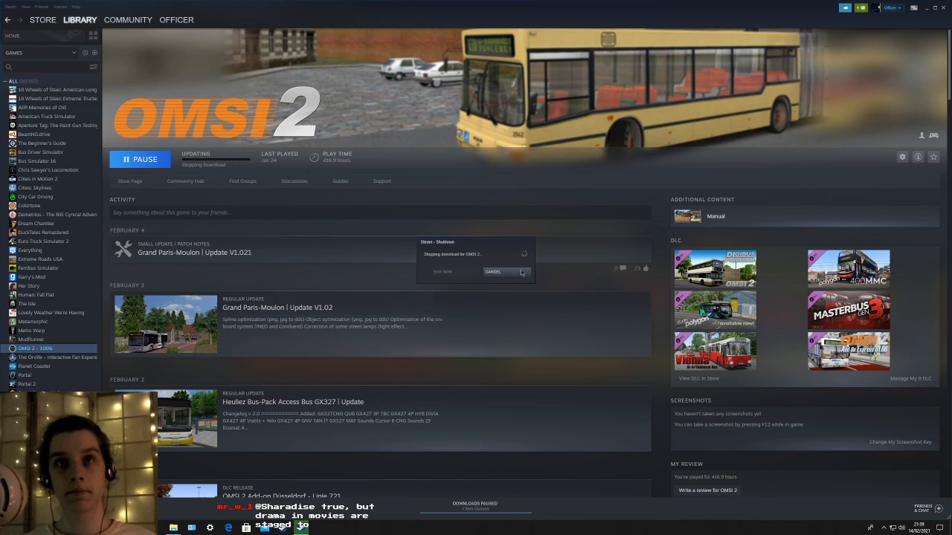
pyautogui.click(493, 272)
# - Close and reopen the Steam window, and return to OMSI 2's library page
pyautogui.moveTo(42, 20)
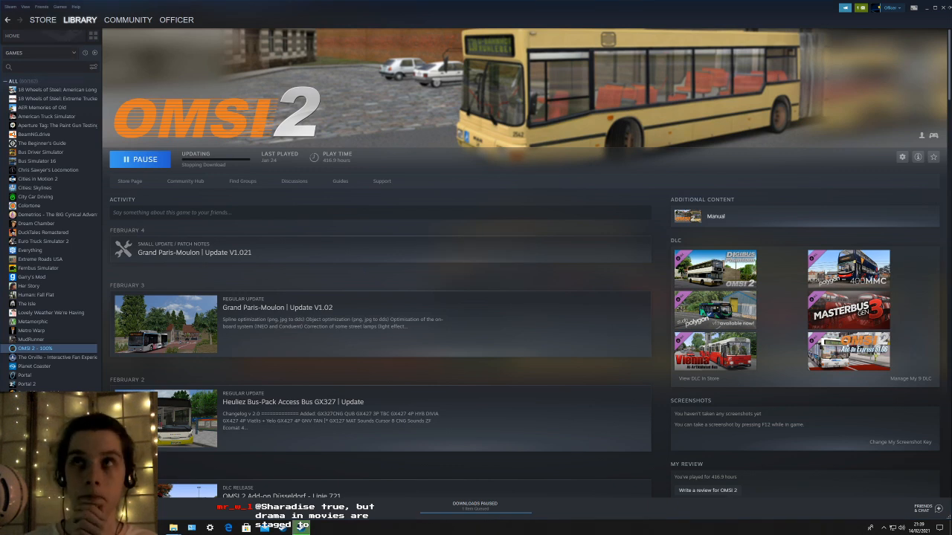
pyautogui.click(944, 8)
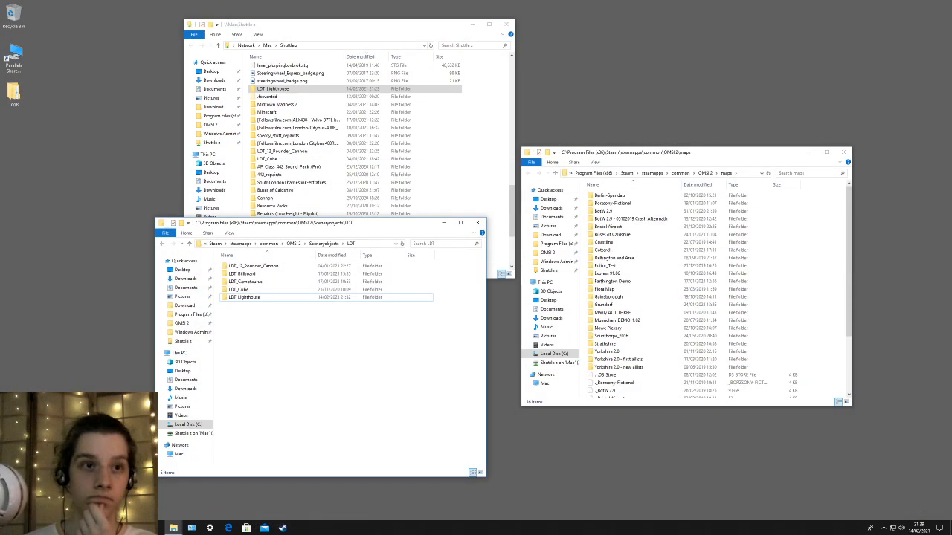
pyautogui.click(282, 528)
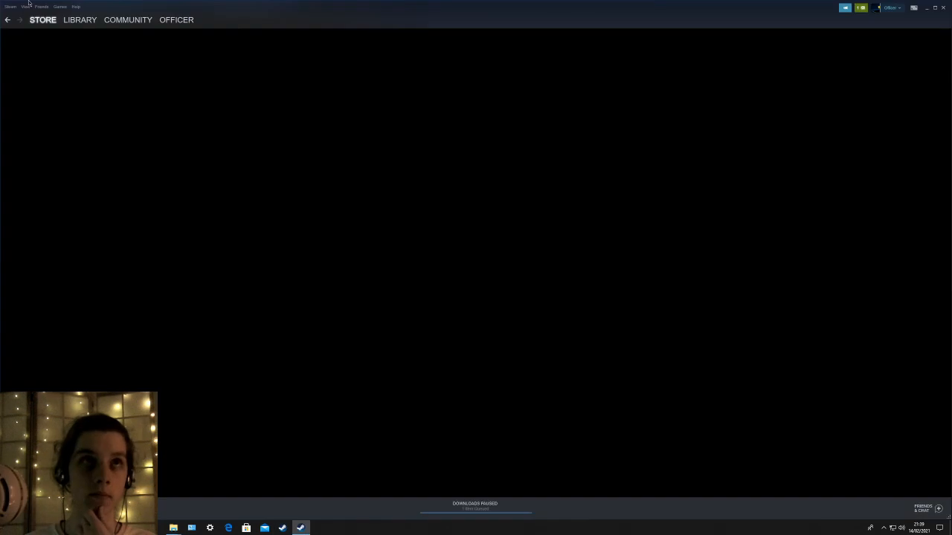
pyautogui.click(79, 20)
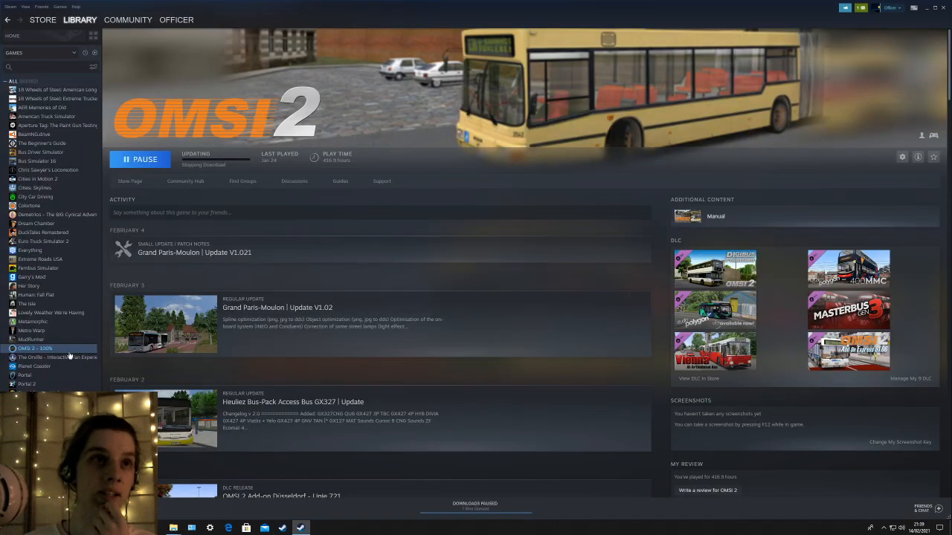
pyautogui.click(42, 36)
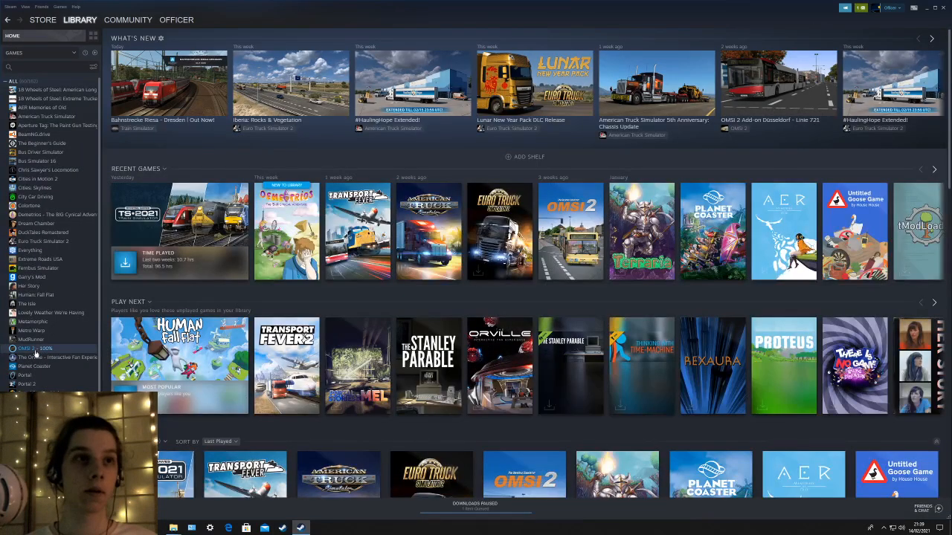
pyautogui.click(35, 349)
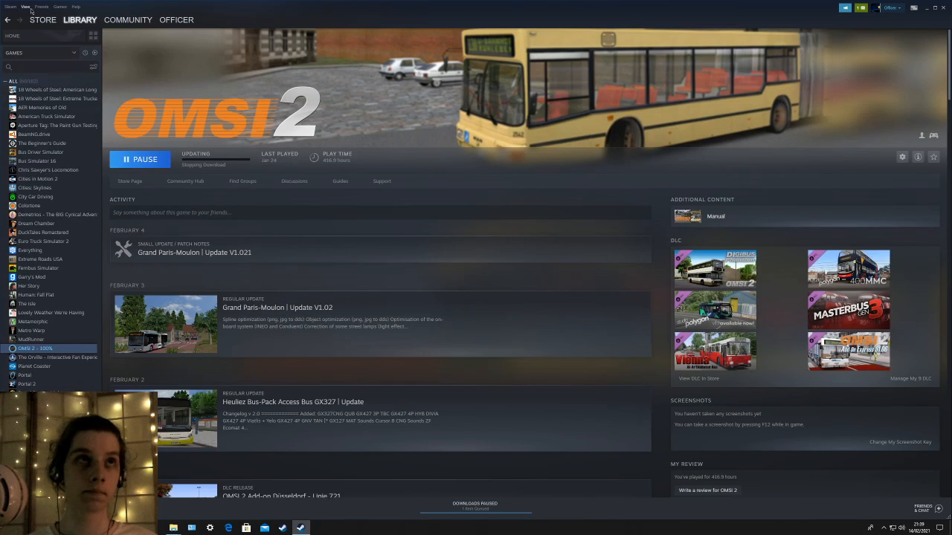
# - Try once more to restart Steam in Offline Mode from OMSI 2's page, and cancel the shutdown
pyautogui.click(13, 7)
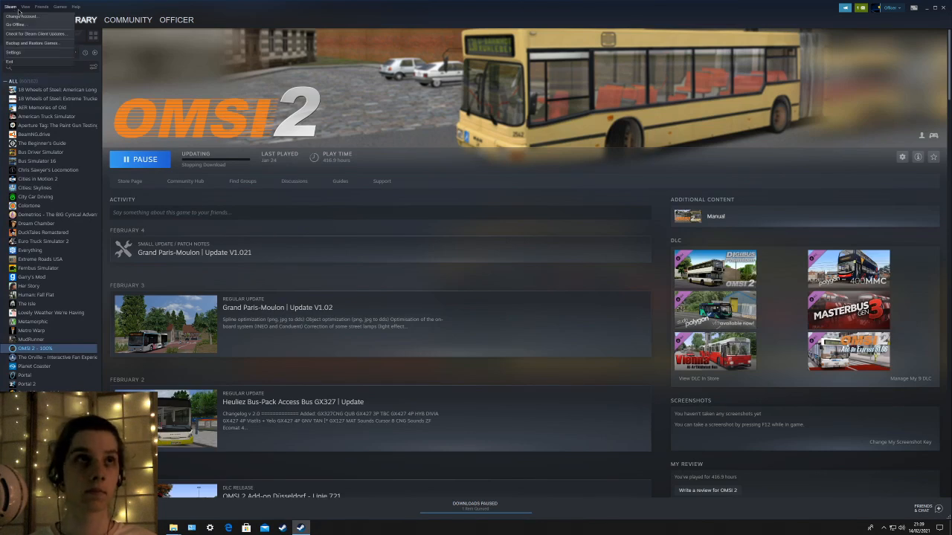
pyautogui.click(15, 25)
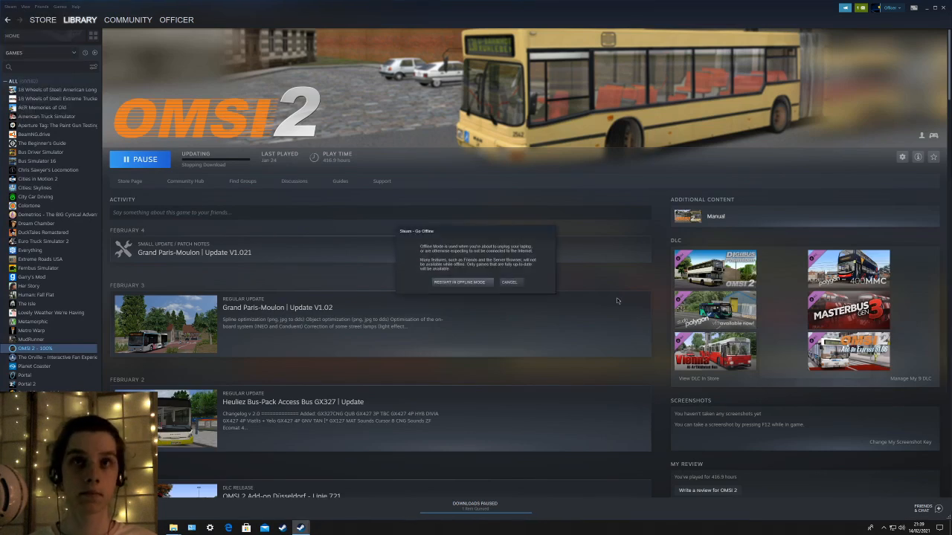
pyautogui.click(453, 282)
pyautogui.click(494, 273)
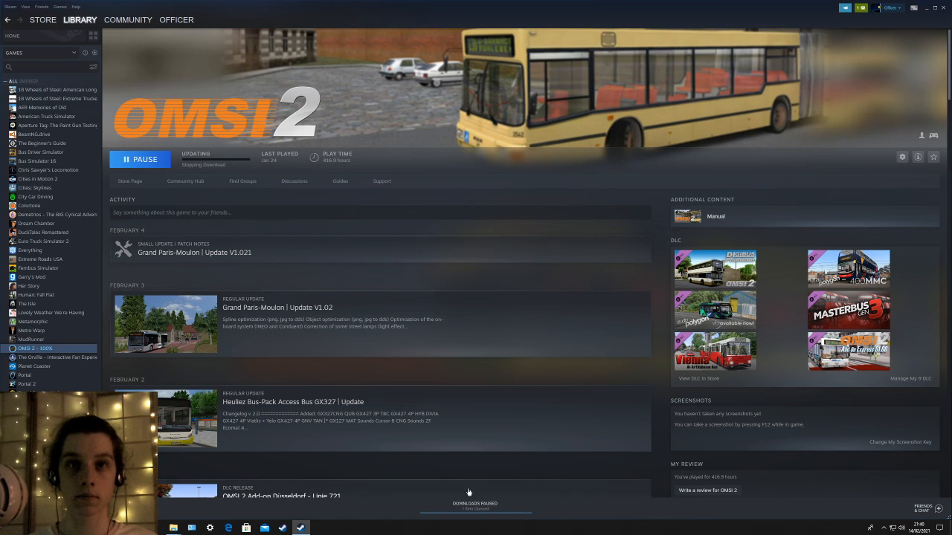
# - Resume downloads from the download queue, and resume the paused update on OMSI 2's library page
pyautogui.click(471, 506)
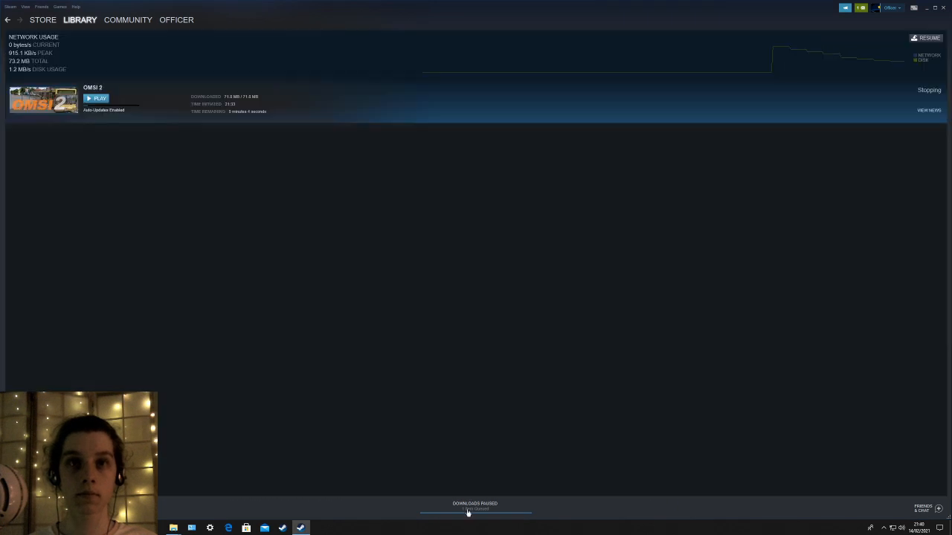
pyautogui.click(926, 38)
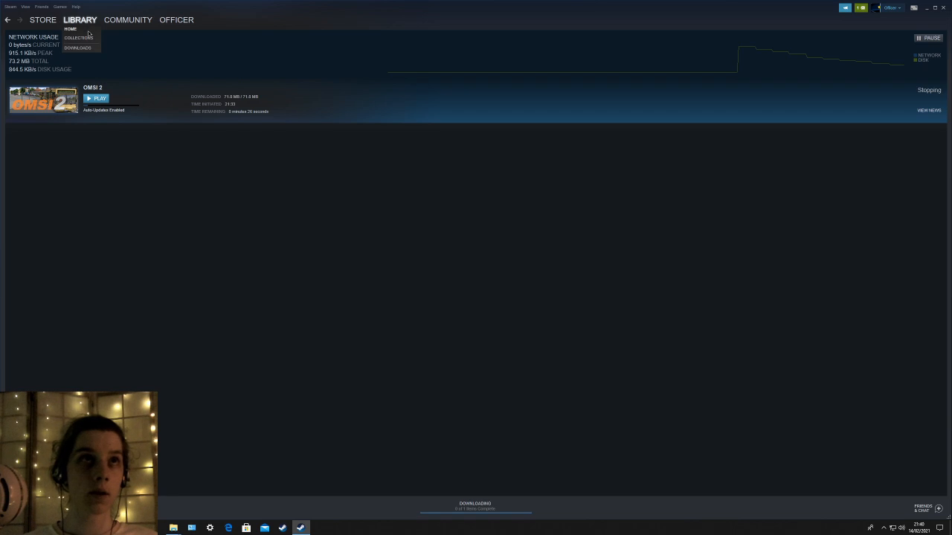
pyautogui.click(87, 30)
pyautogui.click(78, 36)
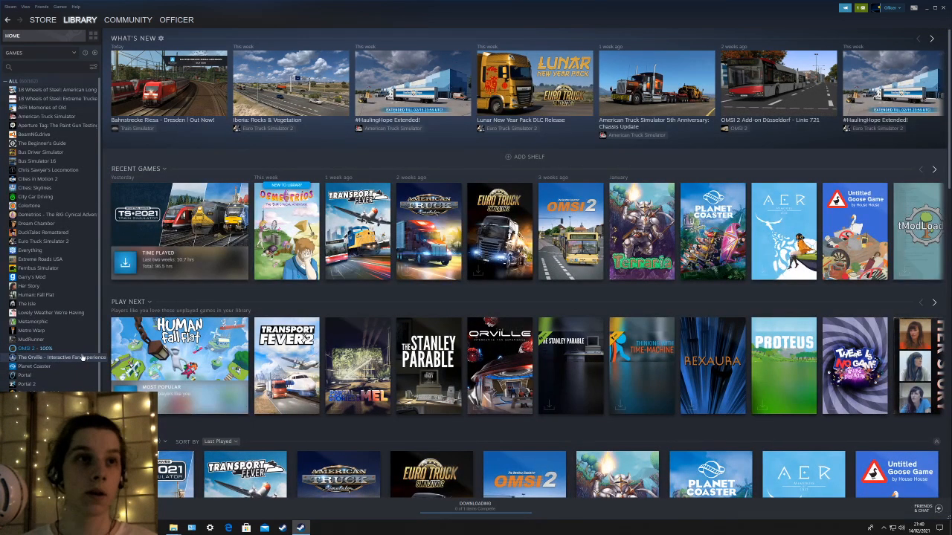
pyautogui.click(82, 348)
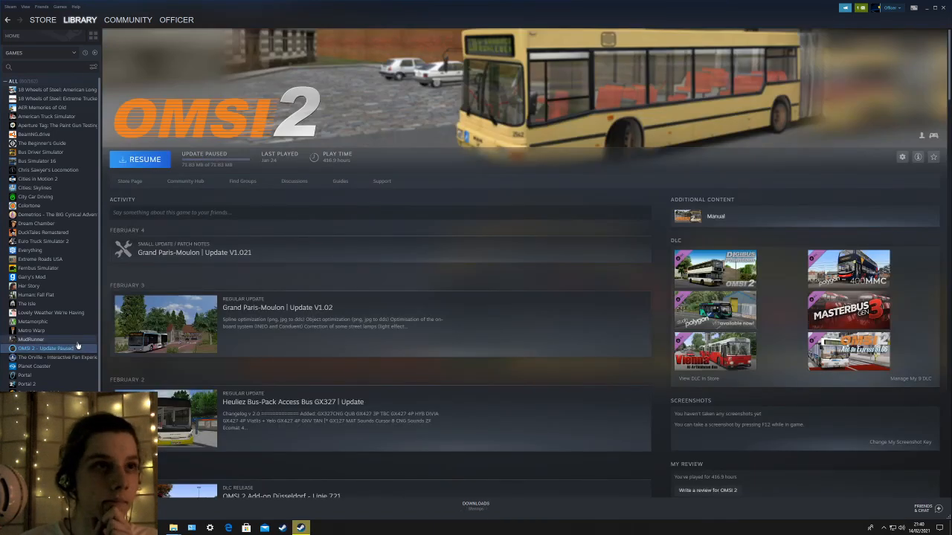
pyautogui.click(160, 163)
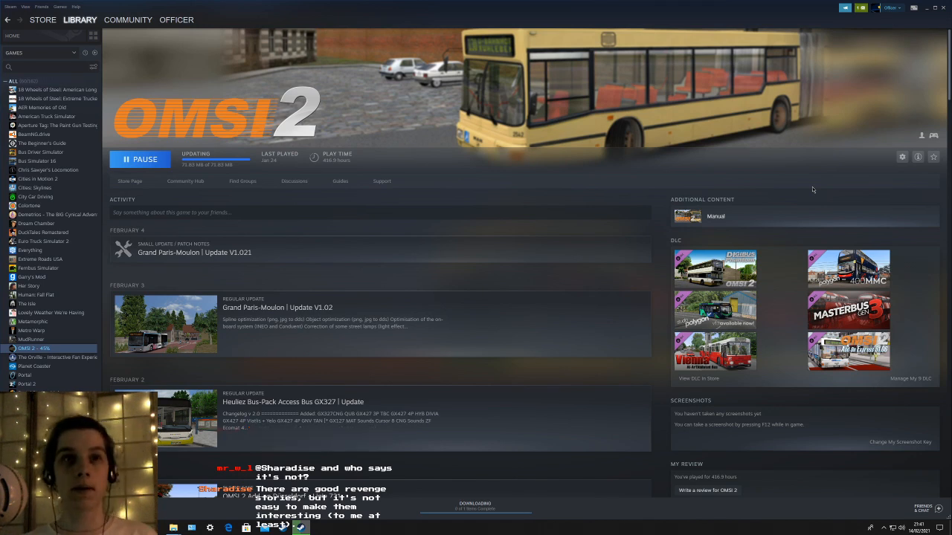
# - Reload OMSI 2's library page and examine the update's progress in the download queue
pyautogui.moveTo(83, 30)
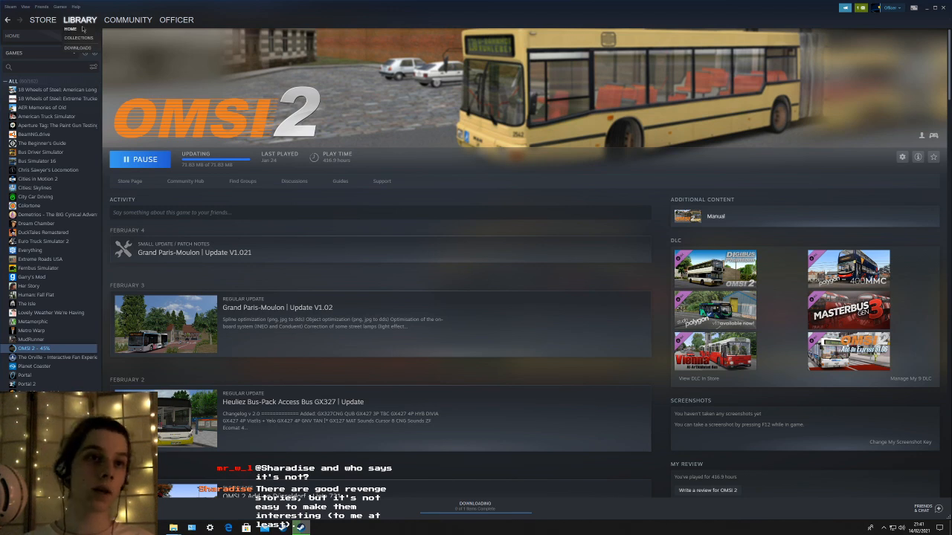
pyautogui.click(86, 31)
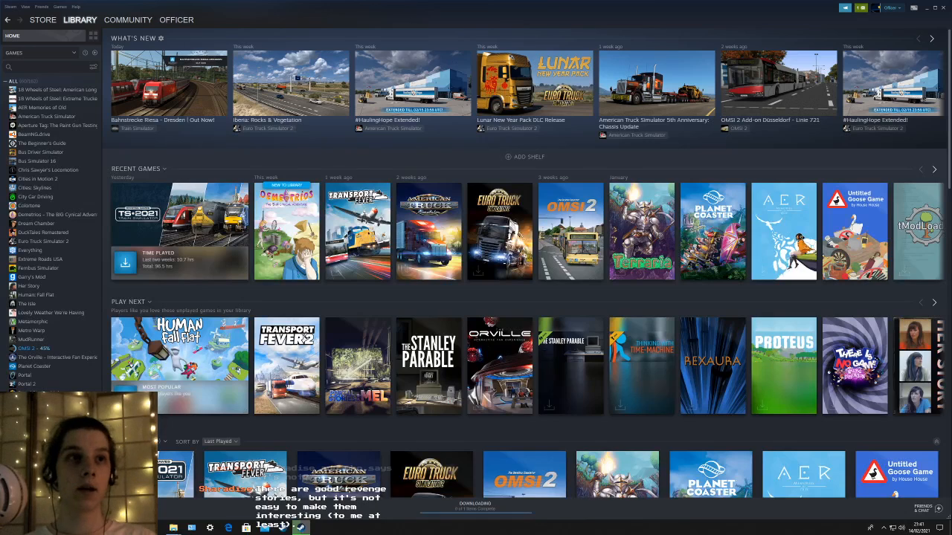
pyautogui.click(69, 347)
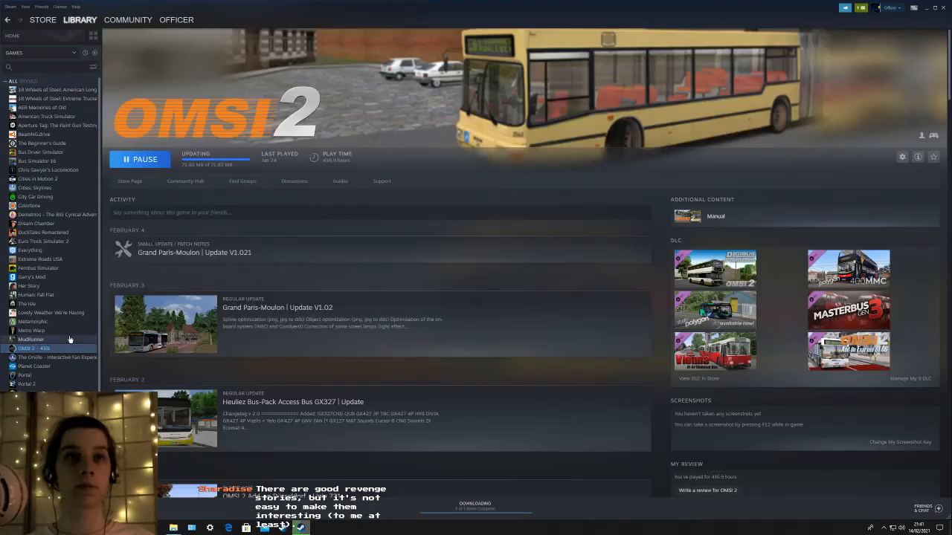
pyautogui.click(485, 504)
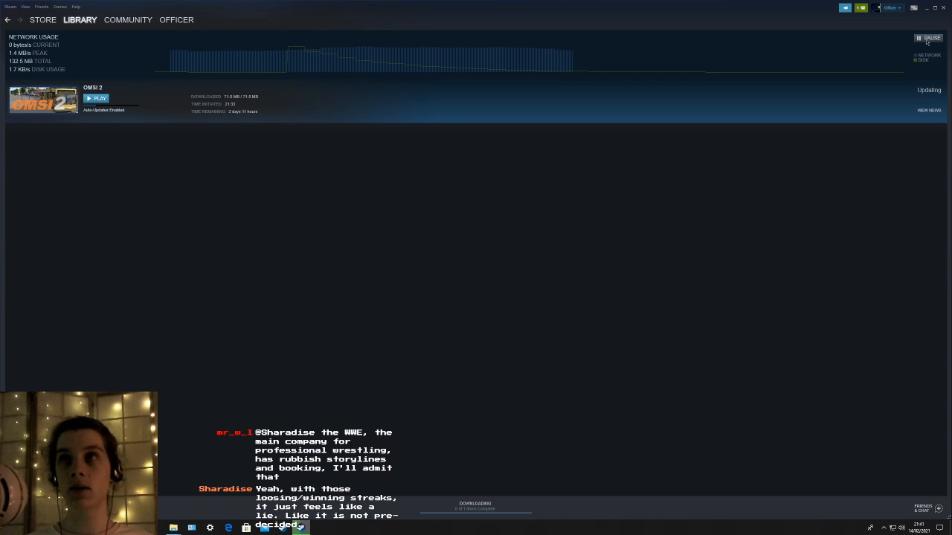
# - Exit Steam completely, reopening its window to force an immediate exit while the OMSI 2 download is stopping
pyautogui.click(11, 6)
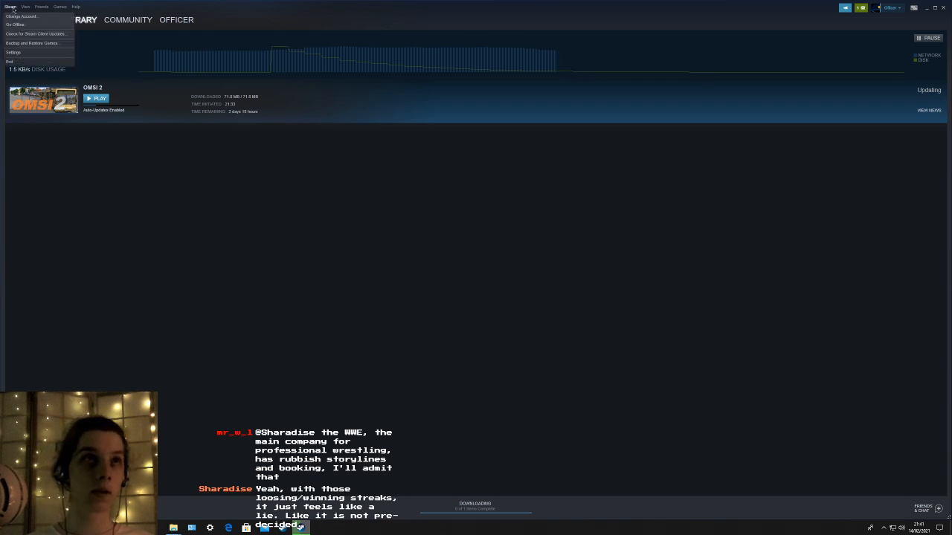
pyautogui.click(27, 61)
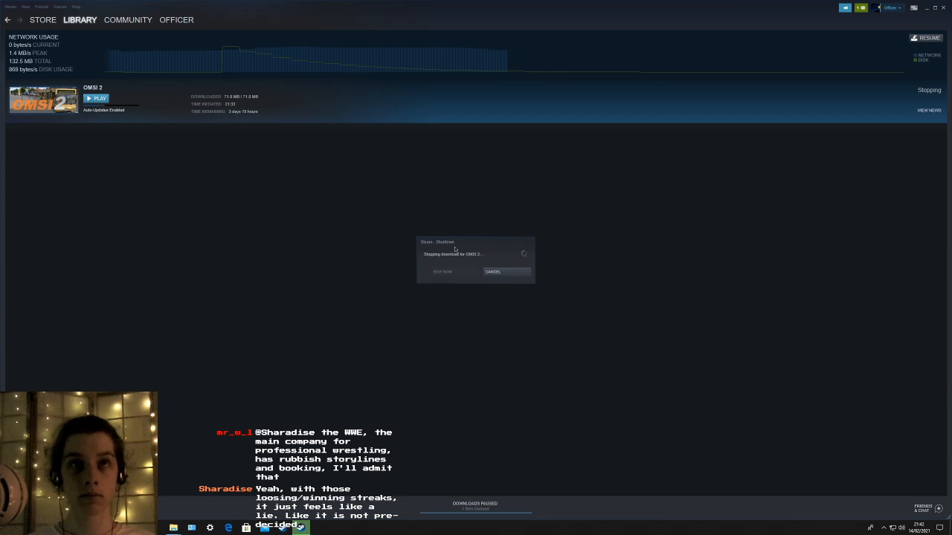
pyautogui.hotkey('alt', 'Tab')
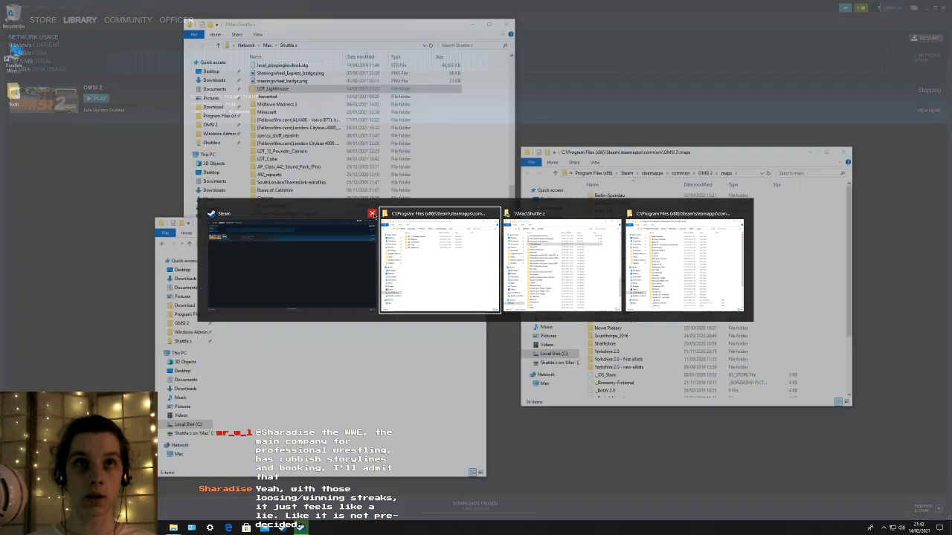
pyautogui.click(374, 215)
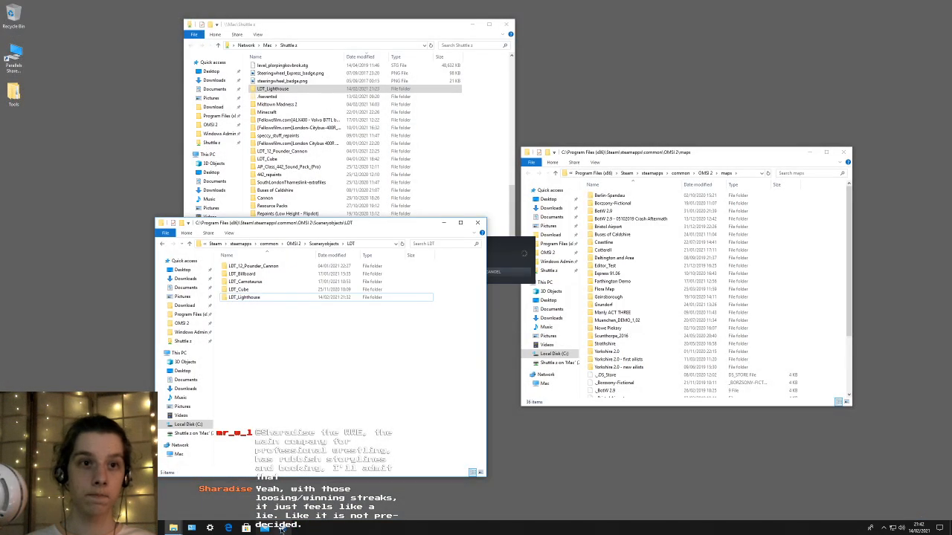
pyautogui.click(283, 529)
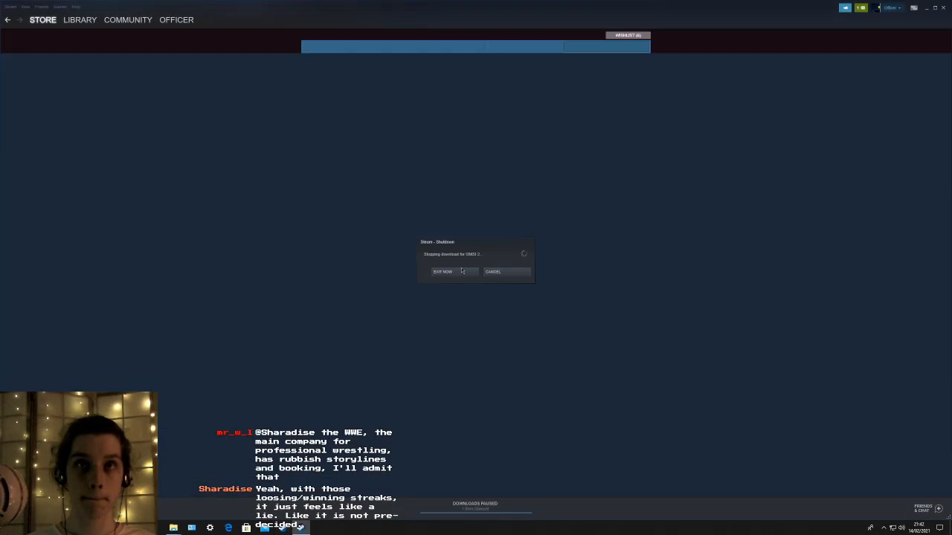
pyautogui.click(447, 277)
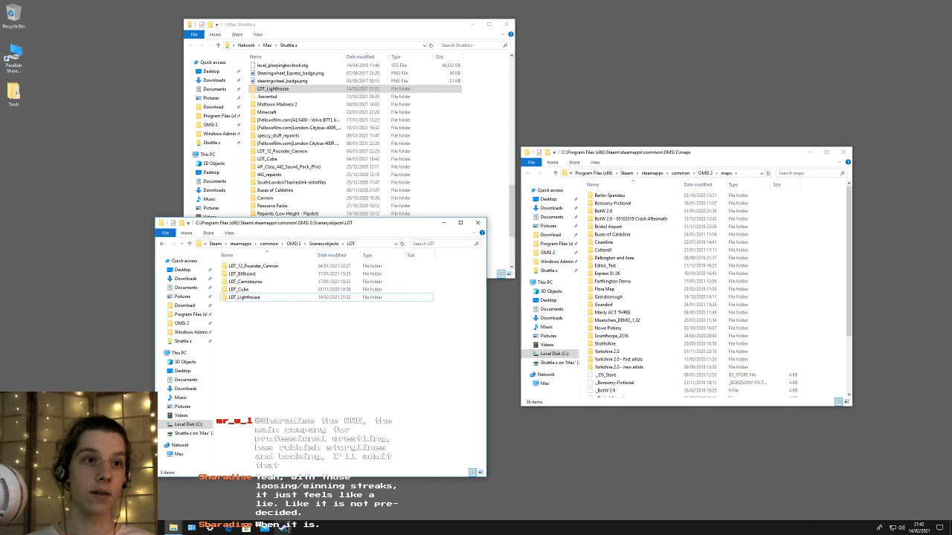
# - Relaunch Steam in Offline Mode and open OMSI 2's page in the game library
pyautogui.press('XF86MonBrightnessUp')
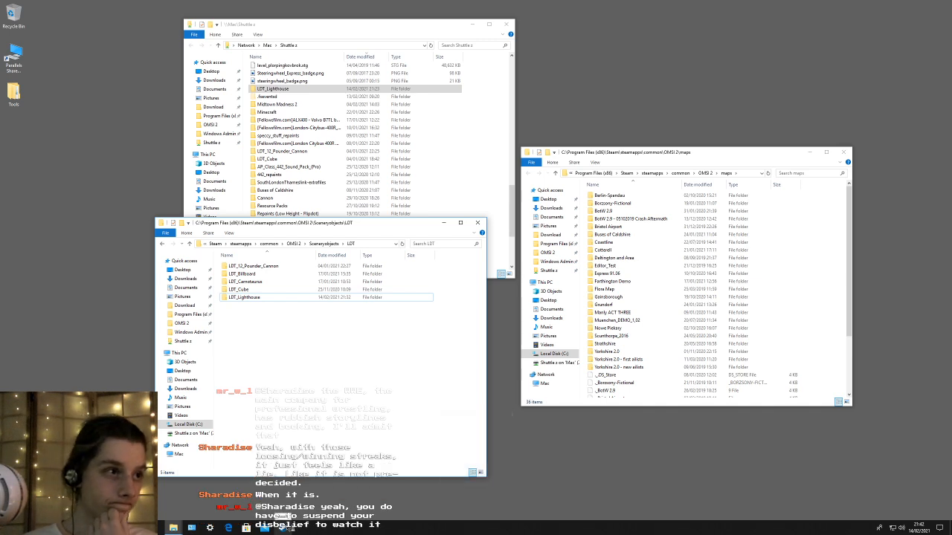
pyautogui.click(287, 527)
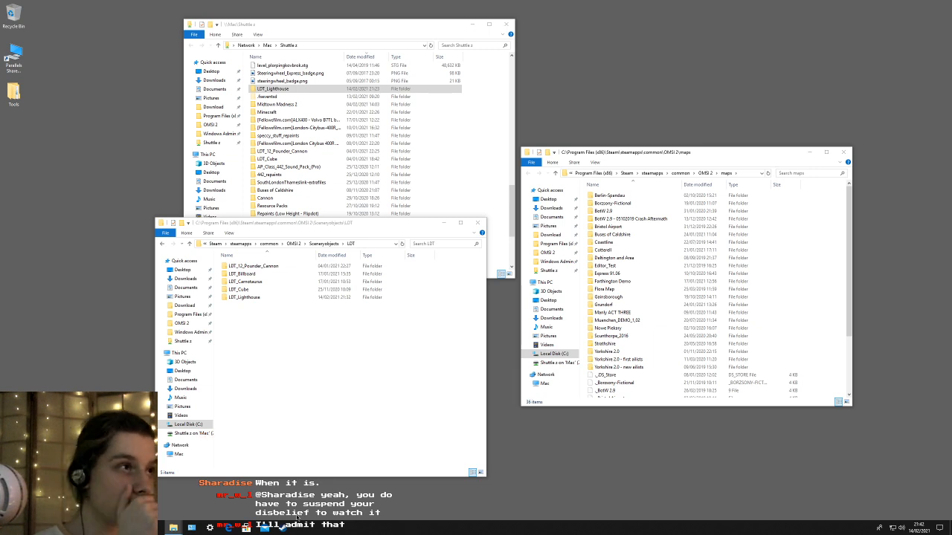
pyautogui.click(283, 526)
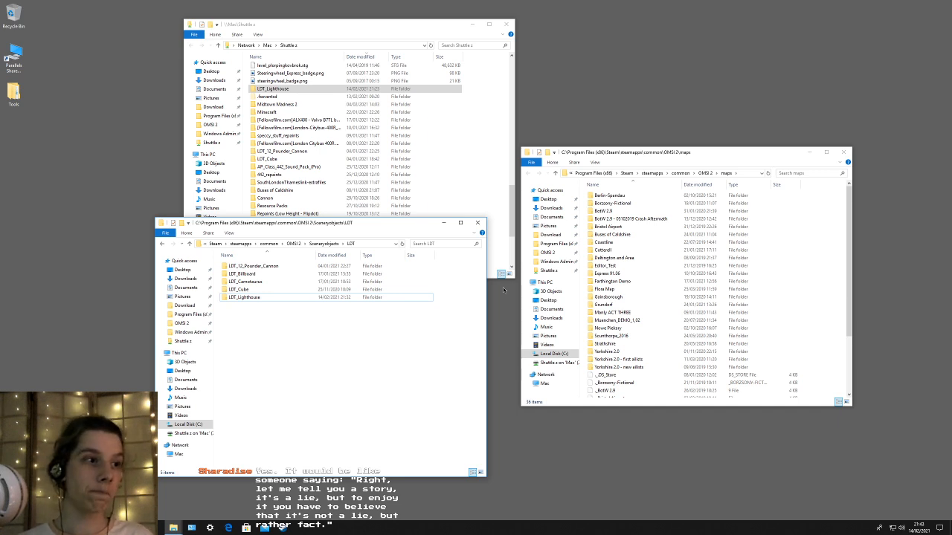
pyautogui.click(504, 290)
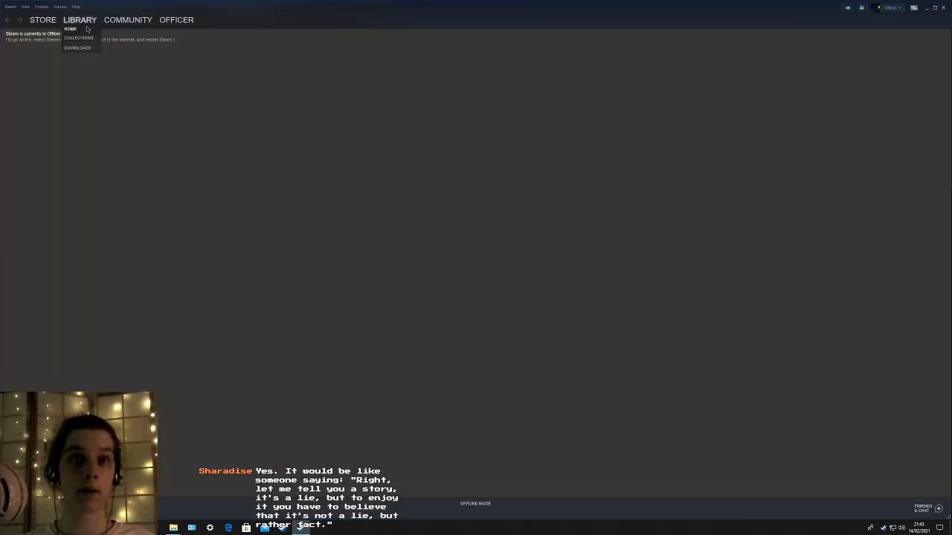
pyautogui.click(86, 30)
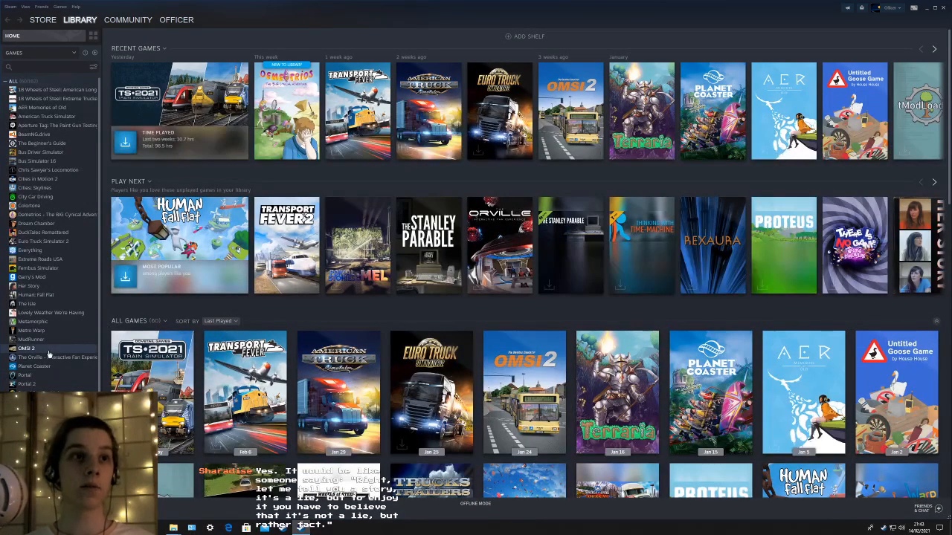
pyautogui.click(29, 348)
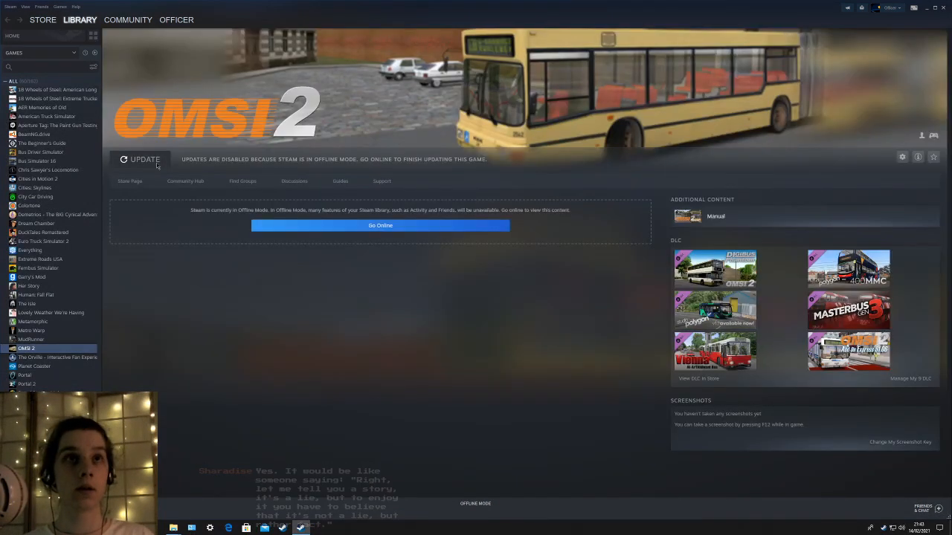
# - Take Steam back online from OMSI 2's page, confirm the restart, and reopen the game library
pyautogui.rightClick(78, 348)
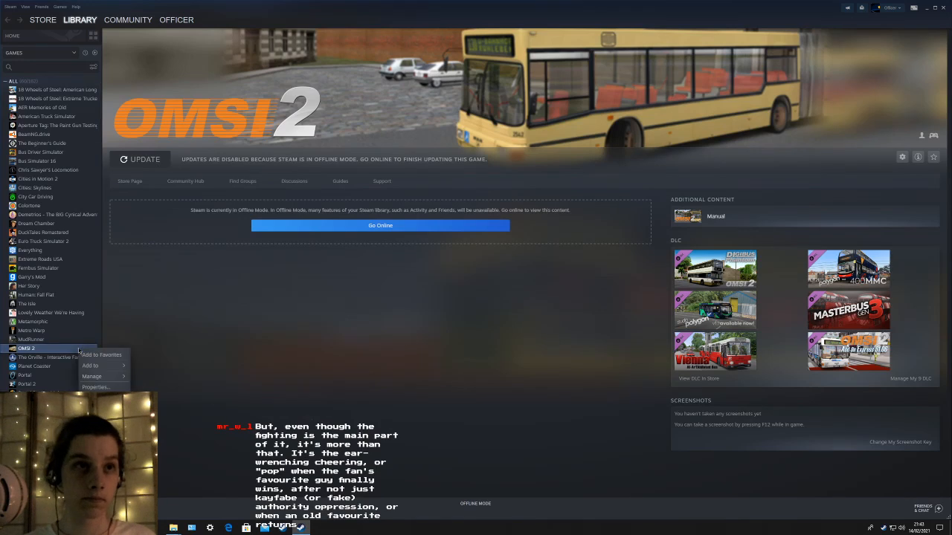
pyautogui.click(75, 349)
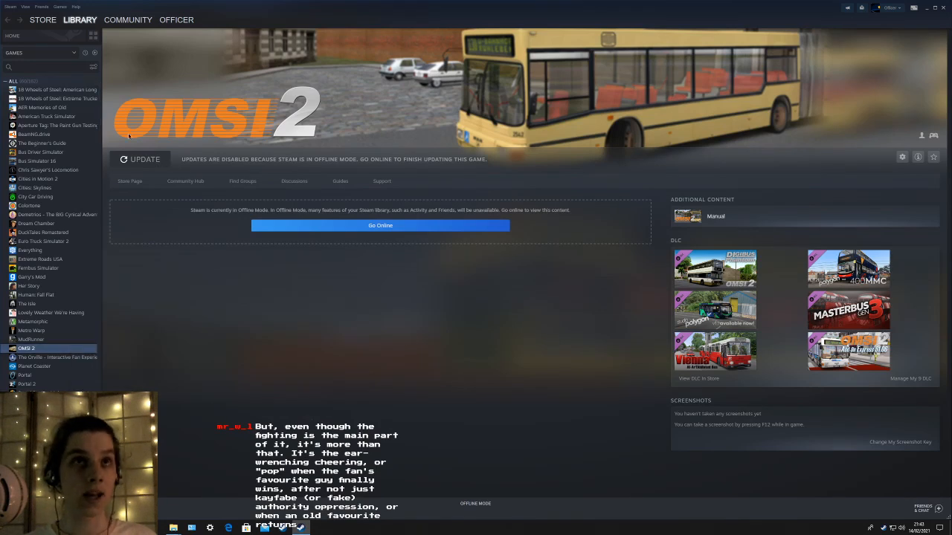
pyautogui.click(375, 227)
pyautogui.click(453, 275)
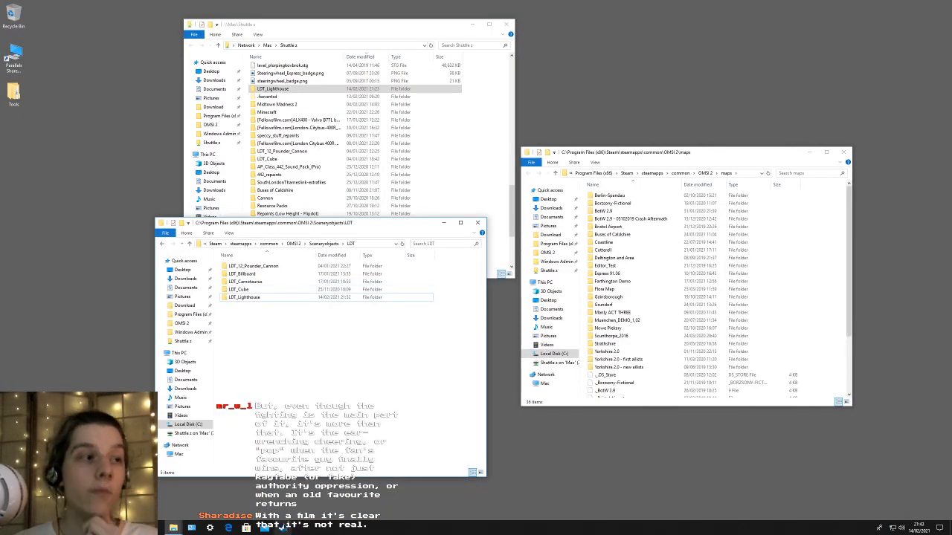
pyautogui.click(283, 527)
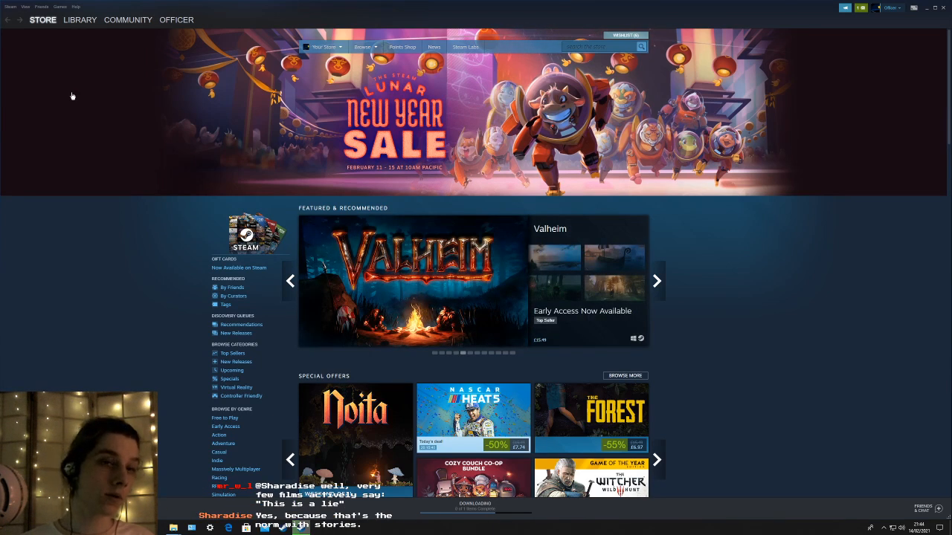
pyautogui.click(81, 22)
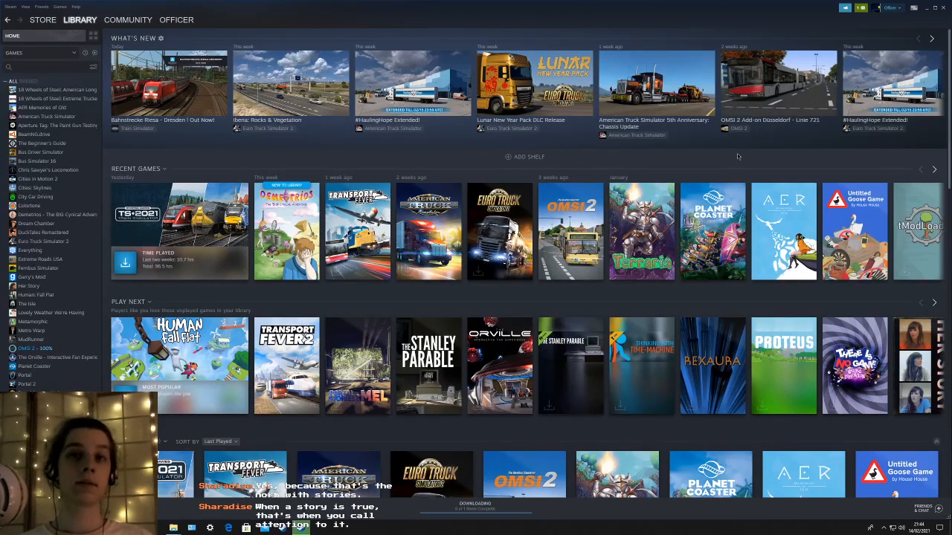
pyautogui.click(859, 9)
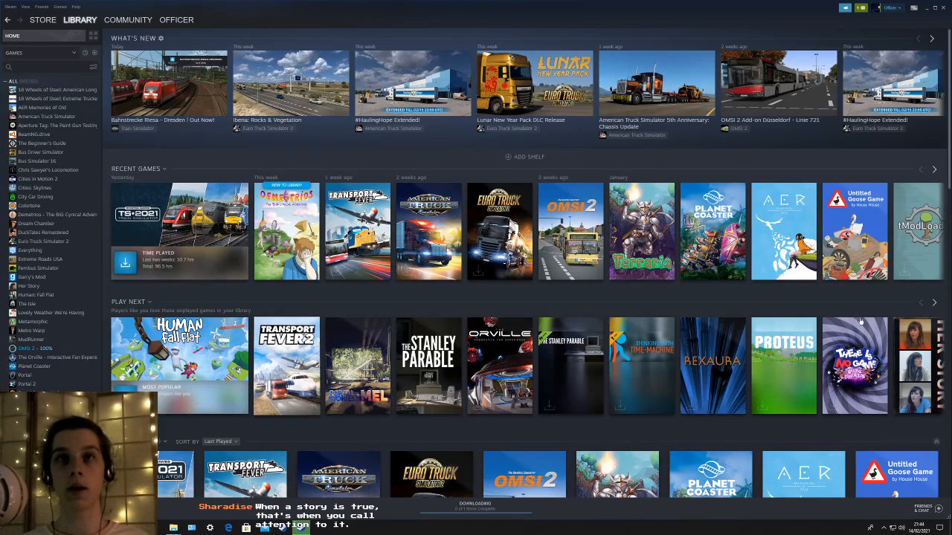
pyautogui.moveTo(77, 23)
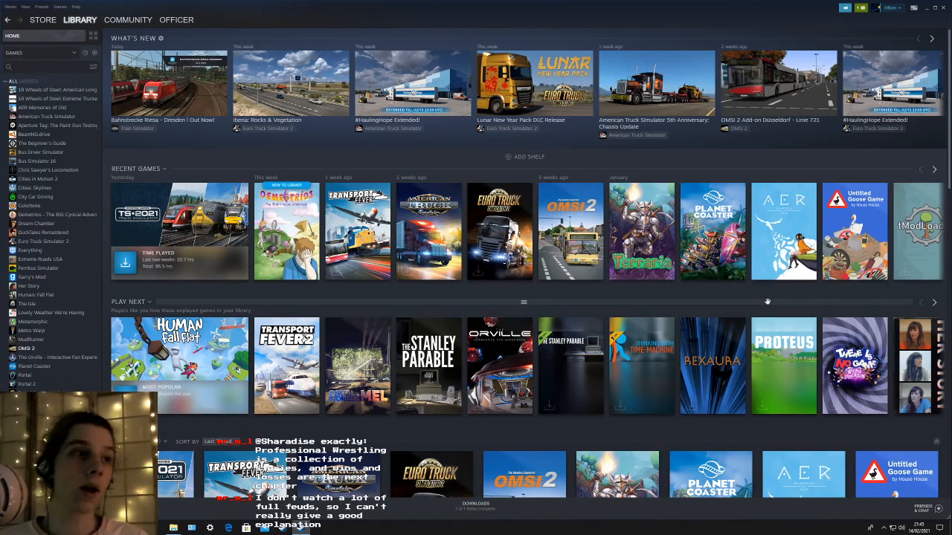
# - Launch the OMSI 2 Editor from the Steam library and continue with the last map, Buses of Caldshire
pyautogui.click(66, 349)
pyautogui.rightClick(65, 349)
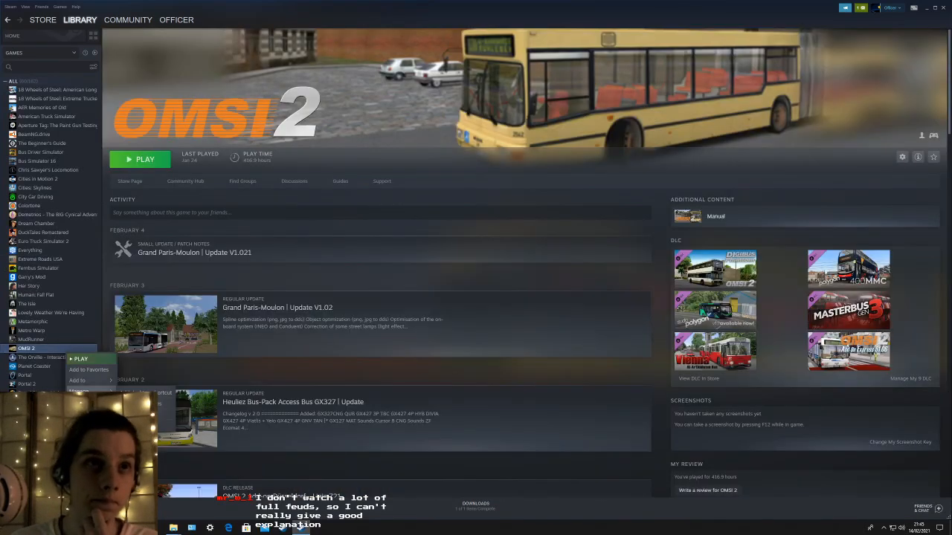
pyautogui.click(81, 376)
pyautogui.click(626, 153)
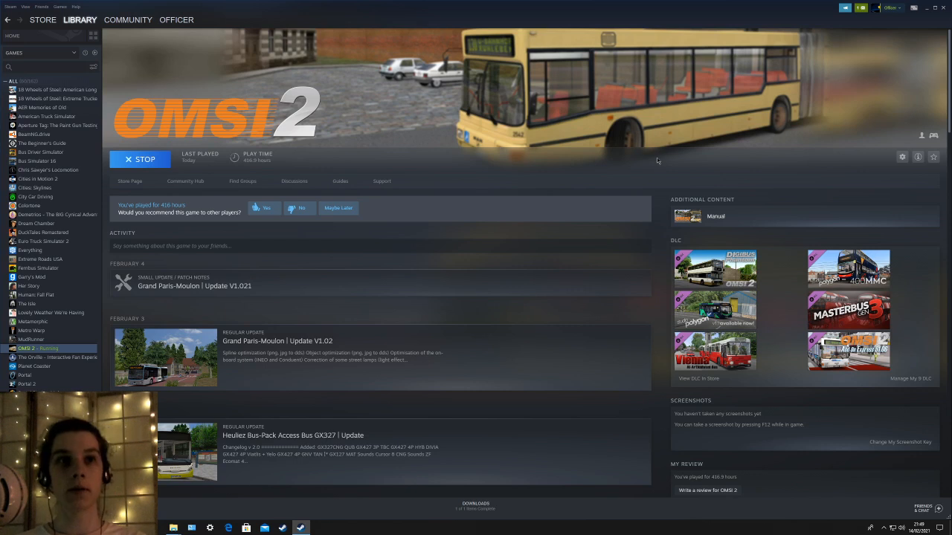
pyautogui.press('XF86MonBrightnessUp')
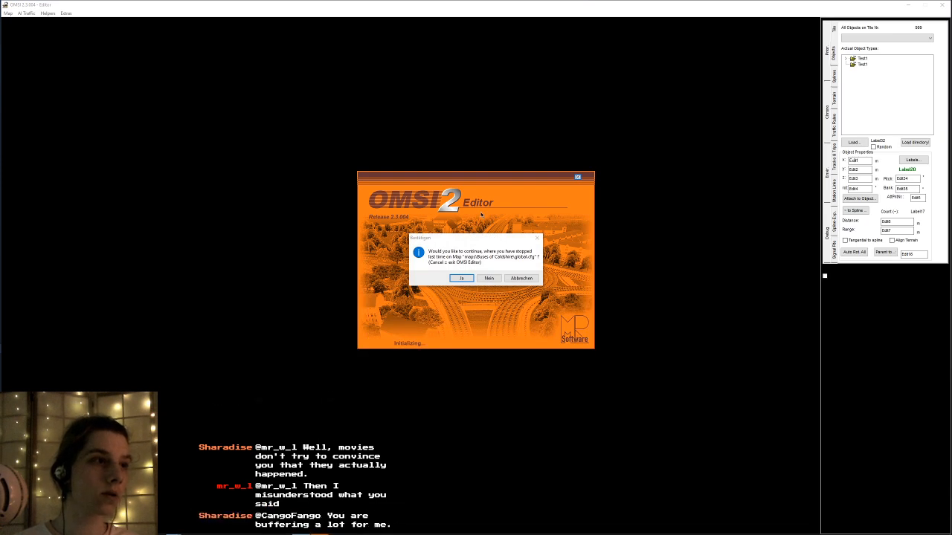
pyautogui.click(467, 278)
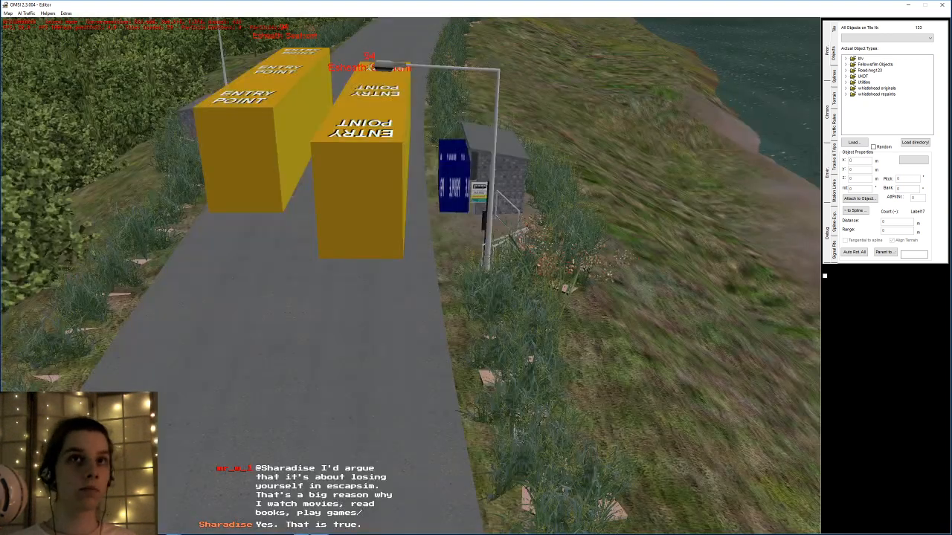
# - Survey the map from the bus stops along the coast road and around the bay for a lighthouse site
pyautogui.scroll(-10, 307, 393)
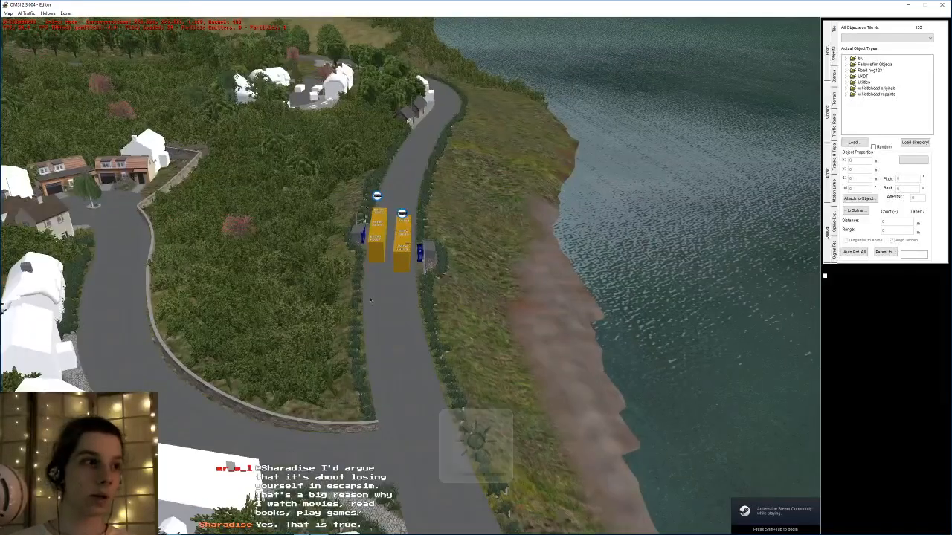
pyautogui.moveTo(541, 322); pyautogui.dragTo(464, 180, button='right')
pyautogui.scroll(-3, 464, 181)
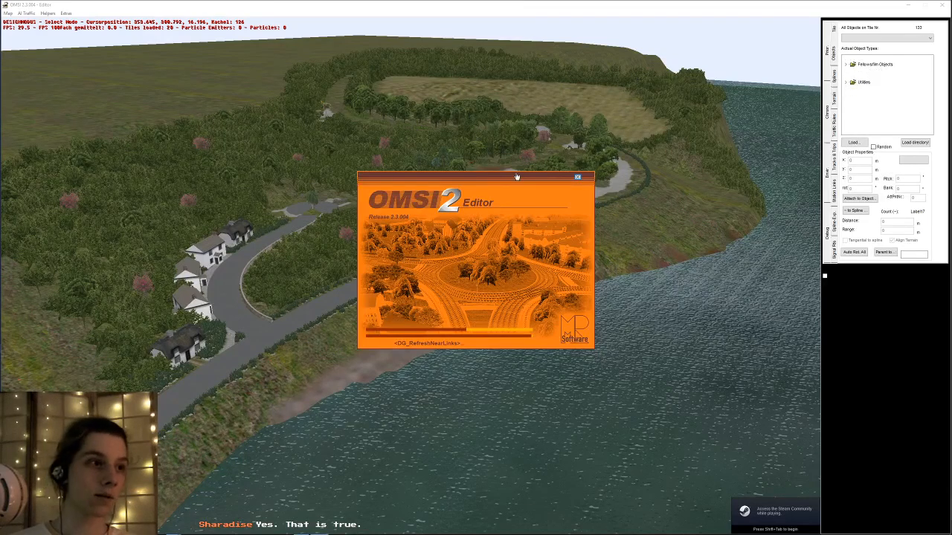
pyautogui.press('Up')
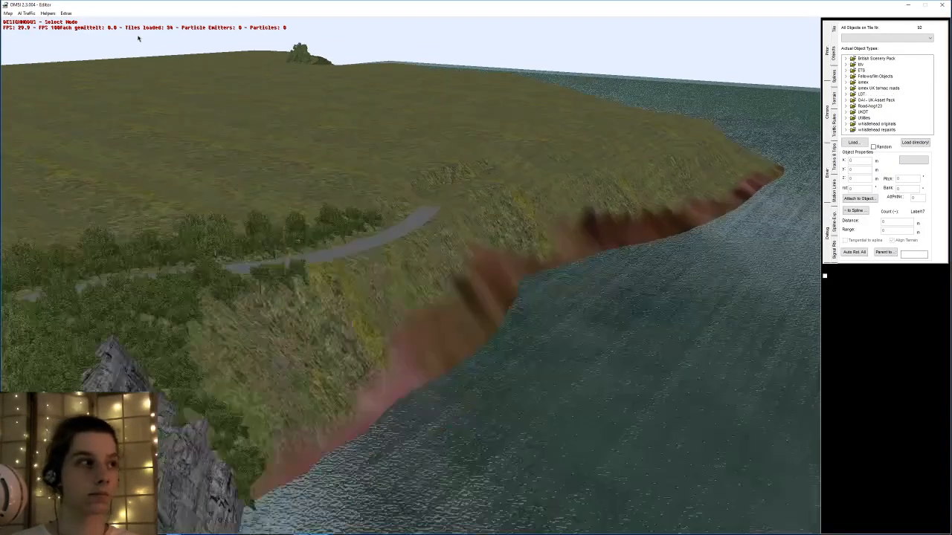
pyautogui.press('Up')
pyautogui.press('Up')
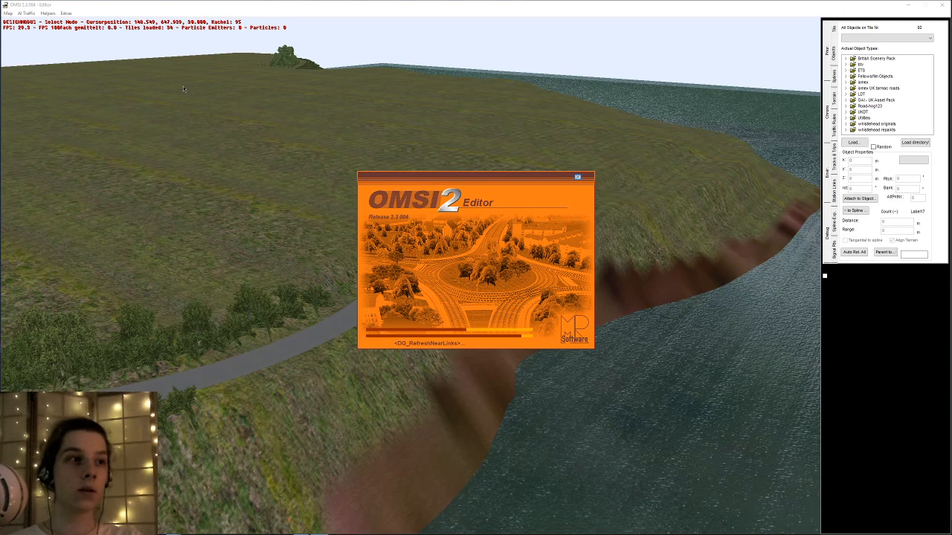
pyautogui.press('Left')
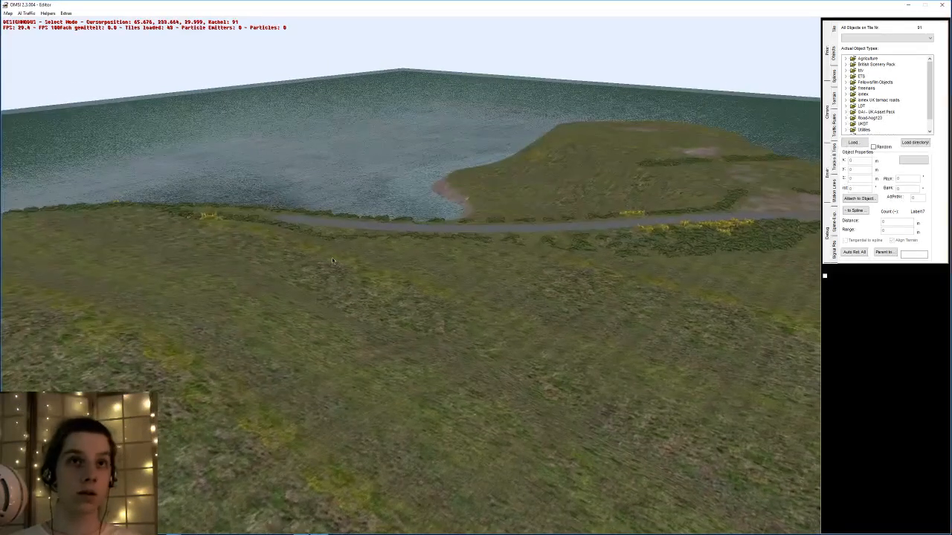
pyautogui.moveTo(637, 215); pyautogui.dragTo(538, 279, button='middle')
pyautogui.scroll(-1, 508, 304)
pyautogui.scroll(-2, 511, 318)
pyautogui.scroll(-2, 490, 282)
pyautogui.scroll(-3, 479, 260)
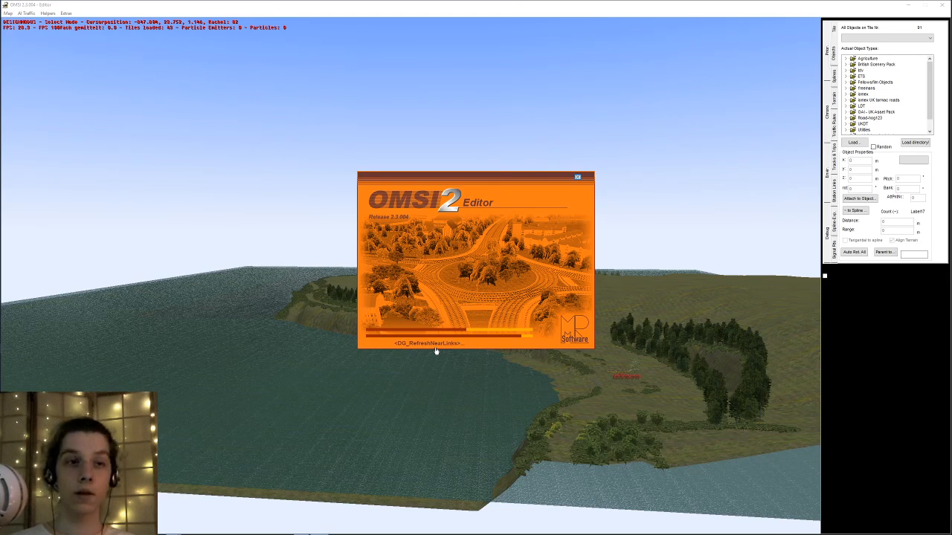
pyautogui.scroll(-4, 436, 352)
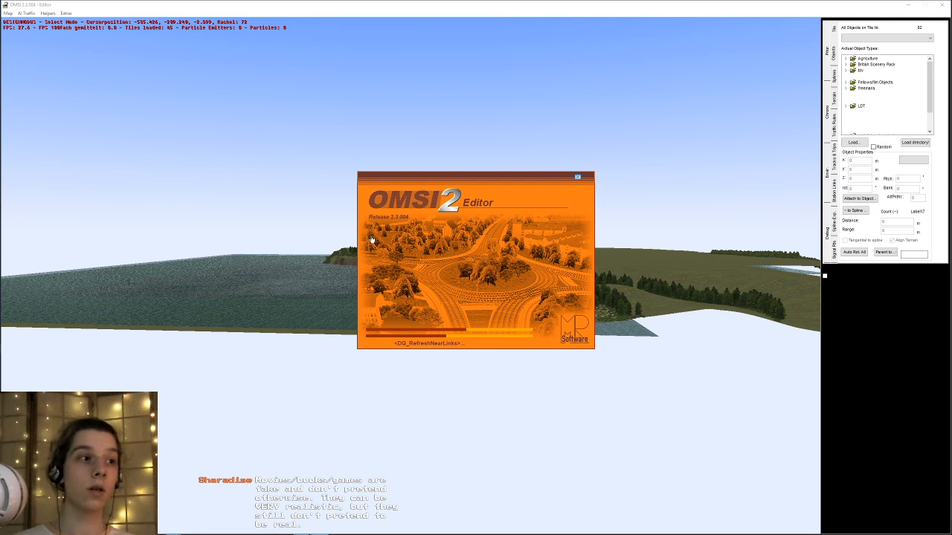
pyautogui.moveTo(364, 210); pyautogui.dragTo(405, 331, button='middle')
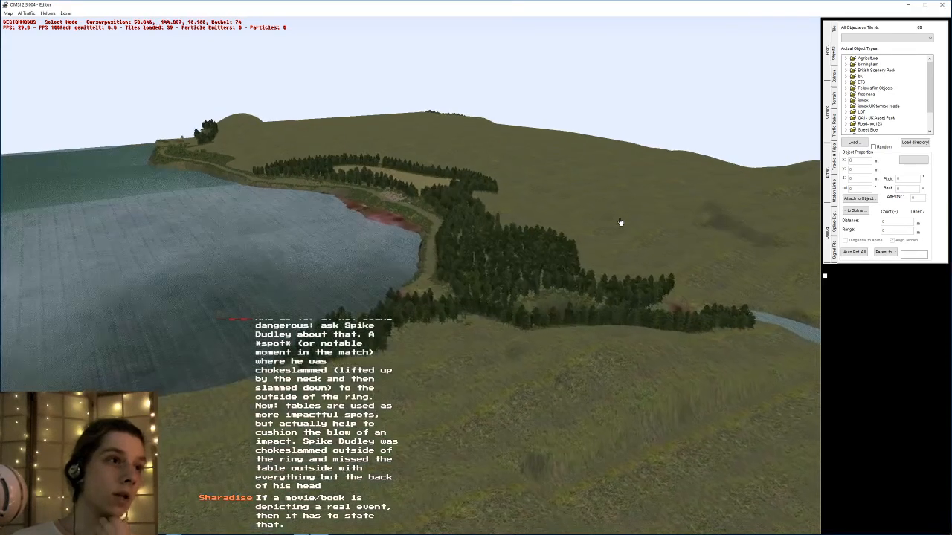
# - Examine the rocky headland beside the river-mouth bridge as a possible lighthouse site
pyautogui.moveTo(560, 220); pyautogui.dragTo(556, 309, button='right')
pyautogui.moveTo(557, 309); pyautogui.dragTo(667, 306, button='middle')
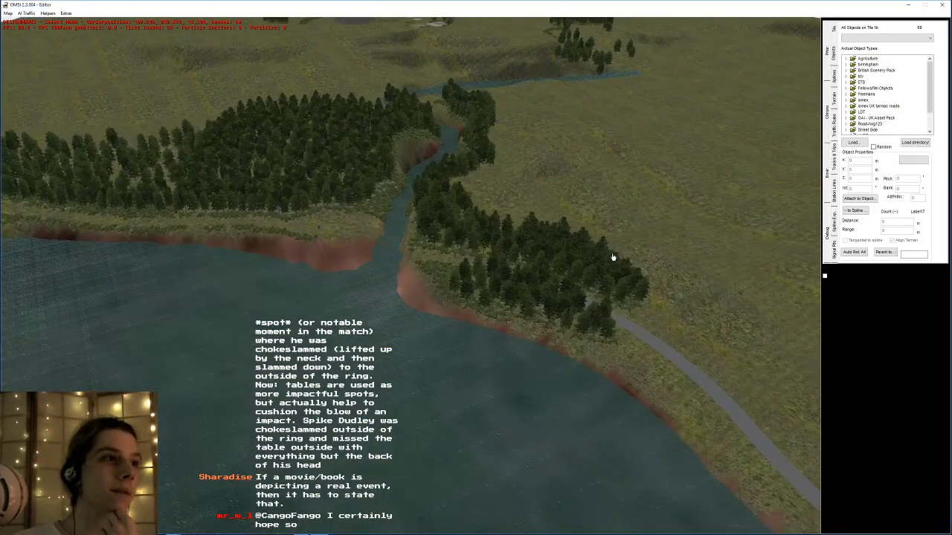
pyautogui.moveTo(612, 257); pyautogui.dragTo(468, 352, button='right')
pyautogui.moveTo(481, 304); pyautogui.dragTo(489, 303, button='middle')
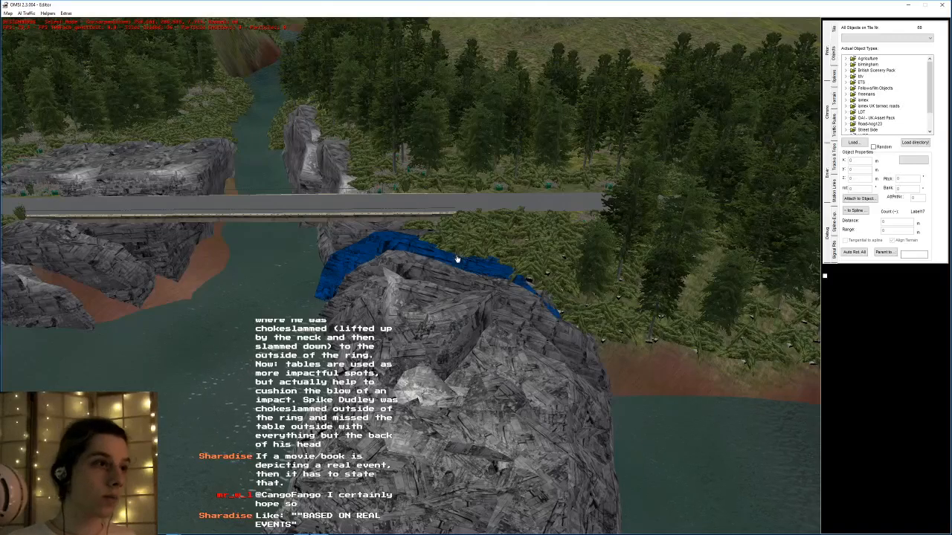
pyautogui.moveTo(261, 452); pyautogui.dragTo(316, 417)
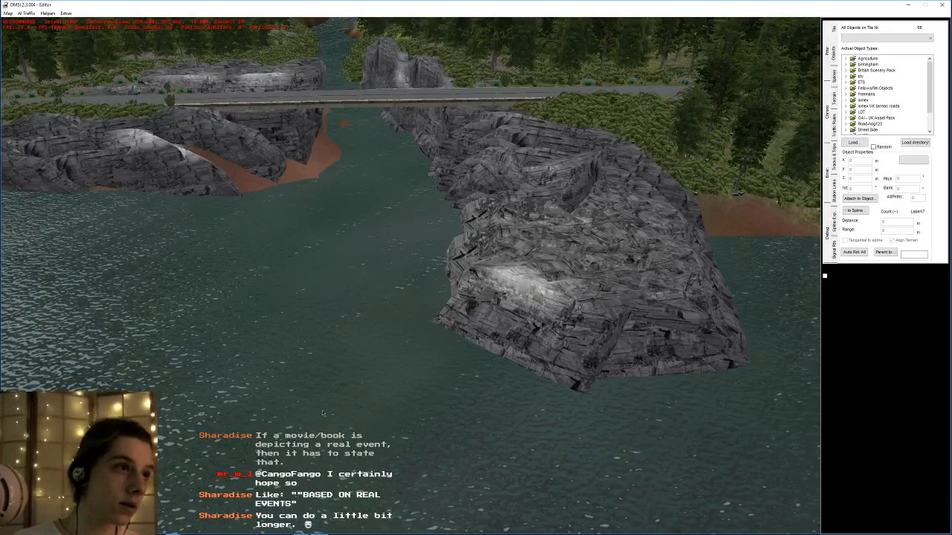
pyautogui.moveTo(323, 412); pyautogui.dragTo(333, 411, button='middle')
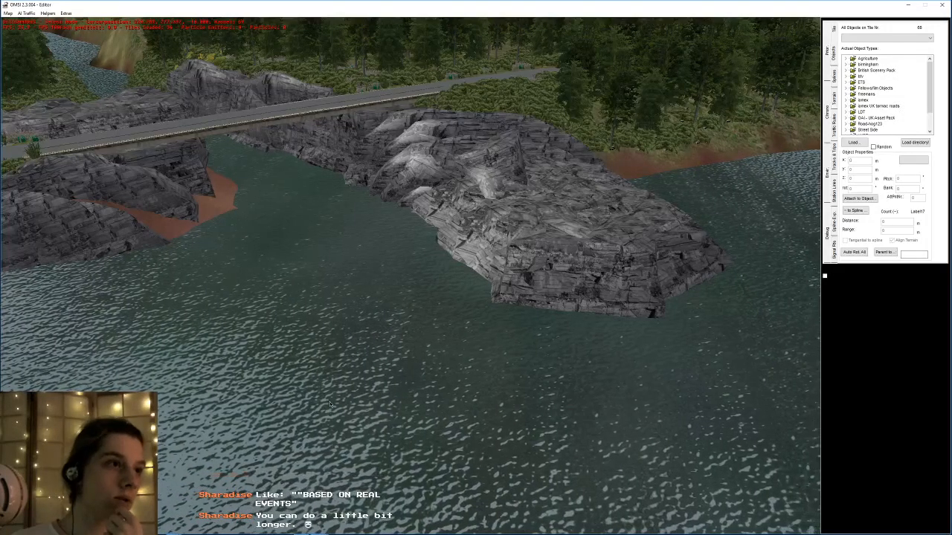
pyautogui.moveTo(330, 403); pyautogui.dragTo(325, 444, button='middle')
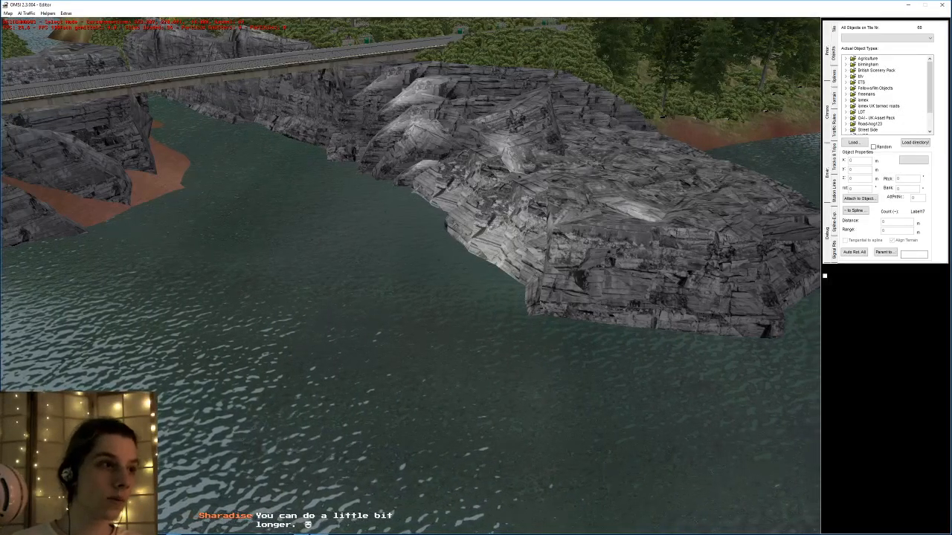
pyautogui.click(585, 313)
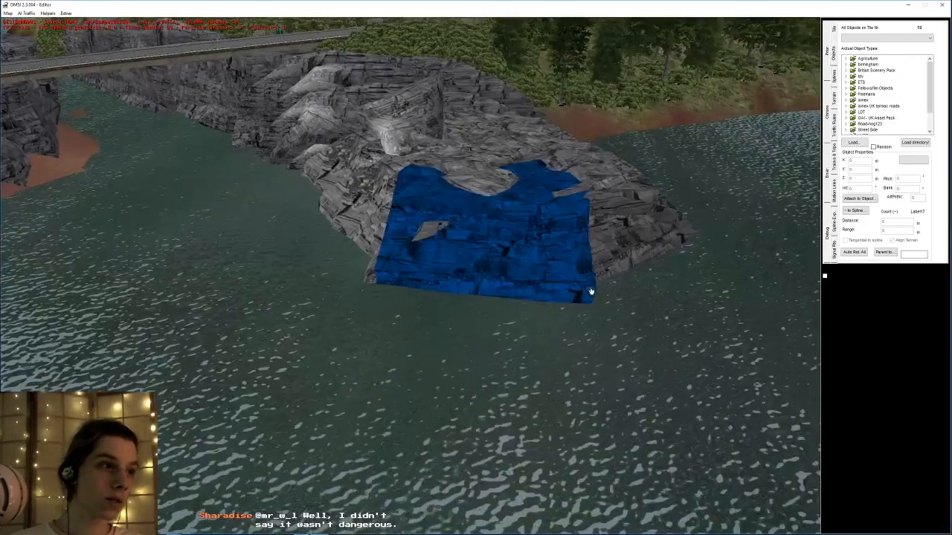
pyautogui.click(591, 290)
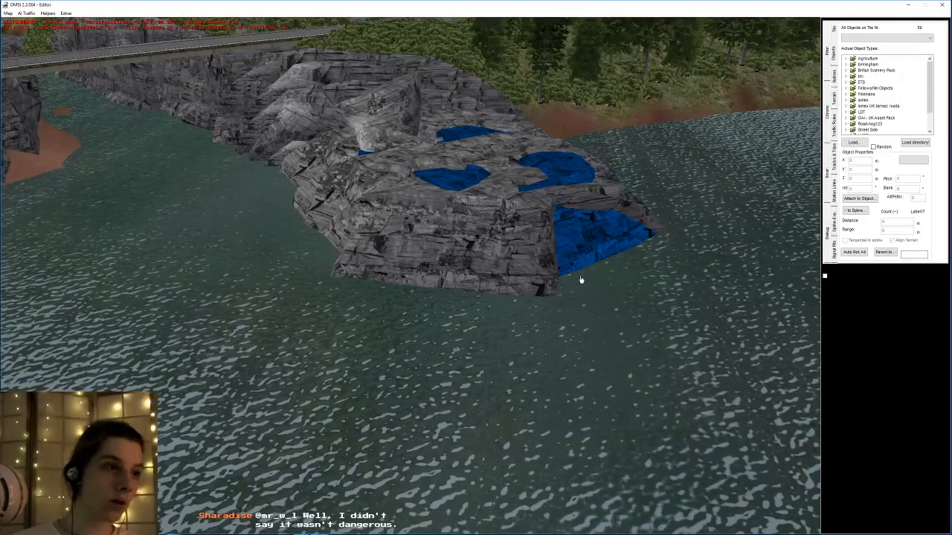
pyautogui.click(381, 246)
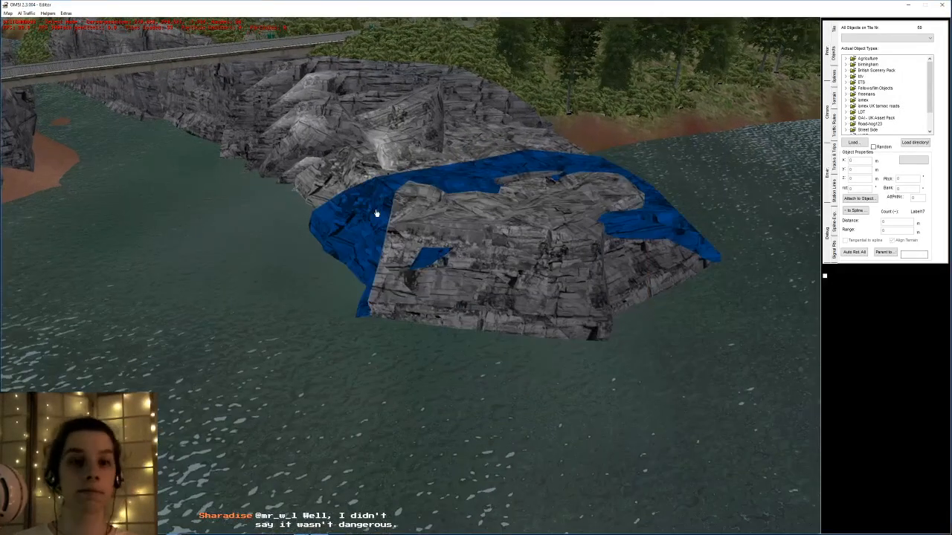
pyautogui.click(394, 236)
pyautogui.moveTo(394, 236)
pyautogui.mouseDown(button='middle')
pyautogui.moveTo(379, 248)
pyautogui.moveTo(379, 258)
pyautogui.moveTo(392, 253)
pyautogui.mouseUp(button='middle')
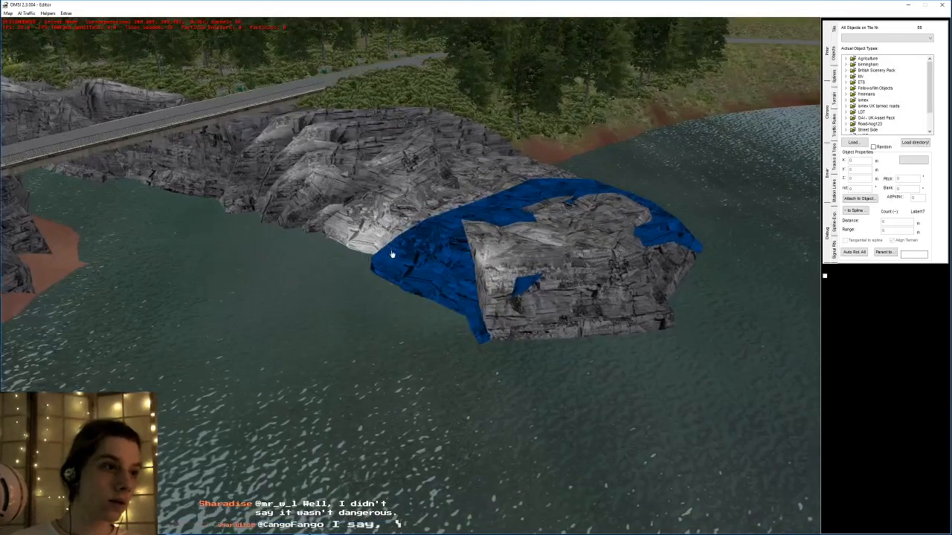
pyautogui.moveTo(388, 260); pyautogui.dragTo(388, 303, button='right')
pyautogui.moveTo(384, 295); pyautogui.dragTo(385, 262, button='middle')
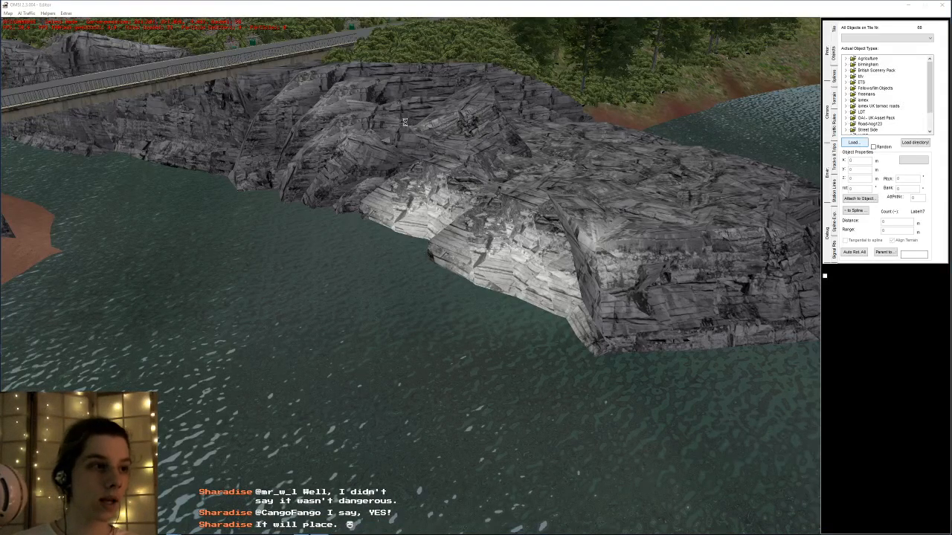
# - Load ldt_lighthouse.sco from the LDT_Lighthouse scenery folder and place it in the water beside the rocky headland
pyautogui.click(853, 142)
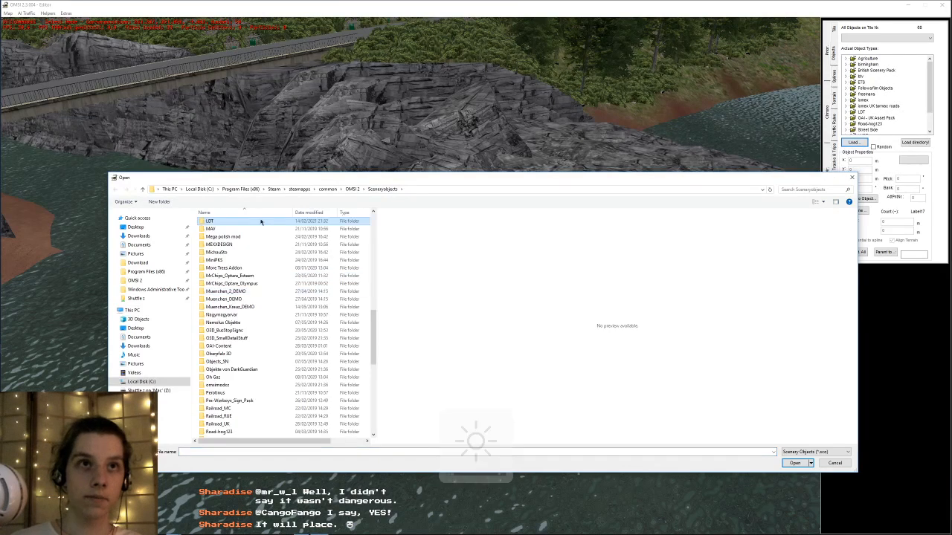
pyautogui.doubleClick(261, 221)
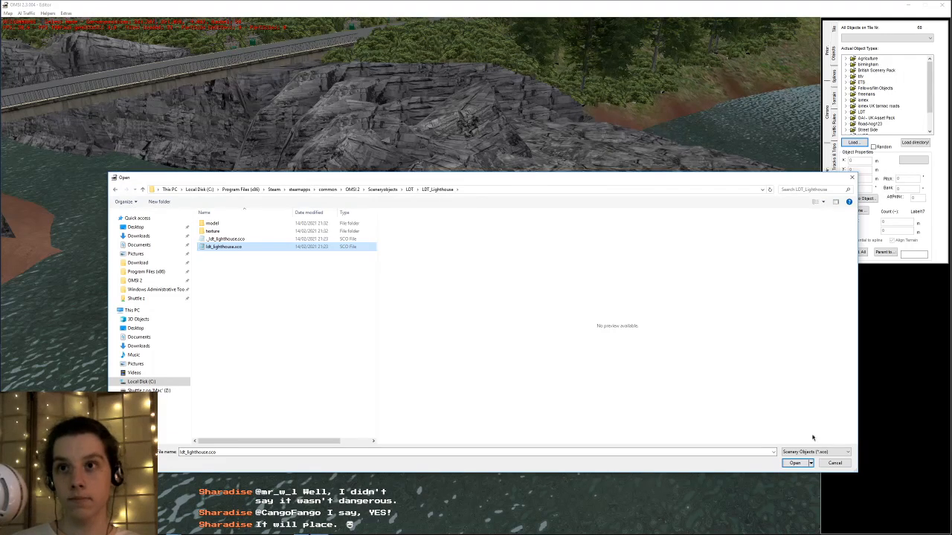
pyautogui.click(790, 464)
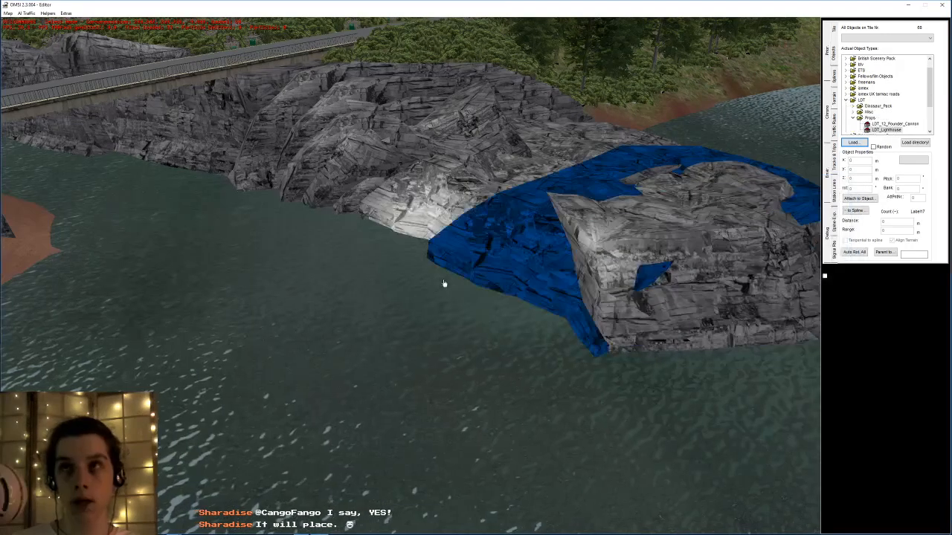
pyautogui.click(388, 335)
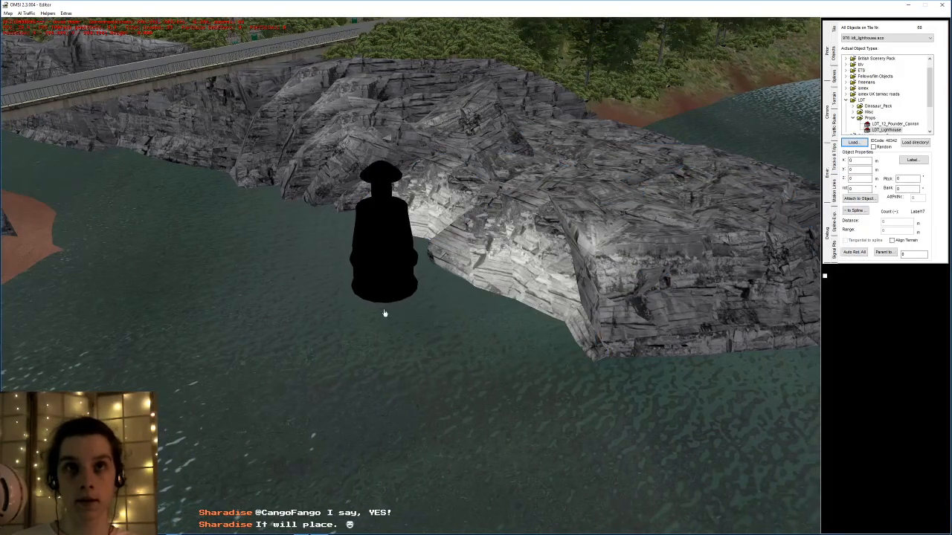
# - Select the placed lighthouse, set its Z height to 5 m, and inspect its base against the water
pyautogui.moveTo(381, 244); pyautogui.dragTo(366, 277)
pyautogui.moveTo(309, 332); pyautogui.dragTo(336, 313, button='middle')
pyautogui.click(385, 233)
pyautogui.moveTo(387, 234); pyautogui.dragTo(417, 365, button='middle')
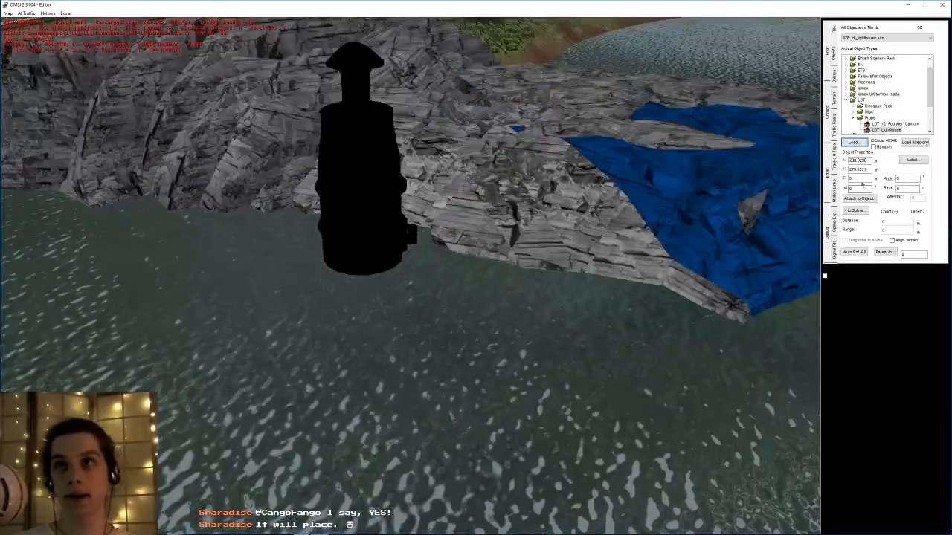
pyautogui.moveTo(859, 179); pyautogui.dragTo(711, 144)
pyautogui.write('5')
pyautogui.press('Return')
pyautogui.moveTo(560, 162); pyautogui.dragTo(596, 242, button='middle')
pyautogui.moveTo(524, 185); pyautogui.dragTo(532, 292, button='middle')
pyautogui.click(532, 293)
pyautogui.click(664, 162)
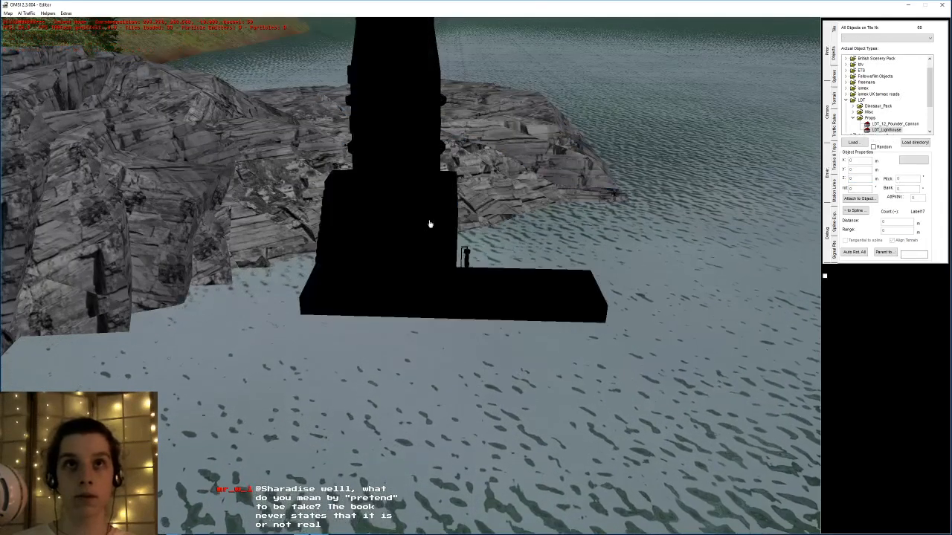
# - Inspect the placed lighthouse and its base against the headland from the water, the shore side and above
pyautogui.moveTo(676, 153)
pyautogui.mouseDown(button='middle')
pyautogui.moveTo(686, 152)
pyautogui.moveTo(707, 105)
pyautogui.moveTo(655, 102)
pyautogui.moveTo(667, 160)
pyautogui.mouseUp(button='middle')
pyautogui.press('XF86MonBrightnessUp')
pyautogui.moveTo(669, 162); pyautogui.dragTo(678, 119, button='right')
pyautogui.moveTo(678, 119)
pyautogui.mouseDown(button='middle')
pyautogui.moveTo(707, 126)
pyautogui.moveTo(666, 115)
pyautogui.mouseUp(button='middle')
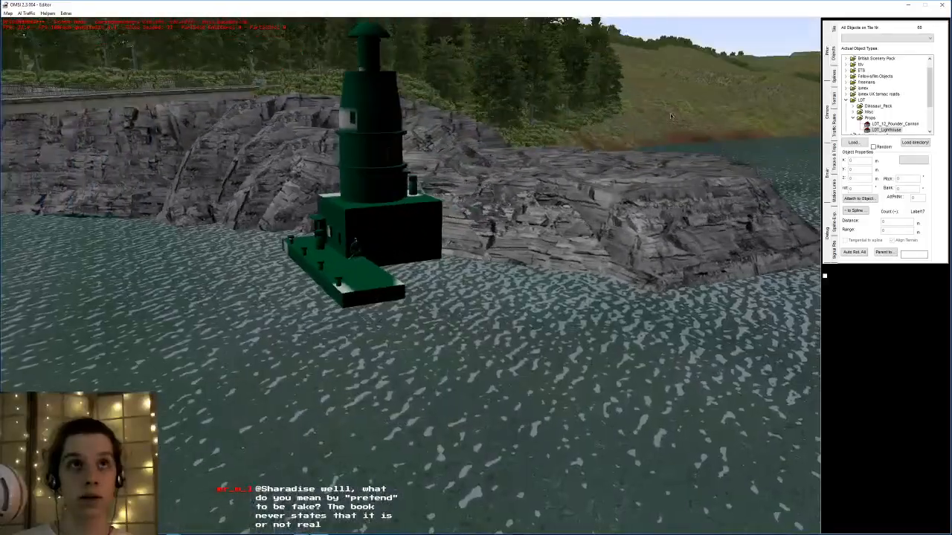
pyautogui.moveTo(145, 109); pyautogui.dragTo(372, 266)
pyautogui.moveTo(372, 267); pyautogui.dragTo(378, 322, button='right')
pyautogui.moveTo(379, 323); pyautogui.dragTo(365, 314, button='middle')
pyautogui.moveTo(365, 314); pyautogui.dragTo(442, 301, button='right')
pyautogui.moveTo(485, 224); pyautogui.dragTo(383, 1, button='right')
pyautogui.moveTo(426, 491); pyautogui.dragTo(439, 27)
pyautogui.moveTo(462, 405); pyautogui.dragTo(456, 444, button='middle')
pyautogui.moveTo(457, 444); pyautogui.dragTo(456, 233, button='right')
pyautogui.moveTo(455, 232); pyautogui.dragTo(547, 453, button='middle')
# - Move the lighthouse closer against the headland, turned to about 240°, and set its Z height to 10 m
pyautogui.click(420, 268)
pyautogui.moveTo(429, 262); pyautogui.dragTo(383, 220)
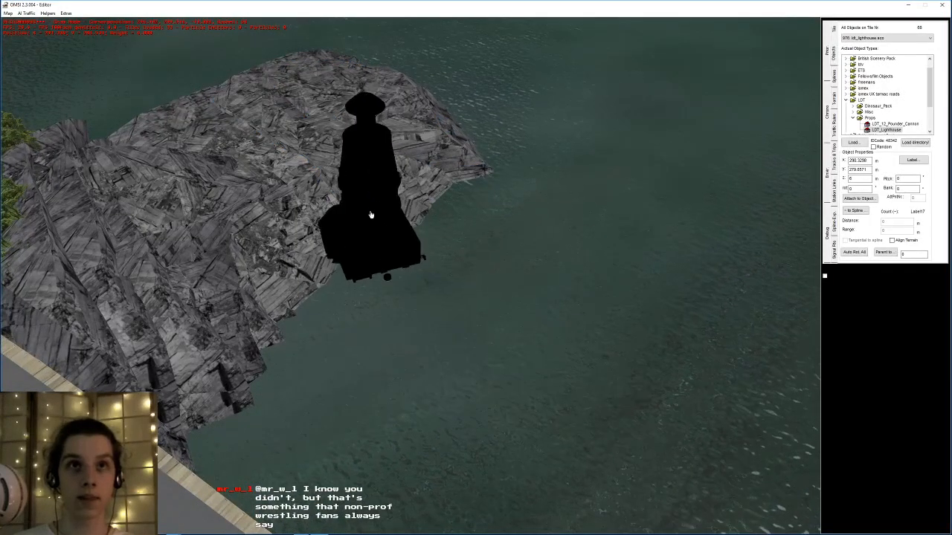
pyautogui.click(428, 242)
pyautogui.moveTo(422, 234); pyautogui.dragTo(476, 204, button='middle')
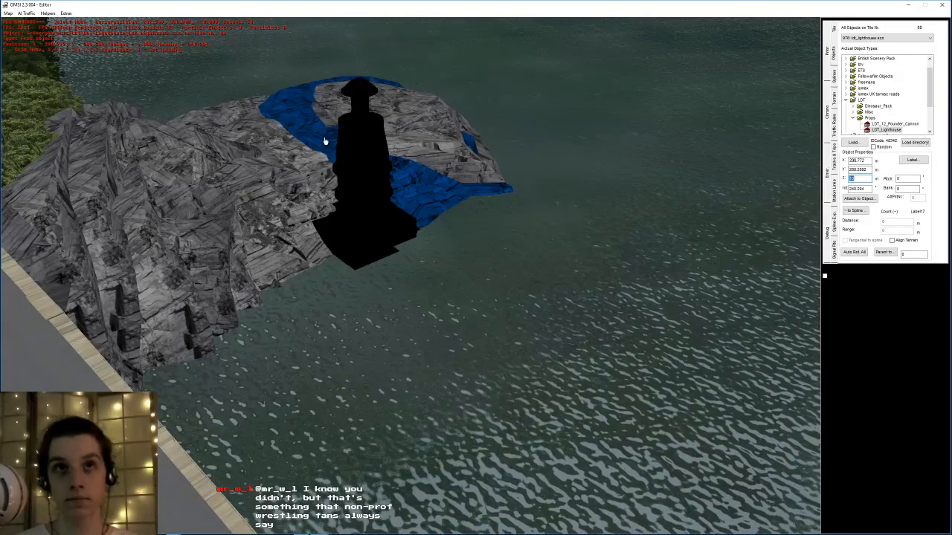
pyautogui.moveTo(342, 170); pyautogui.dragTo(283, 157, button='middle')
pyautogui.moveTo(292, 217); pyautogui.dragTo(221, 273, button='middle')
# - Rotate the lighthouse on its spot beside the headland to a heading of about 277°
pyautogui.press('r')
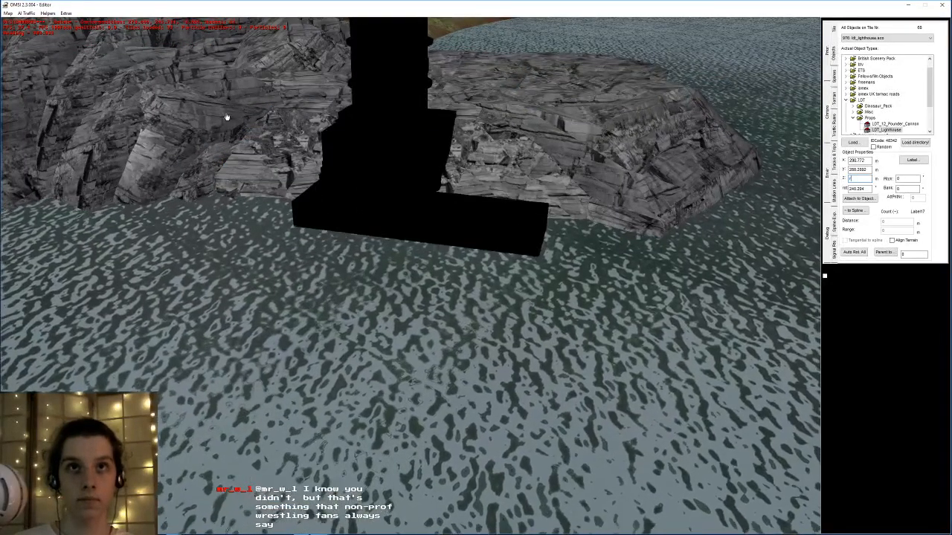
pyautogui.click(213, 168)
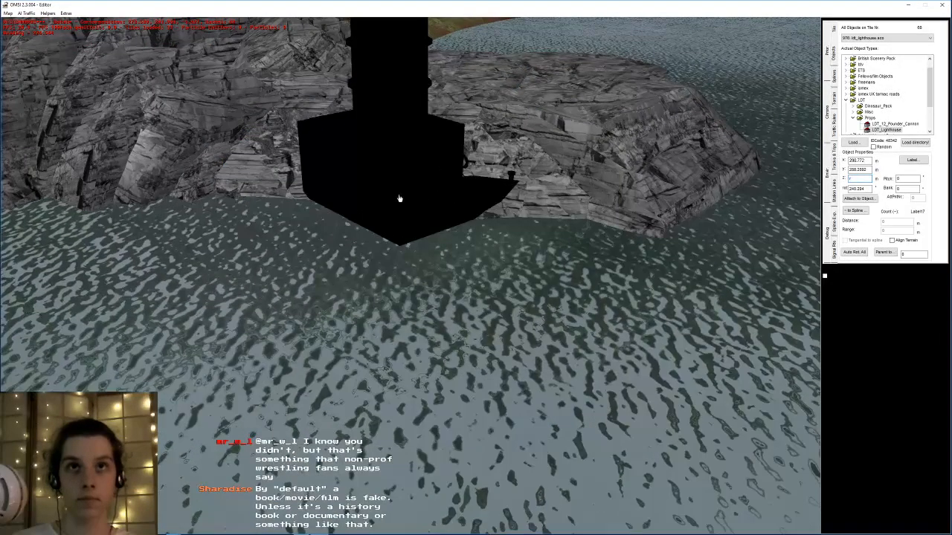
pyautogui.press('q')
pyautogui.moveTo(463, 203); pyautogui.dragTo(606, 248, button='middle')
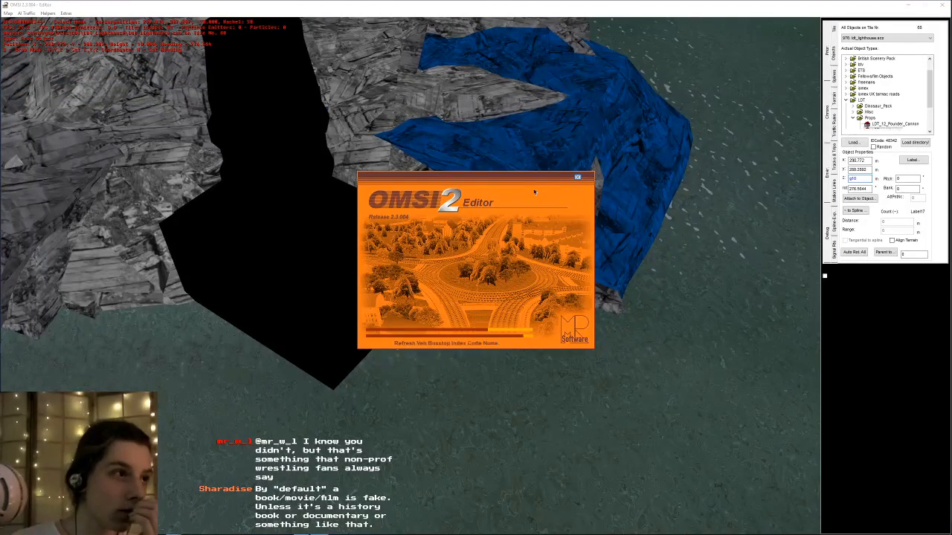
pyautogui.moveTo(533, 192); pyautogui.dragTo(509, 233, button='middle')
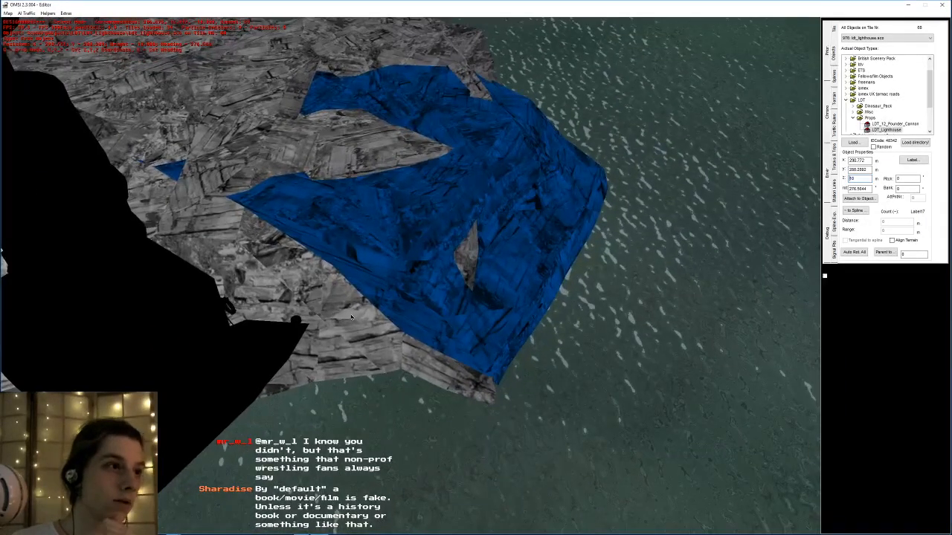
pyautogui.moveTo(191, 421); pyautogui.dragTo(290, 357, button='right')
pyautogui.moveTo(291, 357); pyautogui.dragTo(370, 368, button='middle')
pyautogui.click(484, 418)
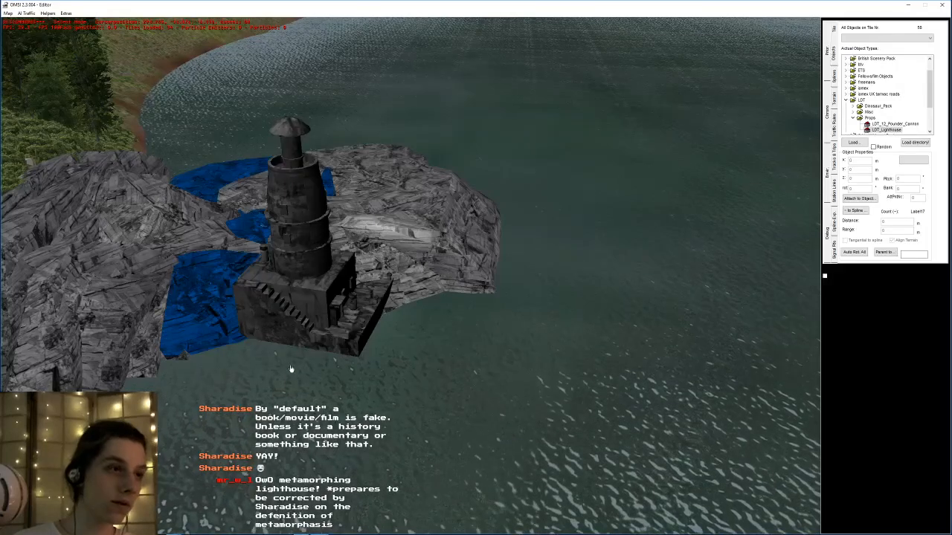
# - Move the lighthouse to the outer tip of the headland, with its platform standing over the water
pyautogui.click(314, 326)
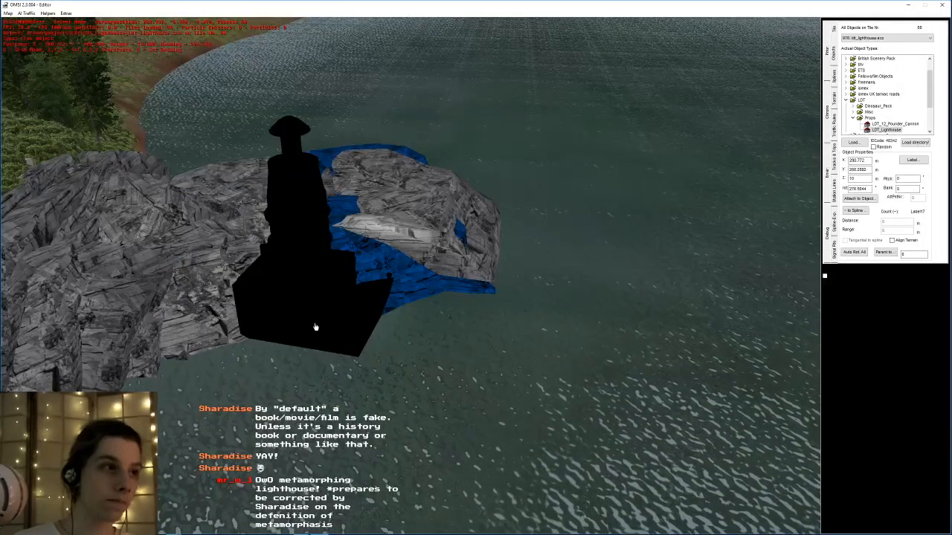
pyautogui.moveTo(304, 325); pyautogui.dragTo(294, 328, button='middle')
pyautogui.press('g')
pyautogui.moveTo(293, 328); pyautogui.dragTo(402, 238)
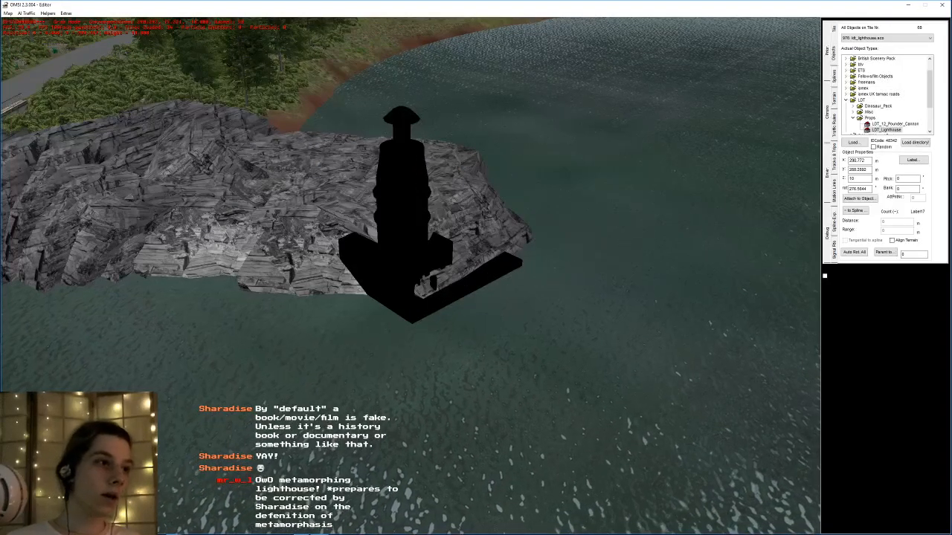
pyautogui.moveTo(402, 238); pyautogui.dragTo(384, 216)
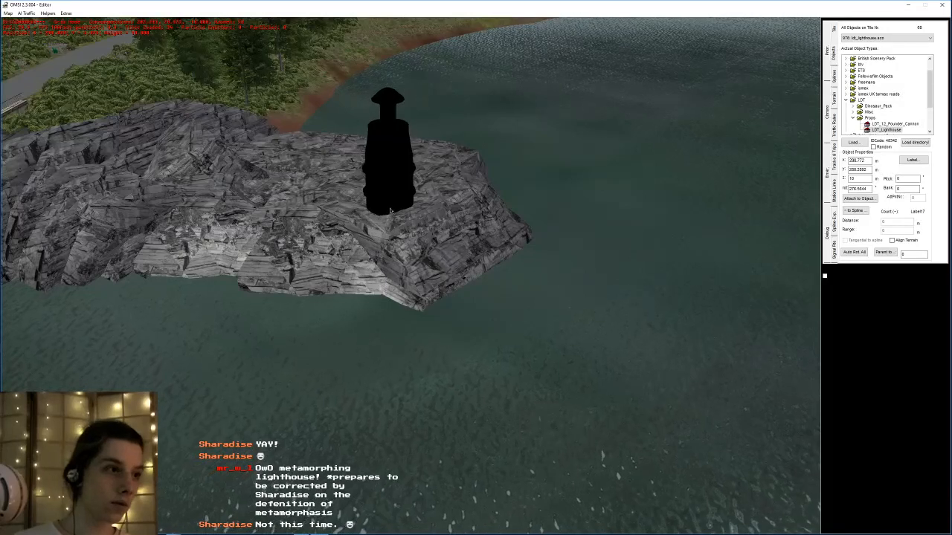
pyautogui.moveTo(388, 228); pyautogui.dragTo(390, 228)
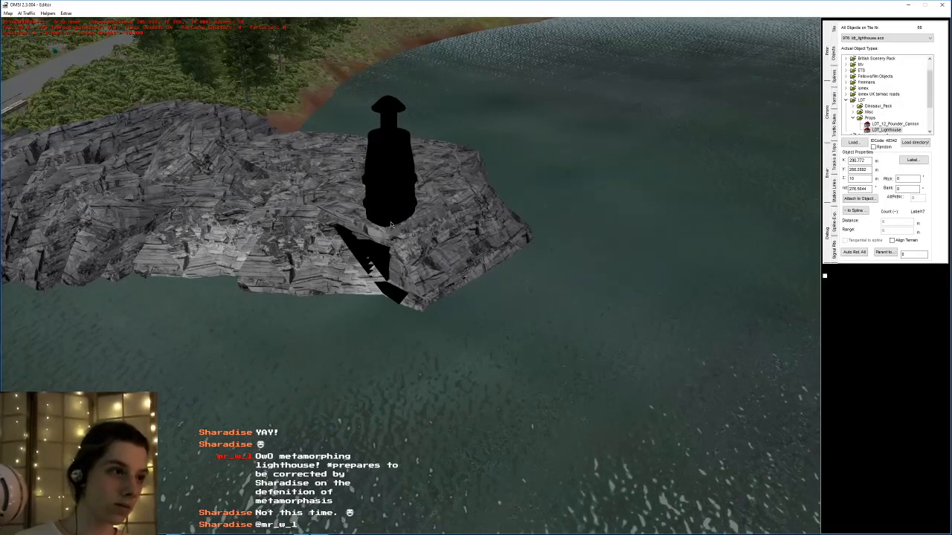
pyautogui.moveTo(401, 227); pyautogui.dragTo(452, 255)
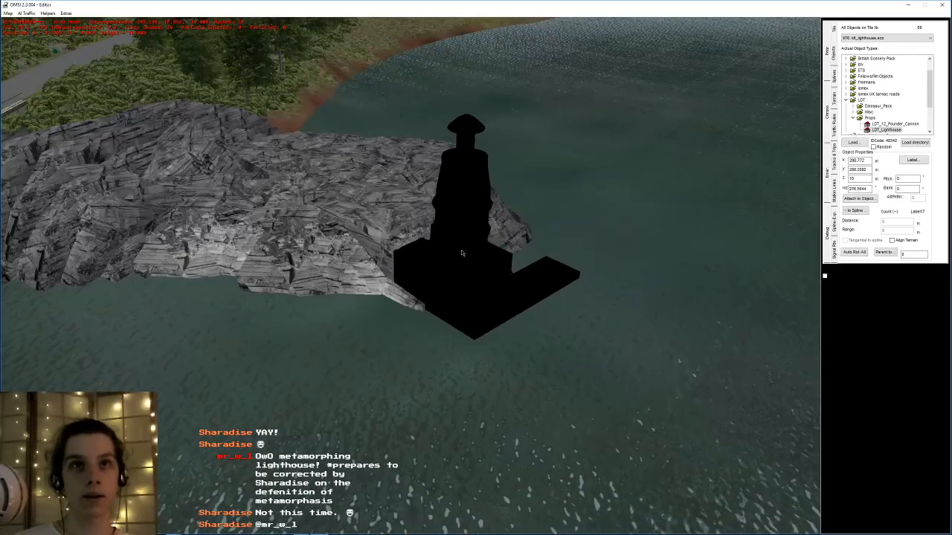
pyautogui.click(469, 242)
# - Set the lighthouse's Z height to 11 m and inspect its platform and base above the water
pyautogui.moveTo(469, 242); pyautogui.dragTo(448, 275, button='middle')
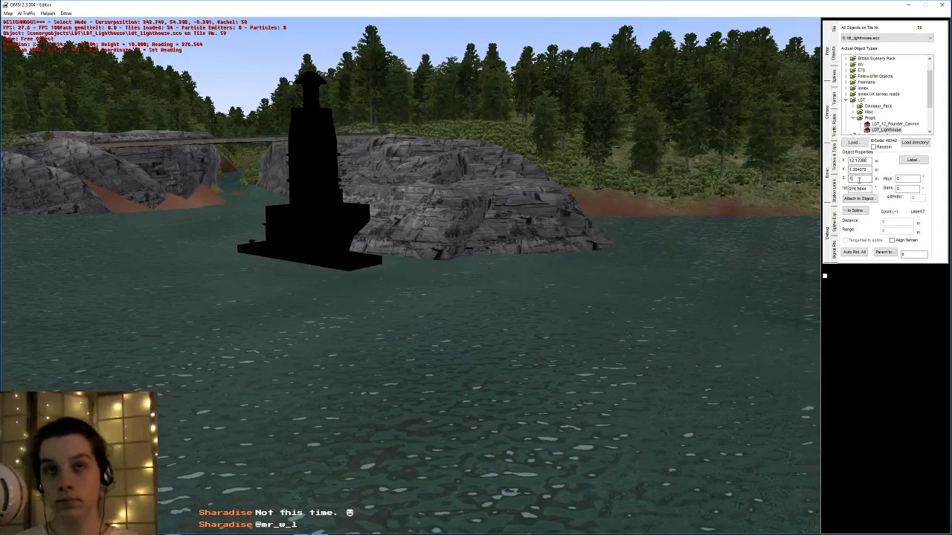
pyautogui.moveTo(455, 249); pyautogui.dragTo(568, 321, button='middle')
pyautogui.click(607, 242)
pyautogui.moveTo(569, 321); pyautogui.dragTo(589, 259, button='right')
pyautogui.moveTo(590, 259); pyautogui.dragTo(621, 248, button='middle')
pyautogui.moveTo(621, 248); pyautogui.dragTo(623, 210, button='right')
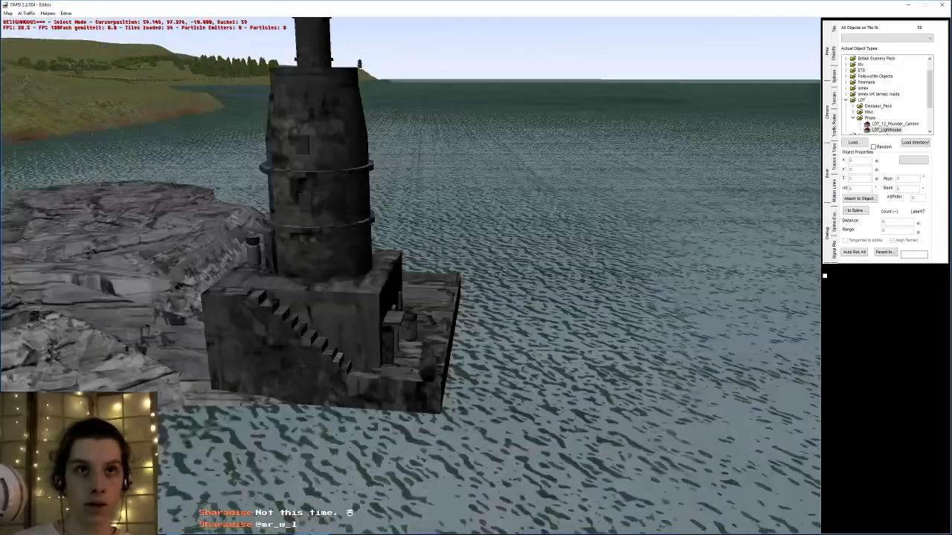
pyautogui.moveTo(623, 210); pyautogui.dragTo(610, 208, button='middle')
pyautogui.moveTo(610, 209); pyautogui.dragTo(617, 226, button='right')
pyautogui.moveTo(618, 225); pyautogui.dragTo(624, 226, button='middle')
pyautogui.moveTo(624, 226); pyautogui.dragTo(615, 324, button='right')
# - Survey the coast from the lighthouse past the hedged fields to the rocky hill beside the inland road
pyautogui.moveTo(646, 241); pyautogui.dragTo(660, 239, button='middle')
pyautogui.moveTo(660, 240); pyautogui.dragTo(658, 67, button='right')
pyautogui.moveTo(658, 67); pyautogui.dragTo(515, 336, button='middle')
pyautogui.moveTo(387, 402); pyautogui.dragTo(575, 418, button='middle')
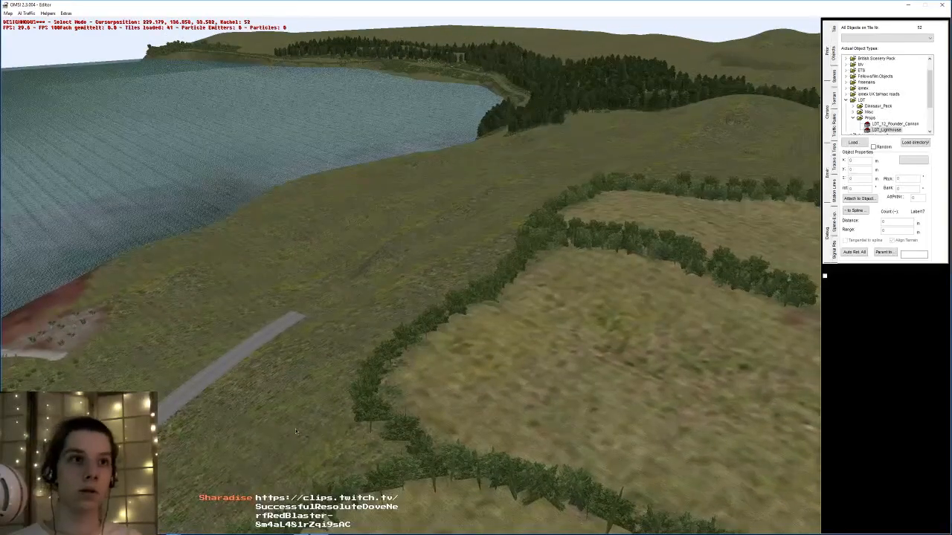
pyautogui.press('Down')
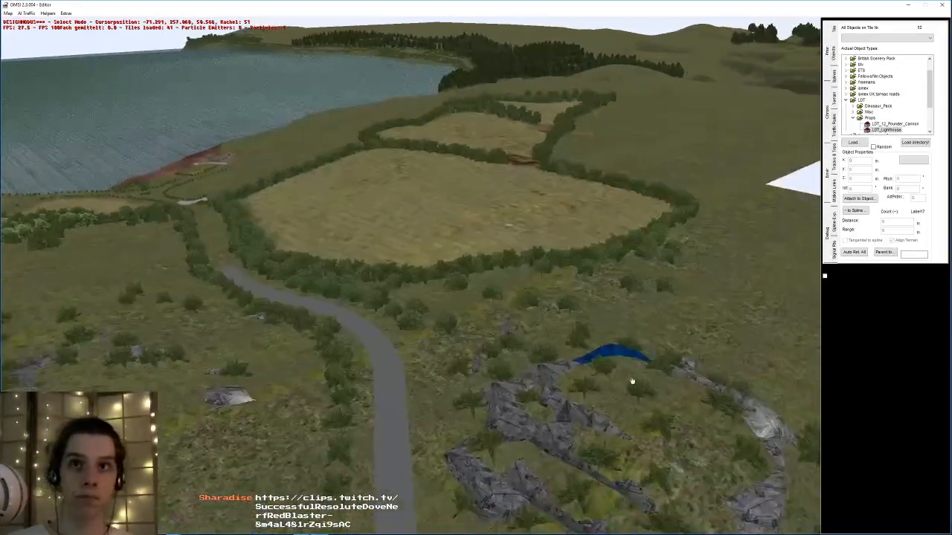
pyautogui.moveTo(632, 381); pyautogui.dragTo(582, 353)
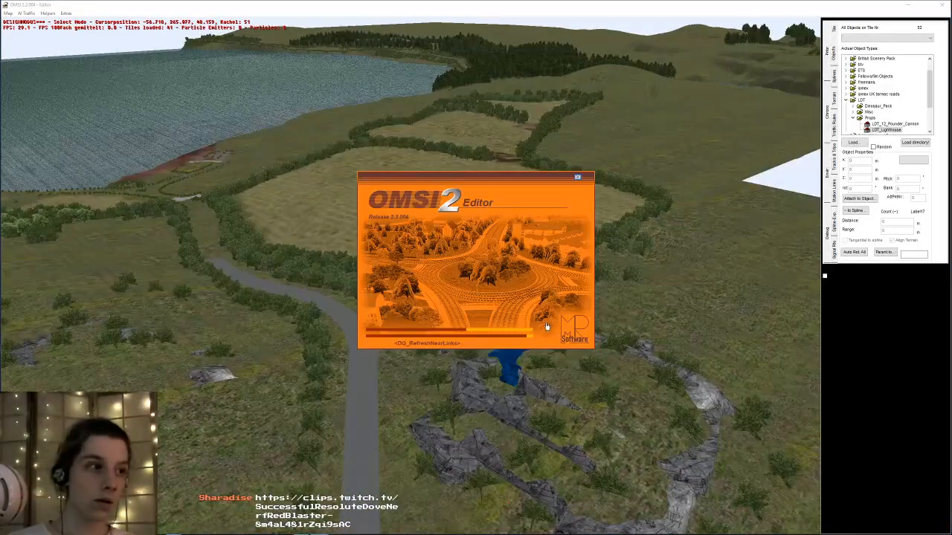
pyautogui.scroll(5, 543, 373)
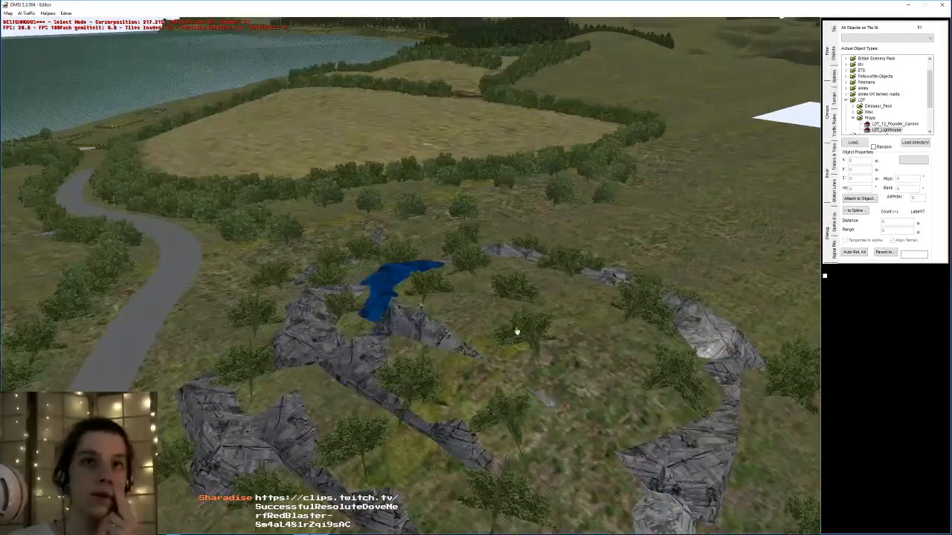
pyautogui.scroll(5, 516, 447)
# - Duplicate the man01 figure on the rocky hill and place the copy on the grass towards the hedged field
pyautogui.click(472, 456)
pyautogui.scroll(-3, 409, 126)
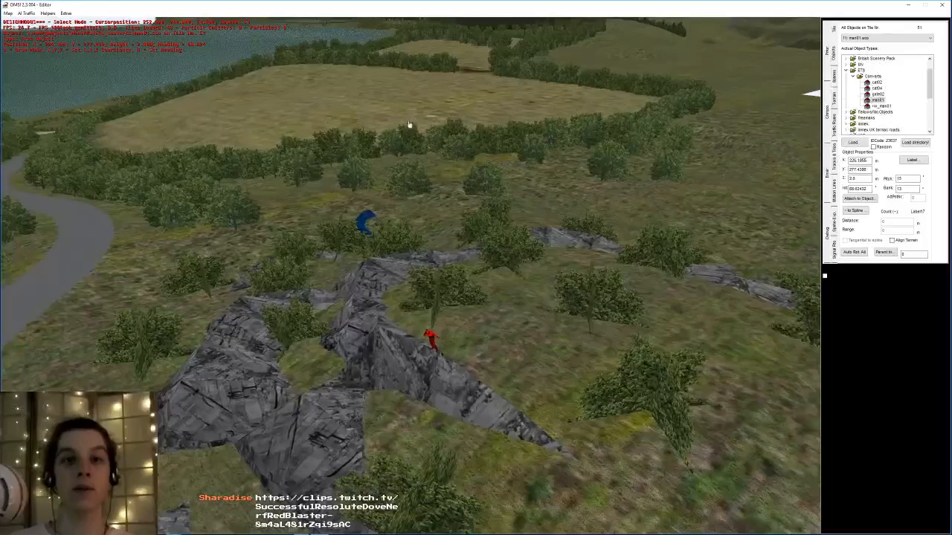
pyautogui.moveTo(424, 157); pyautogui.dragTo(385, 280, button='middle')
pyautogui.hotkey('ctrl', 'v')
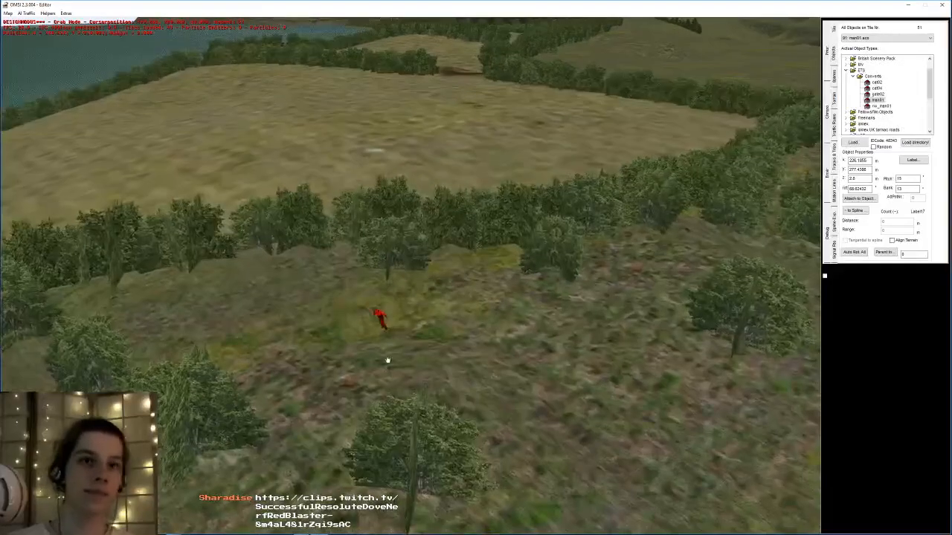
pyautogui.moveTo(400, 82); pyautogui.dragTo(395, 115, button='middle')
pyautogui.scroll(-4, 402, 107)
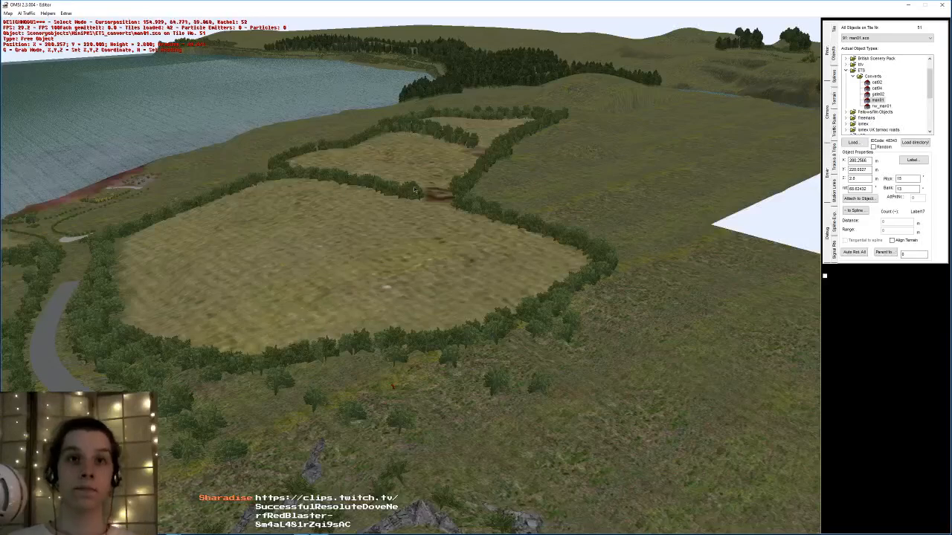
# - Return along the wooded coast road to the headland and examine the lighthouse platform up close
pyautogui.moveTo(414, 191); pyautogui.dragTo(418, 429, button='middle')
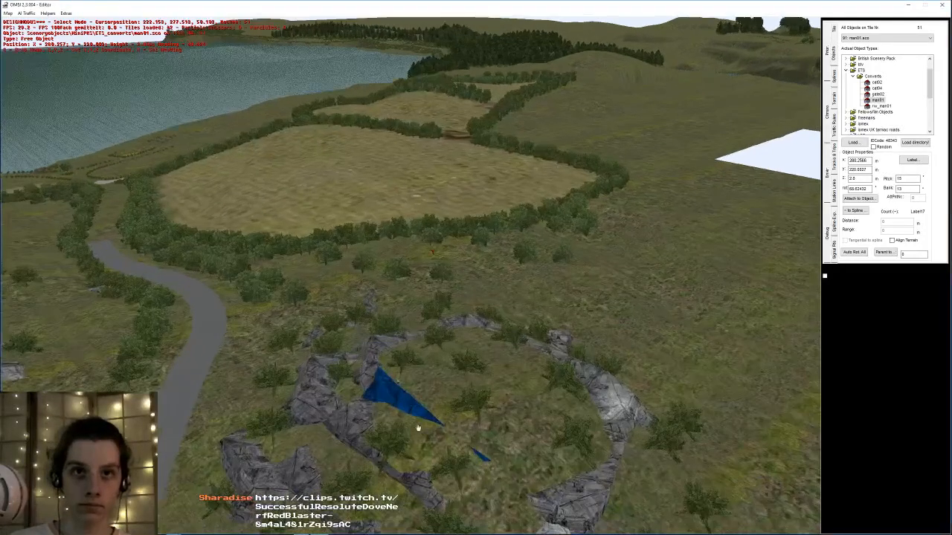
pyautogui.moveTo(418, 429); pyautogui.dragTo(423, 463, button='right')
pyautogui.moveTo(422, 463); pyautogui.dragTo(429, 441, button='middle')
pyautogui.moveTo(438, 191); pyautogui.dragTo(453, 212, button='middle')
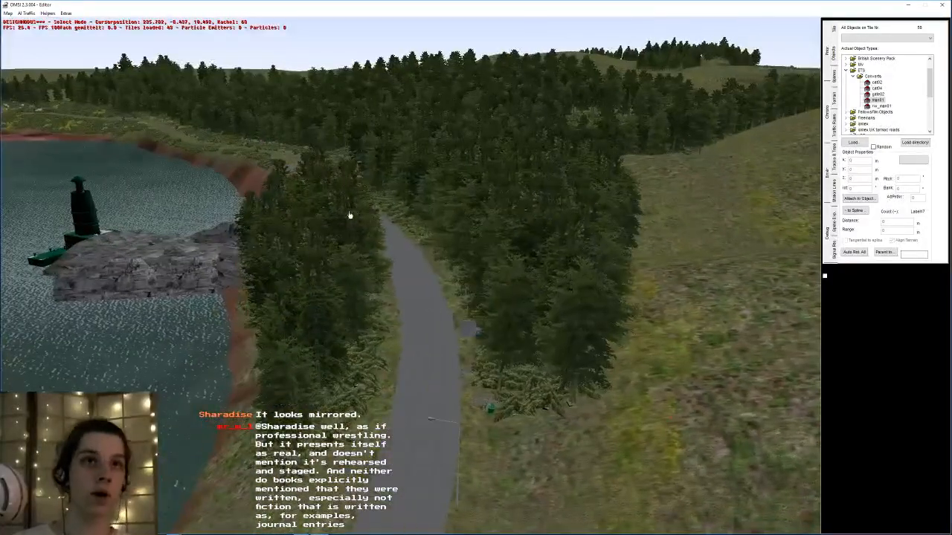
pyautogui.moveTo(308, 235); pyautogui.dragTo(397, 224, button='middle')
pyautogui.moveTo(395, 246); pyautogui.dragTo(382, 357, button='right')
pyautogui.moveTo(442, 213); pyautogui.dragTo(501, 204, button='middle')
pyautogui.moveTo(633, 281); pyautogui.dragTo(676, 280, button='middle')
pyautogui.moveTo(439, 431); pyautogui.dragTo(499, 437, button='middle')
pyautogui.moveTo(498, 437); pyautogui.dragTo(493, 506, button='right')
pyautogui.moveTo(493, 505); pyautogui.dragTo(436, 297)
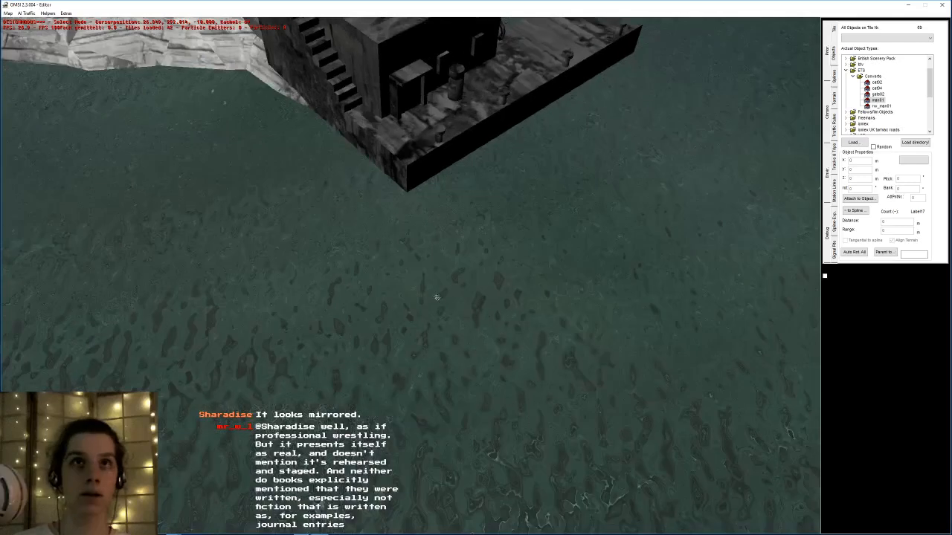
# - Try to place a man01 figure in the water beside the lighthouse at a Z height of 10 m
pyautogui.click(416, 243)
pyautogui.doubleClick(863, 178)
pyautogui.write('50')
pyautogui.press('Return')
pyautogui.write('10')
pyautogui.press('Return')
pyautogui.moveTo(648, 134); pyautogui.dragTo(476, 312, button='middle')
pyautogui.press('g')
pyautogui.moveTo(476, 312); pyautogui.dragTo(476, 357, button='right')
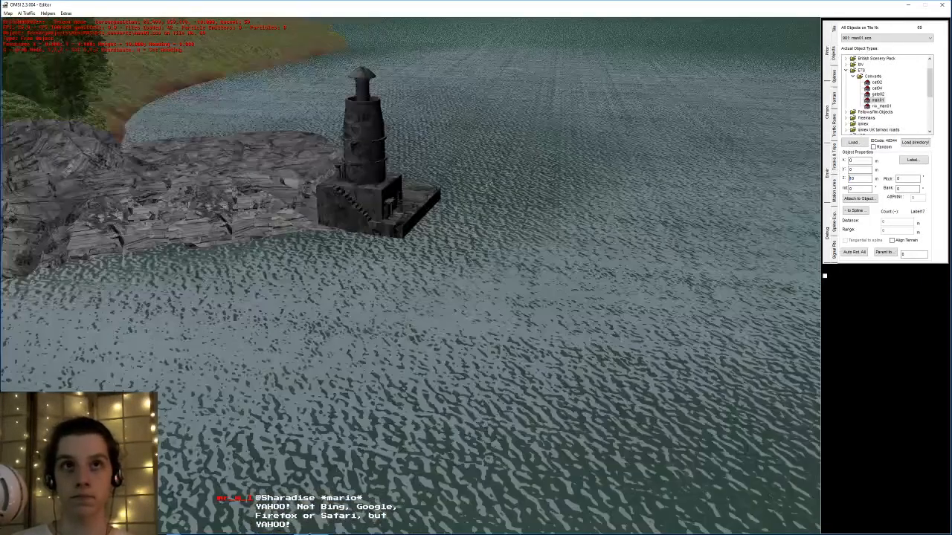
pyautogui.click(484, 331)
# - Place a man01 figure from the ETS Converts objects on the seabed against the rock below the lighthouse
pyautogui.moveTo(467, 184); pyautogui.dragTo(487, 384, button='middle')
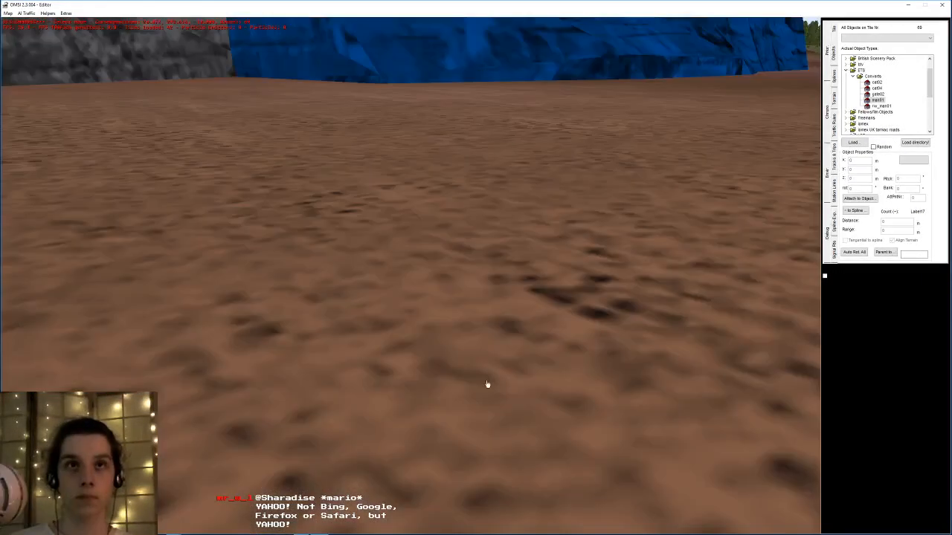
pyautogui.click(441, 205)
pyautogui.moveTo(441, 204); pyautogui.dragTo(436, 142, button='middle')
pyautogui.click(435, 142)
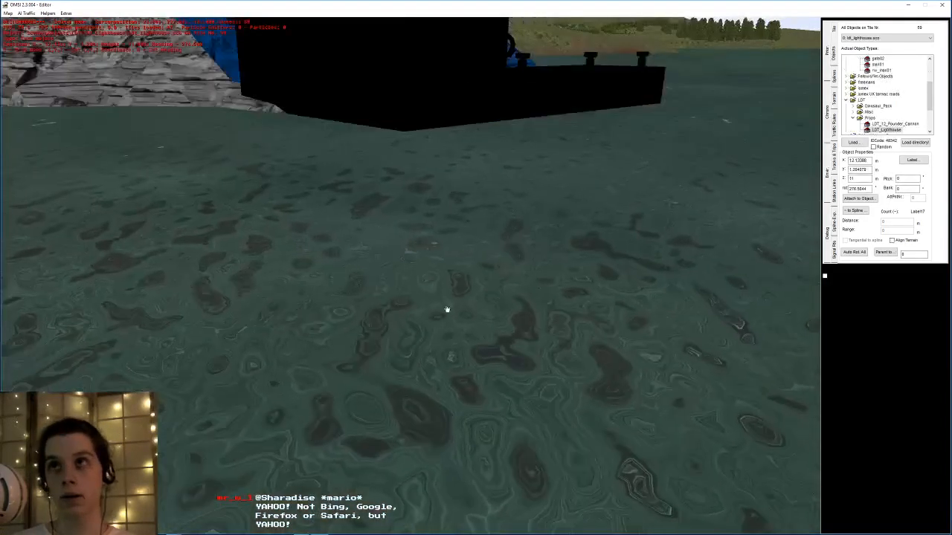
pyautogui.moveTo(446, 310); pyautogui.dragTo(562, 231, button='middle')
pyautogui.click(606, 346)
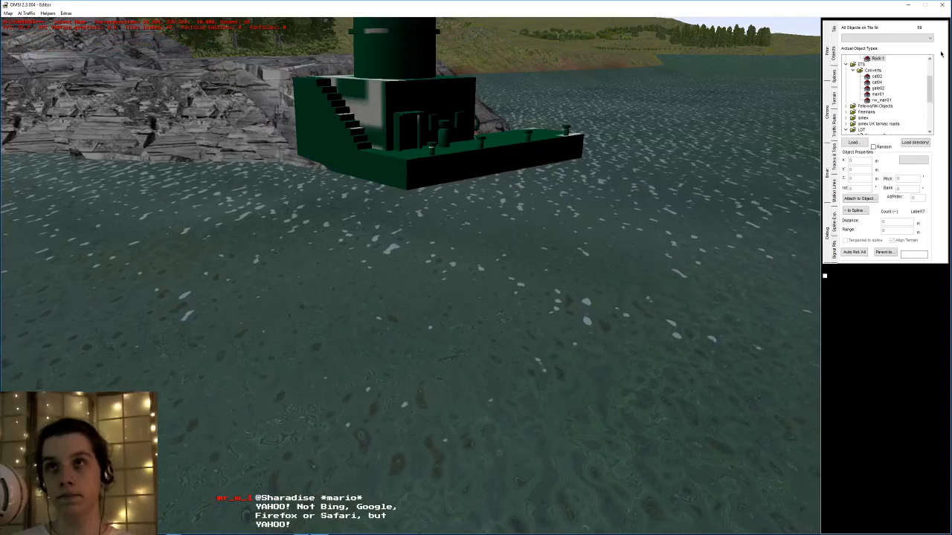
pyautogui.click(878, 95)
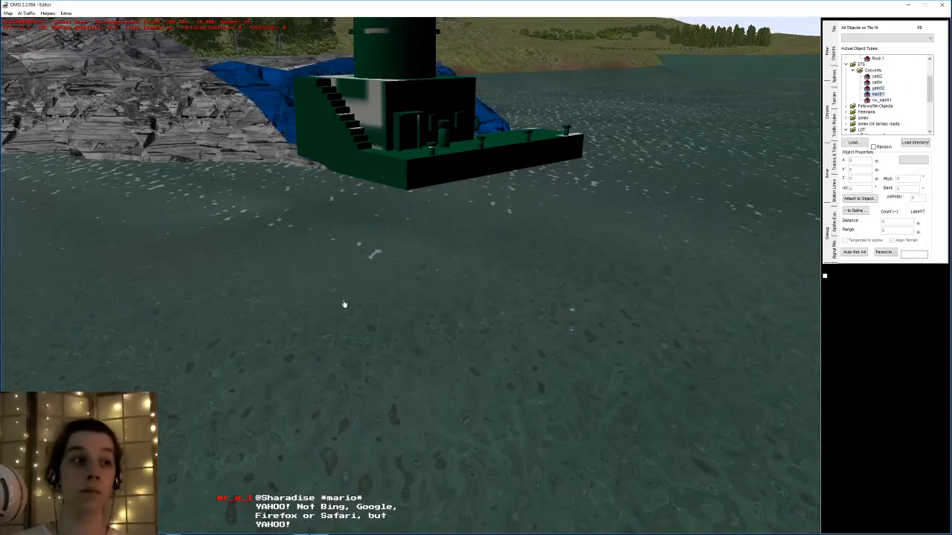
pyautogui.click(392, 345)
pyautogui.scroll(5, 393, 344)
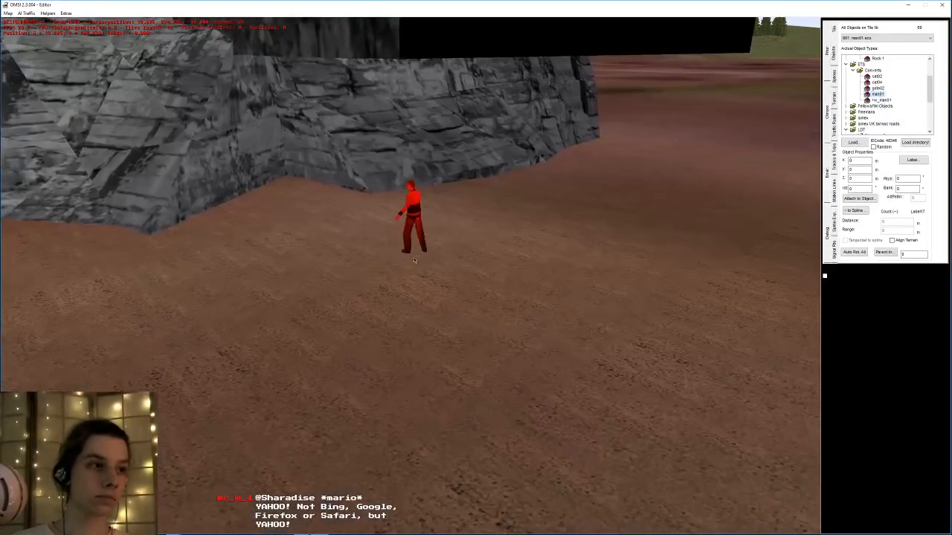
pyautogui.moveTo(407, 209); pyautogui.dragTo(390, 429, button='middle')
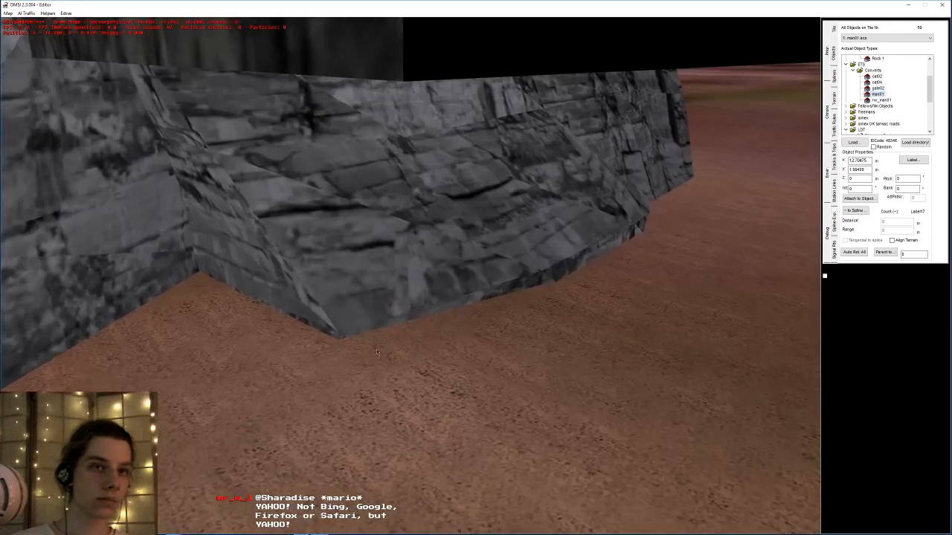
# - Set the man01 figure's Z height to 7 m to stand it on the platform at the lighthouse doorway
pyautogui.click(857, 181)
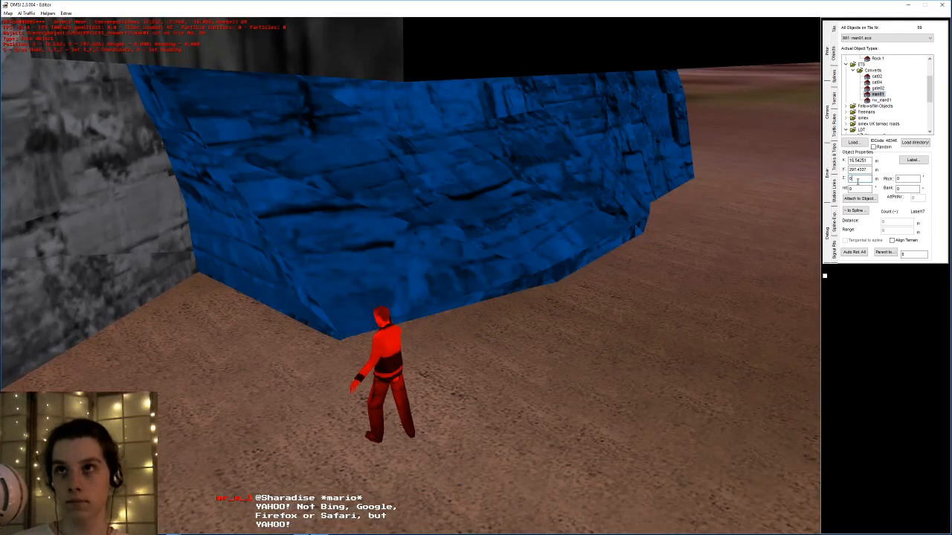
pyautogui.write('10')
pyautogui.moveTo(449, 369); pyautogui.dragTo(451, 178, button='right')
pyautogui.write('5')
pyautogui.press('Return')
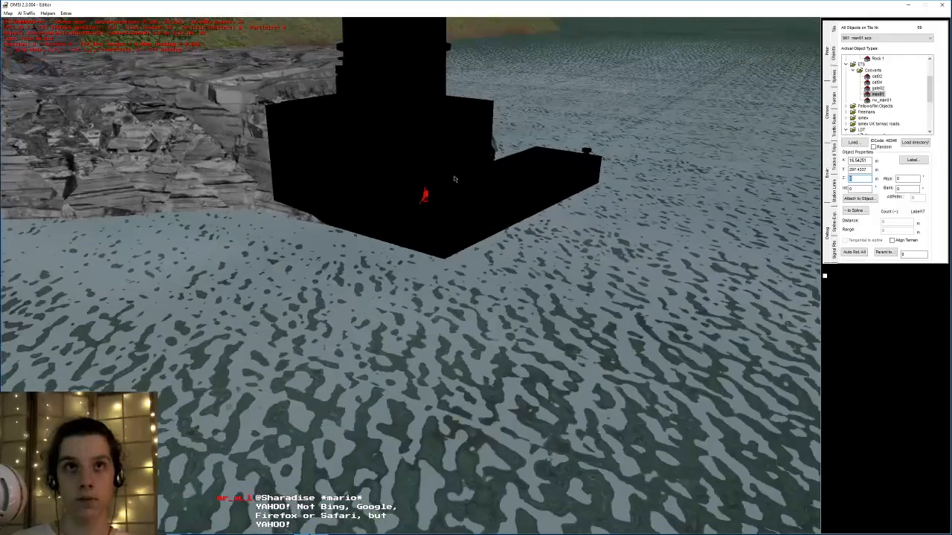
pyautogui.moveTo(453, 177); pyautogui.dragTo(680, 276, button='middle')
pyautogui.moveTo(679, 276); pyautogui.dragTo(660, 337, button='right')
pyautogui.write('7')
pyautogui.press('Return')
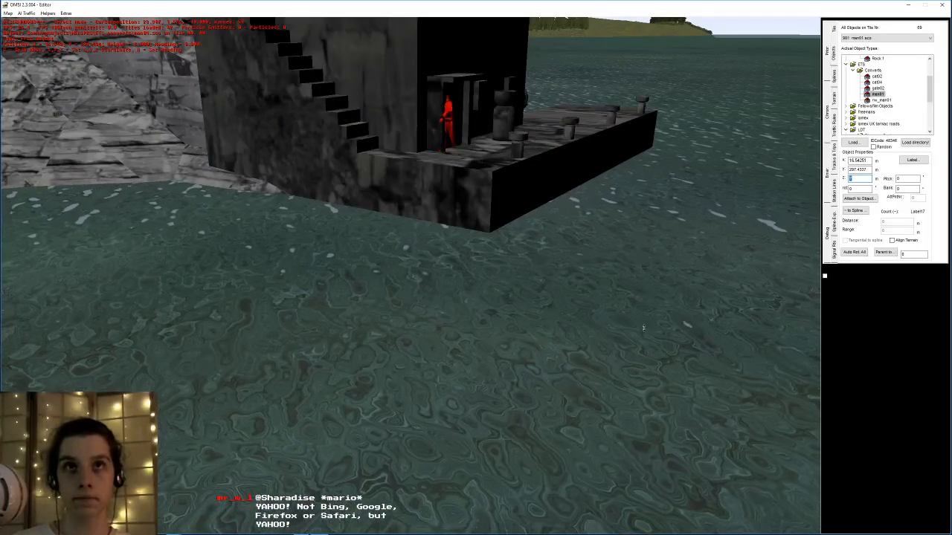
# - Move the man01 figure out of the lighthouse doorway onto the open platform beside the bollards and deselect it
pyautogui.moveTo(352, 171); pyautogui.dragTo(481, 397, button='right')
pyautogui.moveTo(481, 398); pyautogui.dragTo(316, 288)
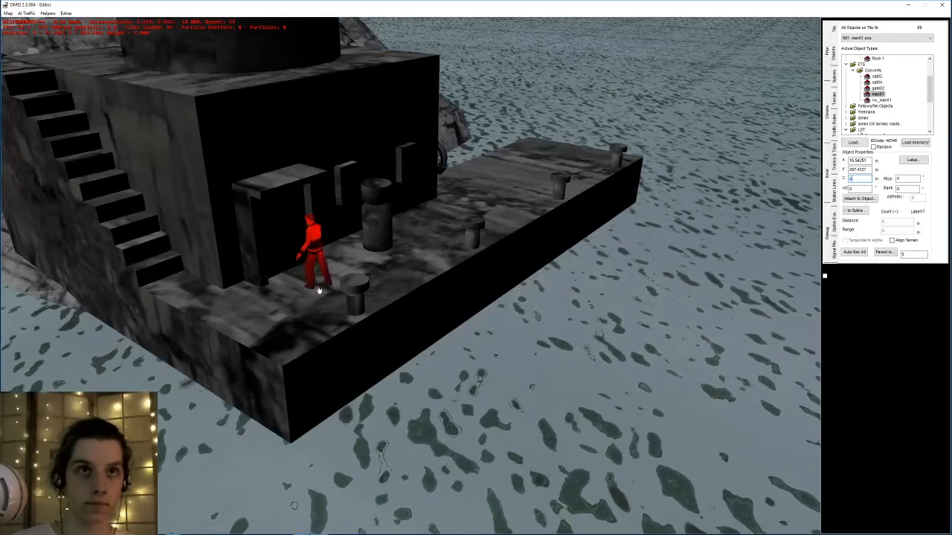
pyautogui.click(317, 288)
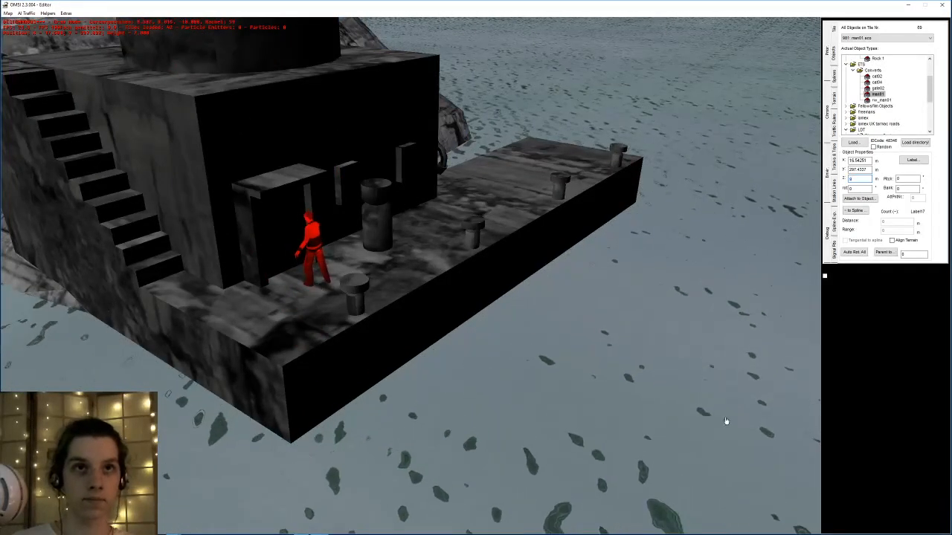
pyautogui.moveTo(726, 423); pyautogui.dragTo(735, 413, button='middle')
pyautogui.click(734, 414)
# - Examine the figure on the lighthouse platform from a distance and up close to judge the model's scale
pyautogui.moveTo(735, 413); pyautogui.dragTo(646, 274, button='right')
pyautogui.moveTo(645, 274); pyautogui.dragTo(674, 276, button='middle')
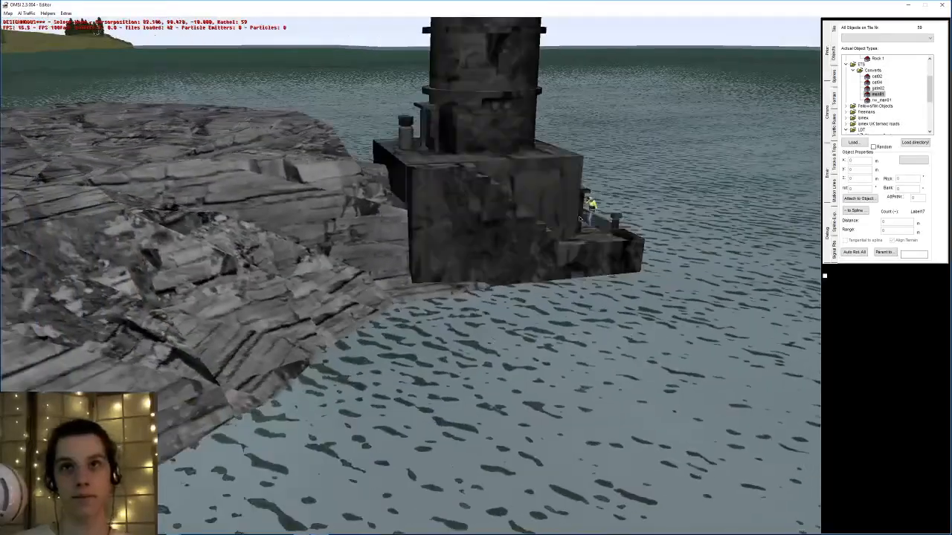
pyautogui.moveTo(674, 277); pyautogui.dragTo(641, 239, button='right')
pyautogui.moveTo(641, 240); pyautogui.dragTo(550, 228, button='middle')
pyautogui.moveTo(549, 227); pyautogui.dragTo(495, 334, button='right')
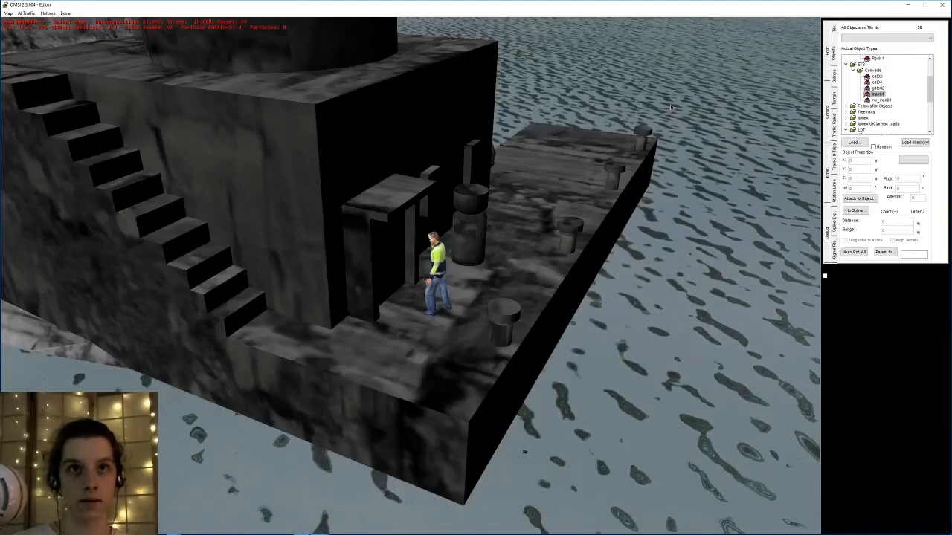
pyautogui.moveTo(670, 113); pyautogui.dragTo(671, 144, button='right')
pyautogui.moveTo(650, 218); pyautogui.dragTo(647, 134, button='right')
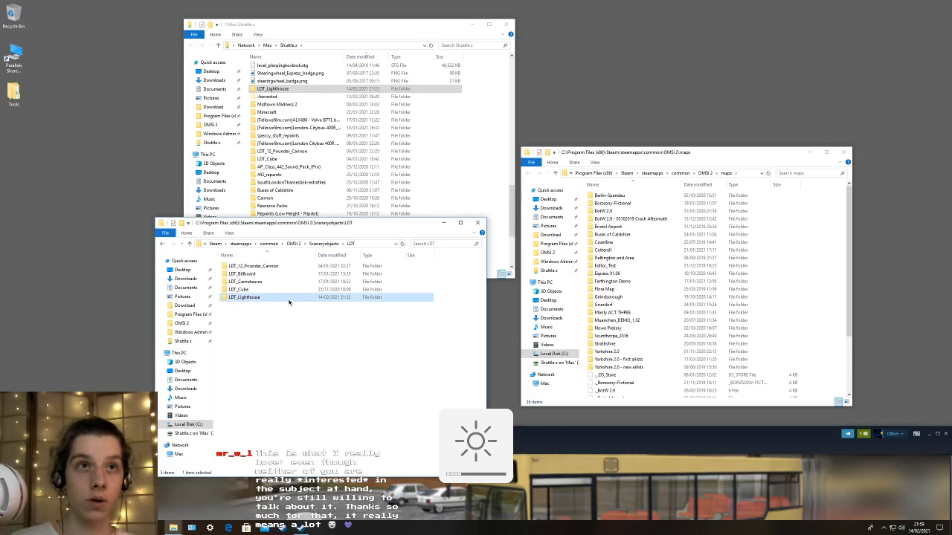
# - Open ldt_lighthouse.sco from the LDT_Lighthouse scenery object folder in Notepad
pyautogui.doubleClick(249, 296)
pyautogui.click(268, 305)
pyautogui.doubleClick(269, 304)
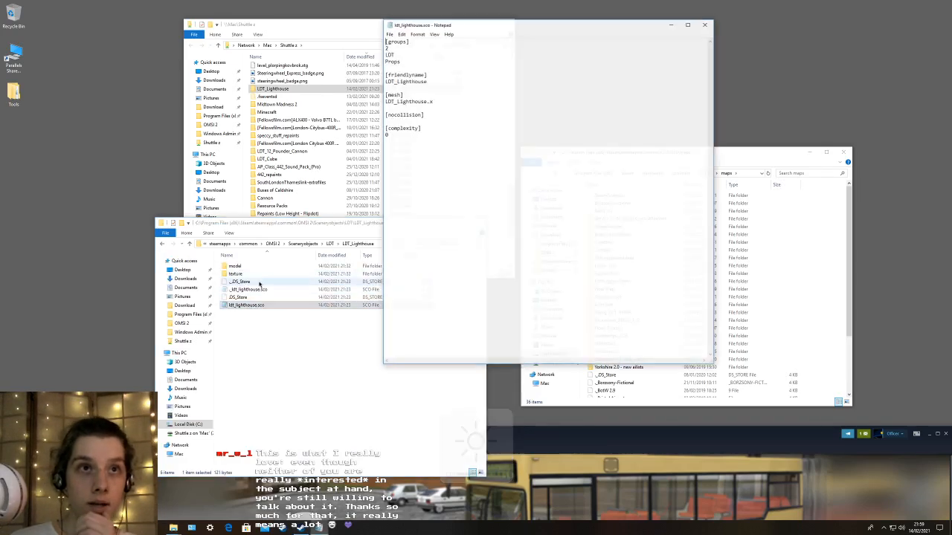
# - Check the files in the LDT_Lighthouse object's model and texture folders
pyautogui.doubleClick(235, 274)
pyautogui.click(190, 243)
pyautogui.doubleClick(256, 266)
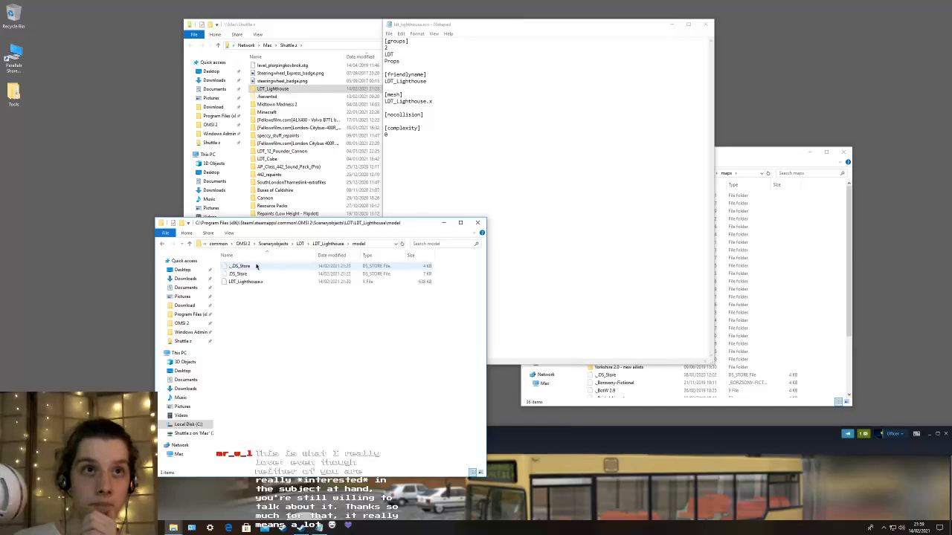
pyautogui.click(164, 244)
pyautogui.doubleClick(254, 274)
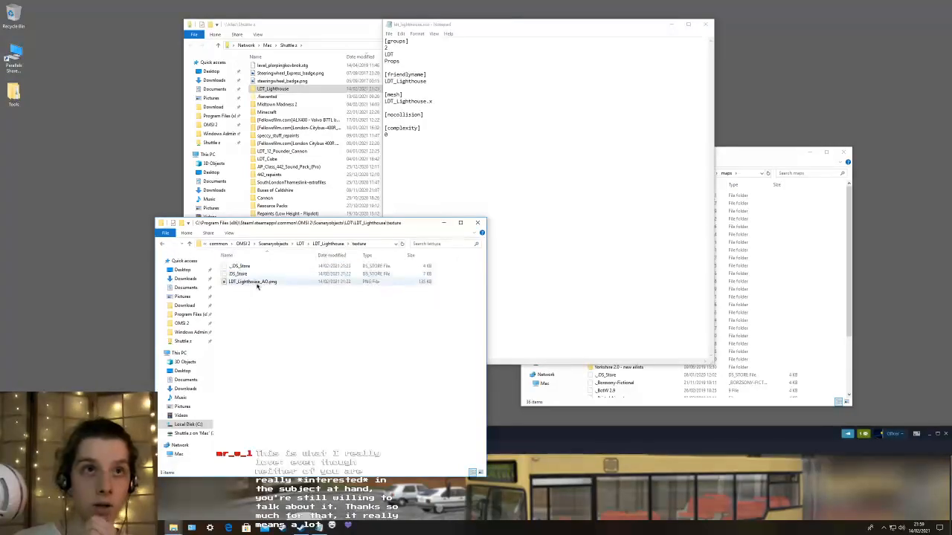
# - Review the complexity, mesh and friendlyname entries in ldt_lighthouse.sco
pyautogui.click(494, 130)
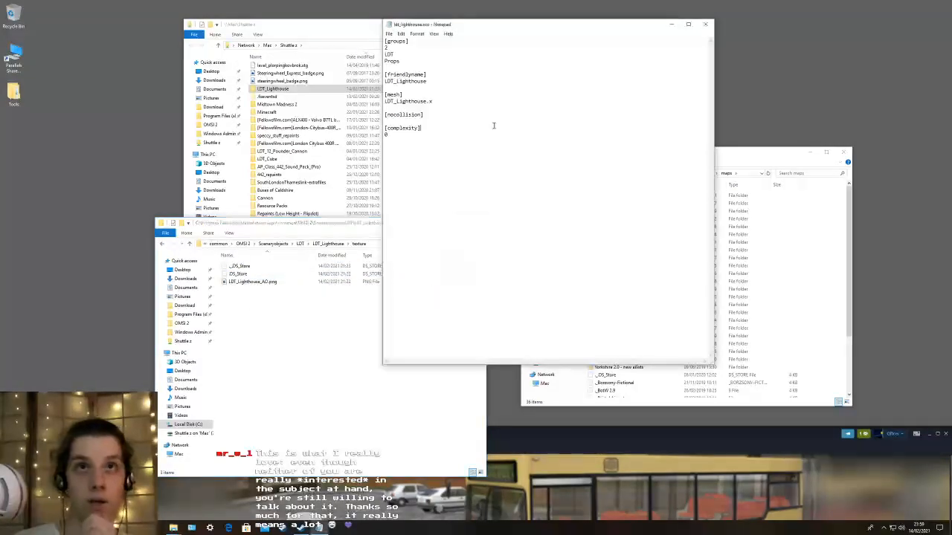
pyautogui.click(450, 99)
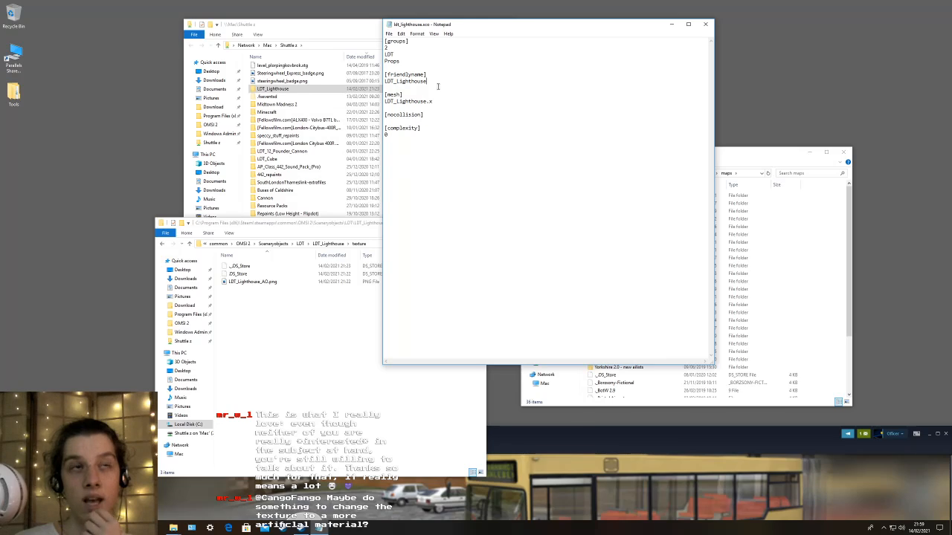
pyautogui.click(439, 83)
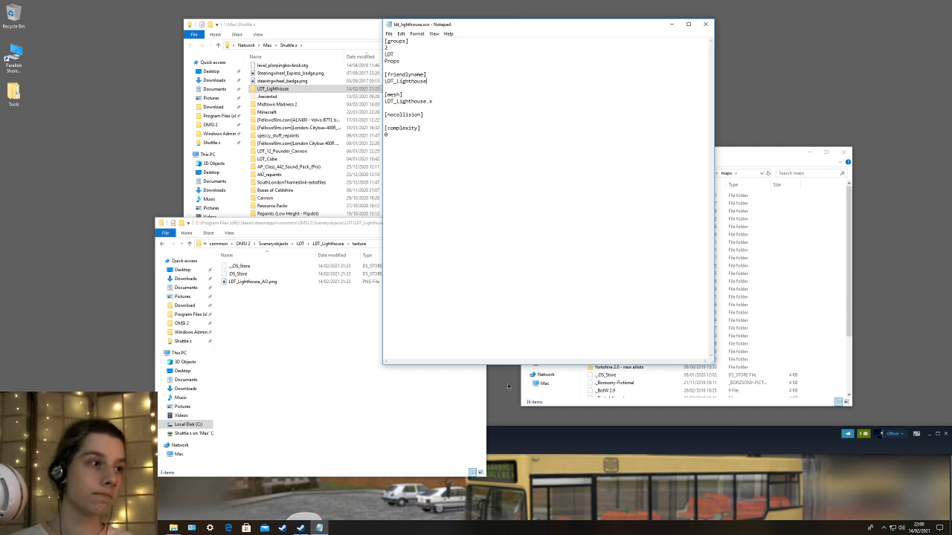
pyautogui.click(551, 431)
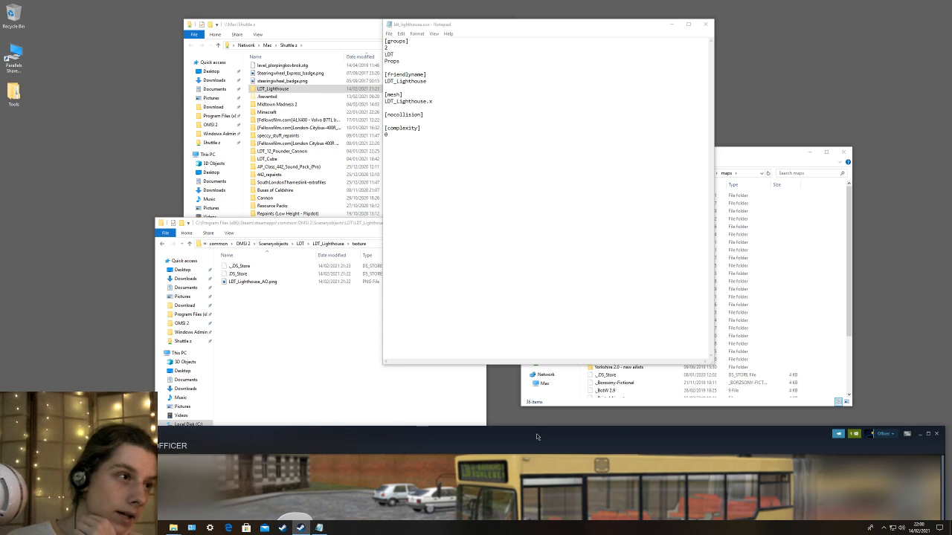
pyautogui.moveTo(534, 433); pyautogui.dragTo(530, 433)
pyautogui.moveTo(529, 434); pyautogui.dragTo(539, 433)
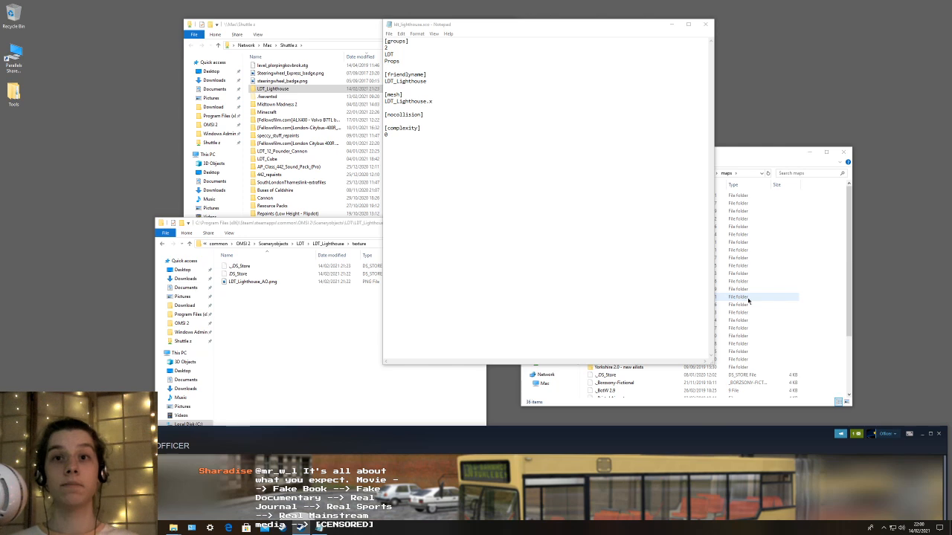
# - Leave the Windows desktop for the Mac desktop and find Blender among the applications
pyautogui.hotkey('ctrl', 'Left')
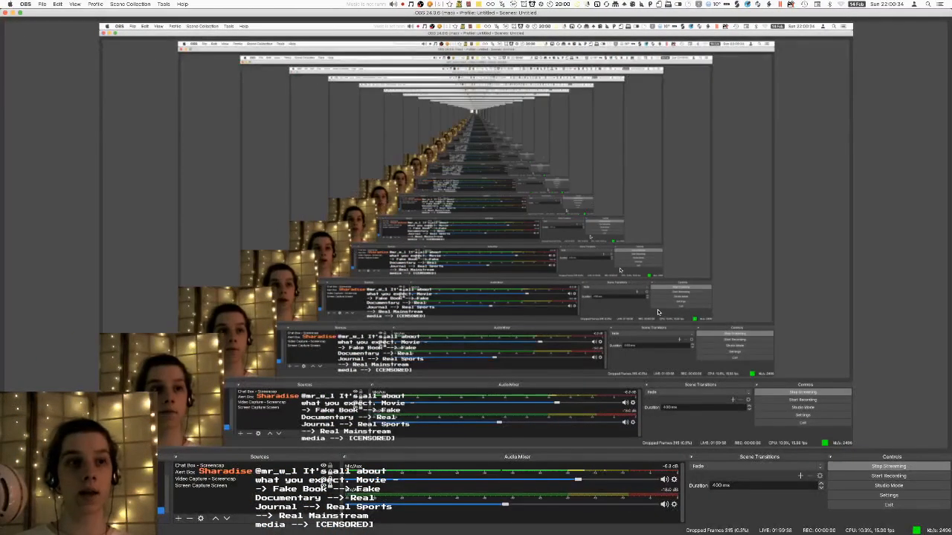
pyautogui.press('super+Tab')
pyautogui.press('super+Tab')
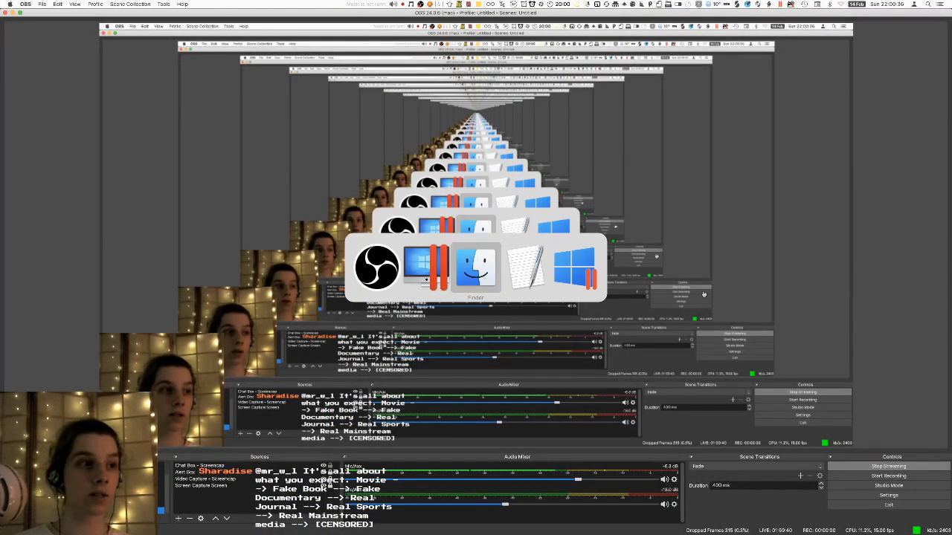
pyautogui.moveTo(871, 530)
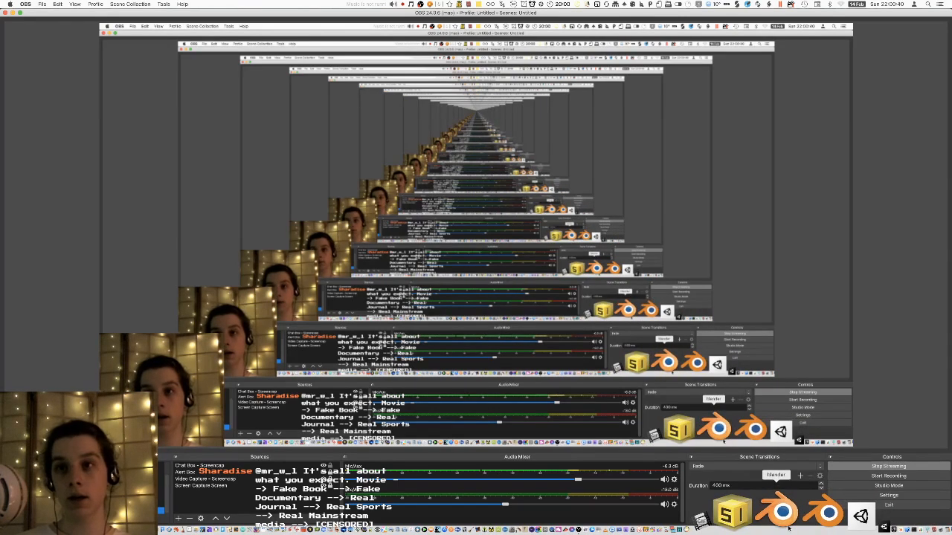
# - Switch to Blender and open the recent file LDT_Lighthouse.blend
pyautogui.click(787, 525)
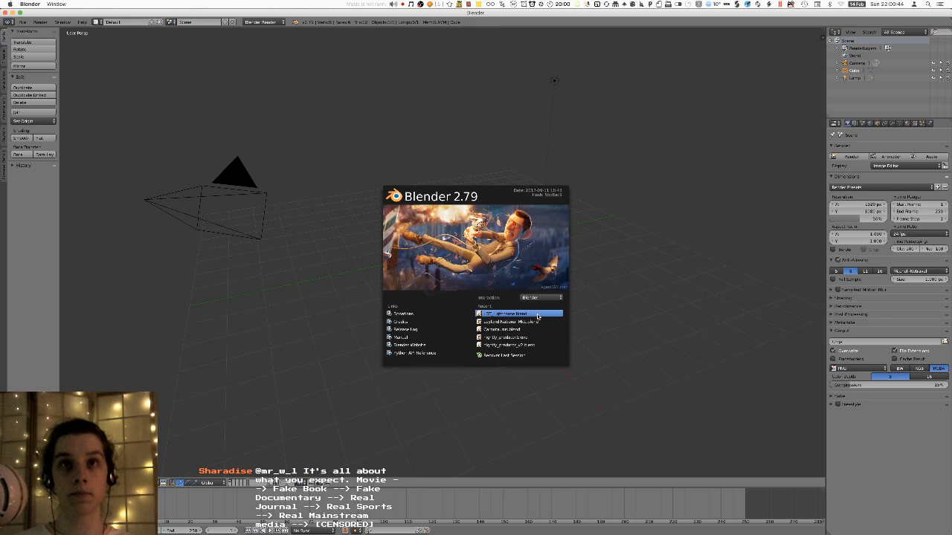
pyautogui.click(513, 314)
pyautogui.press('Tab')
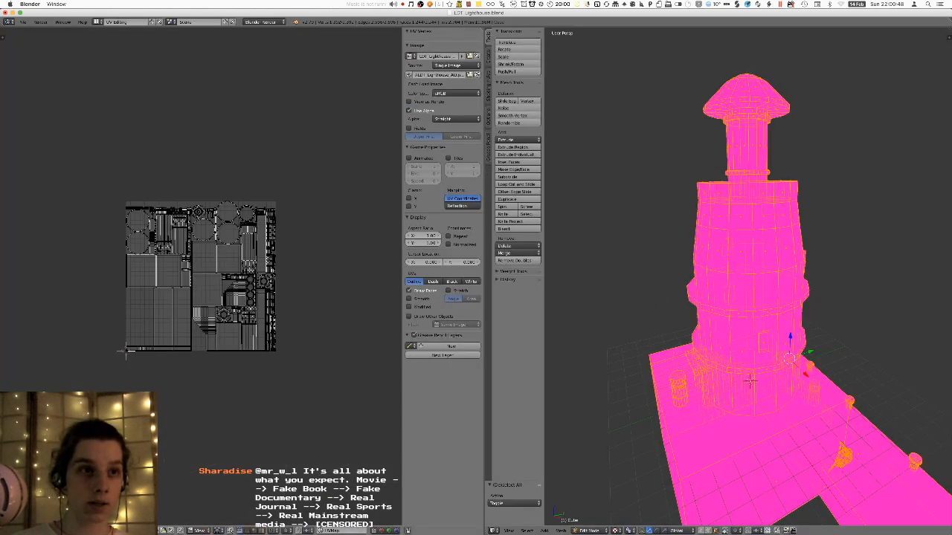
# - Load LDT_Lighthouse_AO.png from the texture folder as the lighthouse's UV image and save the file
pyautogui.hotkey('alt', 'o')
pyautogui.doubleClick(136, 67)
pyautogui.doubleClick(131, 67)
pyautogui.press('Tab')
pyautogui.moveTo(701, 210); pyautogui.dragTo(703, 210, button='middle')
pyautogui.press('Tab')
pyautogui.press('Tab')
pyautogui.press('super+s')
pyautogui.click(704, 211)
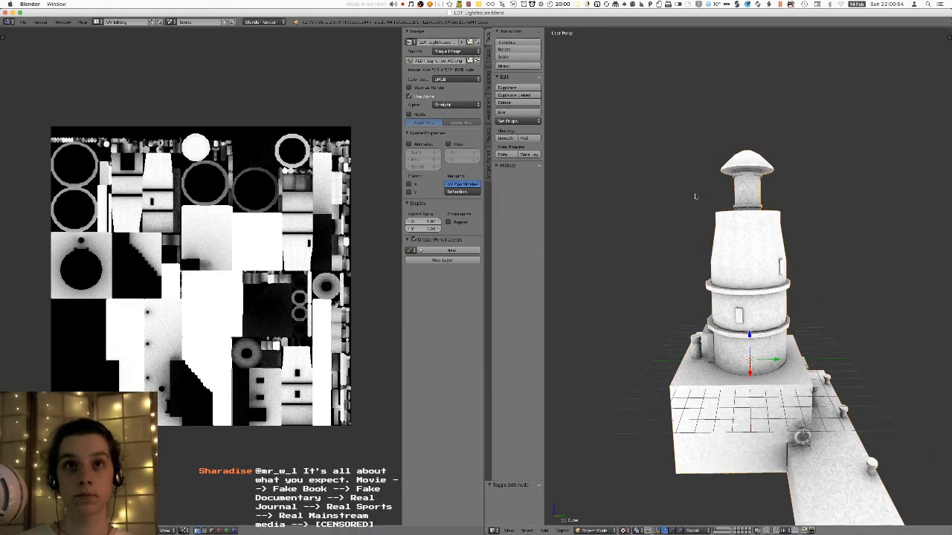
# - Run Remove Doubles on the entire lighthouse mesh
pyautogui.press('Tab')
pyautogui.press('a')
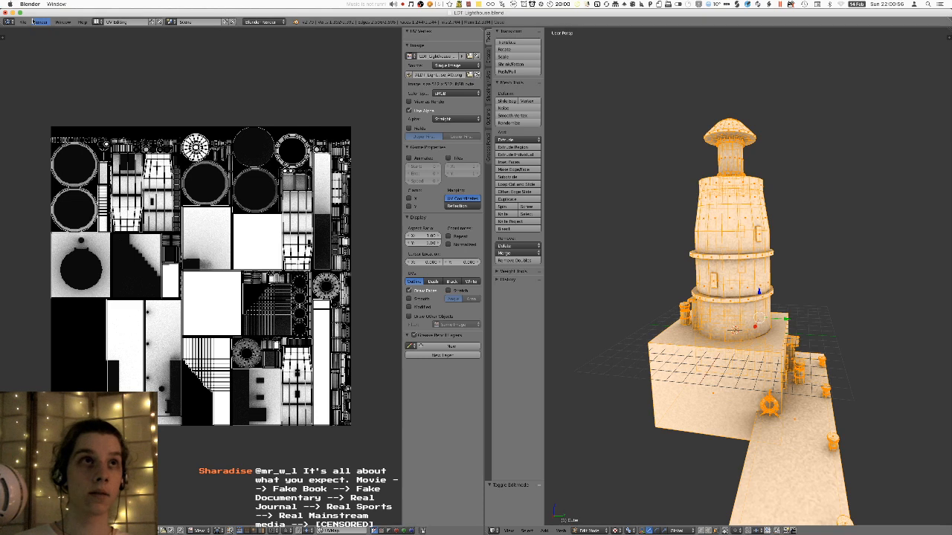
pyautogui.click(24, 22)
pyautogui.moveTo(759, 164); pyautogui.dragTo(740, 171, button='middle')
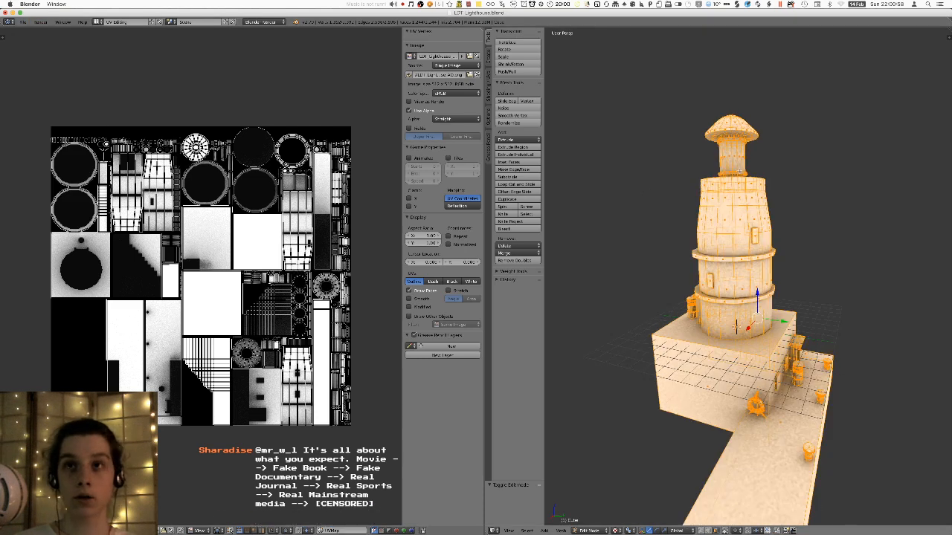
pyautogui.press('space')
pyautogui.write('remove doubl')
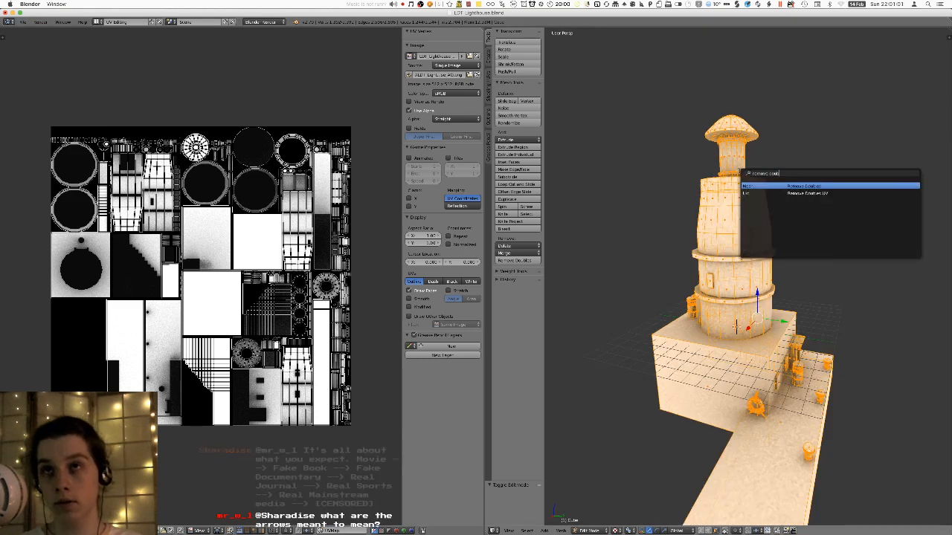
pyautogui.press('Return')
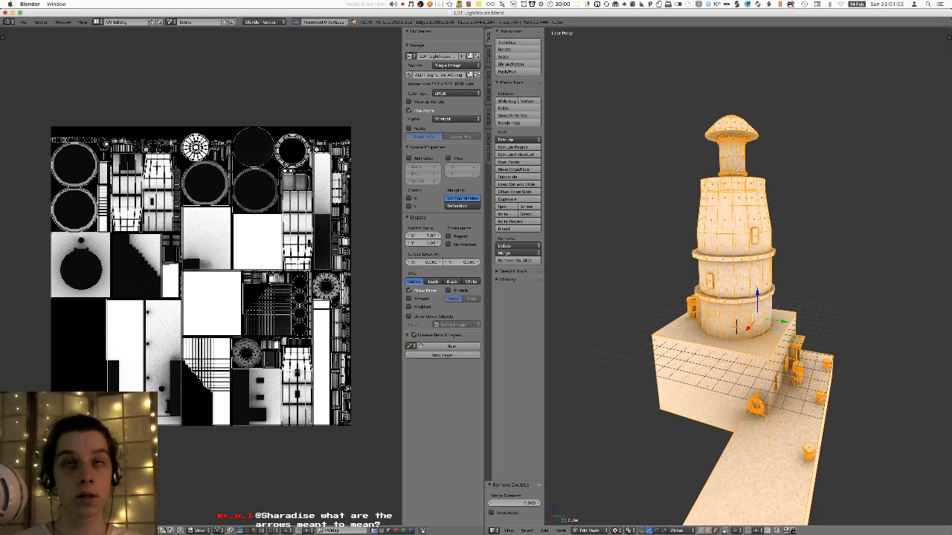
# - Show the 3D view's properties, enable backface culling and inspect the lighthouse in object mode
pyautogui.moveTo(736, 325); pyautogui.dragTo(781, 262, button='middle')
pyautogui.press('u')
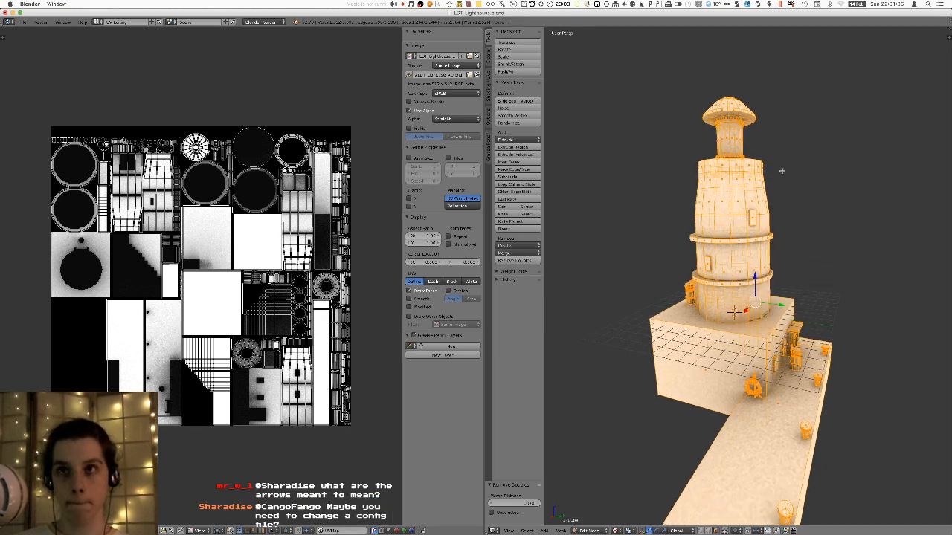
pyautogui.moveTo(782, 171); pyautogui.dragTo(858, 156, button='middle')
pyautogui.press('n')
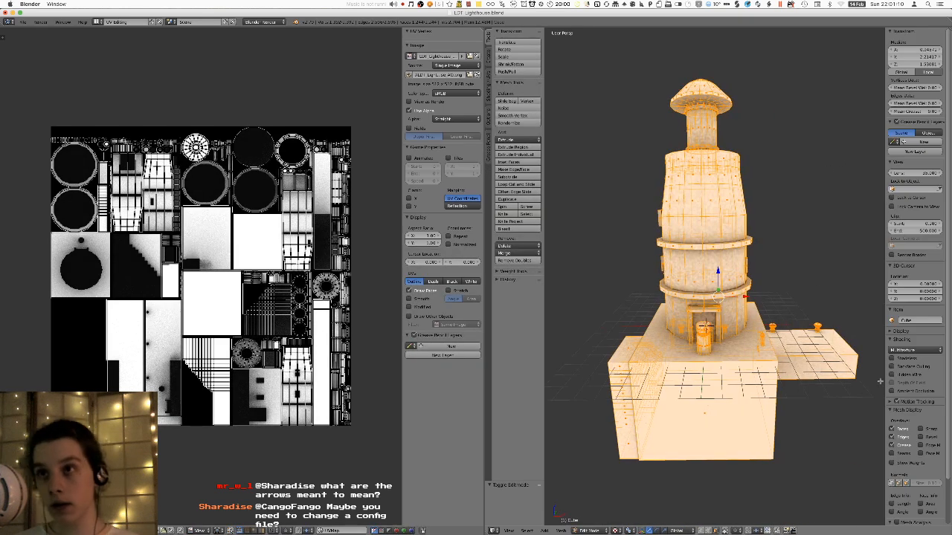
pyautogui.moveTo(803, 306); pyautogui.dragTo(699, 269, button='middle')
pyautogui.press('a')
pyautogui.press('Tab')
pyautogui.scroll(12, 693, 263)
pyautogui.scroll(-12, 707, 250)
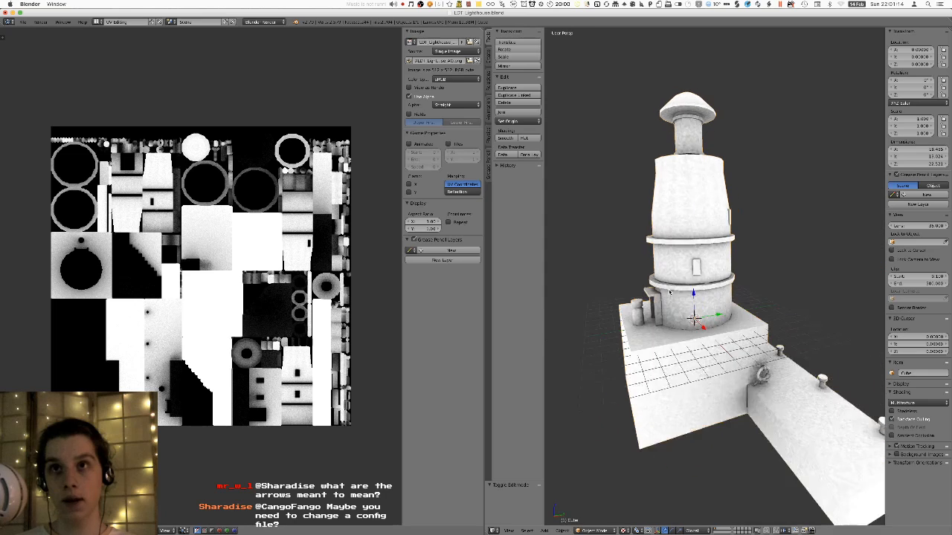
# - Select the underside faces of the lighthouse base and the pier in edit mode
pyautogui.moveTo(855, 405); pyautogui.dragTo(654, 375, button='middle')
pyautogui.scroll(4, 765, 328)
pyautogui.press('Tab')
pyautogui.press('z')
pyautogui.press('z')
pyautogui.rightClick(659, 360)
pyautogui.rightClick(643, 416)
pyautogui.rightClick(641, 419)
pyautogui.moveTo(641, 419); pyautogui.dragTo(708, 378, button='middle')
pyautogui.scroll(1, 708, 380)
pyautogui.keyDown('shift'); pyautogui.rightClick(732, 304); pyautogui.keyUp('shift')
pyautogui.moveTo(732, 303); pyautogui.dragTo(751, 335, button='middle')
pyautogui.keyDown('shift'); pyautogui.rightClick(774, 358); pyautogui.keyUp('shift')
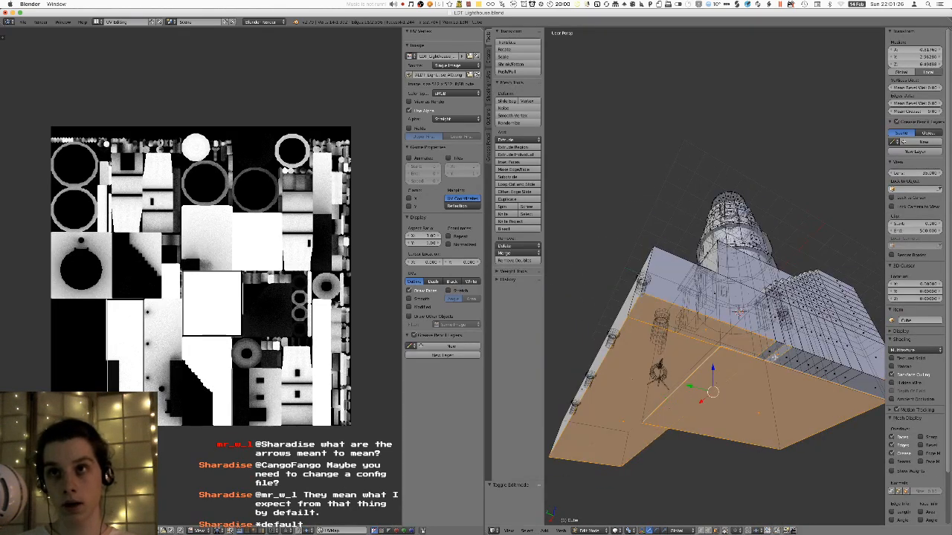
# - Limit selection to visible geometry and move the selected underside faces down along Z to deepen the base and pier
pyautogui.click(725, 530)
pyautogui.moveTo(738, 312); pyautogui.dragTo(684, 347, button='middle')
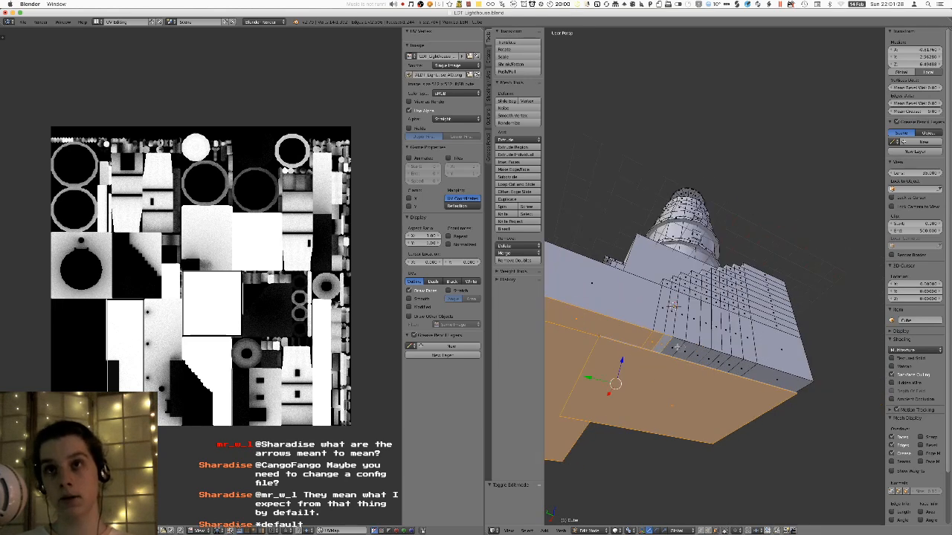
pyautogui.scroll(-4, 725, 370)
pyautogui.moveTo(759, 376); pyautogui.dragTo(760, 416, button='middle')
pyautogui.press('g')
pyautogui.press('z')
pyautogui.click(731, 410)
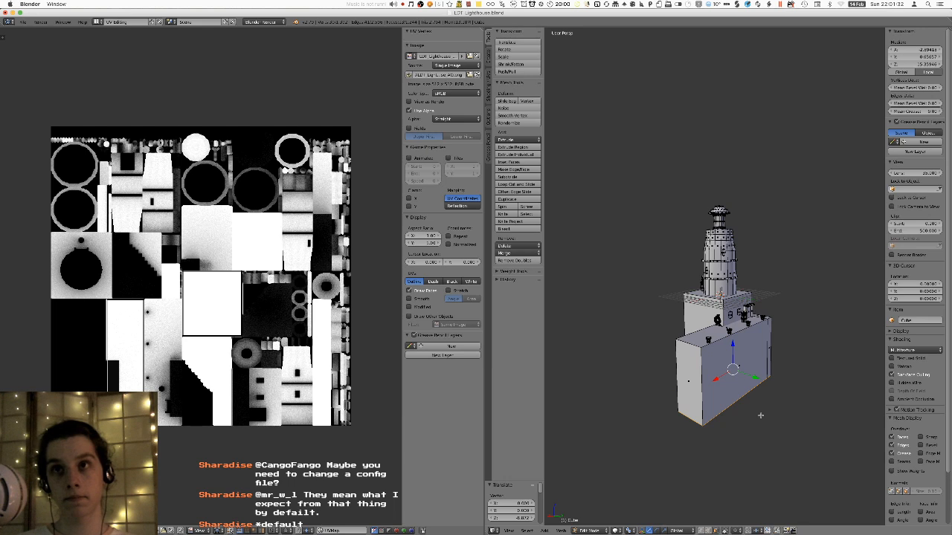
# - Deselect the mesh, return to object mode and save the lighthouse file over the existing one
pyautogui.press('a')
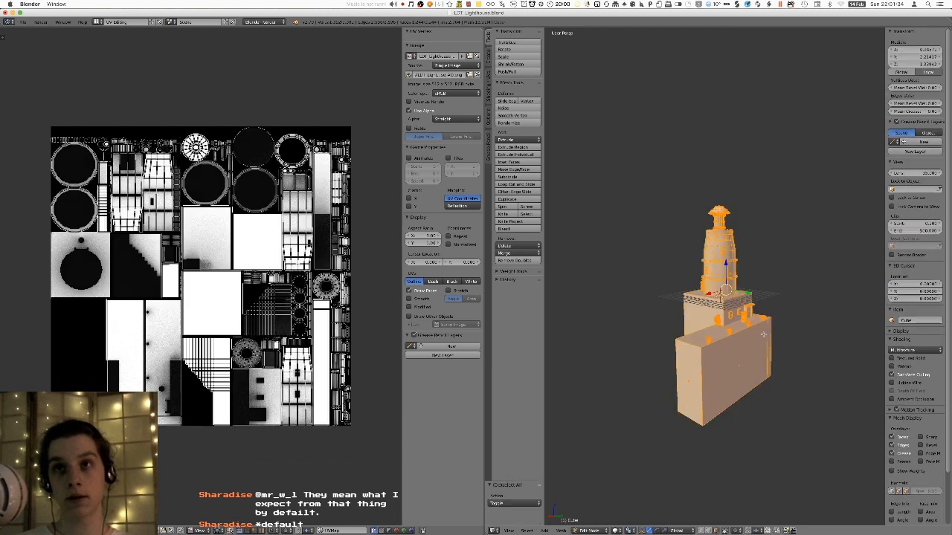
pyautogui.press('a')
pyautogui.press('Tab')
pyautogui.hotkey('ctrl', 's')
pyautogui.click(763, 334)
pyautogui.scroll(2, 759, 328)
# - Unwrap the entire lighthouse mesh with Smart UV Project using the offered settings
pyautogui.press('Tab')
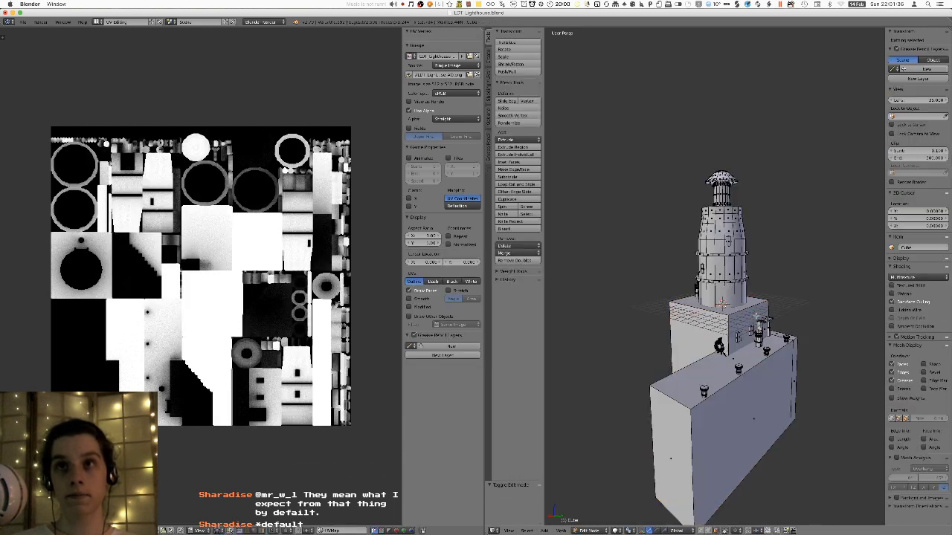
pyautogui.press('a')
pyautogui.press('u')
pyautogui.click(754, 325)
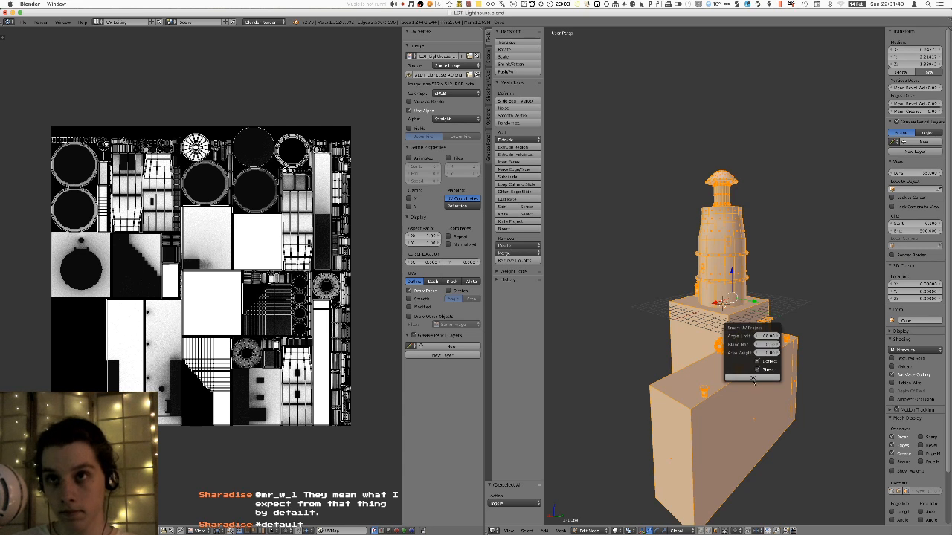
pyautogui.click(752, 379)
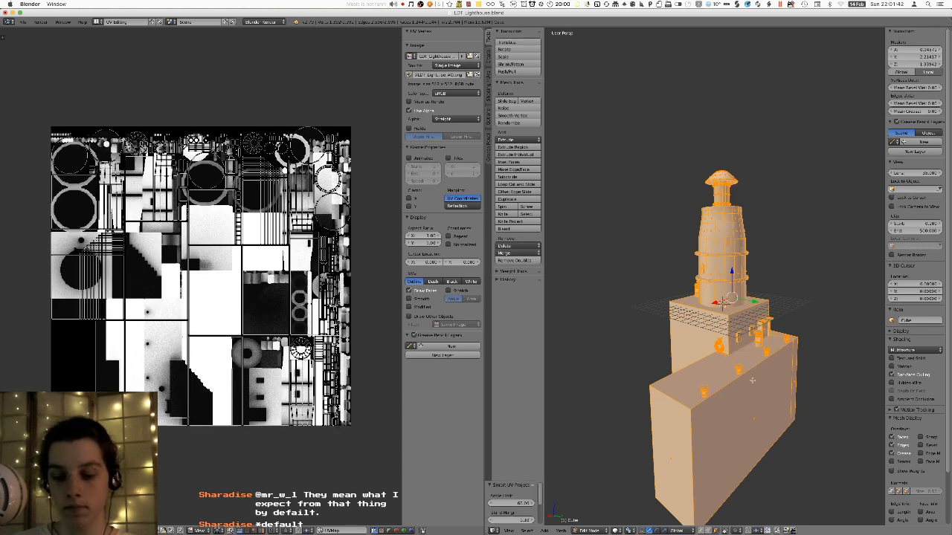
# - Switch to the Default screen layout and bake ambient occlusion for the lighthouse in object mode
pyautogui.click(112, 21)
pyautogui.click(118, 59)
pyautogui.press('Tab')
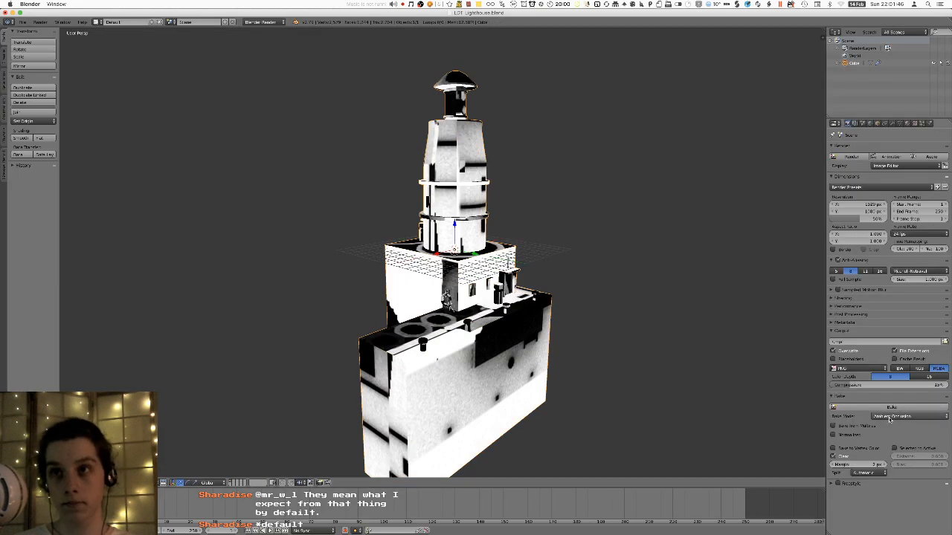
pyautogui.click(892, 407)
pyautogui.scroll(2, 565, 296)
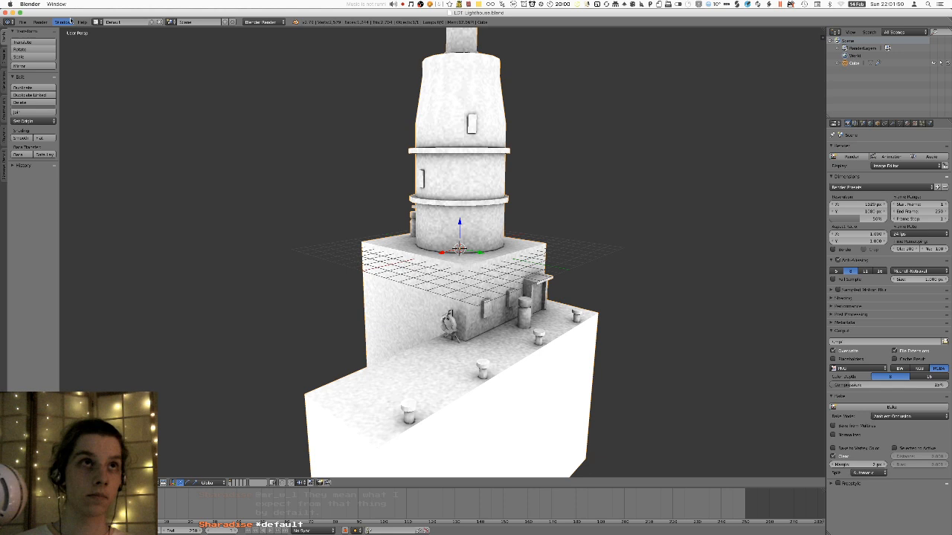
# - Adjust the lighthouse material's diffuse colour and return to the render settings
pyautogui.click(98, 22)
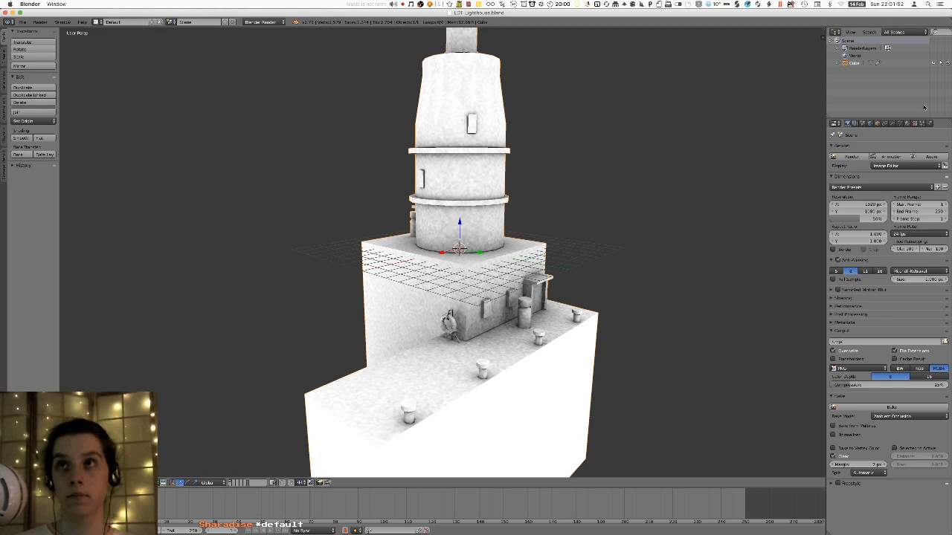
pyautogui.click(906, 123)
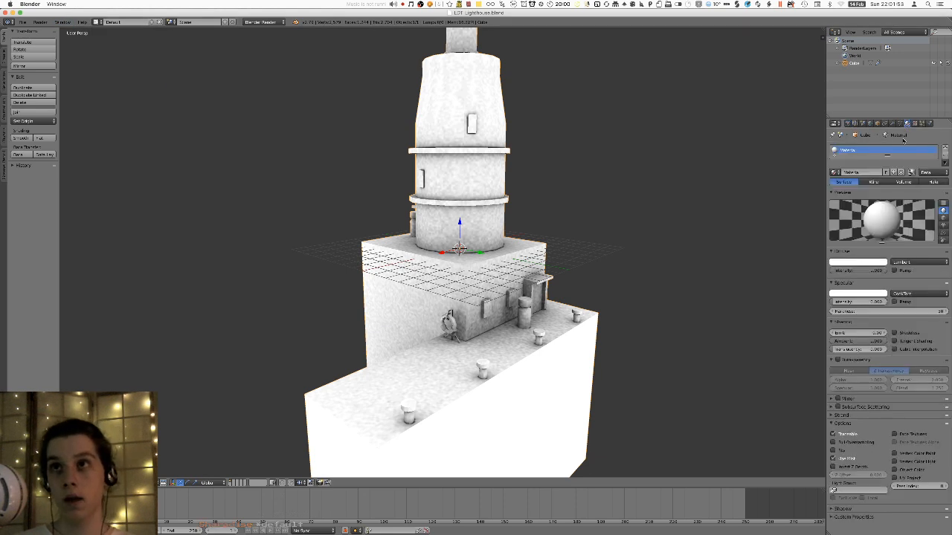
pyautogui.click(858, 262)
pyautogui.moveTo(881, 178); pyautogui.dragTo(881, 159)
pyautogui.click(834, 123)
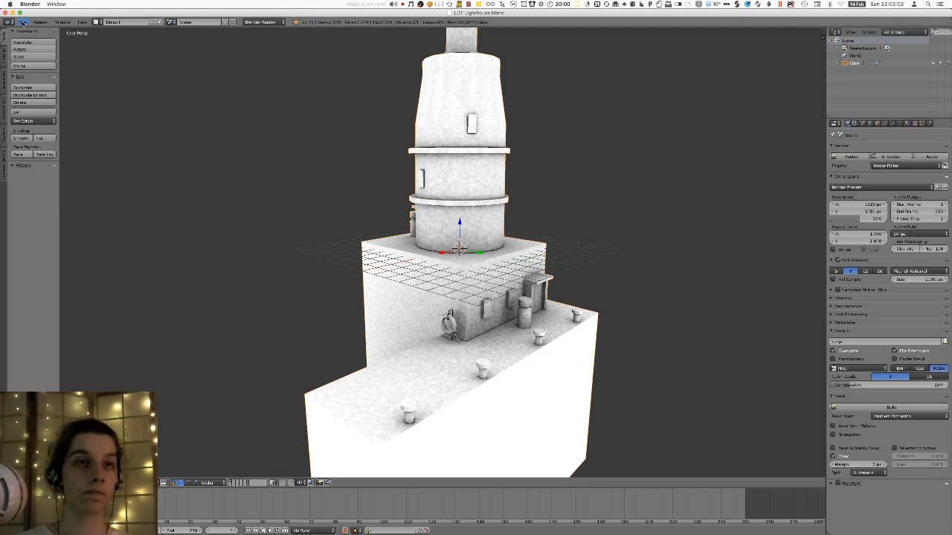
# - Switch to the UV Editing layout and set the 3D view's shading to Texture
pyautogui.click(103, 22)
pyautogui.click(126, 77)
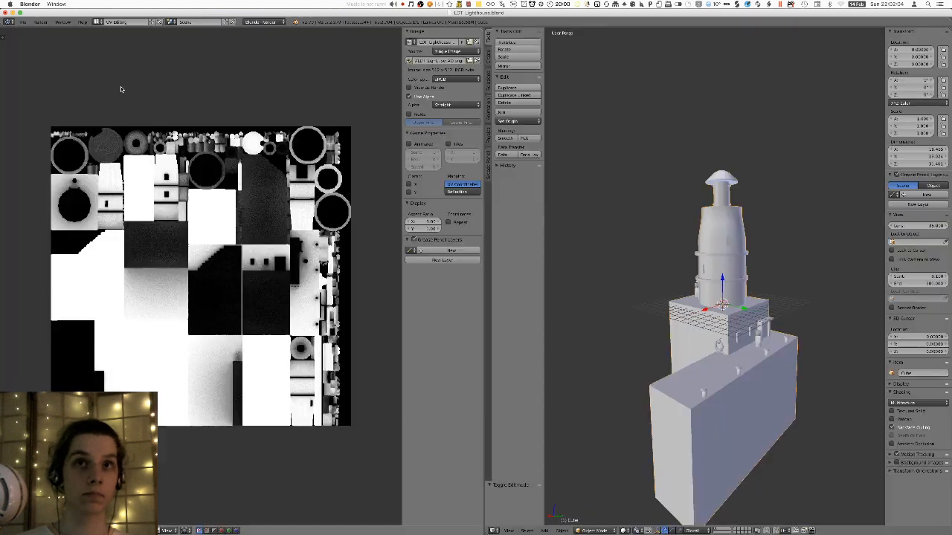
pyautogui.click(628, 532)
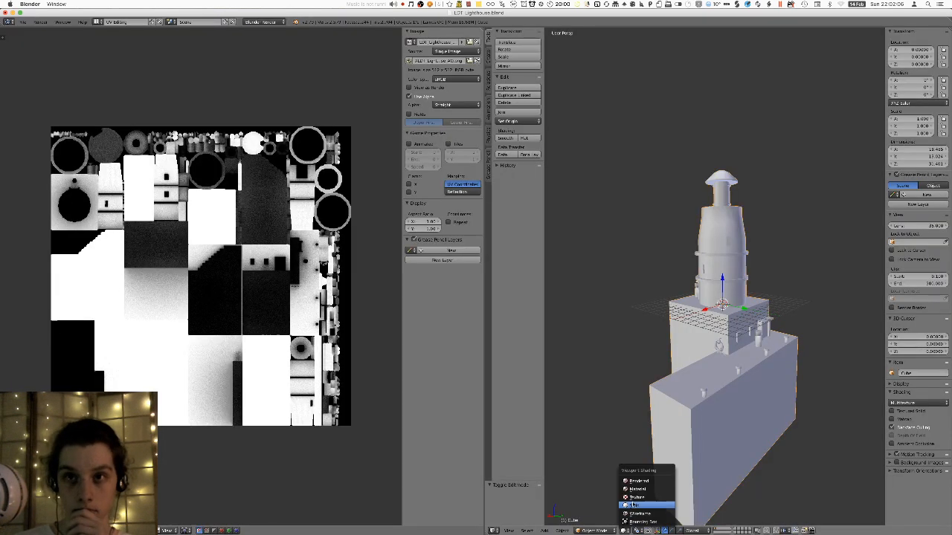
pyautogui.click(632, 501)
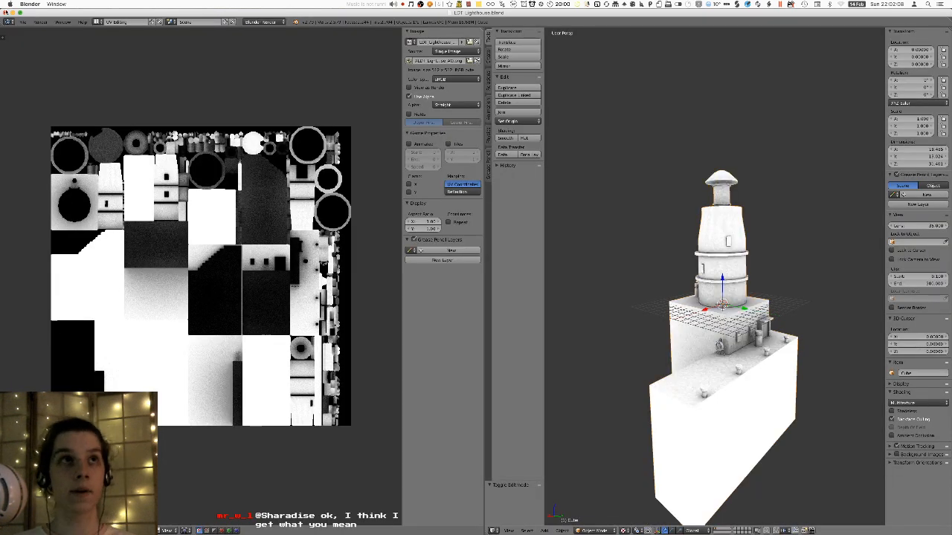
# - Enable the DirectX X Format import-export add-on in the user preferences and close them
pyautogui.click(23, 22)
pyautogui.moveTo(55, 173)
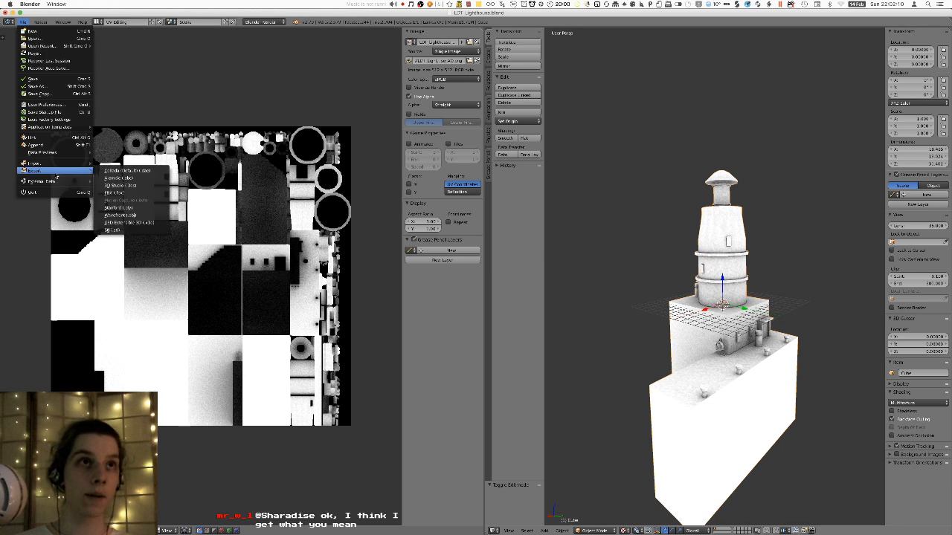
pyautogui.click(44, 105)
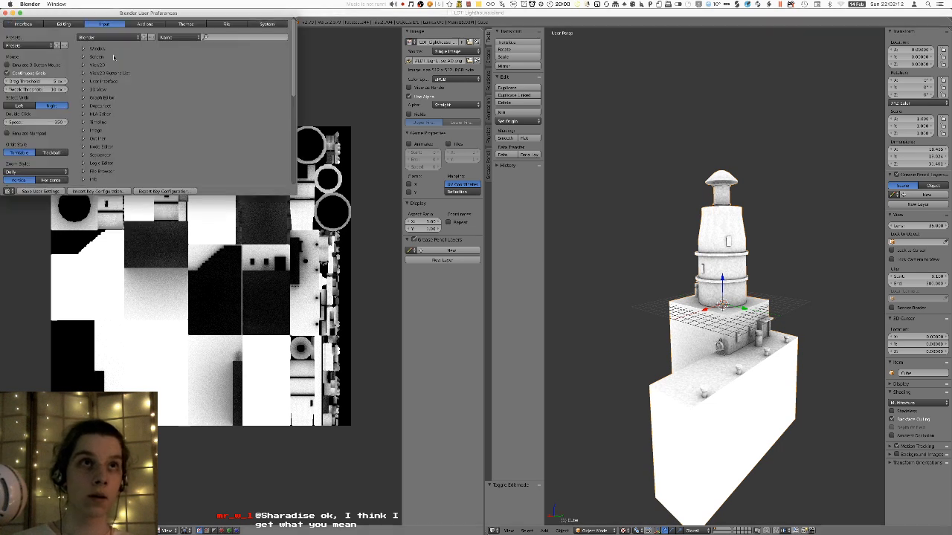
pyautogui.click(143, 24)
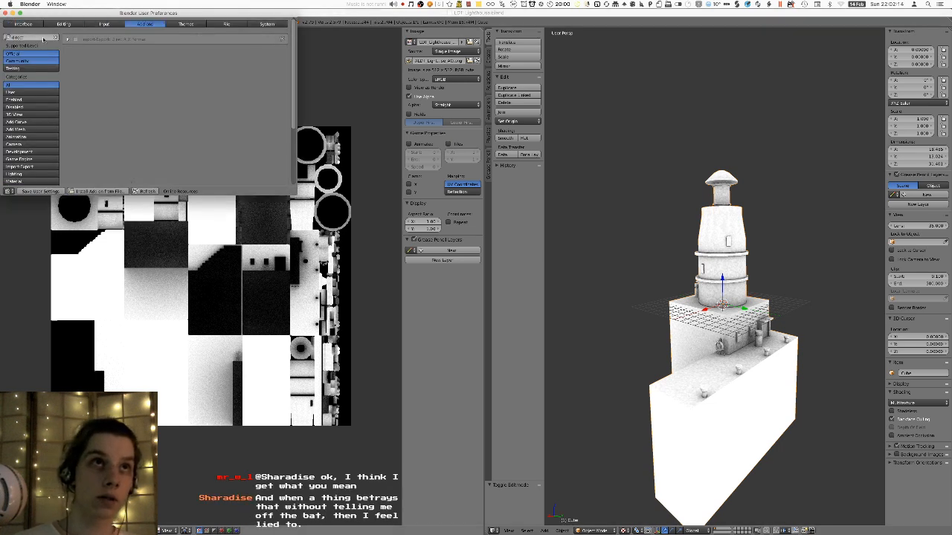
pyautogui.click(8, 14)
# - Save the lighthouse Blender file over the existing version
pyautogui.click(24, 22)
pyautogui.click(43, 79)
pyautogui.click(24, 22)
pyautogui.click(50, 79)
pyautogui.click(55, 61)
# - Export the lighthouse in DirectX format as LDT_Lighthouse.x
pyautogui.click(24, 23)
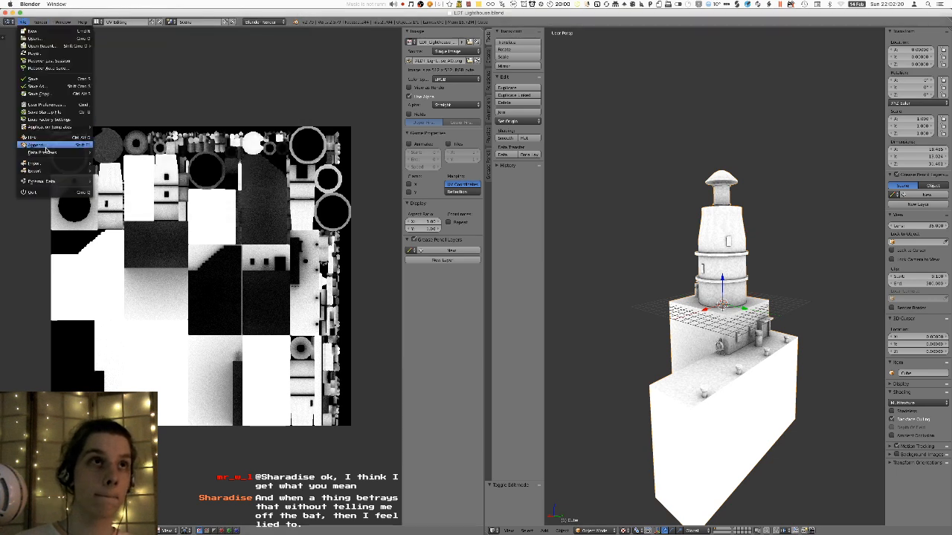
pyautogui.moveTo(34, 170)
pyautogui.click(138, 238)
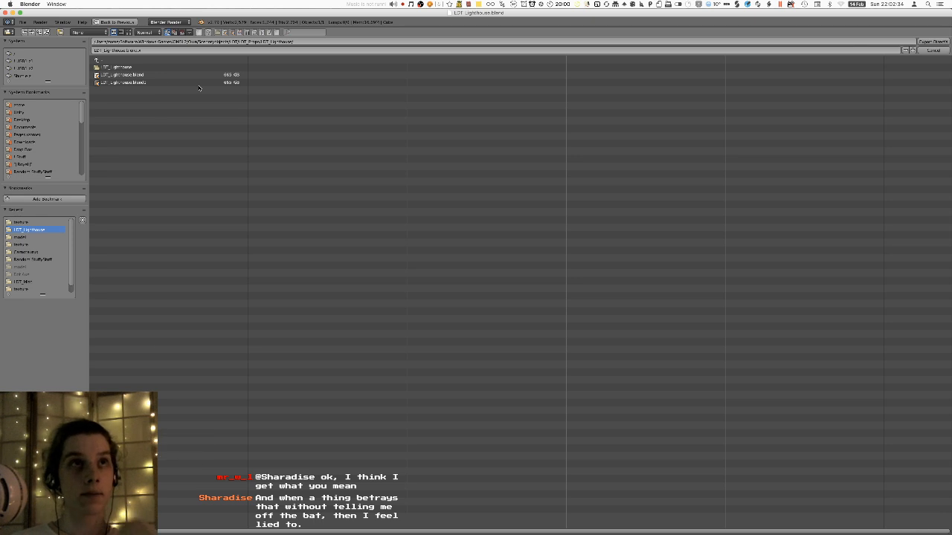
pyautogui.click(175, 50)
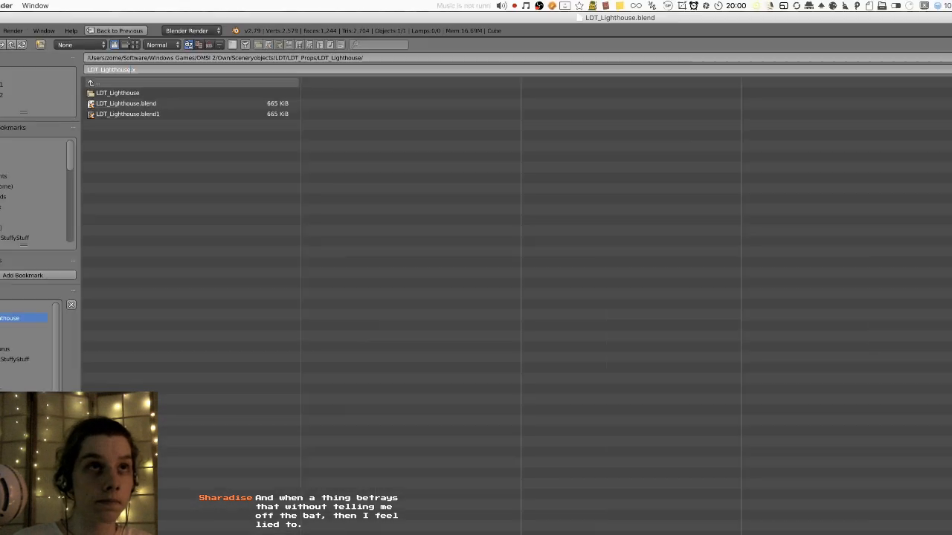
pyautogui.doubleClick(166, 75)
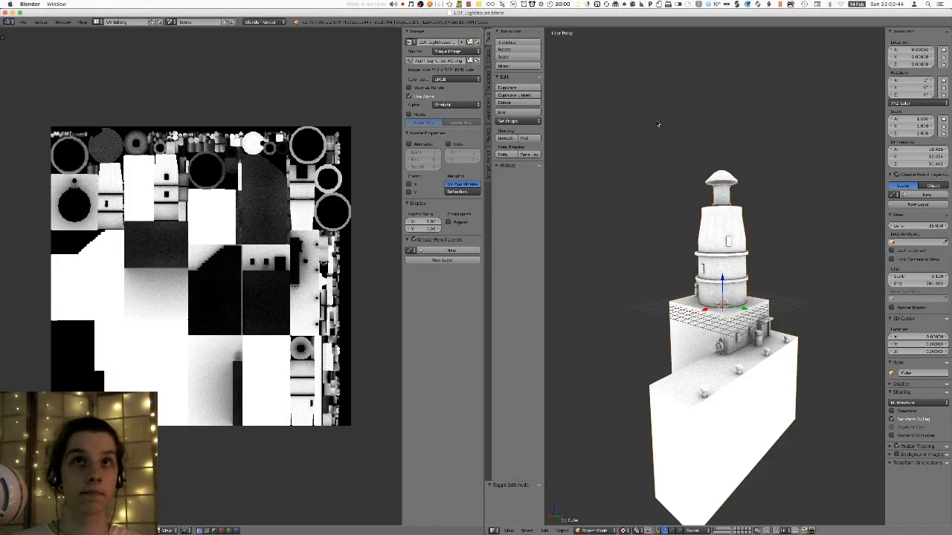
# - Switch to Finder, expand the LDT_Lighthouse folder and its texture subfolder, and select LDT_Lighthouse_AO.png
pyautogui.press('super+Tab')
pyautogui.press('super+Tab')
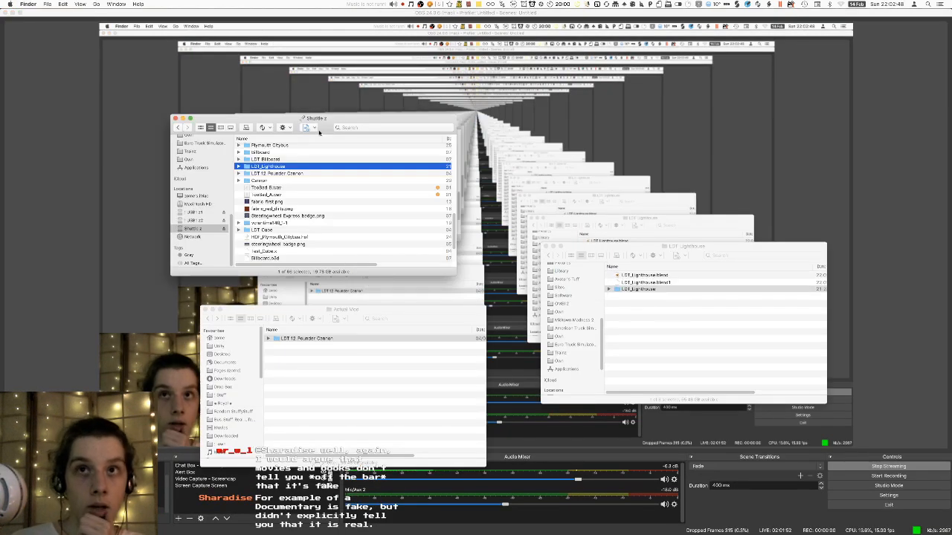
pyautogui.click(673, 289)
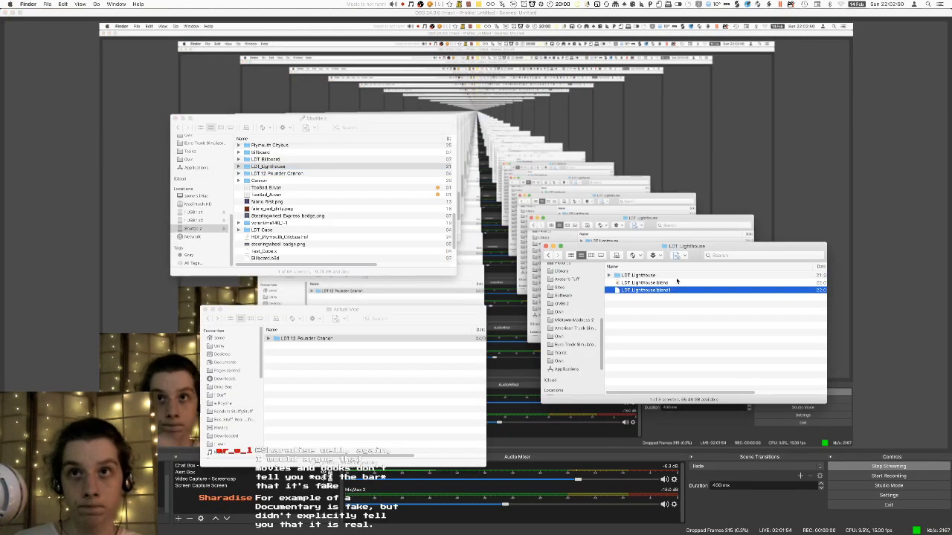
pyautogui.press('Up')
pyautogui.press('Up')
pyautogui.press('Right')
pyautogui.press('Down')
pyautogui.press('Down')
pyautogui.press('Right')
pyautogui.press('Down')
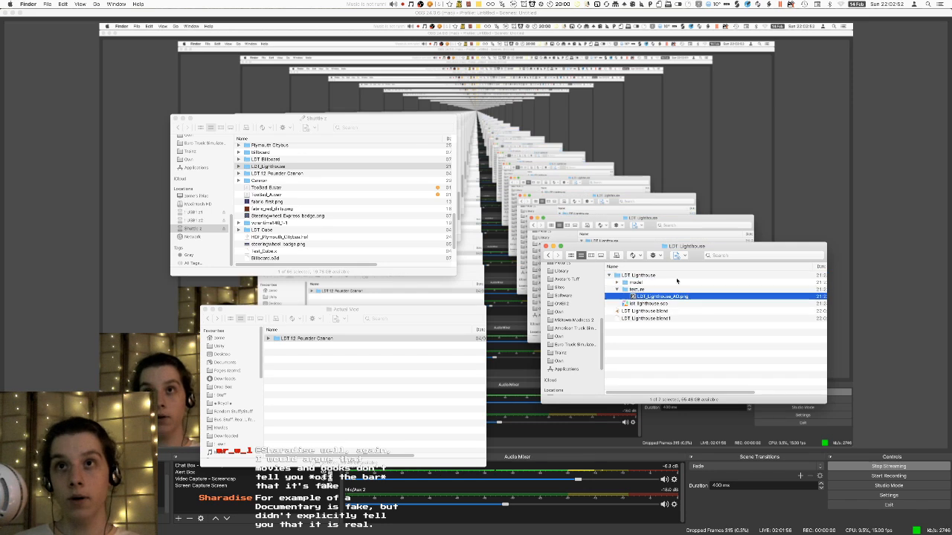
# - Preview LDT_Lighthouse_AO.png in Finder, and collapse the lighthouse folders down to the top-level LDT_Lighthouse folder
pyautogui.press('space')
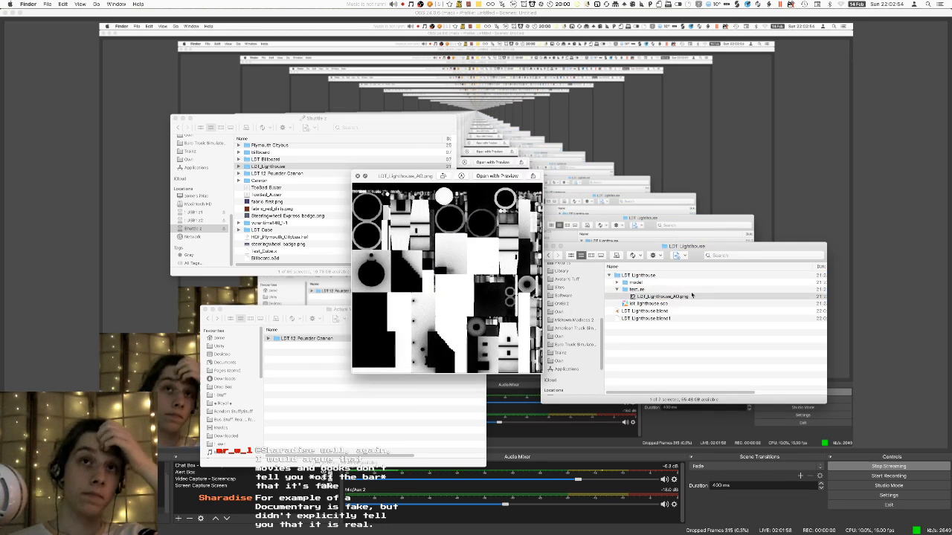
pyautogui.press('Left')
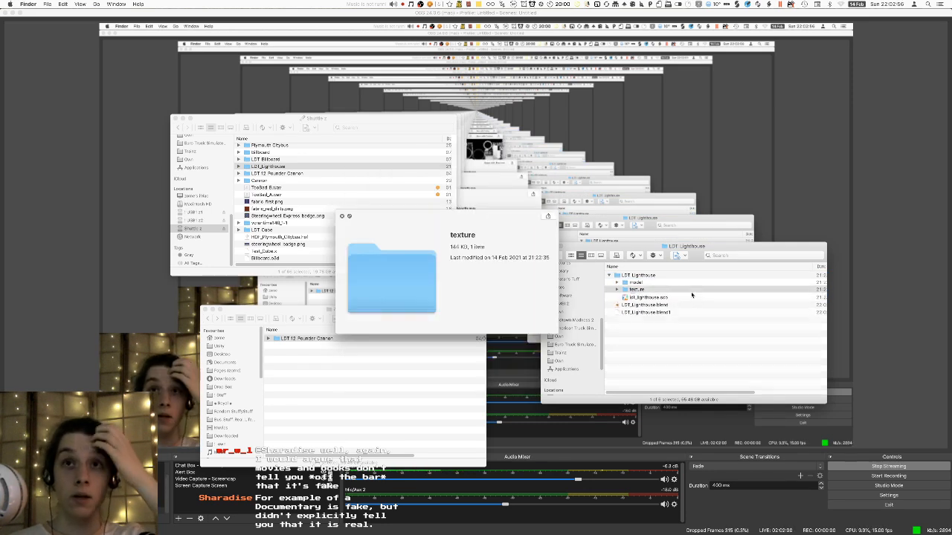
pyautogui.press('Left')
pyautogui.press('Left')
pyautogui.press('Left')
pyautogui.press('space')
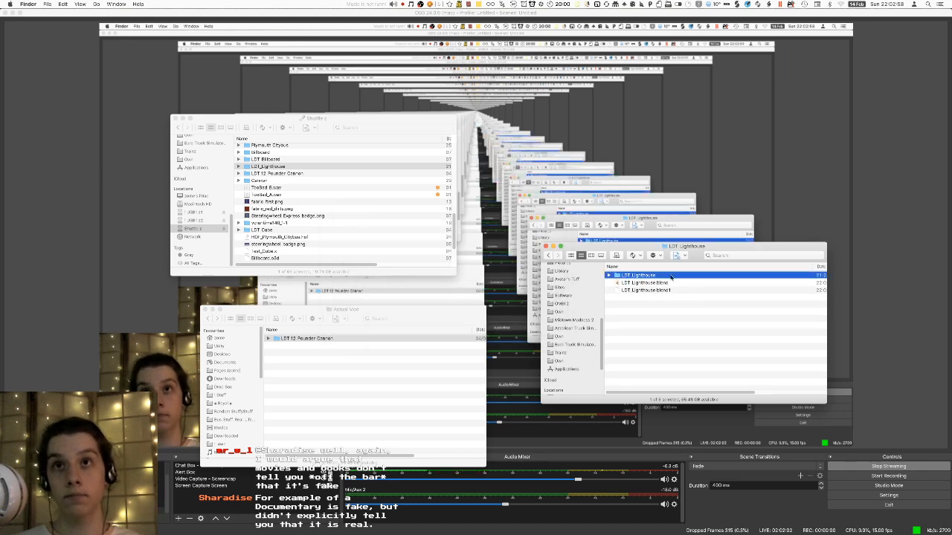
# - Replace the old LDT_Lighthouse folder on the Shuttle z drive with the updated LDT_Lighthouse folder
pyautogui.click(287, 158)
pyautogui.click(288, 166)
pyautogui.press('super+BackSpace')
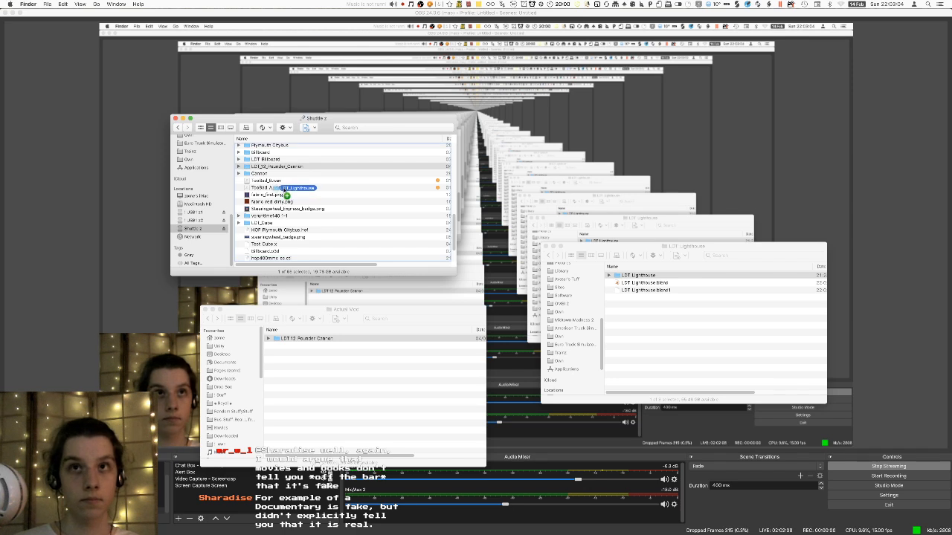
pyautogui.press('super+z')
# - Switch to the Windows desktop, minimise the Notepad file and select the LDT_Lighthouse folder on the Shuttle z drive
pyautogui.hotkey('ctrl', 'Right')
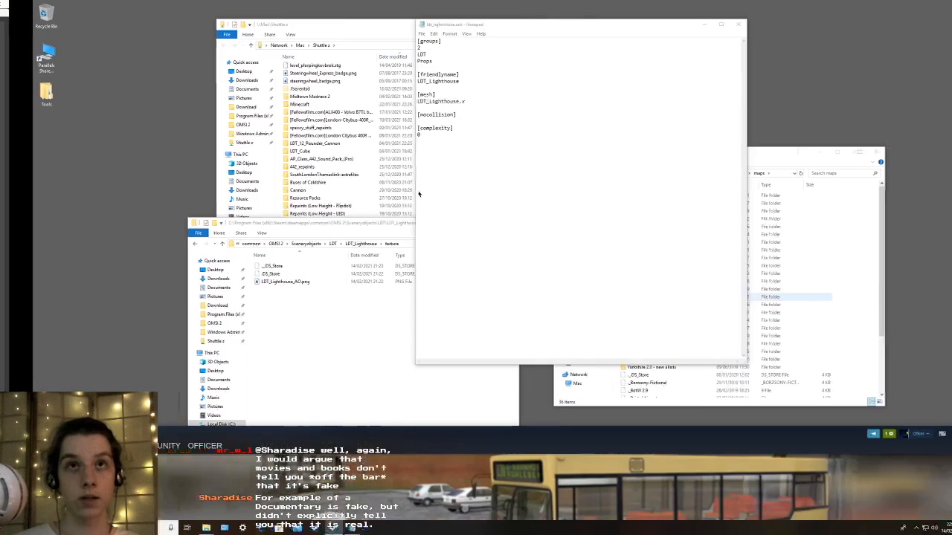
pyautogui.click(705, 26)
pyautogui.click(705, 26)
pyautogui.click(668, 321)
pyautogui.click(394, 143)
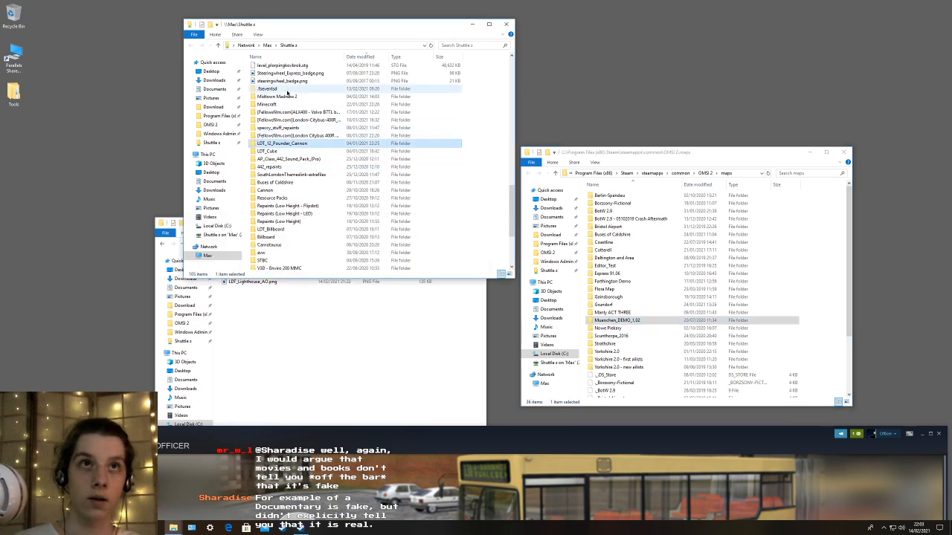
pyautogui.click(335, 168)
pyautogui.press('l')
pyautogui.scroll(-5, 335, 171)
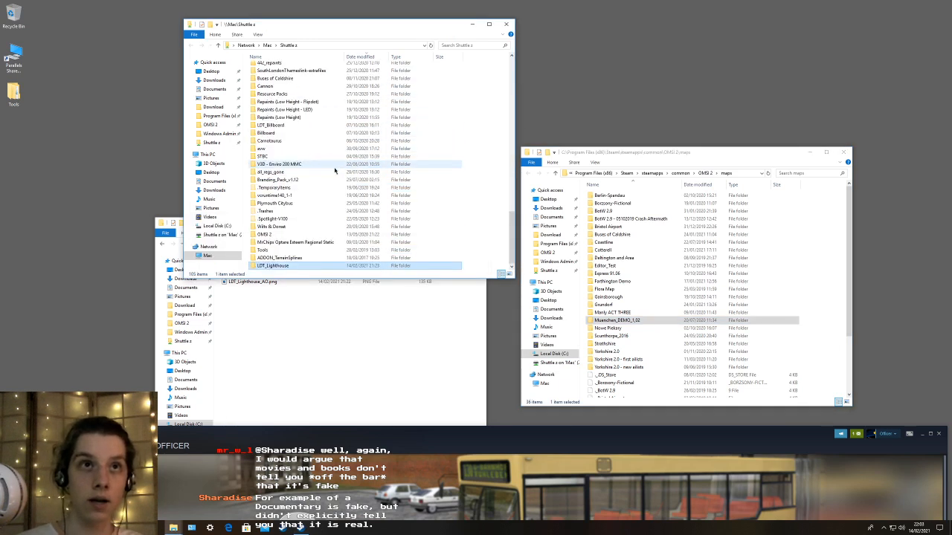
# - Delete LDT_Lighthouse from the OMSI 2 Sceneryobjects\LDT folder and put the updated copy from Shuttle z in its place
pyautogui.click(270, 290)
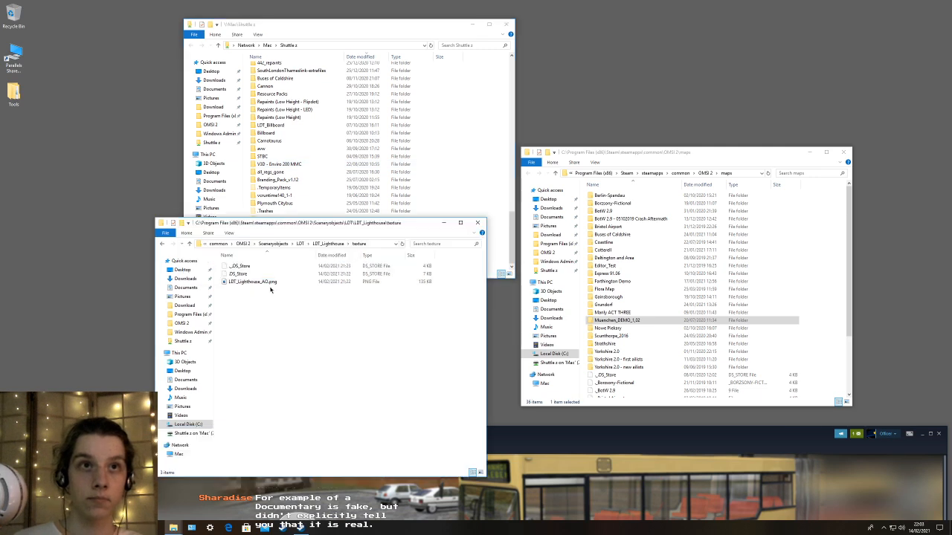
pyautogui.click(300, 243)
pyautogui.press('Menu')
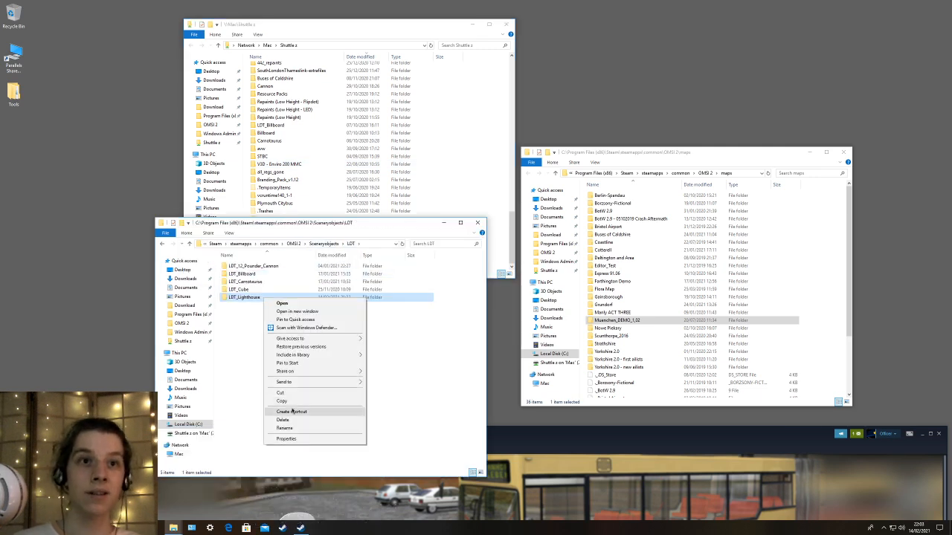
pyautogui.click(284, 420)
pyautogui.moveTo(283, 224); pyautogui.dragTo(276, 314)
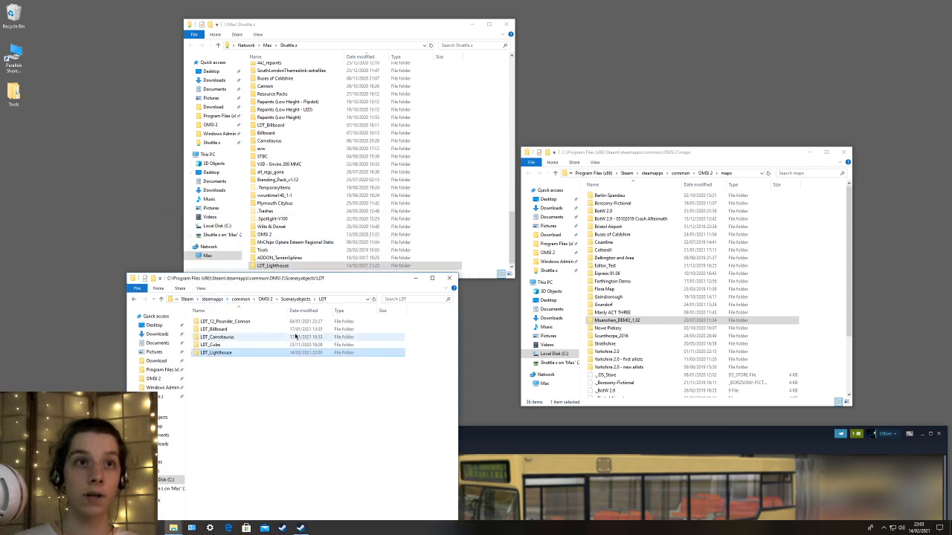
# - Switch to Steam, launch the OMSI 2 Editor and continue with the last-used map, Buses of Caldshire
pyautogui.click(588, 438)
pyautogui.moveTo(300, 438); pyautogui.dragTo(387, 1)
pyautogui.click(148, 160)
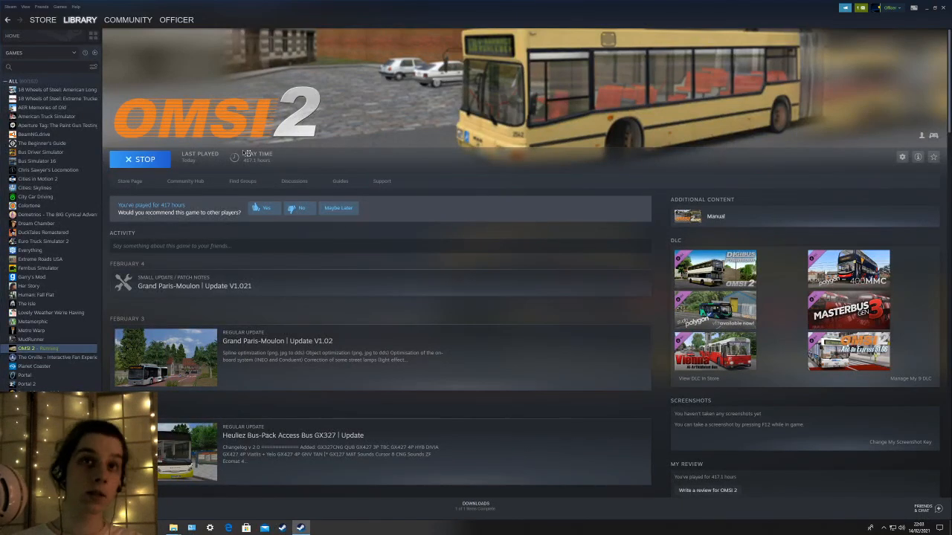
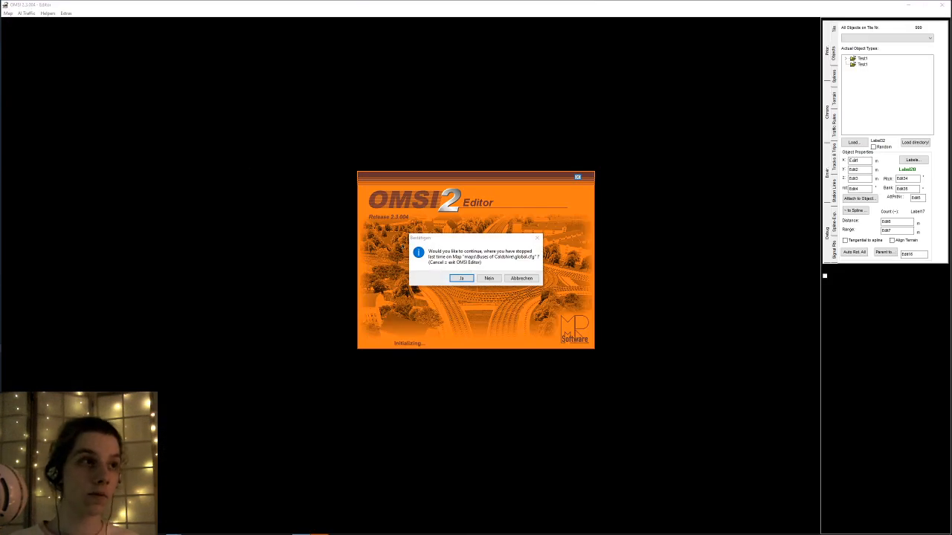
pyautogui.click(461, 279)
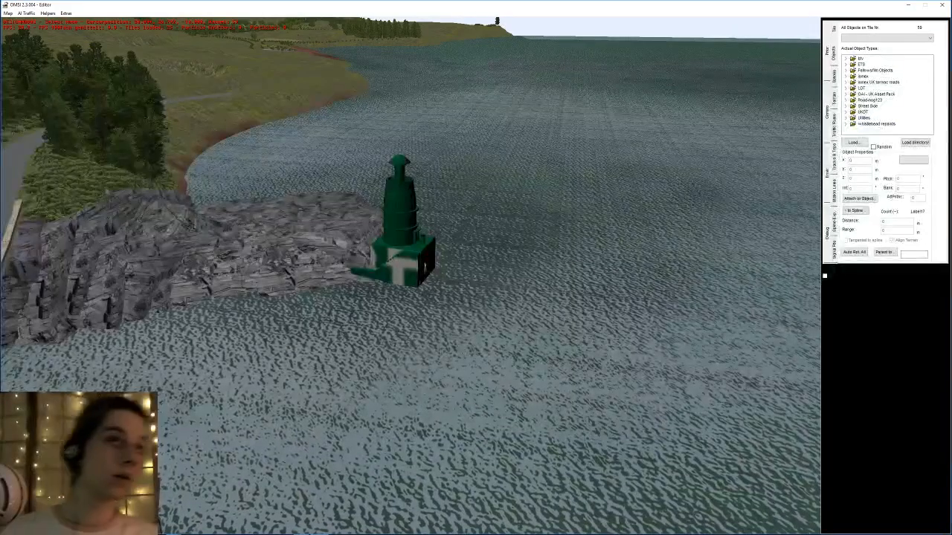
# - Select the lighthouse beside the coastal rocks and rotate it so its long jetty runs past the rock's edge
pyautogui.click(370, 279)
pyautogui.scroll(3, 416, 297)
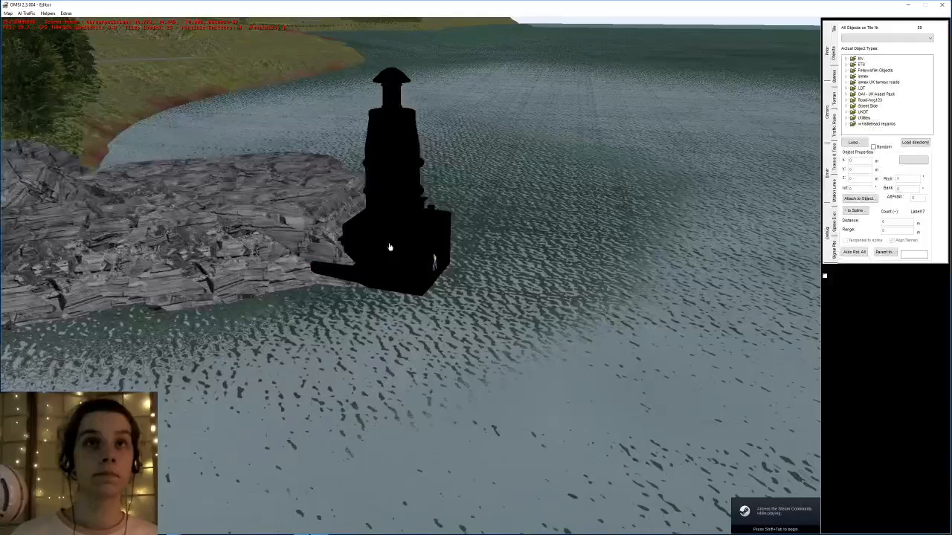
pyautogui.moveTo(462, 340); pyautogui.dragTo(544, 364, button='middle')
pyautogui.press('r')
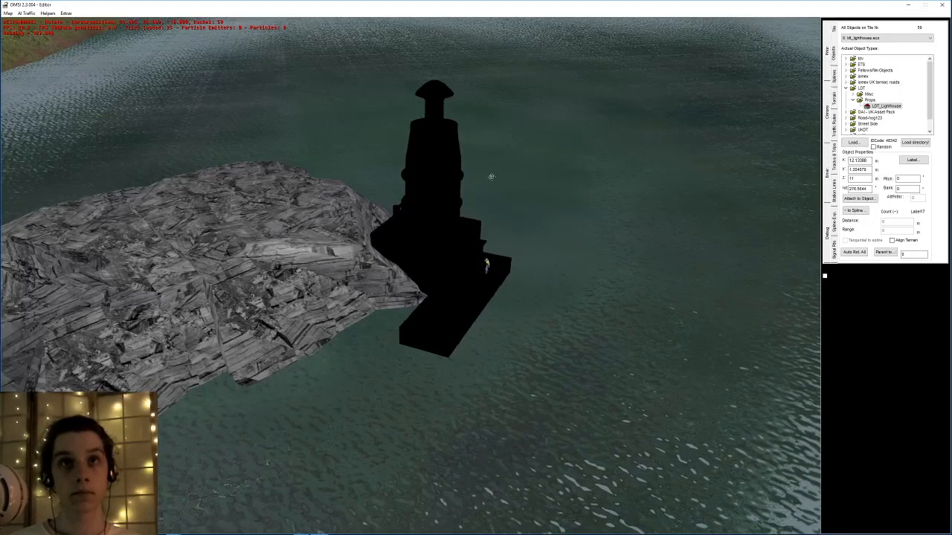
pyautogui.click(541, 212)
pyautogui.moveTo(542, 212); pyautogui.dragTo(529, 213, button='middle')
pyautogui.moveTo(529, 212); pyautogui.dragTo(525, 251, button='right')
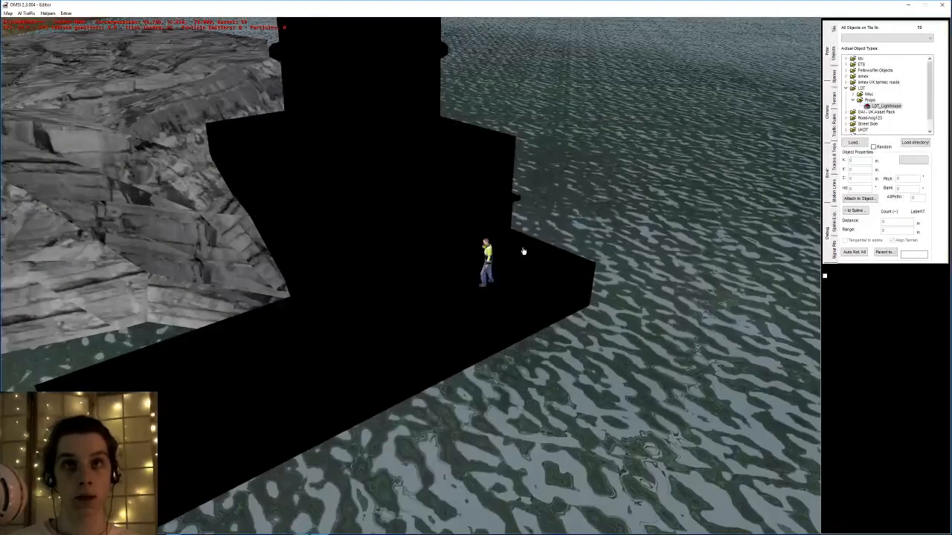
# - Move the man01 figure from the lighthouse doorway towards the jetty's far end and rotate it to face outwards
pyautogui.click(488, 261)
pyautogui.moveTo(489, 260); pyautogui.dragTo(502, 388, button='middle')
pyautogui.press('g')
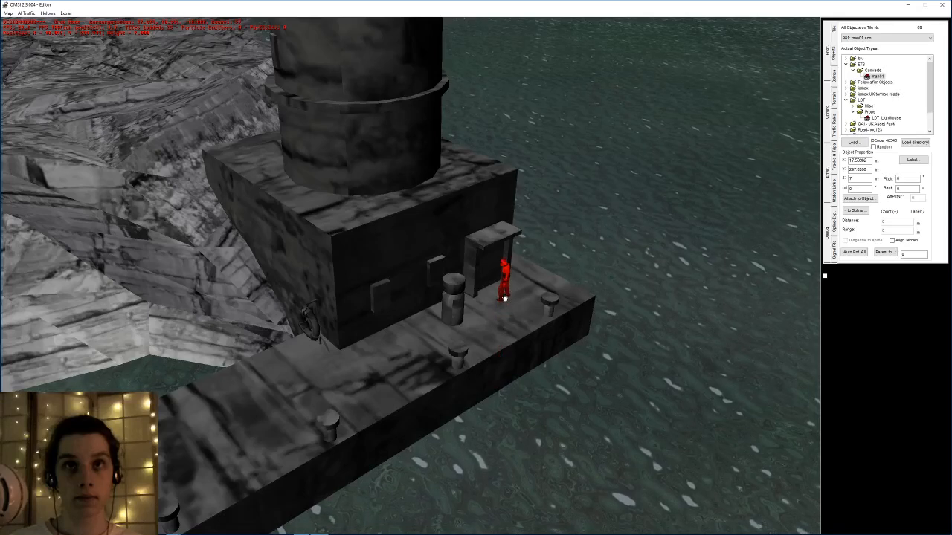
pyautogui.moveTo(504, 297); pyautogui.dragTo(223, 460)
pyautogui.click(223, 460)
pyautogui.moveTo(266, 448); pyautogui.dragTo(616, 354, button='middle')
pyautogui.press('r')
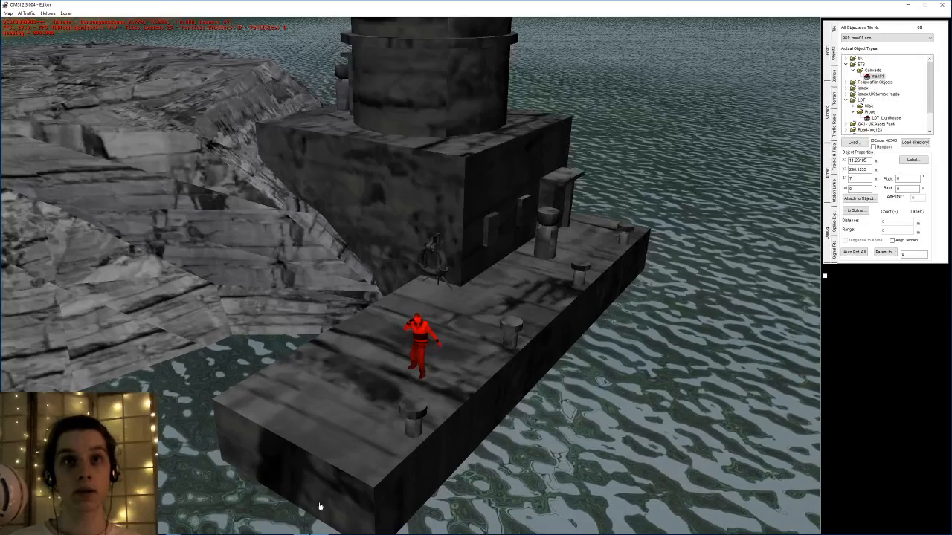
pyautogui.click(428, 128)
# - Fine-tune the man01 figure's placement on the jetty and select the lighthouse
pyautogui.moveTo(522, 294); pyautogui.dragTo(446, 372, button='right')
pyautogui.press('g')
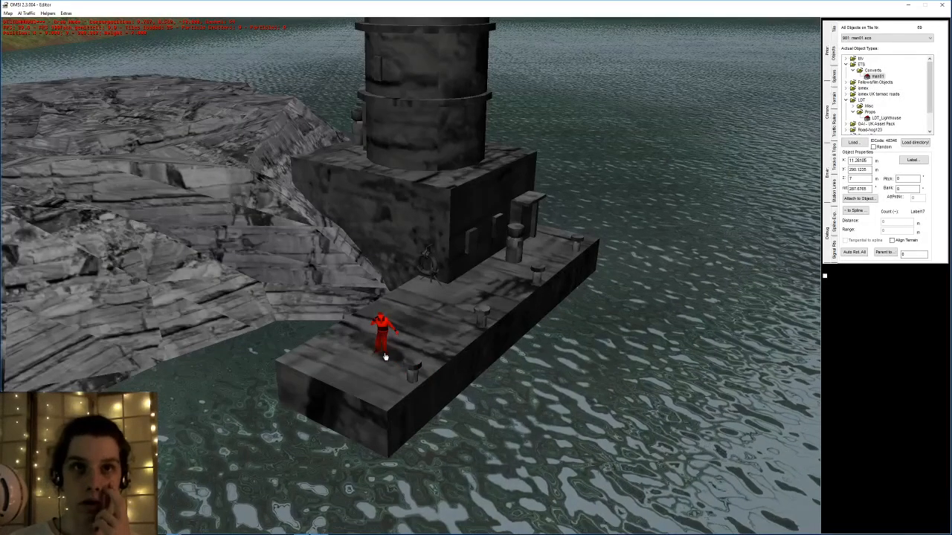
pyautogui.click(385, 359)
pyautogui.press('r')
pyautogui.click(484, 388)
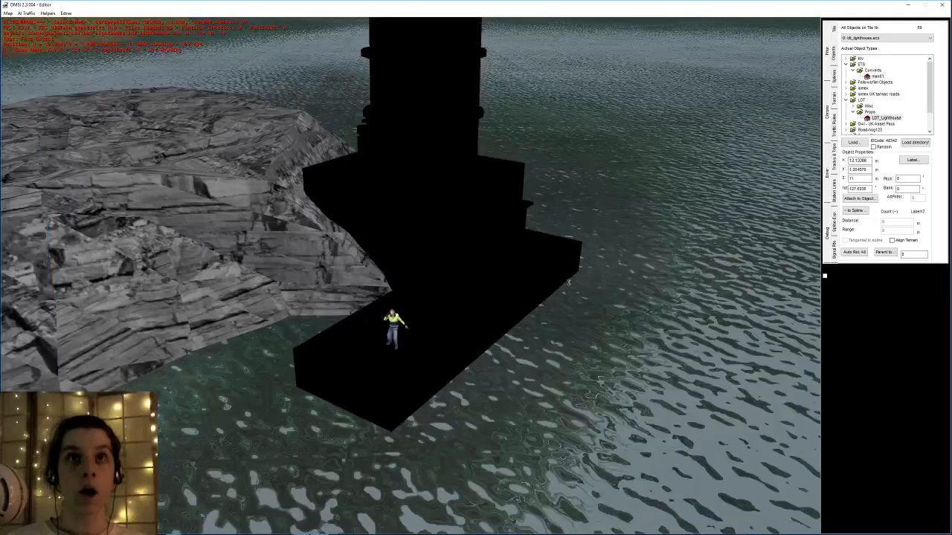
pyautogui.scroll(-4, 600, 309)
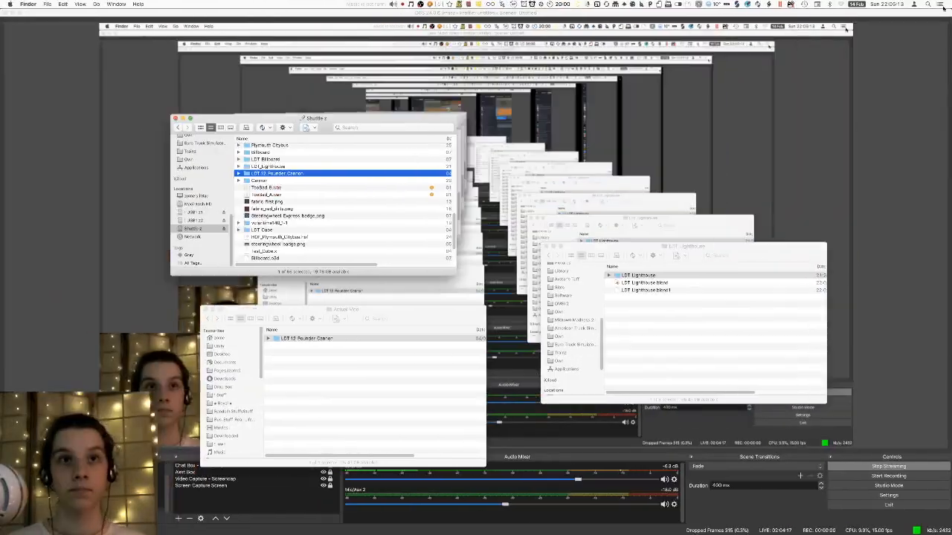
# - Switch back to the Mac, launch Blender and reopen the recent lighthouse file
pyautogui.press('super+Tab')
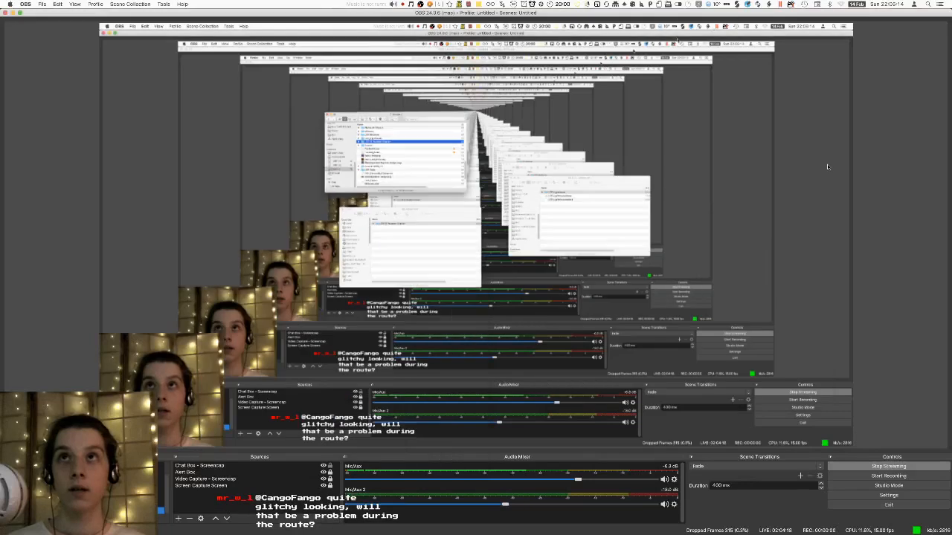
pyautogui.moveTo(856, 530)
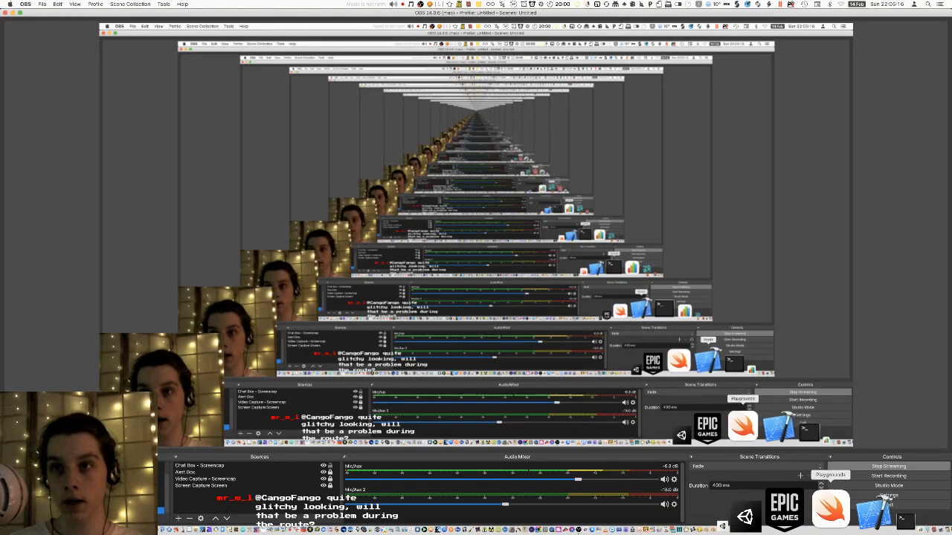
pyautogui.click(790, 513)
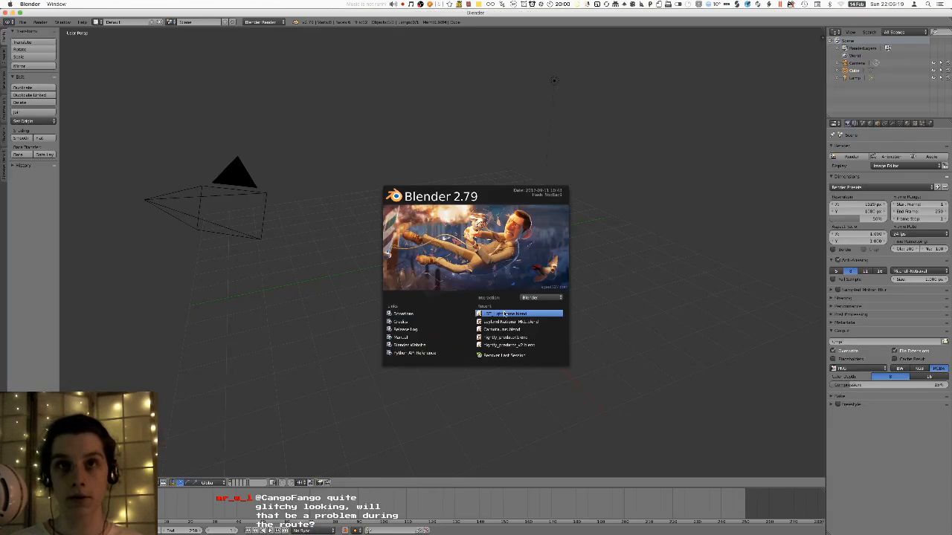
pyautogui.click(505, 314)
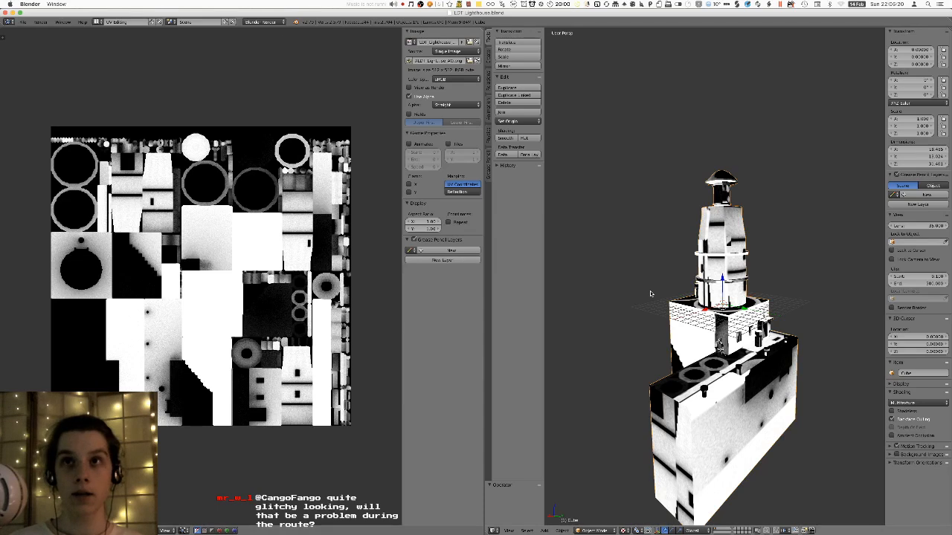
# - Change to the Default screen layout and unwrap the whole lighthouse mesh with Smart UV Project
pyautogui.click(102, 22)
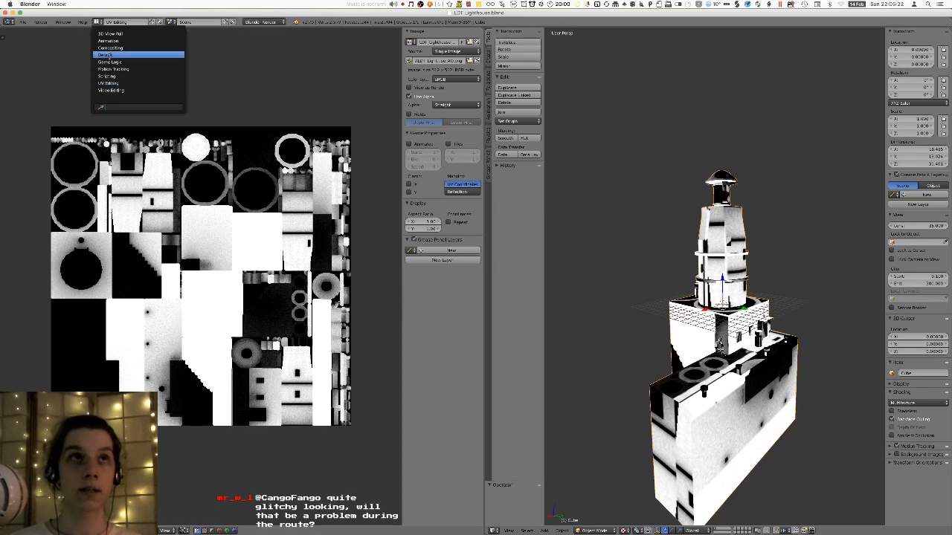
pyautogui.click(119, 56)
pyautogui.press('u')
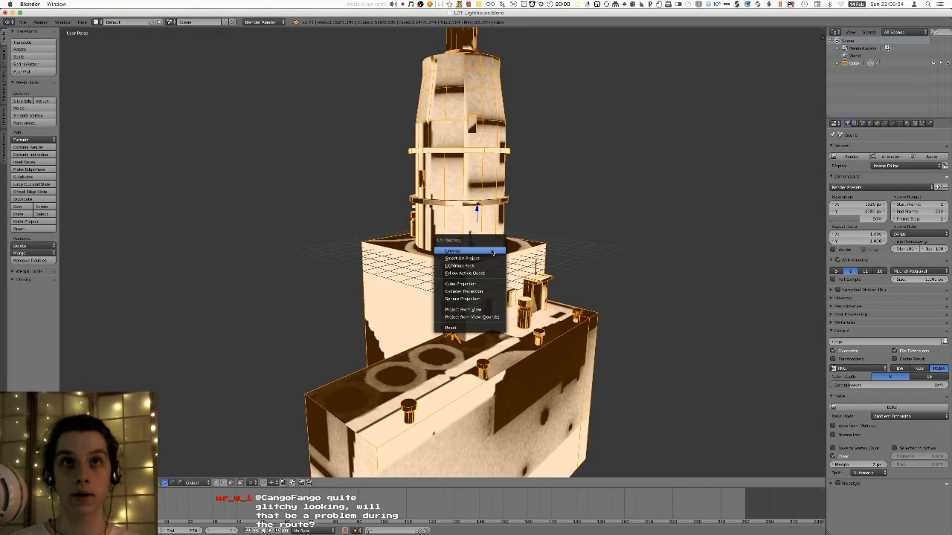
pyautogui.click(475, 258)
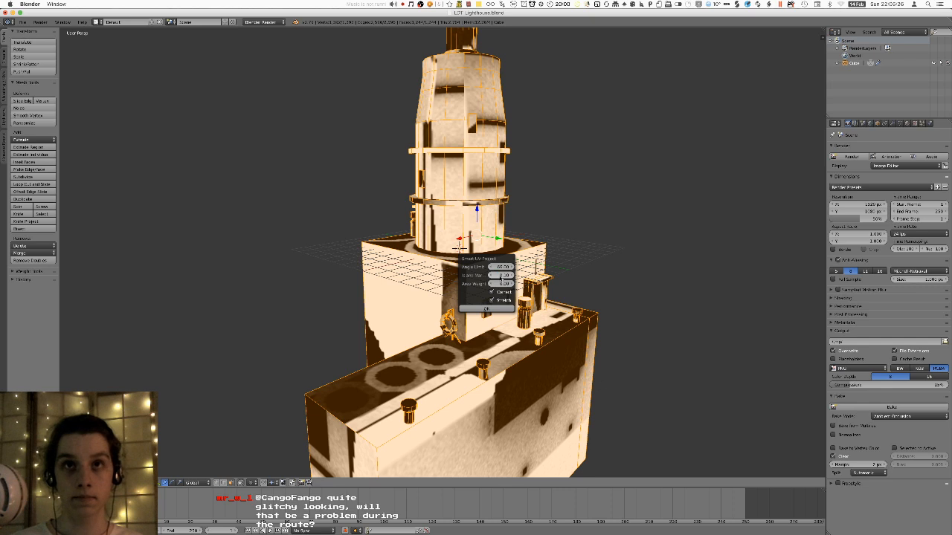
pyautogui.click(485, 308)
# - Bake the lighthouse's ambient occlusion, deselect its mesh and return to Object Mode
pyautogui.click(891, 408)
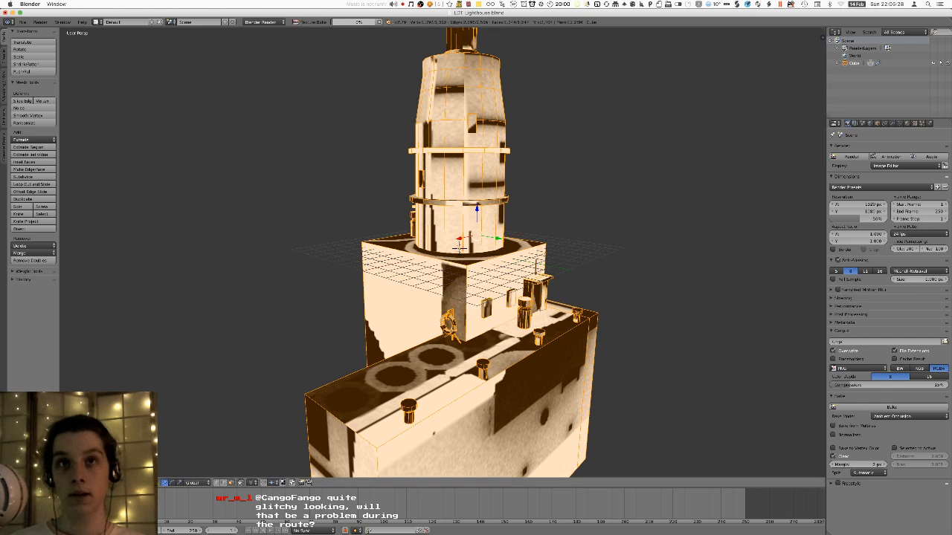
pyautogui.press('Tab')
pyautogui.press('Tab')
pyautogui.press('a')
pyautogui.press('Tab')
# - Set the type of the lighthouse material's first texture to Image or Movie
pyautogui.click(916, 123)
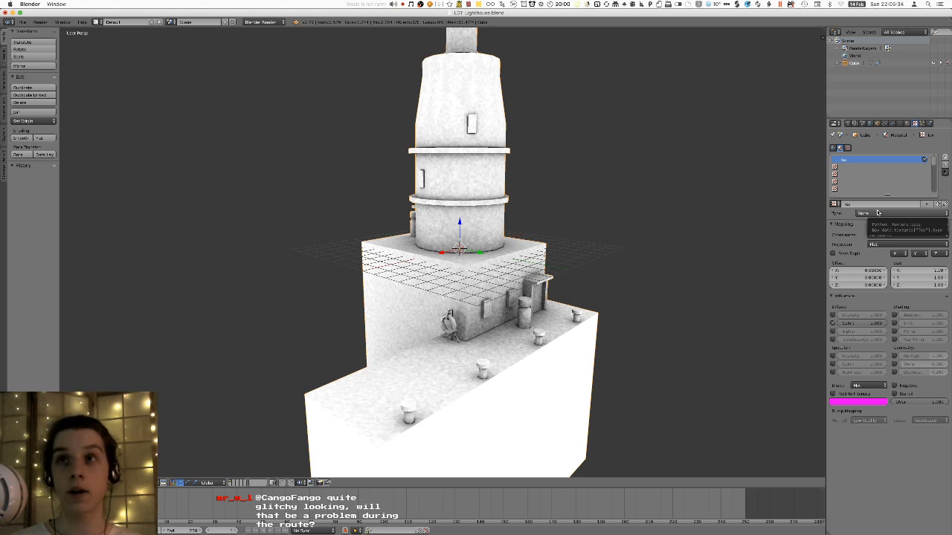
pyautogui.click(877, 213)
pyautogui.click(870, 191)
pyautogui.click(870, 191)
pyautogui.click(897, 162)
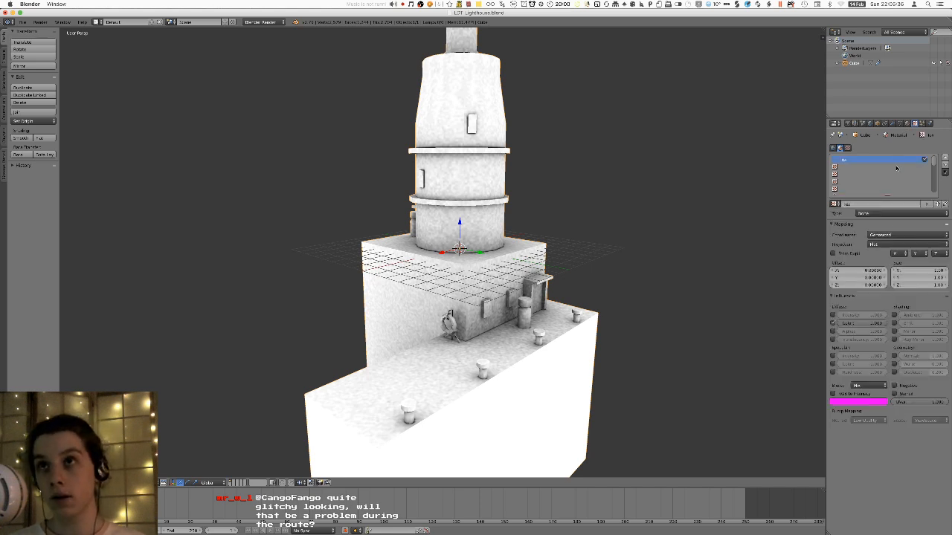
pyautogui.click(888, 213)
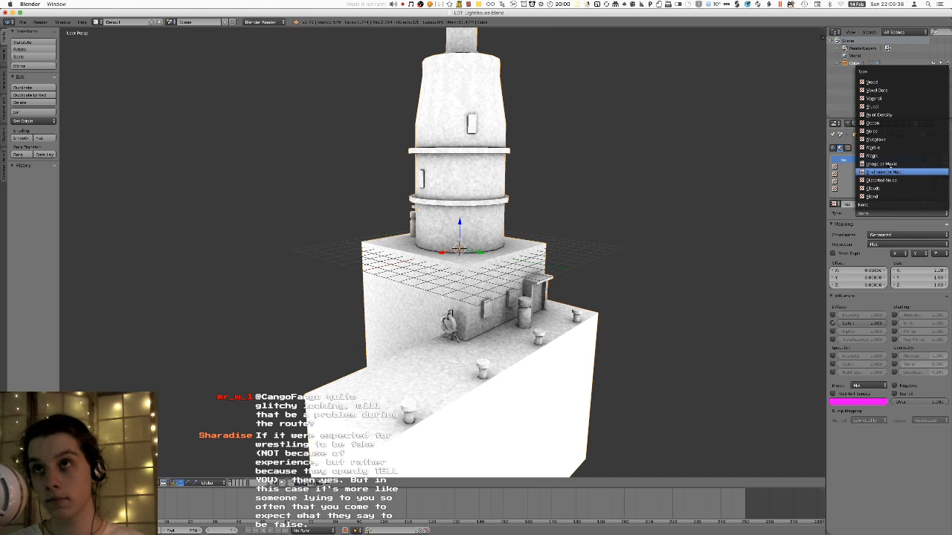
pyautogui.click(891, 170)
# - Load LDT_Lighthouse_AO.png from the lighthouse's texture folder as the texture's image
pyautogui.click(834, 319)
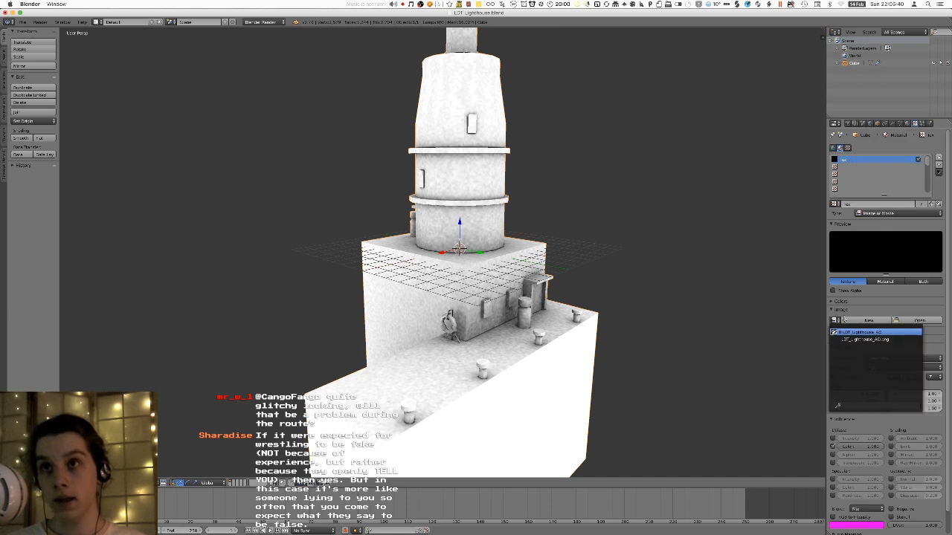
pyautogui.click(920, 319)
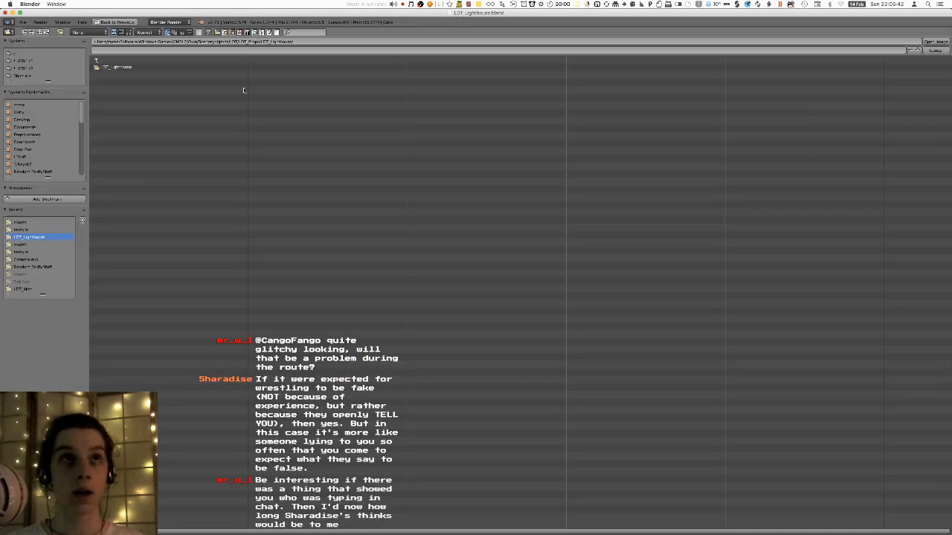
pyautogui.click(211, 76)
pyautogui.doubleClick(210, 66)
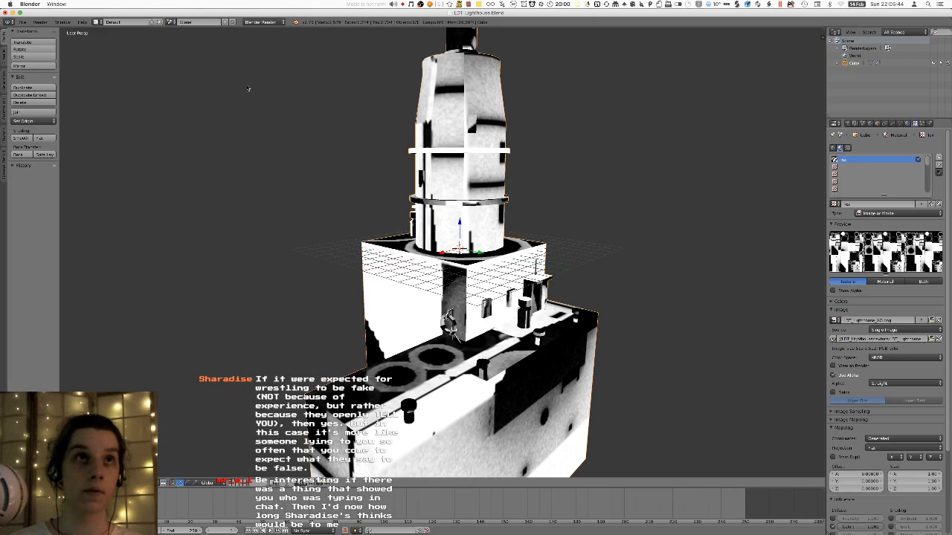
# - Unwrap the whole lighthouse mesh again with Smart UV Project and rebake its ambient occlusion from Object Mode
pyautogui.keyDown('shift'); pyautogui.moveTo(595, 200); pyautogui.dragTo(559, 191, button='middle'); pyautogui.keyUp('shift')
pyautogui.press('Tab')
pyautogui.press('Tab')
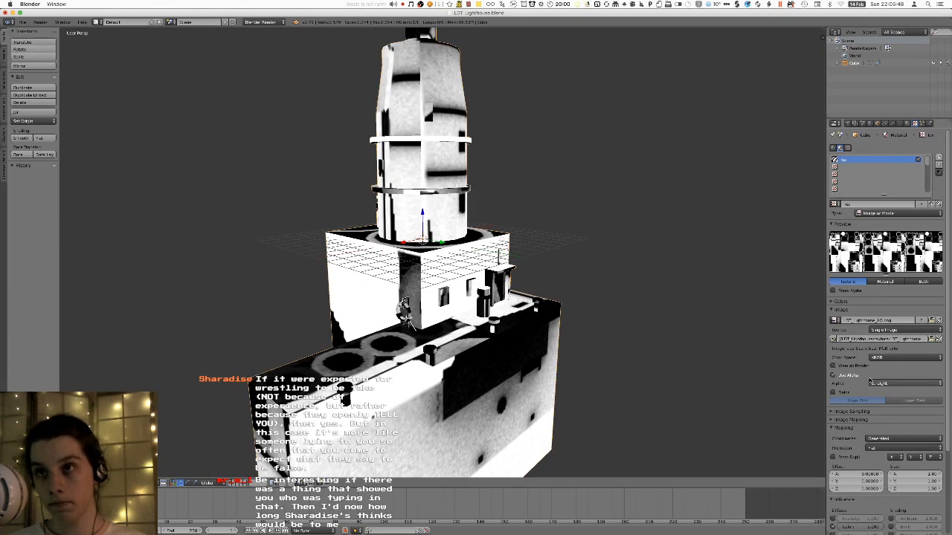
pyautogui.press('Tab')
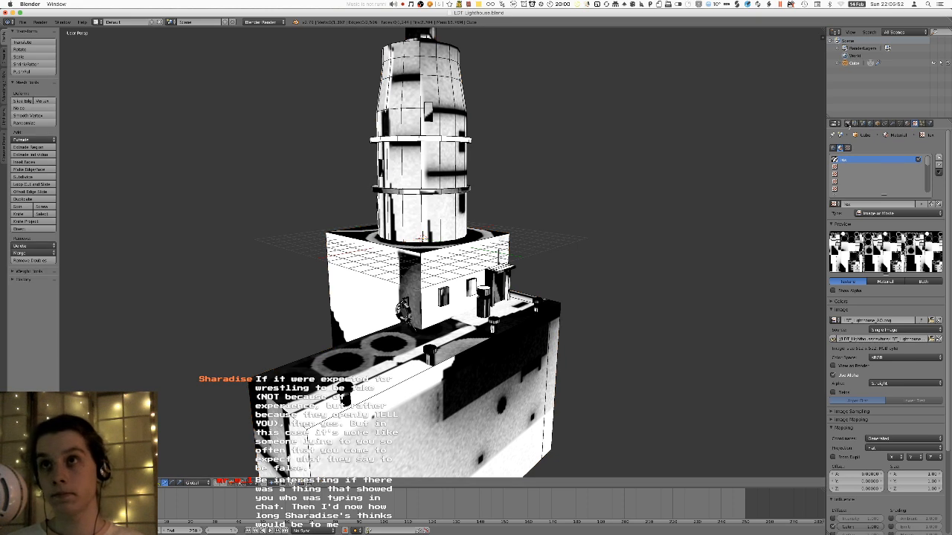
pyautogui.click(848, 123)
pyautogui.press('a')
pyautogui.press('u')
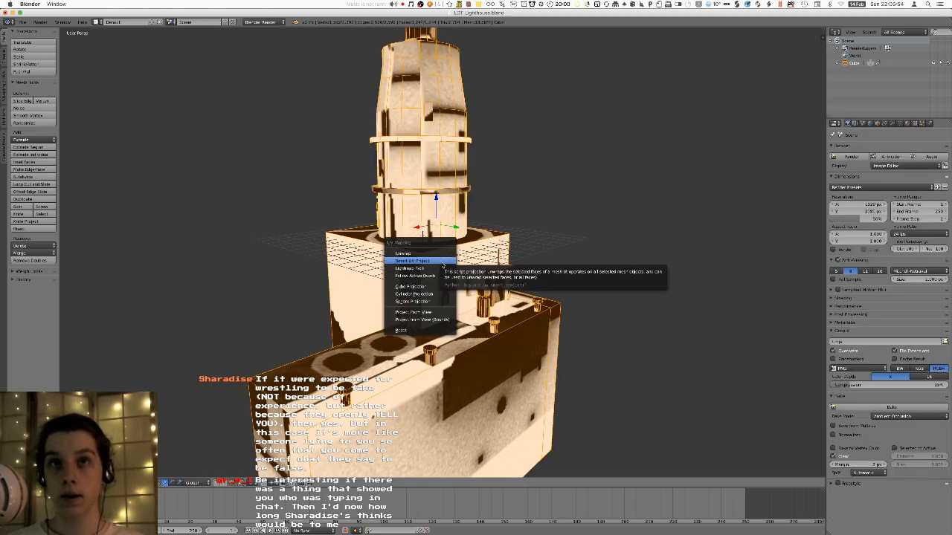
pyautogui.click(427, 261)
pyautogui.click(453, 311)
pyautogui.press('Tab')
pyautogui.click(890, 408)
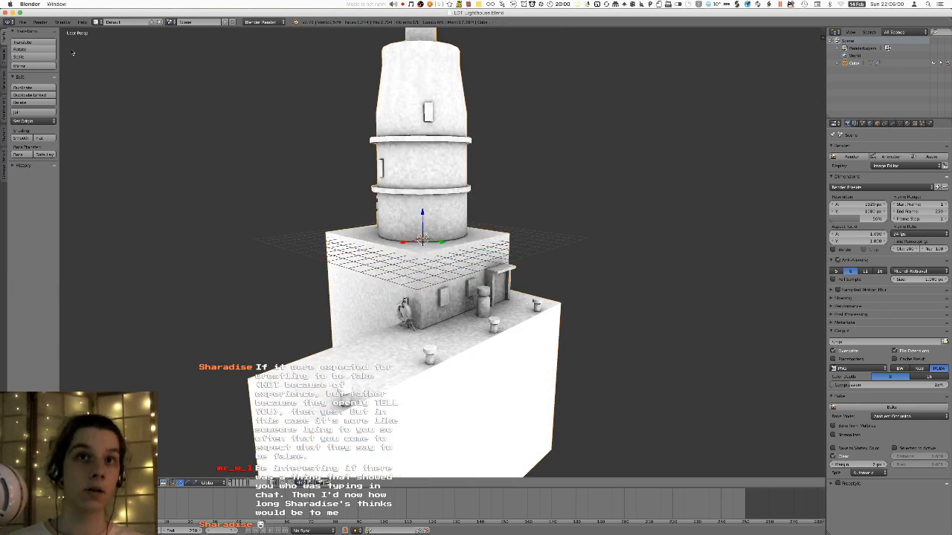
# - Find the DirectX X Format import-export add-on in the user preferences, enable it and close the preferences
pyautogui.click(23, 22)
pyautogui.click(44, 113)
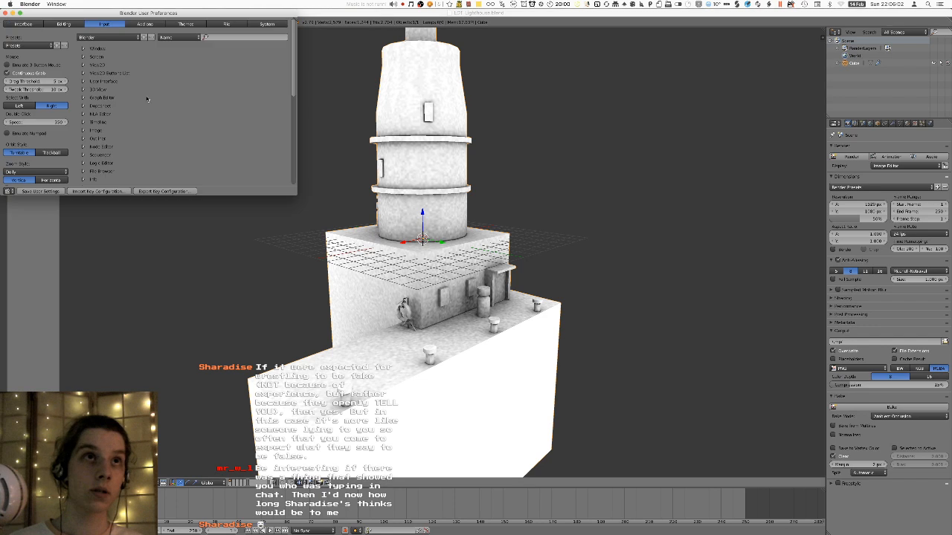
pyautogui.click(152, 24)
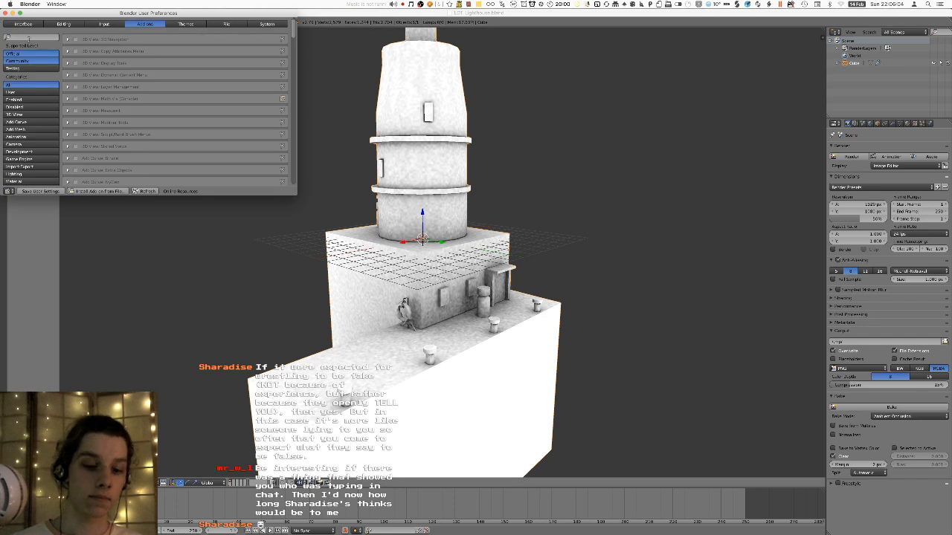
pyautogui.click(29, 39)
pyautogui.write('dirct')
pyautogui.press('Return')
pyautogui.click(32, 35)
pyautogui.write('dir')
pyautogui.press('Return')
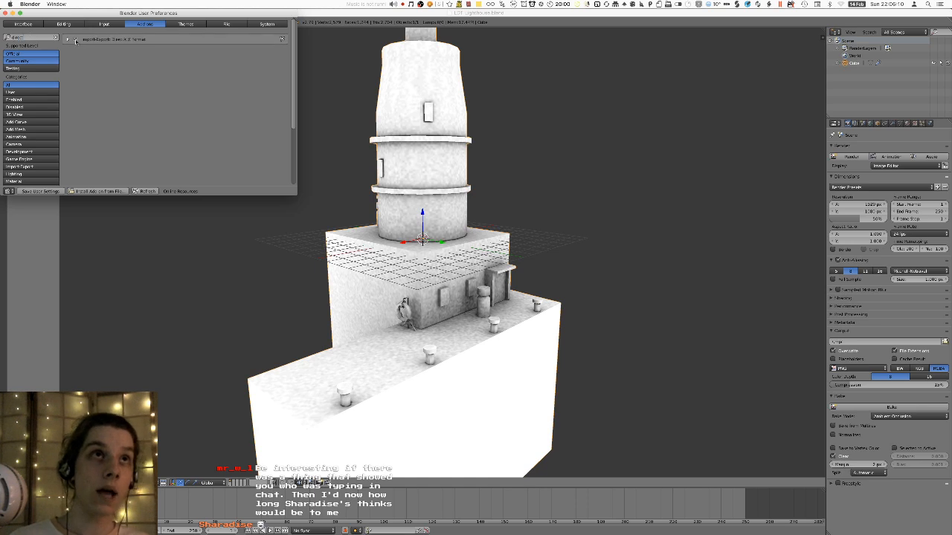
pyautogui.click(6, 13)
# - Export the lighthouse in DirectX format as LDT_Lighthouse.x, overwriting the file in its model folder
pyautogui.click(23, 21)
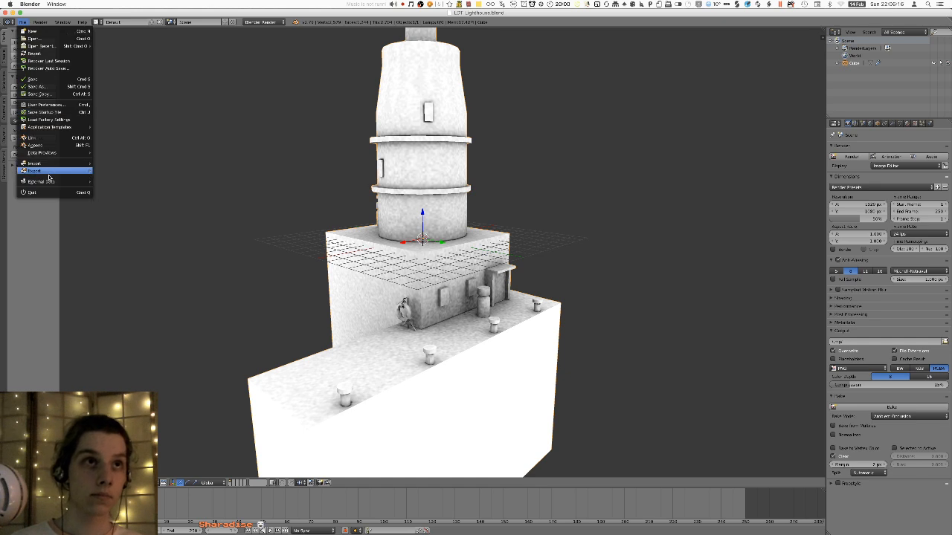
pyautogui.moveTo(49, 177)
pyautogui.click(128, 239)
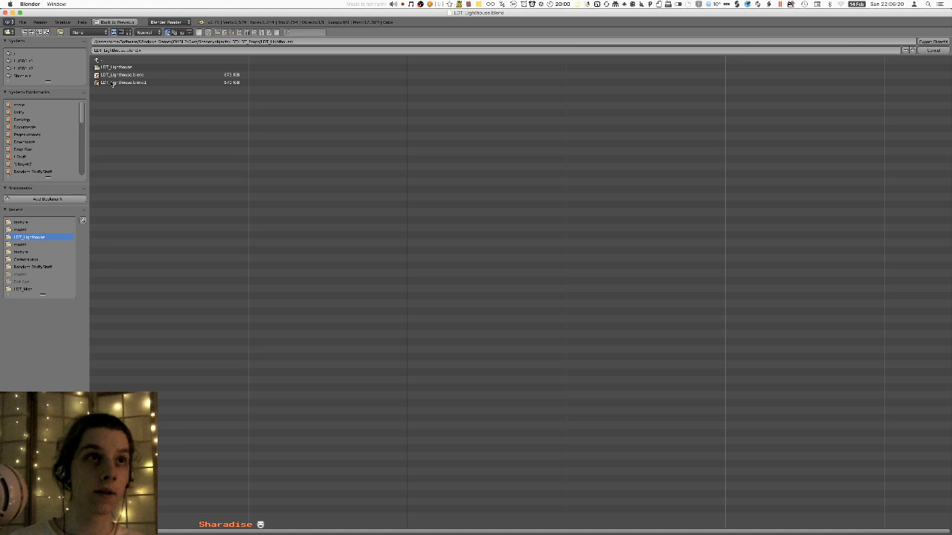
pyautogui.click(152, 67)
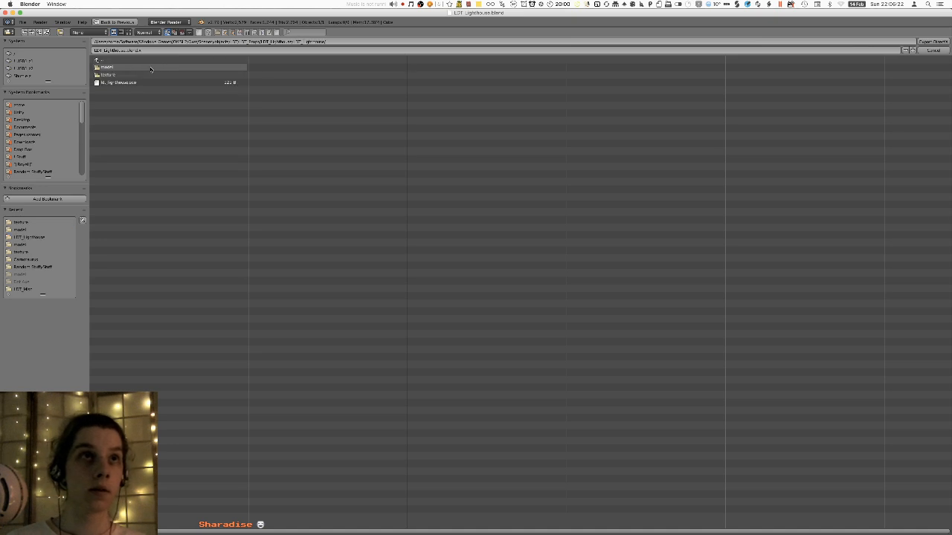
pyautogui.click(151, 68)
pyautogui.moveTo(136, 50); pyautogui.dragTo(124, 51)
pyautogui.press('BackSpace')
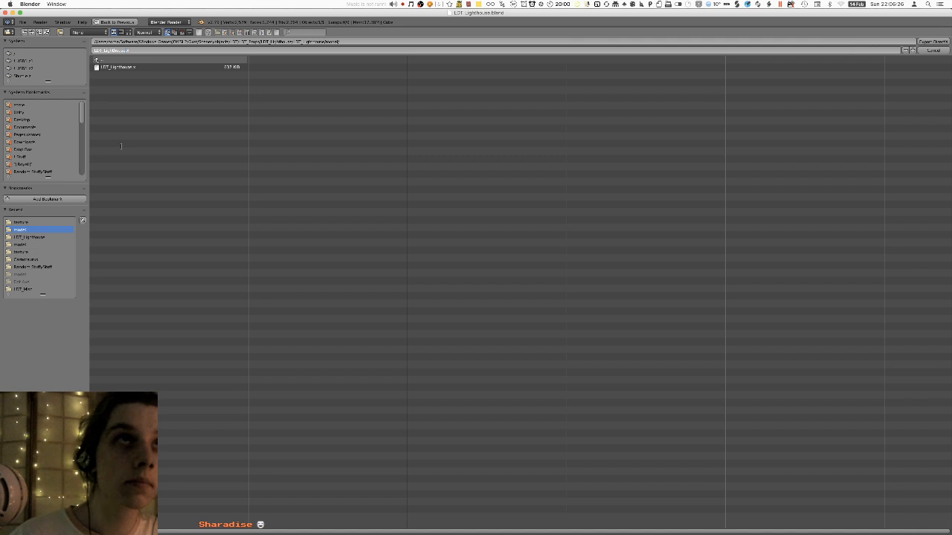
pyautogui.press('Return')
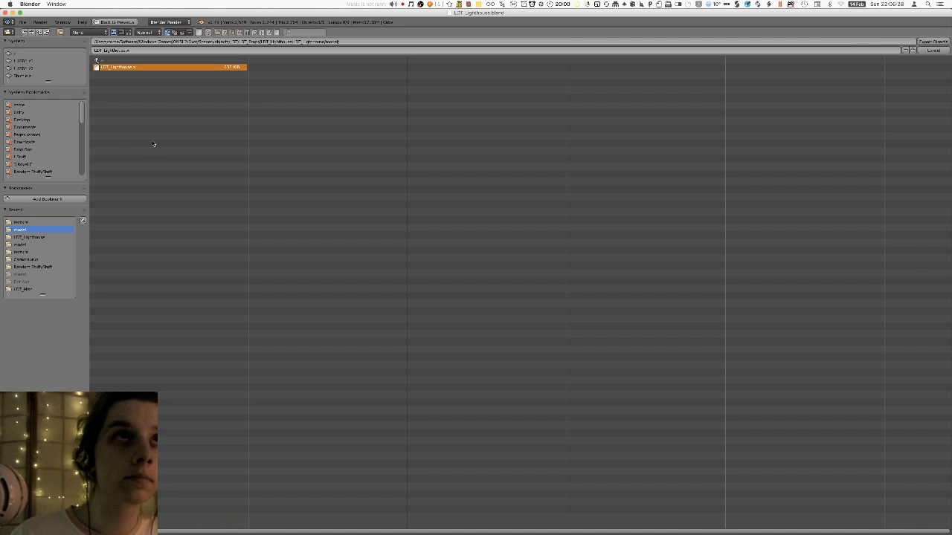
# - Switch to Finder and replace the LDT_Lighthouse folder on the Shuttle z drive with the updated one
pyautogui.press('super+Tab')
pyautogui.press('super+Tab')
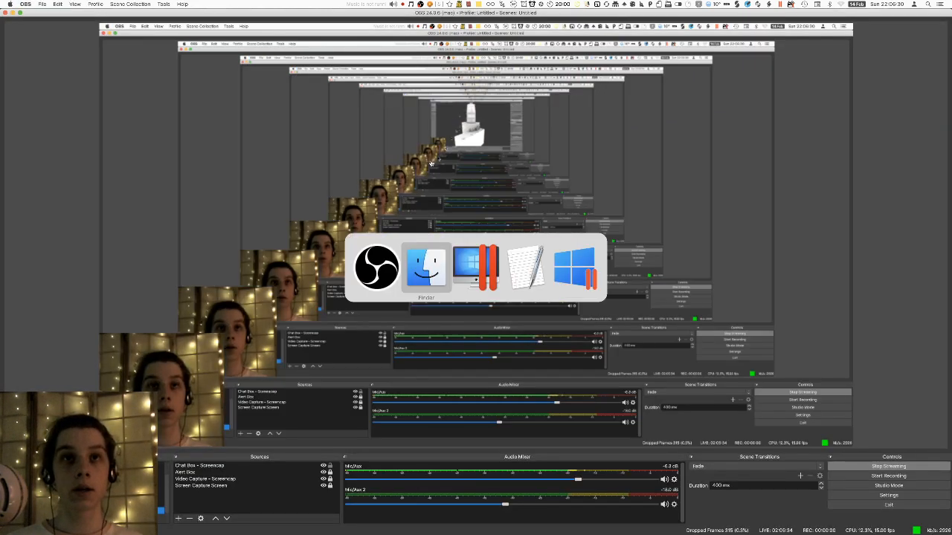
pyautogui.click(673, 290)
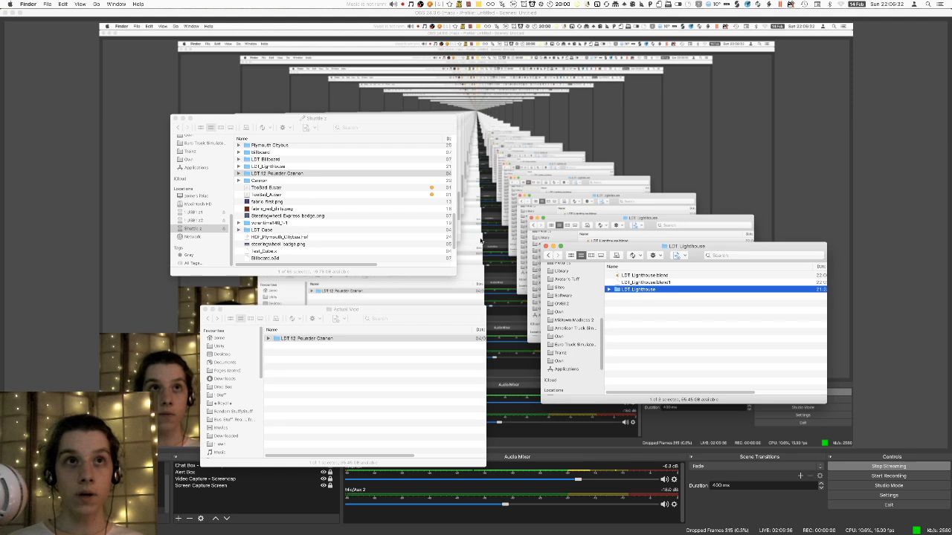
pyautogui.click(609, 289)
pyautogui.click(648, 297)
pyautogui.press('Up')
pyautogui.press('Up')
pyautogui.press('Up')
pyautogui.press('Left')
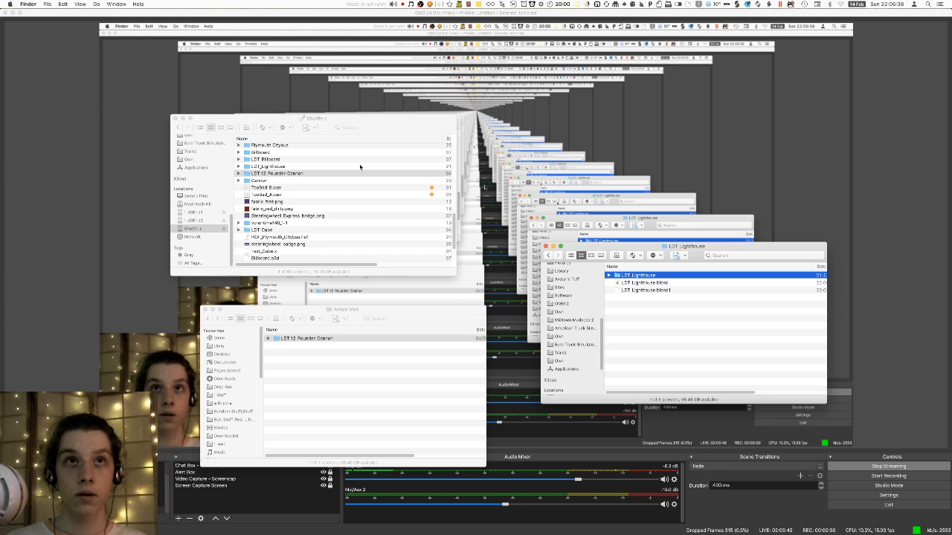
pyautogui.click(335, 153)
pyautogui.click(326, 166)
pyautogui.moveTo(327, 167); pyautogui.dragTo(297, 195)
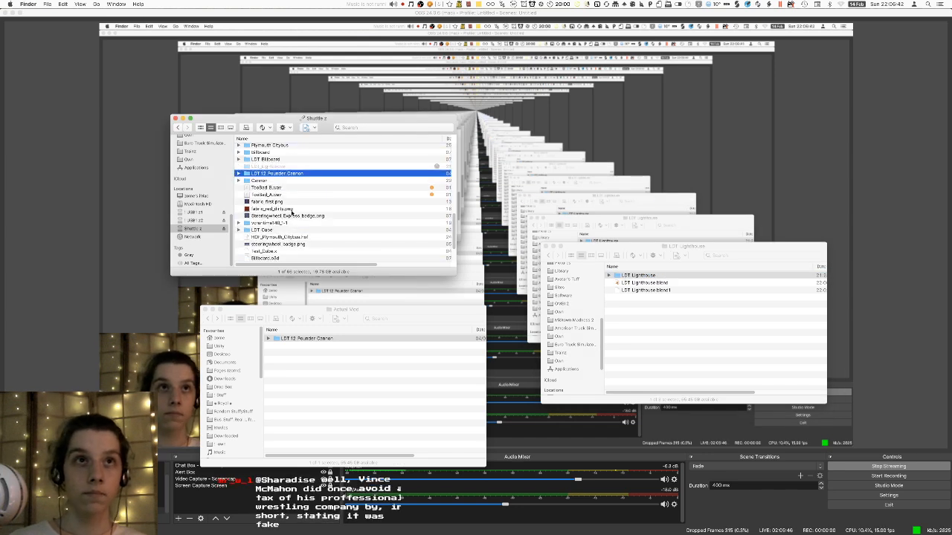
pyautogui.click(292, 210)
# - Switch to Windows and copy LDT_Lighthouse from Shuttle z into OMSI 2's Sceneryobjects\LDT folder, replacing the existing files
pyautogui.hotkey('ctrl', 'Right')
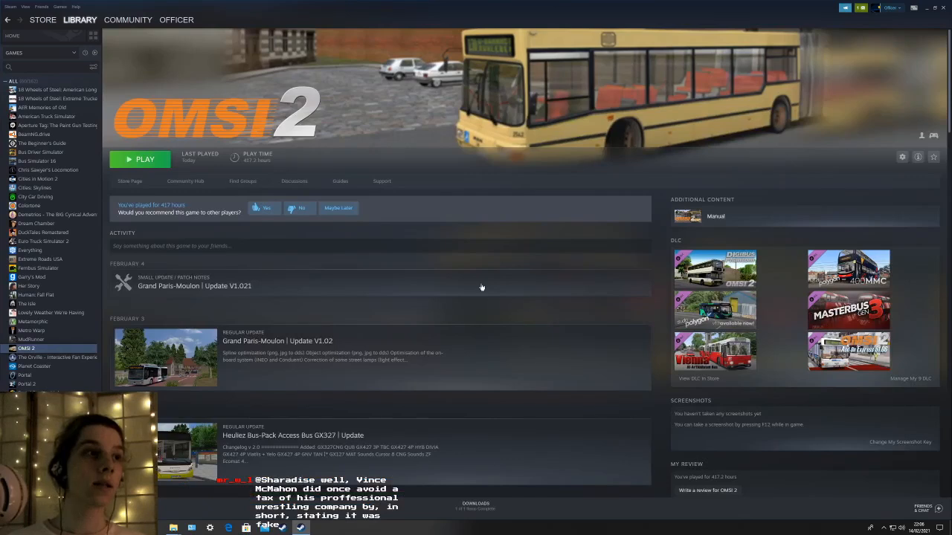
pyautogui.moveTo(231, 5); pyautogui.dragTo(458, 196)
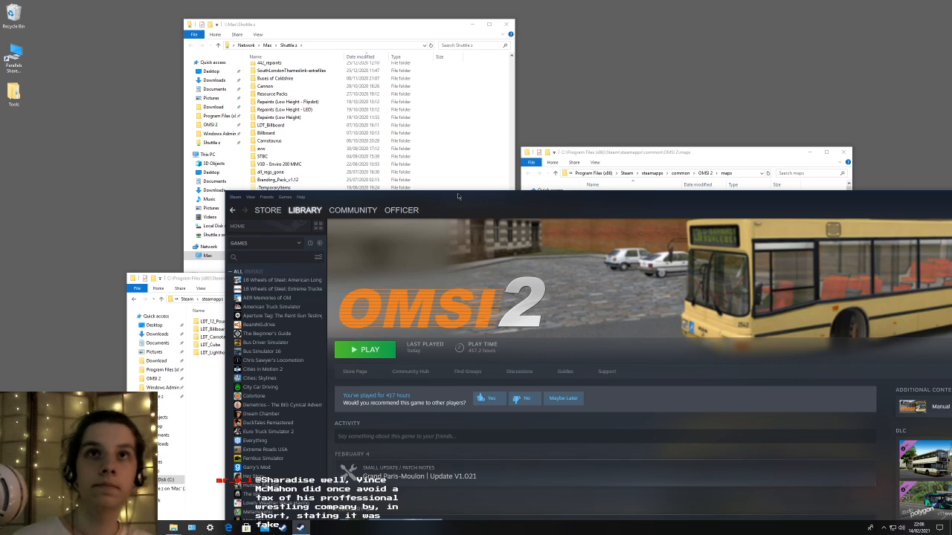
pyautogui.moveTo(458, 196); pyautogui.dragTo(374, 382)
pyautogui.click(431, 148)
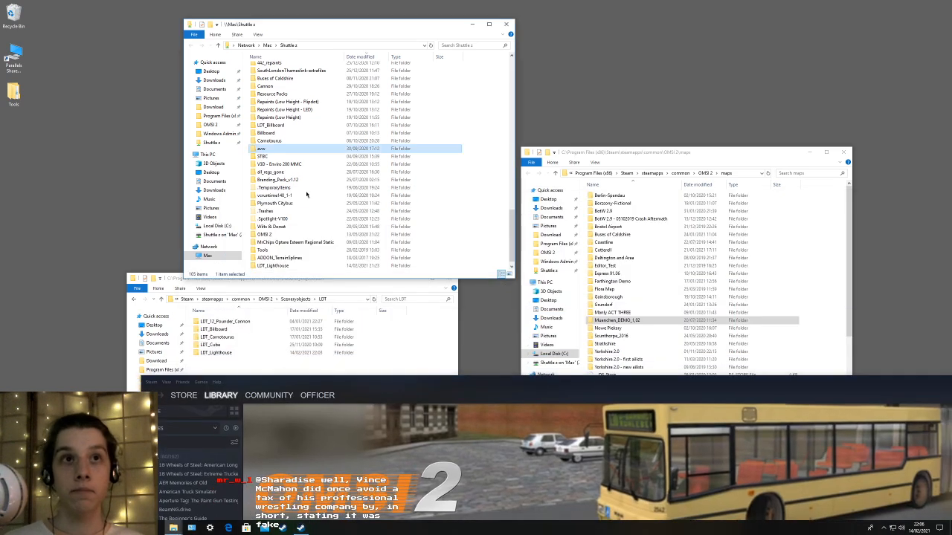
pyautogui.click(268, 267)
pyautogui.moveTo(269, 270); pyautogui.dragTo(251, 365)
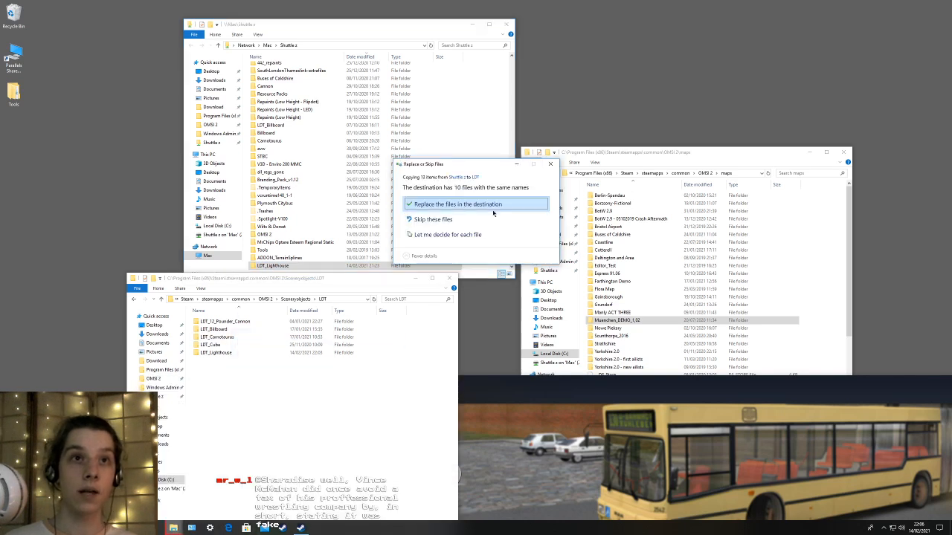
pyautogui.click(461, 204)
# - Launch the OMSI 2 Editor from Steam and continue with the last used map, Buses of Caldshire
pyautogui.click(411, 408)
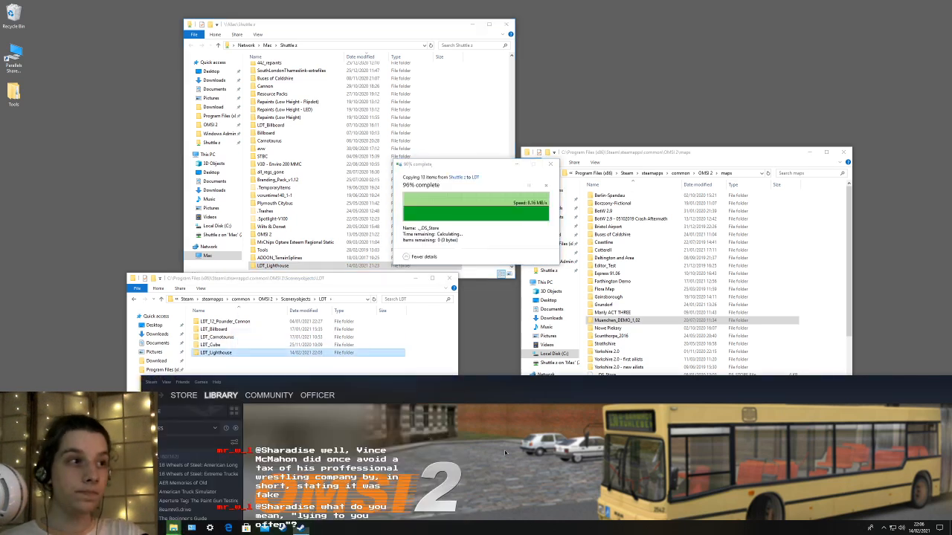
pyautogui.doubleClick(410, 382)
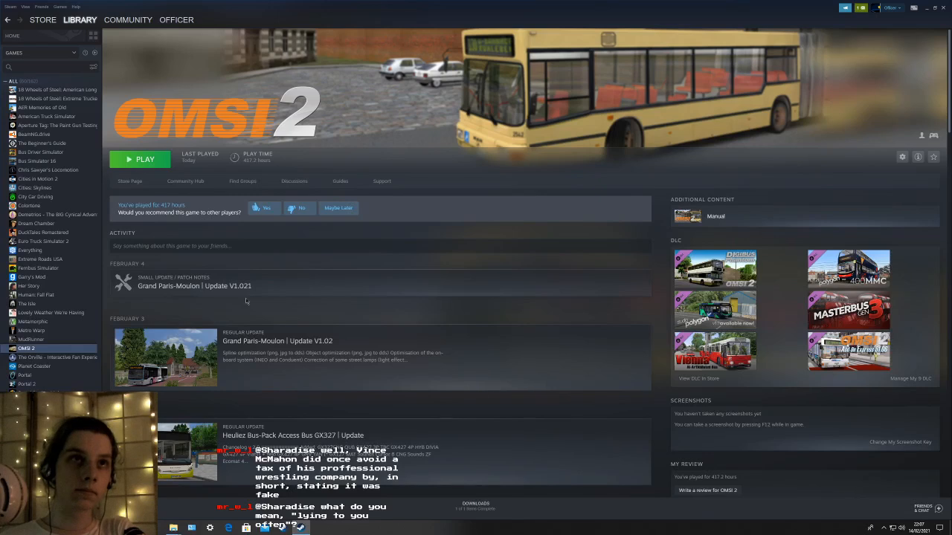
pyautogui.click(148, 162)
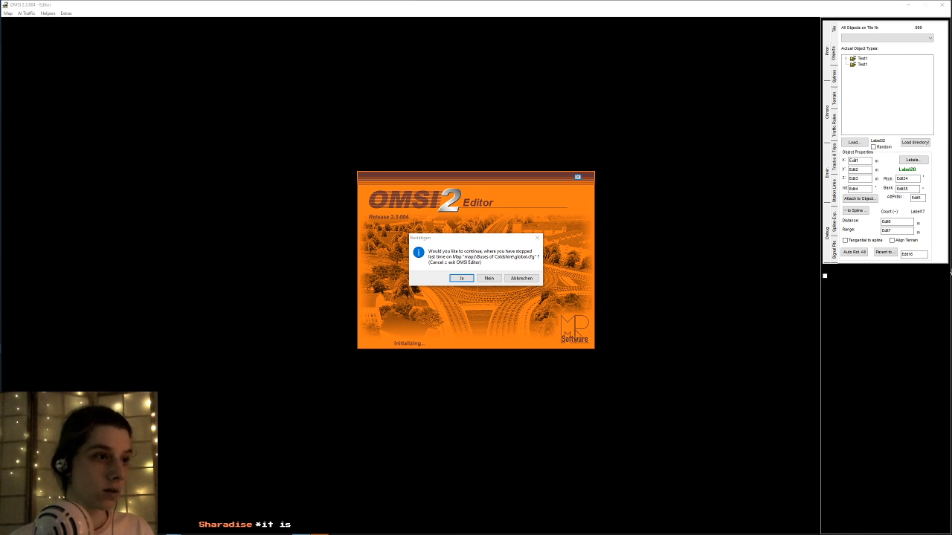
pyautogui.click(459, 275)
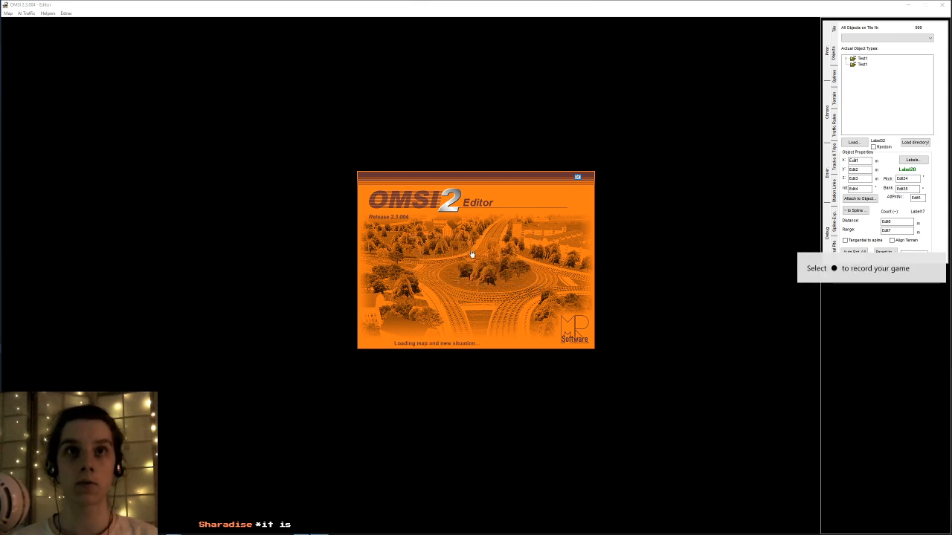
pyautogui.press('XF86MonBrightnessUp')
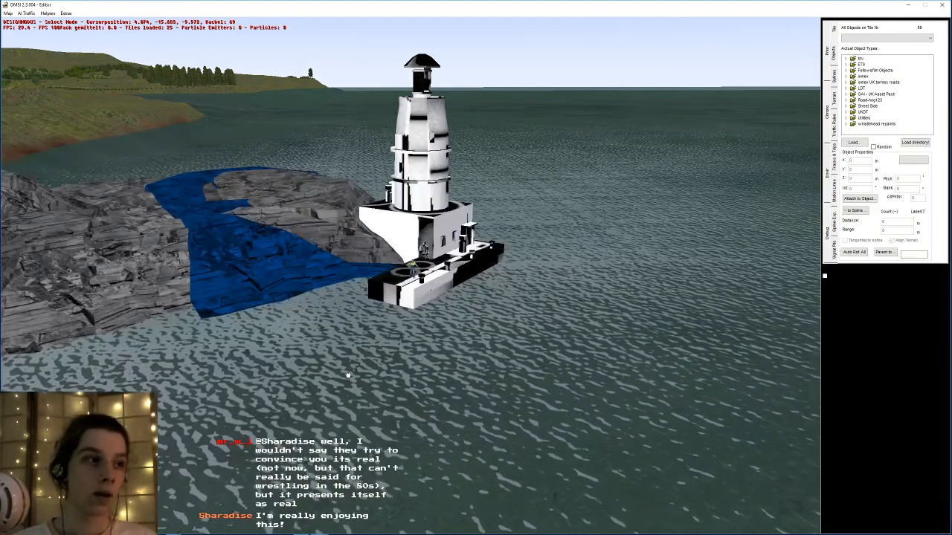
# - Examine the lighthouse's texture from several sides on the map, then close the editor
pyautogui.moveTo(487, 309); pyautogui.dragTo(554, 195, button='middle')
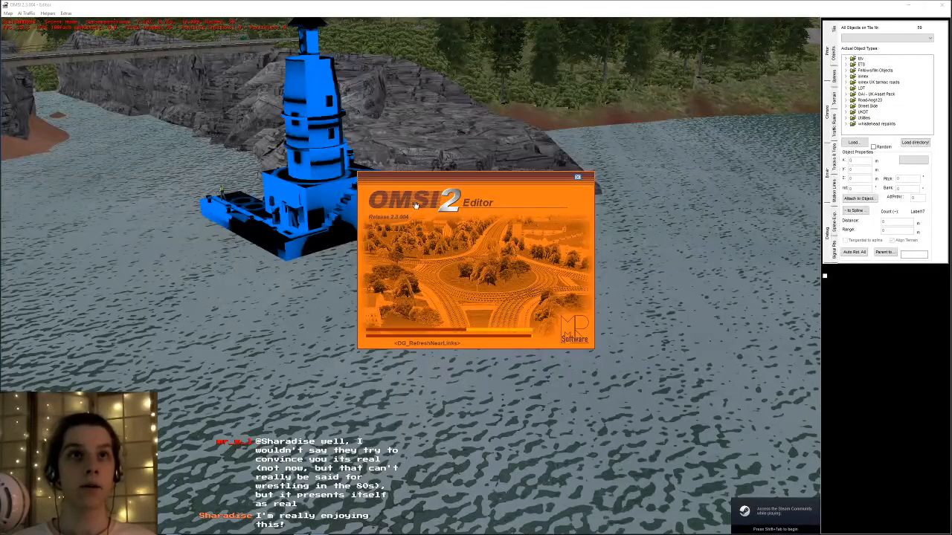
pyautogui.moveTo(415, 206); pyautogui.dragTo(487, 218, button='middle')
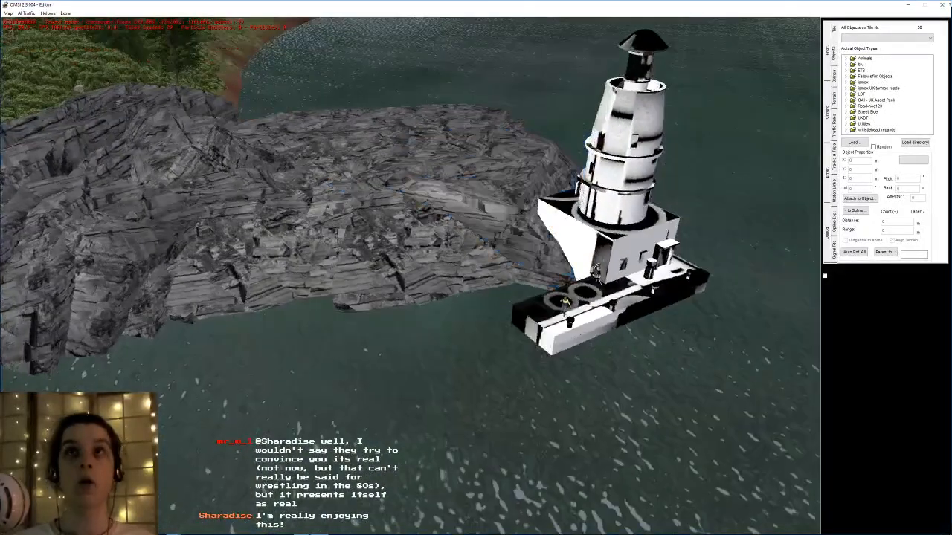
pyautogui.click(945, 4)
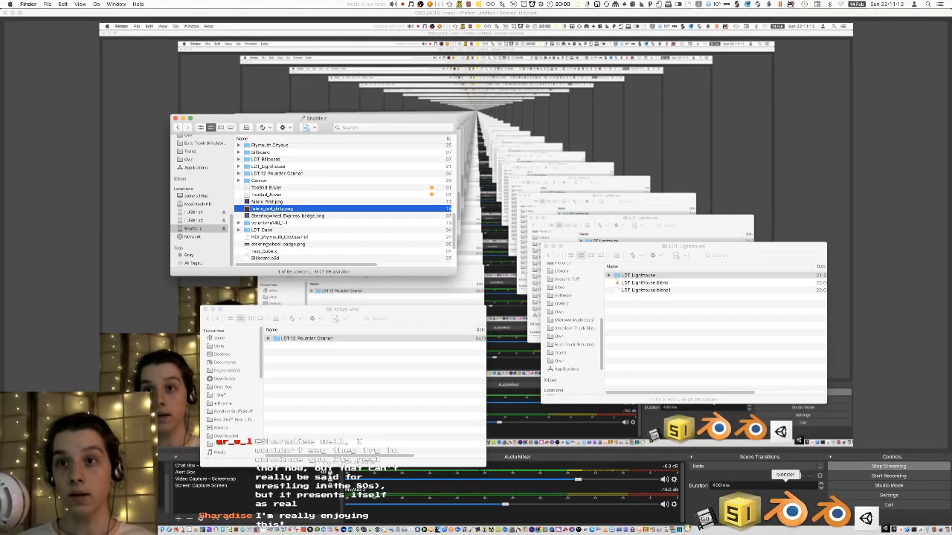
# - Return to the lighthouse file in Blender, change to the UV Editing layout and save the baked image over LDT_Lighthouse_AO.png
pyautogui.click(797, 512)
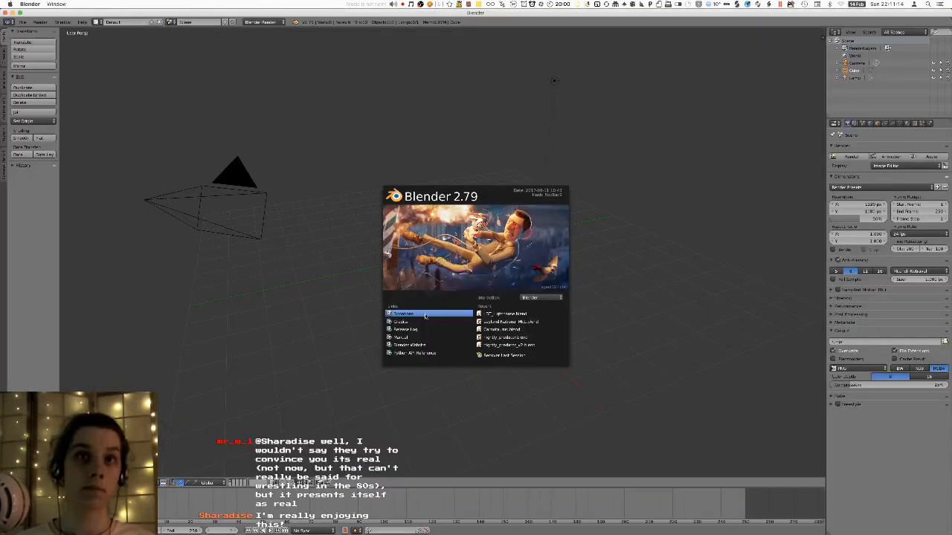
pyautogui.click(499, 315)
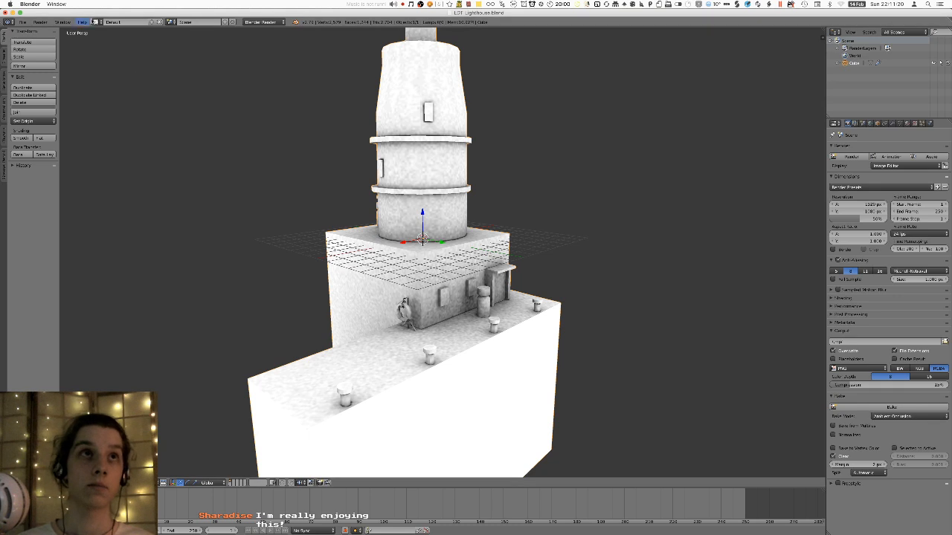
pyautogui.click(96, 22)
pyautogui.click(107, 83)
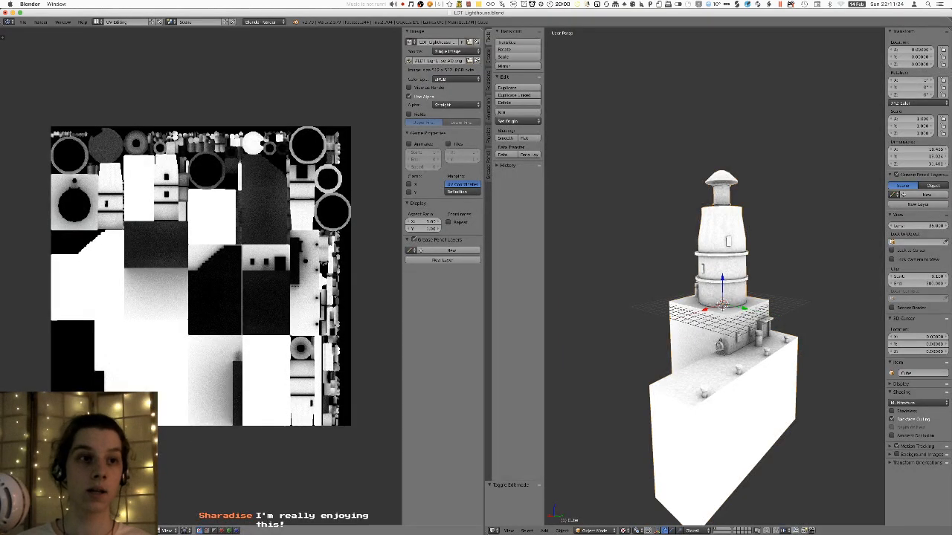
pyautogui.press('F3')
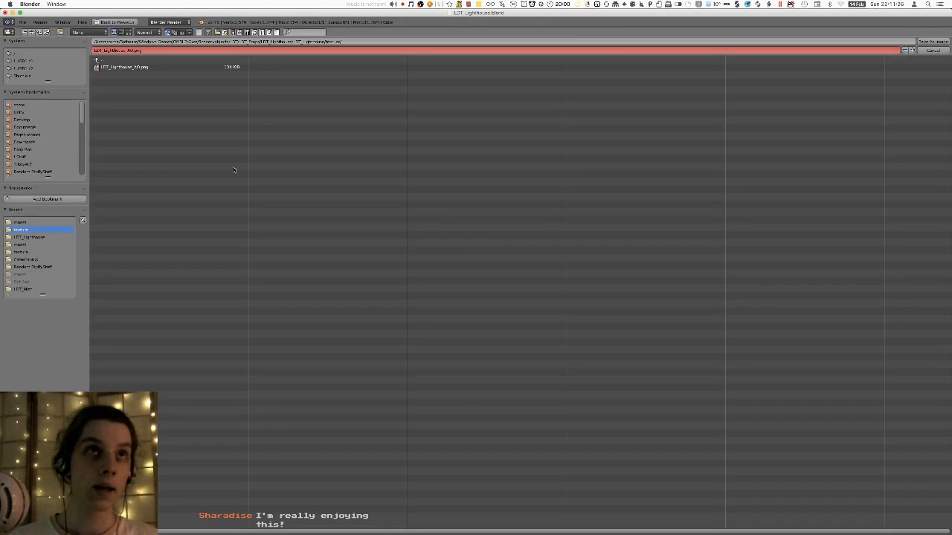
pyautogui.click(931, 43)
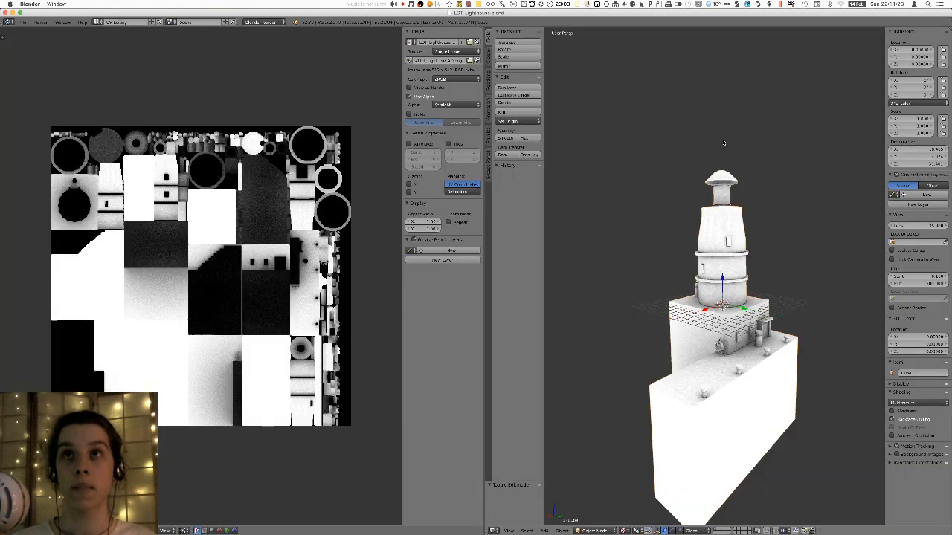
# - Hide Blender and preview LDT_Lighthouse_AO.png in the lighthouse's texture folder in Finder
pyautogui.press('super+h')
pyautogui.click(667, 274)
pyautogui.press('Right')
pyautogui.press('Down')
pyautogui.press('Right')
pyautogui.press('Left')
pyautogui.press('Down')
pyautogui.press('Right')
pyautogui.click(640, 297)
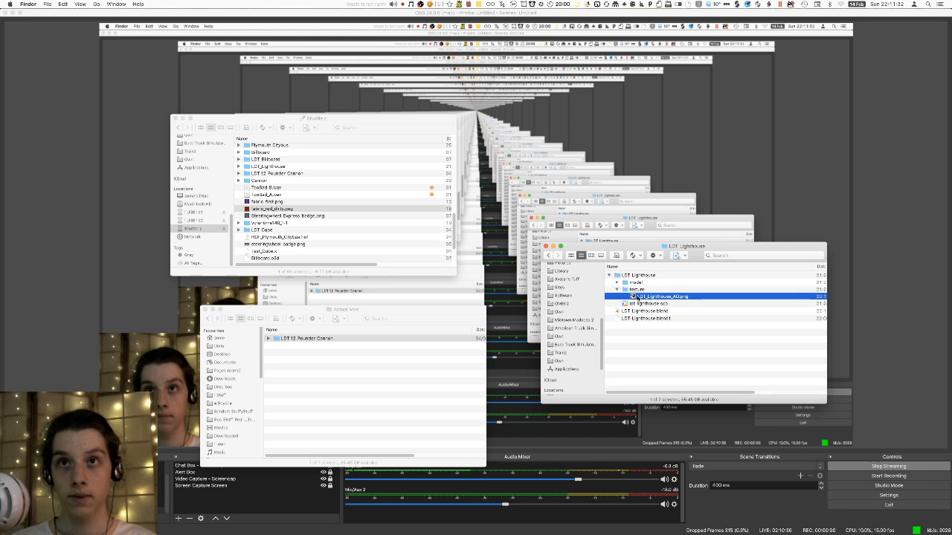
pyautogui.press('space')
pyautogui.press('space')
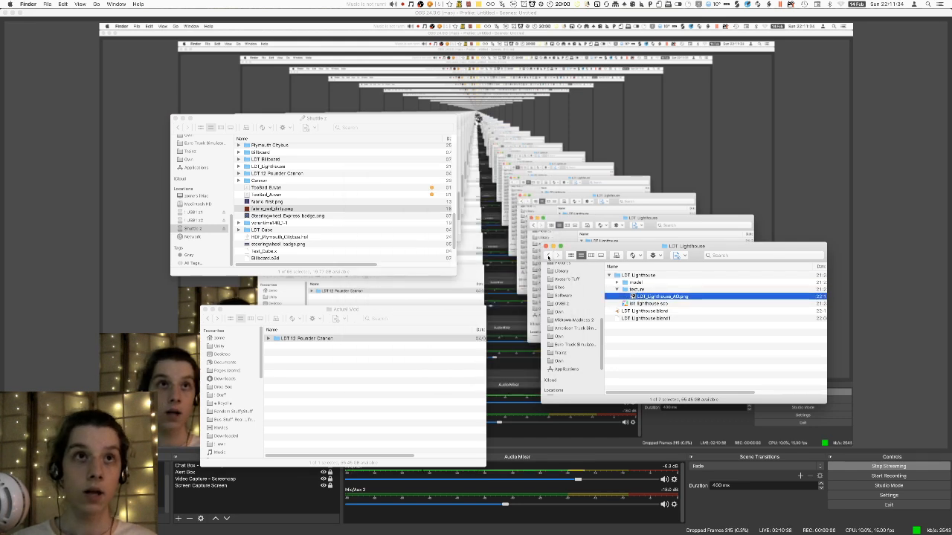
# - Move LDT_Lighthouse_AO.png into the texture folder of LDT_Lighthouse on the Shuttle z drive, replacing the older copy
pyautogui.click(312, 230)
pyautogui.click(281, 173)
pyautogui.doubleClick(278, 166)
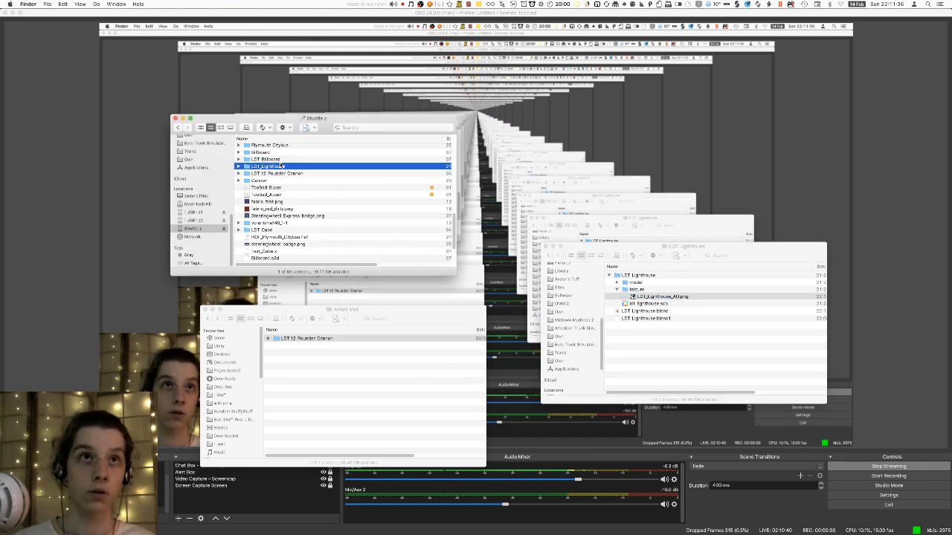
pyautogui.press('F1')
pyautogui.click(275, 150)
pyautogui.doubleClick(276, 151)
pyautogui.click(179, 127)
pyautogui.doubleClick(269, 157)
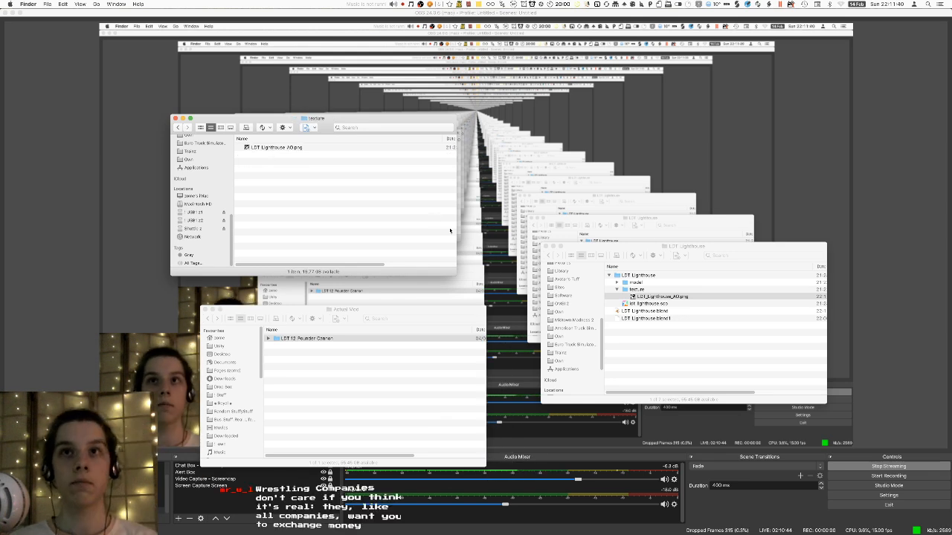
pyautogui.moveTo(251, 147); pyautogui.dragTo(342, 192)
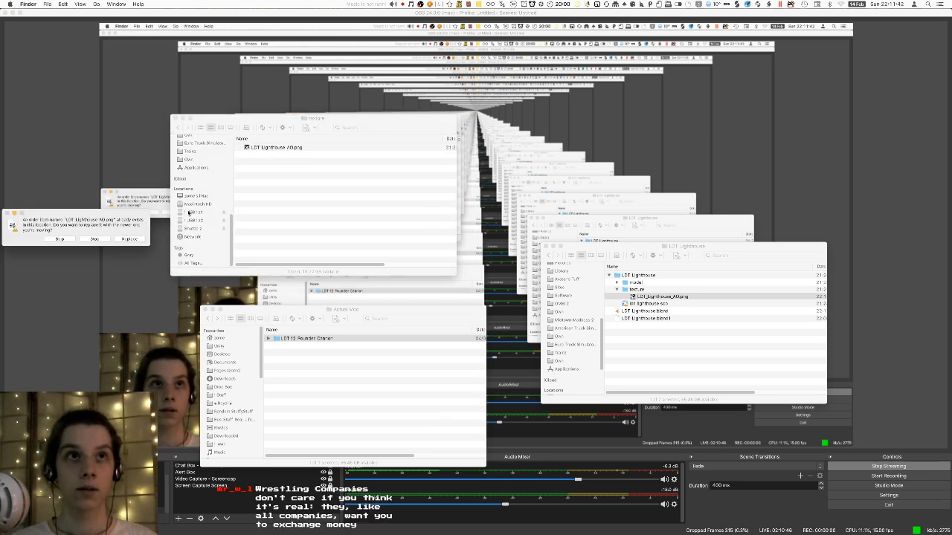
pyautogui.click(131, 239)
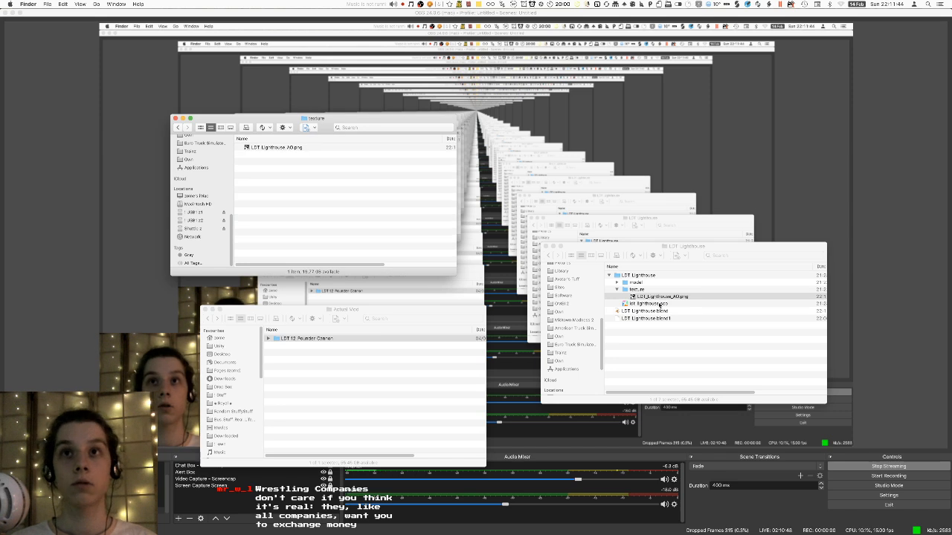
# - Collapse the local lighthouse folder listing and return the other Finder window to the Shuttle z drive
pyautogui.click(659, 298)
pyautogui.press('Left')
pyautogui.press('Left')
pyautogui.press('Left')
pyautogui.press('Left')
pyautogui.click(664, 326)
pyautogui.click(376, 240)
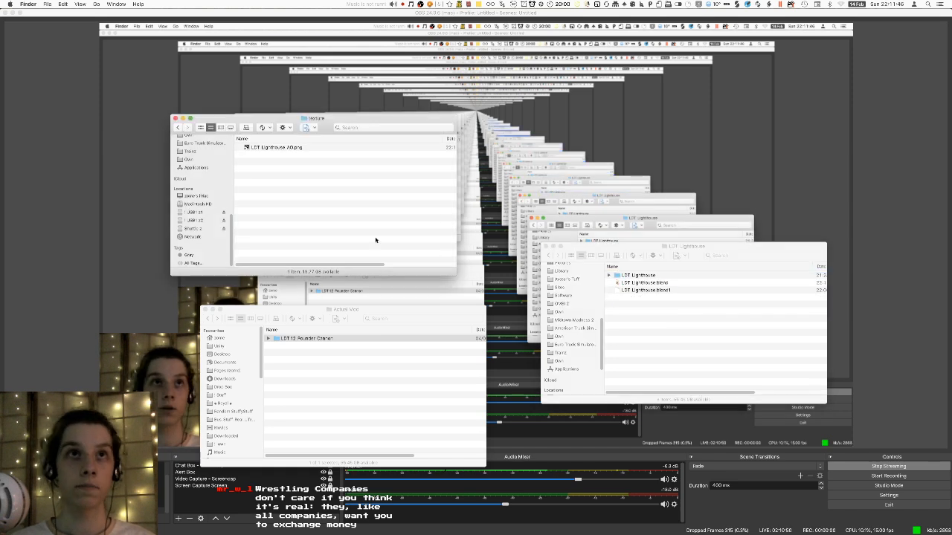
pyautogui.click(179, 127)
pyautogui.click(179, 128)
pyautogui.click(178, 128)
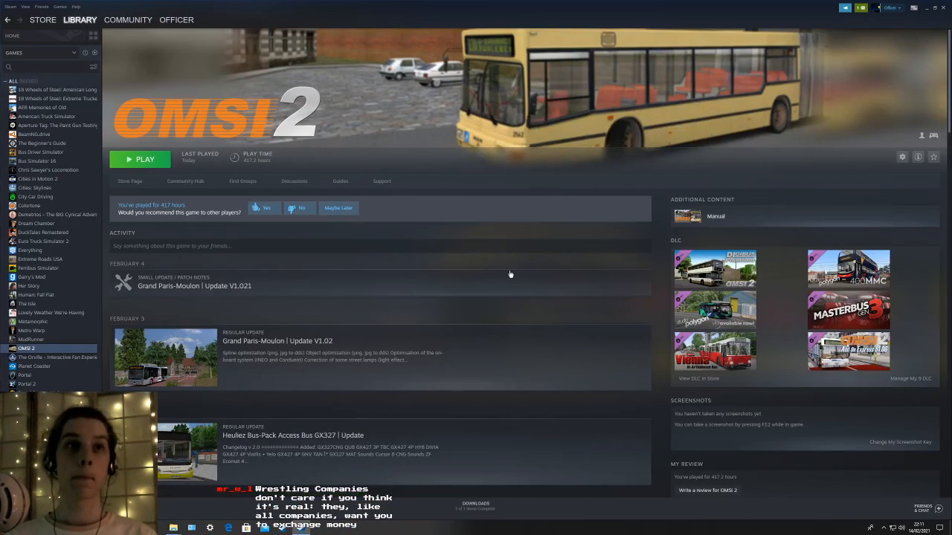
# - Switch to Windows and copy LDT_Lighthouse_AO.png from Shuttle z into OMSI 2's LDT_Lighthouse texture folder, replacing the existing file
pyautogui.moveTo(356, 11); pyautogui.dragTo(341, 424)
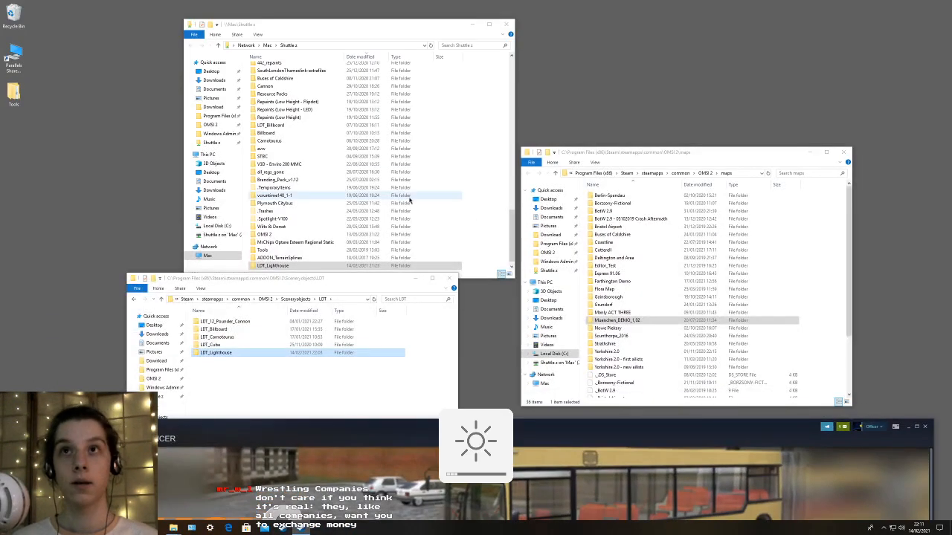
pyautogui.click(438, 196)
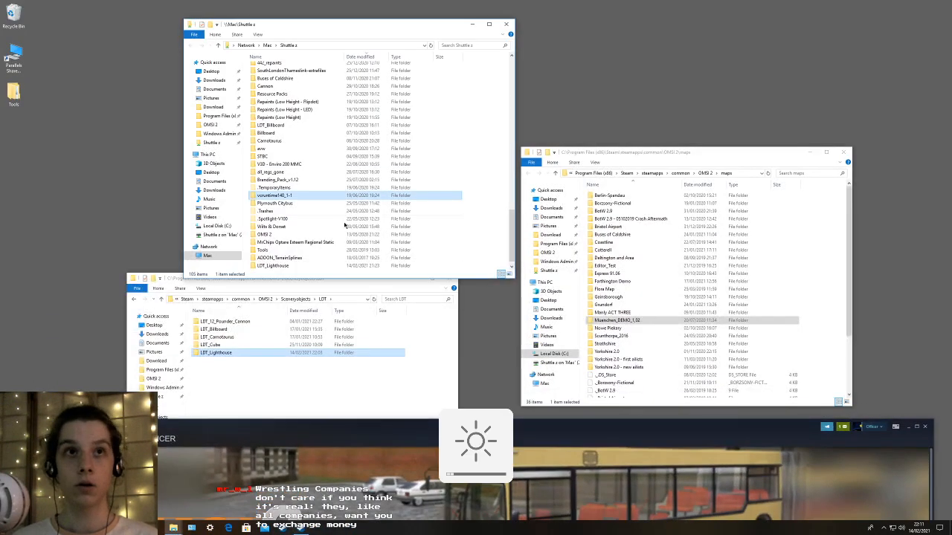
pyautogui.doubleClick(318, 266)
pyautogui.doubleClick(264, 75)
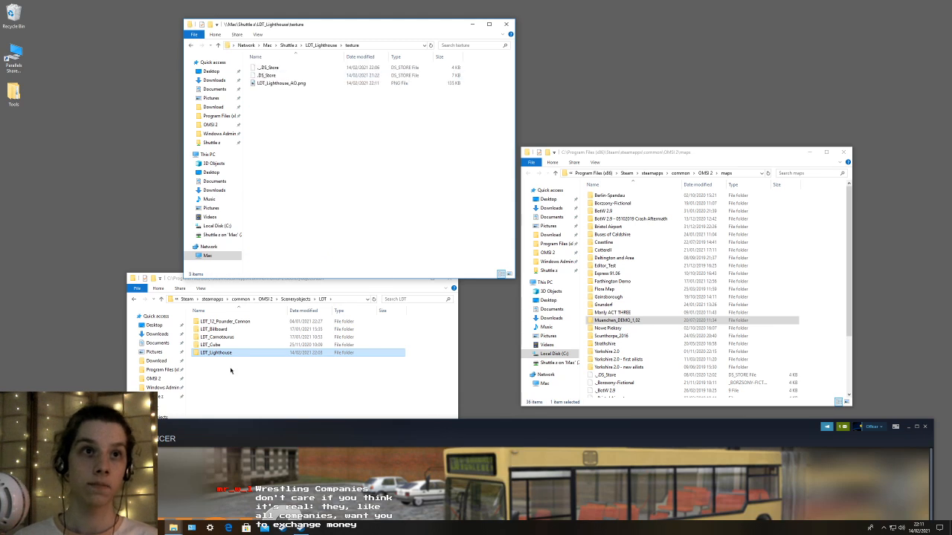
pyautogui.doubleClick(223, 353)
pyautogui.doubleClick(227, 334)
pyautogui.moveTo(281, 83); pyautogui.dragTo(264, 433)
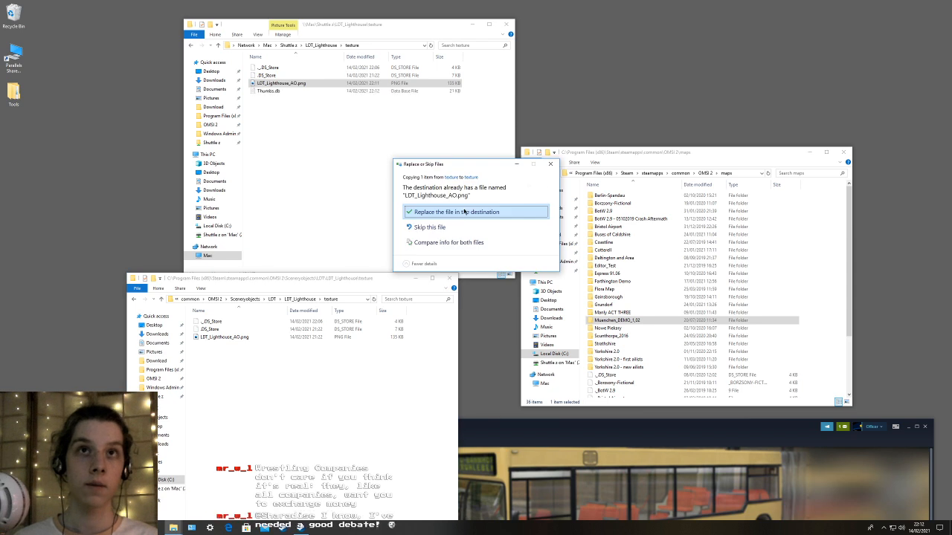
pyautogui.click(529, 213)
# - Return the Explorer windows to the LDT scenery folder and the Shuttle z drive
pyautogui.click(134, 299)
pyautogui.click(134, 300)
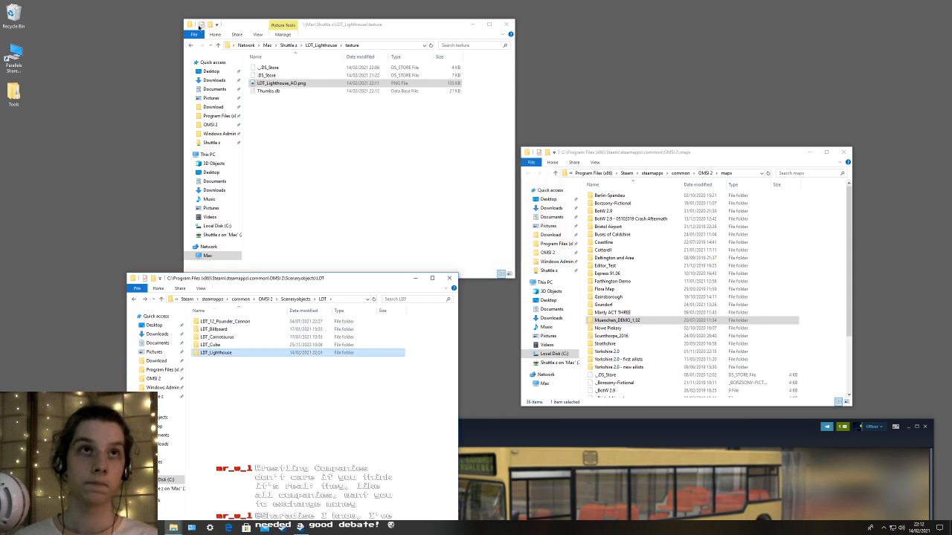
pyautogui.click(192, 45)
pyautogui.click(192, 44)
# - Maximise Steam, launch the OMSI 2 Editor and load the last used map
pyautogui.click(499, 450)
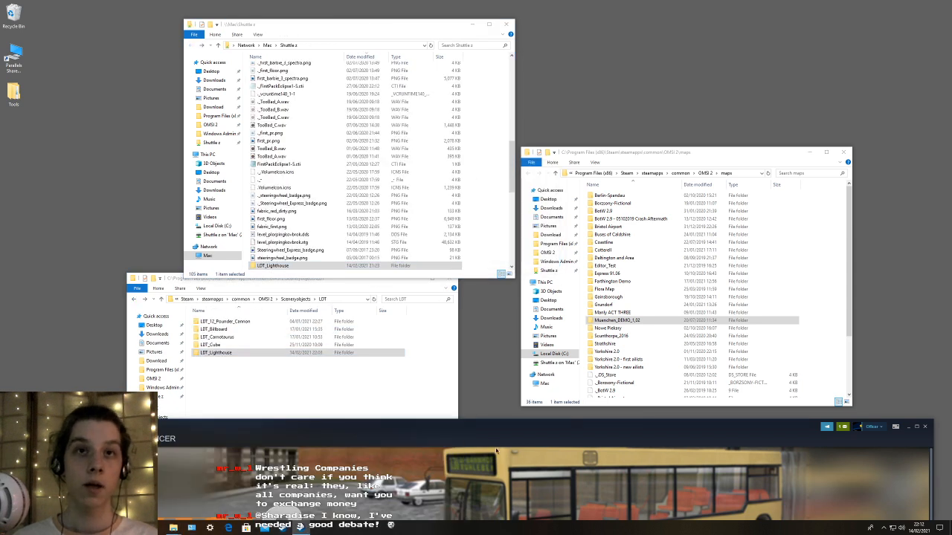
pyautogui.moveTo(494, 435); pyautogui.dragTo(505, 1)
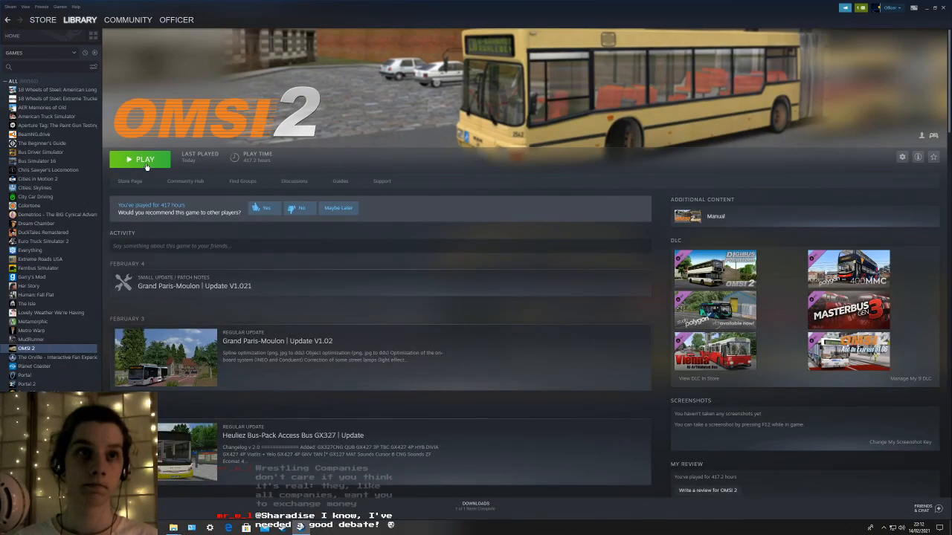
pyautogui.click(144, 161)
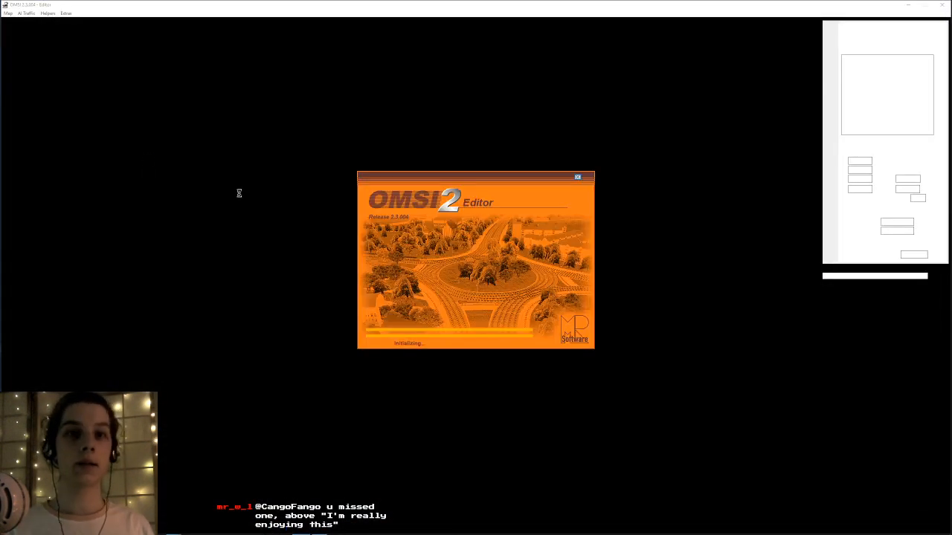
pyautogui.click(459, 278)
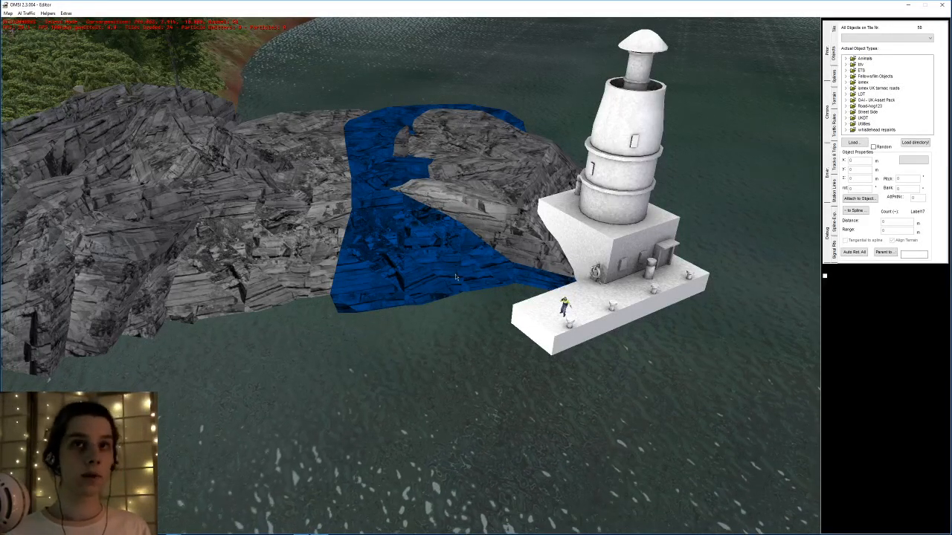
# - Examine the updated shading on the lighthouse's tower, base and stairs from several sides
pyautogui.click(611, 143)
pyautogui.press('XF86MonBrightnessUp')
pyautogui.moveTo(612, 142); pyautogui.dragTo(621, 249, button='middle')
pyautogui.moveTo(621, 249); pyautogui.dragTo(621, 238, button='right')
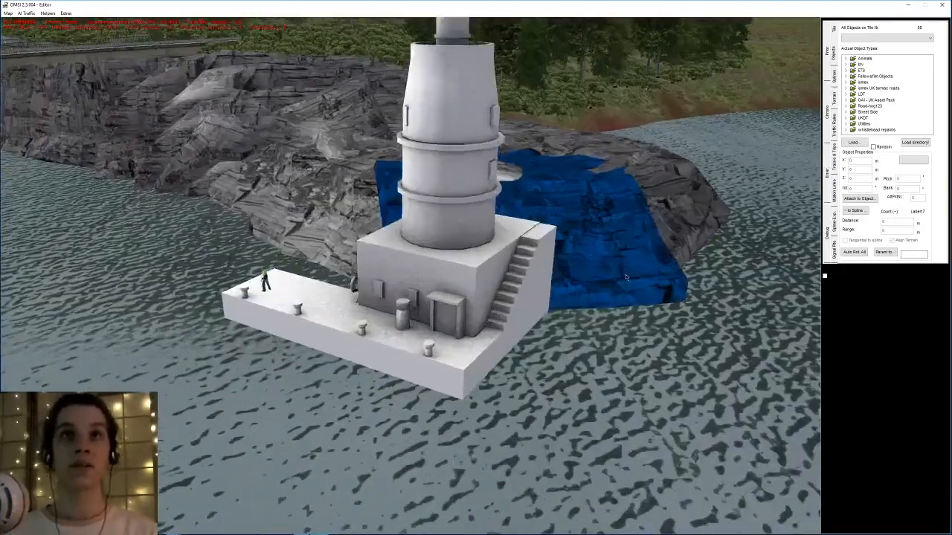
pyautogui.moveTo(621, 238); pyautogui.dragTo(621, 194, button='middle')
pyautogui.moveTo(620, 193); pyautogui.dragTo(629, 227, button='right')
pyautogui.moveTo(629, 227); pyautogui.dragTo(632, 297, button='middle')
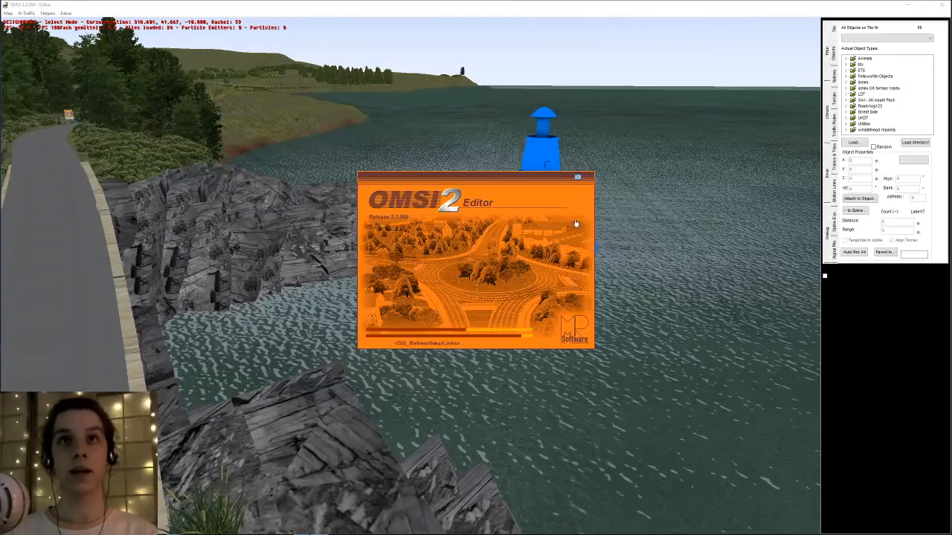
pyautogui.press('Right')
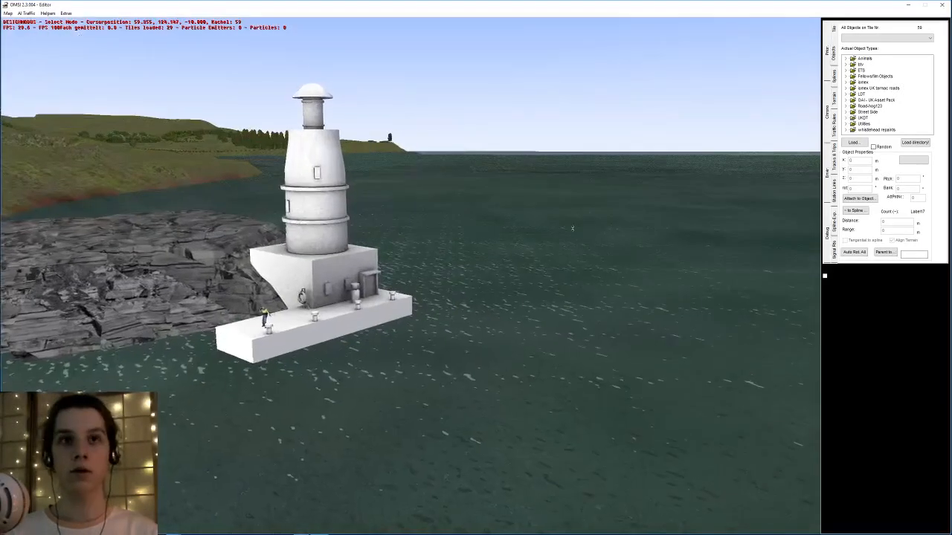
# - Inspect the shading around the lighthouse's dock, bollards and life ring up close, then view the whole lighthouse from farther away
pyautogui.moveTo(572, 221); pyautogui.dragTo(574, 279, button='right')
pyautogui.moveTo(574, 279); pyautogui.dragTo(587, 283, button='middle')
pyautogui.moveTo(699, 328); pyautogui.dragTo(708, 418, button='right')
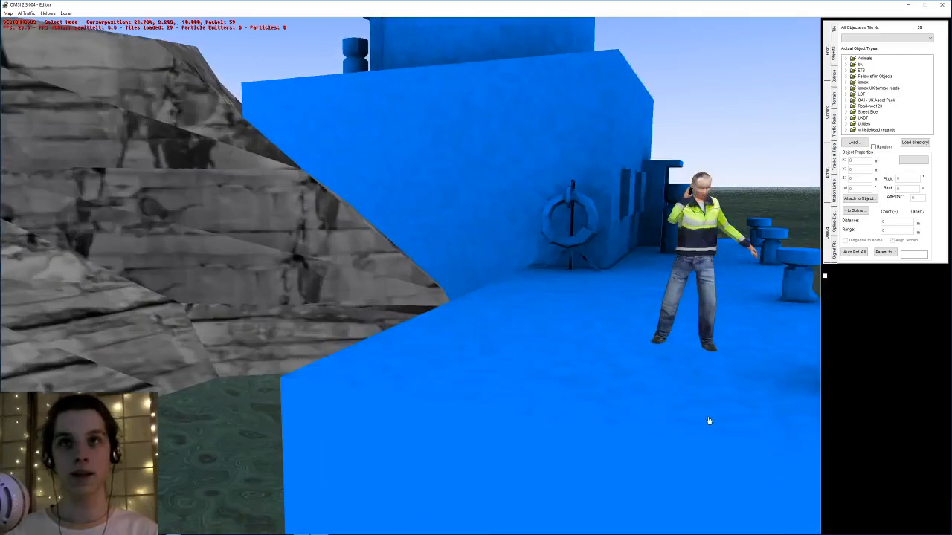
pyautogui.moveTo(255, 253); pyautogui.dragTo(618, 131, button='middle')
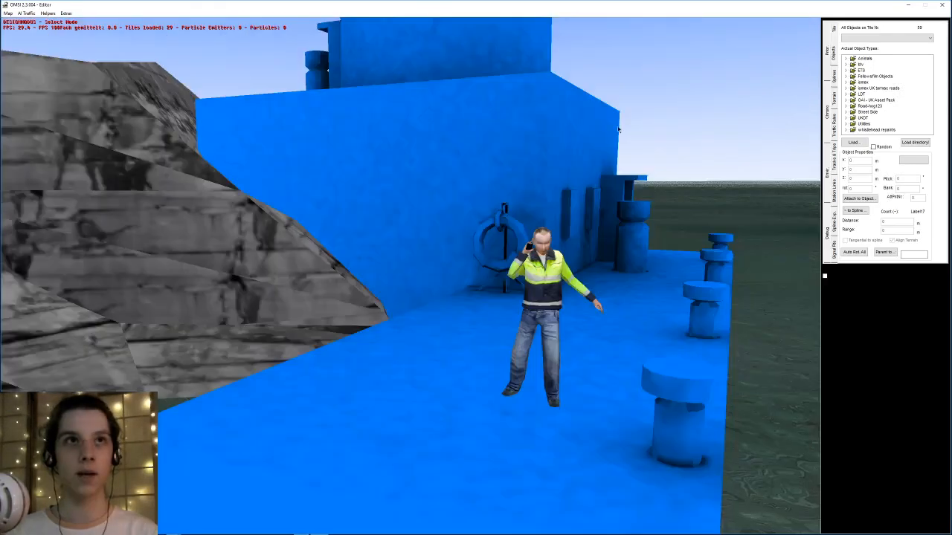
pyautogui.moveTo(641, 155); pyautogui.dragTo(631, 111, button='right')
pyautogui.moveTo(631, 111); pyautogui.dragTo(562, 65, button='middle')
pyautogui.press('Right')
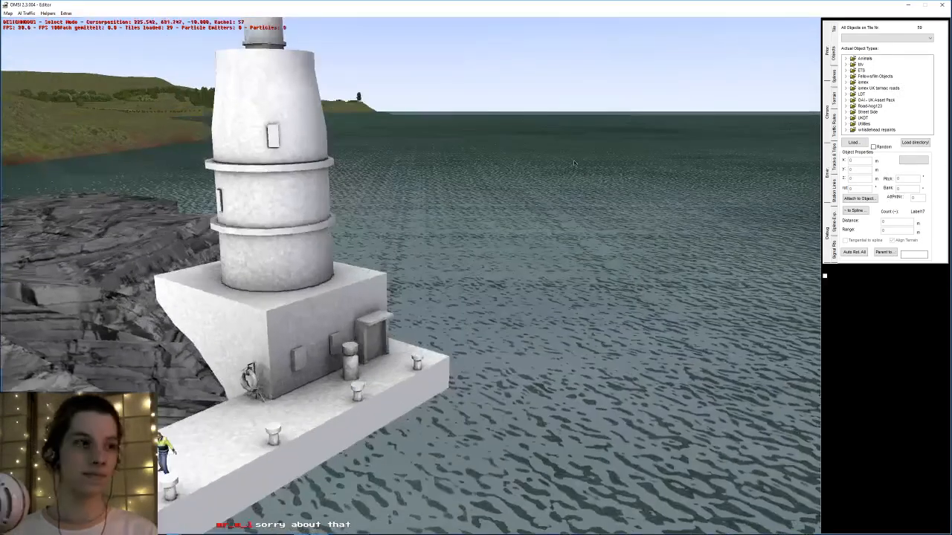
pyautogui.press('Left')
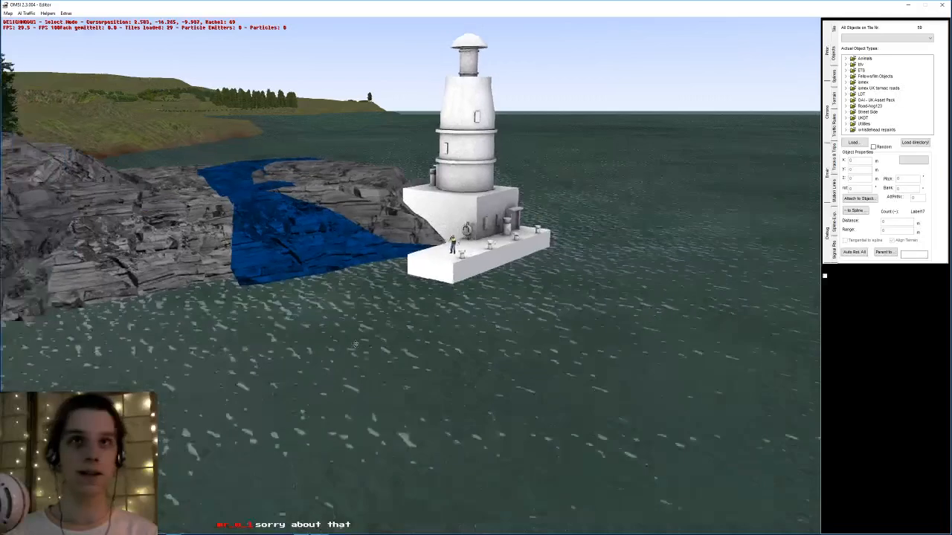
pyautogui.moveTo(356, 344); pyautogui.dragTo(294, 196, button='middle')
pyautogui.click(433, 244)
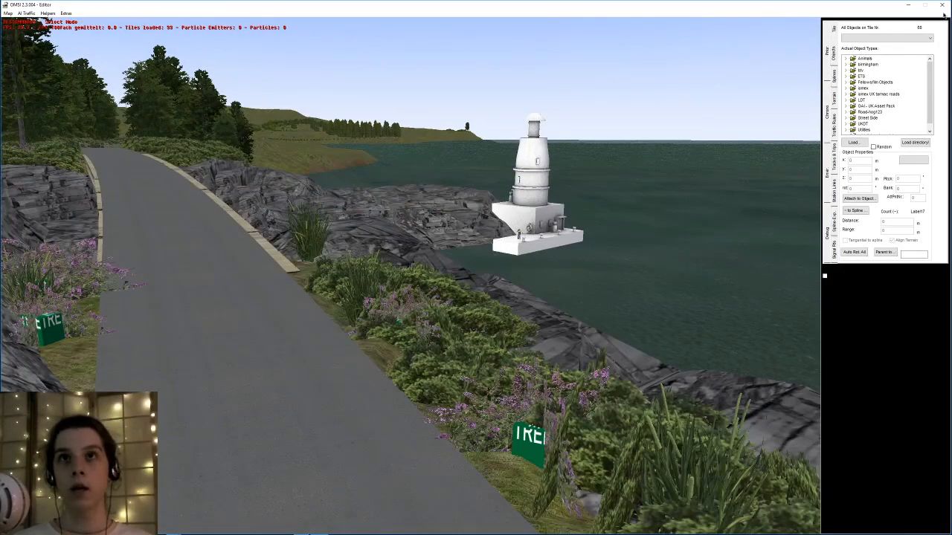
# - Close the editor and clear the launch options in OMSI 2's Steam properties
pyautogui.click(942, 5)
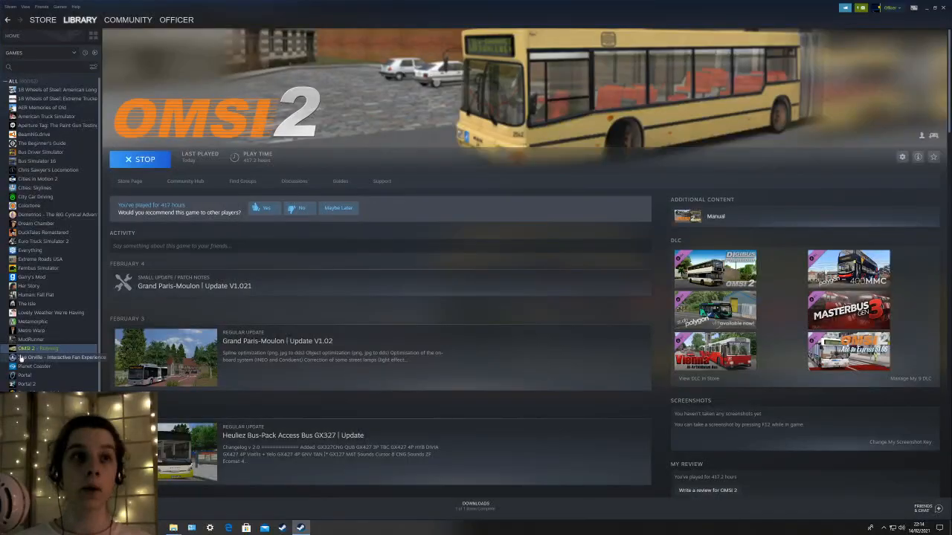
pyautogui.rightClick(30, 350)
pyautogui.moveTo(45, 388)
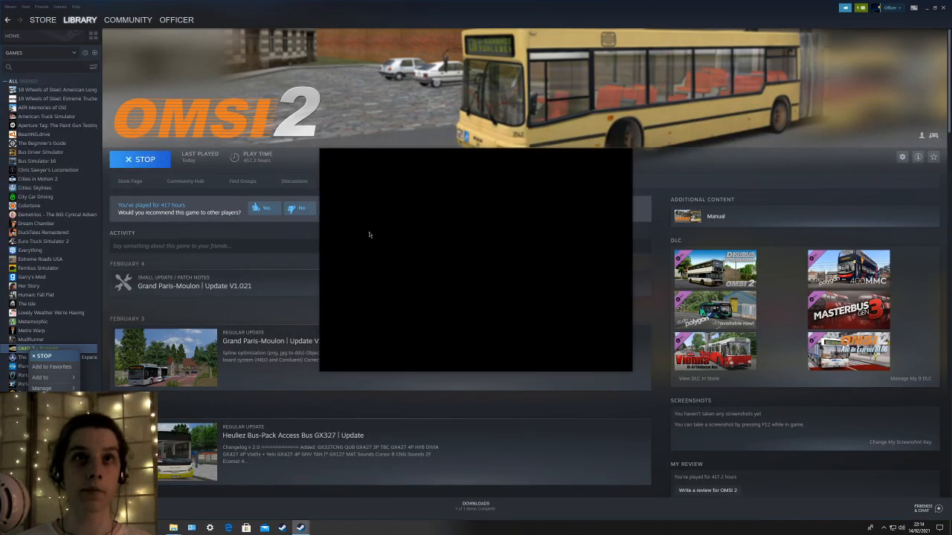
pyautogui.tripleClick(421, 258)
pyautogui.press('BackSpace')
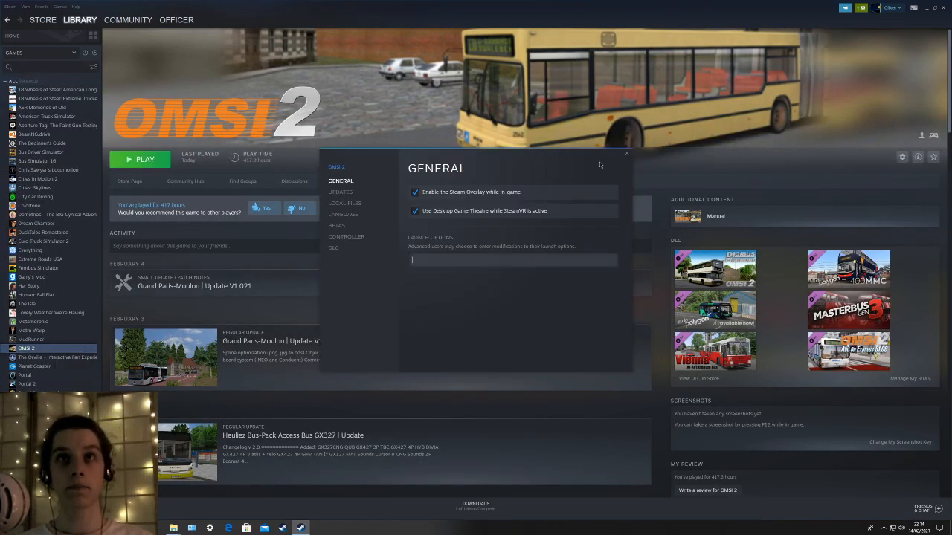
pyautogui.click(626, 154)
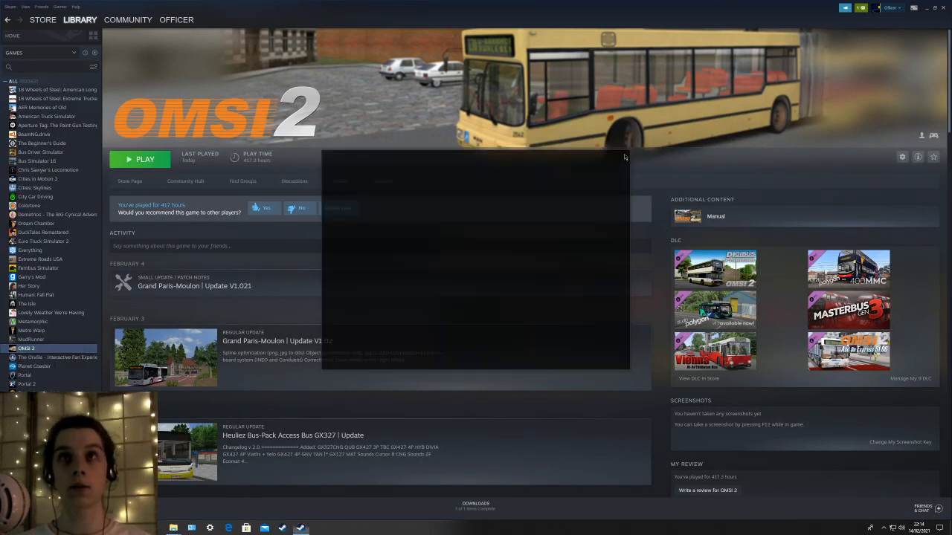
# - Launch OMSI 2 and start the Buses of Caldshire map from its latest state
pyautogui.click(140, 160)
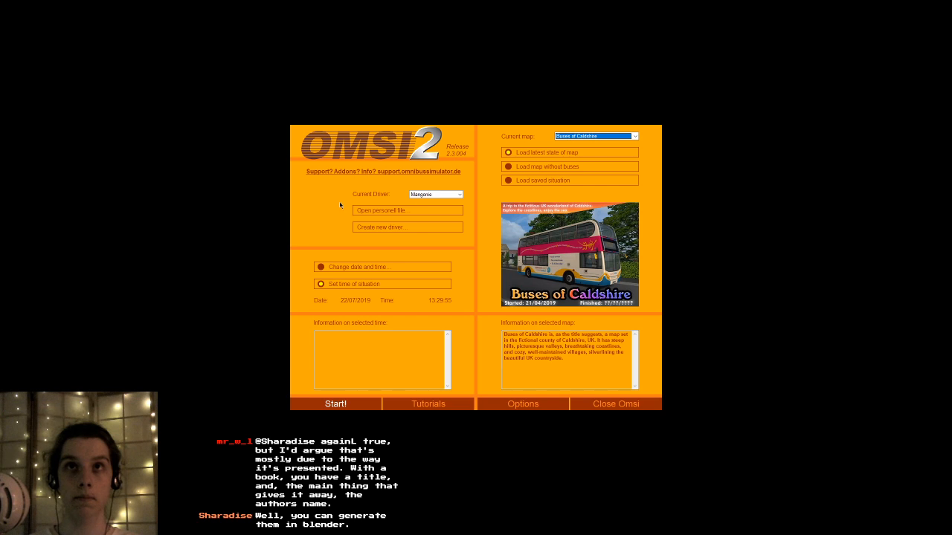
pyautogui.click(525, 170)
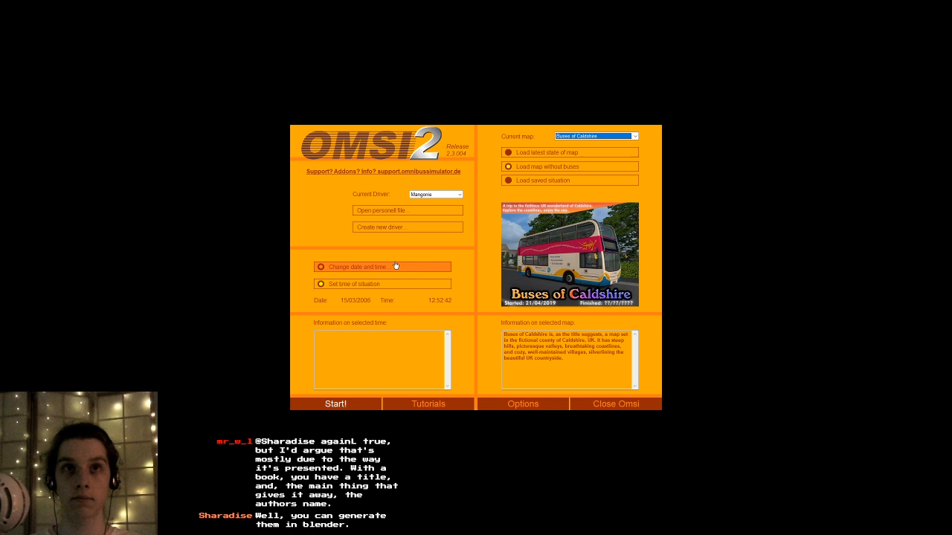
pyautogui.click(546, 154)
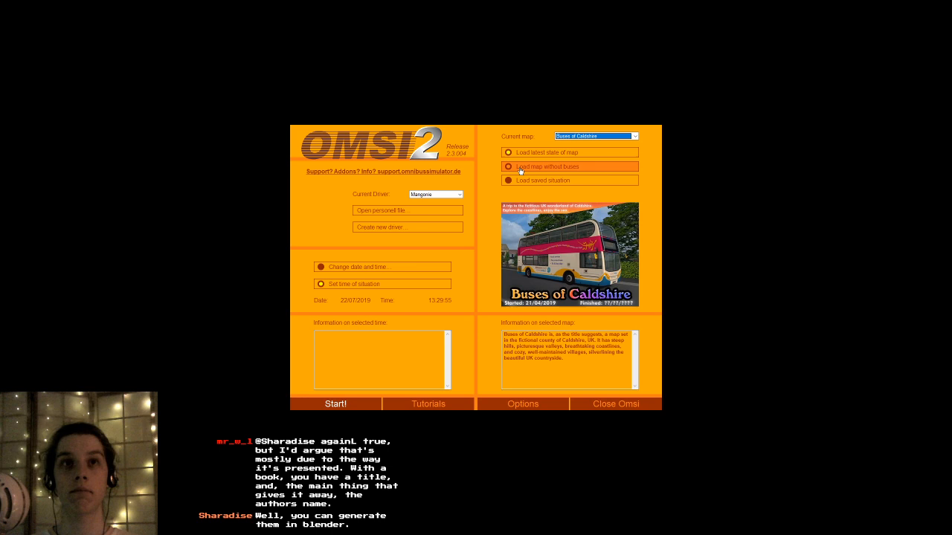
pyautogui.click(312, 404)
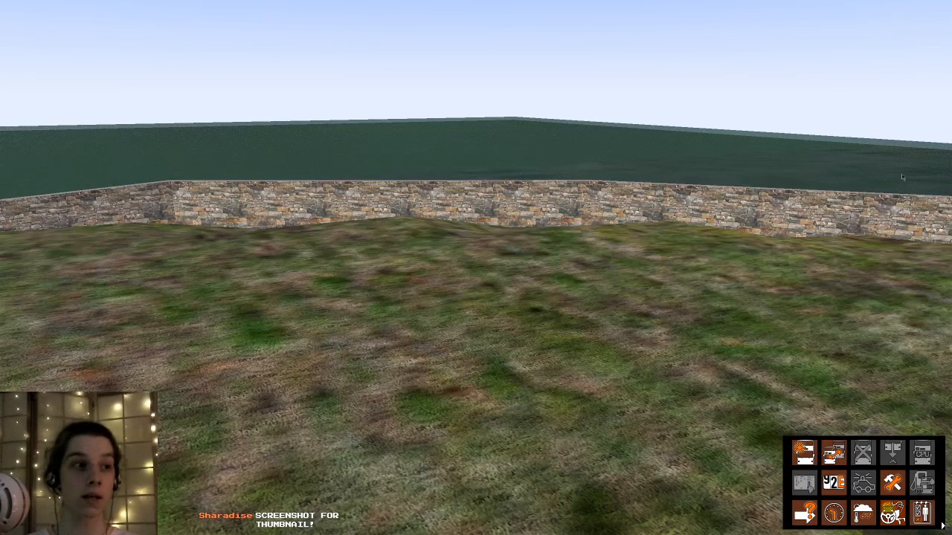
# - Fly over the headland and across the map to view the cannon beside the "DONATE OR ELSE" sign
pyautogui.moveTo(927, 304); pyautogui.dragTo(587, 506, button='right')
pyautogui.press('Down')
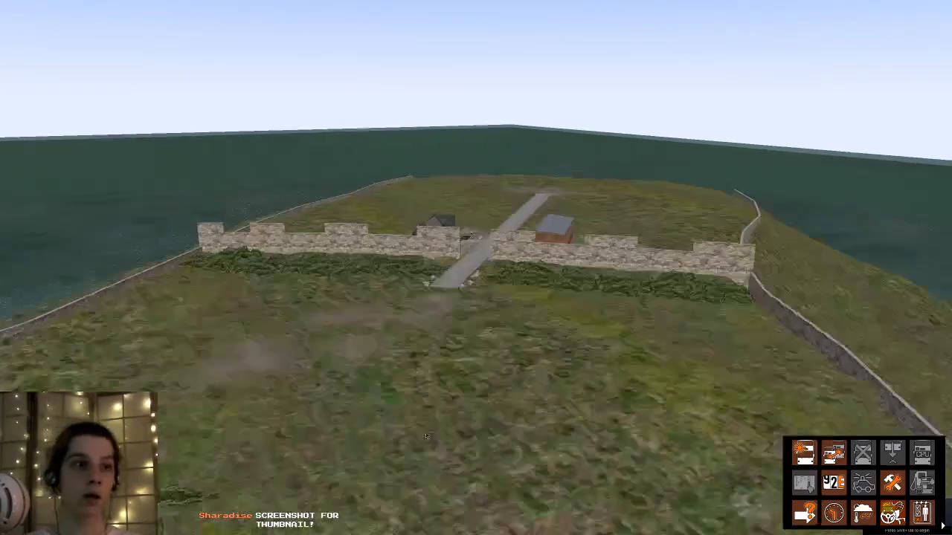
pyautogui.press('Down')
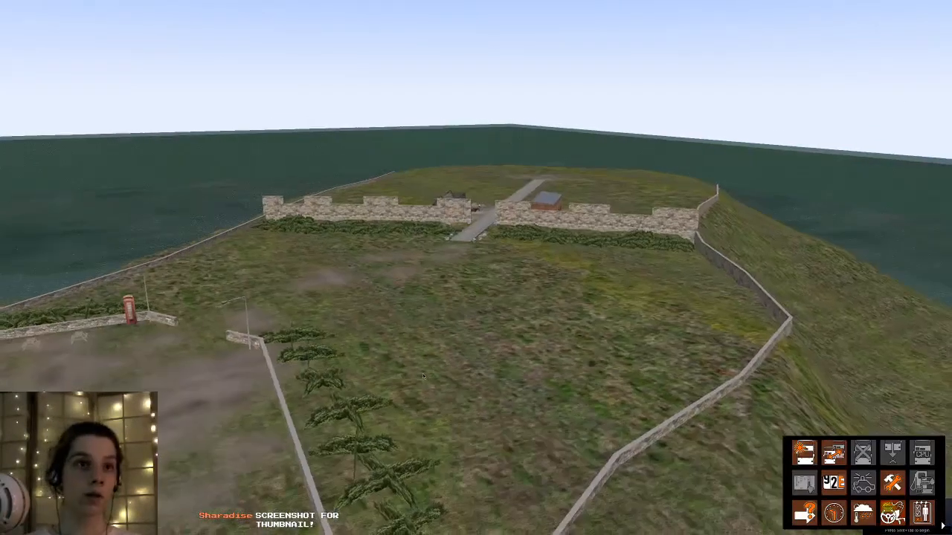
pyautogui.moveTo(426, 436); pyautogui.dragTo(383, 463, button='middle')
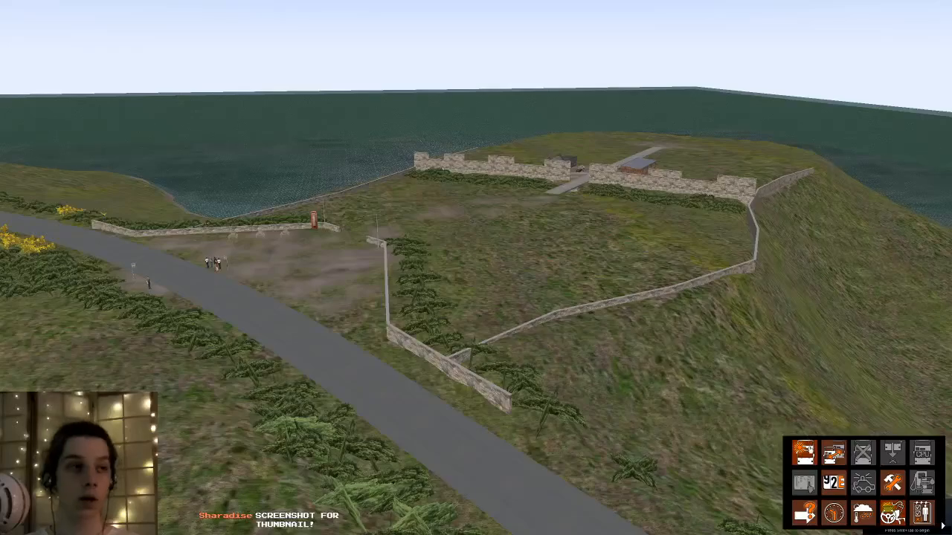
pyautogui.press('Up')
pyautogui.press('Right')
pyautogui.moveTo(582, 188); pyautogui.dragTo(370, 235, button='right')
pyautogui.press('Up')
pyautogui.press('Up')
pyautogui.press('Right')
pyautogui.moveTo(370, 235); pyautogui.dragTo(394, 233, button='middle')
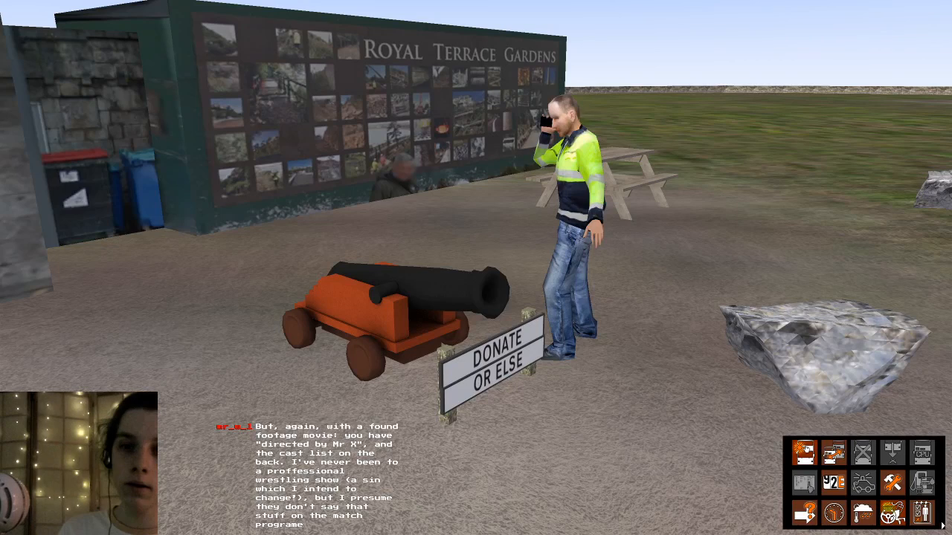
# - Begin adding a new vehicle and choose [MS] Masterbus Gen 3 as its manufacturer
pyautogui.click(806, 447)
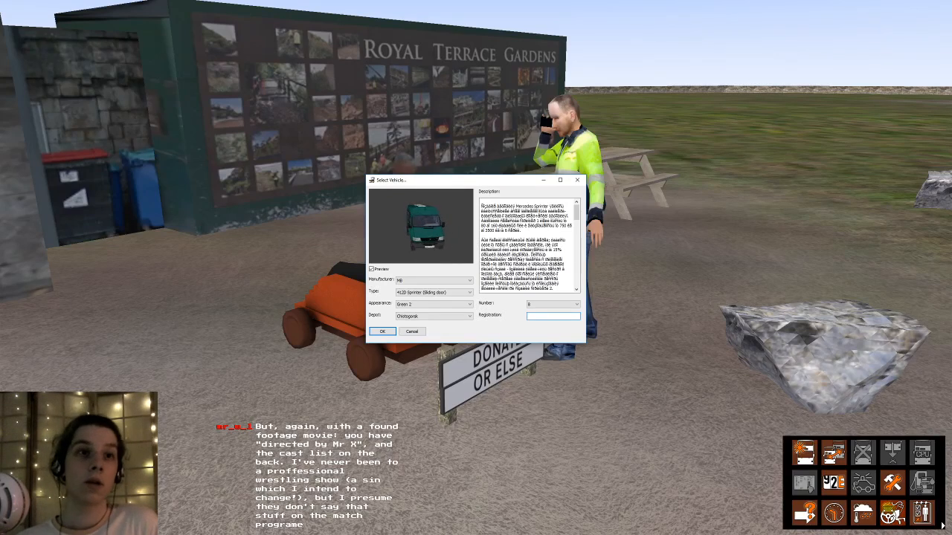
pyautogui.click(437, 280)
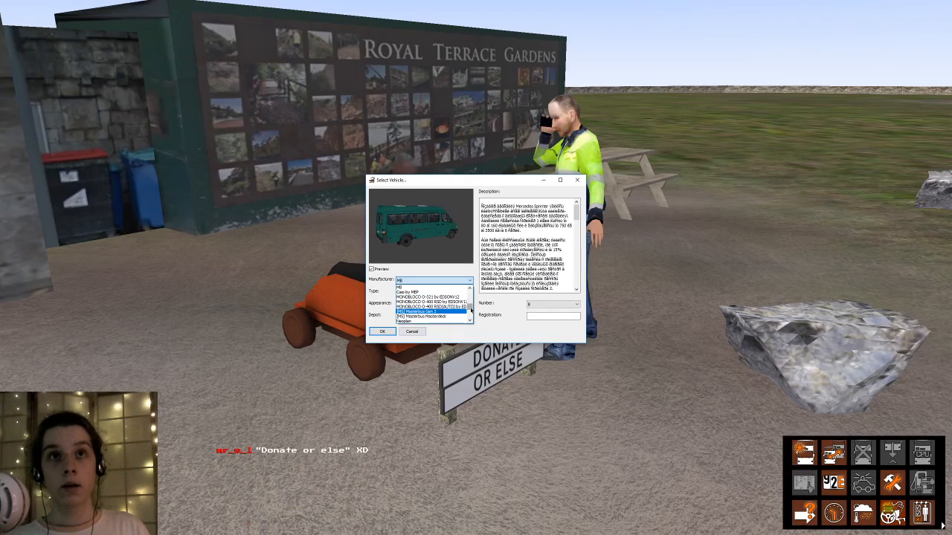
pyautogui.scroll(3, 470, 308)
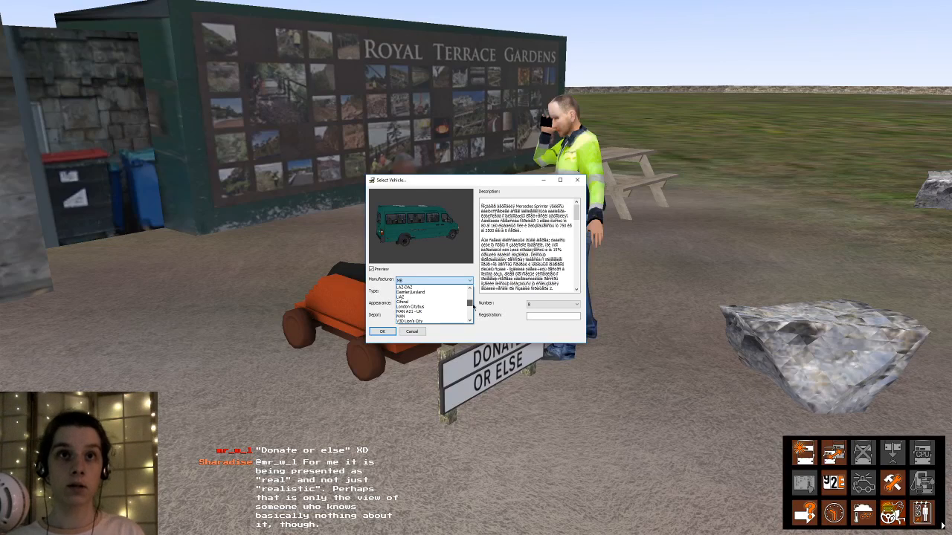
pyautogui.scroll(1, 473, 306)
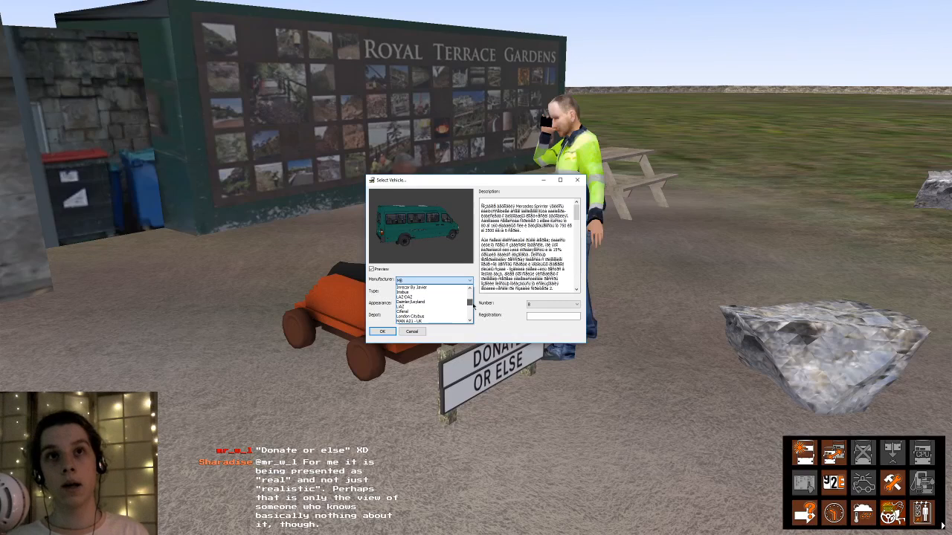
pyautogui.scroll(3, 472, 306)
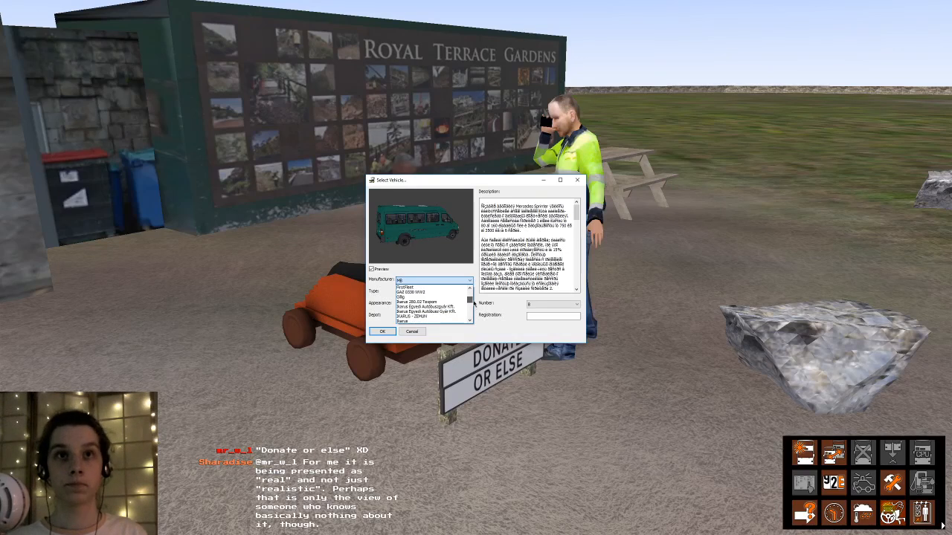
pyautogui.scroll(3, 474, 303)
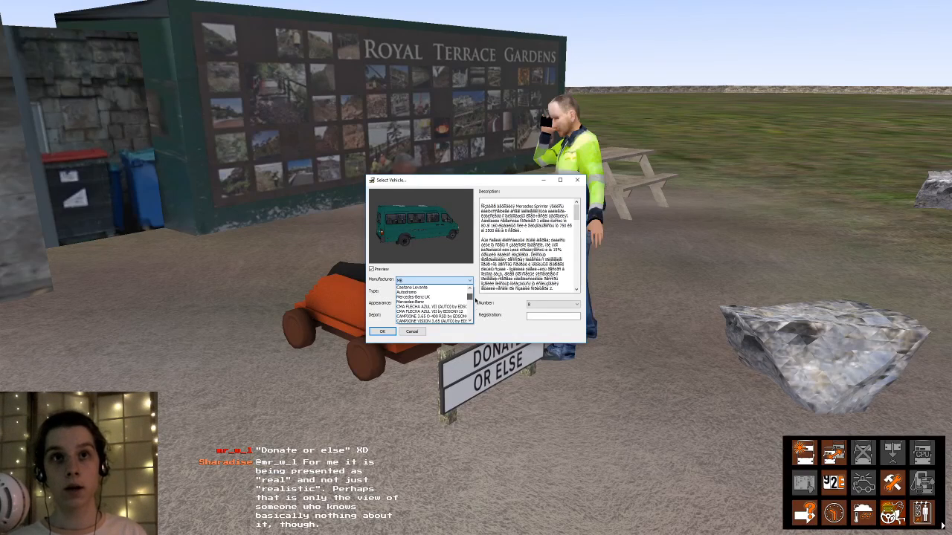
pyautogui.scroll(3, 475, 301)
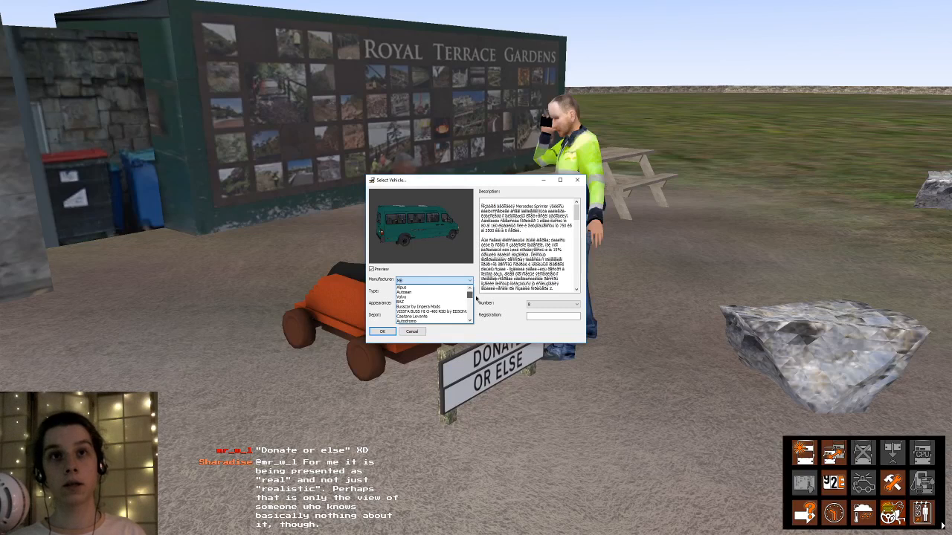
pyautogui.scroll(-1, 477, 297)
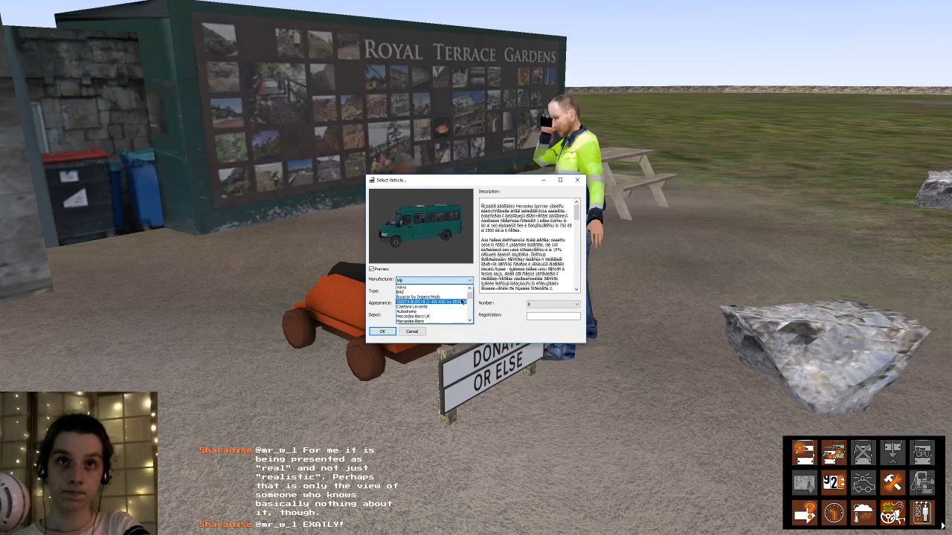
pyautogui.moveTo(470, 298); pyautogui.dragTo(464, 316)
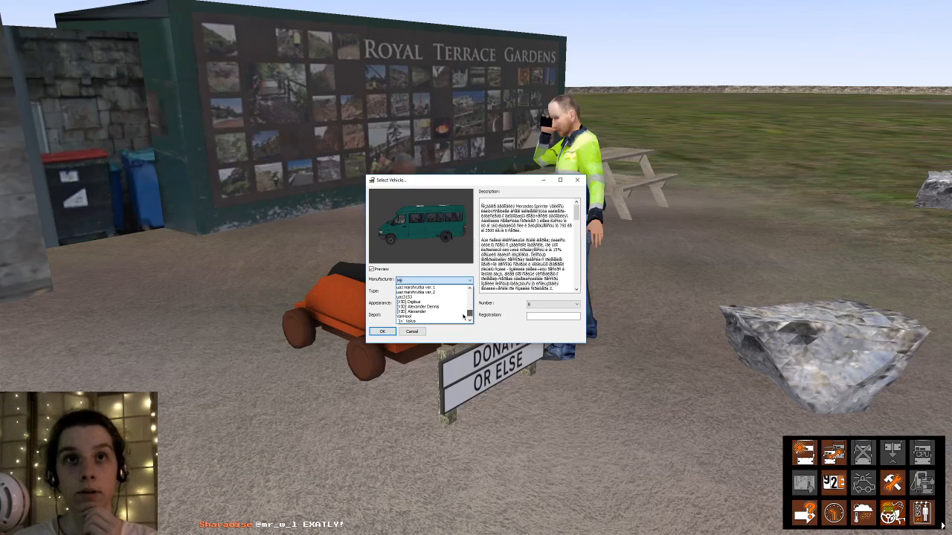
pyautogui.moveTo(463, 316); pyautogui.dragTo(466, 311)
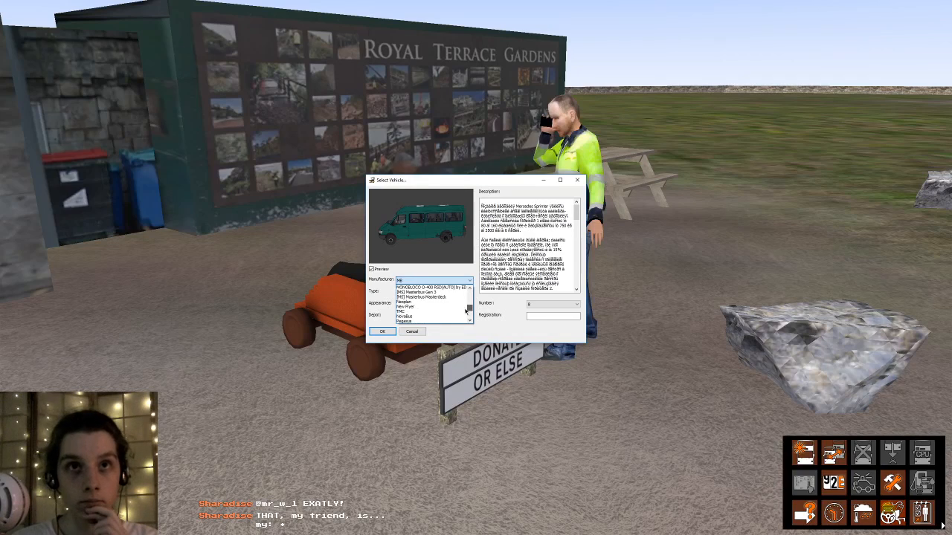
pyautogui.click(461, 294)
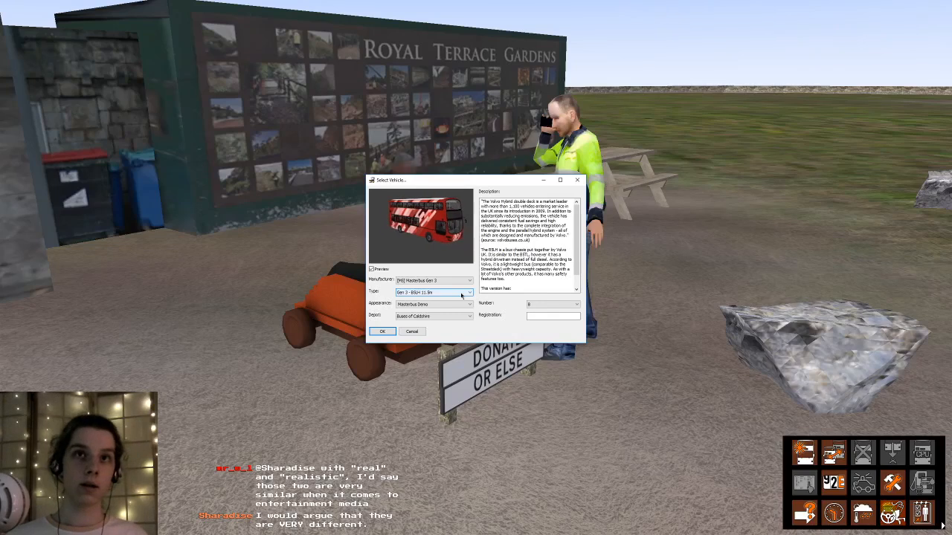
# - Set the vehicle type to Gen 3 - B5TL 10.5m and its appearance to Heart of Caldshire
pyautogui.click(462, 293)
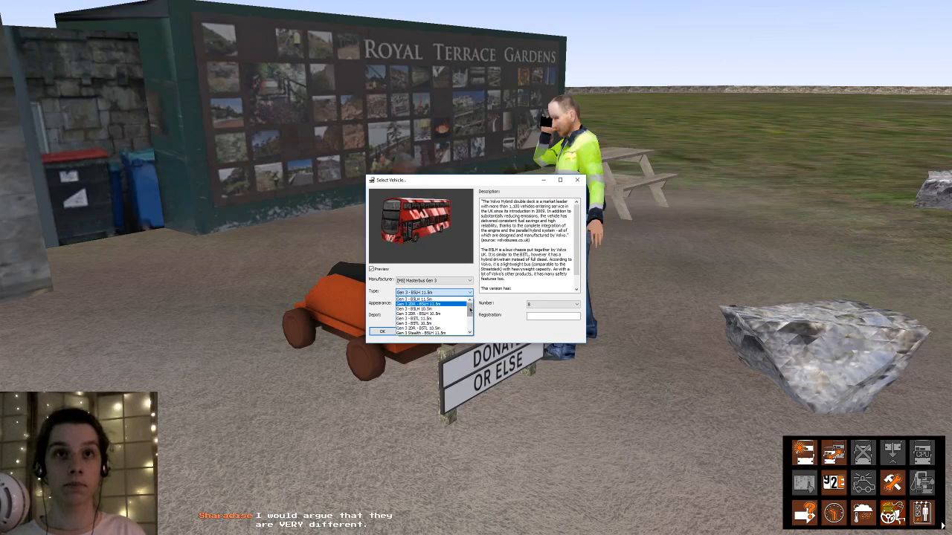
pyautogui.click(455, 323)
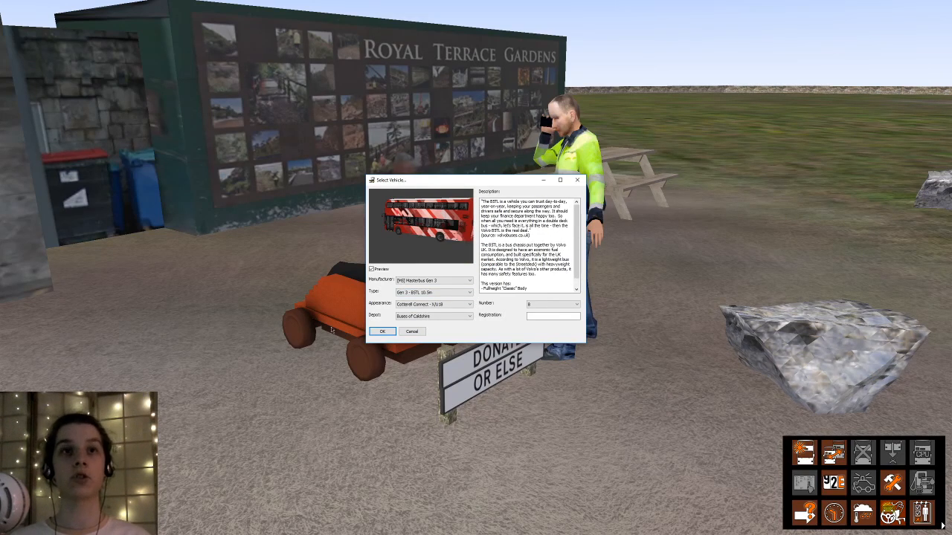
pyautogui.click(438, 304)
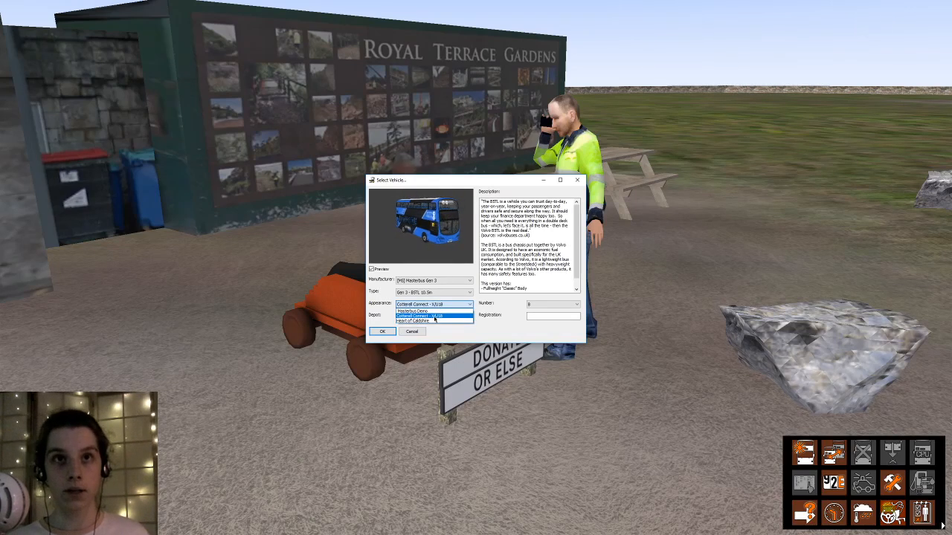
pyautogui.click(433, 320)
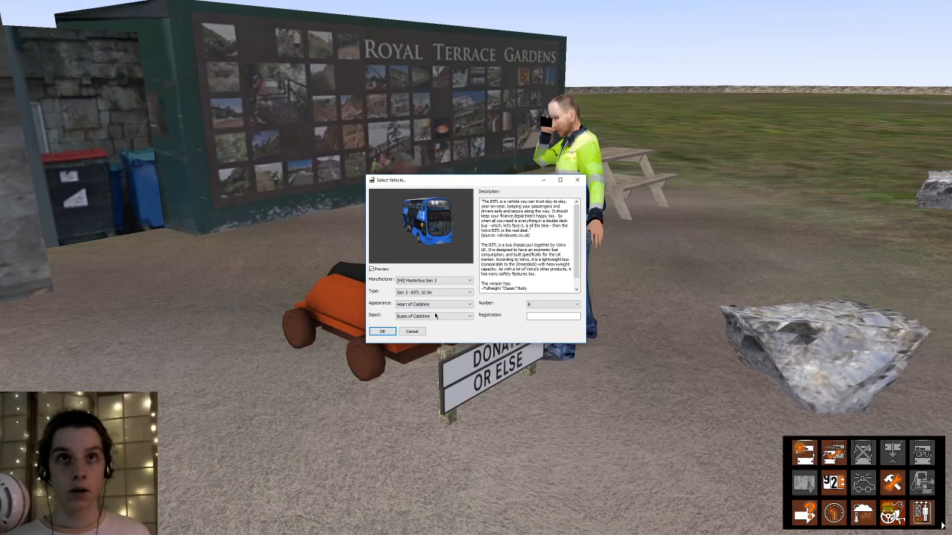
# - Keep the Buses of Caldshire depot and set the bus registration to LHOUSE
pyautogui.click(435, 316)
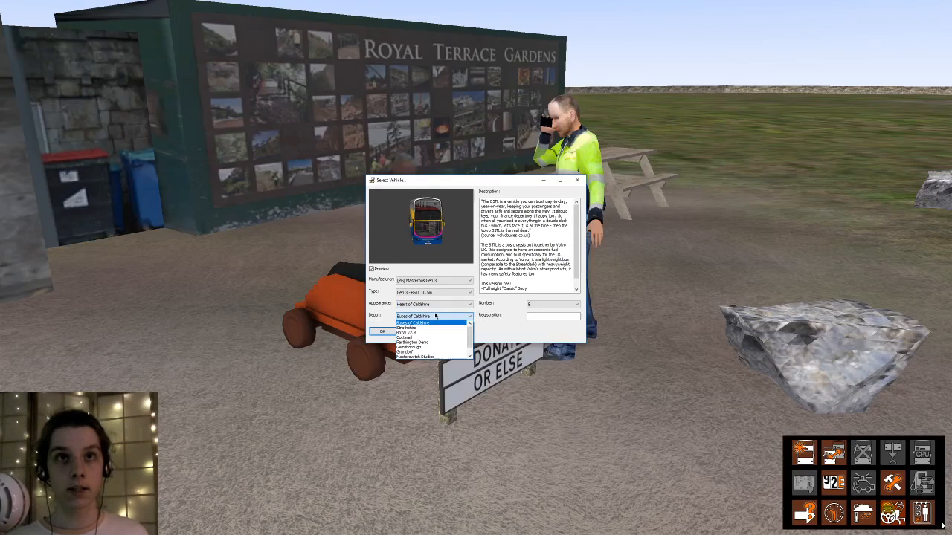
pyautogui.click(420, 325)
pyautogui.click(535, 316)
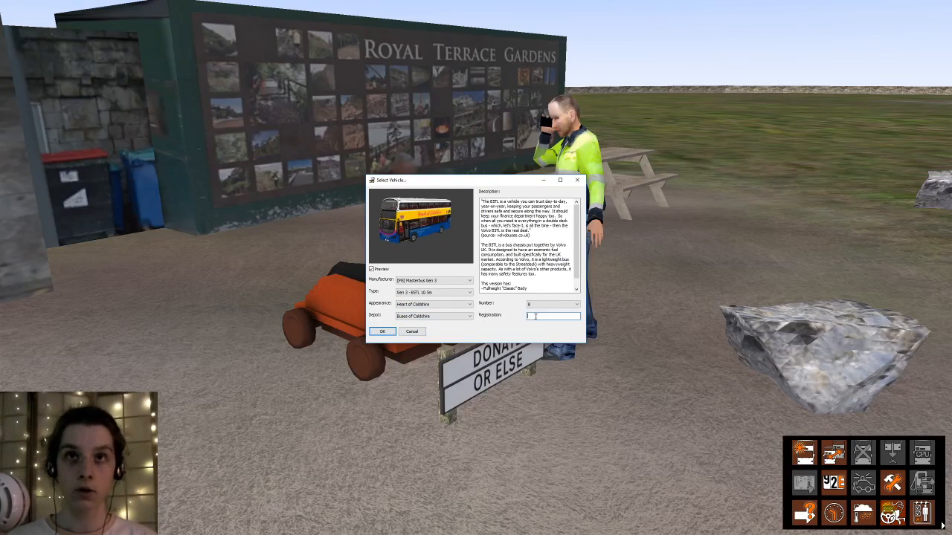
pyautogui.write('LHOL')
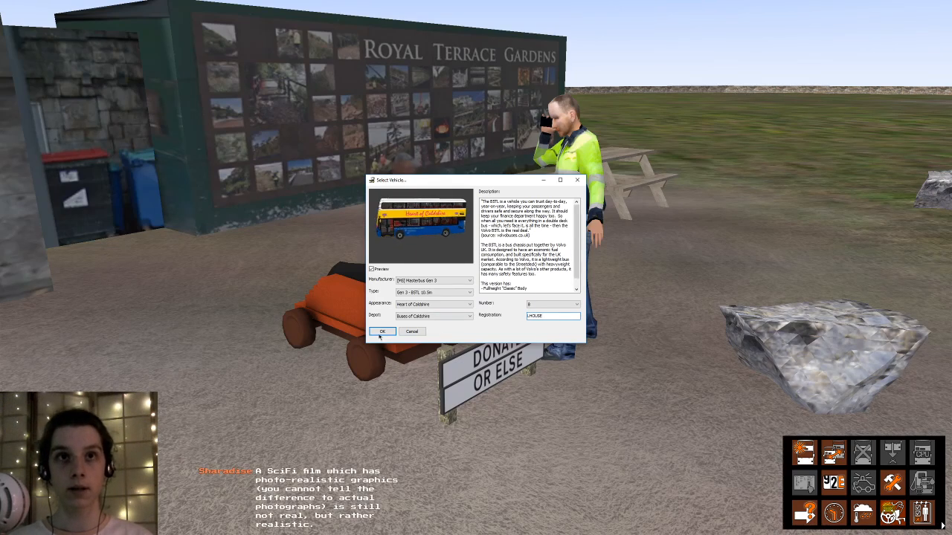
# - Spawn the configured bus at the Sawsand The Jolly Monster entry point
pyautogui.click(382, 331)
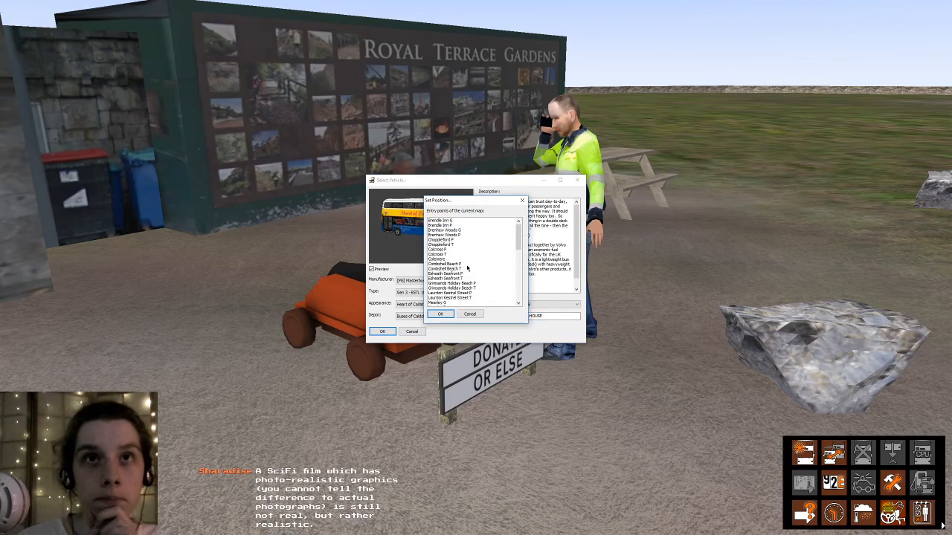
pyautogui.scroll(-6, 465, 272)
pyautogui.scroll(1, 467, 268)
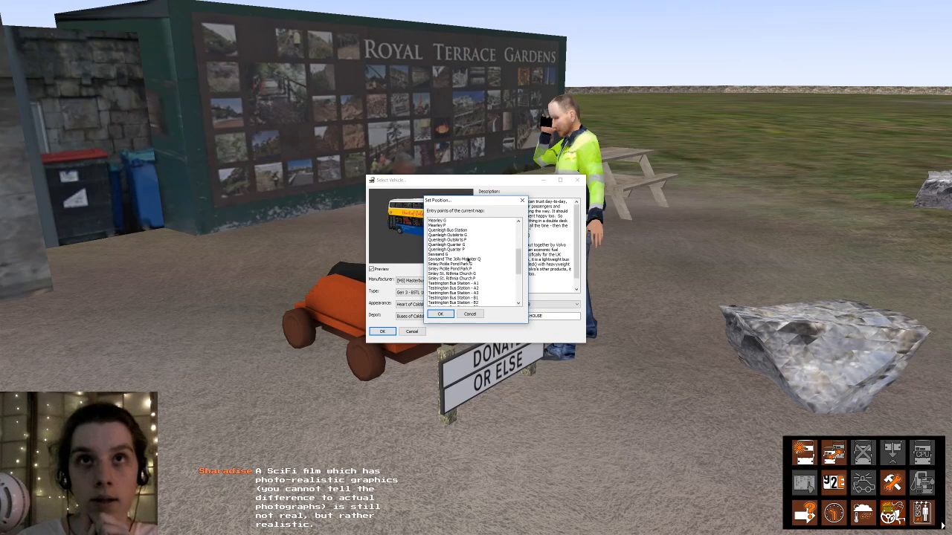
pyautogui.click(466, 255)
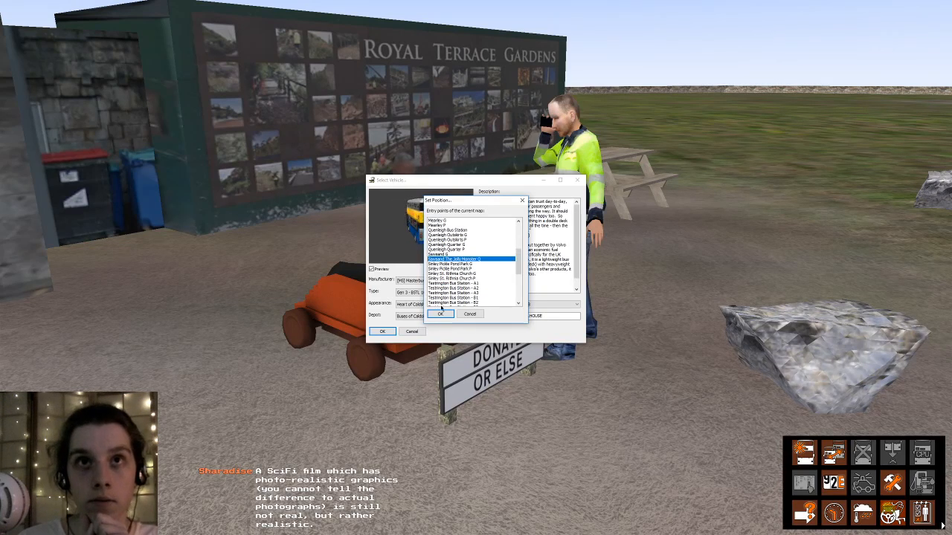
pyautogui.click(441, 314)
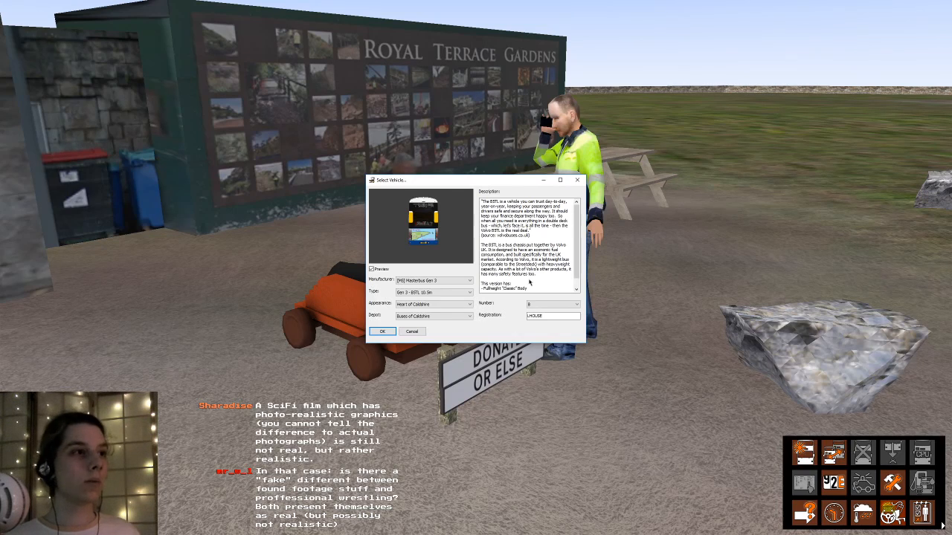
pyautogui.press('Return')
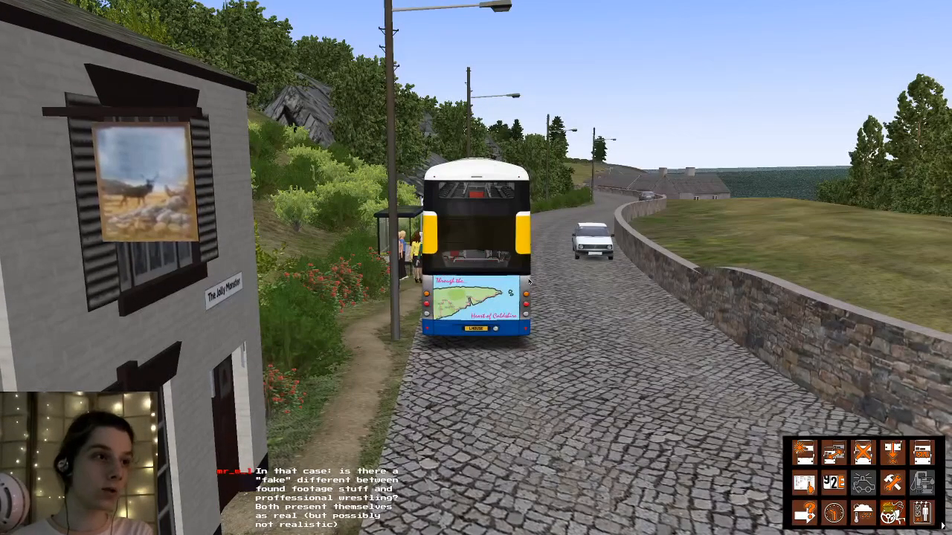
# - Relocate the active bus to the cobbled road bend beside the stone houses above the water
pyautogui.press('F4')
pyautogui.moveTo(520, 149); pyautogui.dragTo(524, 216, button='right')
pyautogui.moveTo(525, 204); pyautogui.dragTo(521, 313, button='middle')
pyautogui.moveTo(521, 313); pyautogui.dragTo(509, 165, button='right')
pyautogui.moveTo(509, 165); pyautogui.dragTo(506, 102, button='middle')
pyautogui.moveTo(506, 103); pyautogui.dragTo(508, 119, button='right')
pyautogui.moveTo(507, 119); pyautogui.dragTo(413, 119, button='middle')
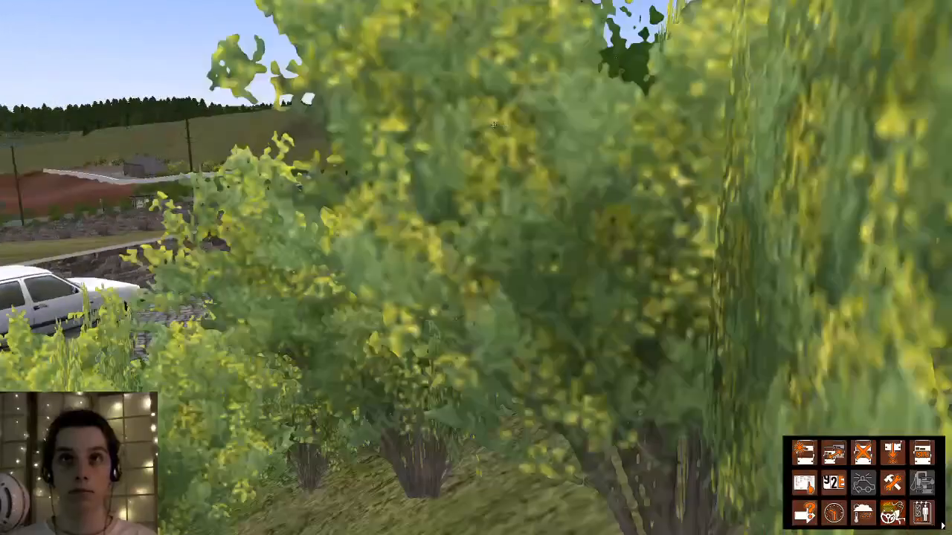
pyautogui.moveTo(413, 119); pyautogui.dragTo(423, 224, button='right')
pyautogui.moveTo(423, 224); pyautogui.dragTo(394, 201, button='middle')
pyautogui.moveTo(394, 201); pyautogui.dragTo(669, 371, button='right')
pyautogui.moveTo(669, 372); pyautogui.dragTo(453, 327, button='middle')
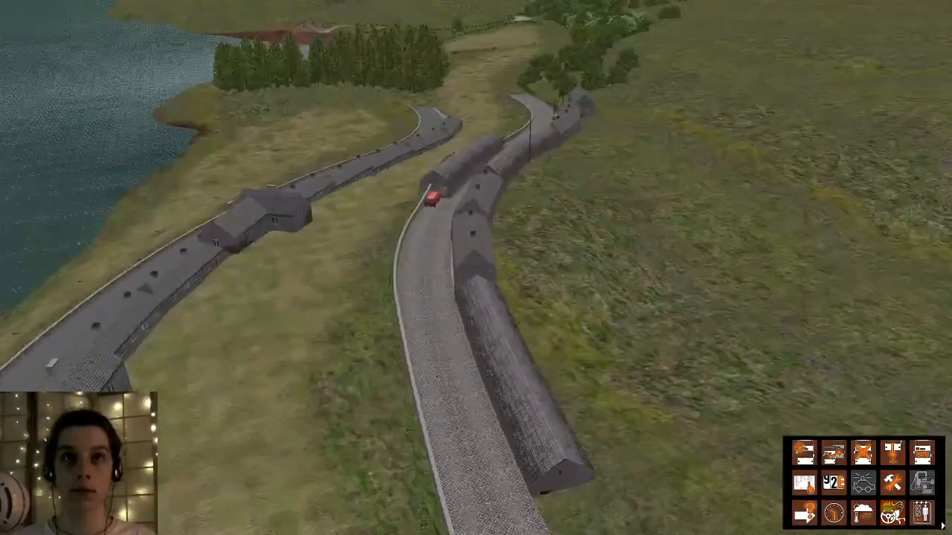
pyautogui.moveTo(453, 328); pyautogui.dragTo(444, 355, button='right')
pyautogui.moveTo(444, 356); pyautogui.dragTo(428, 360, button='middle')
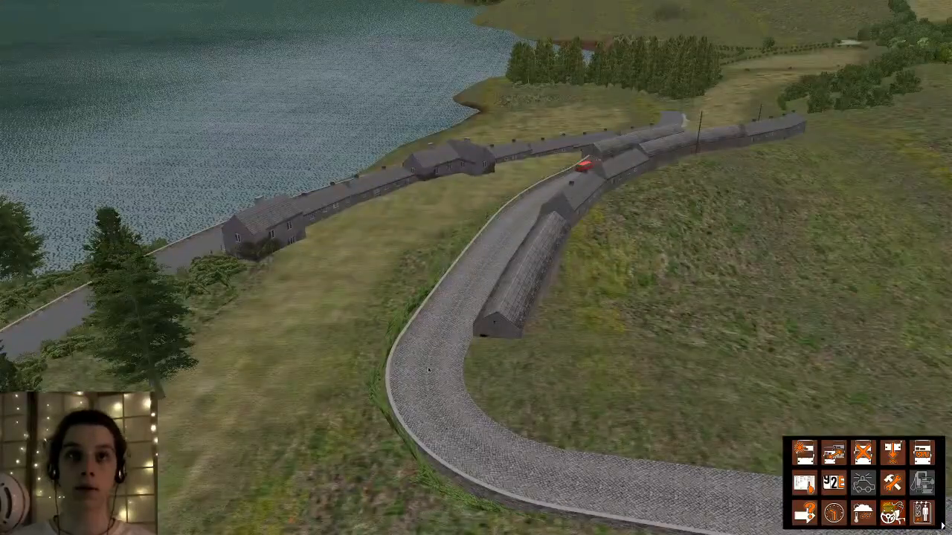
pyautogui.click(442, 328)
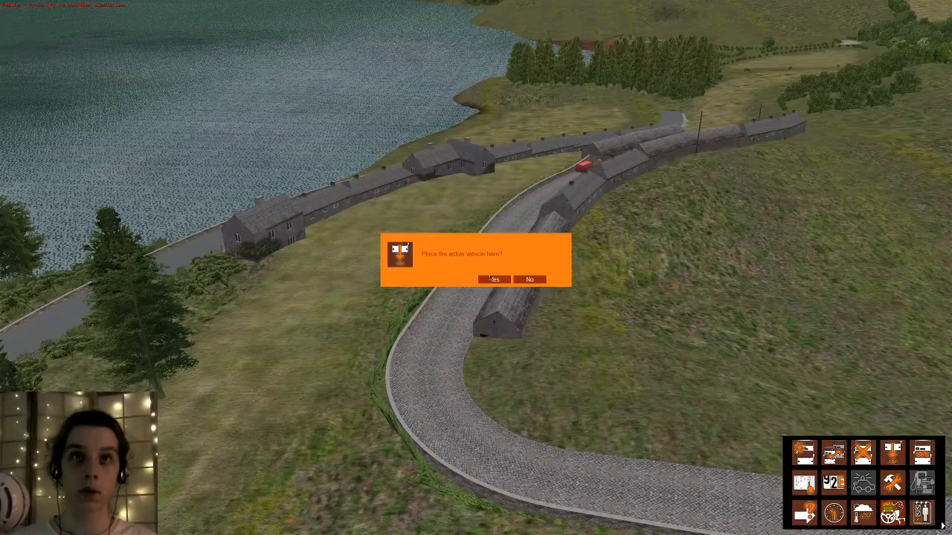
pyautogui.click(529, 279)
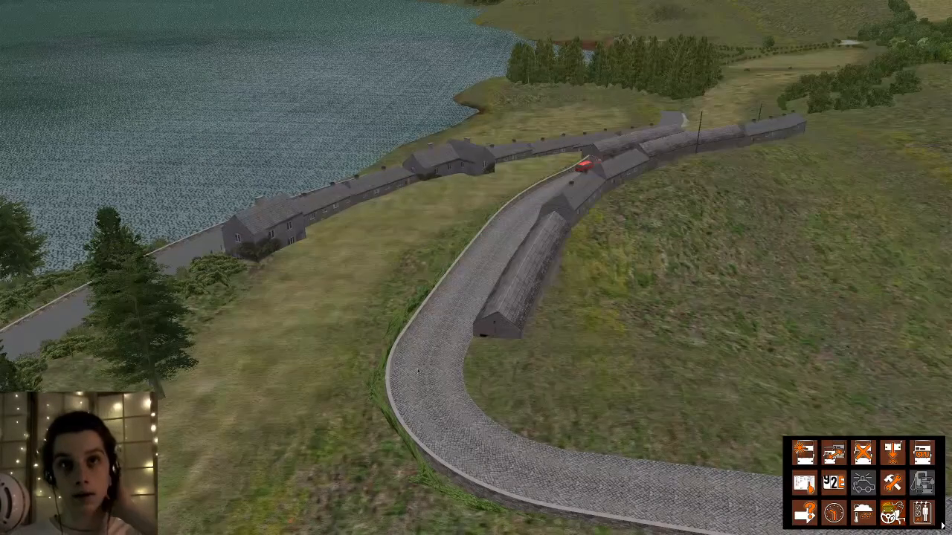
pyautogui.click(419, 371)
pyautogui.click(492, 281)
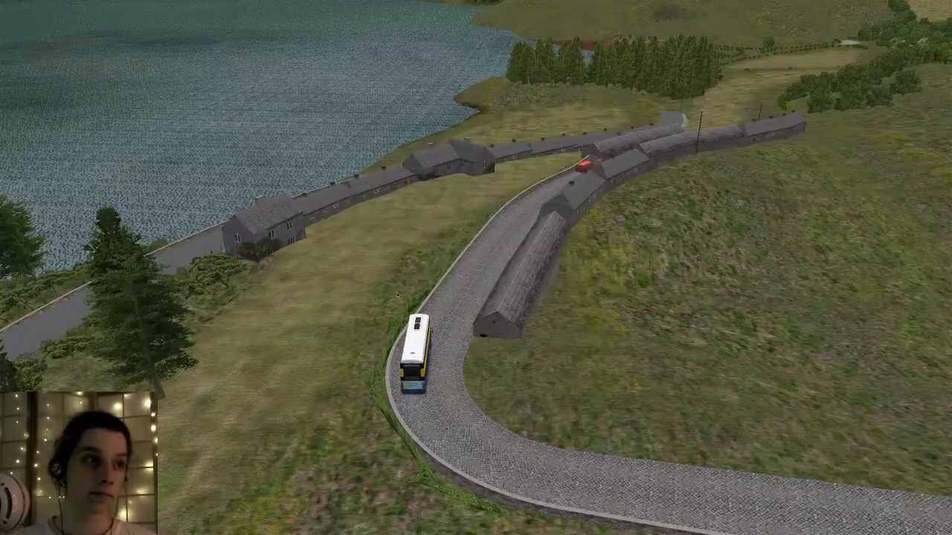
# - View the bus from outside, near and far, and look out from its upper-deck passenger seats
pyautogui.press('F2')
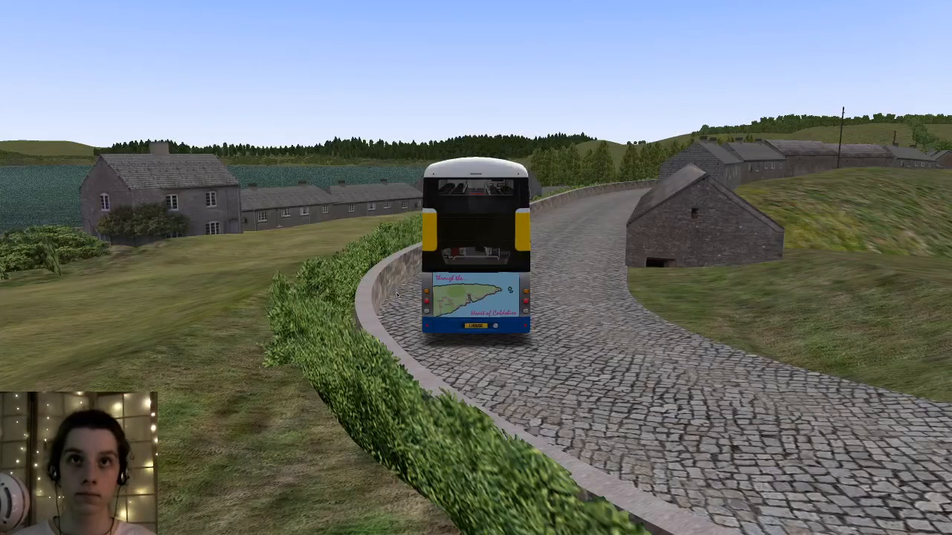
pyautogui.press('F2')
pyautogui.press('F3')
pyautogui.scroll(-5, 397, 295)
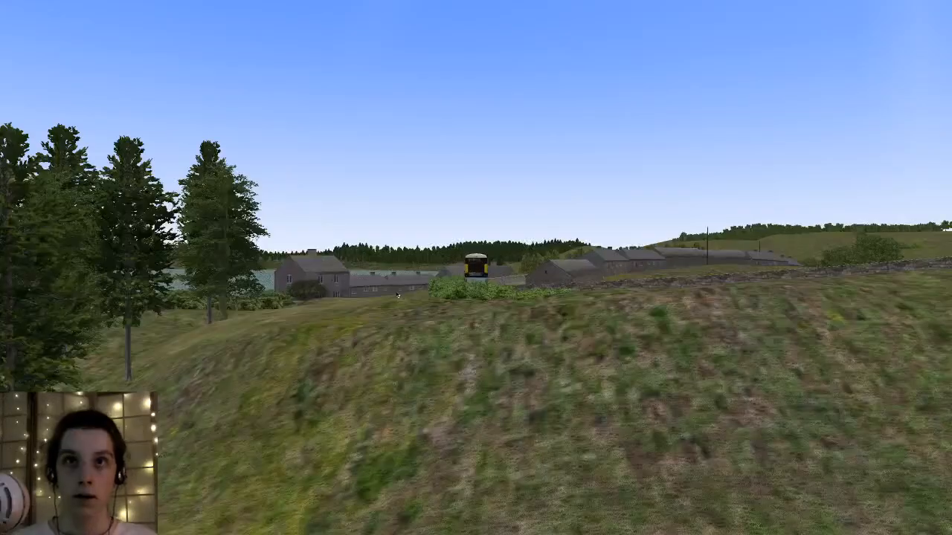
pyautogui.scroll(3, 398, 295)
pyautogui.press('F2')
pyautogui.press('F2')
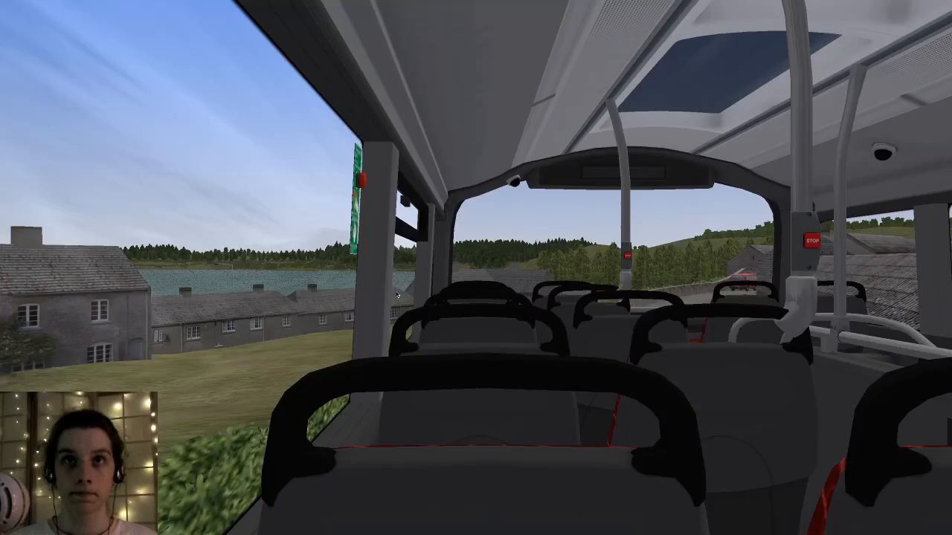
# - Examine the waterside houses and surroundings through the windows from the bus's other passenger positions
pyautogui.press('F2')
pyautogui.press('F2')
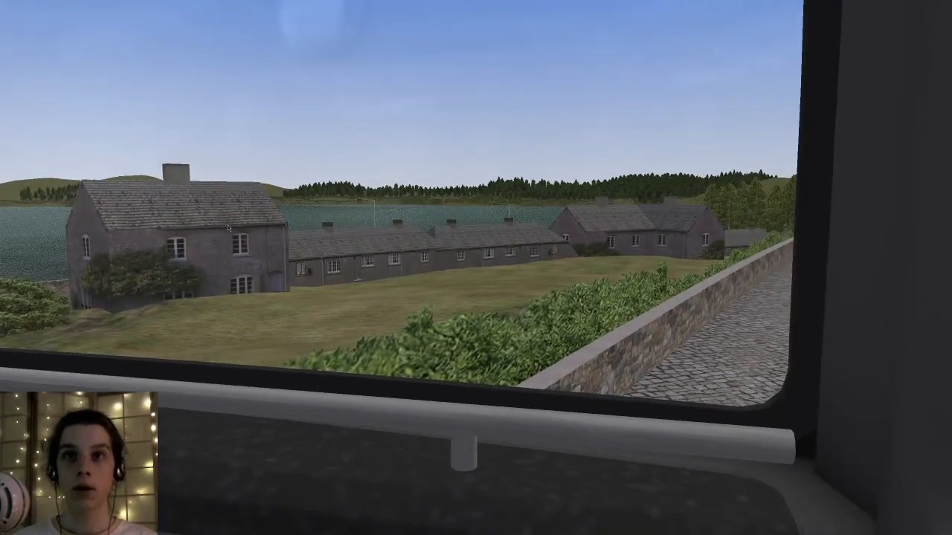
pyautogui.press('F2')
pyautogui.moveTo(286, 217); pyautogui.dragTo(360, 206, button='middle')
pyautogui.moveTo(359, 206); pyautogui.dragTo(437, 177, button='right')
pyautogui.moveTo(437, 177); pyautogui.dragTo(332, 276, button='middle')
pyautogui.press('XF86MonBrightnessDown')
pyautogui.moveTo(331, 277); pyautogui.dragTo(334, 259, button='right')
pyautogui.moveTo(333, 259); pyautogui.dragTo(485, 191, button='middle')
pyautogui.moveTo(485, 192); pyautogui.dragTo(491, 221, button='right')
pyautogui.moveTo(491, 222); pyautogui.dragTo(447, 181, button='middle')
# - Take the driver's seat and view the steering wheel and dashboard up close
pyautogui.press('F1')
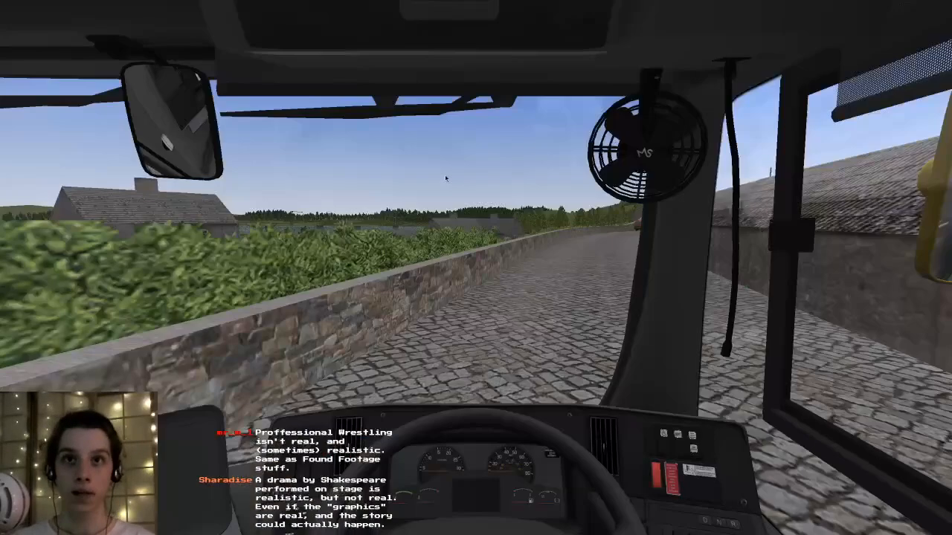
pyautogui.moveTo(432, 135); pyautogui.dragTo(428, 252, button='middle')
pyautogui.moveTo(427, 252); pyautogui.dragTo(424, 221, button='right')
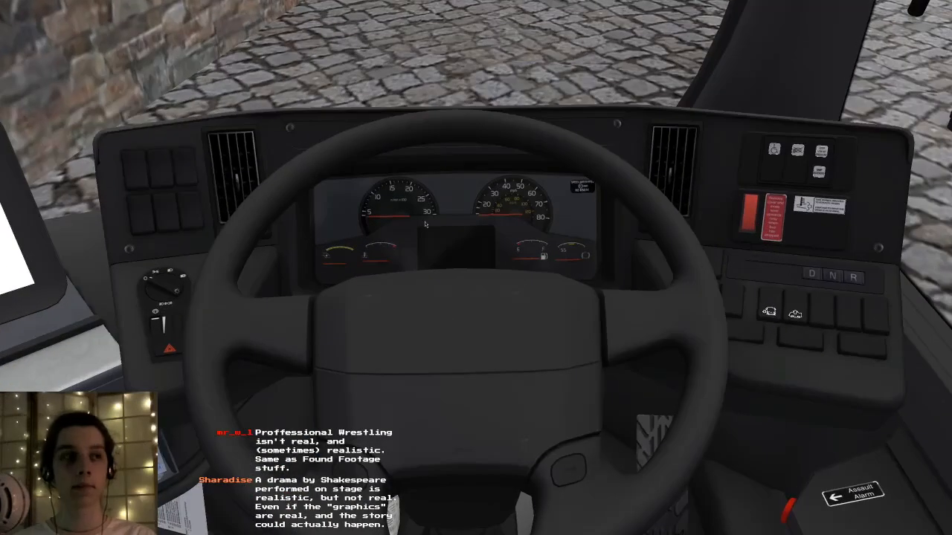
# - Reset the driver's view, switch on the bus's electrics and look up at the cobbled road ahead
pyautogui.press('space')
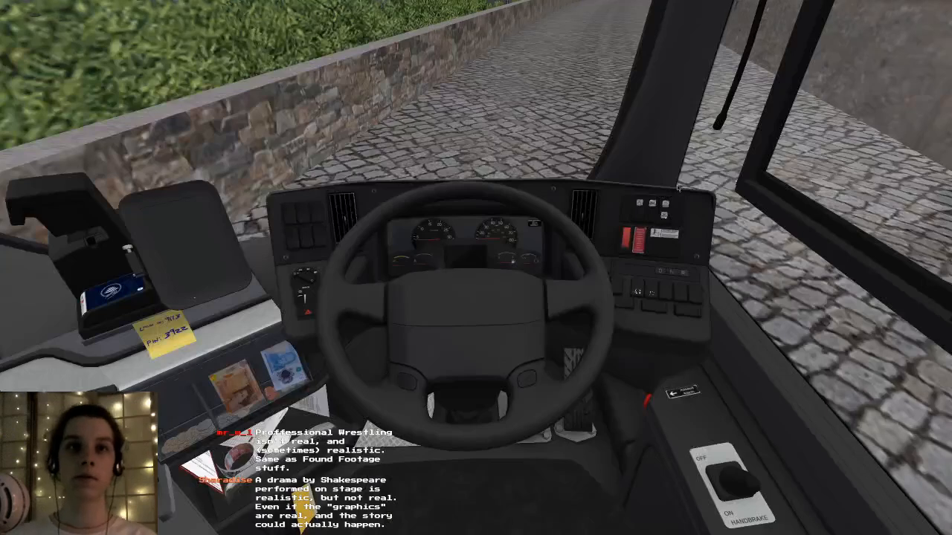
pyautogui.press('e')
pyautogui.moveTo(678, 188); pyautogui.dragTo(678, 65, button='middle')
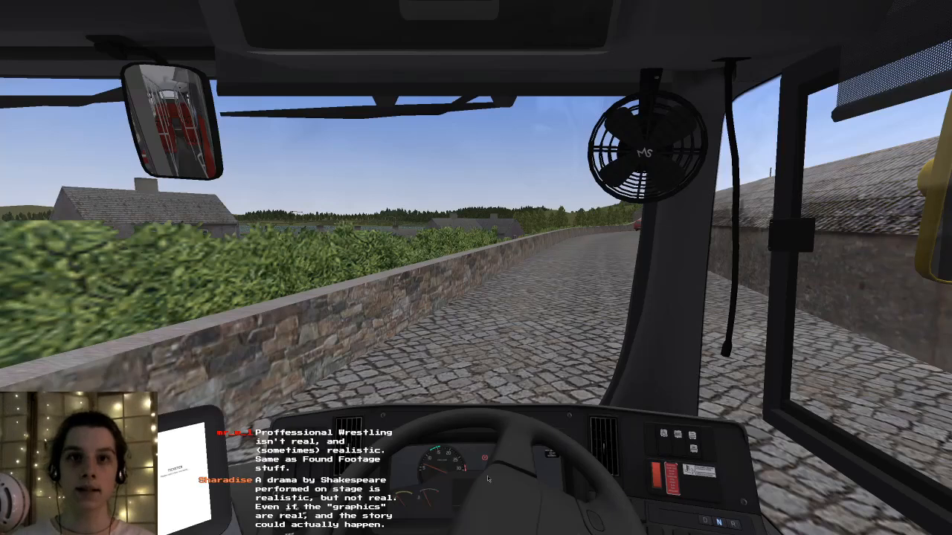
# - Remove the active double-decker bus from the map
pyautogui.moveTo(908, 422)
pyautogui.click(862, 457)
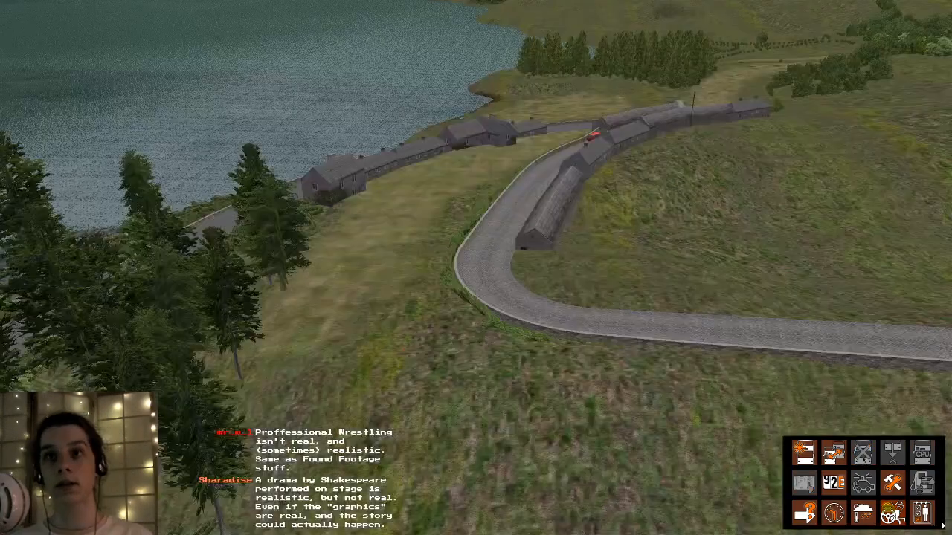
pyautogui.click(843, 456)
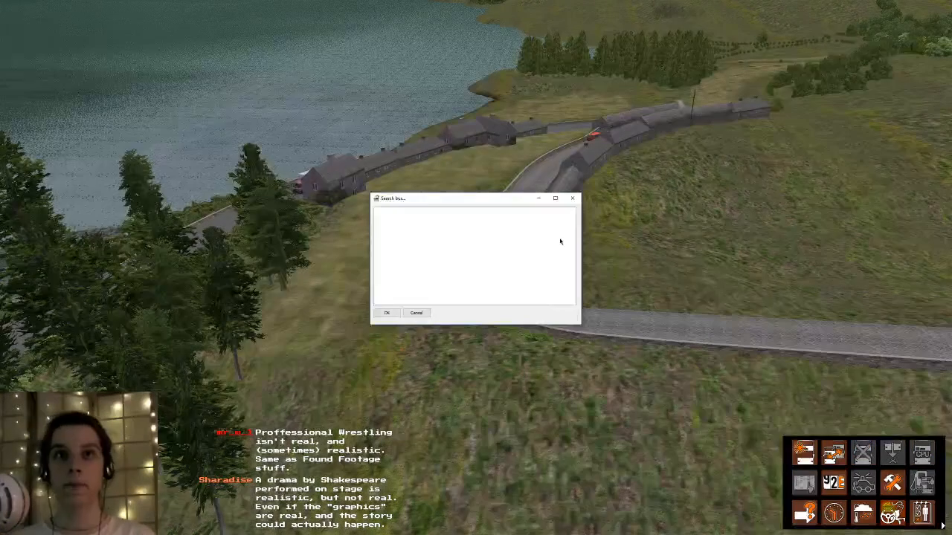
pyautogui.click(572, 198)
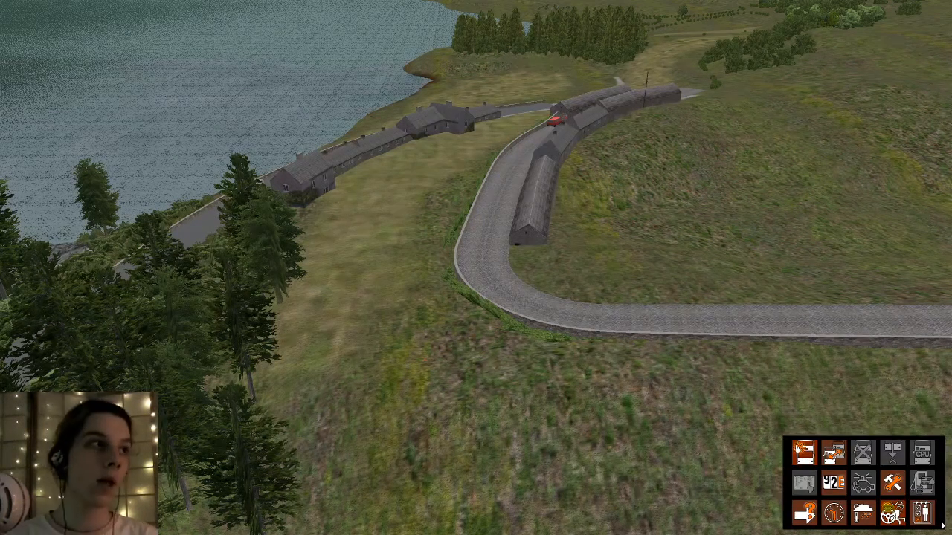
# - Start adding a new vehicle and choose Mercedes-Benz UK as its manufacturer
pyautogui.click(796, 447)
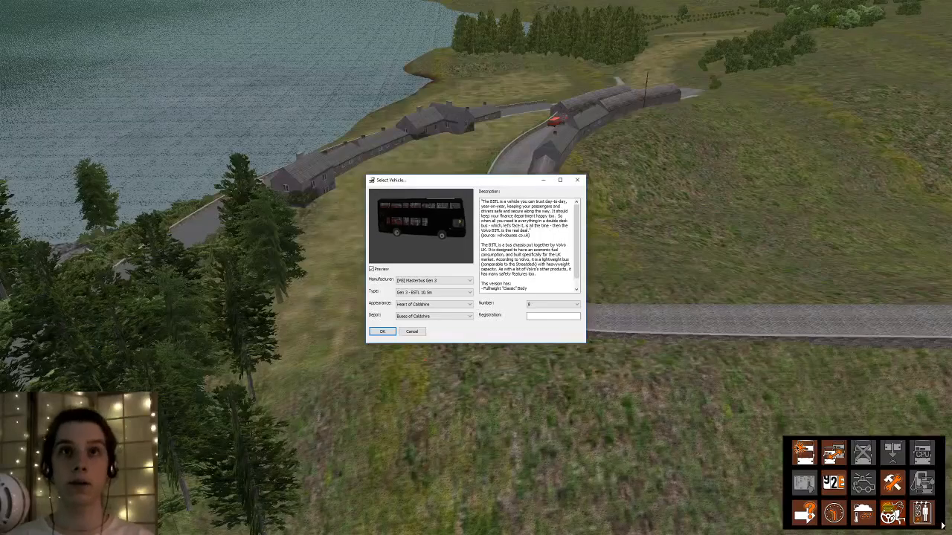
pyautogui.click(433, 280)
pyautogui.scroll(3, 433, 289)
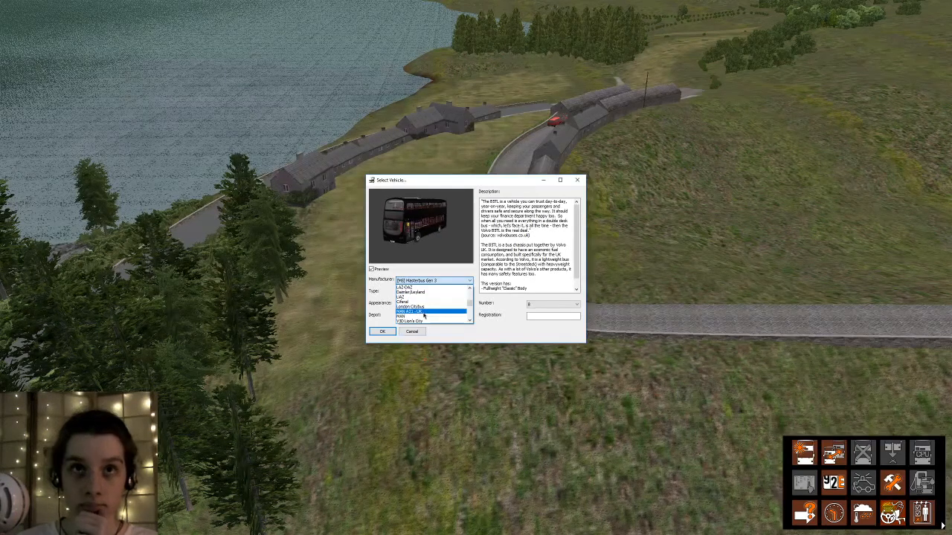
pyautogui.scroll(2, 464, 305)
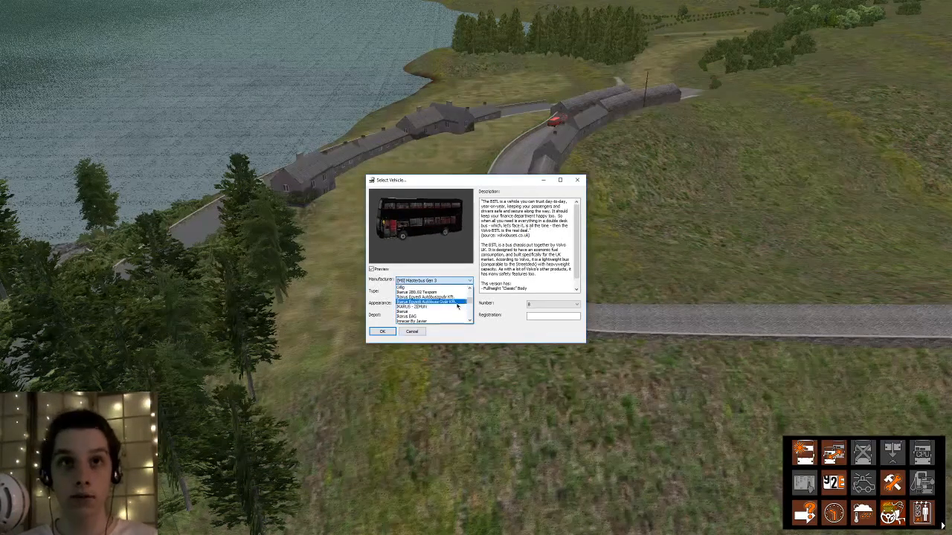
pyautogui.scroll(-4, 469, 302)
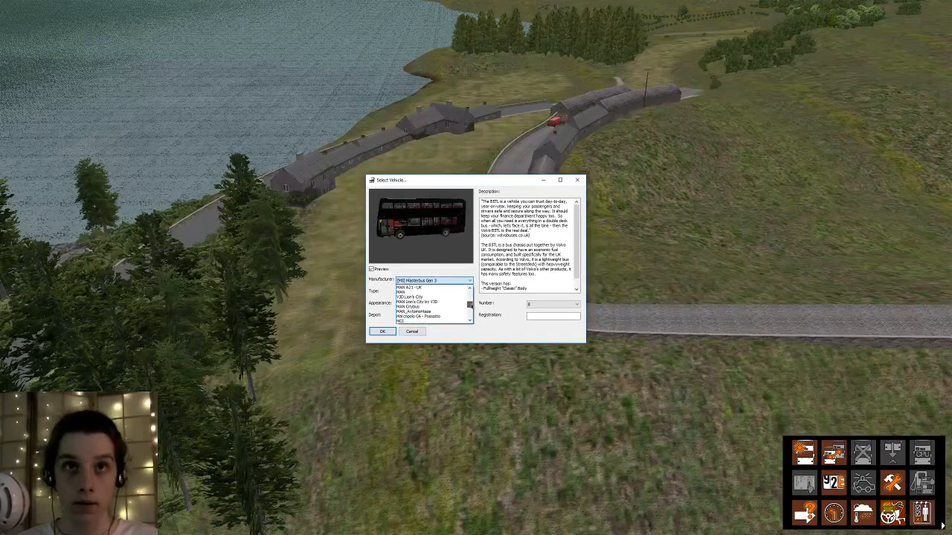
pyautogui.scroll(-3, 469, 304)
pyautogui.scroll(10, 469, 303)
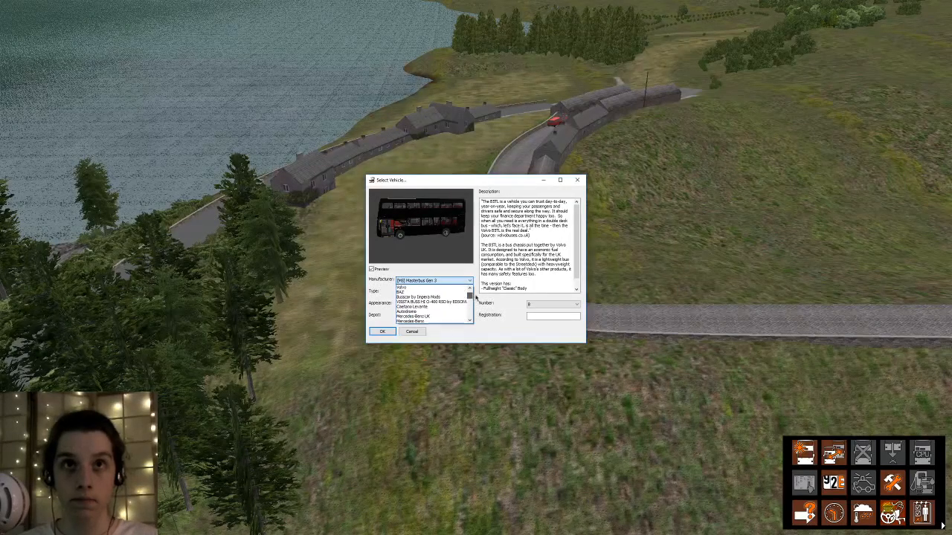
pyautogui.click(449, 317)
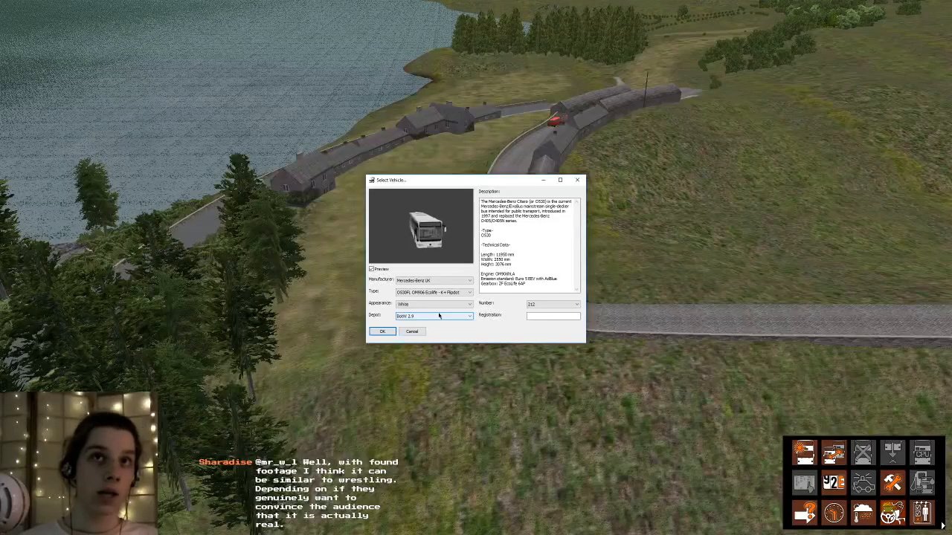
# - Set the new vehicle's type to O530GFL OM457 Econet E5
pyautogui.click(449, 292)
pyautogui.scroll(-3, 454, 324)
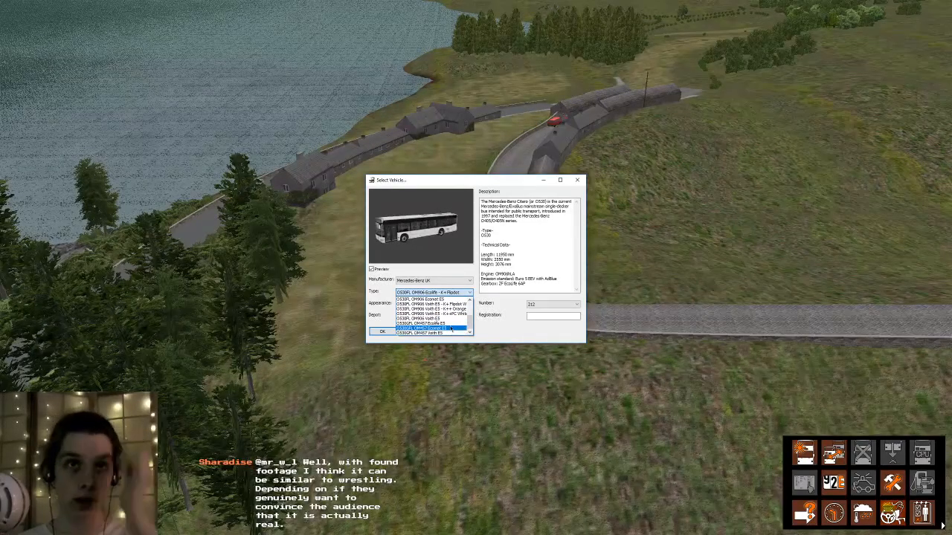
pyautogui.click(451, 328)
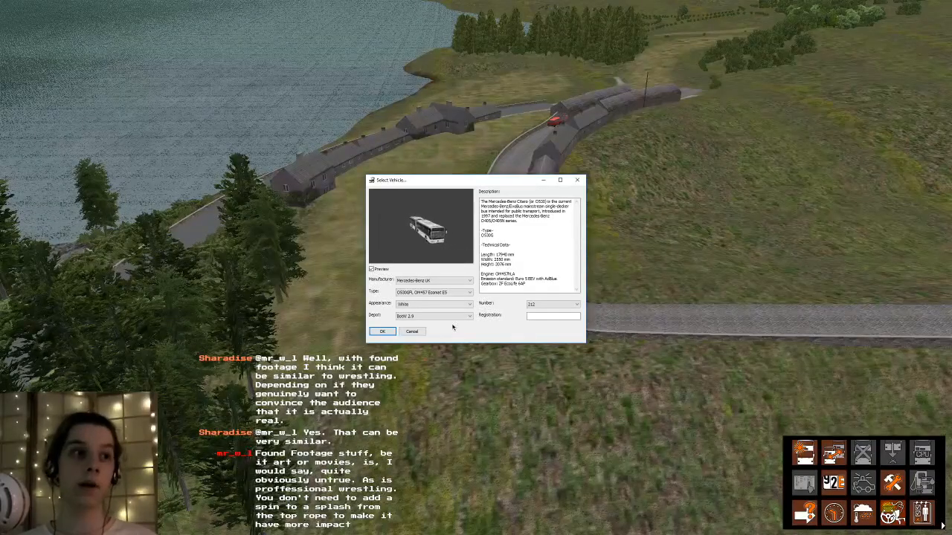
# - Give the bus the Stagecoach Standard 2004 appearance and the Buses of Caldshire depot, and add it to the map
pyautogui.click(455, 305)
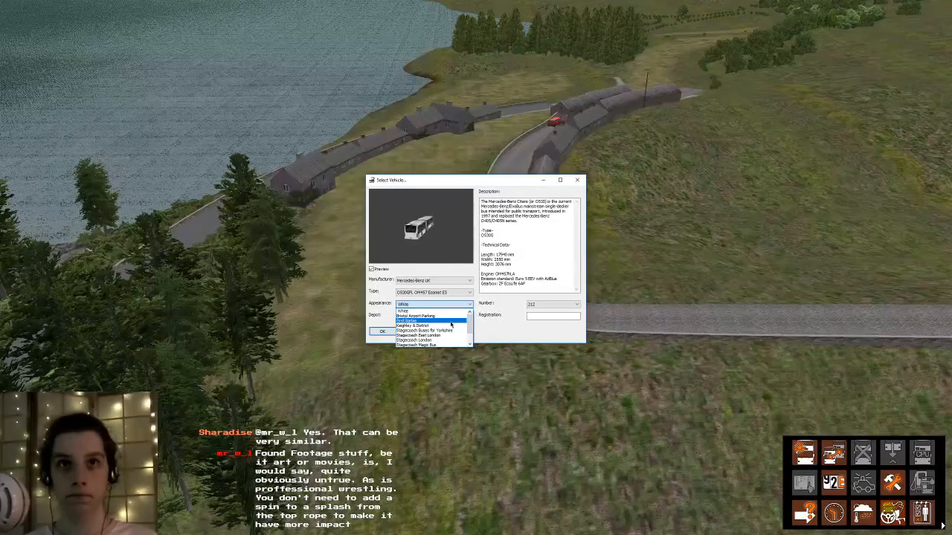
pyautogui.scroll(-1, 450, 331)
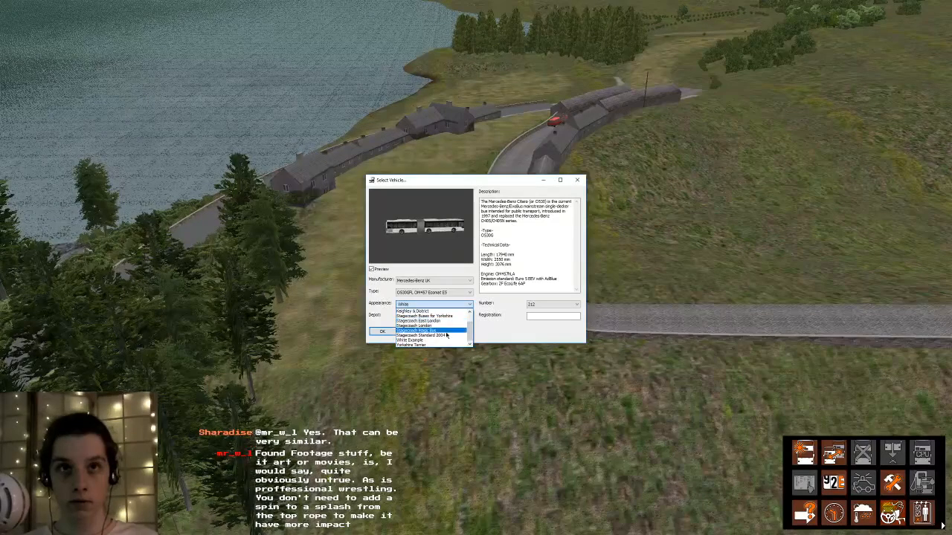
pyautogui.click(446, 335)
pyautogui.click(440, 318)
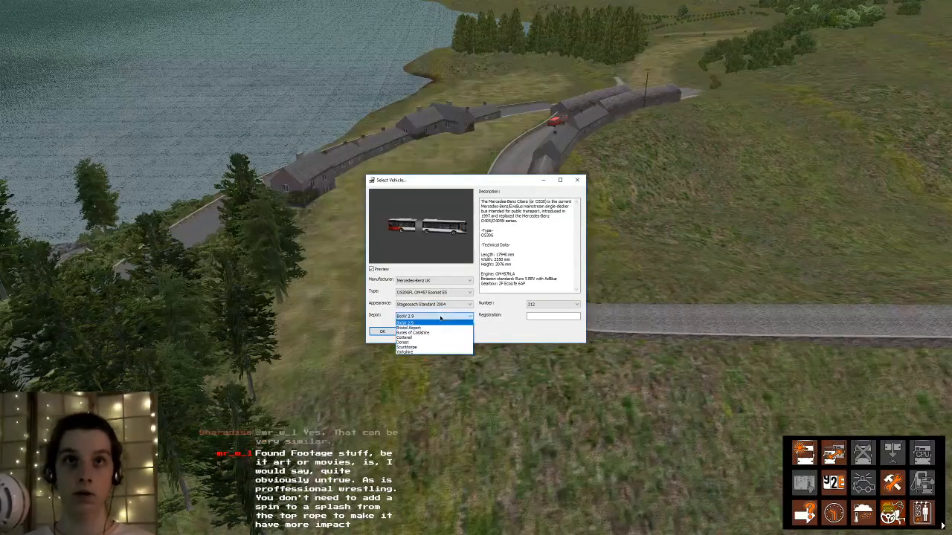
pyautogui.click(430, 333)
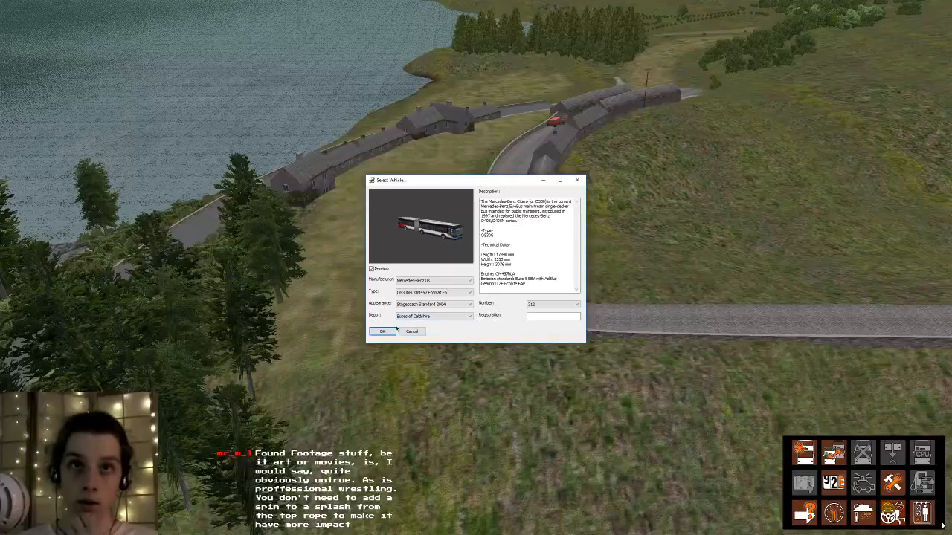
pyautogui.click(384, 332)
pyautogui.click(446, 314)
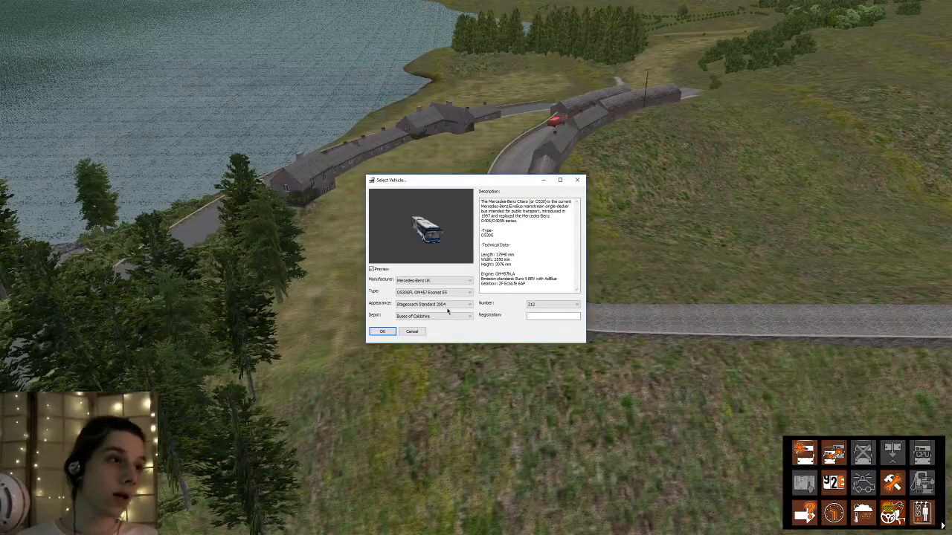
pyautogui.press('Return')
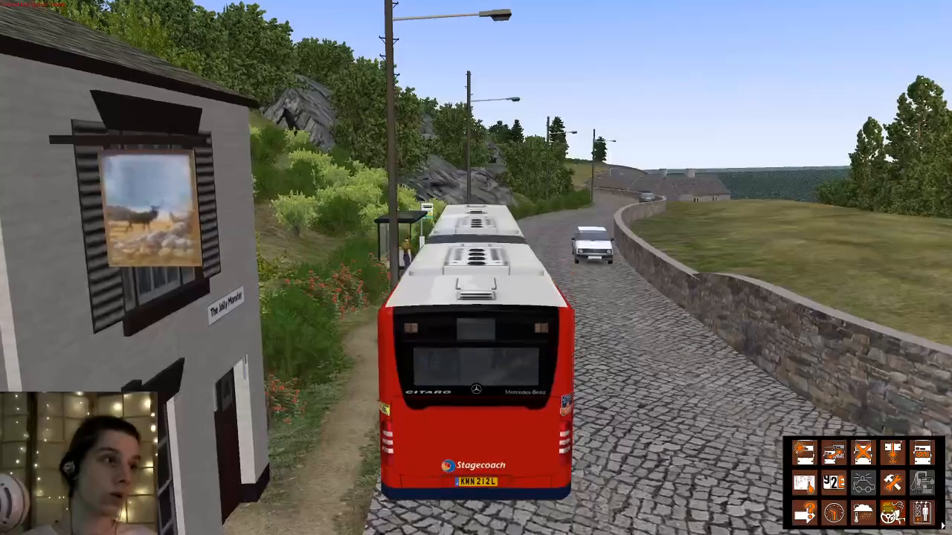
# - Place the articulated bus on the sharp cobbled bend just below the row of stone houses
pyautogui.press('F4')
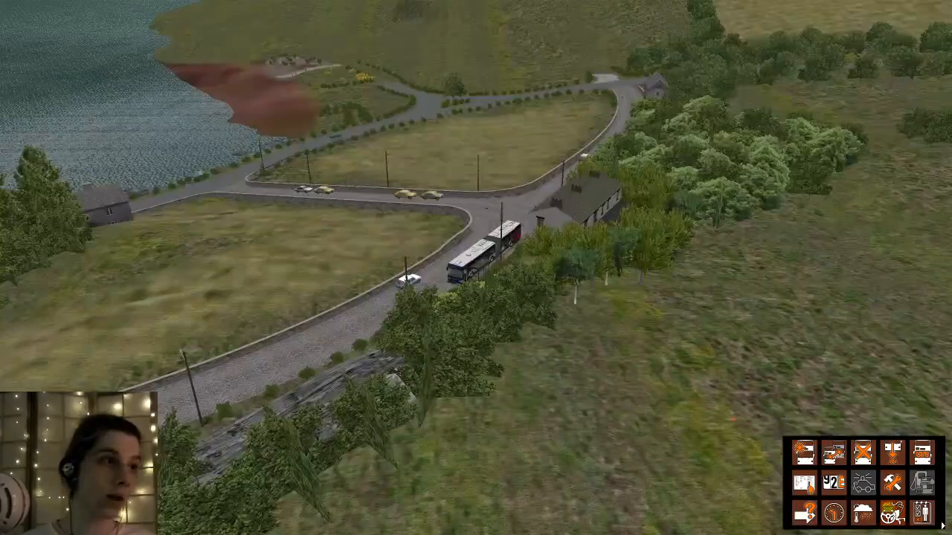
pyautogui.moveTo(476, 268); pyautogui.dragTo(476, 312, button='right')
pyautogui.moveTo(476, 312); pyautogui.dragTo(475, 252, button='middle')
pyautogui.press('Down')
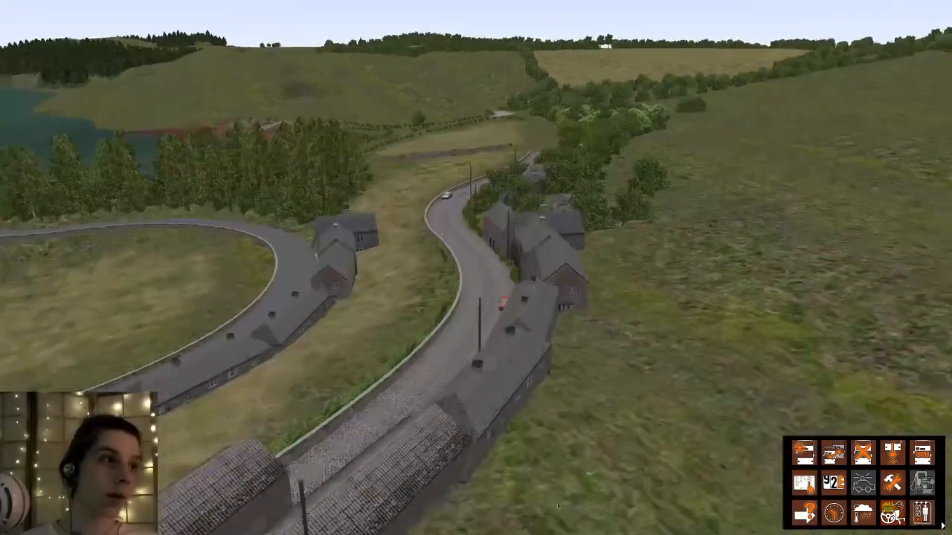
pyautogui.moveTo(559, 507); pyautogui.dragTo(499, 343)
pyautogui.moveTo(476, 476); pyautogui.dragTo(447, 297)
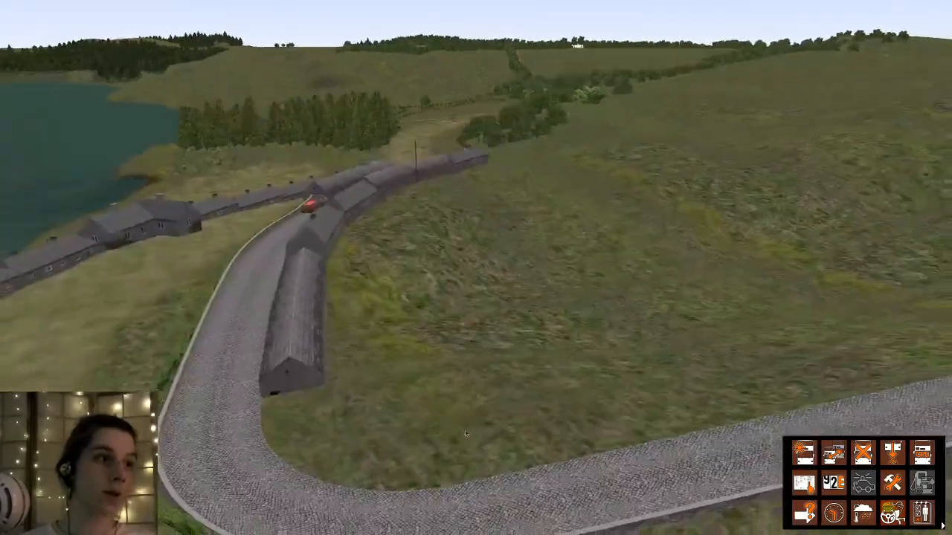
pyautogui.moveTo(416, 506); pyautogui.dragTo(425, 391)
pyautogui.moveTo(424, 391); pyautogui.dragTo(469, 372, button='middle')
pyautogui.moveTo(469, 372); pyautogui.dragTo(483, 281)
pyautogui.moveTo(483, 281); pyautogui.dragTo(499, 225, button='middle')
pyautogui.moveTo(499, 226); pyautogui.dragTo(411, 275)
pyautogui.click(396, 314)
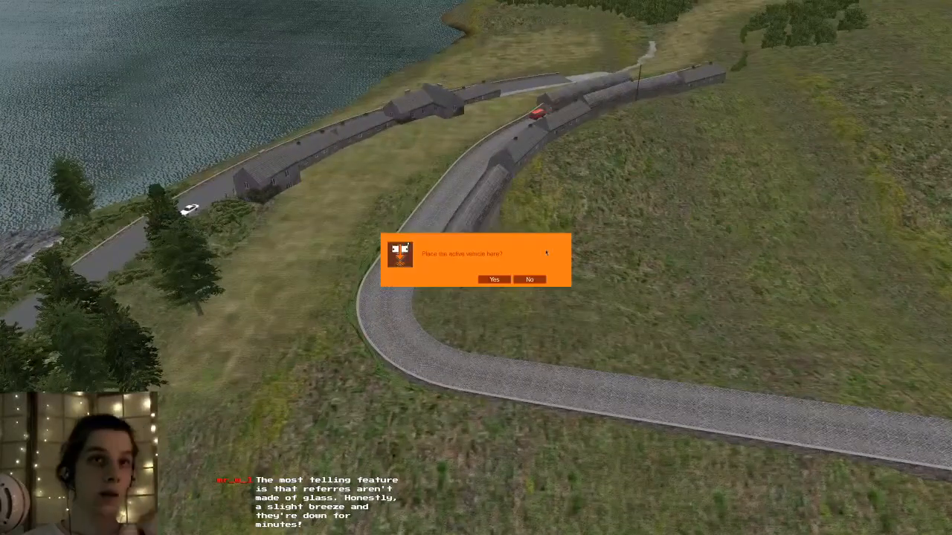
pyautogui.click(494, 280)
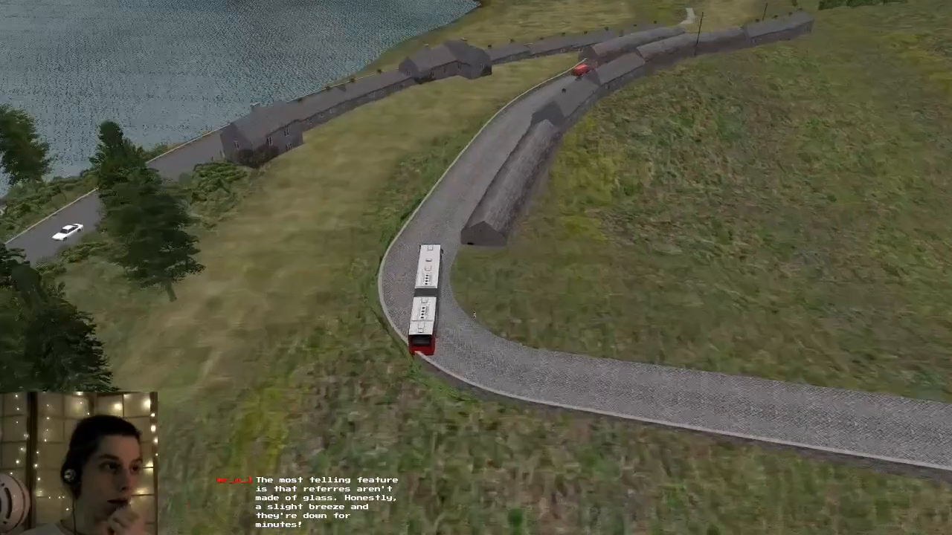
# - Reposition the articulated bus along the cobbled bend and view it from outside, from the rear and the side
pyautogui.moveTo(474, 316); pyautogui.dragTo(463, 386, button='right')
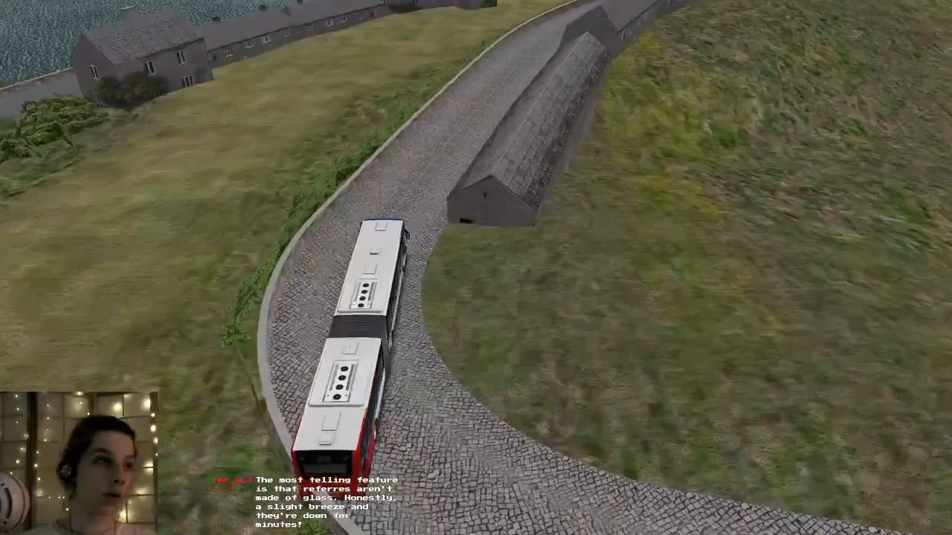
pyautogui.moveTo(305, 328); pyautogui.dragTo(392, 268)
pyautogui.moveTo(391, 267); pyautogui.dragTo(390, 186, button='middle')
pyautogui.hotkey('ctrl', 'r')
pyautogui.click(497, 281)
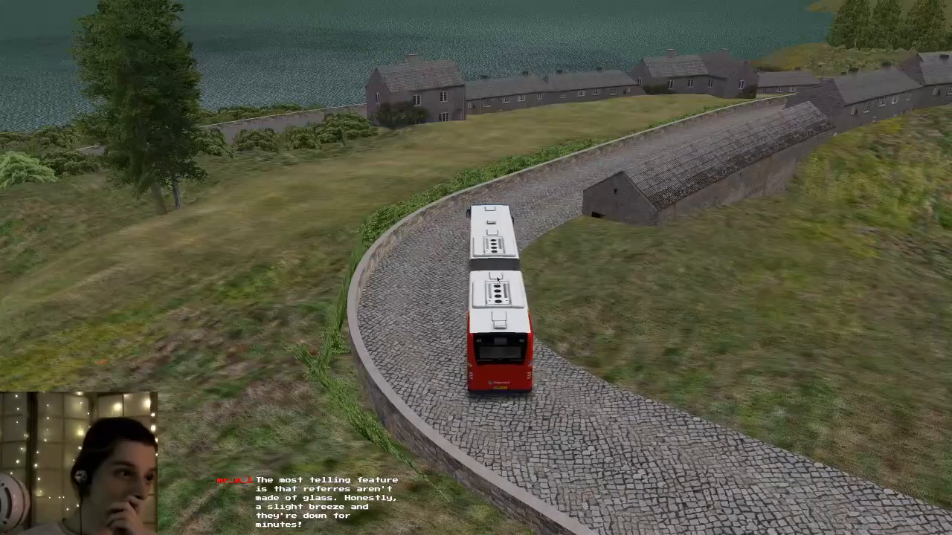
pyautogui.moveTo(623, 224); pyautogui.dragTo(506, 194, button='middle')
pyautogui.moveTo(506, 195)
pyautogui.mouseDown(button='right')
pyautogui.moveTo(501, 221)
pyautogui.moveTo(504, 191)
pyautogui.mouseUp(button='right')
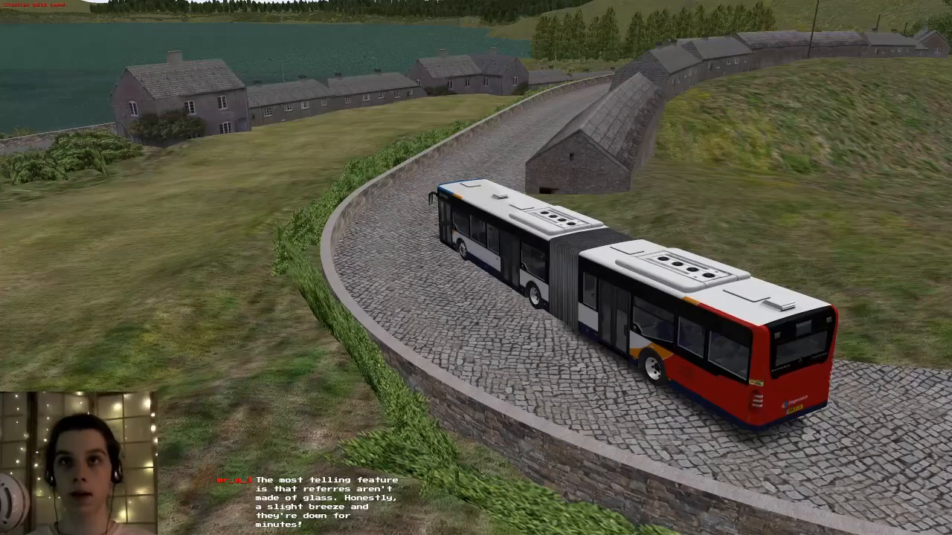
# - Take the articulated bus's driver's seat, power up the bus and view the dashboard and pedals
pyautogui.press('F1')
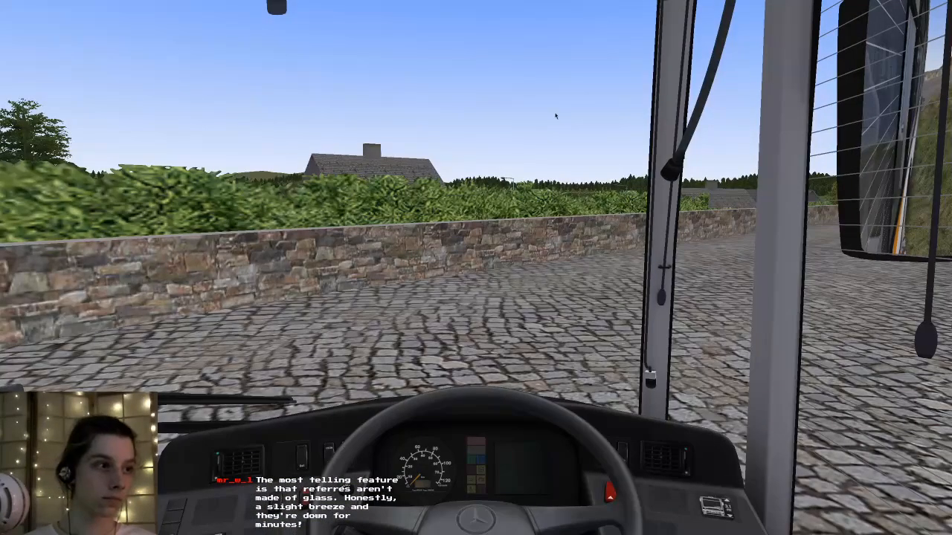
pyautogui.moveTo(556, 115)
pyautogui.mouseDown(button='middle')
pyautogui.moveTo(518, 118)
pyautogui.moveTo(552, 127)
pyautogui.mouseUp(button='middle')
pyautogui.moveTo(552, 127); pyautogui.dragTo(560, 26, button='right')
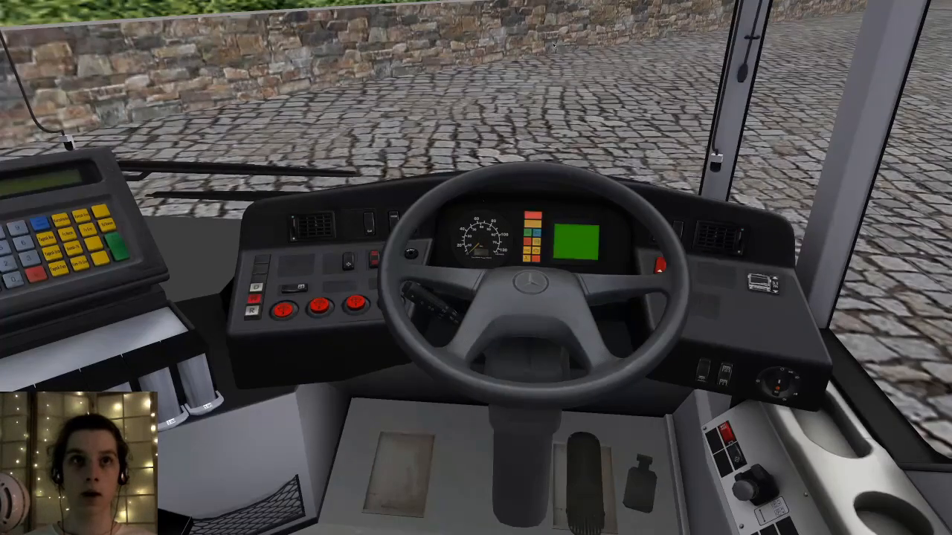
# - Examine the driver's ticket machine, coin dispenser and the dashboard controls beside the steering wheel
pyautogui.moveTo(550, 52); pyautogui.dragTo(566, 21, button='middle')
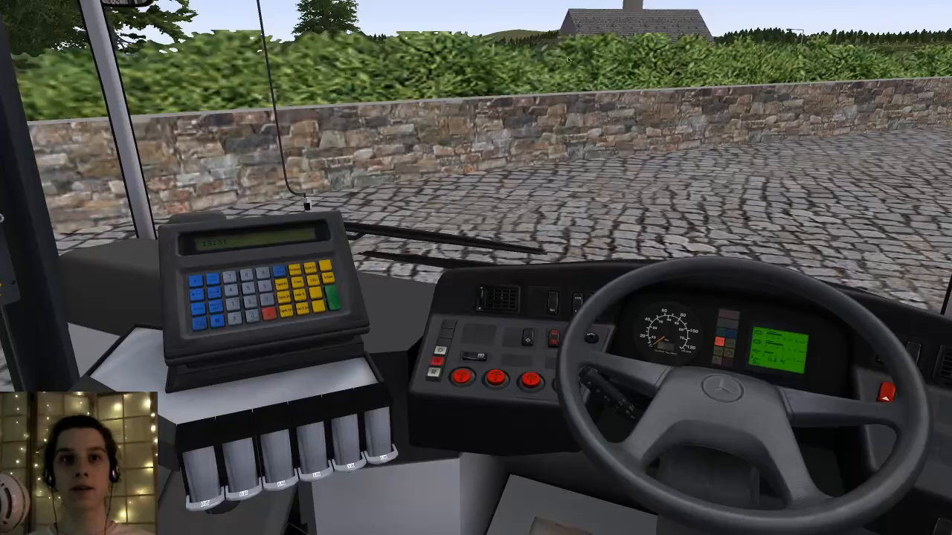
pyautogui.moveTo(532, 161)
pyautogui.mouseDown(button='middle')
pyautogui.moveTo(530, 150)
pyautogui.moveTo(519, 154)
pyautogui.moveTo(534, 165)
pyautogui.mouseUp(button='middle')
pyautogui.moveTo(534, 165); pyautogui.dragTo(537, 281, button='right')
pyautogui.moveTo(232, 269); pyautogui.dragTo(163, 278, button='middle')
pyautogui.moveTo(164, 278); pyautogui.dragTo(168, 182, button='right')
pyautogui.moveTo(507, 228); pyautogui.dragTo(552, 221, button='middle')
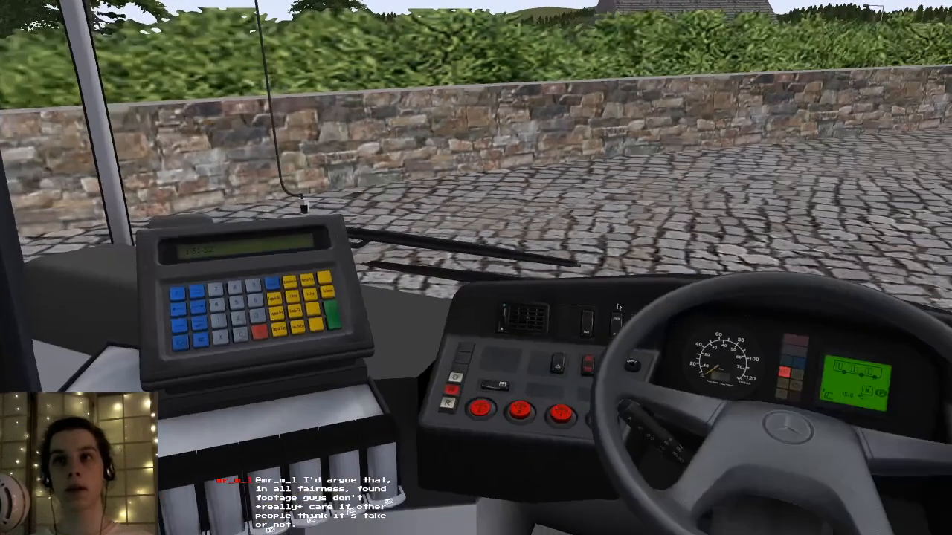
pyautogui.moveTo(355, 217); pyautogui.dragTo(327, 216, button='middle')
pyautogui.moveTo(361, 119); pyautogui.dragTo(395, 115, button='middle')
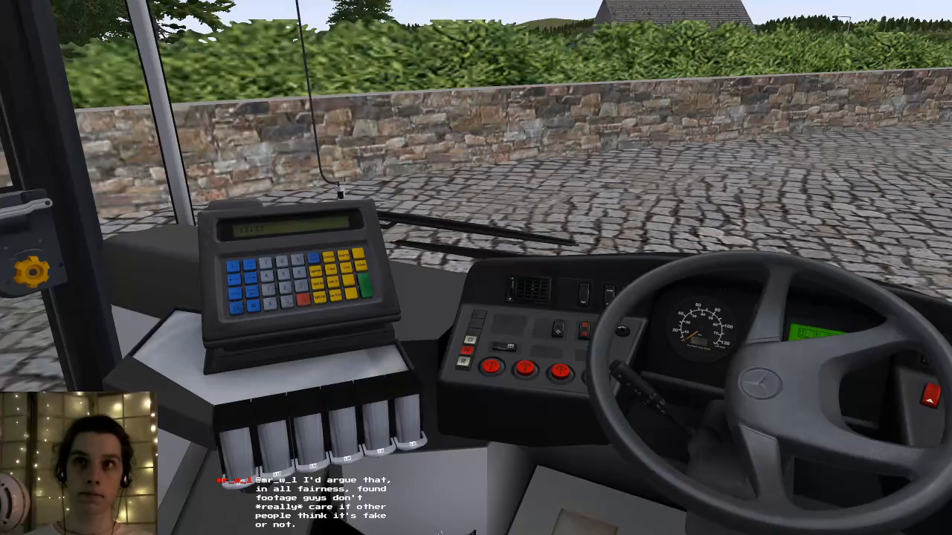
# - Drive the articulated bus forward along the walled cobbled road, looking ahead through the windscreen
pyautogui.moveTo(445, 533); pyautogui.dragTo(462, 533, button='middle')
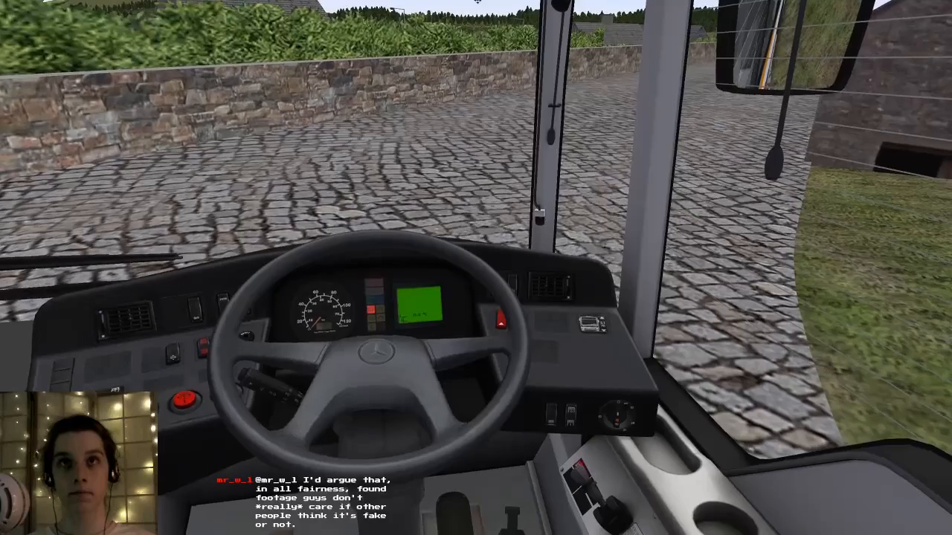
pyautogui.moveTo(480, 4); pyautogui.dragTo(521, 6, button='middle')
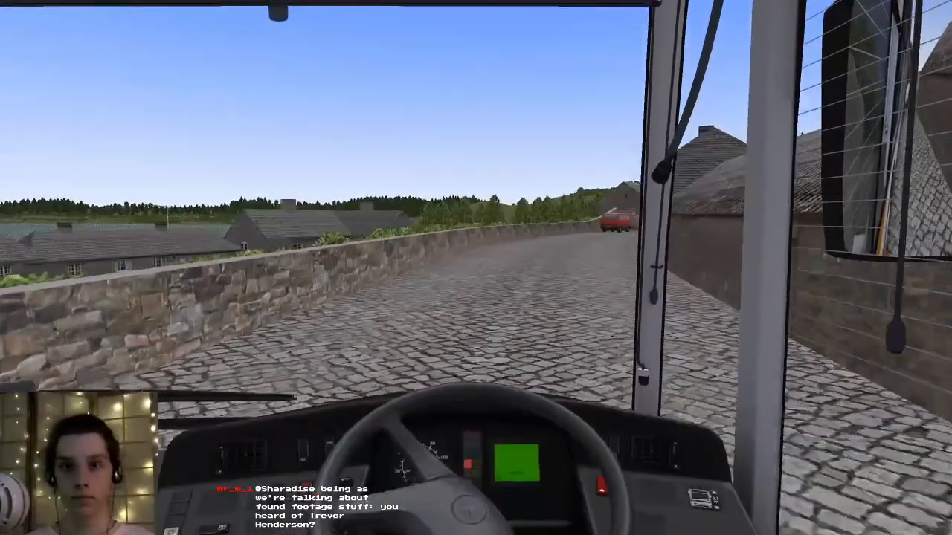
pyautogui.moveTo(883, 390)
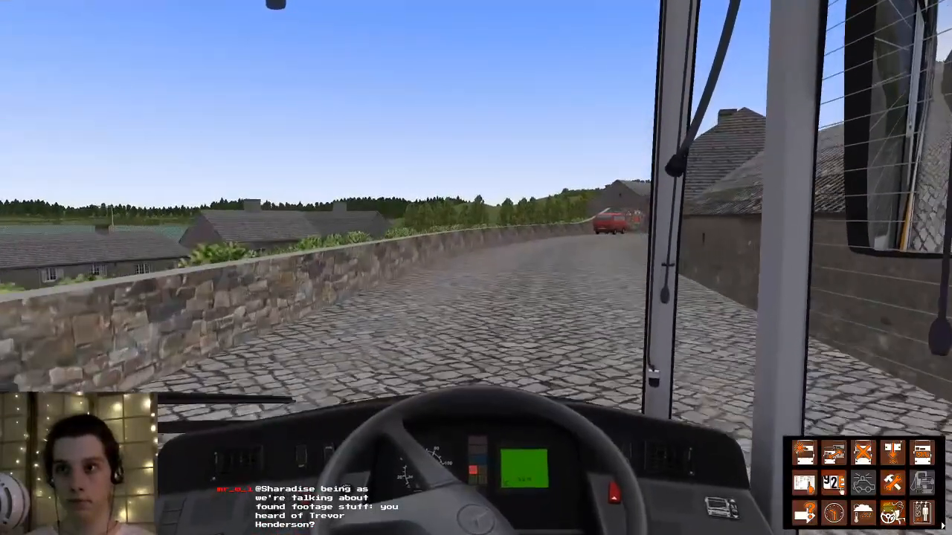
# - Set the bus's line to 94 with Pondlestead Town Centre as terminus, and drive on behind the red van
pyautogui.click(834, 484)
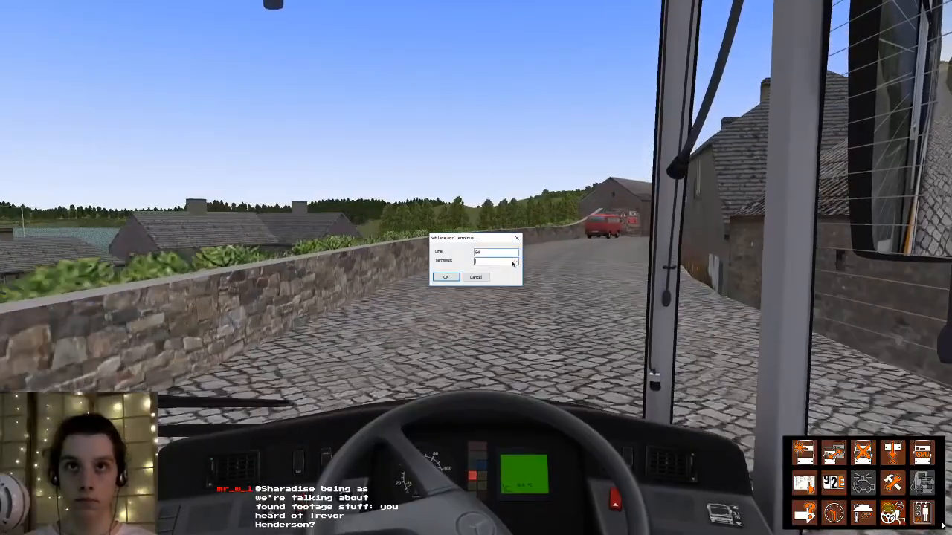
pyautogui.click(516, 261)
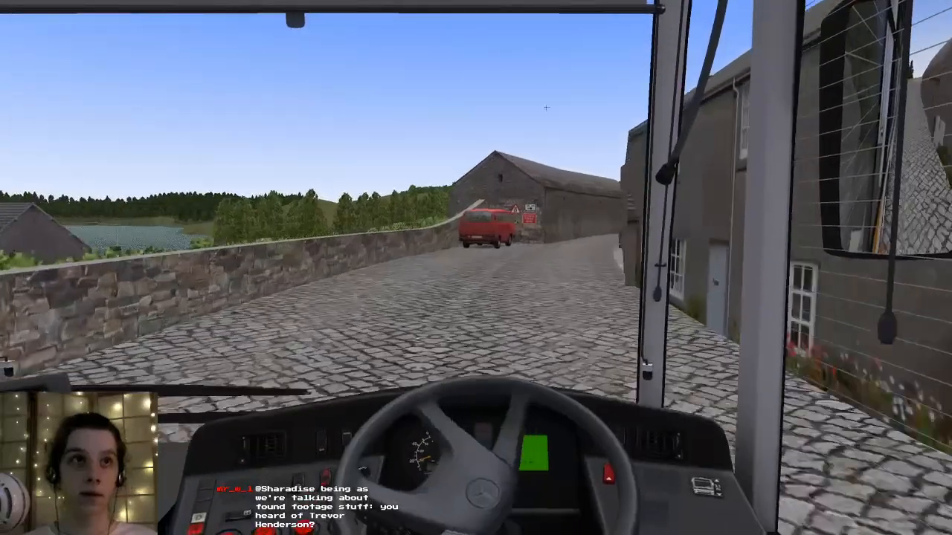
pyautogui.moveTo(545, 108); pyautogui.dragTo(535, 106, button='middle')
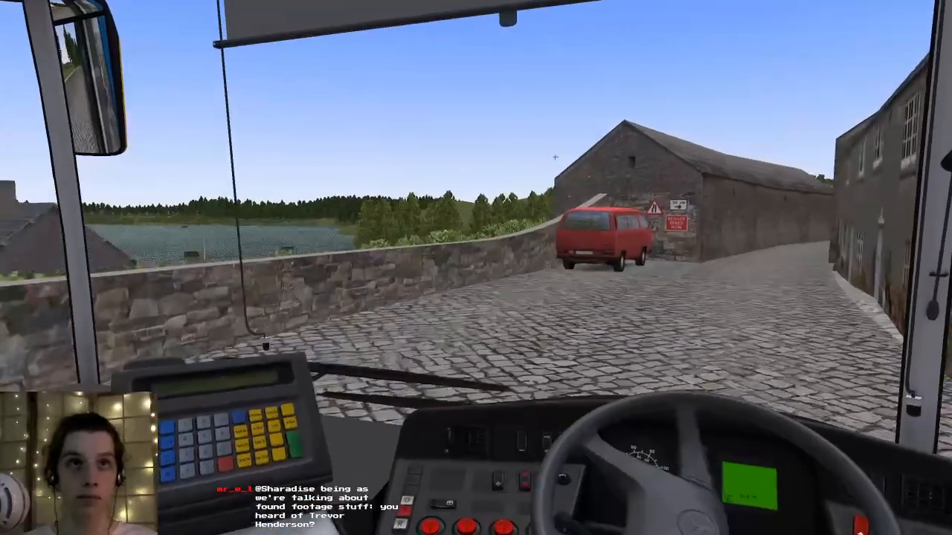
pyautogui.moveTo(555, 157); pyautogui.dragTo(574, 155, button='middle')
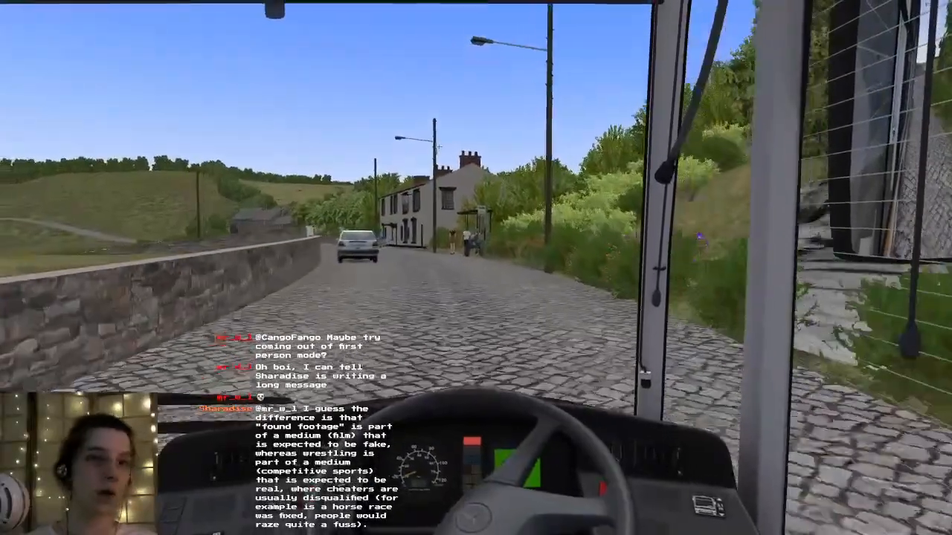
# - Check the bus from outside on the cobbled road, and drive on to the waterside junction signposted for Choppleford and Queensand
pyautogui.press('F2')
pyautogui.moveTo(591, 218); pyautogui.dragTo(585, 90, button='middle')
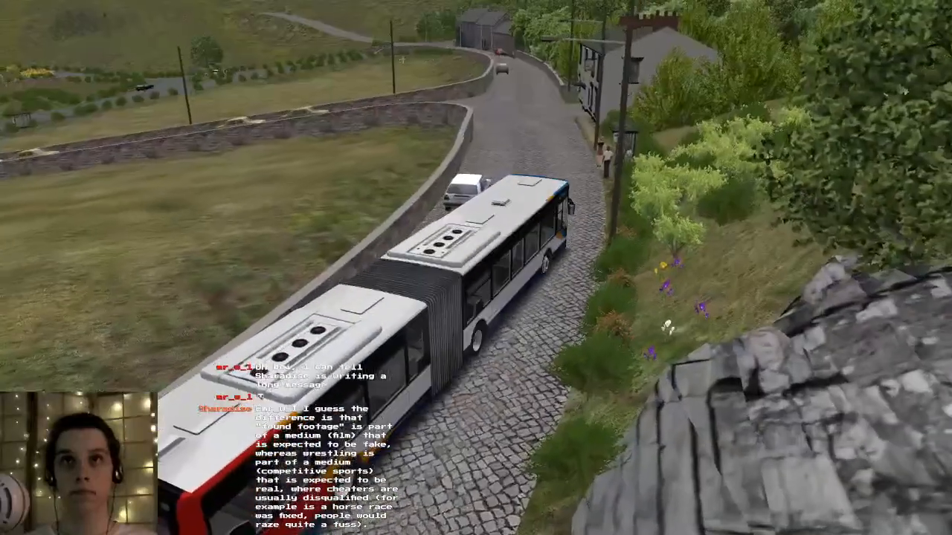
pyautogui.press('F1')
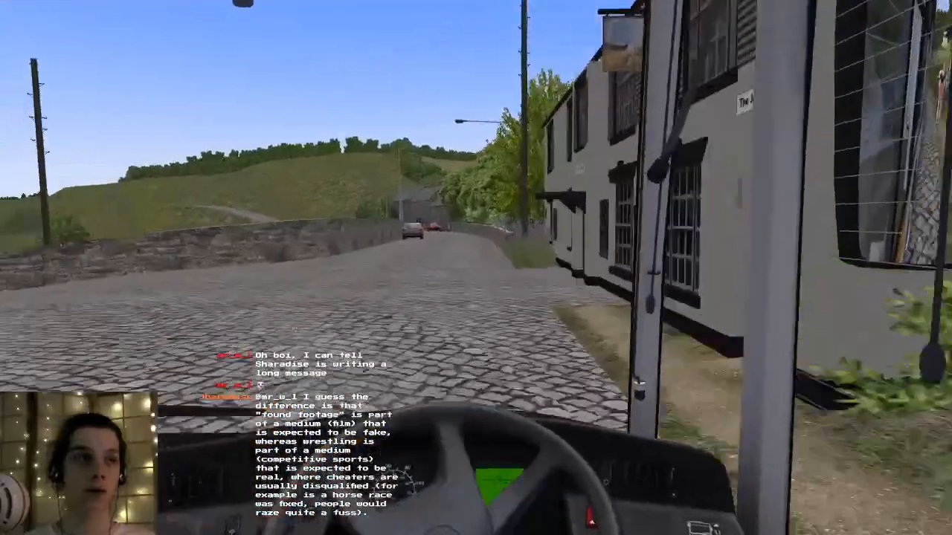
pyautogui.moveTo(294, 329); pyautogui.dragTo(276, 327, button='middle')
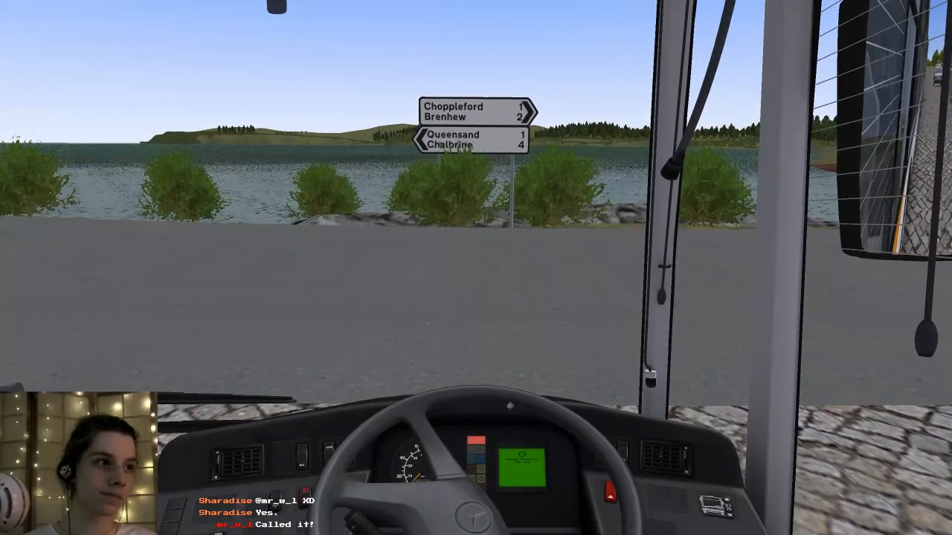
pyautogui.hotkey('ctrl', 's')
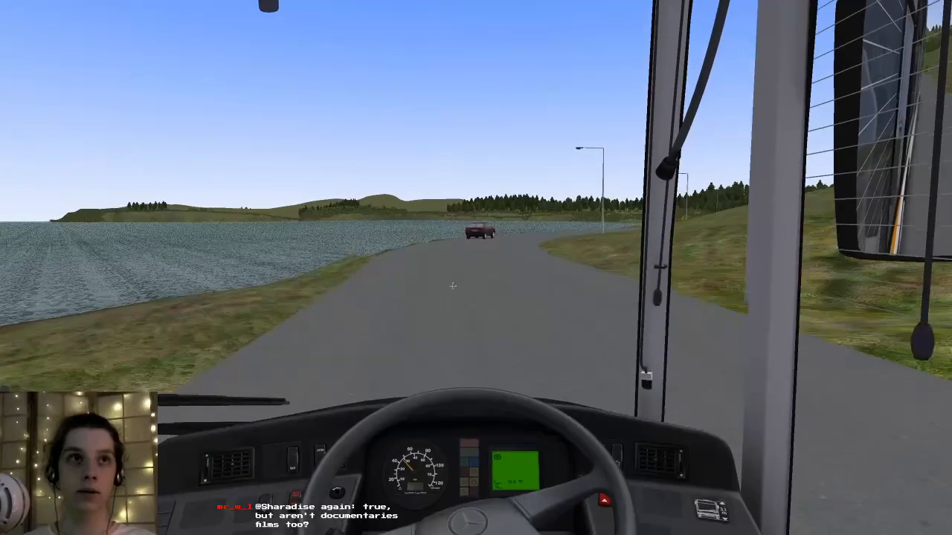
# - Pause the simulation, lower the display brightness and view the whole map from high above
pyautogui.press('p')
pyautogui.press('F3')
pyautogui.moveTo(457, 286); pyautogui.dragTo(559, 397, button='right')
pyautogui.scroll(-5, 595, 223)
pyautogui.press('XF86MonBrightnessDown')
pyautogui.moveTo(562, 394); pyautogui.dragTo(656, 172, button='middle')
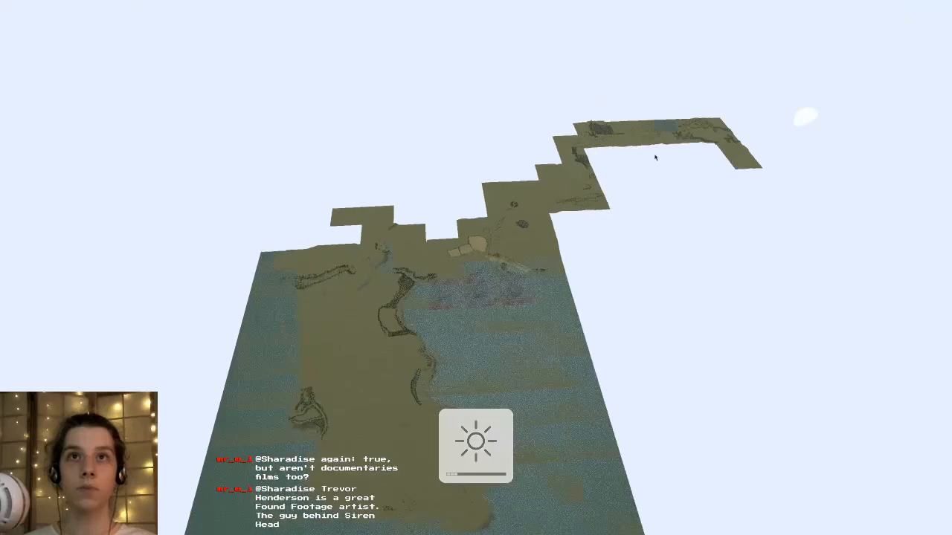
# - Examine the map's terrain from the air, covering the bay, the fields, the woodland and the outlying road tiles
pyautogui.moveTo(776, 193); pyautogui.dragTo(740, 94, button='right')
pyautogui.scroll(-2, 764, 186)
pyautogui.moveTo(739, 94); pyautogui.dragTo(739, 87, button='middle')
pyautogui.moveTo(736, 79); pyautogui.dragTo(725, 213, button='right')
pyautogui.moveTo(724, 213); pyautogui.dragTo(716, 159, button='middle')
pyautogui.moveTo(716, 159); pyautogui.dragTo(714, 250, button='right')
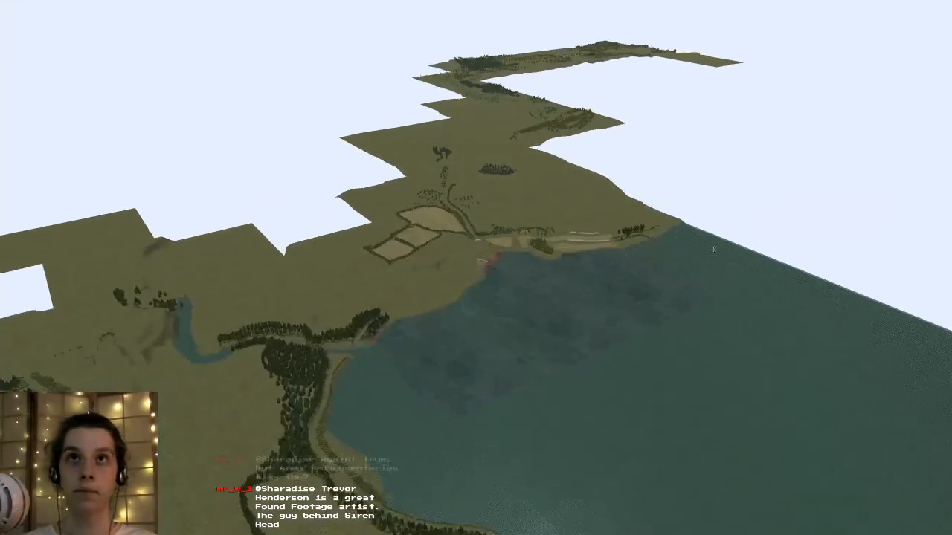
pyautogui.moveTo(714, 250); pyautogui.dragTo(809, 243, button='middle')
pyautogui.moveTo(809, 242); pyautogui.dragTo(811, 165, button='right')
pyautogui.moveTo(811, 165); pyautogui.dragTo(816, 164, button='middle')
pyautogui.moveTo(817, 164); pyautogui.dragTo(821, 258, button='right')
pyautogui.moveTo(822, 258); pyautogui.dragTo(825, 261, button='middle')
pyautogui.moveTo(824, 261); pyautogui.dragTo(823, 284, button='right')
pyautogui.moveTo(823, 284); pyautogui.dragTo(769, 219, button='middle')
pyautogui.moveTo(736, 125); pyautogui.dragTo(716, 105, button='right')
# - Bring the view back to the bus on the waterside road, and continue driving from the driver's seat
pyautogui.press('F3')
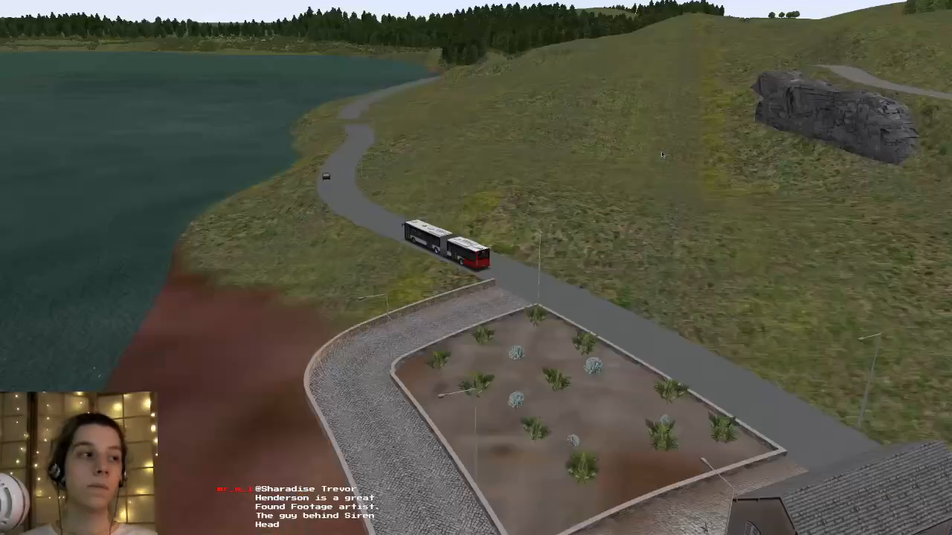
pyautogui.moveTo(662, 158); pyautogui.dragTo(634, 255, button='right')
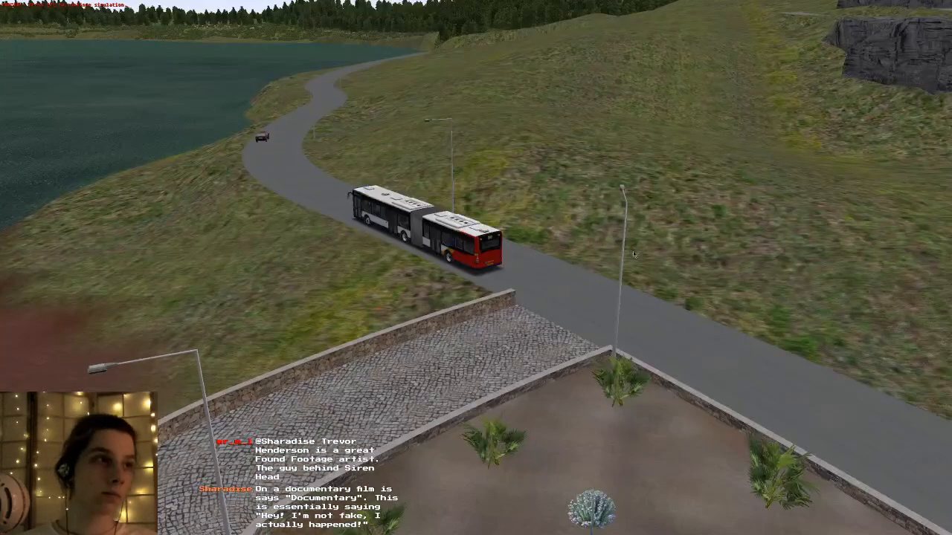
pyautogui.press('F1')
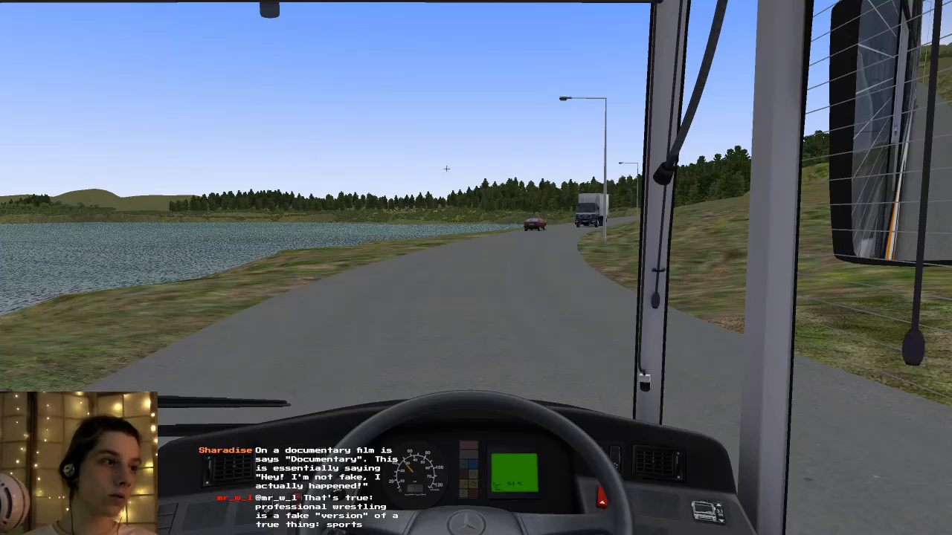
pyautogui.press('p')
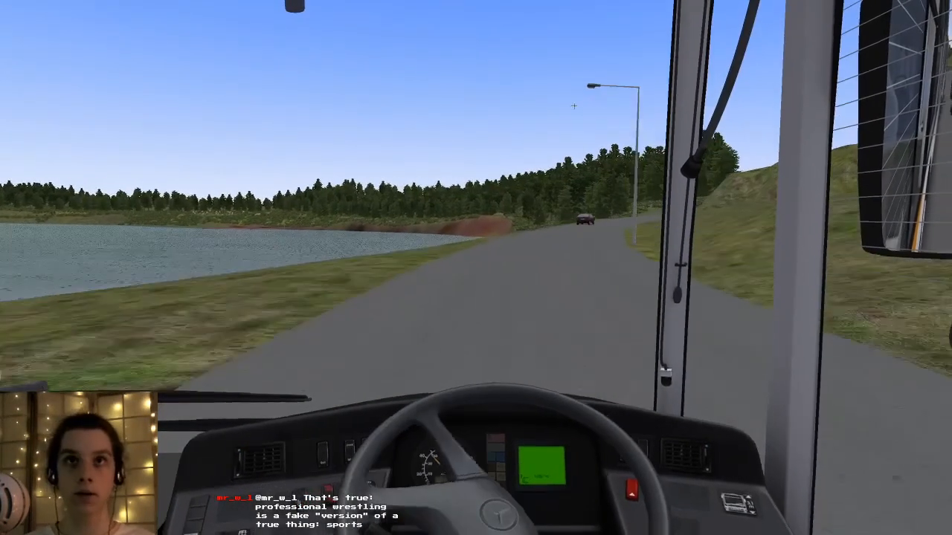
# - Pause the drive and look closely at the lighthouse and its rocks across the water
pyautogui.scroll(5, 569, 110)
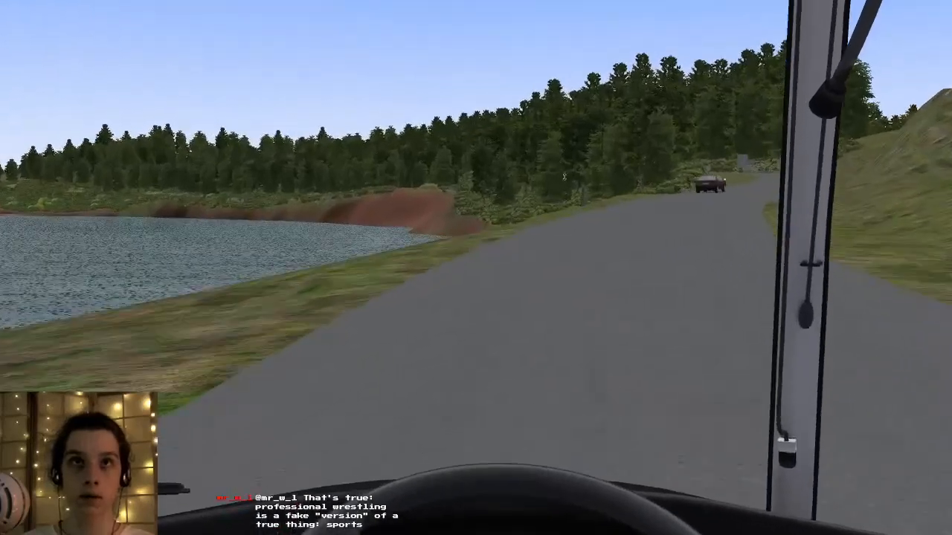
pyautogui.moveTo(563, 181); pyautogui.dragTo(515, 179, button='middle')
pyautogui.press('p')
pyautogui.moveTo(515, 179); pyautogui.dragTo(516, 244, button='right')
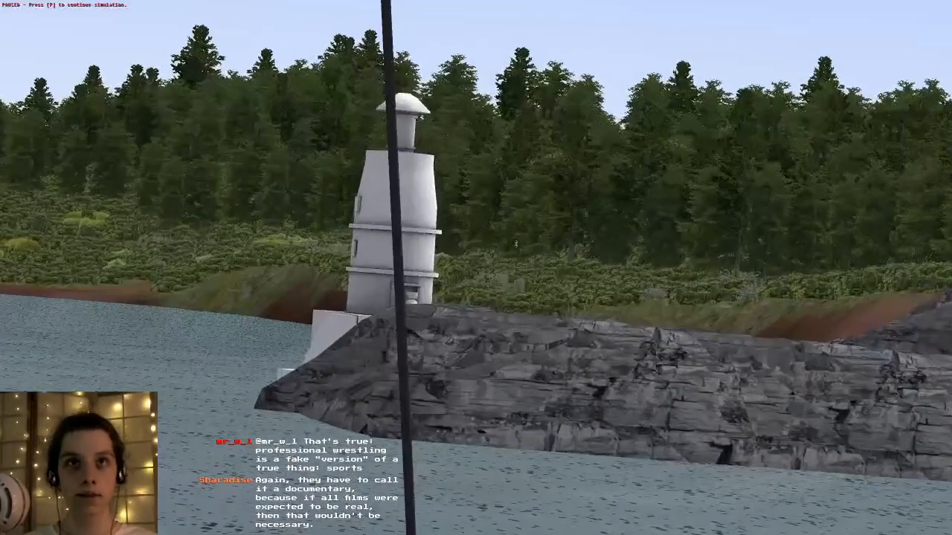
pyautogui.moveTo(516, 247); pyautogui.dragTo(513, 247, button='middle')
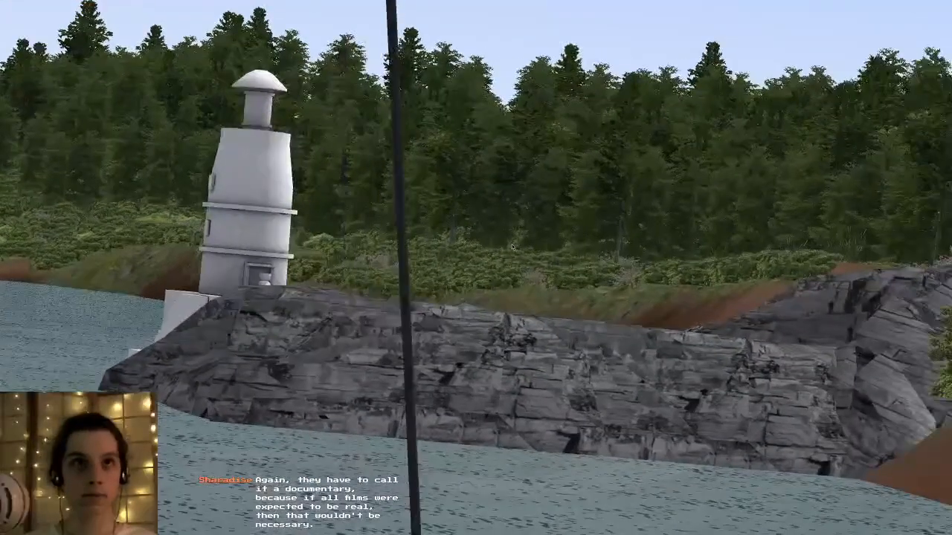
pyautogui.moveTo(512, 247); pyautogui.dragTo(513, 182, button='right')
pyautogui.moveTo(513, 181); pyautogui.dragTo(527, 186, button='middle')
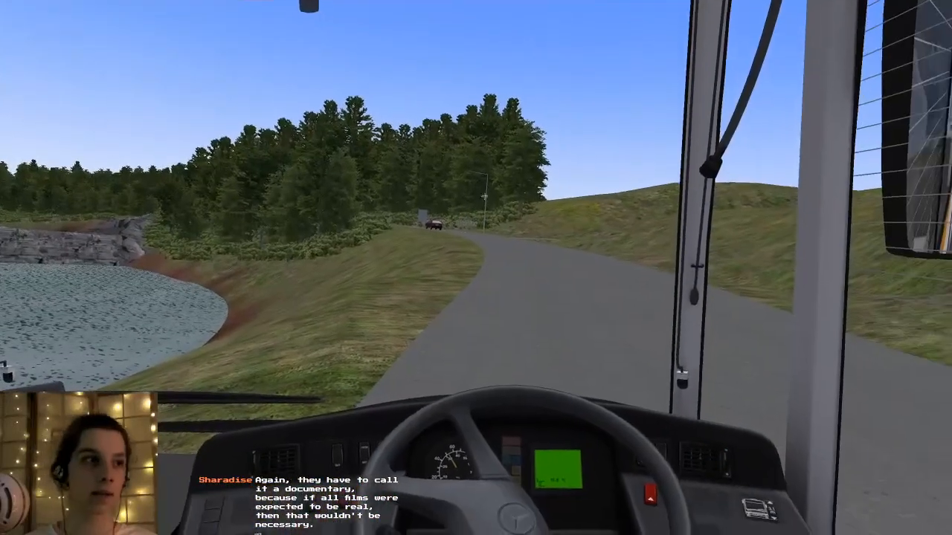
# - Glance at the lighthouse through the side window, and drive through the woods onto the railed bridge
pyautogui.moveTo(557, 132); pyautogui.dragTo(297, 140, button='middle')
pyautogui.moveTo(297, 140); pyautogui.dragTo(297, 195, button='right')
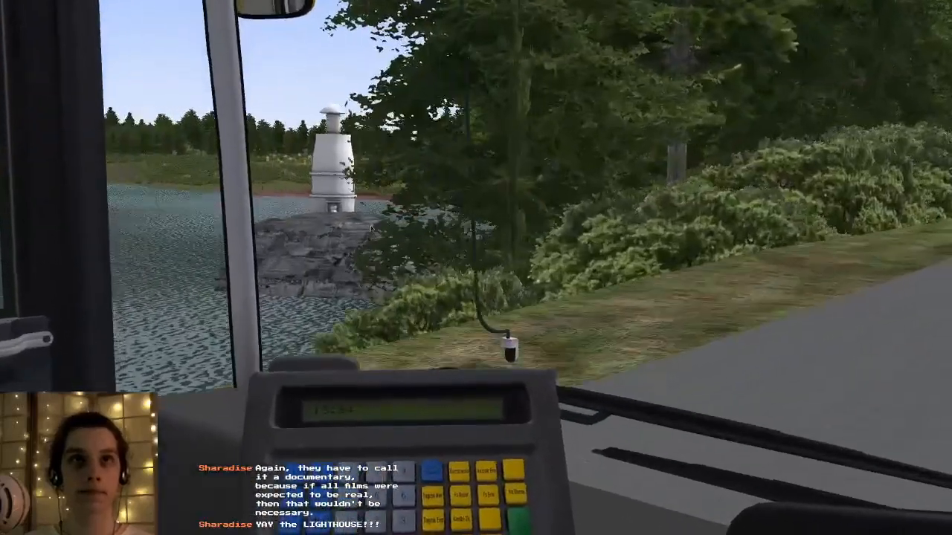
pyautogui.press('c')
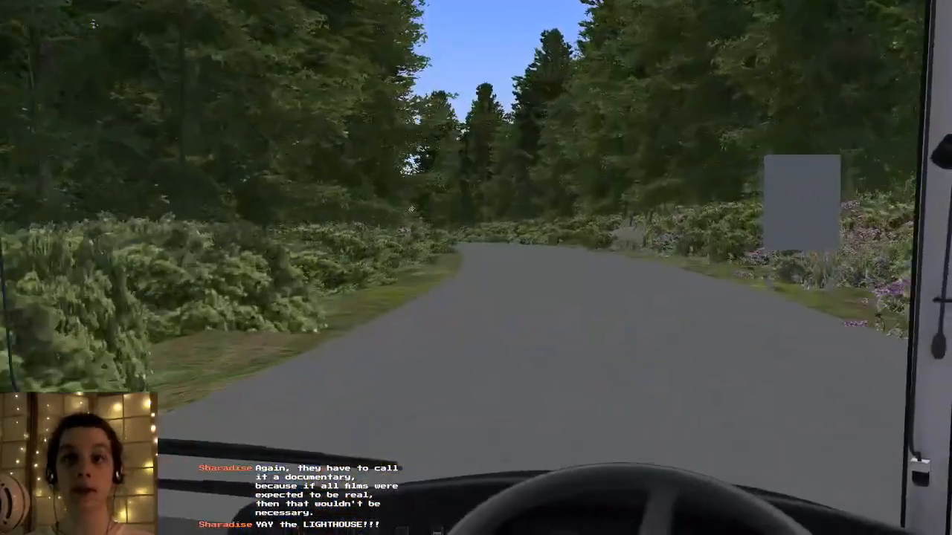
pyautogui.moveTo(412, 209); pyautogui.dragTo(411, 199, button='middle')
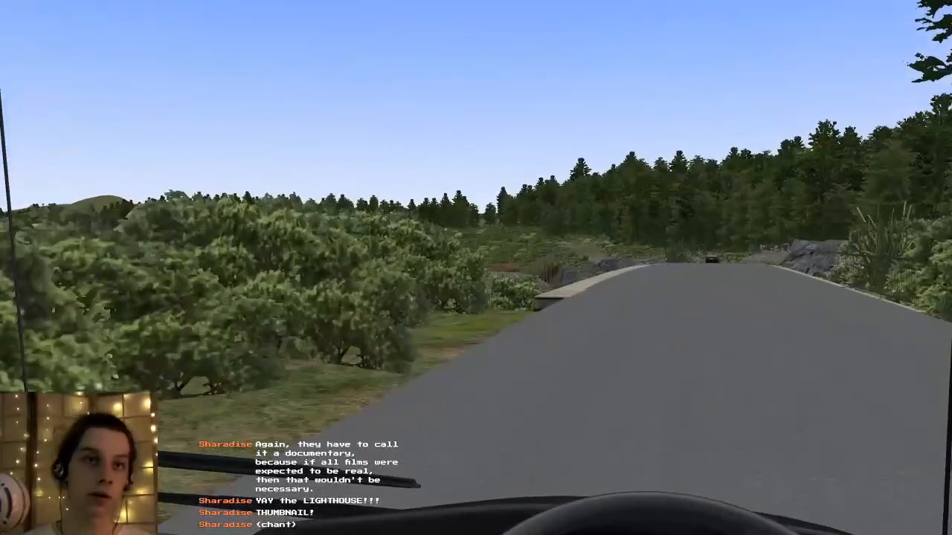
pyautogui.moveTo(566, 195); pyautogui.dragTo(476, 193, button='middle')
pyautogui.moveTo(476, 194); pyautogui.dragTo(520, 207, button='right')
pyautogui.moveTo(521, 208); pyautogui.dragTo(543, 216, button='middle')
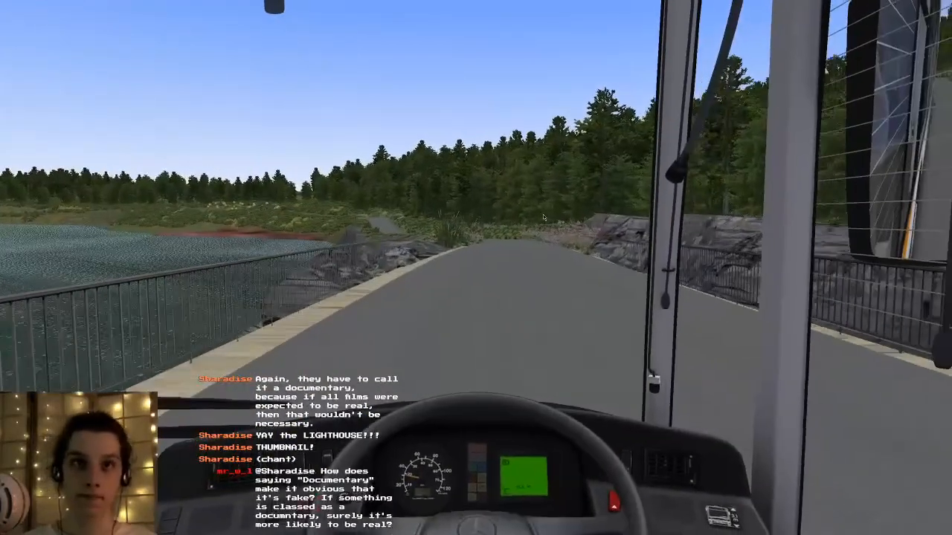
# - View the articulated bus on the bridge from outside, framing its front together with the lighthouse
pyautogui.press('F2')
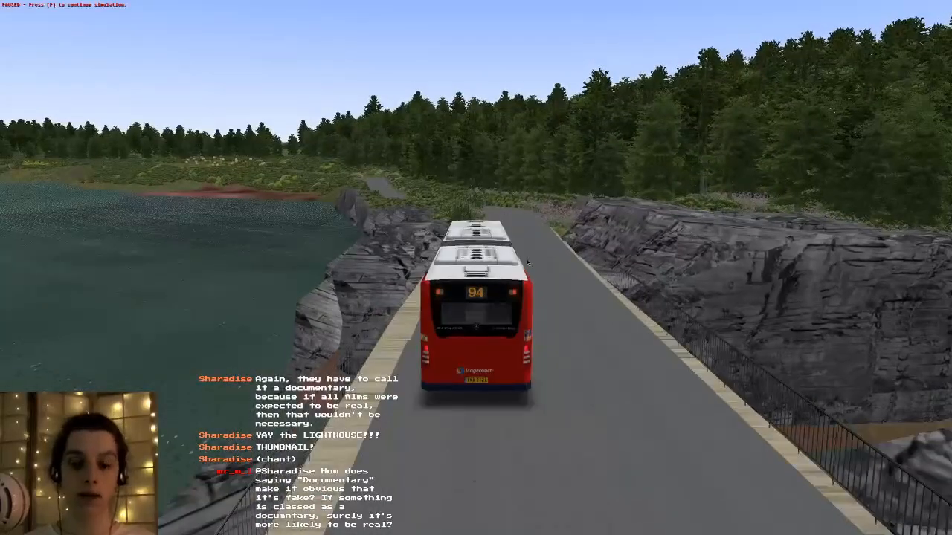
pyautogui.moveTo(527, 262); pyautogui.dragTo(583, 289, button='middle')
pyautogui.moveTo(583, 289); pyautogui.dragTo(587, 328, button='right')
pyautogui.moveTo(587, 328); pyautogui.dragTo(606, 290, button='middle')
pyautogui.moveTo(550, 255); pyautogui.dragTo(540, 190, button='middle')
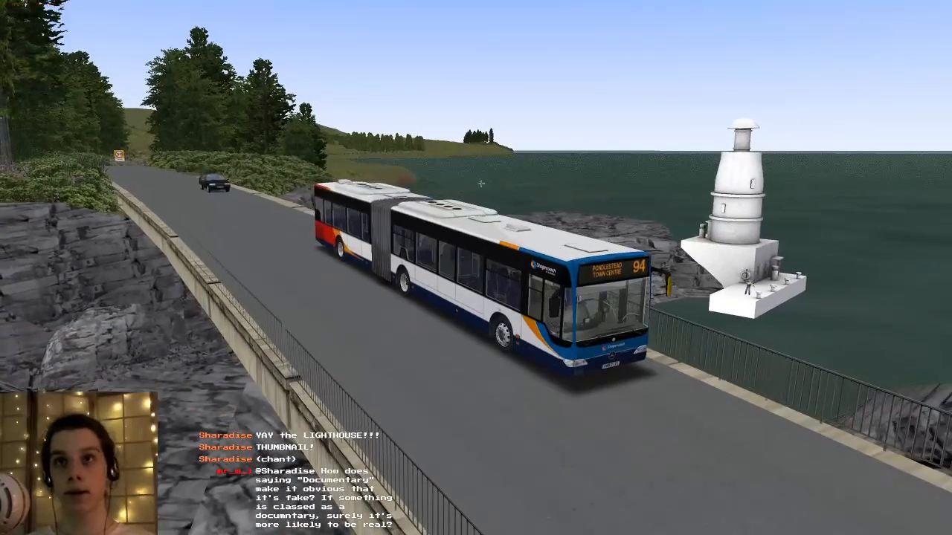
pyautogui.moveTo(486, 214); pyautogui.dragTo(484, 272, button='right')
pyautogui.moveTo(485, 272); pyautogui.dragTo(469, 309, button='middle')
pyautogui.moveTo(469, 308); pyautogui.dragTo(469, 294, button='right')
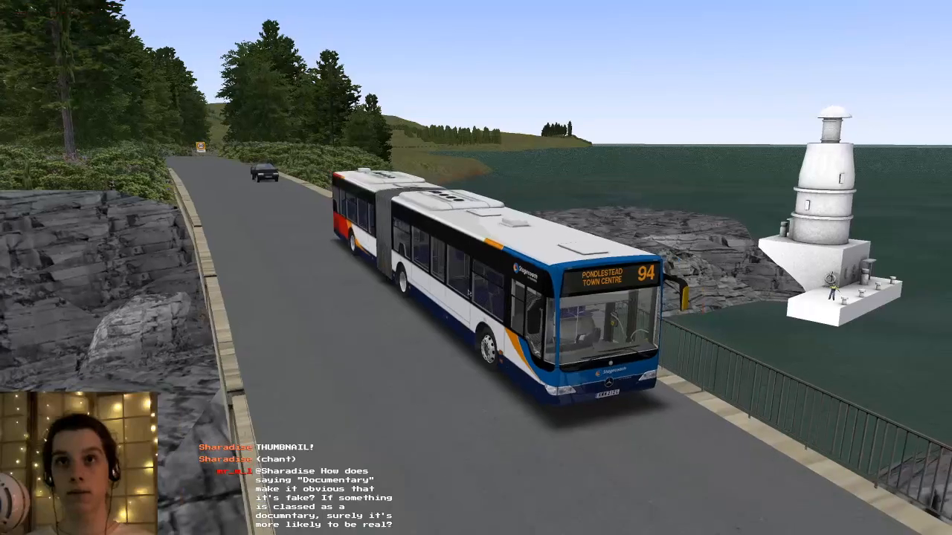
# - Cycle through the passenger seat views to examine the interior of both bus sections
pyautogui.press('F2')
pyautogui.press('Right')
pyautogui.press('Right')
pyautogui.press('Right')
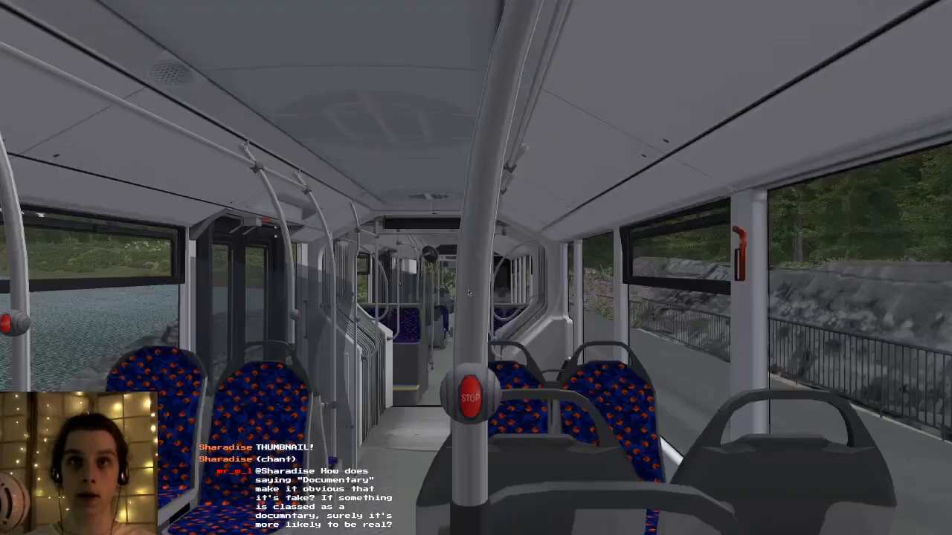
pyautogui.press('Right')
pyautogui.press('Right')
pyautogui.press('Right')
pyautogui.press('Right')
pyautogui.press('Right')
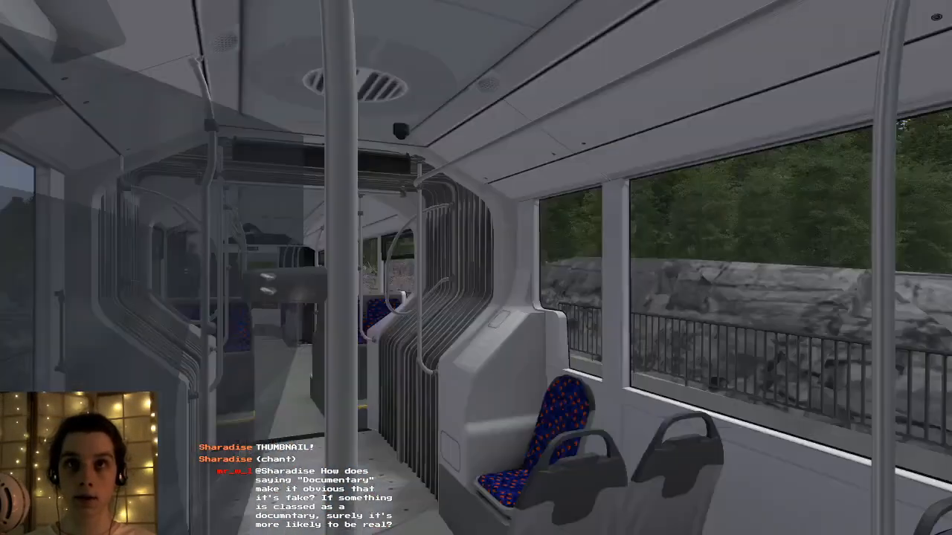
pyautogui.press('Right')
pyautogui.press('p')
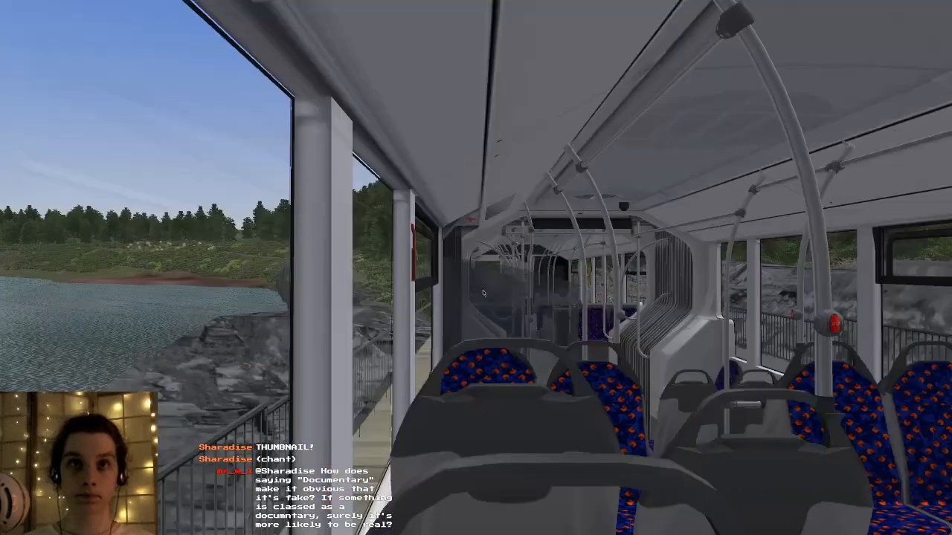
# - Examine the lighthouse platform from outside, including the high-visibility worker, lifebuoy and bollards
pyautogui.moveTo(471, 291); pyautogui.dragTo(409, 300, button='middle')
pyautogui.scroll(10, 409, 300)
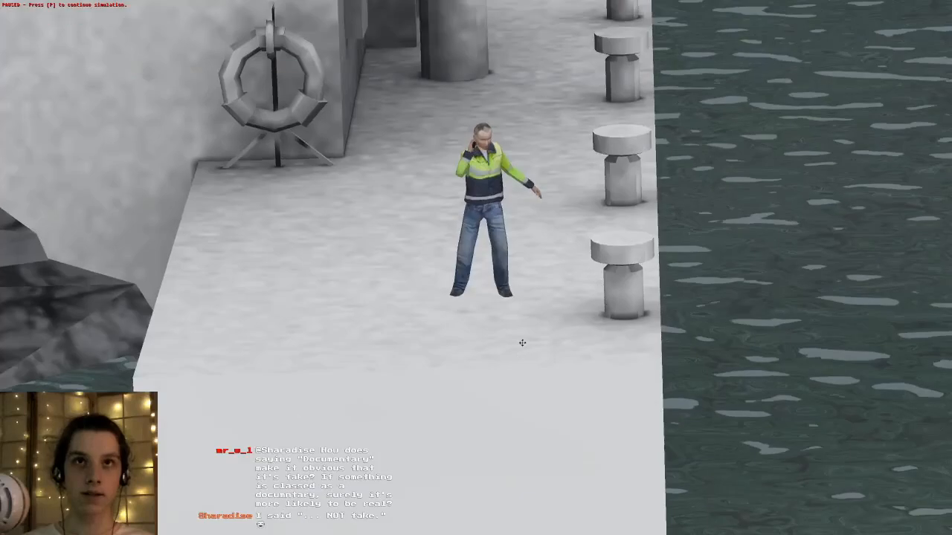
pyautogui.scroll(6, 521, 349)
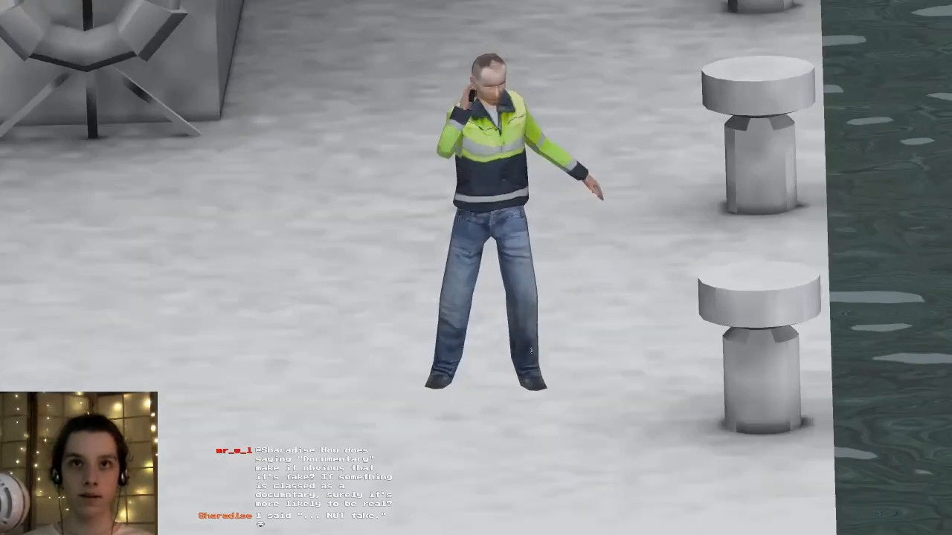
pyautogui.moveTo(535, 383); pyautogui.dragTo(525, 340, button='middle')
pyautogui.moveTo(525, 340); pyautogui.dragTo(526, 319, button='right')
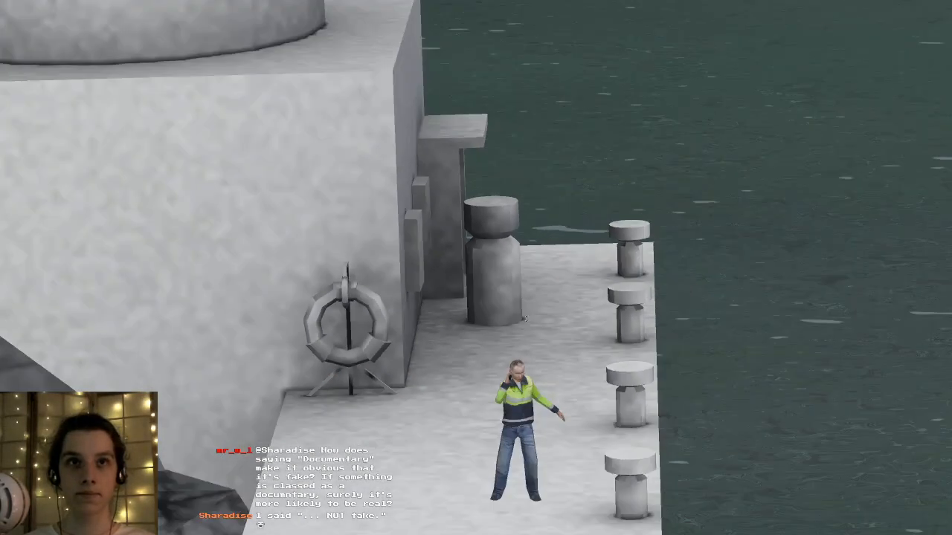
pyautogui.moveTo(371, 326); pyautogui.dragTo(357, 348, button='middle')
pyautogui.moveTo(357, 348); pyautogui.dragTo(359, 372, button='right')
pyautogui.moveTo(359, 372); pyautogui.dragTo(462, 376, button='middle')
# - View the bus on the bridge from the rear and the side, with the lighthouse in the background
pyautogui.press('F3')
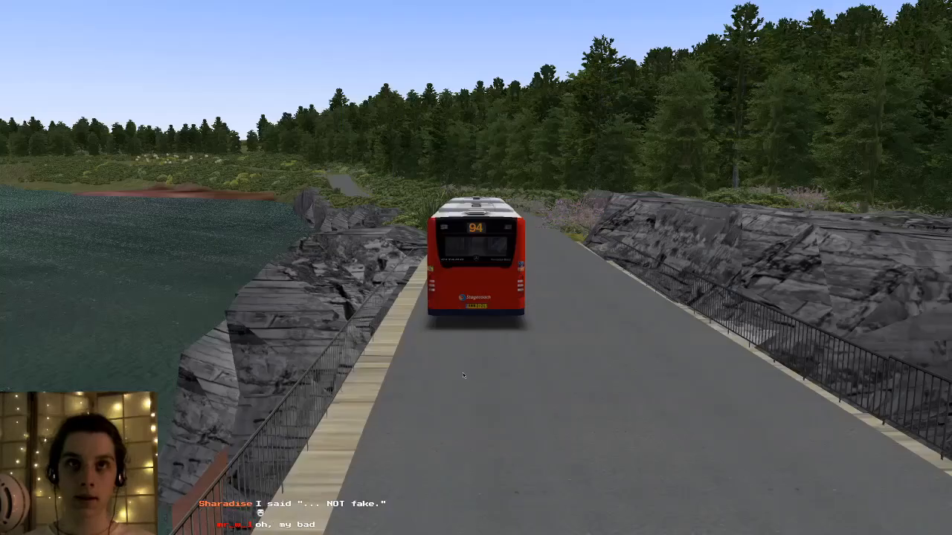
pyautogui.moveTo(462, 299)
pyautogui.mouseDown(button='middle')
pyautogui.moveTo(371, 290)
pyautogui.moveTo(459, 309)
pyautogui.mouseUp(button='middle')
pyautogui.moveTo(459, 309); pyautogui.dragTo(458, 400, button='right')
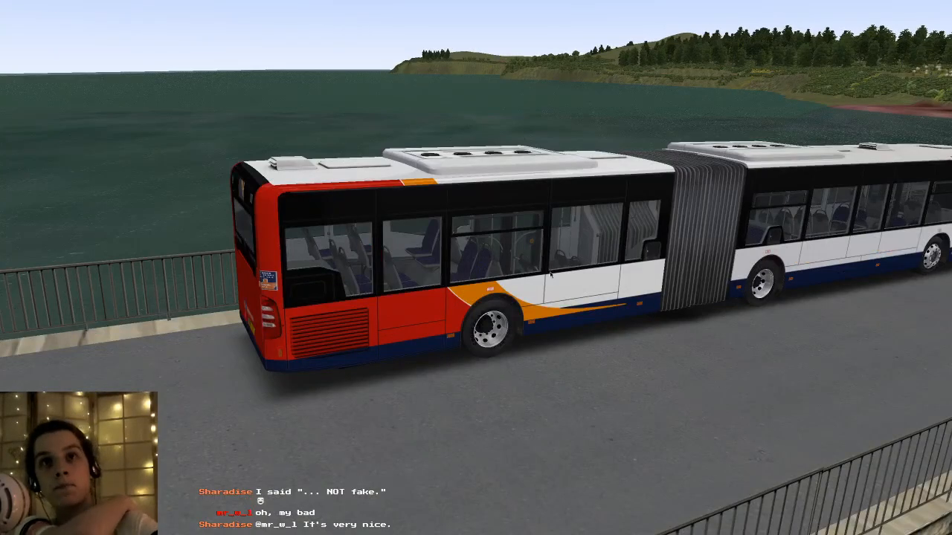
pyautogui.moveTo(807, 349); pyautogui.dragTo(806, 279, button='right')
pyautogui.moveTo(806, 279); pyautogui.dragTo(807, 305, button='middle')
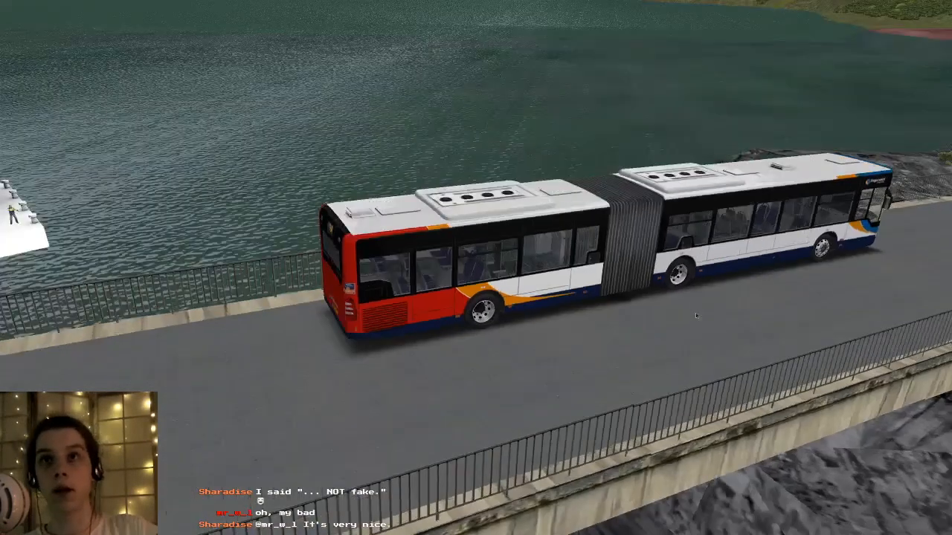
pyautogui.moveTo(807, 342); pyautogui.dragTo(807, 297, button='right')
pyautogui.moveTo(807, 297); pyautogui.dragTo(783, 275, button='middle')
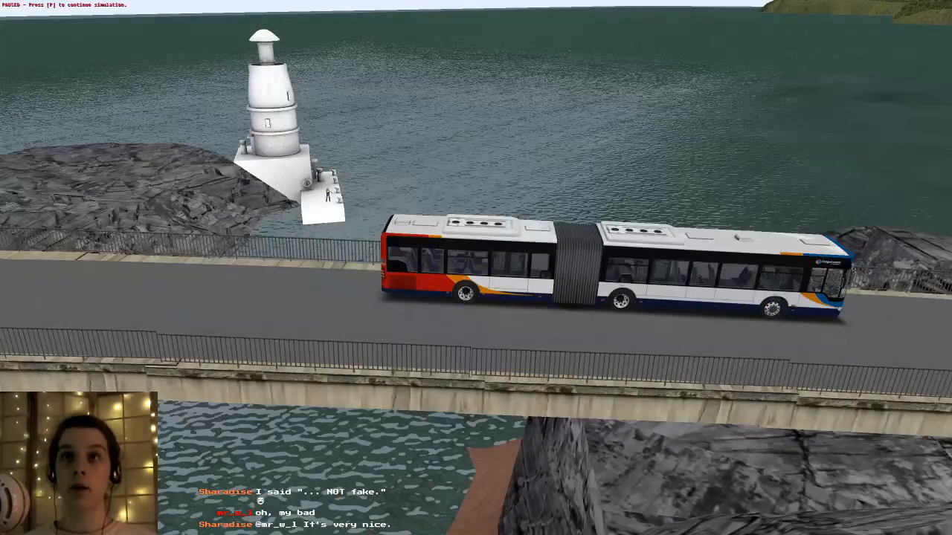
# - View the paused articulated bus on the bridge from the side, rear and front, framing the front together with the lighthouse
pyautogui.moveTo(853, 269); pyautogui.dragTo(852, 267, button='middle')
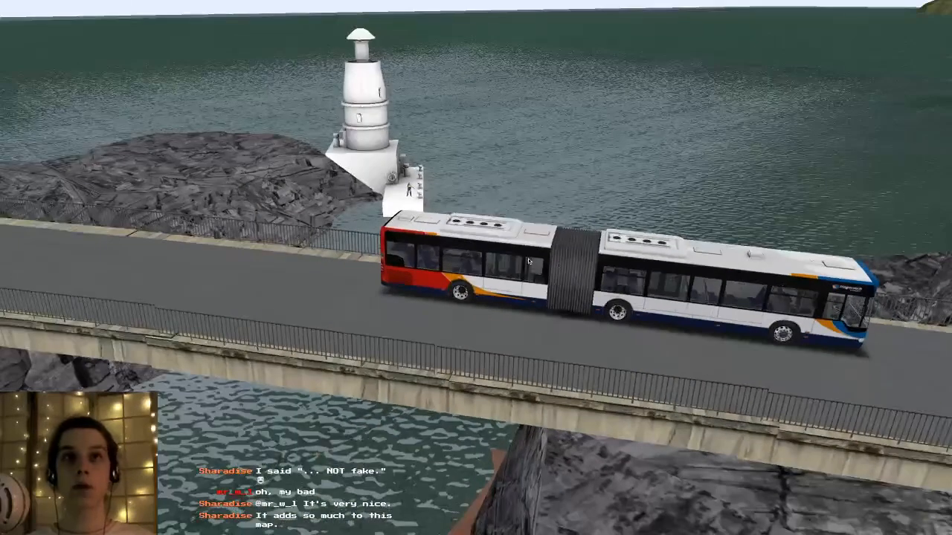
pyautogui.moveTo(602, 202); pyautogui.dragTo(592, 349, button='right')
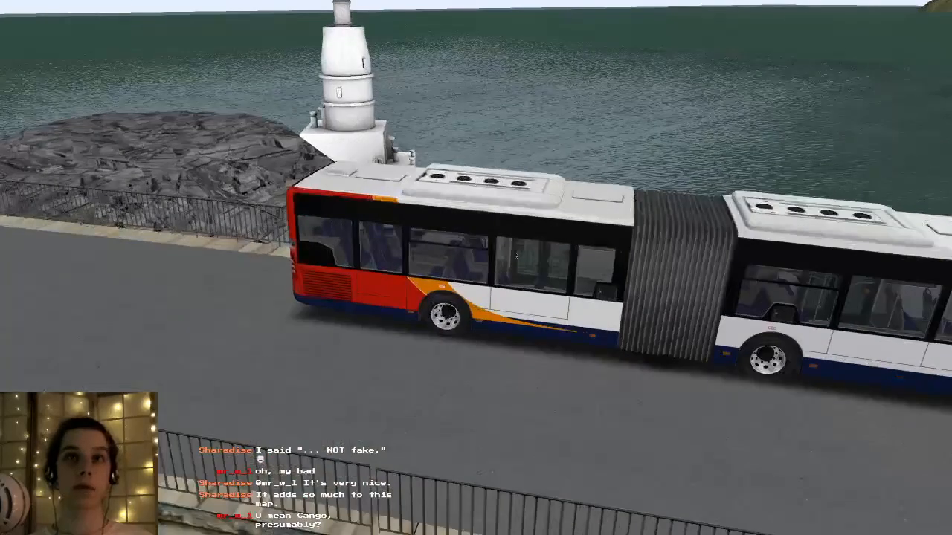
pyautogui.moveTo(593, 349); pyautogui.dragTo(618, 338, button='middle')
pyautogui.moveTo(526, 210); pyautogui.dragTo(552, 209, button='middle')
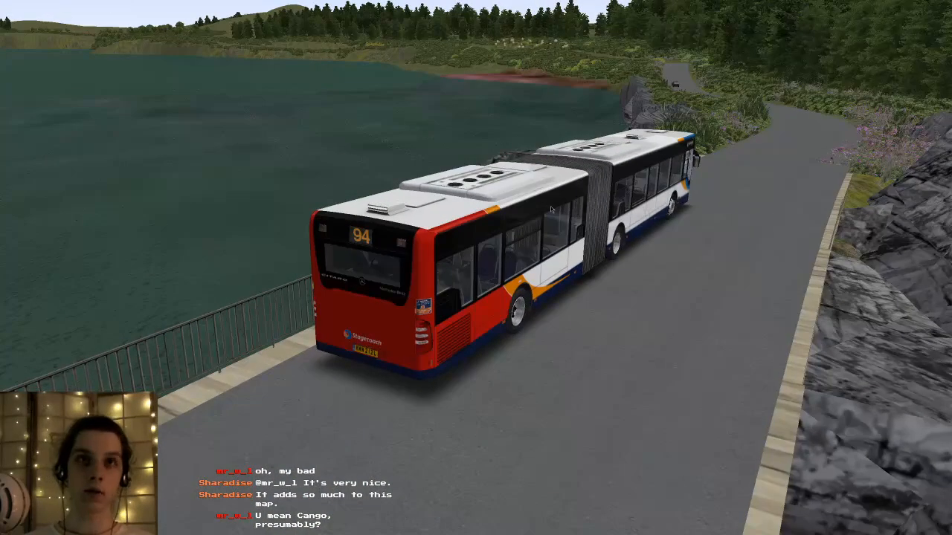
pyautogui.moveTo(550, 206); pyautogui.dragTo(605, 218, button='middle')
pyautogui.press('F1')
pyautogui.press('F3')
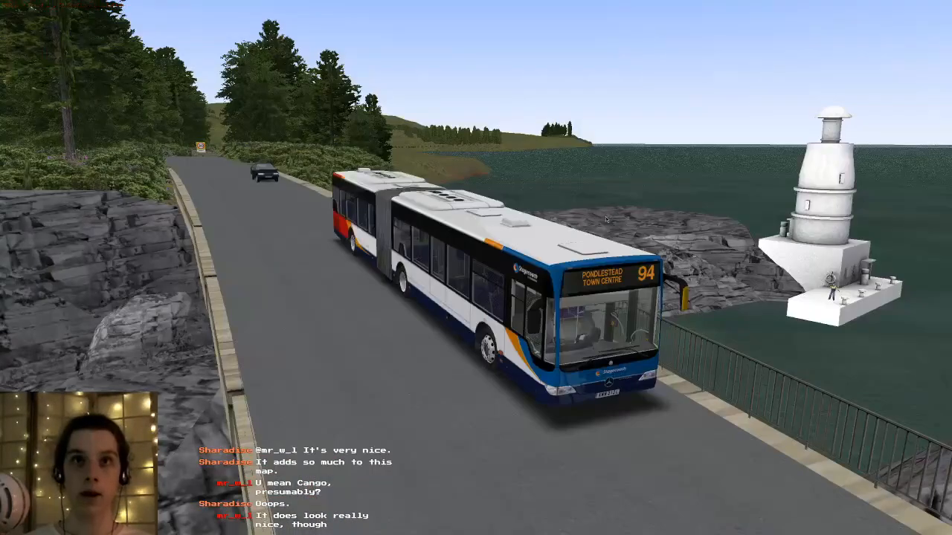
pyautogui.moveTo(643, 218); pyautogui.dragTo(96, 72, button='middle')
# - Resume the simulation and continue driving off the bridge along the coastal road from the driver's view
pyautogui.press('p')
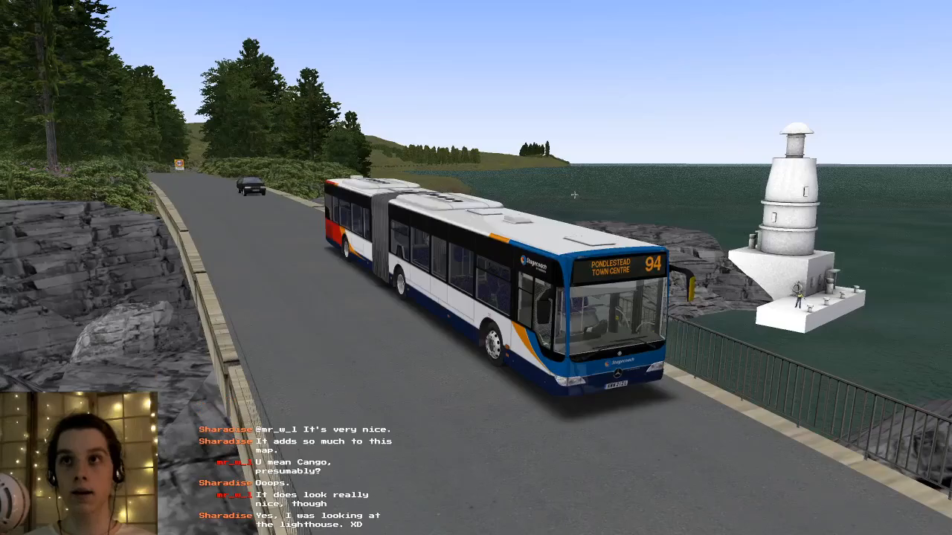
pyautogui.moveTo(501, 179); pyautogui.dragTo(480, 166, button='middle')
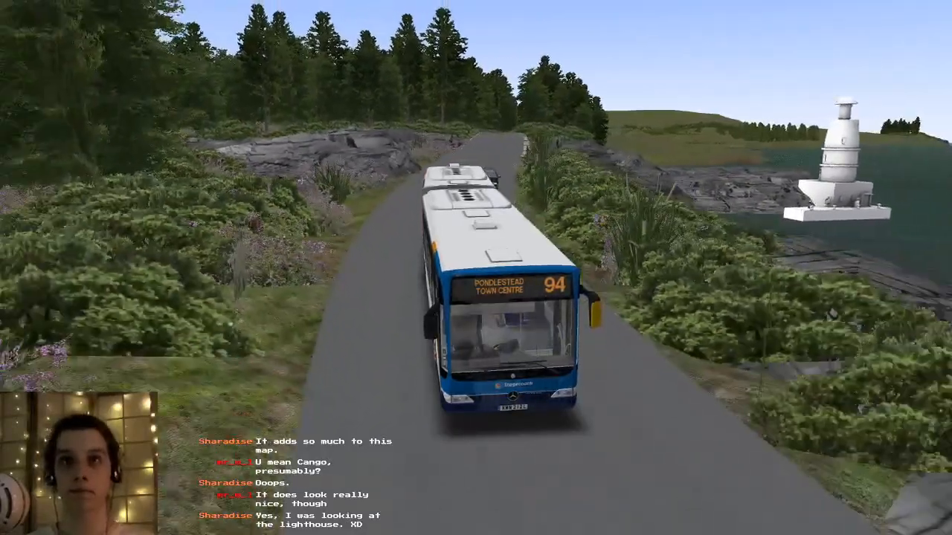
pyautogui.press('F1')
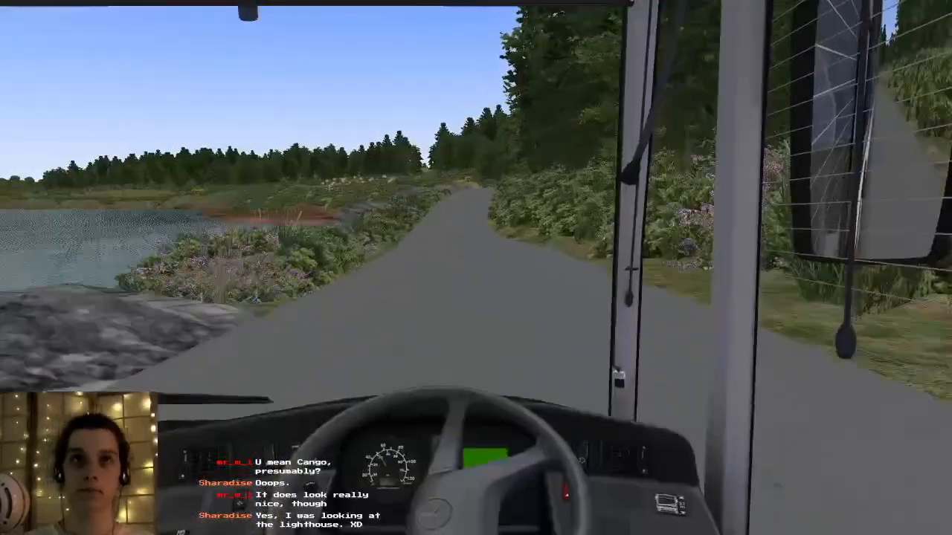
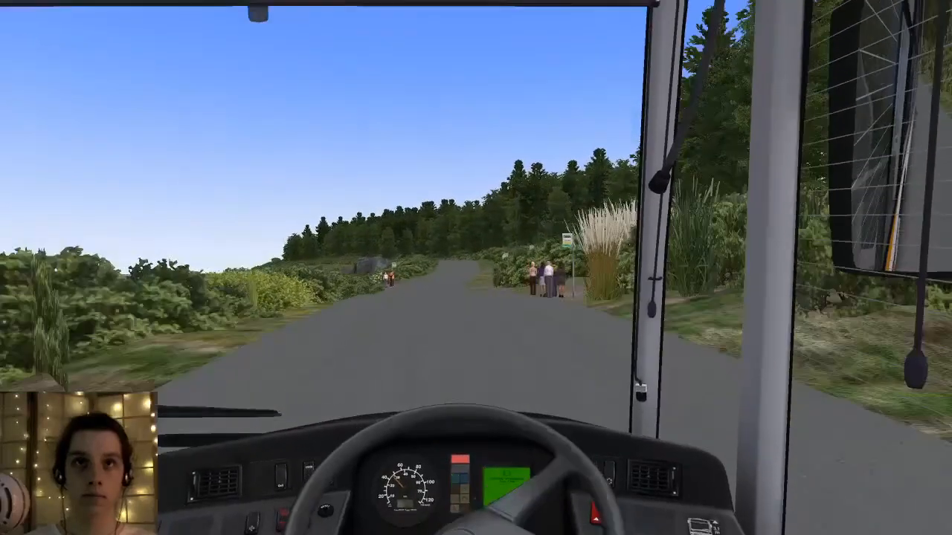
# - Cycle through the passenger seat views while the bus stands near the waiting passengers at the stop
pyautogui.press('F2')
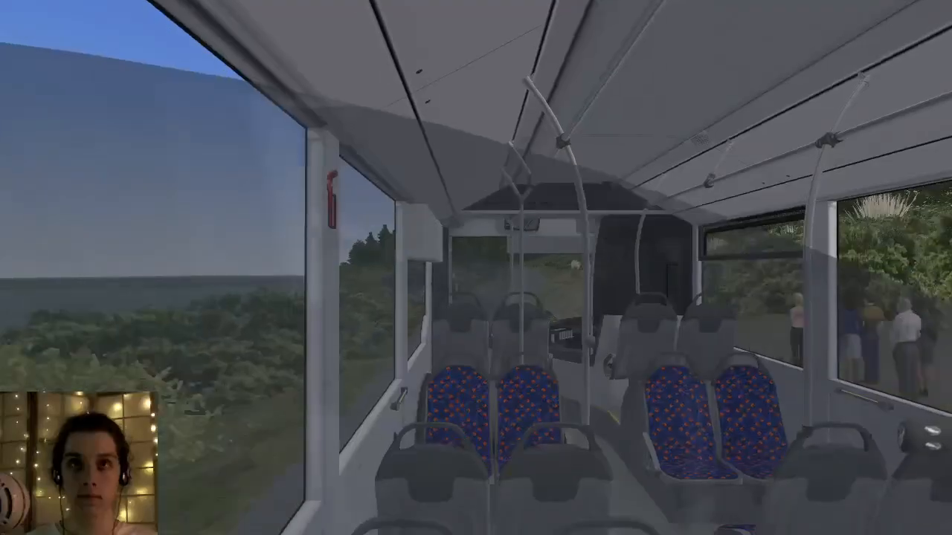
pyautogui.press('Right')
pyautogui.press('Right')
pyautogui.press('Right')
pyautogui.press('Left')
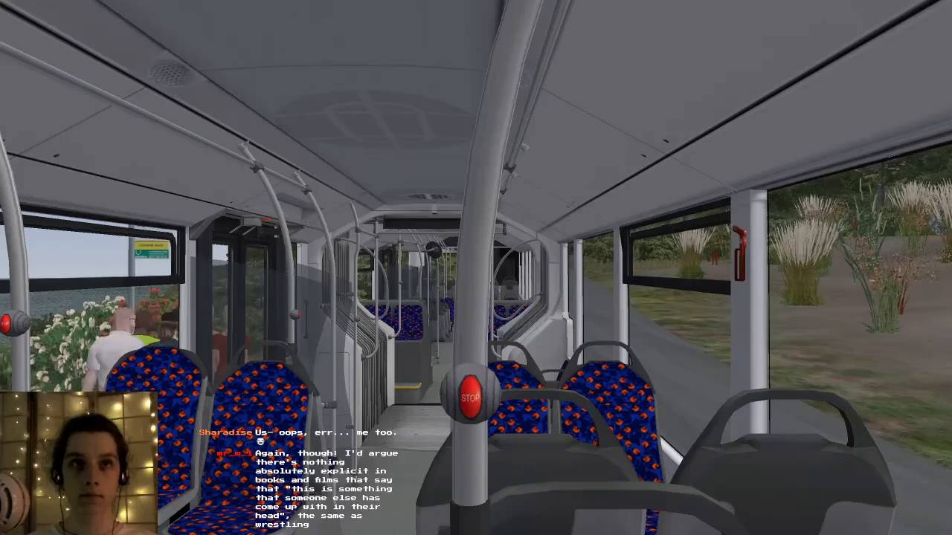
# - Place the active bus on the opposite lane beside the bus stop, facing back along the road towards the lighthouse
pyautogui.press('F2')
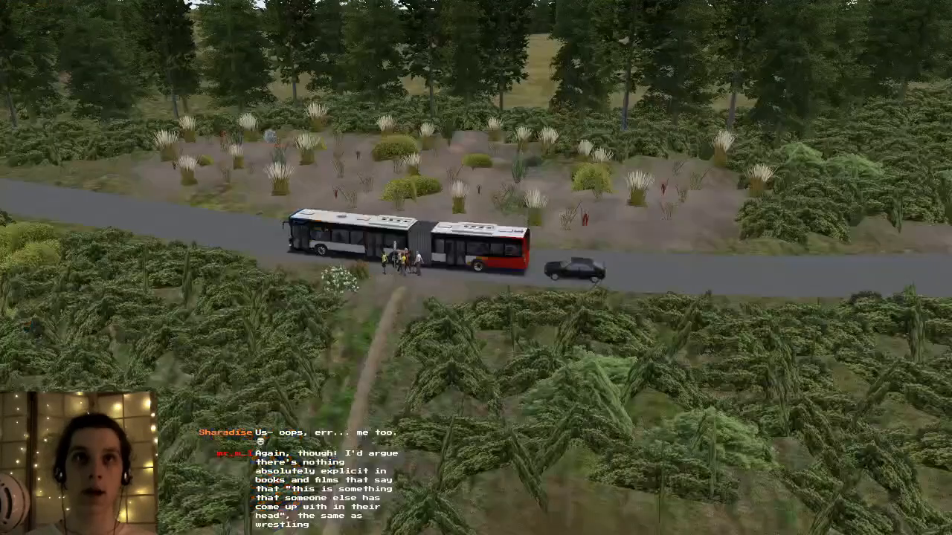
pyautogui.moveTo(260, 260); pyautogui.dragTo(445, 295, button='middle')
pyautogui.keyDown('ctrl'); pyautogui.click(432, 301); pyautogui.keyUp('ctrl')
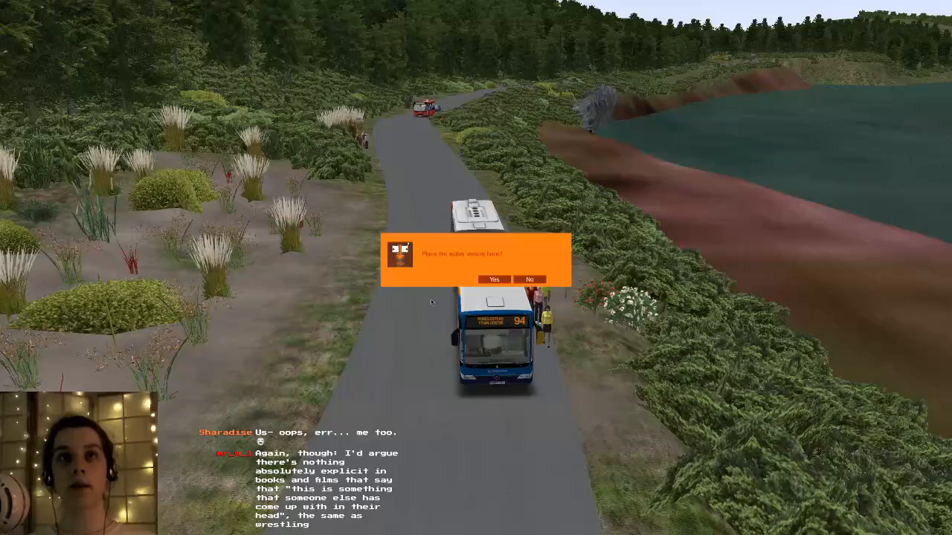
pyautogui.click(496, 279)
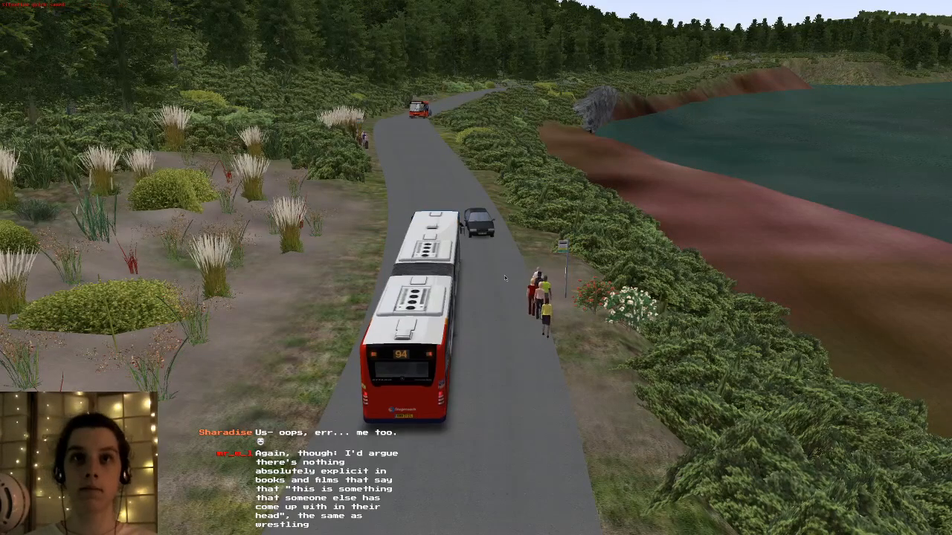
# - View the ride back along the coastal road from the passenger seats in the bus's rear section
pyautogui.press('F2')
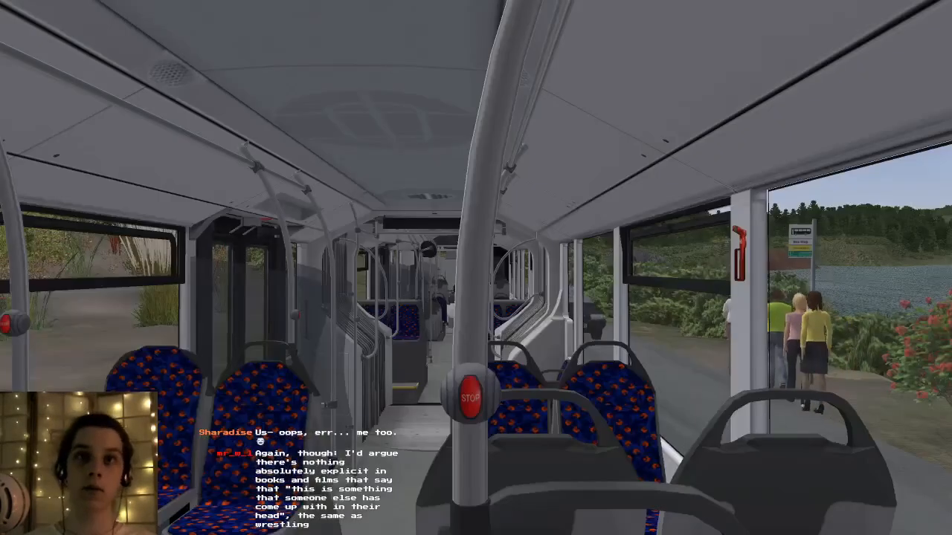
pyautogui.moveTo(507, 272); pyautogui.dragTo(491, 153, button='middle')
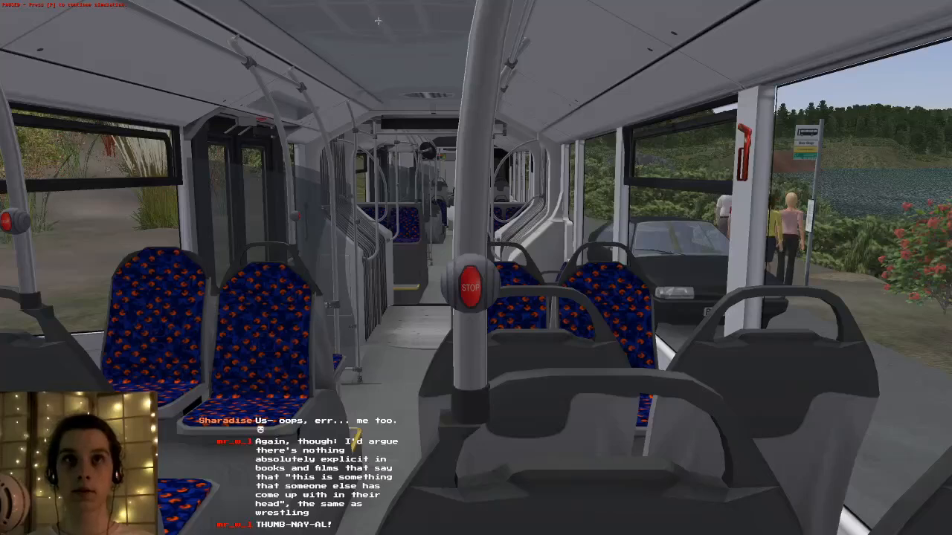
pyautogui.moveTo(384, 30); pyautogui.dragTo(422, 56, button='middle')
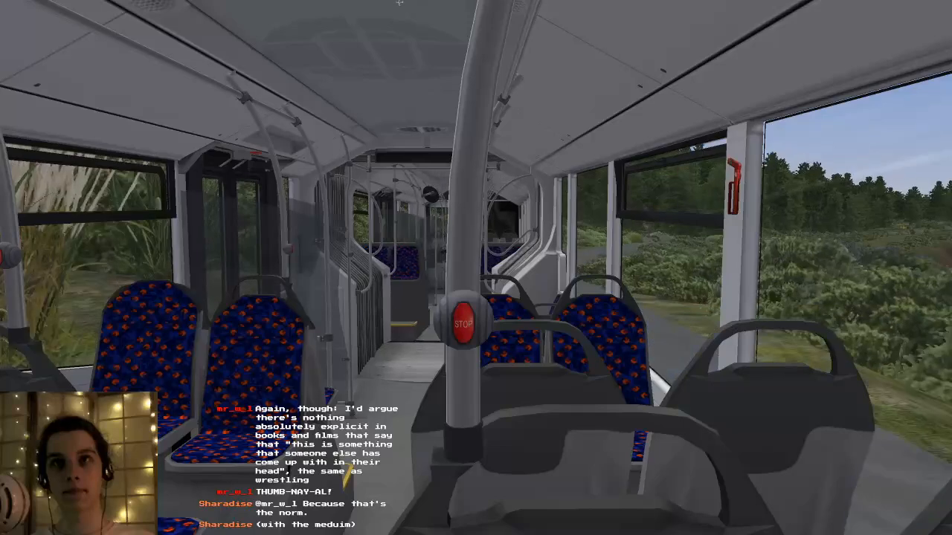
pyautogui.press('Right')
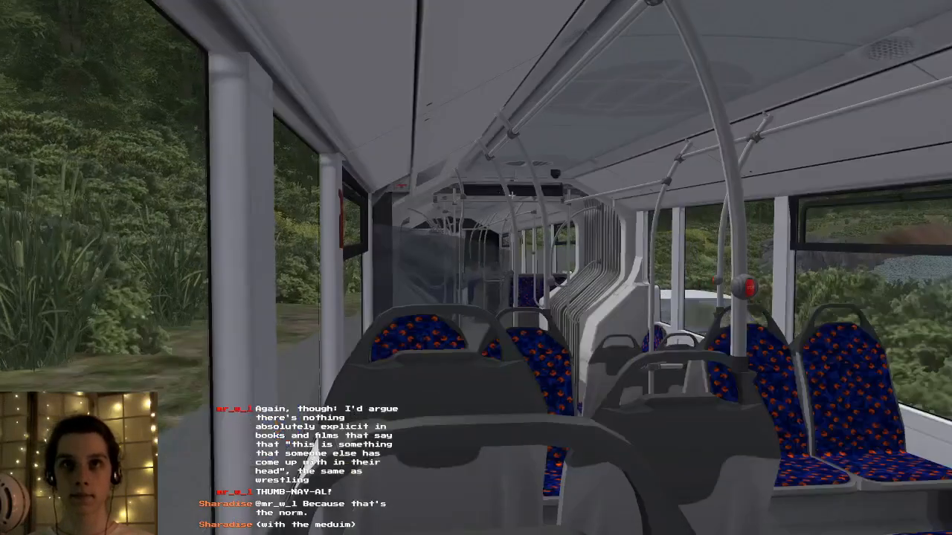
pyautogui.press('Left')
# - Turn the rear passenger view towards the seaward windows to watch for the lighthouse along the road
pyautogui.moveTo(389, 206); pyautogui.dragTo(580, 196, button='middle')
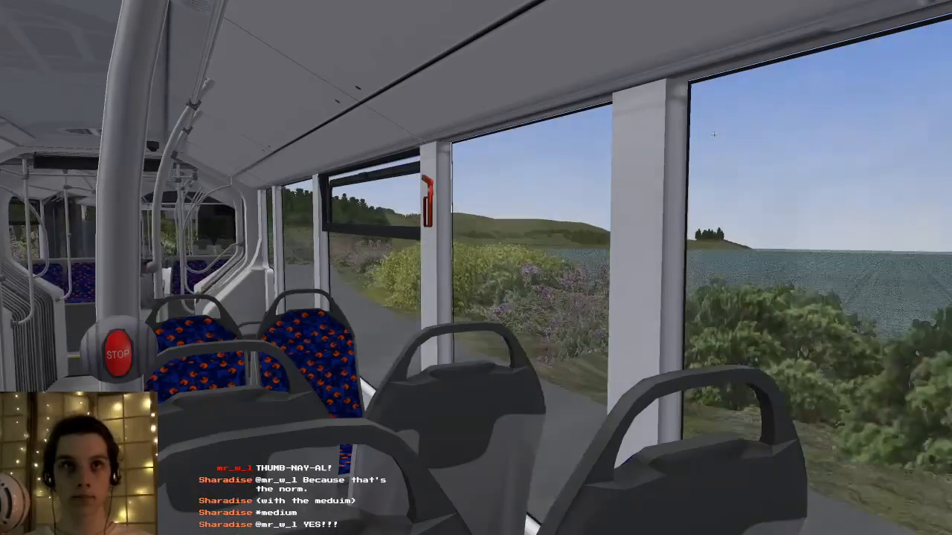
pyautogui.moveTo(554, 154); pyautogui.dragTo(498, 155, button='middle')
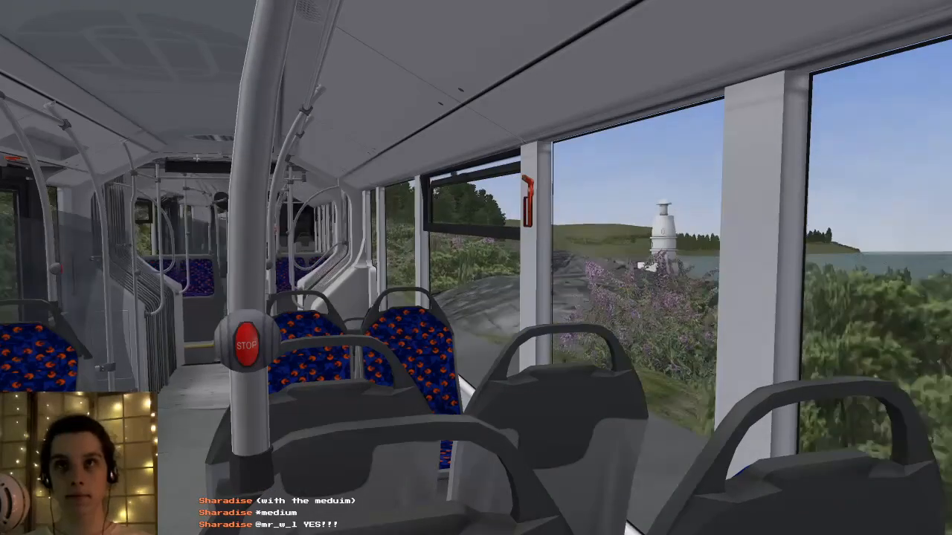
pyautogui.press('p')
pyautogui.moveTo(446, 461); pyautogui.dragTo(461, 383, button='right')
pyautogui.moveTo(461, 383); pyautogui.dragTo(510, 348, button='middle')
pyautogui.moveTo(509, 348); pyautogui.dragTo(524, 215, button='right')
pyautogui.moveTo(525, 216); pyautogui.dragTo(495, 168, button='middle')
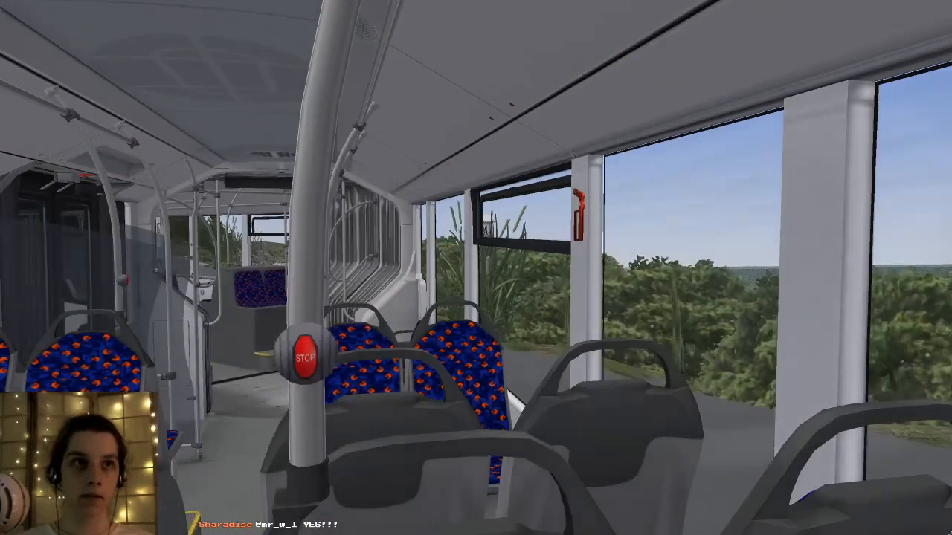
# - Drive back onto the bridge and look at the lighthouse through the cab's side window from the driver's seat
pyautogui.press('F3')
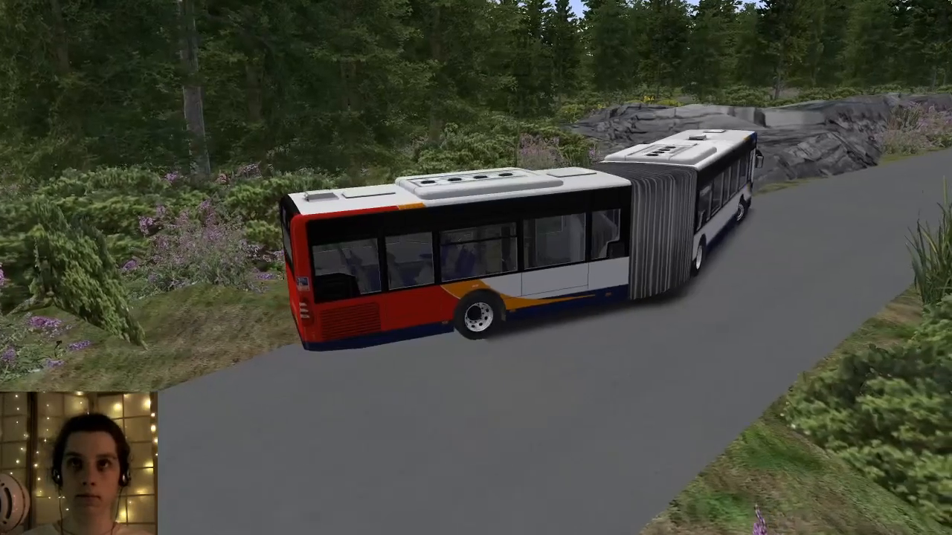
pyautogui.press('F1')
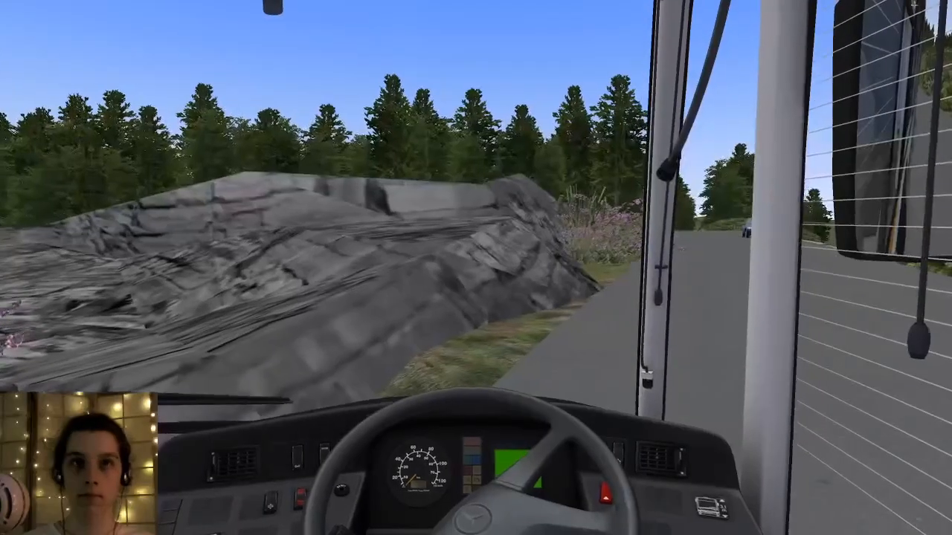
pyautogui.press('Right')
pyautogui.press('Left')
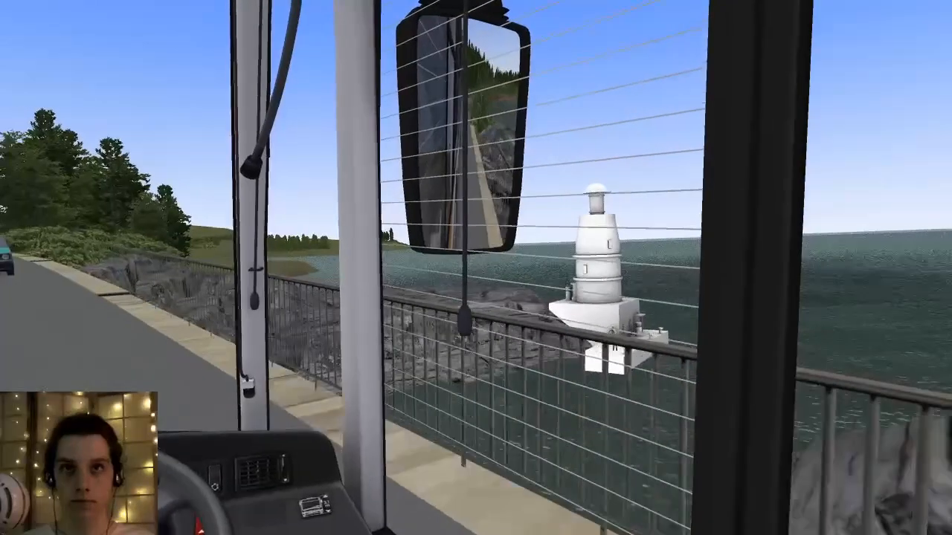
pyautogui.press('p')
pyautogui.press('p')
pyautogui.moveTo(402, 298); pyautogui.dragTo(621, 342, button='middle')
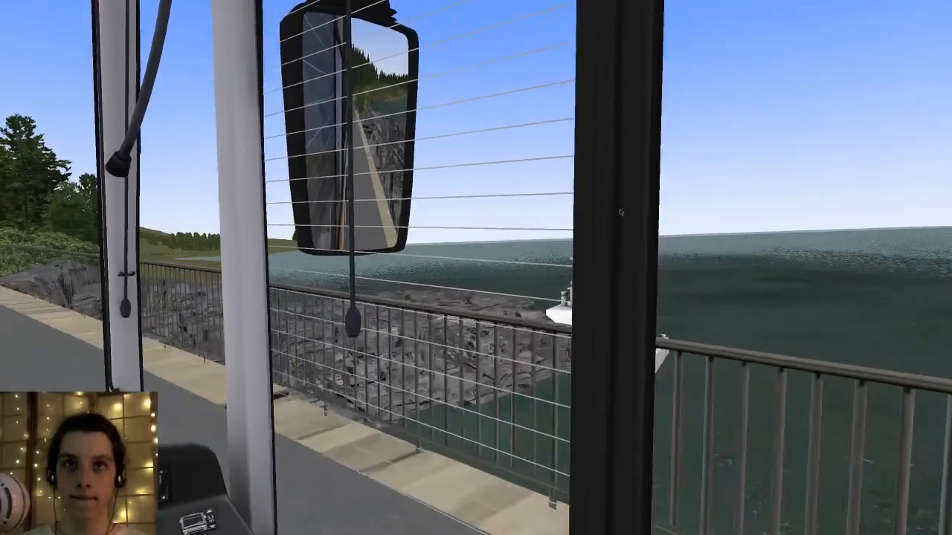
pyautogui.moveTo(620, 209); pyautogui.dragTo(610, 246, button='middle')
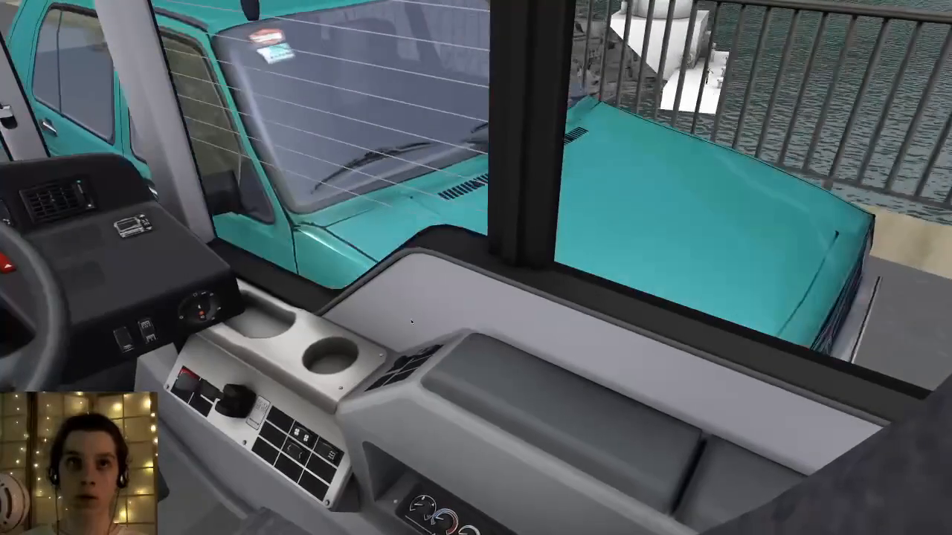
# - Operate the switches on the side console beside the driver's seat and look out at the lighthouse
pyautogui.scroll(3, 417, 350)
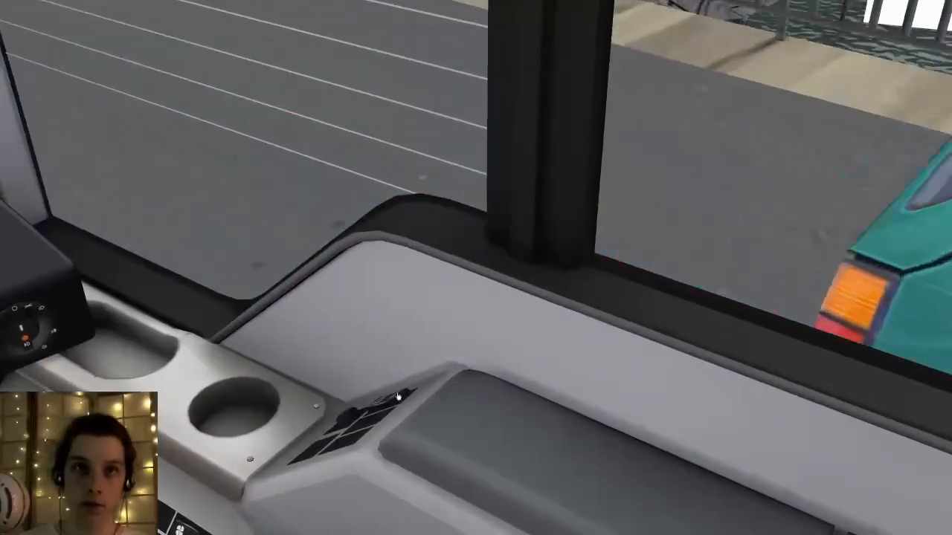
pyautogui.scroll(2, 404, 394)
pyautogui.moveTo(385, 391); pyautogui.dragTo(388, 416, button='middle')
pyautogui.scroll(4, 388, 412)
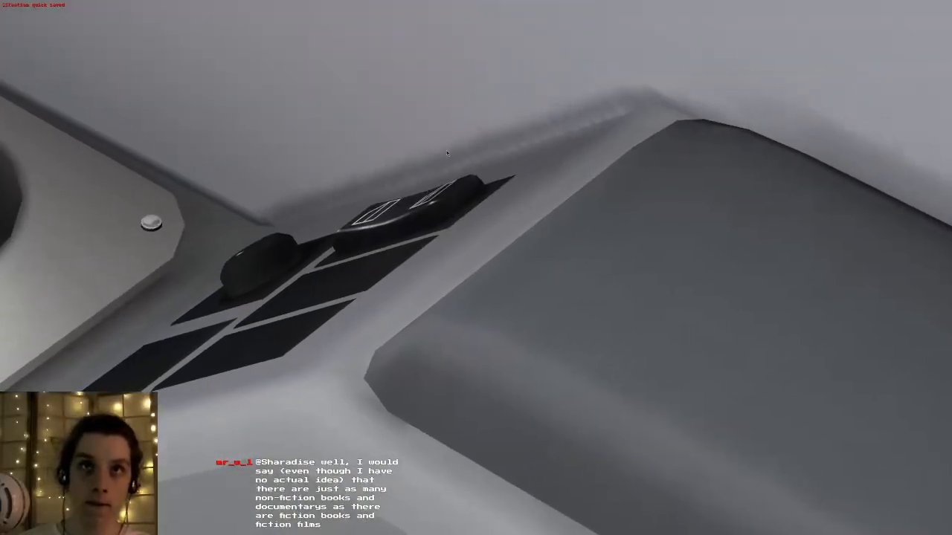
pyautogui.click(406, 191)
pyautogui.scroll(-8, 405, 189)
pyautogui.moveTo(452, 244); pyautogui.dragTo(455, 220, button='middle')
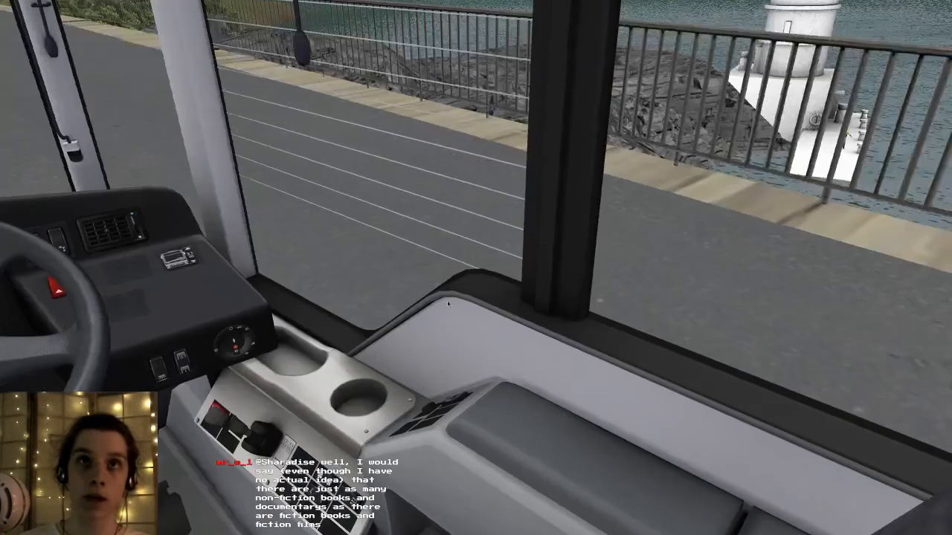
pyautogui.click(454, 405)
pyautogui.moveTo(454, 406)
pyautogui.mouseDown(button='middle')
pyautogui.moveTo(474, 401)
pyautogui.moveTo(435, 404)
pyautogui.mouseUp(button='middle')
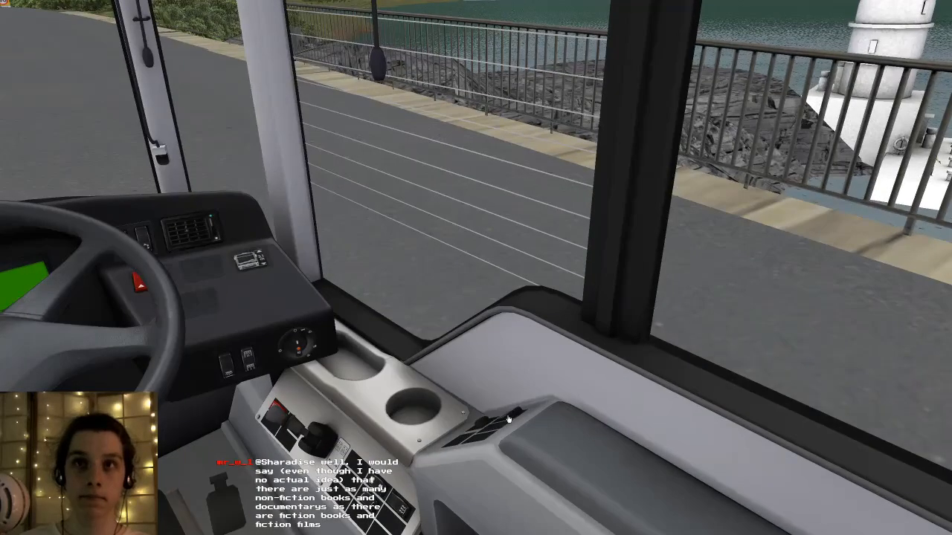
pyautogui.moveTo(513, 420); pyautogui.dragTo(527, 404, button='middle')
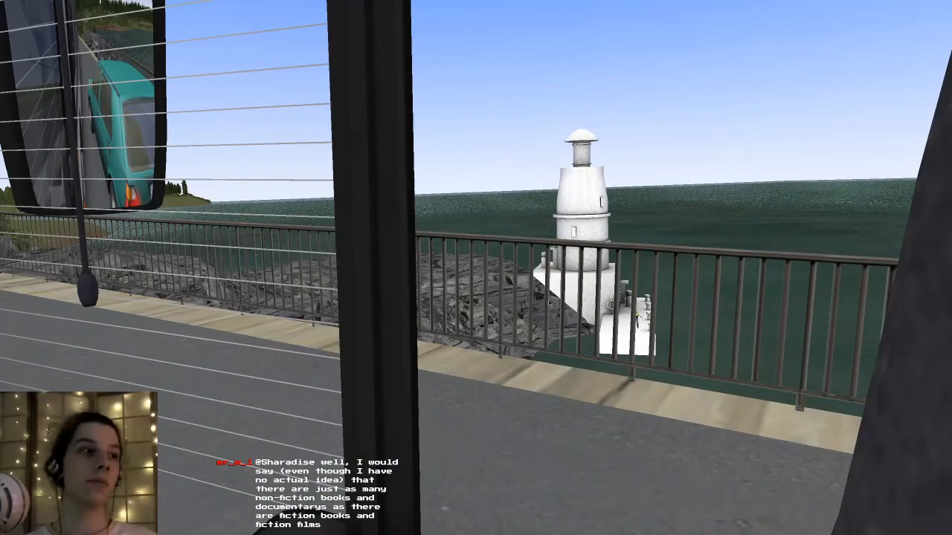
# - Survey the bridge and lighthouse from above and place the active bus at the near end of the bridge, facing across it
pyautogui.press('F2')
pyautogui.moveTo(548, 304); pyautogui.dragTo(428, 100, button='middle')
pyautogui.press('F4')
pyautogui.moveTo(428, 101); pyautogui.dragTo(435, 123, button='right')
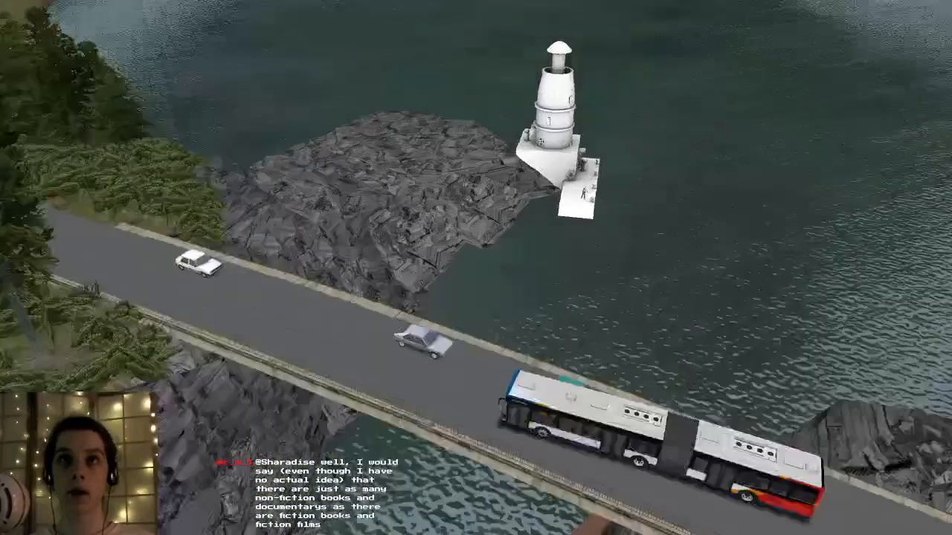
pyautogui.moveTo(435, 123); pyautogui.dragTo(446, 215, button='middle')
pyautogui.moveTo(446, 216); pyautogui.dragTo(449, 192, button='right')
pyautogui.moveTo(449, 192); pyautogui.dragTo(414, 181, button='middle')
pyautogui.moveTo(414, 180); pyautogui.dragTo(329, 45, button='right')
pyautogui.moveTo(329, 45); pyautogui.dragTo(378, 327, button='middle')
pyautogui.click(380, 327)
pyautogui.click(496, 279)
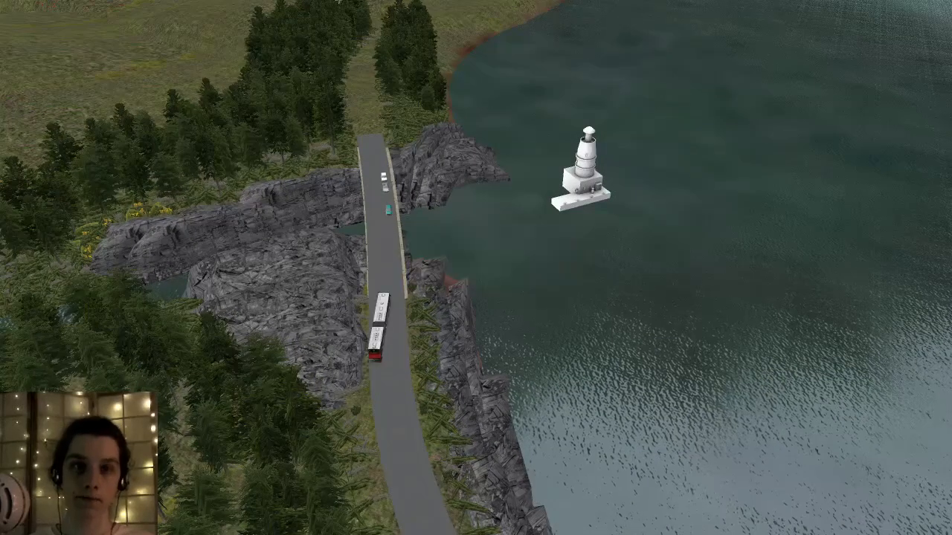
# - Drive the bus back onto the bridge and view the lighthouse through the windows from a passenger seat
pyautogui.press('F1')
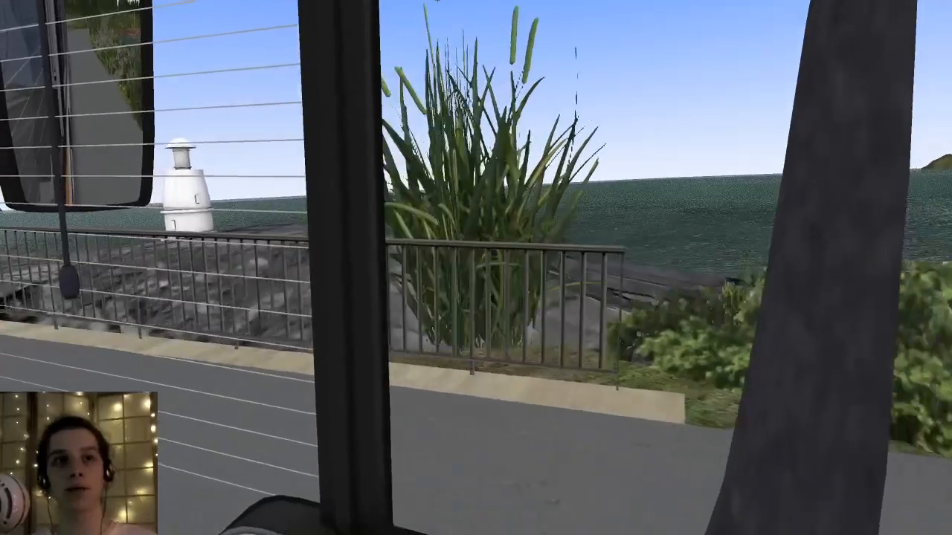
pyautogui.moveTo(437, 1); pyautogui.dragTo(379, 2, button='middle')
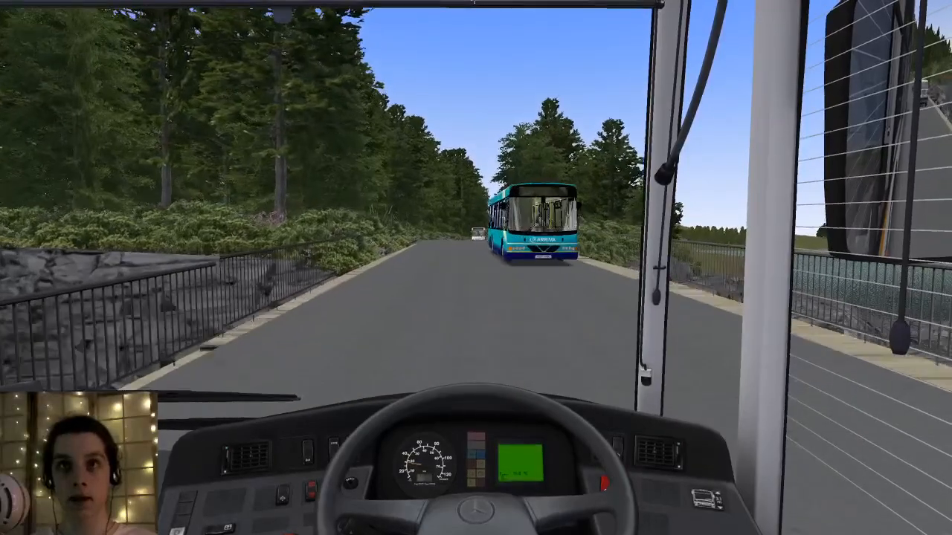
pyautogui.press('F2')
pyautogui.moveTo(357, 179); pyautogui.dragTo(446, 190, button='middle')
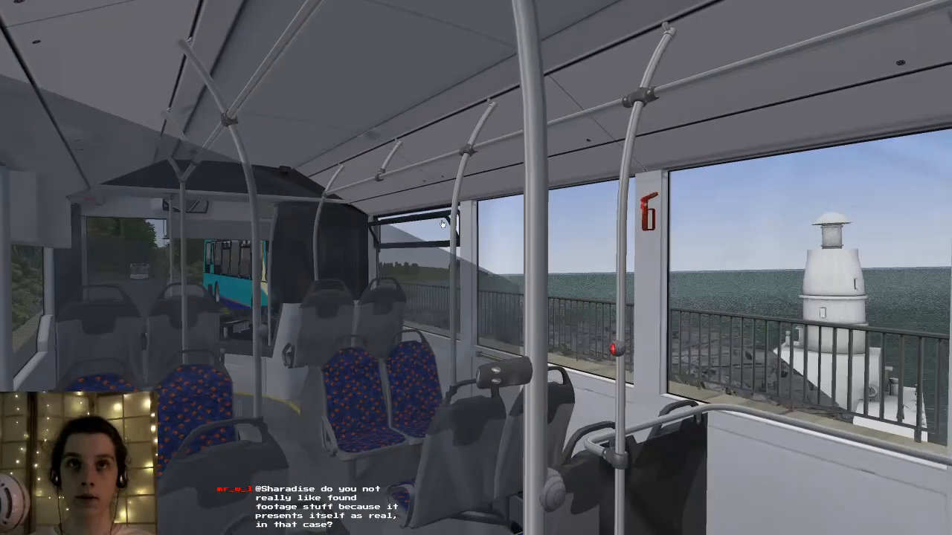
# - Look out at the lighthouse and the shore from the passenger seats on the bridge, pausing and resuming the simulation
pyautogui.press('F2')
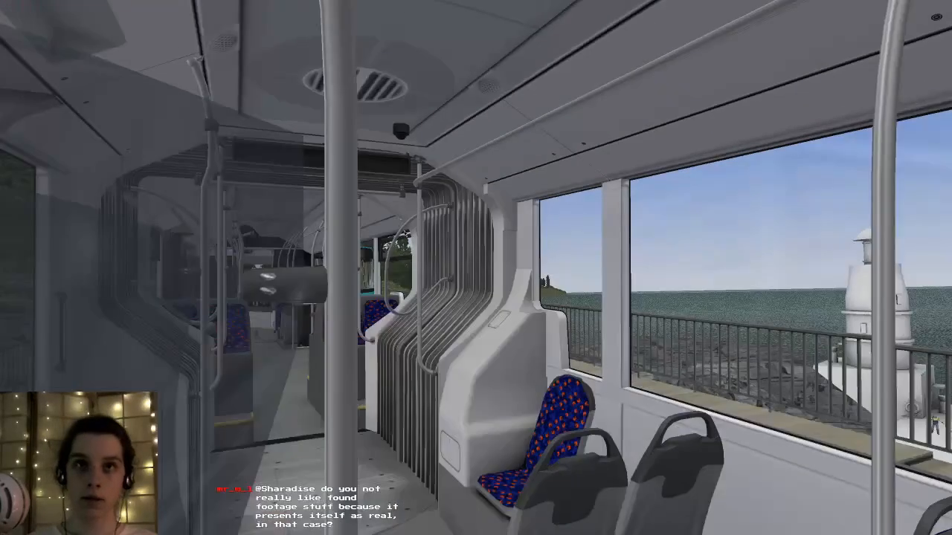
pyautogui.moveTo(407, 192); pyautogui.dragTo(350, 256, button='middle')
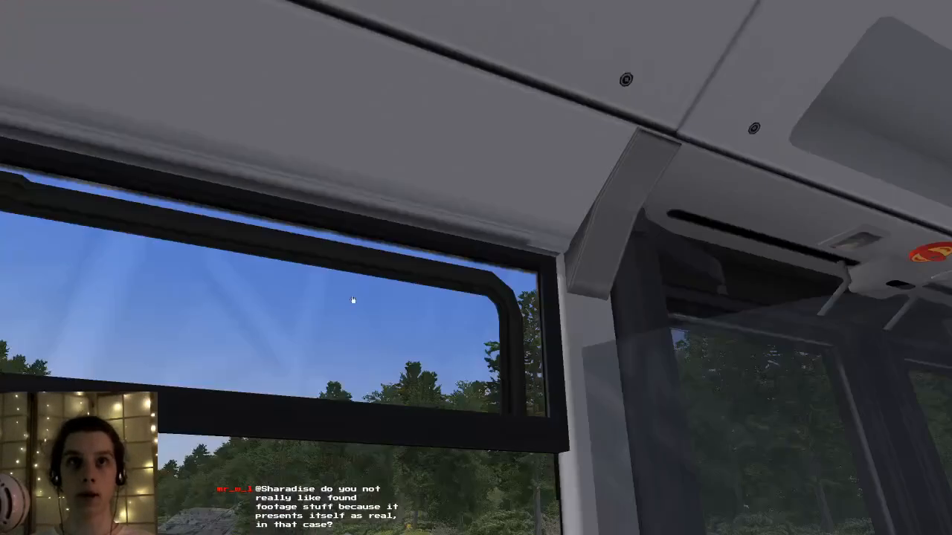
pyautogui.press('p')
pyautogui.press('p')
pyautogui.press('p')
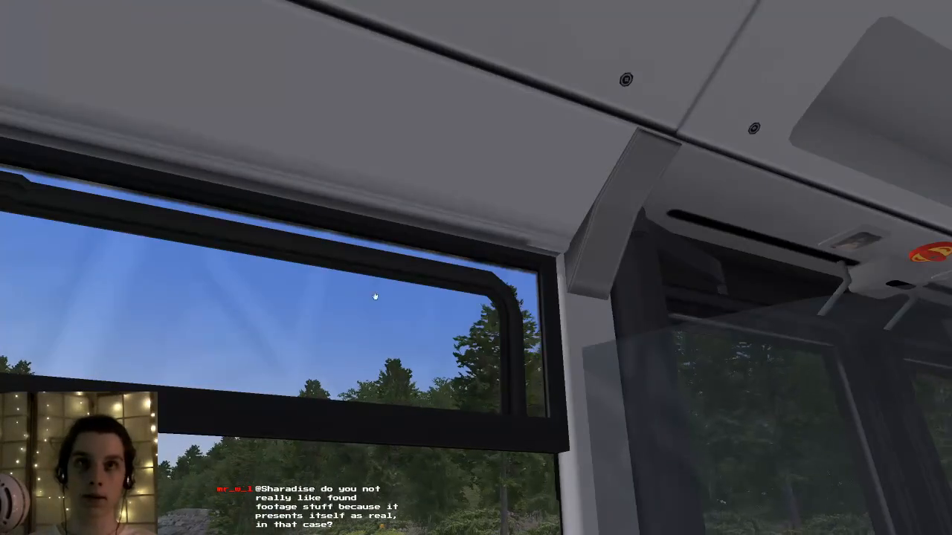
pyautogui.click(377, 297)
pyautogui.press('p')
# - Switch to an outside view and examine the lighthouse's base and jetty with the buses on the bridge behind
pyautogui.press('F3')
pyautogui.moveTo(553, 359); pyautogui.dragTo(553, 387, button='right')
pyautogui.moveTo(553, 387); pyautogui.dragTo(525, 369, button='middle')
pyautogui.moveTo(525, 369); pyautogui.dragTo(530, 334, button='right')
pyautogui.moveTo(530, 334); pyautogui.dragTo(516, 315, button='middle')
pyautogui.moveTo(516, 315); pyautogui.dragTo(528, 287, button='right')
pyautogui.moveTo(528, 288); pyautogui.dragTo(565, 271, button='middle')
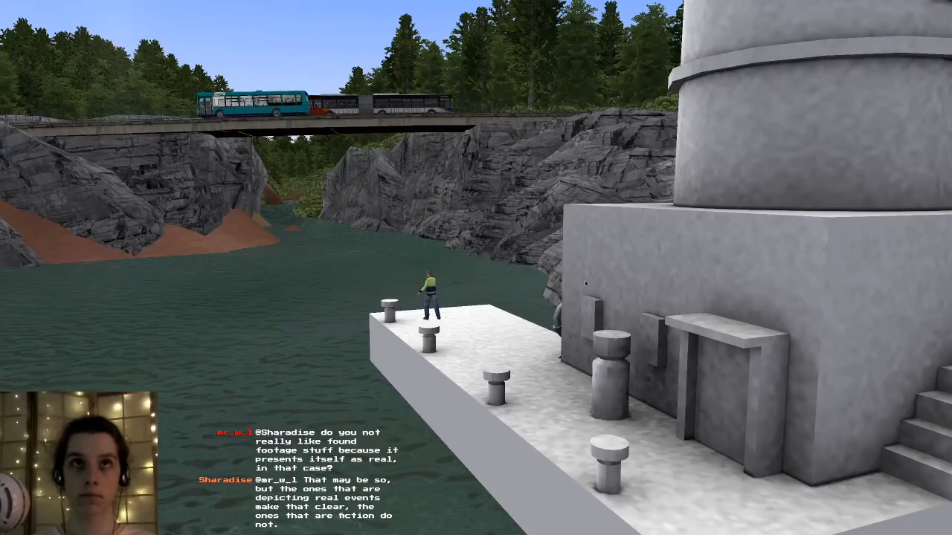
pyautogui.press('p')
pyautogui.moveTo(584, 279); pyautogui.dragTo(592, 262, button='middle')
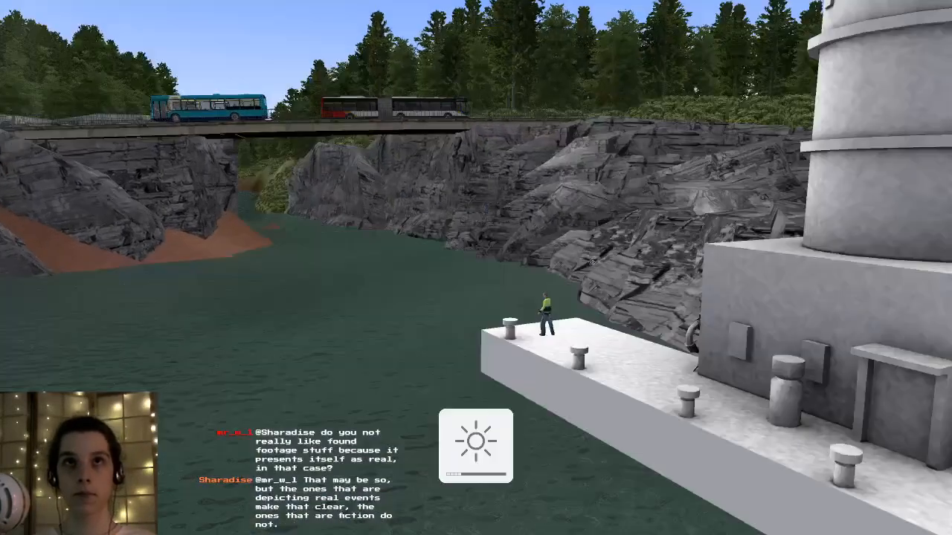
# - Circle the lighthouse jetty and view the worker, life ring and bollards from its seaward end
pyautogui.moveTo(593, 262); pyautogui.dragTo(596, 256, button='right')
pyautogui.moveTo(596, 255)
pyautogui.mouseDown(button='middle')
pyautogui.moveTo(605, 255)
pyautogui.moveTo(593, 272)
pyautogui.mouseUp(button='middle')
pyautogui.moveTo(592, 272); pyautogui.dragTo(566, 332, button='right')
pyautogui.moveTo(563, 219); pyautogui.dragTo(568, 190, button='middle')
pyautogui.moveTo(568, 190); pyautogui.dragTo(529, 210, button='right')
pyautogui.moveTo(528, 210); pyautogui.dragTo(537, 223, button='middle')
pyautogui.moveTo(537, 223); pyautogui.dragTo(541, 174, button='right')
pyautogui.moveTo(541, 175); pyautogui.dragTo(540, 150, button='middle')
pyautogui.moveTo(540, 150); pyautogui.dragTo(535, 372, button='right')
pyautogui.moveTo(535, 371); pyautogui.dragTo(297, 342, button='middle')
pyautogui.moveTo(298, 342); pyautogui.dragTo(253, 242, button='right')
pyautogui.press('XF86MonBrightnessUp')
pyautogui.moveTo(253, 242); pyautogui.dragTo(332, 218, button='middle')
pyautogui.moveTo(331, 219); pyautogui.dragTo(339, 197, button='right')
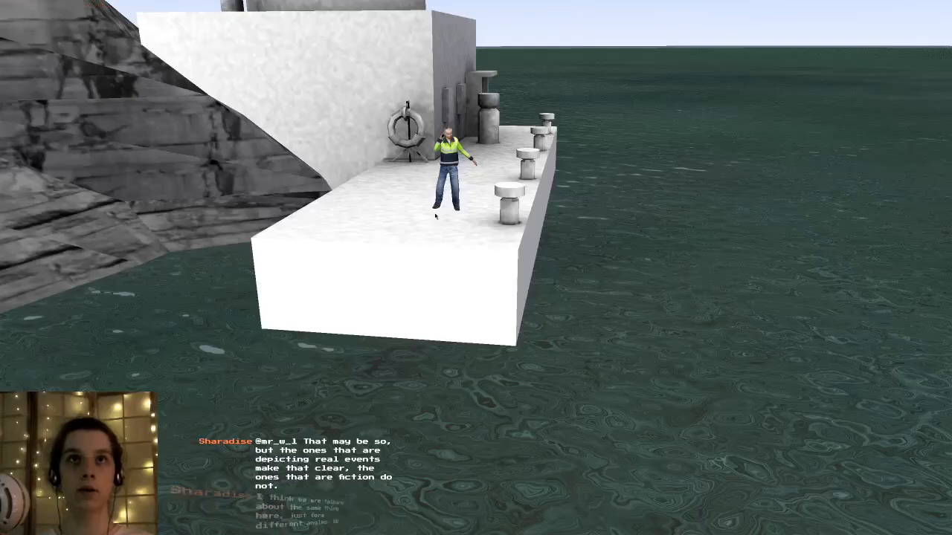
# - Move around the lighthouse to the rocky side and examine the shading on its tower, doorway and upper platform
pyautogui.moveTo(435, 222); pyautogui.dragTo(436, 257, button='right')
pyautogui.moveTo(436, 257); pyautogui.dragTo(331, 206, button='middle')
pyautogui.moveTo(332, 206); pyautogui.dragTo(329, 225, button='right')
pyautogui.moveTo(329, 225)
pyautogui.mouseDown(button='middle')
pyautogui.moveTo(326, 214)
pyautogui.moveTo(318, 226)
pyautogui.mouseUp(button='middle')
pyautogui.moveTo(318, 226); pyautogui.dragTo(319, 283, button='right')
pyautogui.moveTo(319, 283); pyautogui.dragTo(317, 285, button='middle')
pyautogui.moveTo(317, 285); pyautogui.dragTo(314, 249, button='right')
pyautogui.moveTo(314, 248); pyautogui.dragTo(560, 304, button='middle')
pyautogui.moveTo(488, 284)
pyautogui.mouseDown(button='middle')
pyautogui.moveTo(478, 280)
pyautogui.moveTo(478, 294)
pyautogui.mouseUp(button='middle')
pyautogui.moveTo(478, 294); pyautogui.dragTo(476, 232, button='right')
pyautogui.moveTo(476, 232); pyautogui.dragTo(430, 220, button='middle')
pyautogui.moveTo(387, 230); pyautogui.dragTo(576, 386, button='right')
pyautogui.moveTo(616, 405); pyautogui.dragTo(613, 400, button='middle')
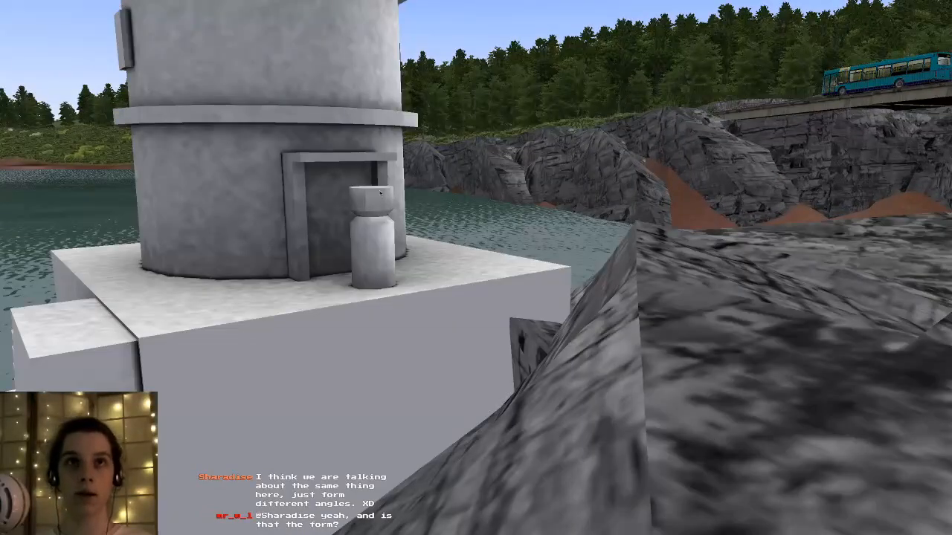
# - Inspect the whole lighthouse from above, including a close look at the jetty, doorway and outside stairs
pyautogui.moveTo(379, 183); pyautogui.dragTo(566, 215, button='middle')
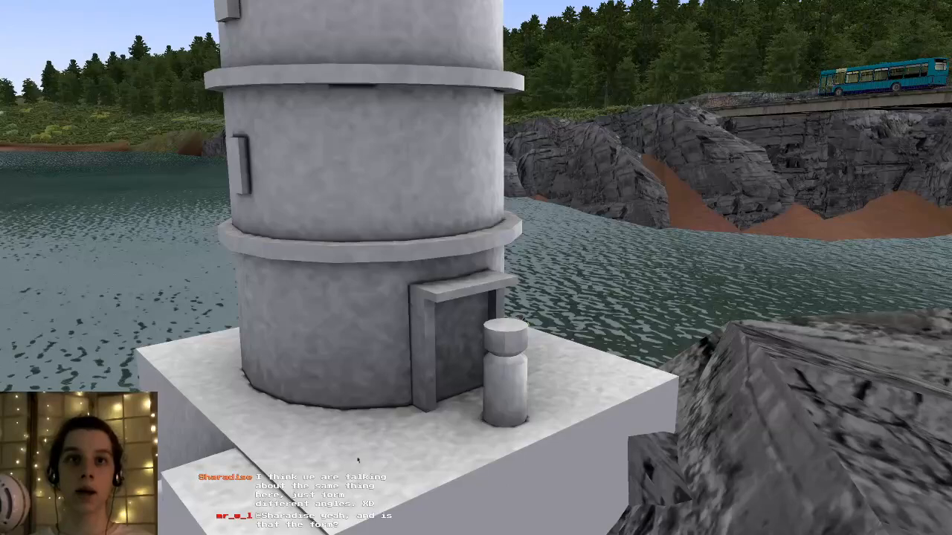
pyautogui.scroll(-8, 380, 491)
pyautogui.moveTo(486, 380); pyautogui.dragTo(537, 267, button='middle')
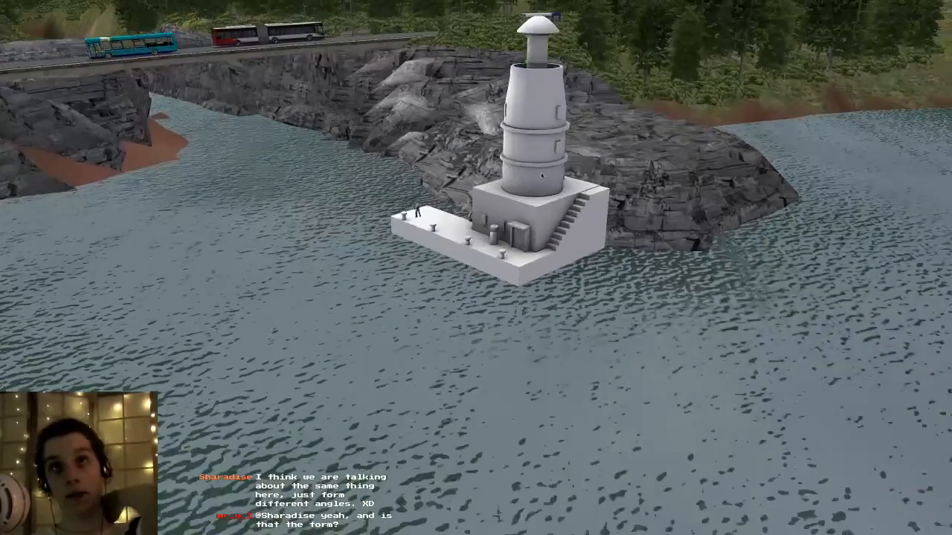
pyautogui.scroll(5, 537, 266)
pyautogui.scroll(3, 537, 264)
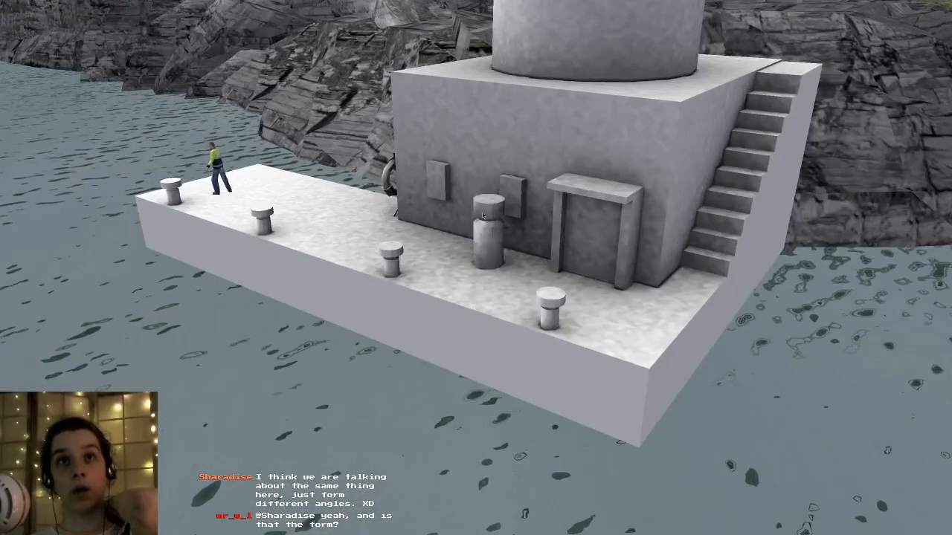
pyautogui.scroll(-6, 487, 233)
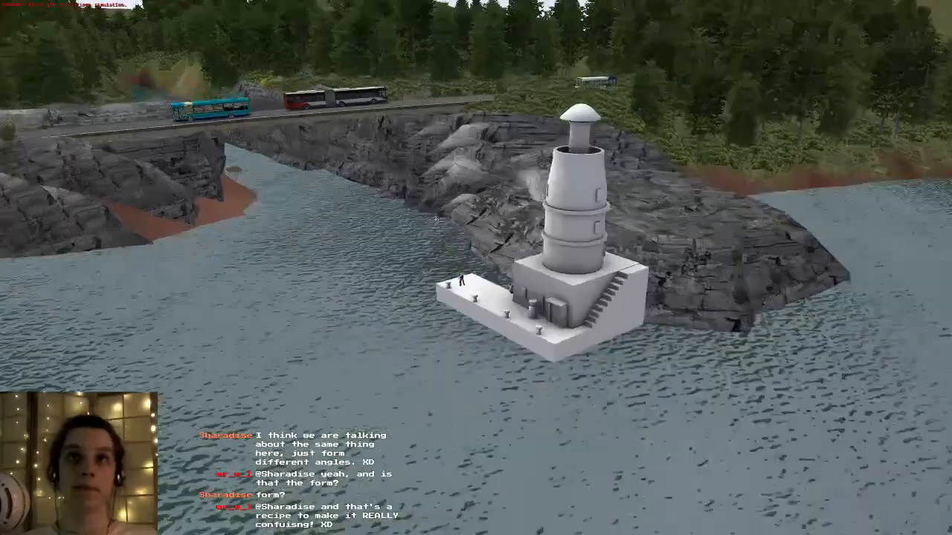
# - Resume the simulation and look down over the bridge with the buses and the lighthouse beyond
pyautogui.moveTo(436, 217); pyautogui.dragTo(400, 109, button='middle')
pyautogui.press('p')
pyautogui.moveTo(401, 108); pyautogui.dragTo(401, 130, button='right')
pyautogui.moveTo(402, 130); pyautogui.dragTo(450, 150, button='middle')
pyautogui.moveTo(449, 150); pyautogui.dragTo(448, 133, button='right')
pyautogui.moveTo(448, 132); pyautogui.dragTo(450, 135, button='middle')
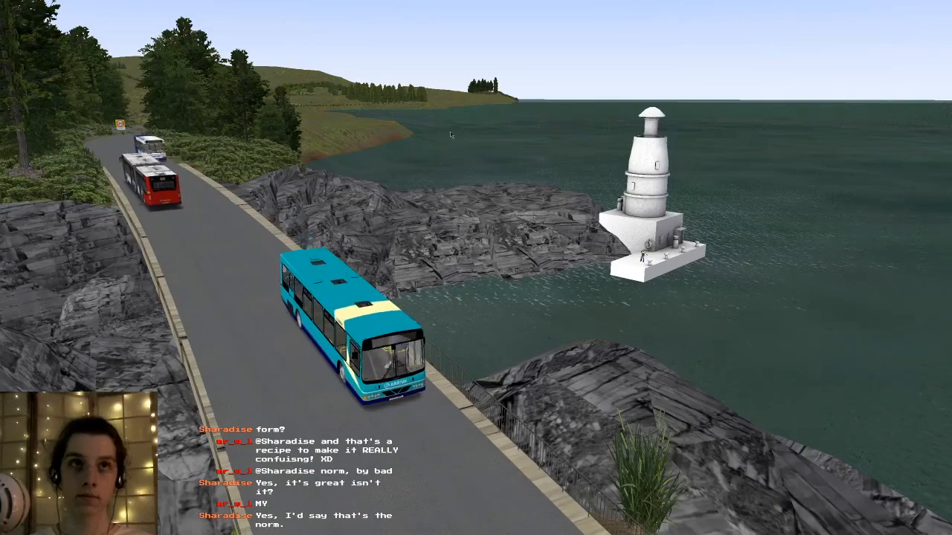
# - Return to the passenger view, look out at the lighthouse and ride on facing along the rear saloon
pyautogui.press('F2')
pyautogui.moveTo(464, 110); pyautogui.dragTo(583, 175, button='middle')
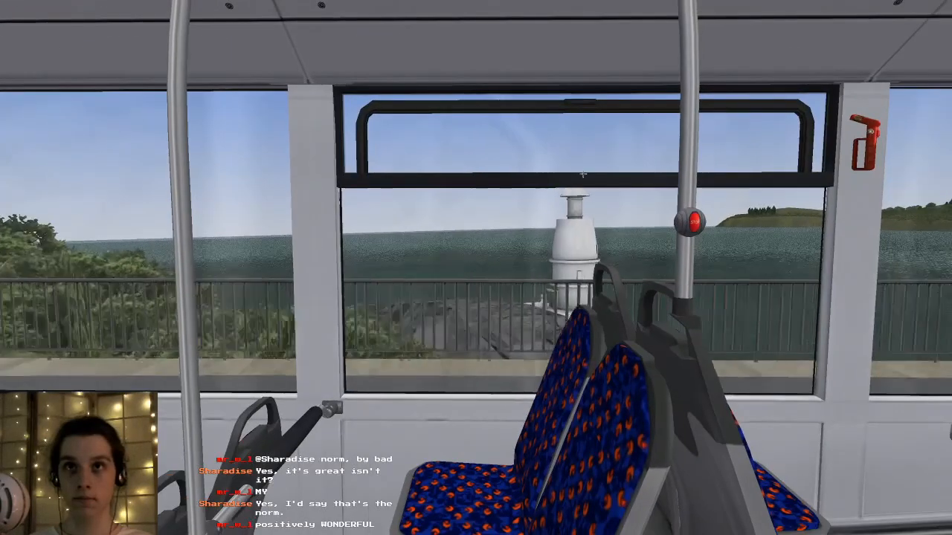
pyautogui.moveTo(191, 347); pyautogui.dragTo(946, 374, button='middle')
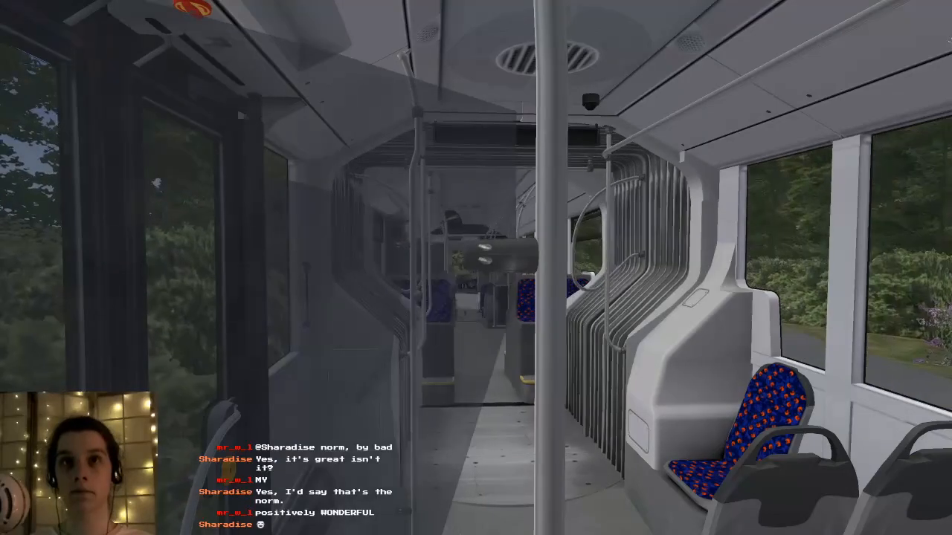
pyautogui.moveTo(944, 277); pyautogui.dragTo(528, 253, button='middle')
pyautogui.press('Right')
pyautogui.press('Right')
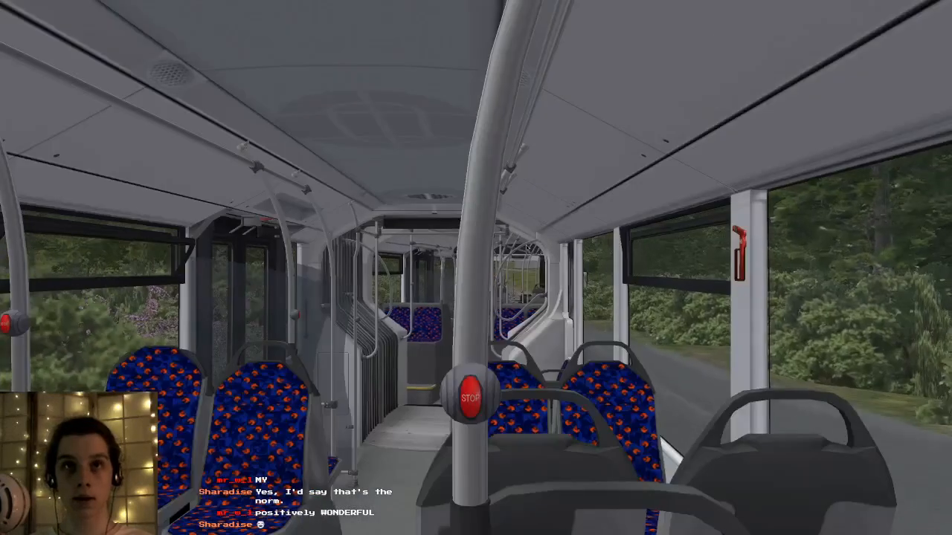
pyautogui.moveTo(444, 357); pyautogui.dragTo(430, 368, button='middle')
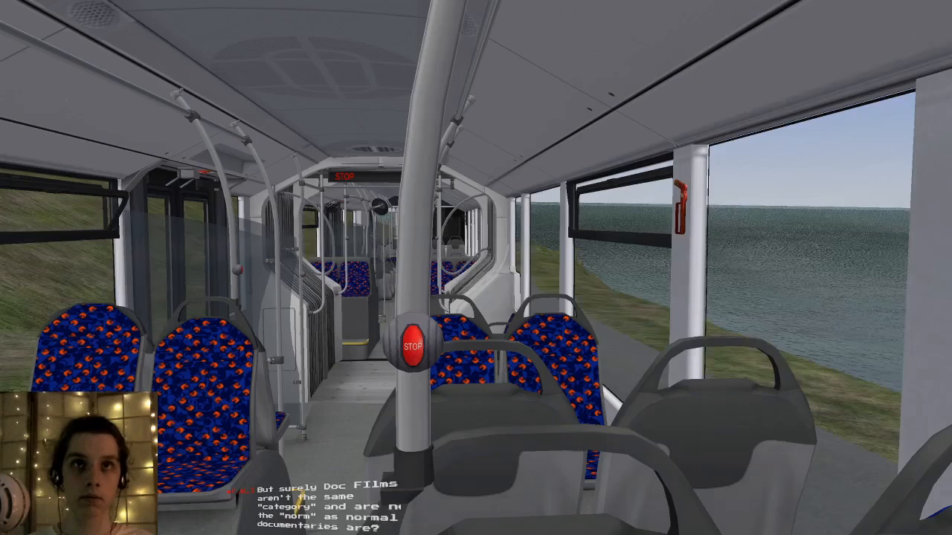
# - Switch to the desktop to check the streaming software and return to the OMSI 2 passenger view
pyautogui.hotkey('ctrl', 'Left')
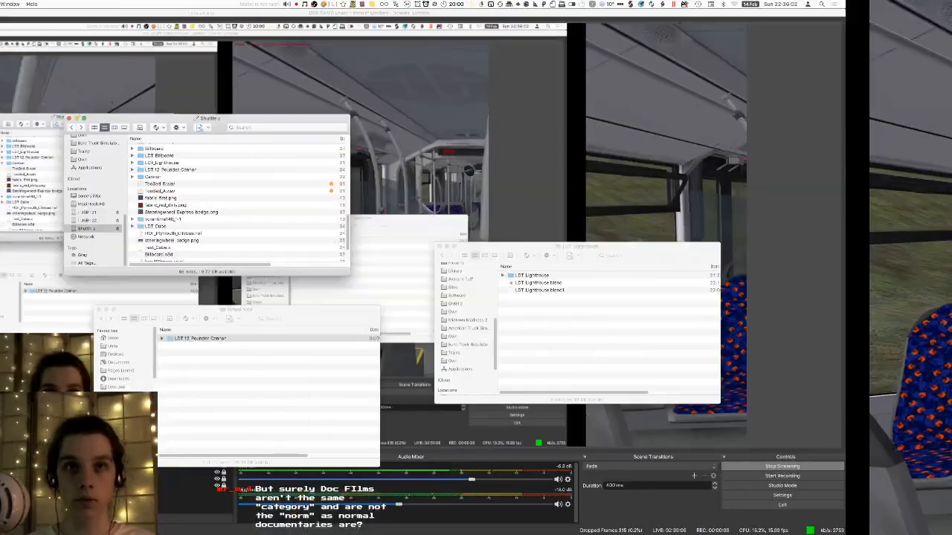
pyautogui.hotkey('ctrl', 'Right')
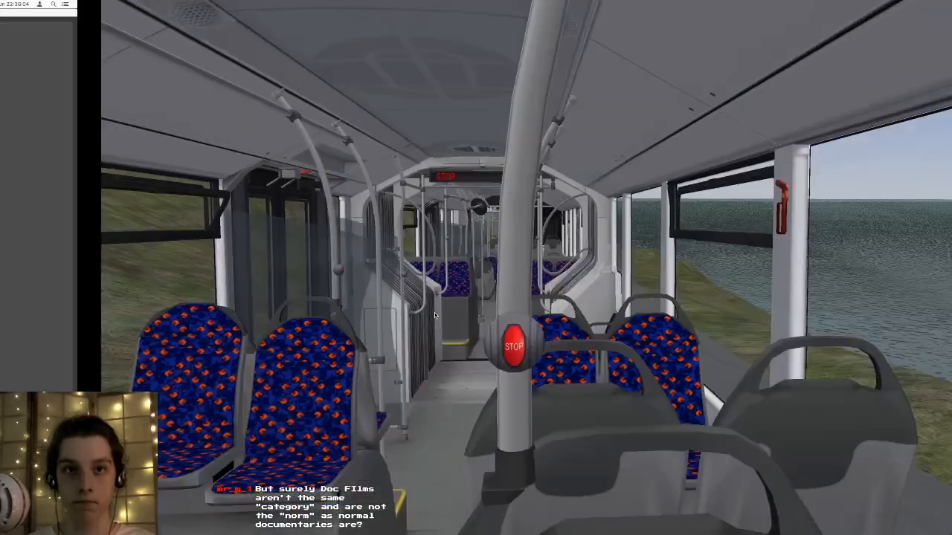
pyautogui.hotkey('ctrl', 'Left')
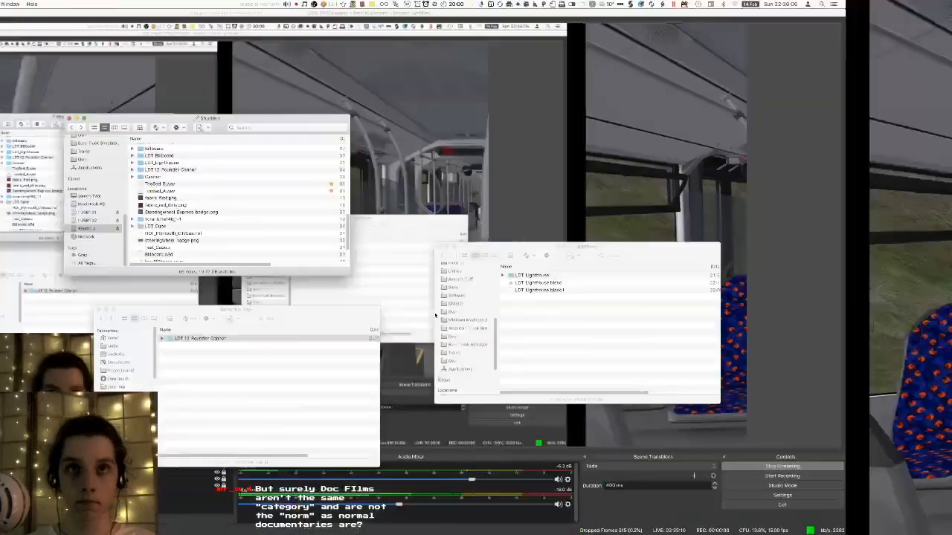
pyautogui.hotkey('ctrl', 'Right')
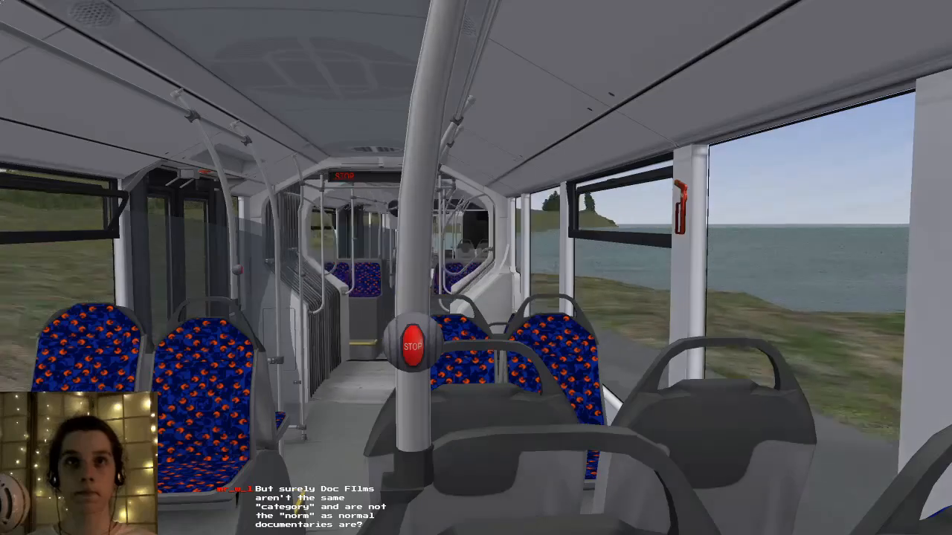
# - Follow the articulated bus along the coast road from outside, viewing it from behind and from both sides
pyautogui.press('F2')
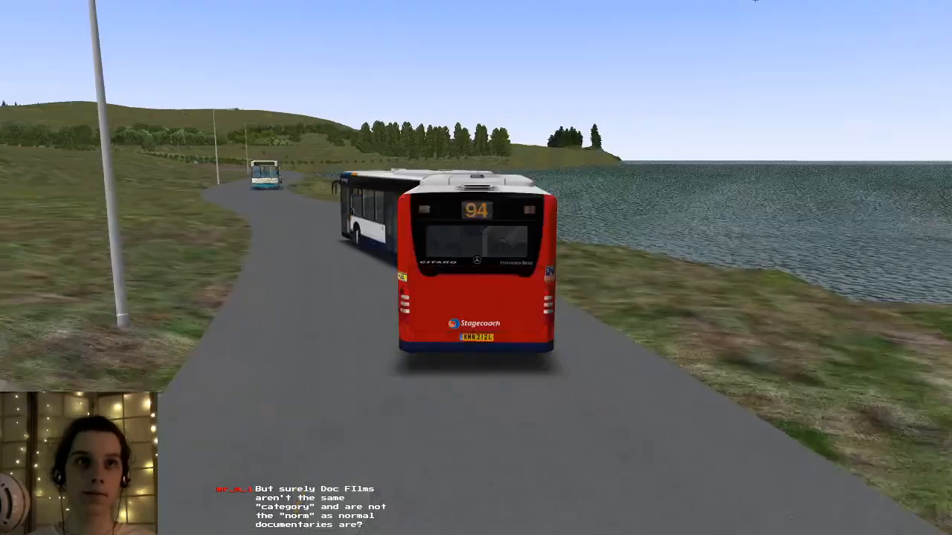
pyautogui.moveTo(476, 268); pyautogui.dragTo(583, 342, button='middle')
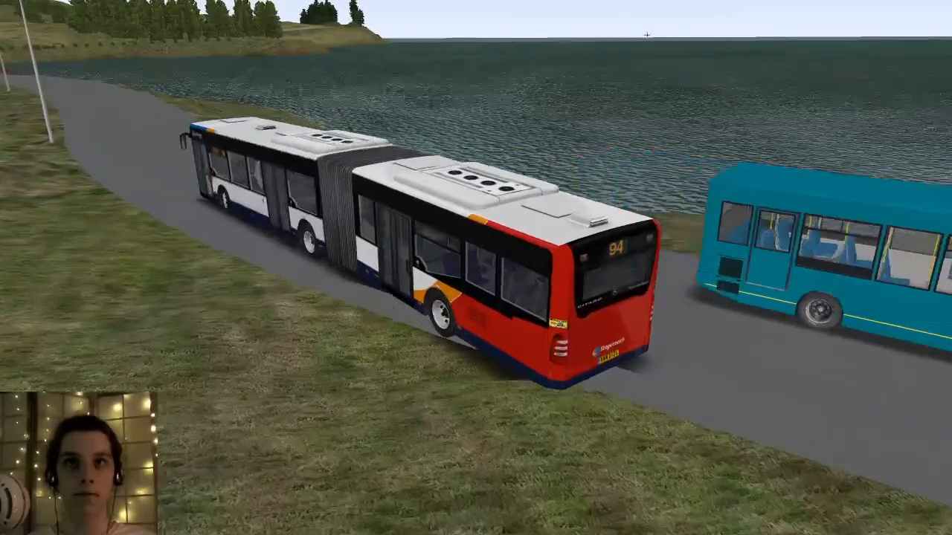
pyautogui.moveTo(647, 34); pyautogui.dragTo(372, 62, button='middle')
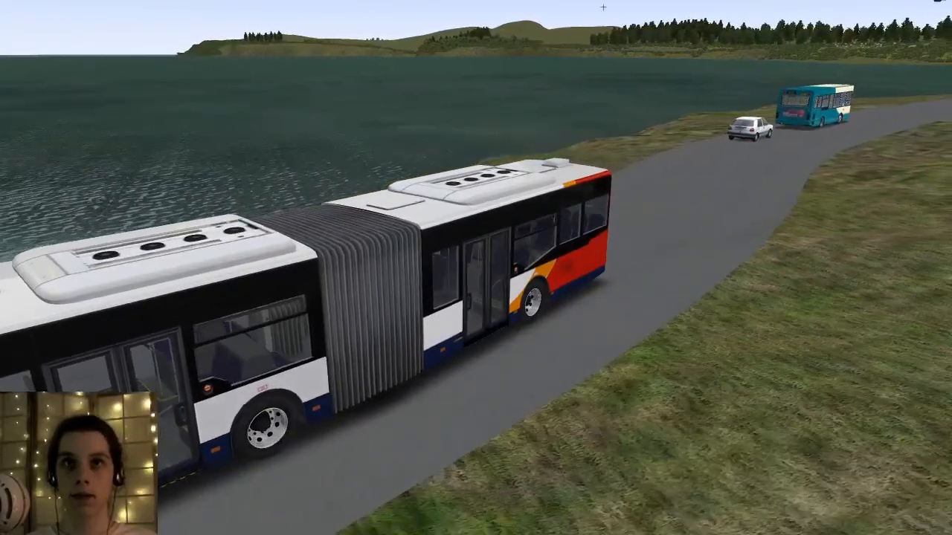
pyautogui.moveTo(715, 1); pyautogui.dragTo(562, 9, button='middle')
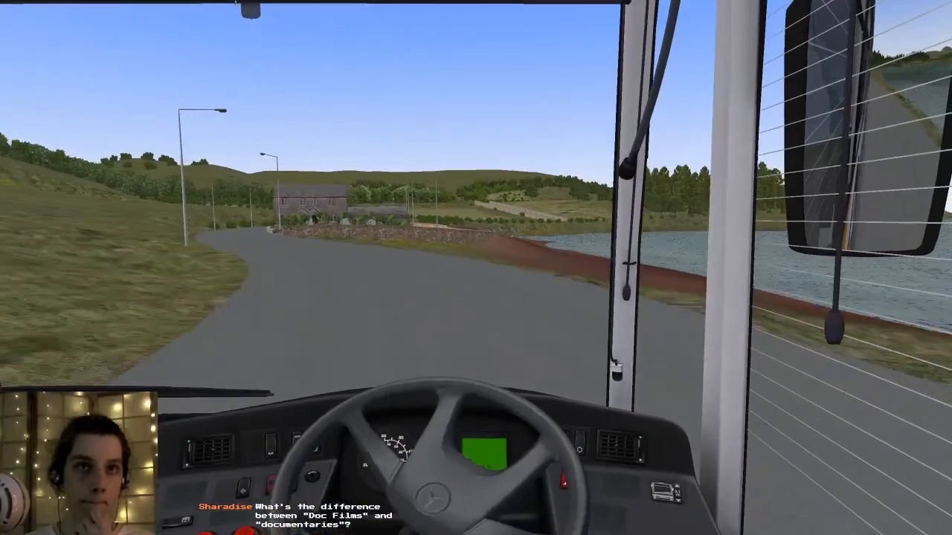
# - Cycle through the Citaro's passenger seat views while riding along the waterfront past the stone buildings
pyautogui.press('F2')
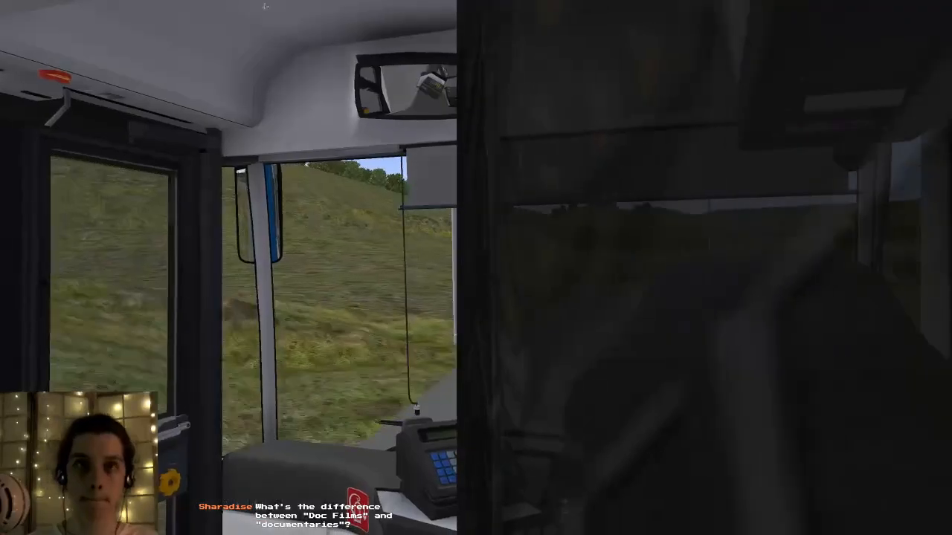
pyautogui.press('F2')
pyautogui.press('F2')
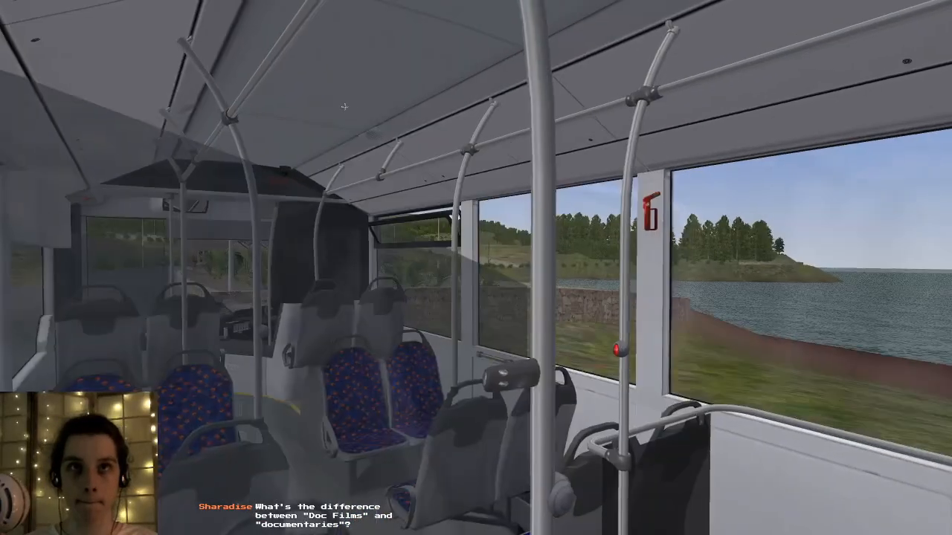
pyautogui.press('Right')
pyautogui.press('Right')
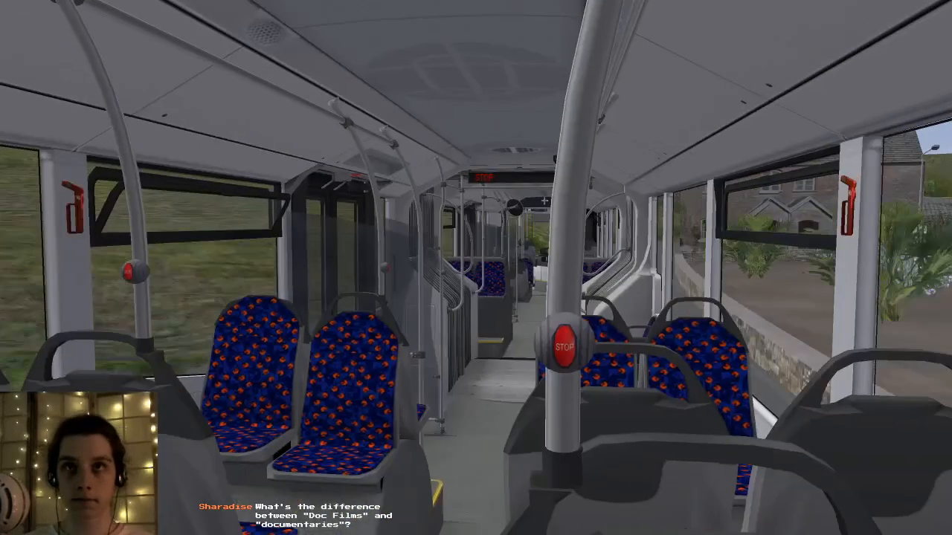
pyautogui.press('Right')
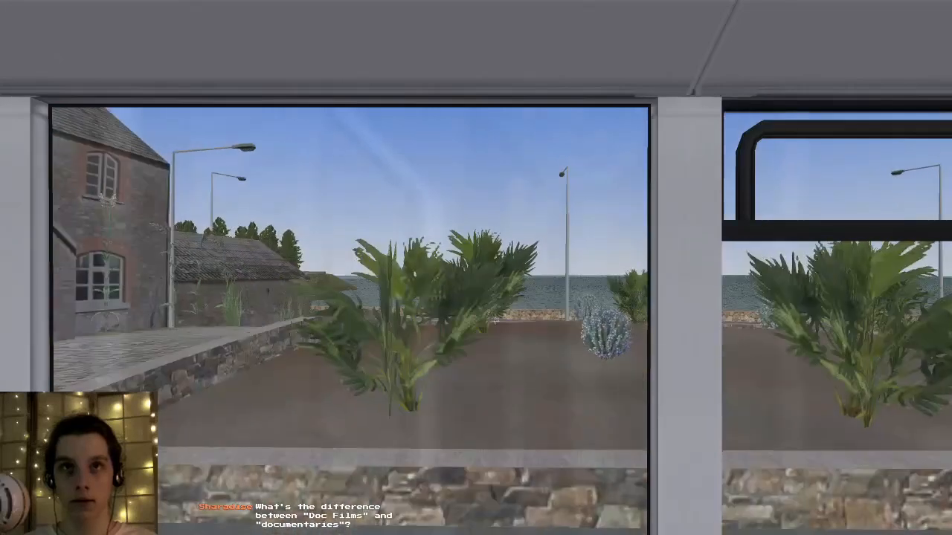
pyautogui.press('Right')
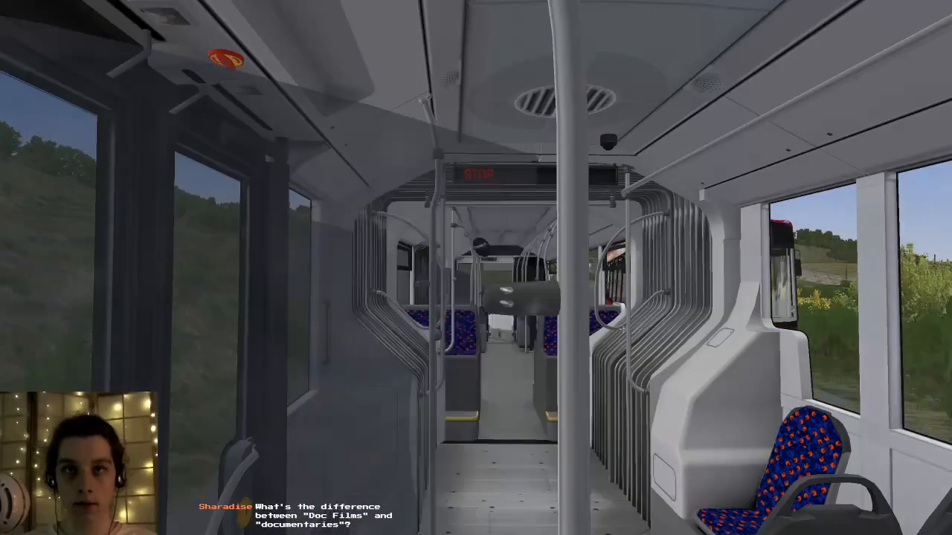
pyautogui.press('Right')
pyautogui.press('Right')
pyautogui.press('Right')
pyautogui.press('Right')
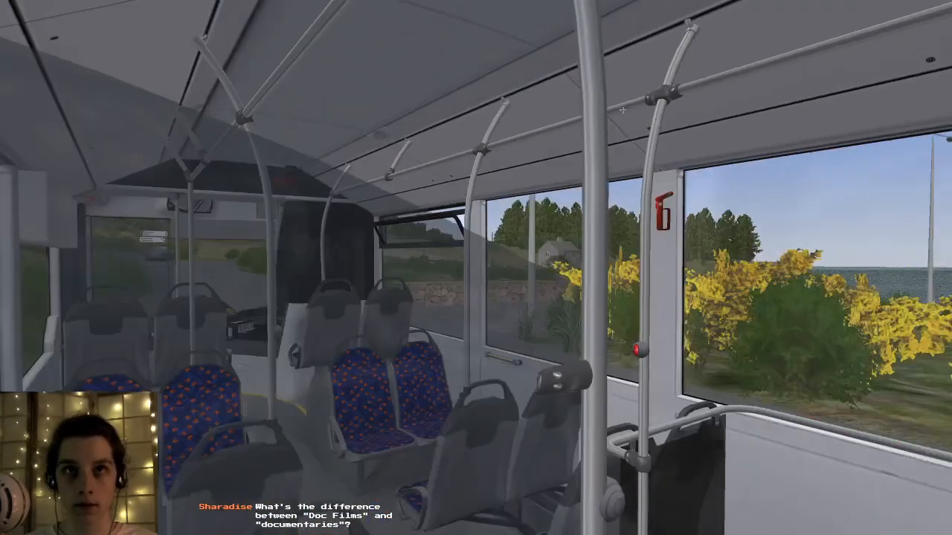
pyautogui.press('Right')
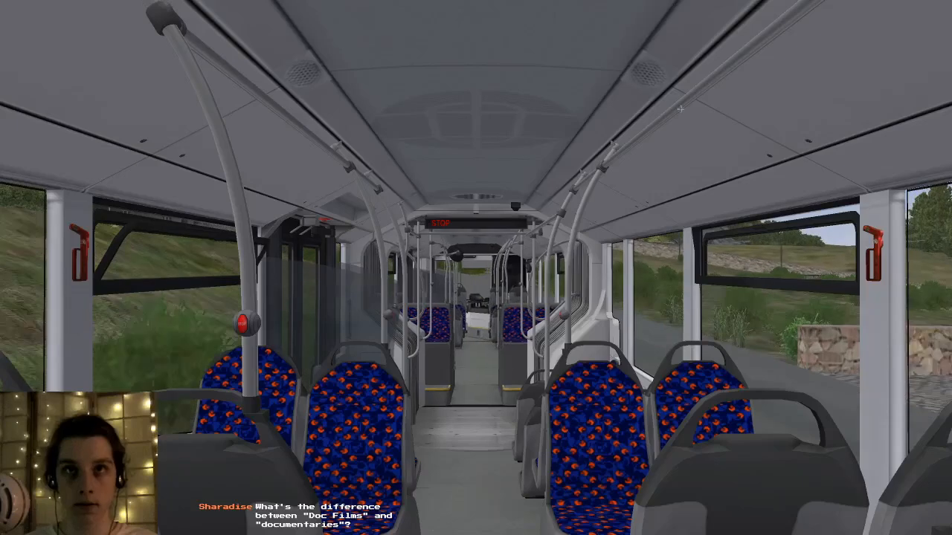
pyautogui.press('Right')
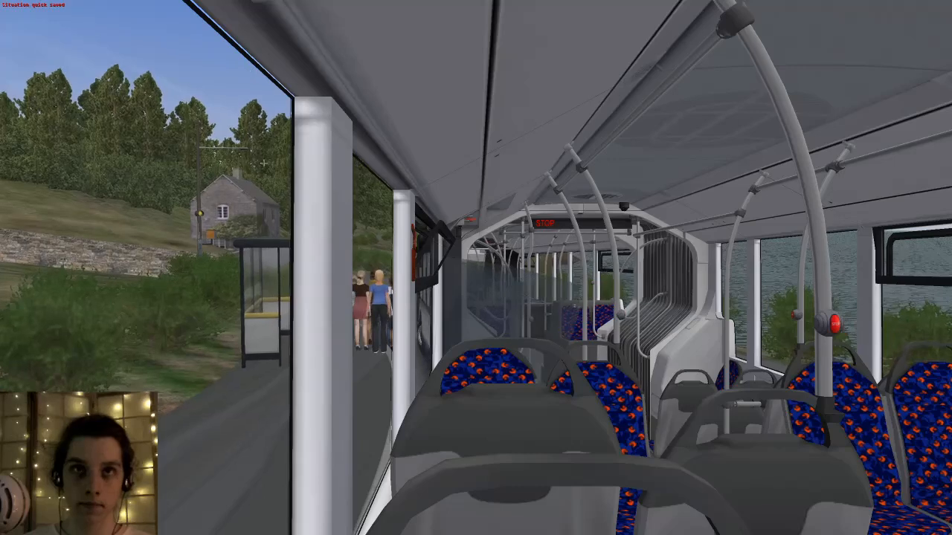
# - Look at the people waiting by the bus shelter, return to the driver's seat and quick-save the situation
pyautogui.scroll(5, 535, 401)
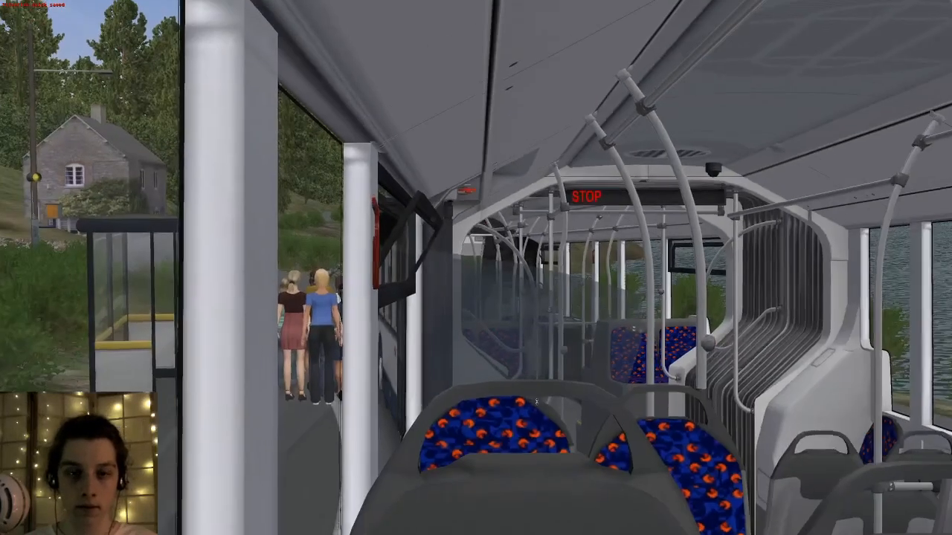
pyautogui.scroll(-4, 504, 184)
pyautogui.press('F1')
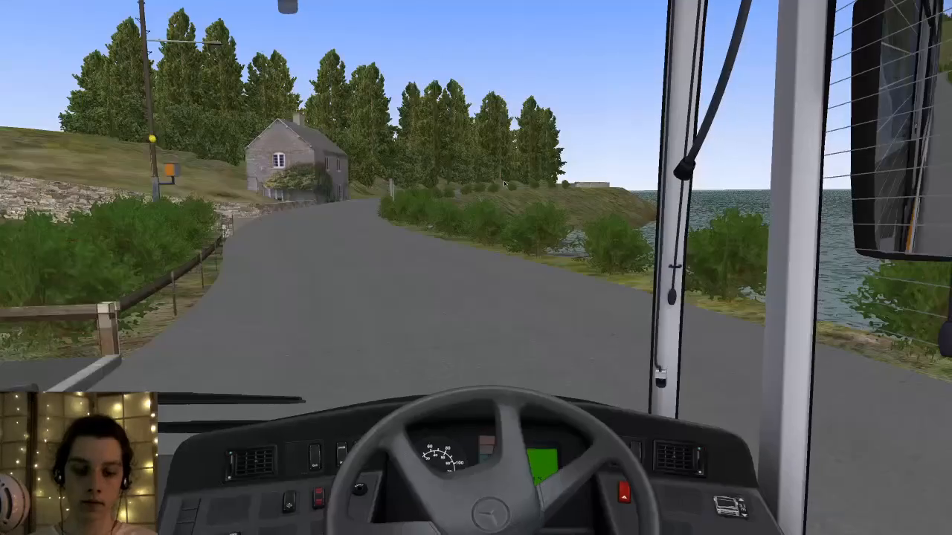
pyautogui.hotkey('ctrl', 's')
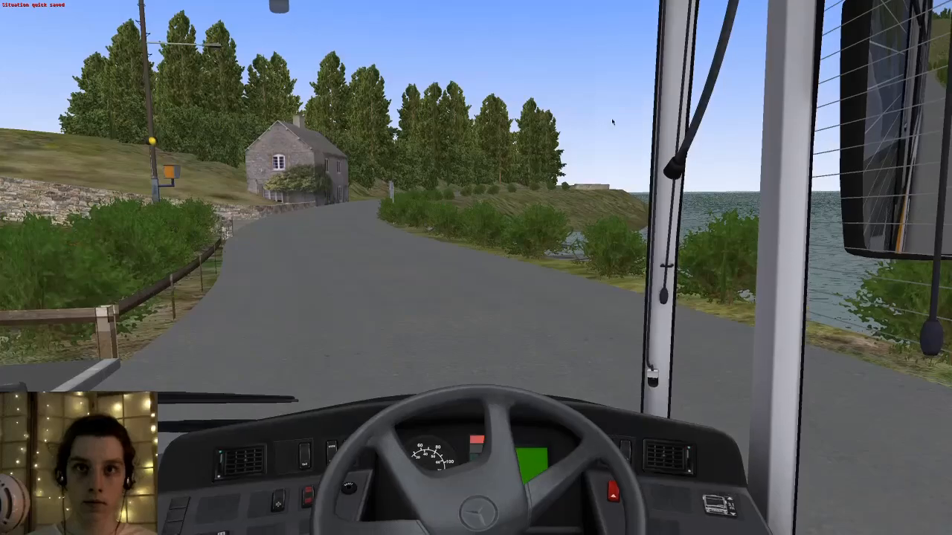
# - Set the articulated bus's terminus to Depot while it stands at the Sawsand Beach stop
pyautogui.press('Insert')
pyautogui.press('F2')
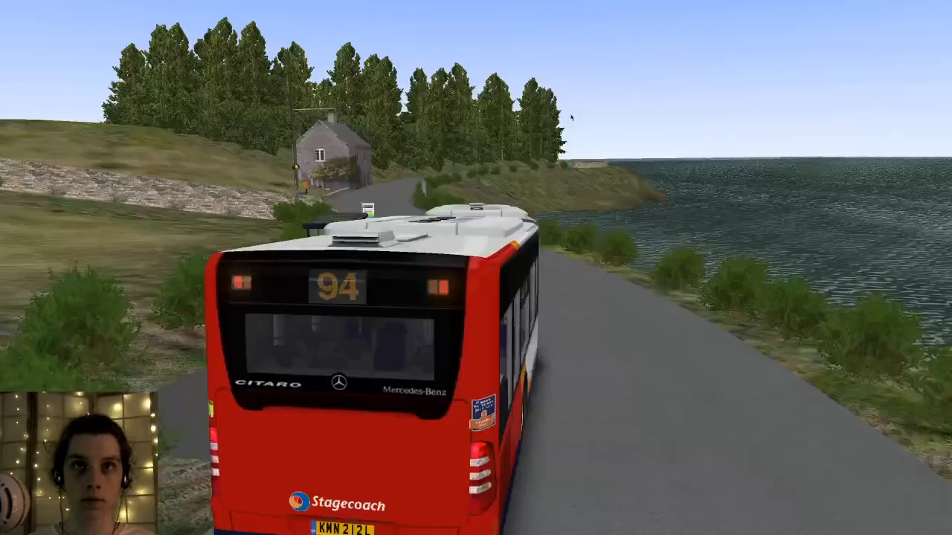
pyautogui.moveTo(304, 22); pyautogui.dragTo(332, 22, button='middle')
pyautogui.moveTo(332, 21); pyautogui.dragTo(317, 151, button='right')
pyautogui.moveTo(317, 151)
pyautogui.mouseDown(button='middle')
pyautogui.moveTo(340, 78)
pyautogui.moveTo(313, 163)
pyautogui.mouseUp(button='middle')
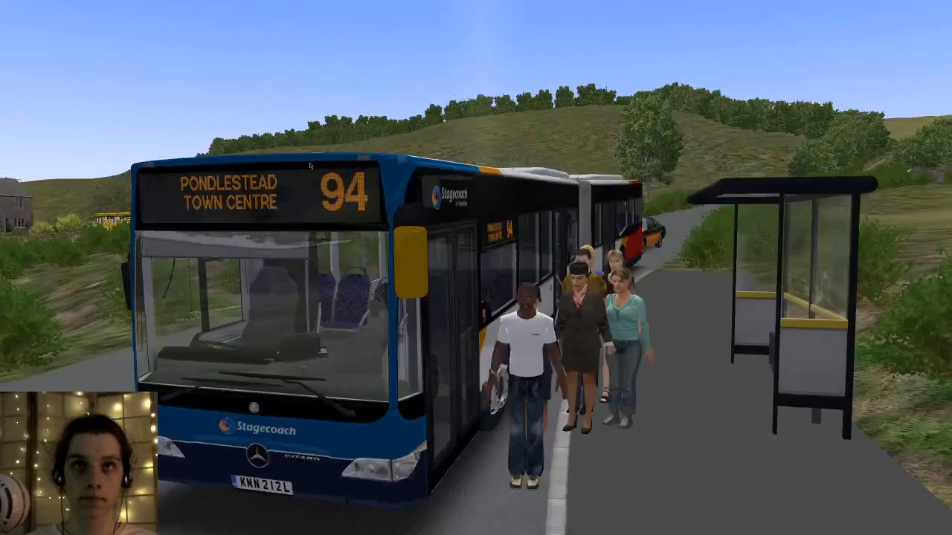
pyautogui.moveTo(313, 163); pyautogui.dragTo(315, 141, button='right')
pyautogui.moveTo(871, 426)
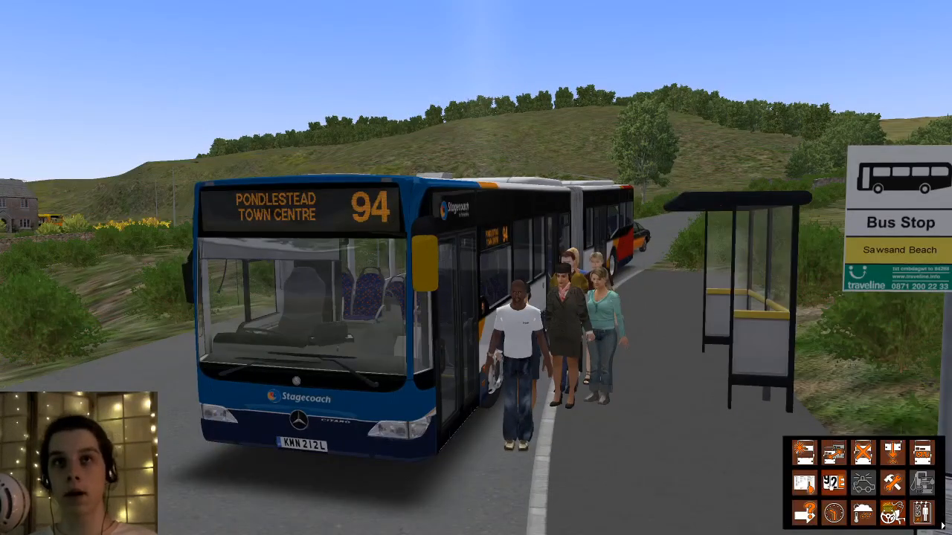
pyautogui.click(833, 484)
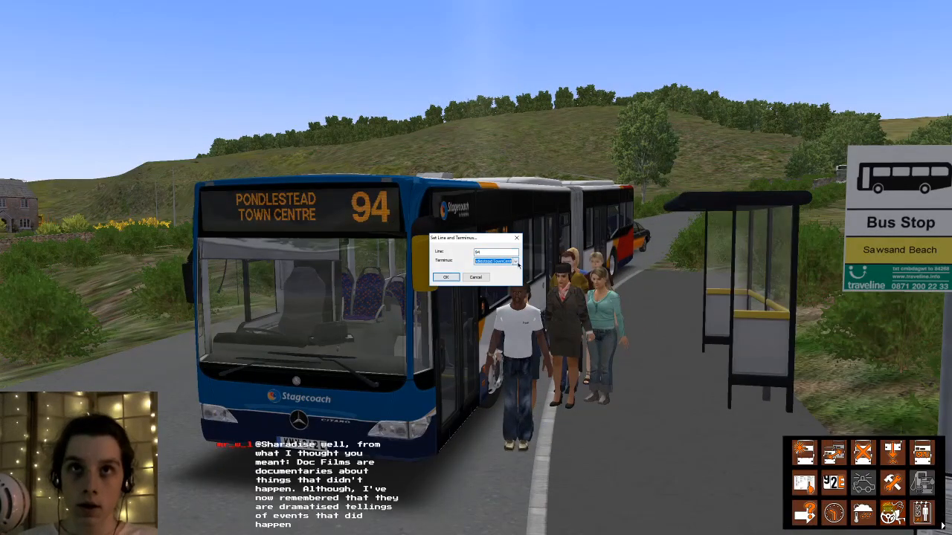
pyautogui.click(515, 262)
pyautogui.scroll(-3, 492, 284)
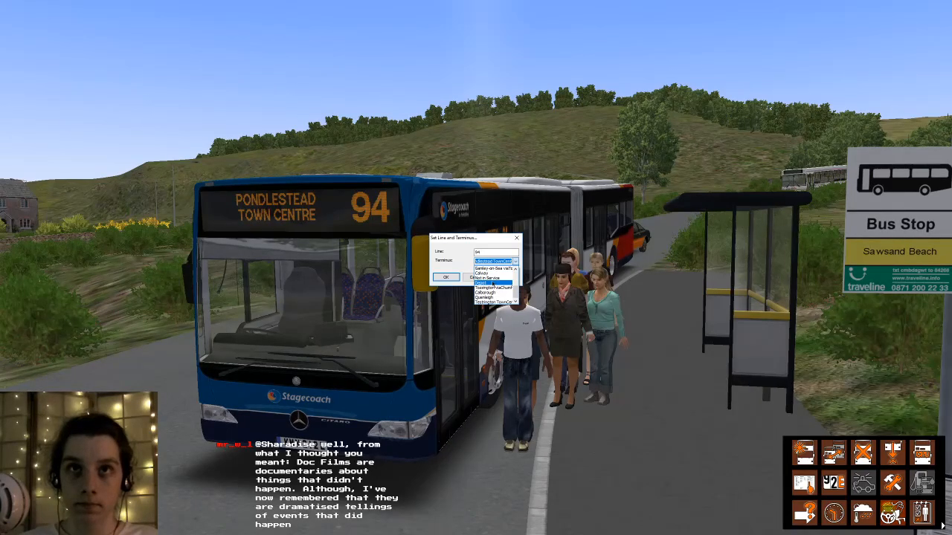
pyautogui.click(492, 284)
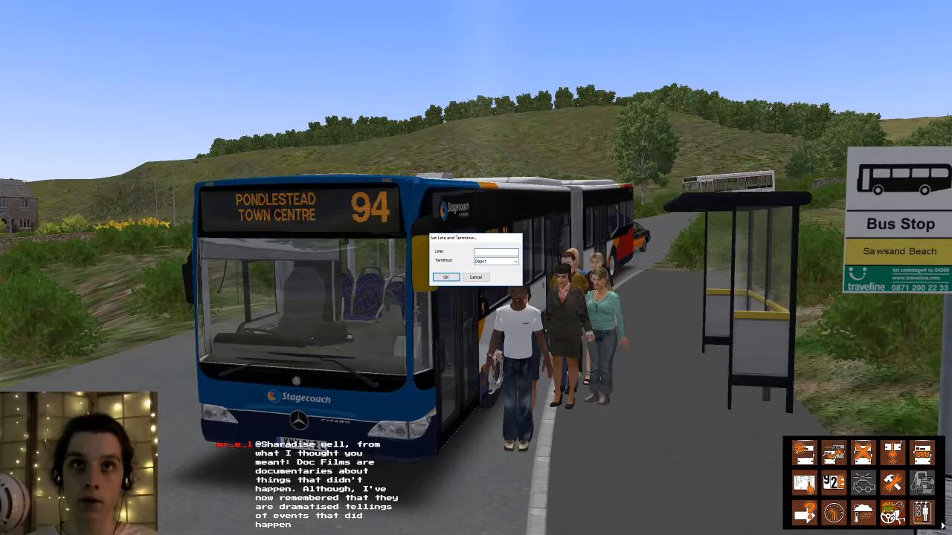
pyautogui.click(446, 278)
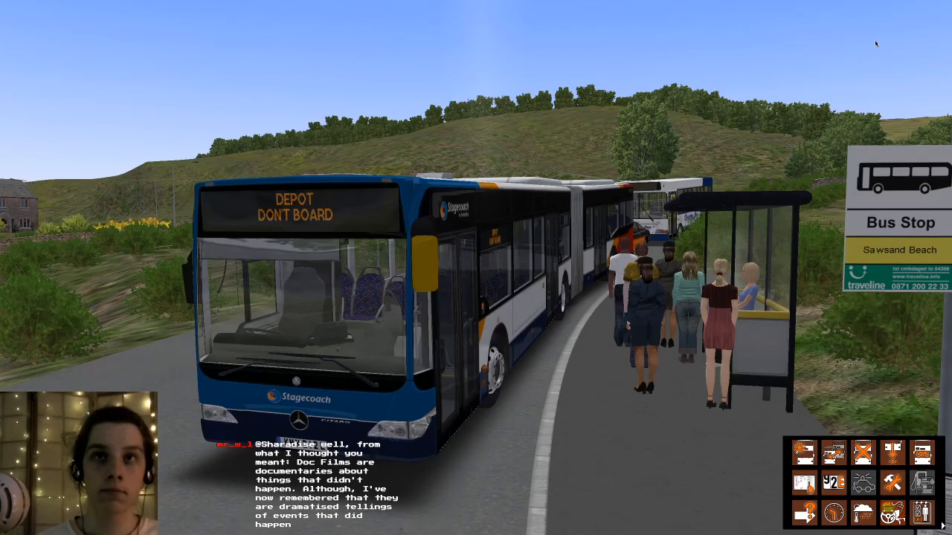
# - Return to the driver's seat, switch to the free map camera and examine the lighthouse from the sea and from the rocks
pyautogui.press('F1')
pyautogui.press('Right')
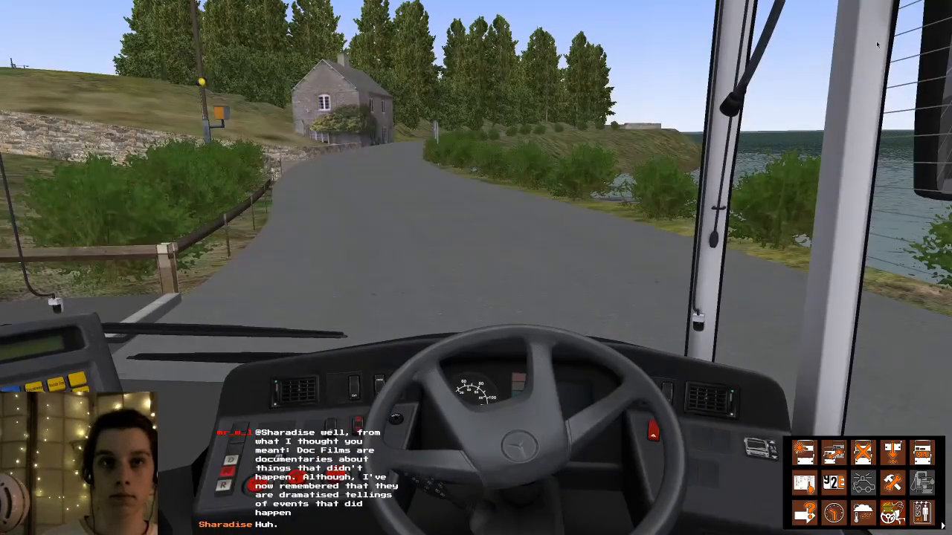
pyautogui.press('F4')
pyautogui.moveTo(788, 52); pyautogui.dragTo(148, 261, button='middle')
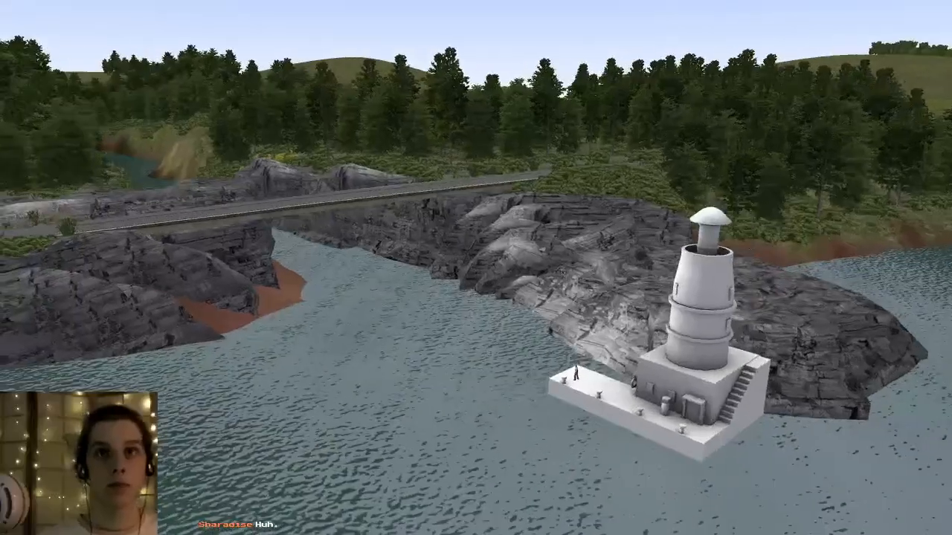
pyautogui.moveTo(562, 274); pyautogui.dragTo(525, 168, button='middle')
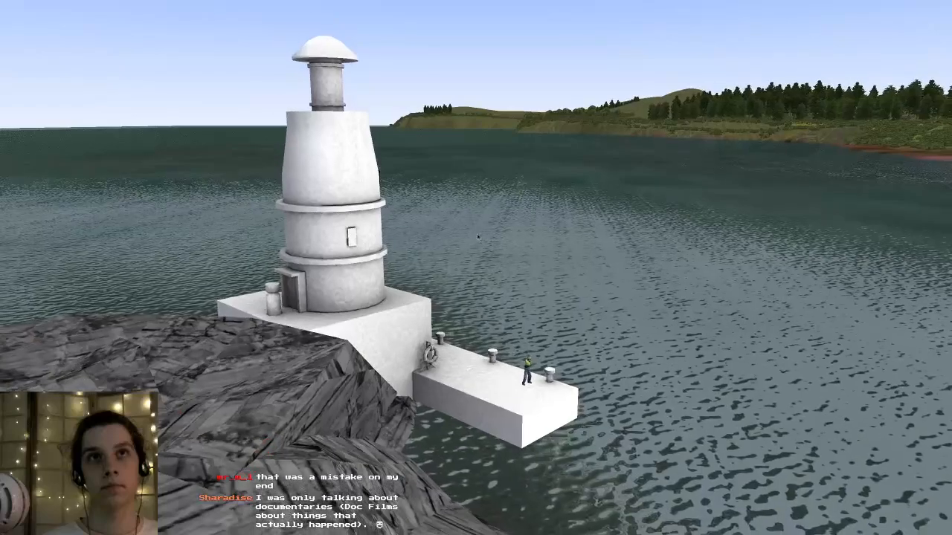
pyautogui.rightClick(476, 243)
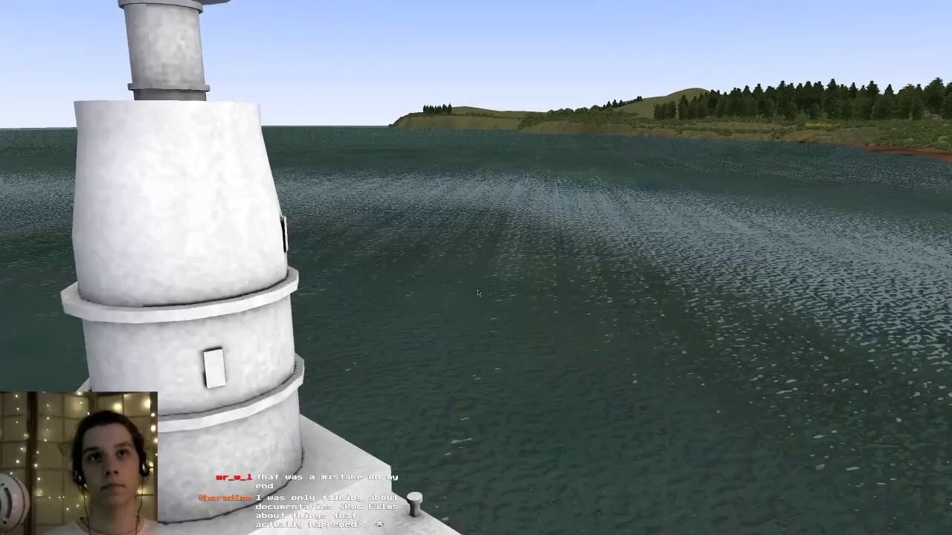
pyautogui.rightClick(477, 289)
pyautogui.scroll(-3, 476, 257)
pyautogui.scroll(3, 476, 257)
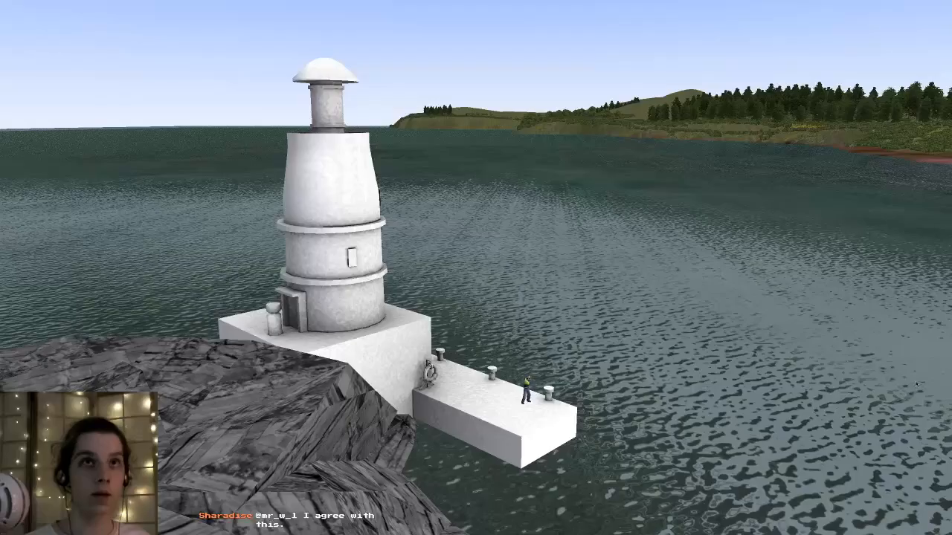
# - Circle the lighthouse with the free camera and examine the canopy over its doorway up close
pyautogui.press('a')
pyautogui.press('q')
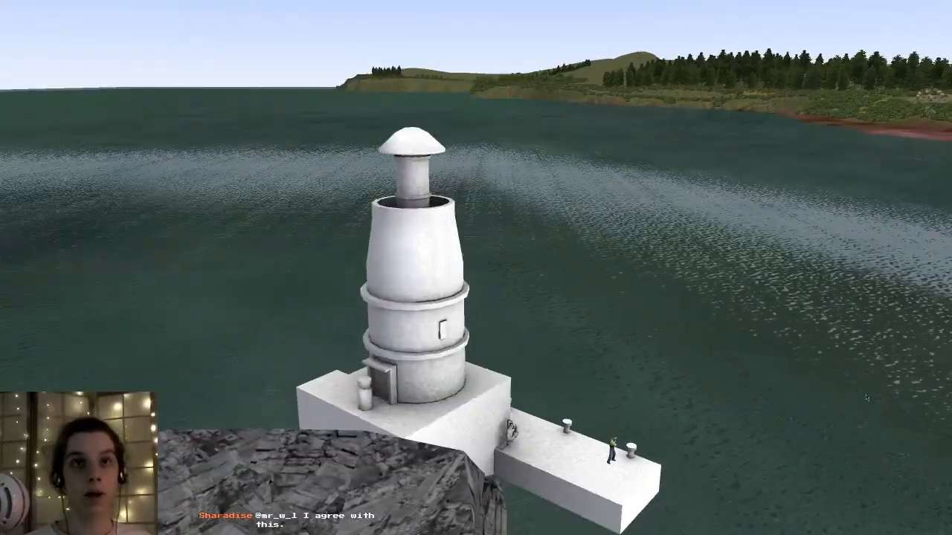
pyautogui.press('s')
pyautogui.press('w')
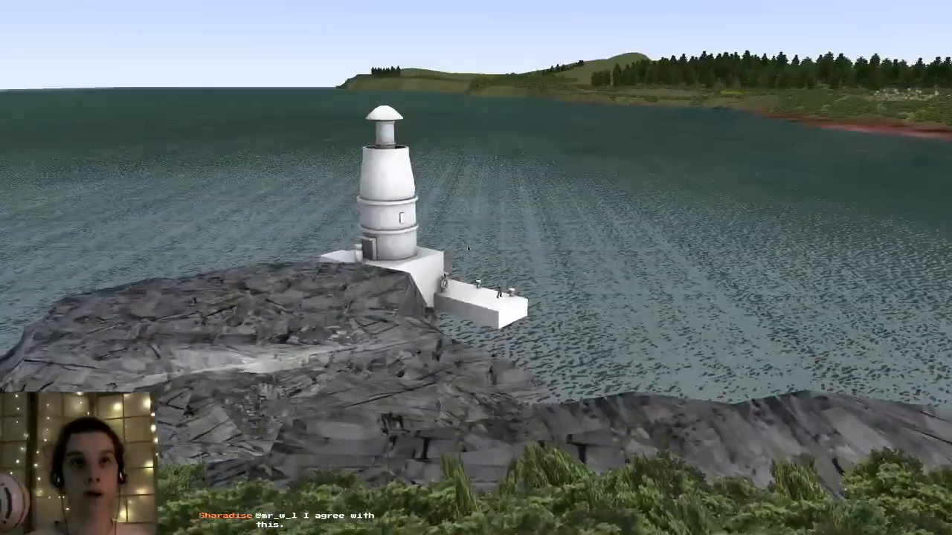
pyautogui.press('a')
pyautogui.press('a')
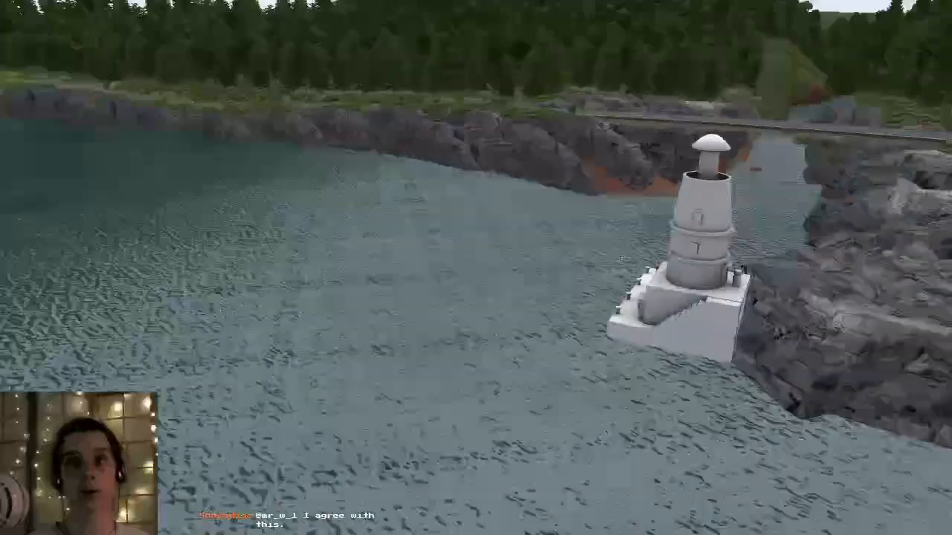
pyautogui.press('w')
pyautogui.press('w')
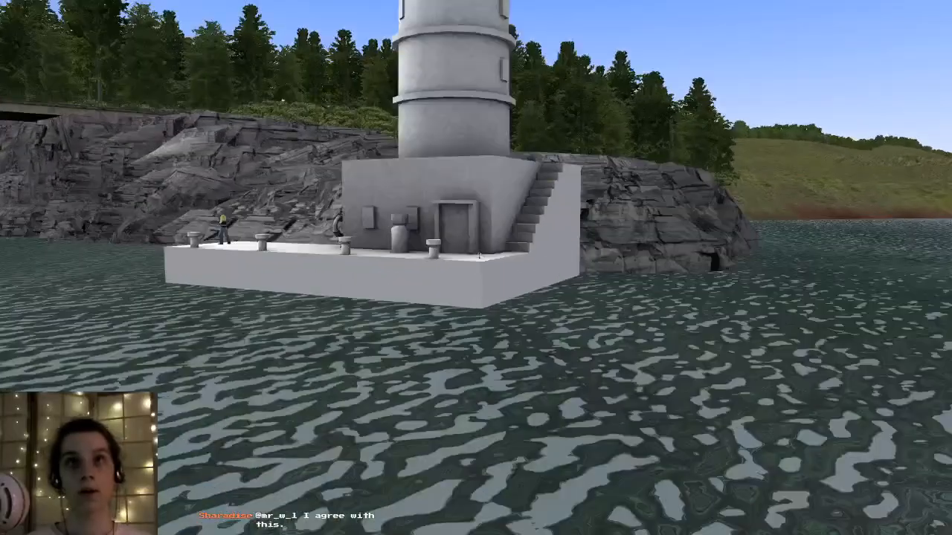
pyautogui.press('w')
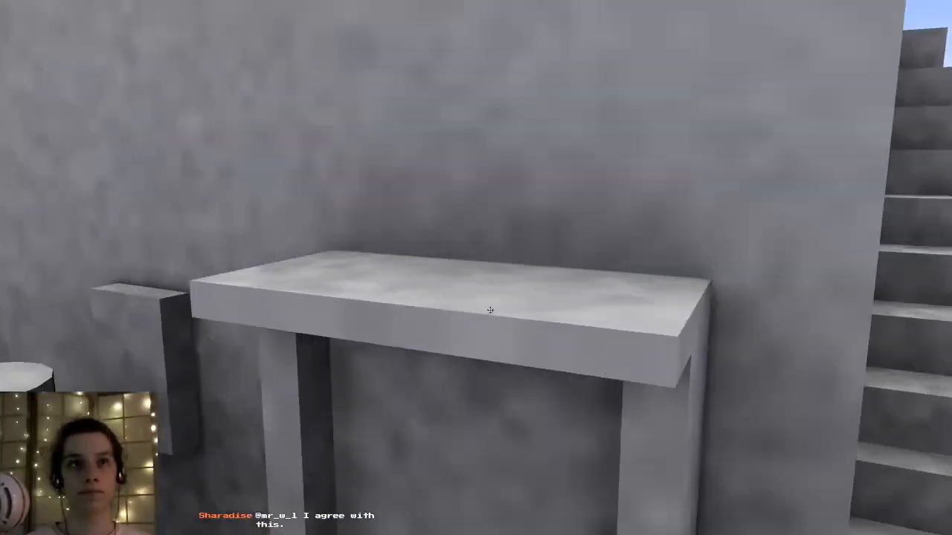
# - Inspect the shading on the lighthouse jetty around the bollards, the standing figure, the lifebuoy and the adjoining rocks
pyautogui.press('a')
pyautogui.press('a')
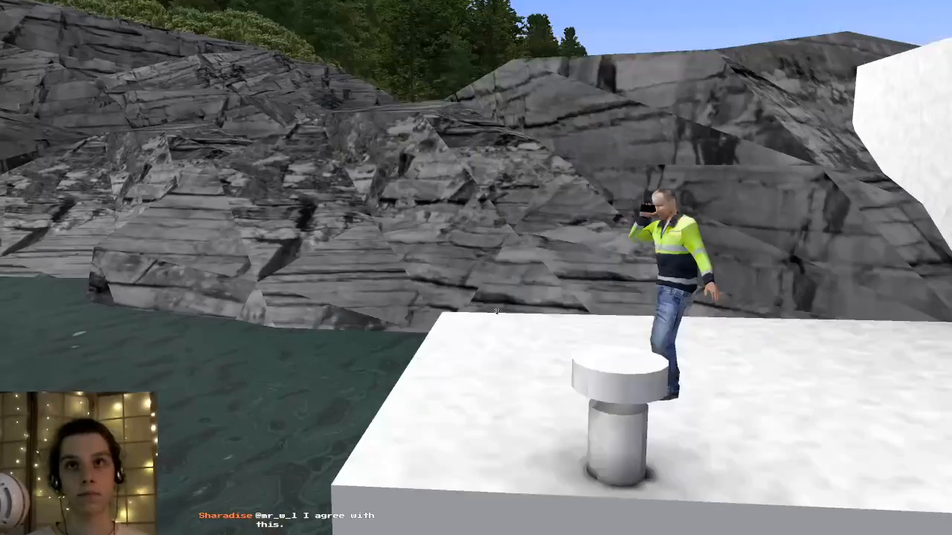
pyautogui.press('s')
pyautogui.press('a')
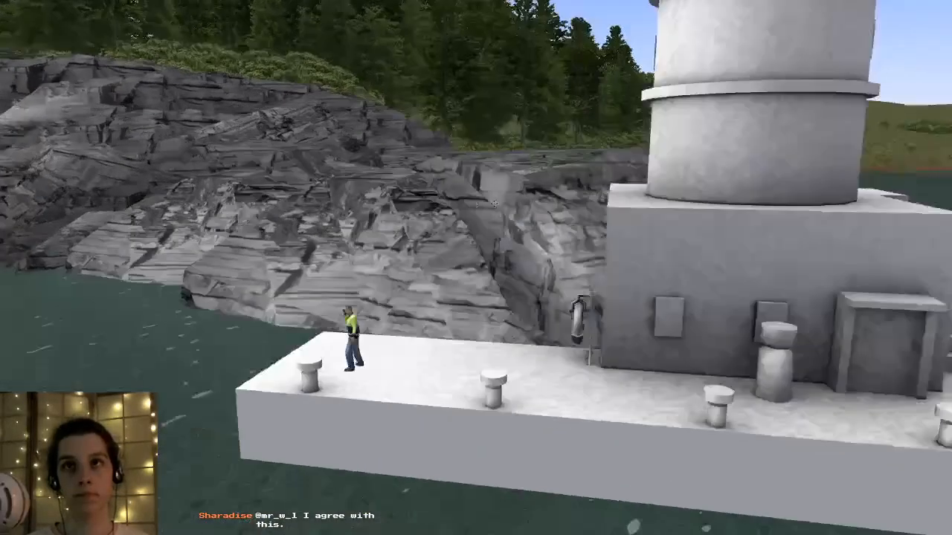
pyautogui.press('w')
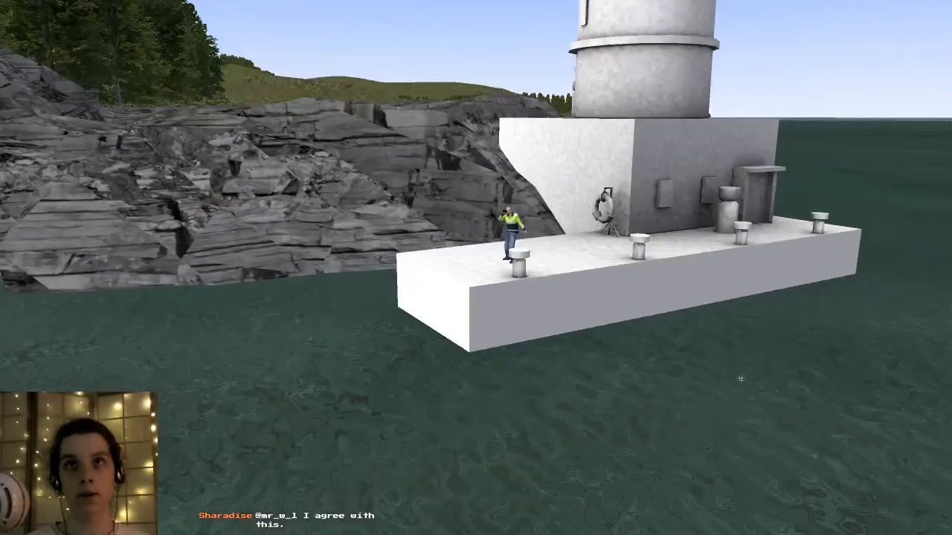
pyautogui.press('w')
pyautogui.press('a')
pyautogui.press('d')
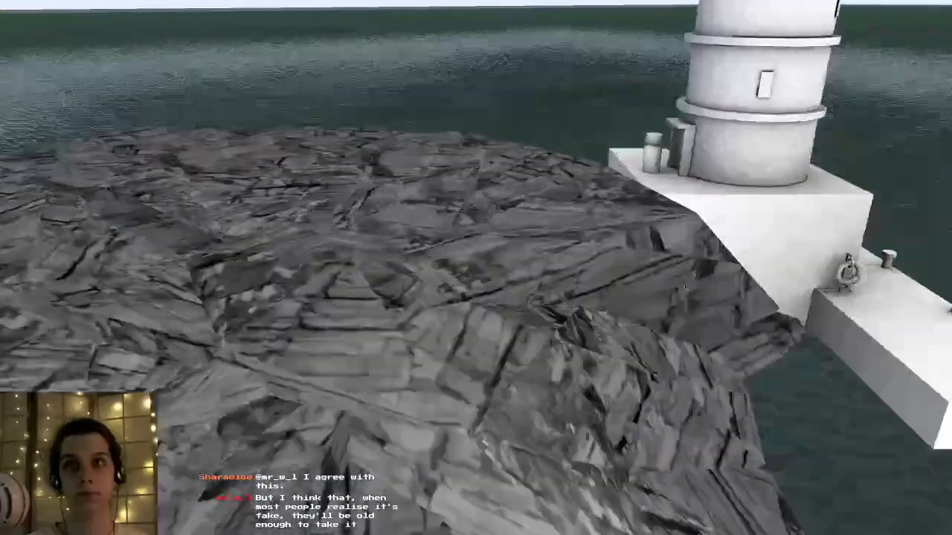
pyautogui.moveTo(628, 270); pyautogui.dragTo(638, 293, button='right')
pyautogui.press('w')
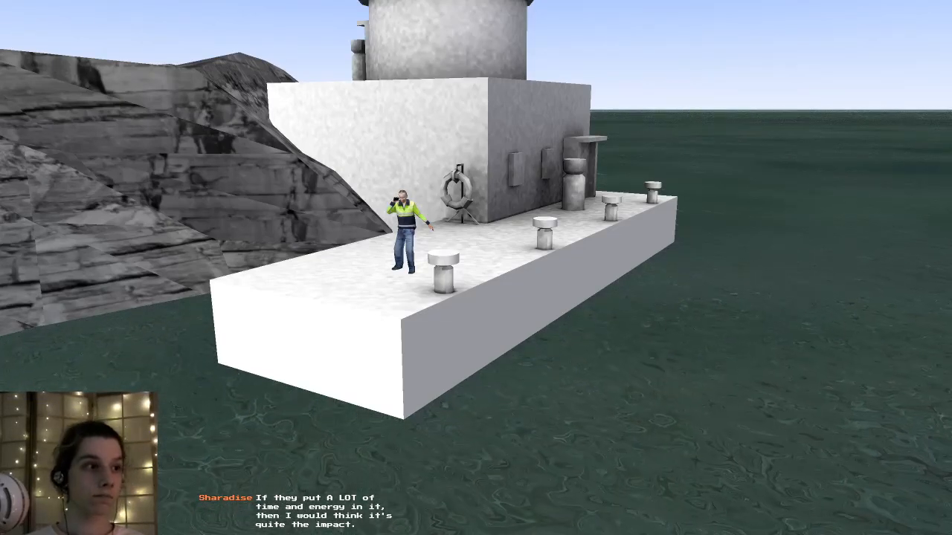
# - Examine the seaward side of the lighthouse base, including the part below the waterline
pyautogui.rightClick(848, 206)
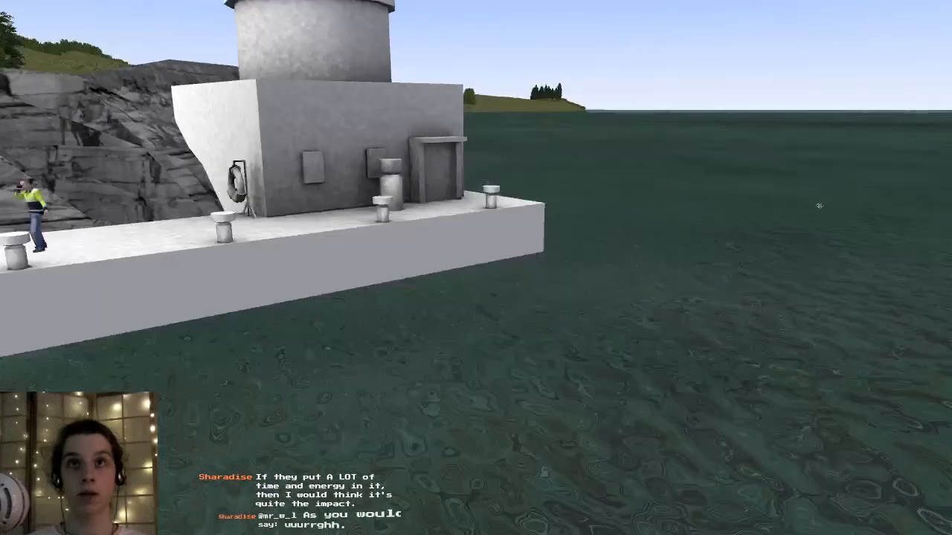
pyautogui.press('Right')
pyautogui.rightClick(308, 209)
pyautogui.press('Down')
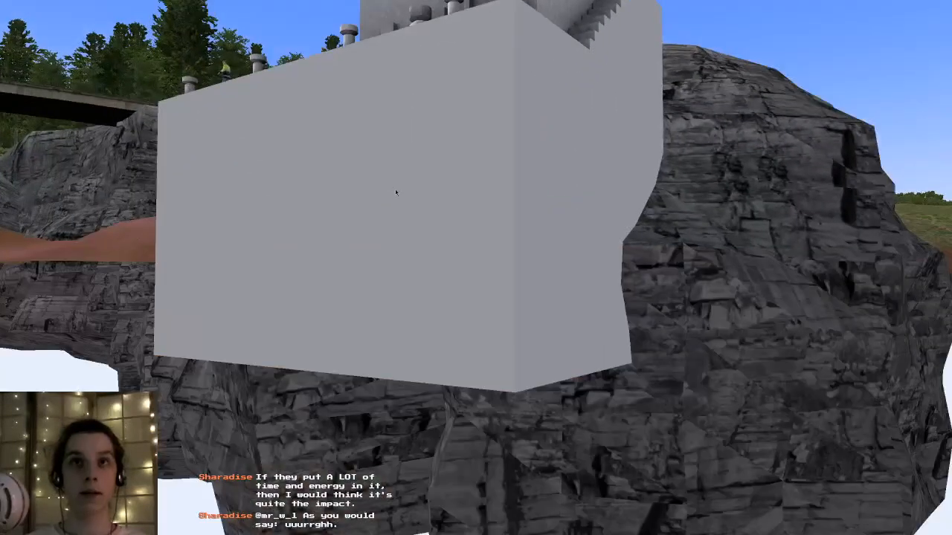
pyautogui.press('Up')
pyautogui.moveTo(395, 199); pyautogui.dragTo(635, 357, button='right')
# - View the lighthouse from the coast road, with the white First bus in the foreground
pyautogui.scroll(-5, 609, 319)
pyautogui.moveTo(610, 319); pyautogui.dragTo(580, 270, button='right')
pyautogui.moveTo(580, 270); pyautogui.dragTo(461, 225, button='middle')
pyautogui.scroll(-6, 472, 223)
pyautogui.moveTo(461, 225); pyautogui.dragTo(657, 301, button='right')
pyautogui.scroll(-4, 654, 297)
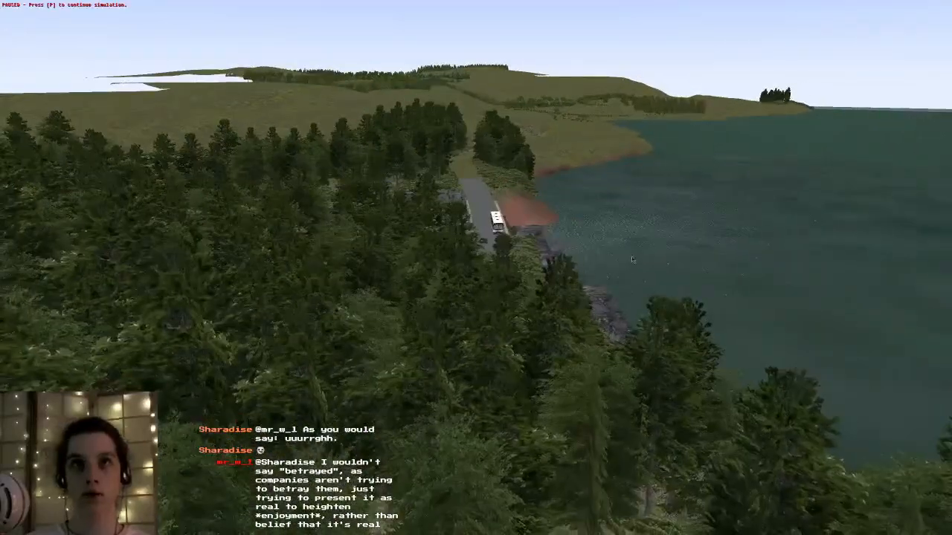
pyautogui.scroll(6, 620, 265)
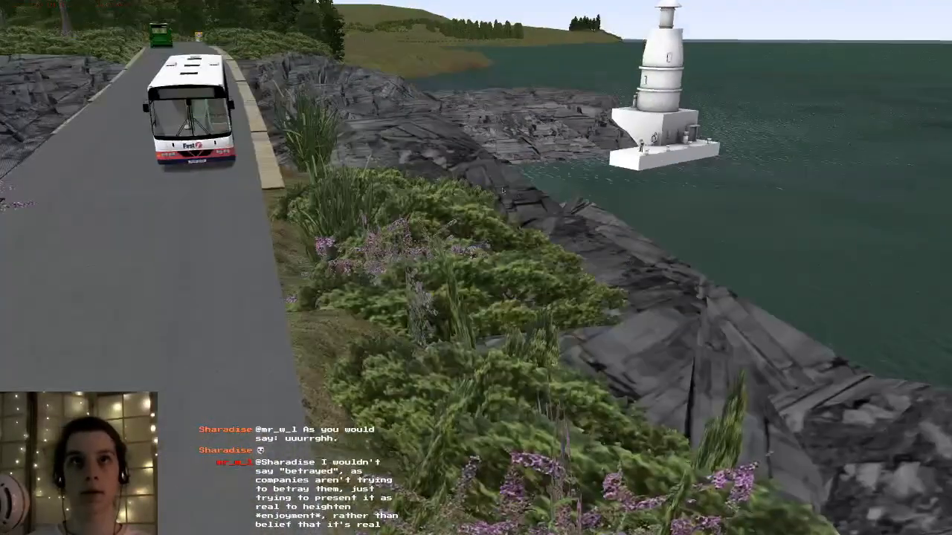
pyautogui.rightClick(503, 186)
pyautogui.moveTo(505, 181); pyautogui.dragTo(505, 137, button='right')
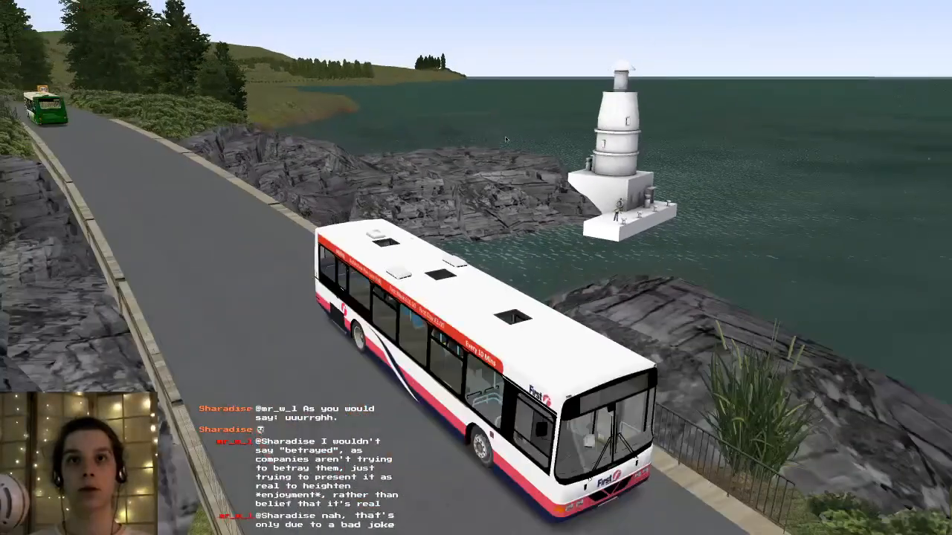
# - Look out over the open water and reframe the First bus from a lower angle with the lighthouse behind it
pyautogui.rightClick(506, 140)
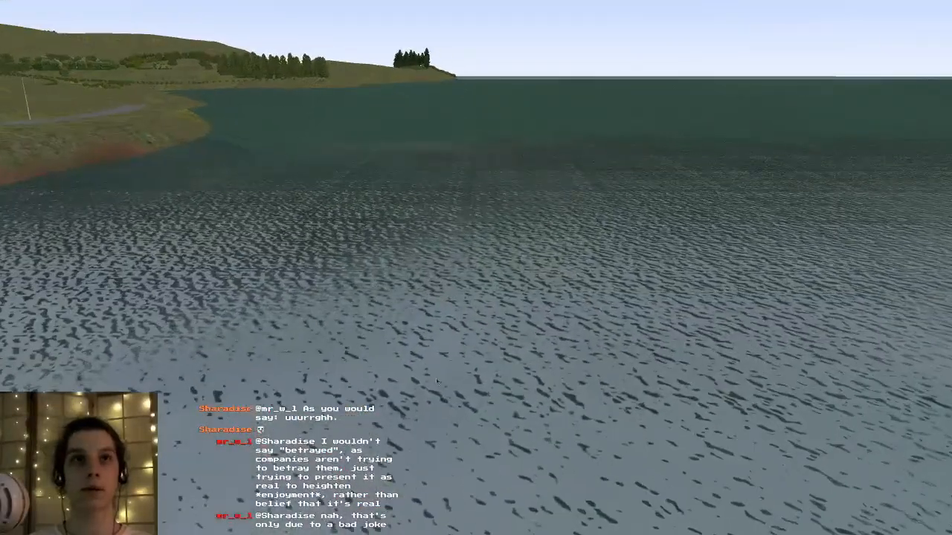
pyautogui.rightClick(424, 404)
pyautogui.rightClick(513, 446)
pyautogui.rightClick(510, 443)
pyautogui.rightClick(482, 399)
pyautogui.moveTo(451, 345); pyautogui.dragTo(503, 173, button='right')
pyautogui.rightClick(509, 184)
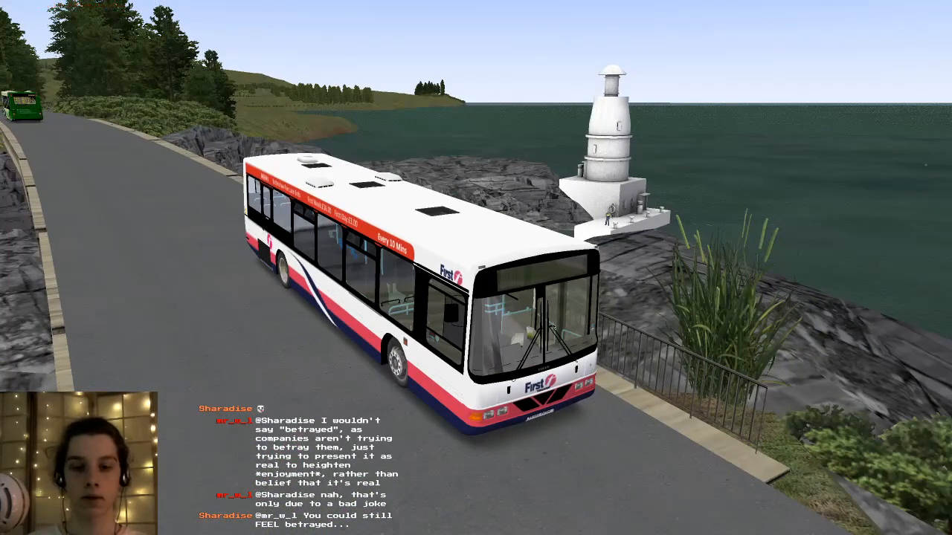
# - Resume the simulation and look at the green and cream Seaford bus on the forest road
pyautogui.press('p')
pyautogui.moveTo(37, 117); pyautogui.dragTo(108, 238, button='right')
pyautogui.moveTo(108, 238); pyautogui.dragTo(242, 278, button='middle')
pyautogui.moveTo(242, 278); pyautogui.dragTo(513, 222, button='right')
pyautogui.moveTo(513, 222); pyautogui.dragTo(593, 359, button='middle')
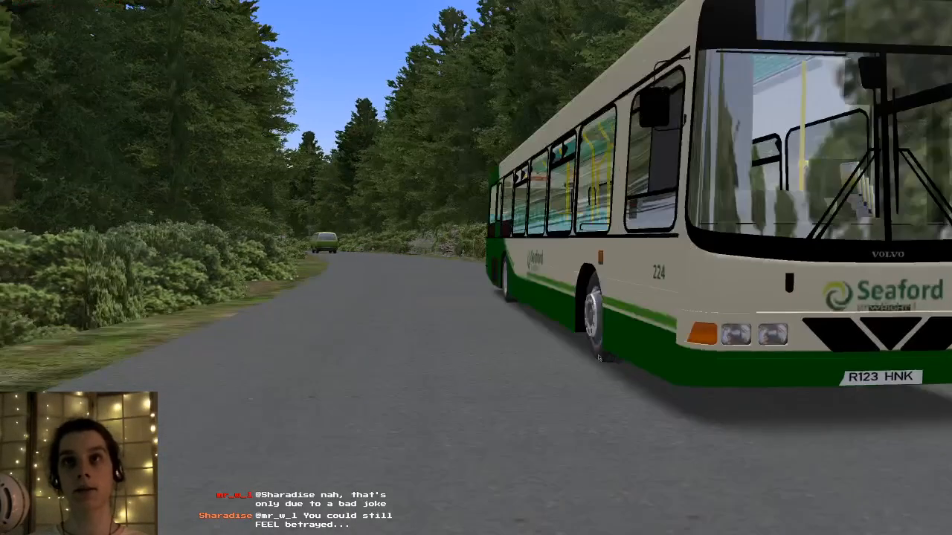
# - Quit OMSI and confirm closing the game
pyautogui.press('Escape')
pyautogui.click(532, 328)
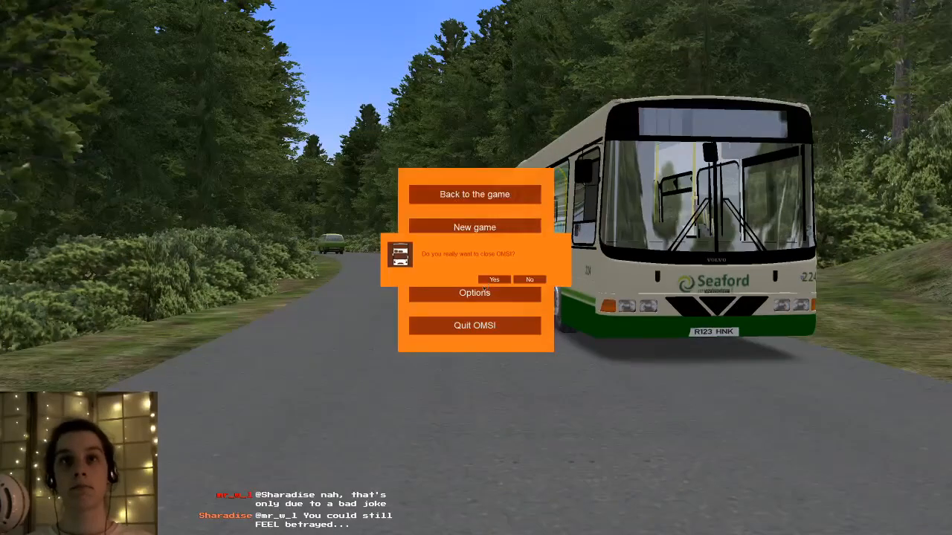
pyautogui.click(497, 280)
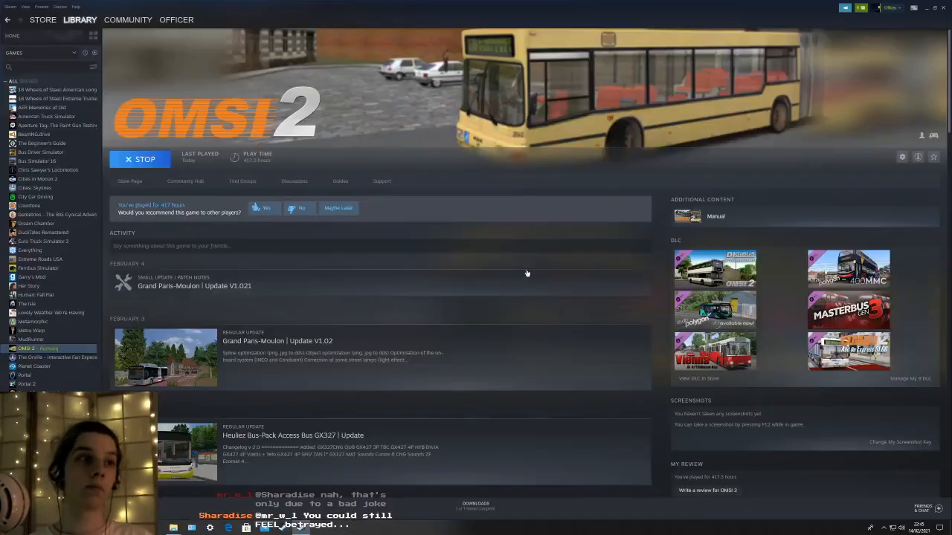